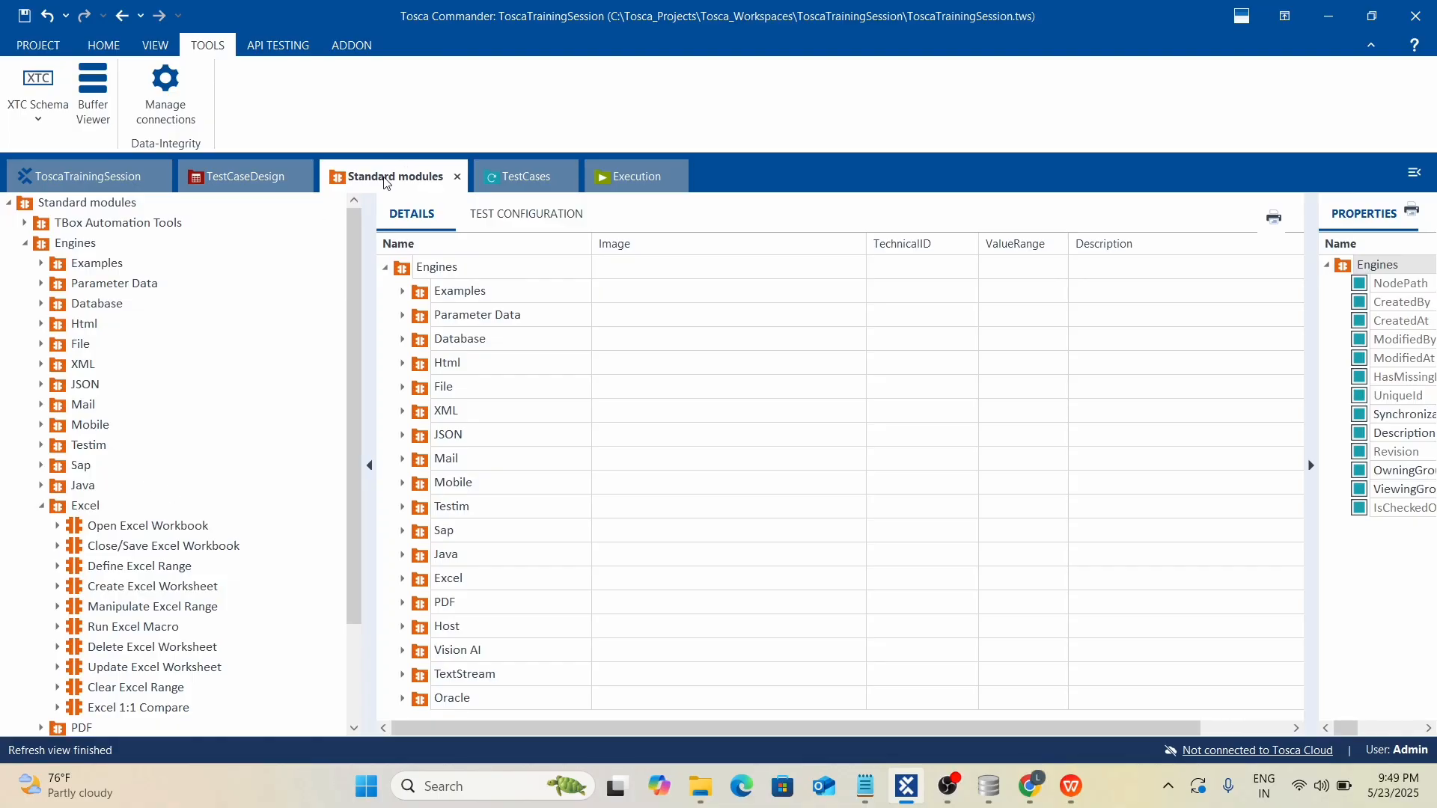
Add the Open Excel Workbook module to the Create Excel File folder of the test case and set its Workbook Name to Workbook1.
scroll(120, 460, down, 2)
scroll(120, 464, up, 2)
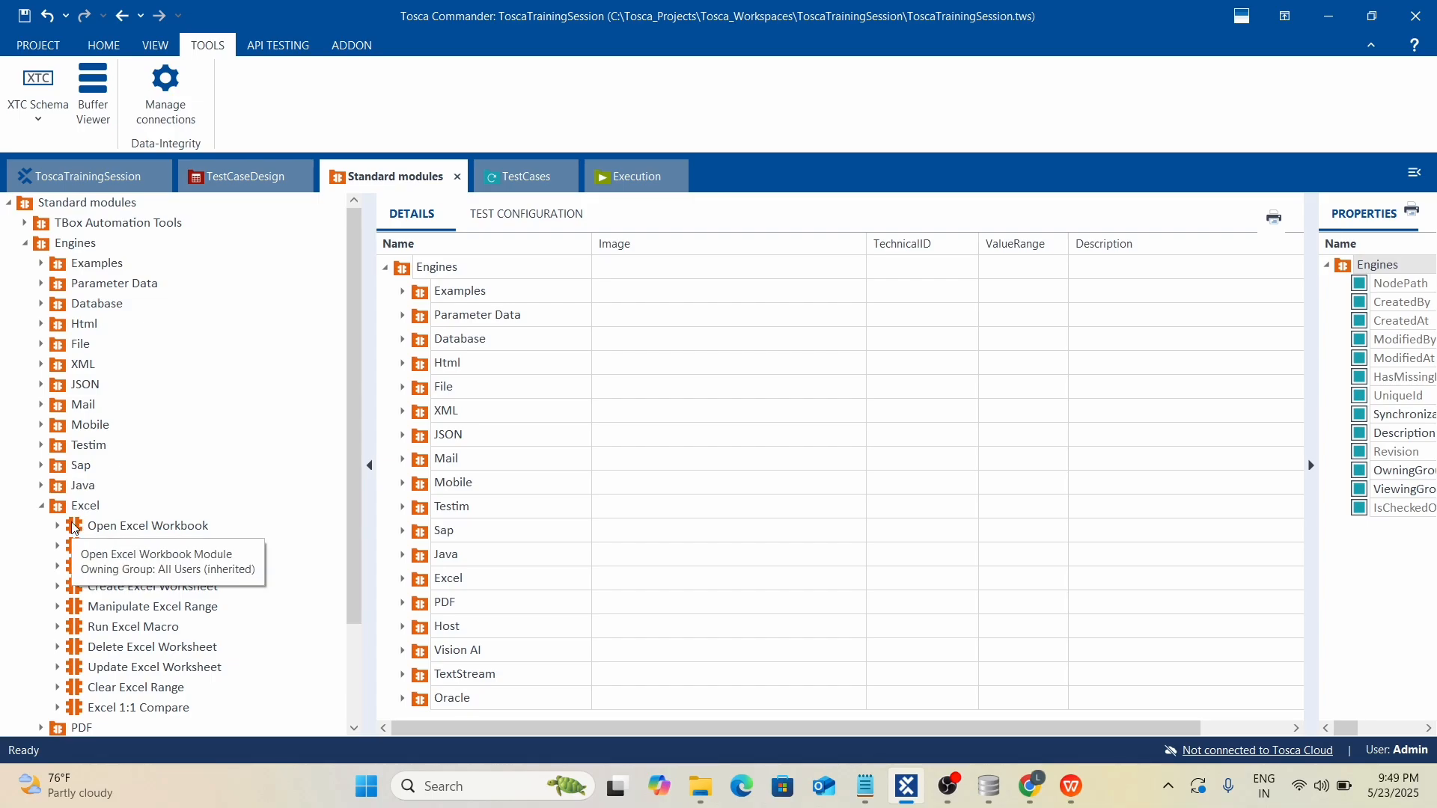
drag(73, 528, 449, 296)
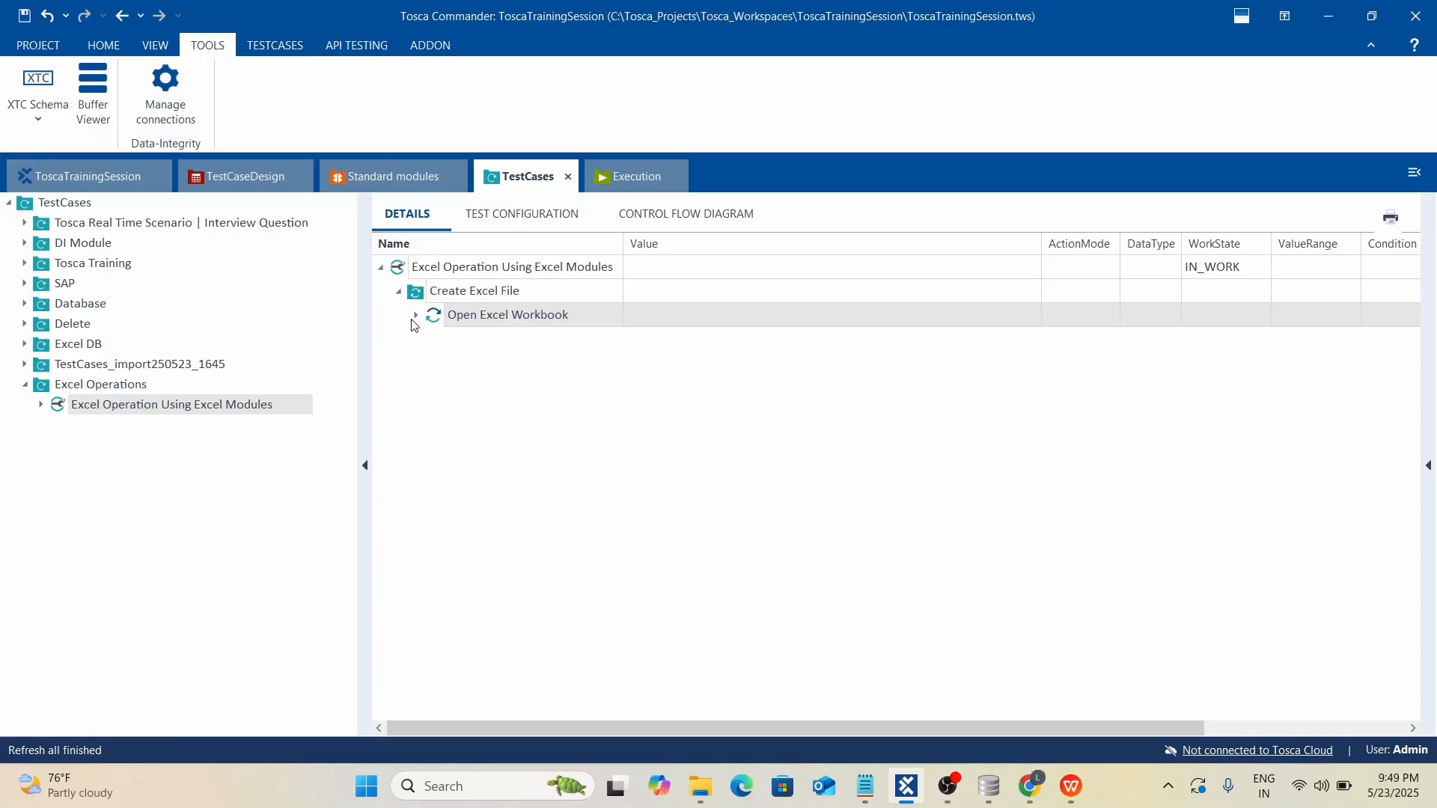
click(416, 316)
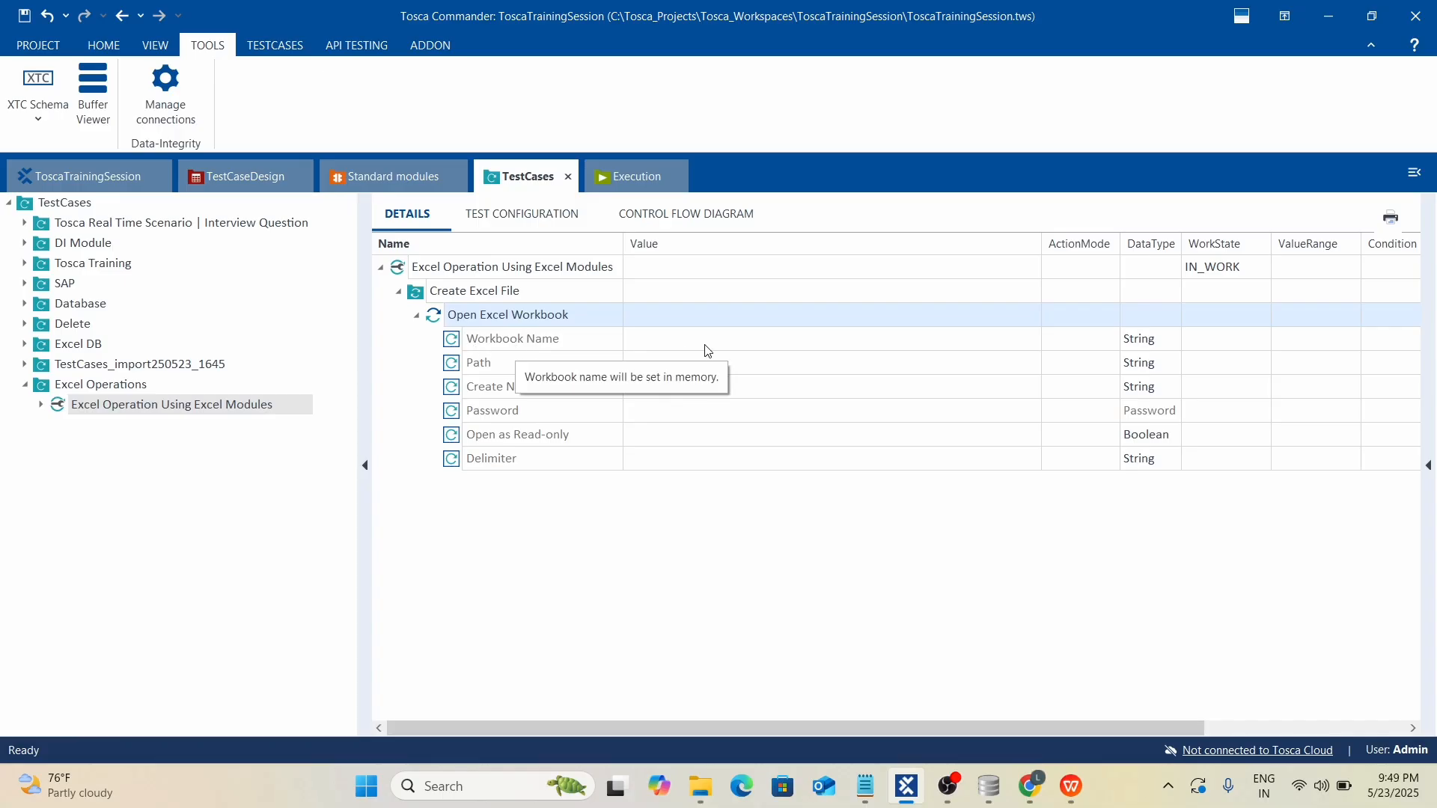
click(745, 347)
click(745, 350)
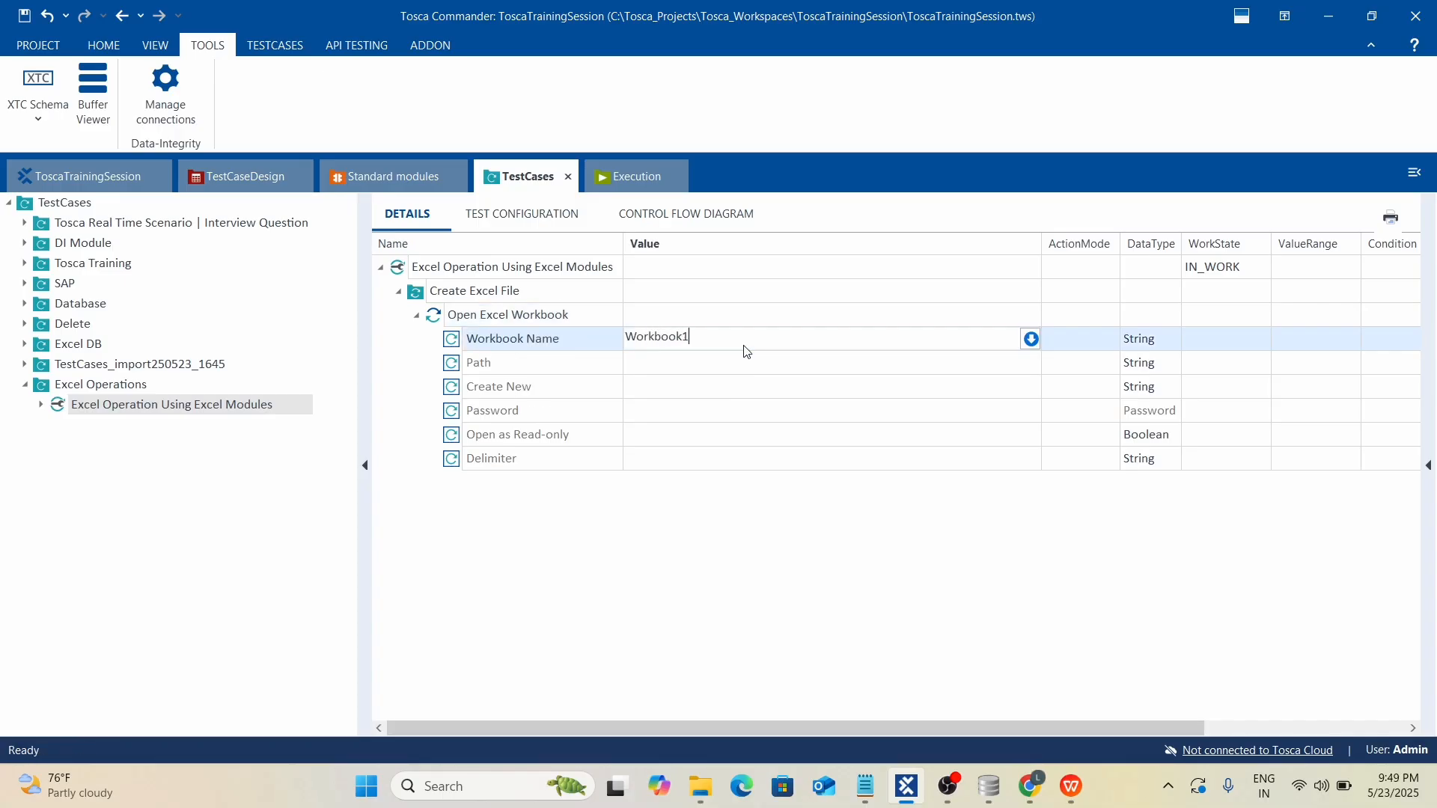
Browse for the Open Excel Workbook path to the Excel folder on drive D: and copy the folder path D:\Excel.
click(701, 360)
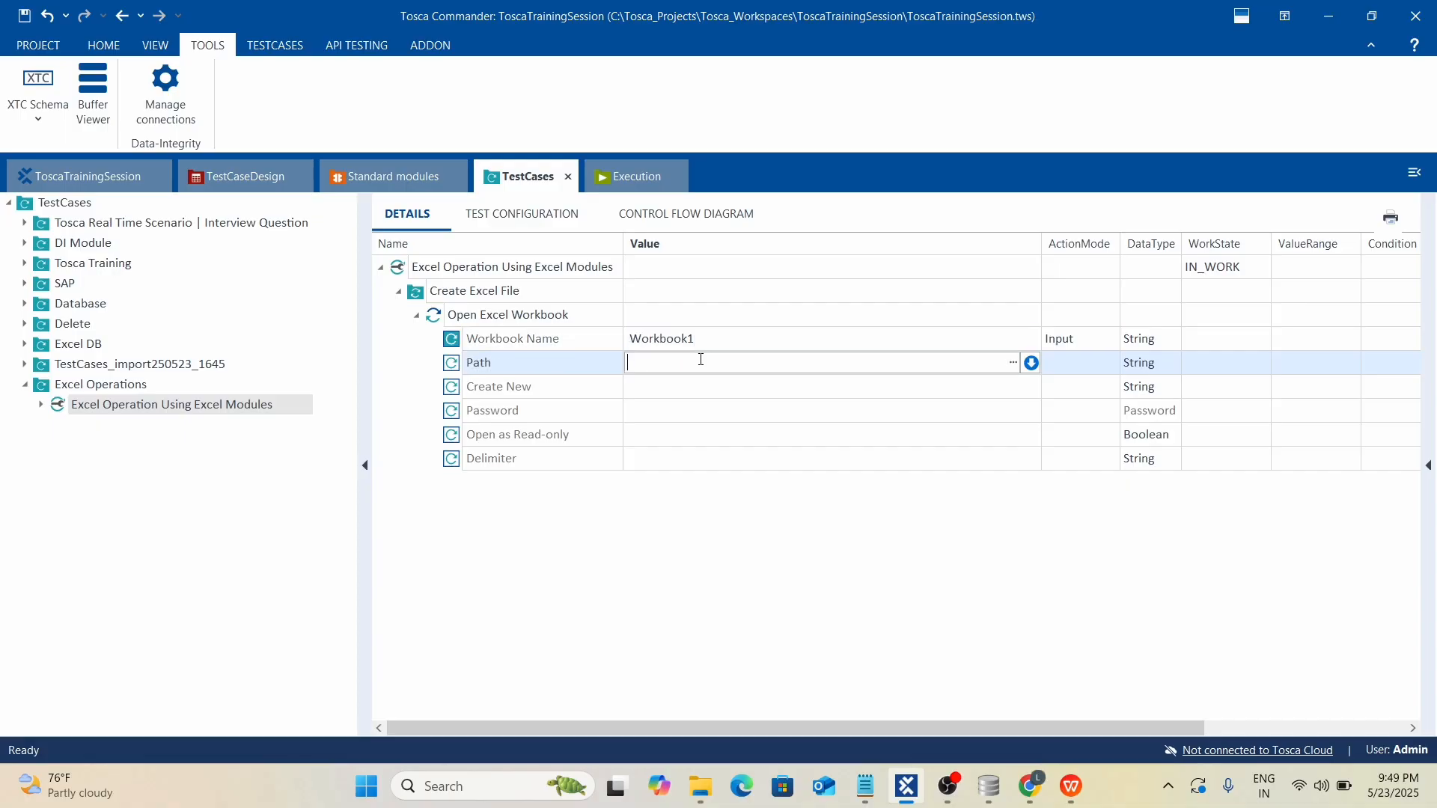
click(1014, 363)
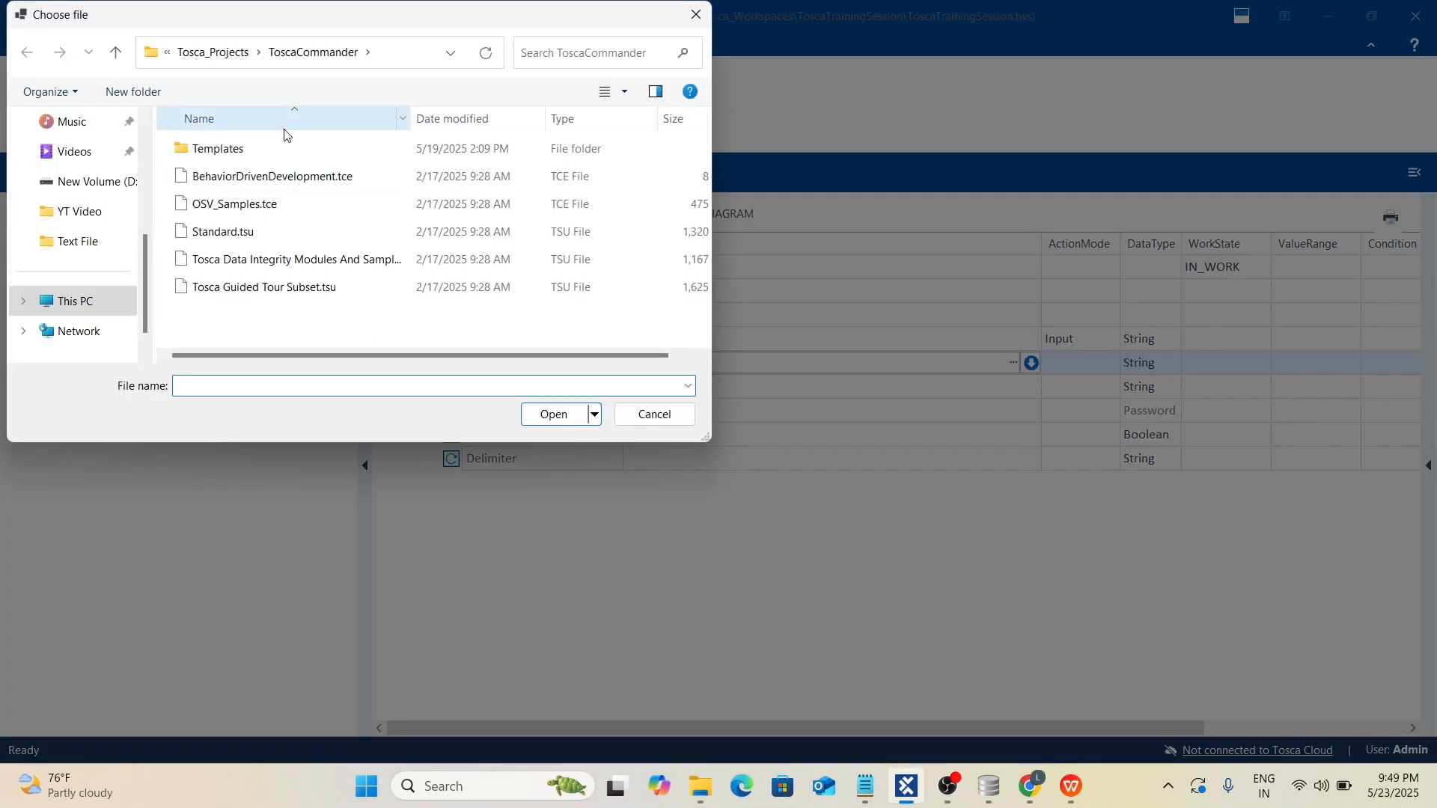
click(66, 182)
scroll(290, 269, down, 2)
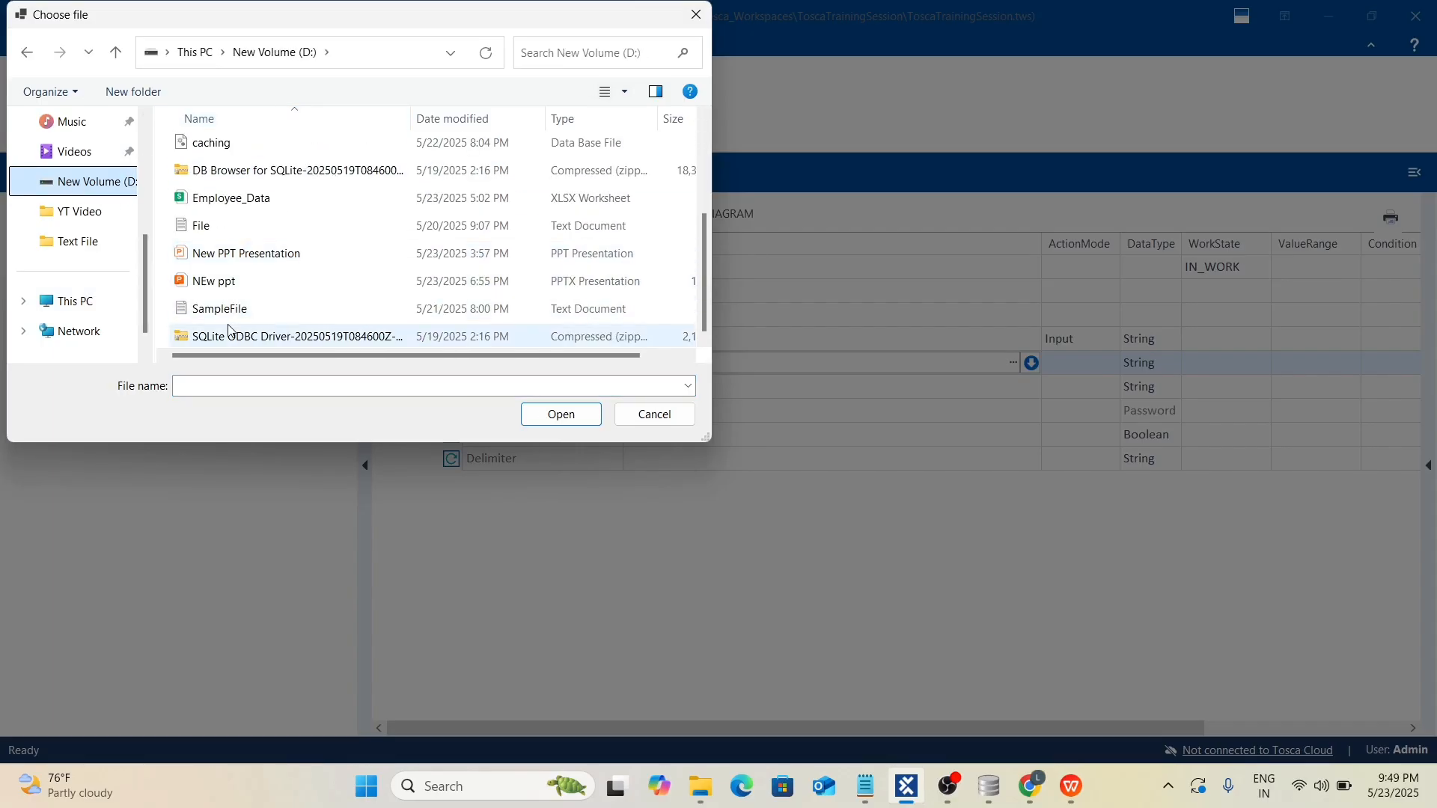
scroll(251, 224, up, 2)
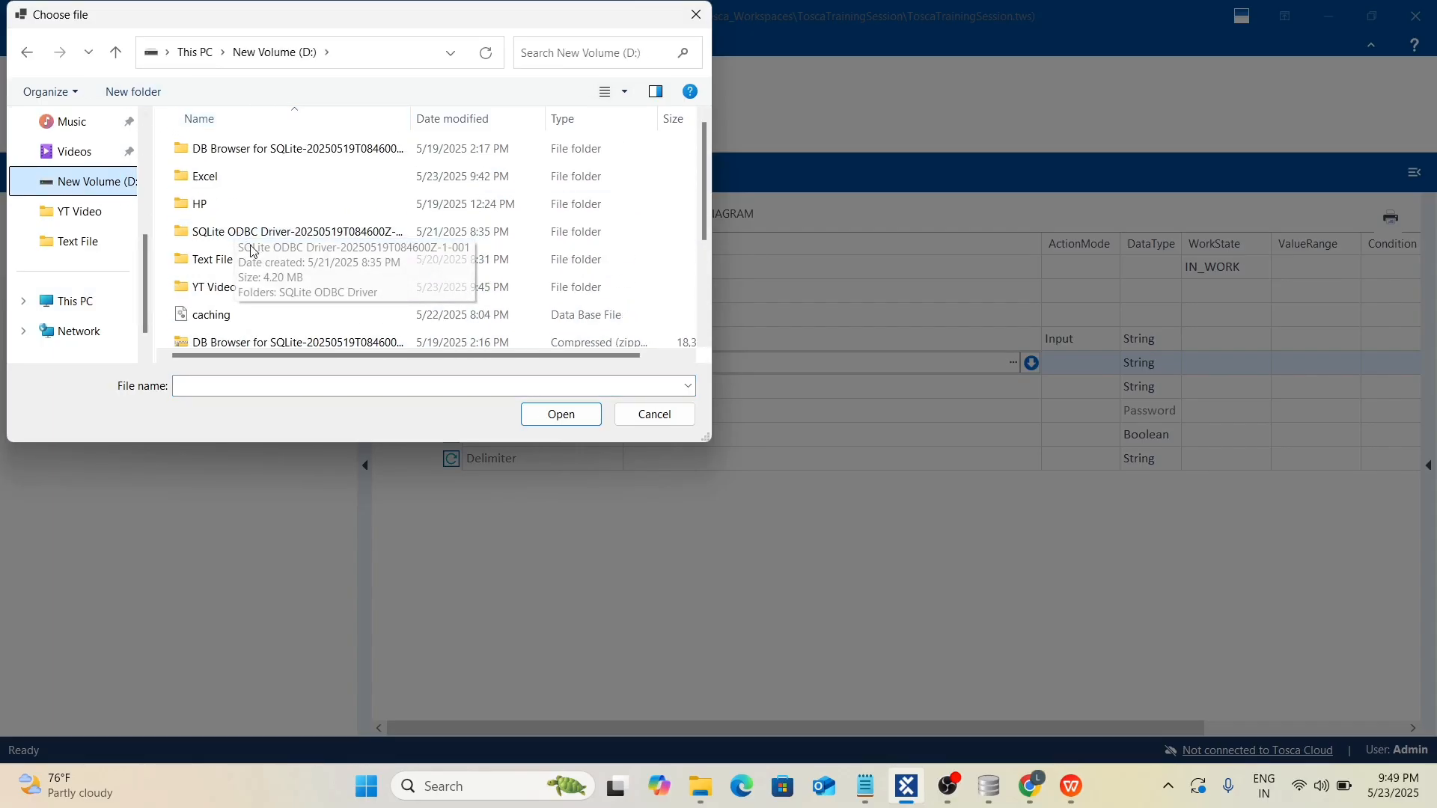
double_click(201, 177)
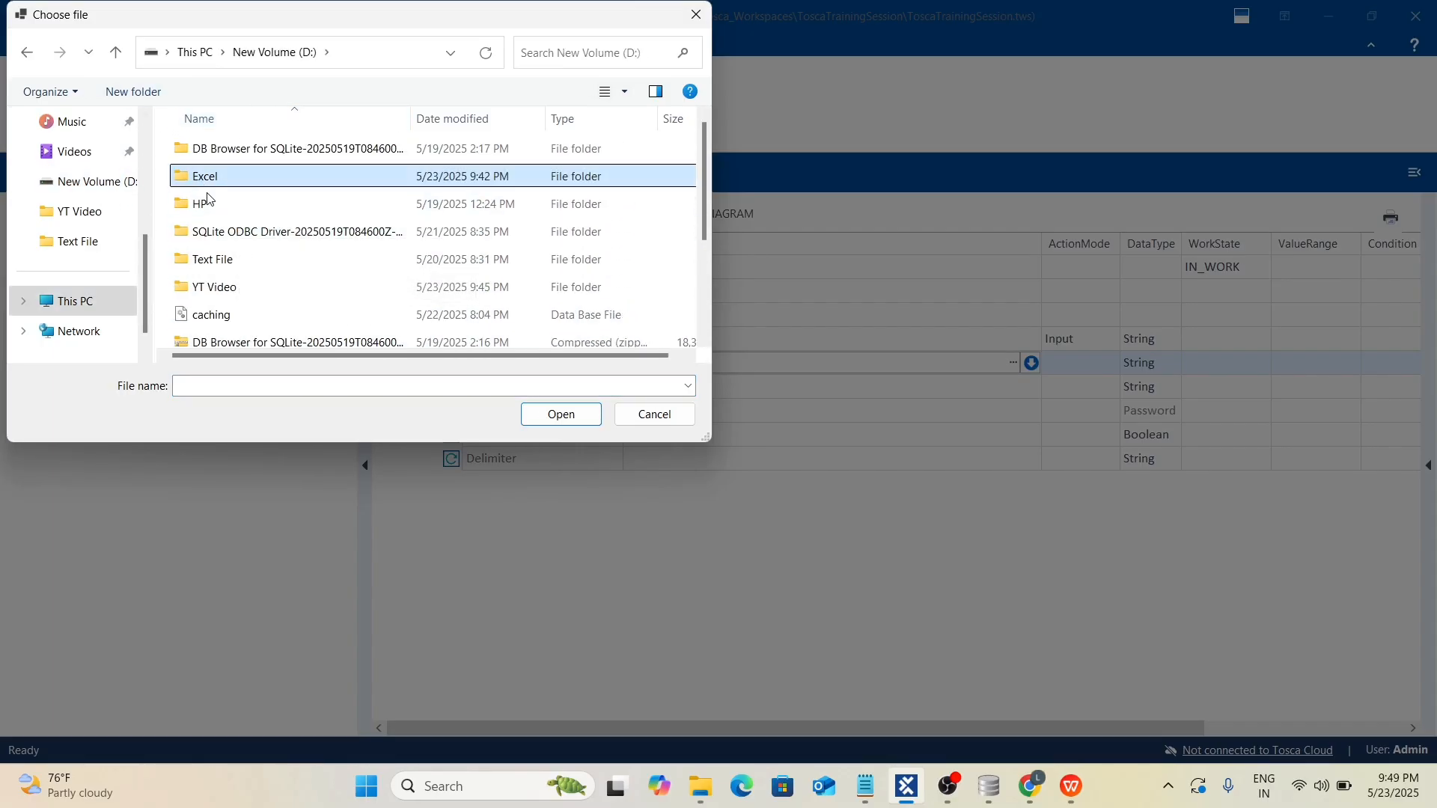
click(576, 416)
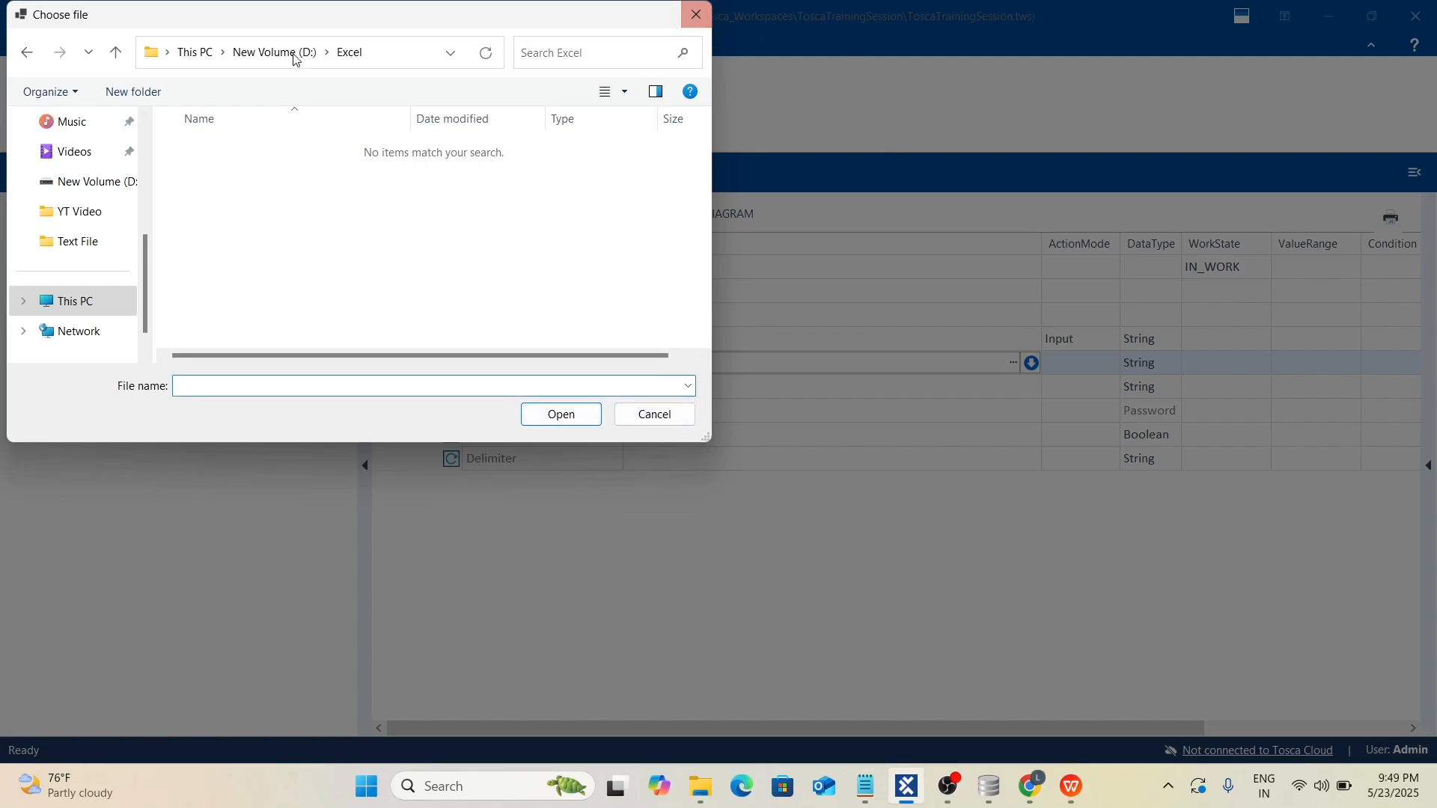
click(395, 48)
key(ctrl+c)
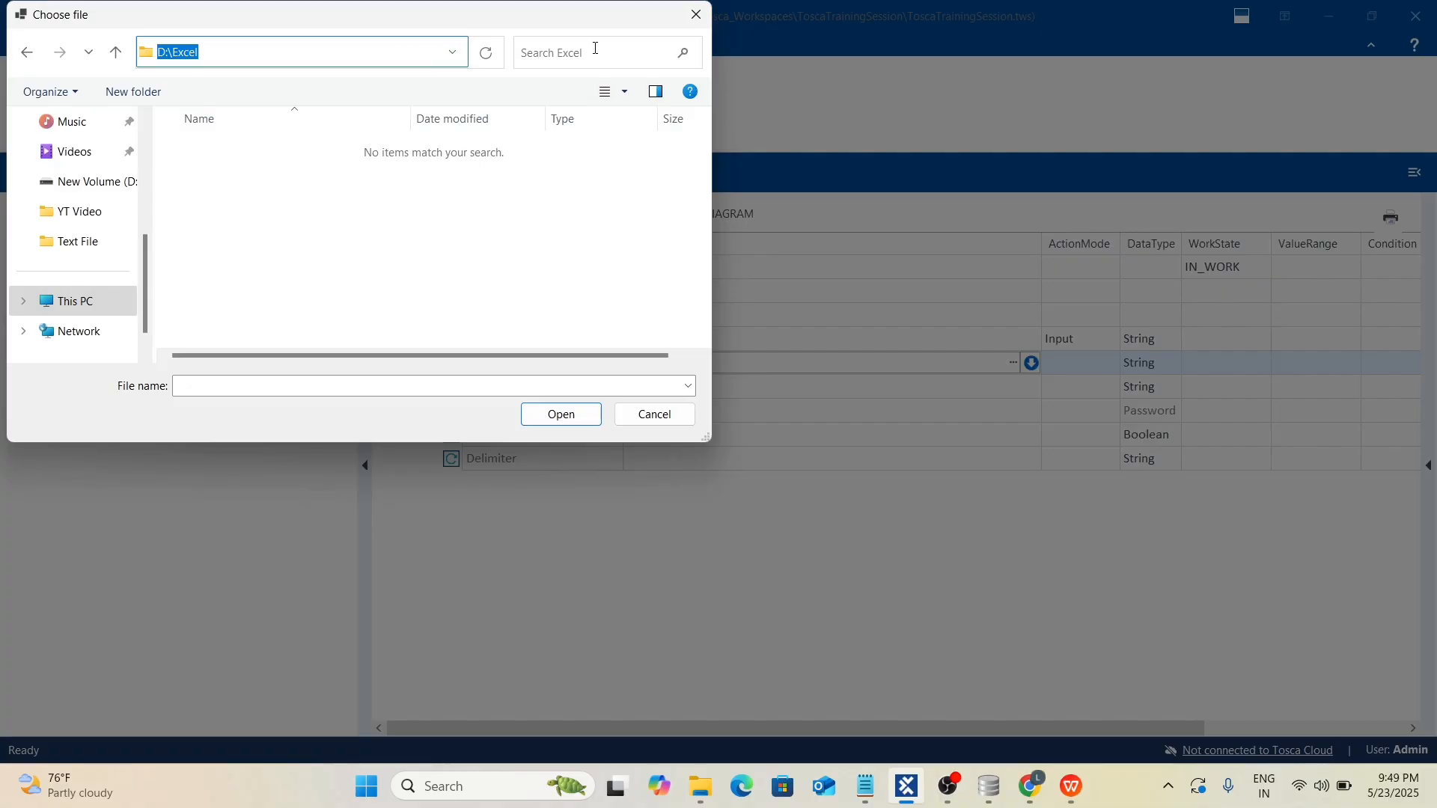
Close the file chooser and set the Path of Open Excel Workbook to D:\Excel\sample.xlsx.
click(699, 14)
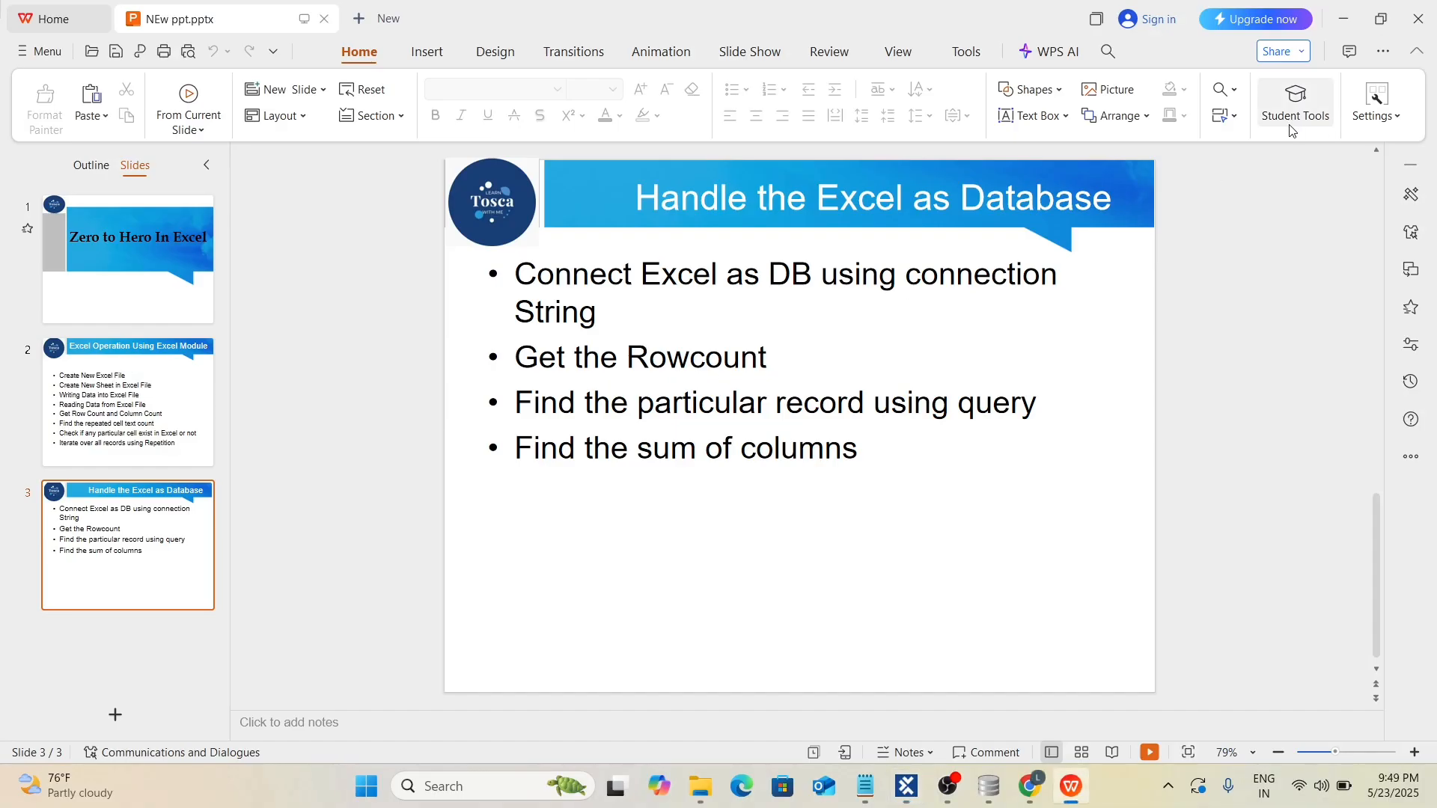
click(1345, 19)
key(ctrl+v)
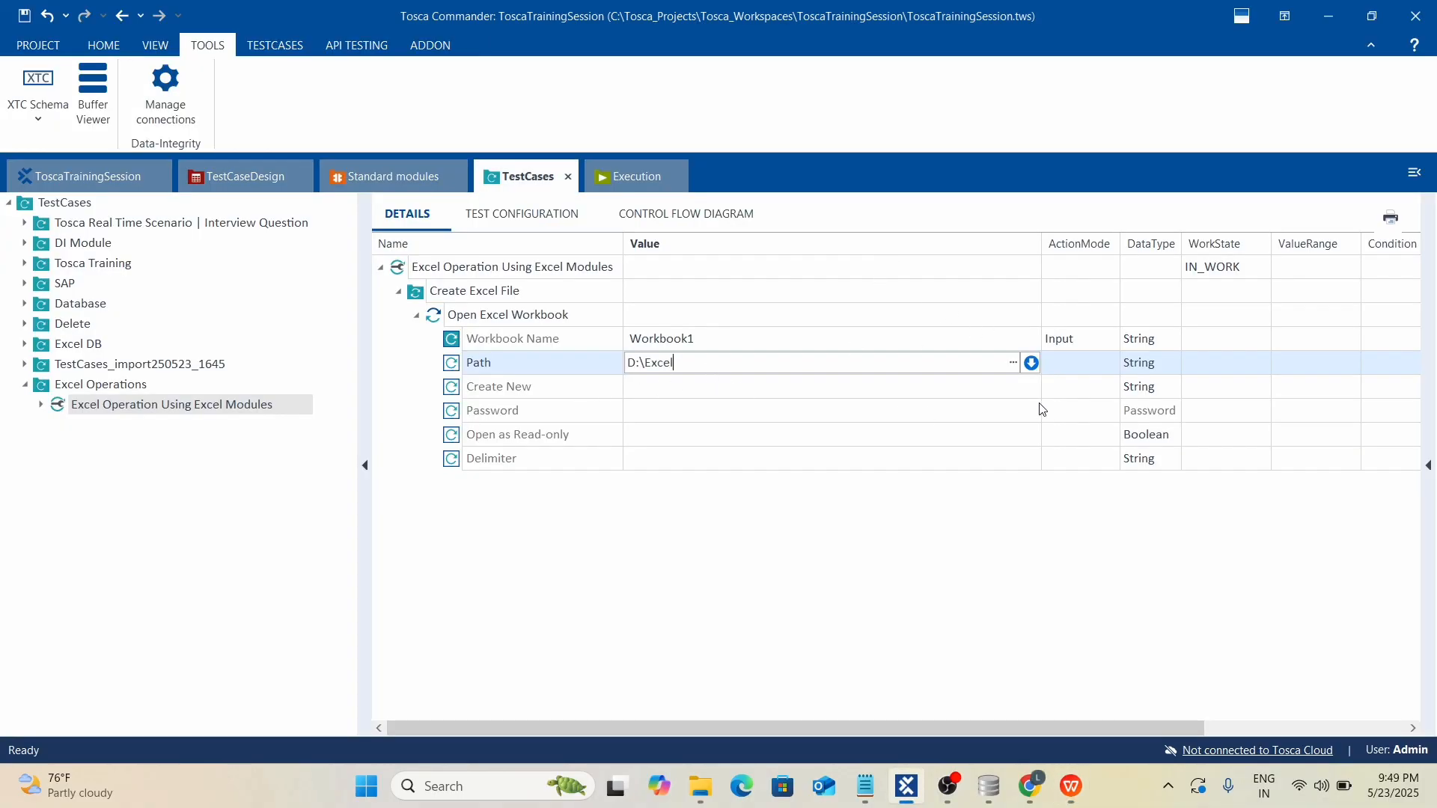
text(\sample.xlsx)
click(717, 509)
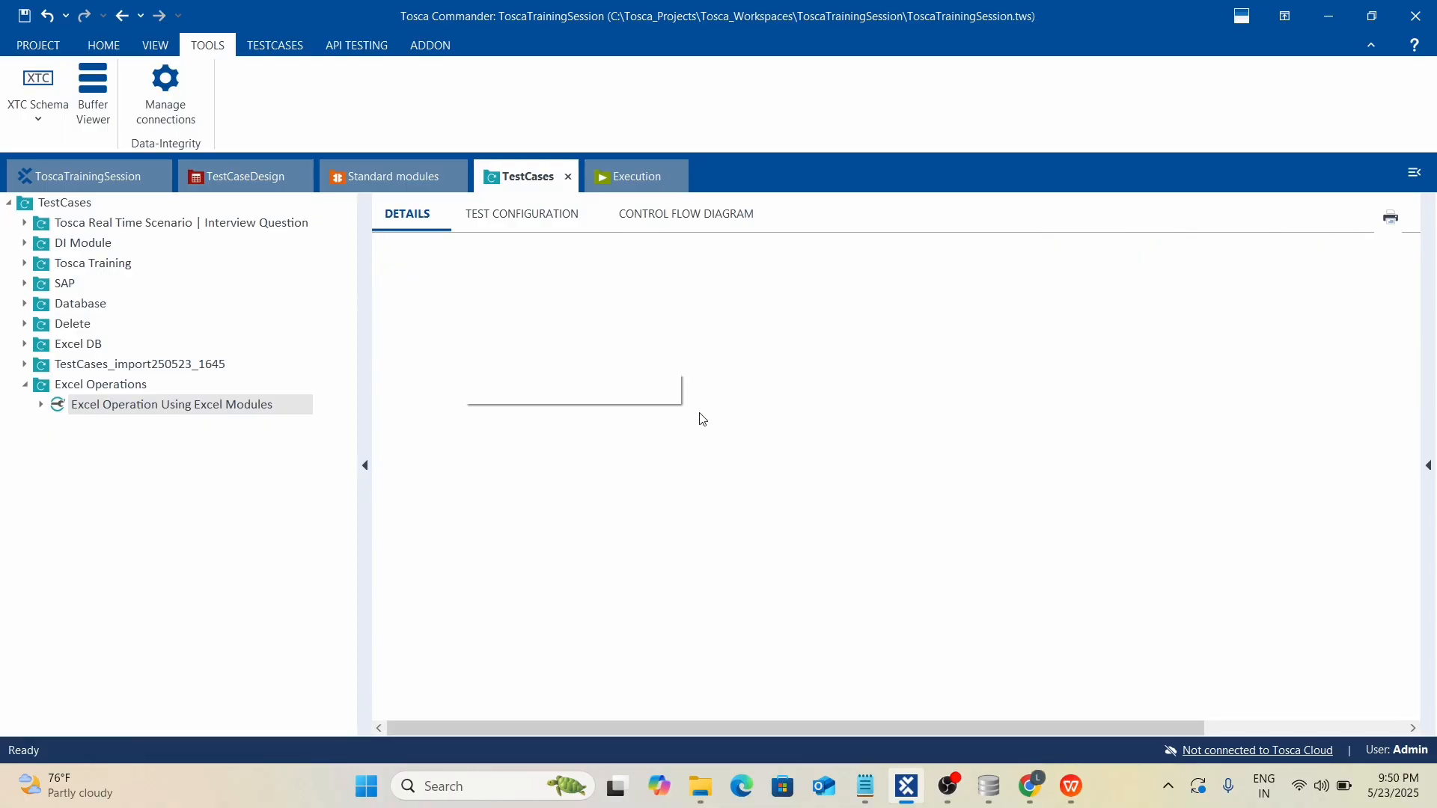
Set Create New to True for the Open Excel Workbook step and save the project.
click(688, 390)
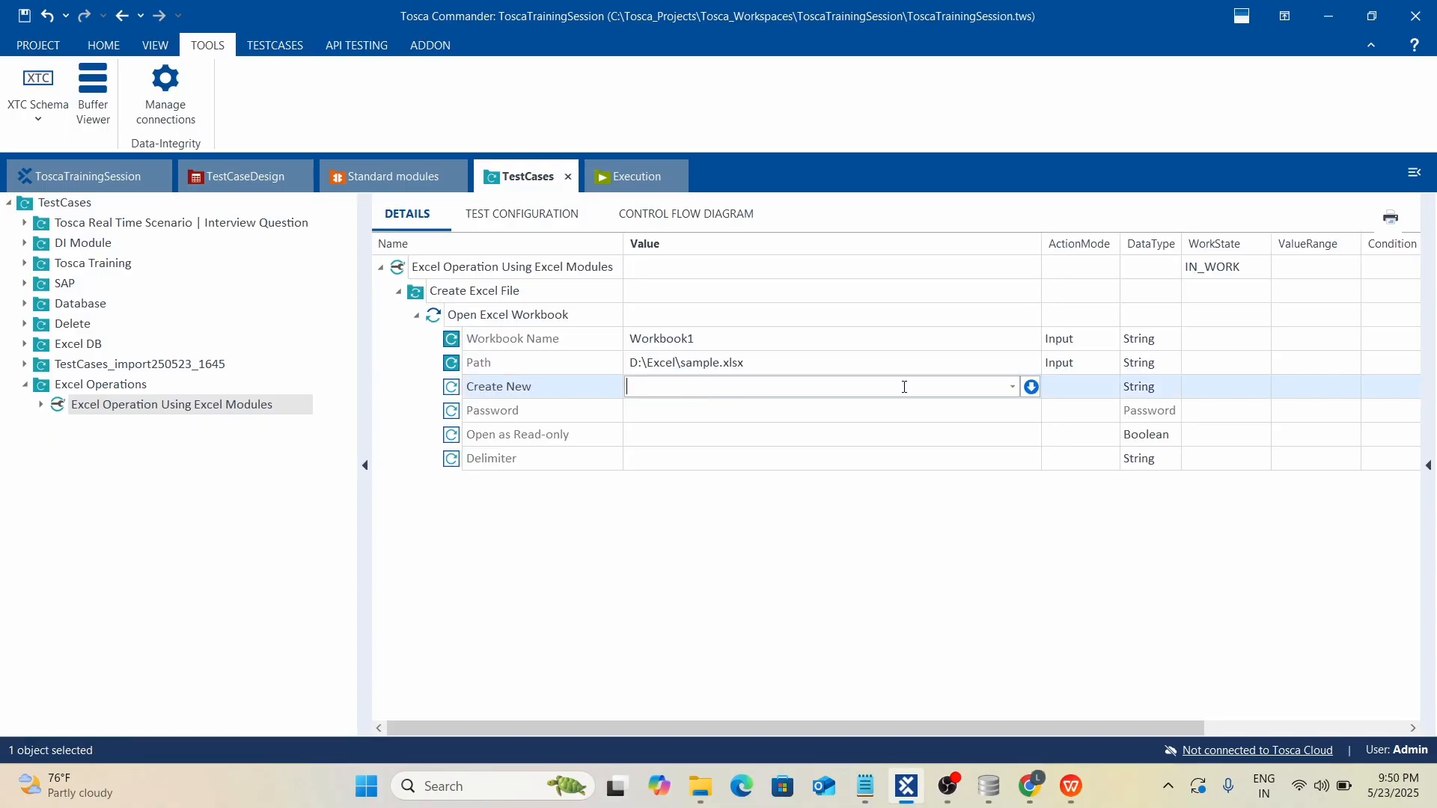
click(1012, 387)
click(658, 414)
click(618, 568)
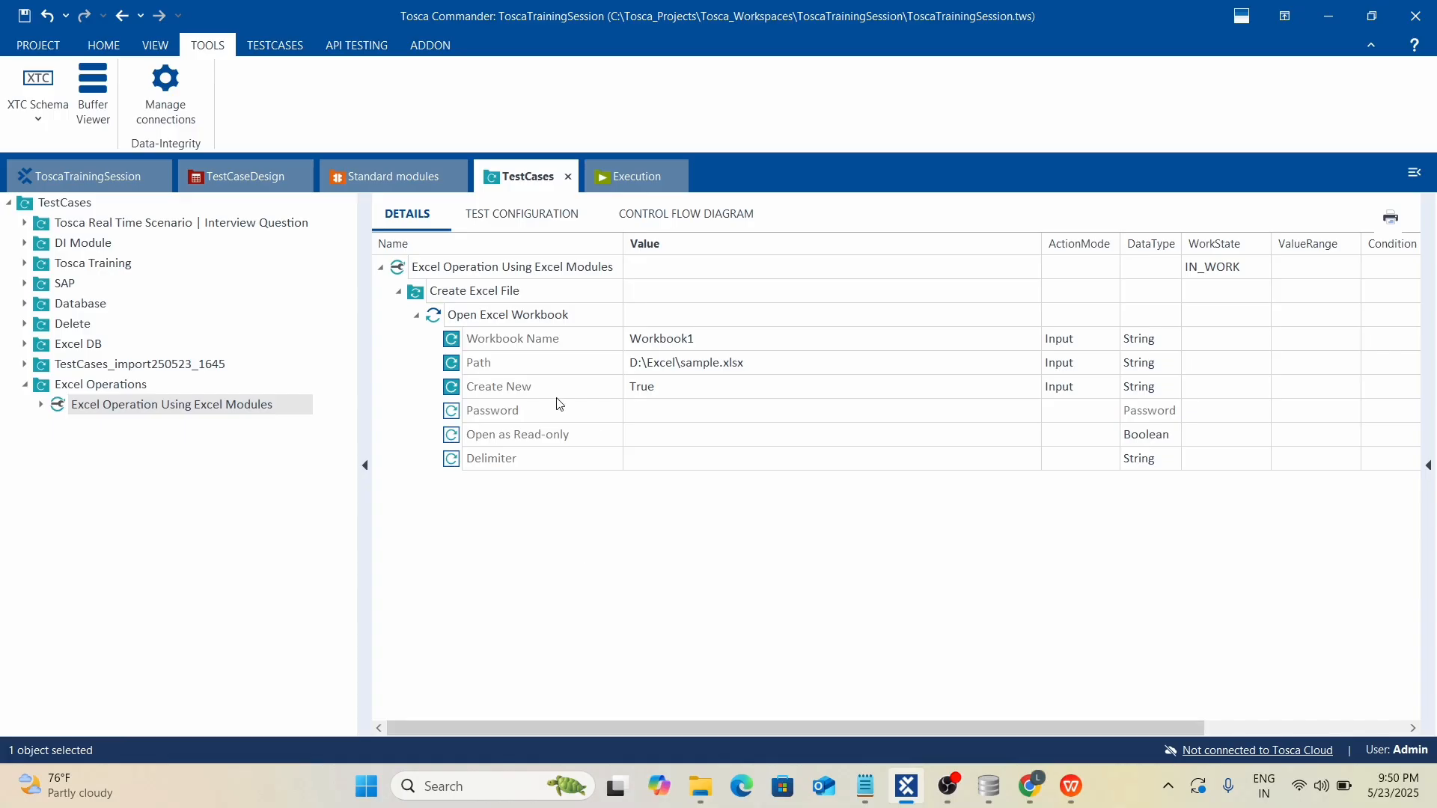
key(ctrl+s)
Run the Open Excel Workbook step in the ScratchBook and dock the ScratchBook as a tabbed document.
right_click(459, 318)
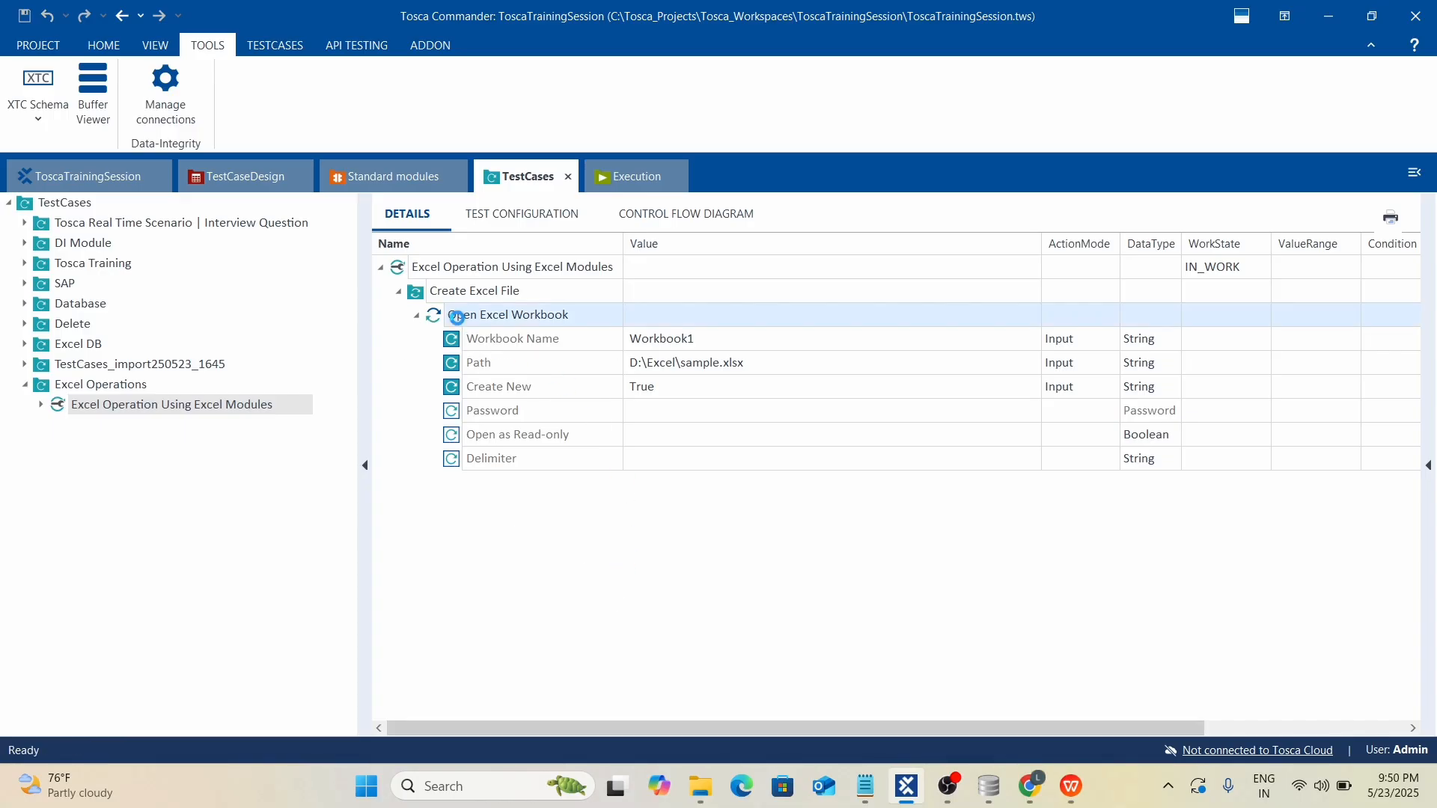
click(512, 476)
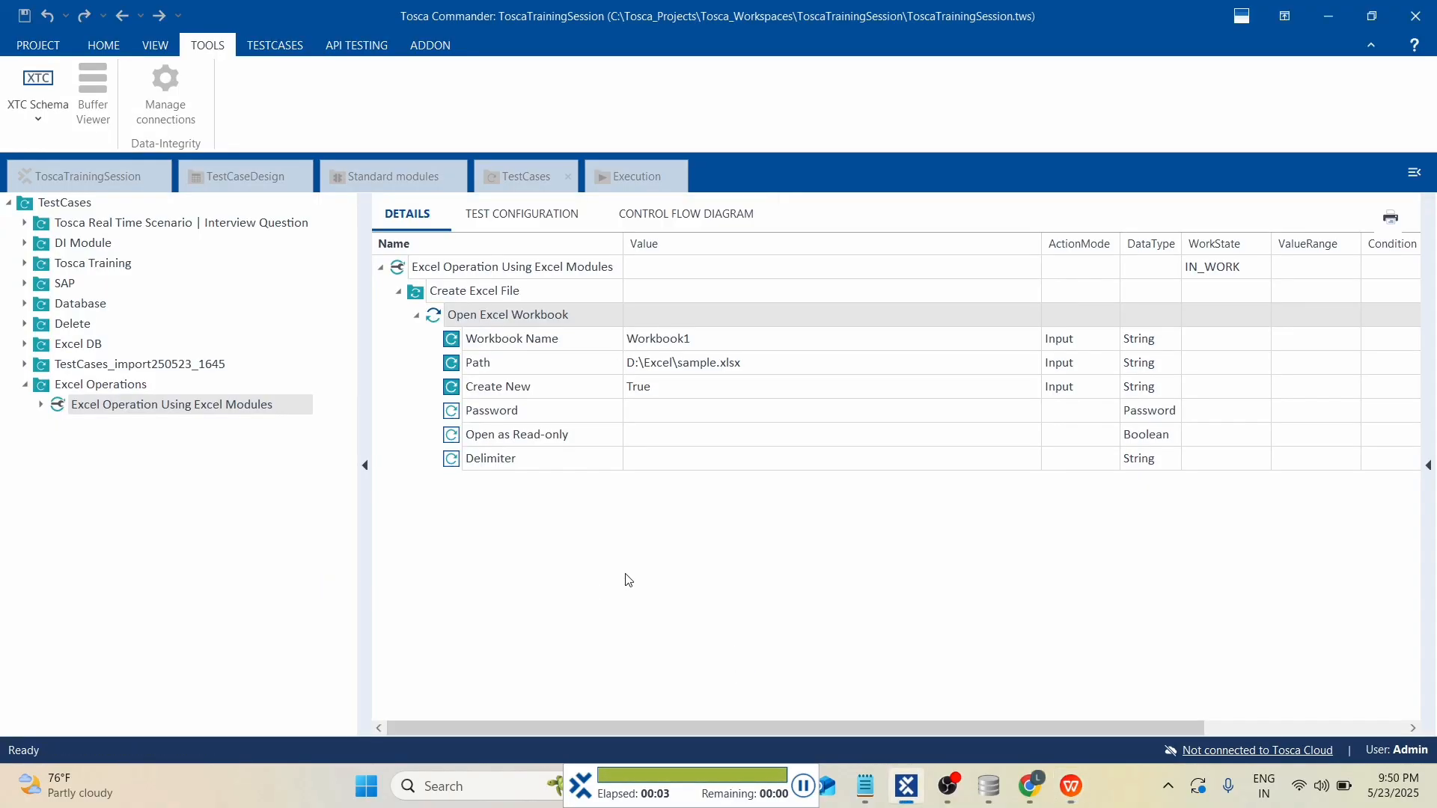
right_click(1019, 182)
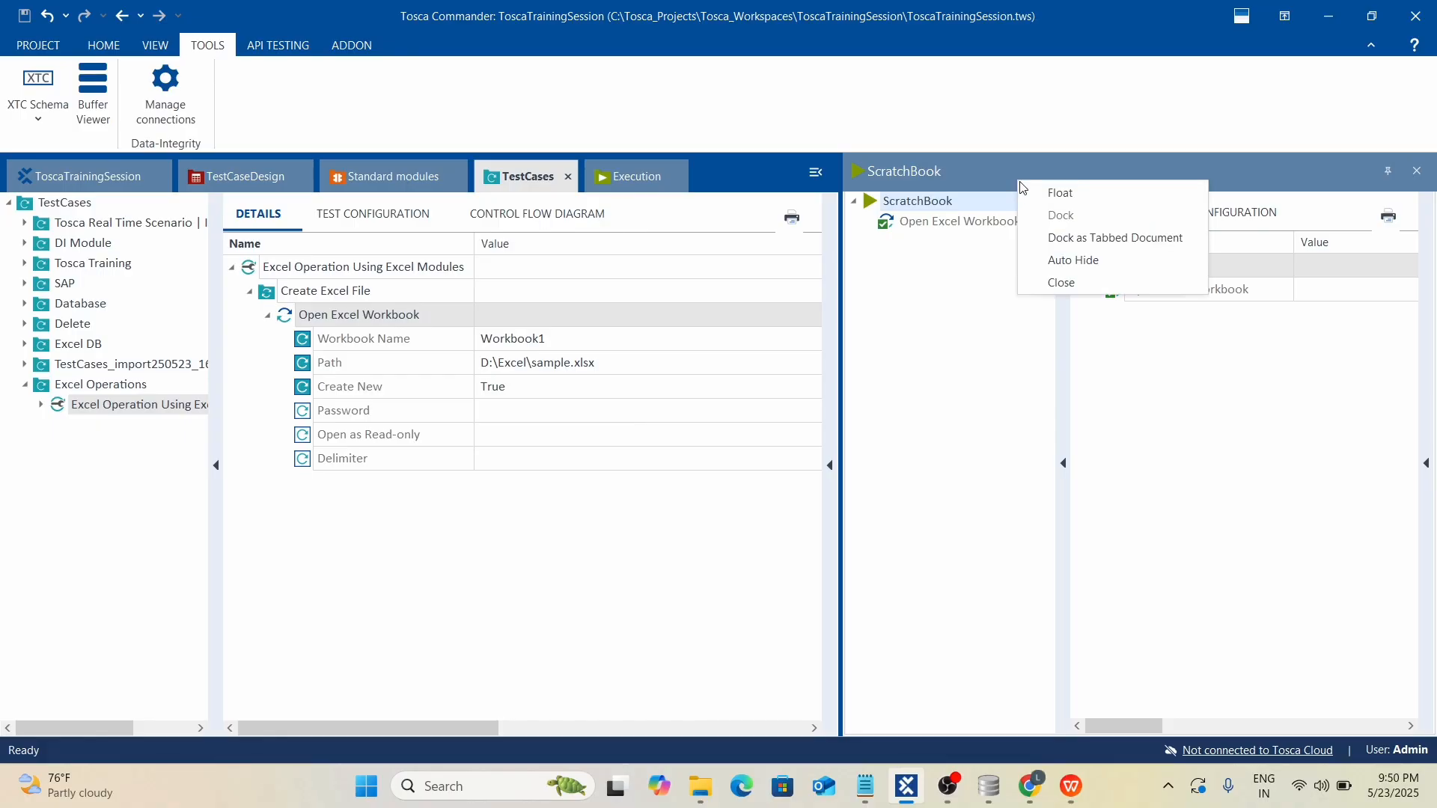
click(1077, 235)
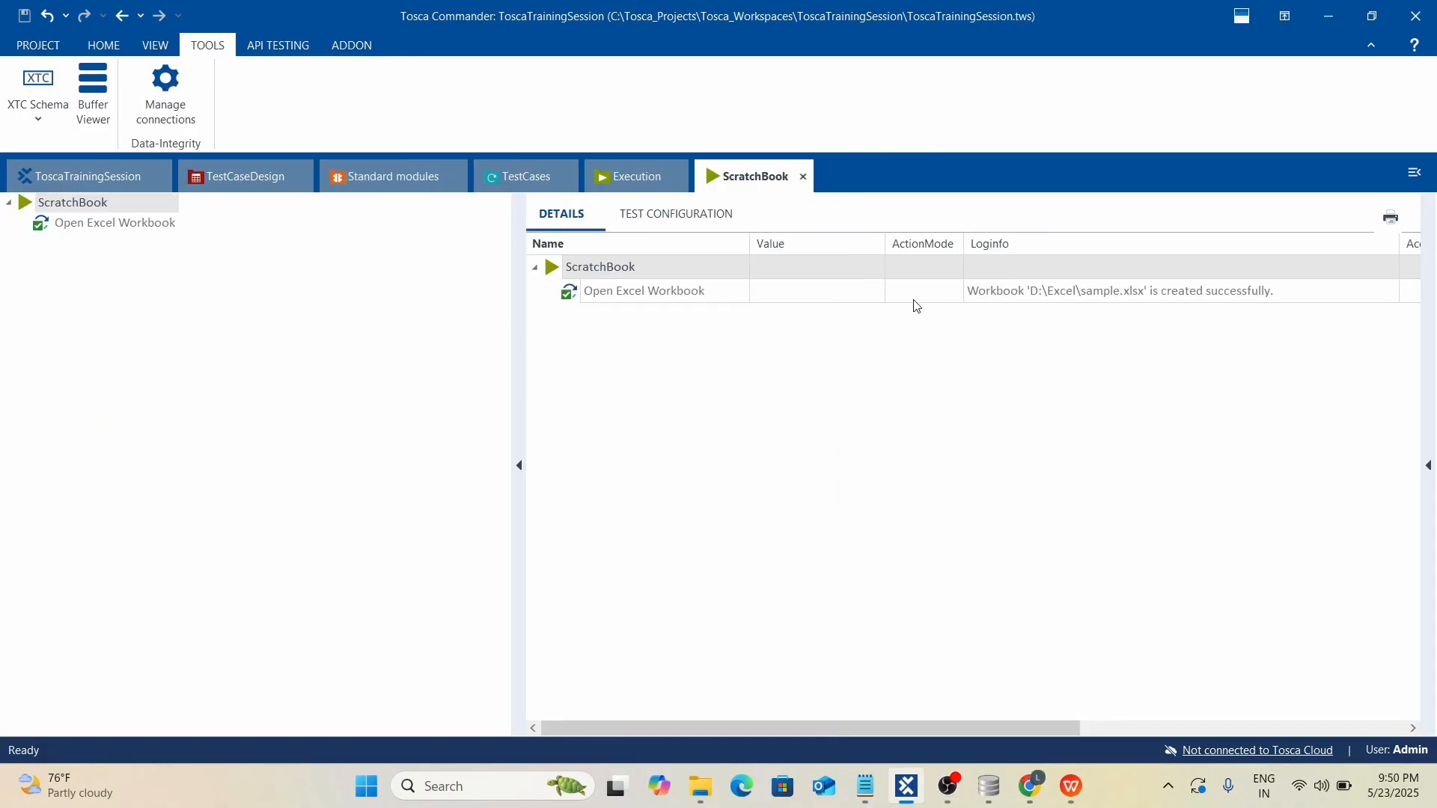
Display the full log info of the Open Excel Workbook run in the ScratchBook.
click(1048, 301)
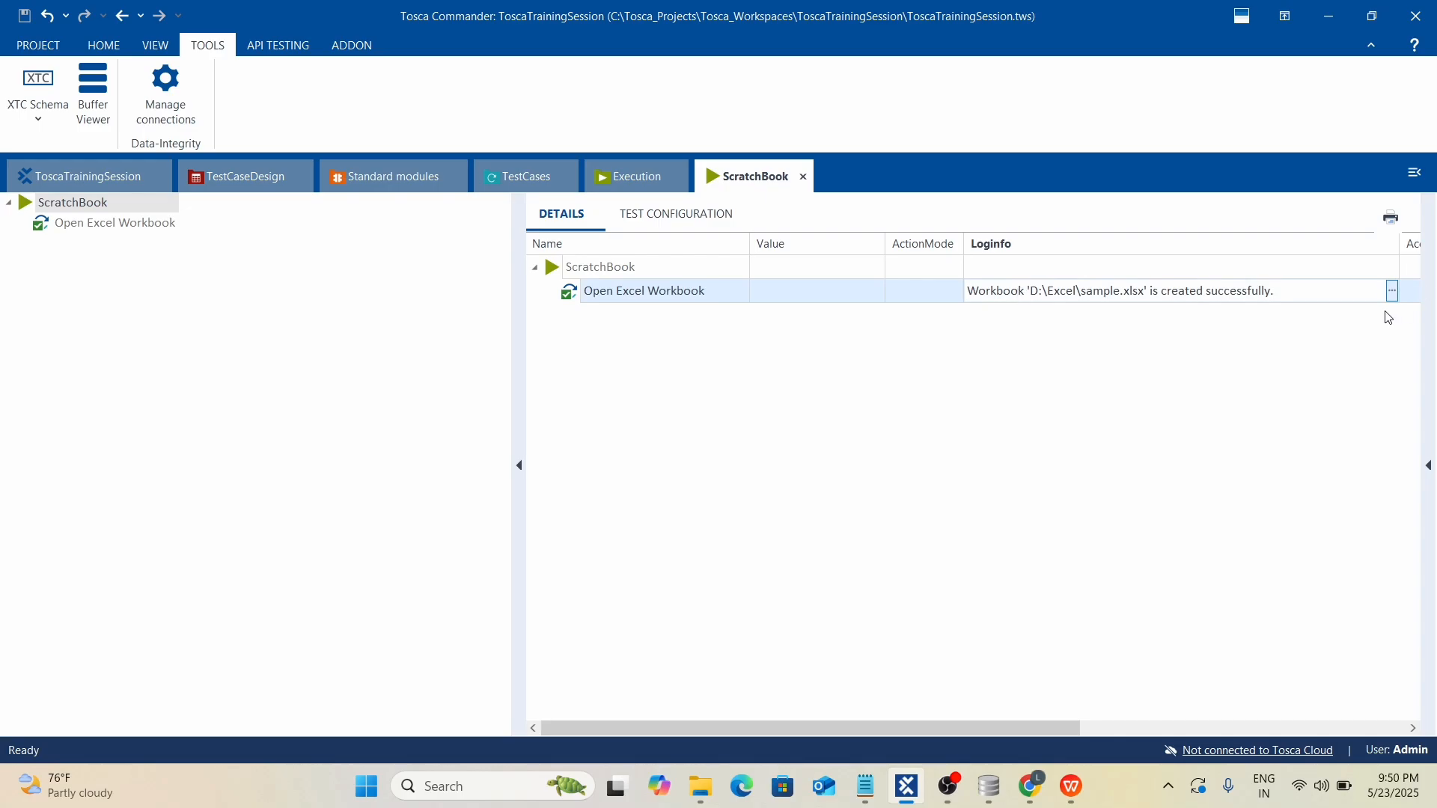
click(1404, 297)
click(874, 312)
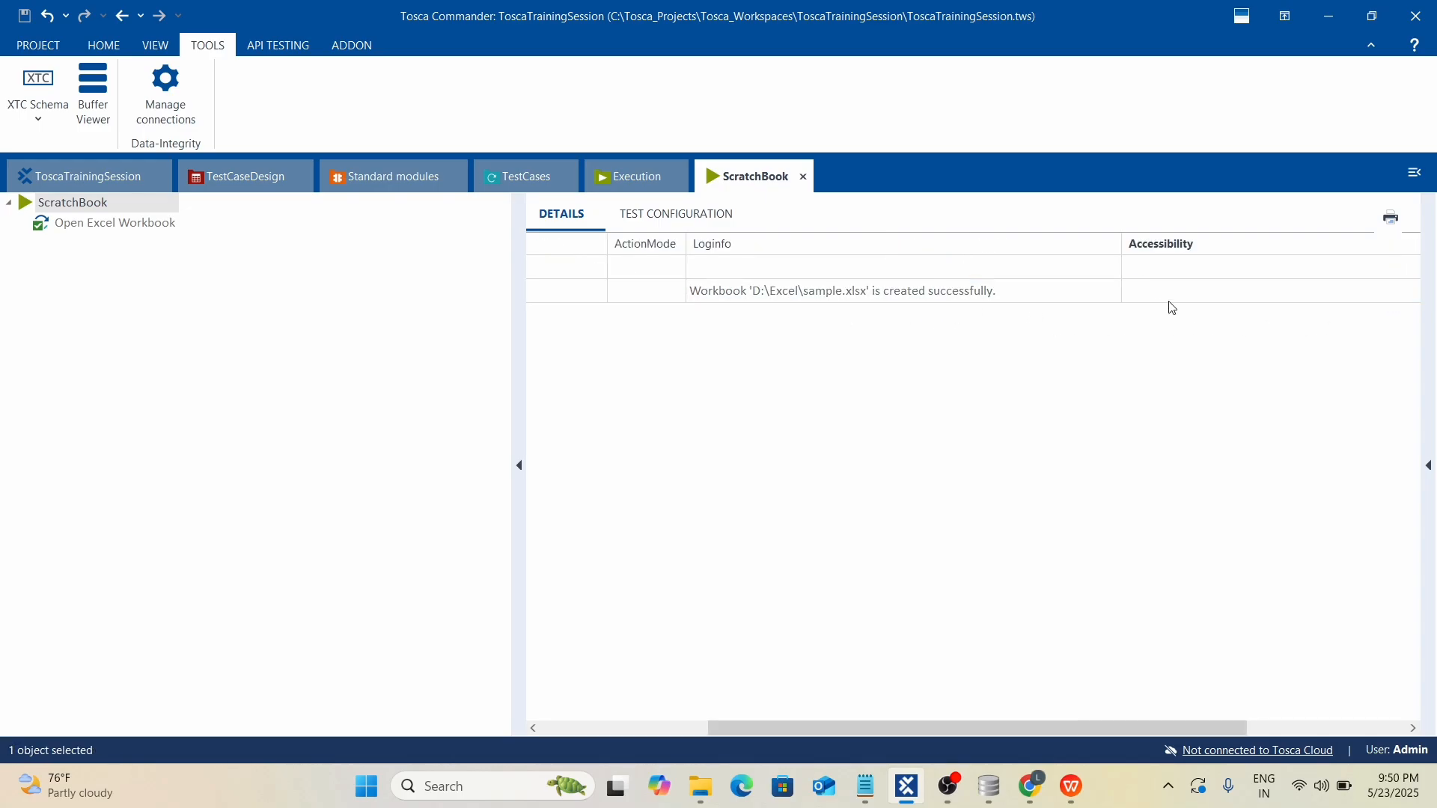
click(1228, 298)
click(1110, 297)
click(1115, 293)
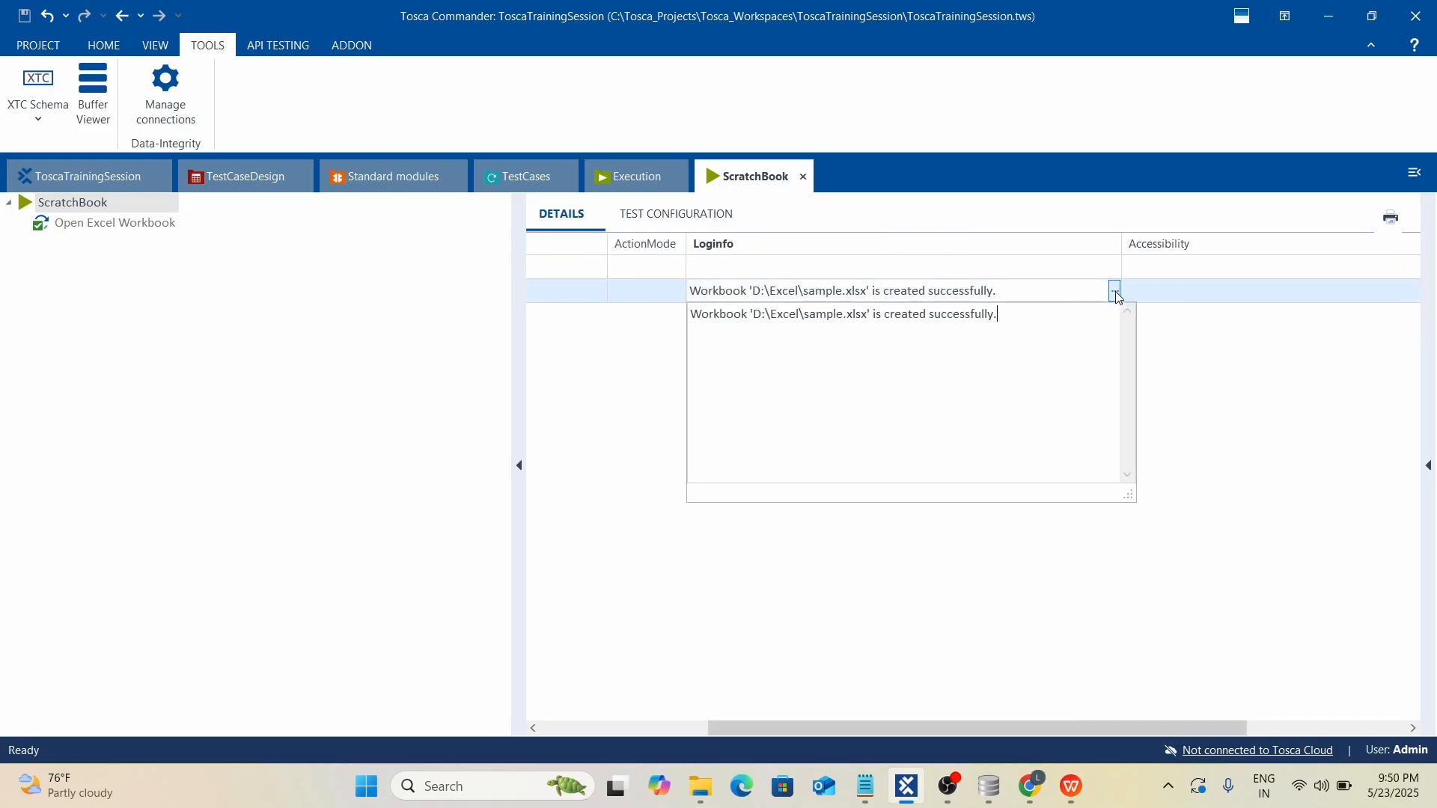
Open the D:\Excel folder in File Explorer and compare its contents with the logged workbook path.
drag(754, 317, 801, 315)
key(super+r)
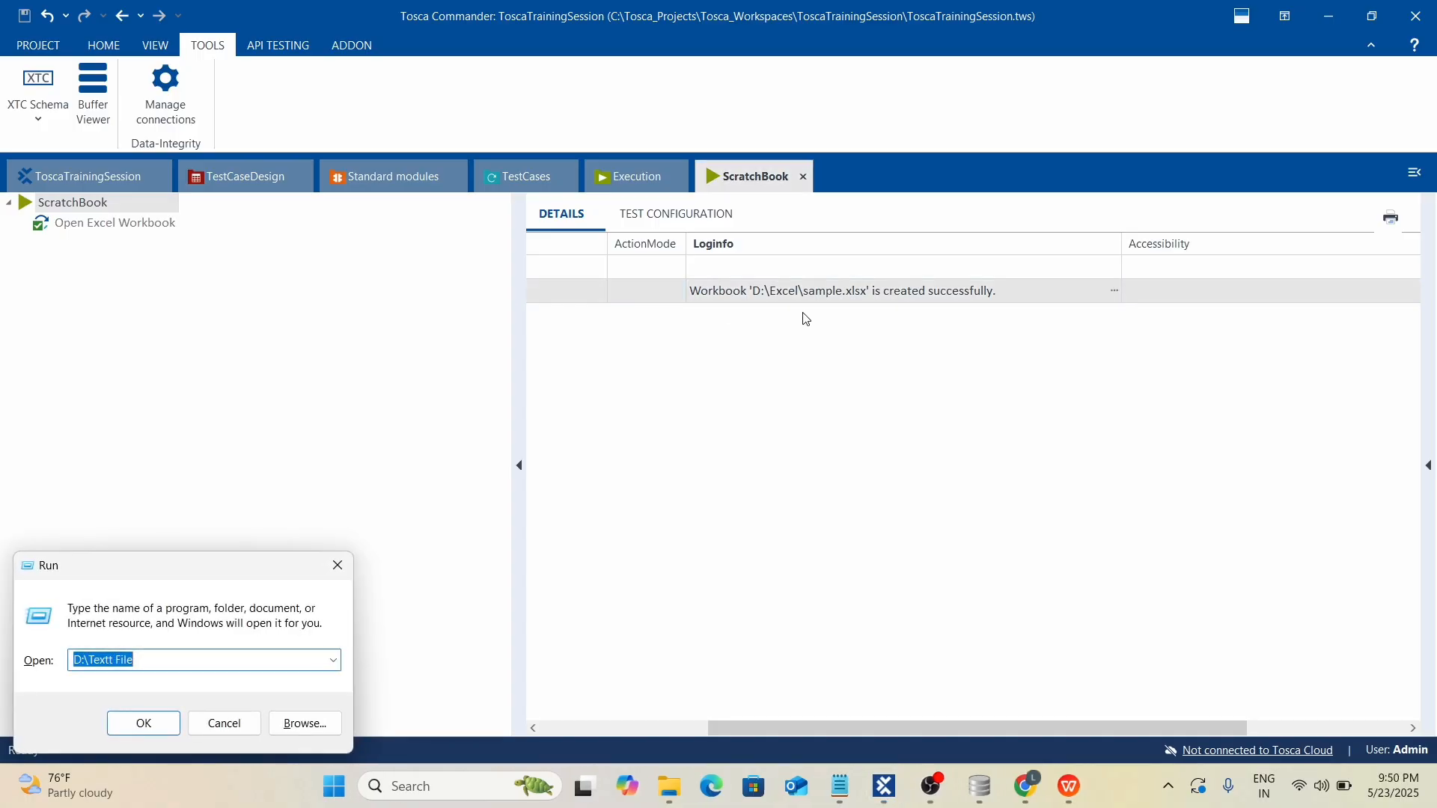
key(Escape)
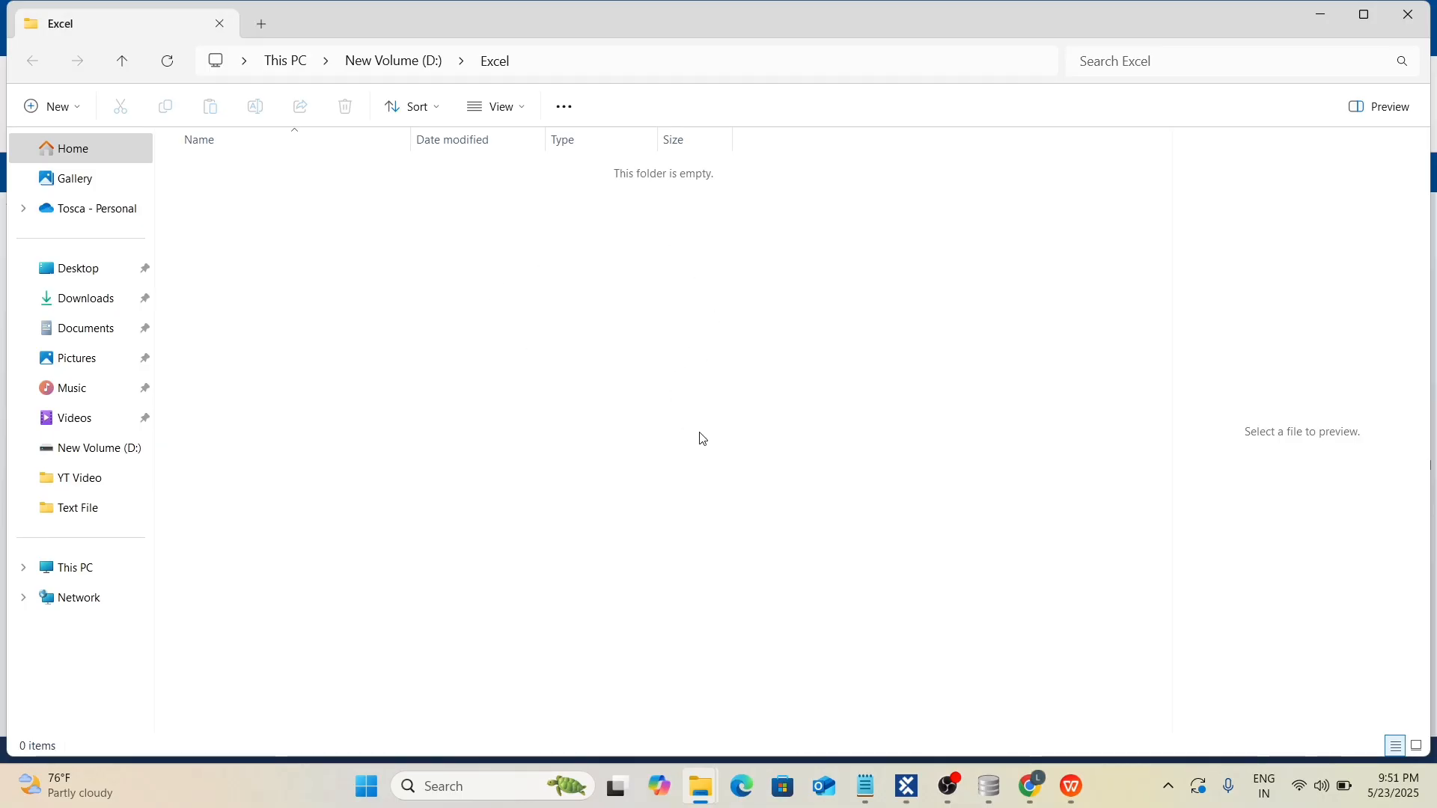
key(alt+Tab)
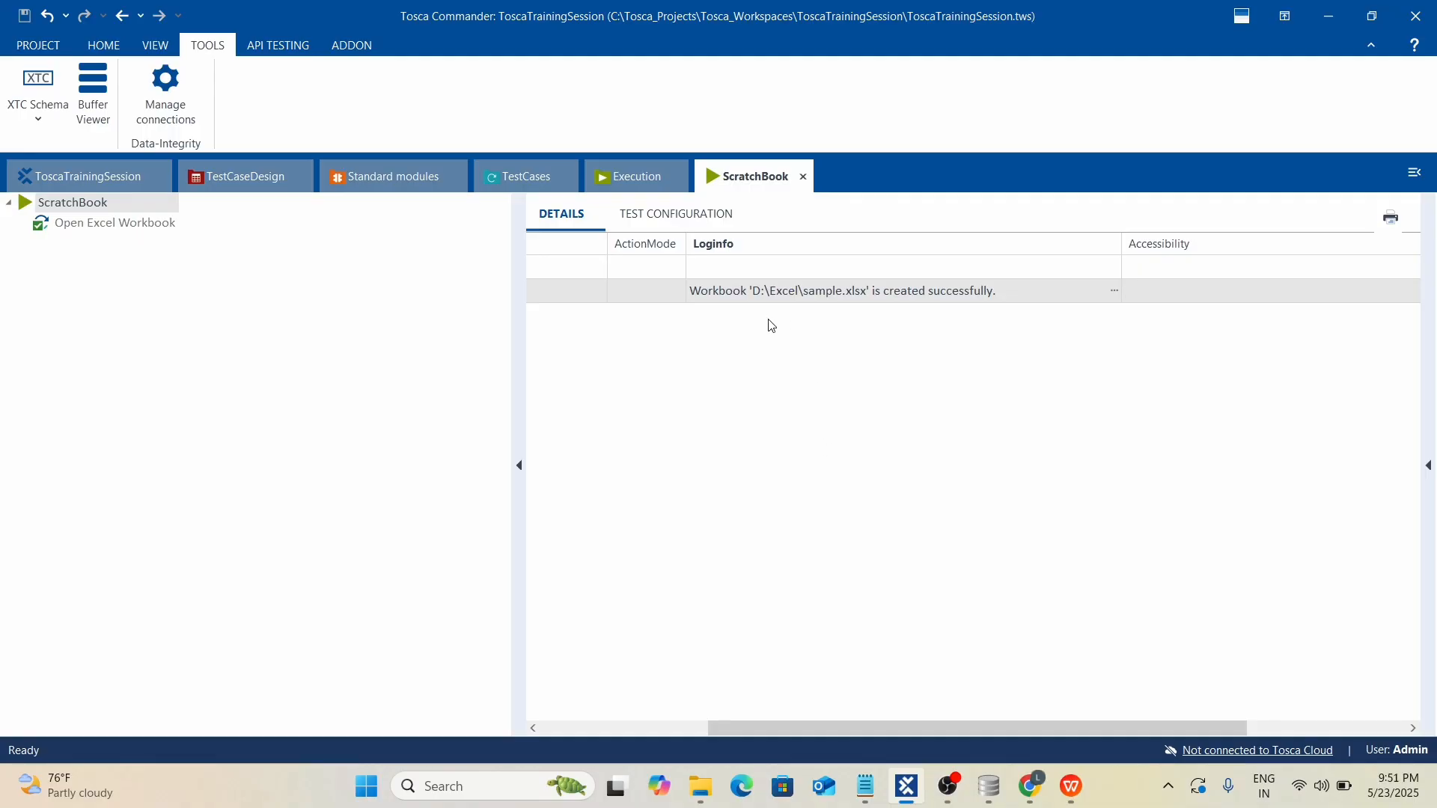
click(694, 290)
key(alt+Tab)
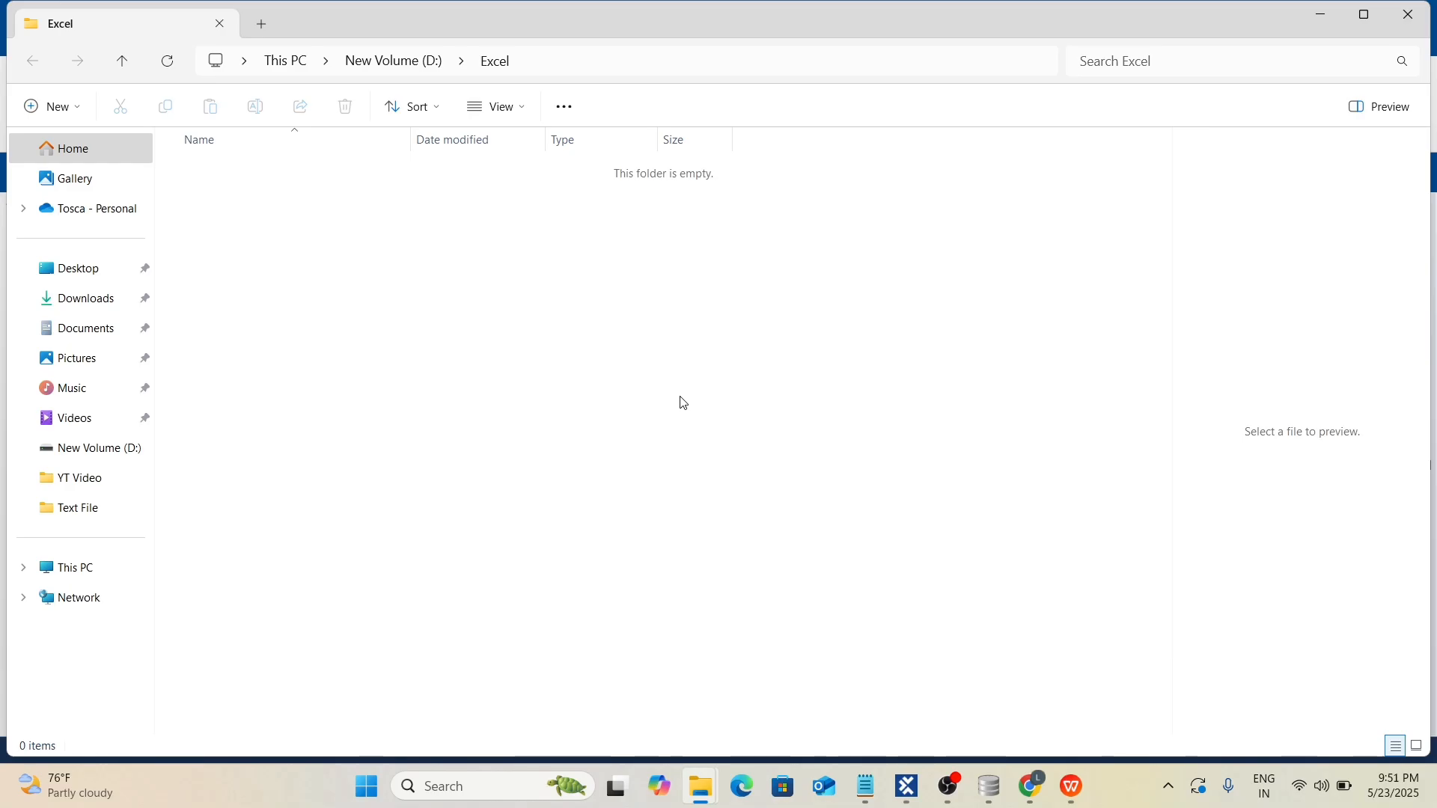
key(alt+Tab)
Add the Close/Save Excel Workbook module to the Create Excel File folder after Open Excel Workbook and expand its attributes.
click(518, 187)
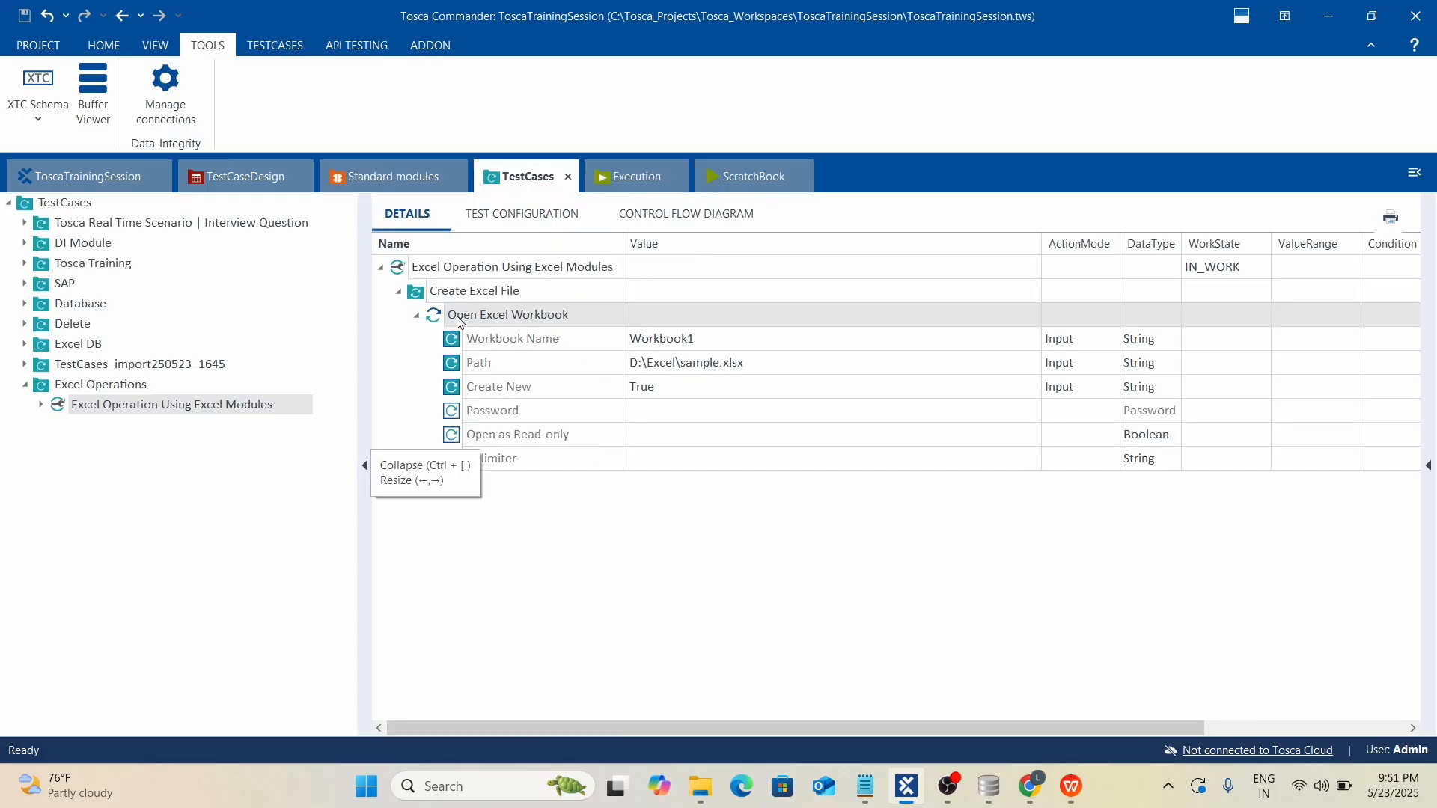
click(587, 530)
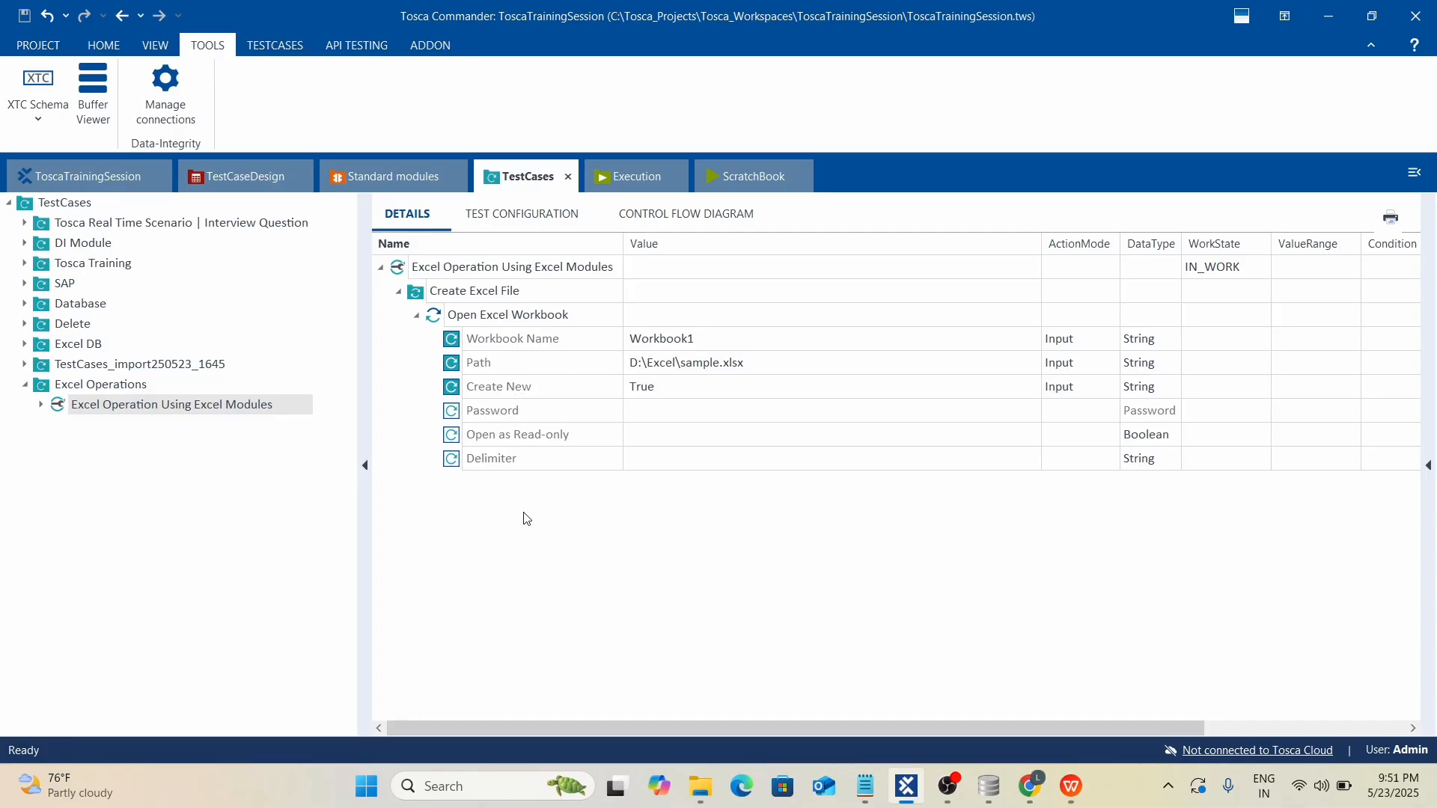
click(594, 532)
click(378, 180)
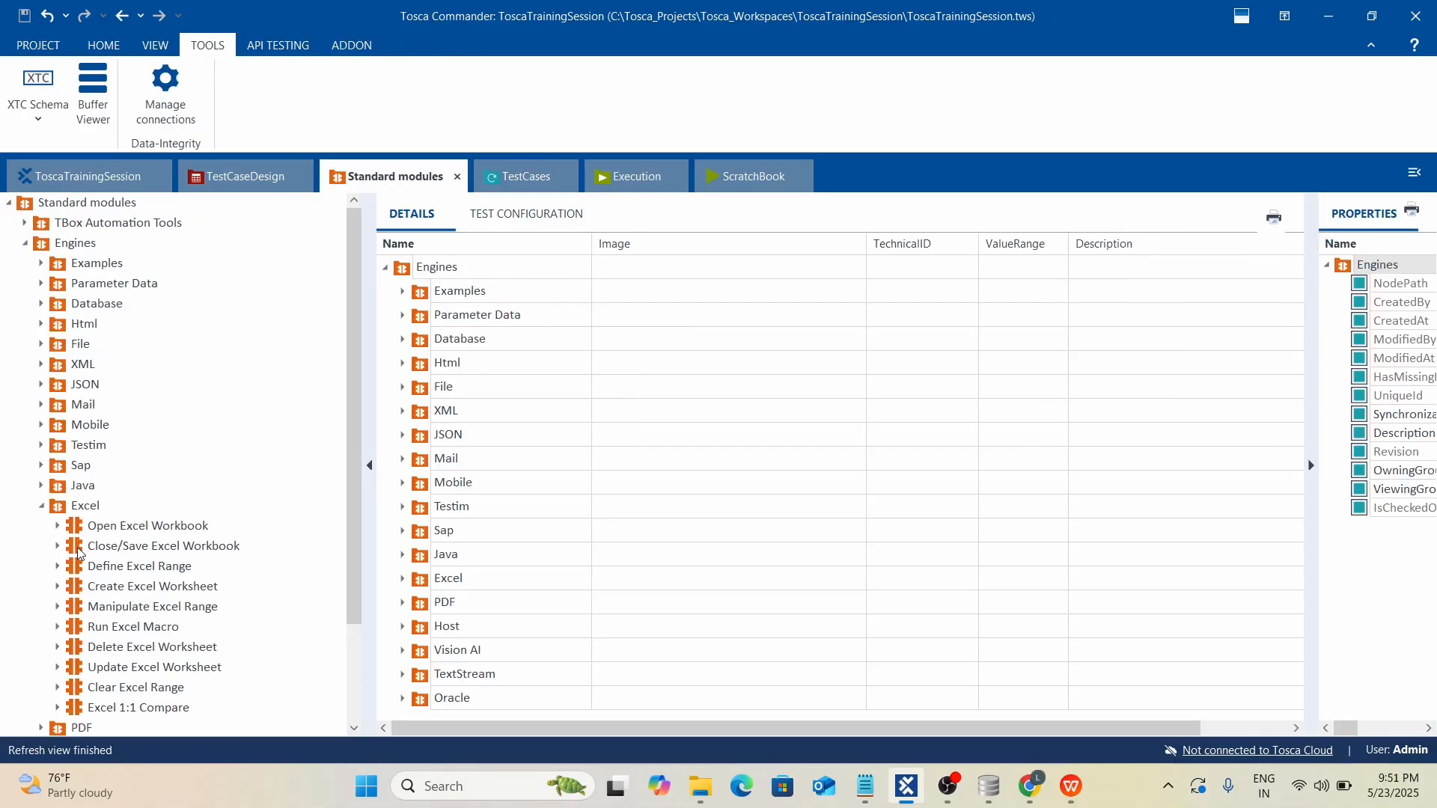
drag(77, 553, 483, 294)
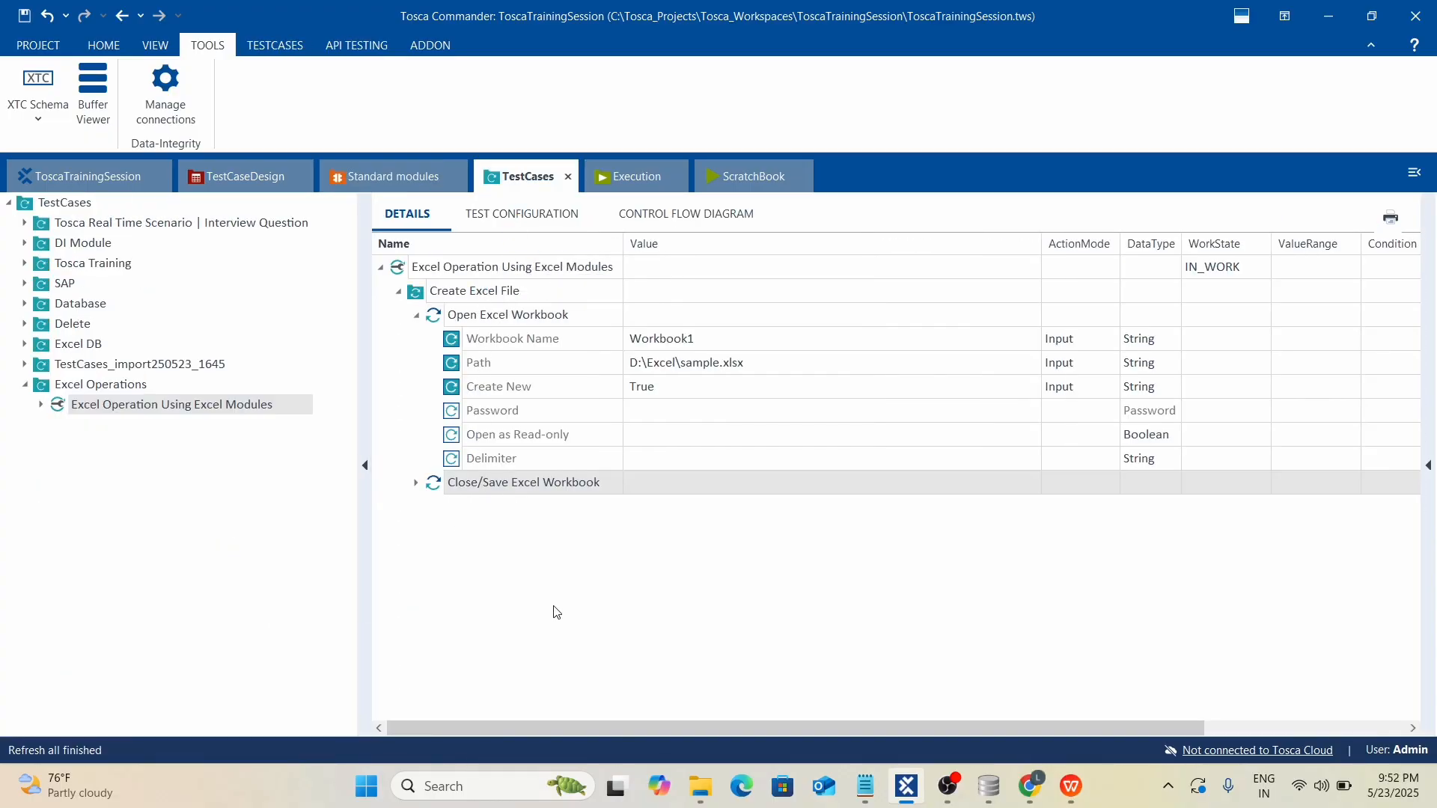
click(416, 483)
Set the Workbook Name of Close/Save Excel Workbook to Workbook1 and its Operation to Save.
click(751, 512)
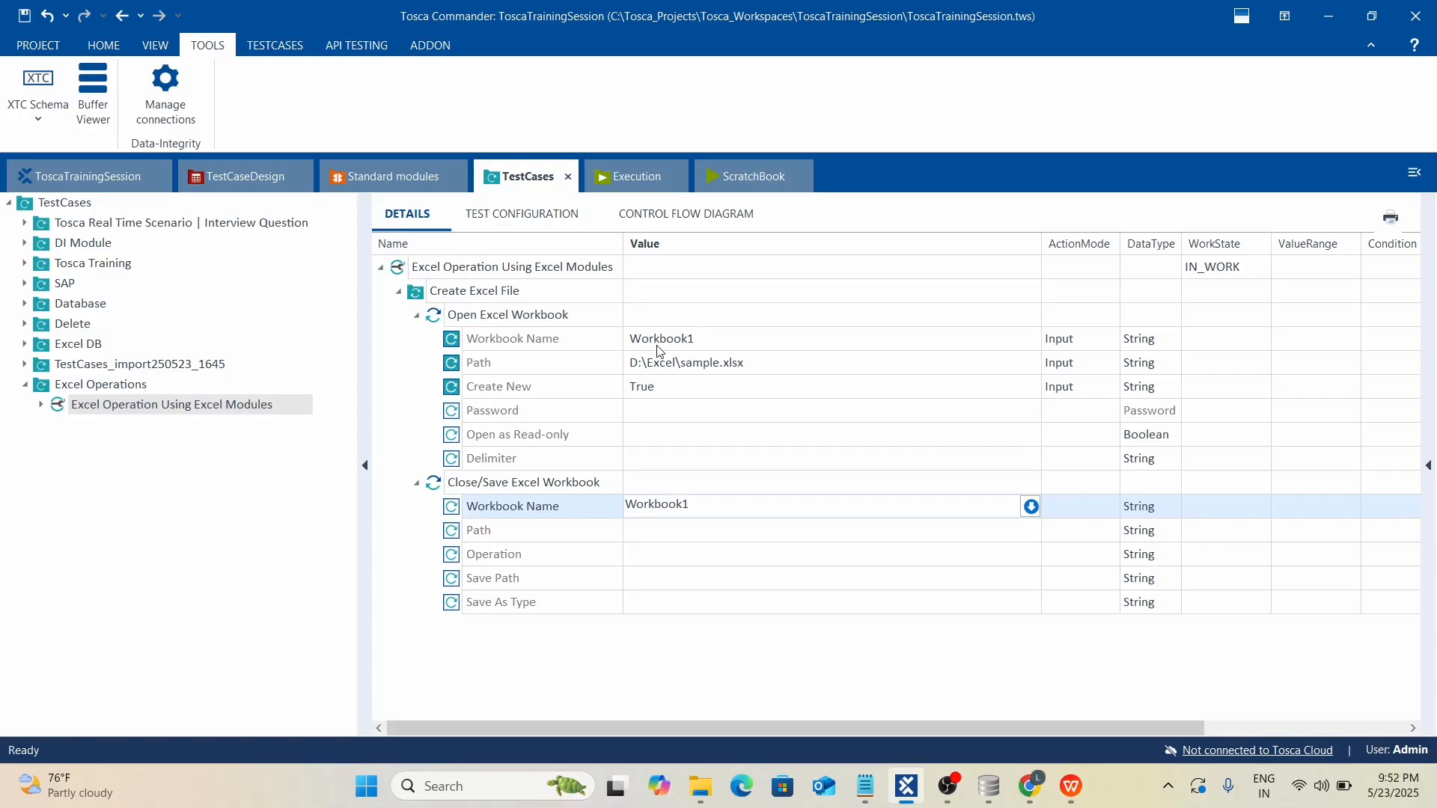
click(650, 541)
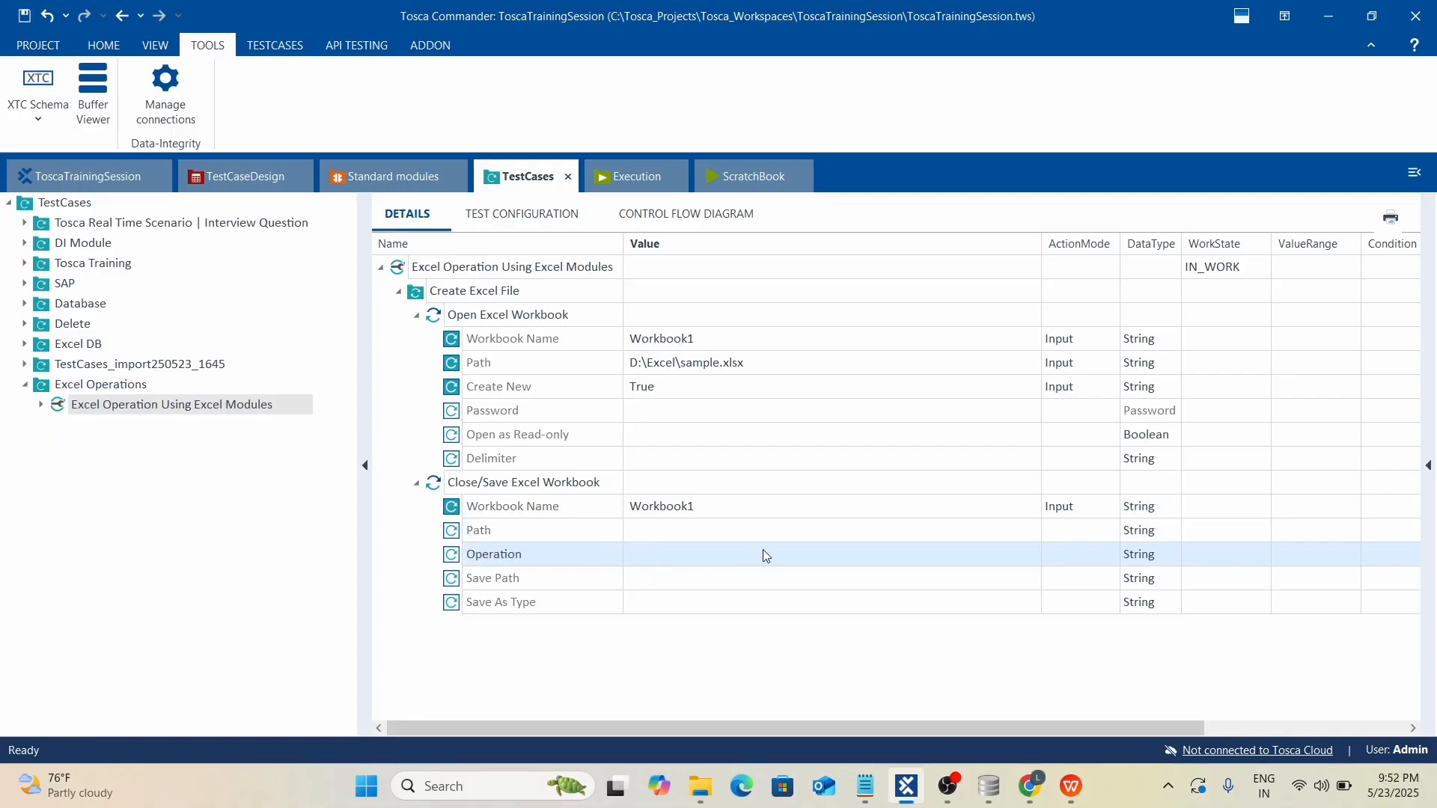
click(931, 558)
click(1012, 554)
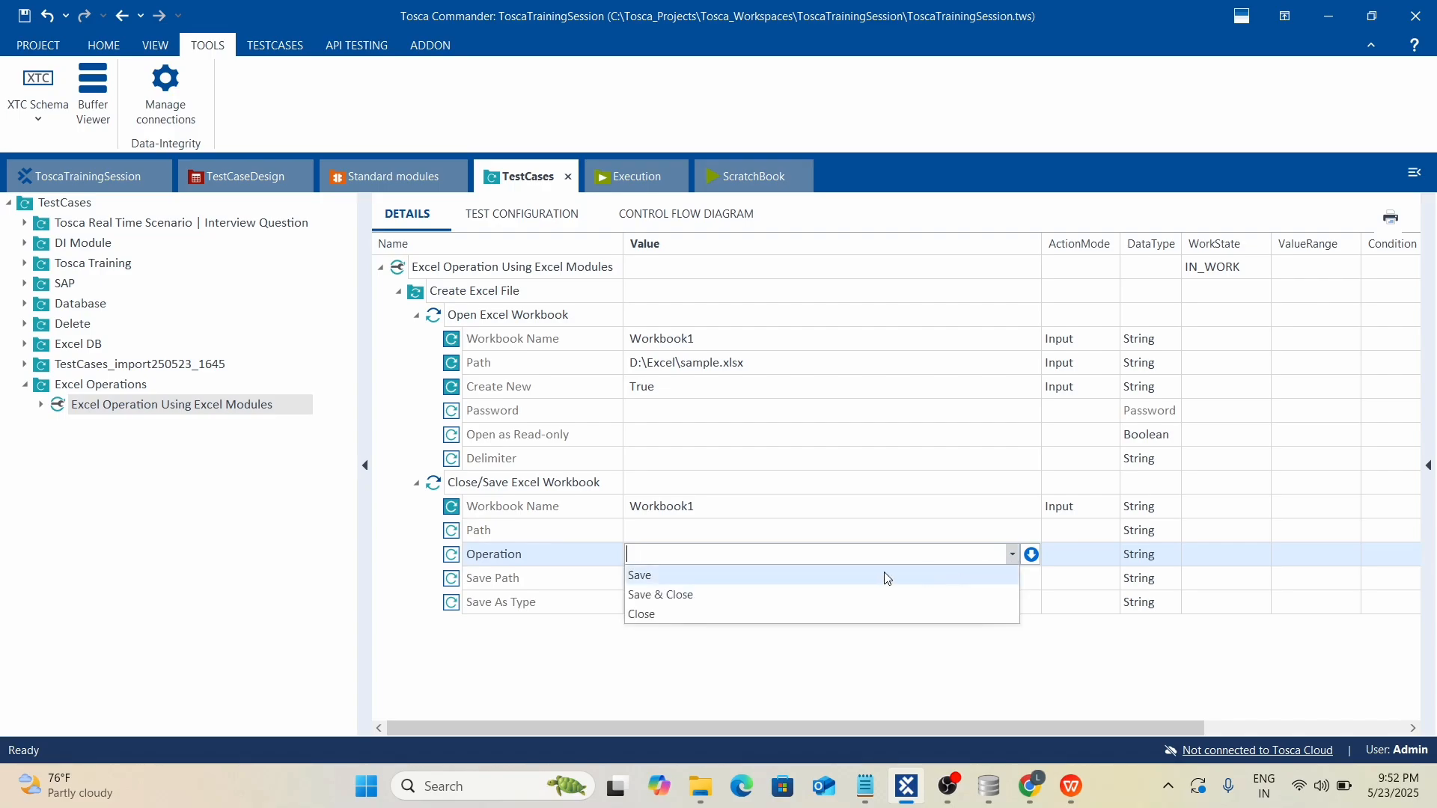
click(530, 675)
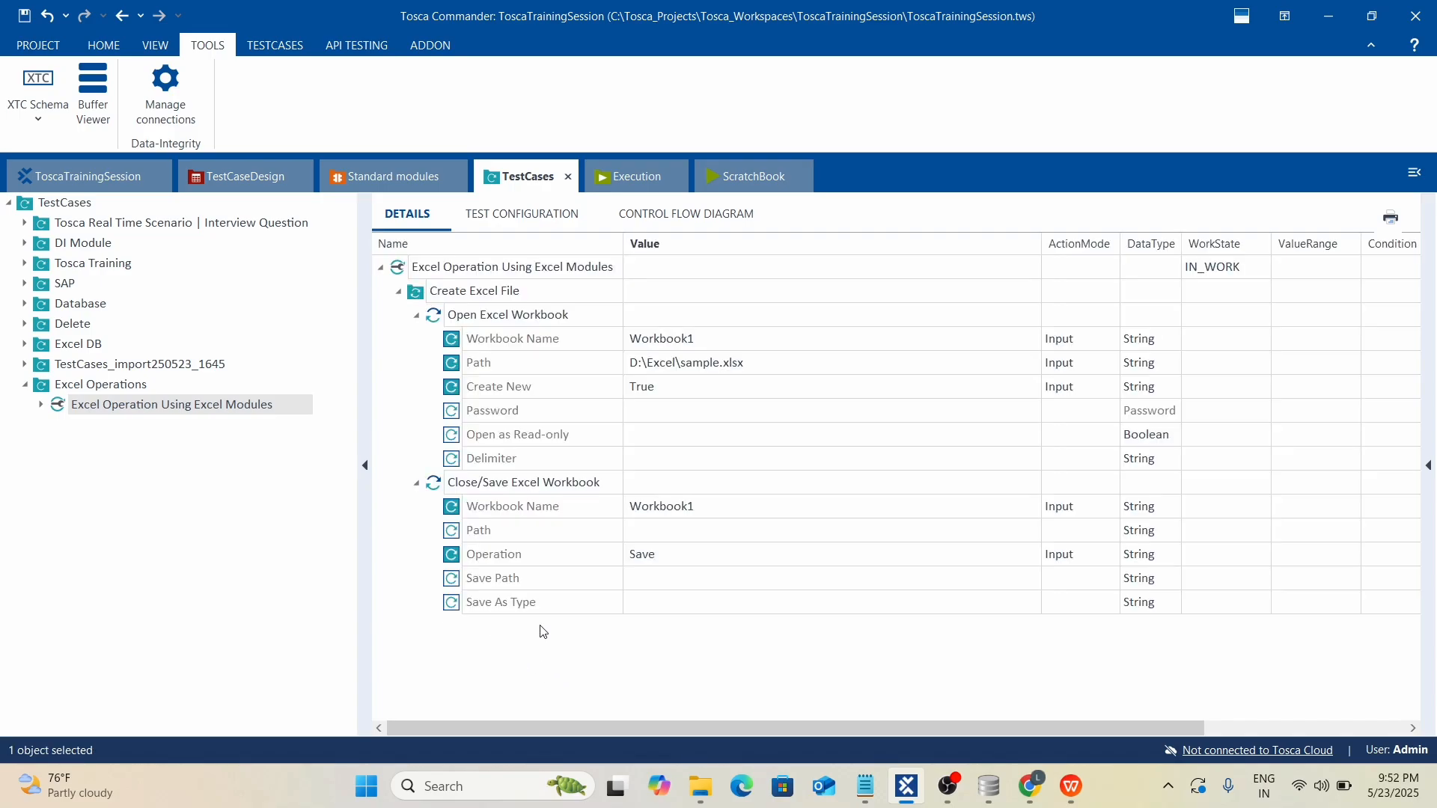
Review the file formats available for Save As Type in Close/Save Excel Workbook without choosing one.
click(1051, 601)
click(998, 603)
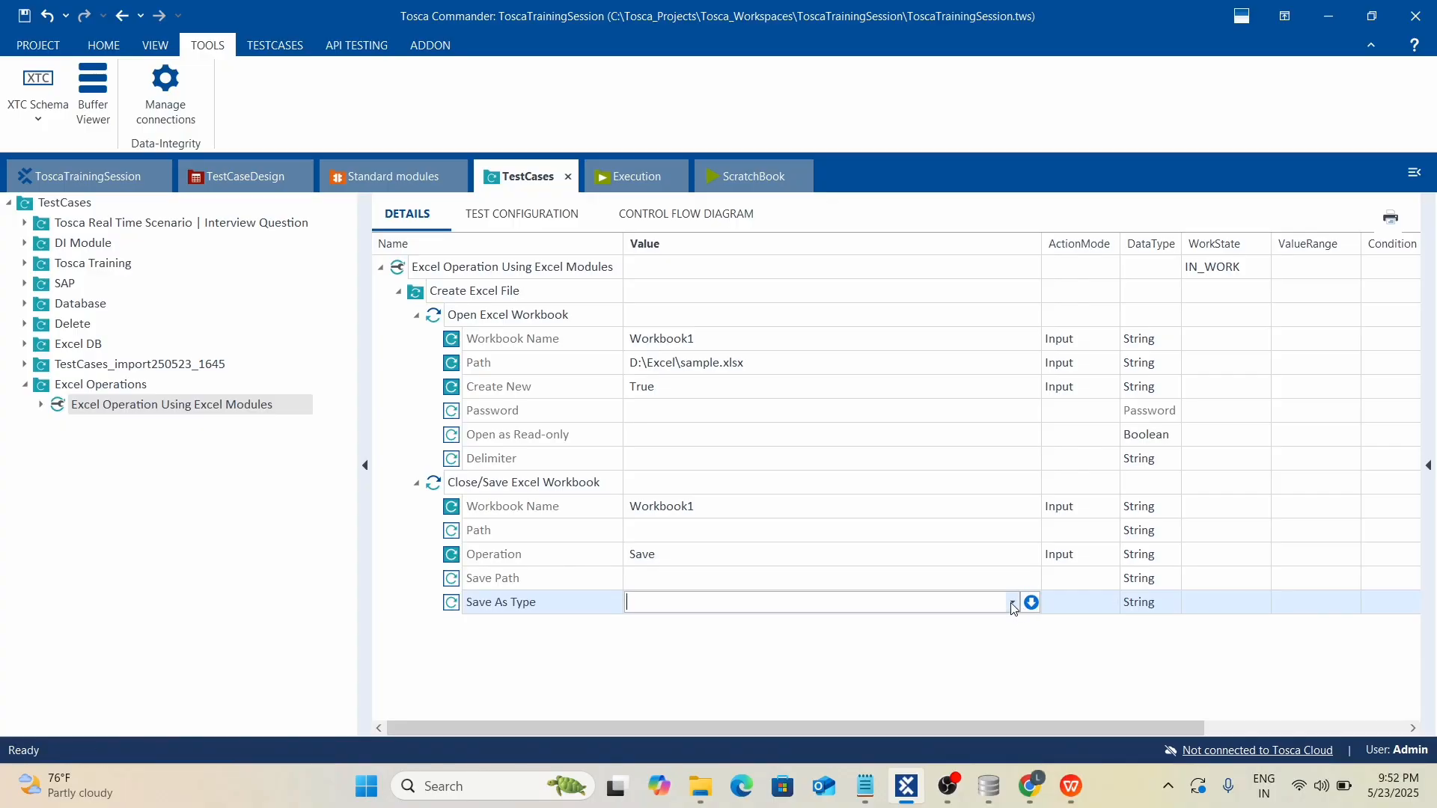
click(1012, 605)
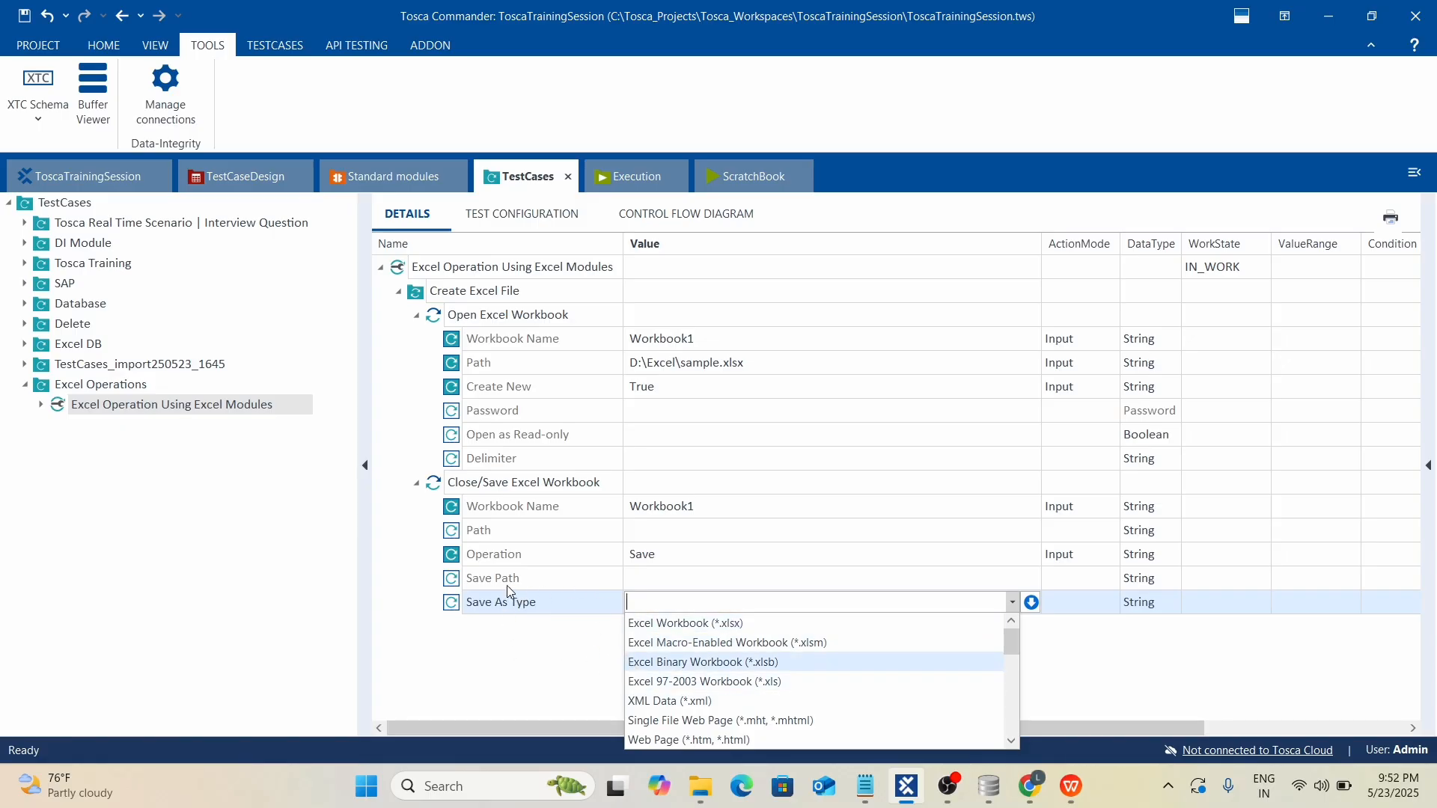
click(528, 673)
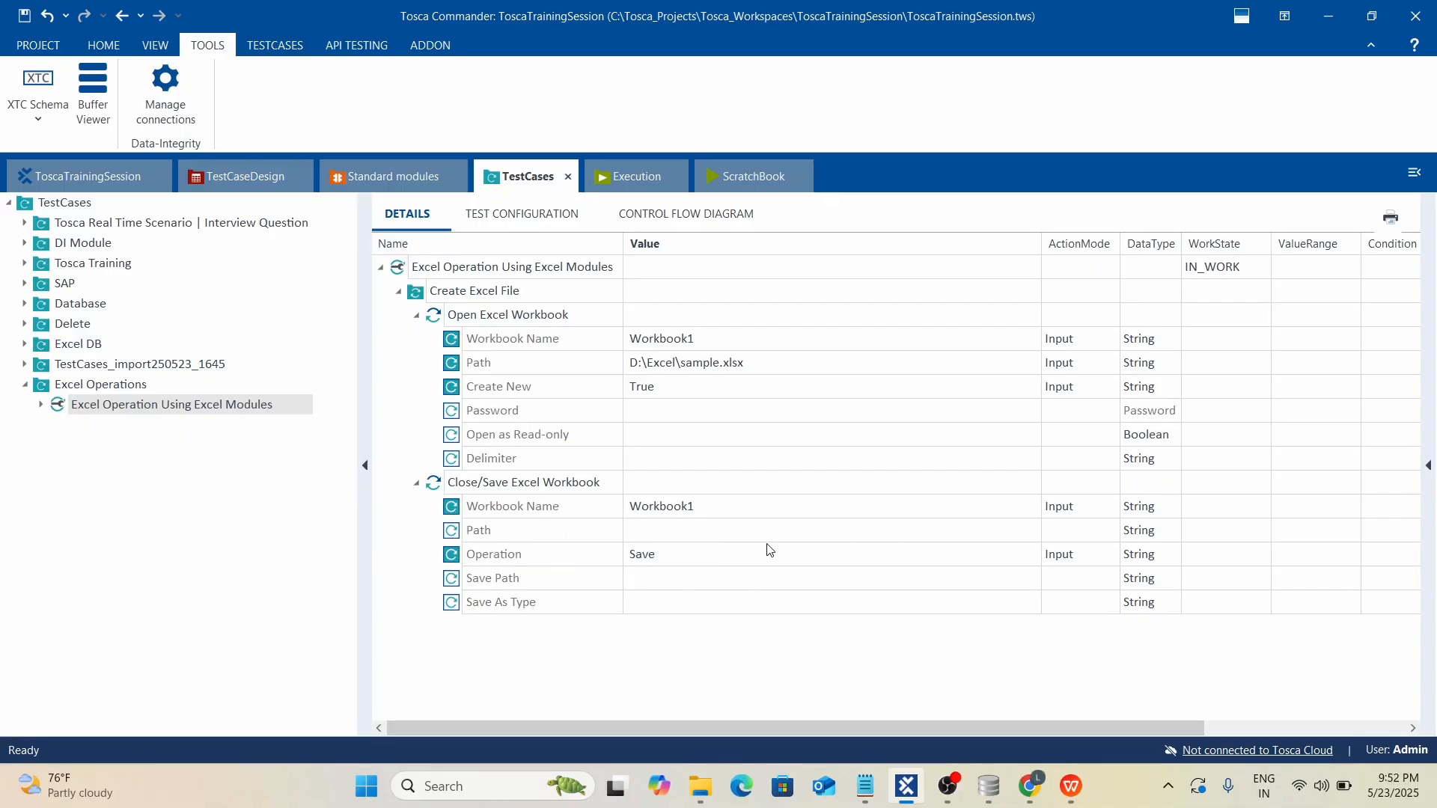
Collapse both Excel workbook test steps and run the Create Excel File folder in the ScratchBook.
click(417, 487)
click(416, 315)
click(421, 291)
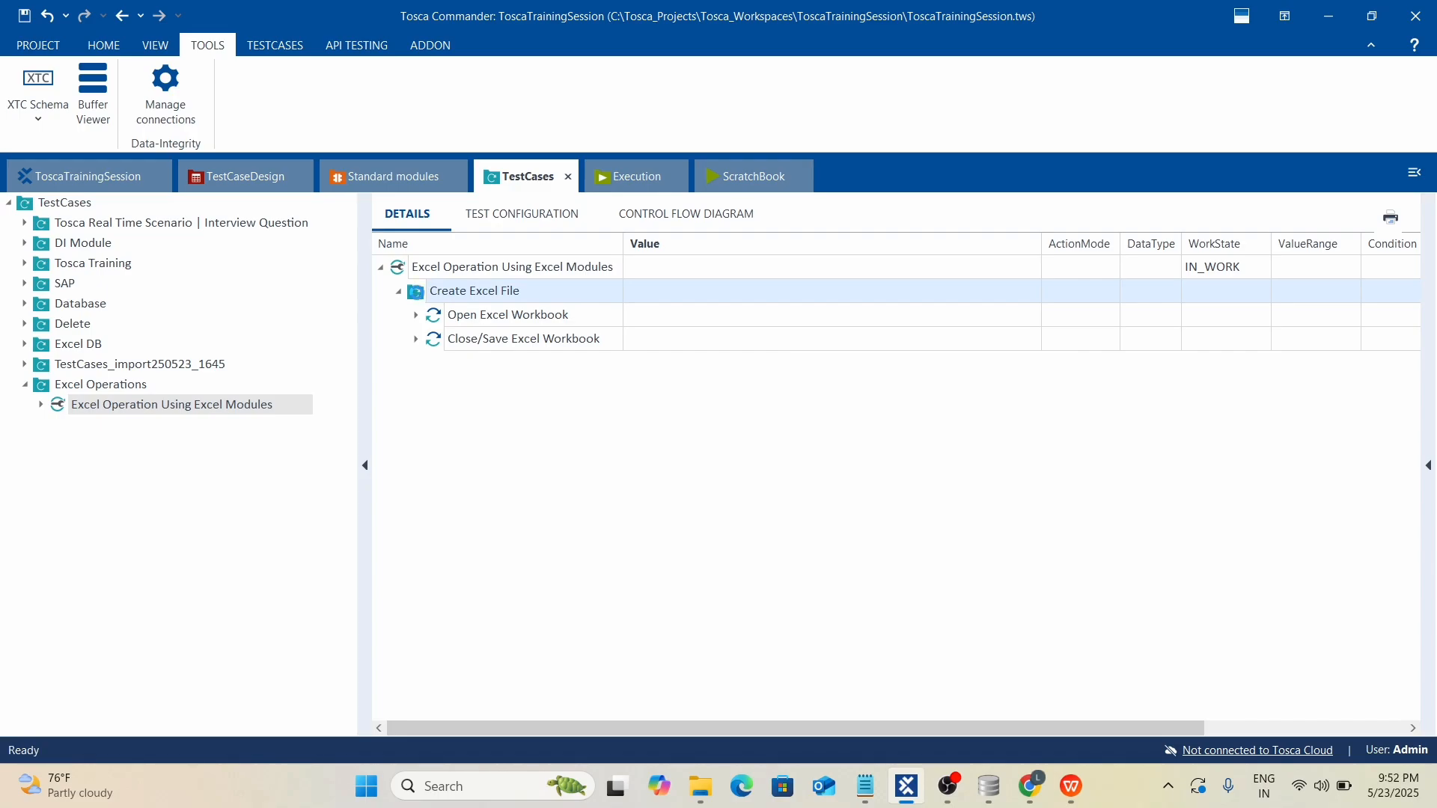
right_click(419, 292)
click(464, 380)
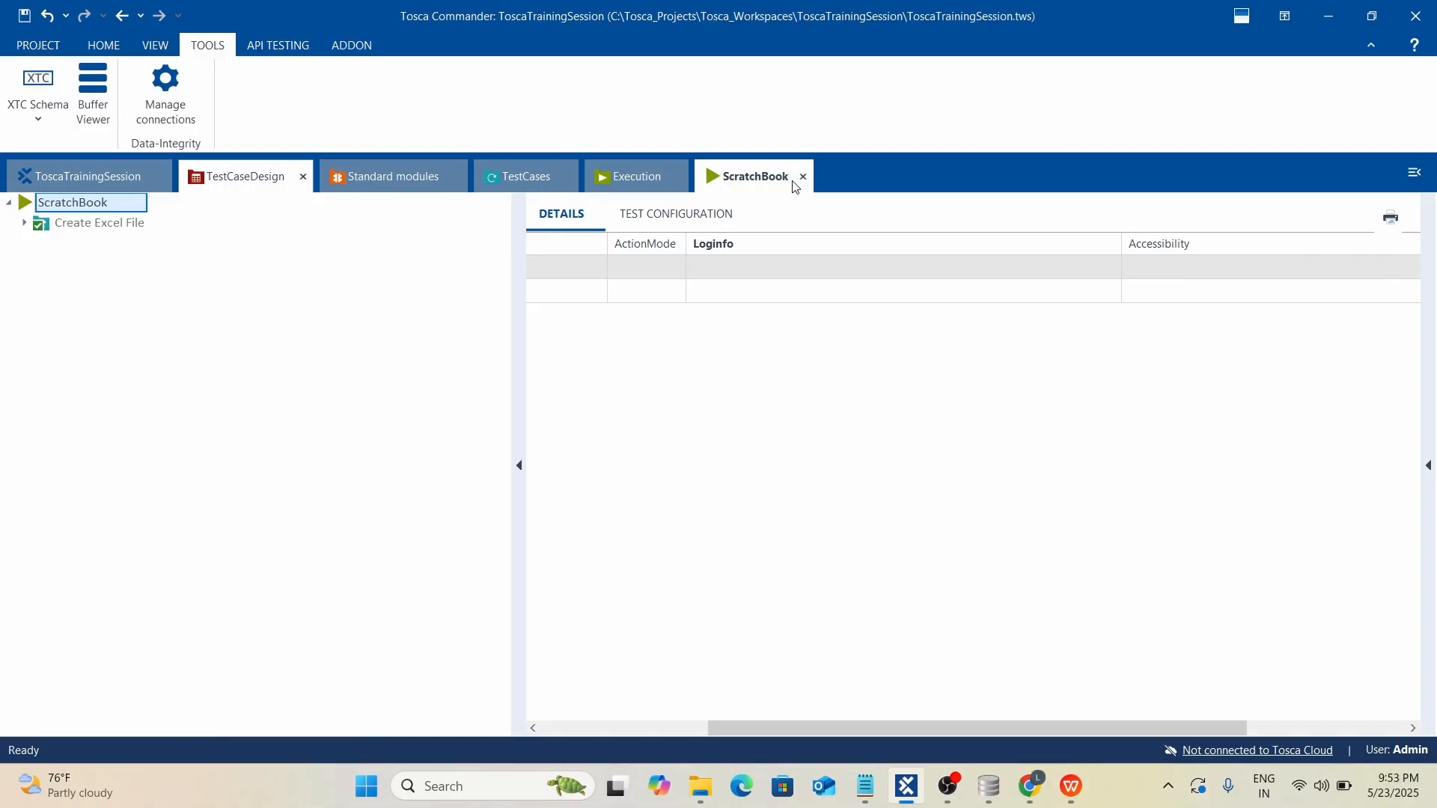
Open the sample workbook from the D:\Excel folder to check its contents, close it and return to Tosca Commander.
key(alt+Tab)
click(201, 175)
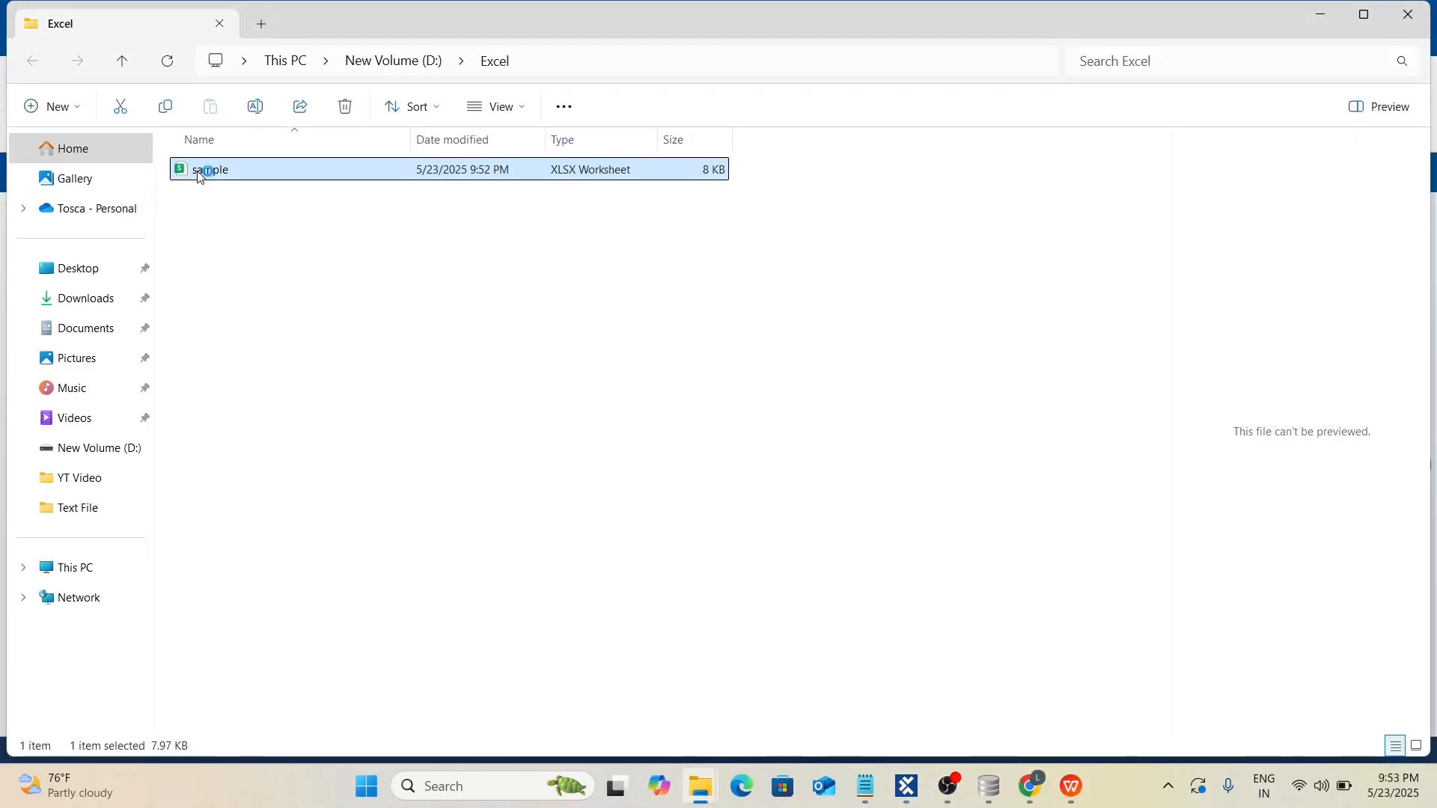
double_click(201, 176)
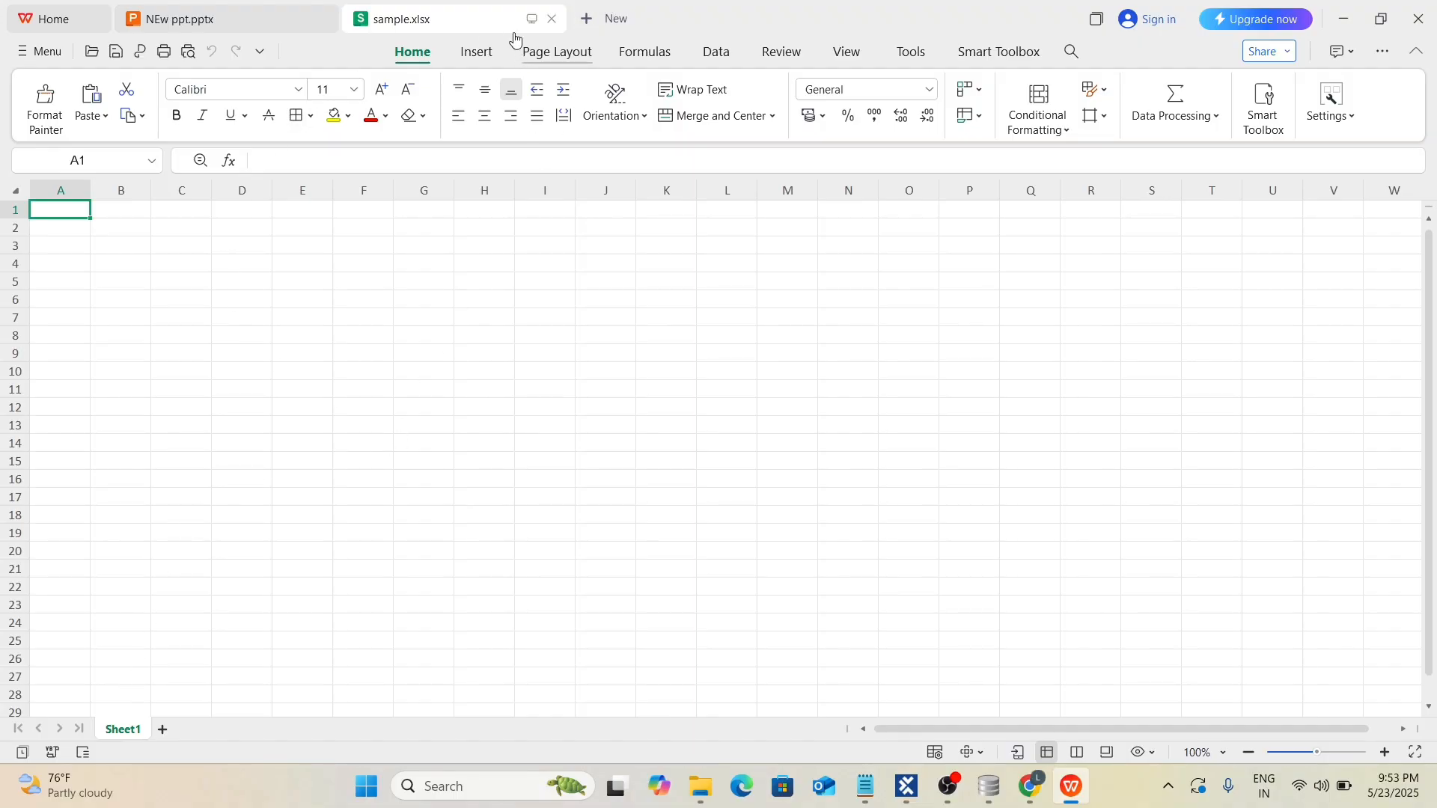
click(553, 20)
key(alt+Tab)
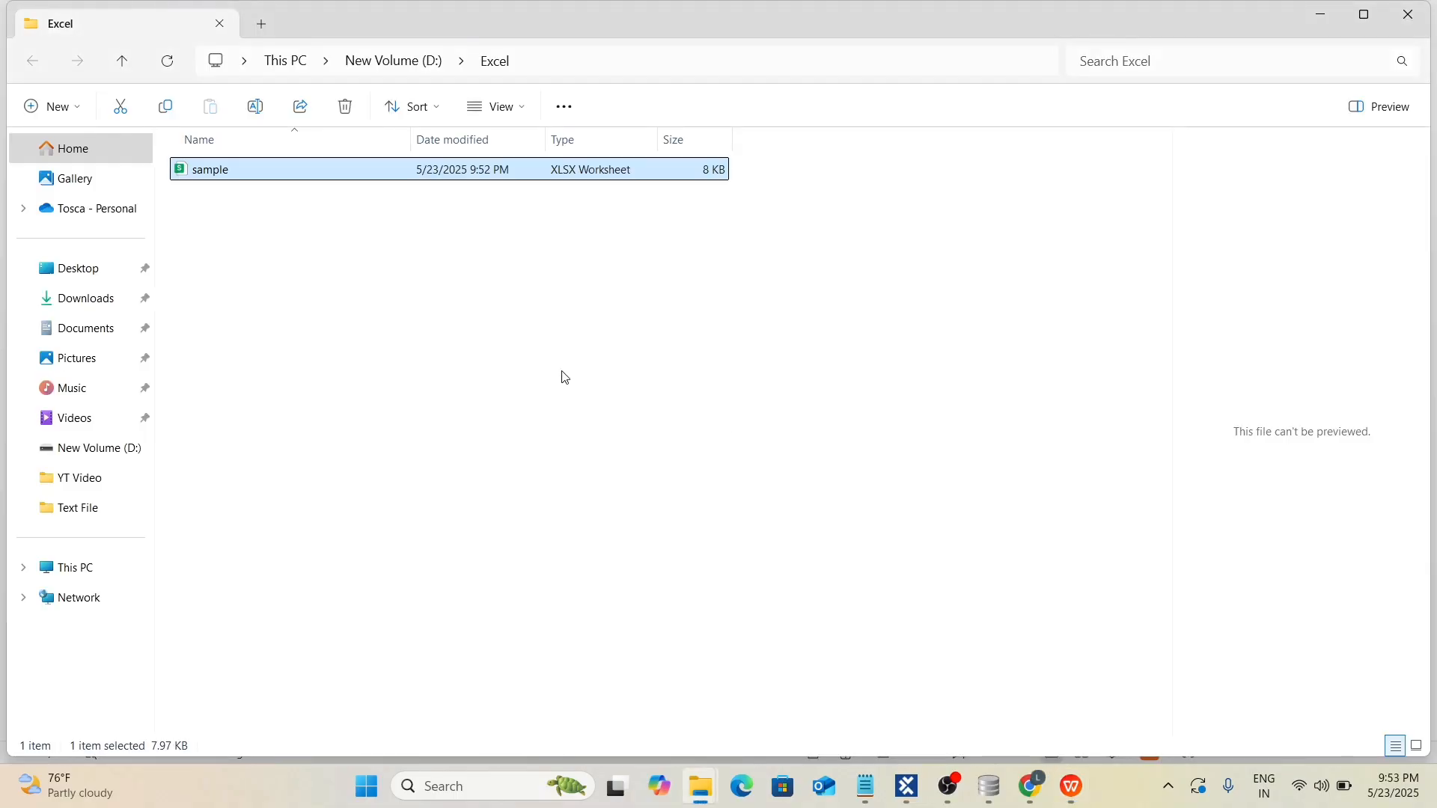
key(alt+Tab)
key(Tab)
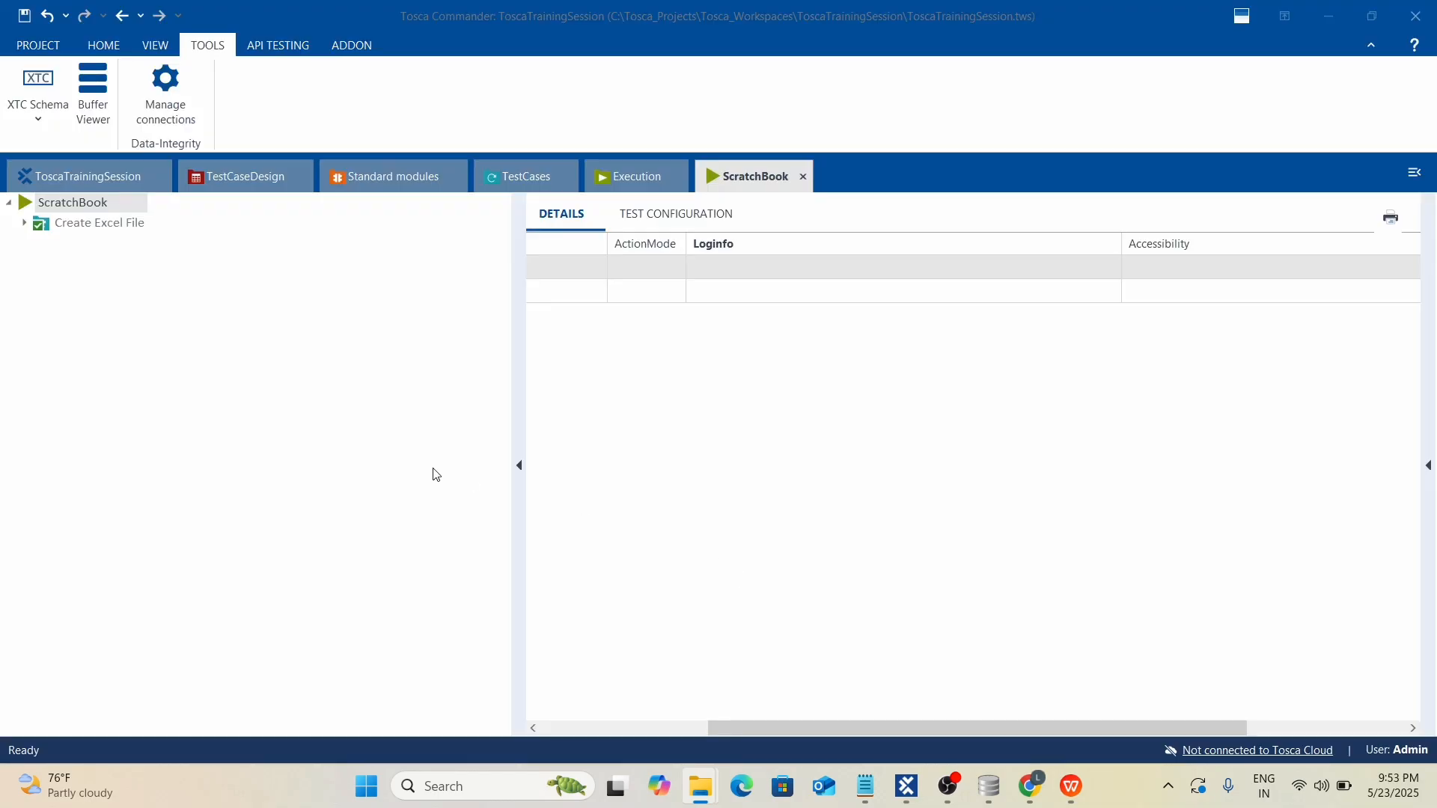
Add a folder named Create New Sheet to the Excel Operation Using Excel Modules test case, after Create Excel File.
click(528, 177)
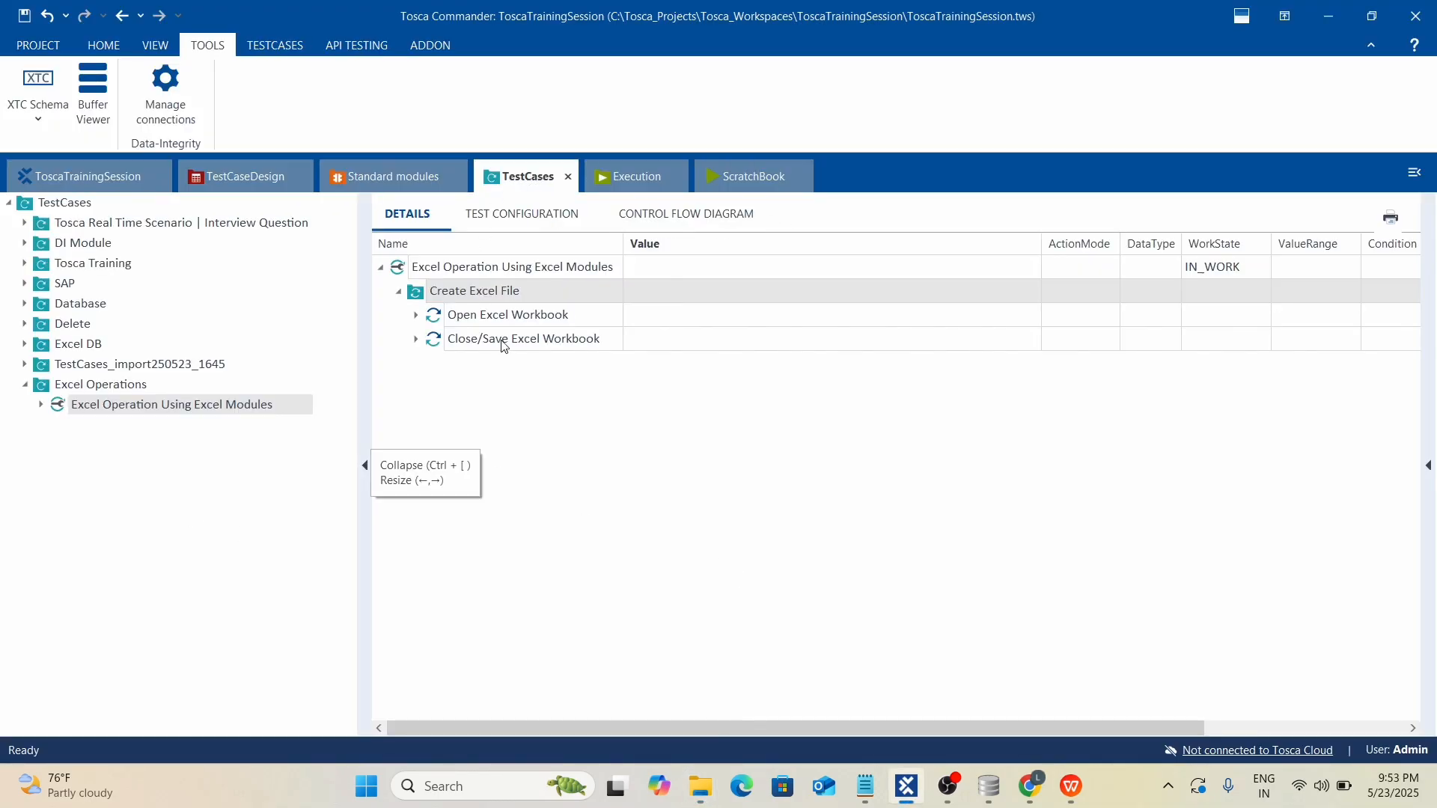
click(396, 293)
right_click(418, 268)
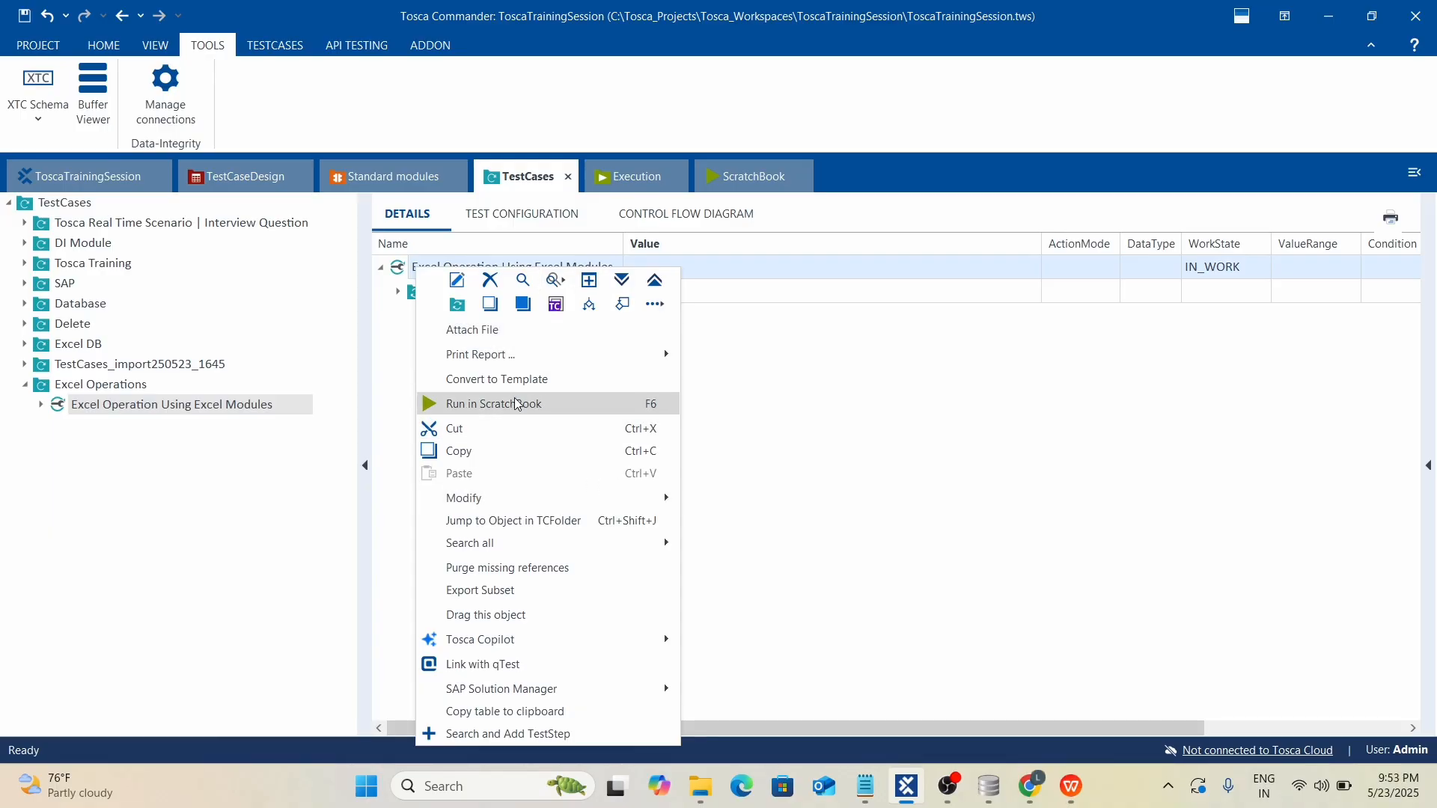
click(457, 304)
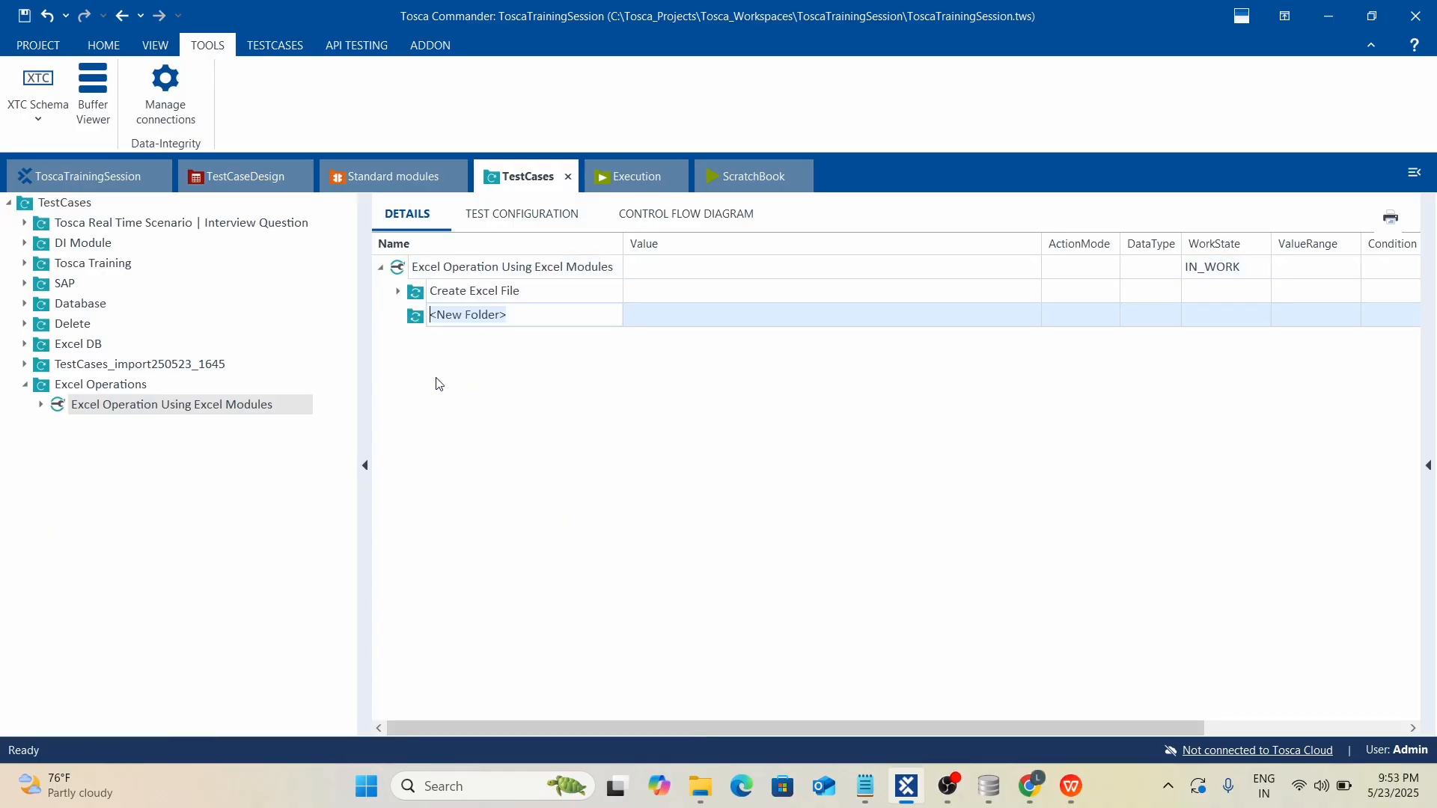
text(Create New Sheet)
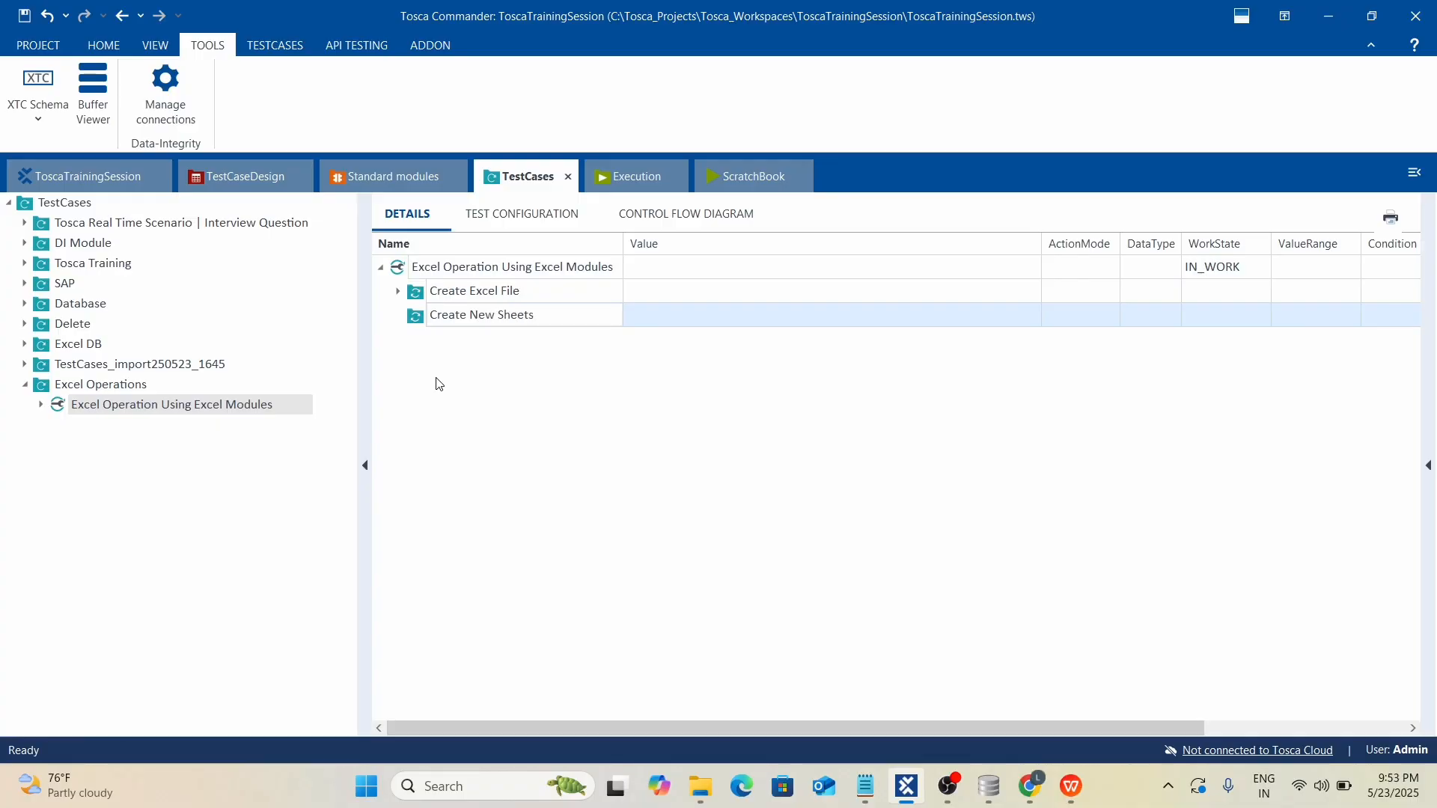
key(Return)
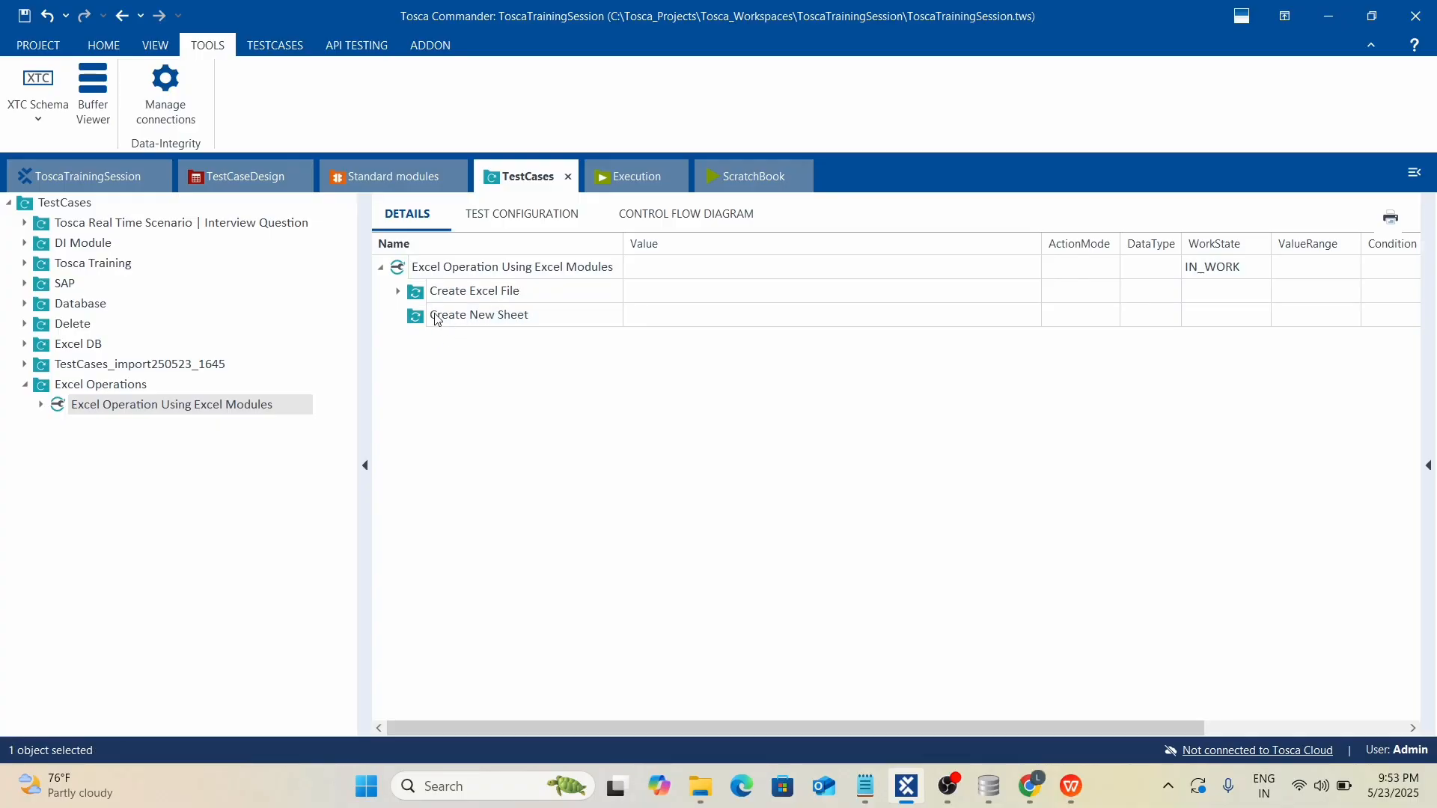
Add the standard Create Excel Worksheet module to the Create New Sheet folder and expand its attributes.
click(363, 177)
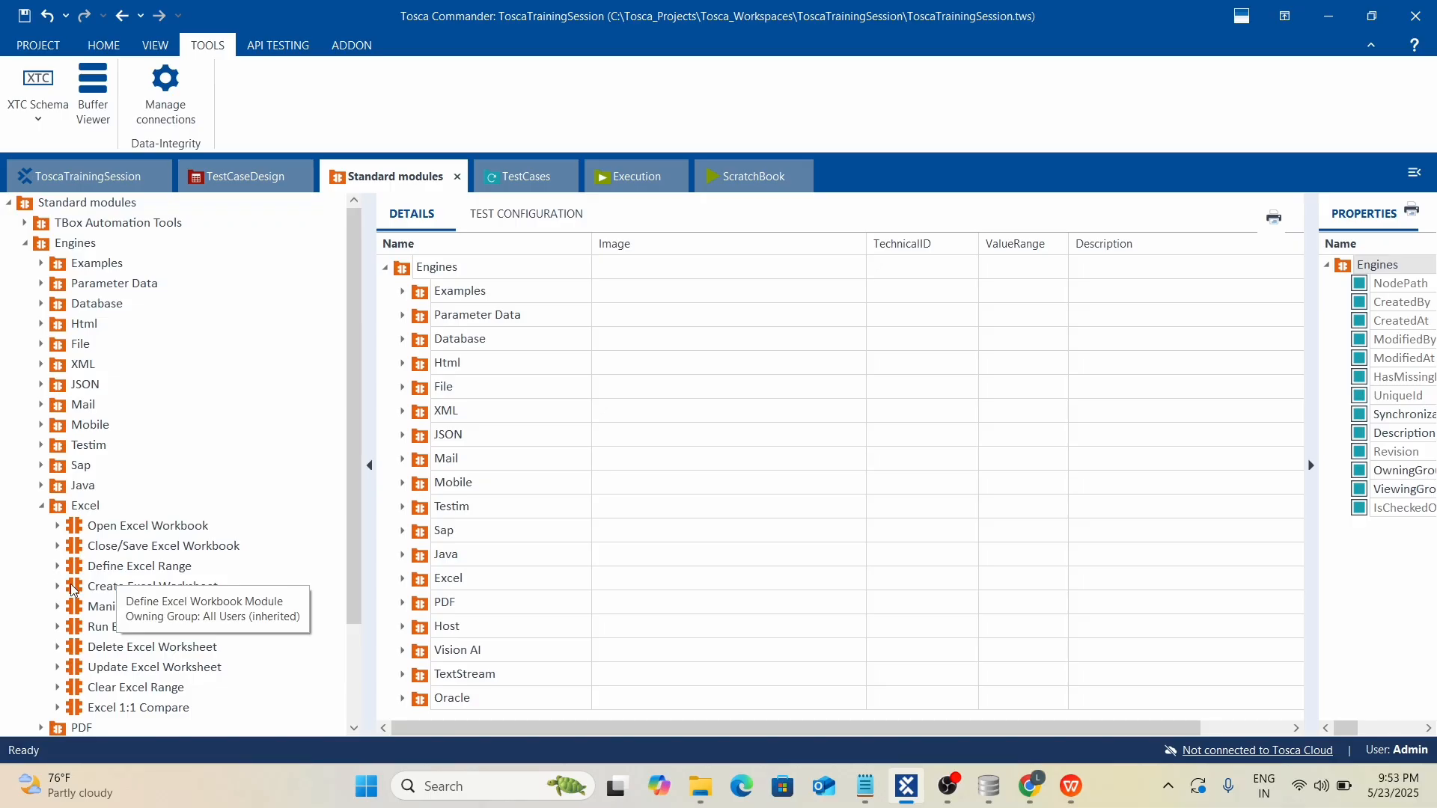
drag(72, 587, 440, 323)
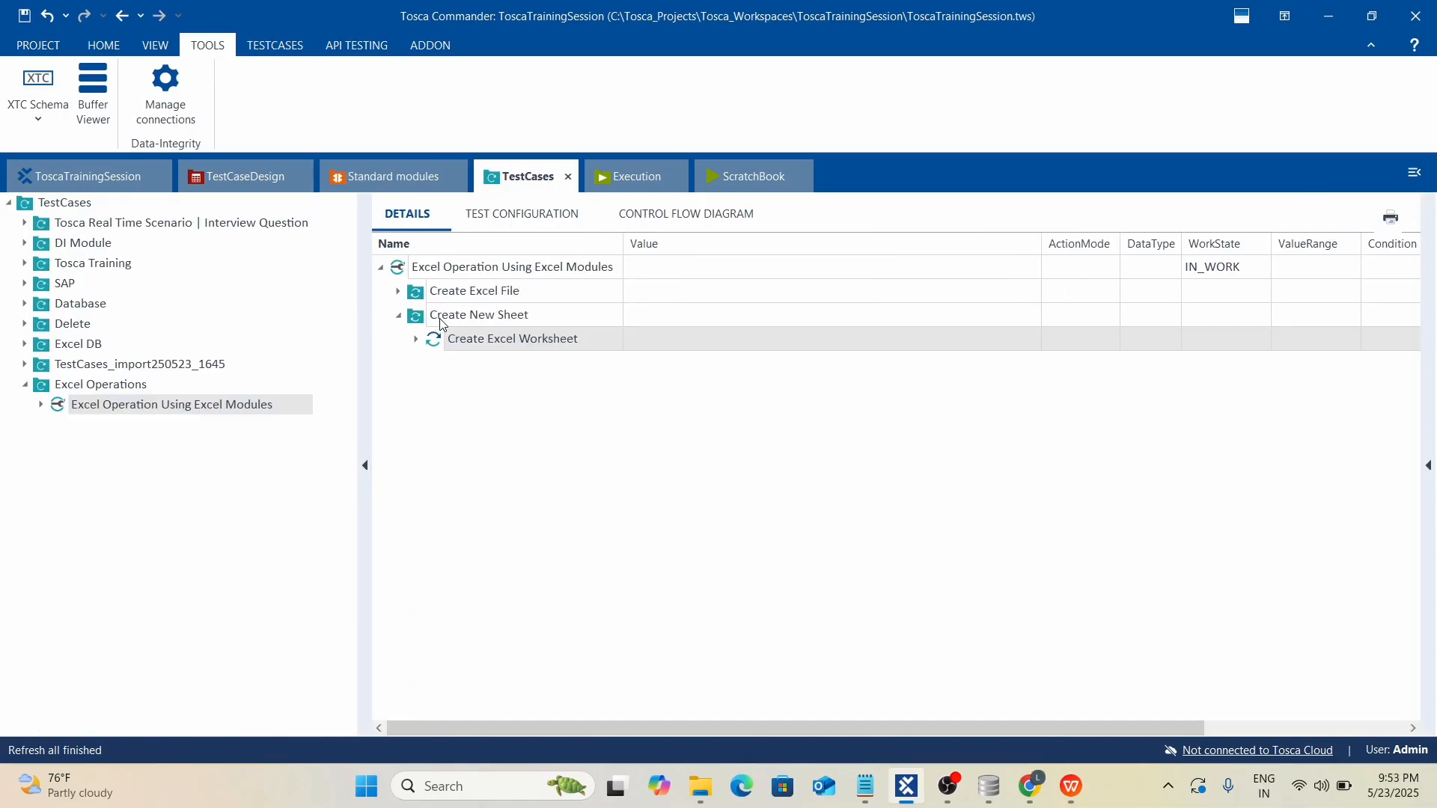
click(414, 341)
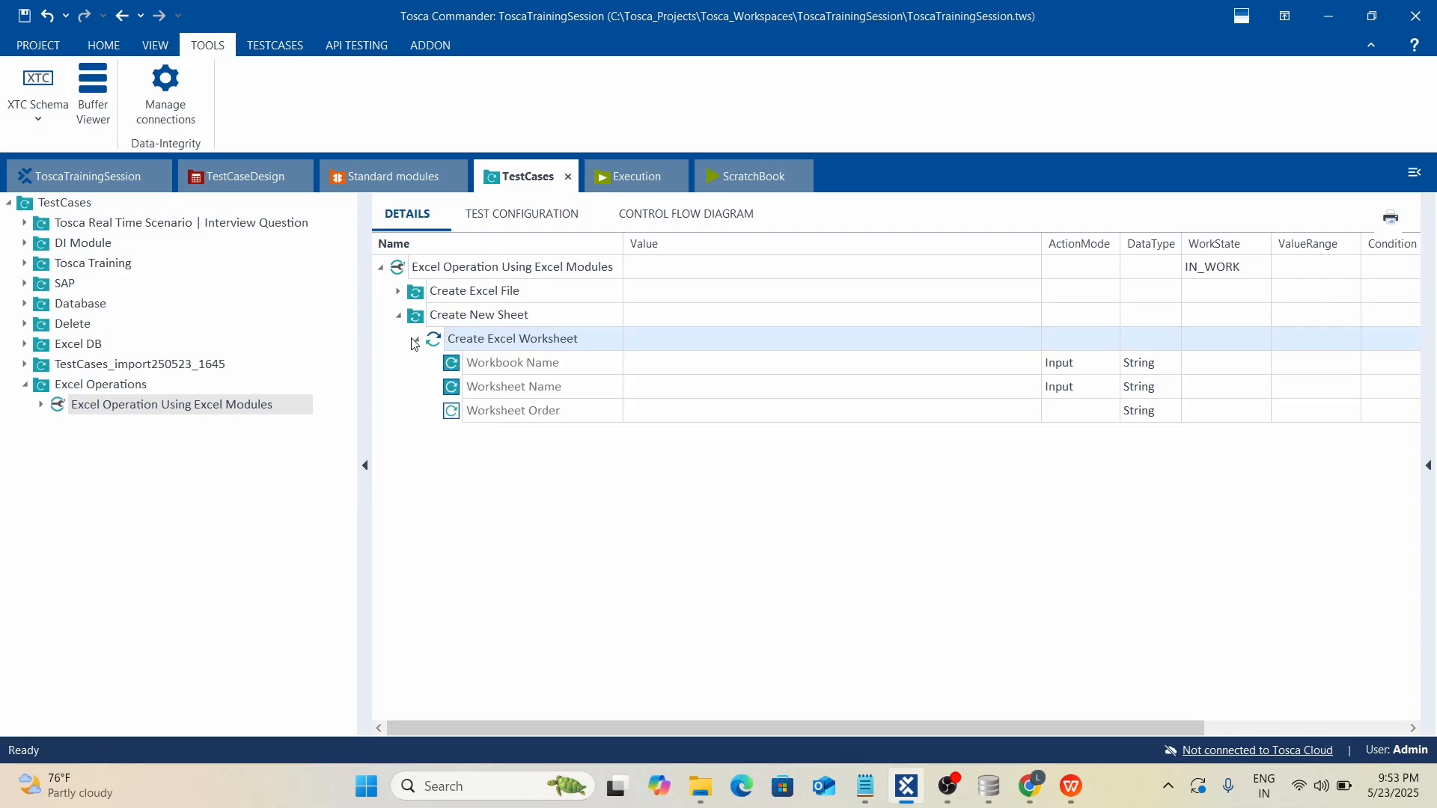
Set the Workbook Name of Create Excel Worksheet to Workbook1 and compare it with the name used in Open Excel Workbook.
click(739, 358)
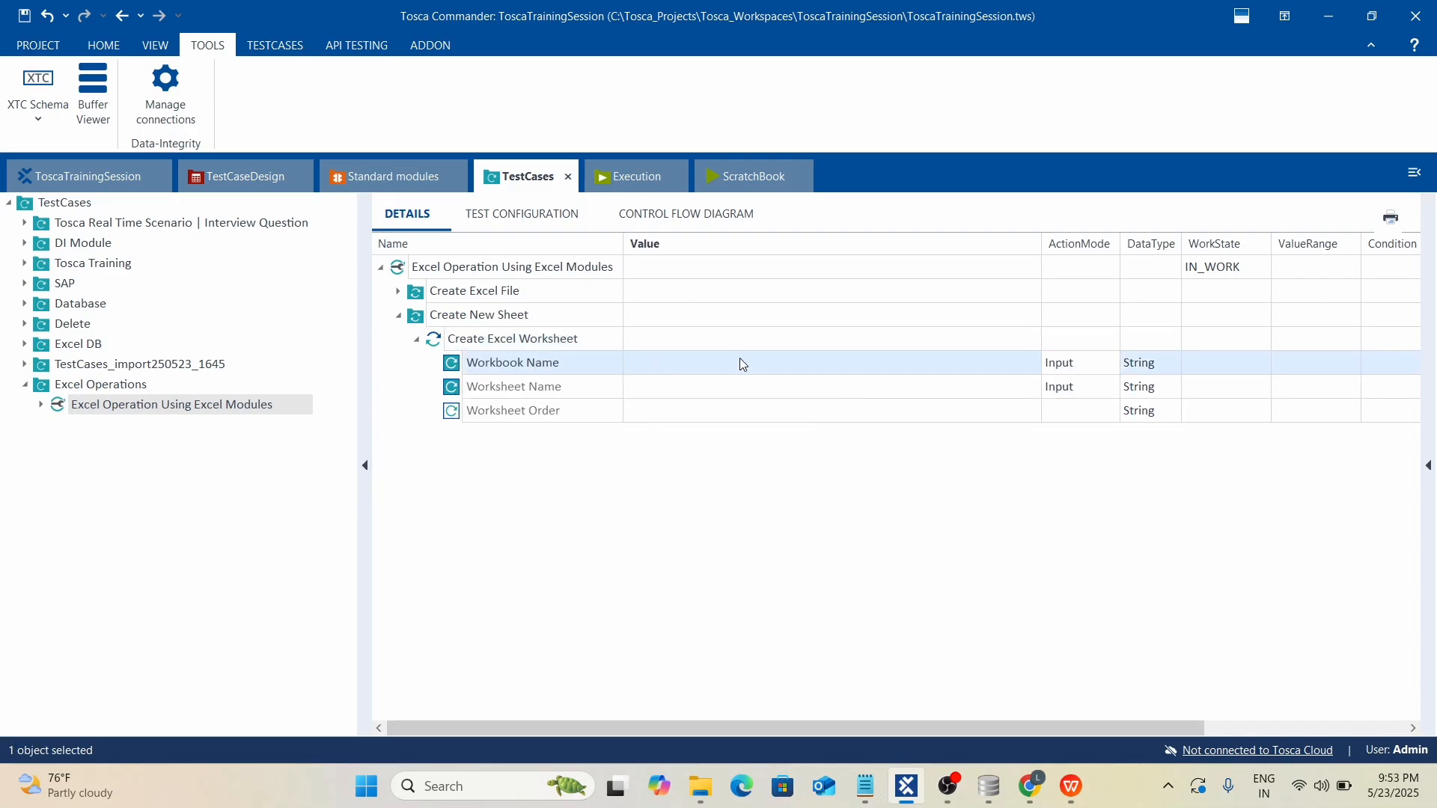
click(739, 358)
text(Workbook1)
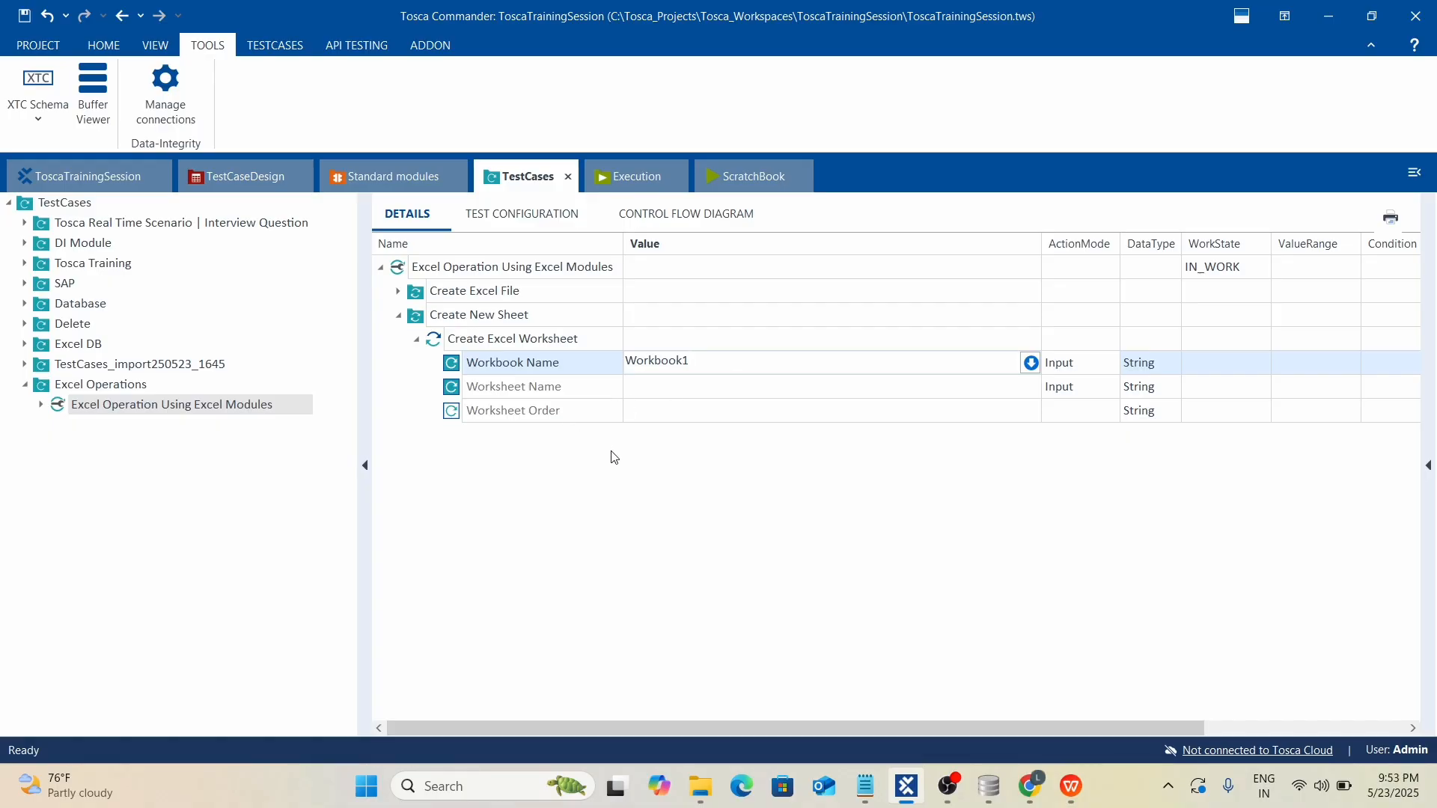
click(399, 293)
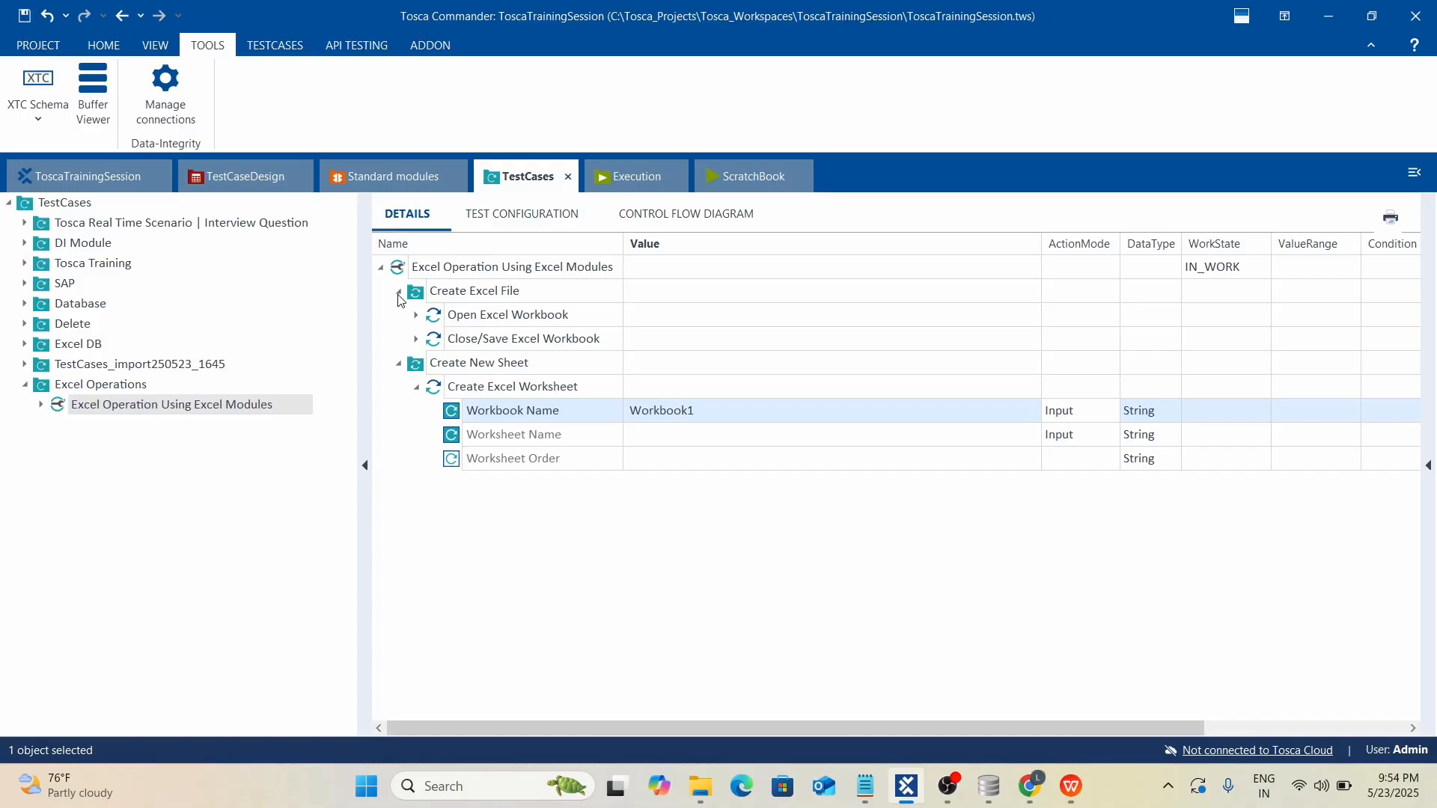
click(418, 316)
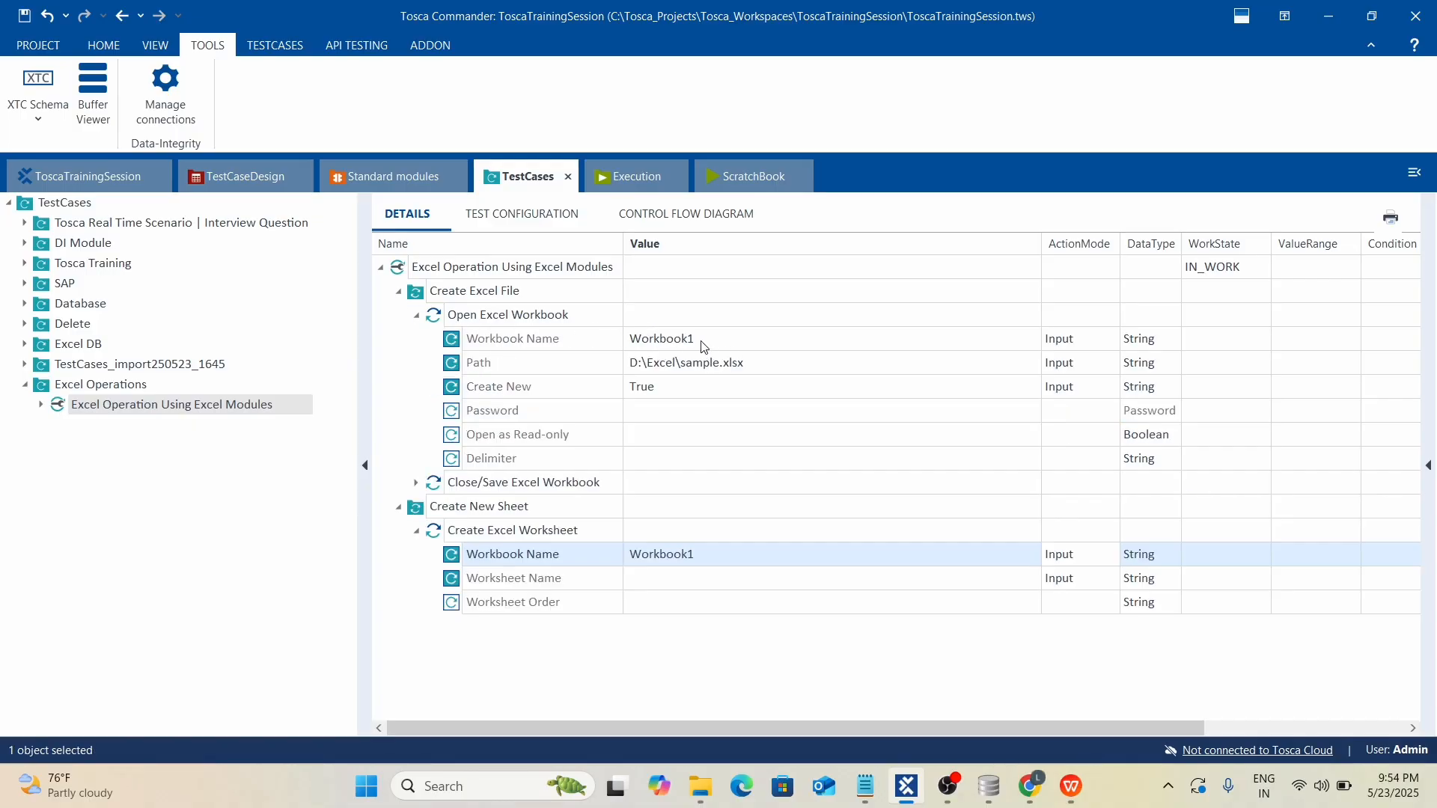
Set the Worksheet Name of Create Excel Worksheet to Data and its Worksheet Order to 1.
click(721, 576)
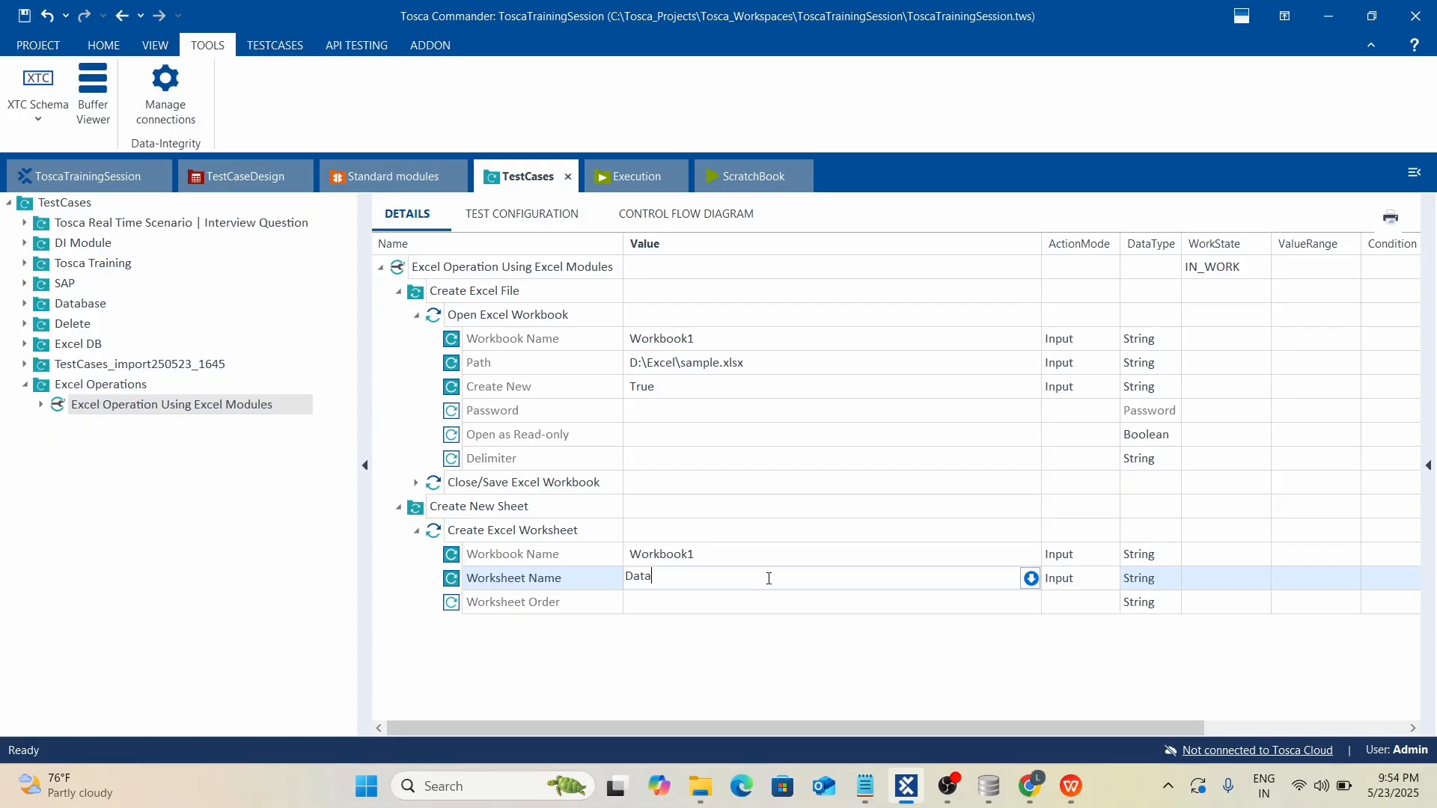
click(706, 604)
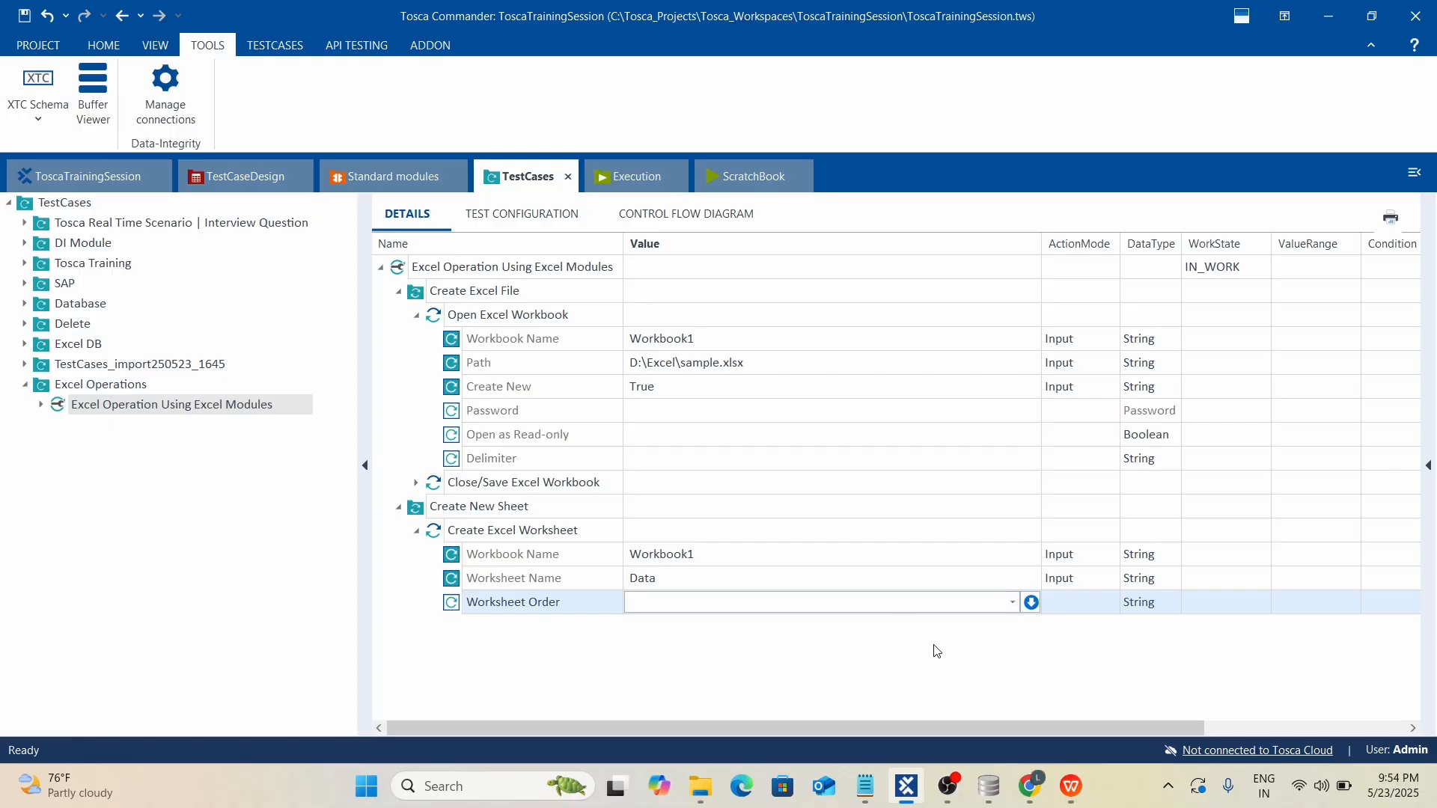
click(1013, 603)
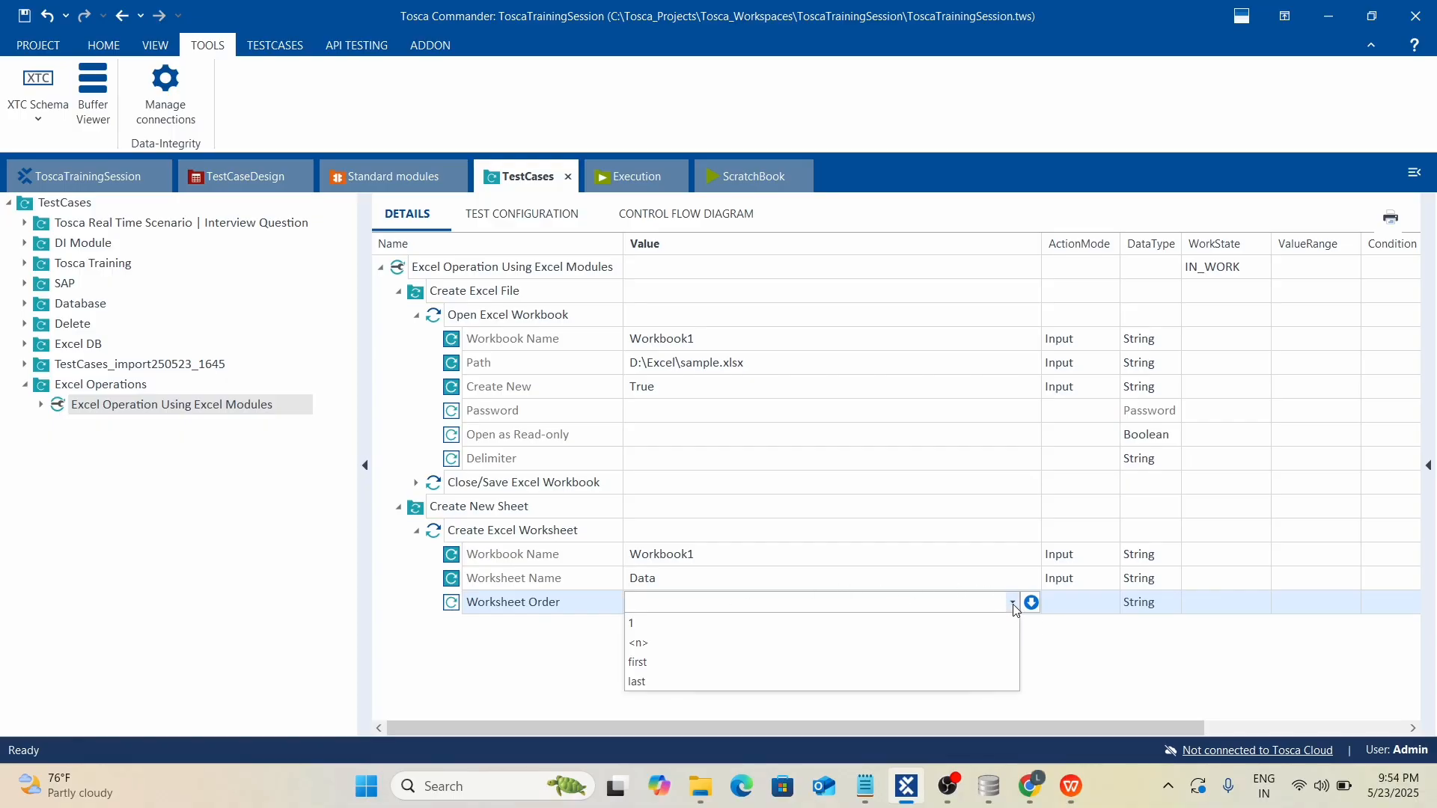
click(645, 625)
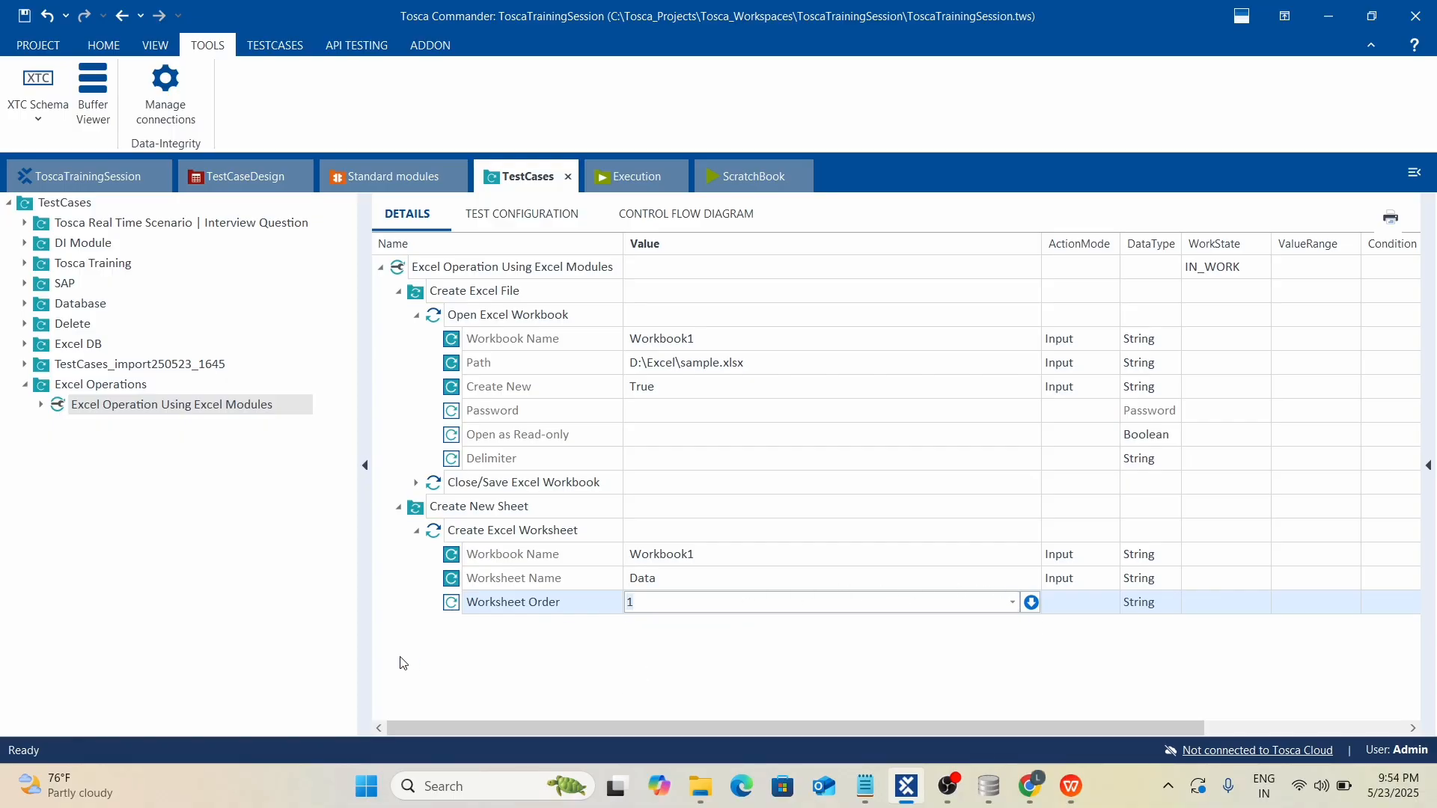
click(599, 680)
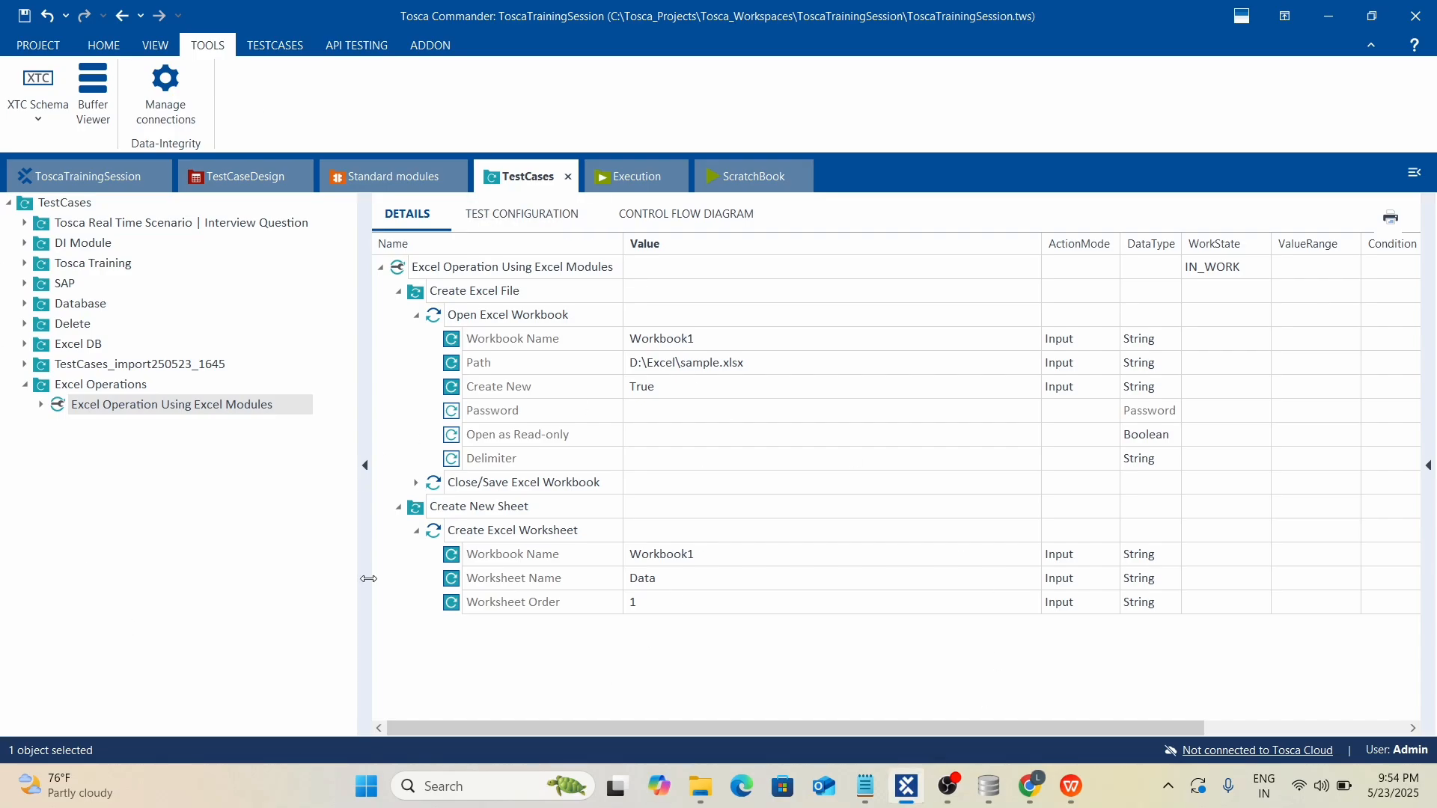
Move Close/Save Excel Workbook from the Create Excel File folder into Create New Sheet, after Create Excel Worksheet.
click(416, 530)
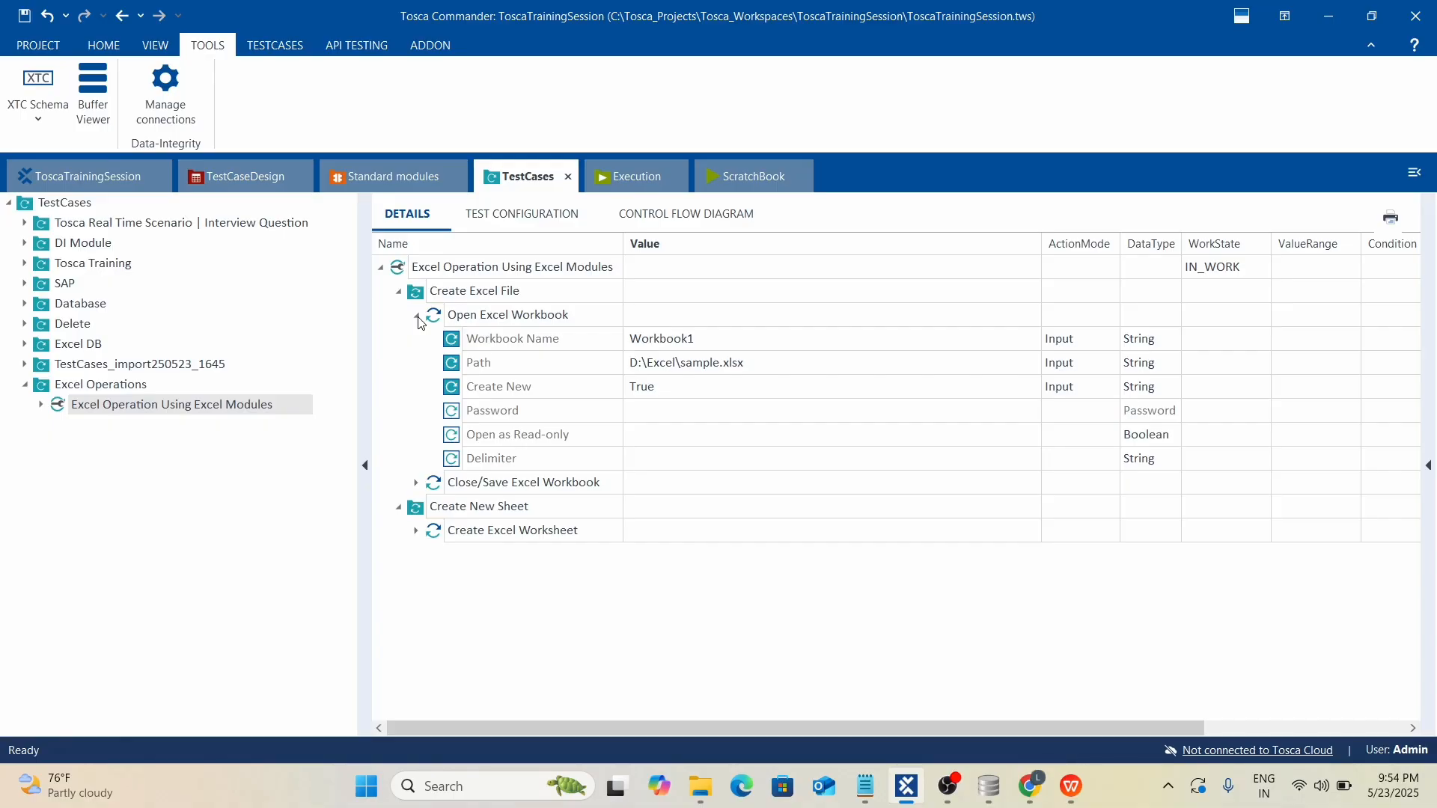
click(438, 488)
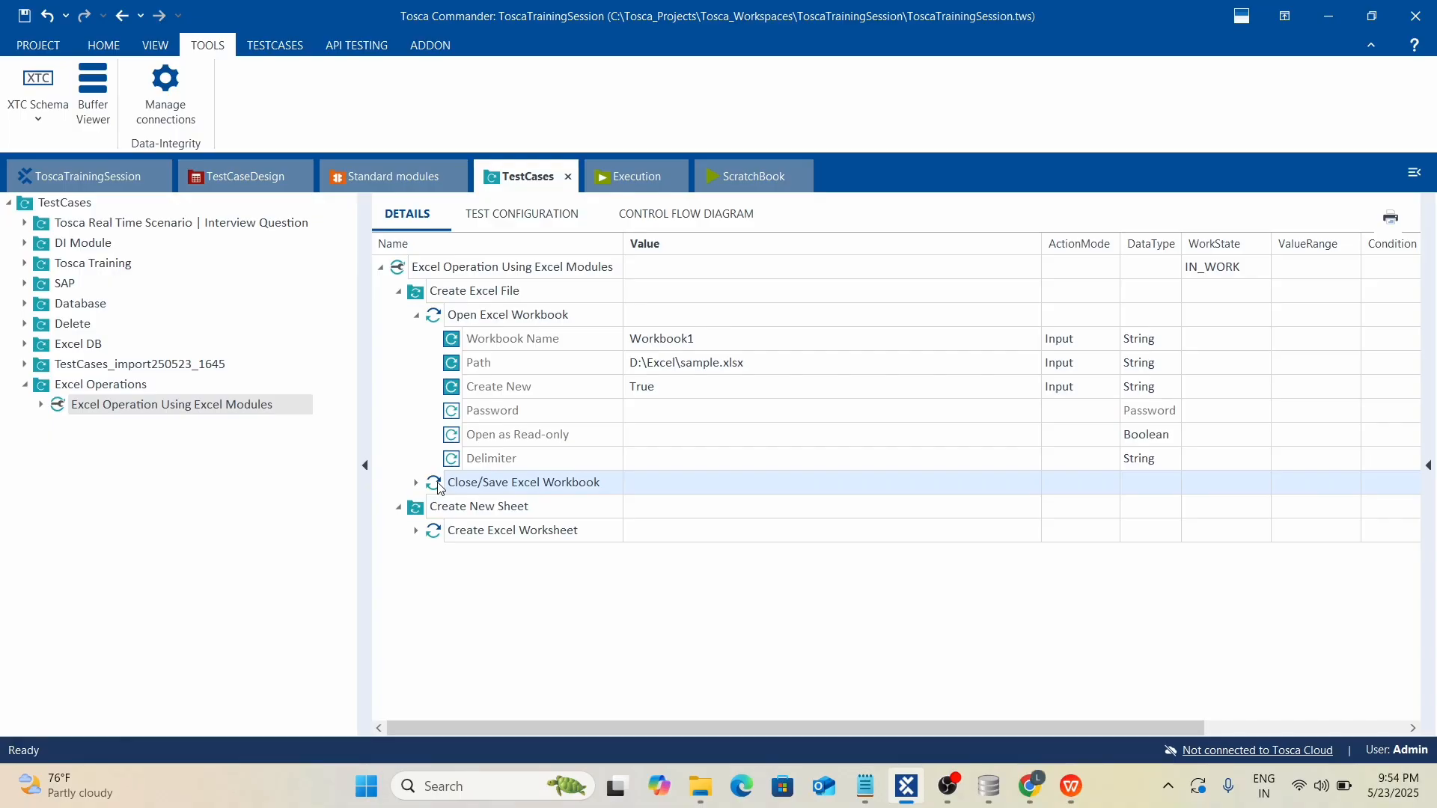
key(ctrl+c)
drag(439, 488, 414, 516)
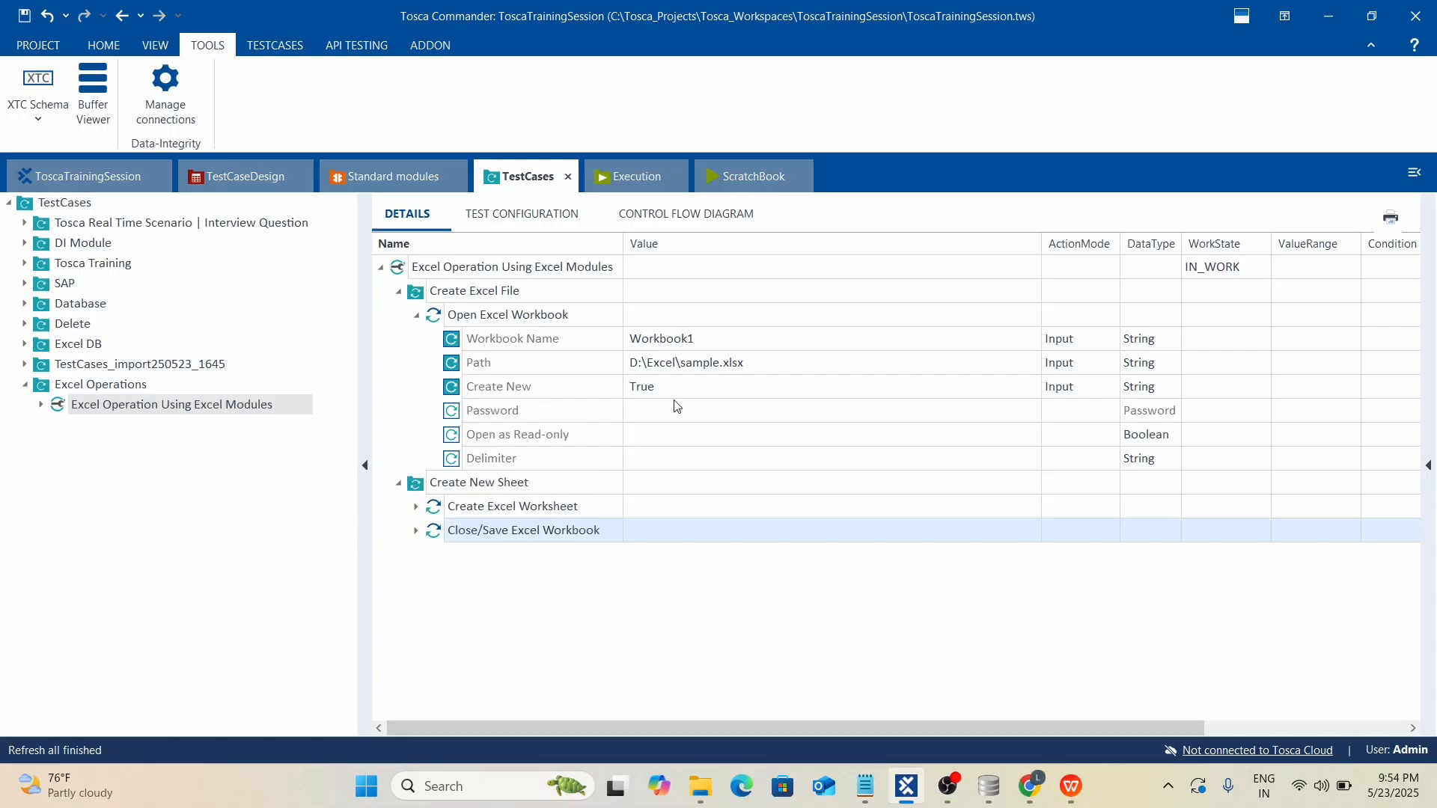
Set the Create New attribute of Open Excel Workbook to False.
click(652, 391)
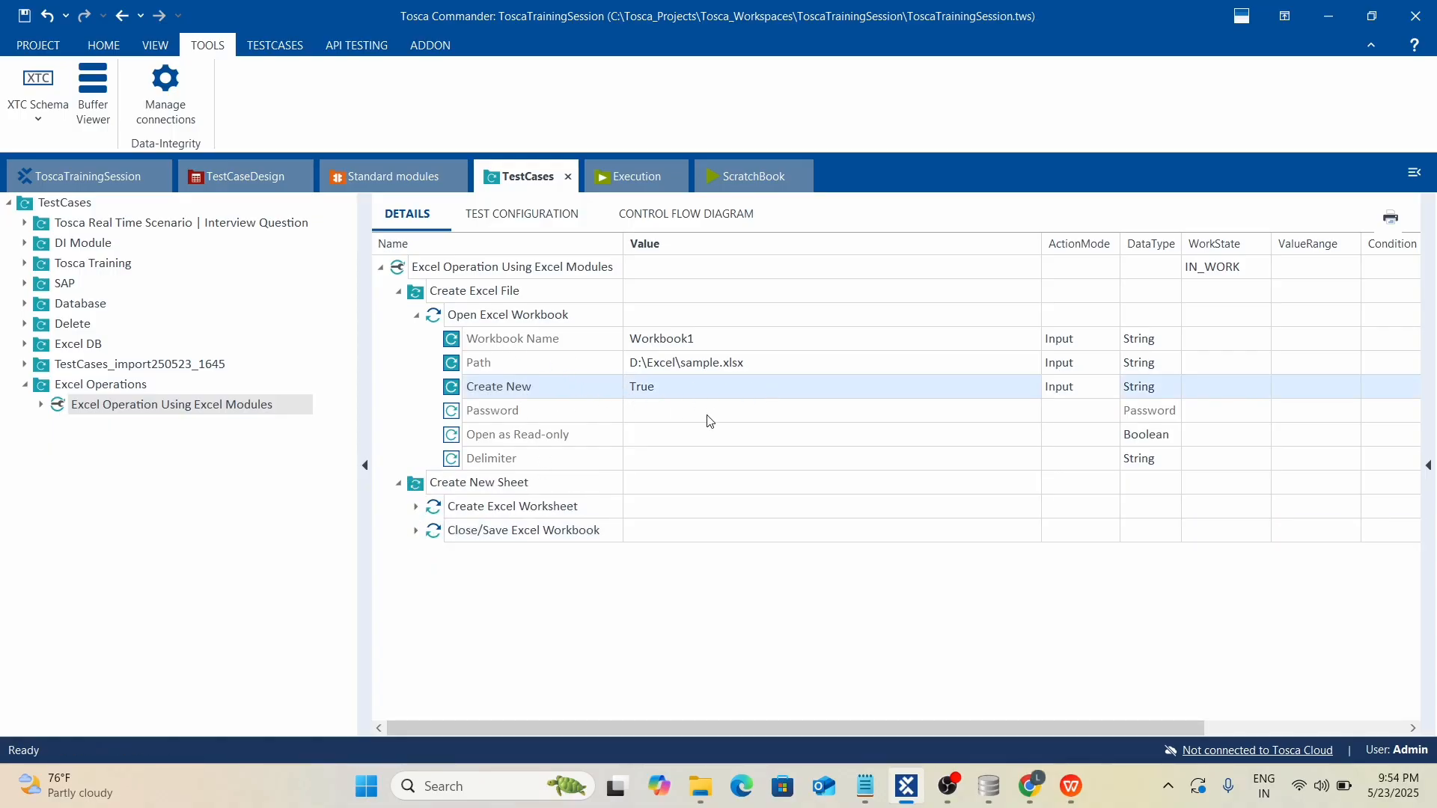
click(953, 389)
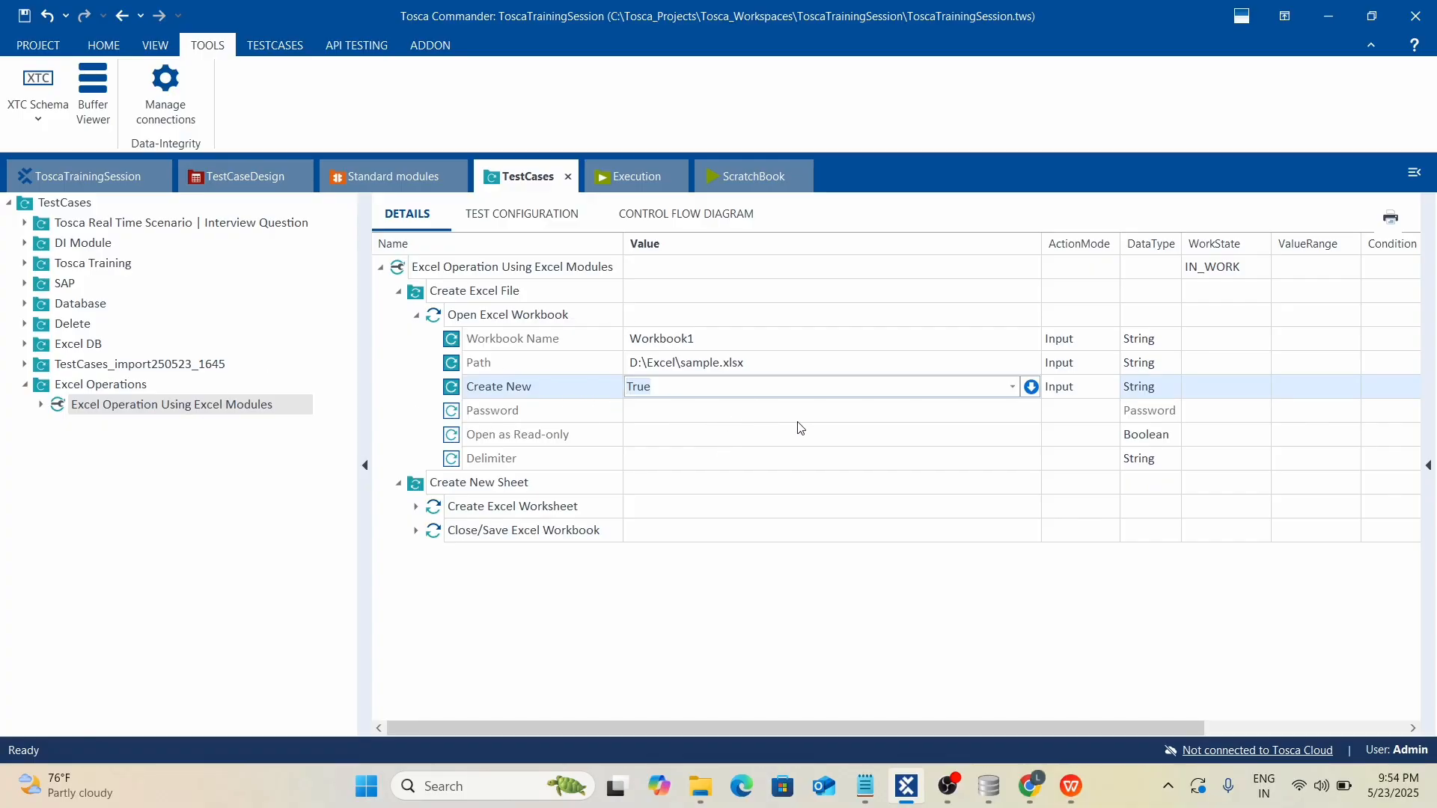
click(1013, 387)
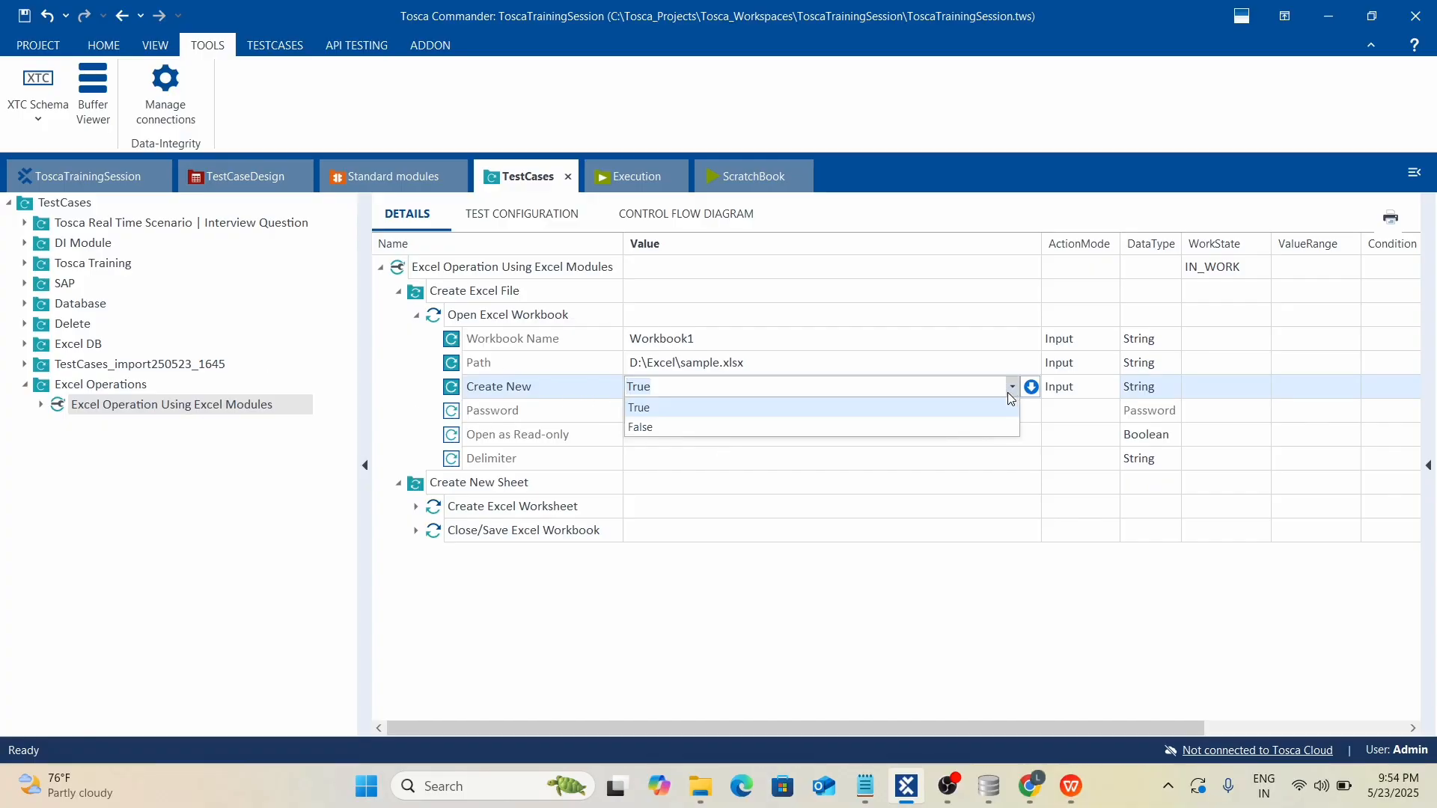
click(638, 427)
click(689, 465)
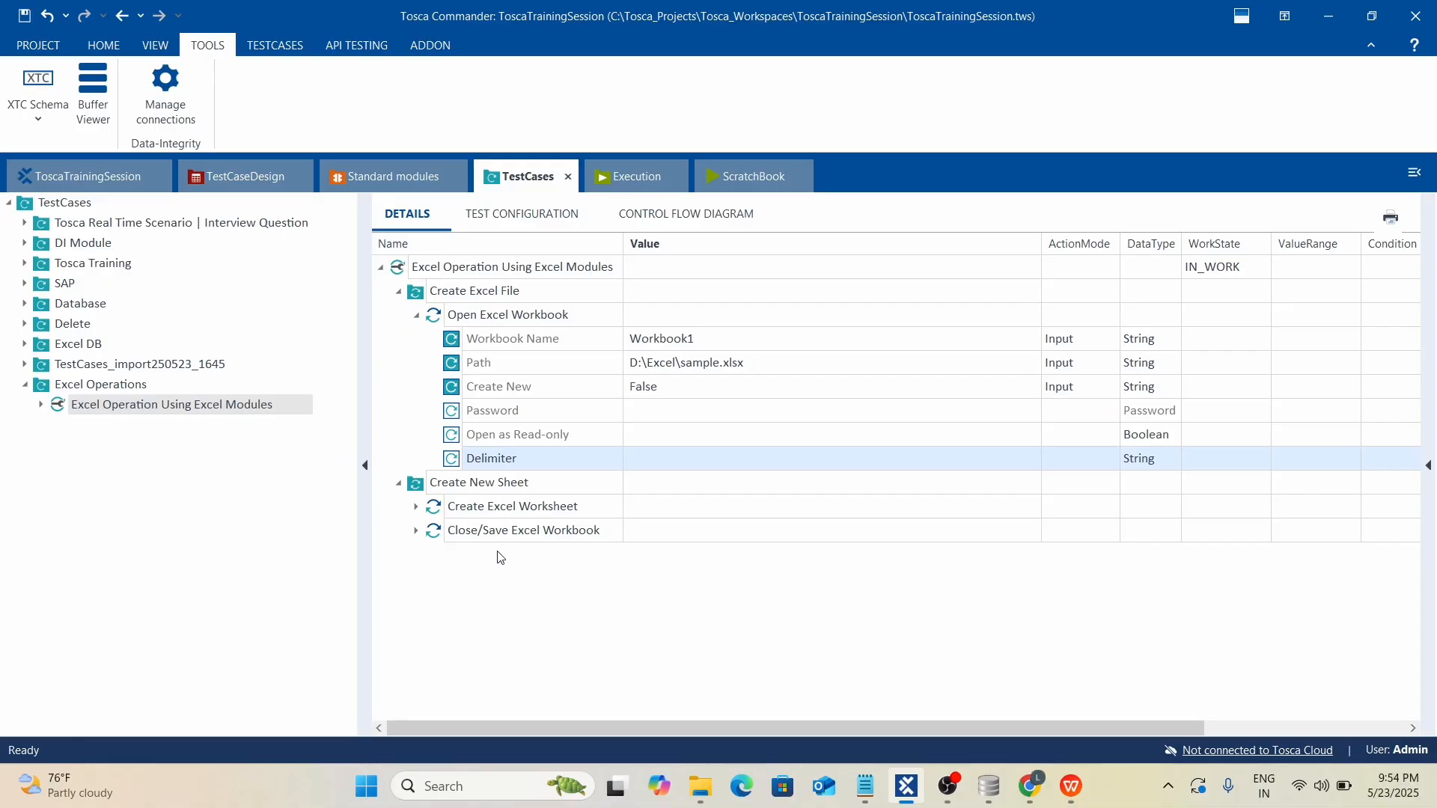
Run the Excel Operation Using Excel Modules test case in ScratchBook.
click(418, 319)
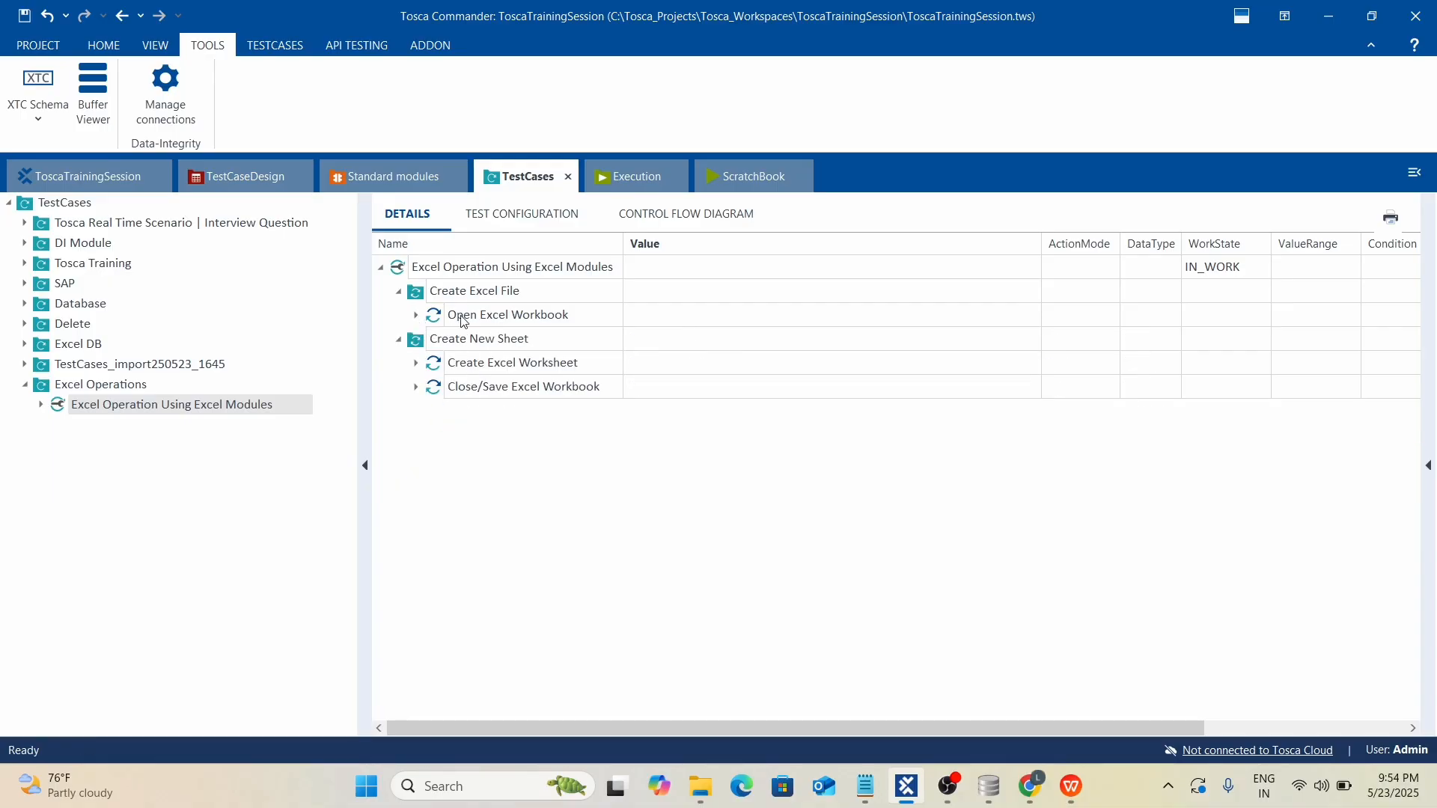
right_click(460, 267)
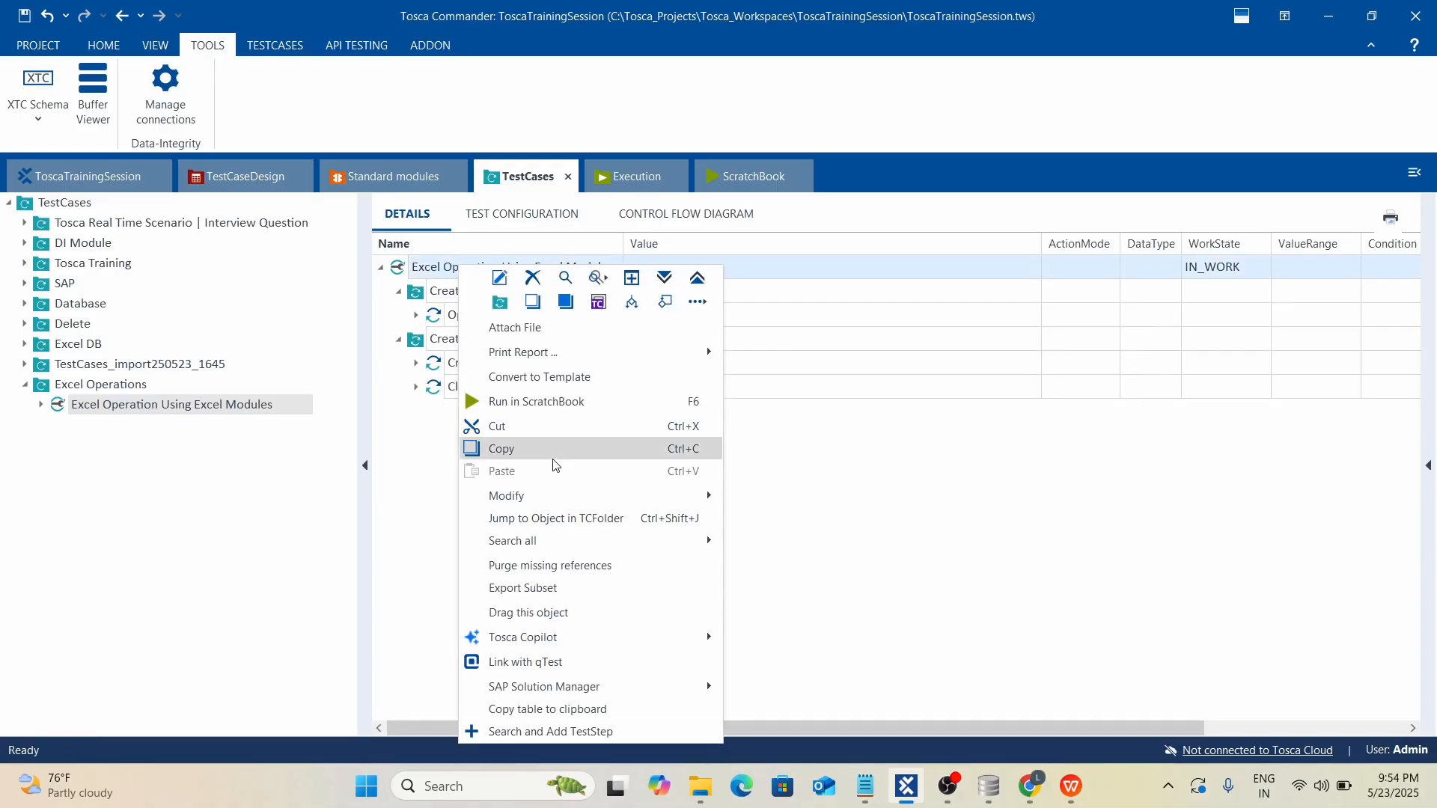
click(505, 401)
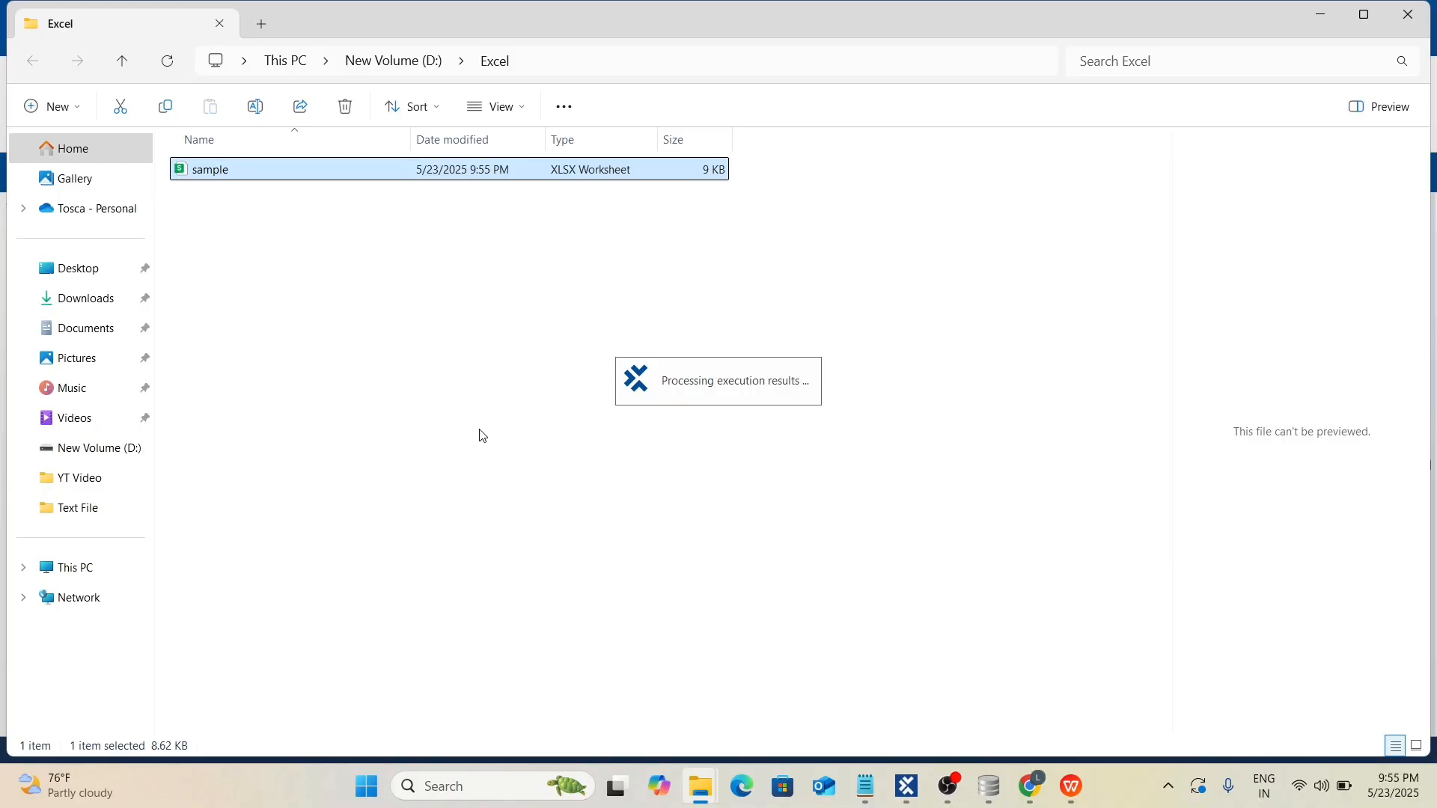
Inspect the Sheet1 and Data worksheets of the generated sample.xlsx in WPS Office, close it and return to Tosca Commander.
mouse_move(904, 800)
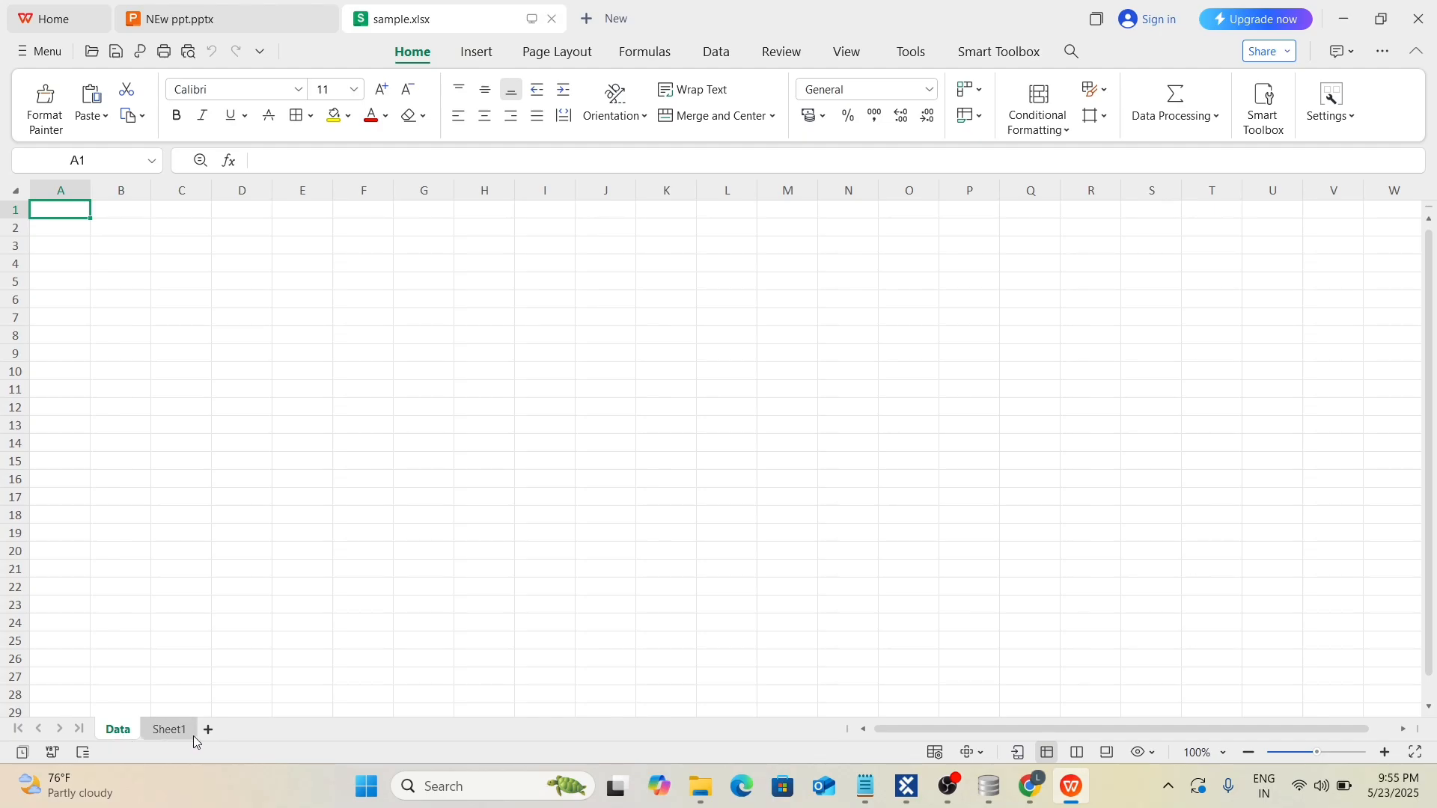
click(169, 735)
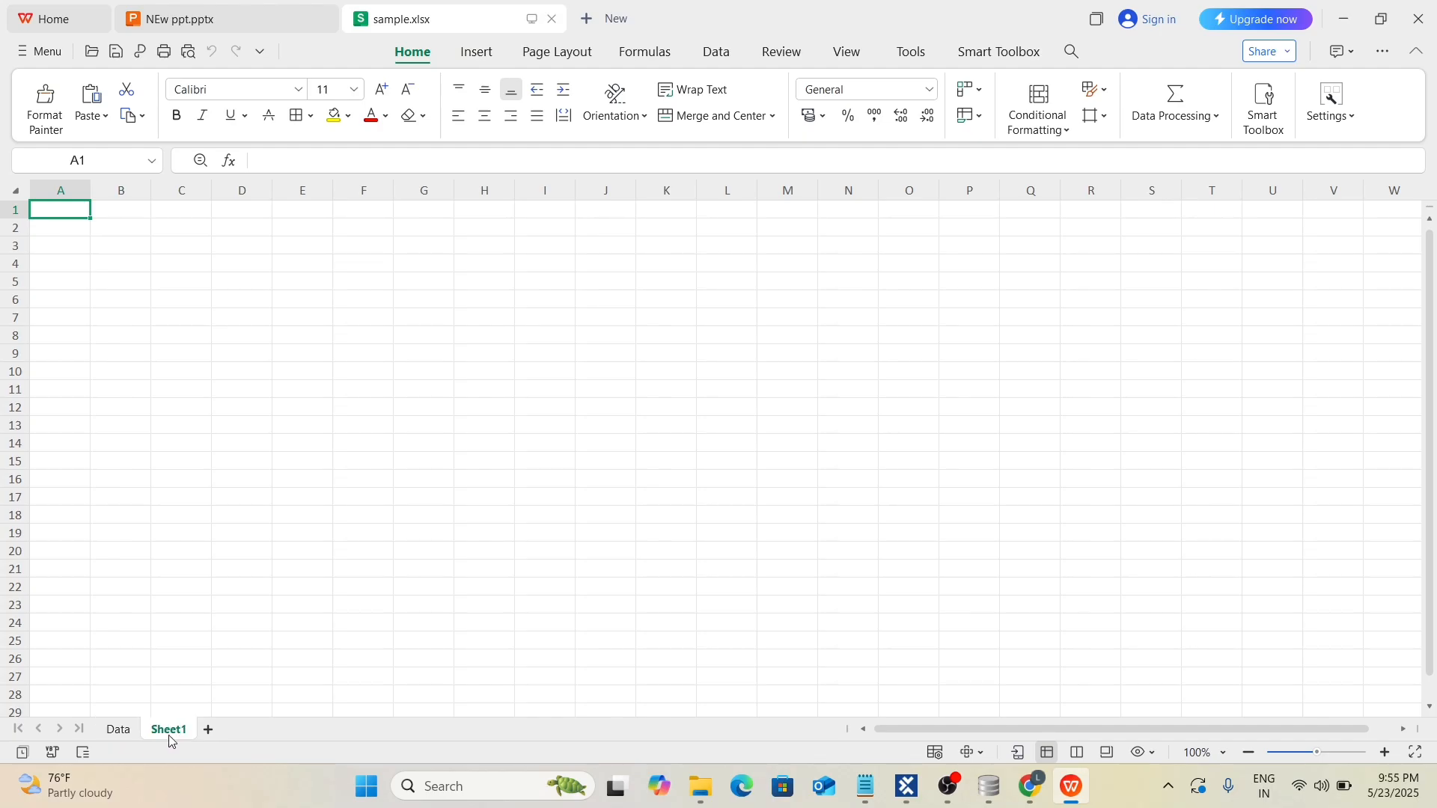
click(116, 733)
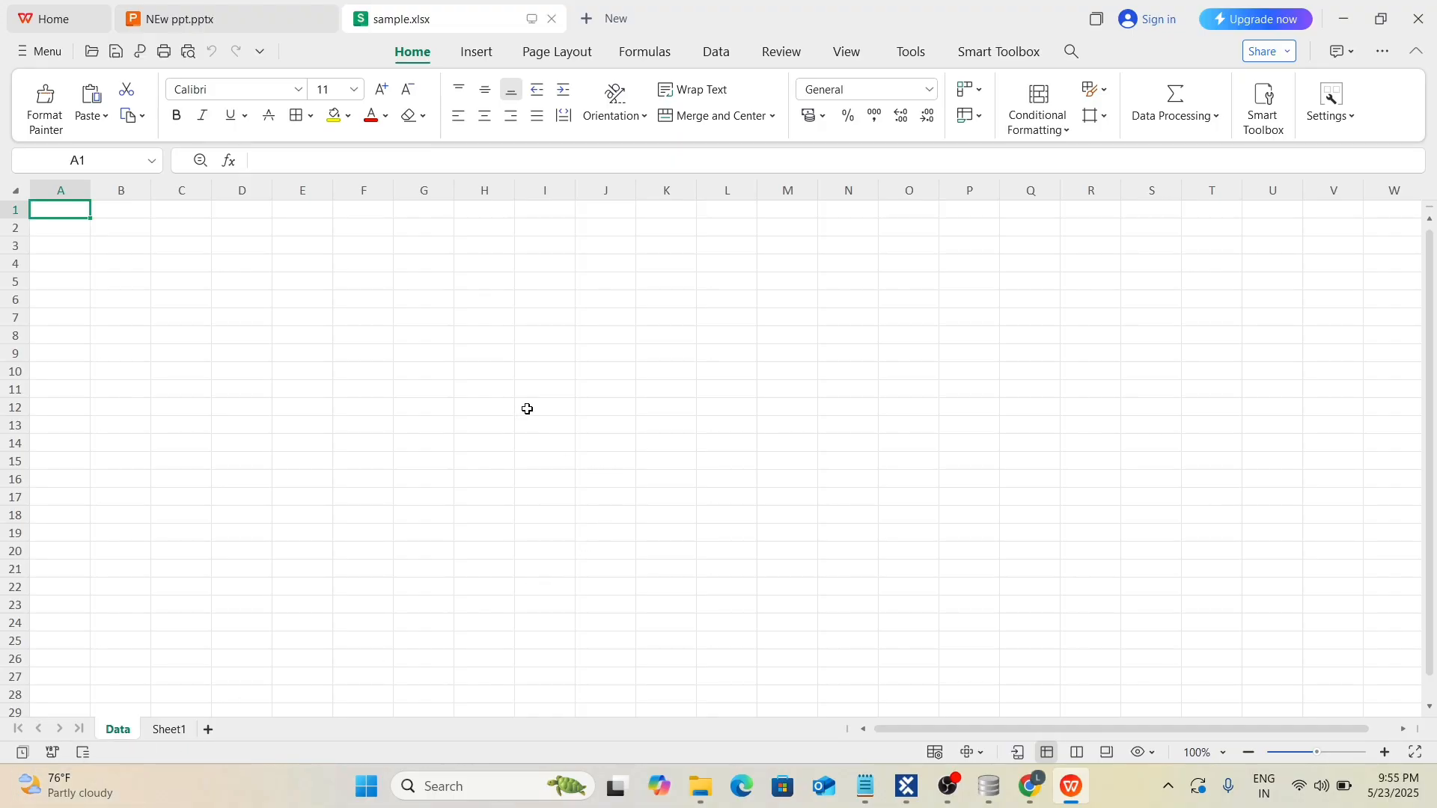
click(1415, 25)
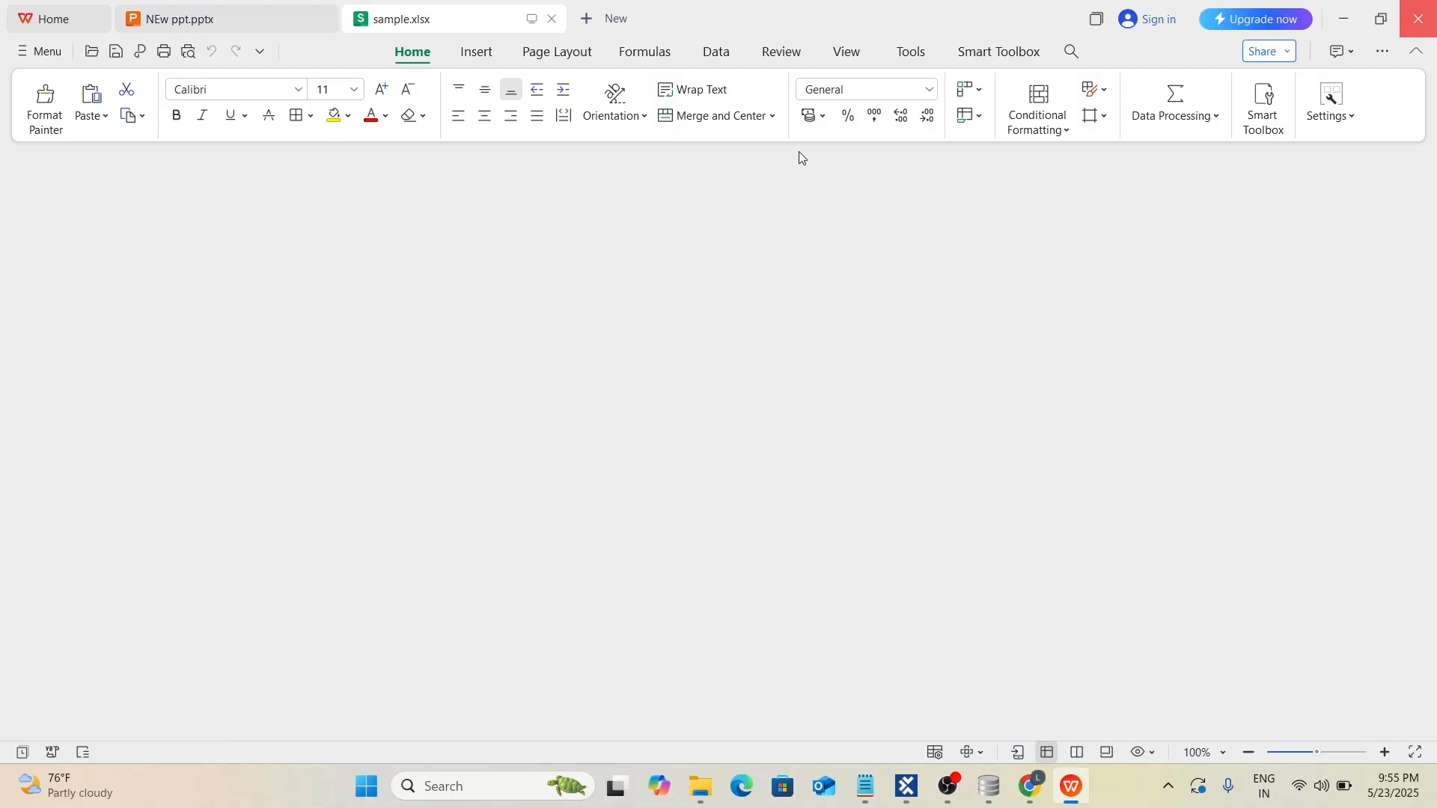
key(alt+Tab)
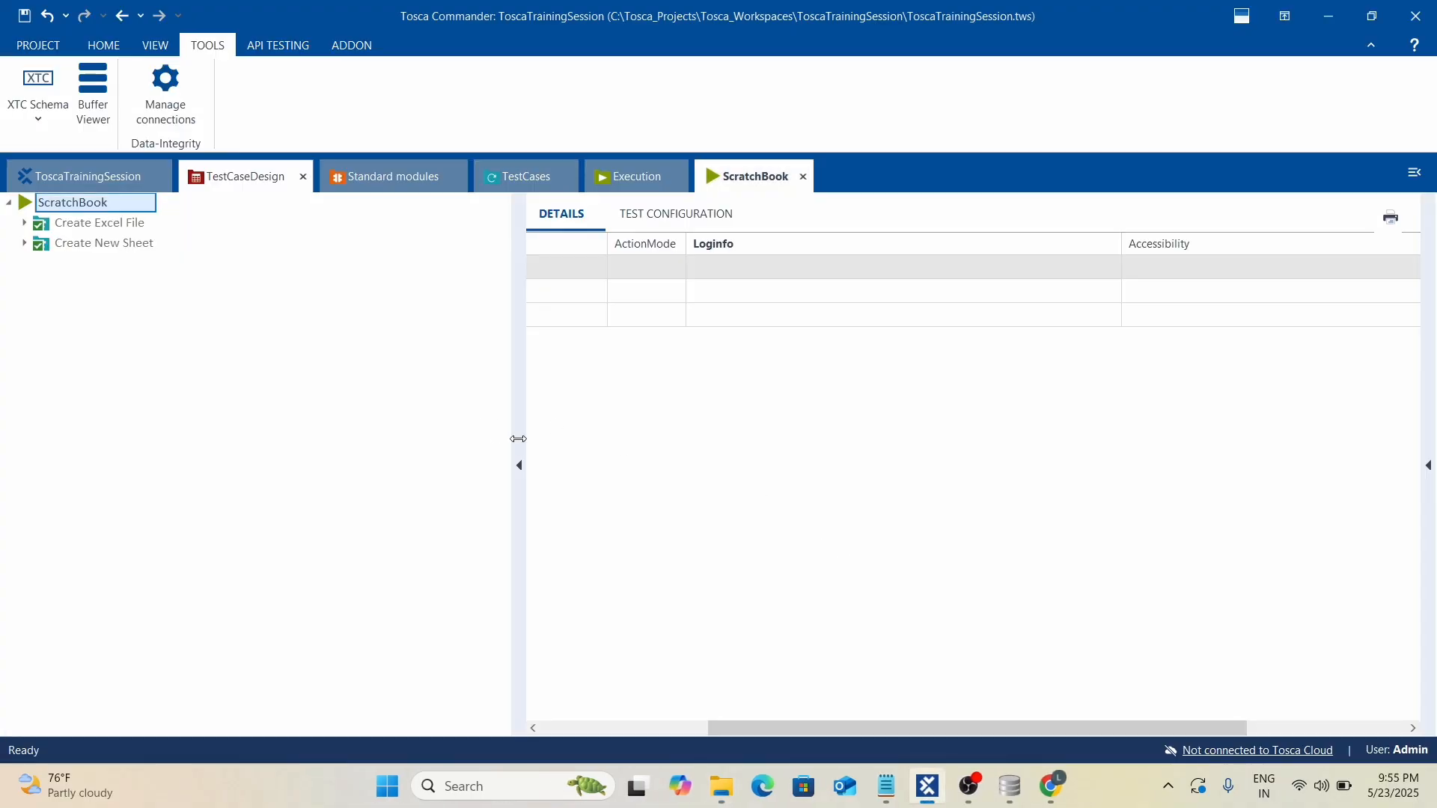
Add a folder named Insert Data into Excel Sheet to the Excel Operation Using Excel Modules test case.
drag(724, 727, 441, 706)
click(514, 177)
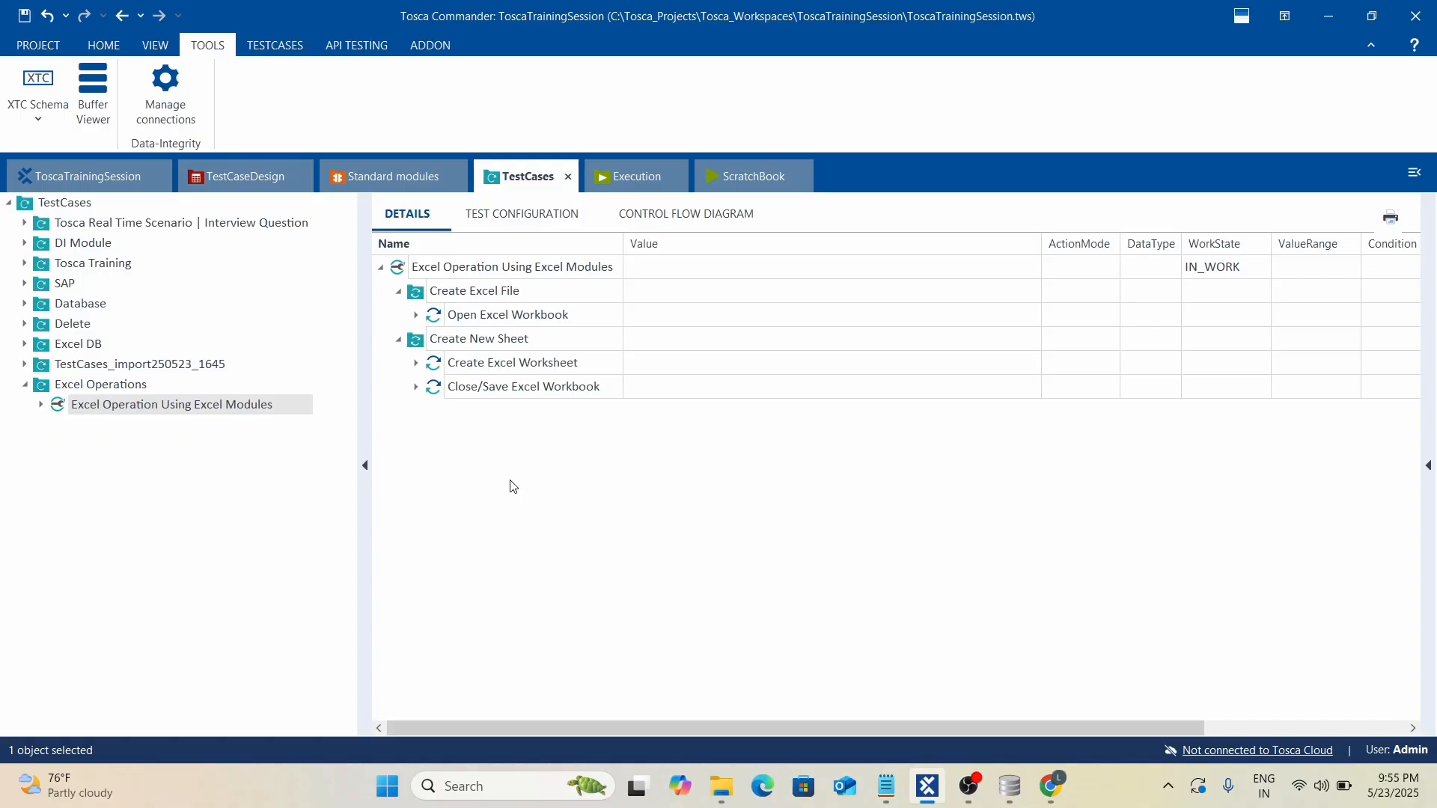
right_click(399, 267)
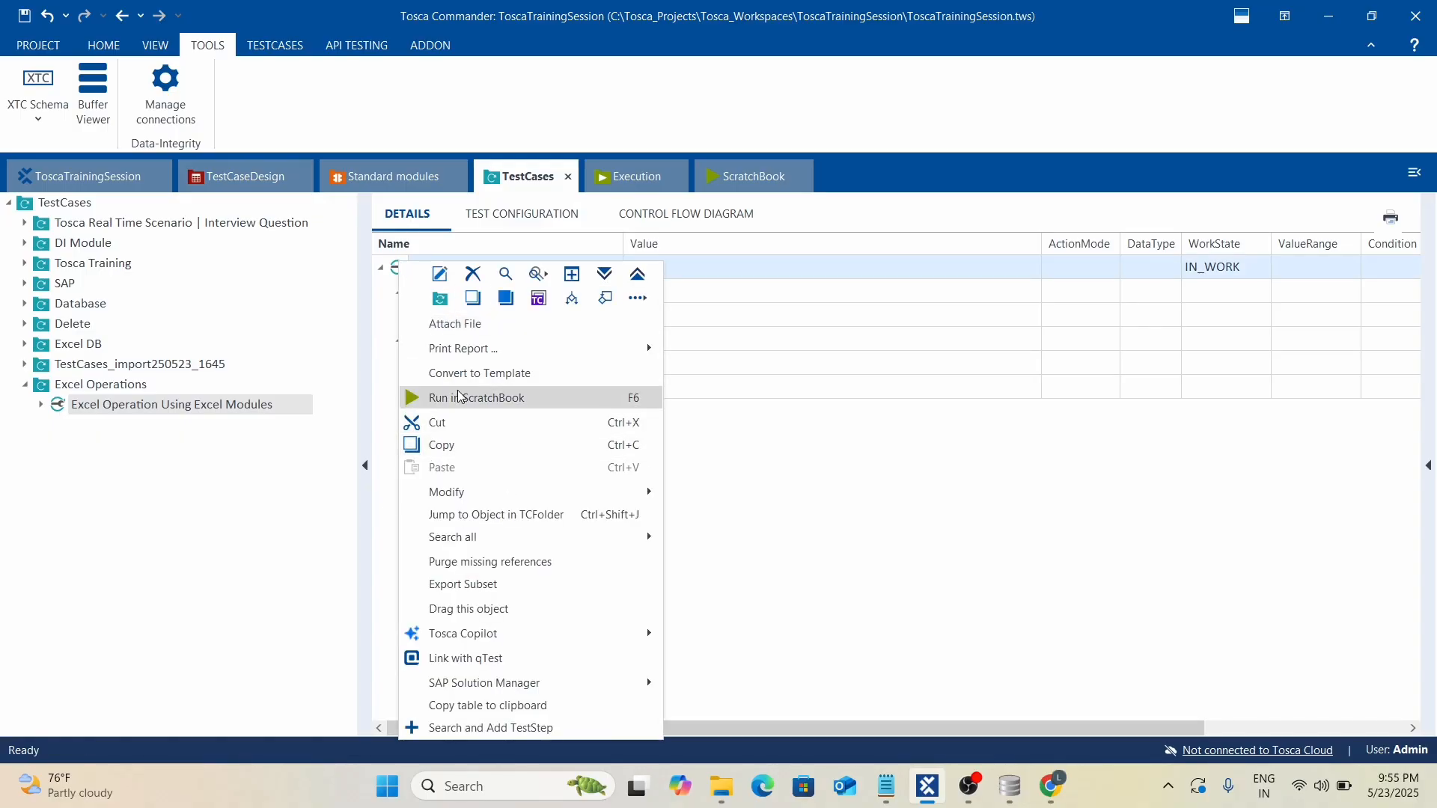
click(440, 298)
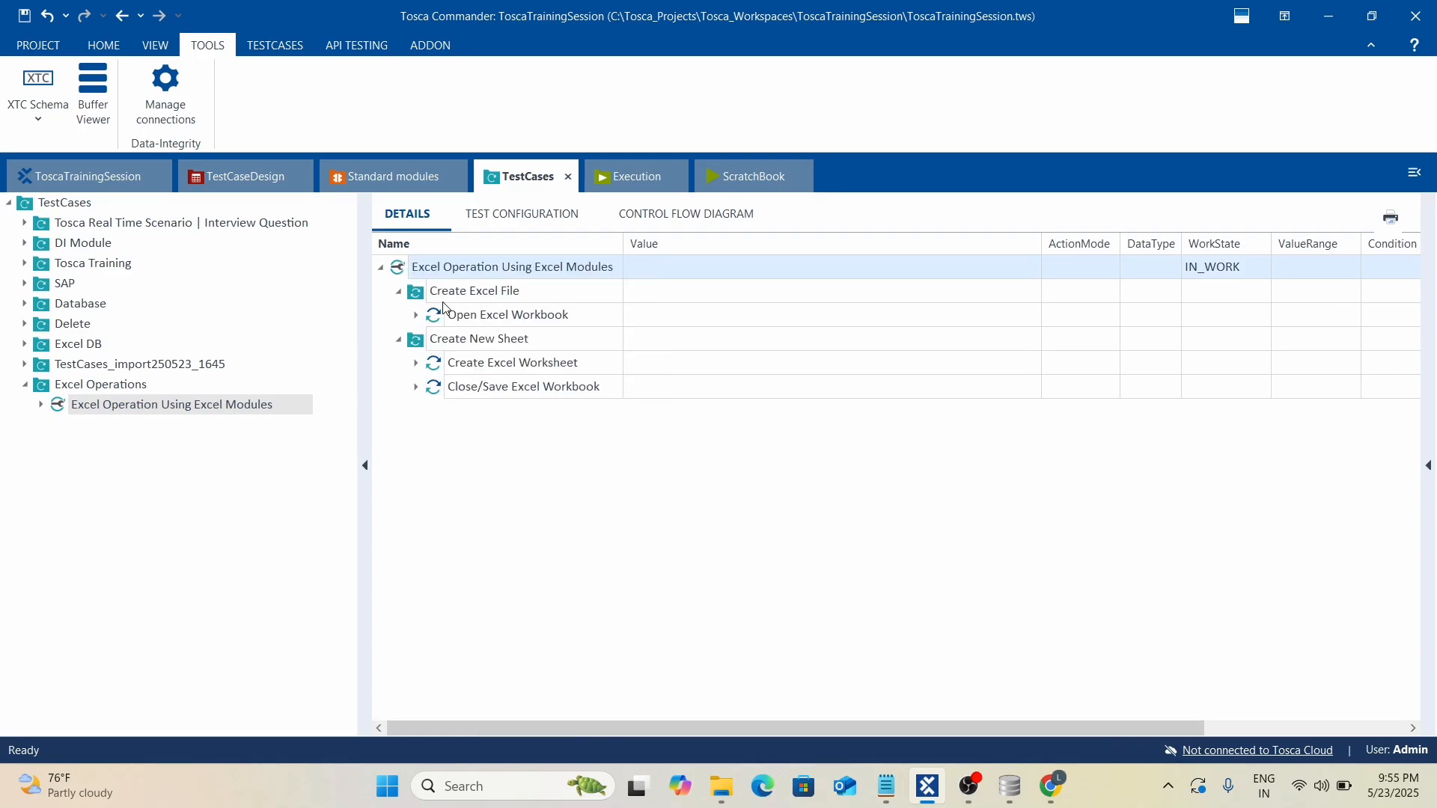
text(En)
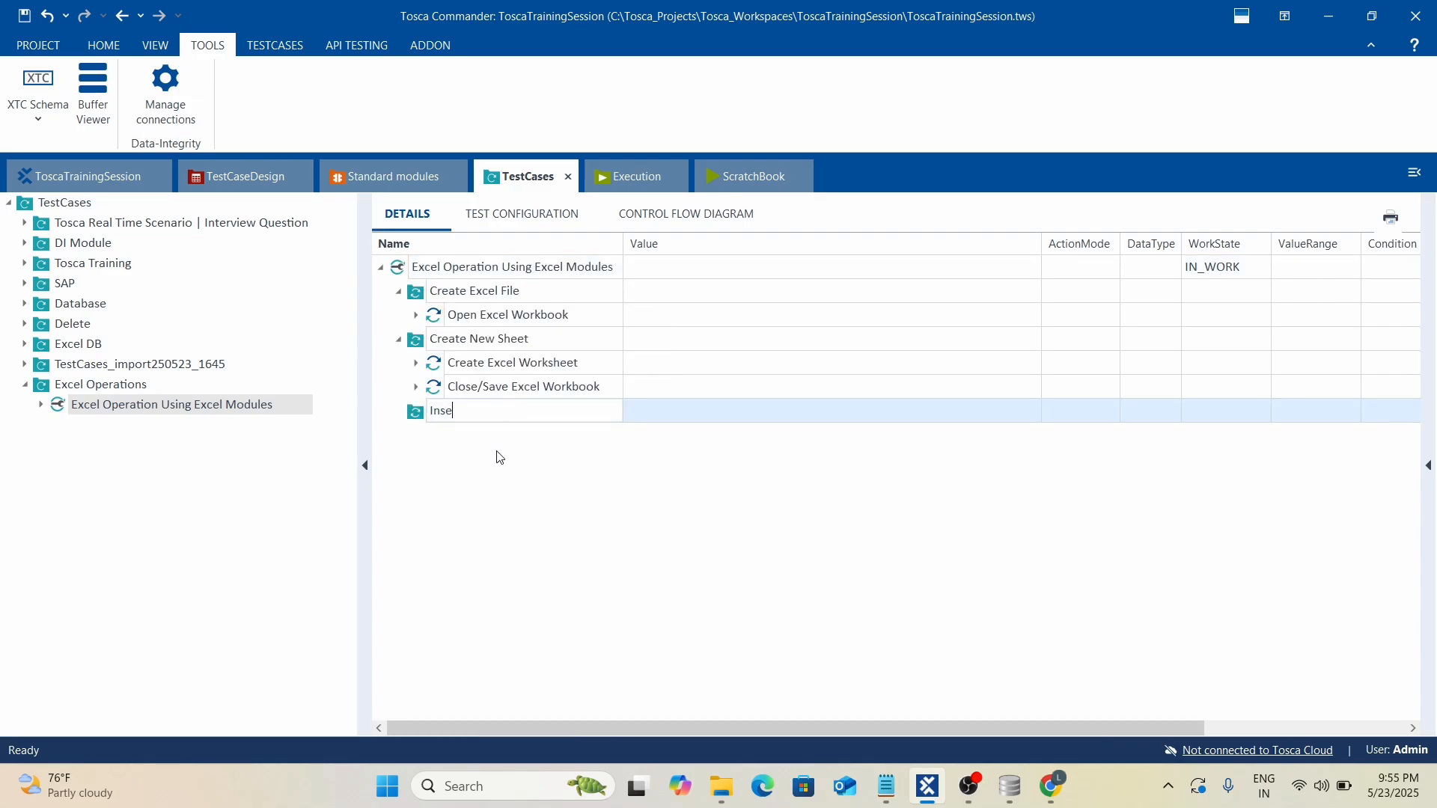
text(sert Data into Excel Sheet)
click(509, 500)
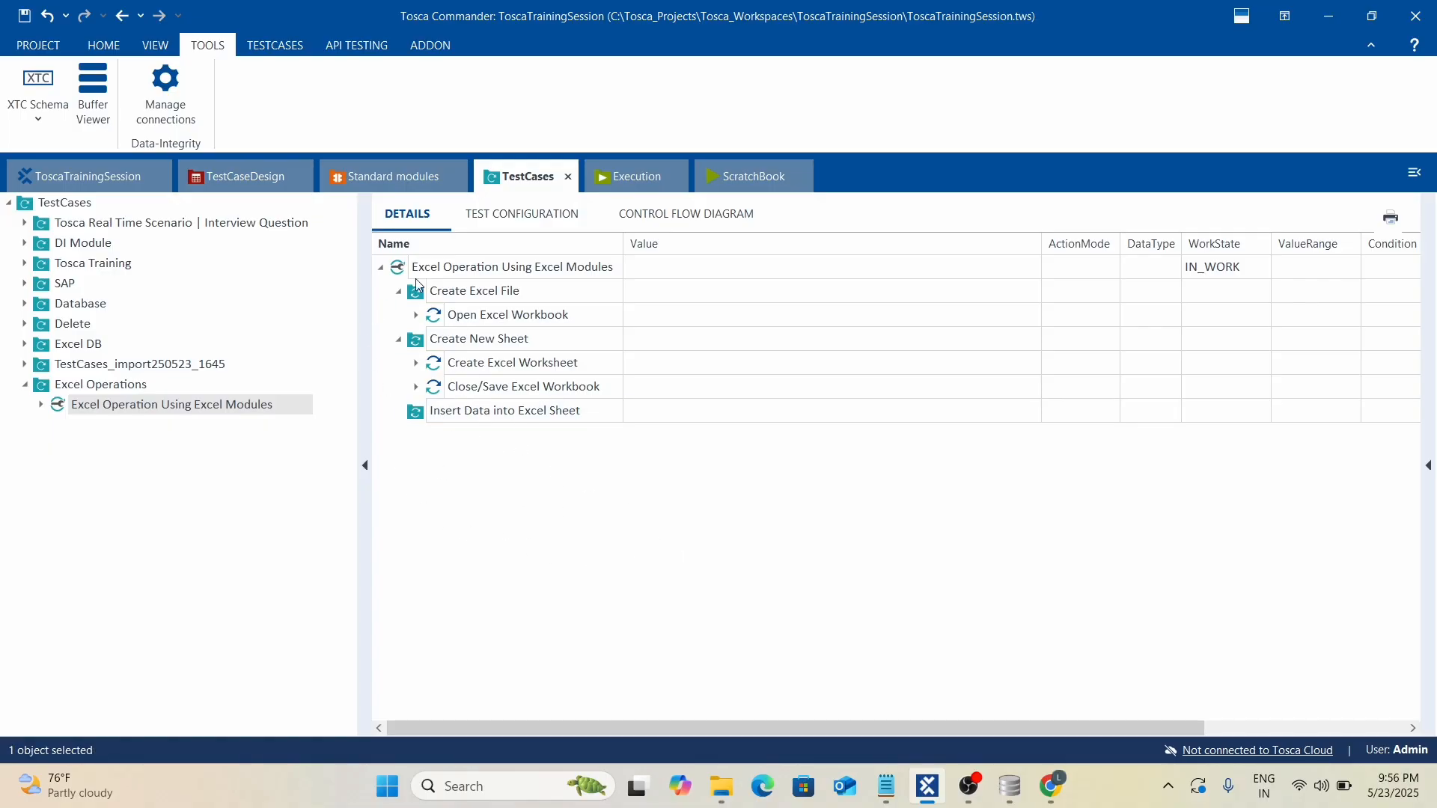
Add a folder named Close Sheet to the test case and move Close/Save Excel Workbook from Create New Sheet into it.
click(449, 389)
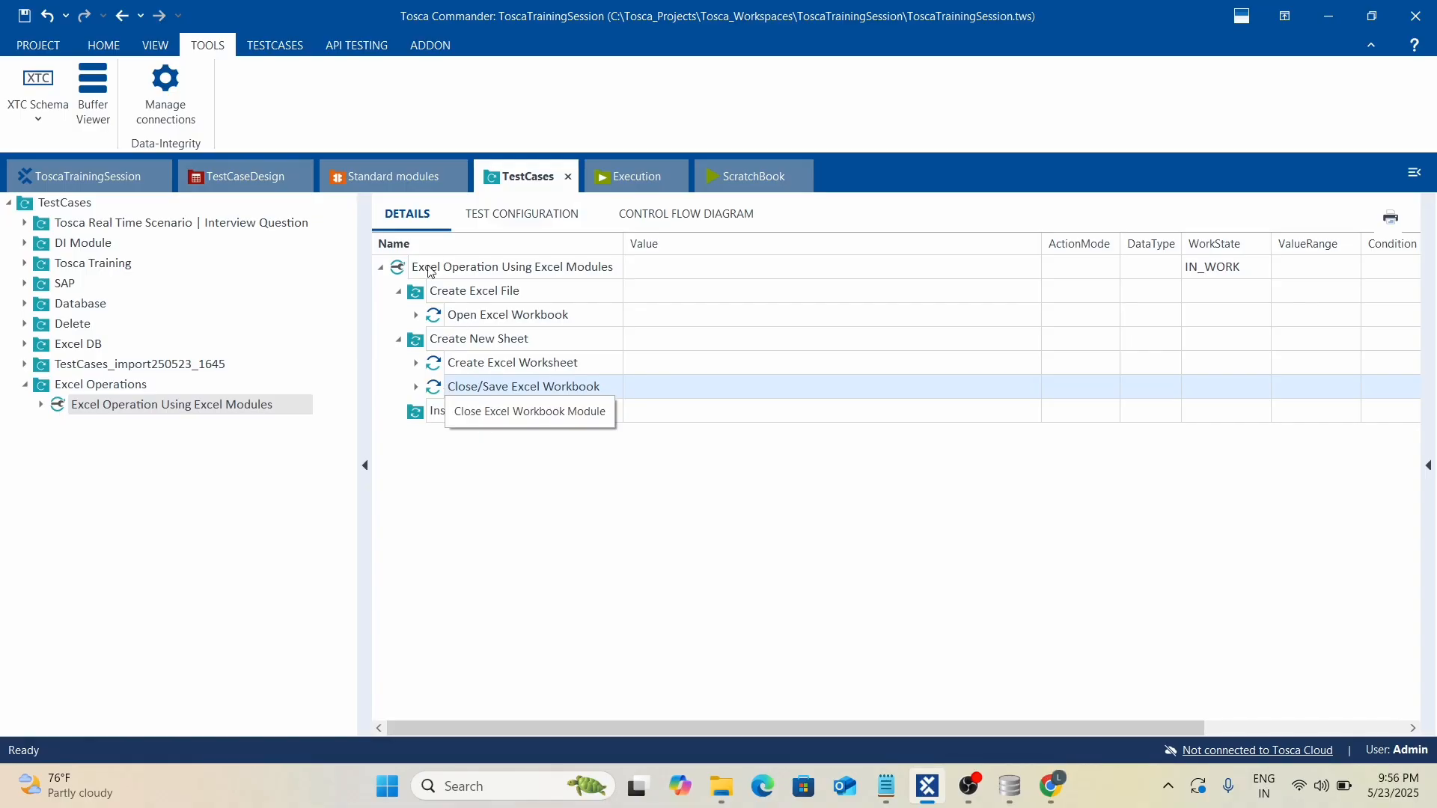
right_click(399, 271)
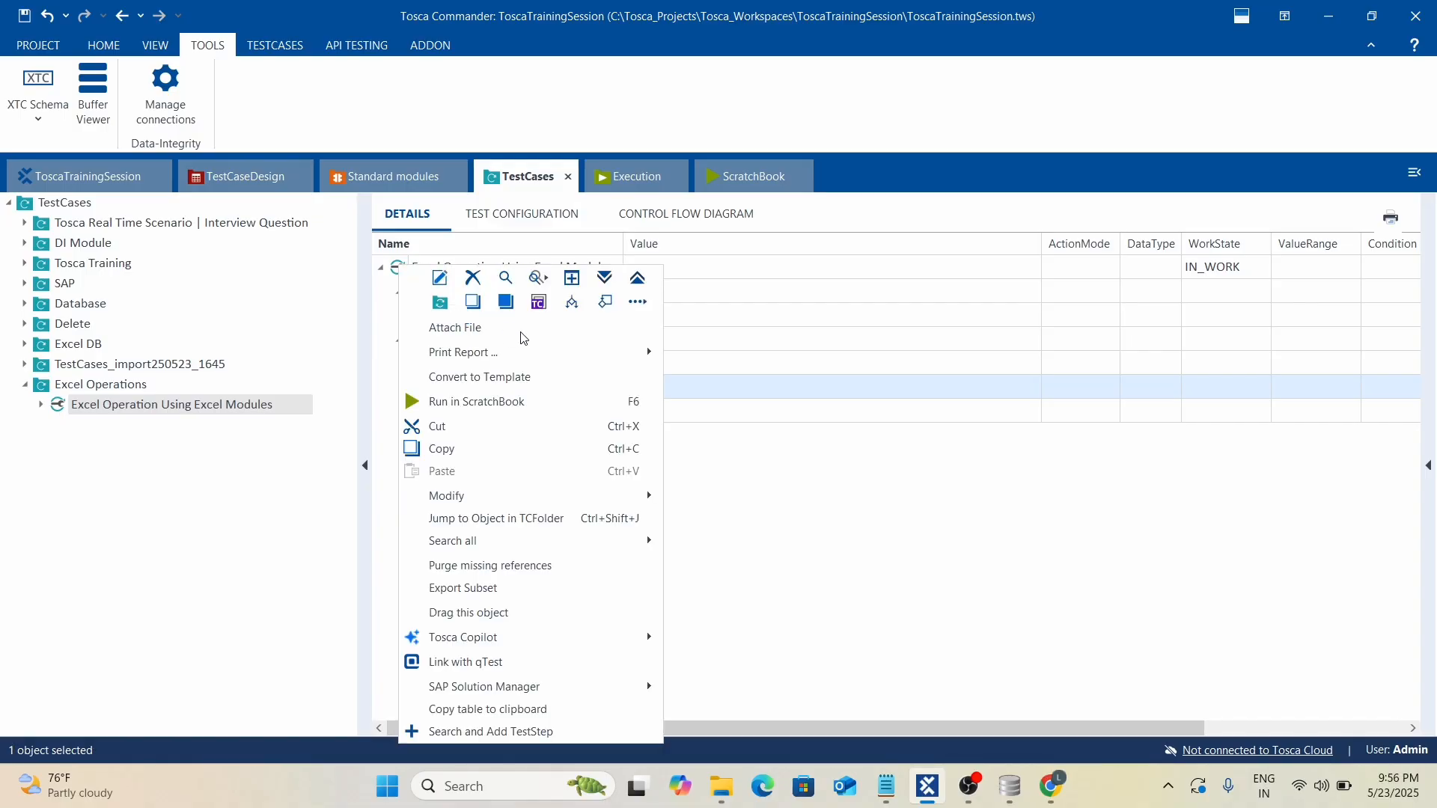
click(438, 301)
text(Clo)
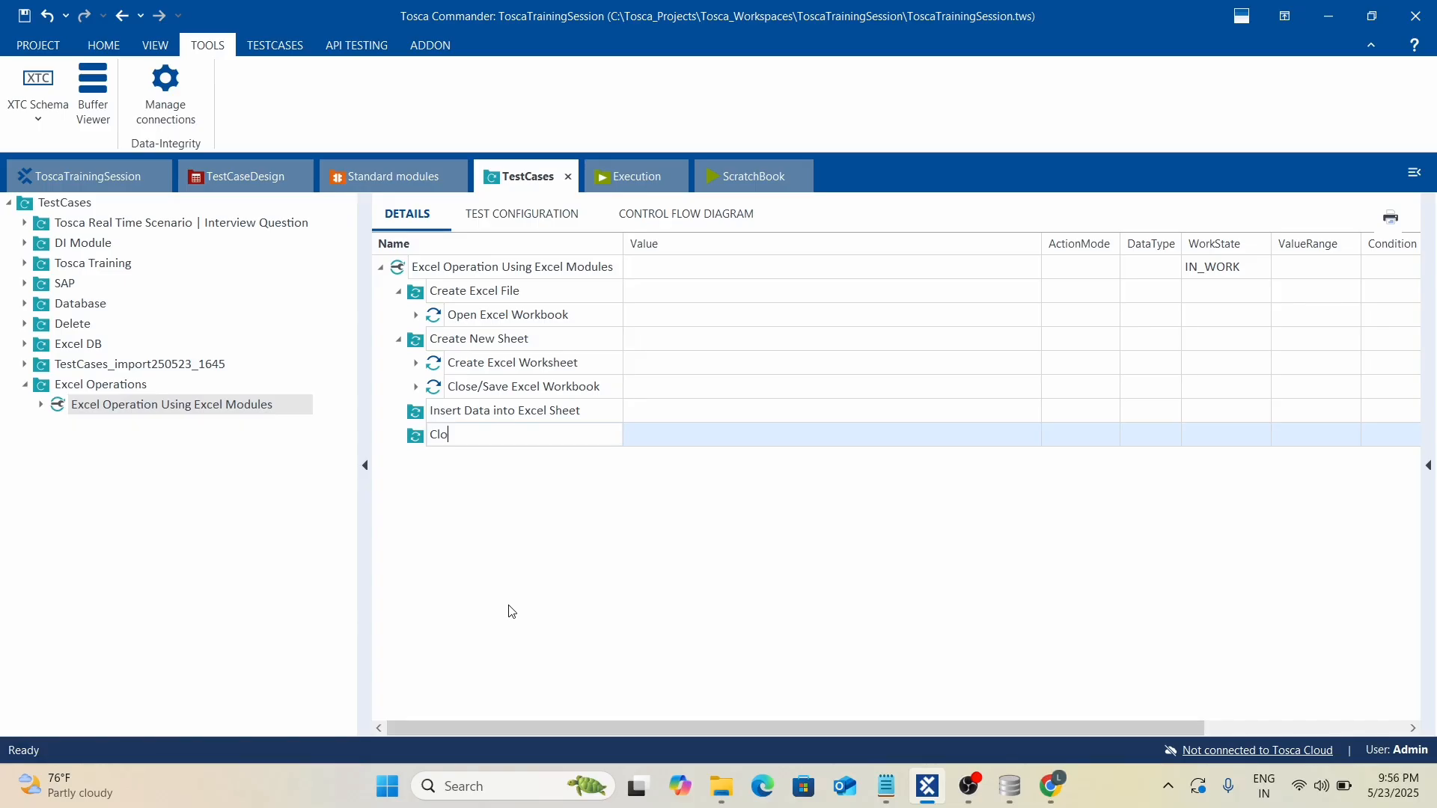
text(se Sheet)
key(Return)
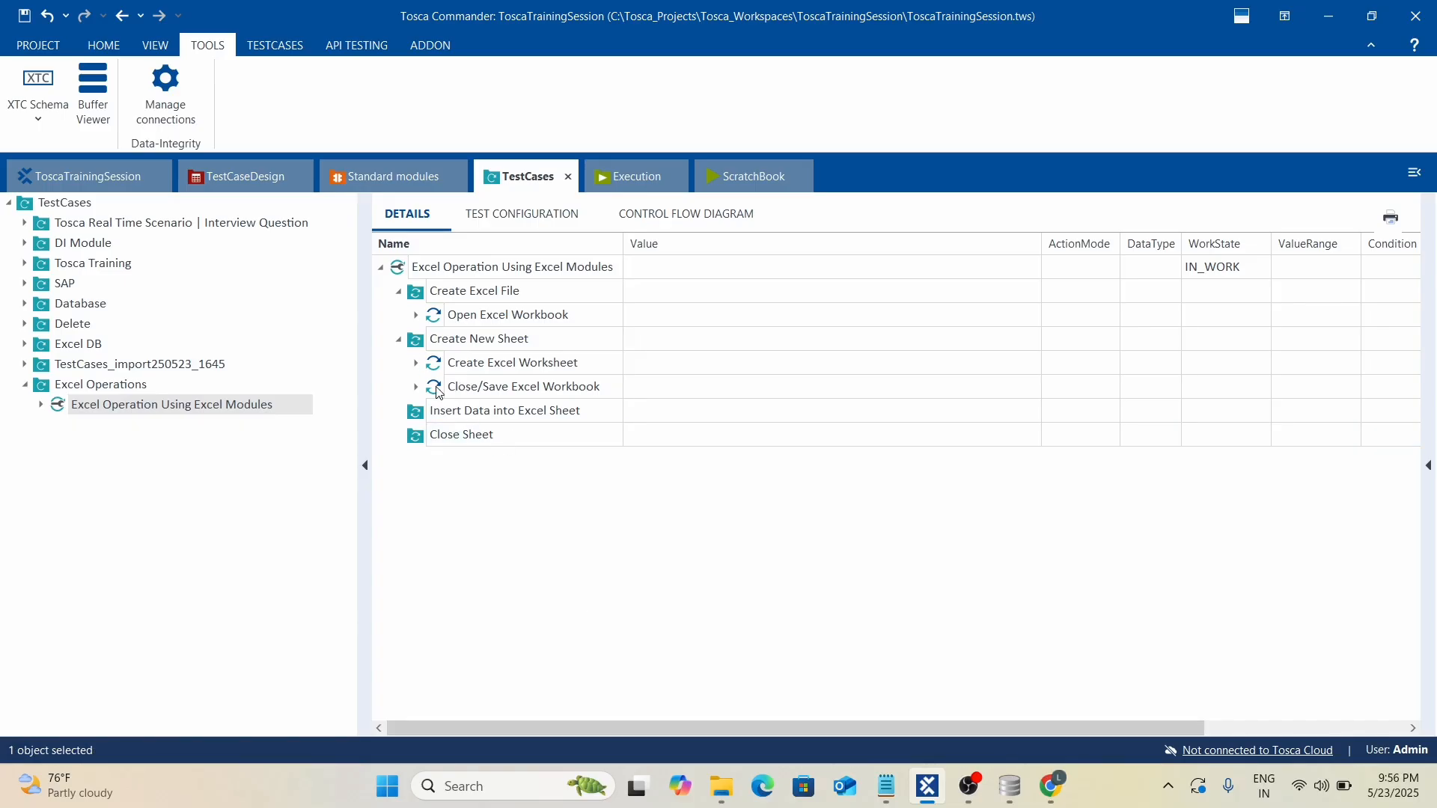
drag(439, 393, 417, 442)
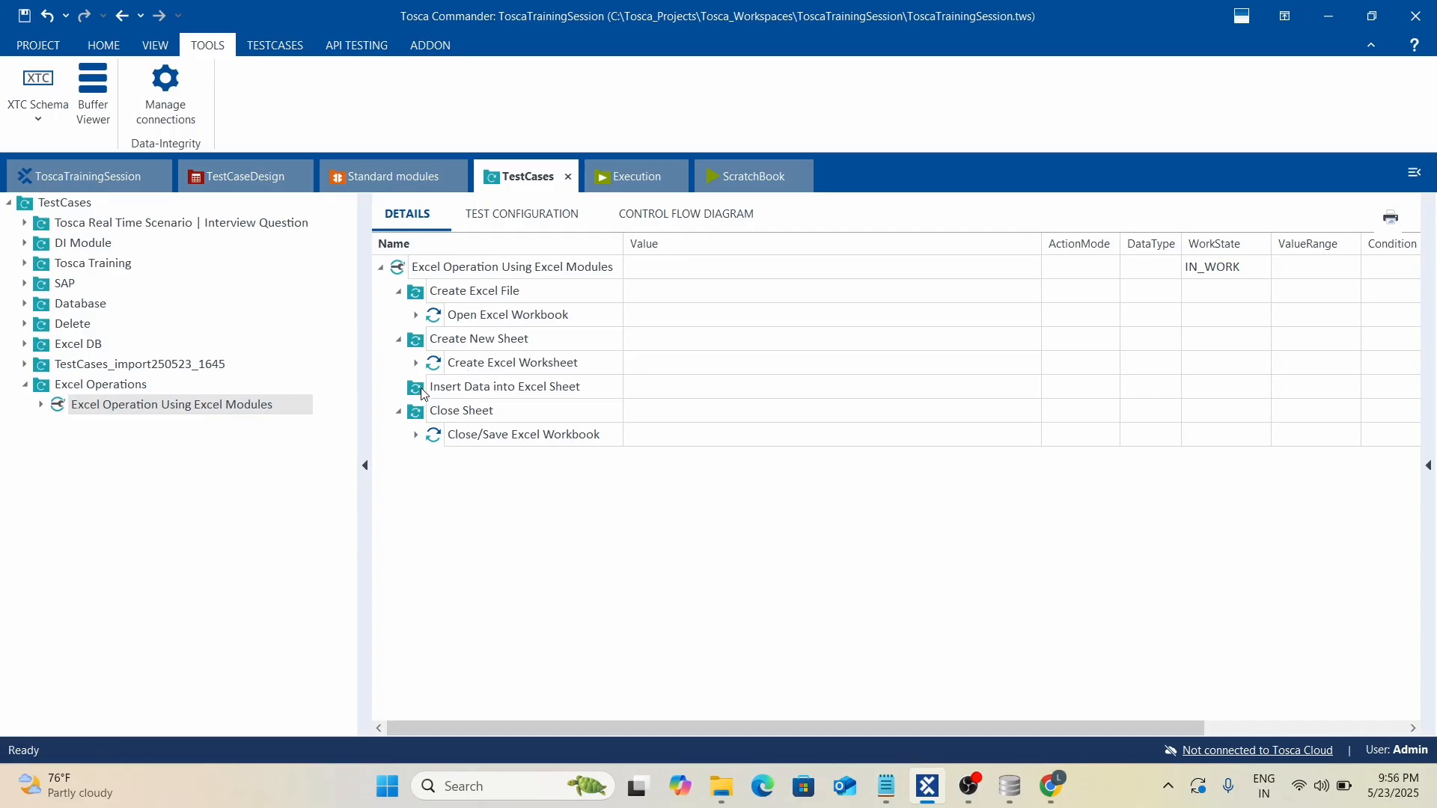
click(537, 540)
Add the standard modules Define Excel Range and Manipulate Excel Range to the Insert Data into Excel Sheet folder.
click(381, 180)
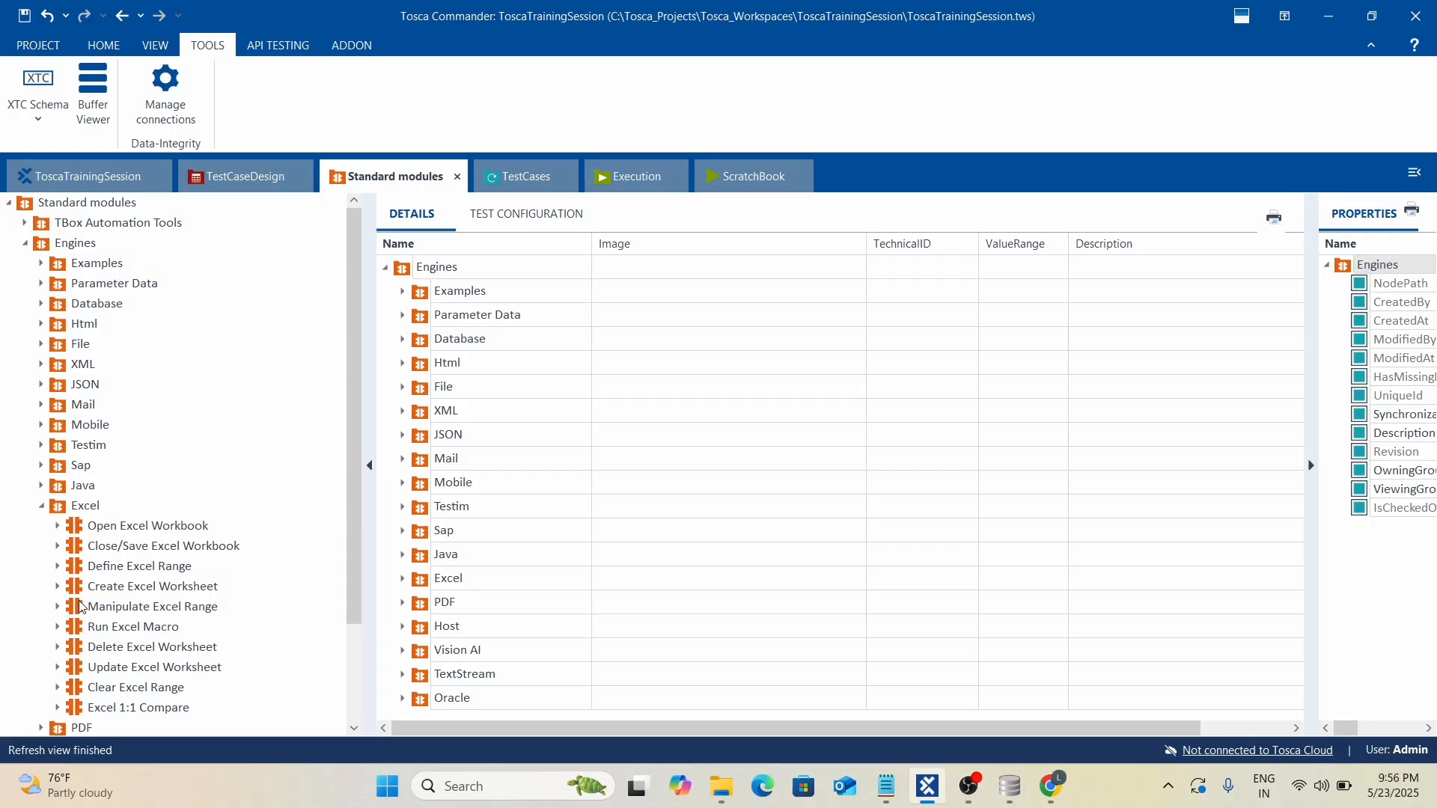
click(74, 566)
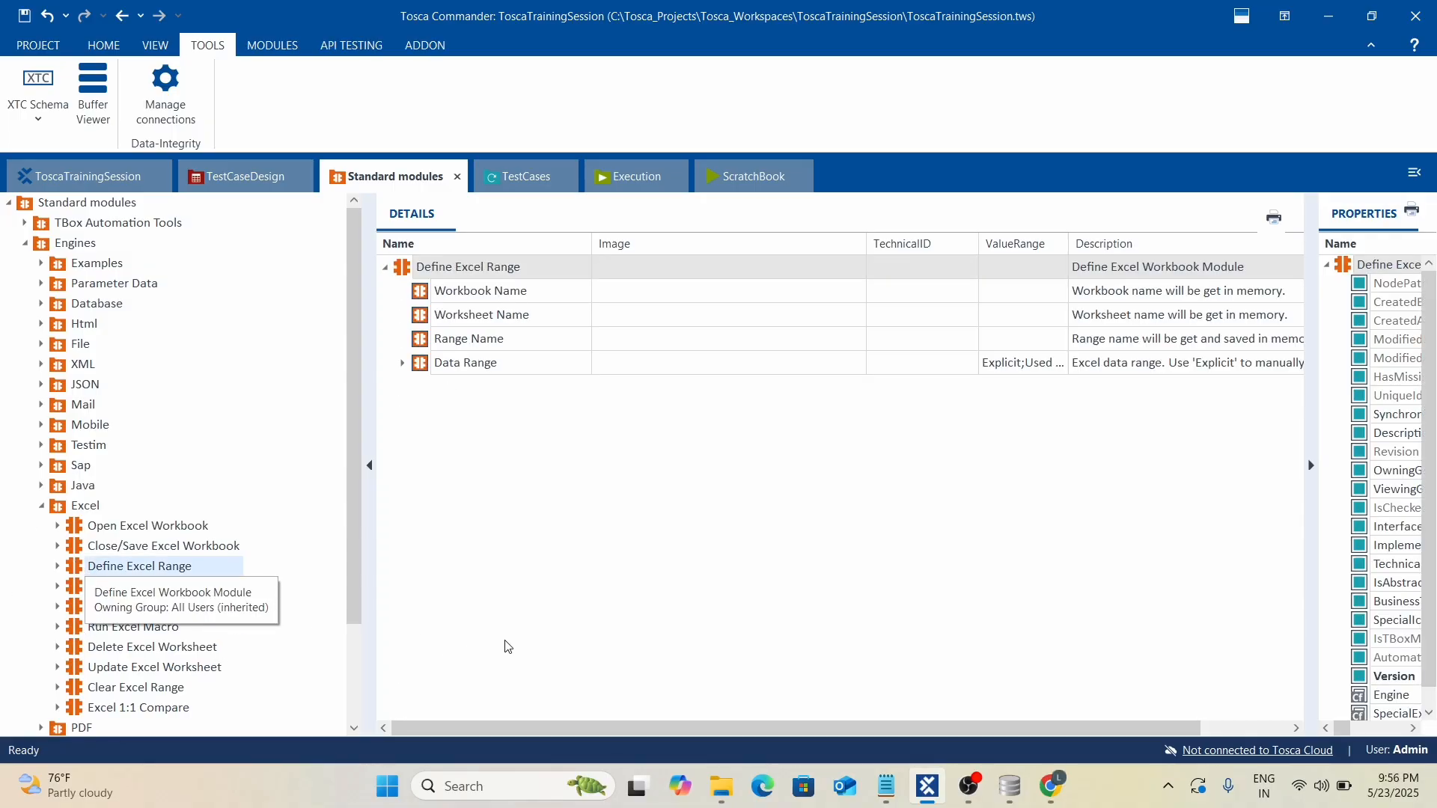
ctrl+click(78, 607)
key(ctrl+c)
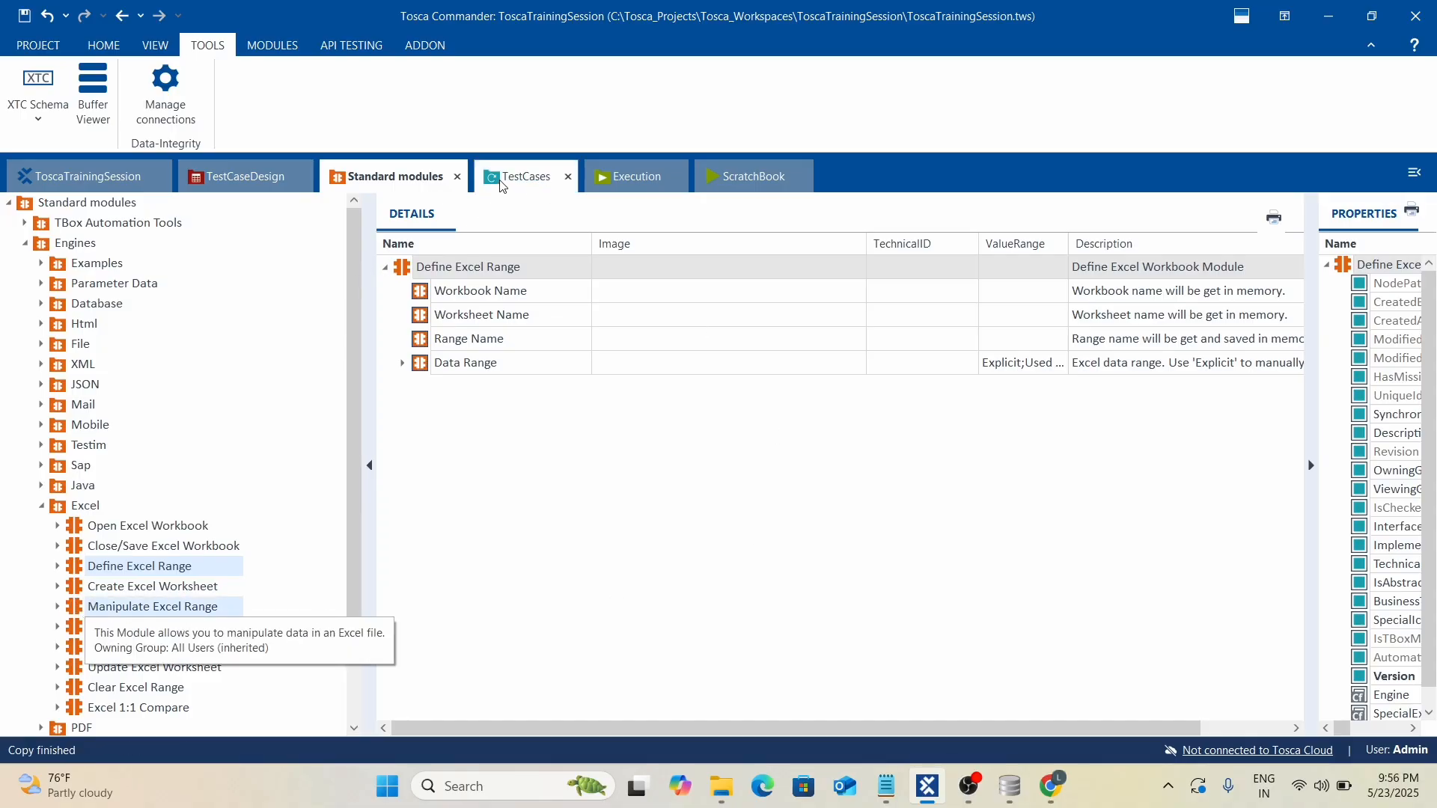
click(526, 176)
click(421, 388)
key(ctrl+v)
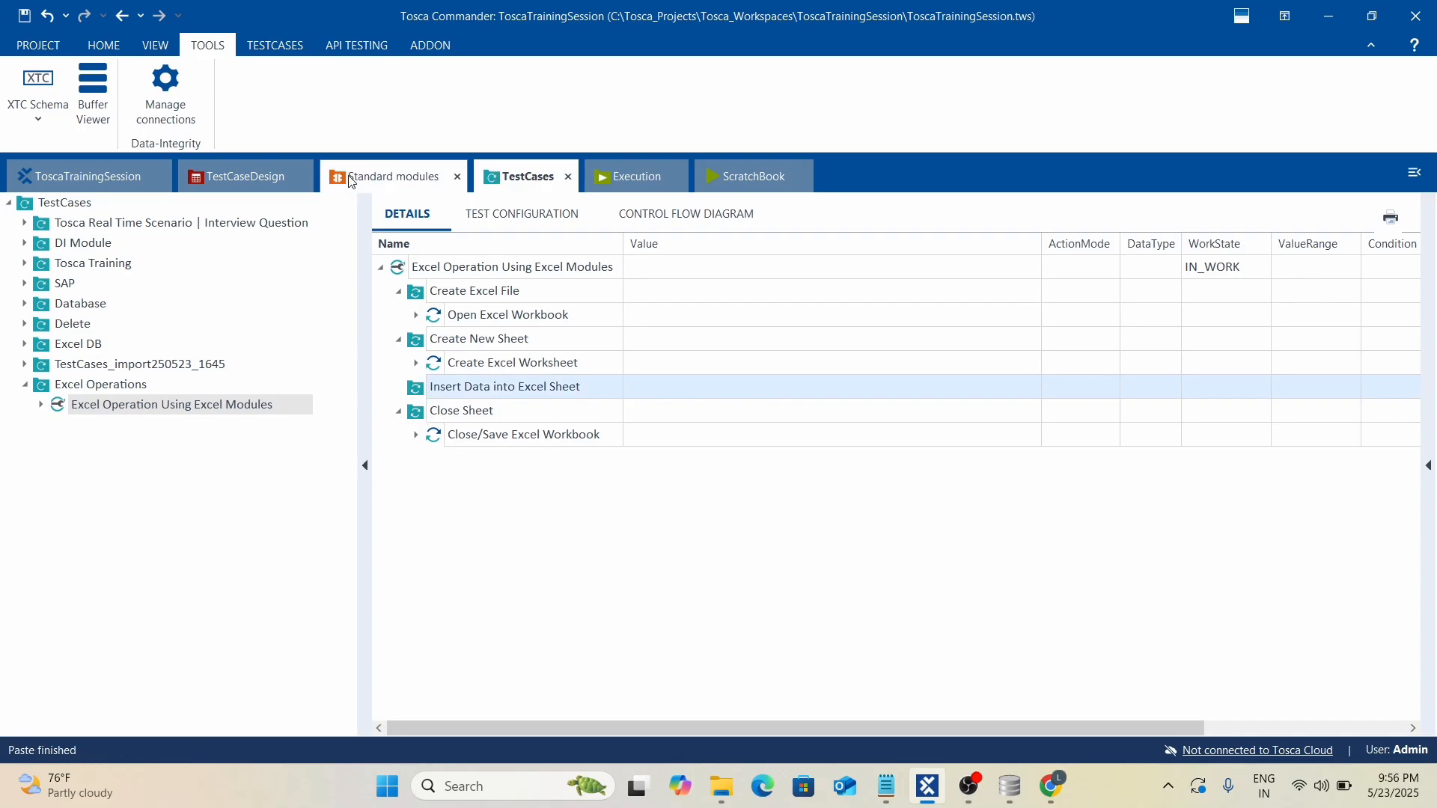
click(370, 177)
drag(99, 564, 417, 389)
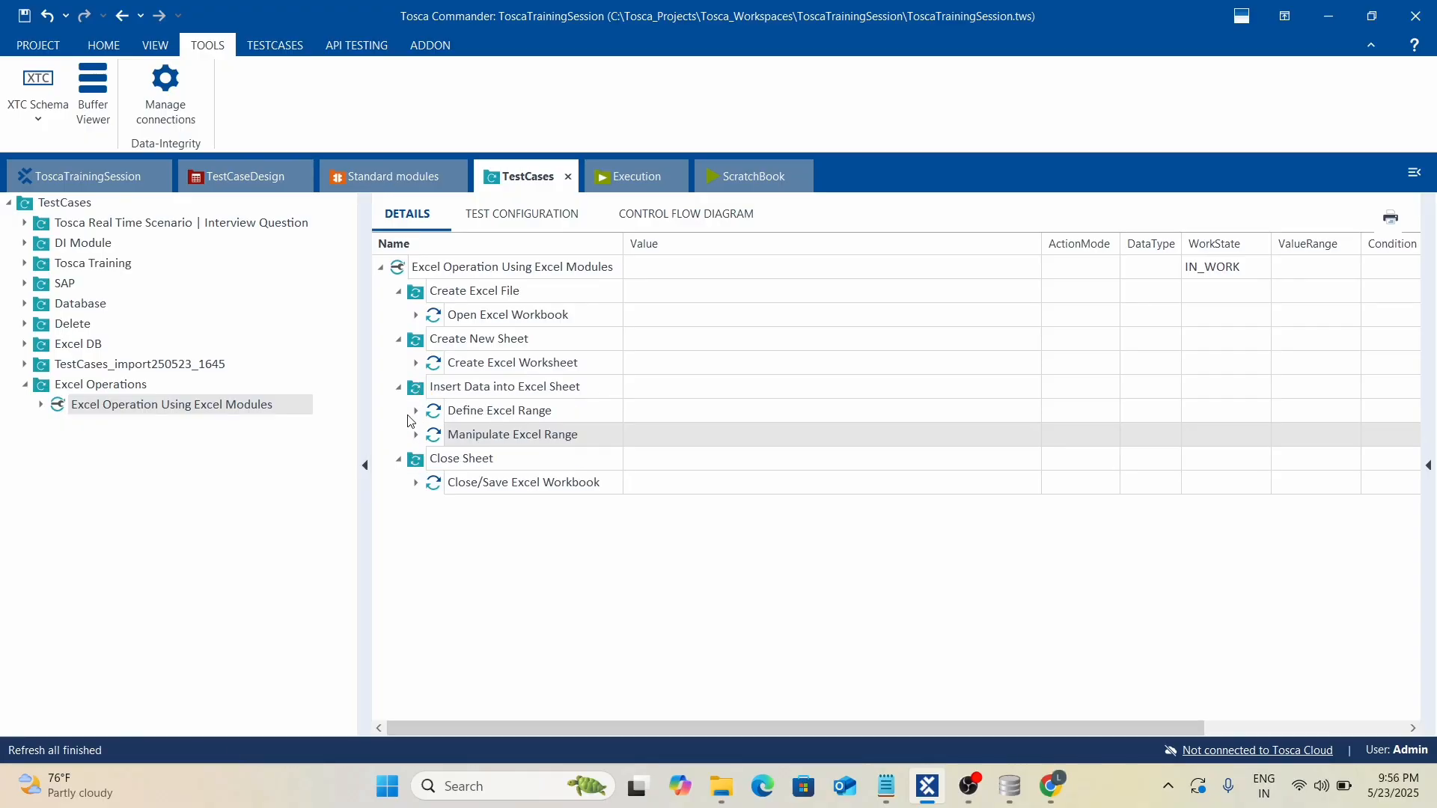
In Define Excel Range, set the Workbook Name to Workbook1, the Worksheet Name to Data and the Range Name to Range1.
click(411, 412)
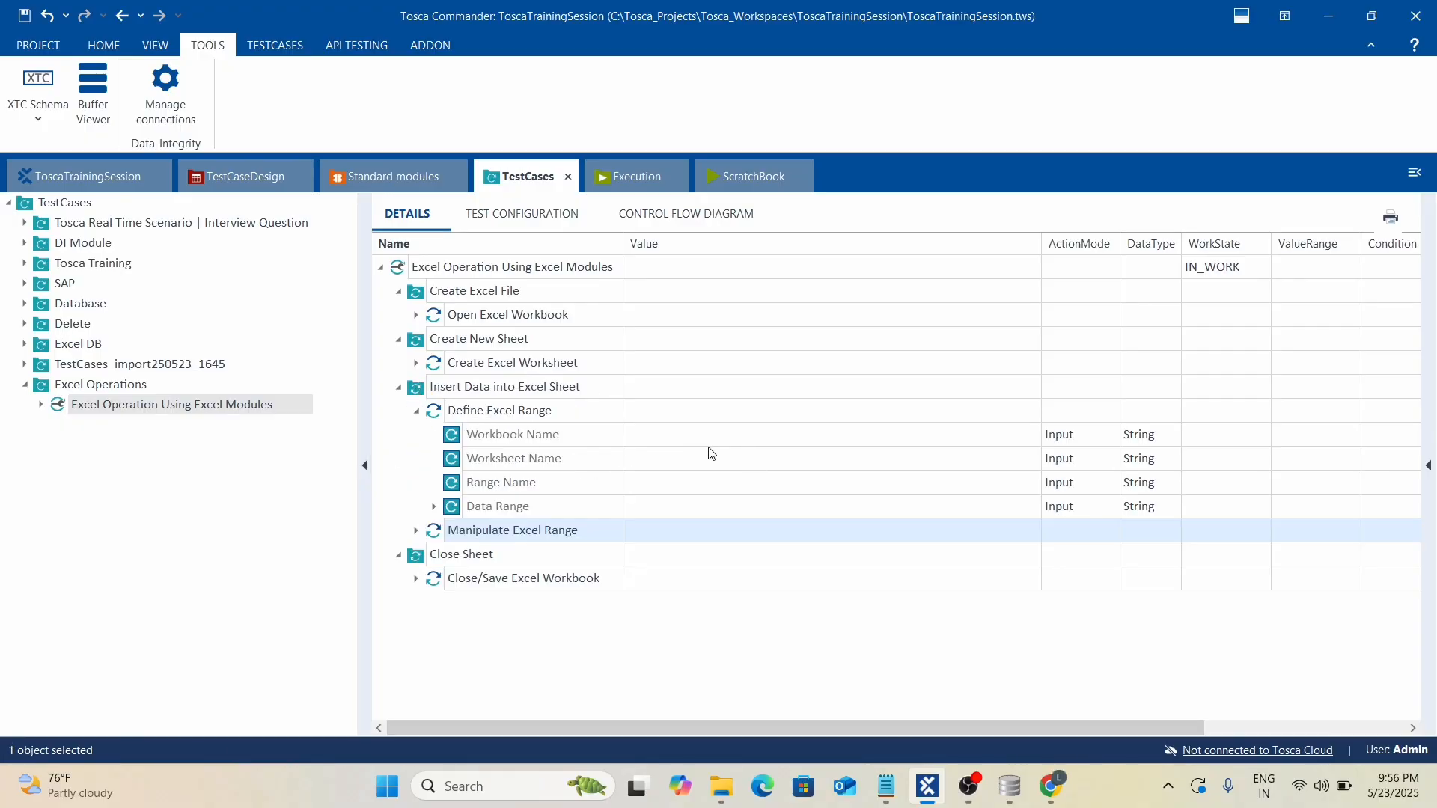
click(648, 441)
text(Wor)
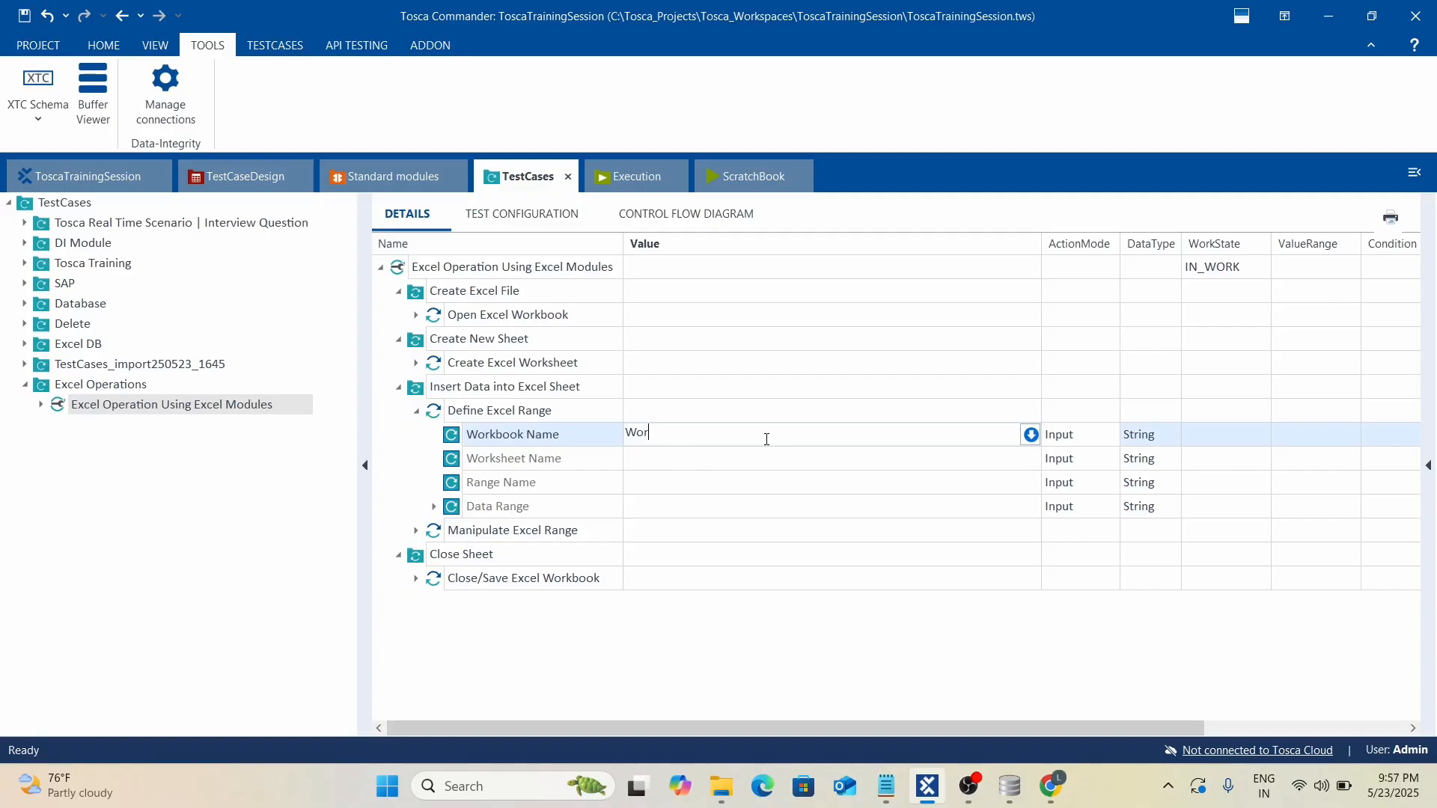
text(kbook1)
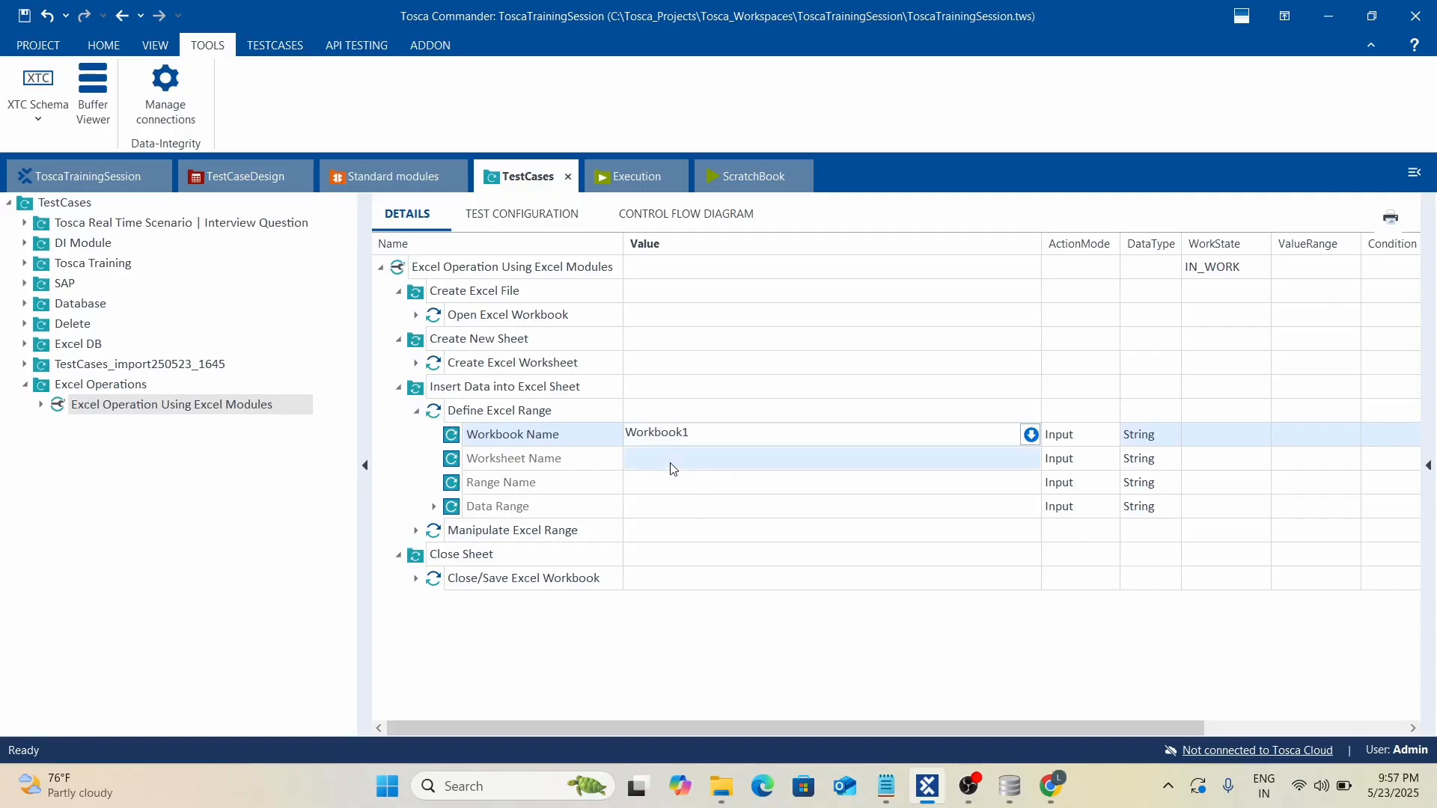
click(750, 458)
text(Da)
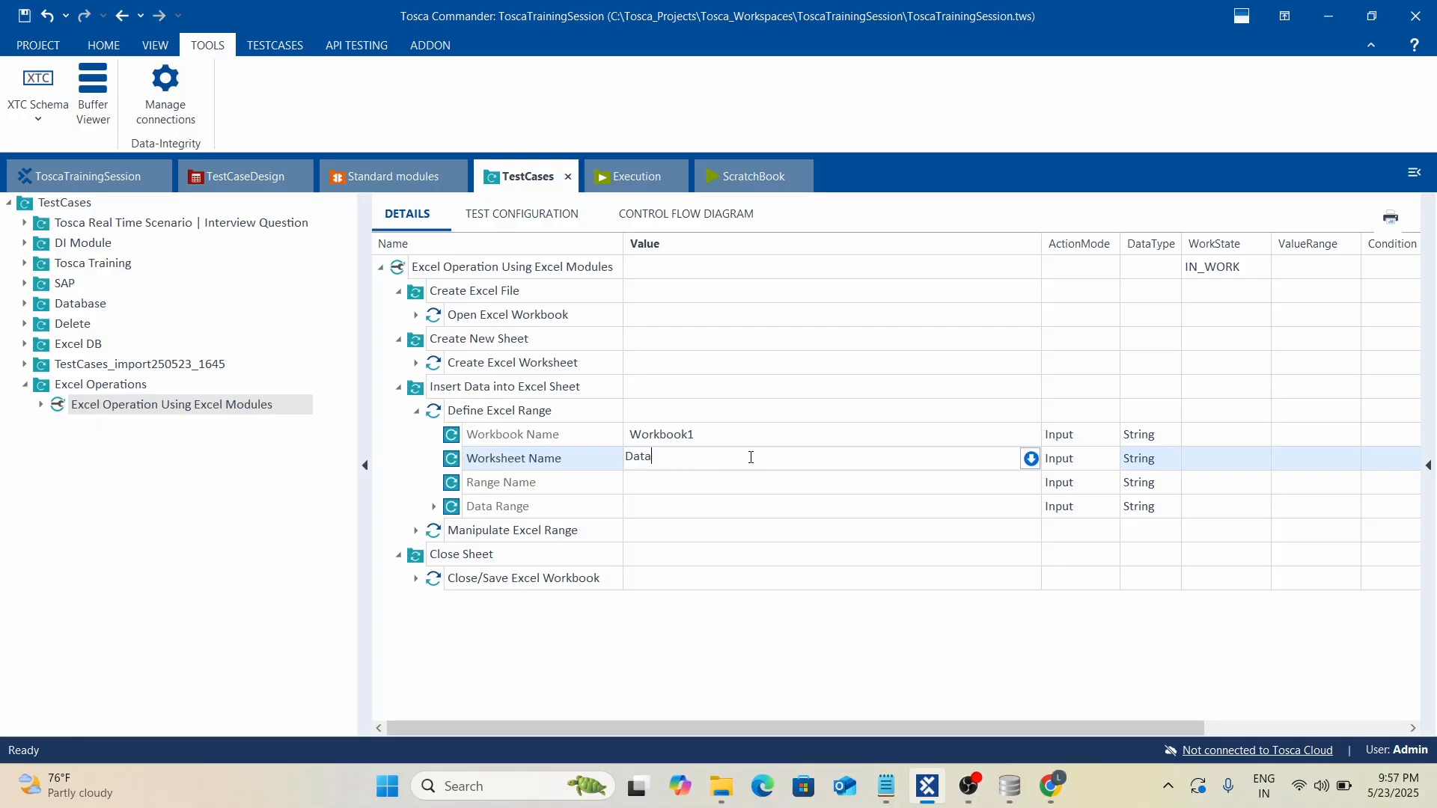
text(ta)
click(723, 490)
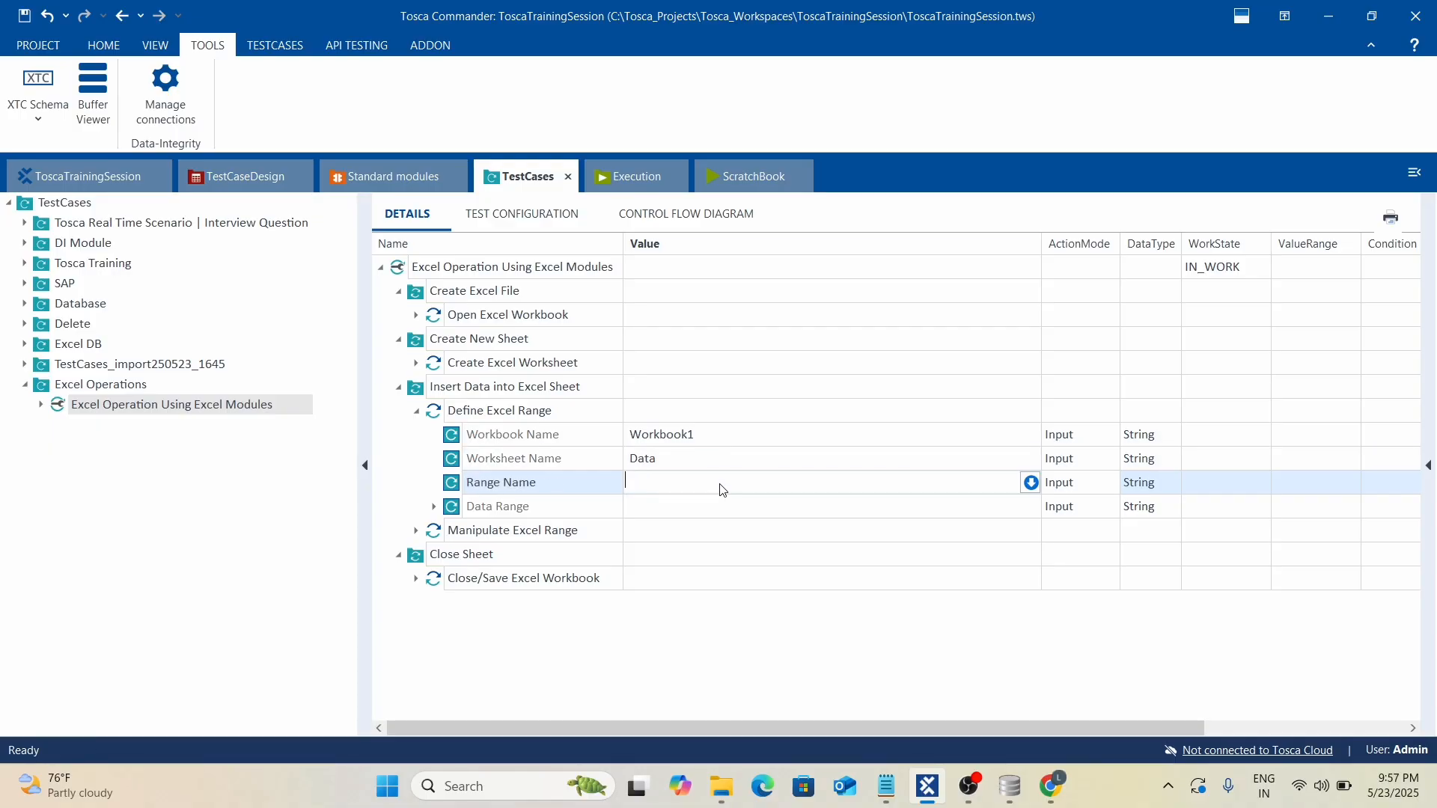
text(Range1)
Set the Data Range of Define Excel Range to Start Cell A1 and End Cell Z100.
click(434, 506)
click(707, 536)
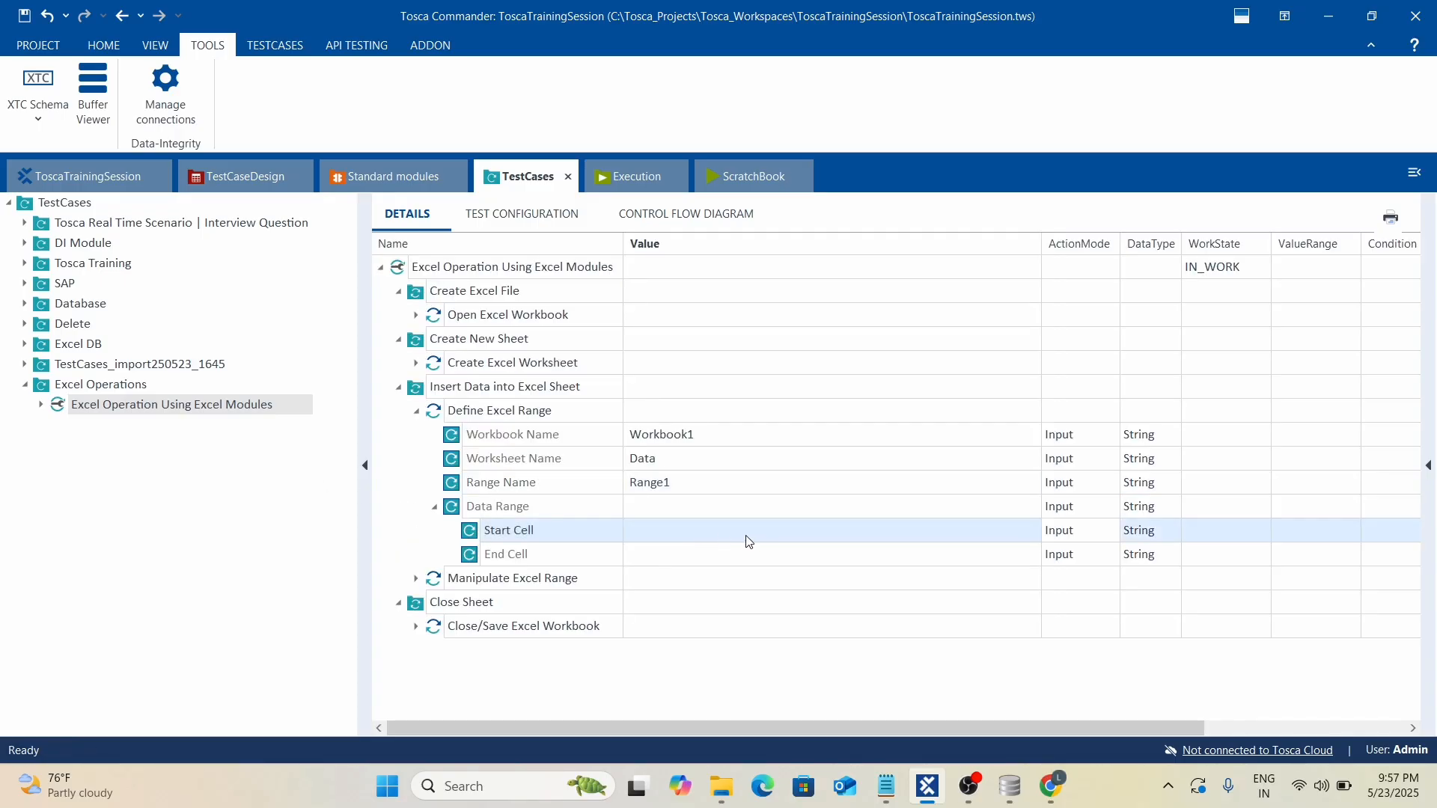
text(A1)
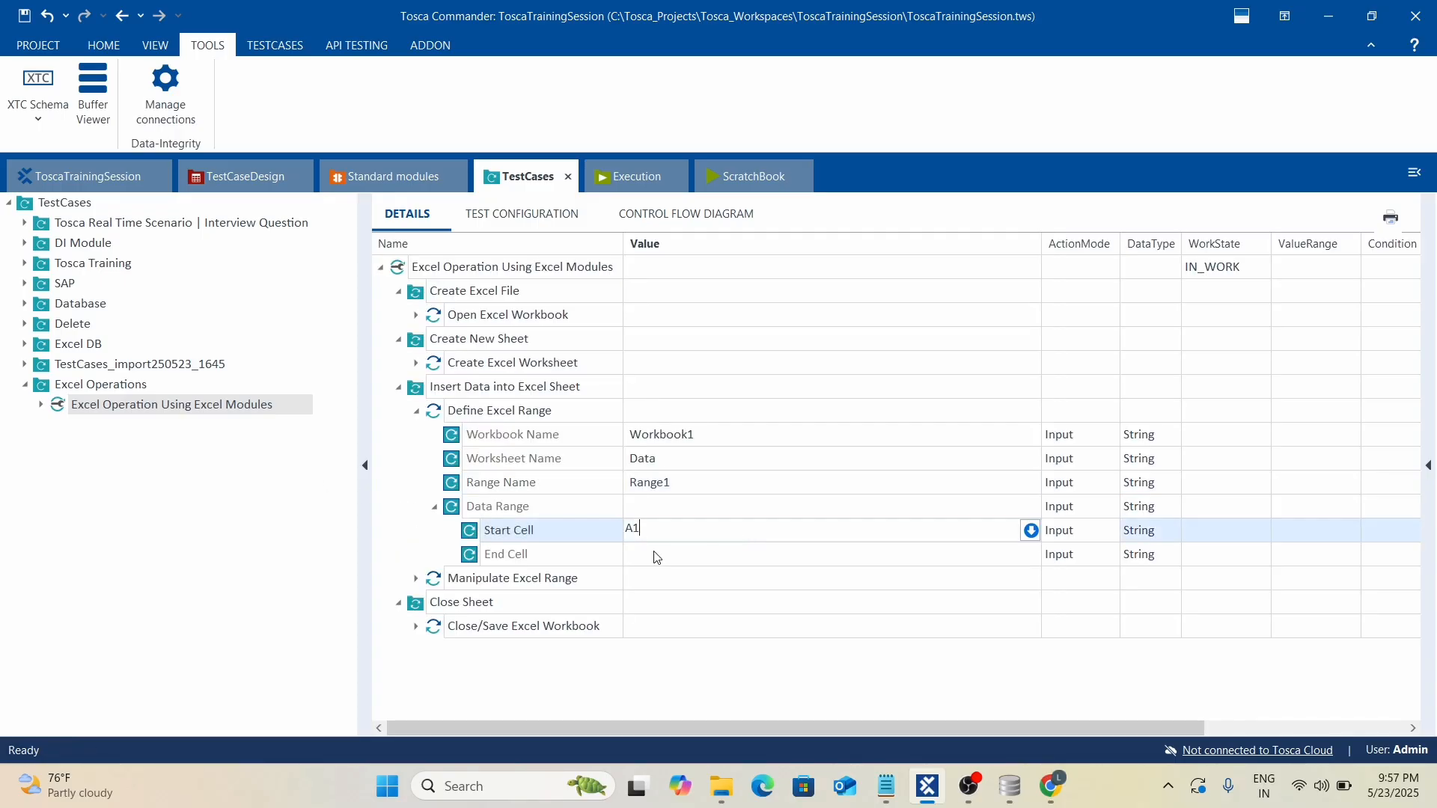
click(774, 546)
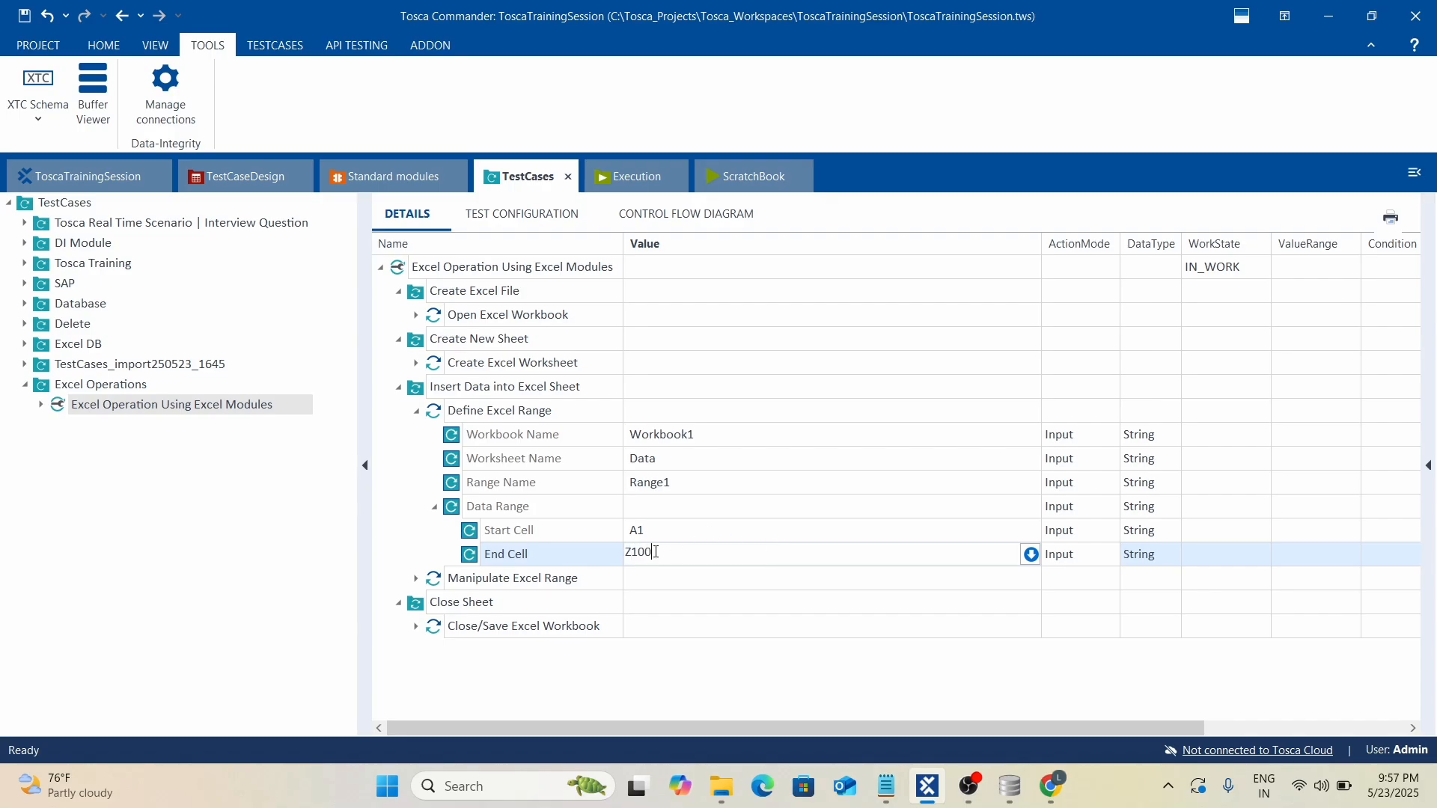
click(550, 681)
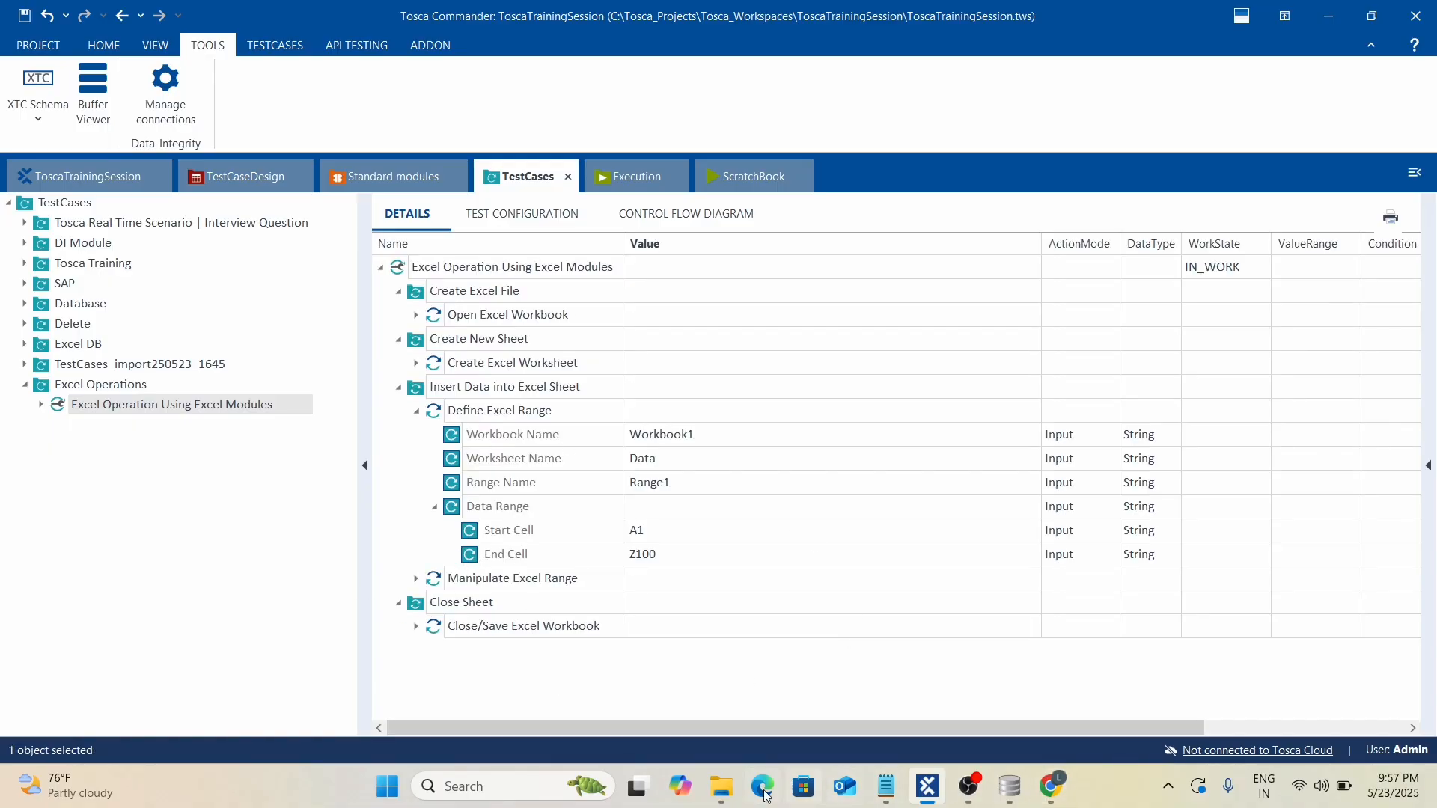
Open sample.xlsx from the Excel folder in File Explorer and examine how cells such as A1 are addressed in the Data sheet.
mouse_move(727, 790)
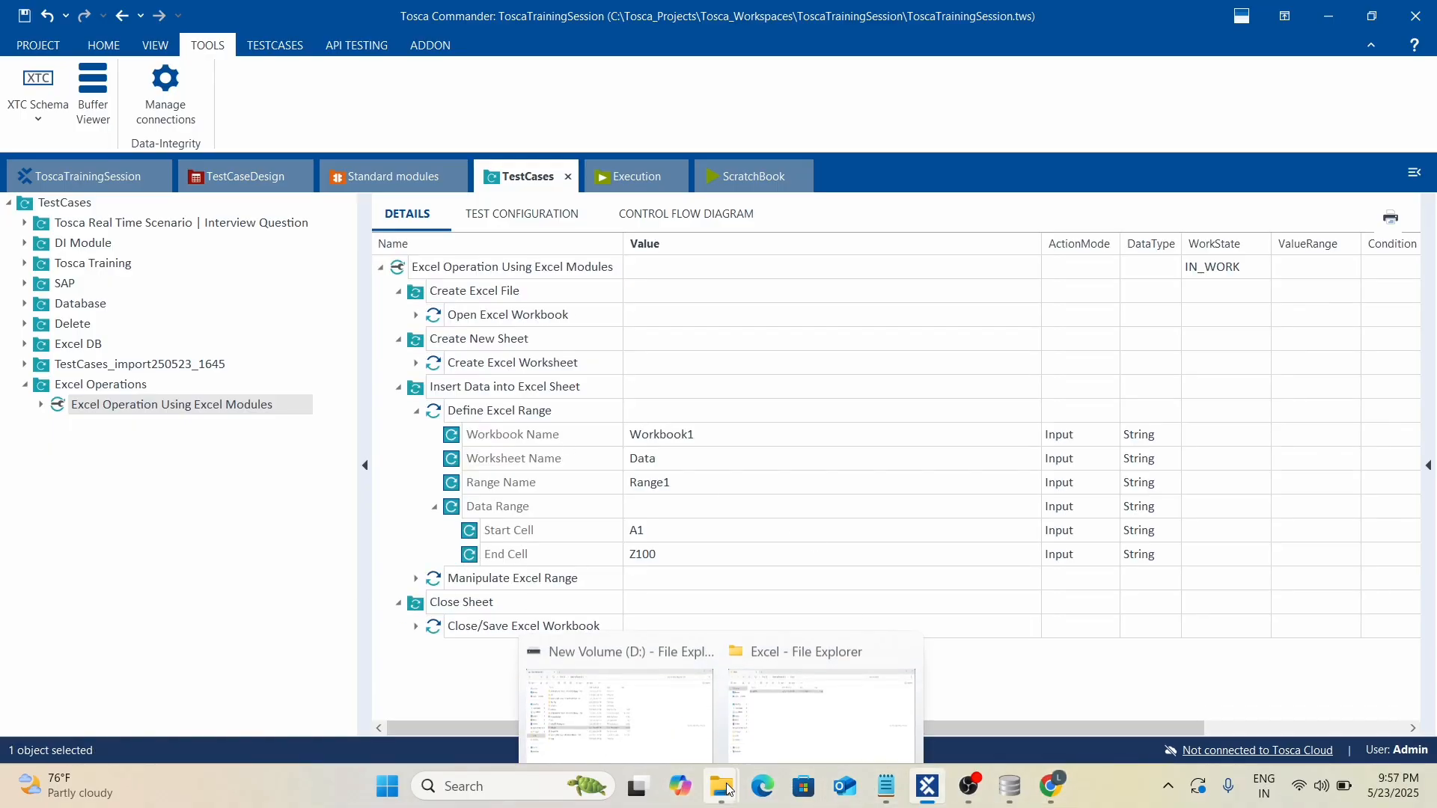
click(805, 698)
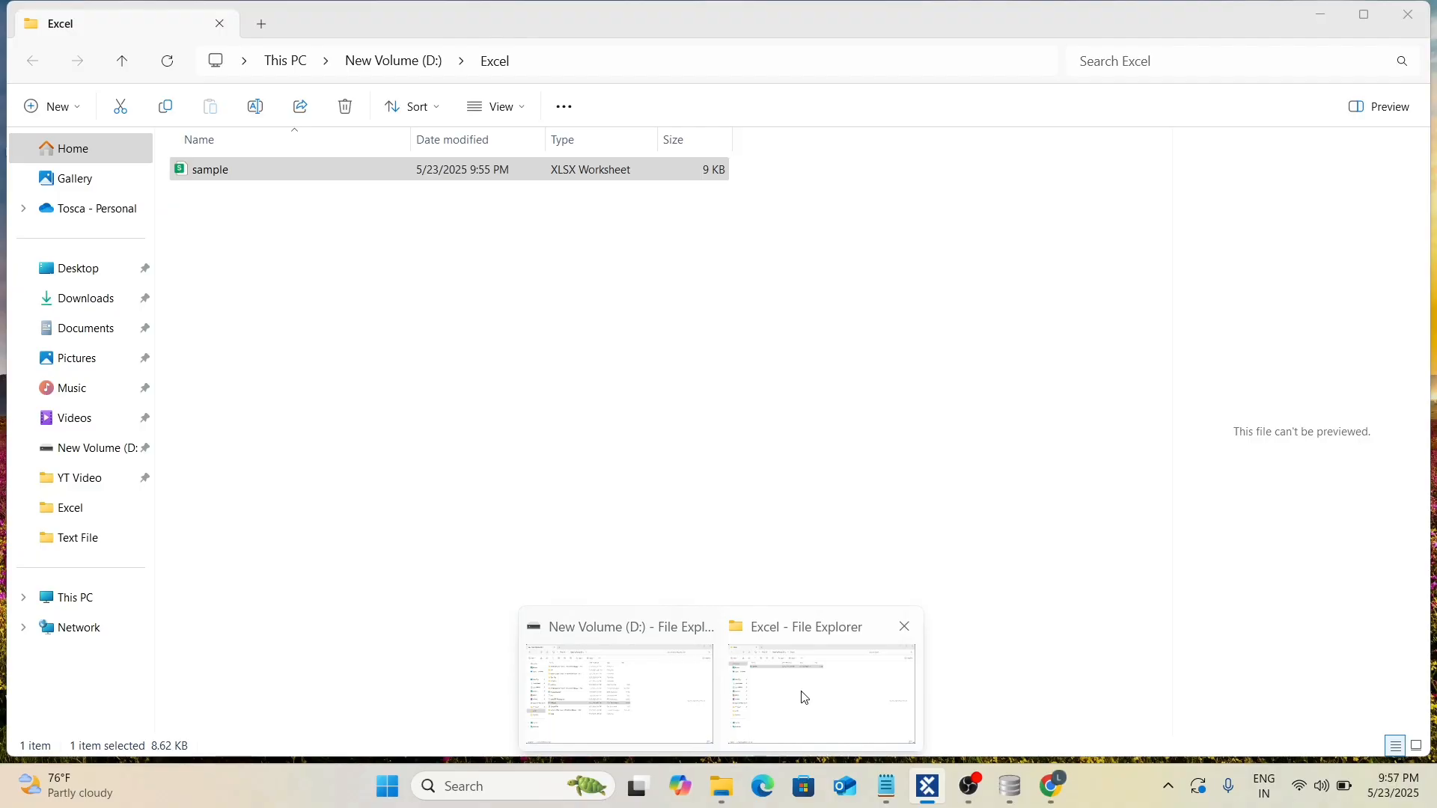
double_click(187, 167)
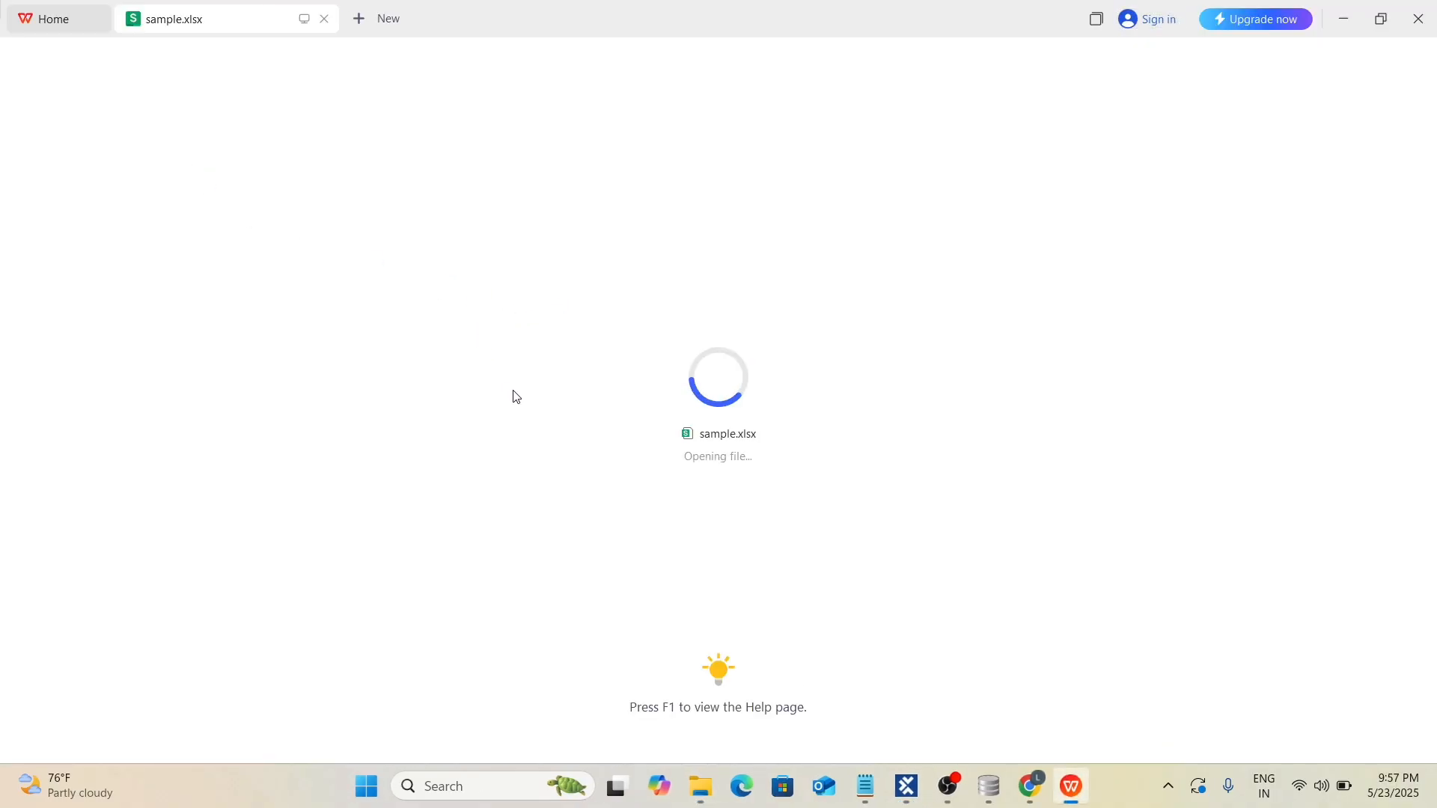
click(128, 230)
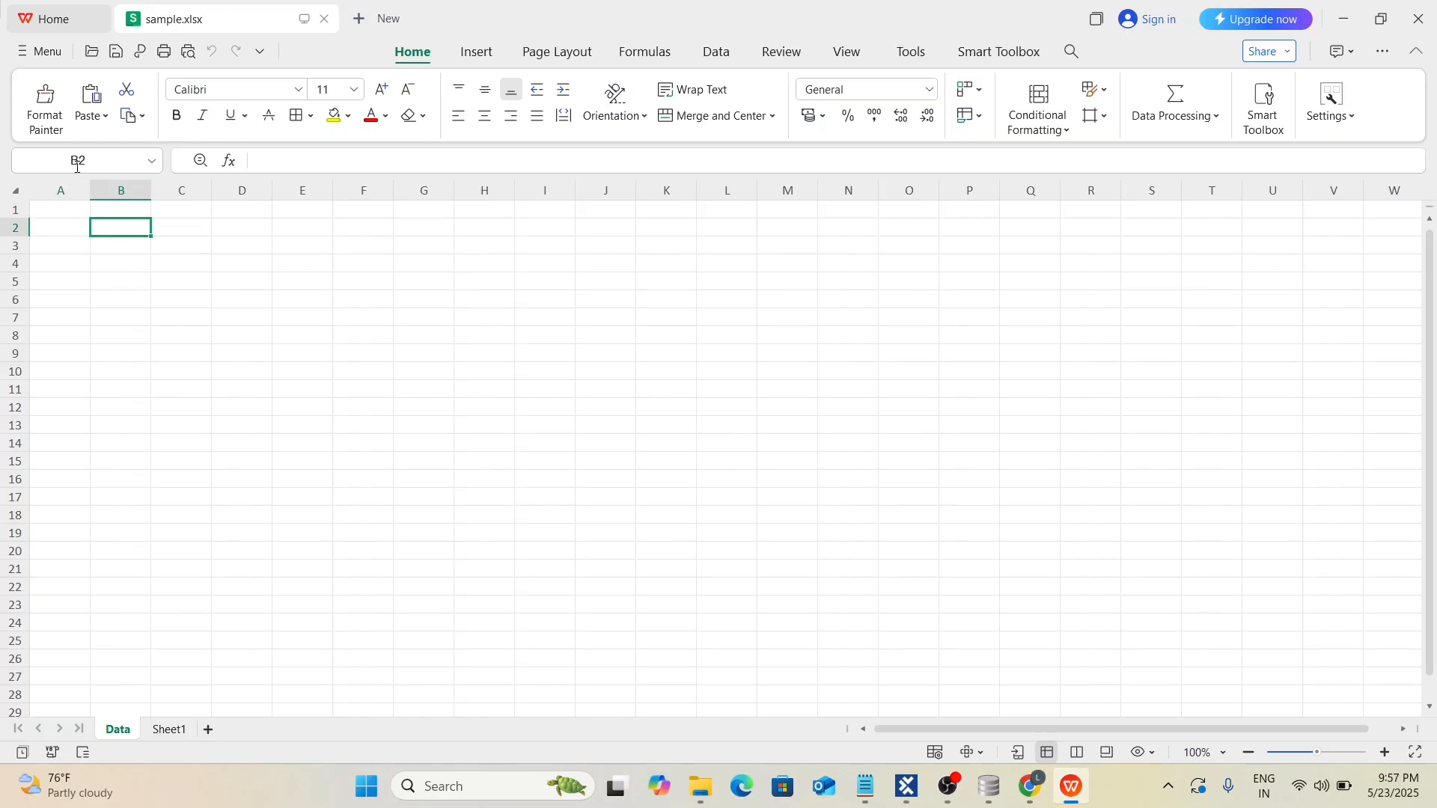
click(69, 207)
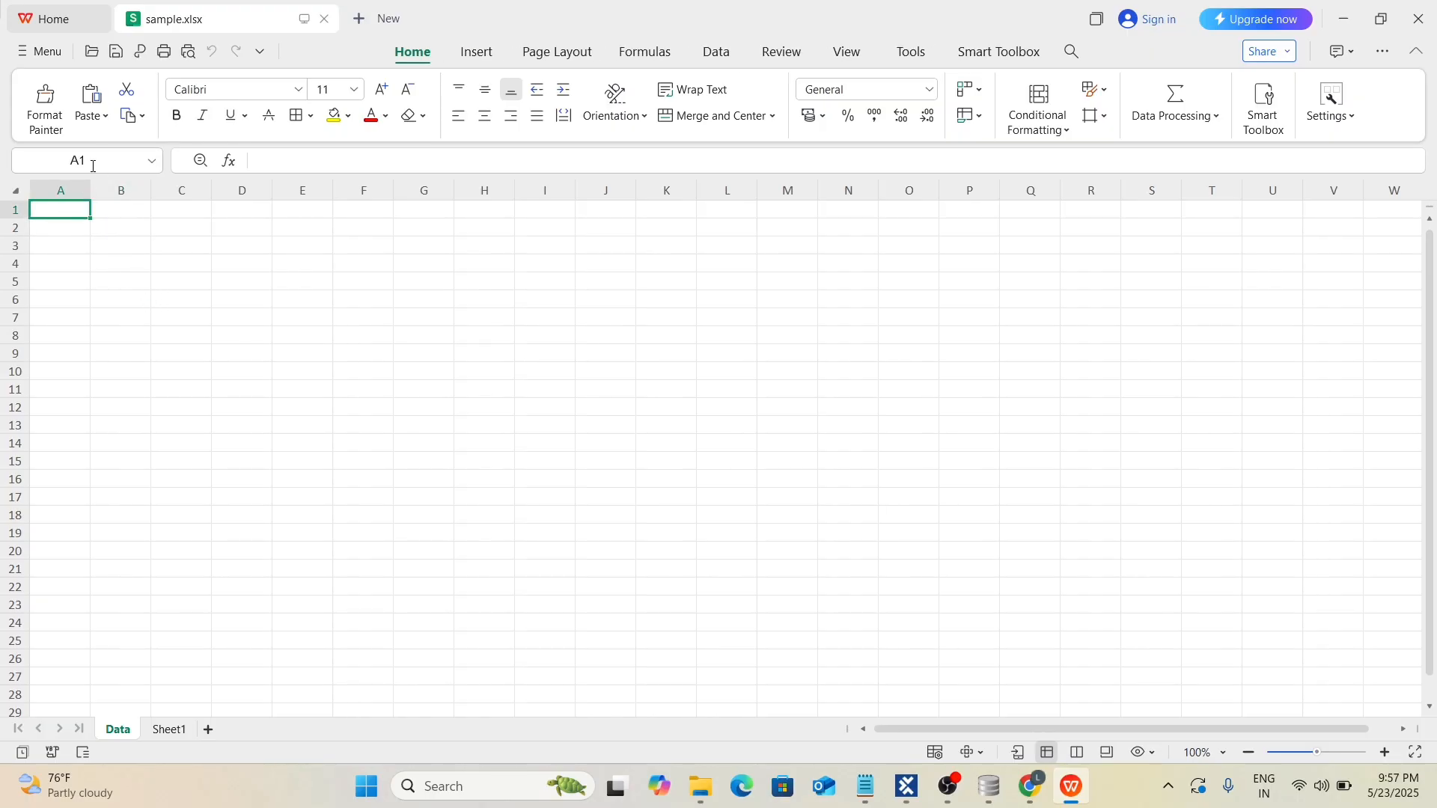
click(1041, 481)
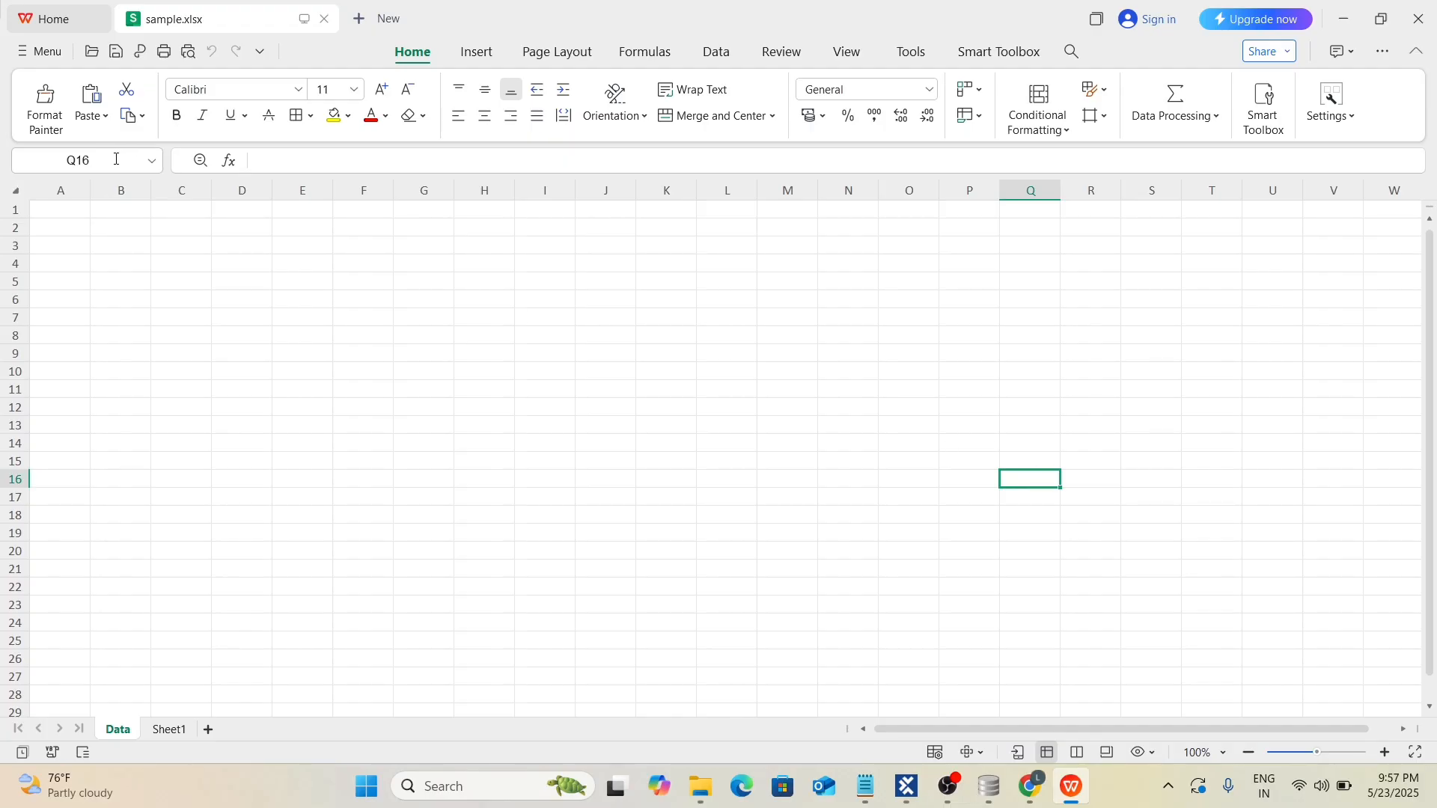
click(187, 438)
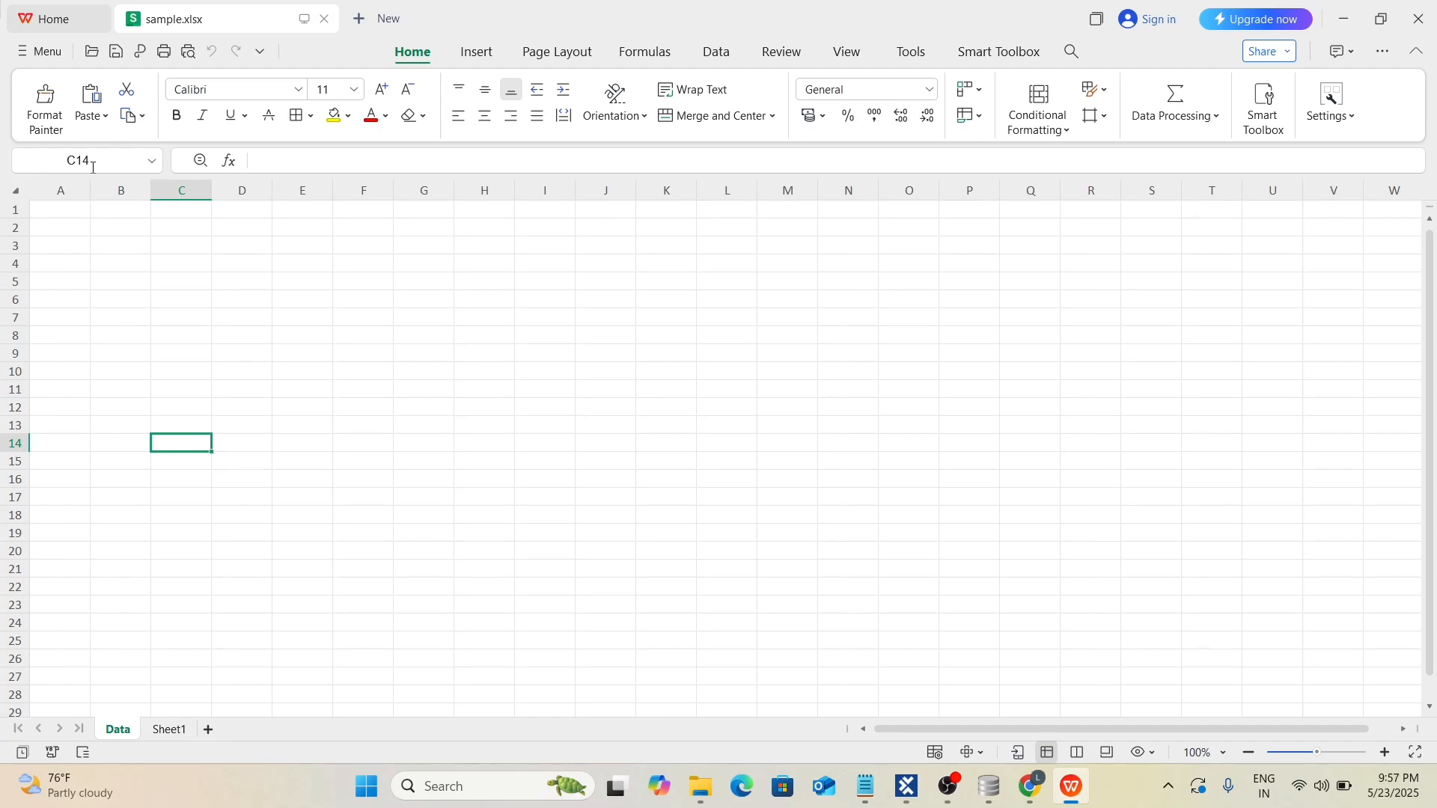
click(425, 378)
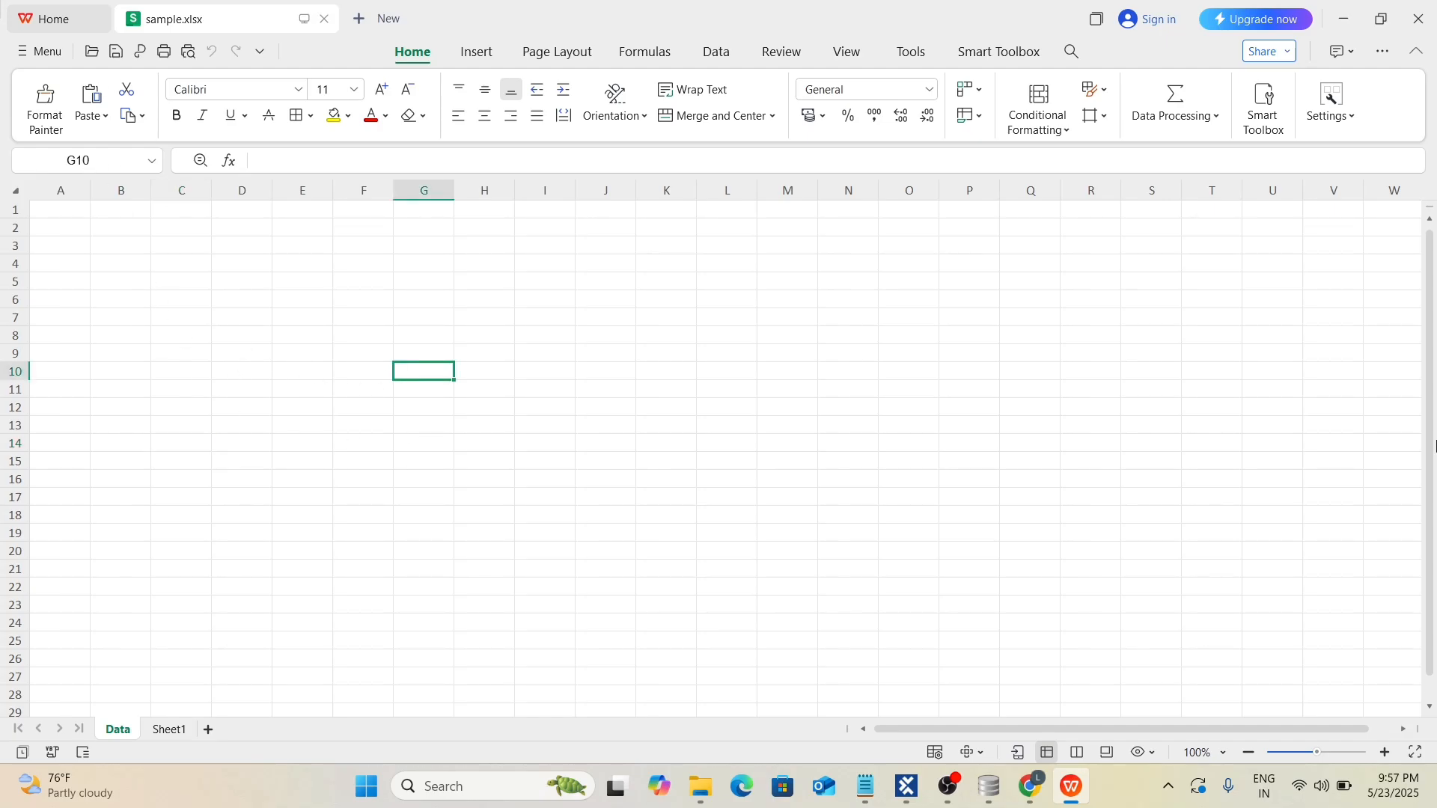
click(60, 215)
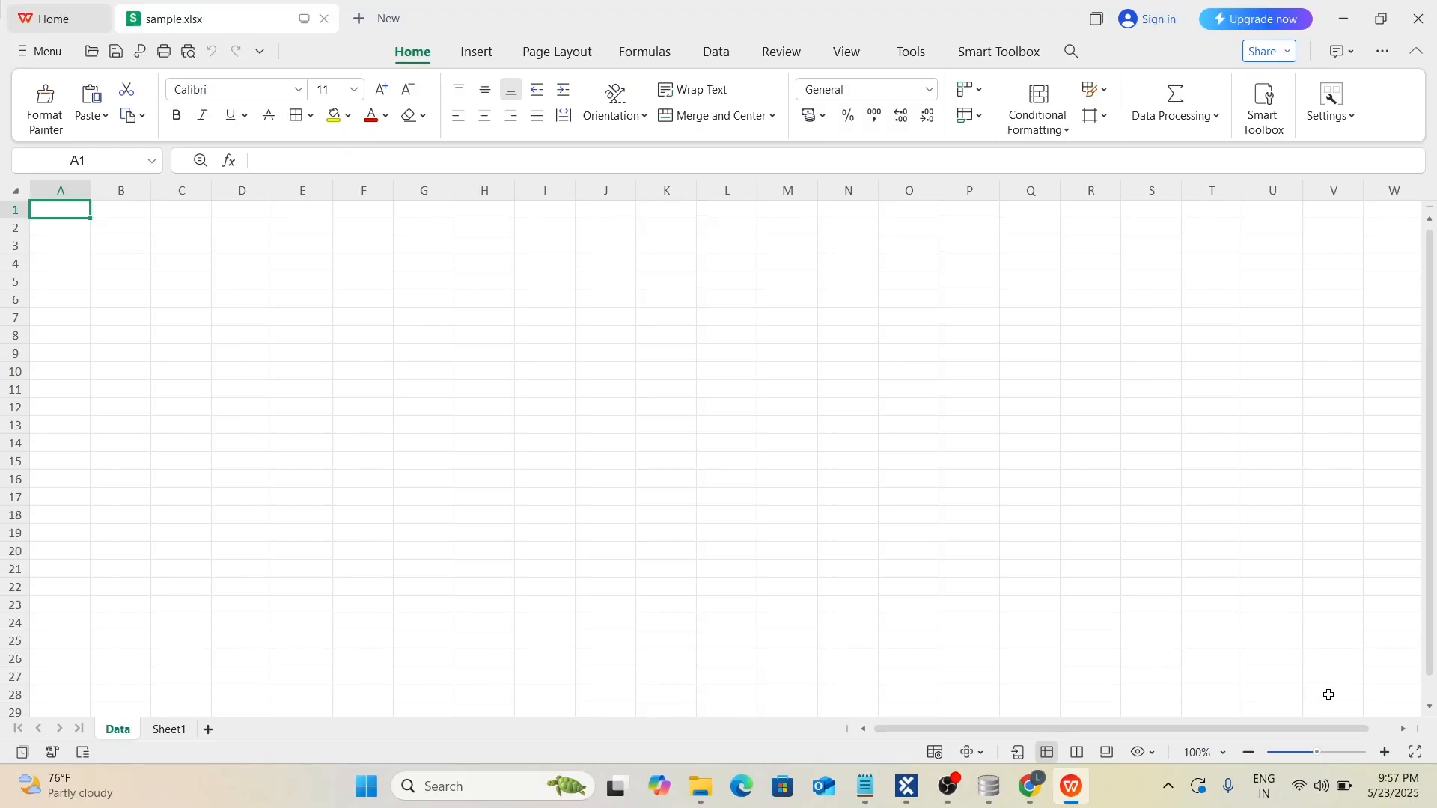
Examine the extent of a cell range starting at A1 in the Data sheet by selecting across its far columns and rows.
scroll(1316, 713, right, 1)
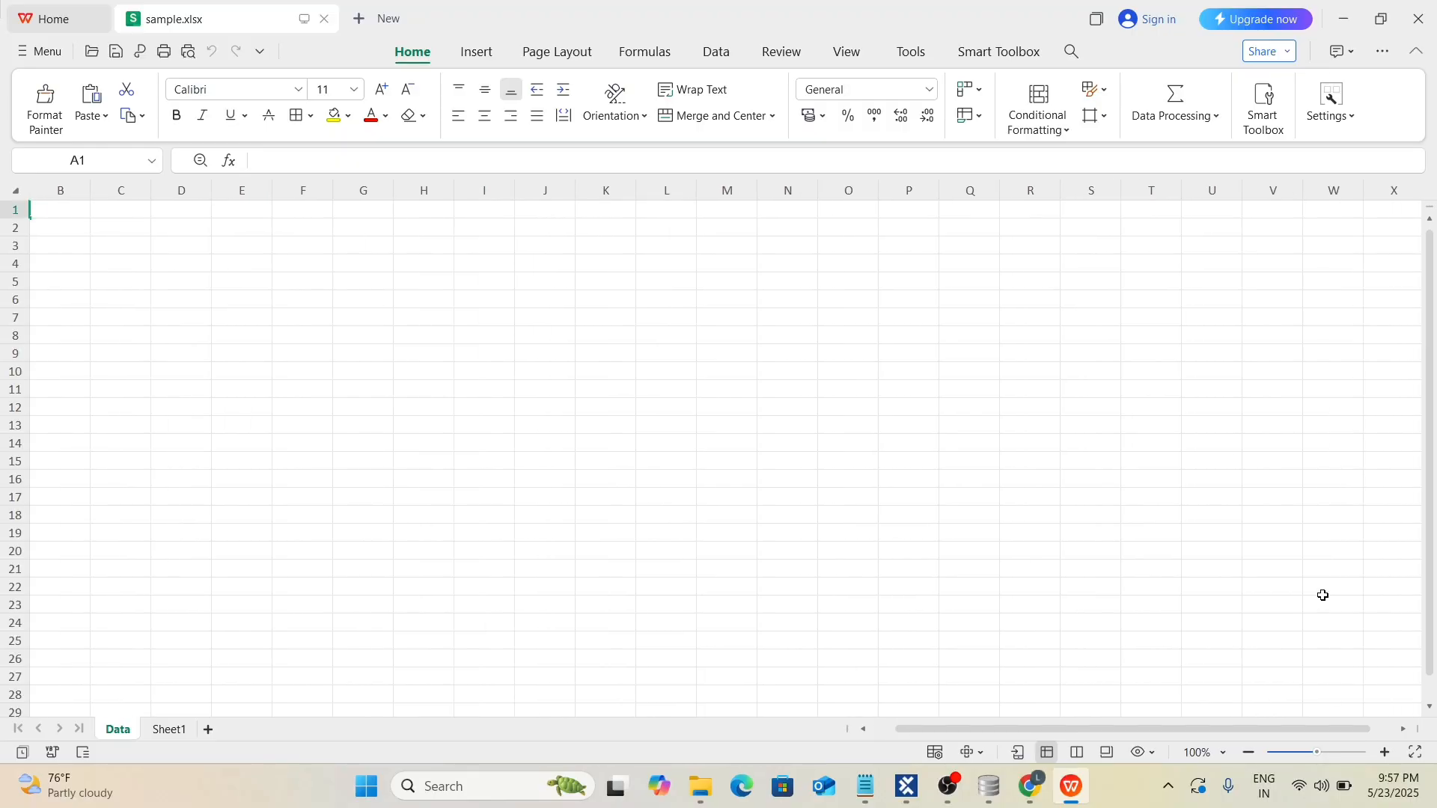
scroll(1327, 637, down, 13)
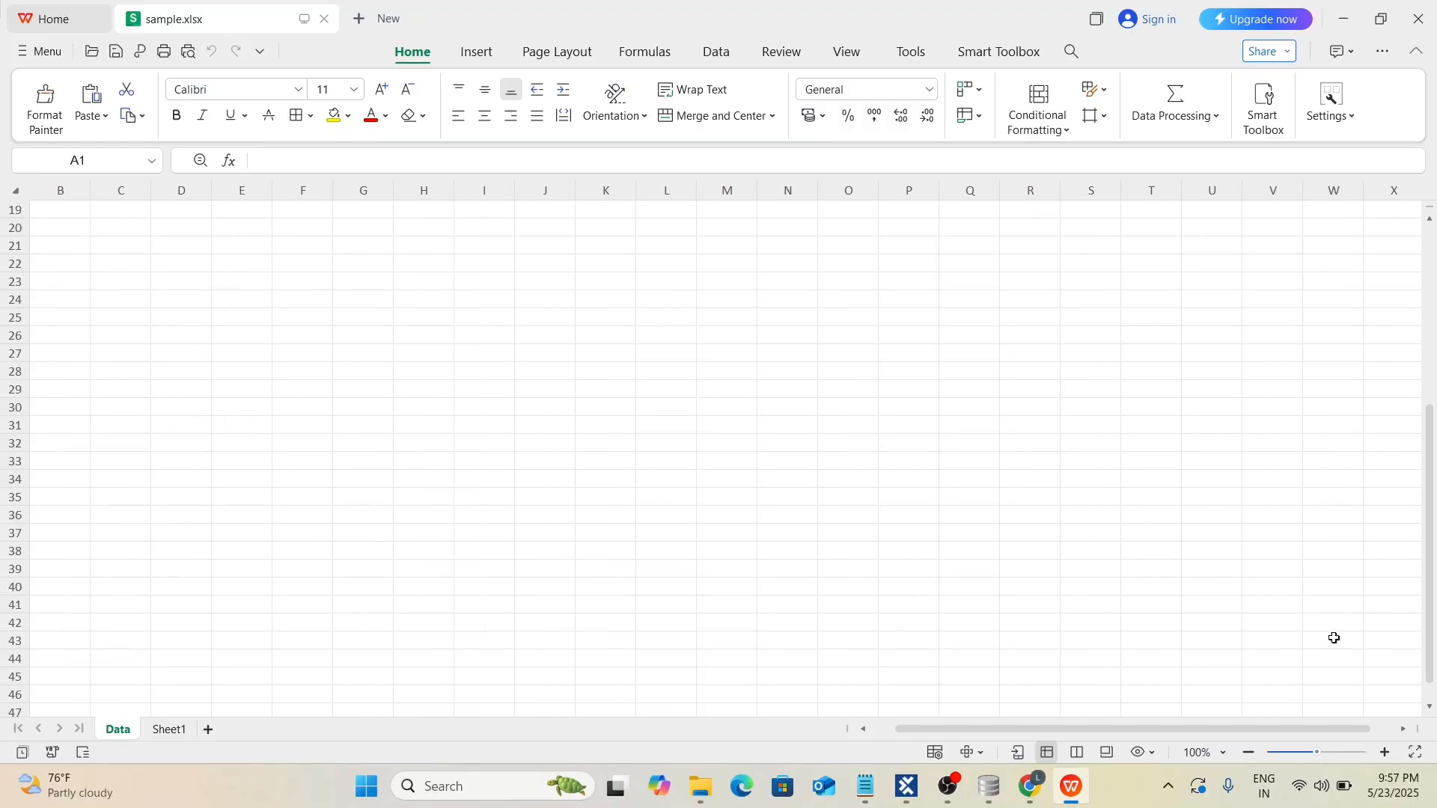
shift+click(1401, 680)
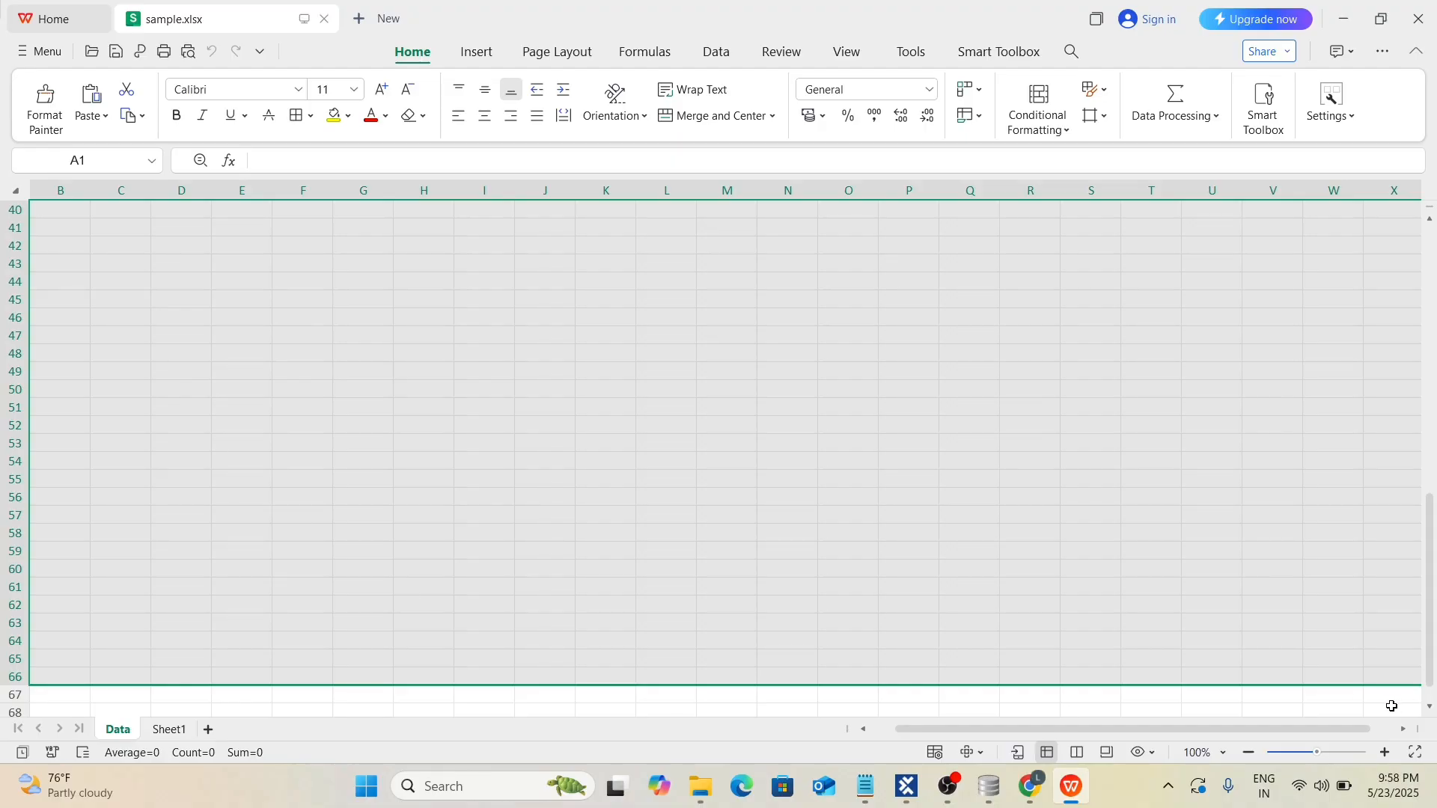
click(1391, 682)
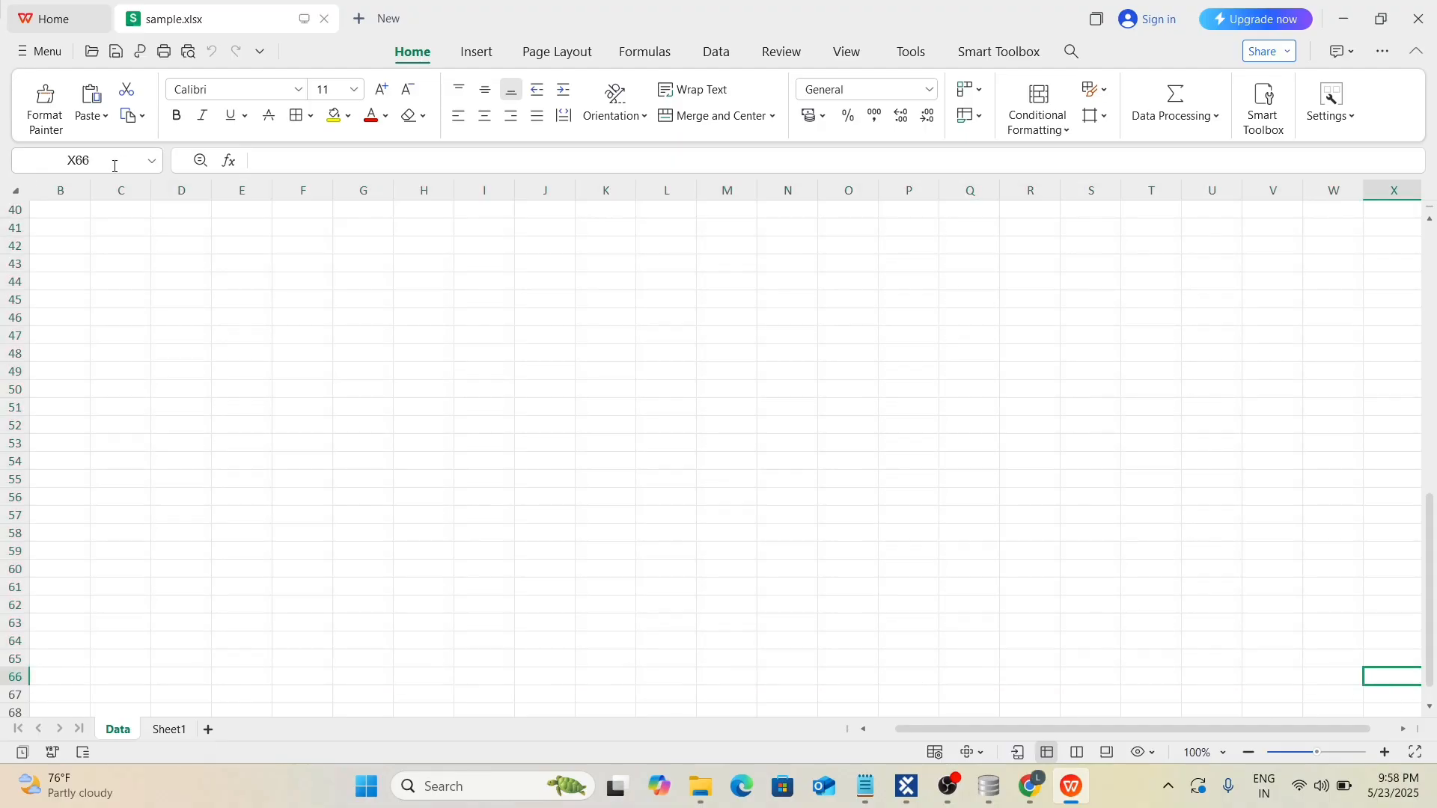
drag(1335, 734, 1347, 734)
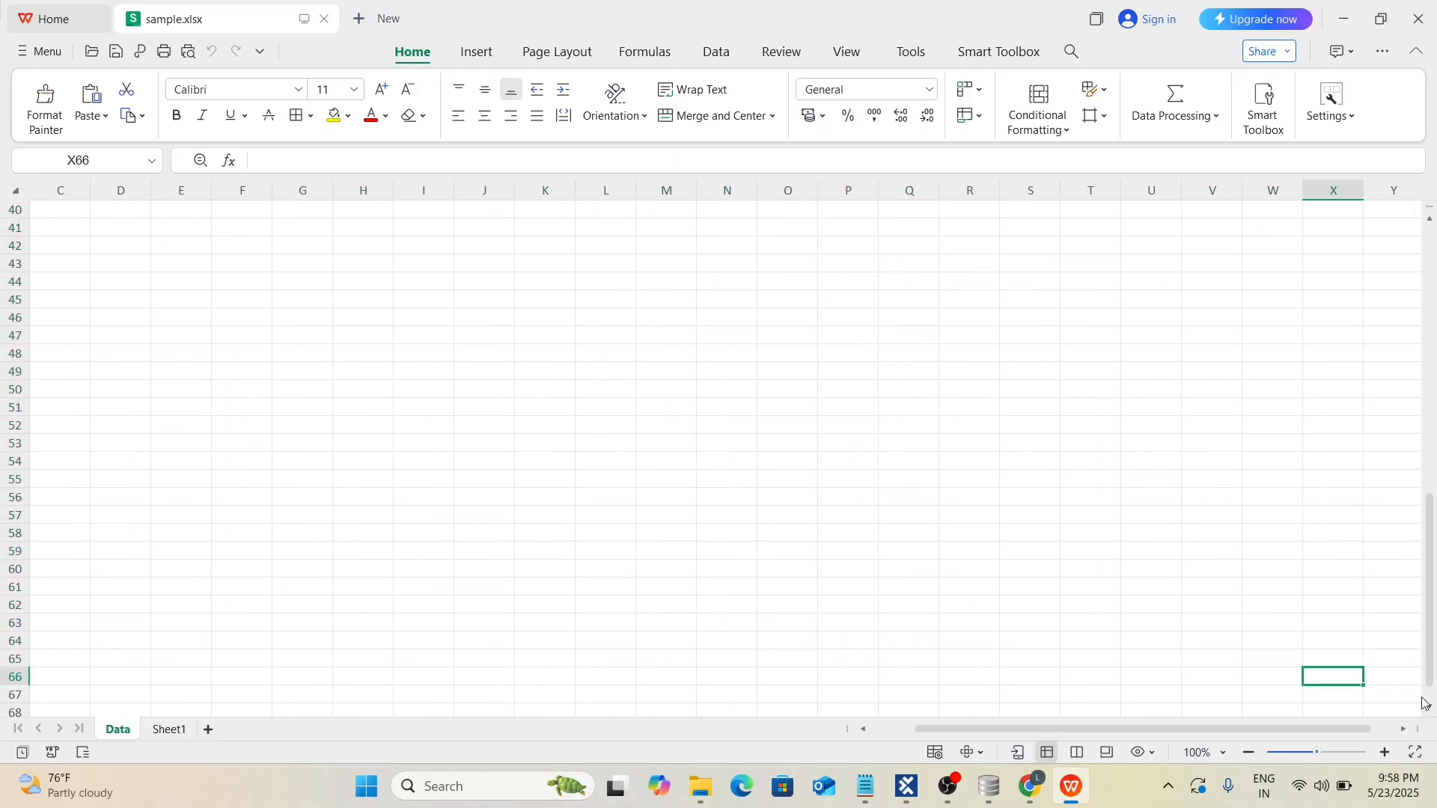
scroll(1417, 713, down, 4)
scroll(146, 336, up, 5)
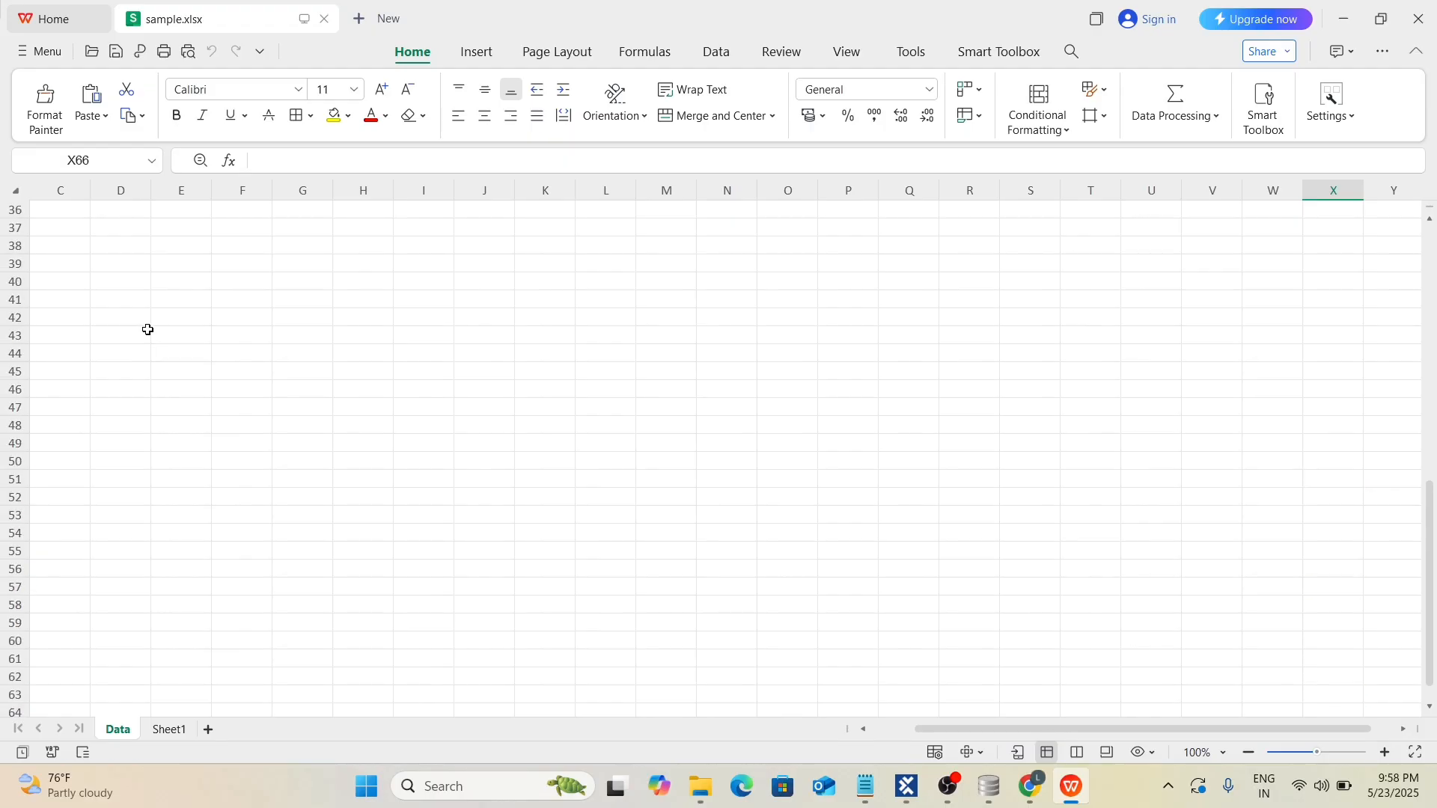
Close the sample.xlsx workbook and switch back to Tosca Commander.
key(alt+Tab)
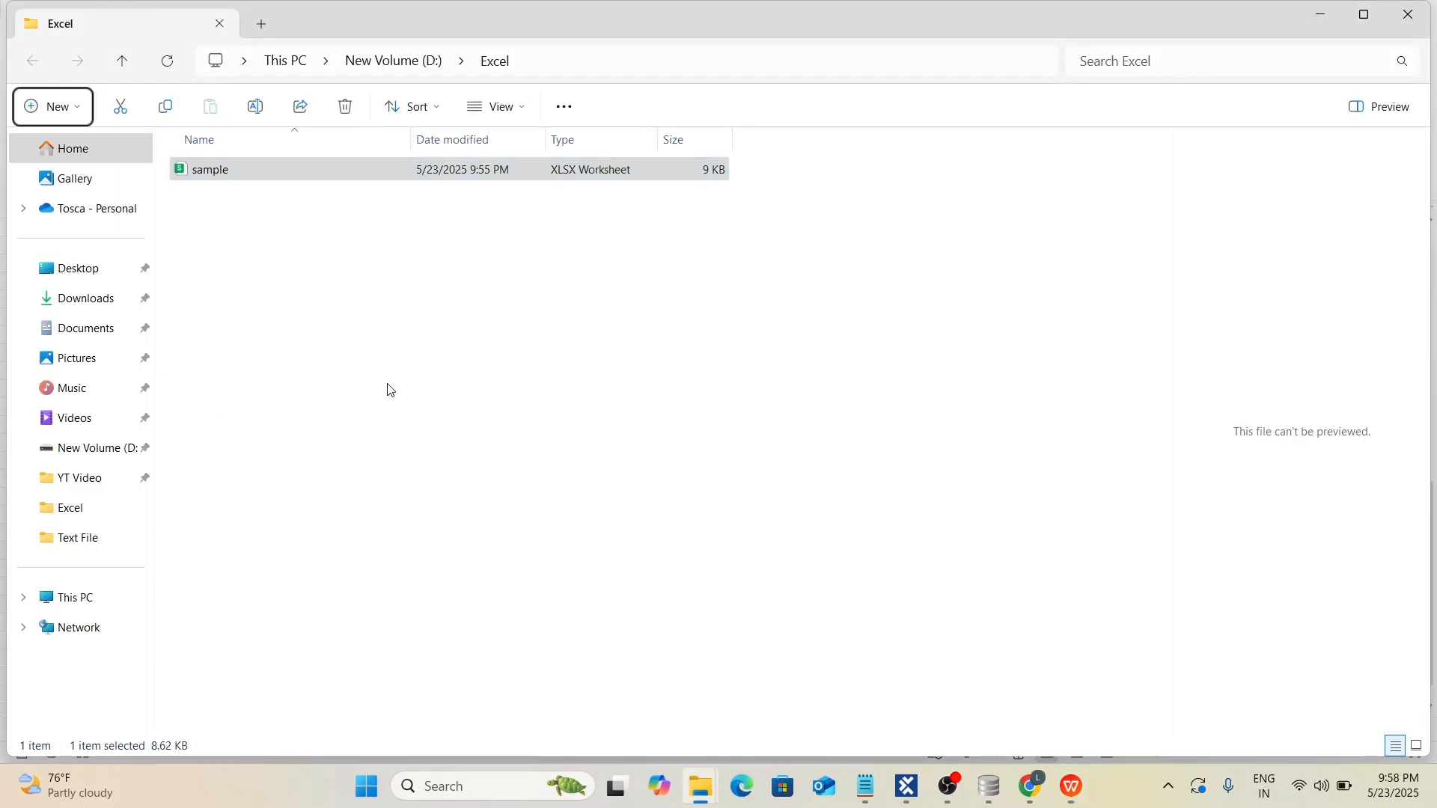
click(1100, 790)
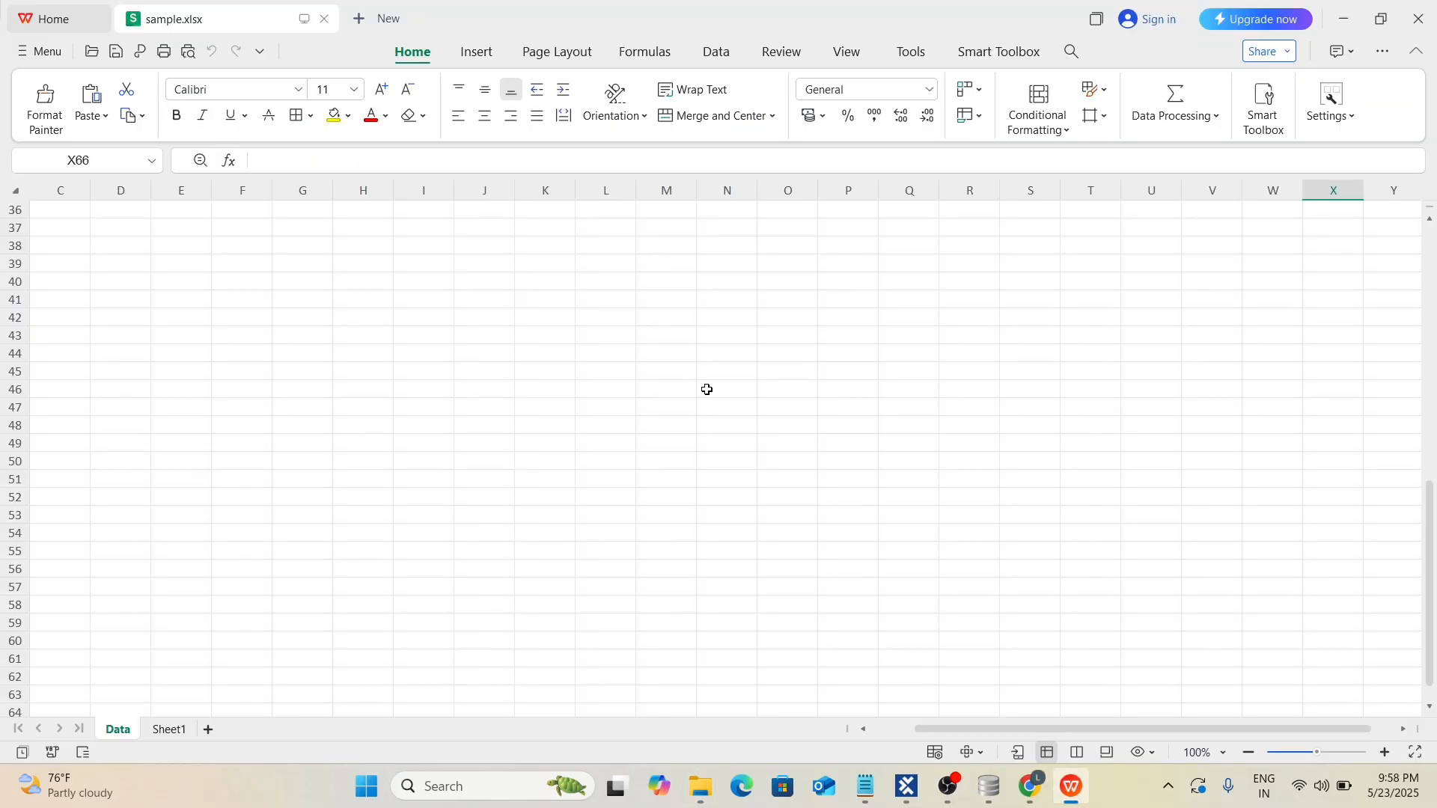
click(1419, 19)
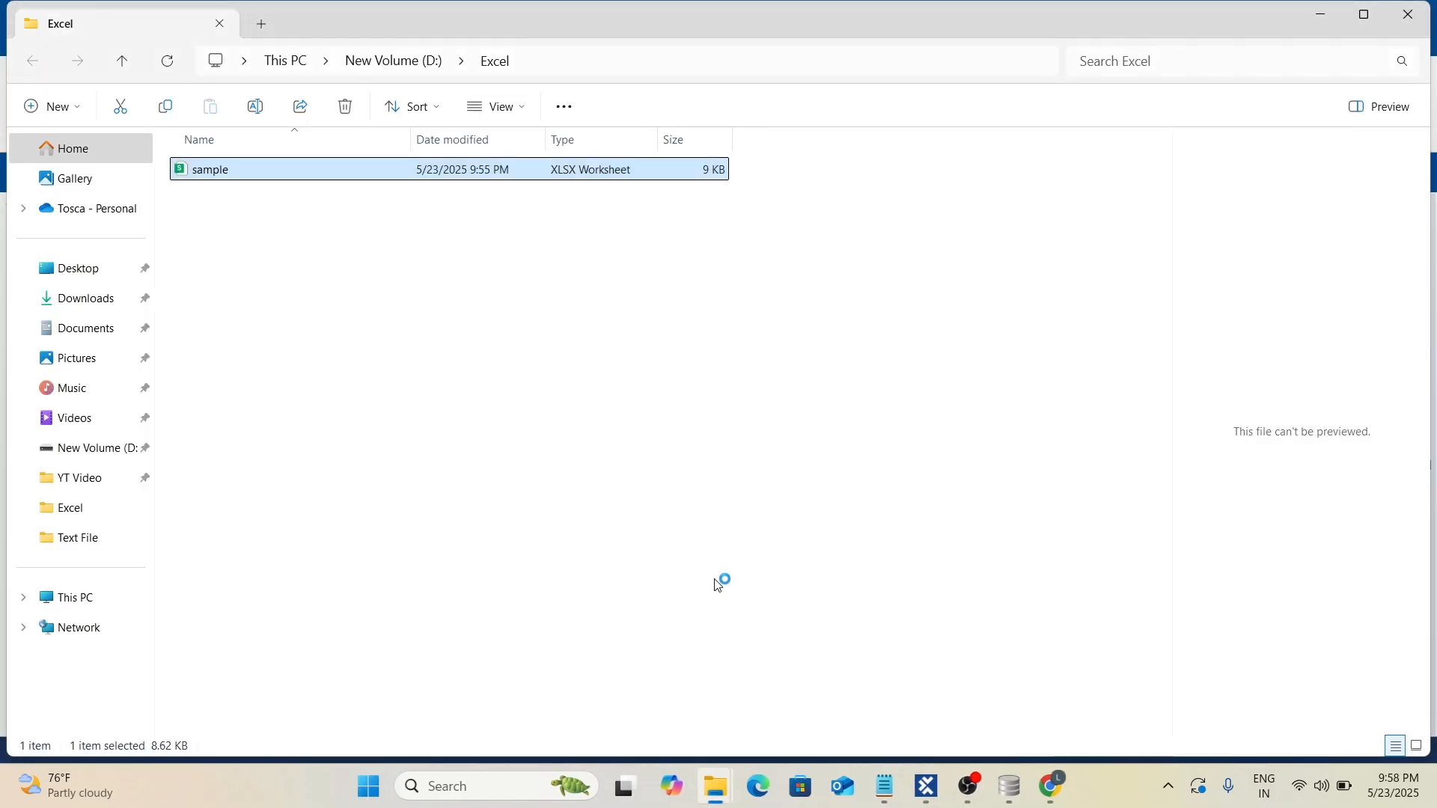
key(alt+Tab)
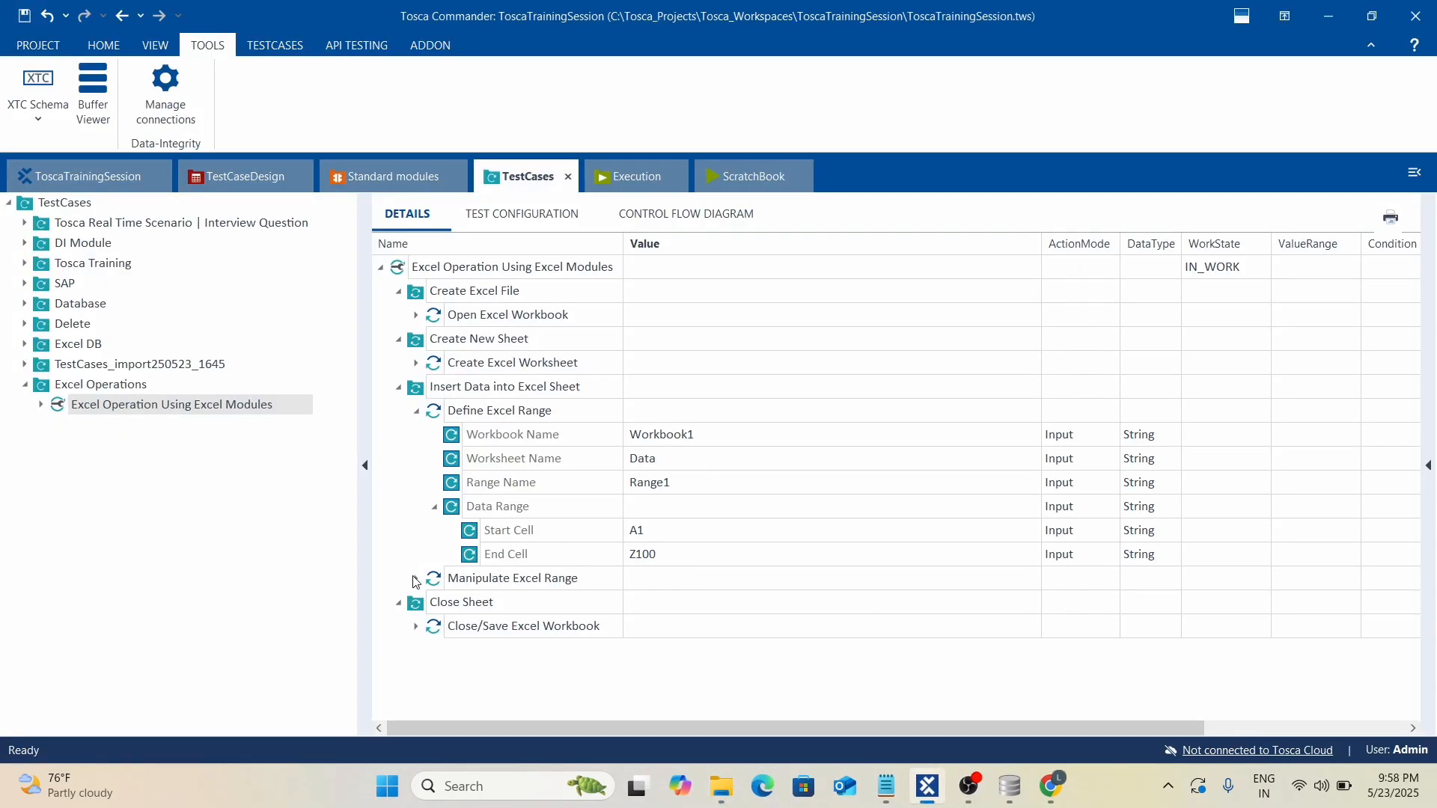
Set the Range Name of Manipulate Excel Range to Range1.
click(416, 579)
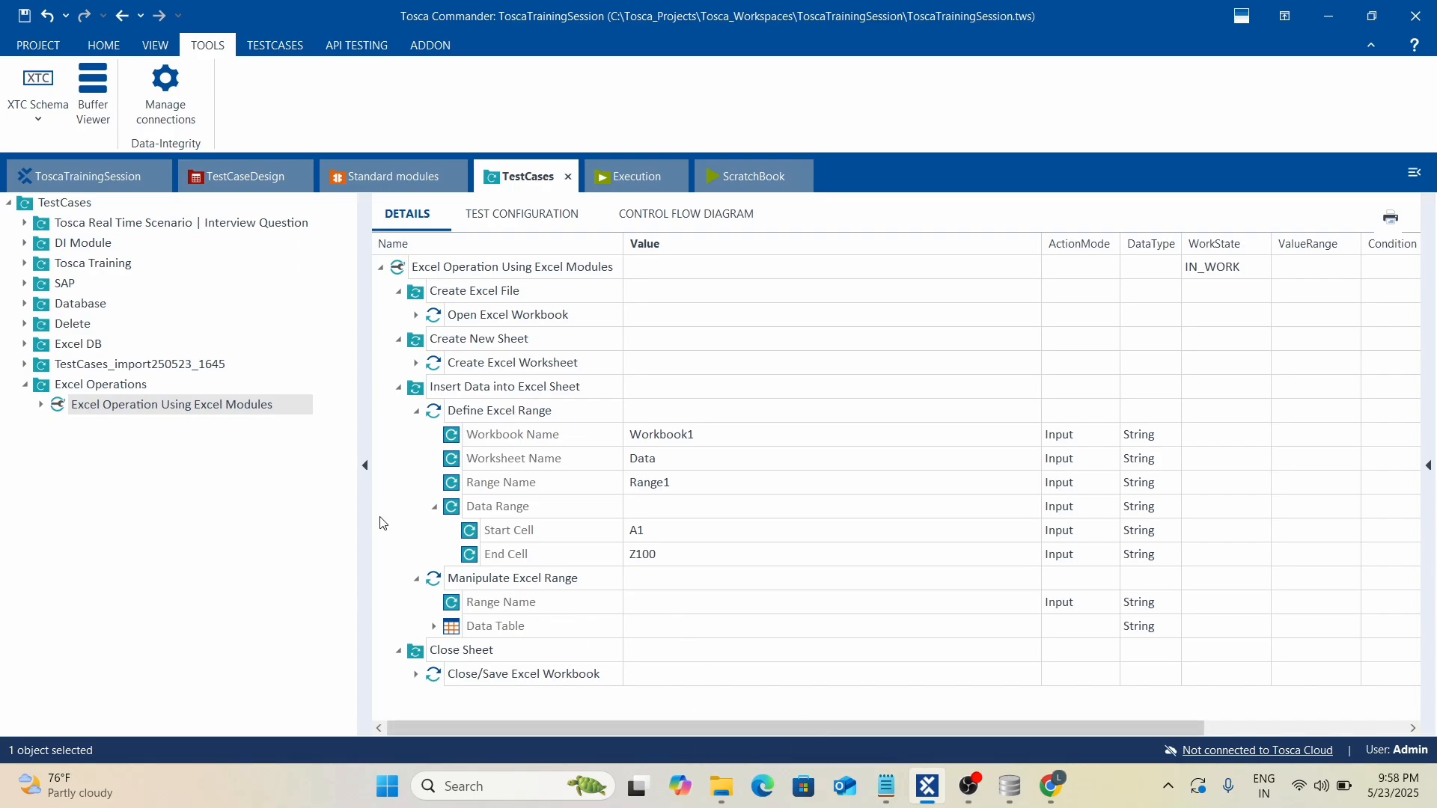
click(435, 506)
click(487, 581)
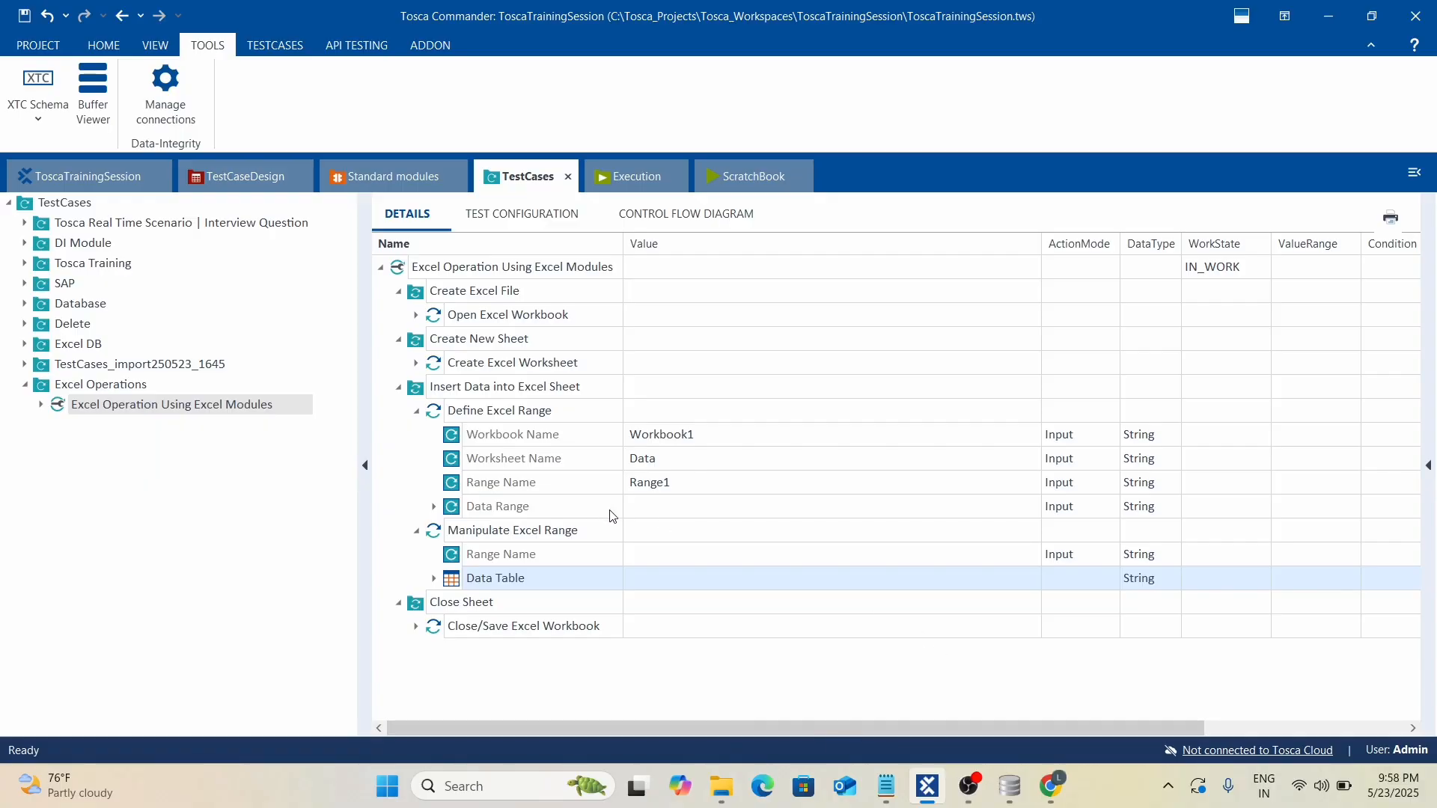
click(742, 554)
text(Ra)
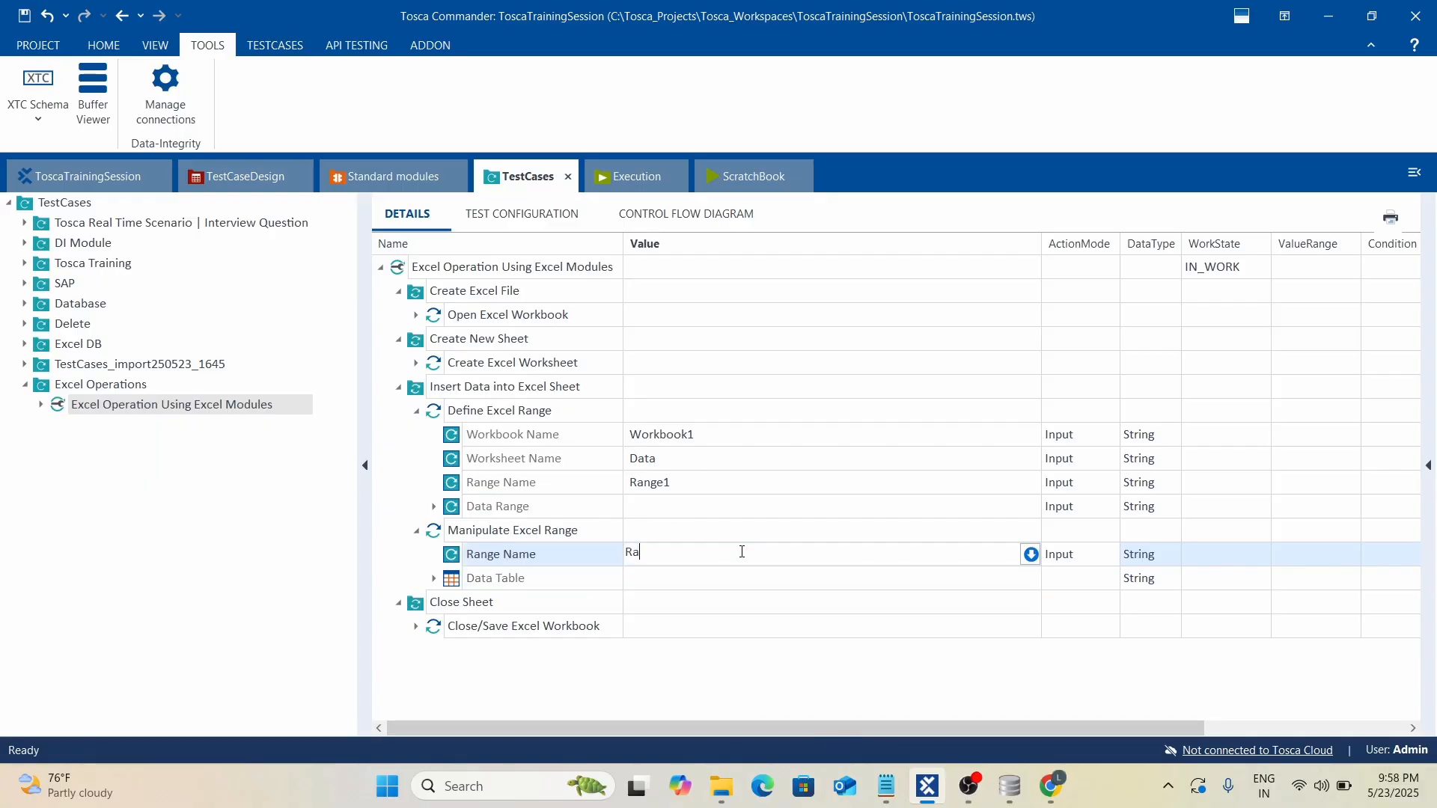
text(nge1)
Specify row #1 in the Data Table of Manipulate Excel Range.
click(434, 578)
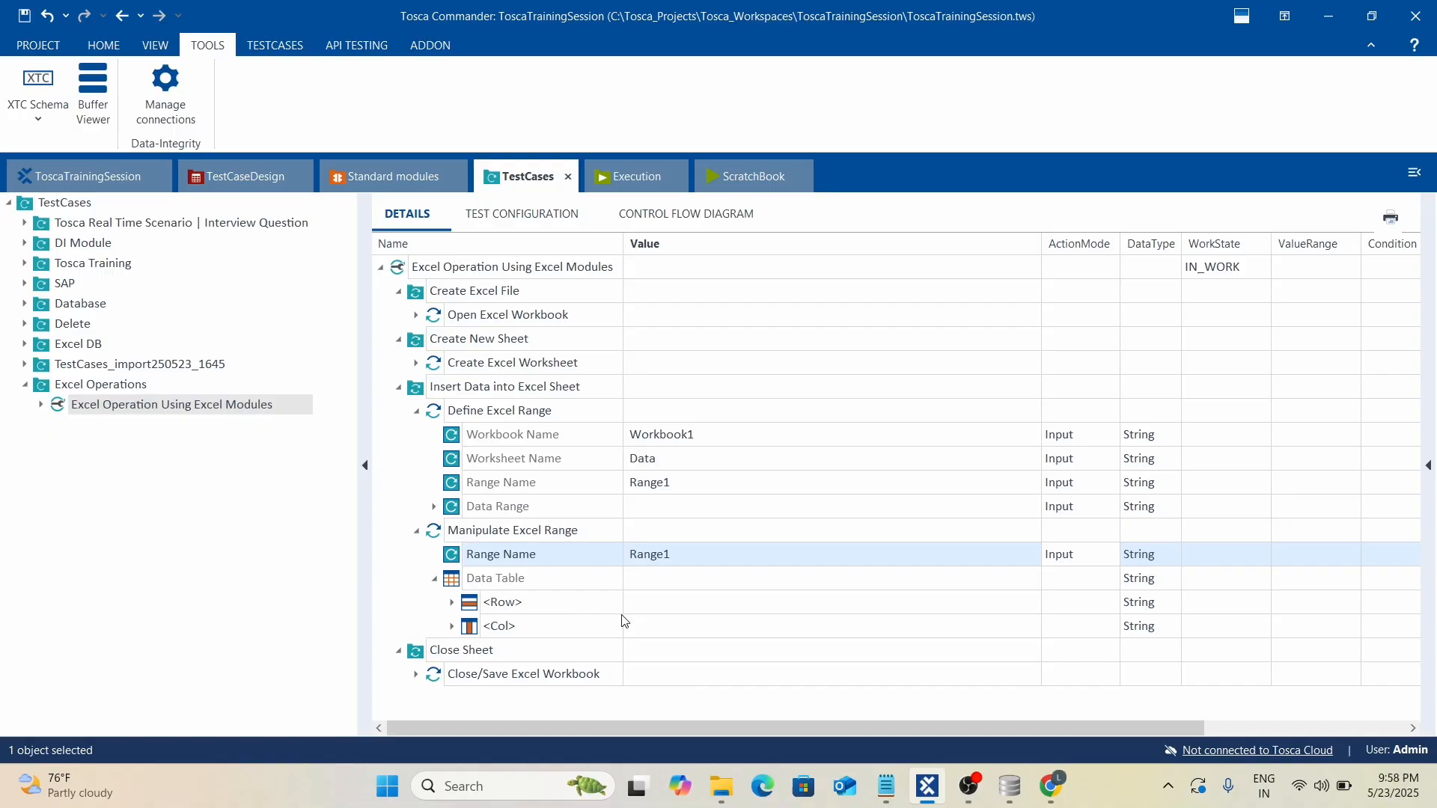
click(452, 603)
click(542, 613)
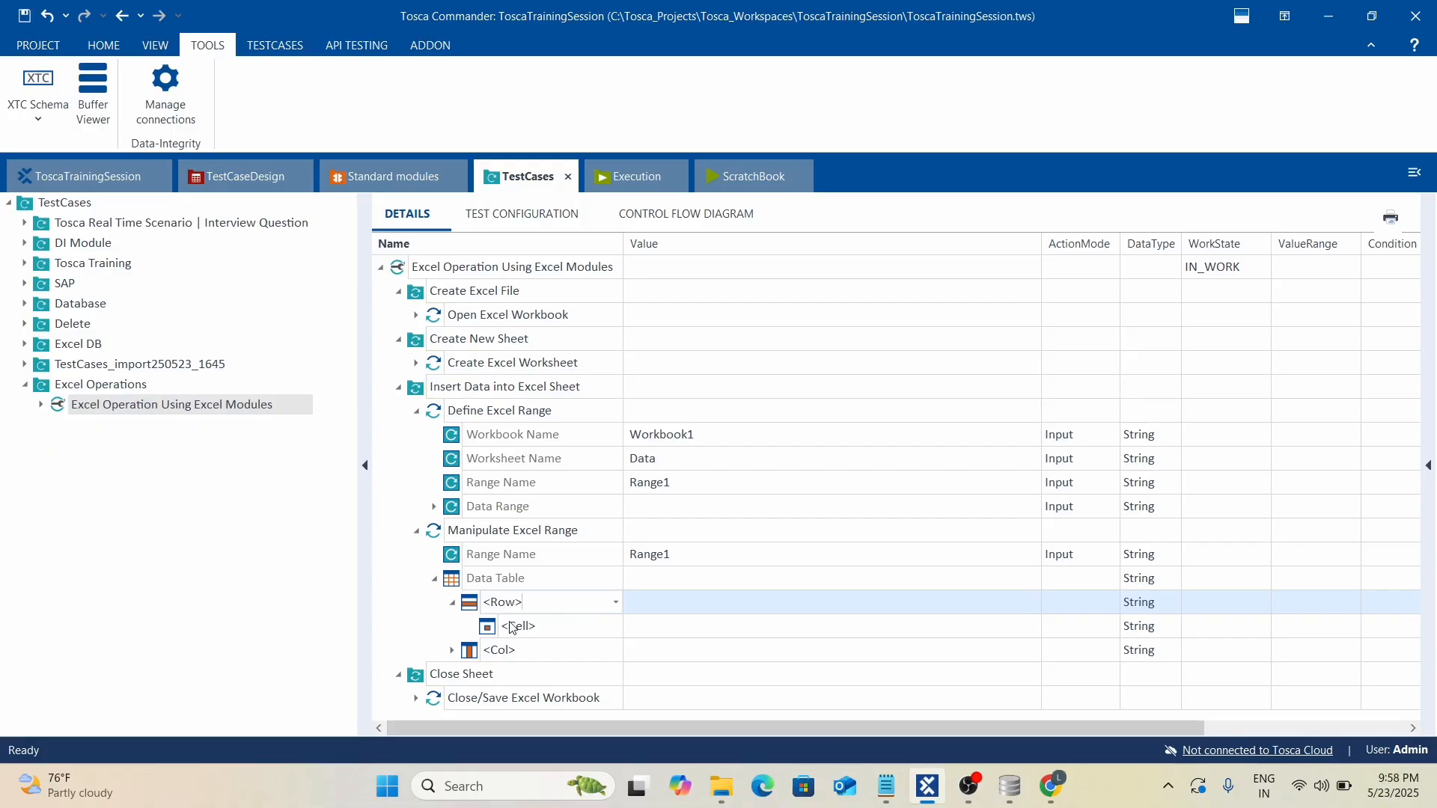
click(681, 626)
click(467, 608)
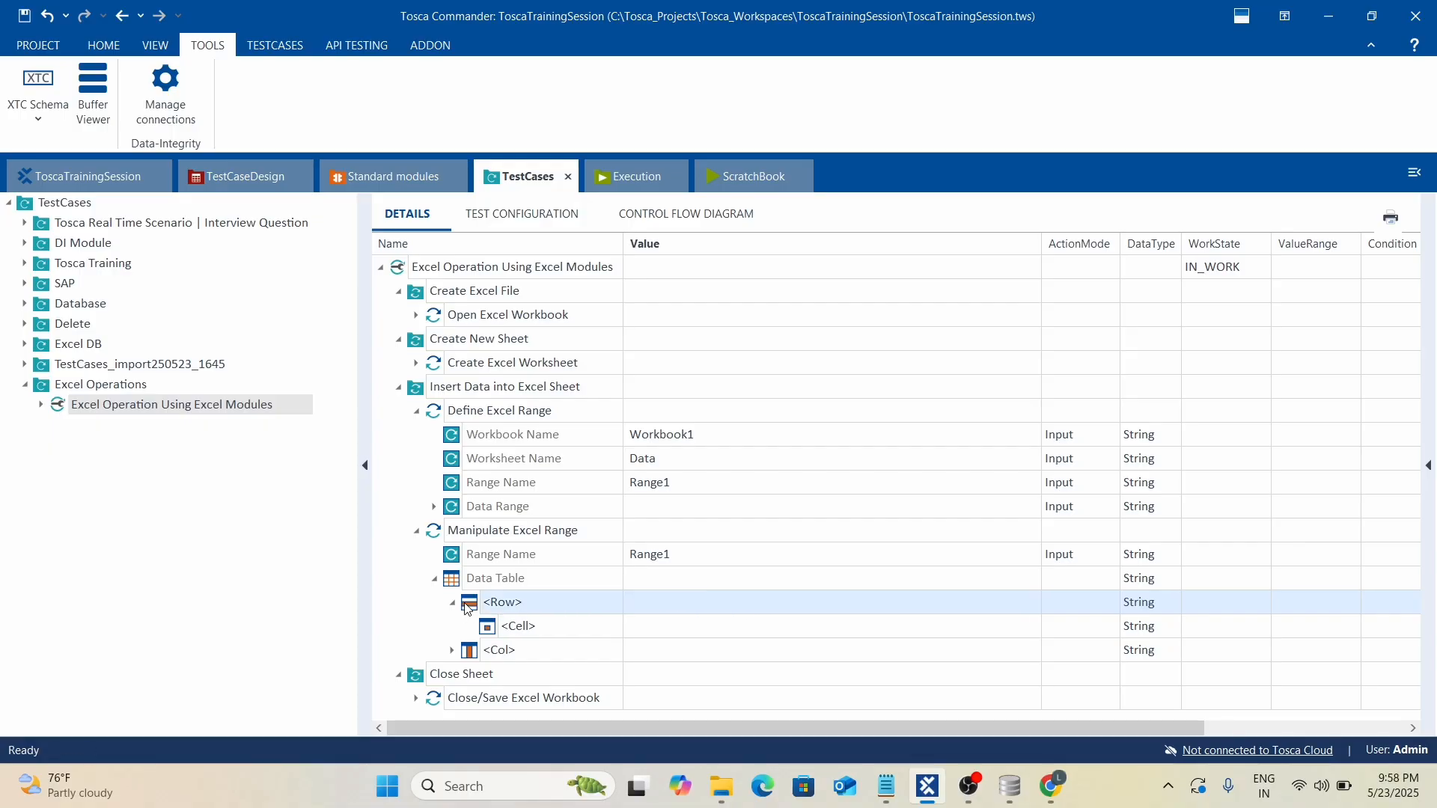
click(470, 655)
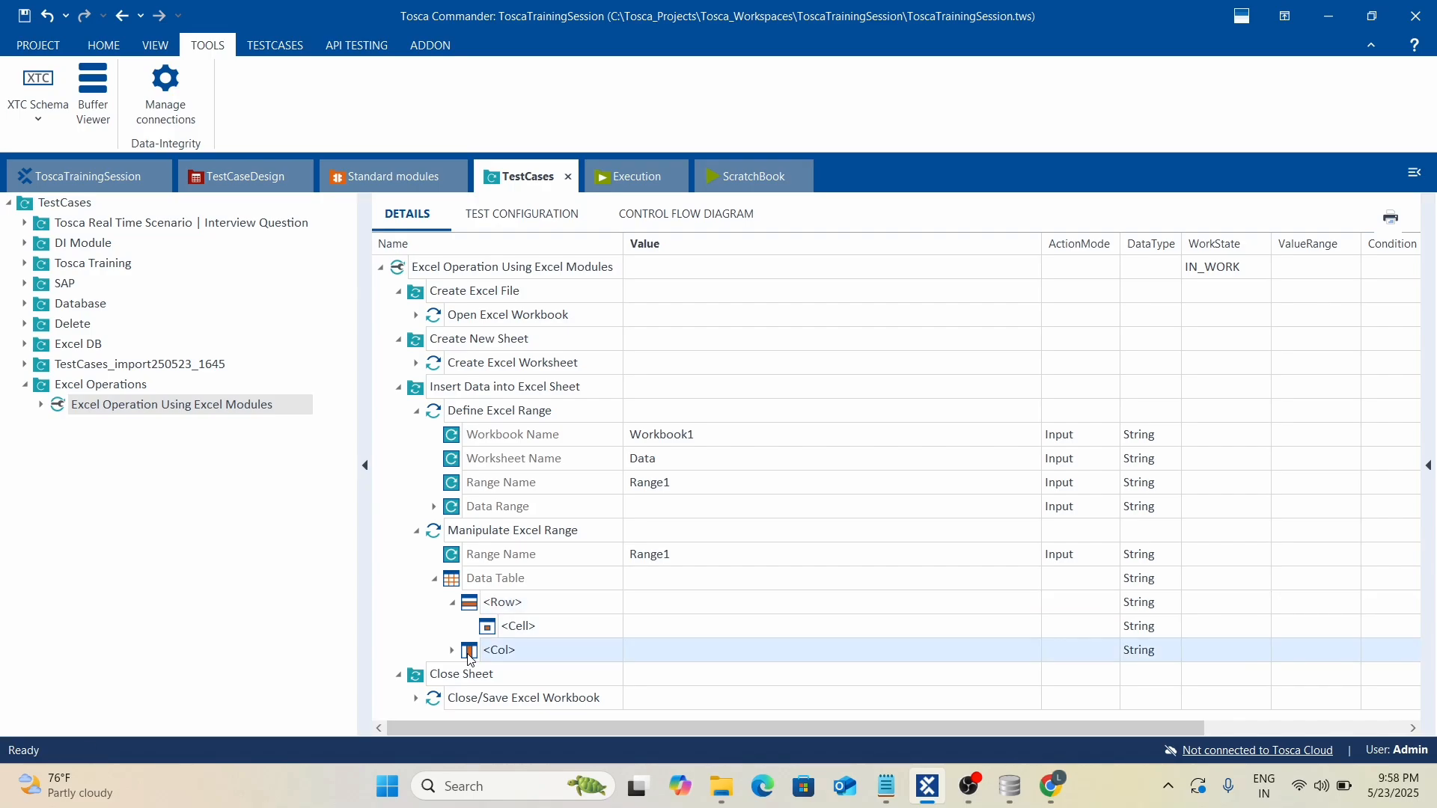
click(552, 601)
click(553, 602)
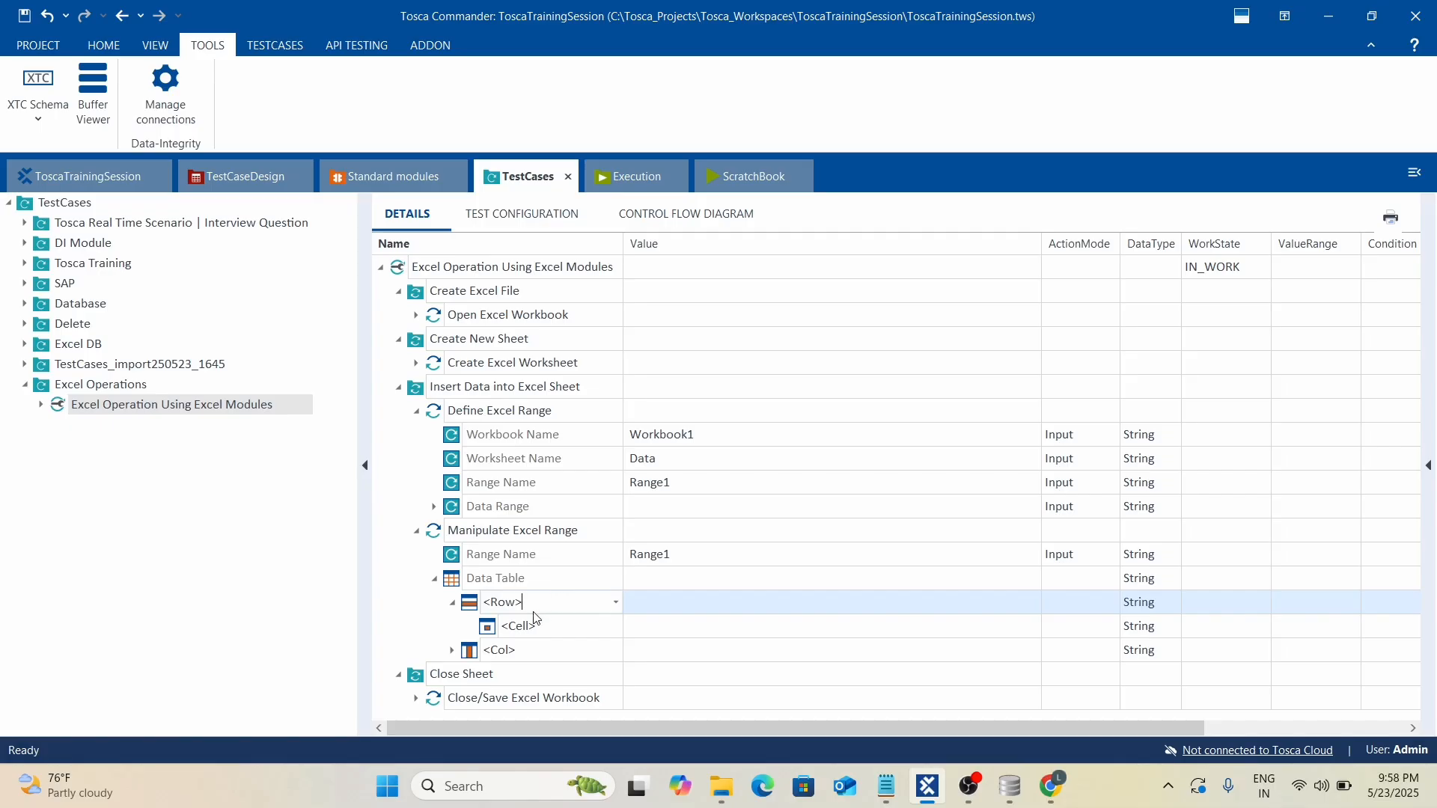
key(Home)
text(3)
key(Return)
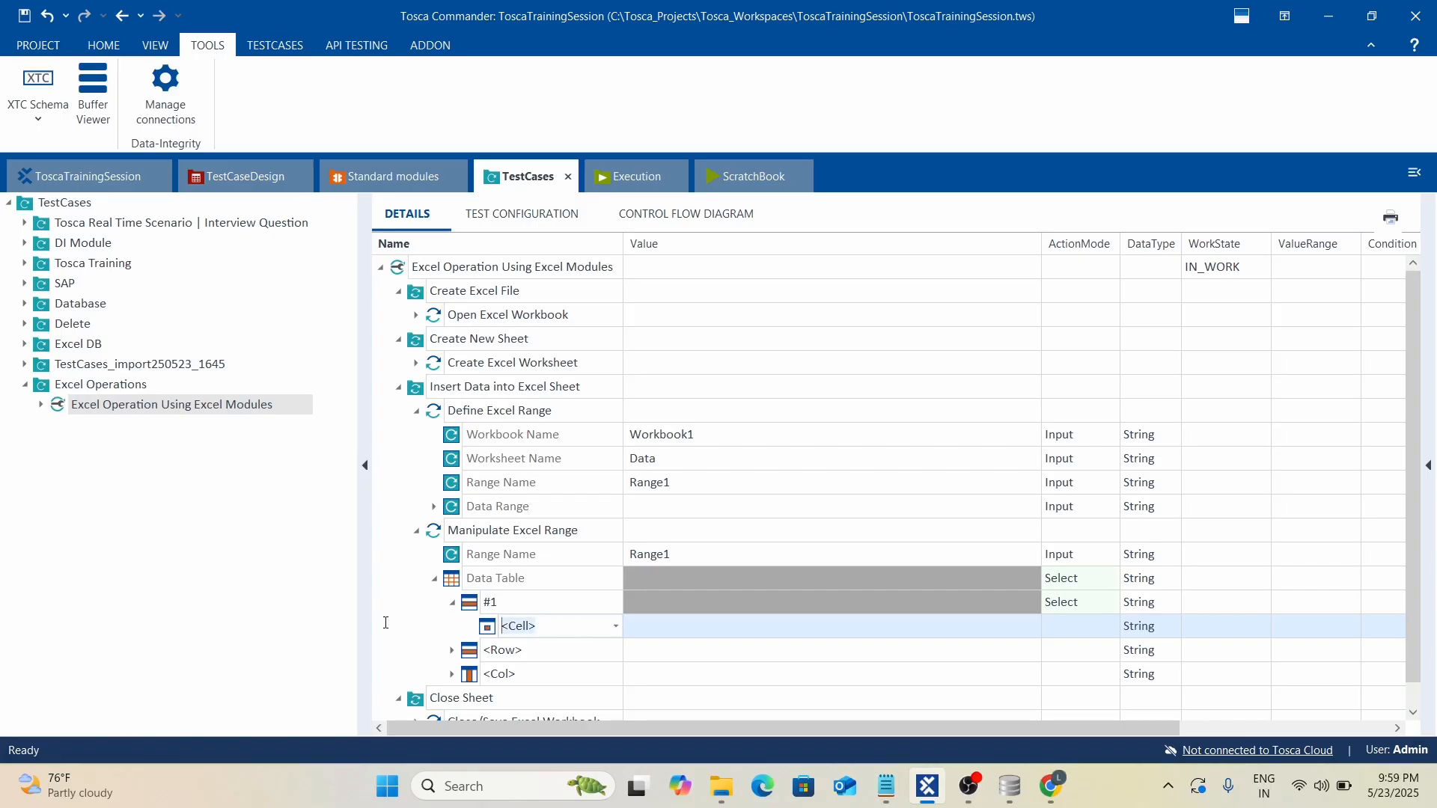
Define cell #1 of row #1 with the value EmpID and the ActionMode Input.
text(#1)
click(734, 629)
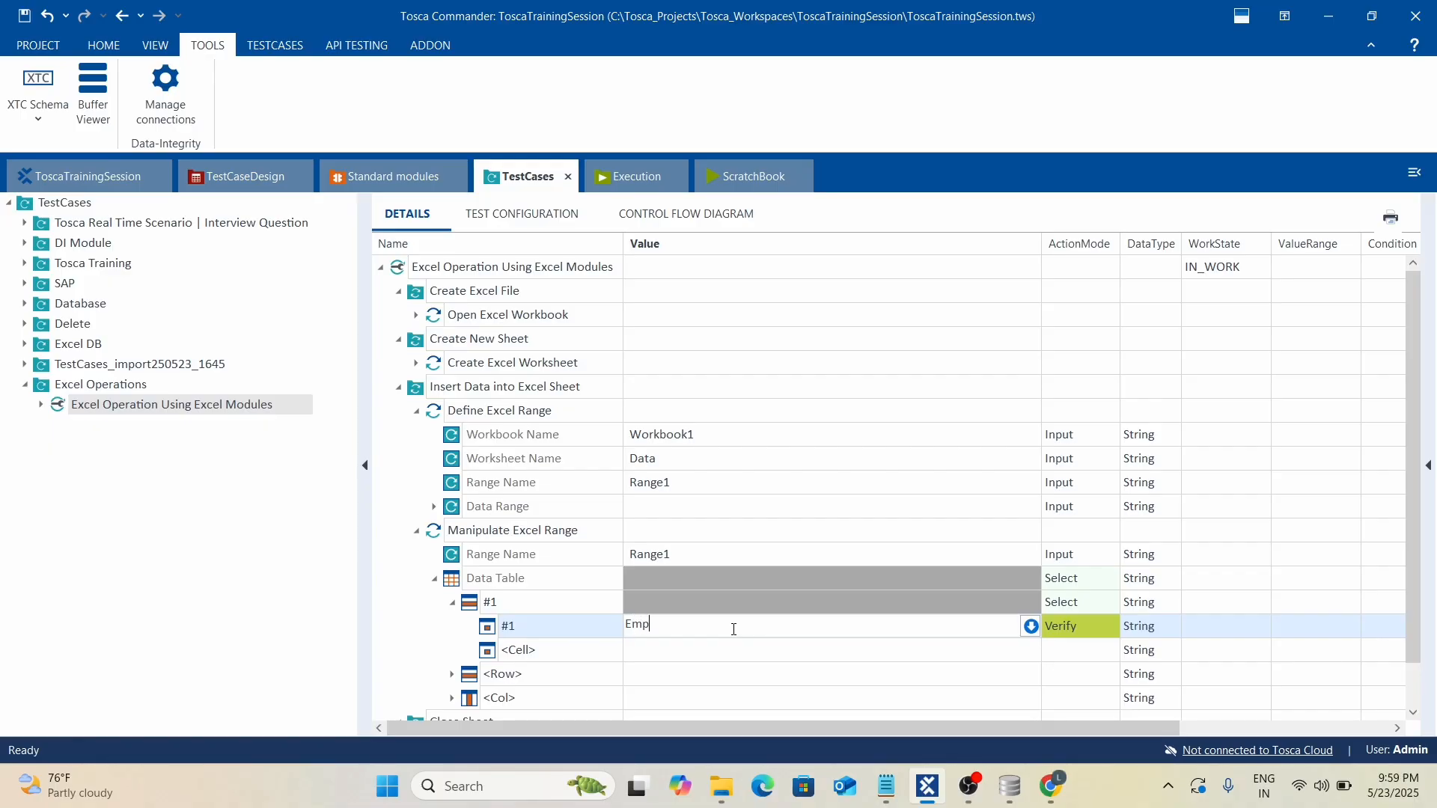
click(1088, 624)
key(i)
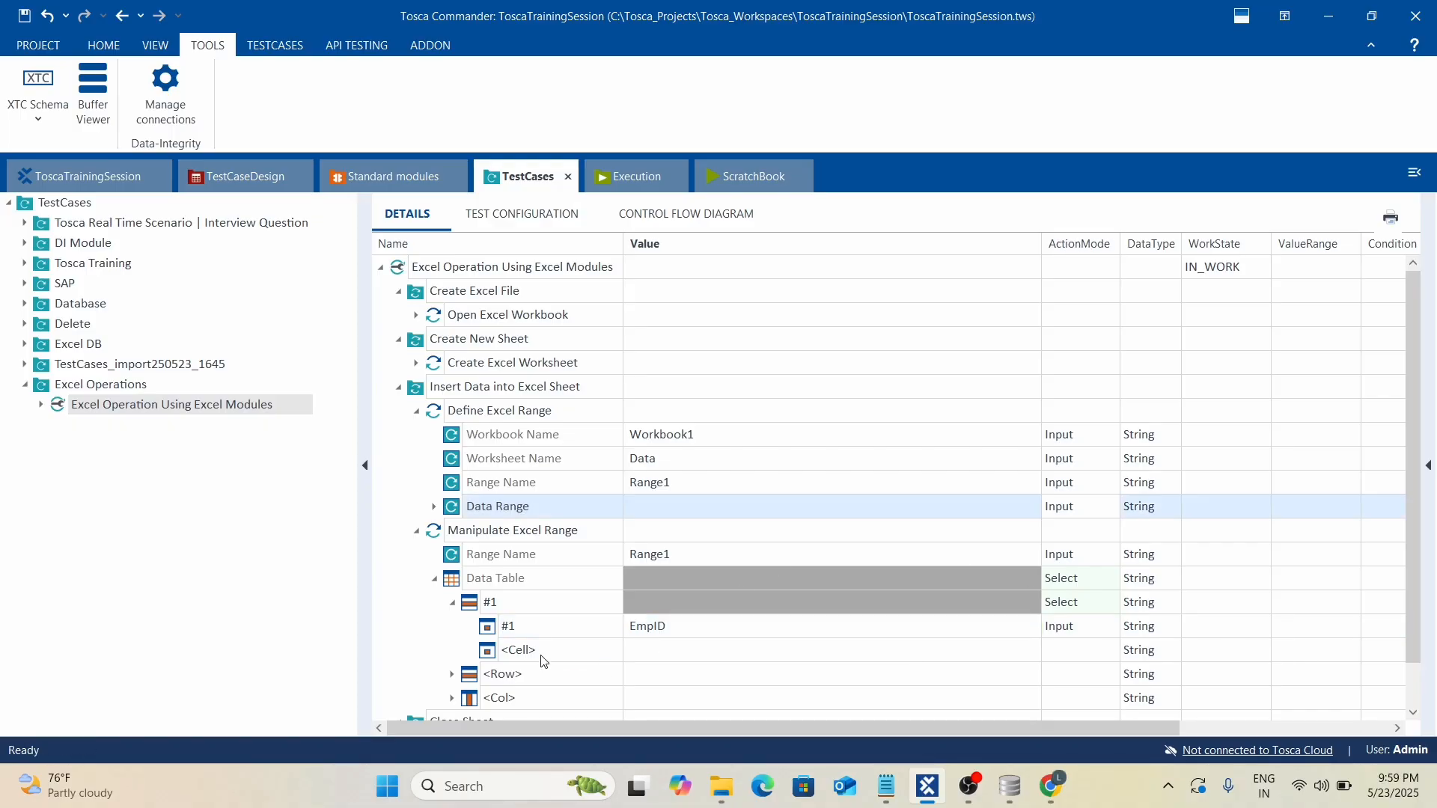
Define cell #2 of row #1 with the value Empname.
click(567, 648)
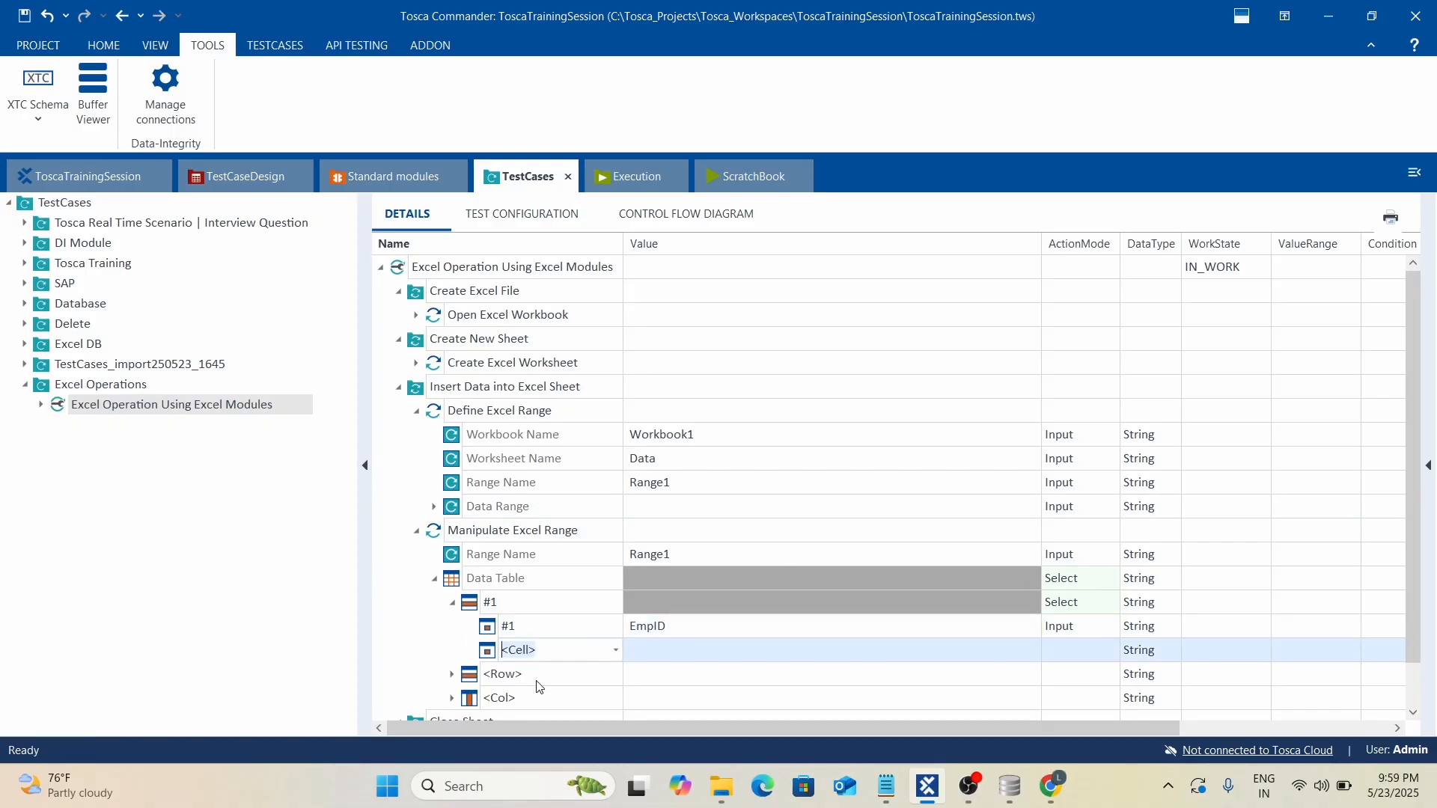
text(#2)
click(744, 647)
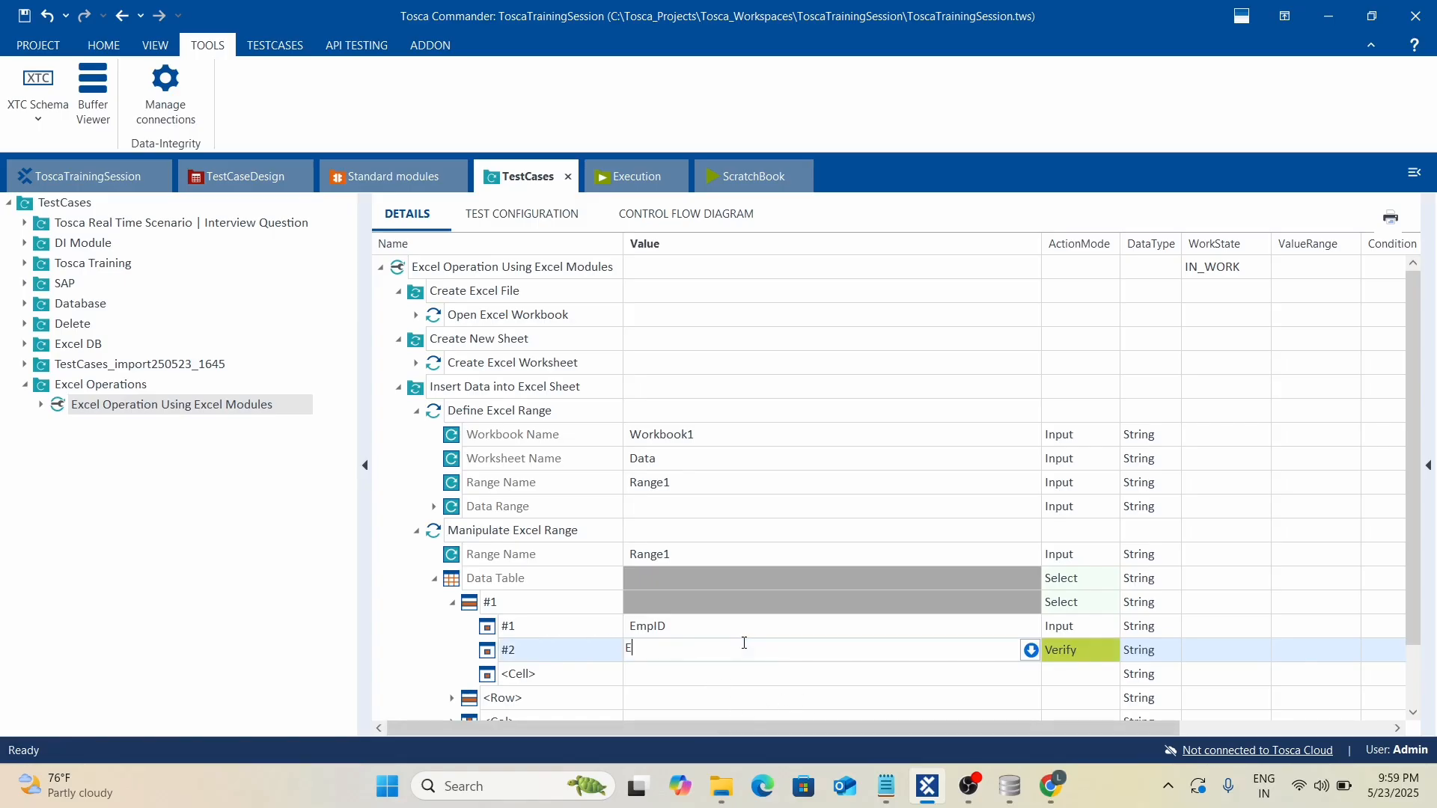
text(Empname)
Define cell #3 of row #1 with the value Company.
click(553, 677)
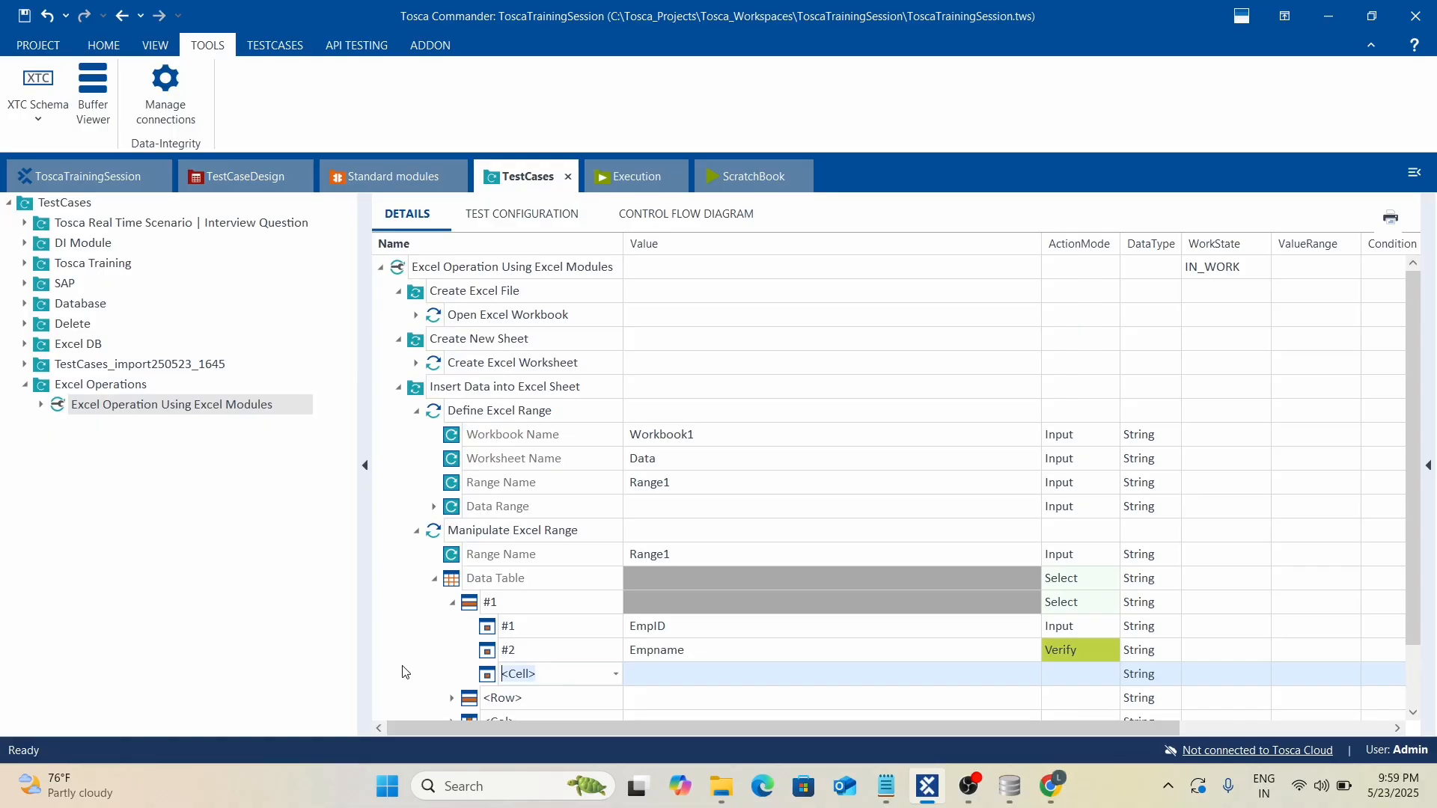
text(#3)
click(810, 682)
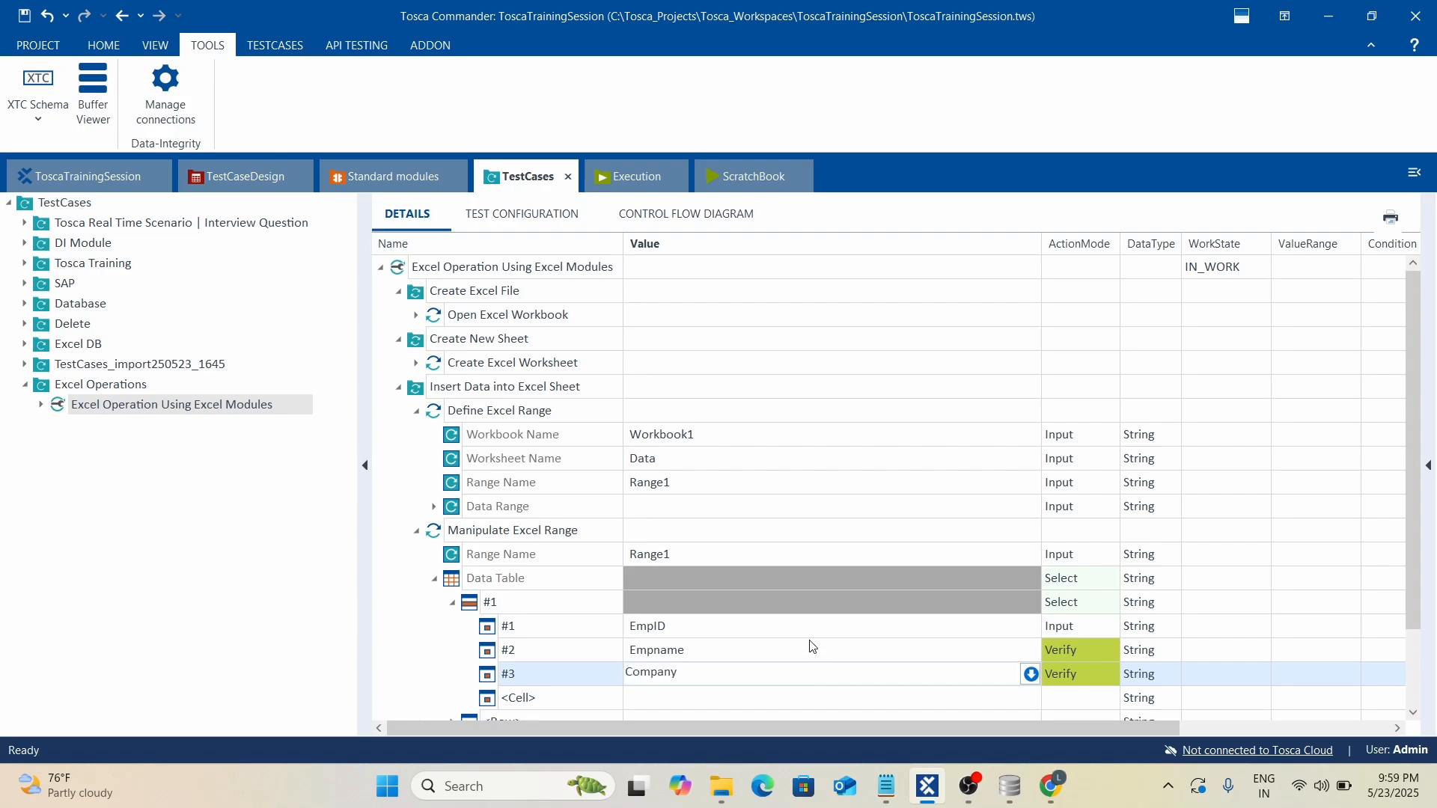
click(813, 647)
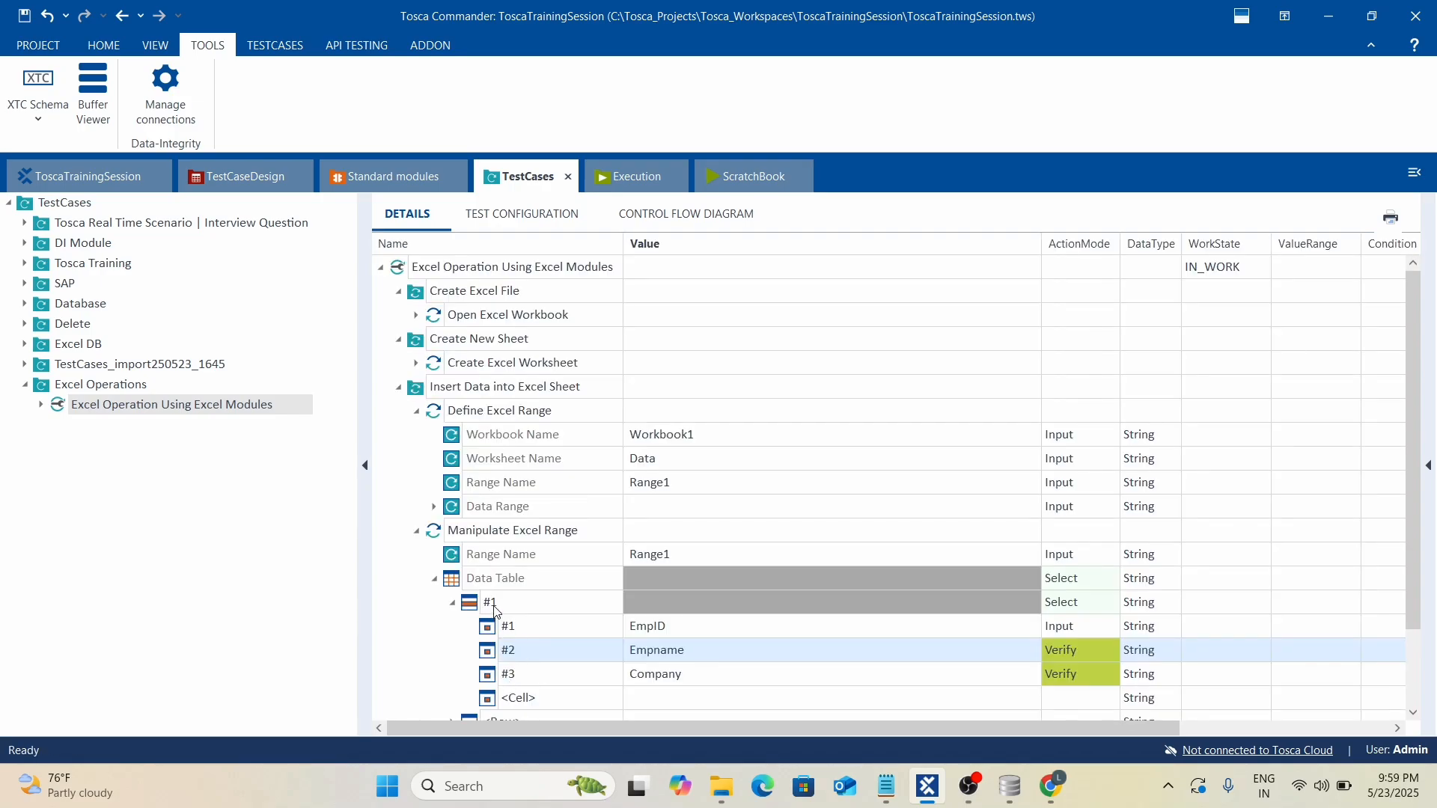
Define cell #4 of row #1 with the value Designation.
right_click(493, 608)
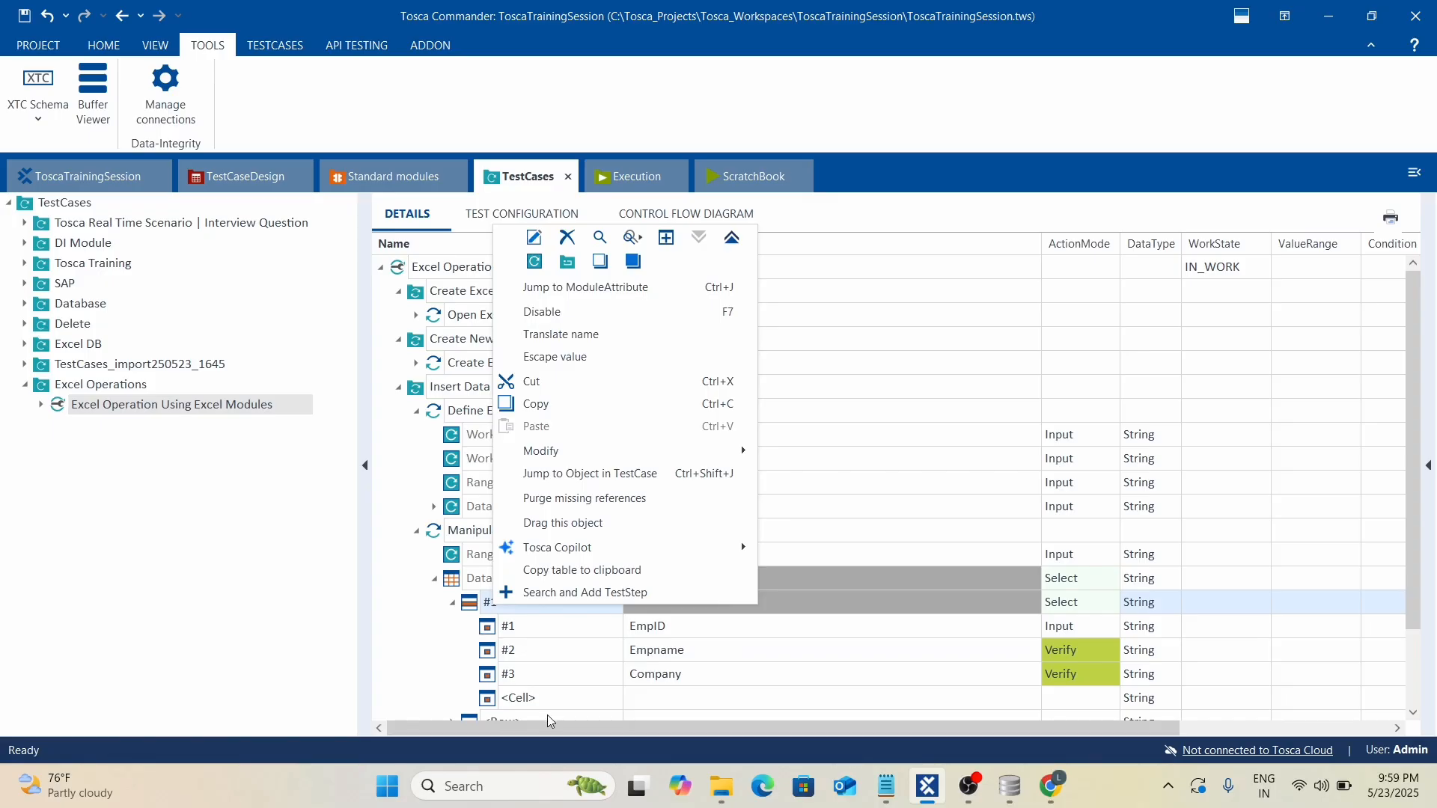
click(581, 696)
click(581, 696)
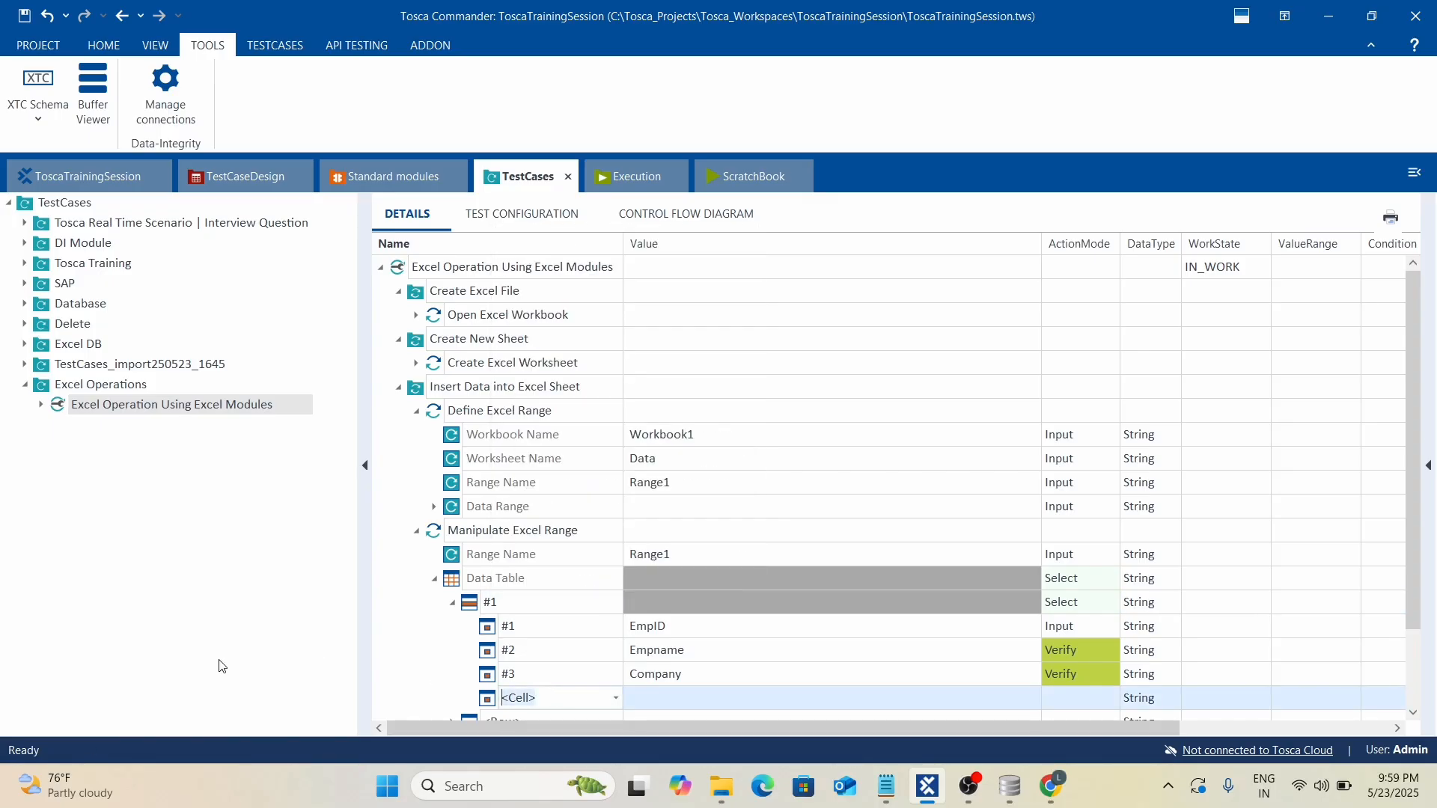
text(#4)
click(731, 698)
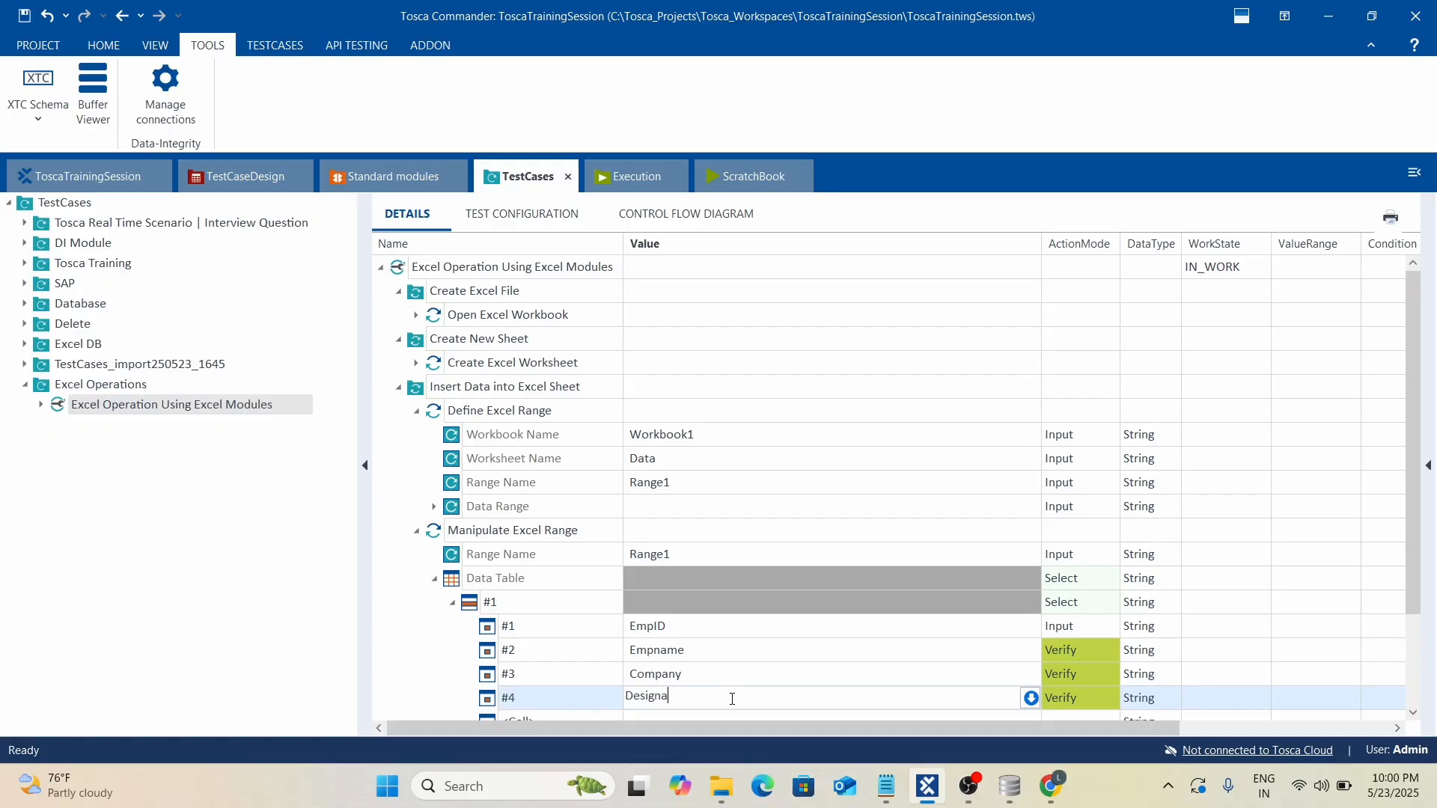
Set the ActionMode of cells #2, #3 and #4 in row #1 to Input.
click(1070, 656)
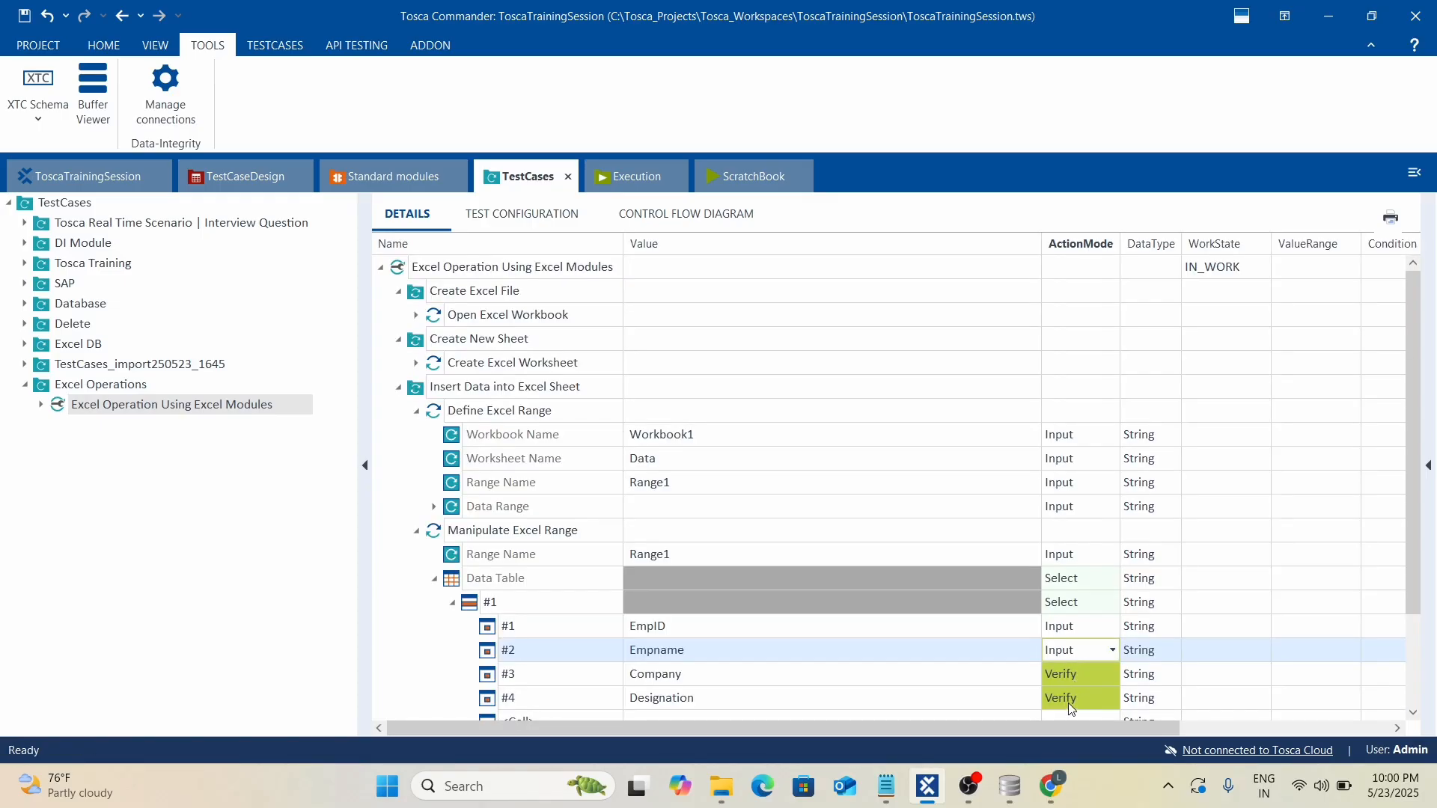
click(1073, 677)
click(974, 633)
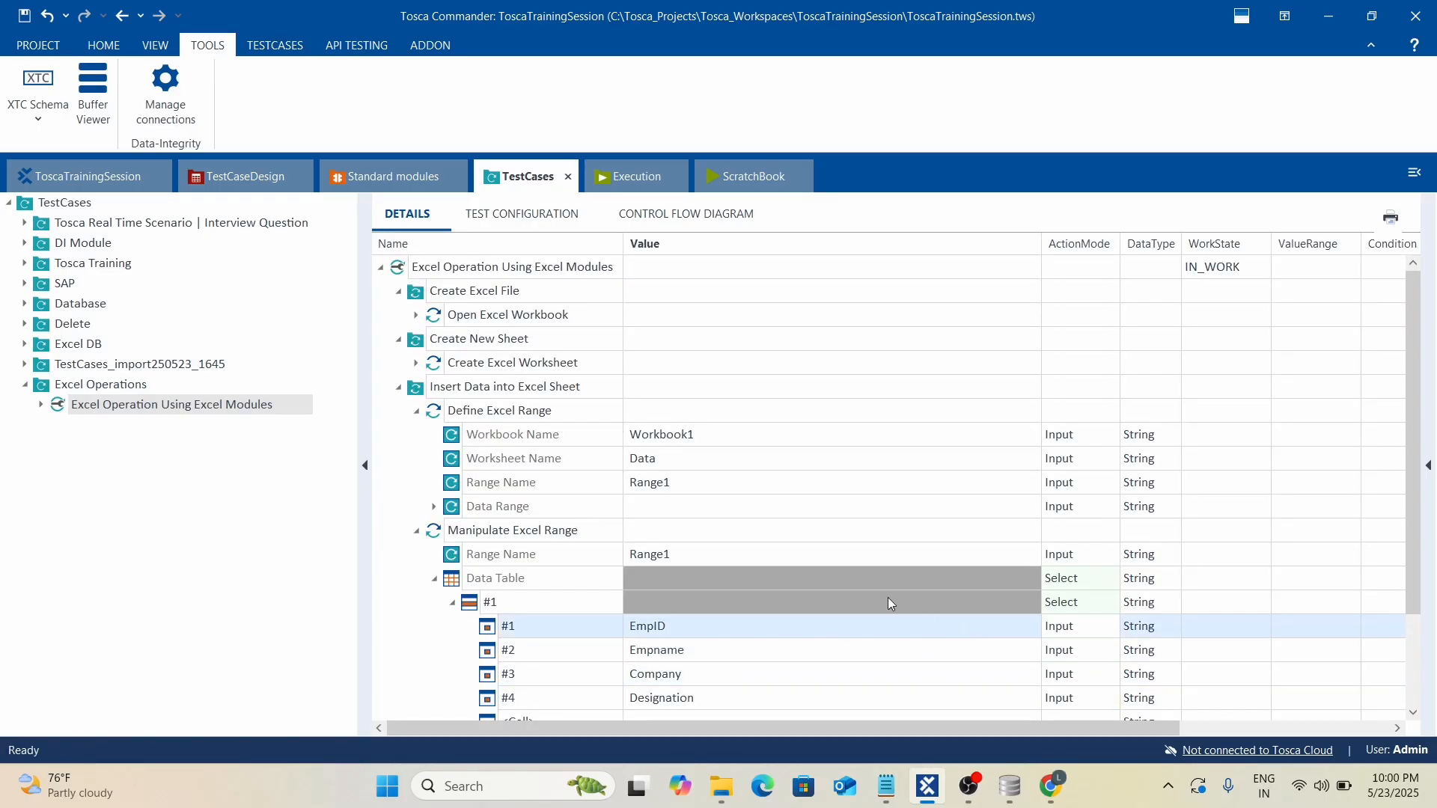
Check the Start Cell and End Cell of the Data Range in Define Excel Range.
scroll(888, 598, down, 2)
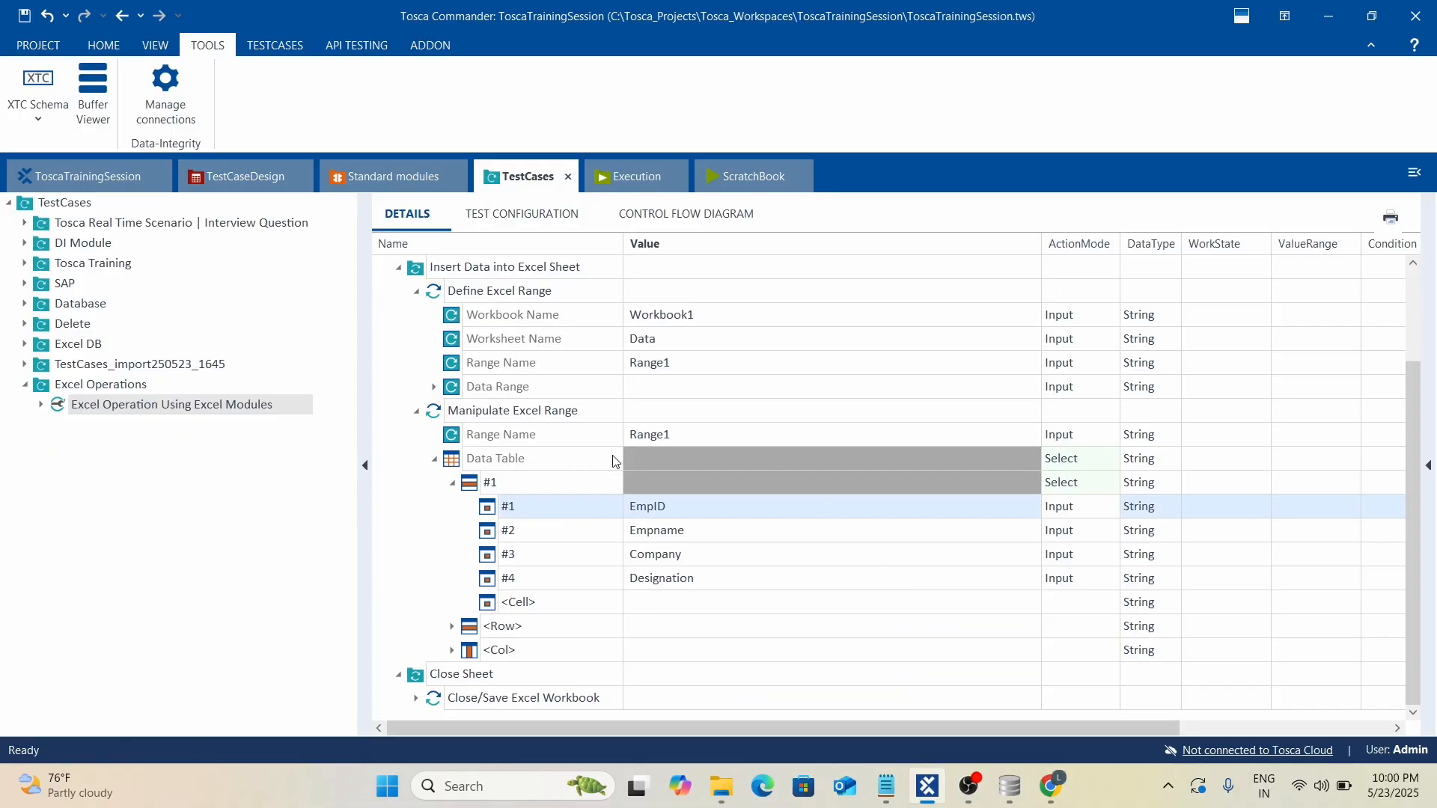
click(434, 387)
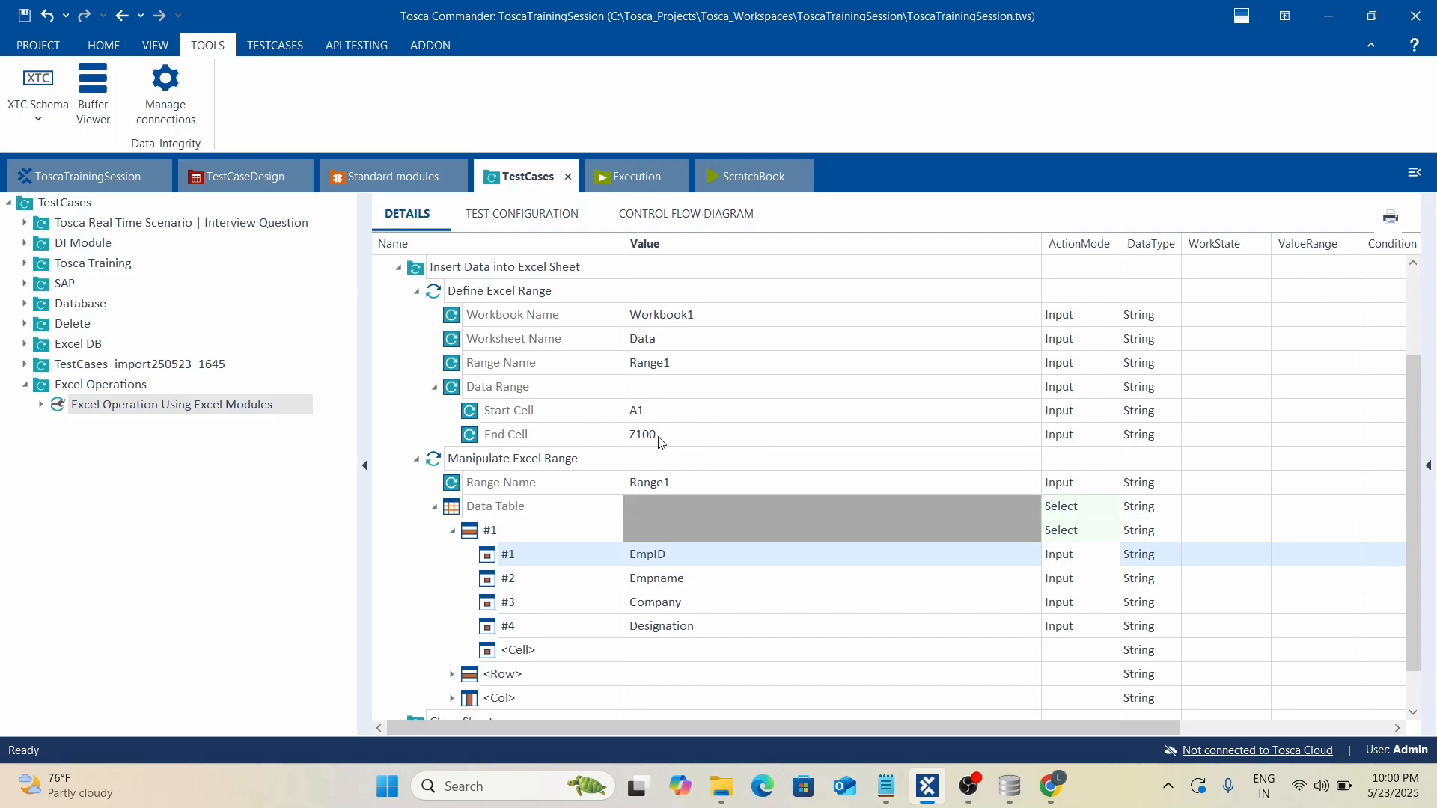
scroll(650, 548, down, 1)
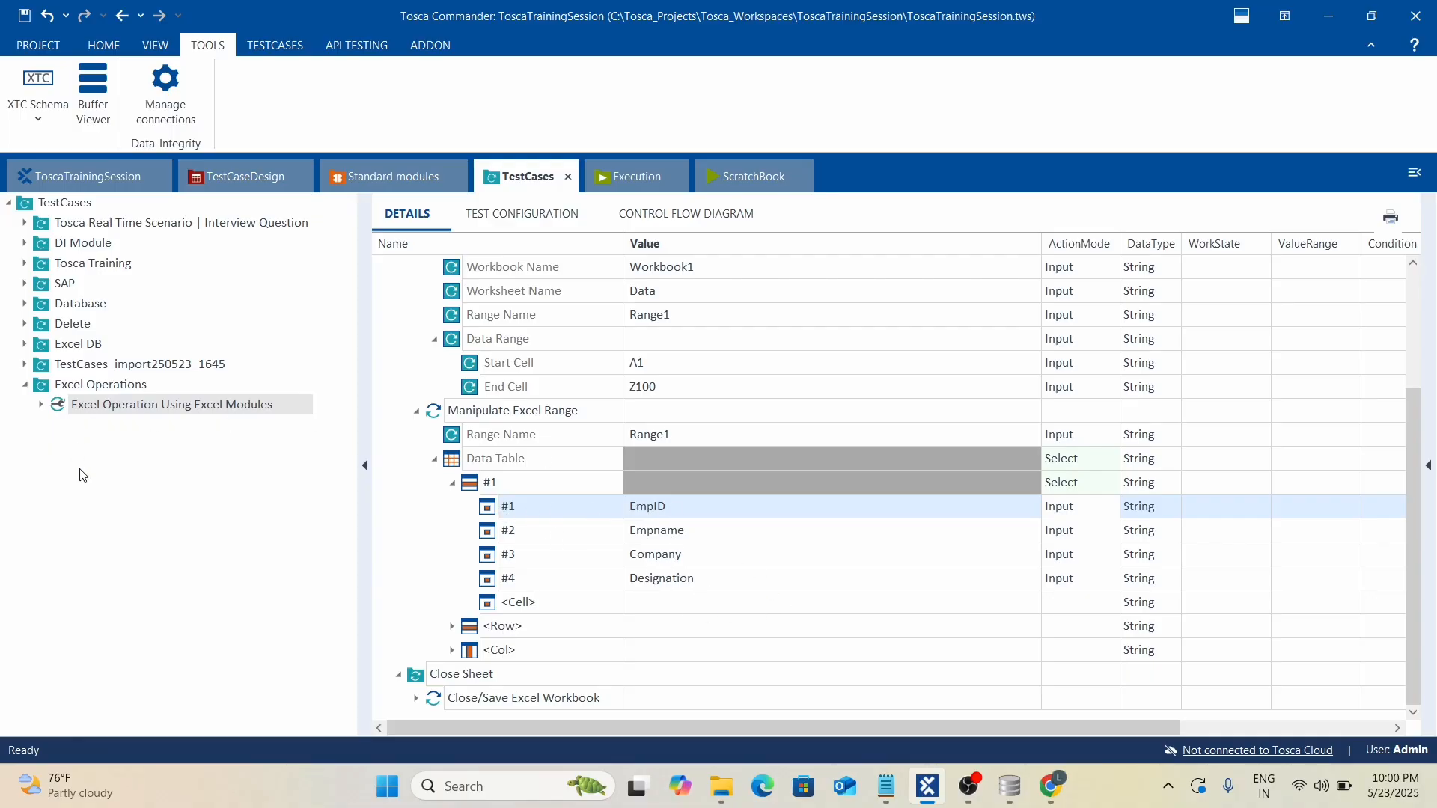
scroll(564, 635, up, 3)
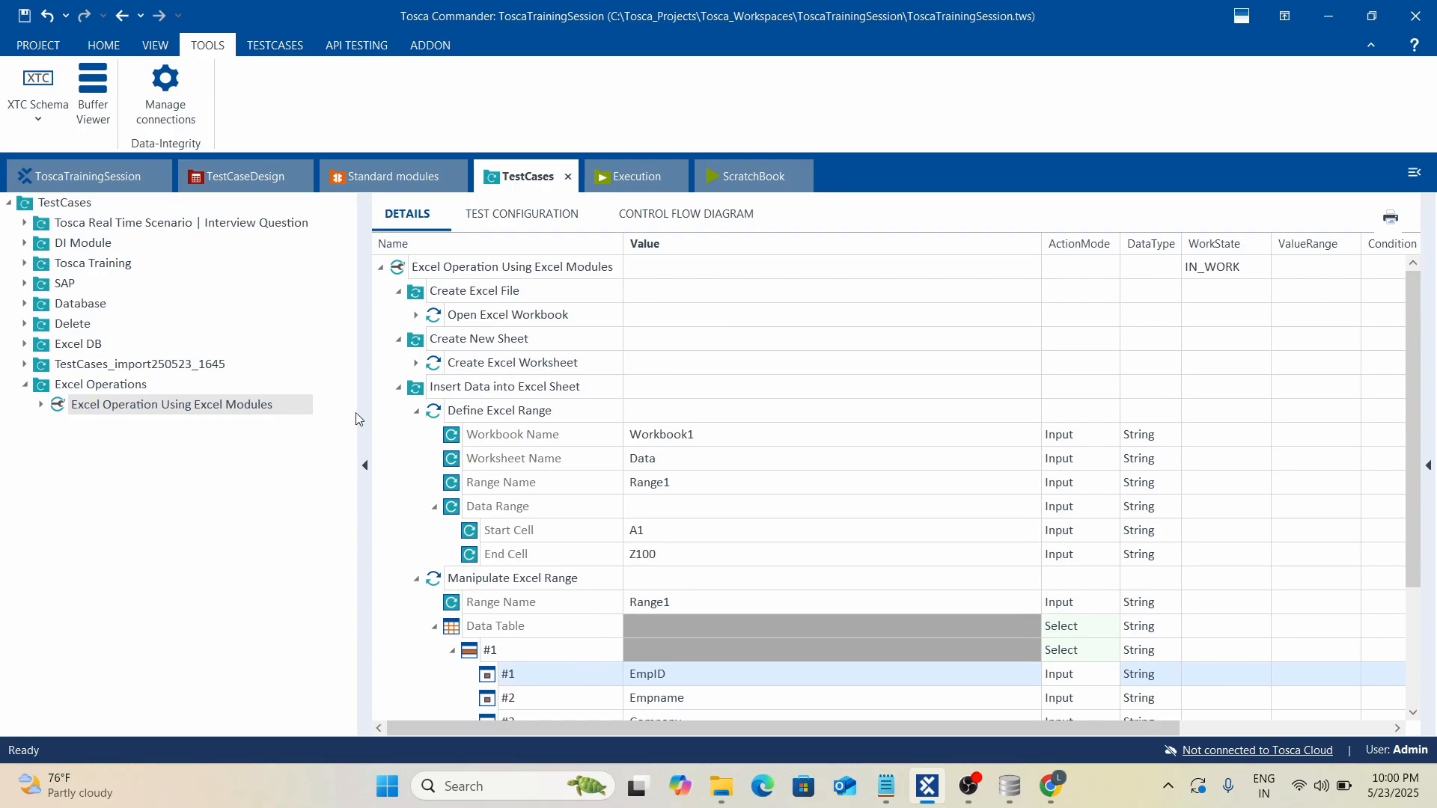
click(435, 507)
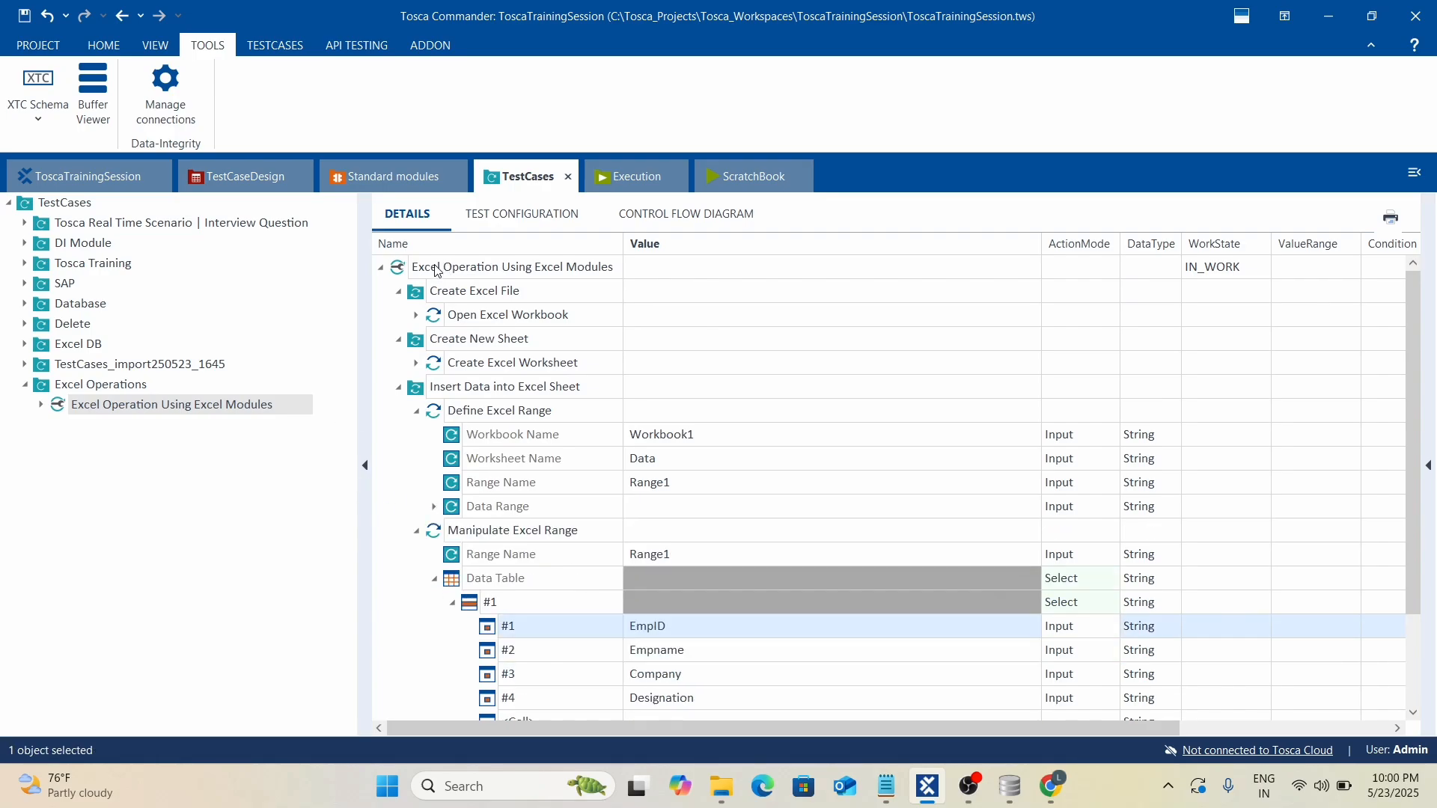
Run the Excel Operation Using Excel Modules test case in ScratchBook and read the log info of Create Excel Worksheet.
right_click(439, 265)
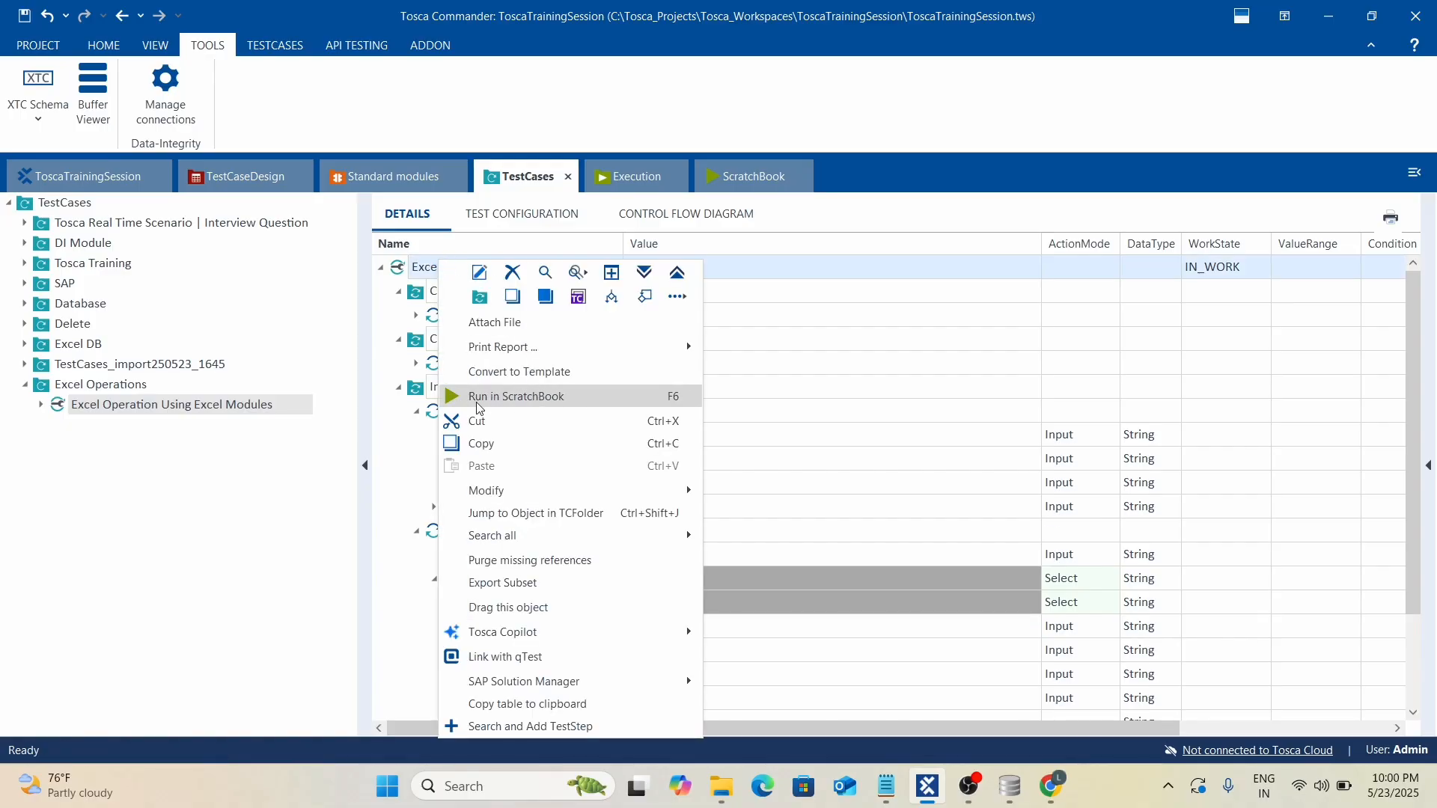
click(619, 396)
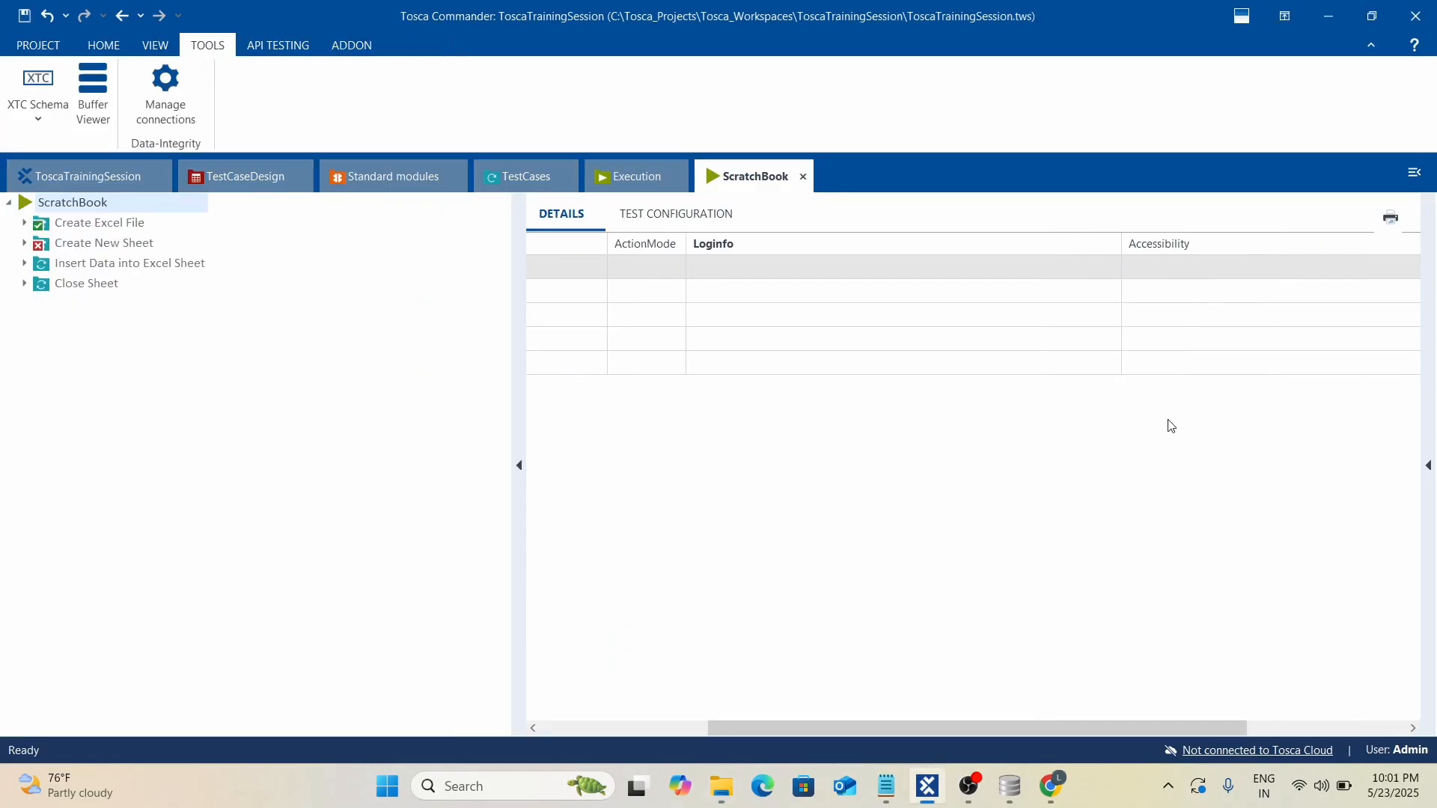
click(702, 729)
click(552, 315)
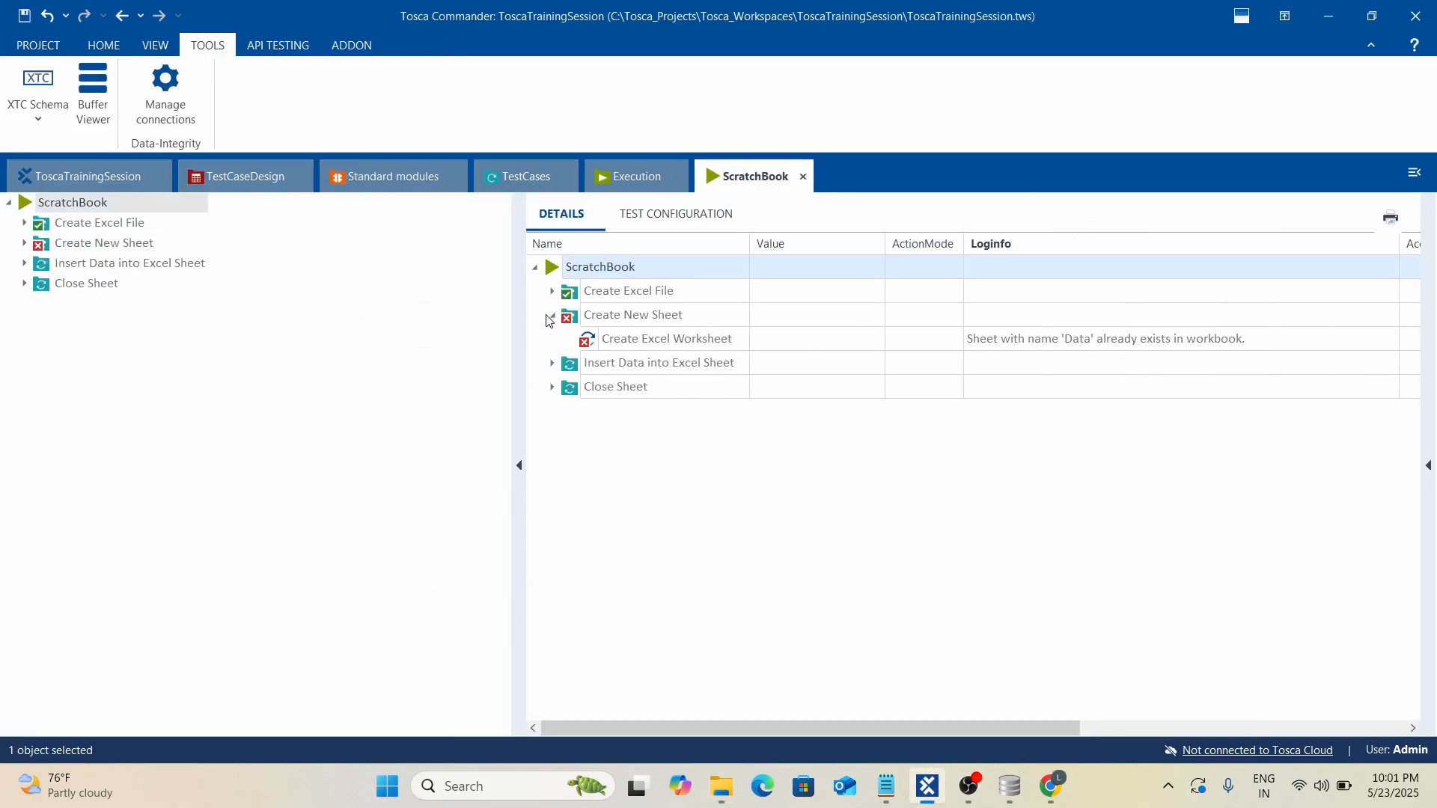
click(1177, 342)
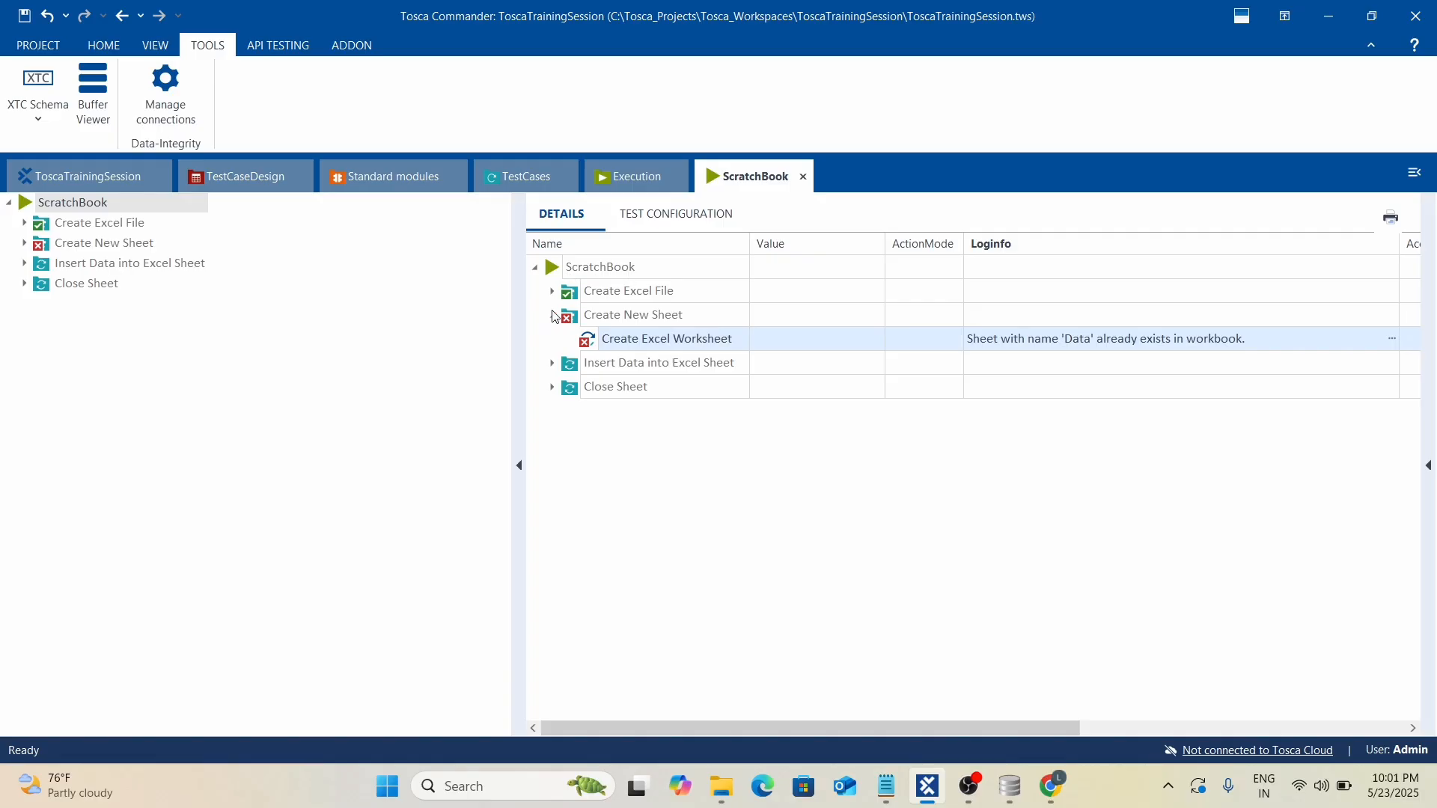
Disable the Create New Sheet folder in the test case, keeping the default disable reason.
click(523, 179)
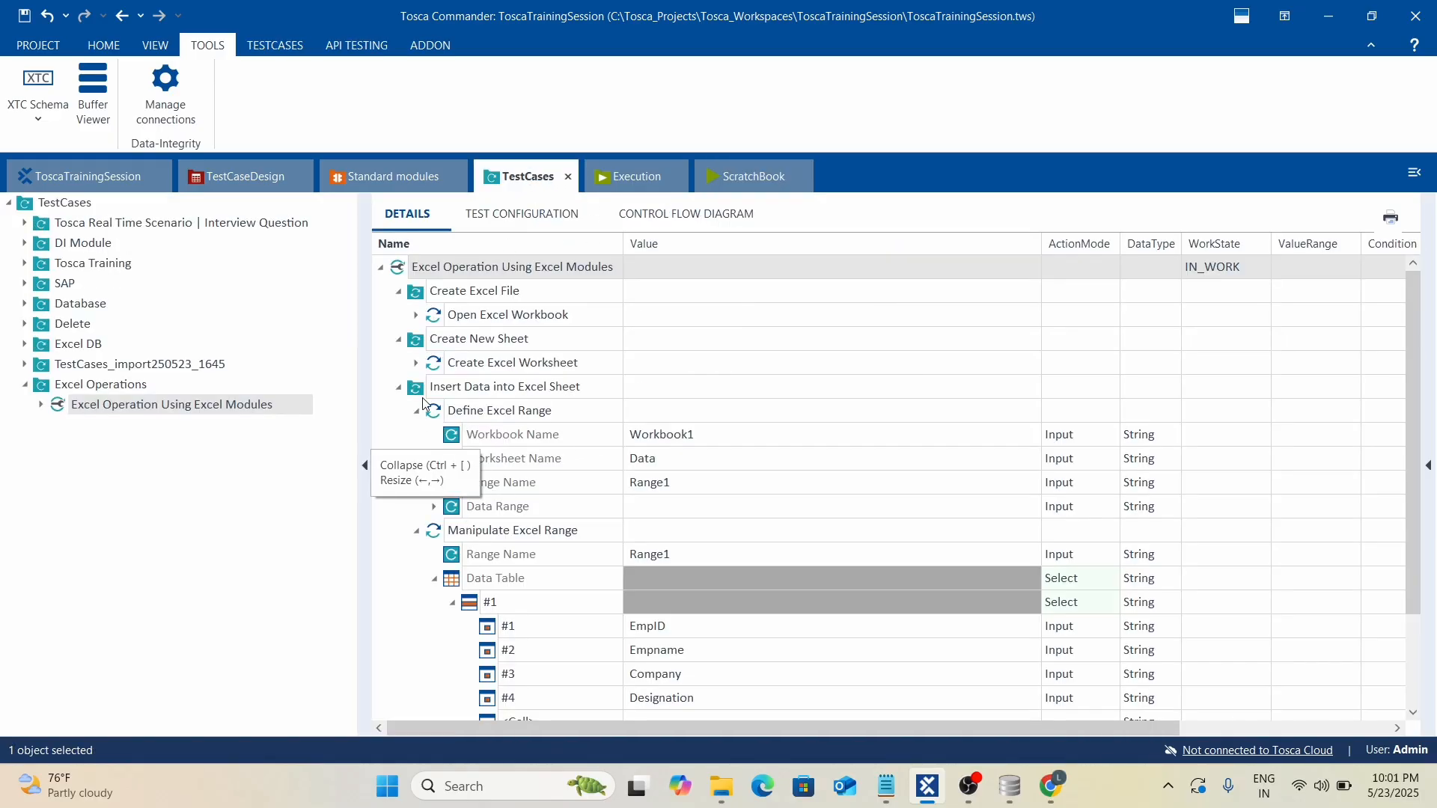
click(488, 365)
right_click(488, 365)
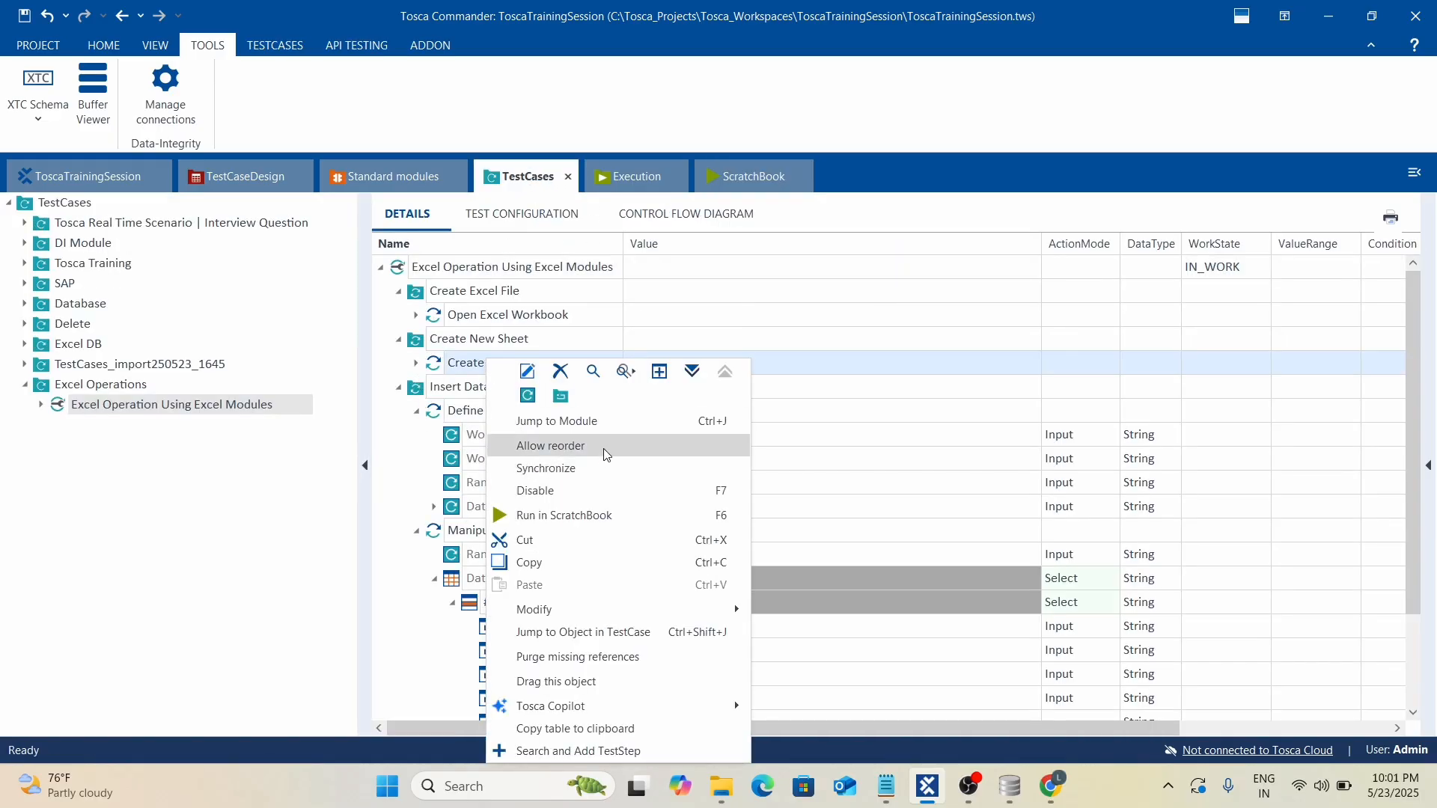
click(452, 338)
right_click(452, 339)
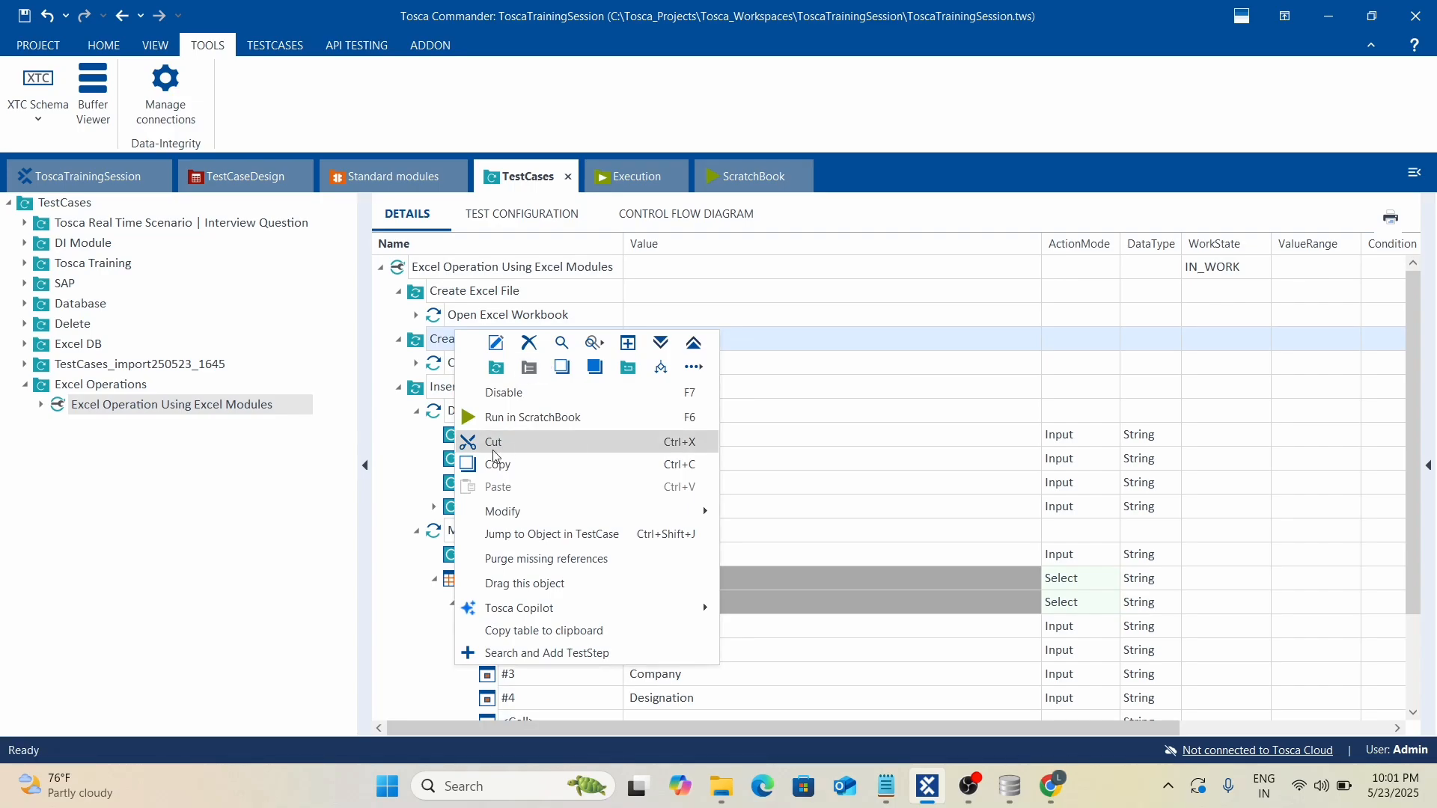
click(494, 394)
click(674, 435)
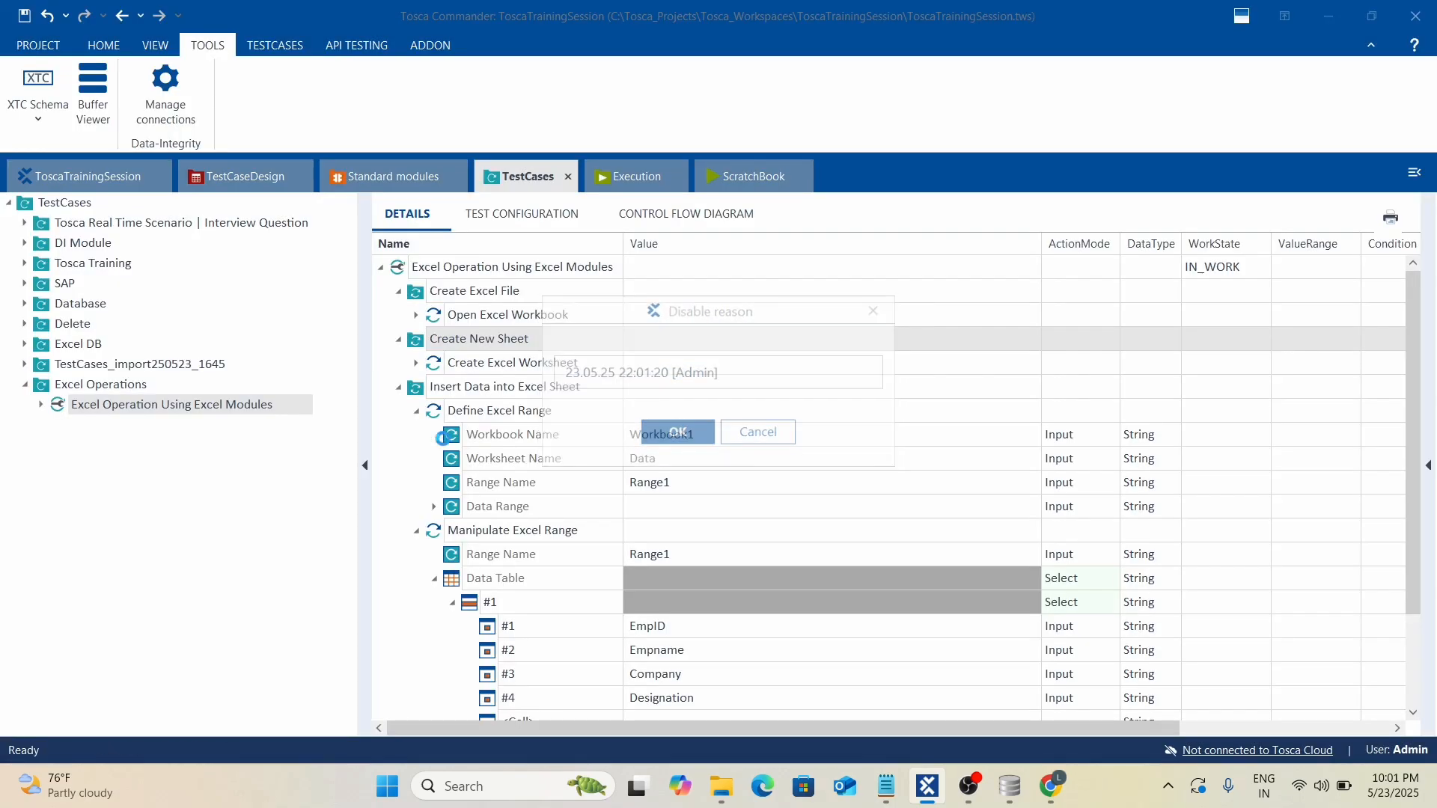
Collapse the Insert Data into Excel Sheet and Close Sheet folders and rerun the whole test case in ScratchBook.
click(398, 386)
click(398, 411)
right_click(416, 273)
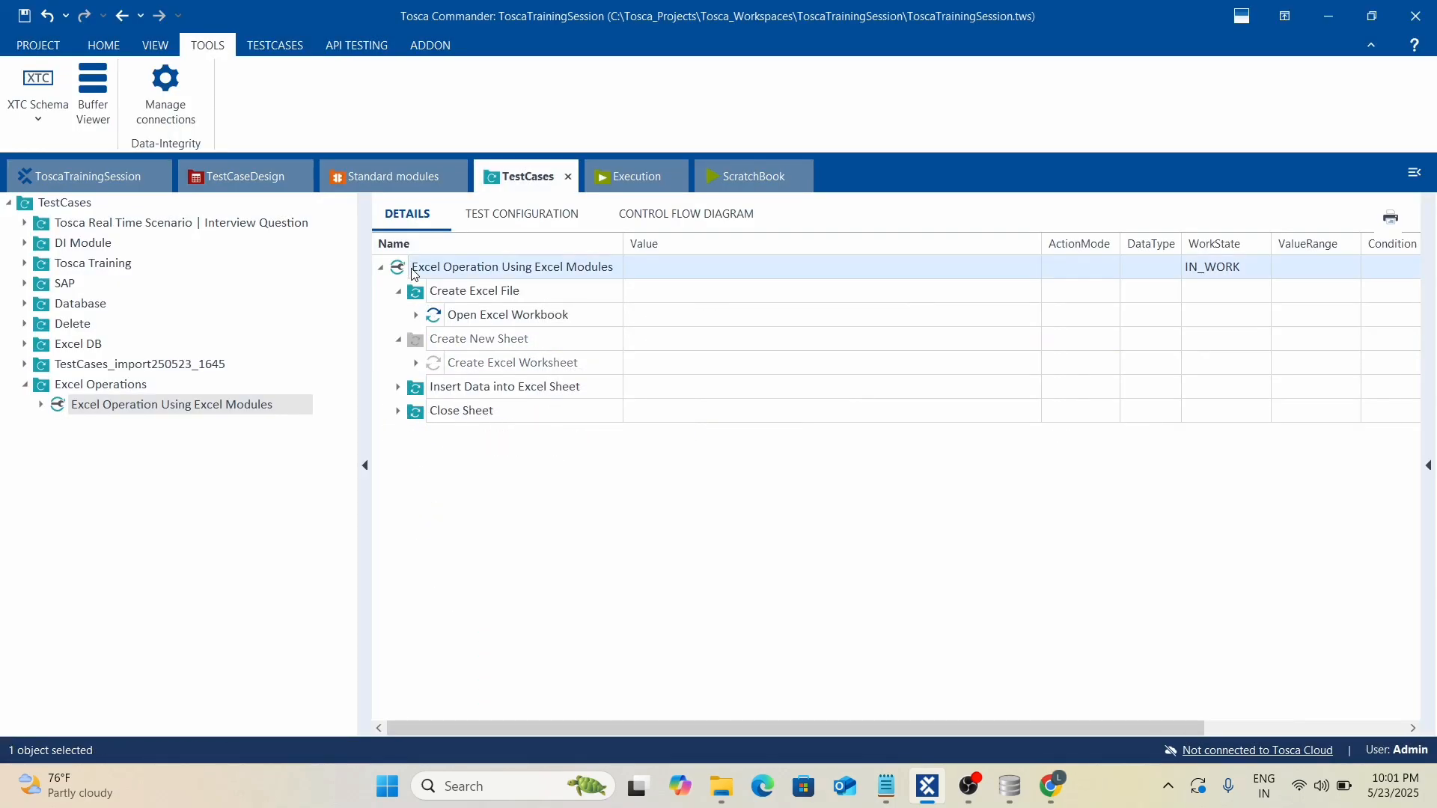
click(482, 423)
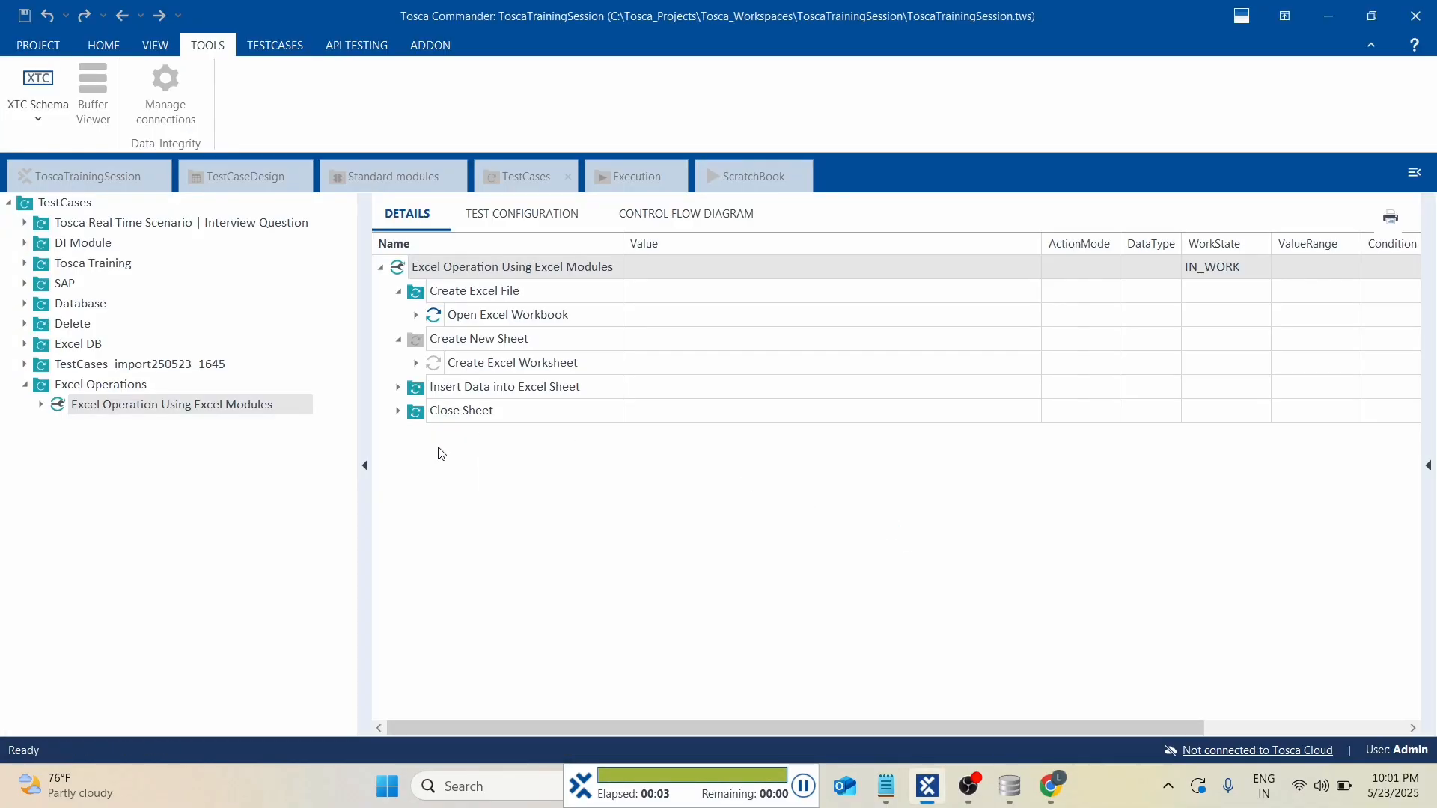
Open the sample workbook from the Excel folder, fit column D to its text, examine the Data sheet's header row and close it.
mouse_move(935, 782)
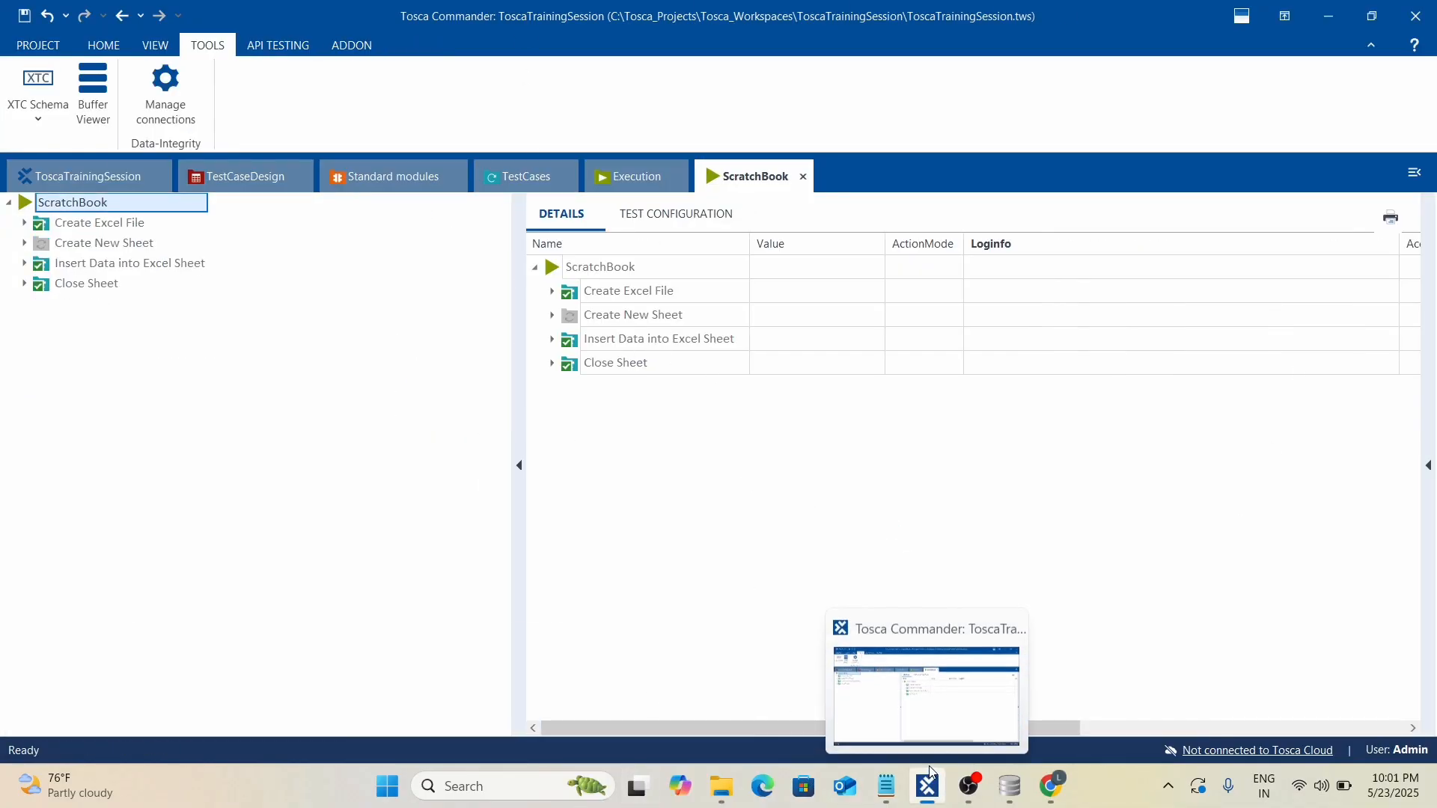
click(918, 758)
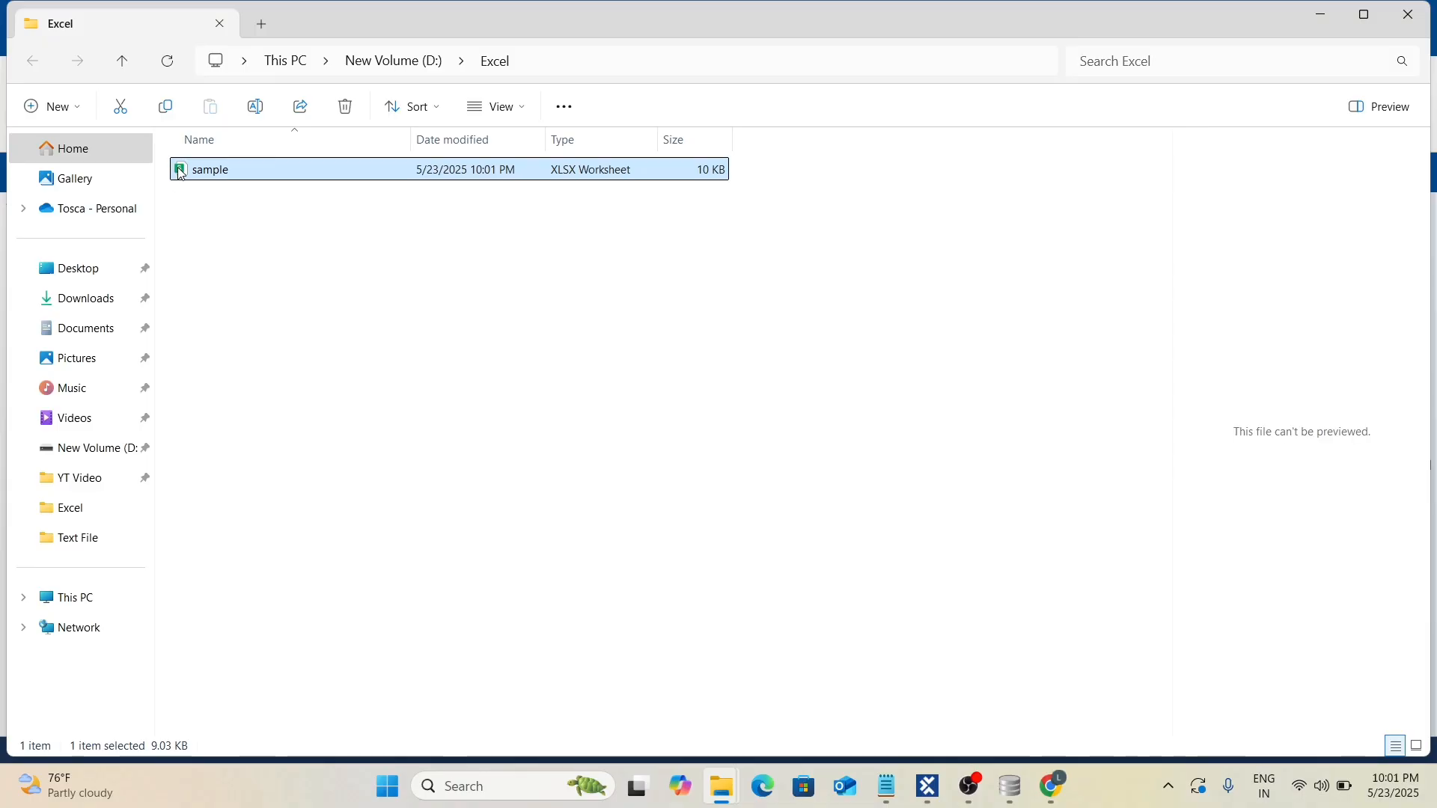
key(Return)
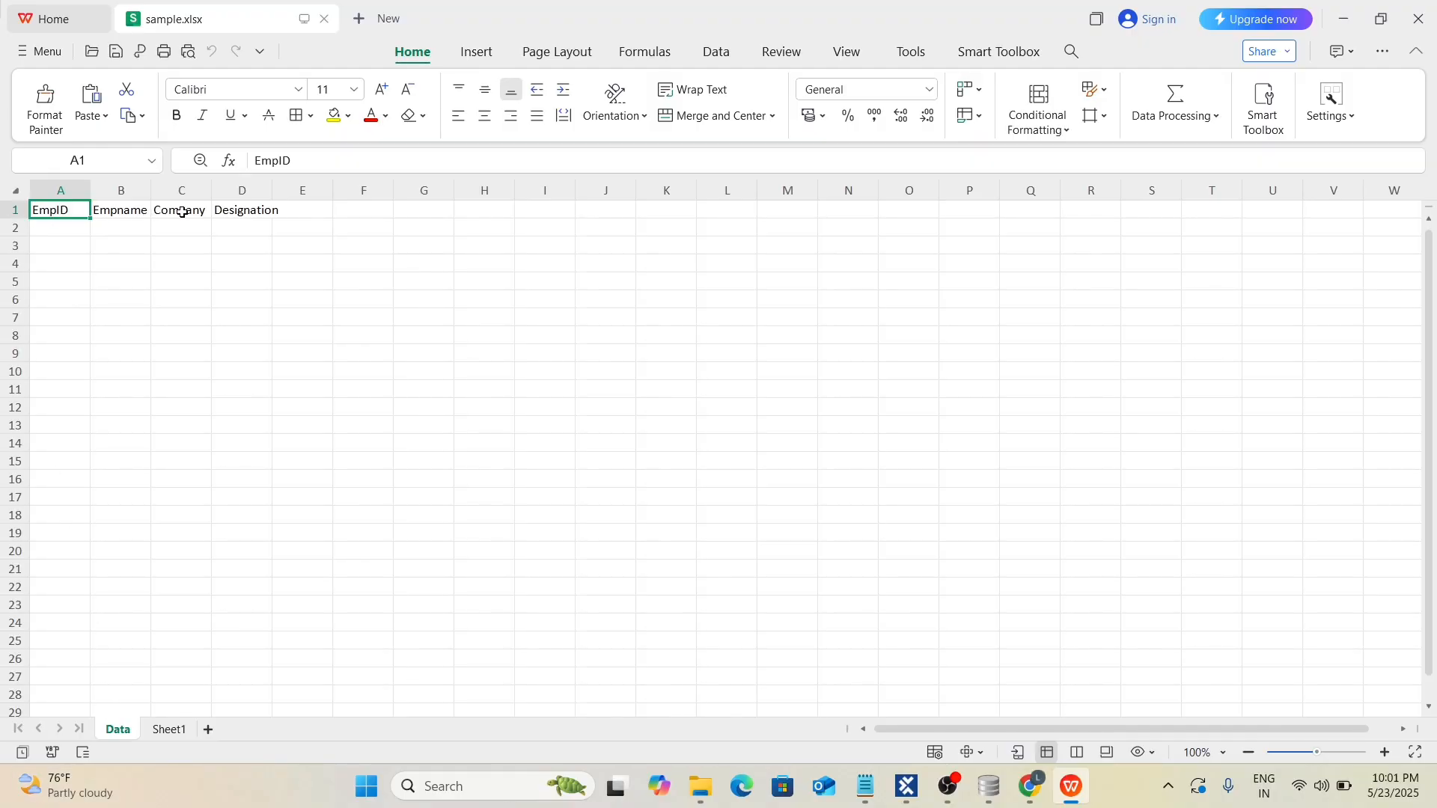
double_click(273, 190)
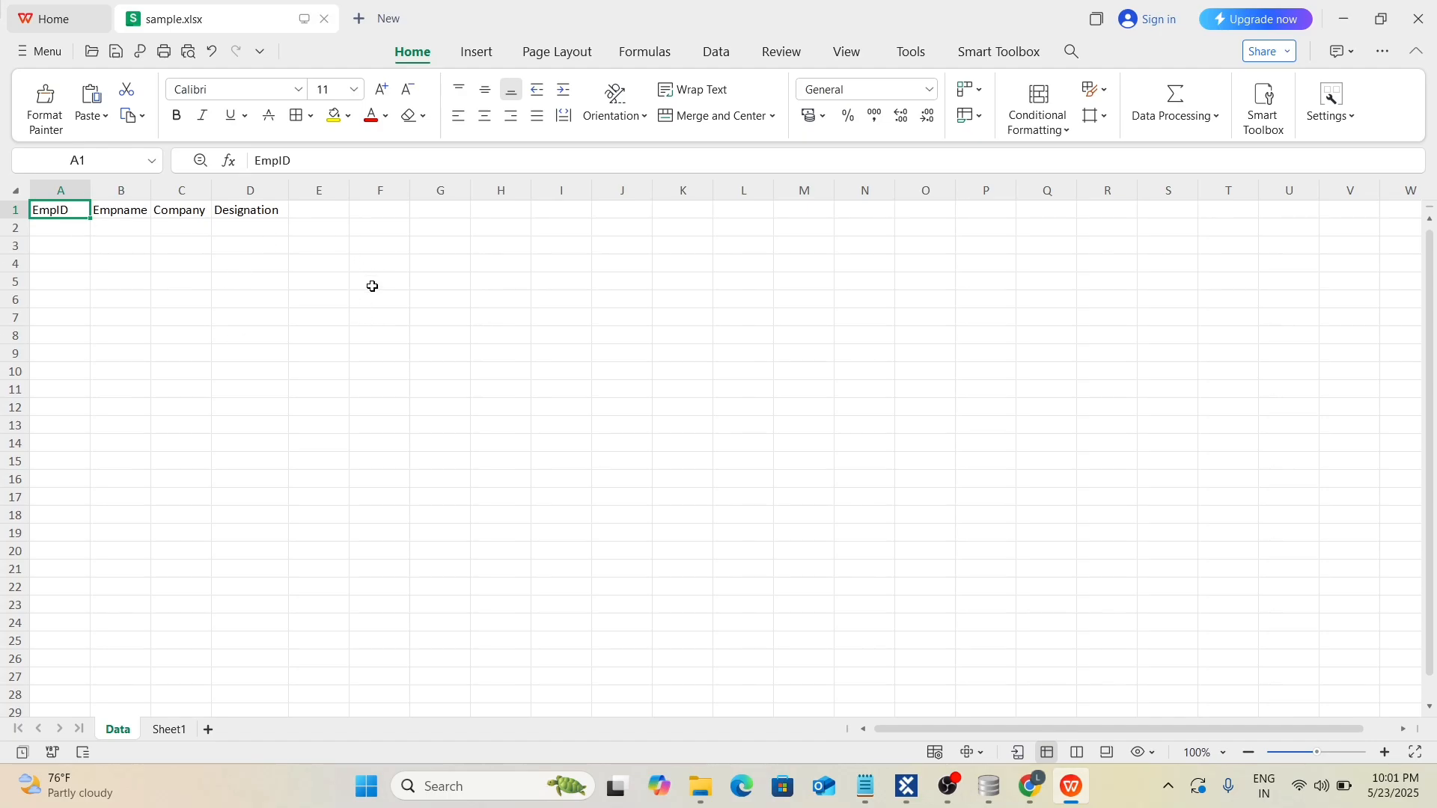
click(1411, 25)
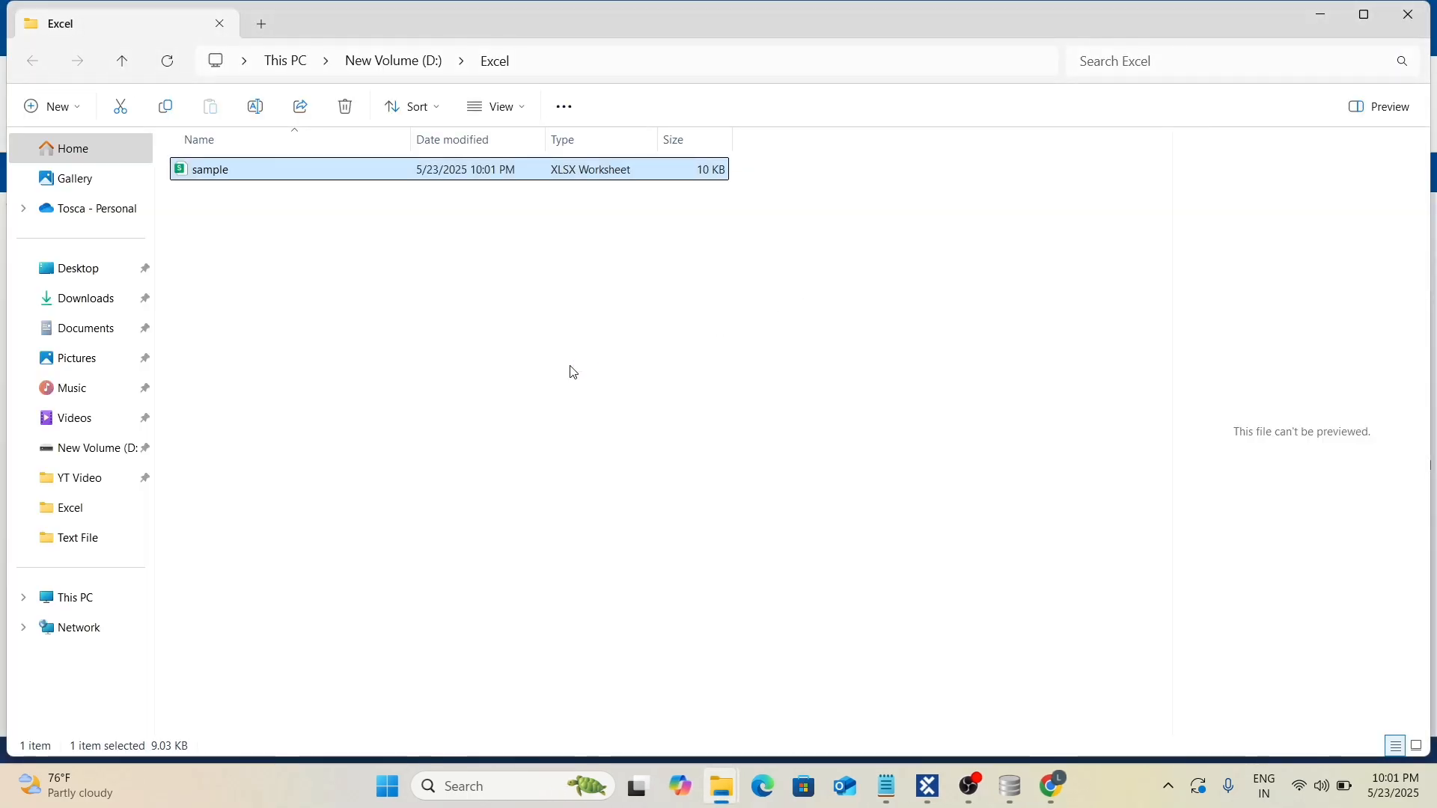
Return to the test case in Tosca Commander, expand Insert Data into Excel Sheet and collapse Create Excel File and Create New Sheet.
key(alt+Tab)
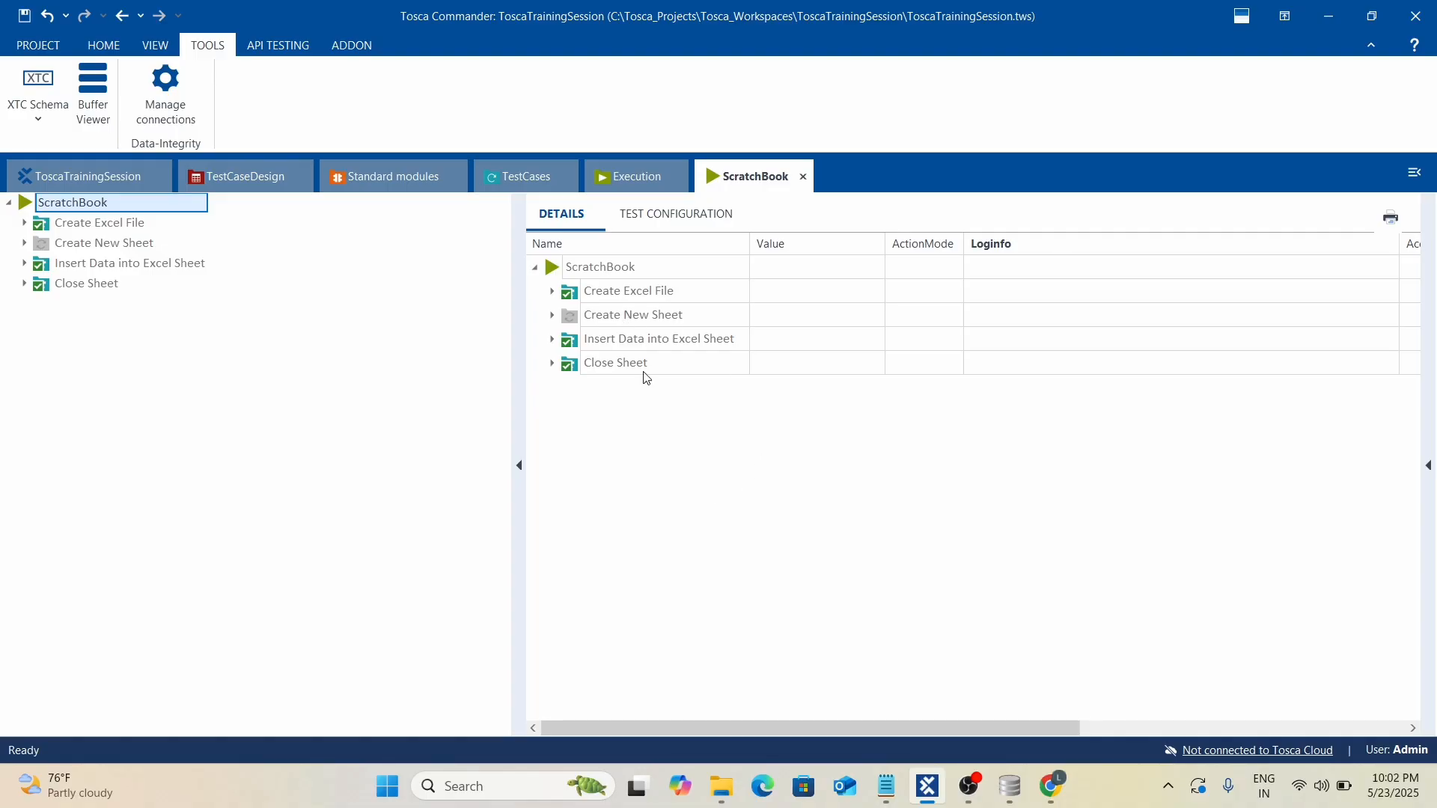
click(527, 176)
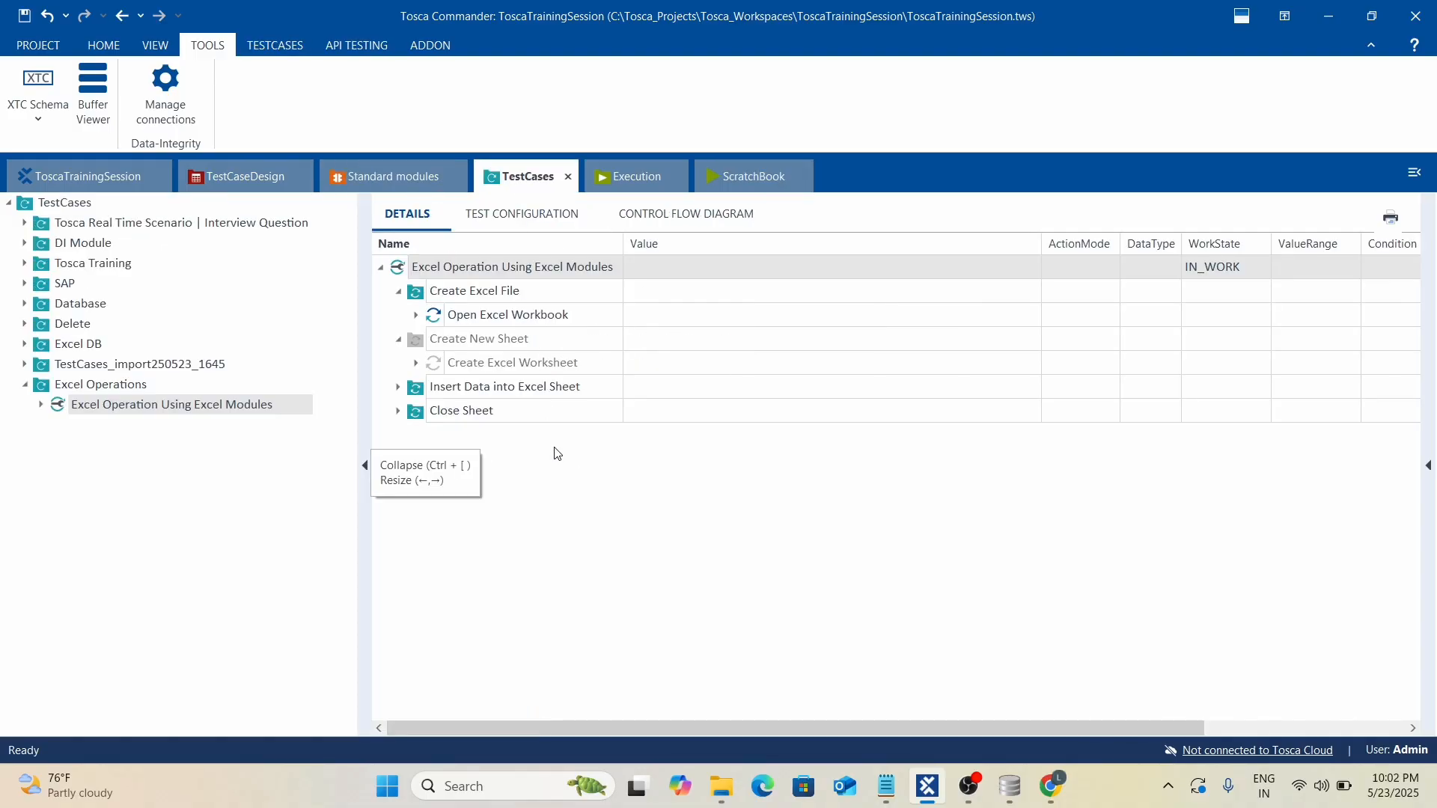
click(399, 292)
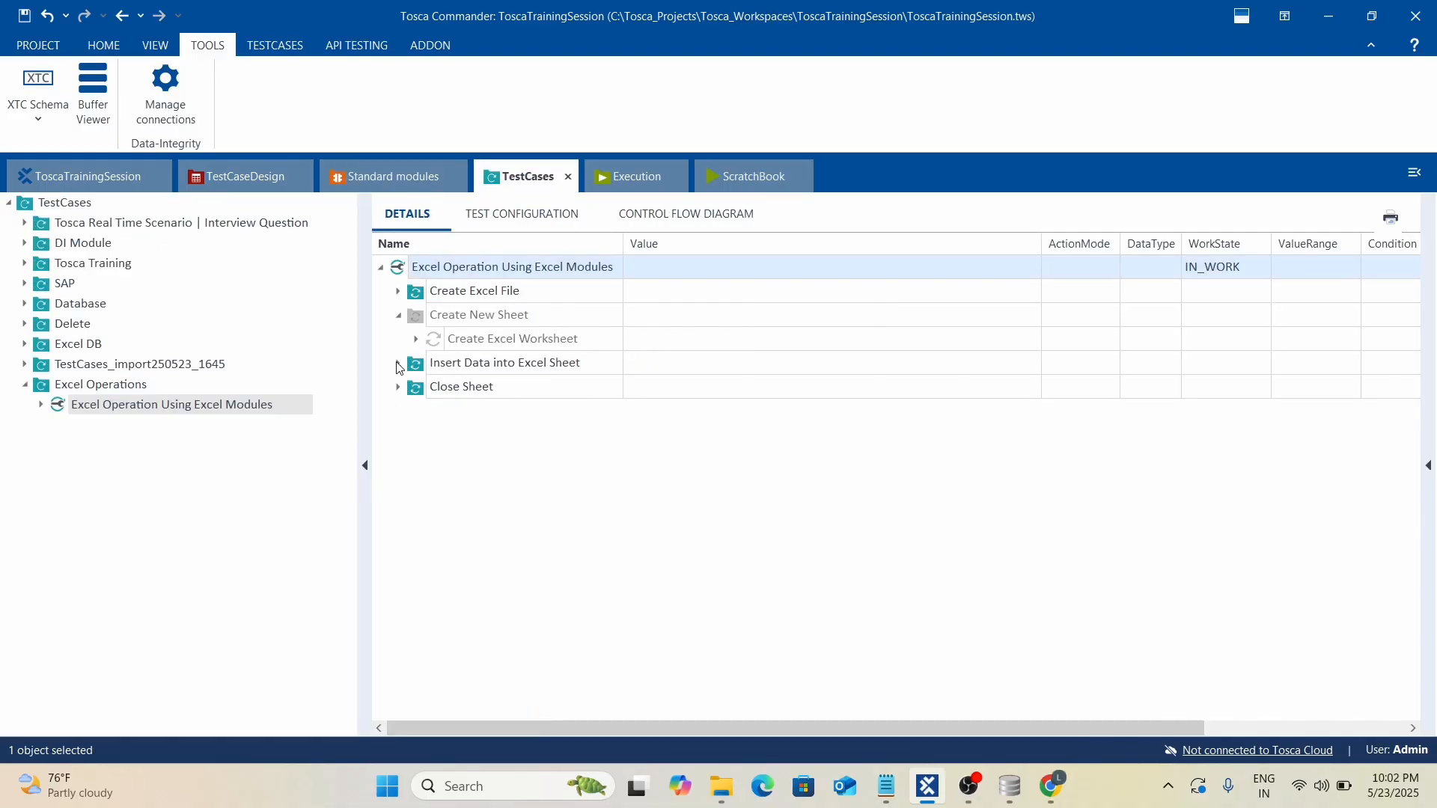
click(399, 364)
click(402, 317)
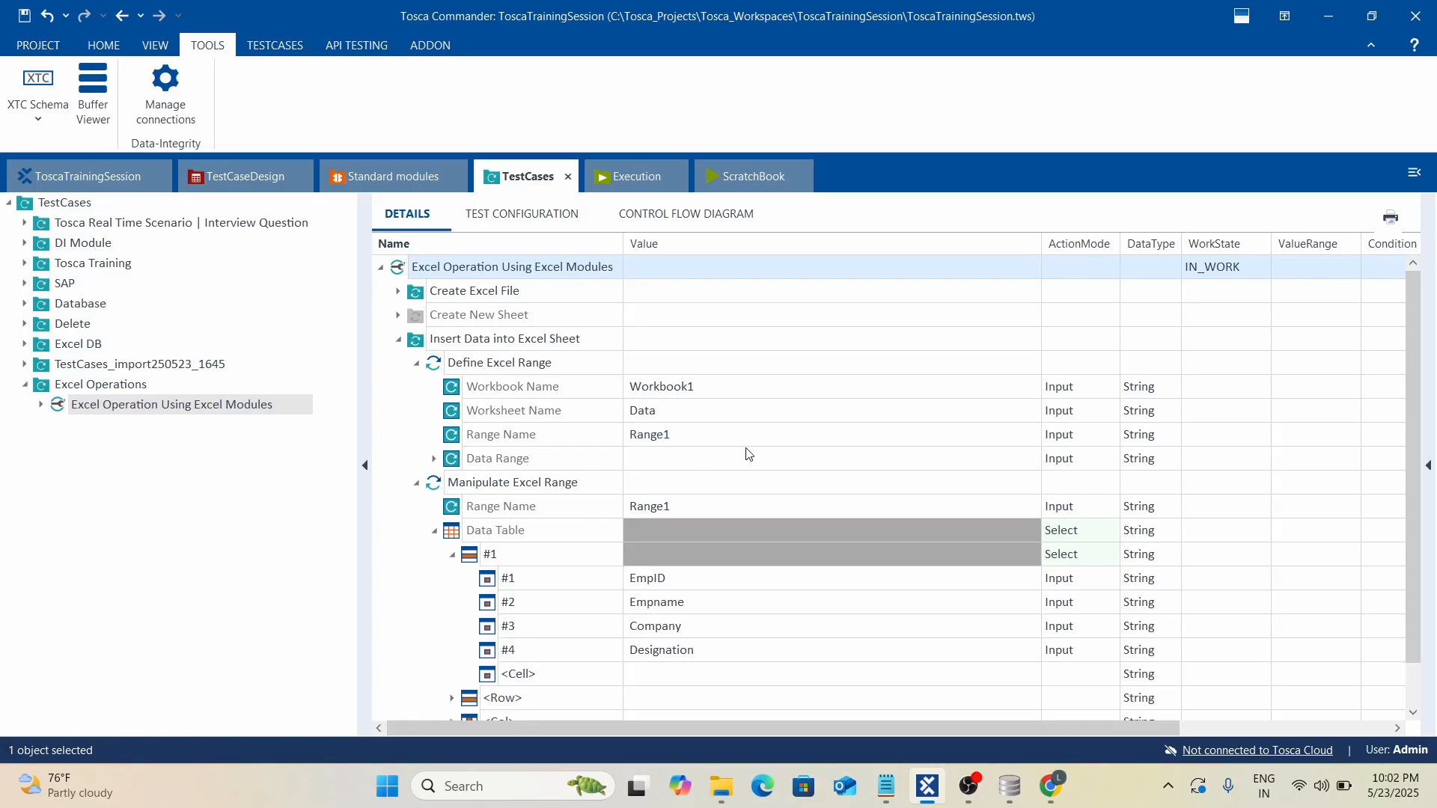
Change the row specified in the Data Table of Manipulate Excel Range to #2.
click(539, 583)
click(524, 555)
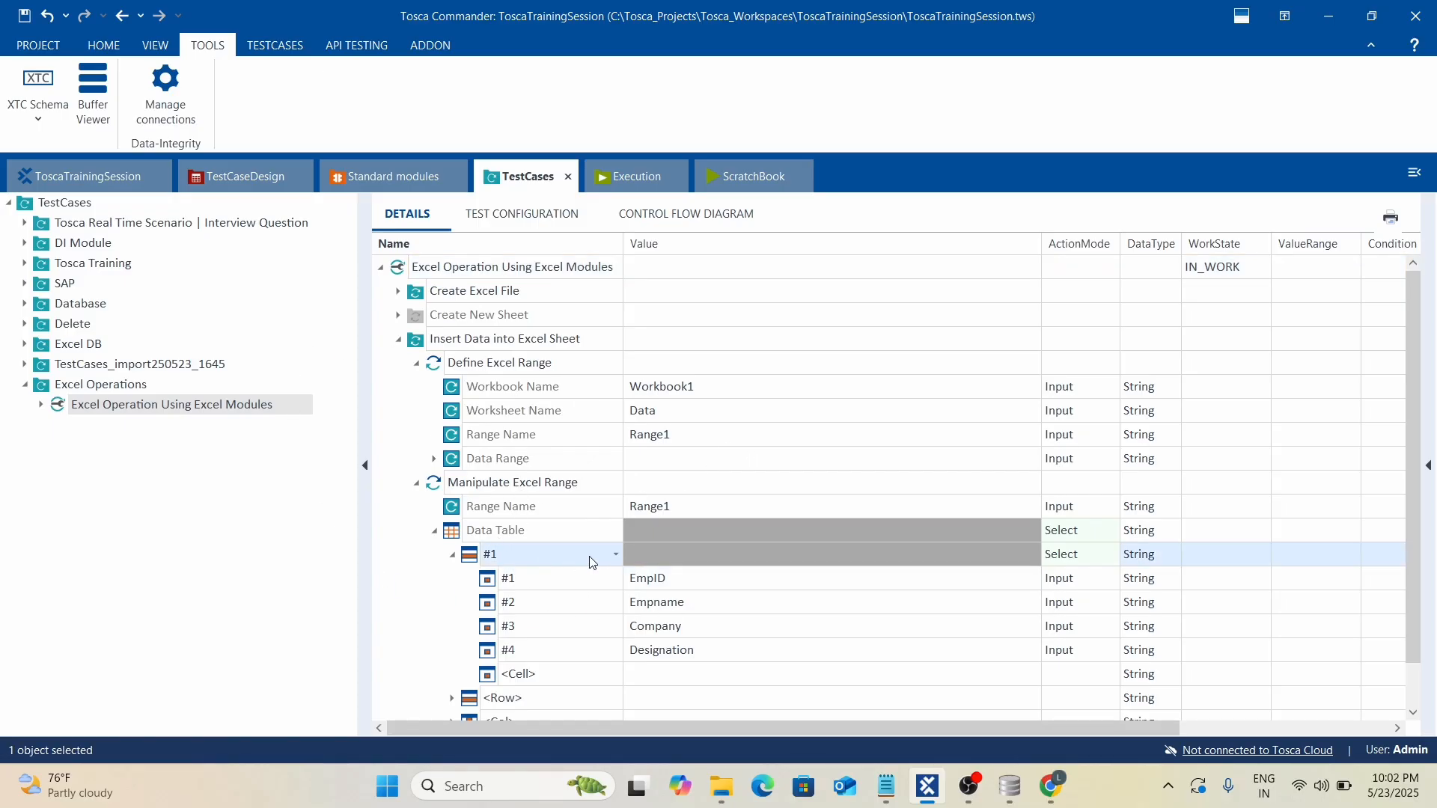
click(528, 555)
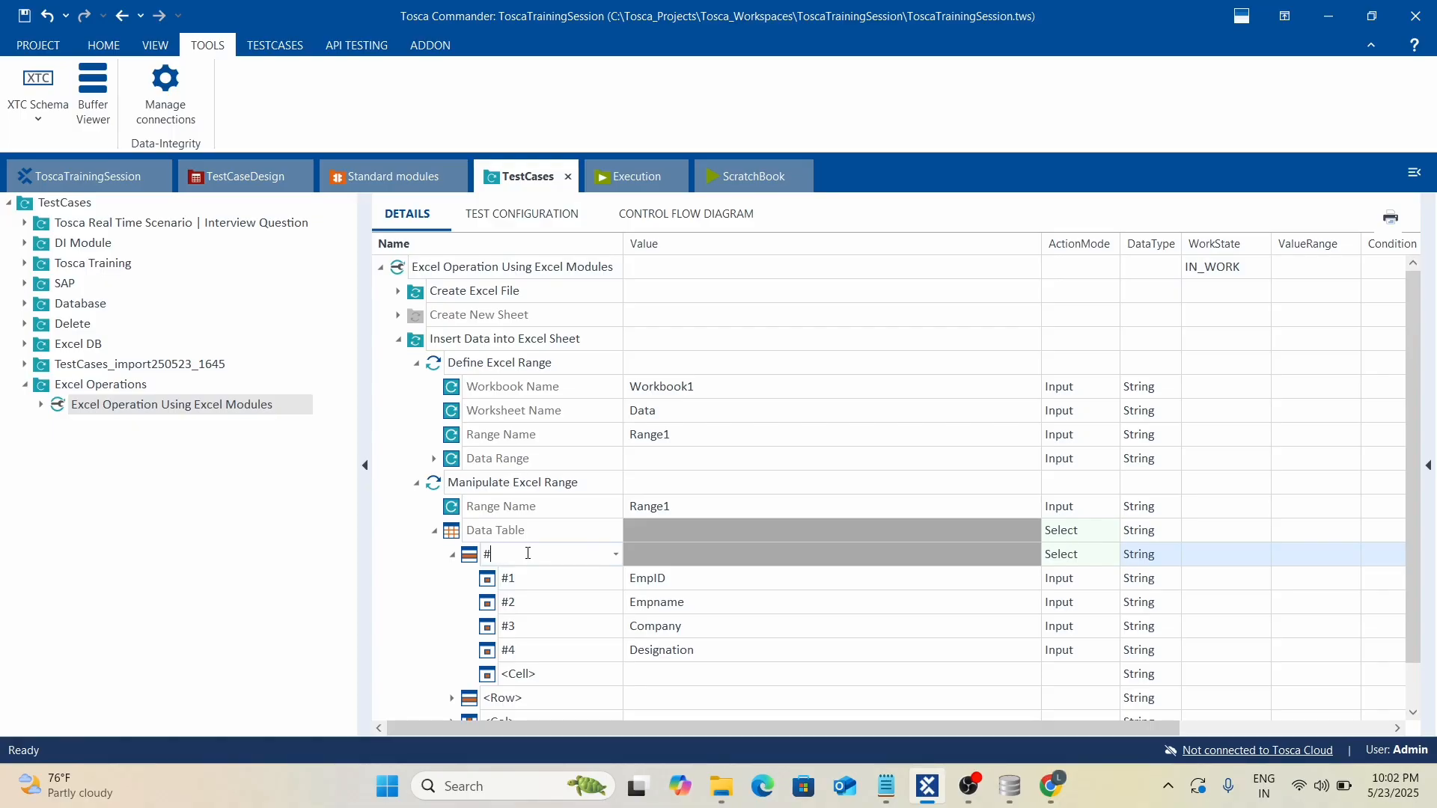
click(682, 587)
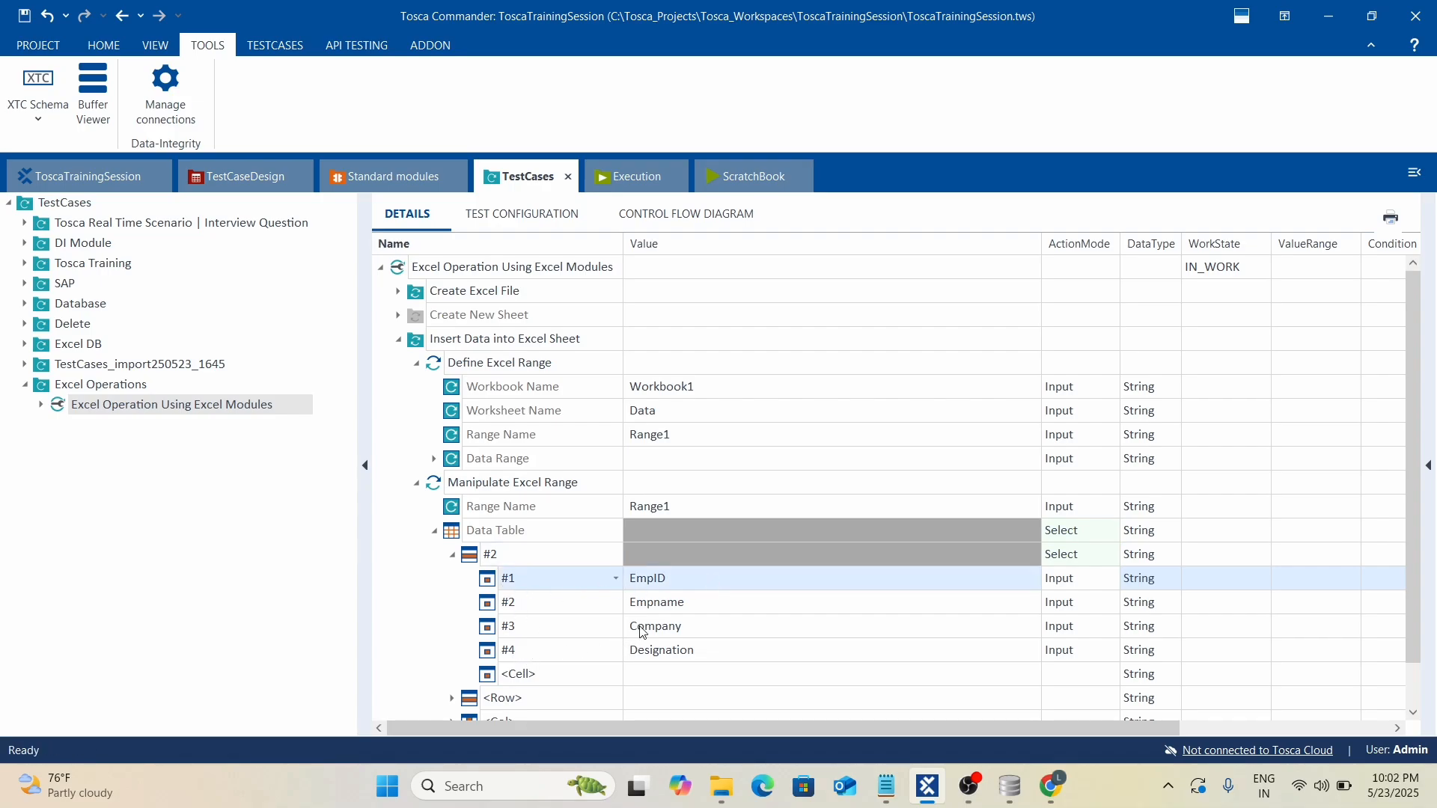
Rename the first two cells under row #2 of the Data Table to EmpID and Empname, matching their values.
click(720, 578)
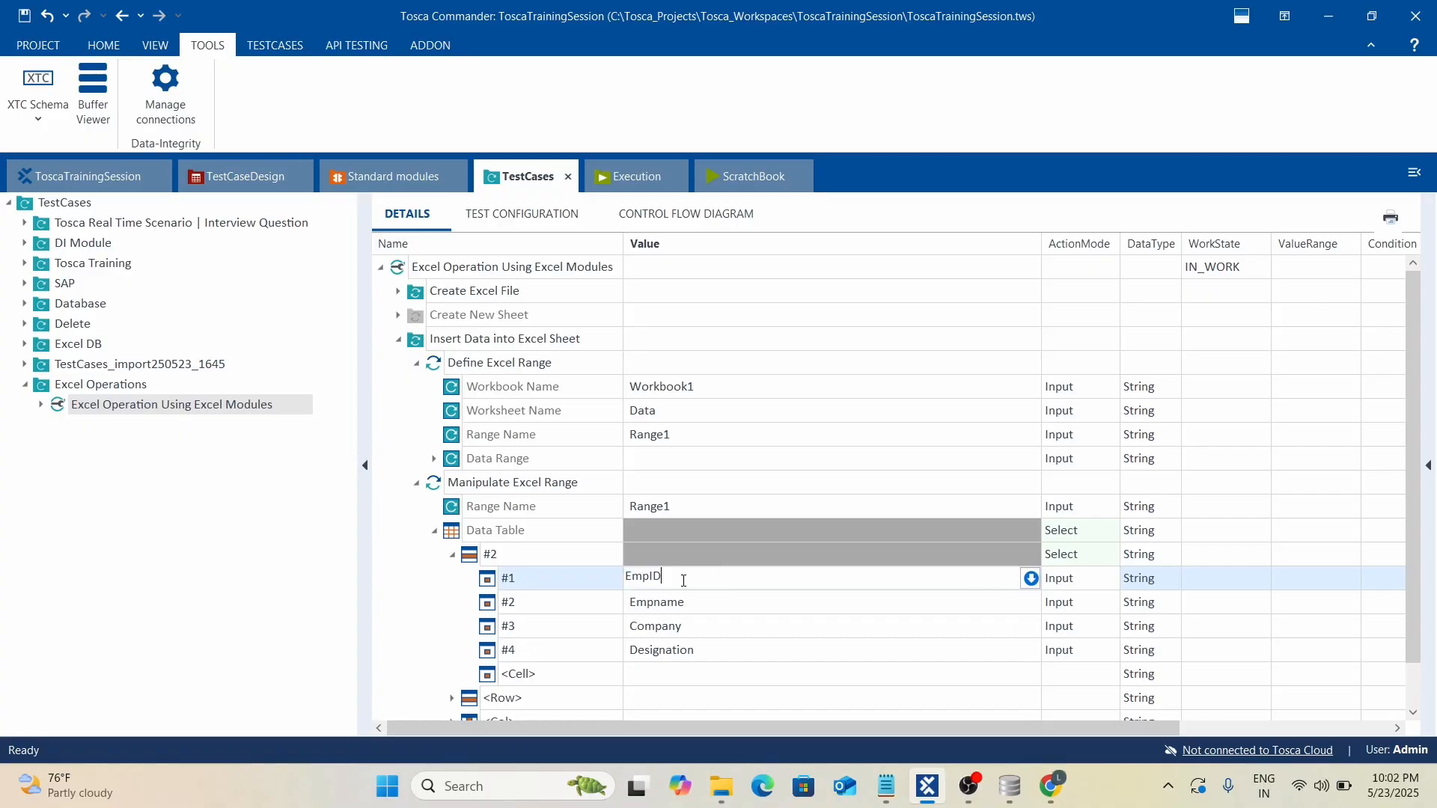
click(561, 582)
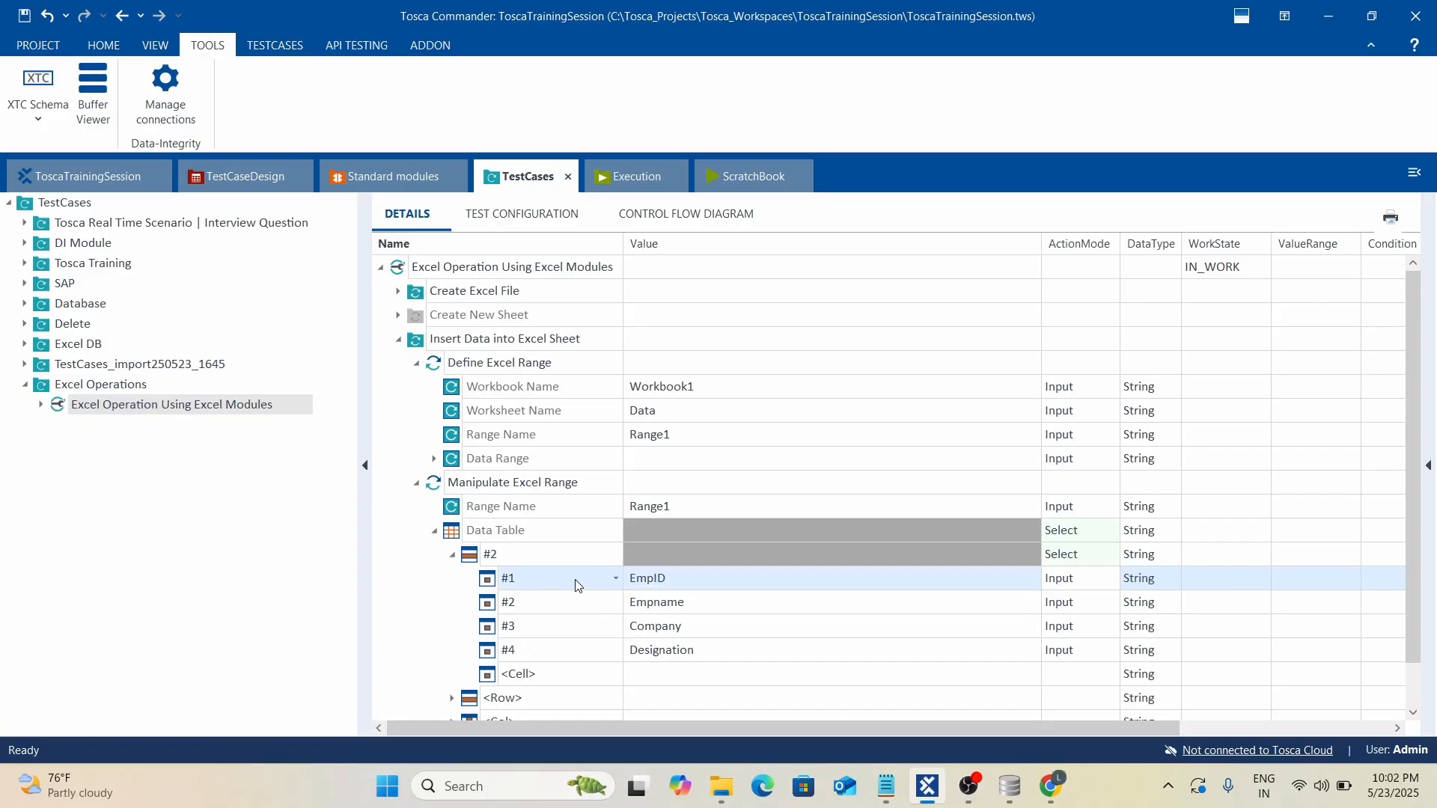
text(EmpID)
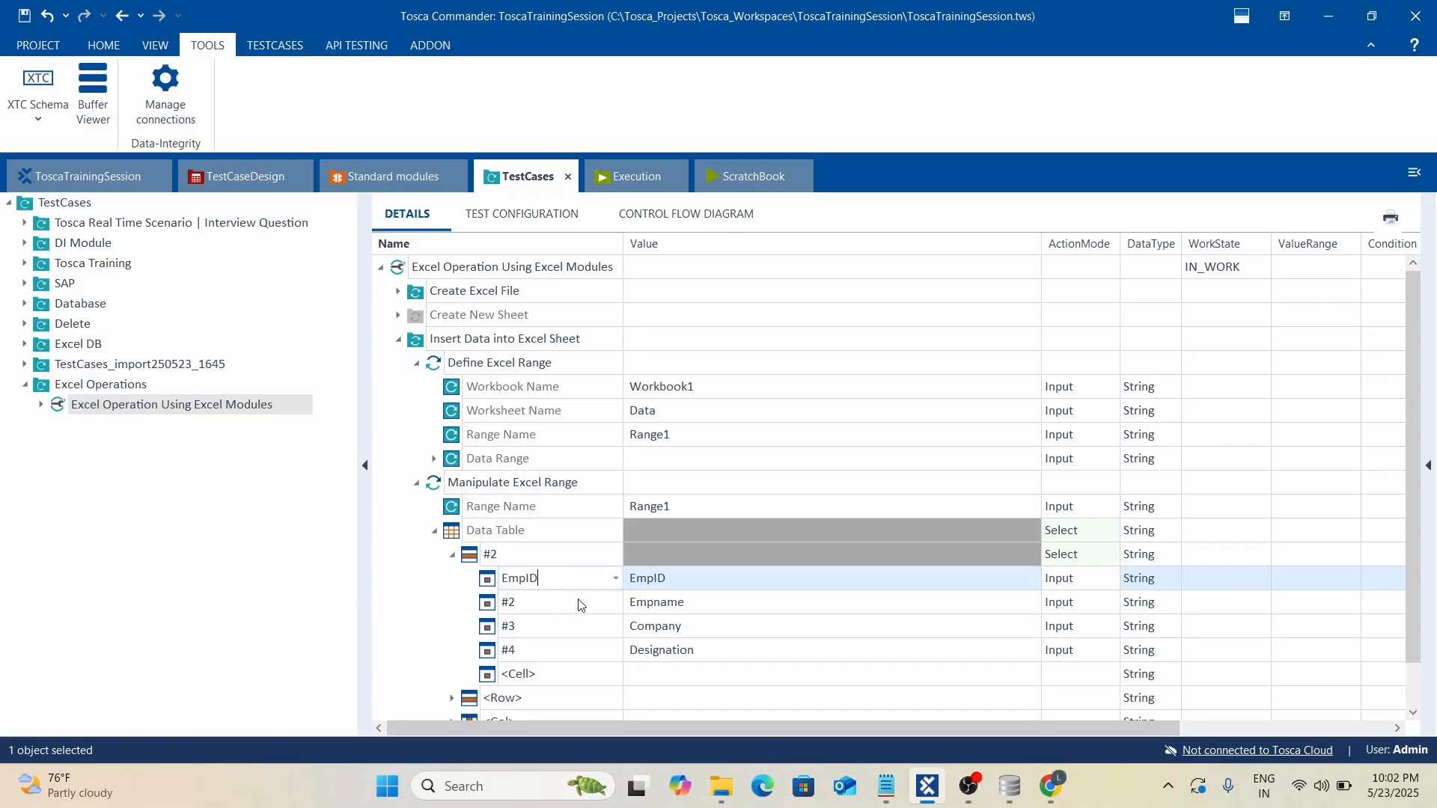
click(677, 603)
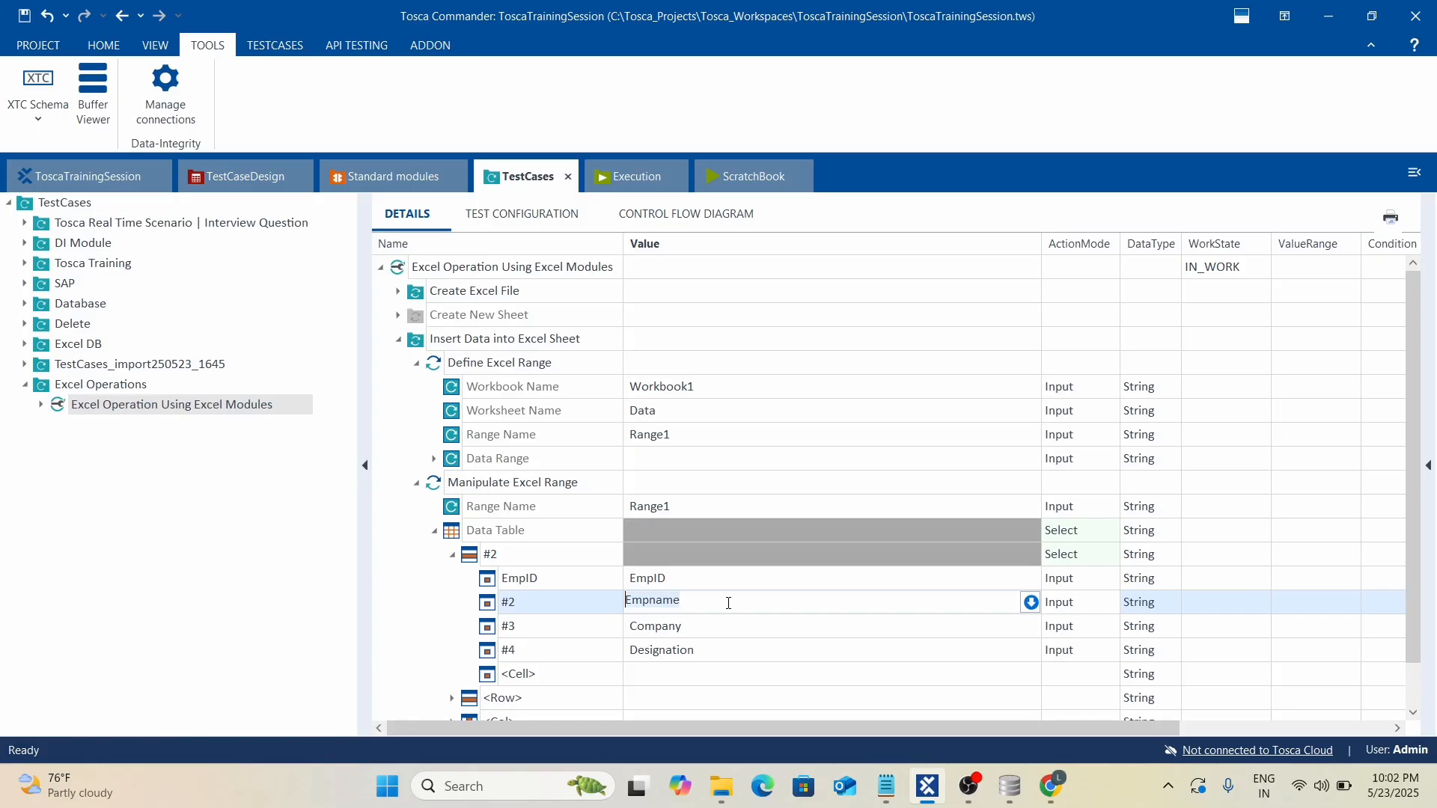
click(571, 600)
text(Empname)
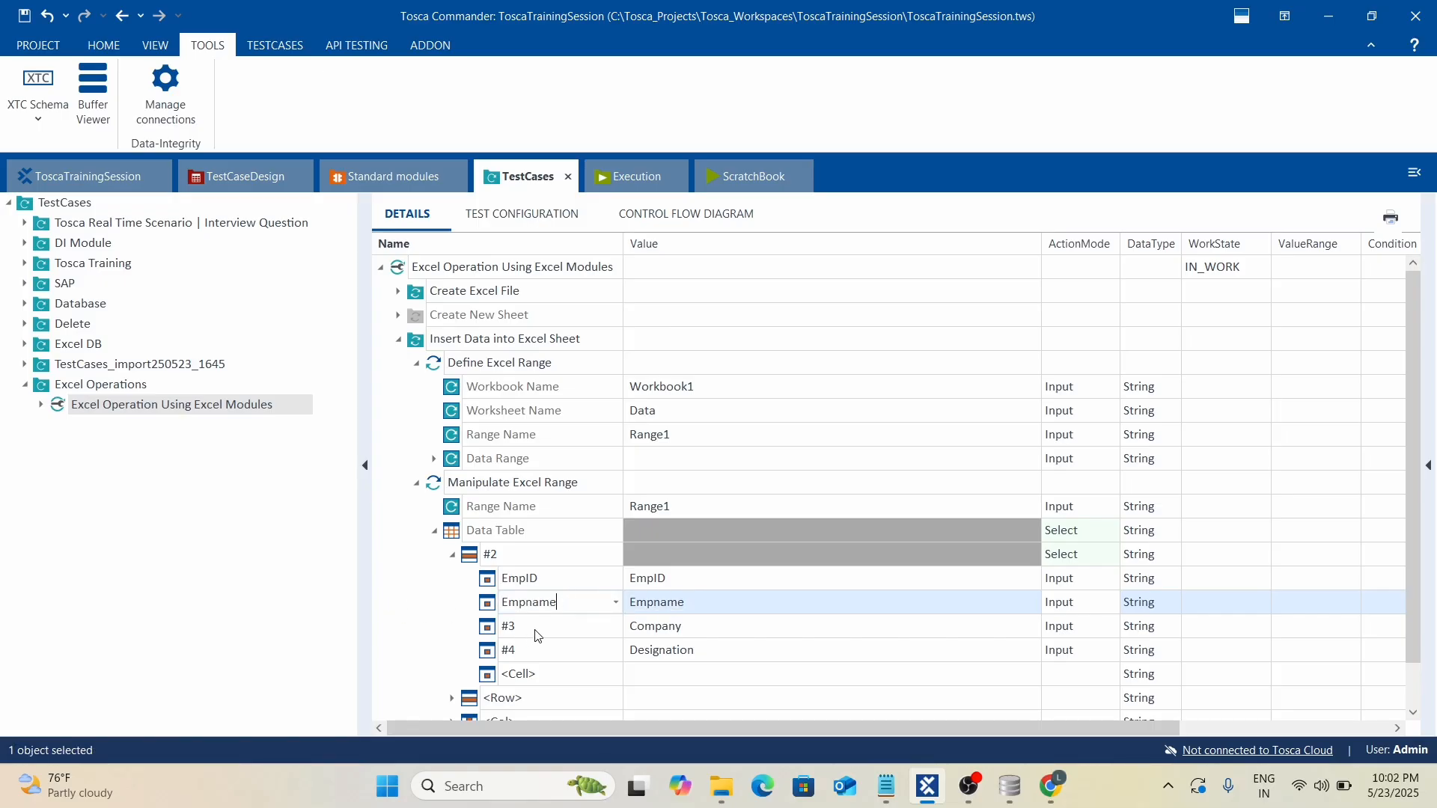
Rename the third and fourth cells under row #2 to Company and Designation, reusing the text of their values.
click(755, 623)
click(635, 627)
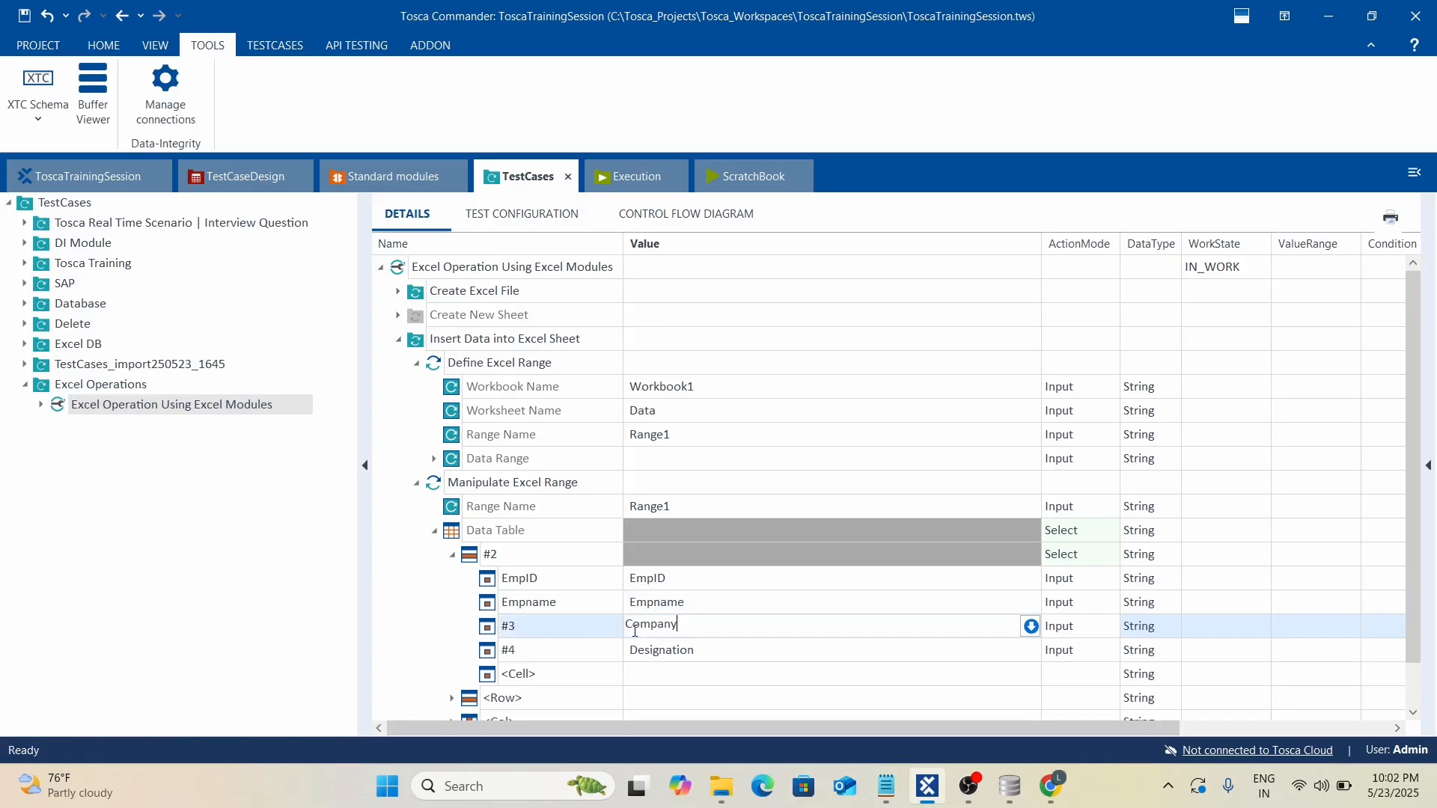
click(552, 626)
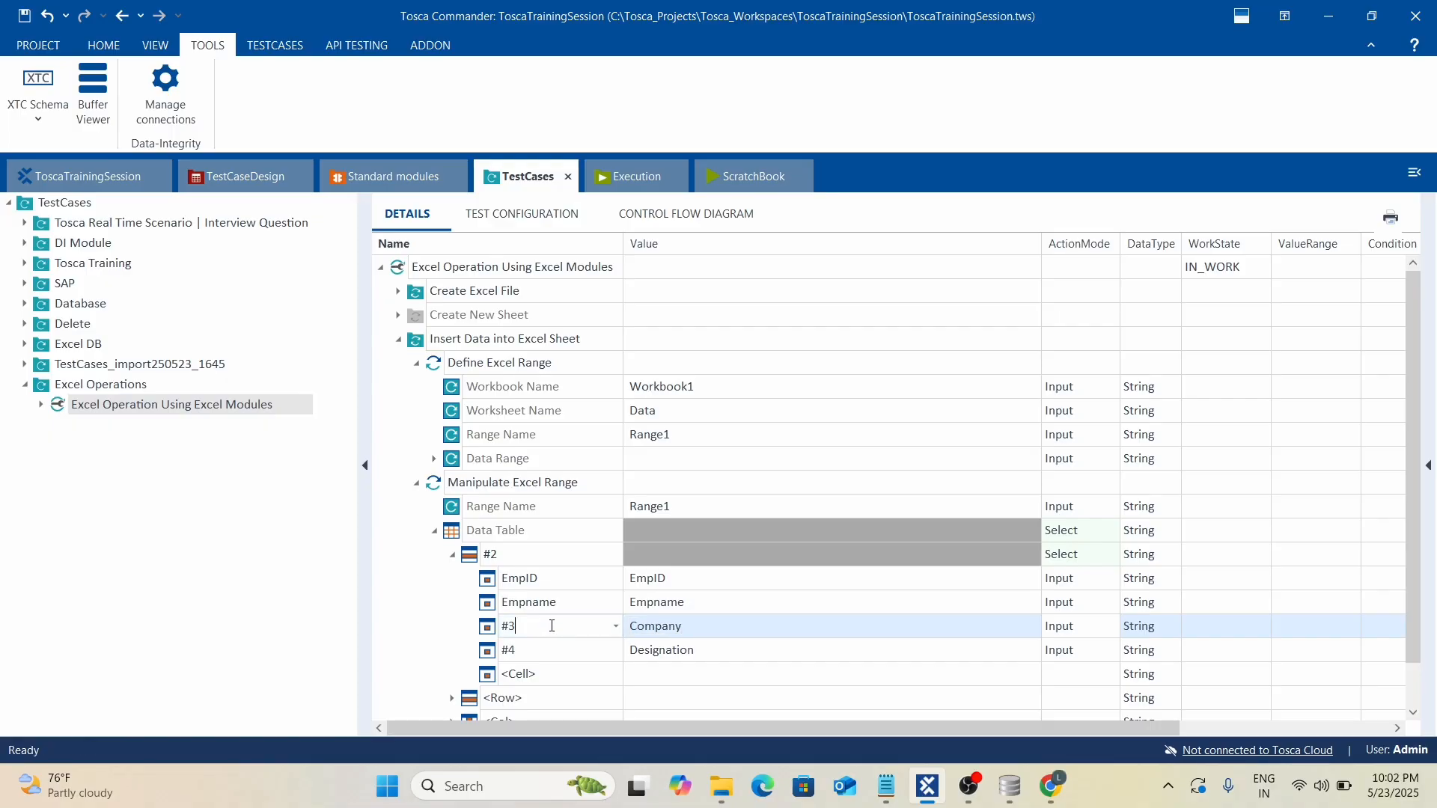
key(shift+Home)
text(Company)
click(703, 655)
key(shift+Home)
key(ctrl+c)
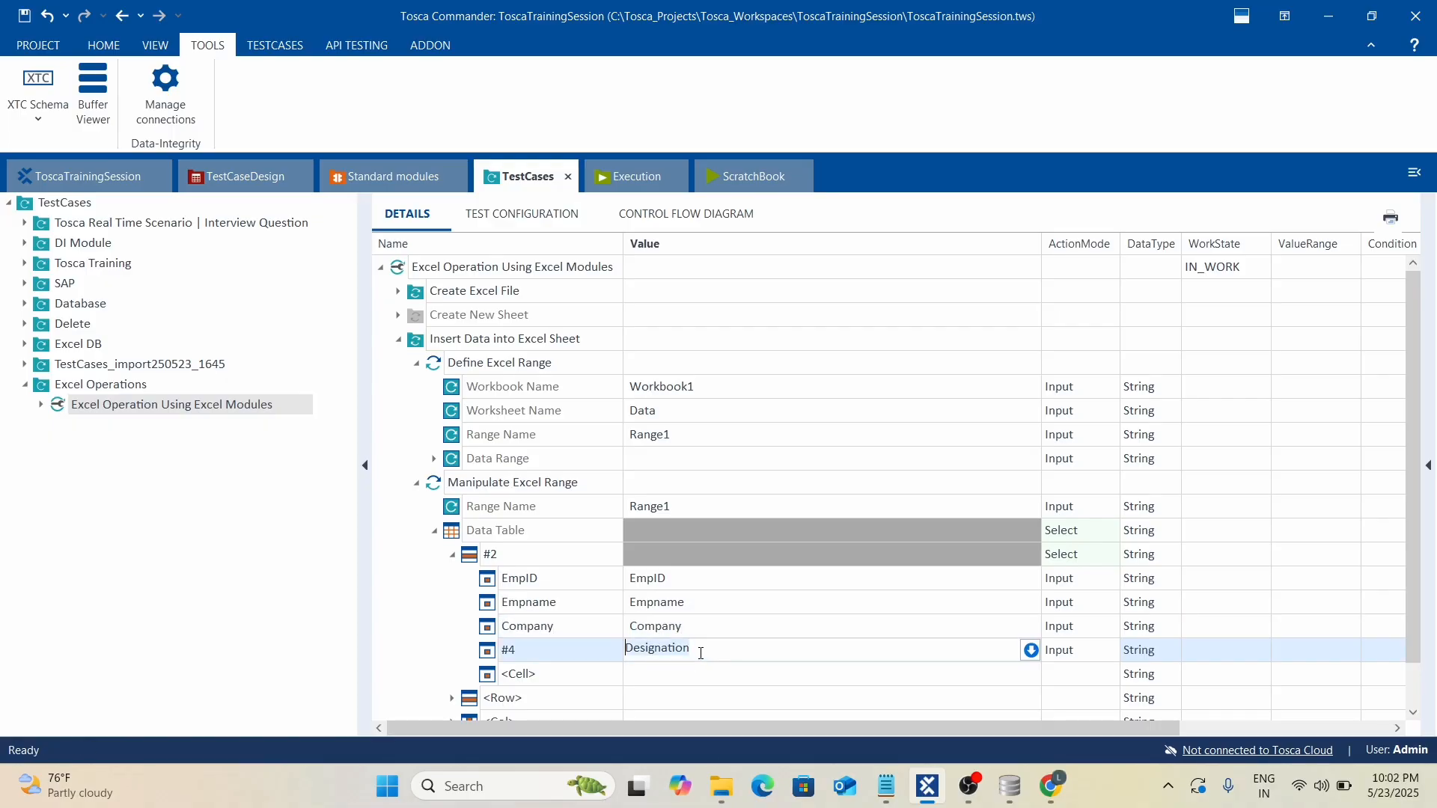
click(592, 656)
key(ctrl+v)
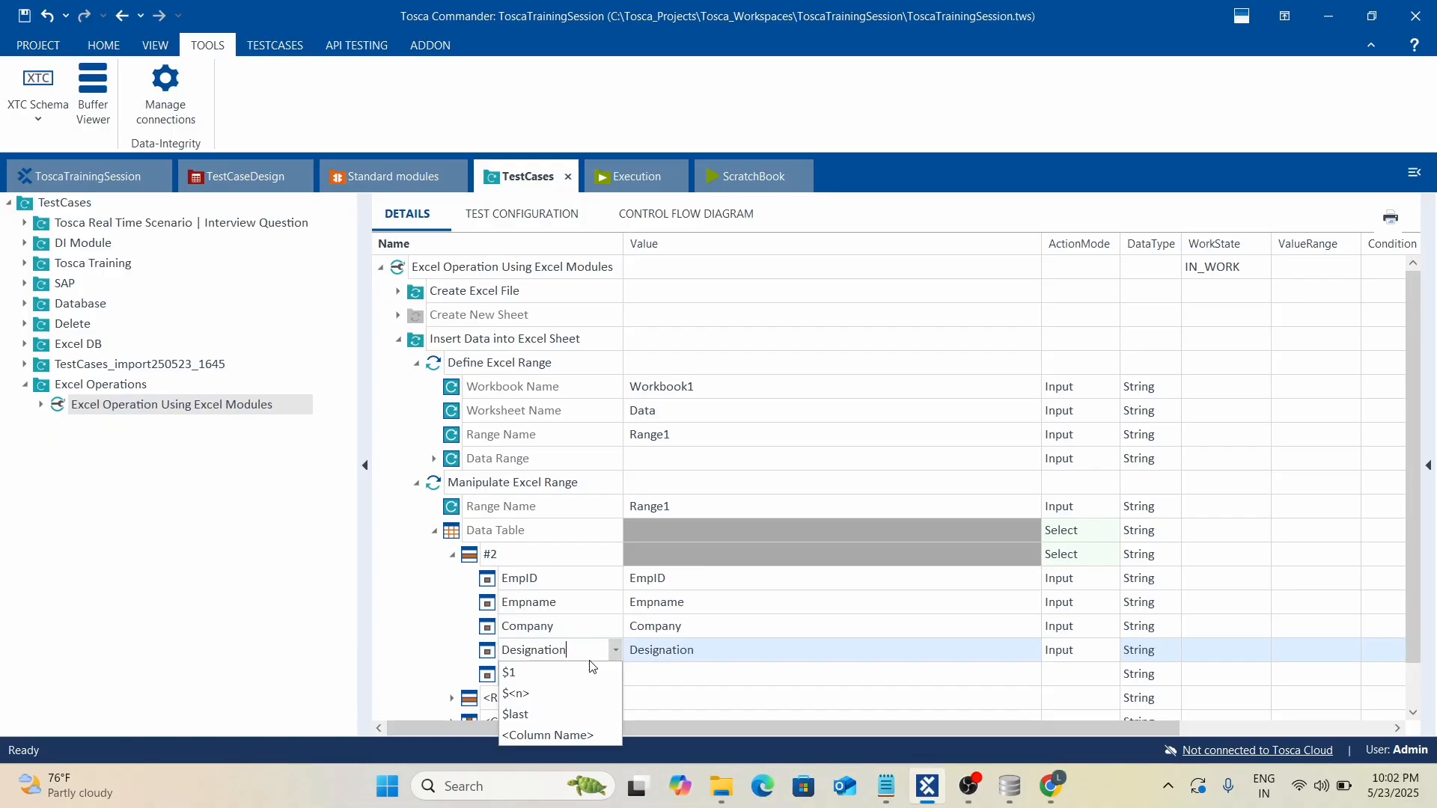
click(764, 609)
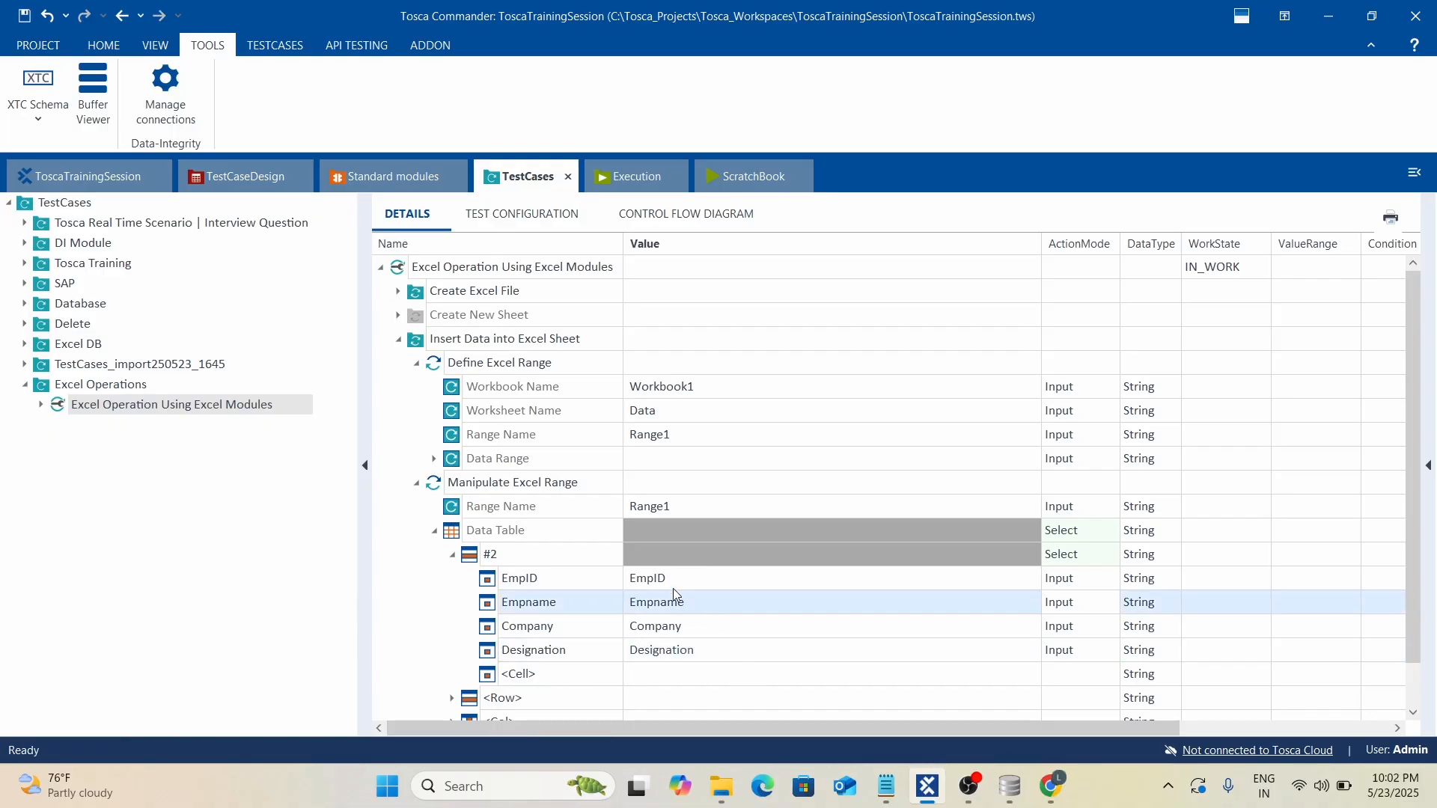
Replace the EmpID cell's value with the random number expression {RND[1000][2000]}.
click(715, 580)
click(715, 580)
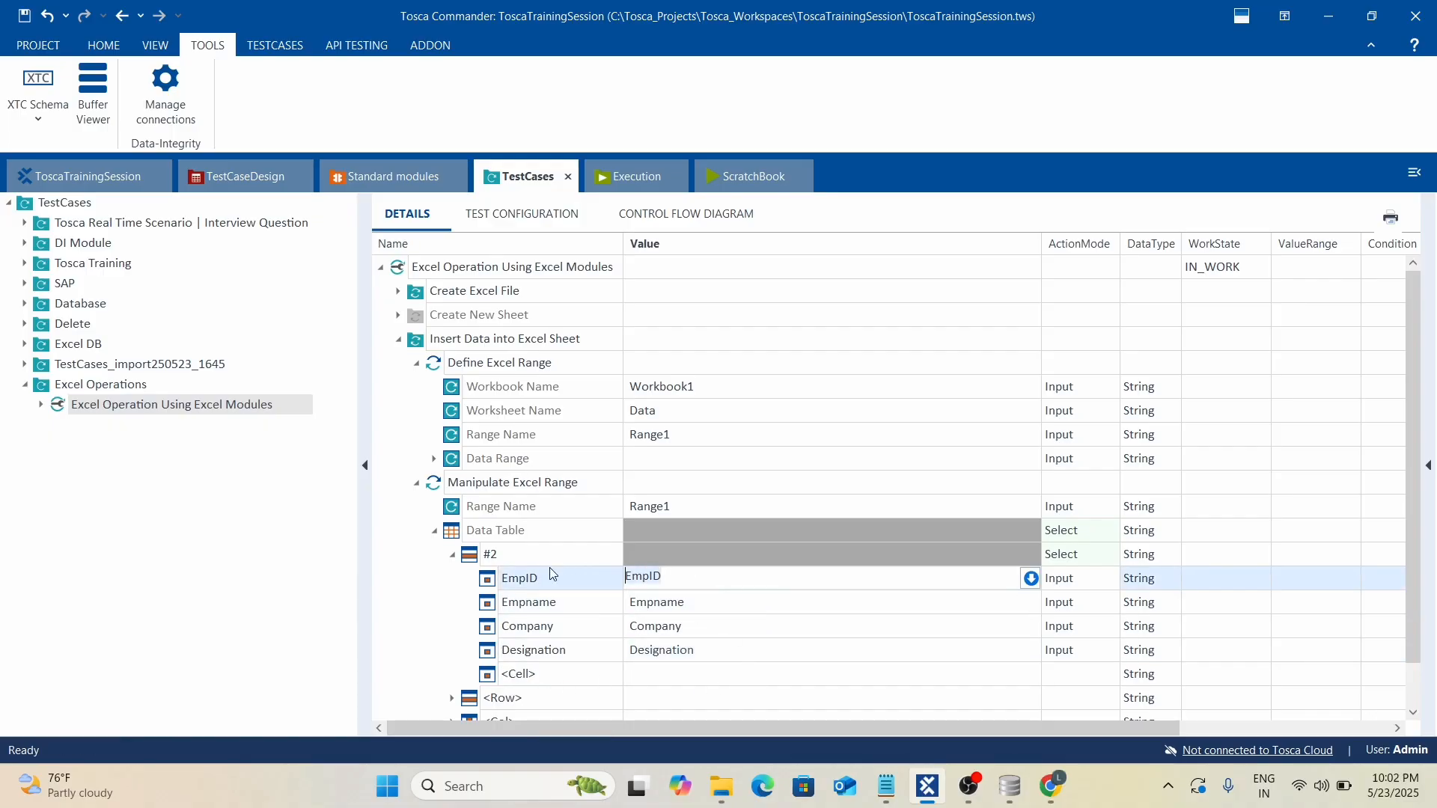
key(ctrl+a)
text({RA)
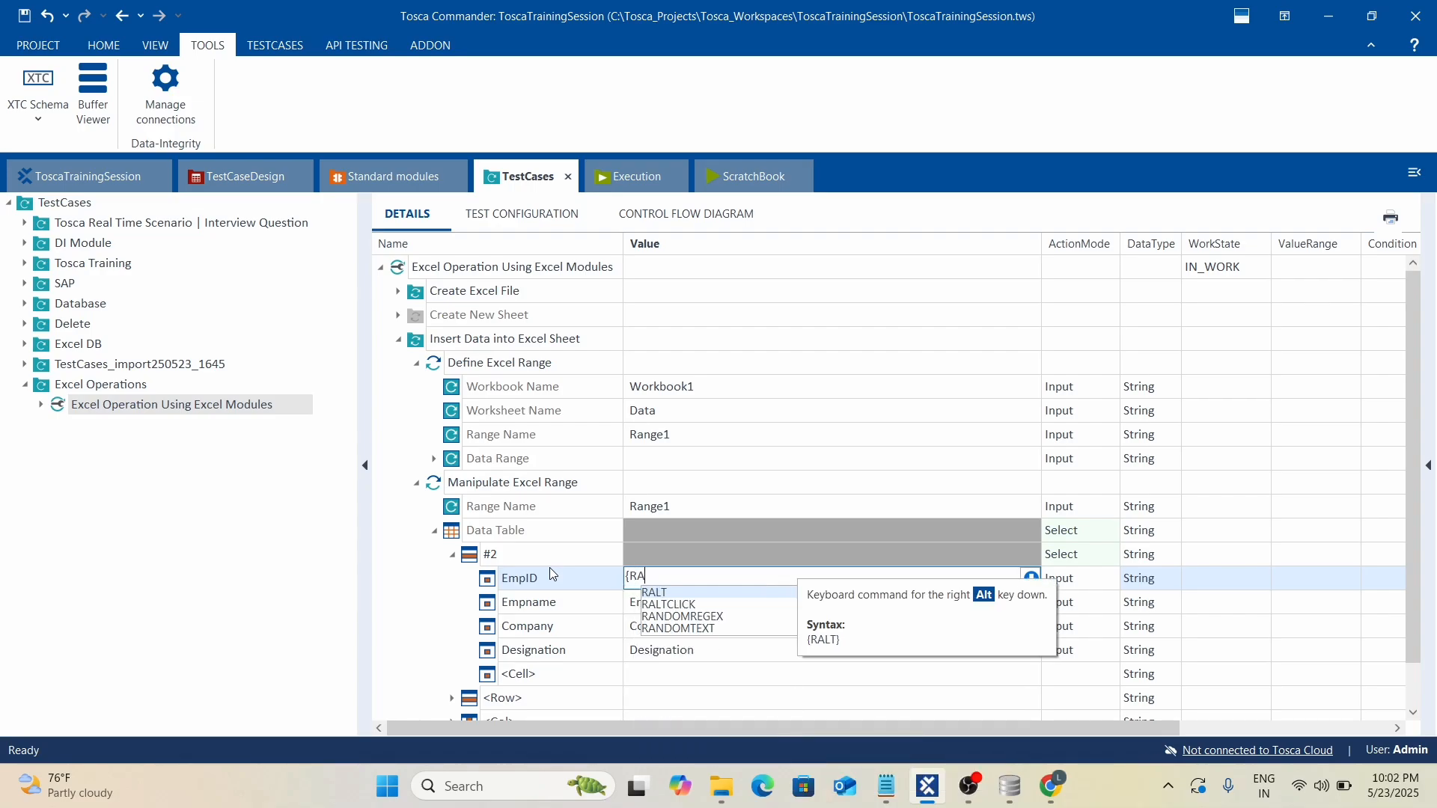
key(BackSpace)
text(ND)
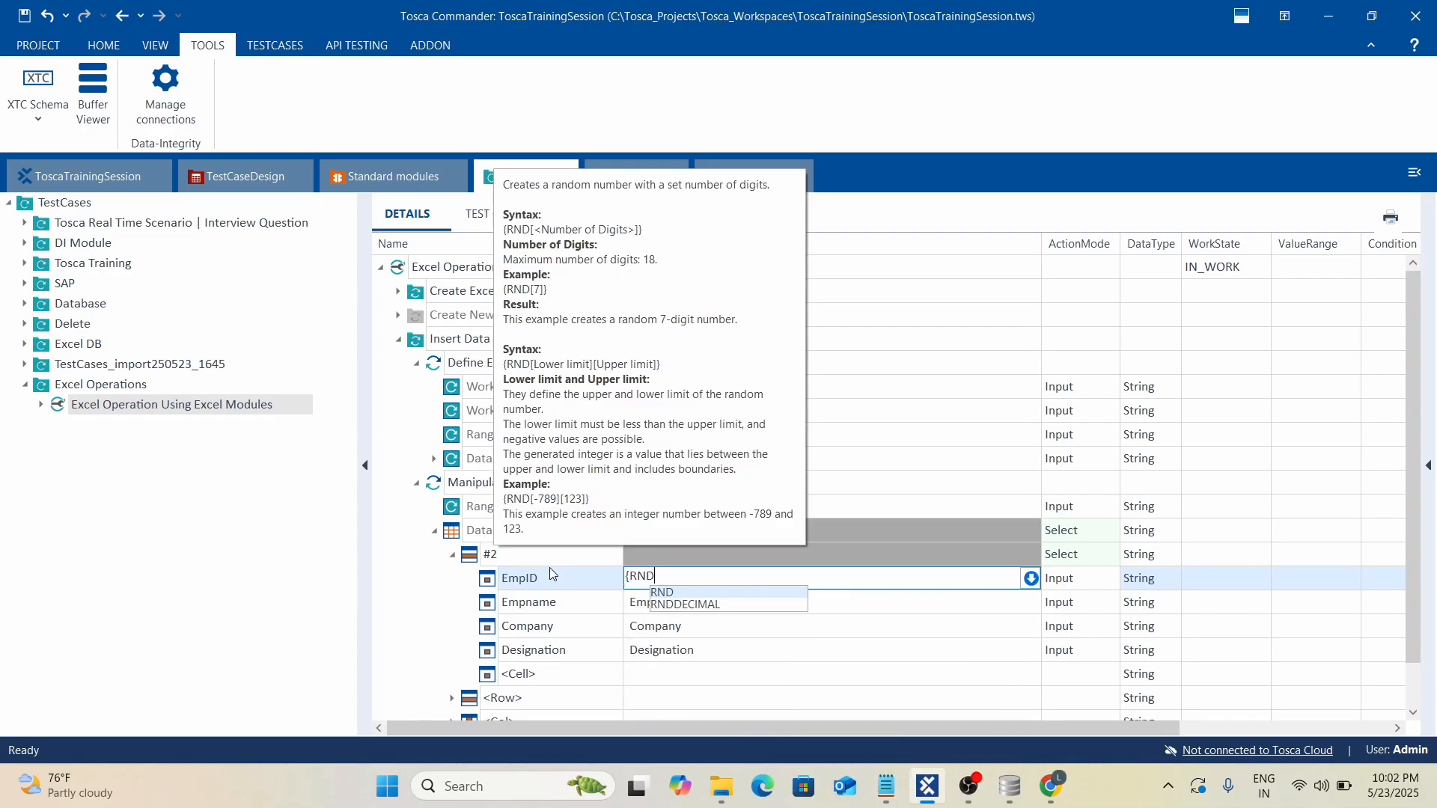
text([4]})
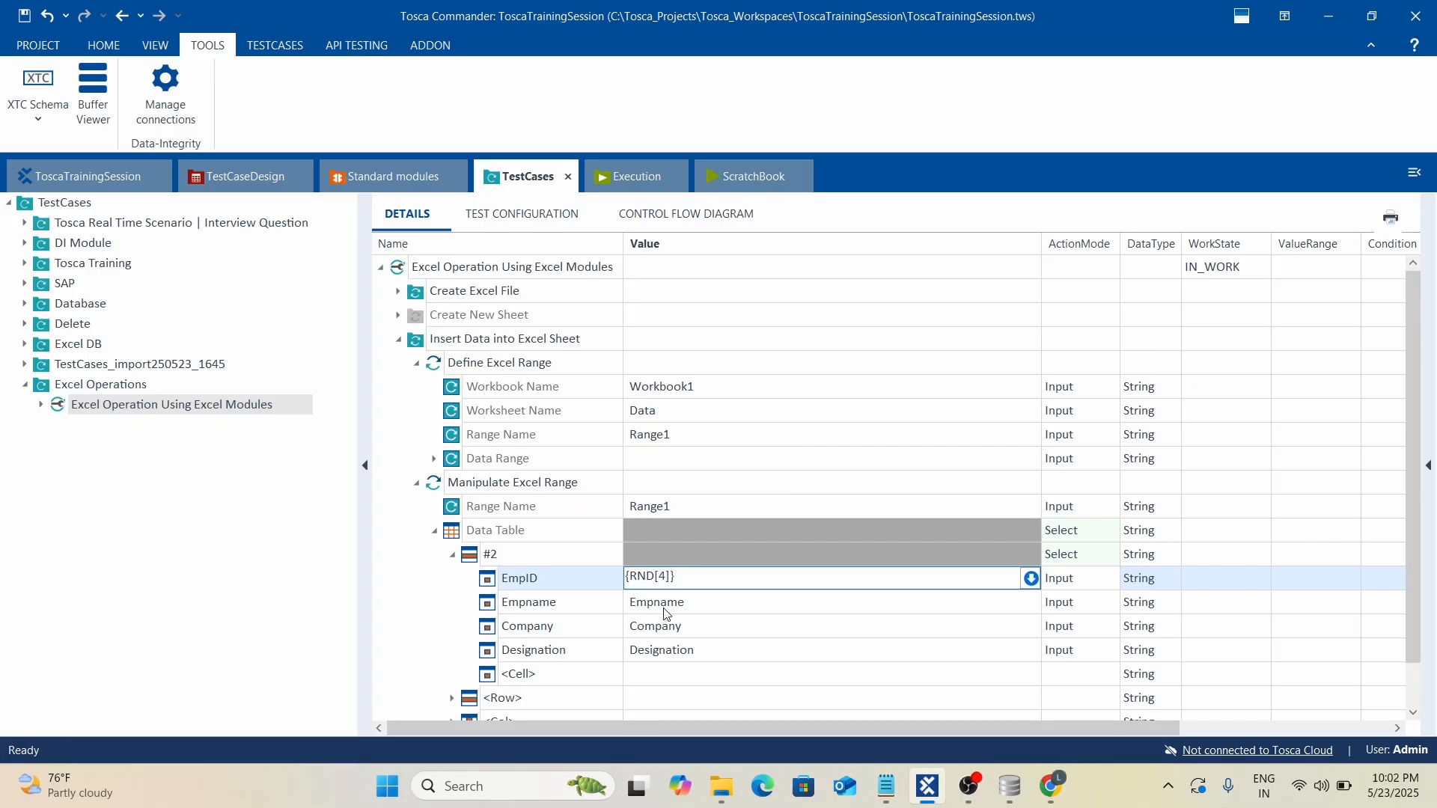
click(706, 603)
drag(706, 604, 529, 610)
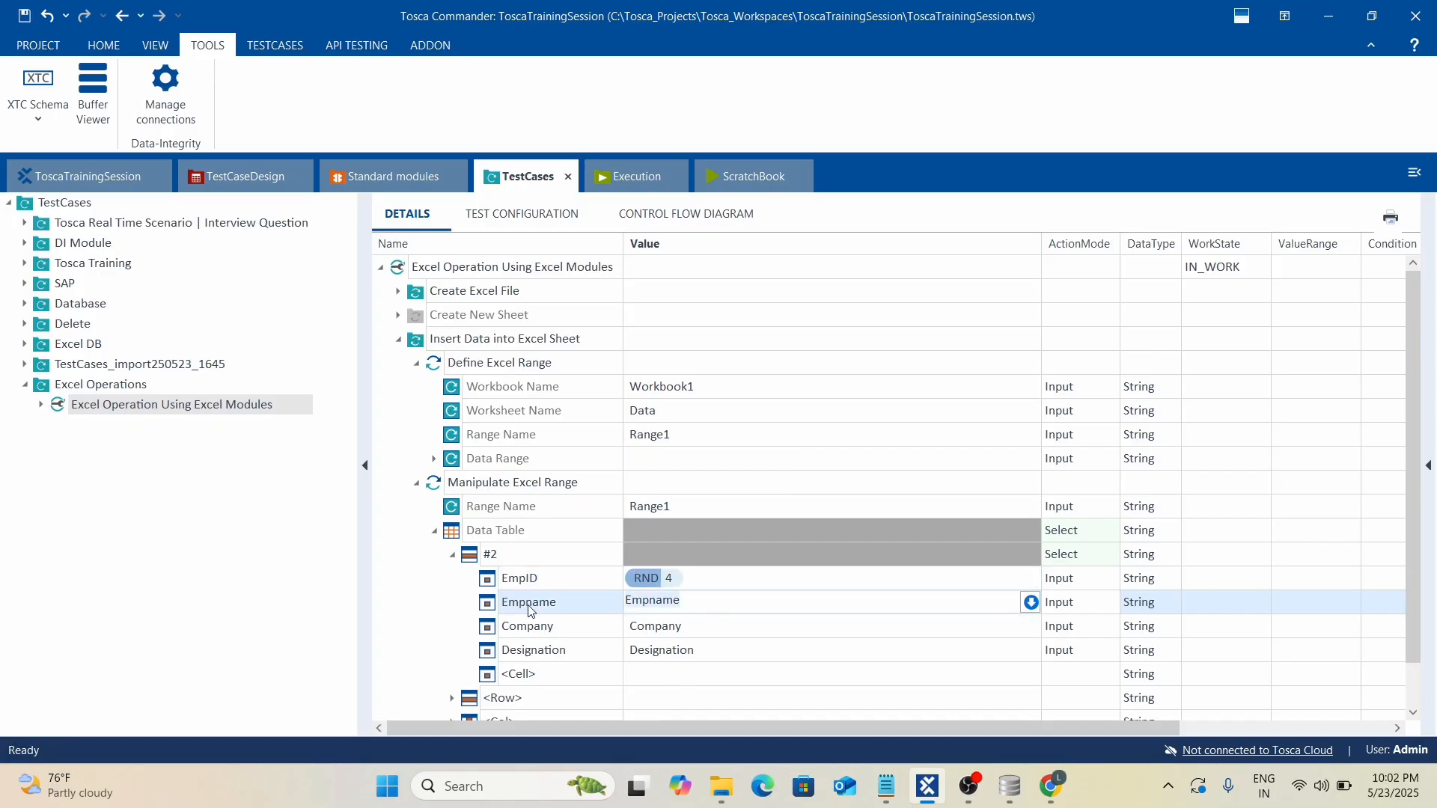
click(674, 577)
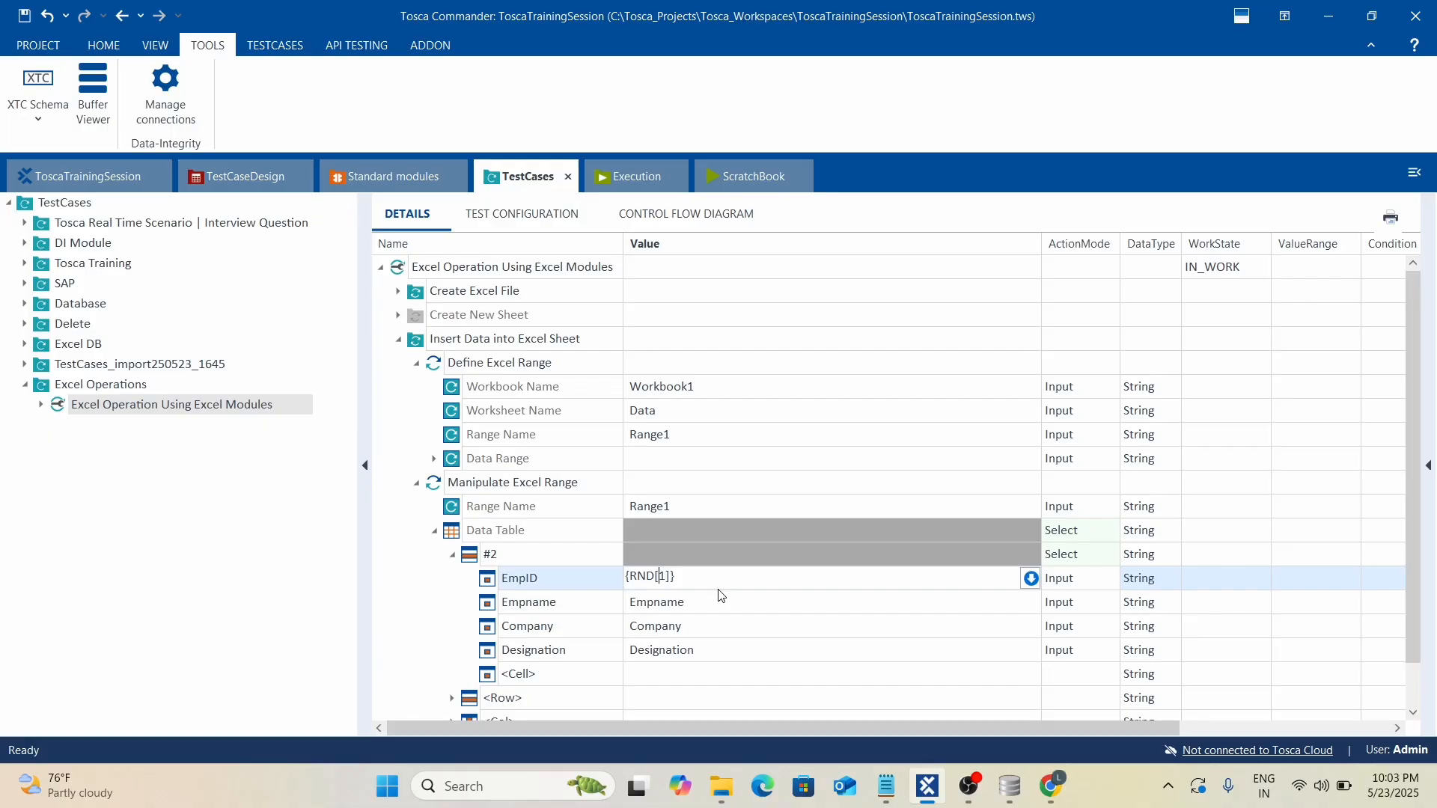
text(1000][2000])
click(802, 467)
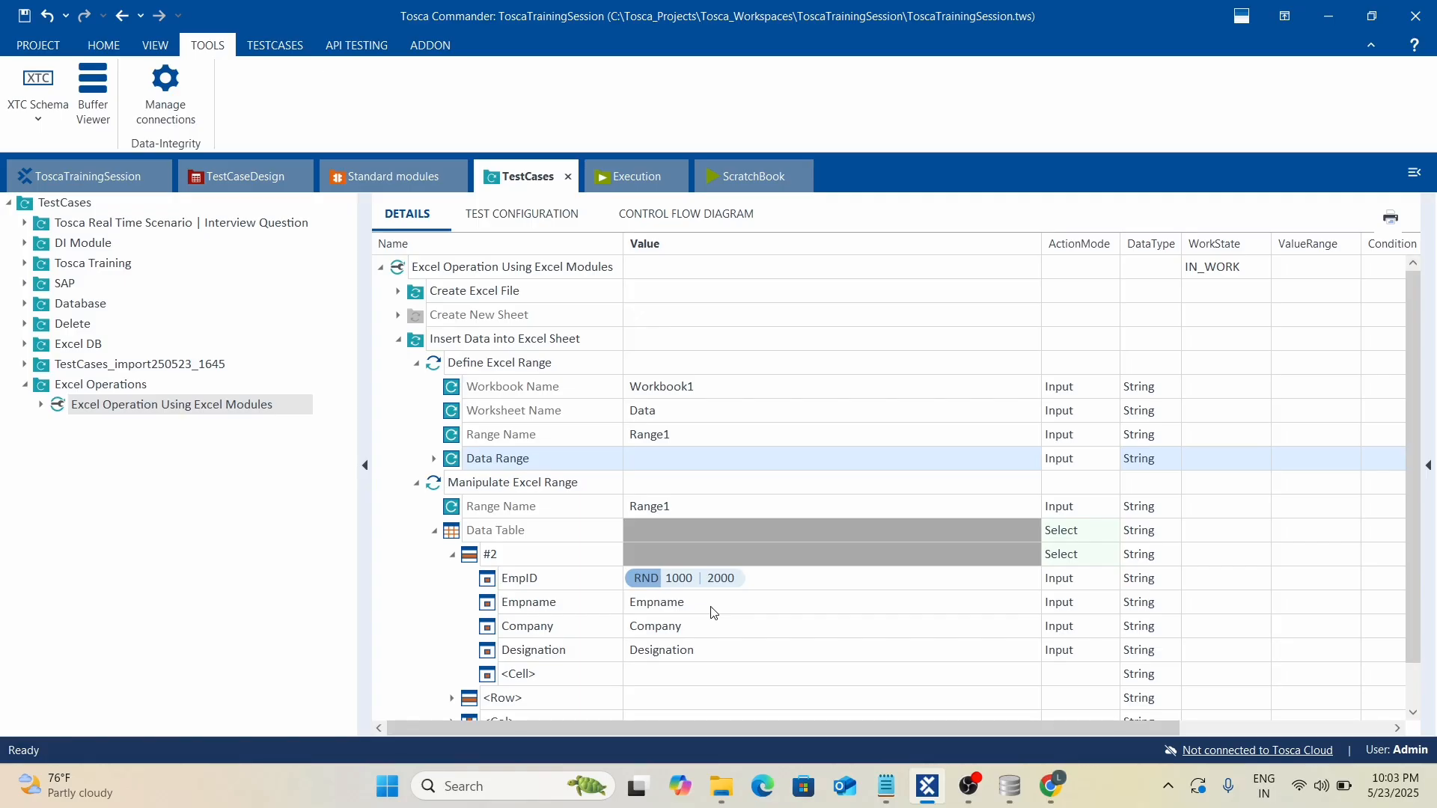
Replace the Empname cell's value with the random text expression {RANDOMTEXT[5]}.
double_click(737, 609)
drag(711, 599, 627, 604)
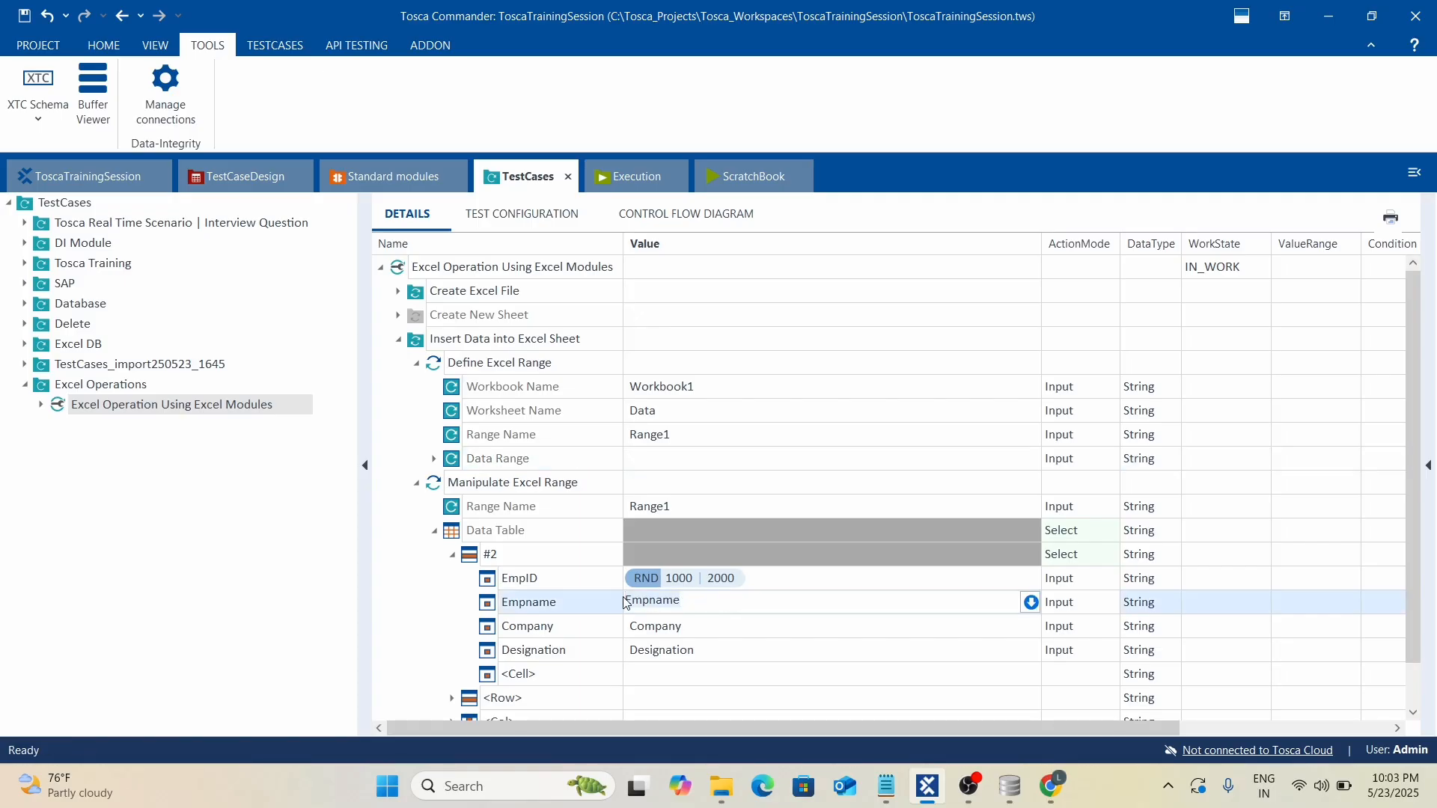
text({R)
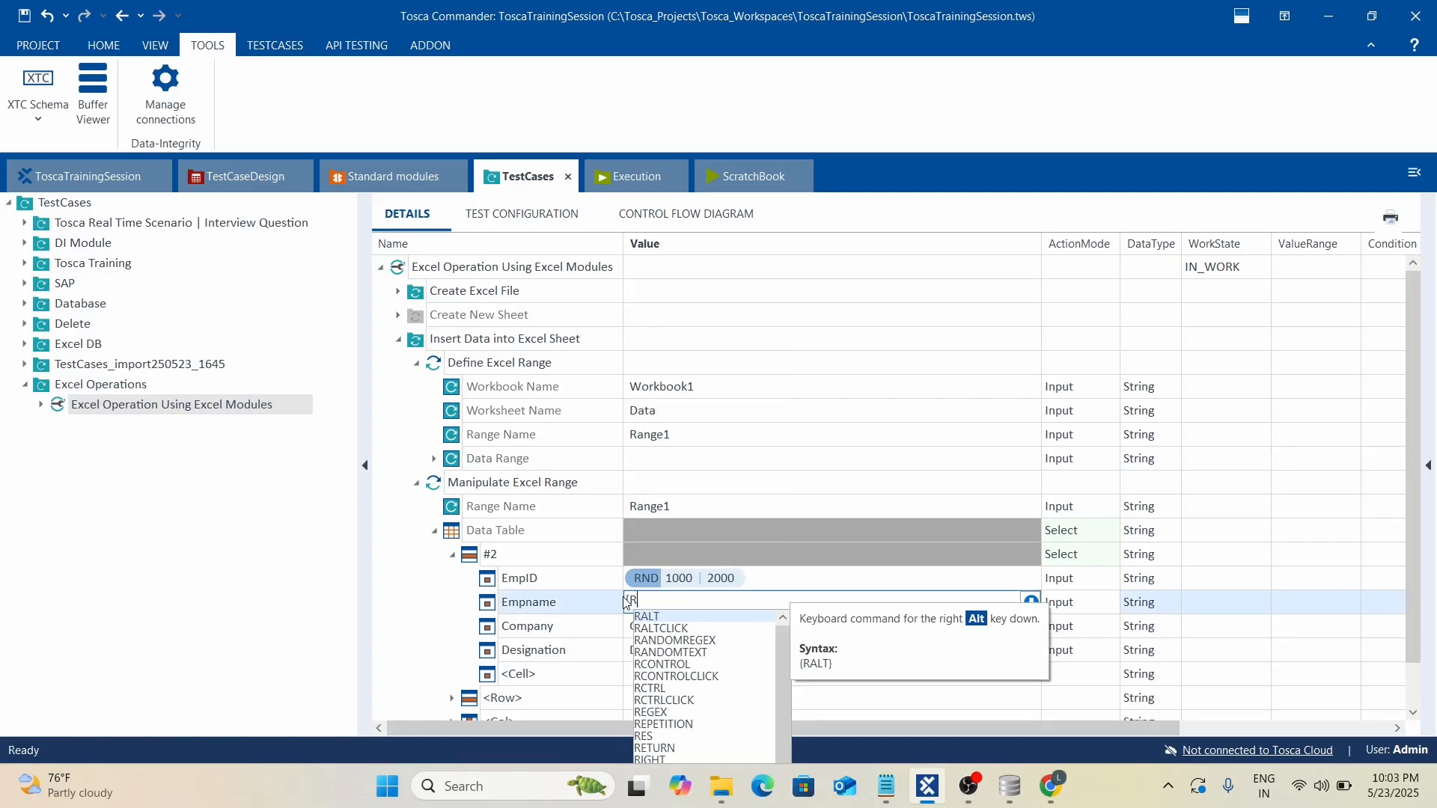
key(Down)
key(Down)
key(Down)
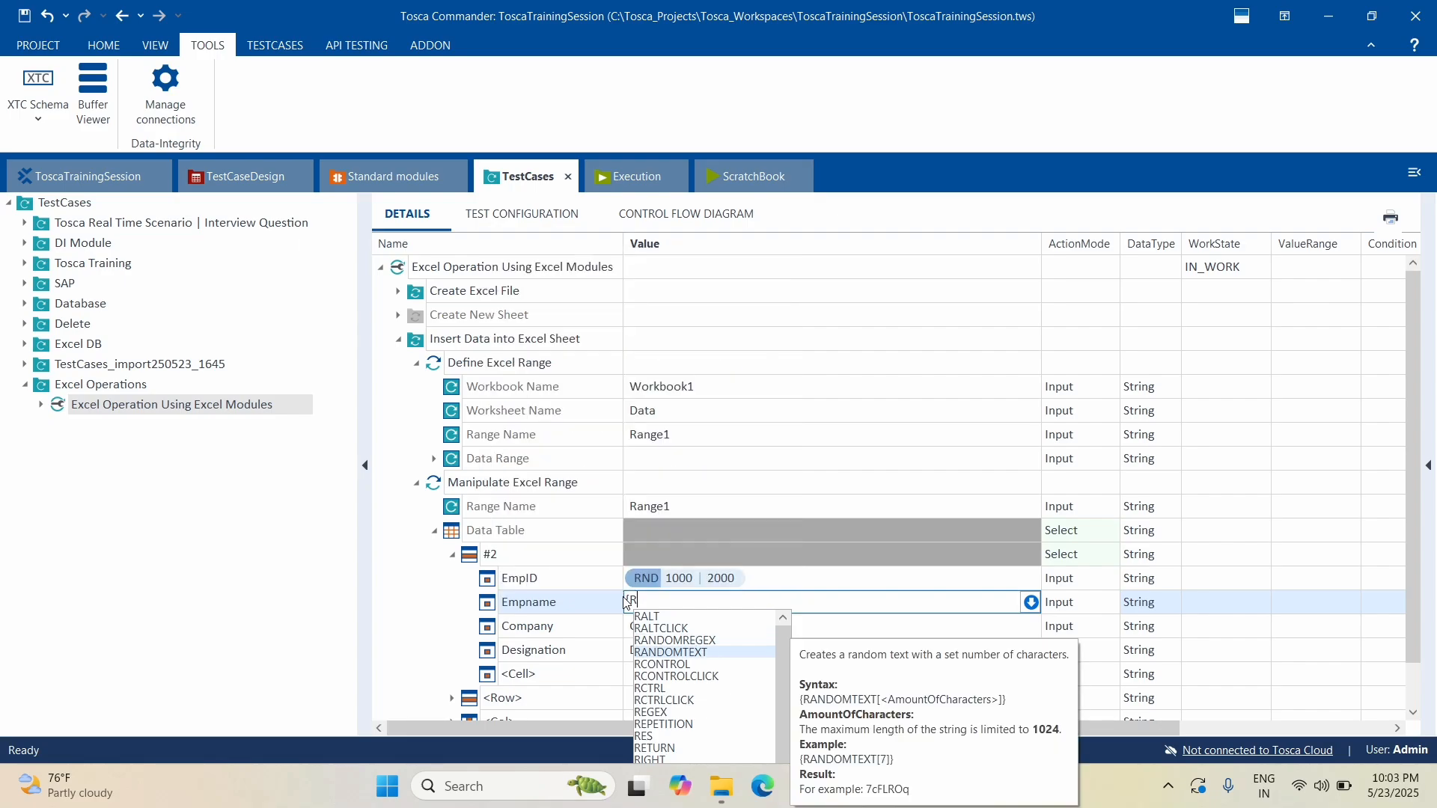
key(Return)
text([5)
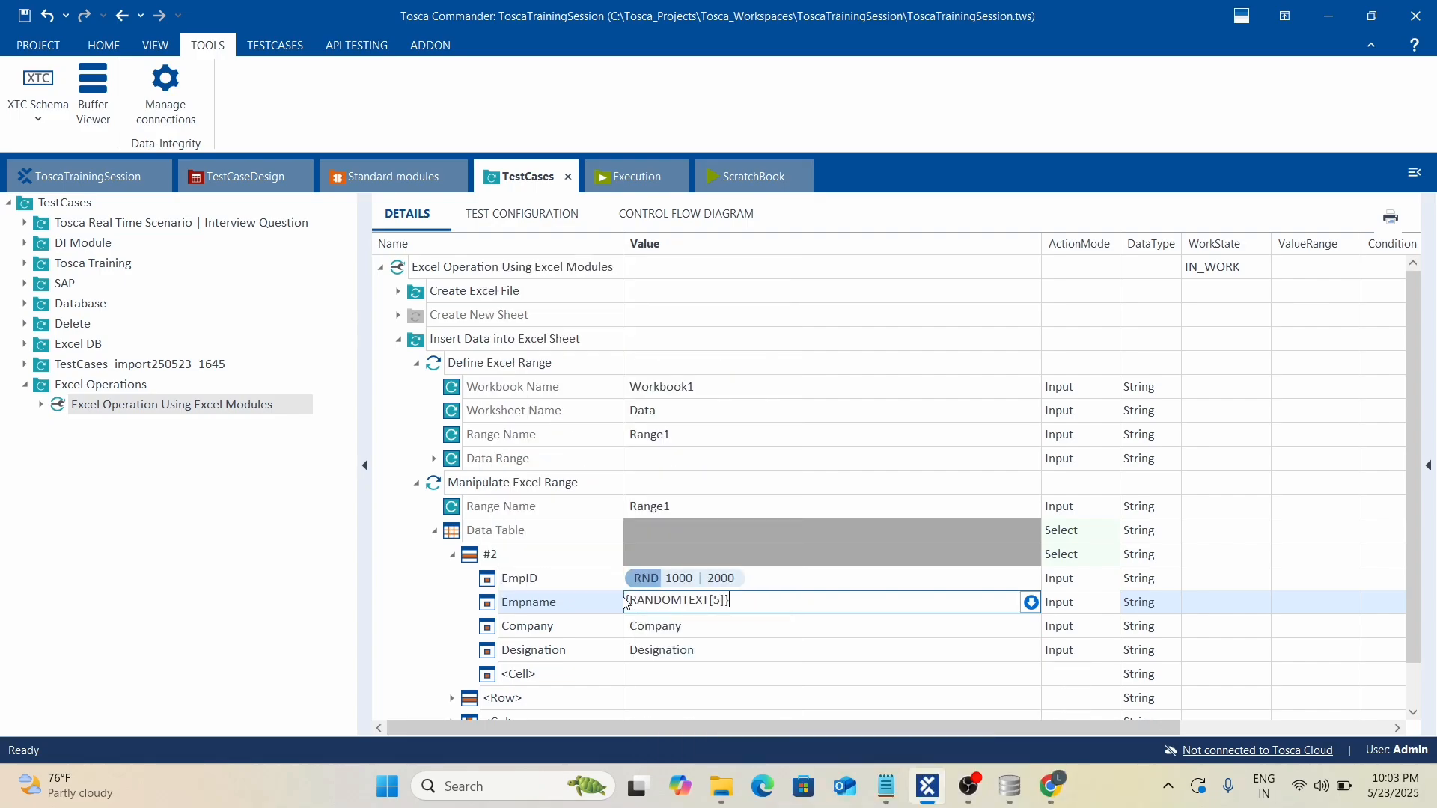
text(]})
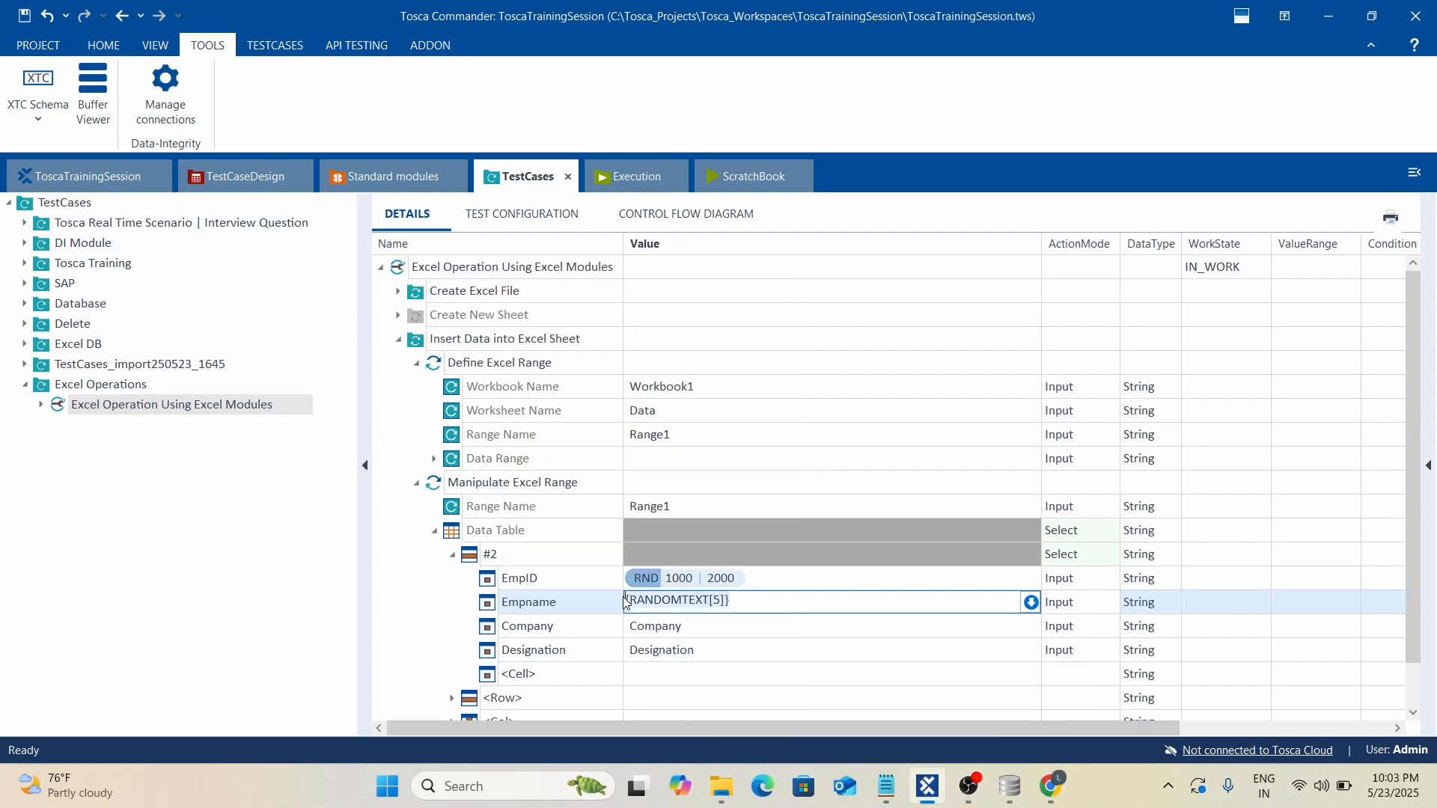
Replace the values of the Company and Designation cells with the same {RANDOMTEXT[5]} expression.
click(709, 634)
key(ctrl+a)
text({RANDOMTEXT[5]})
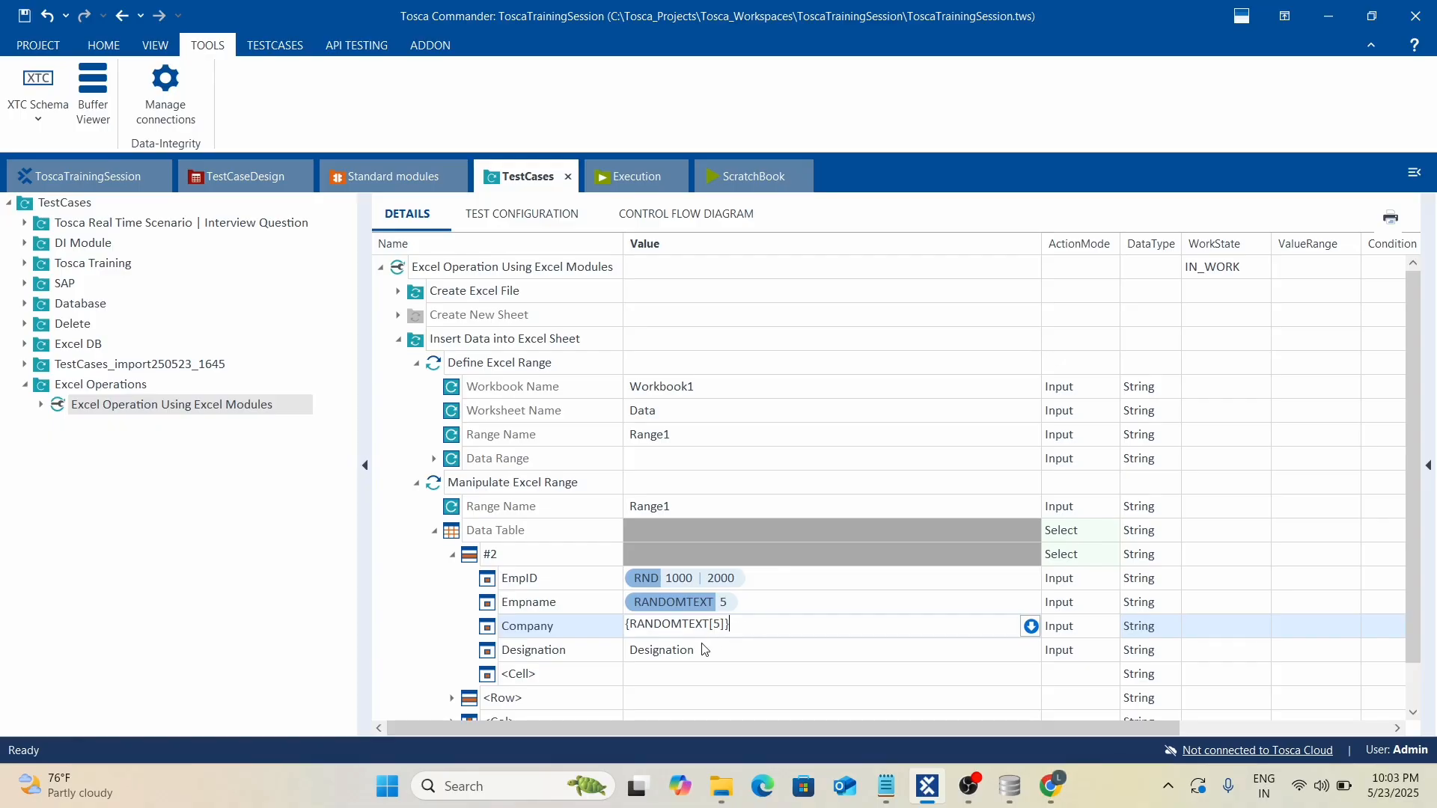
click(739, 647)
key(ctrl+a)
key(ctrl+v)
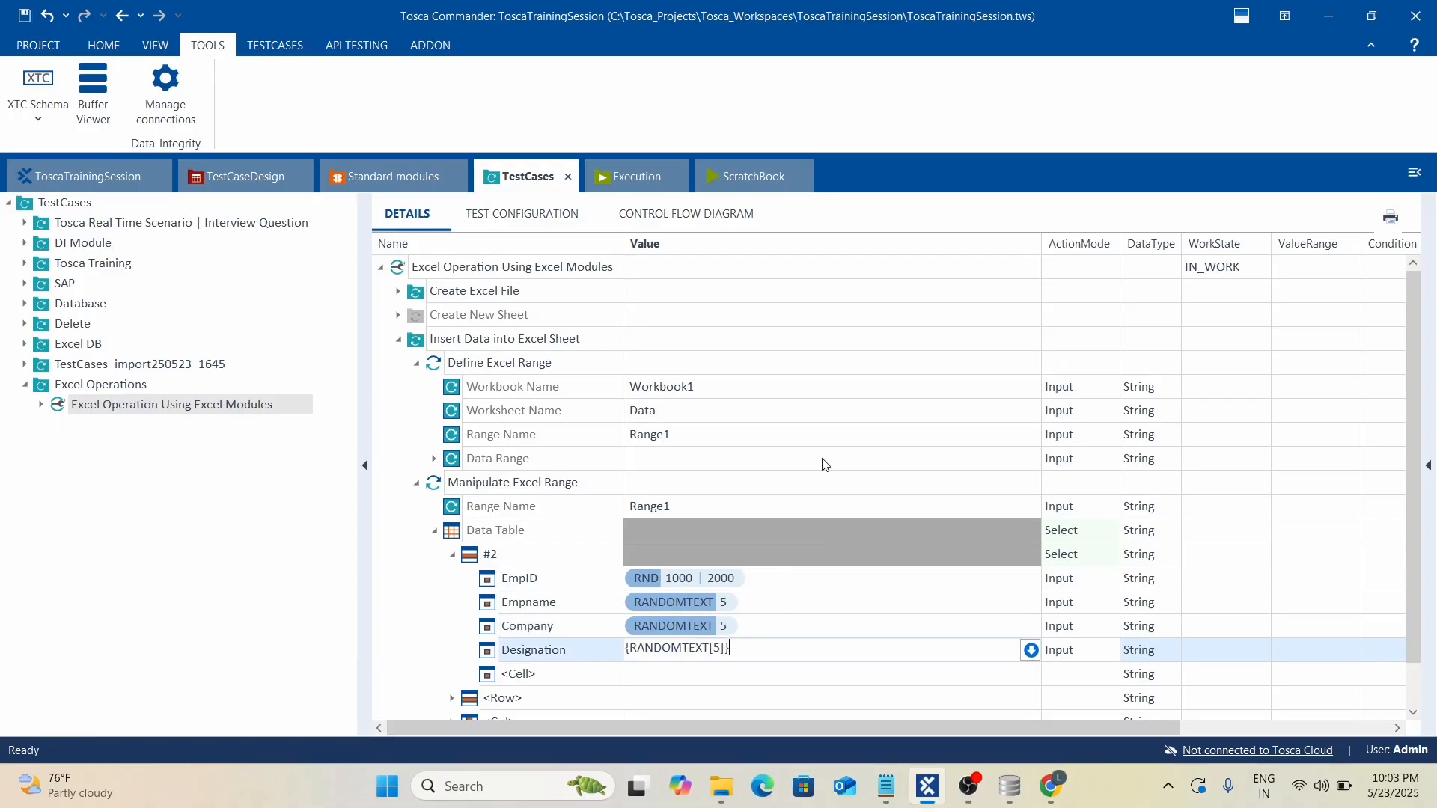
click(812, 434)
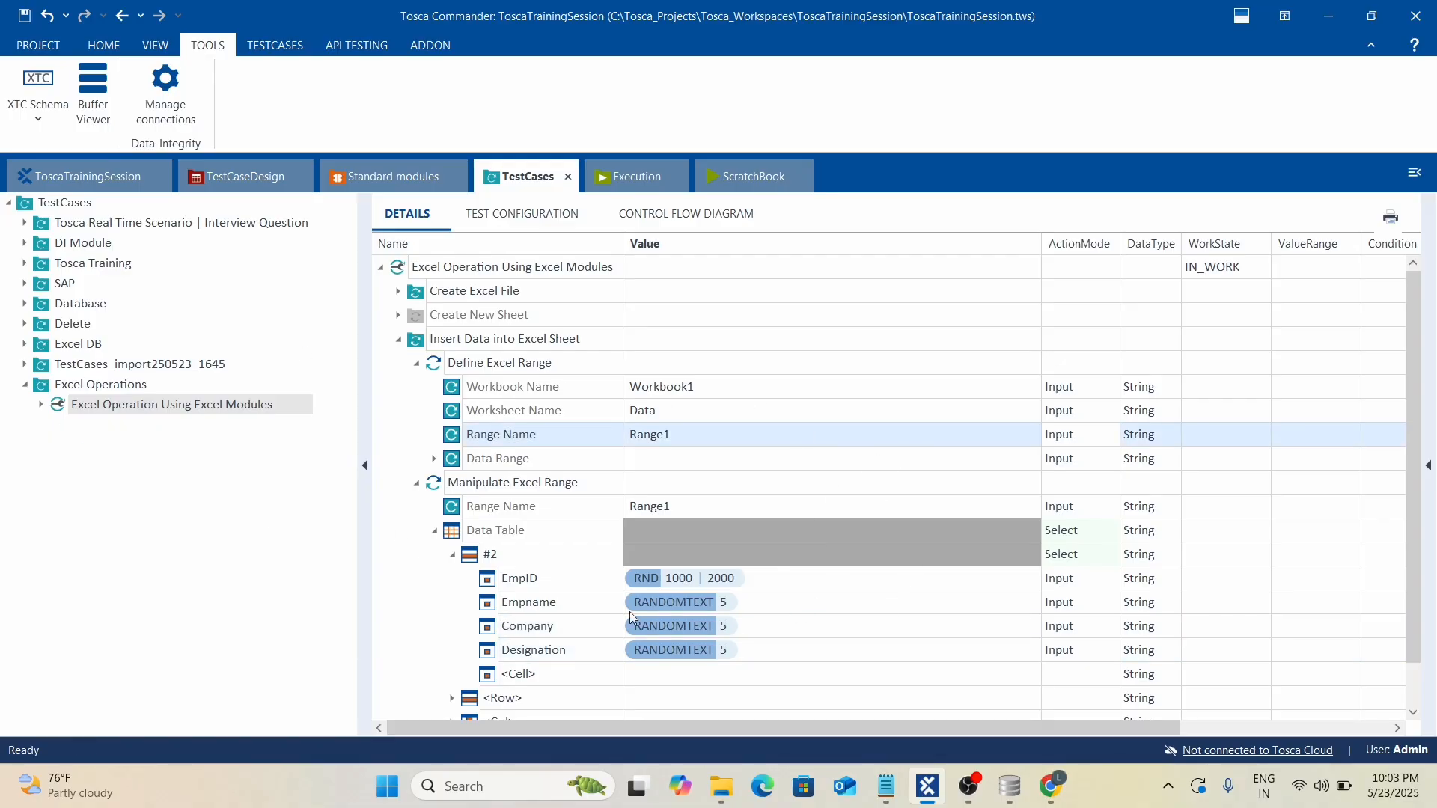
Run the whole Excel Operation Using Excel Modules test case in ScratchBook and bring up sample.xlsx in WPS Office.
right_click(513, 271)
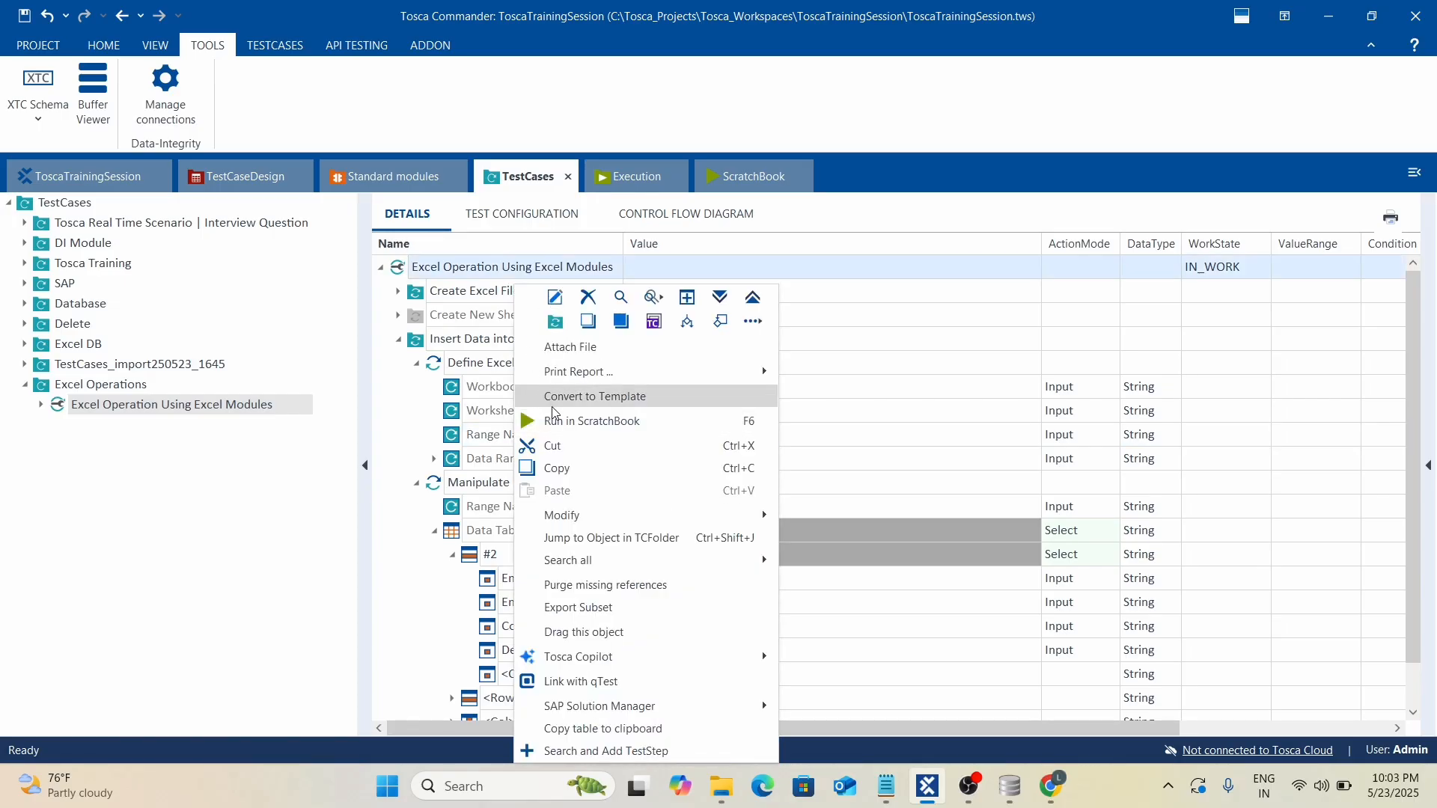
click(558, 421)
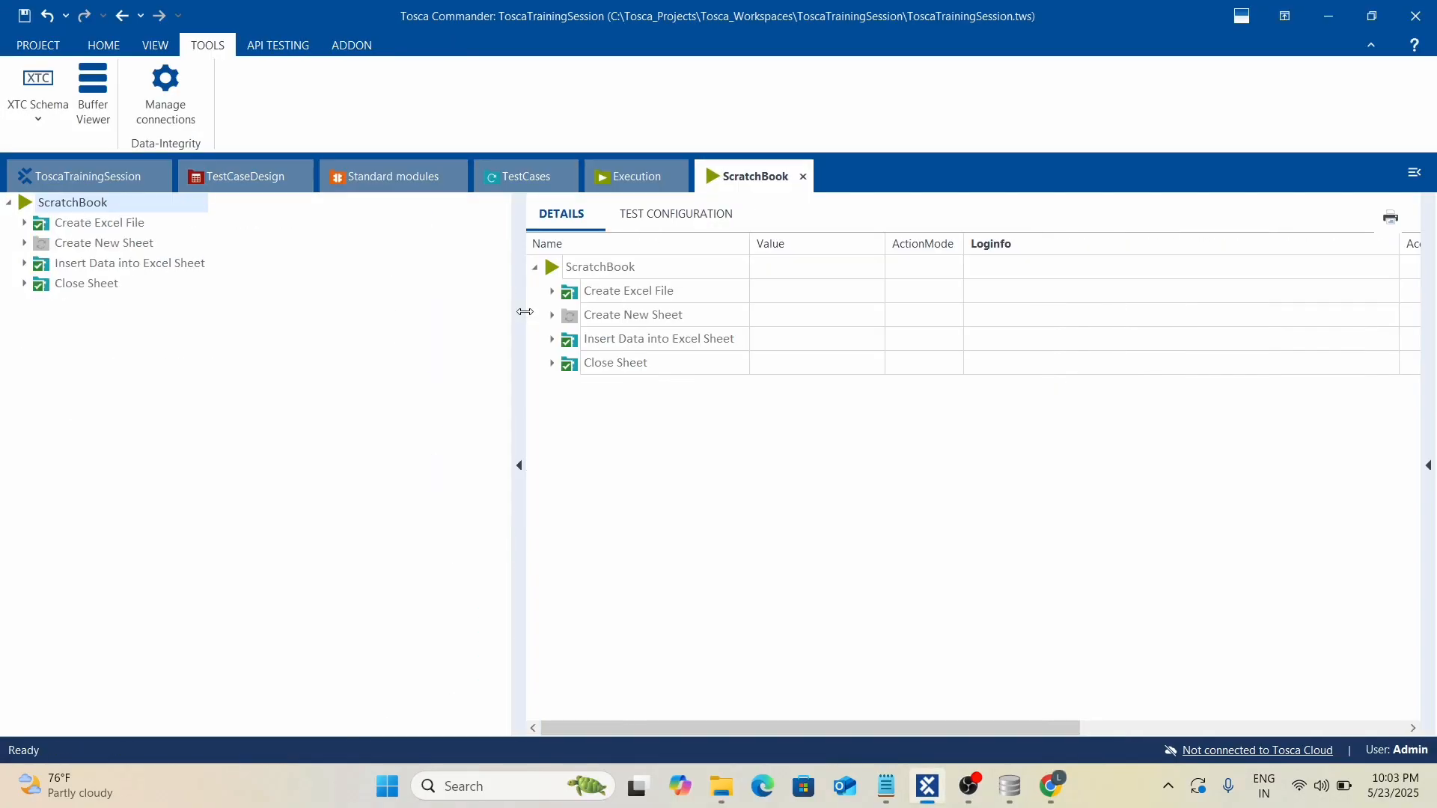
key(alt+Tab)
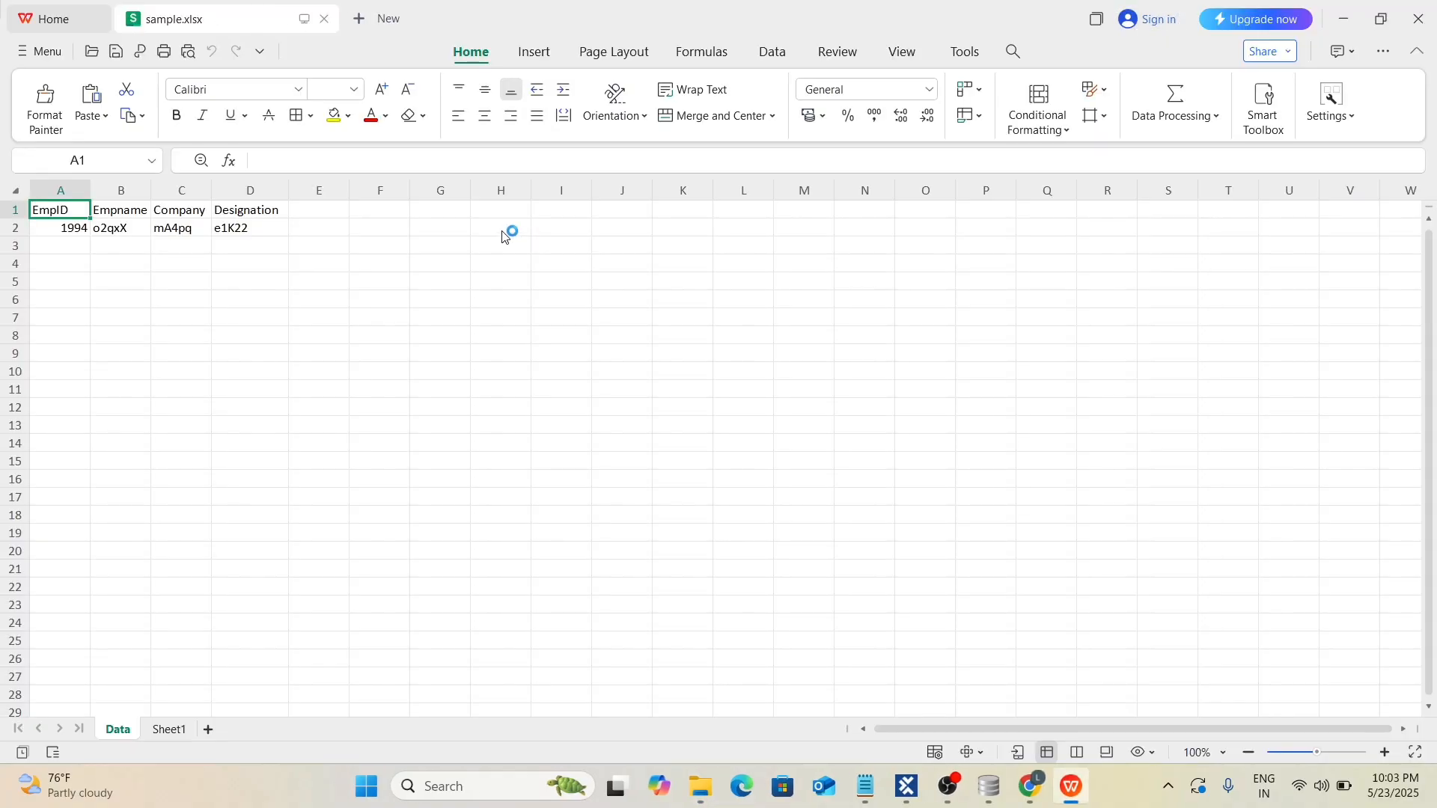
Examine the generated employee values in row 2 of the Data sheet, from EmpID through Designation.
click(144, 260)
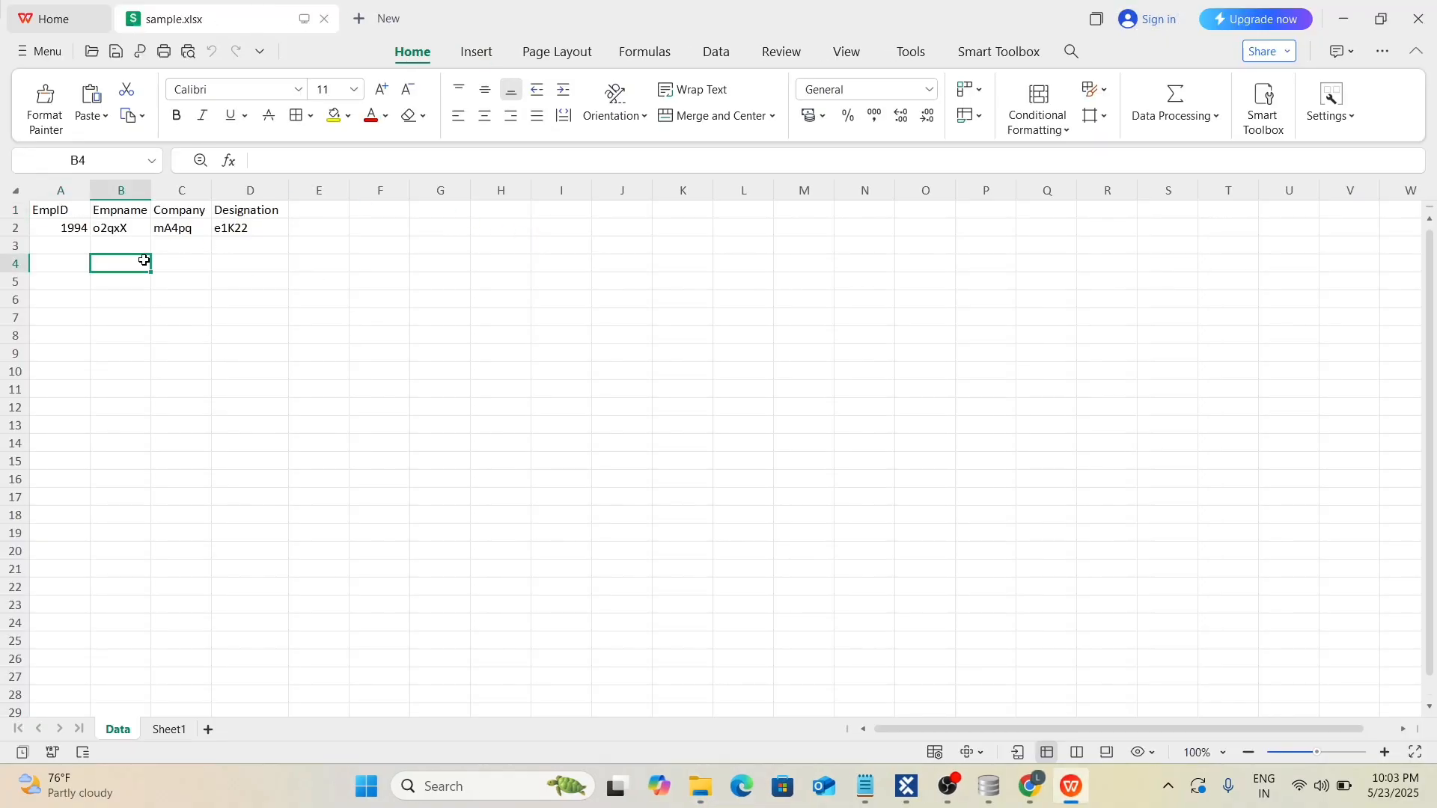
click(47, 226)
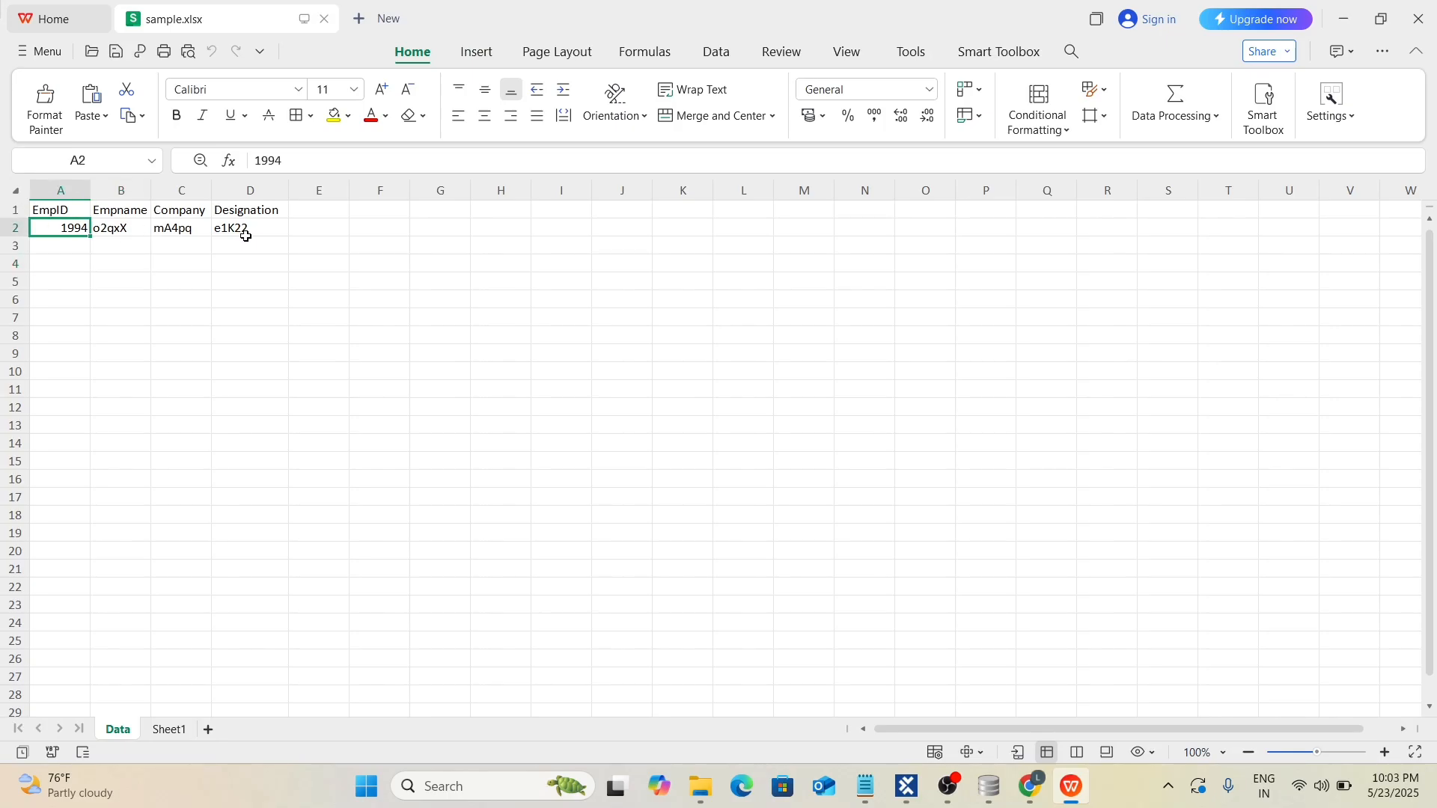
click(254, 267)
click(110, 233)
click(247, 263)
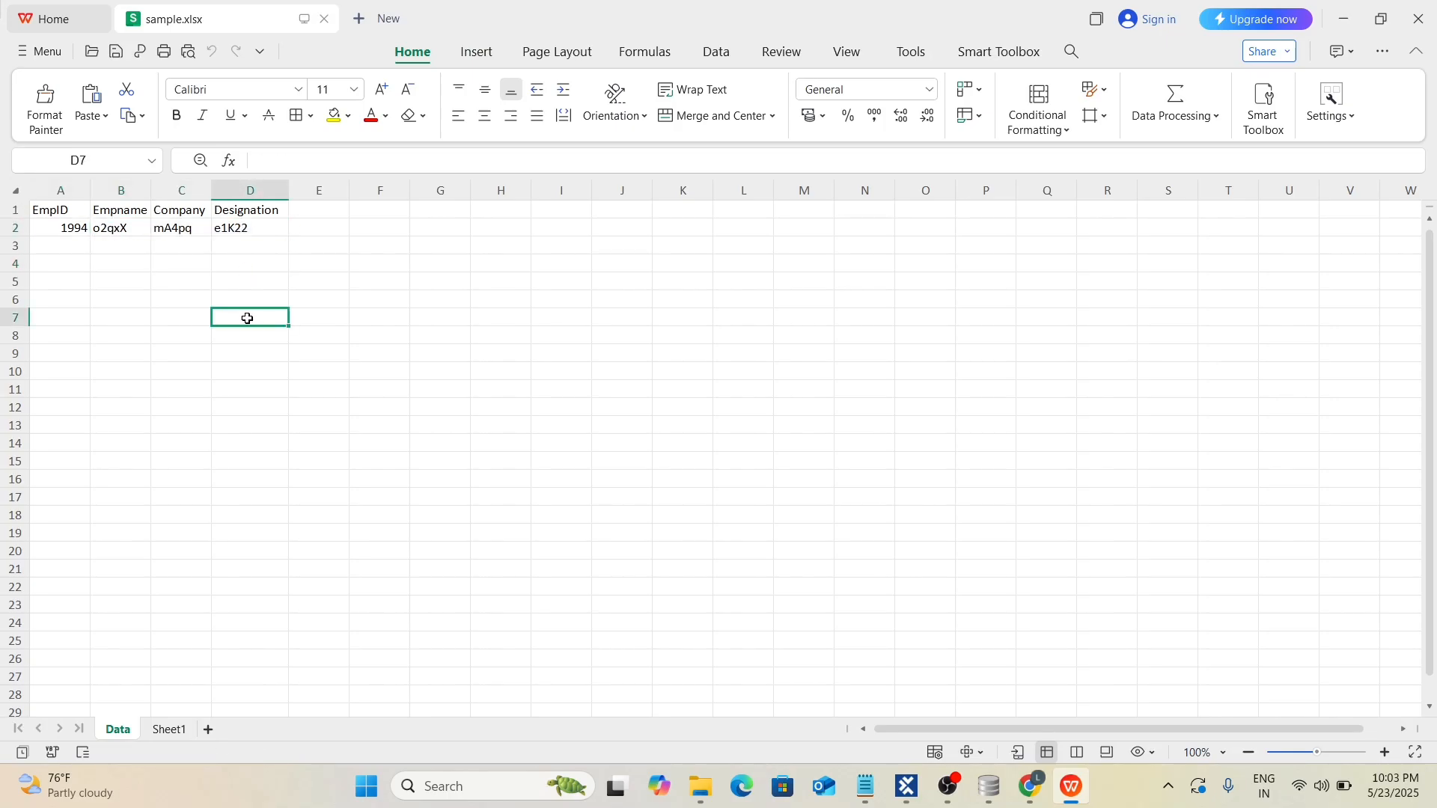
drag(49, 228, 254, 229)
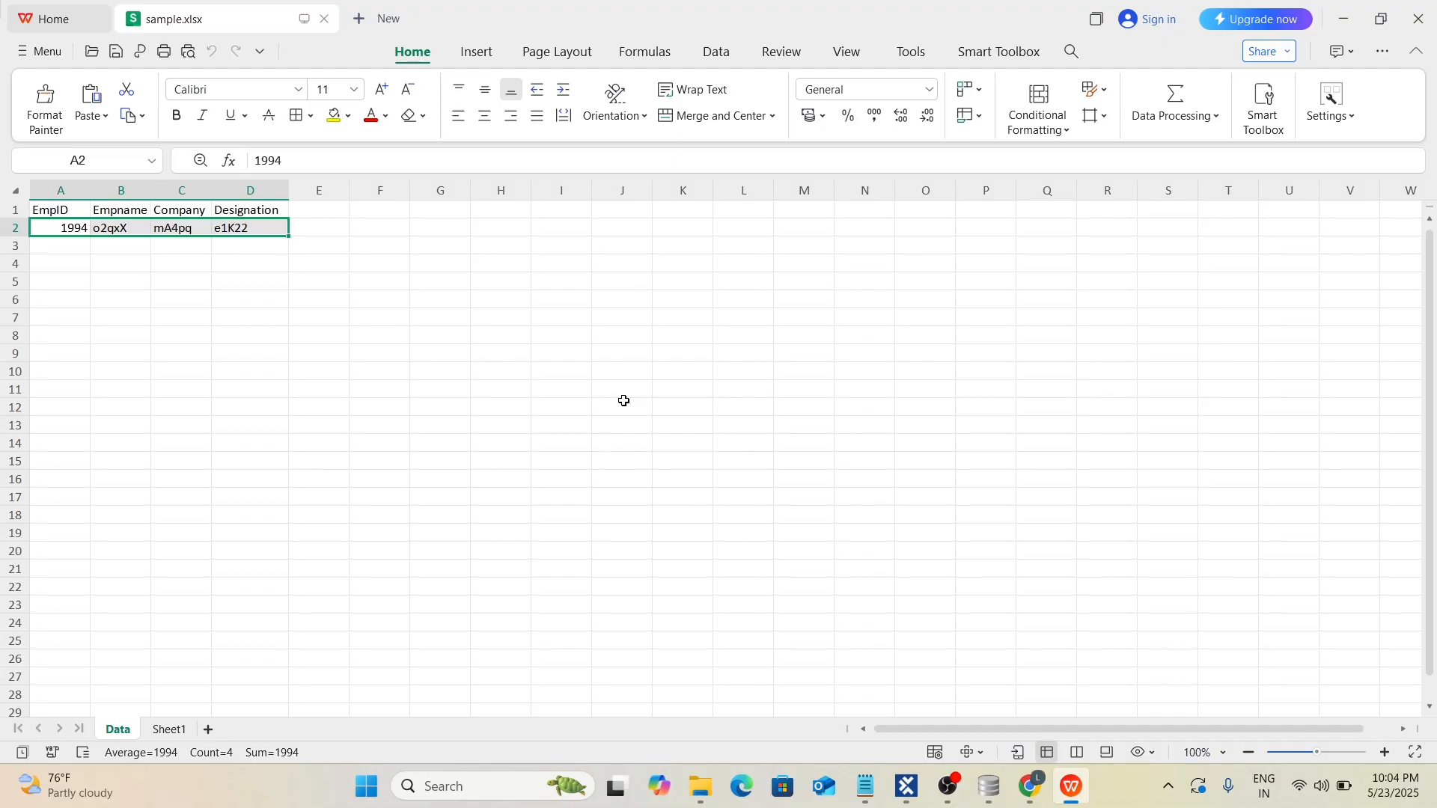
Return to Tosca Commander and expand Insert Data into Excel Sheet in the ScratchBook results.
key(alt+Tab)
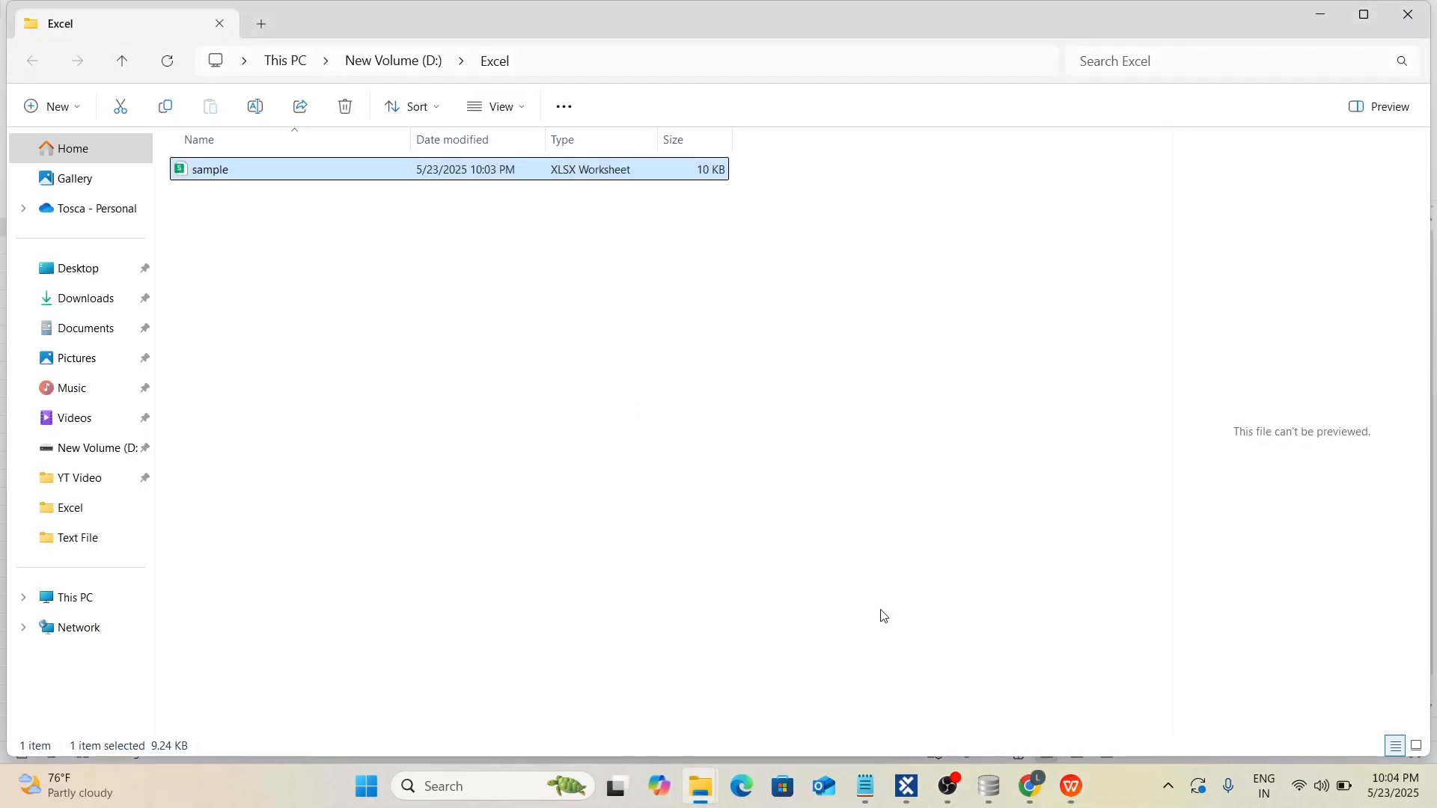
key(alt+Tab)
key(alt+Tab)
click(906, 786)
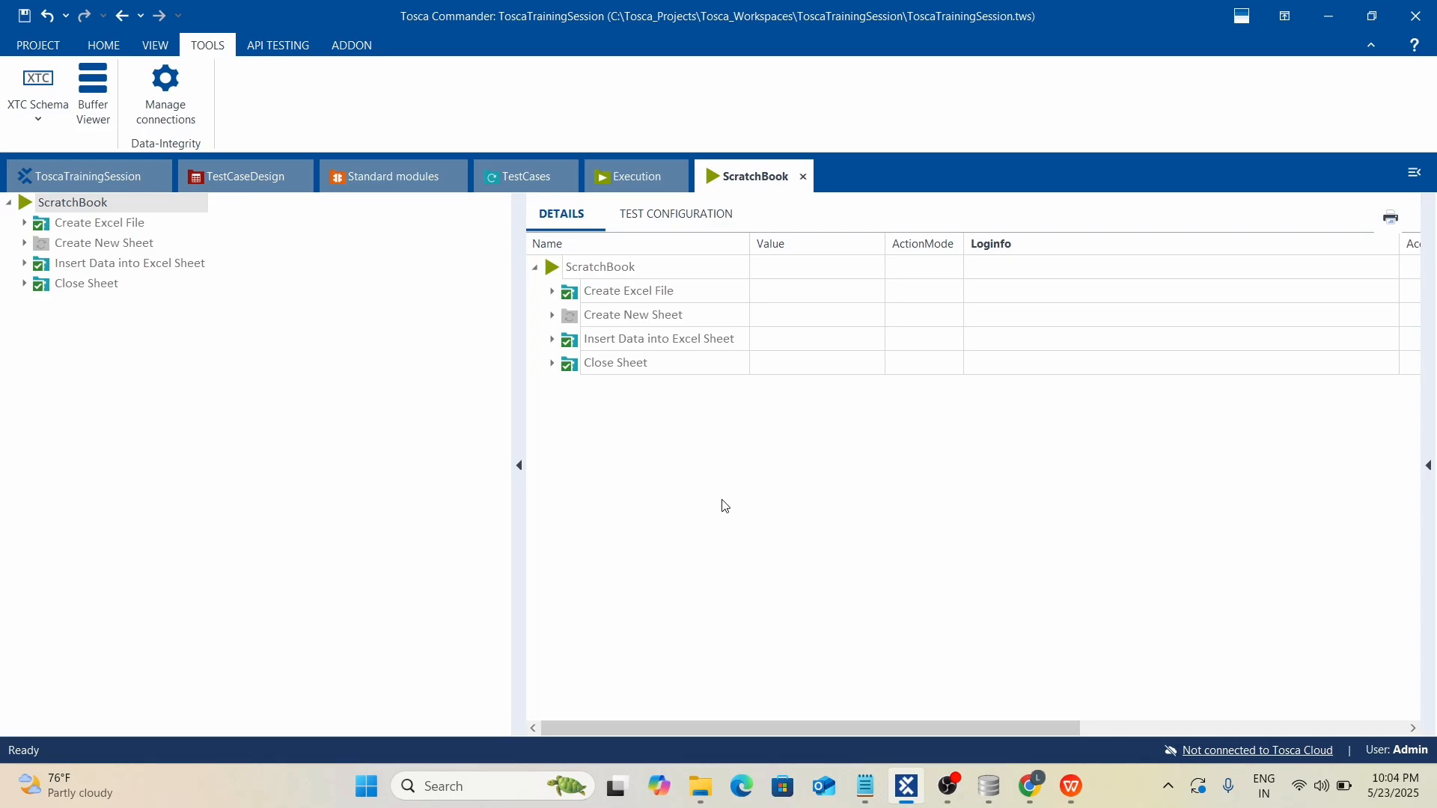
click(552, 339)
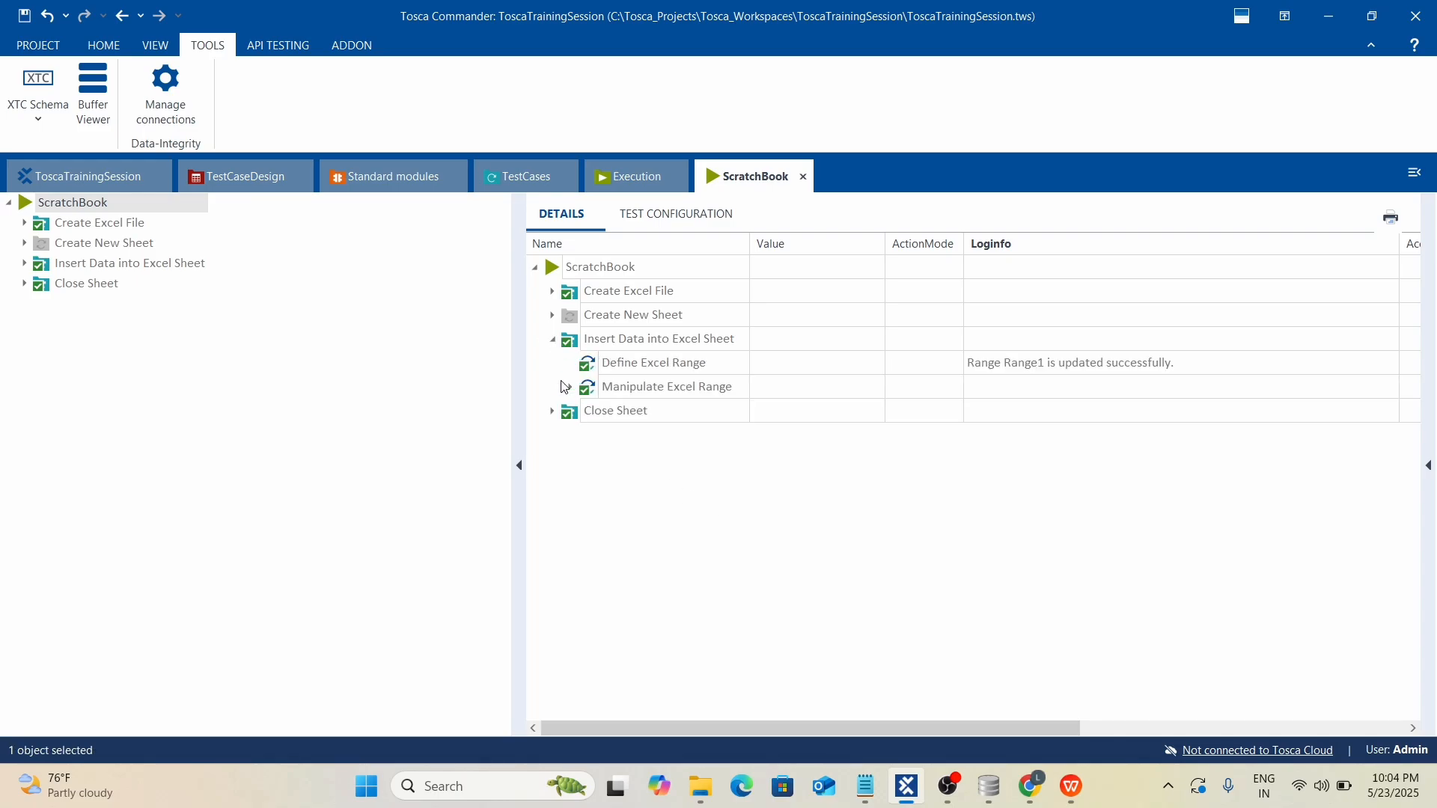
Return to the Excel Operation Using Excel Modules test case in TestCases and show the Data Table rows of Manipulate Excel Range.
click(527, 176)
scroll(483, 576, down, 1)
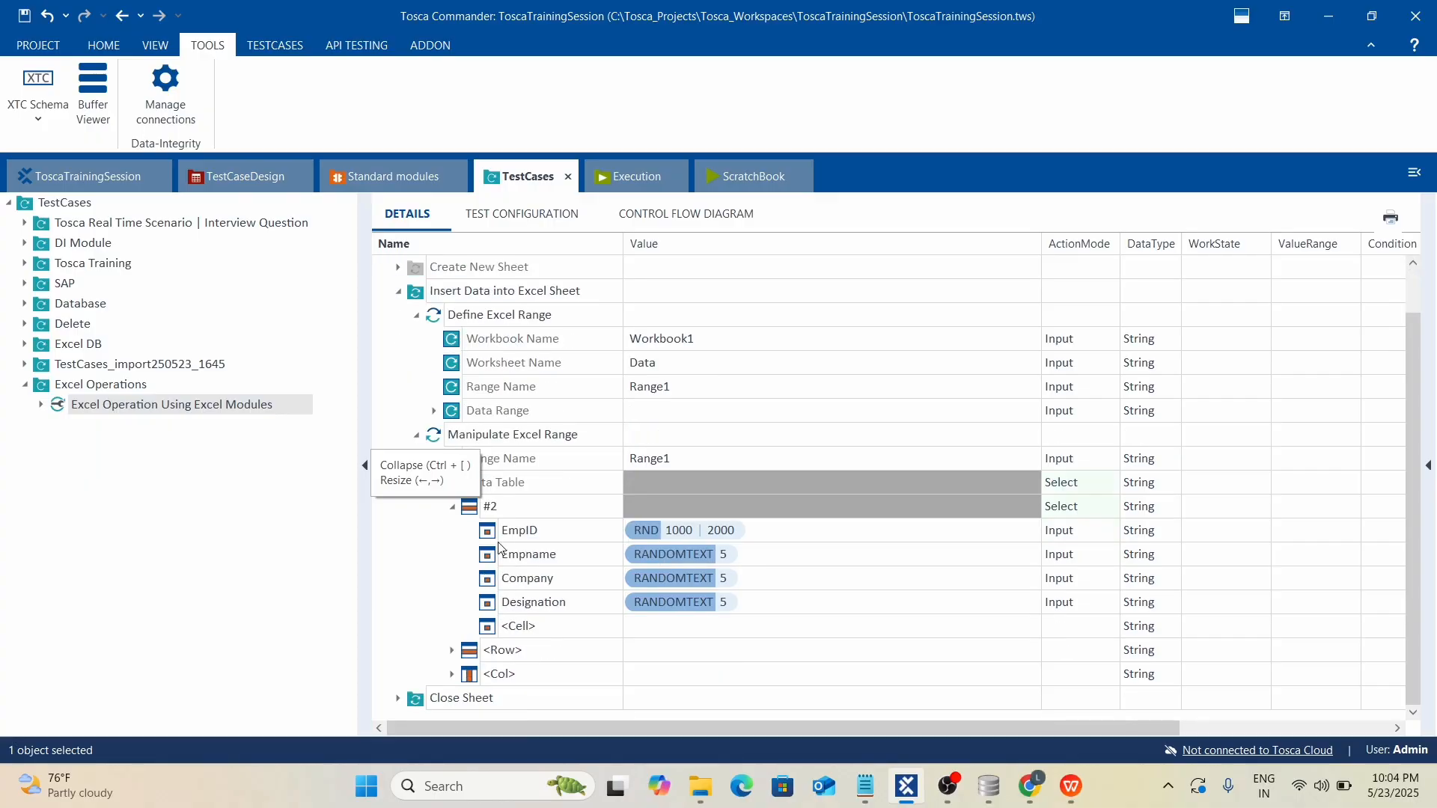
Add a #3 row to the Data Table of Manipulate Excel Range and delete it again.
click(515, 514)
click(500, 652)
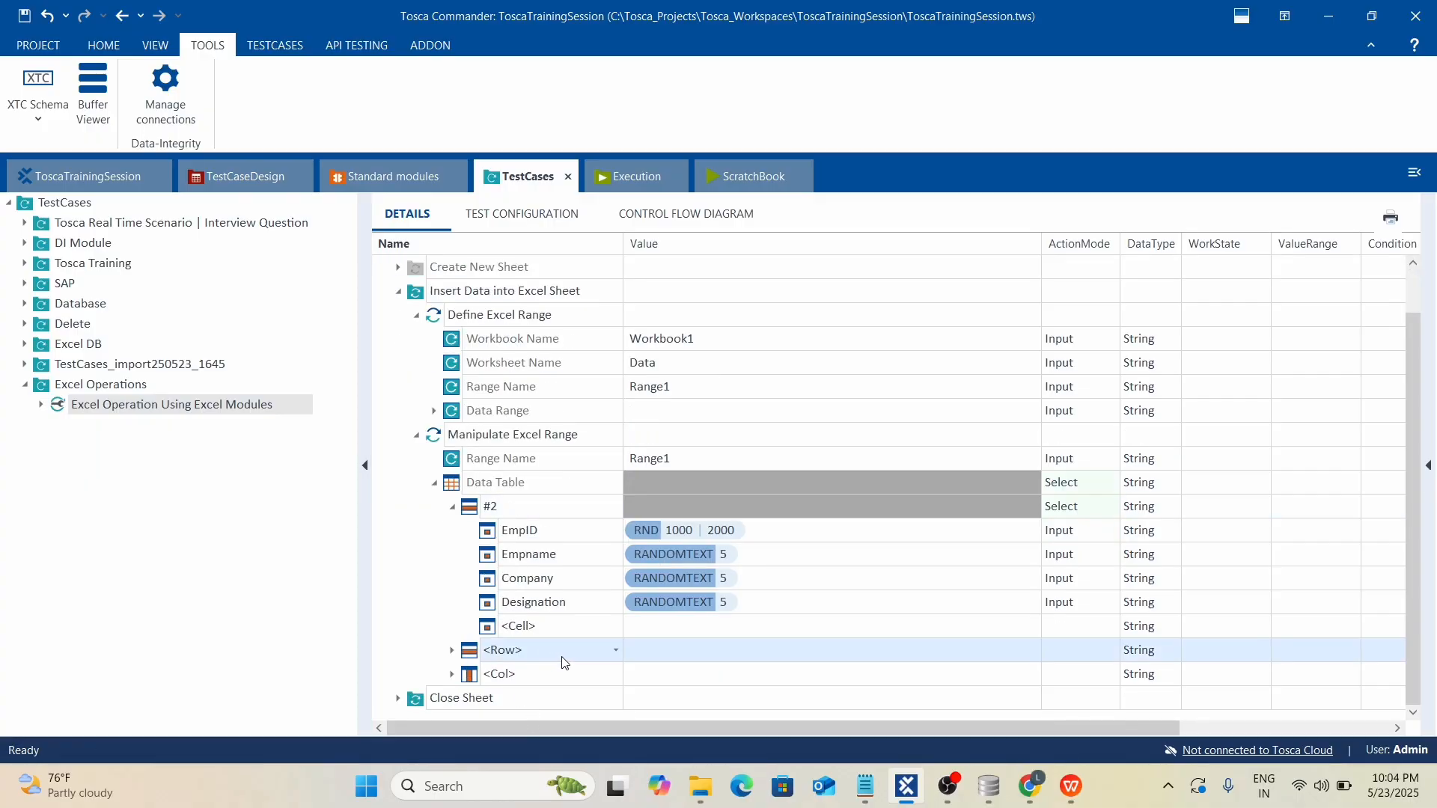
click(539, 650)
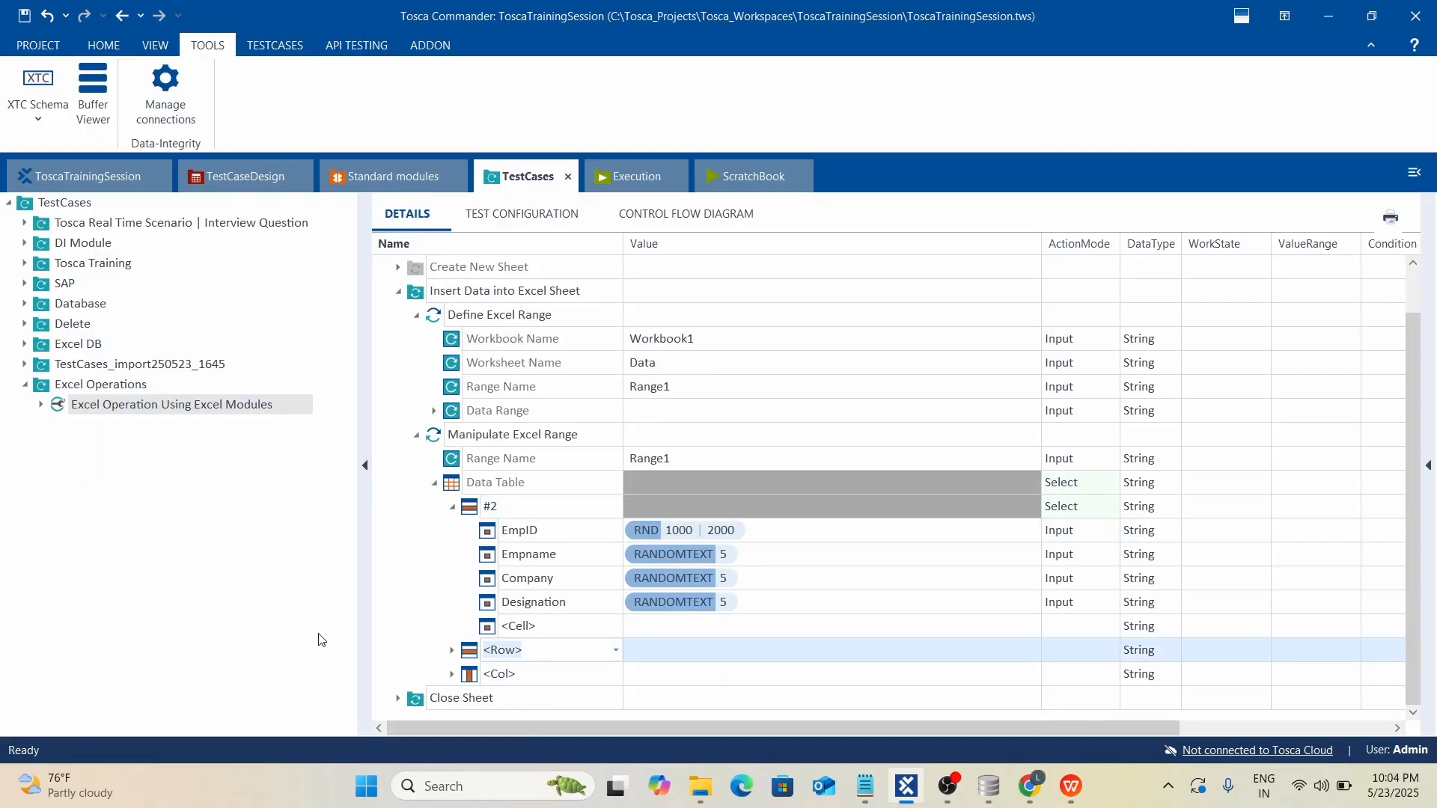
text(#3)
key(Return)
click(452, 651)
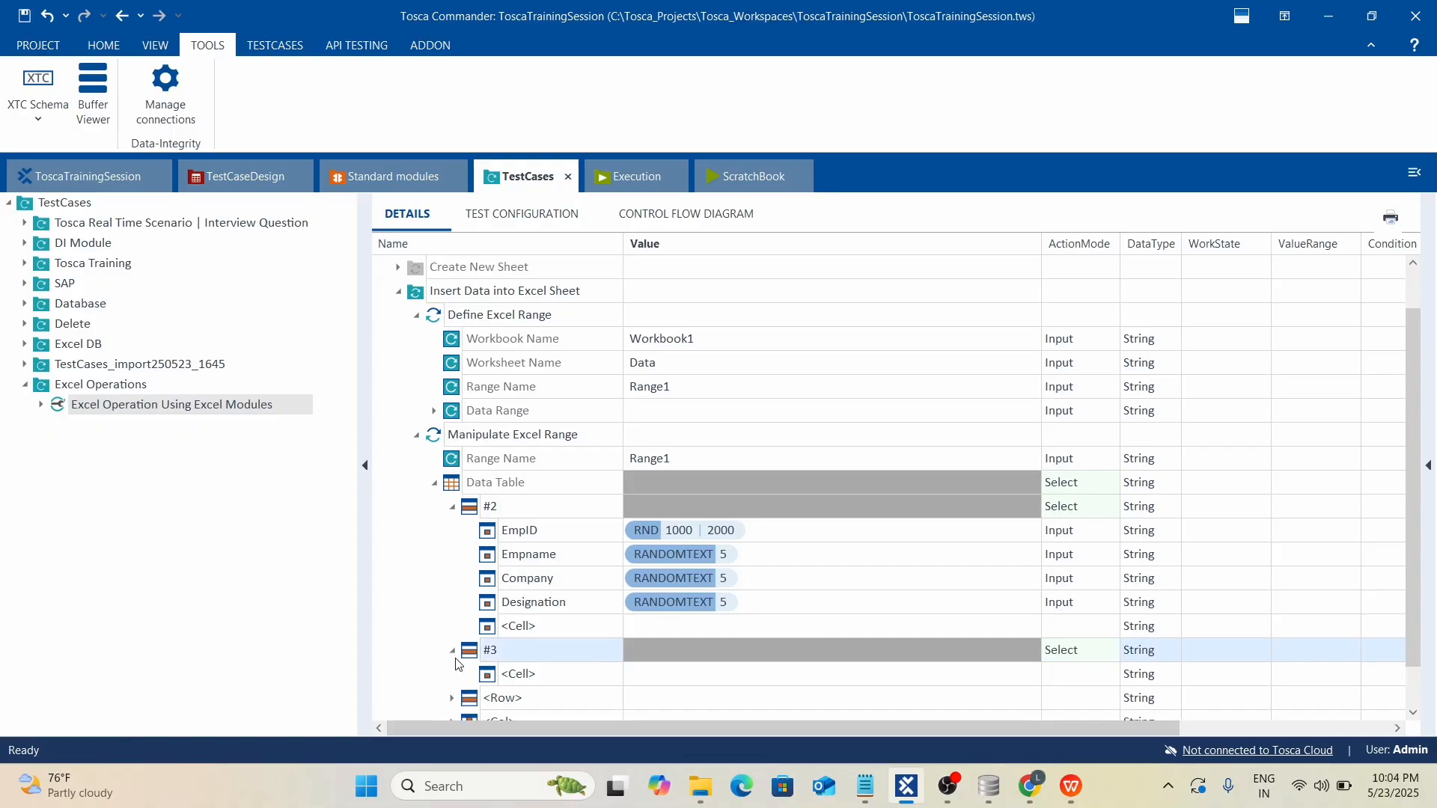
scroll(667, 664, down, 1)
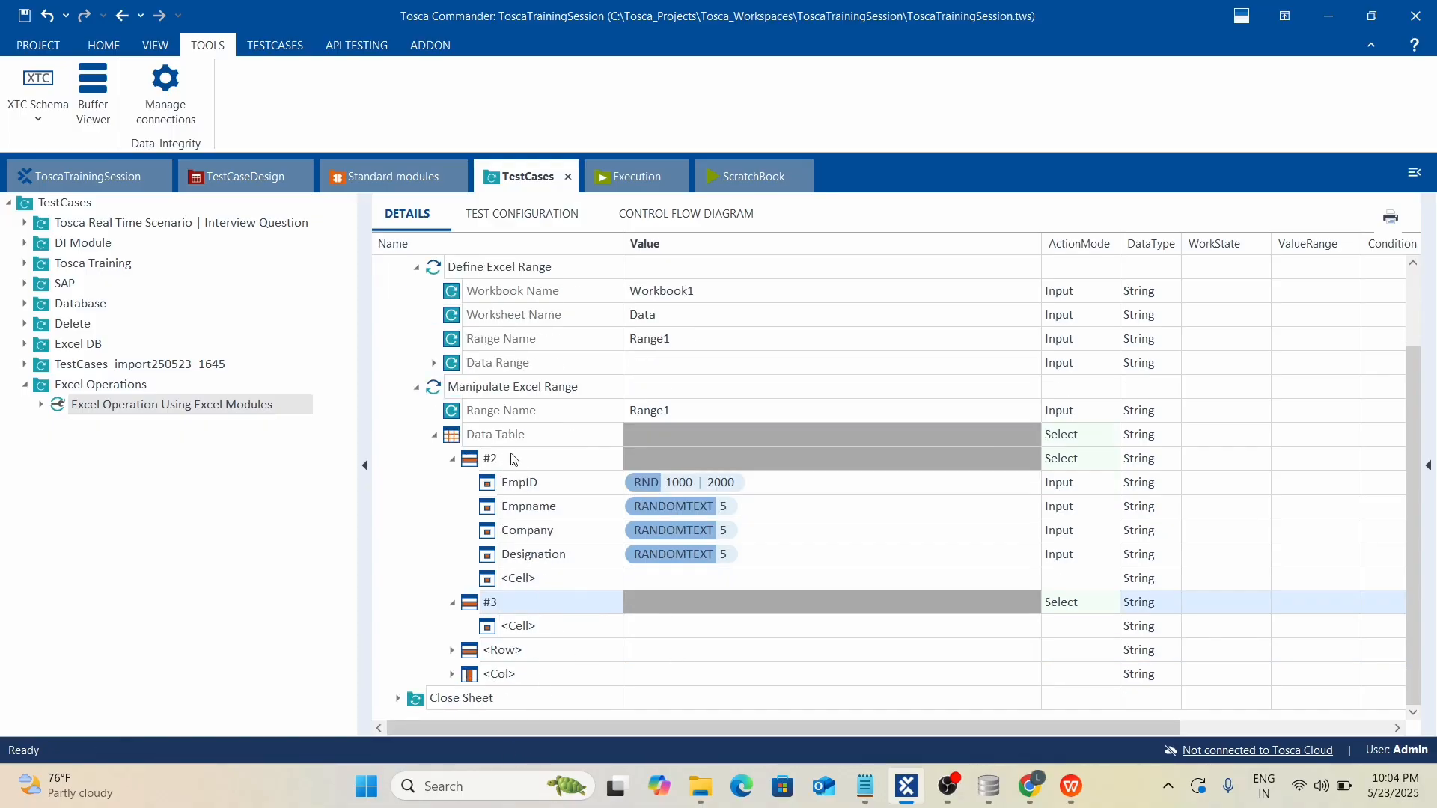
right_click(472, 608)
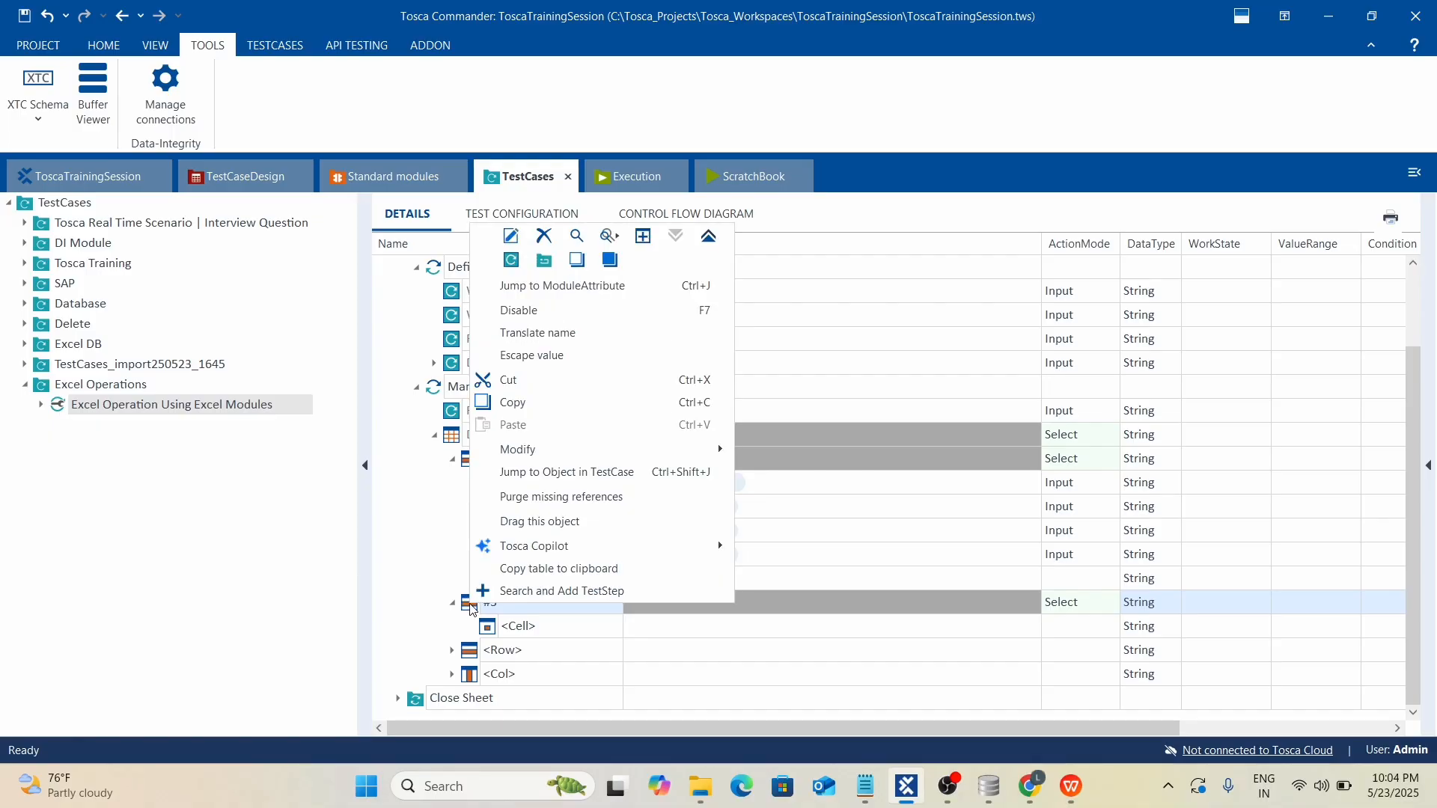
click(545, 236)
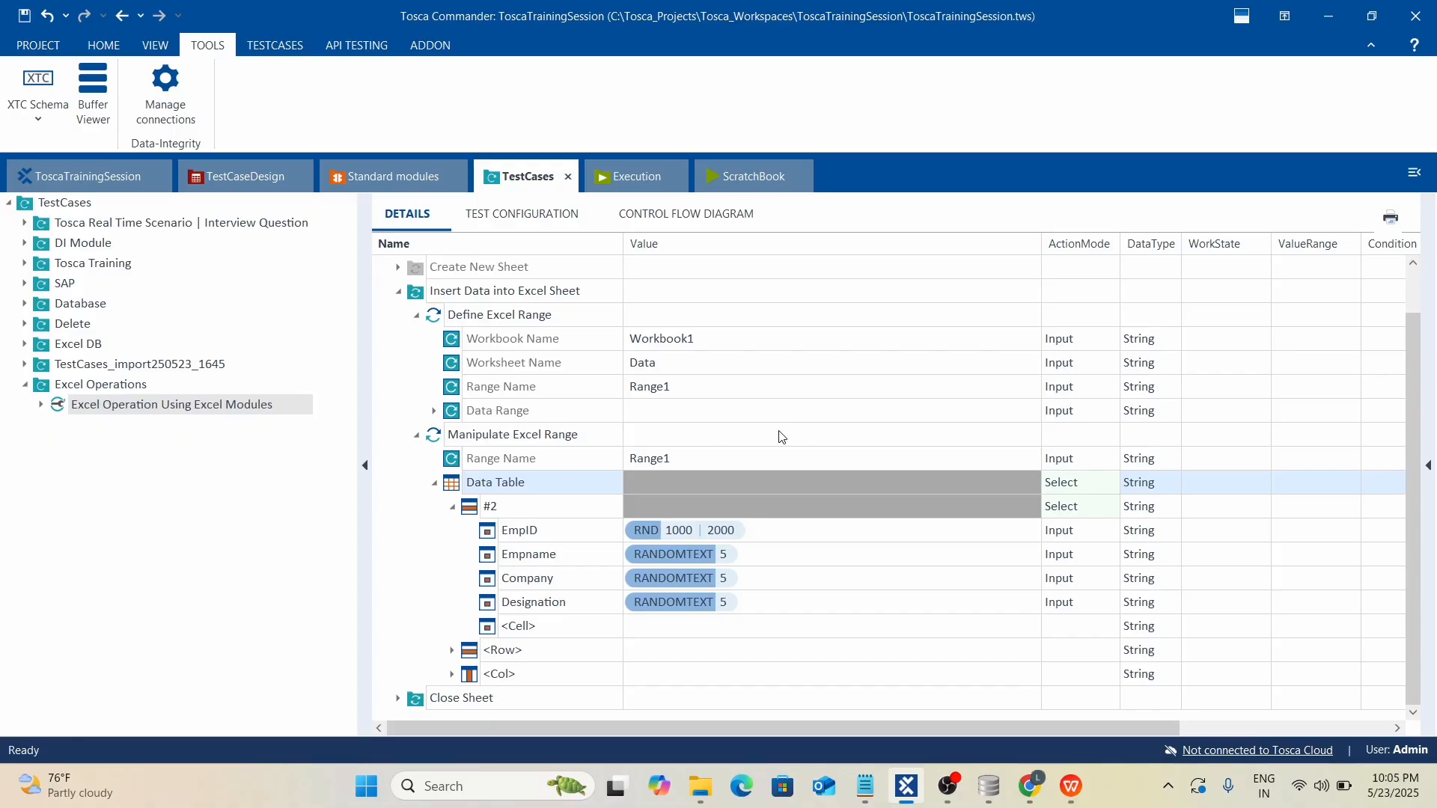
Collapse both Excel range steps and create a folder named Repetition inside Insert Data into Excel Sheet.
click(417, 435)
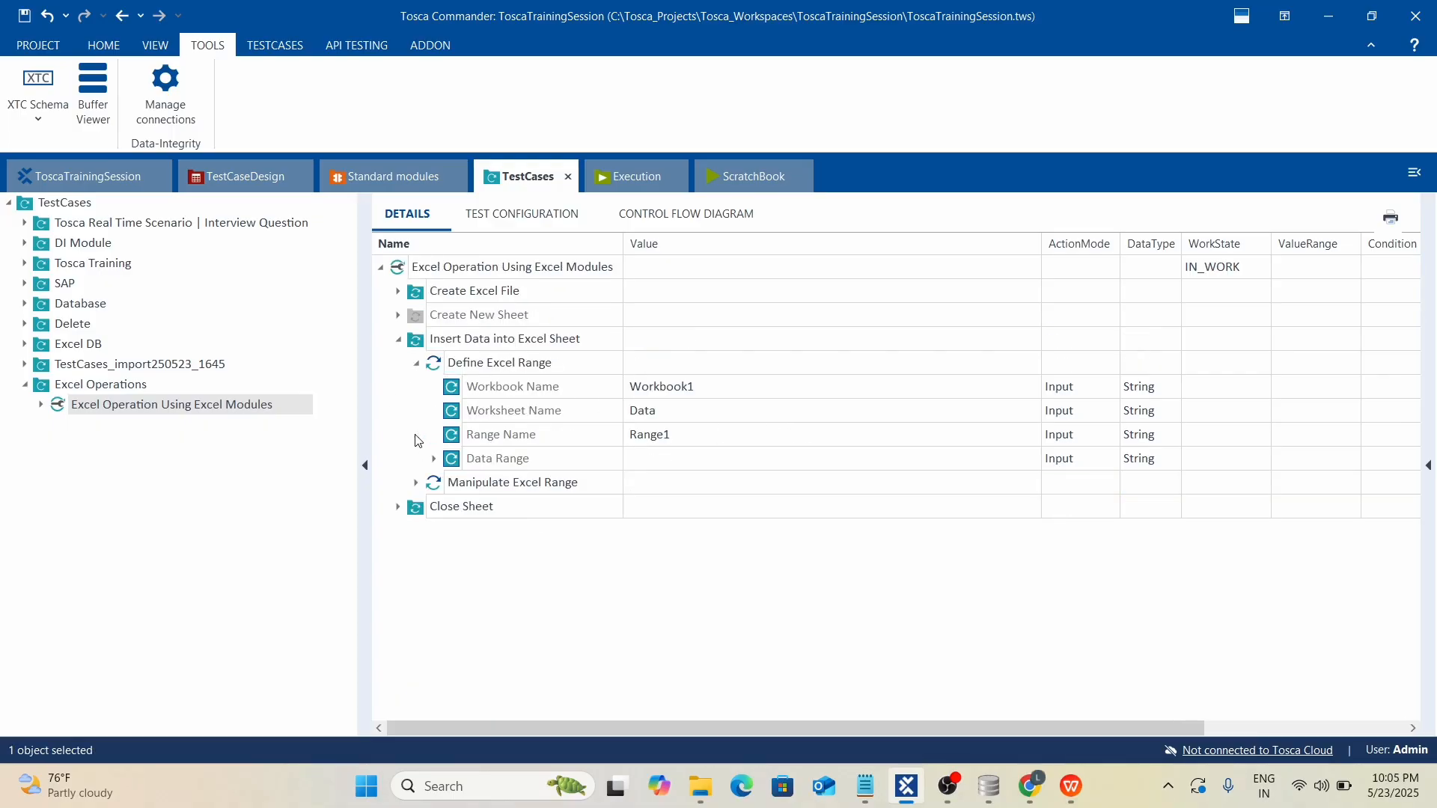
click(416, 363)
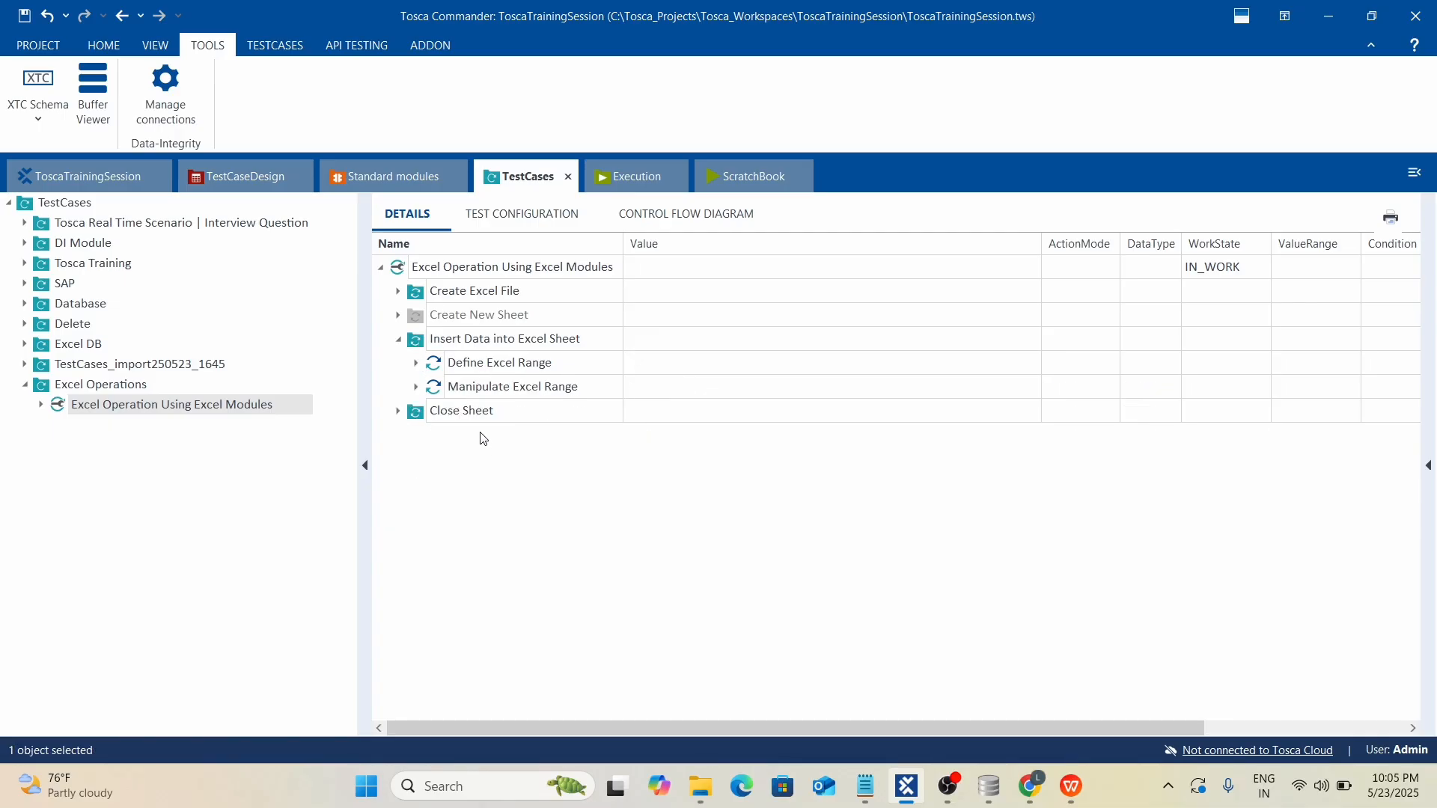
right_click(412, 339)
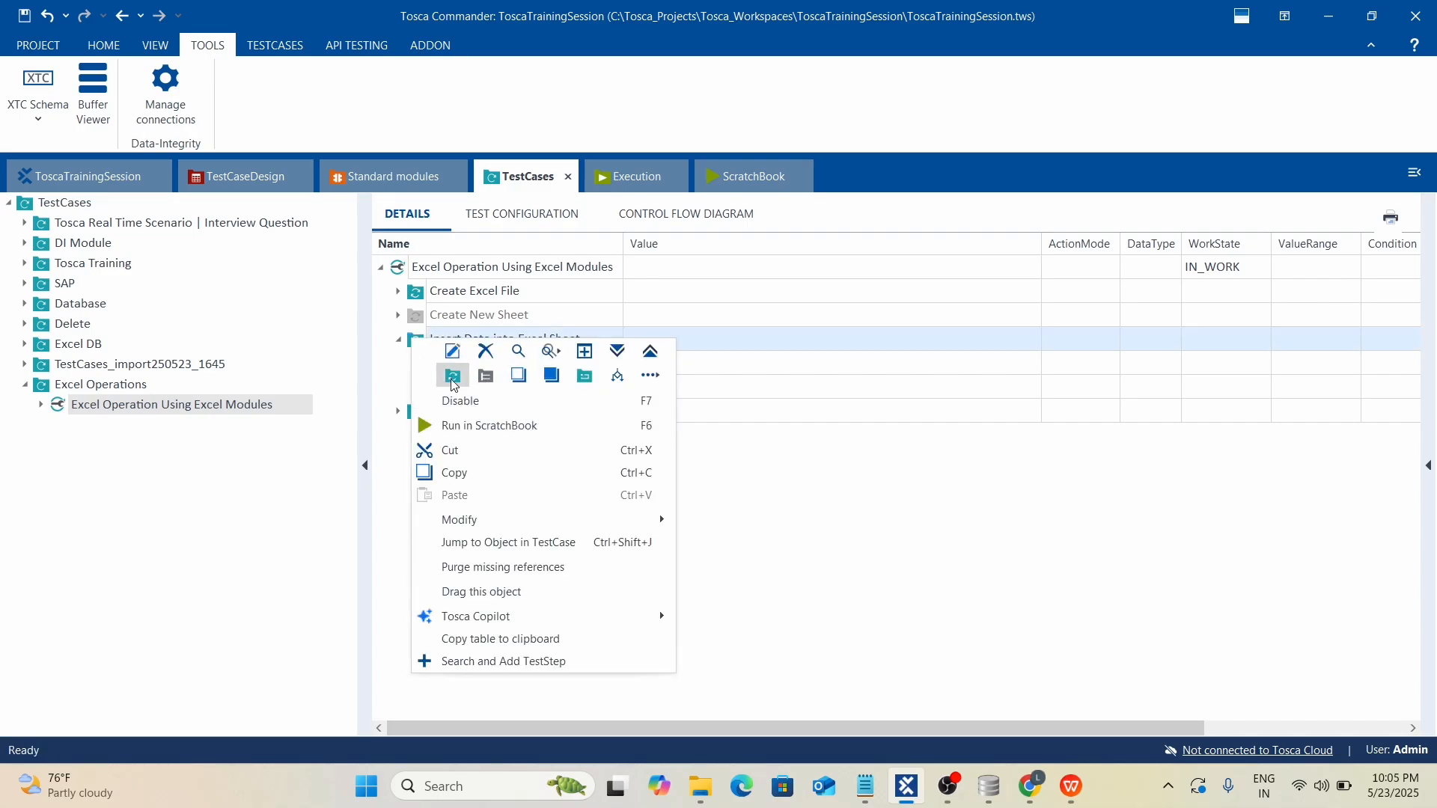
click(450, 374)
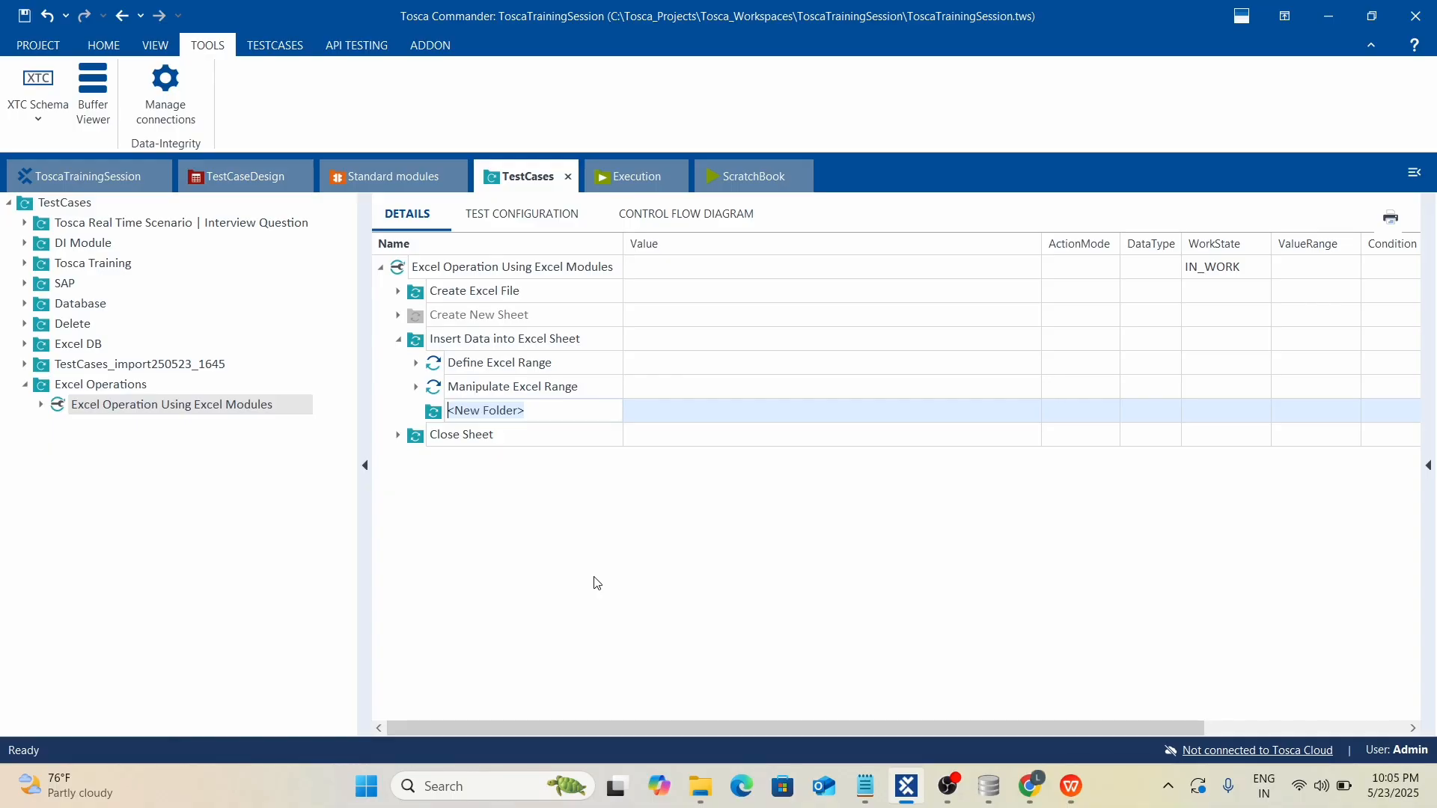
text(Rep)
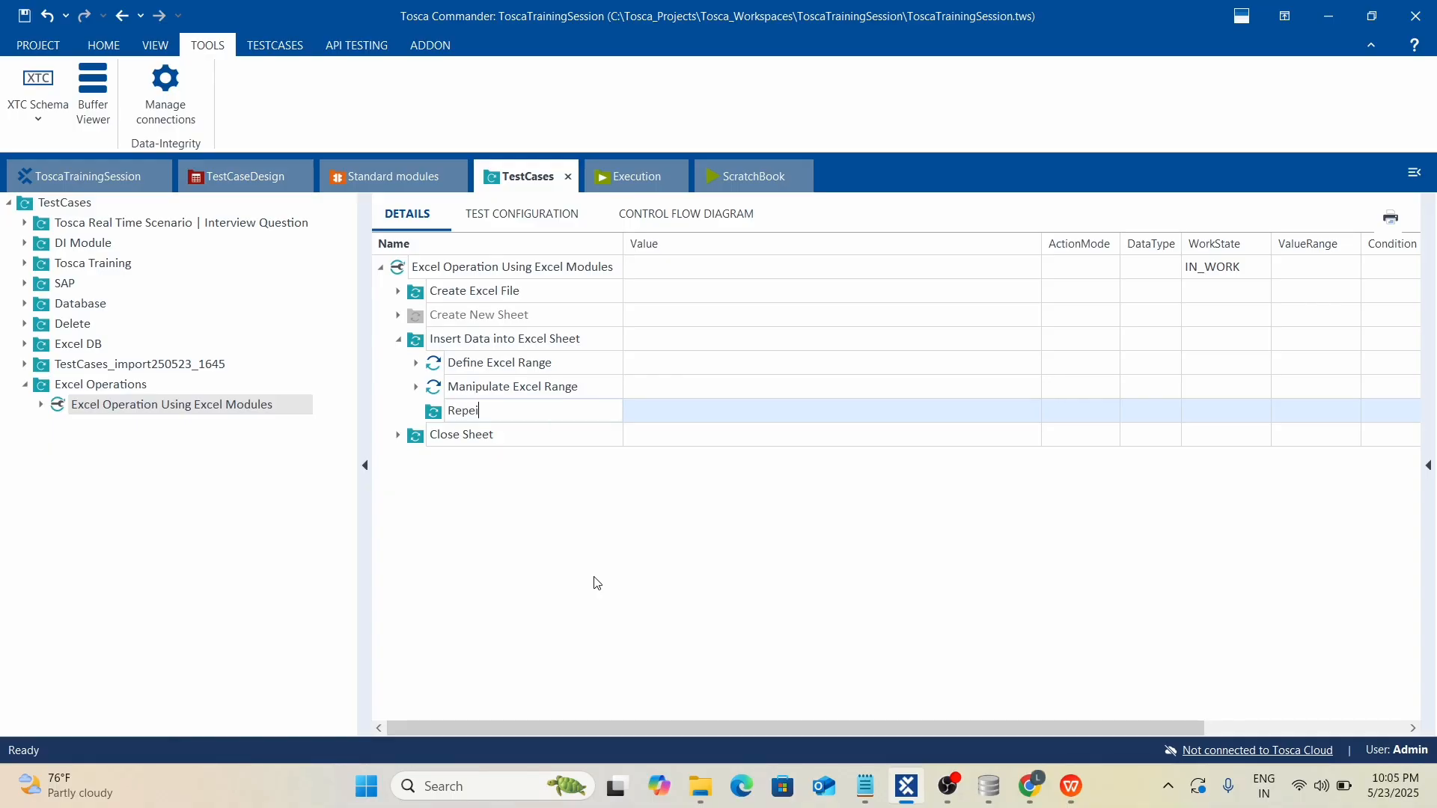
text(etition)
key(Return)
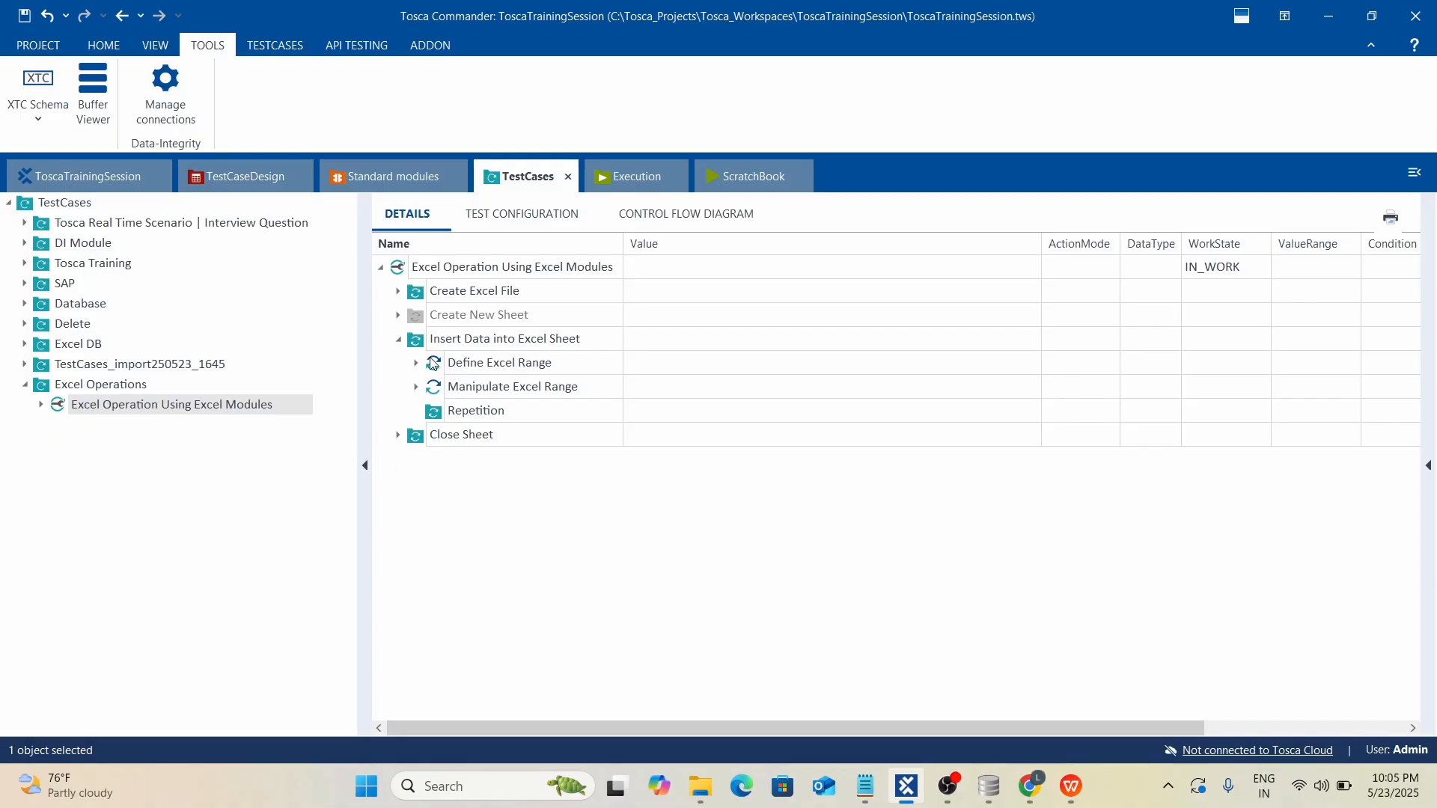
Move the Manipulate Excel Range step into the Repetition folder and expand it there.
click(441, 413)
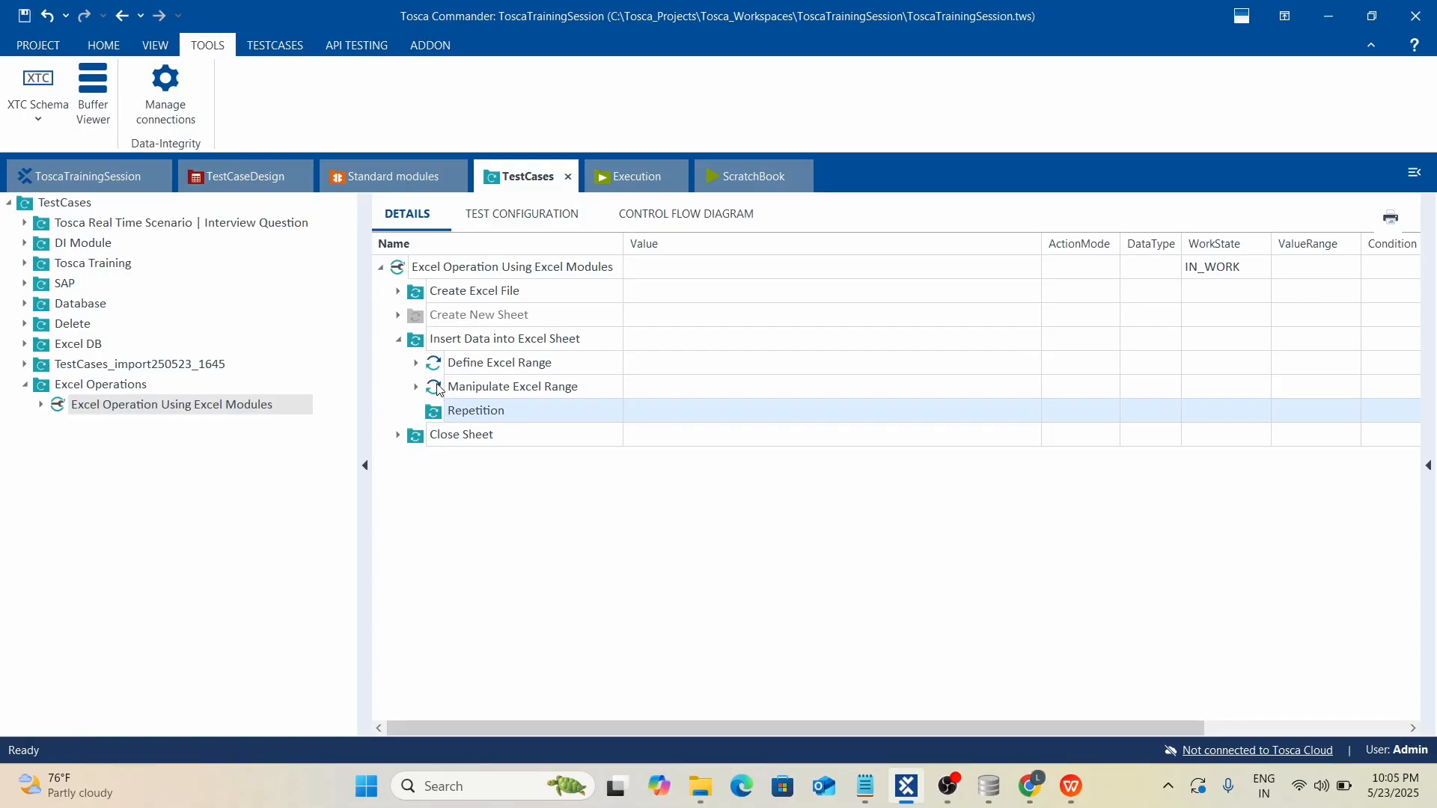
drag(438, 389, 437, 416)
drag(435, 418, 437, 414)
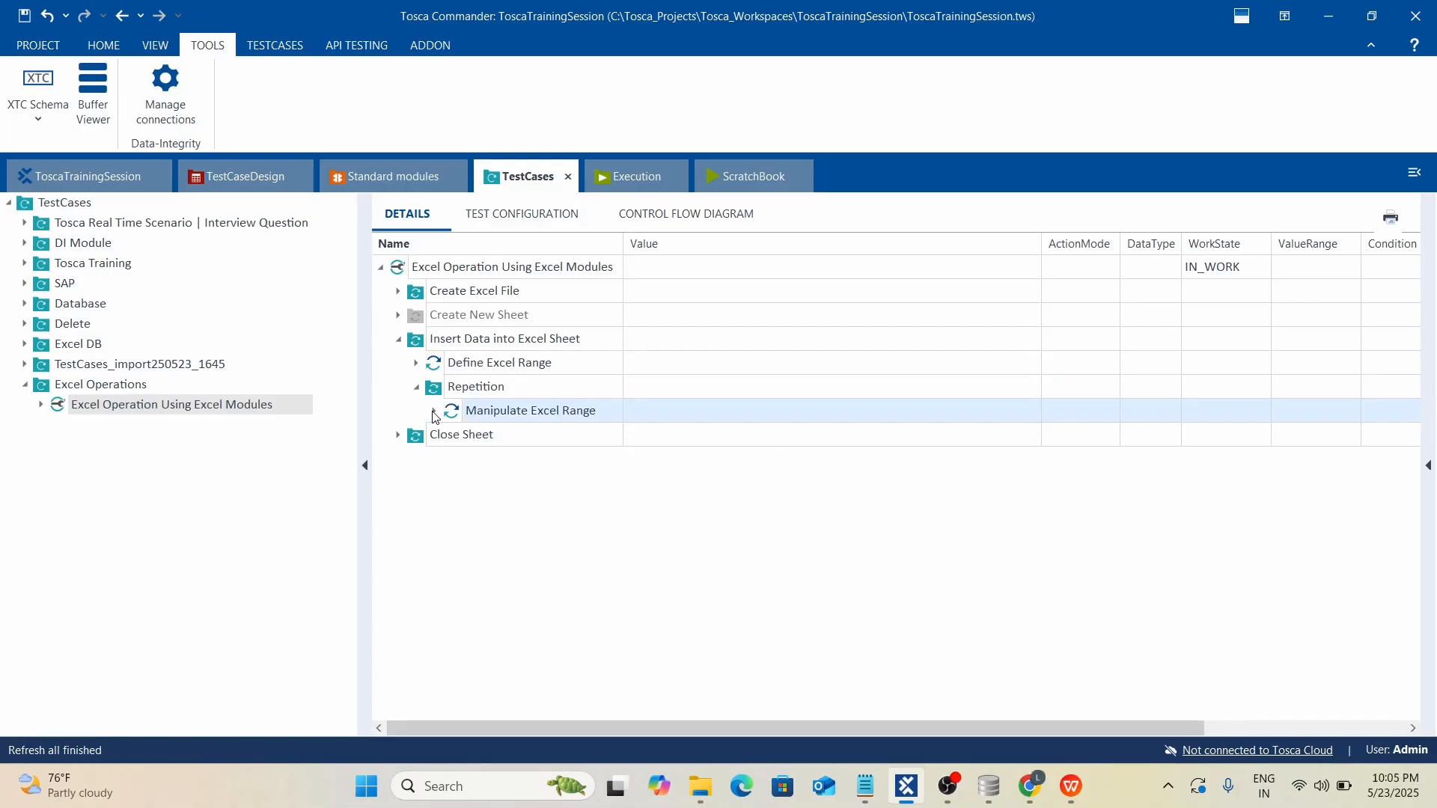
click(435, 411)
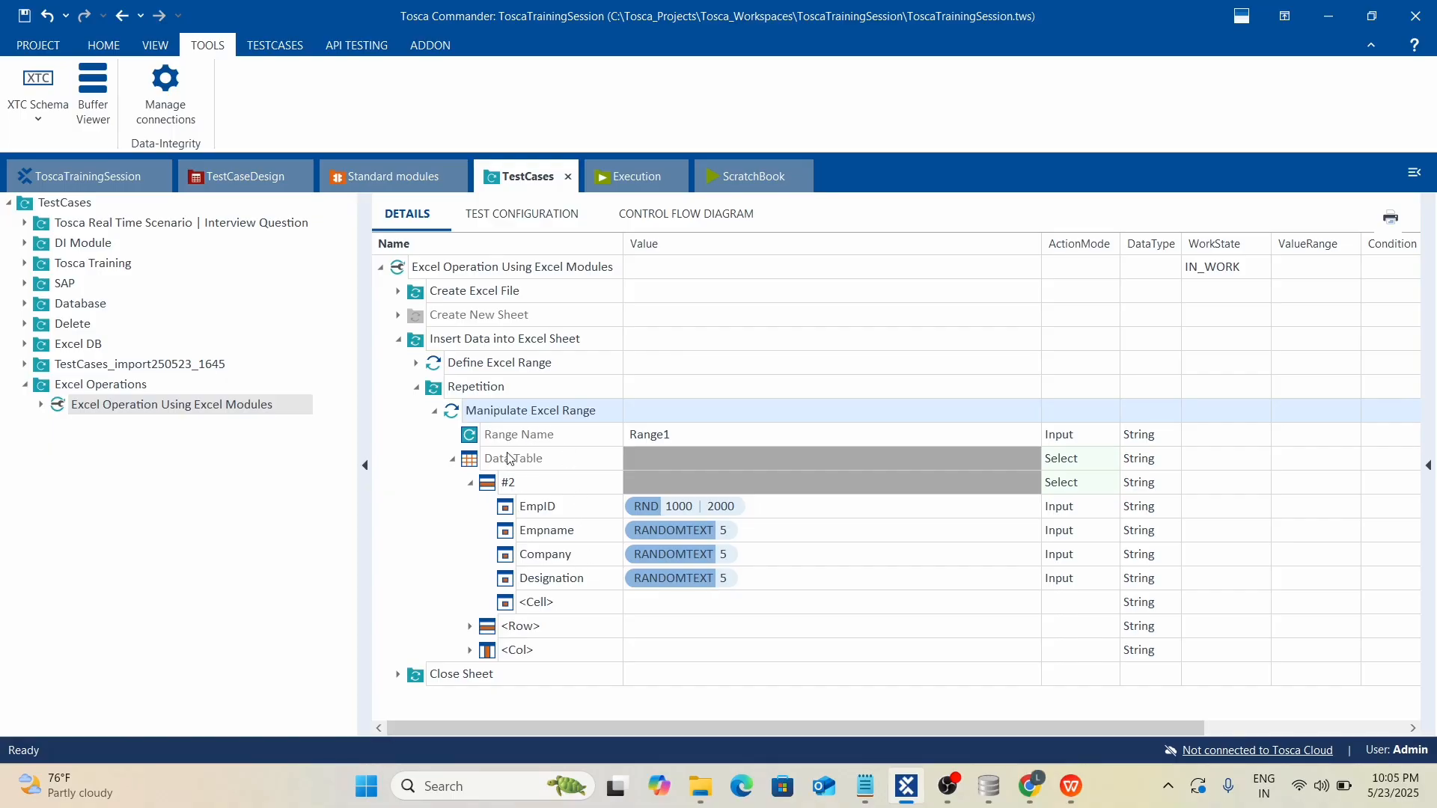
Set the Repetition property of the Repetition folder to 20.
click(433, 391)
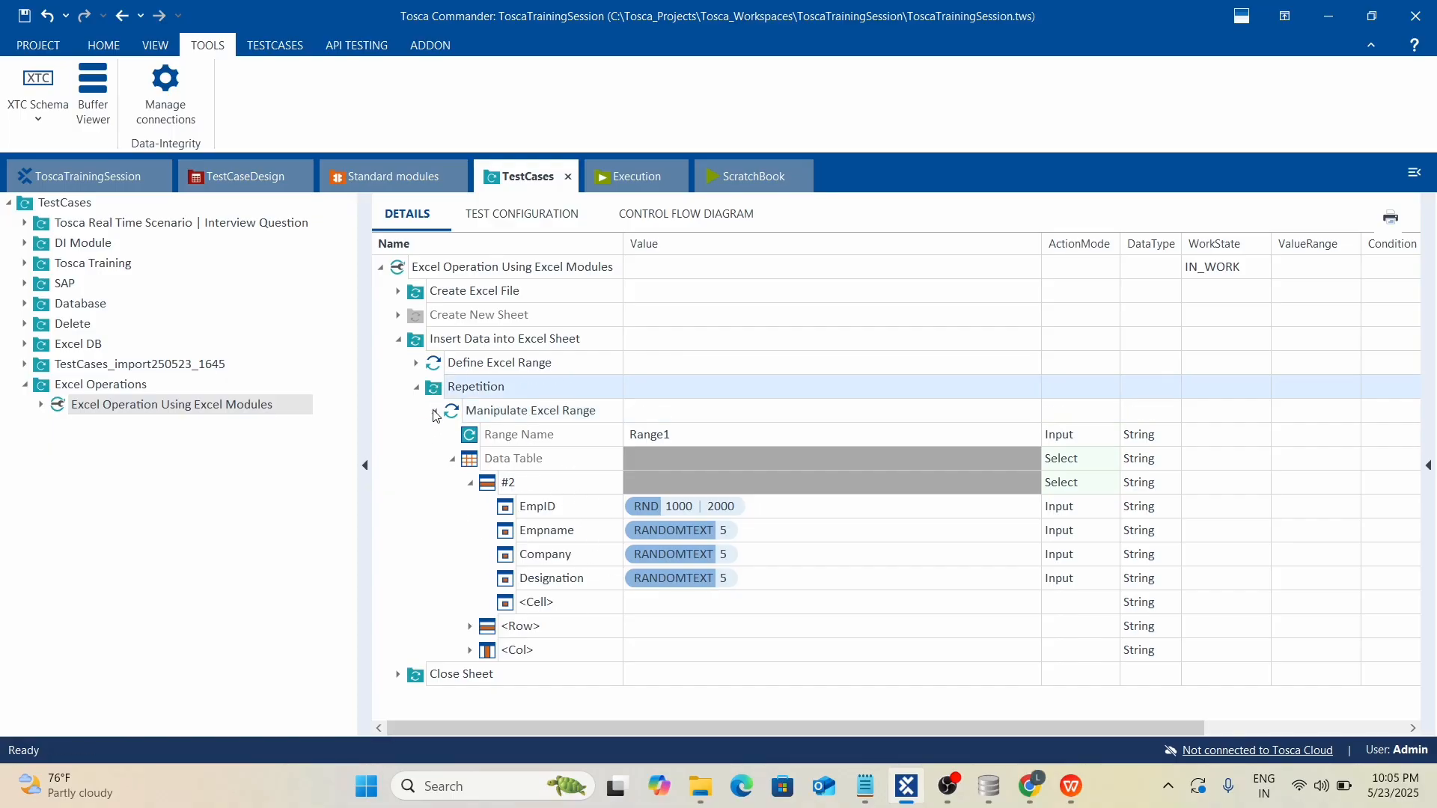
click(435, 411)
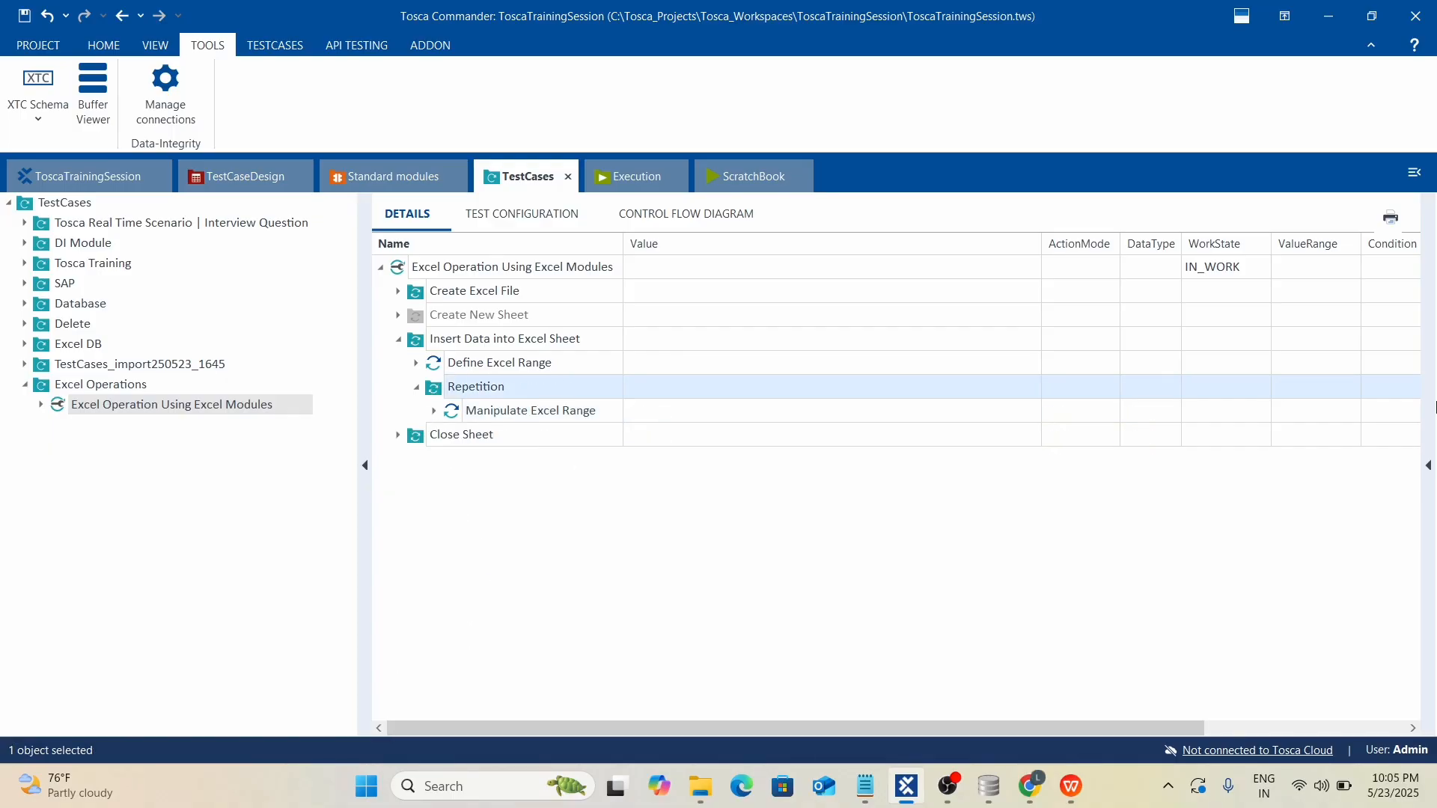
click(1429, 467)
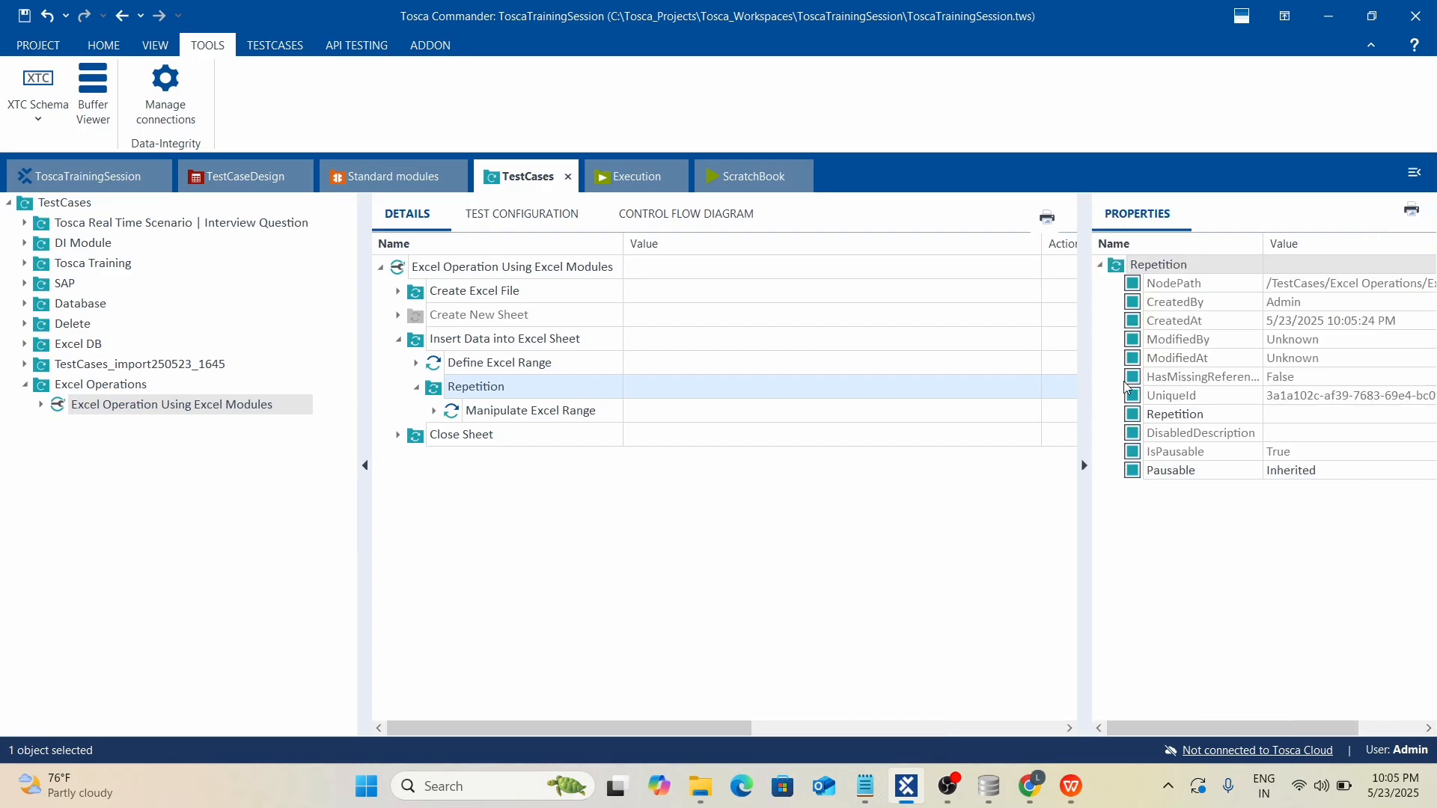
click(1281, 416)
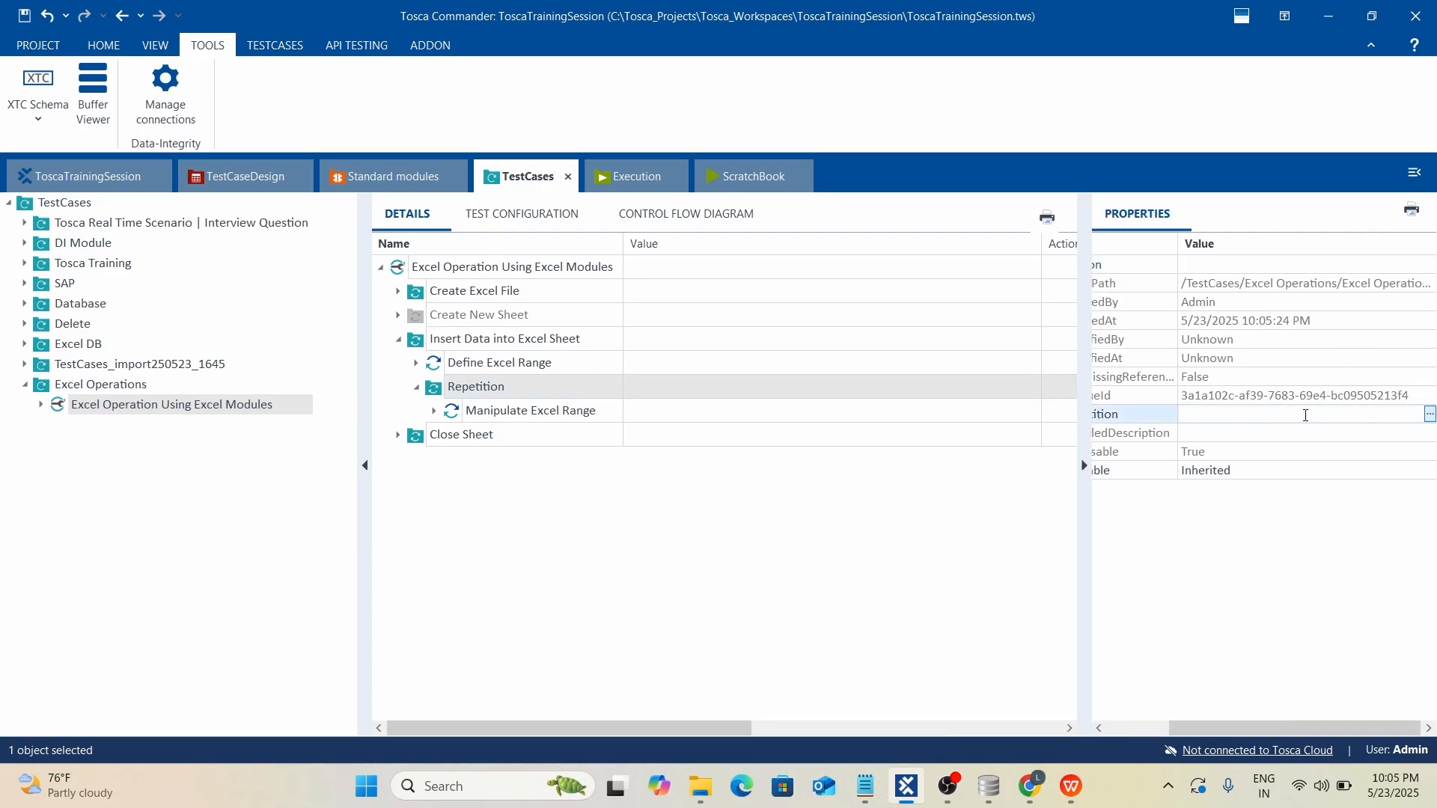
text(20)
click(777, 601)
drag(1181, 730, 1130, 730)
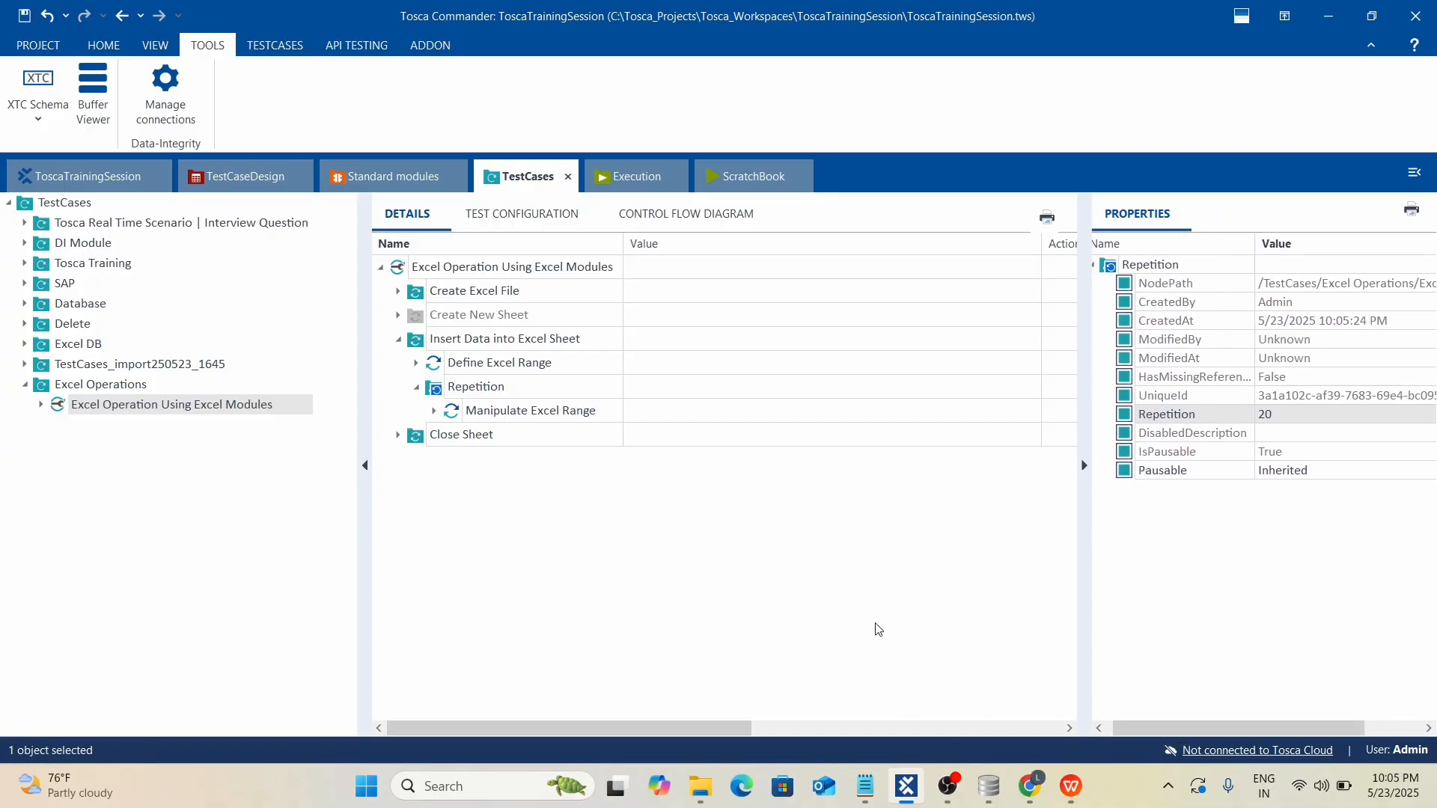
click(1083, 467)
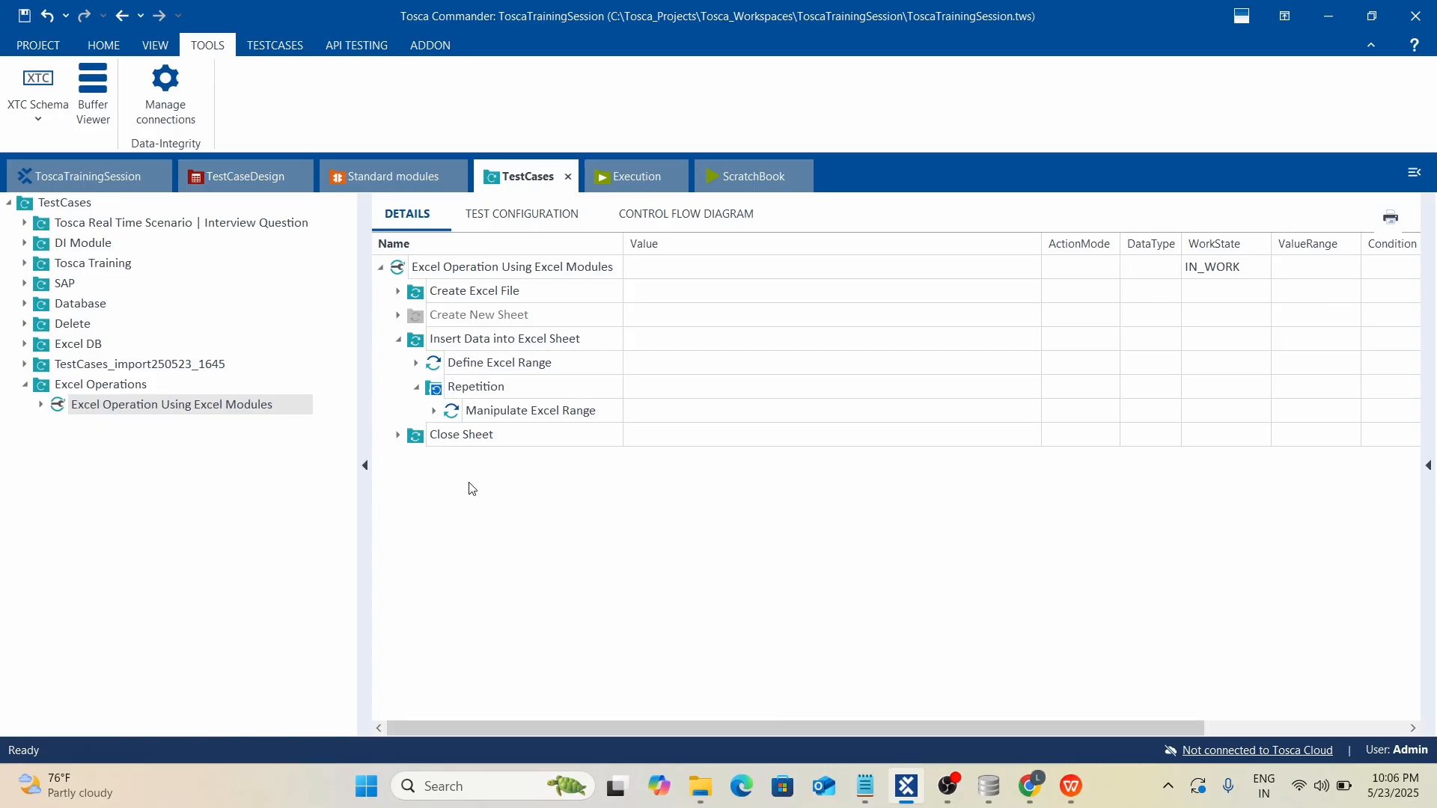
Rename the #2 row in the Data Table of Manipulate Excel Range to #{Repetition}.
click(436, 413)
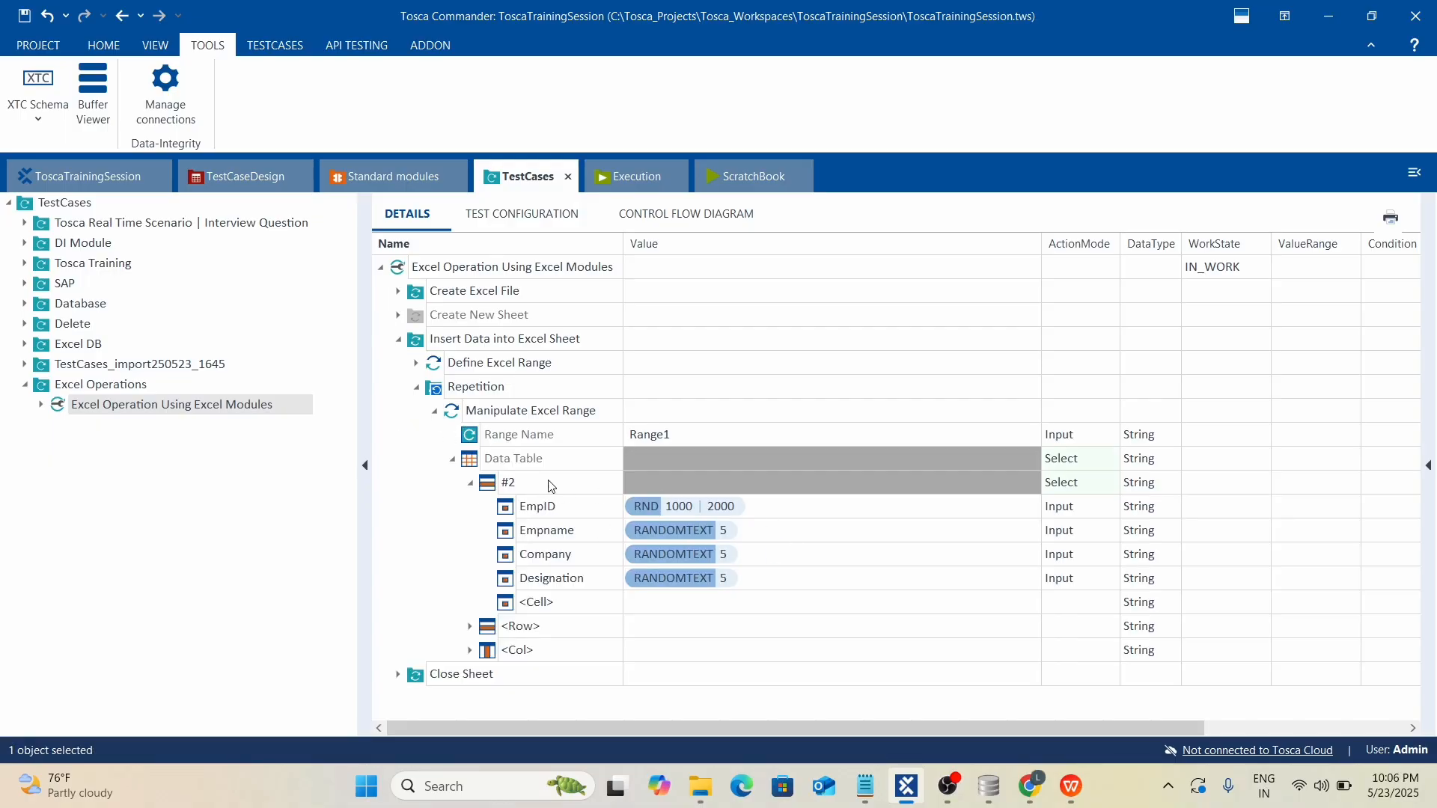
click(516, 389)
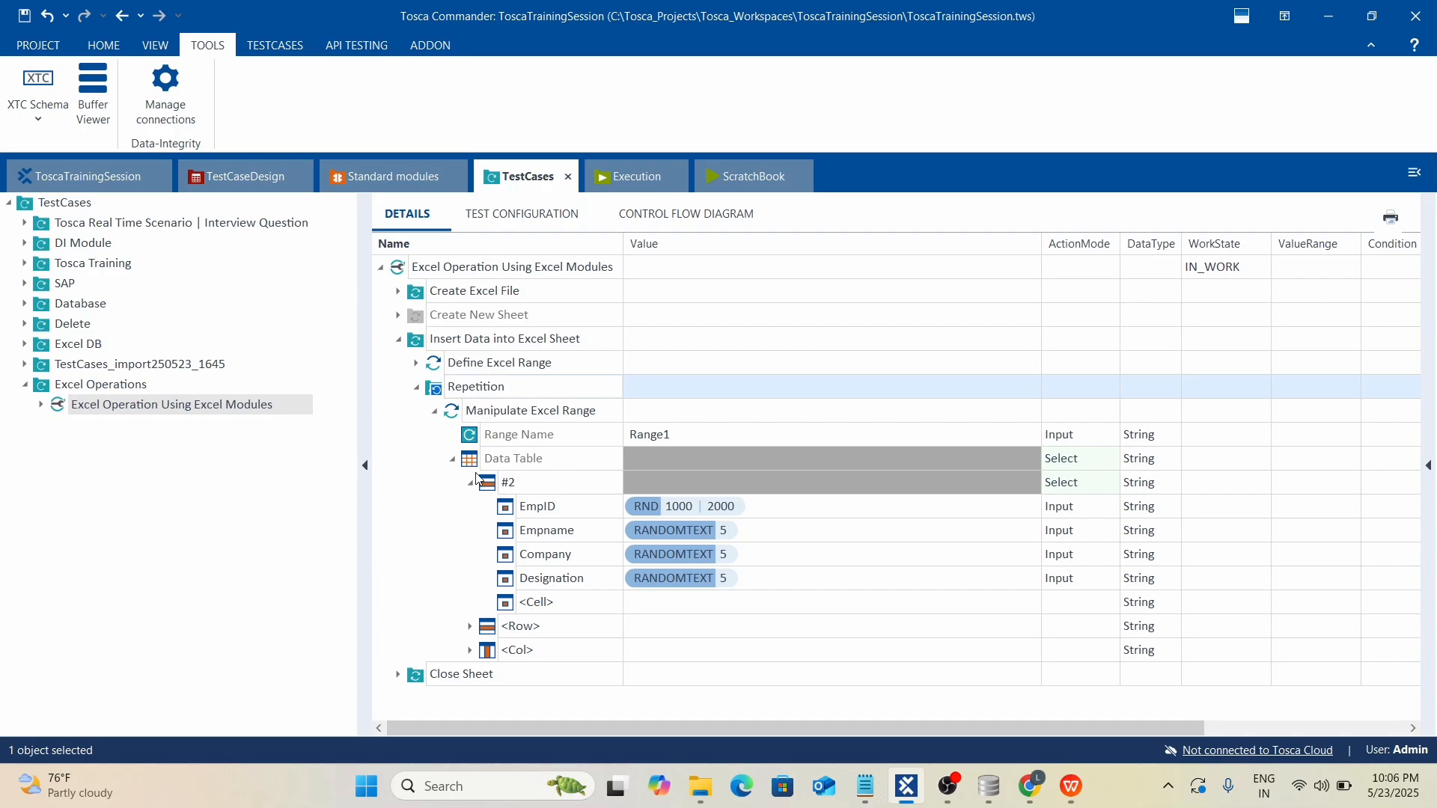
click(526, 489)
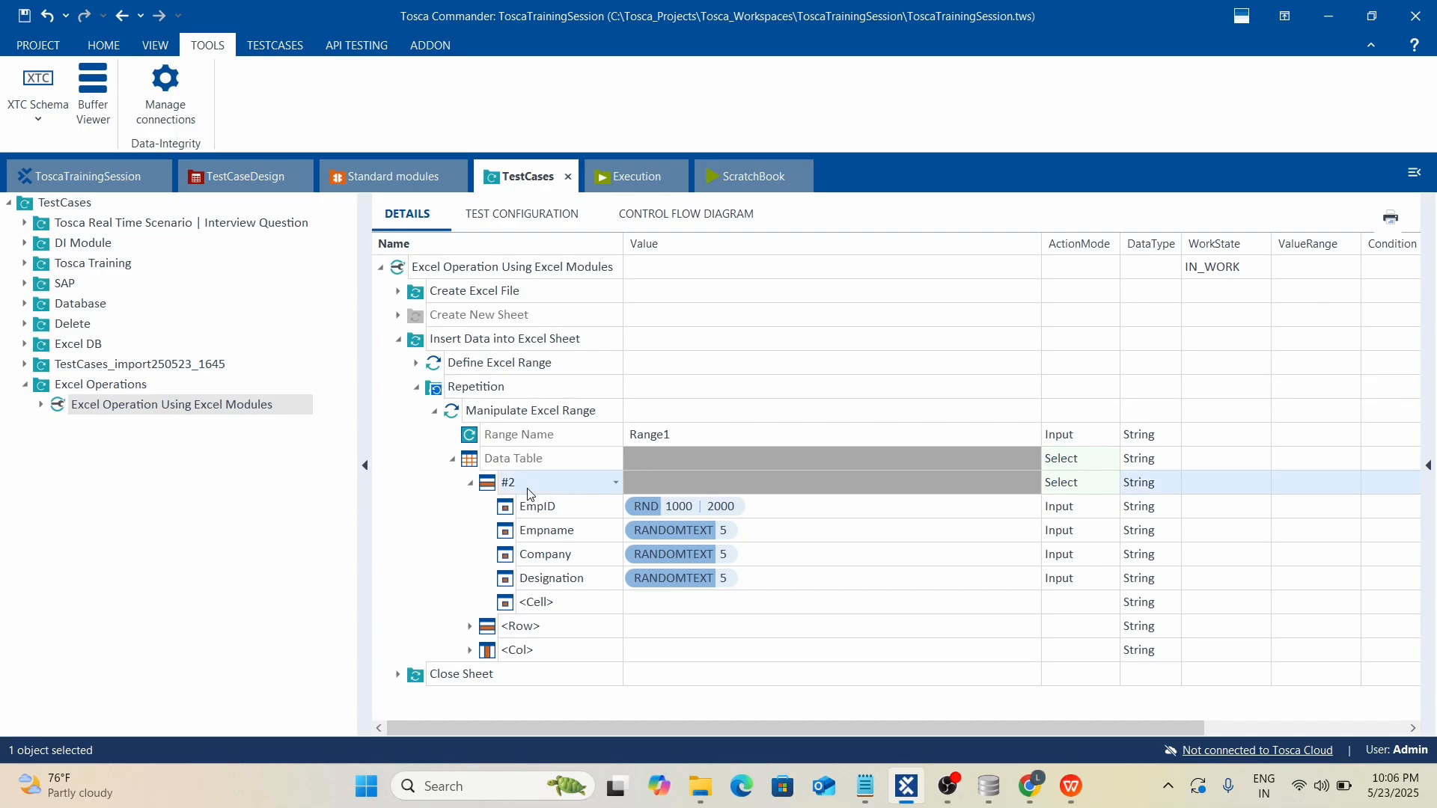
click(553, 491)
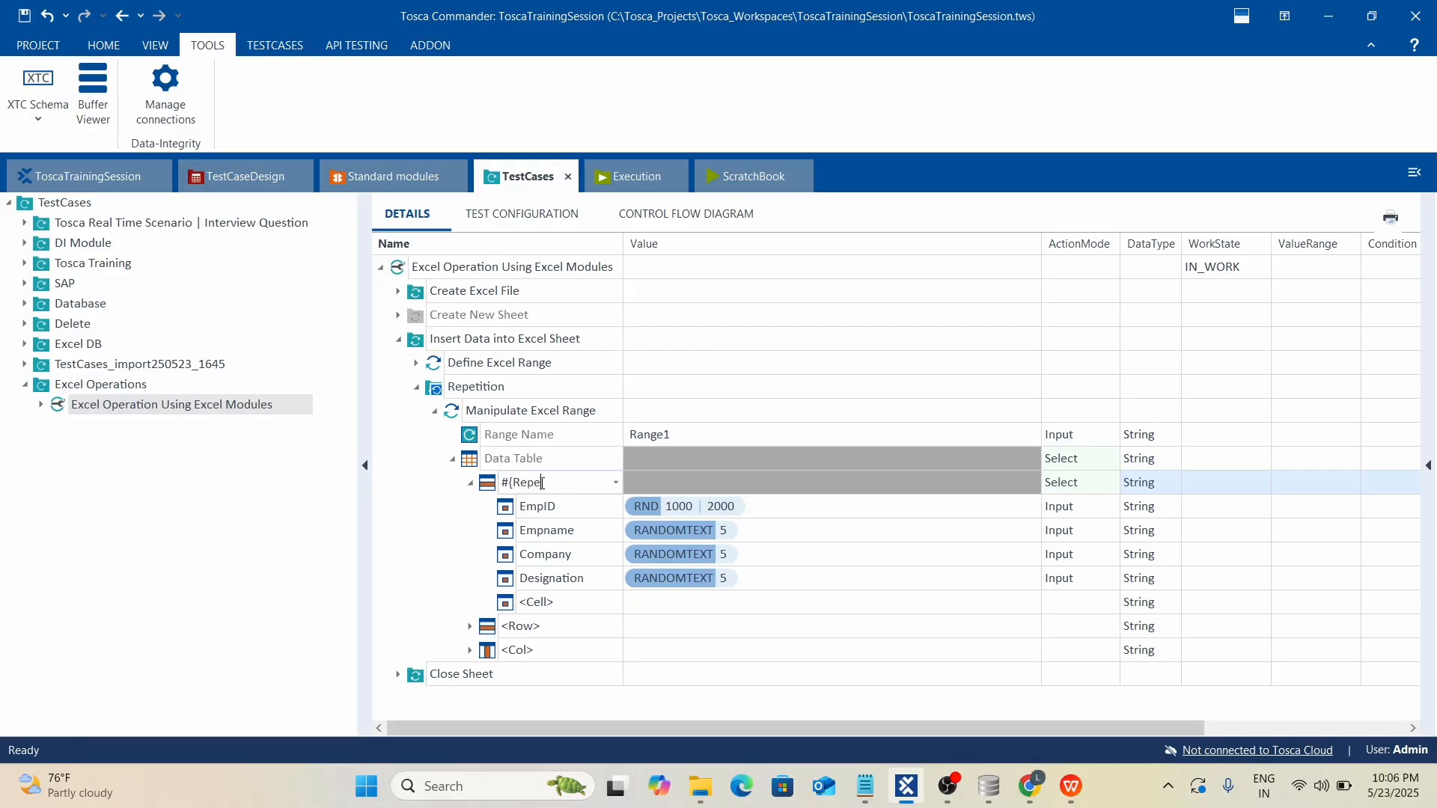
text(on)
drag(509, 483, 577, 487)
Bring up sample.xlsx in WPS Office, examine the header row of the Data sheet, and close WPS Office.
click(1072, 786)
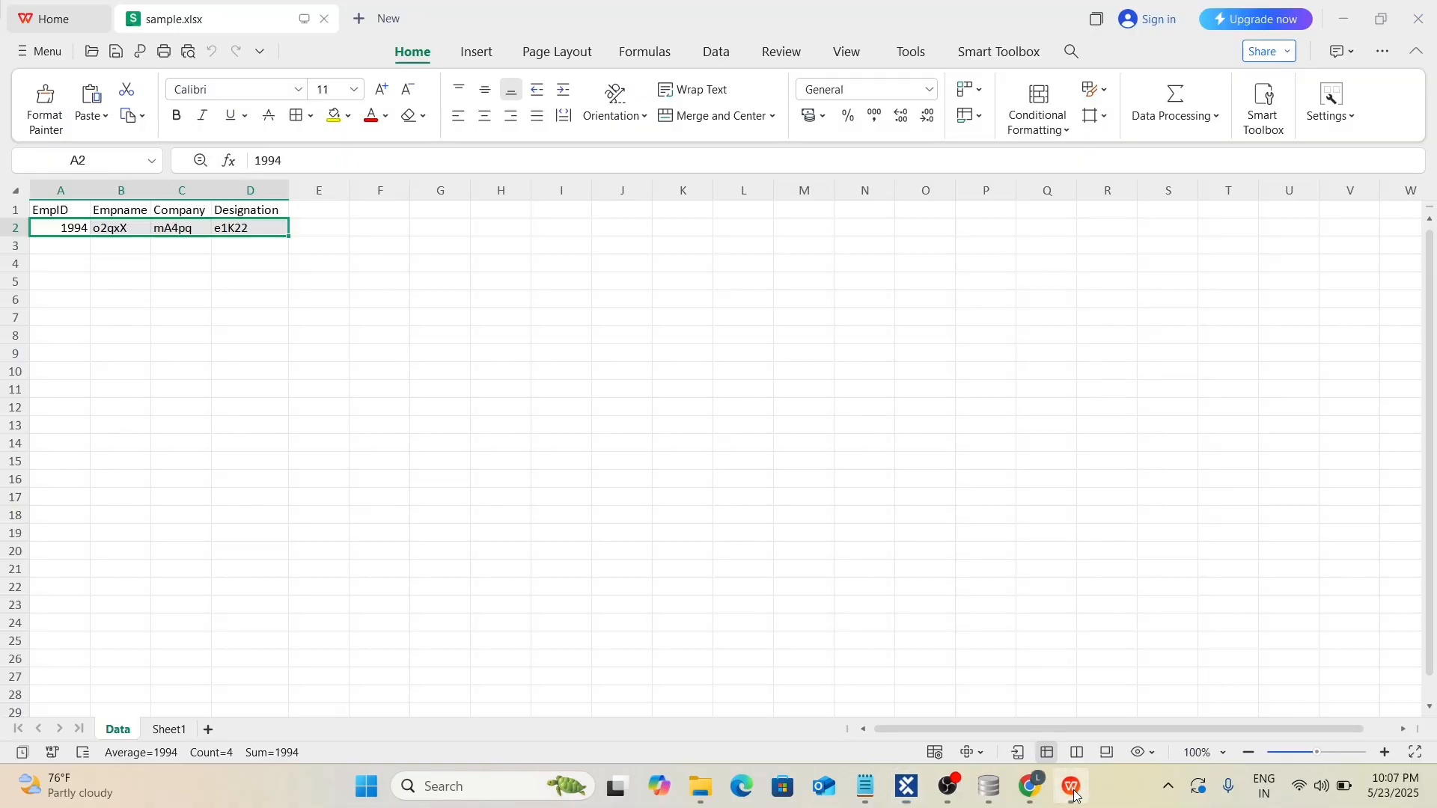
click(18, 212)
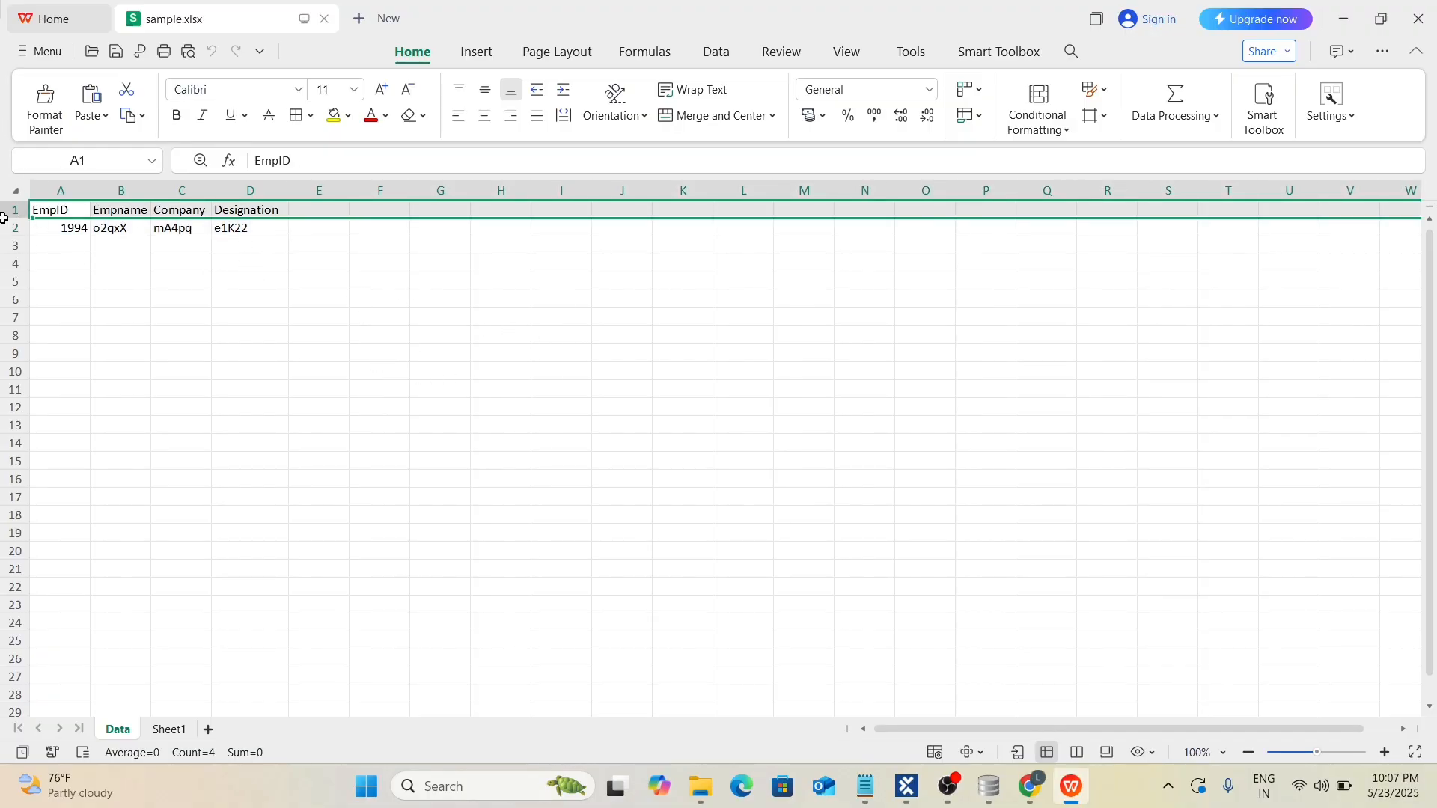
click(607, 367)
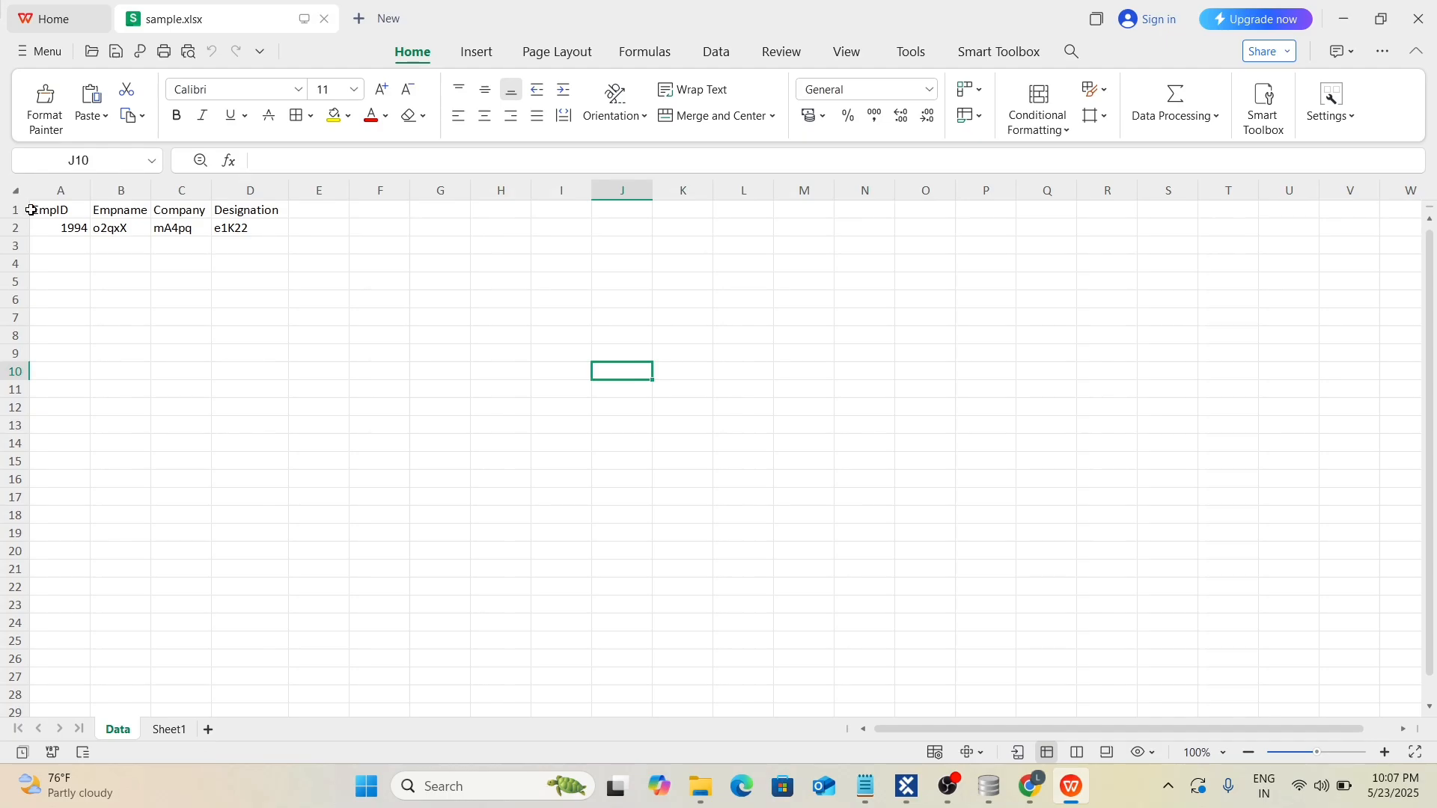
drag(40, 210, 251, 210)
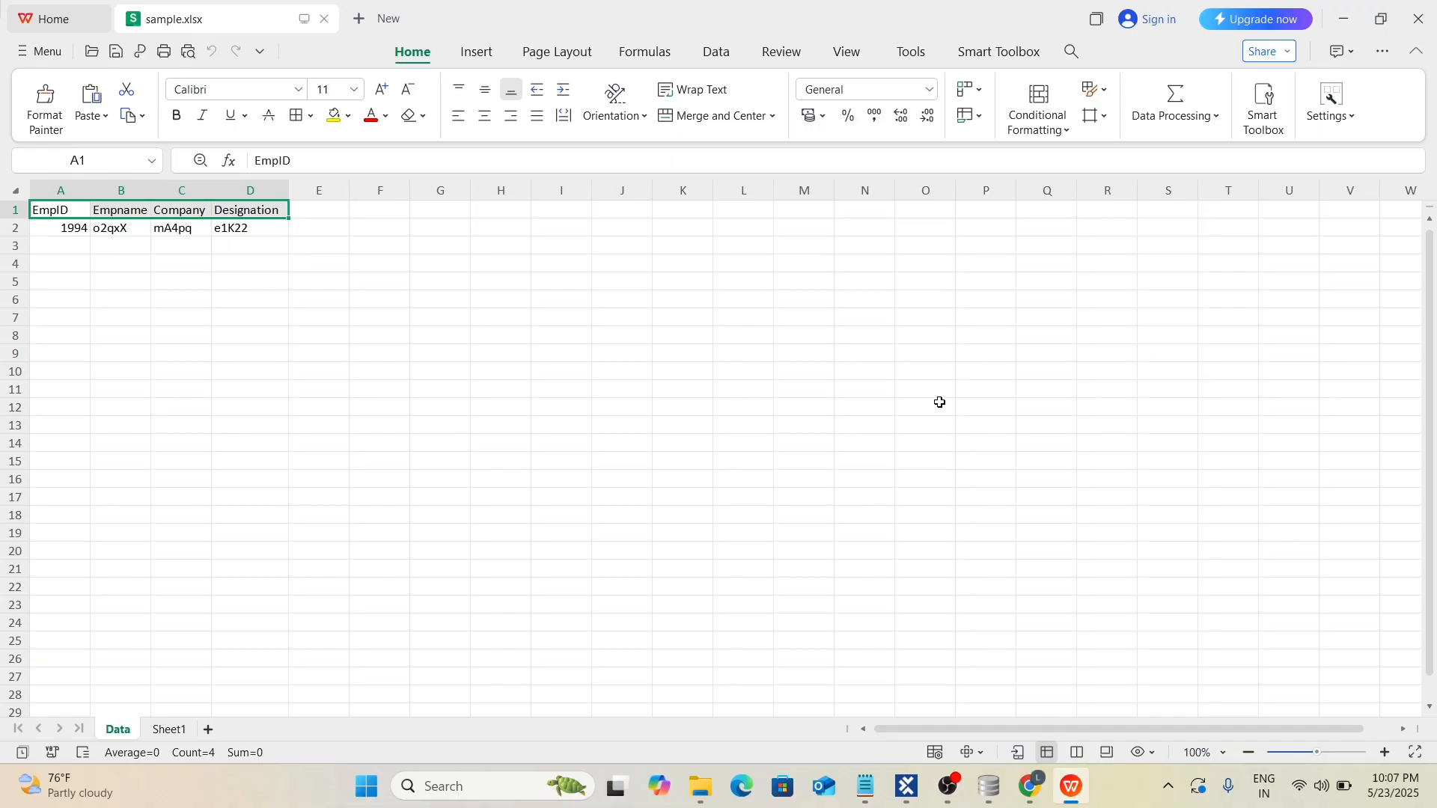
click(1426, 20)
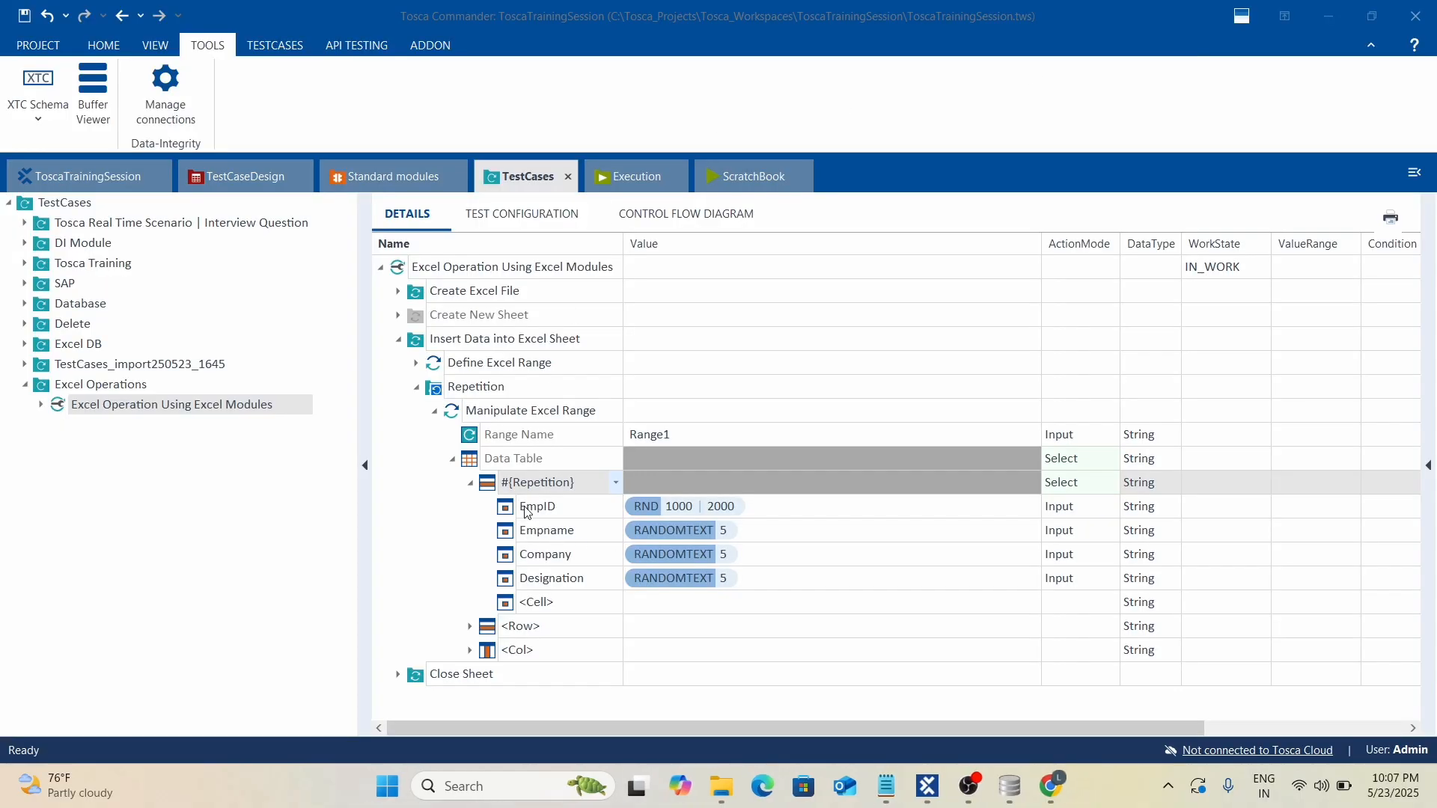
Replace the # prefix of the Data Table's repetition row with $ so its name reads ${Repetition}.
click(509, 489)
click(509, 480)
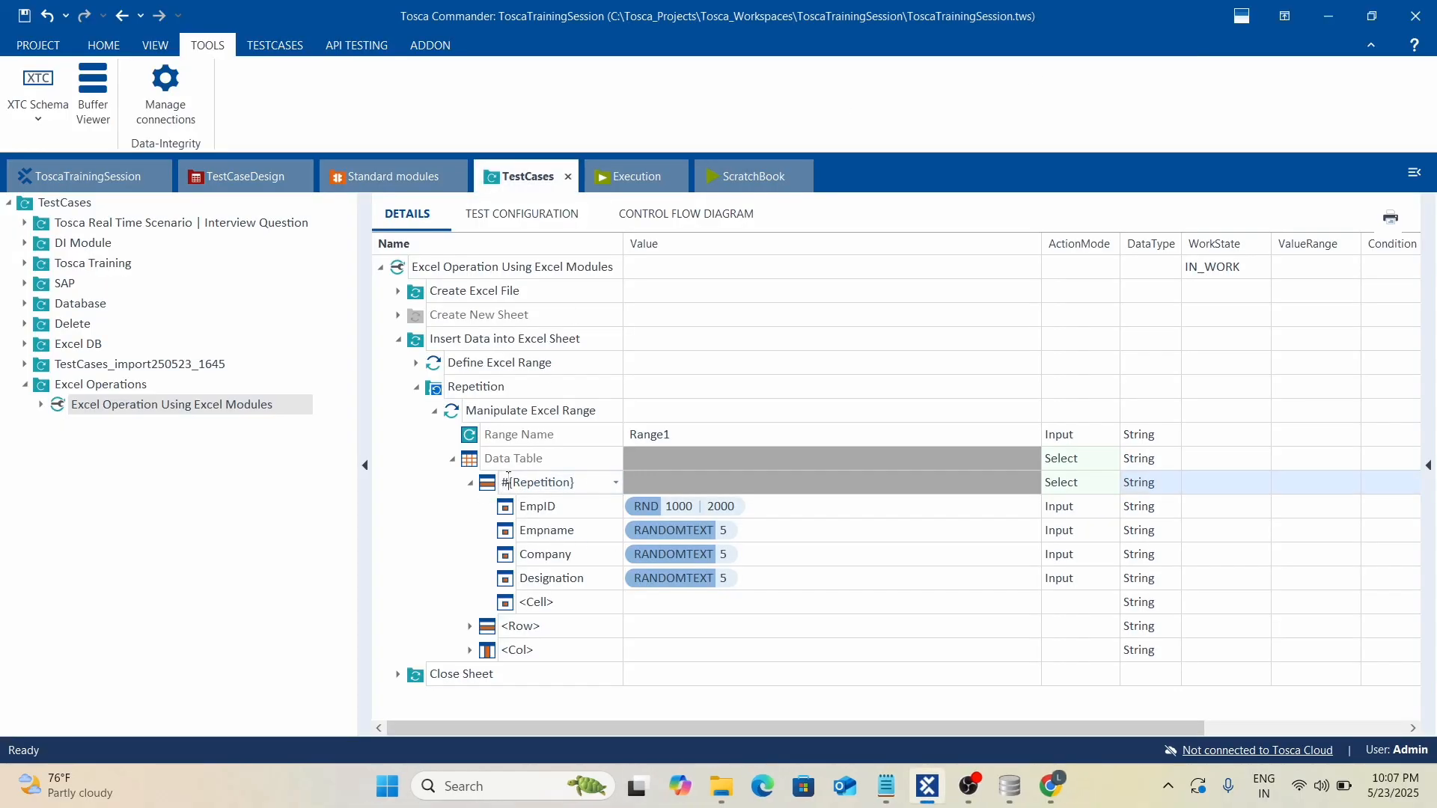
key(BackSpace)
text($)
click(840, 359)
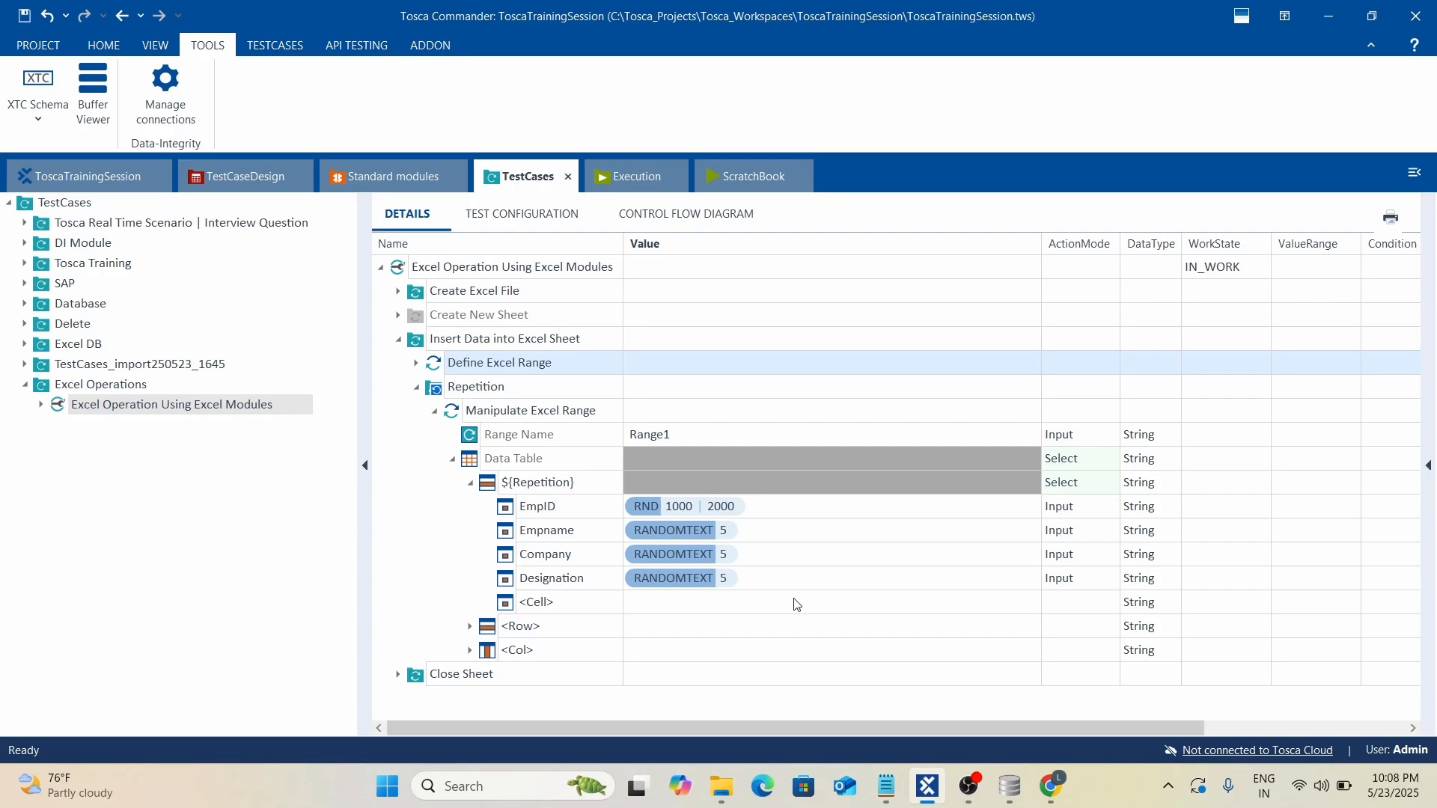
click(704, 625)
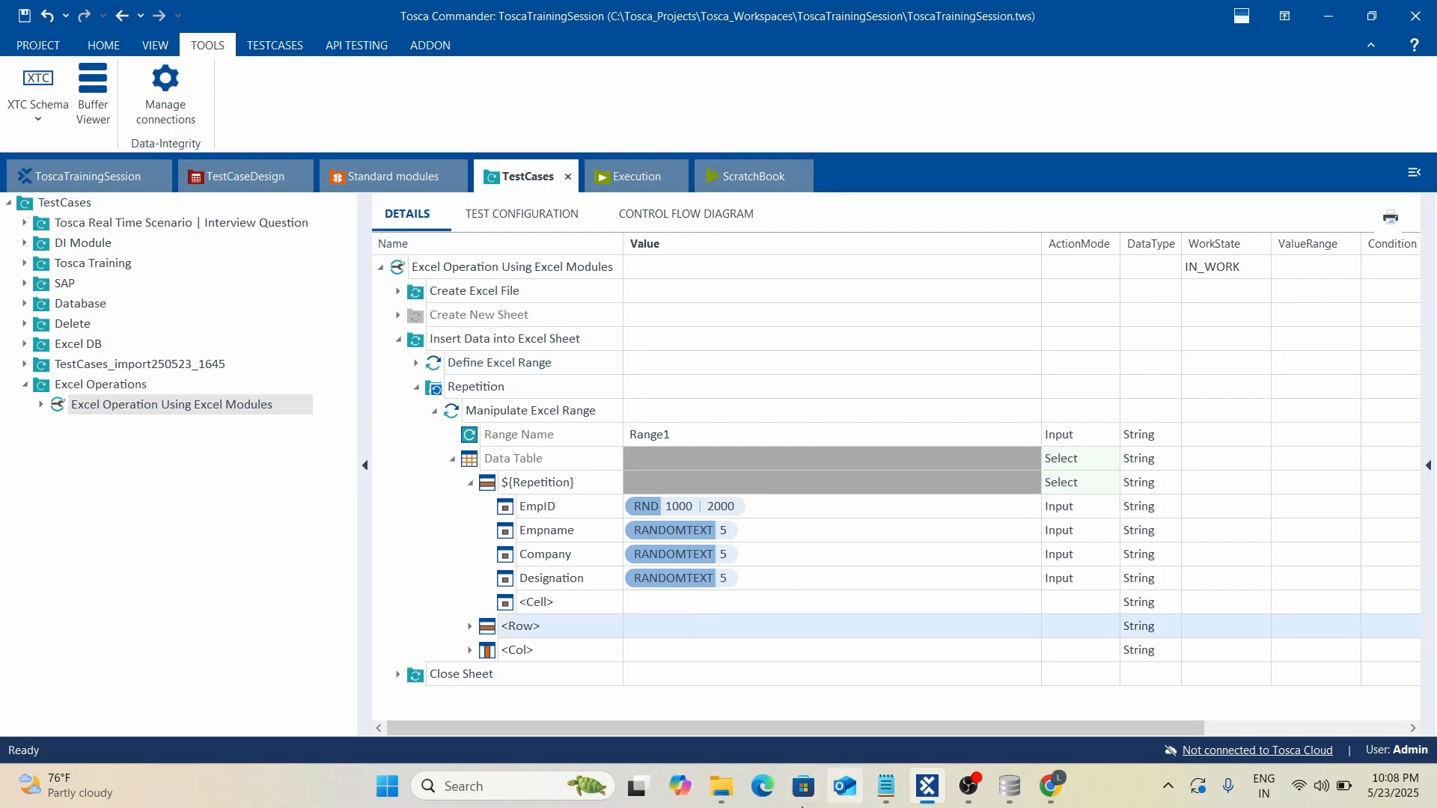
Open sample.xlsx from the Excel folder in WPS Office, examine the header row and first data row of the Data sheet, and close WPS Office.
mouse_move(722, 786)
click(778, 703)
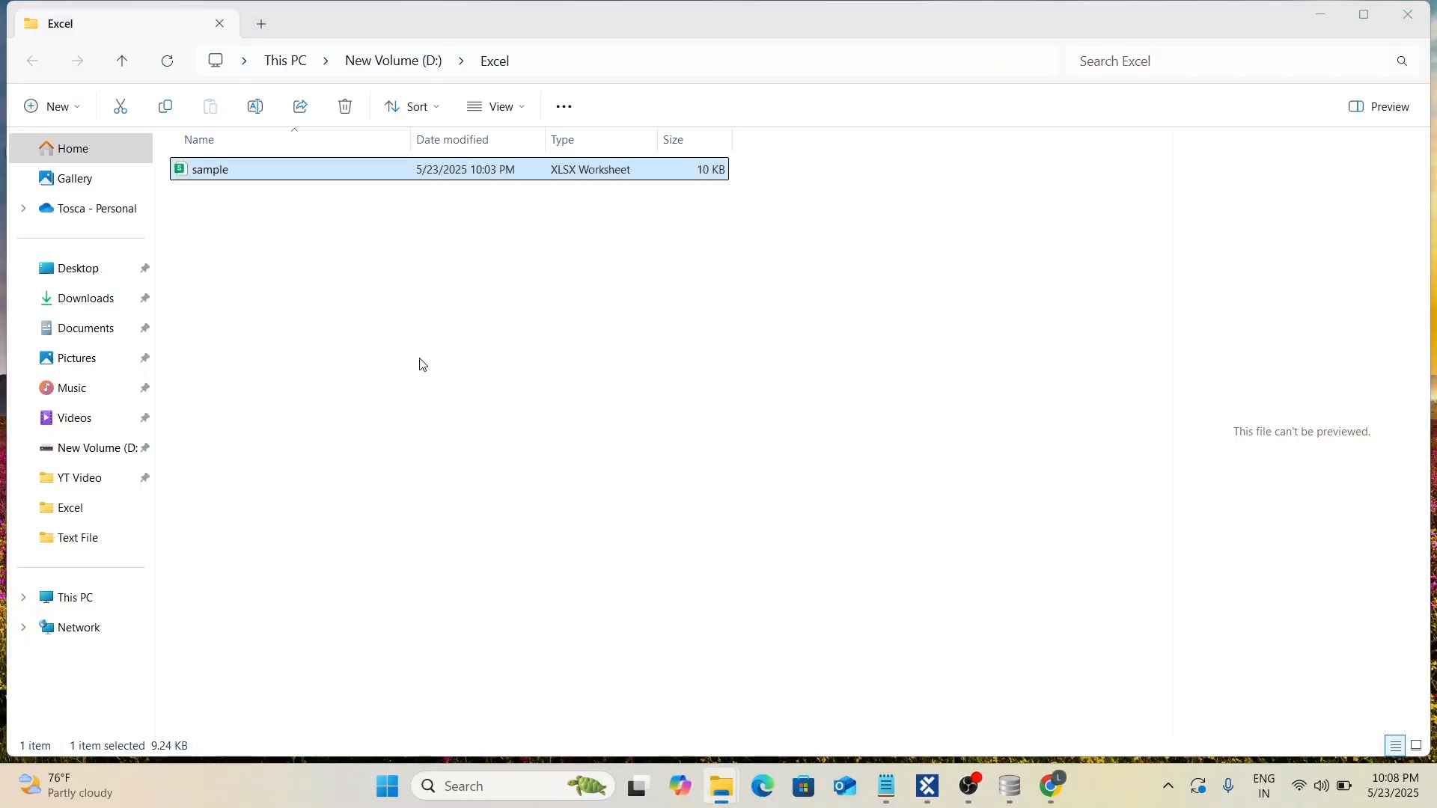
double_click(177, 170)
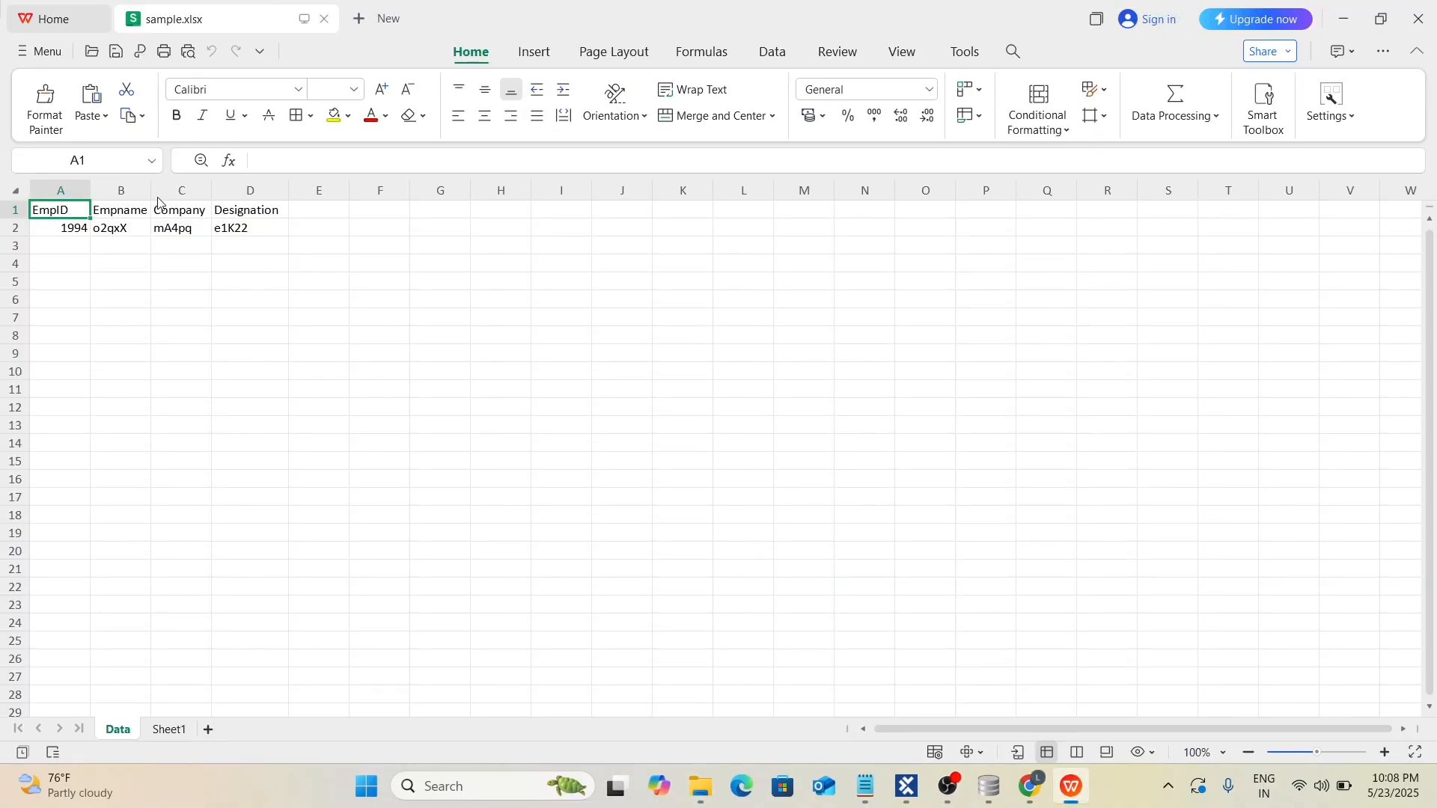
click(63, 266)
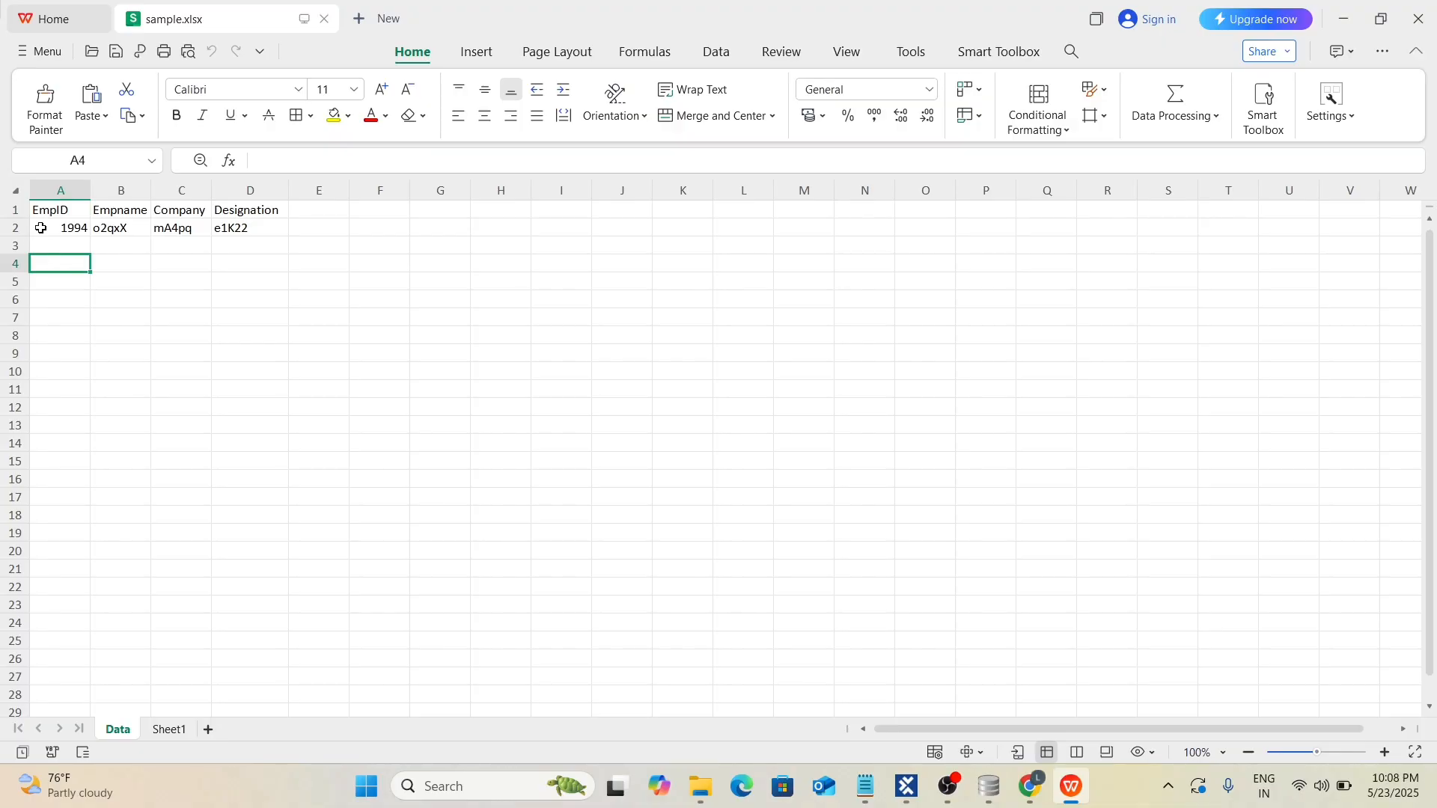
drag(43, 227, 234, 228)
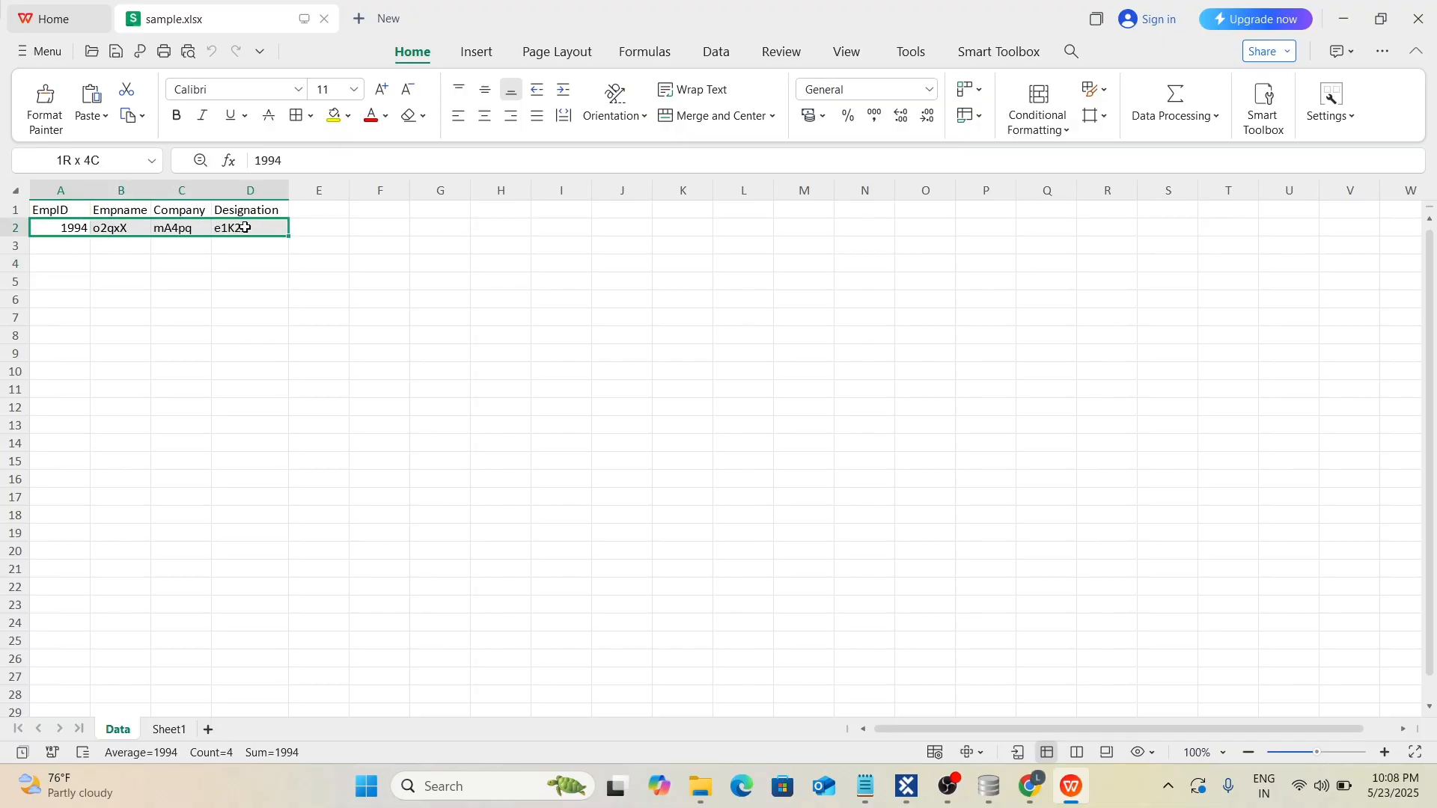
drag(49, 212, 257, 209)
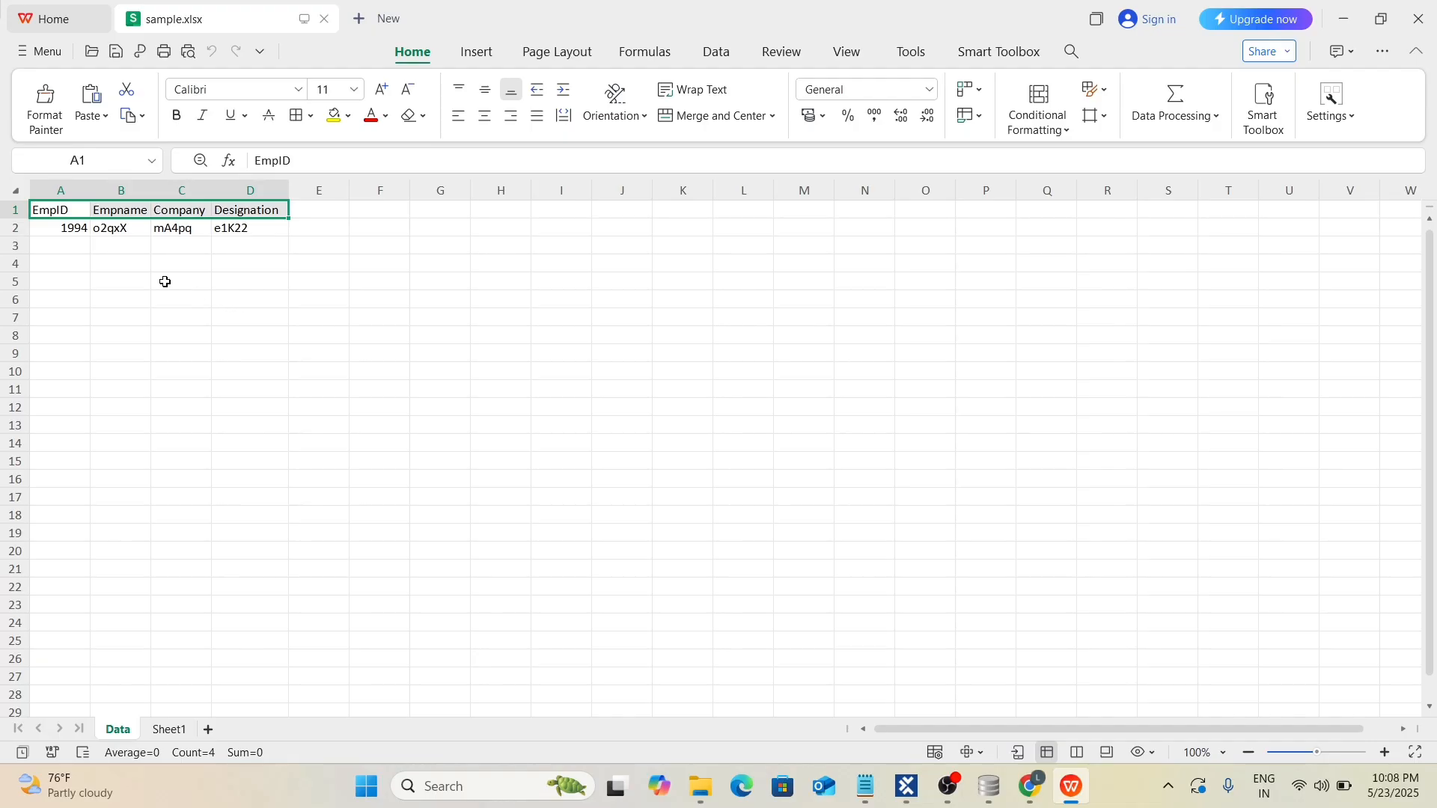
drag(49, 228, 245, 230)
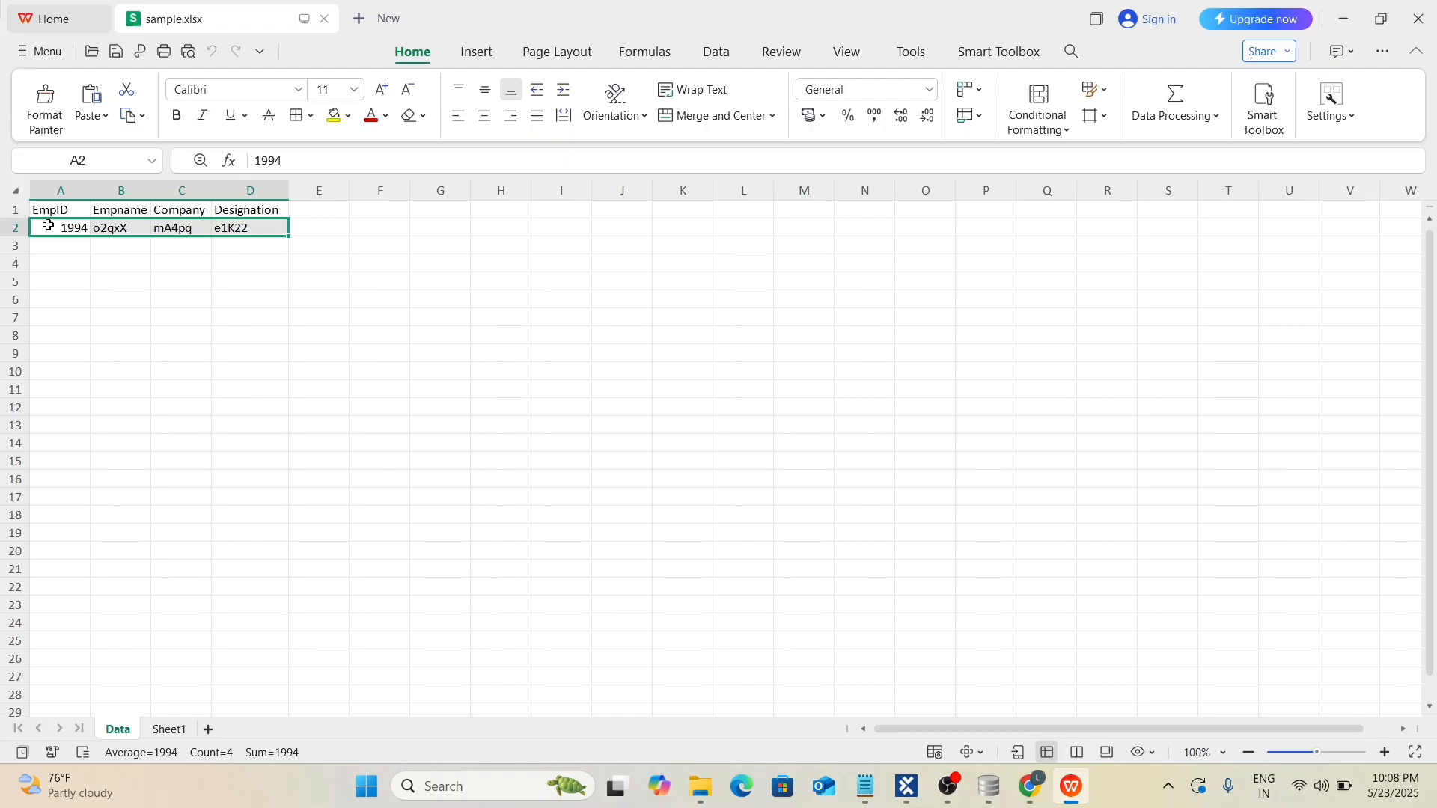
drag(47, 226, 256, 221)
click(414, 367)
click(1420, 18)
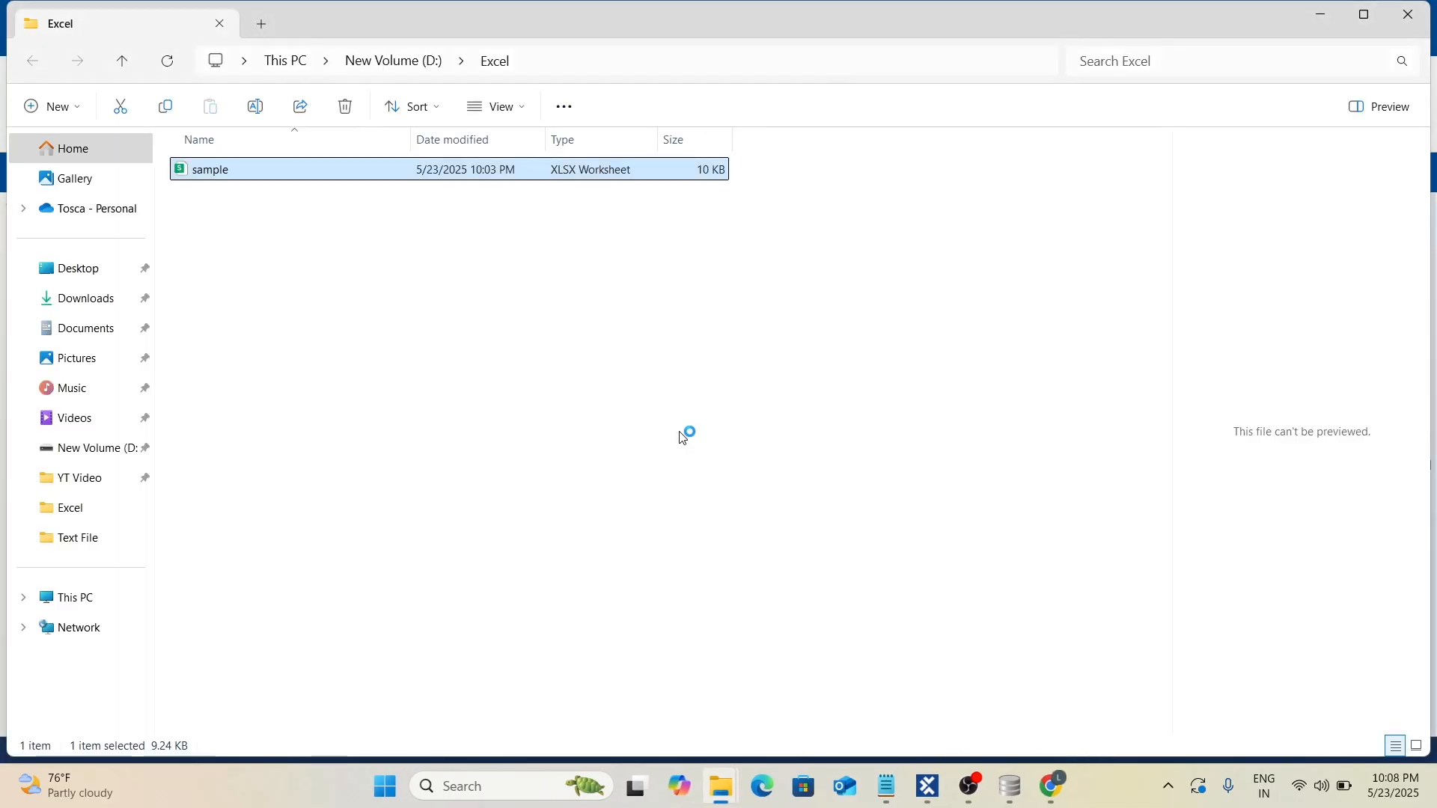
Switch back to Tosca Commander, collapse the Data Table and Repetition folder, and run the Excel Operation Using Excel Modules test case in ScratchBook.
key(alt+Tab)
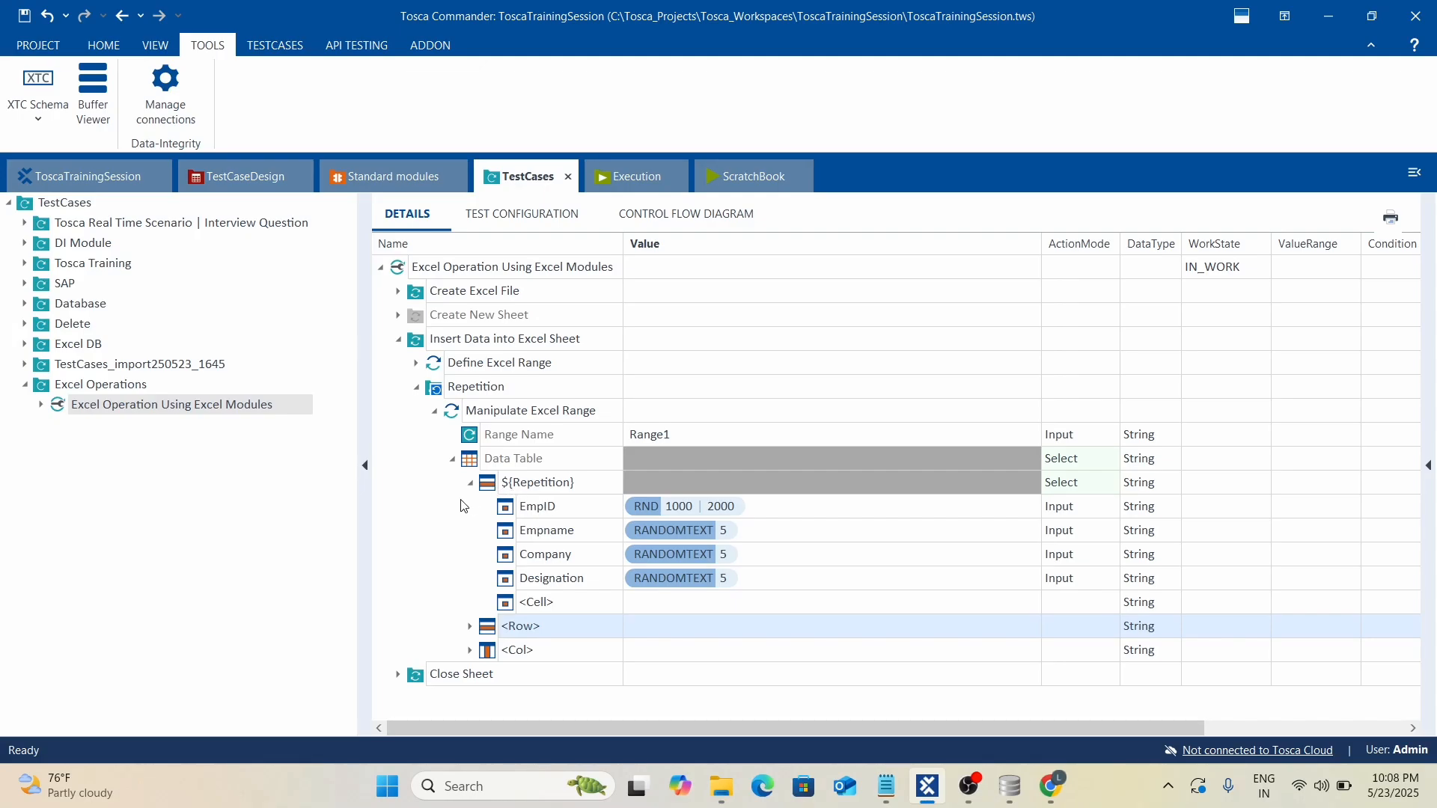
click(452, 458)
click(417, 387)
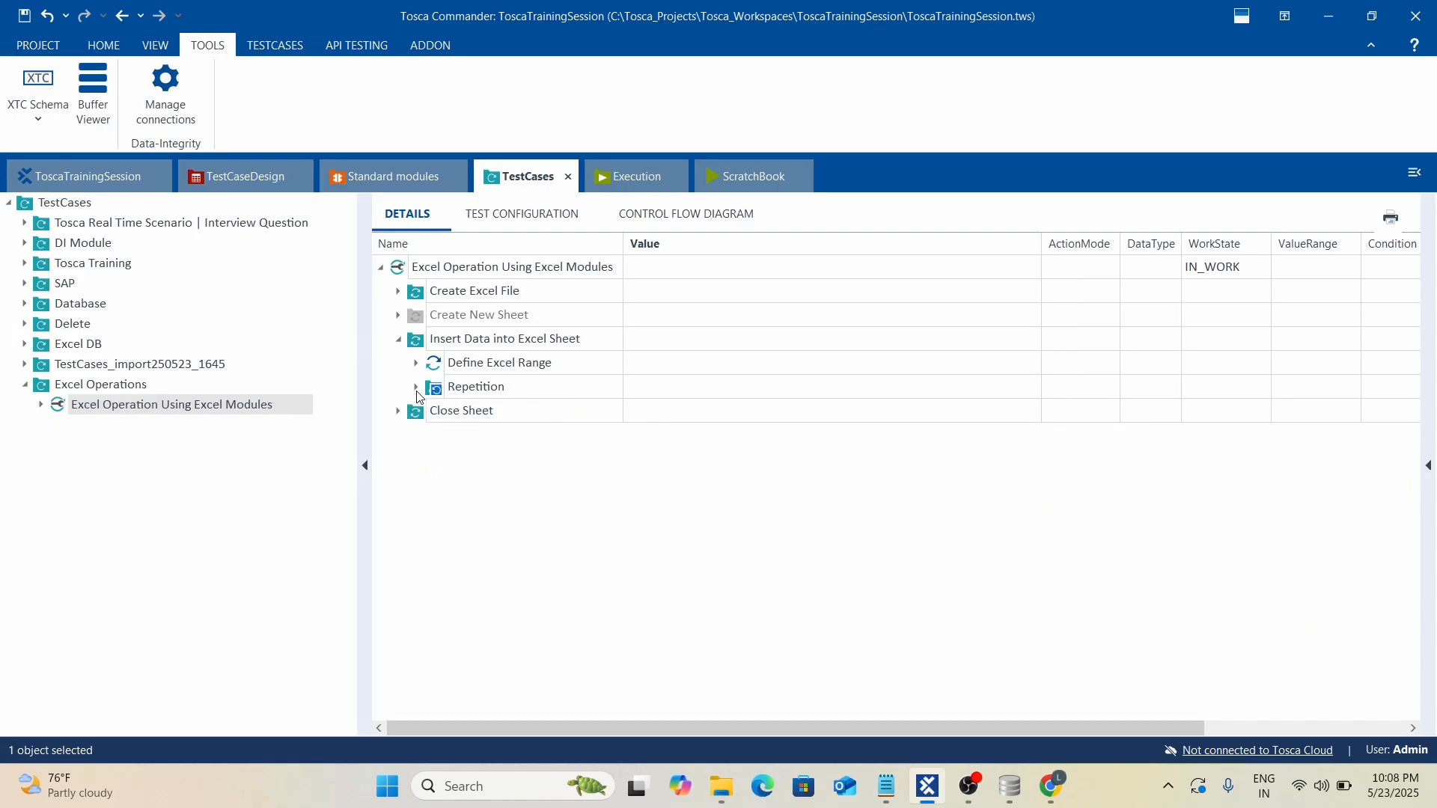
click(442, 268)
right_click(442, 268)
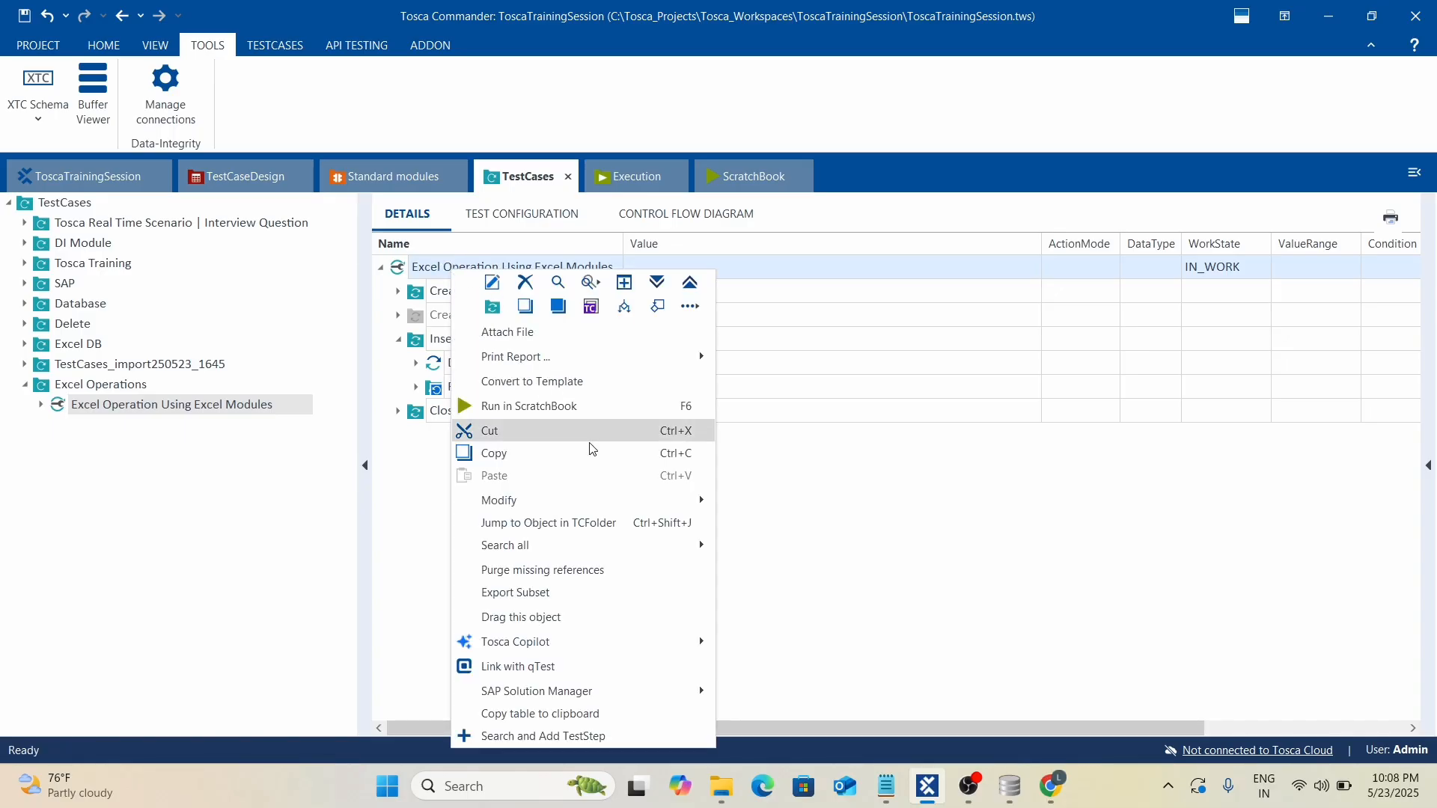
click(535, 411)
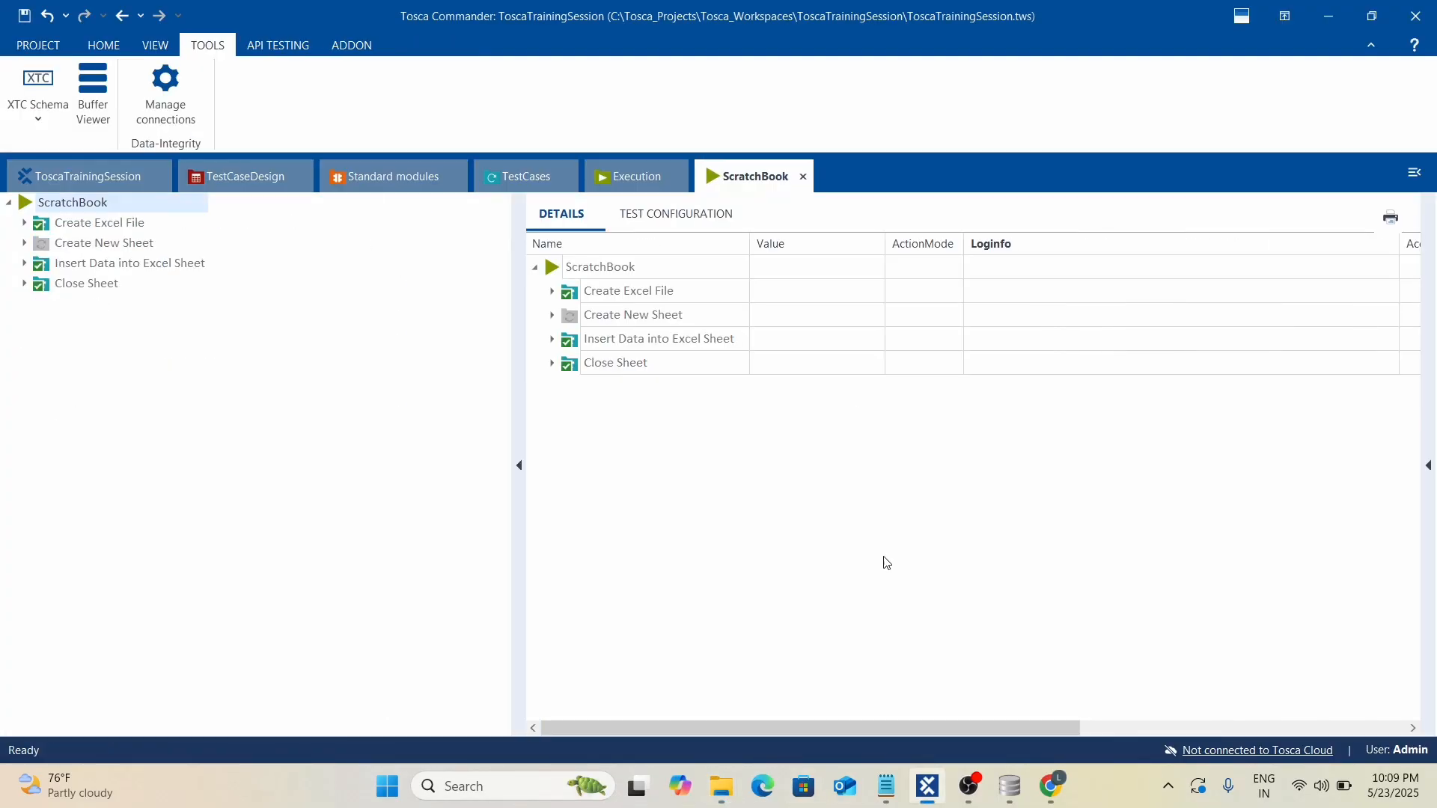
Reopen sample.xlsx in WPS Office, examine the generated EmpID, Empname, Company and Designation rows of the Data sheet, and close WPS Office.
key(alt+Tab)
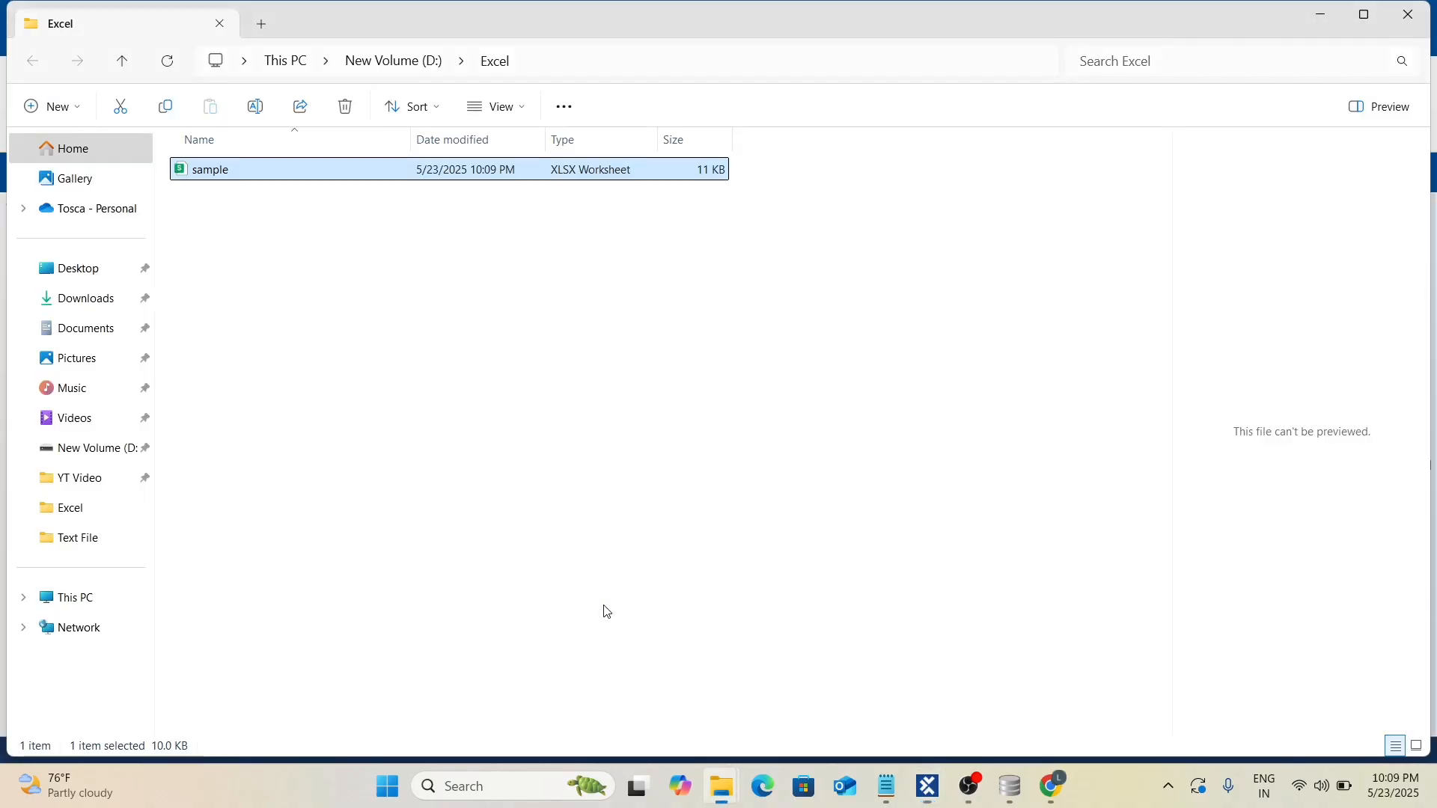
double_click(181, 173)
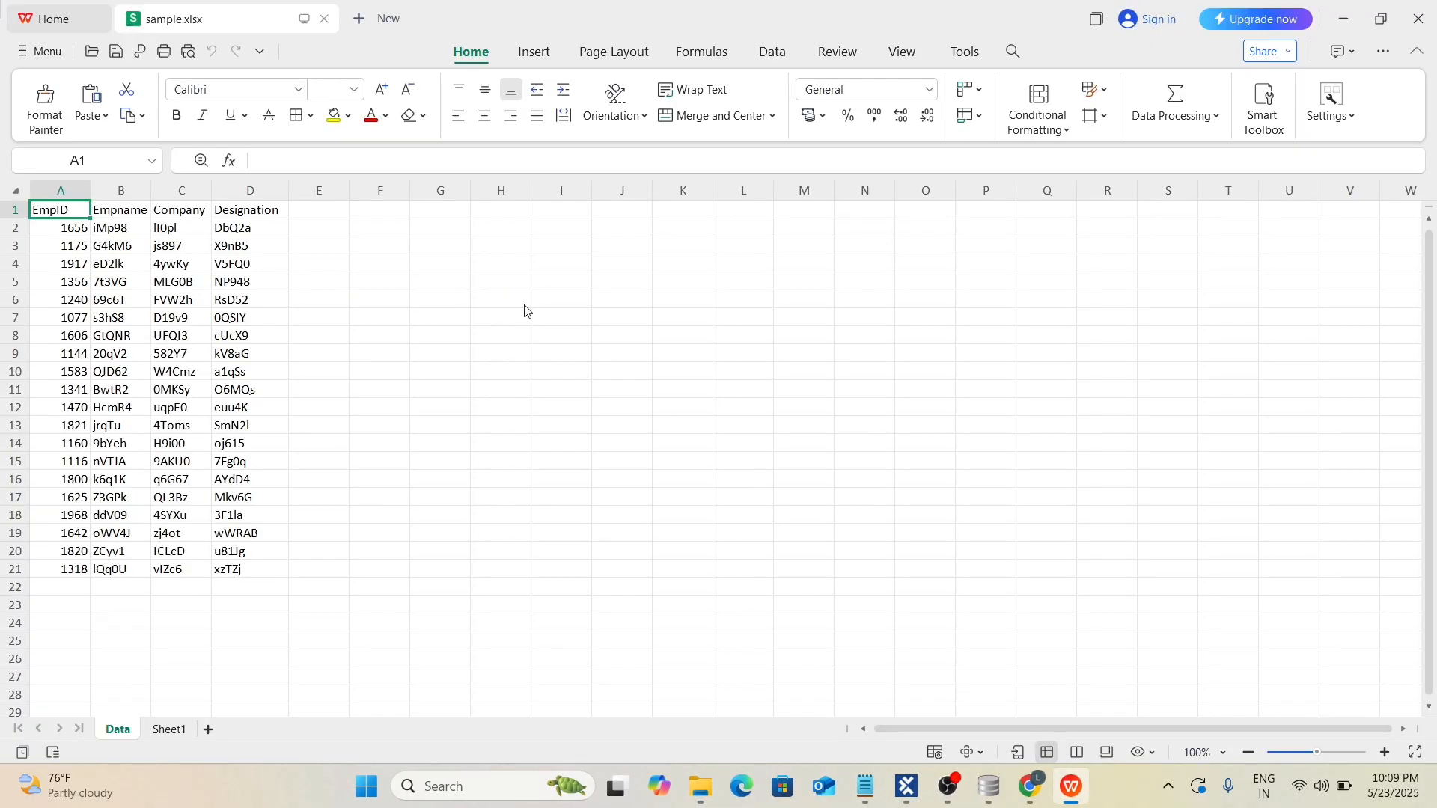
click(544, 555)
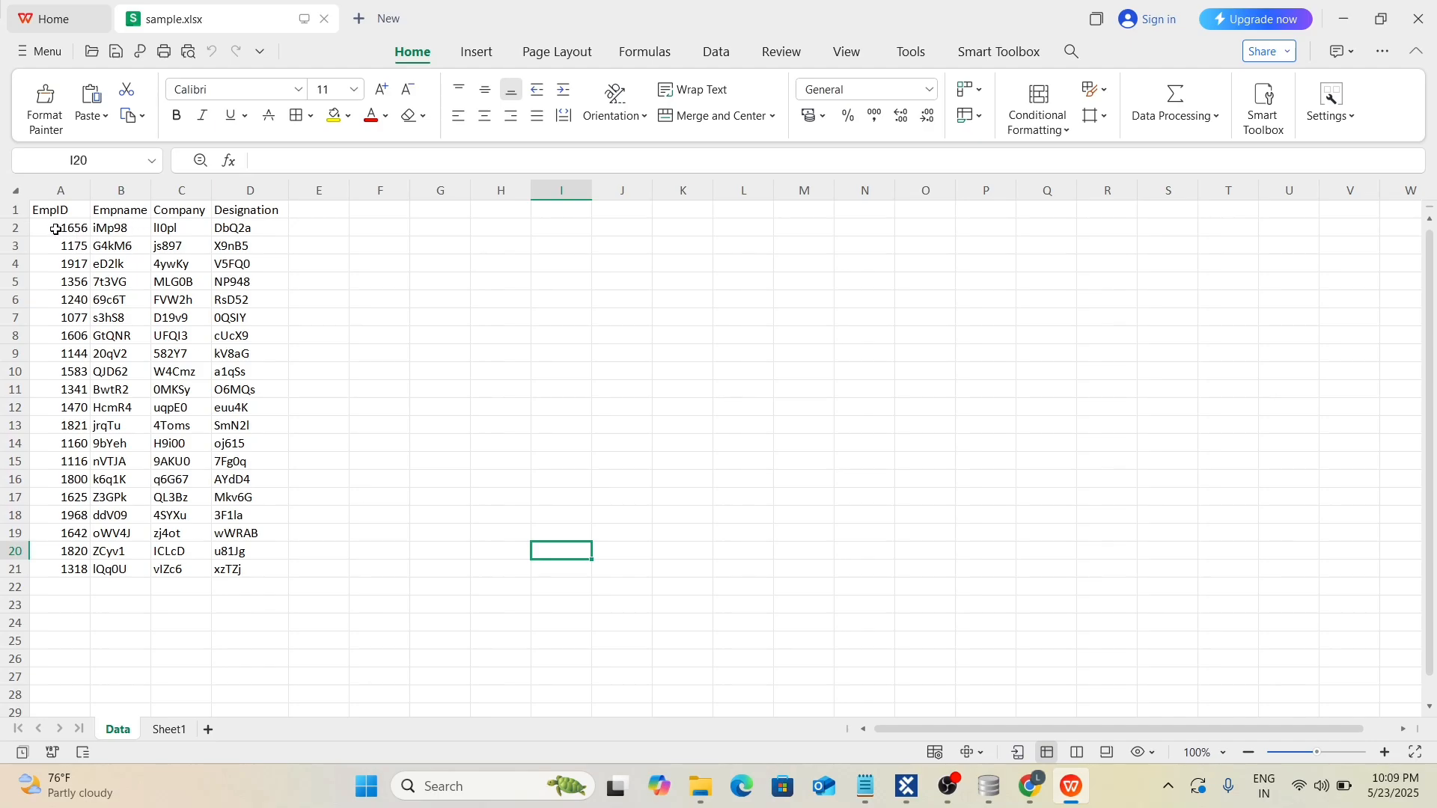
drag(56, 229, 249, 571)
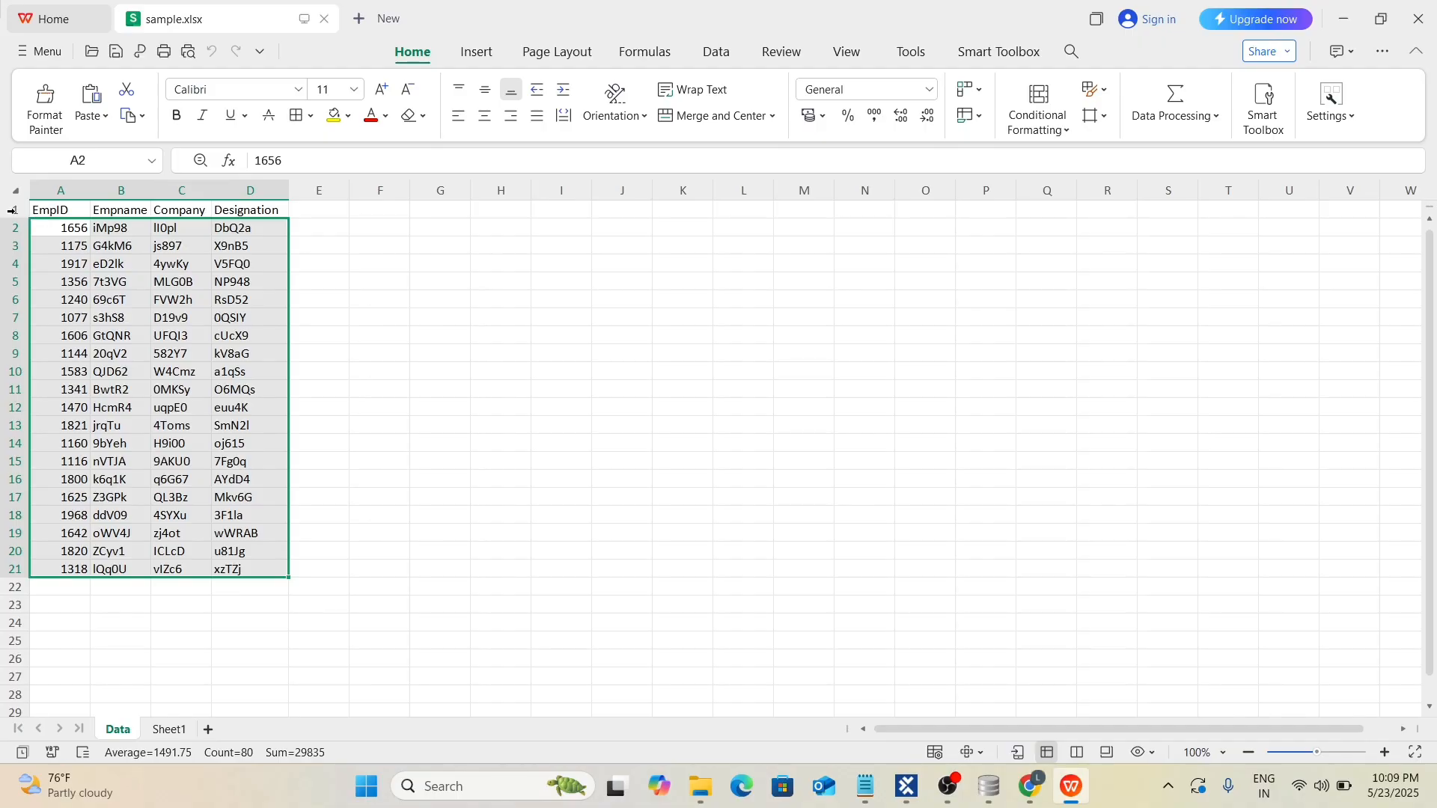
click(757, 486)
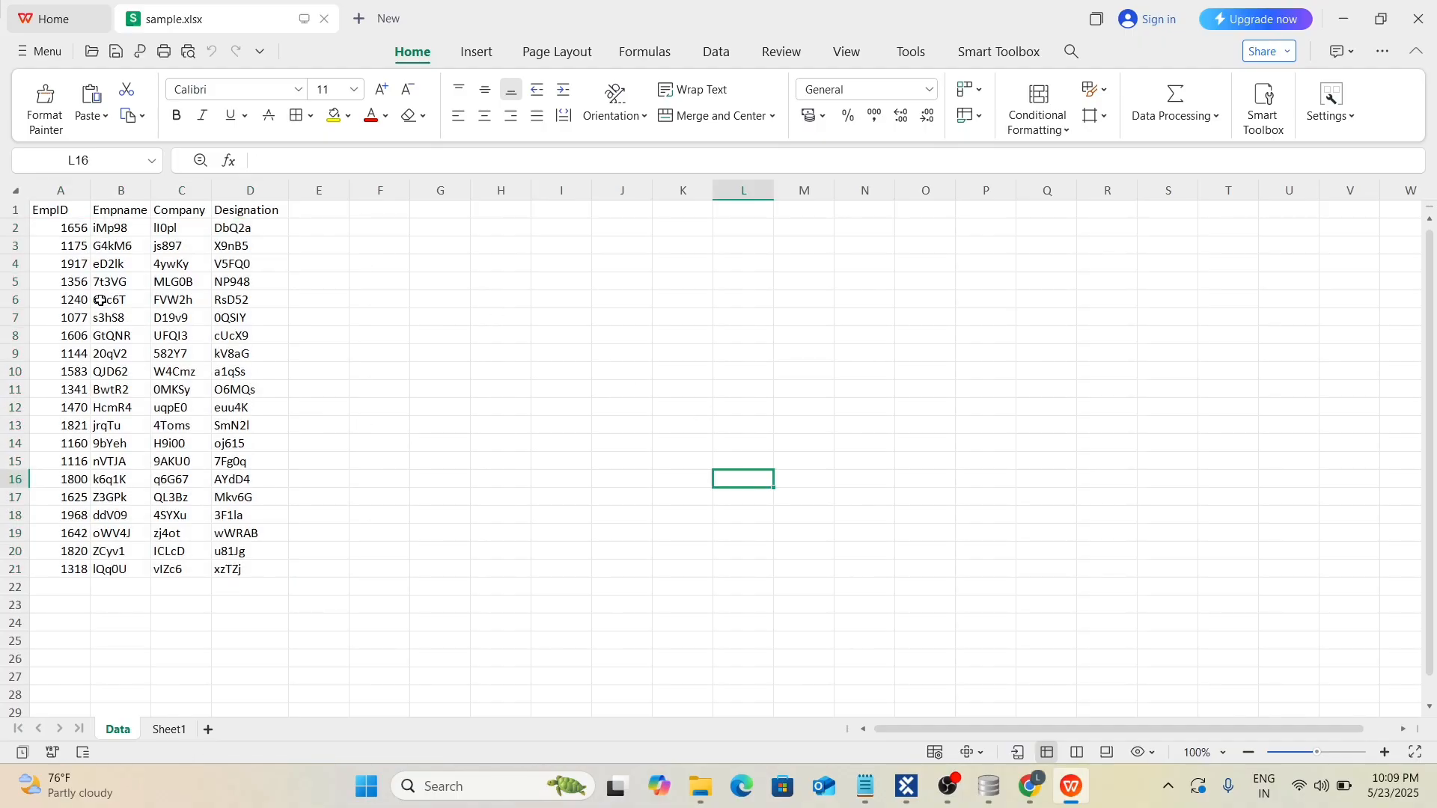
drag(46, 232, 271, 578)
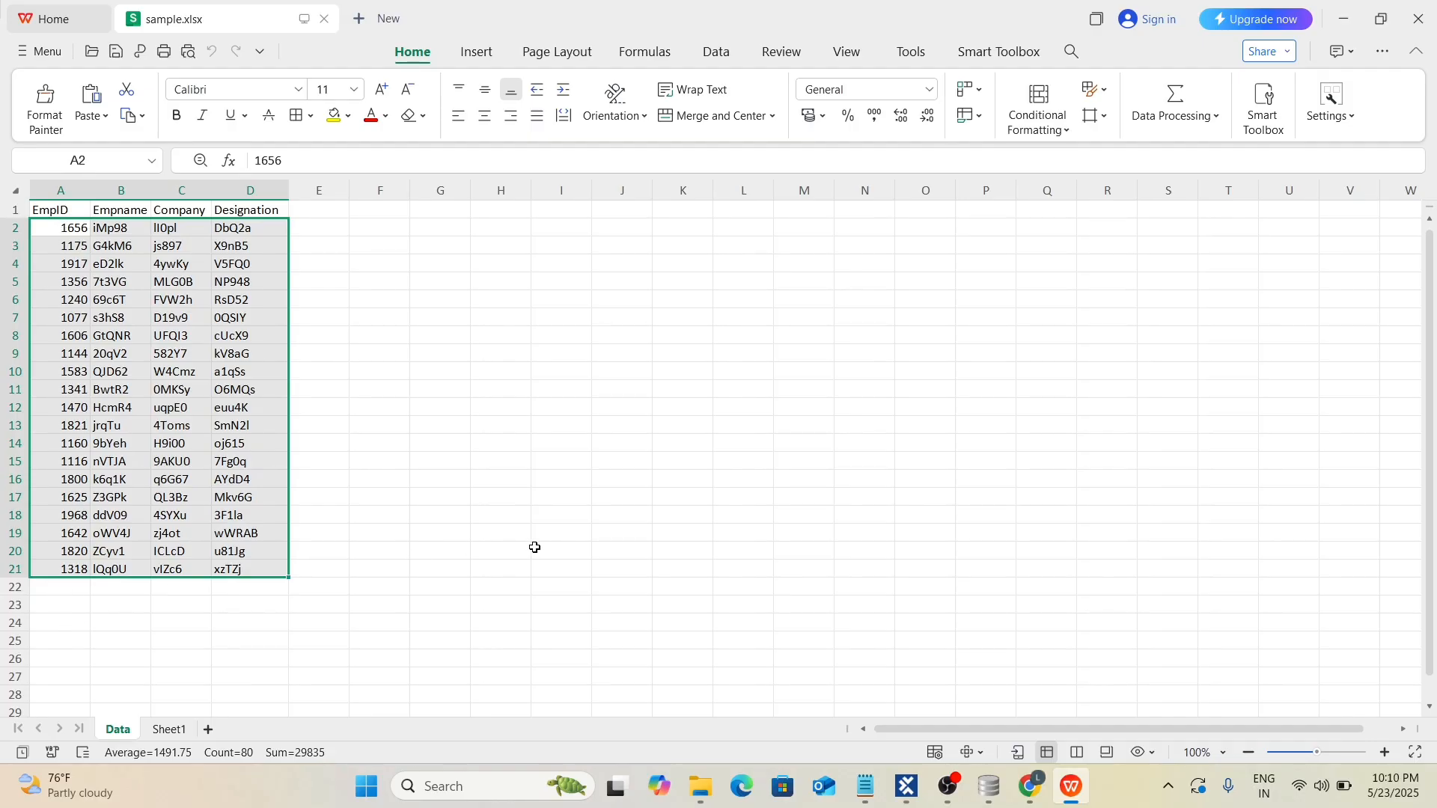
click(513, 533)
click(461, 439)
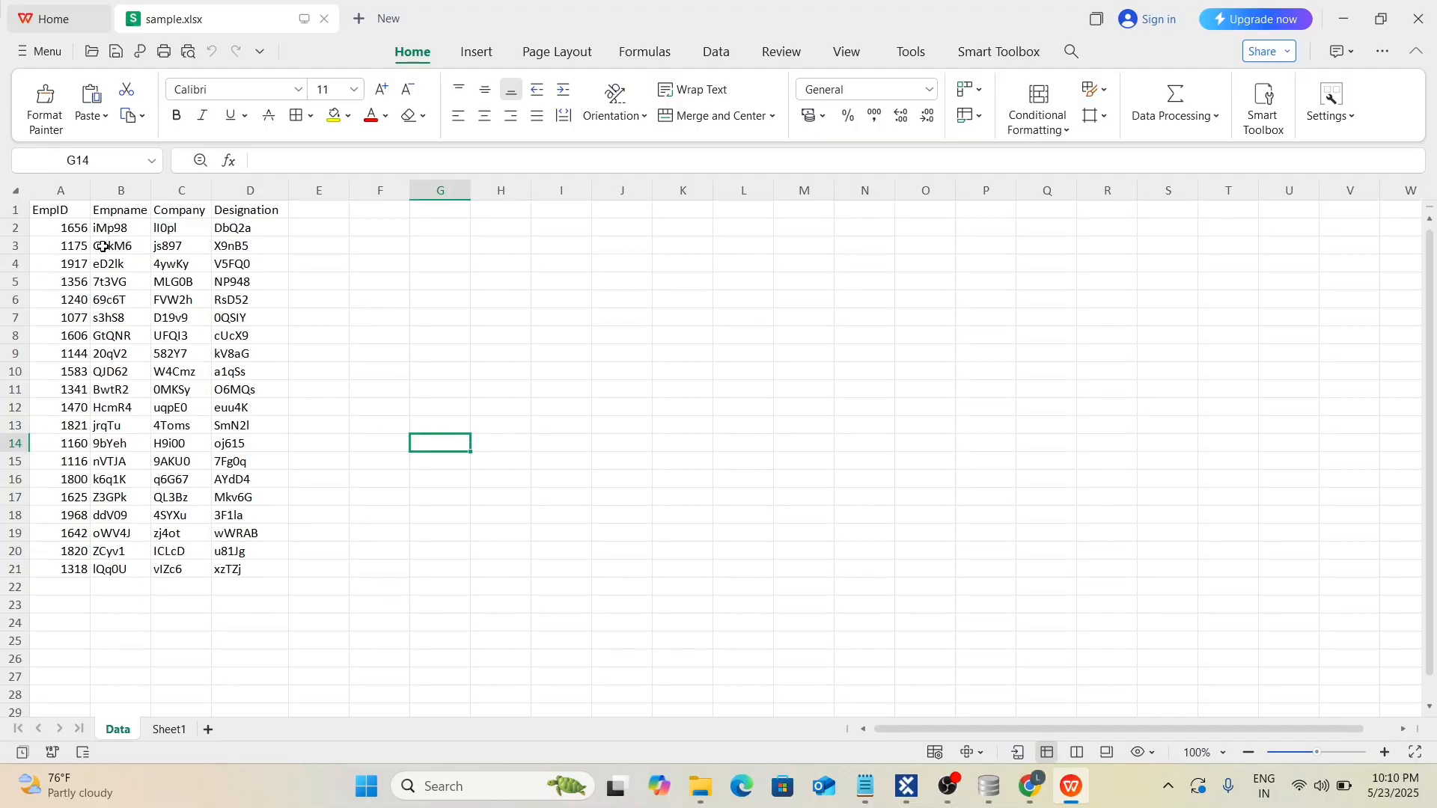
click(680, 517)
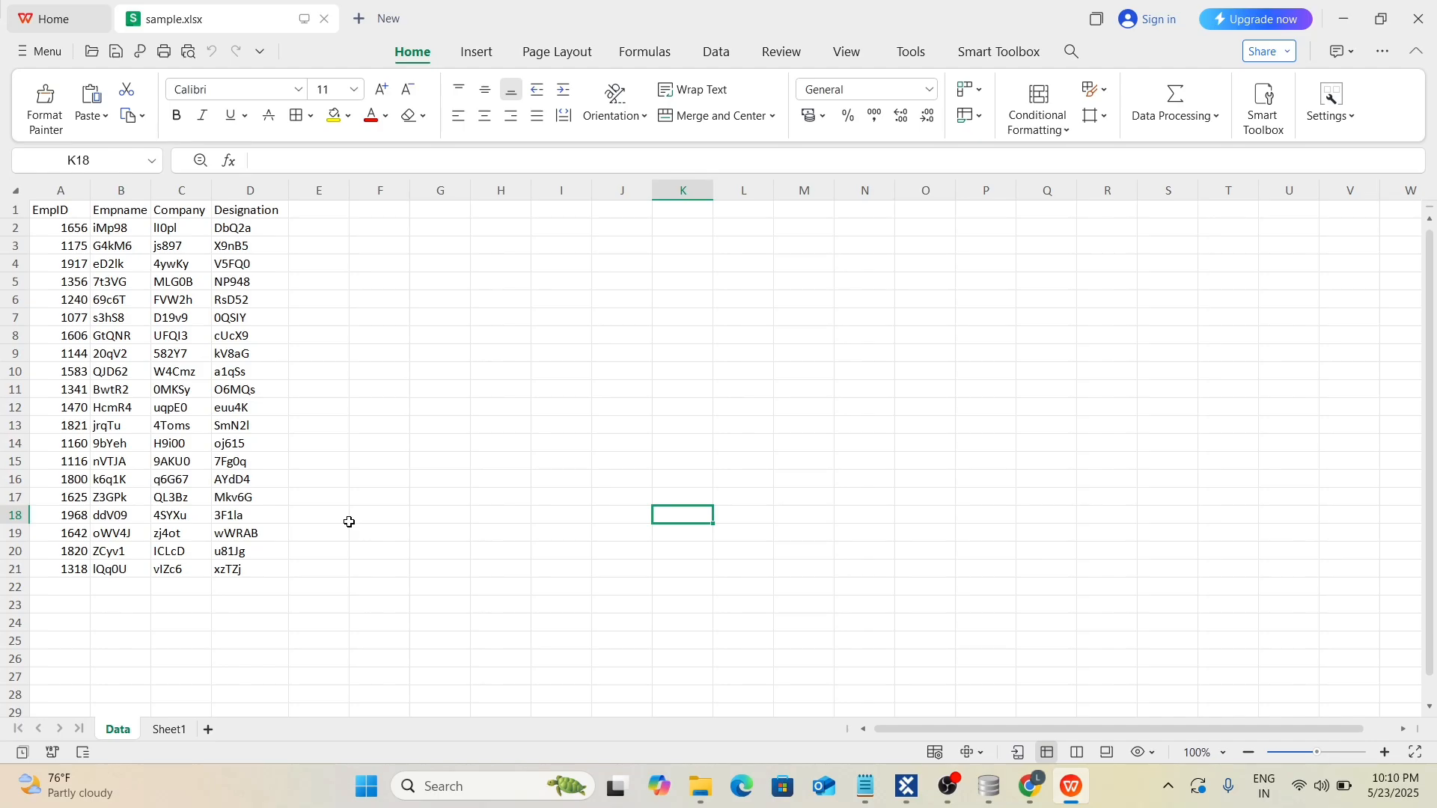
key(alt+Tab)
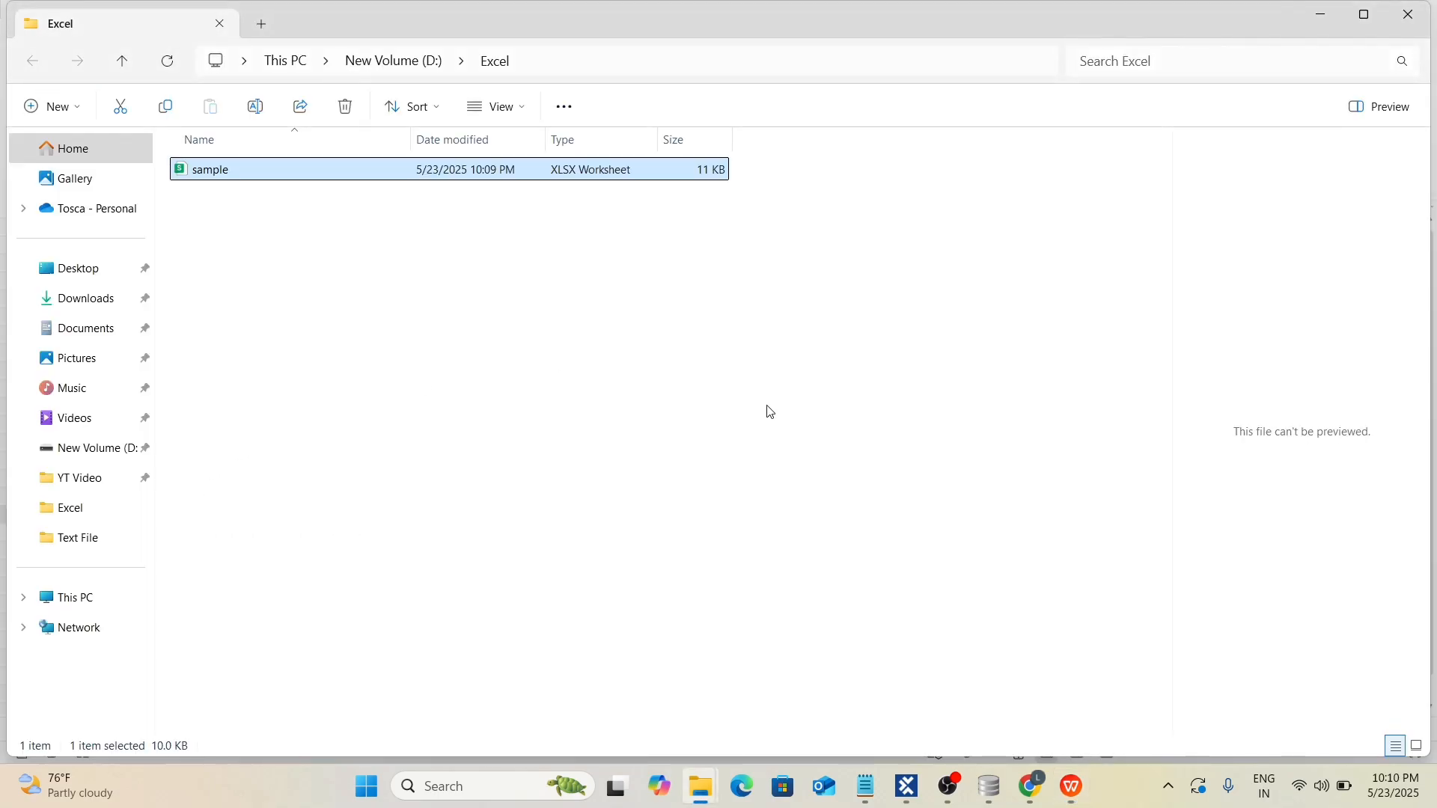
click(1320, 15)
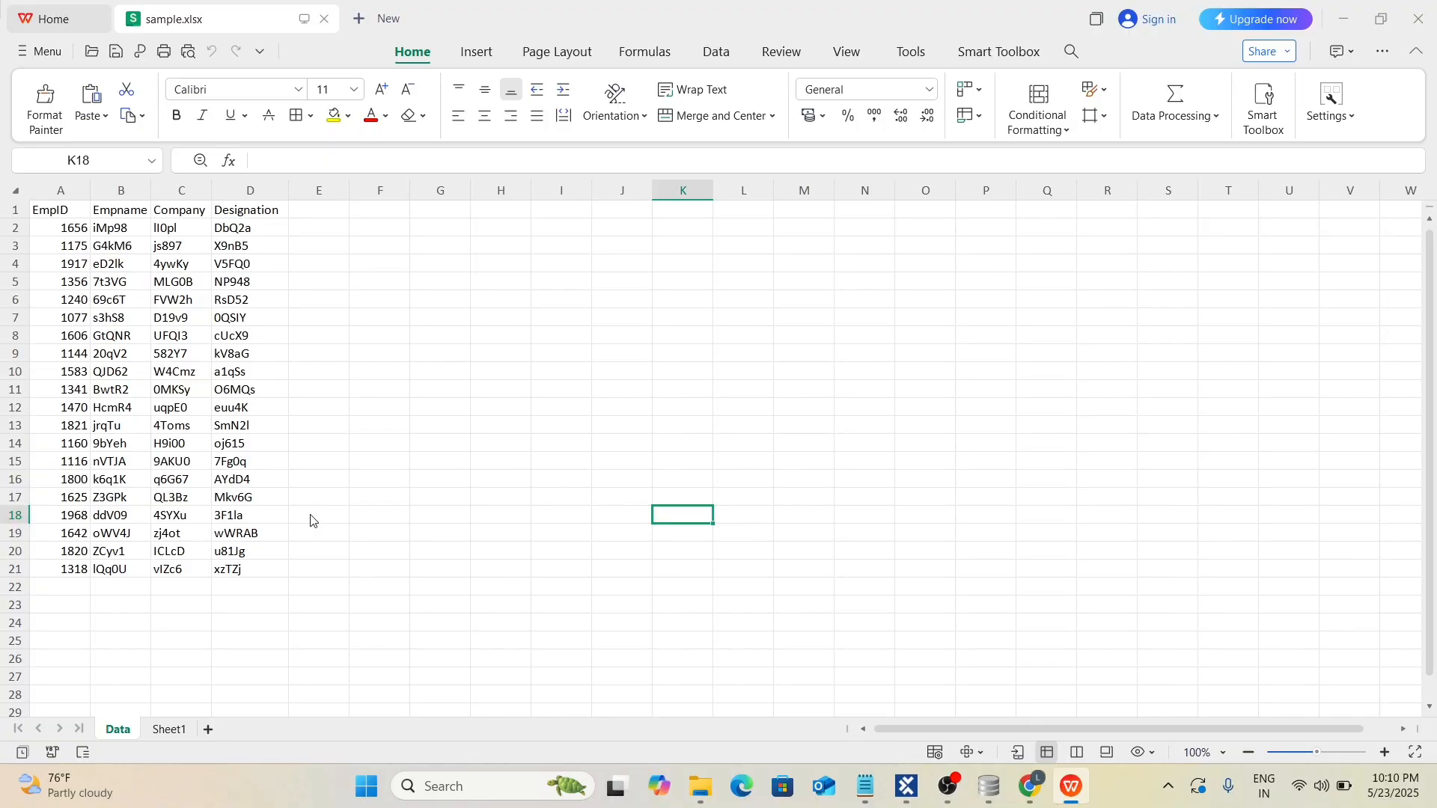
click(344, 460)
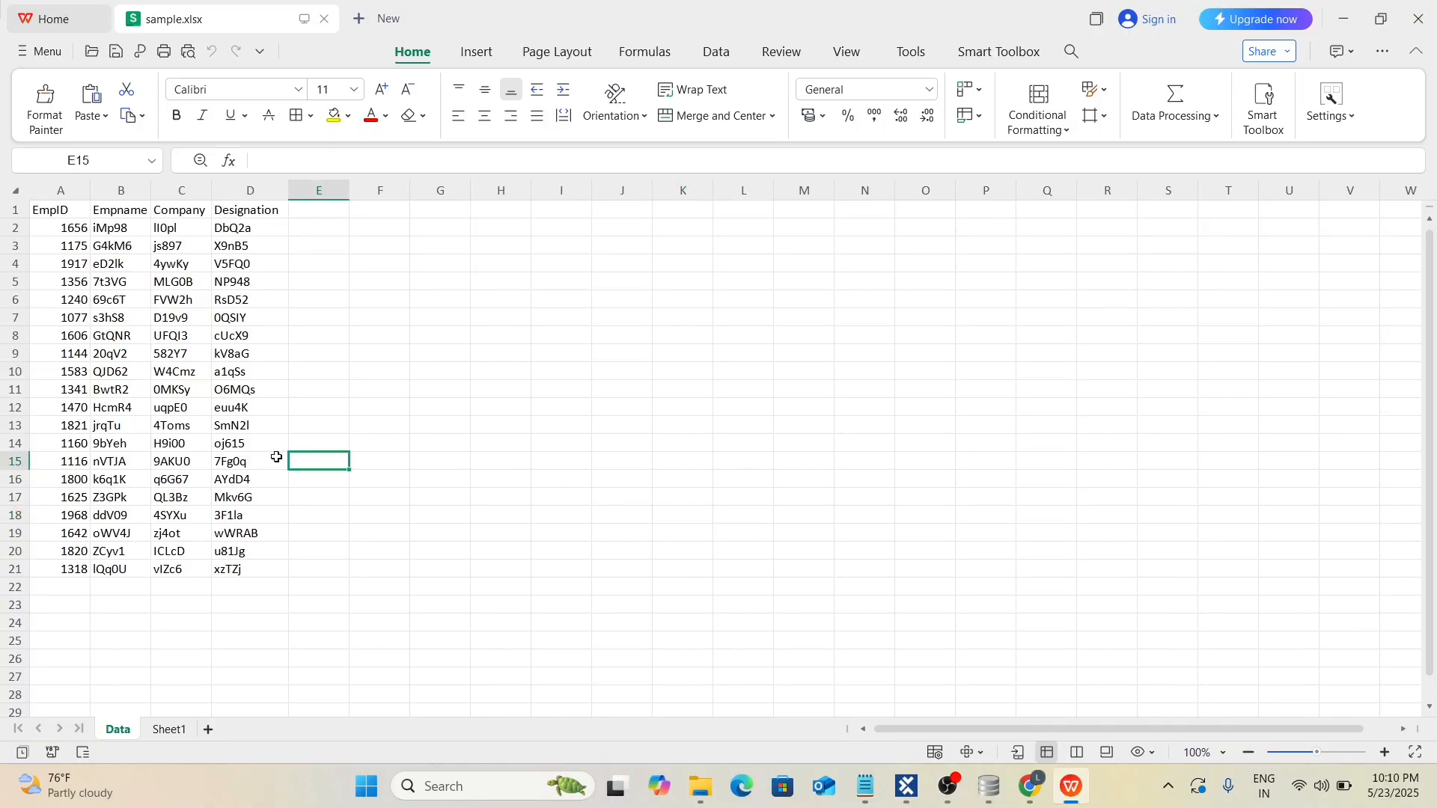
click(1419, 18)
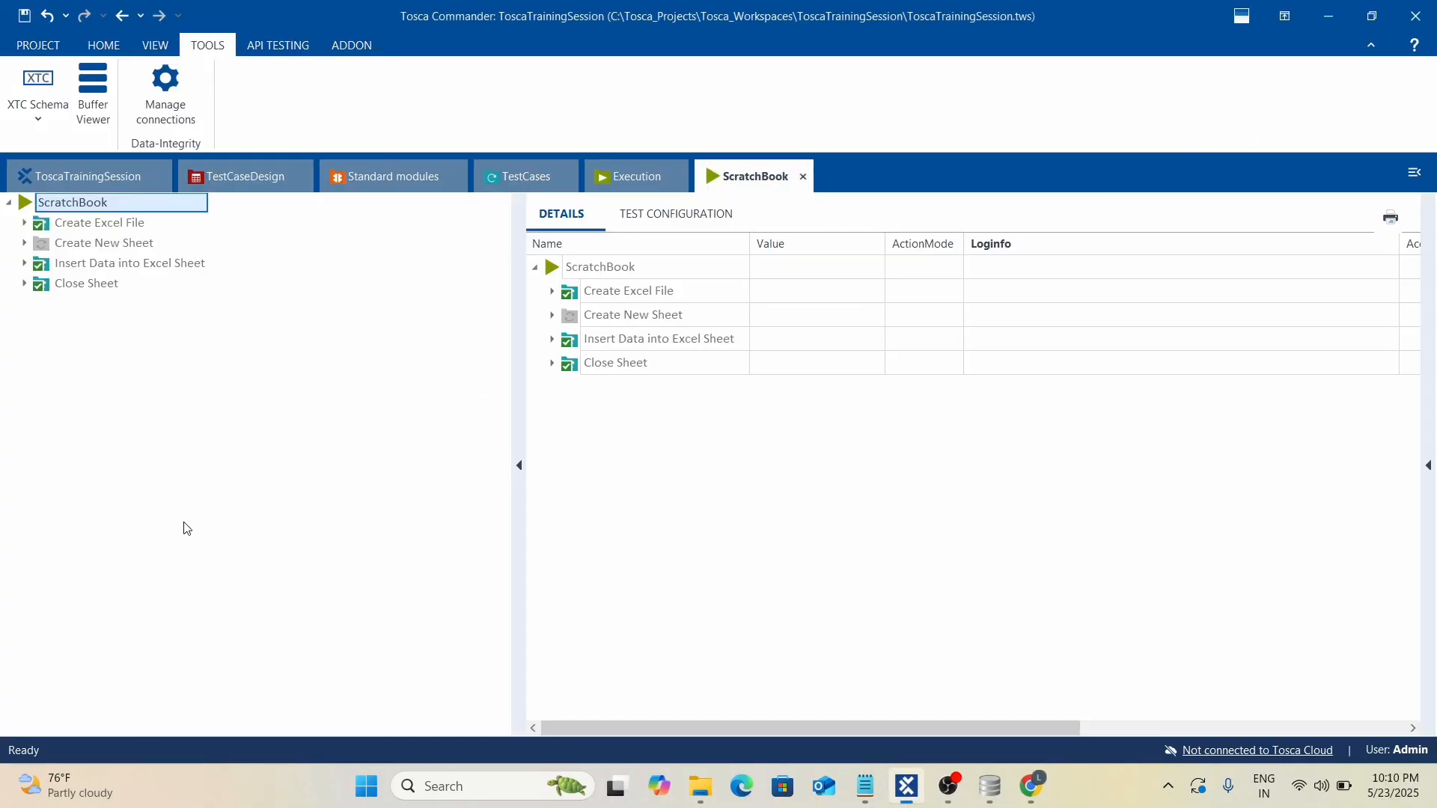
Return to the test case in Tosca Commander and check the Repetition property of the Repetition folder.
click(524, 176)
click(464, 396)
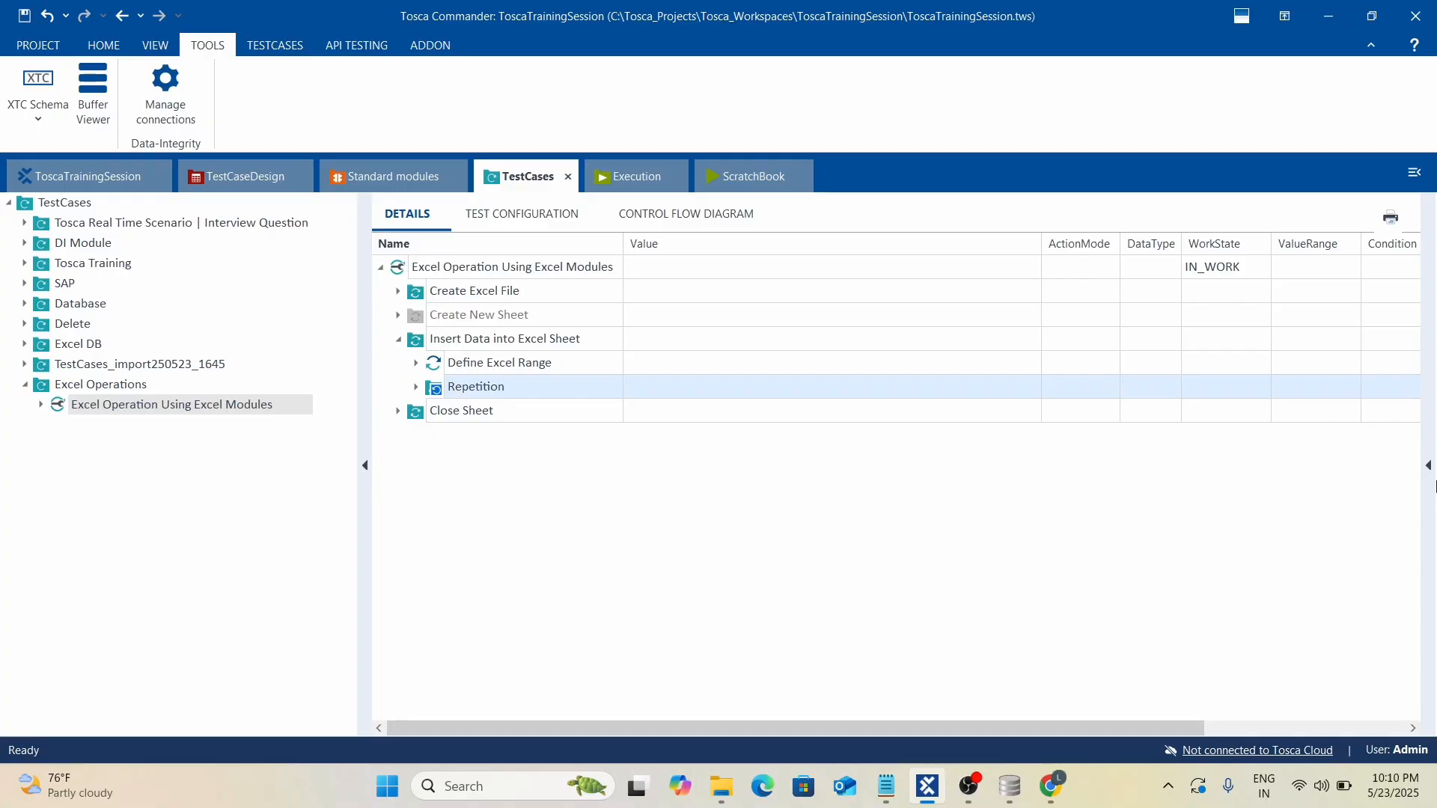
click(1429, 465)
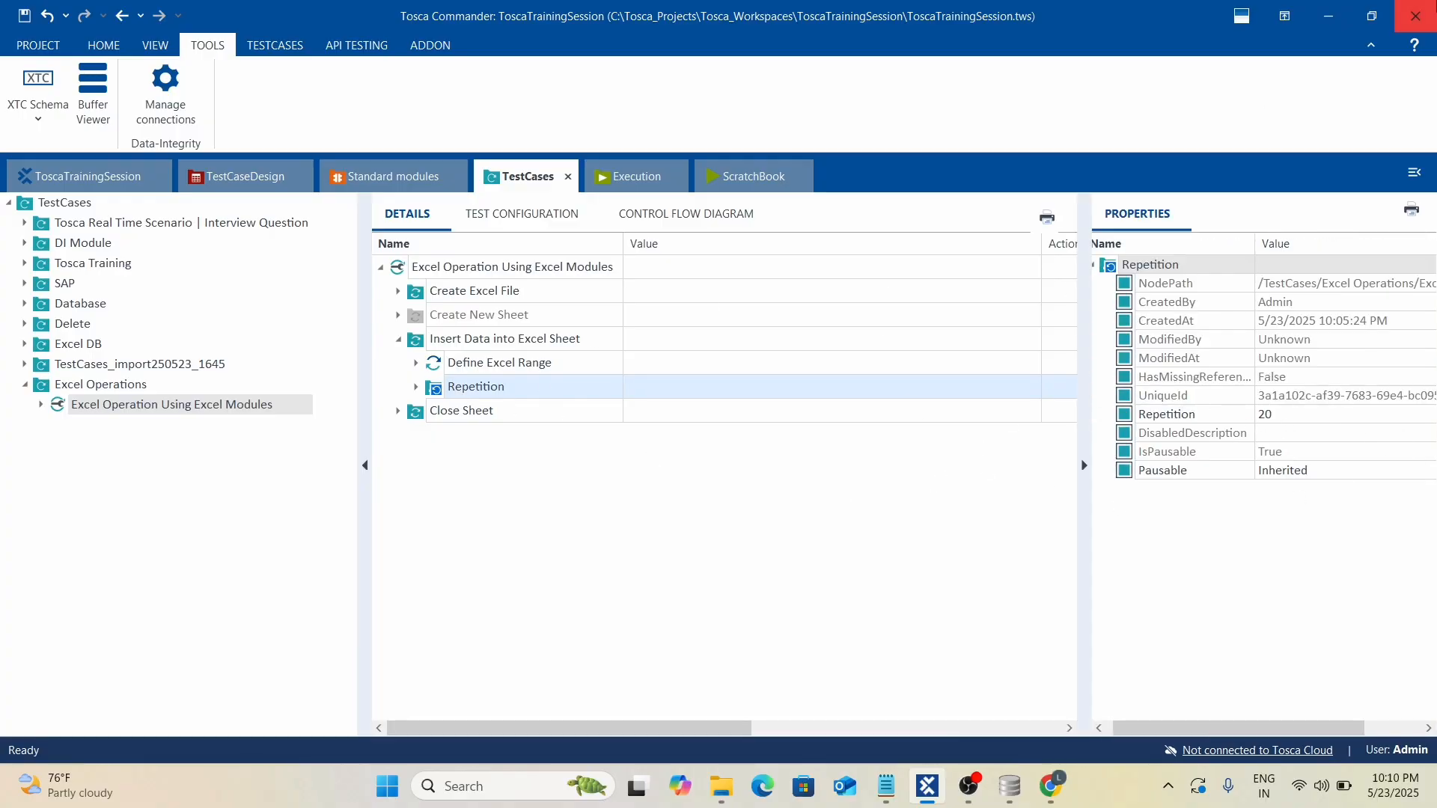
click(649, 566)
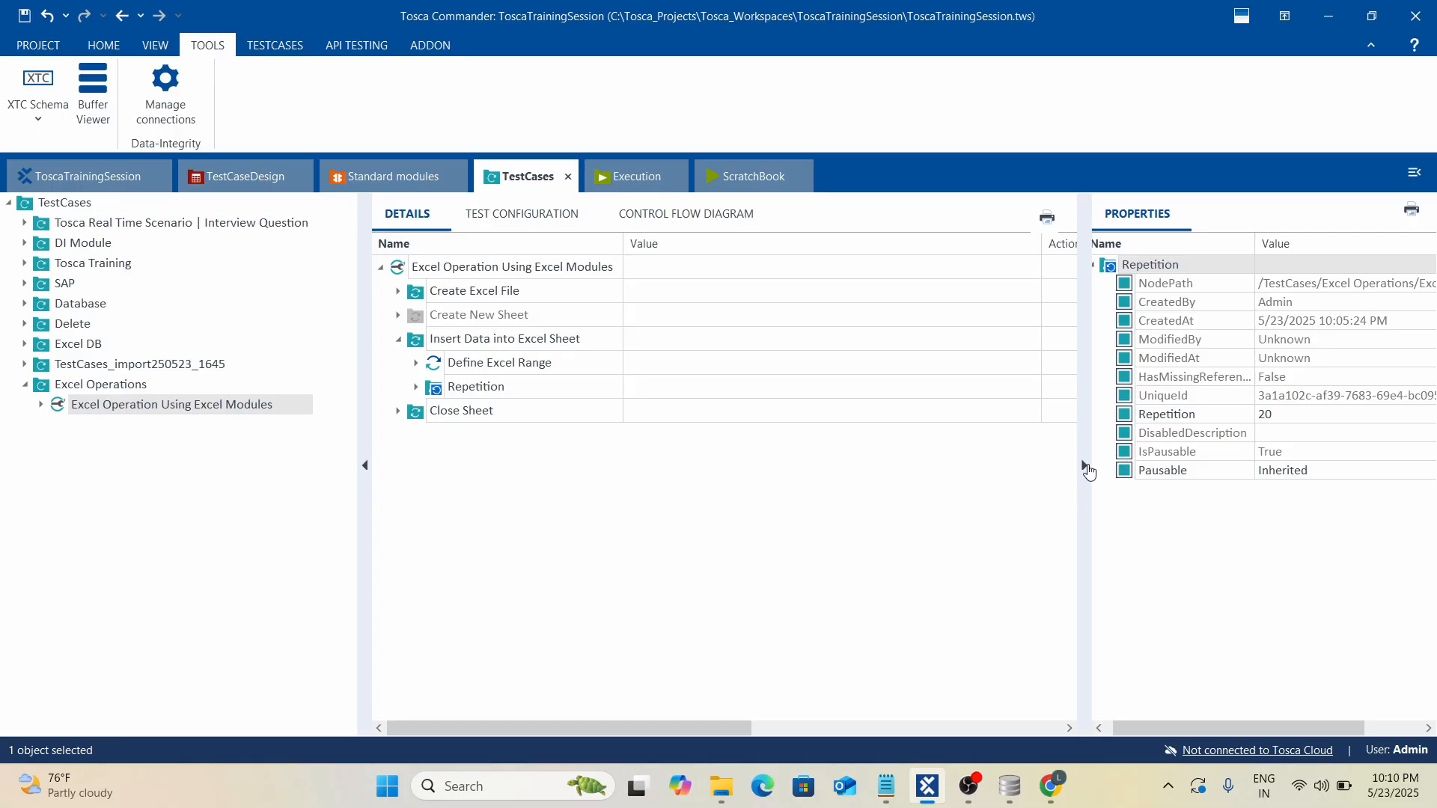
click(1084, 465)
Expand the Repetition folder and review the ${Repetition} row name in the Data Table of Manipulate Excel Range.
click(415, 388)
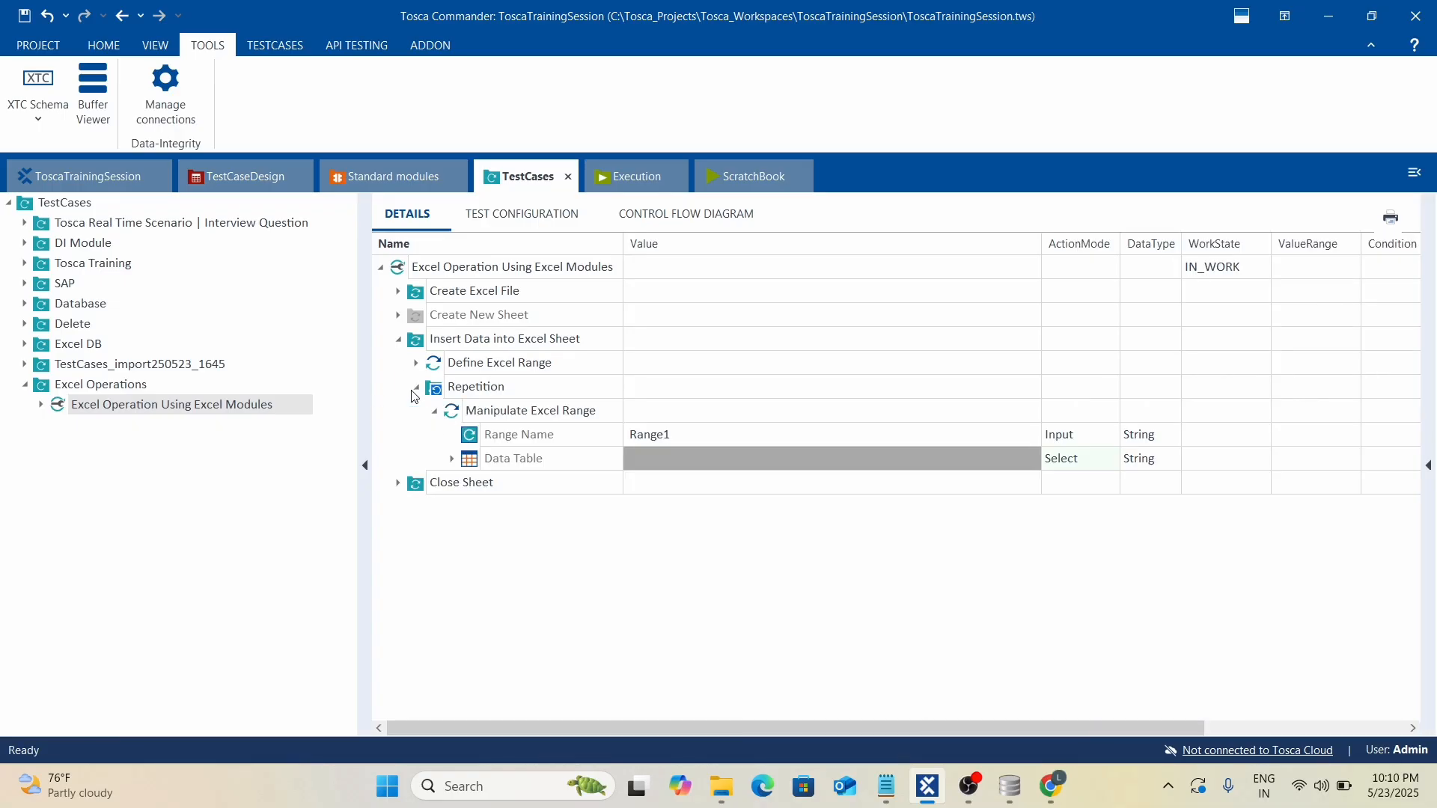
click(453, 460)
click(600, 485)
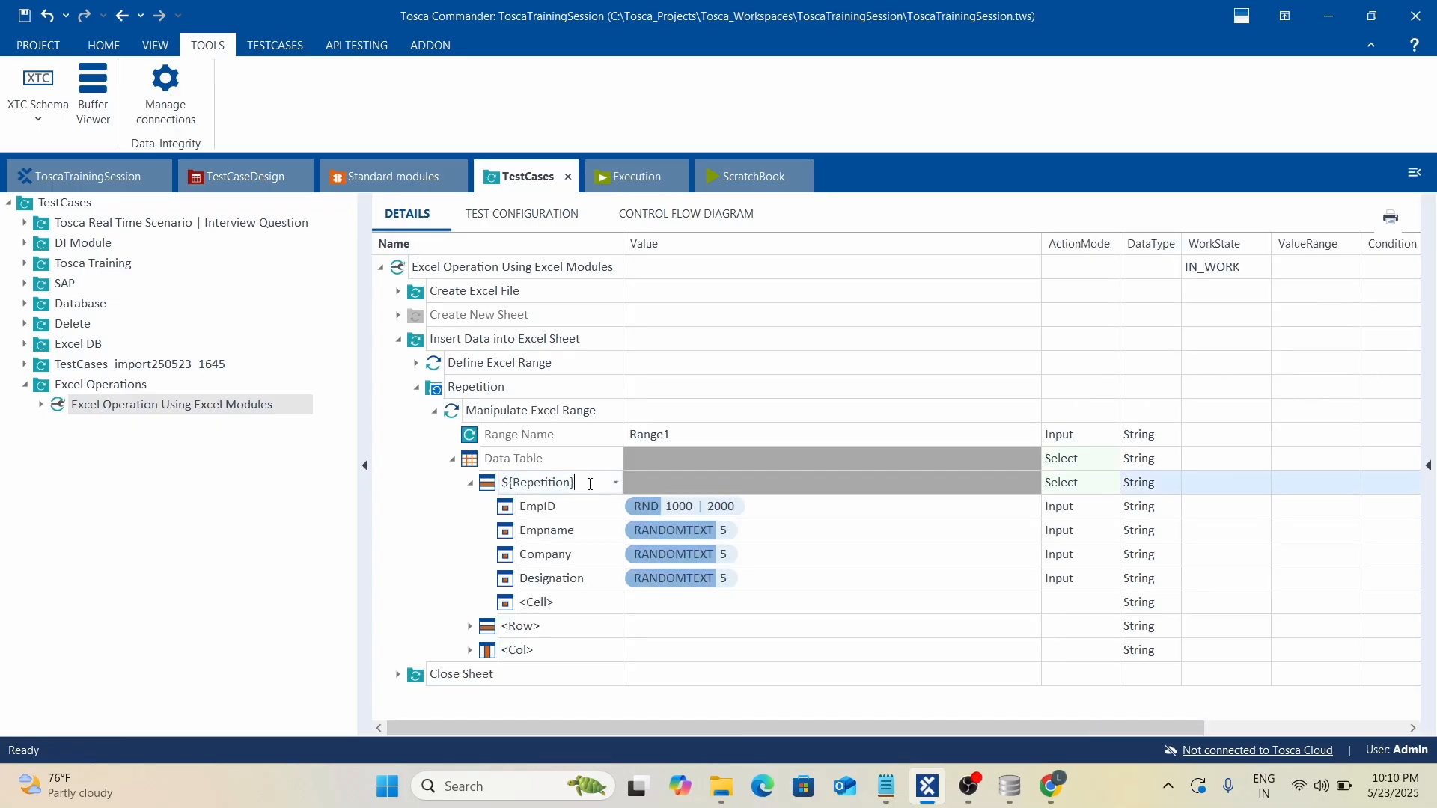
drag(574, 483, 495, 483)
click(838, 626)
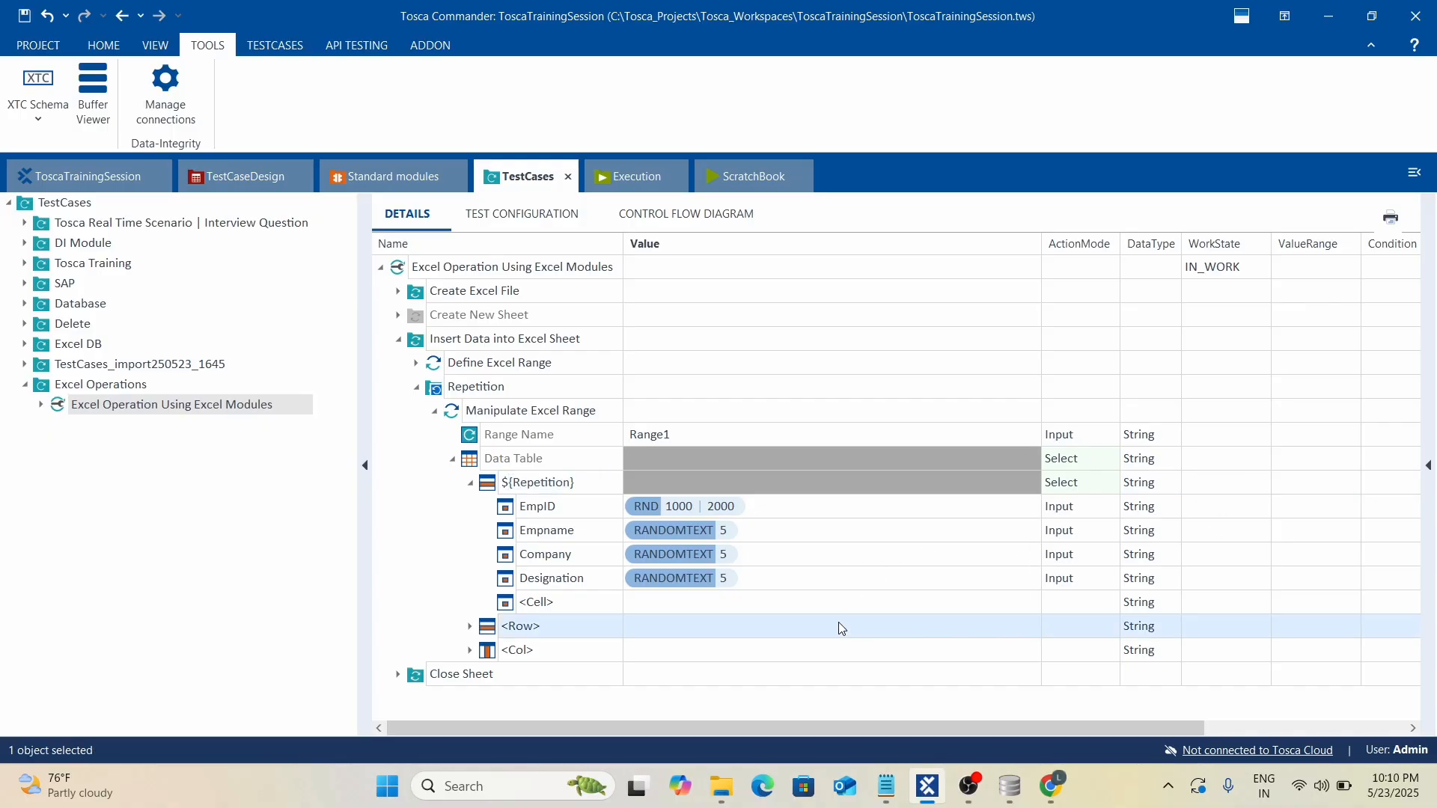
Save the workspace and collapse the Repetition and Insert Data into Excel Sheet folders.
key(ctrl+s)
click(416, 387)
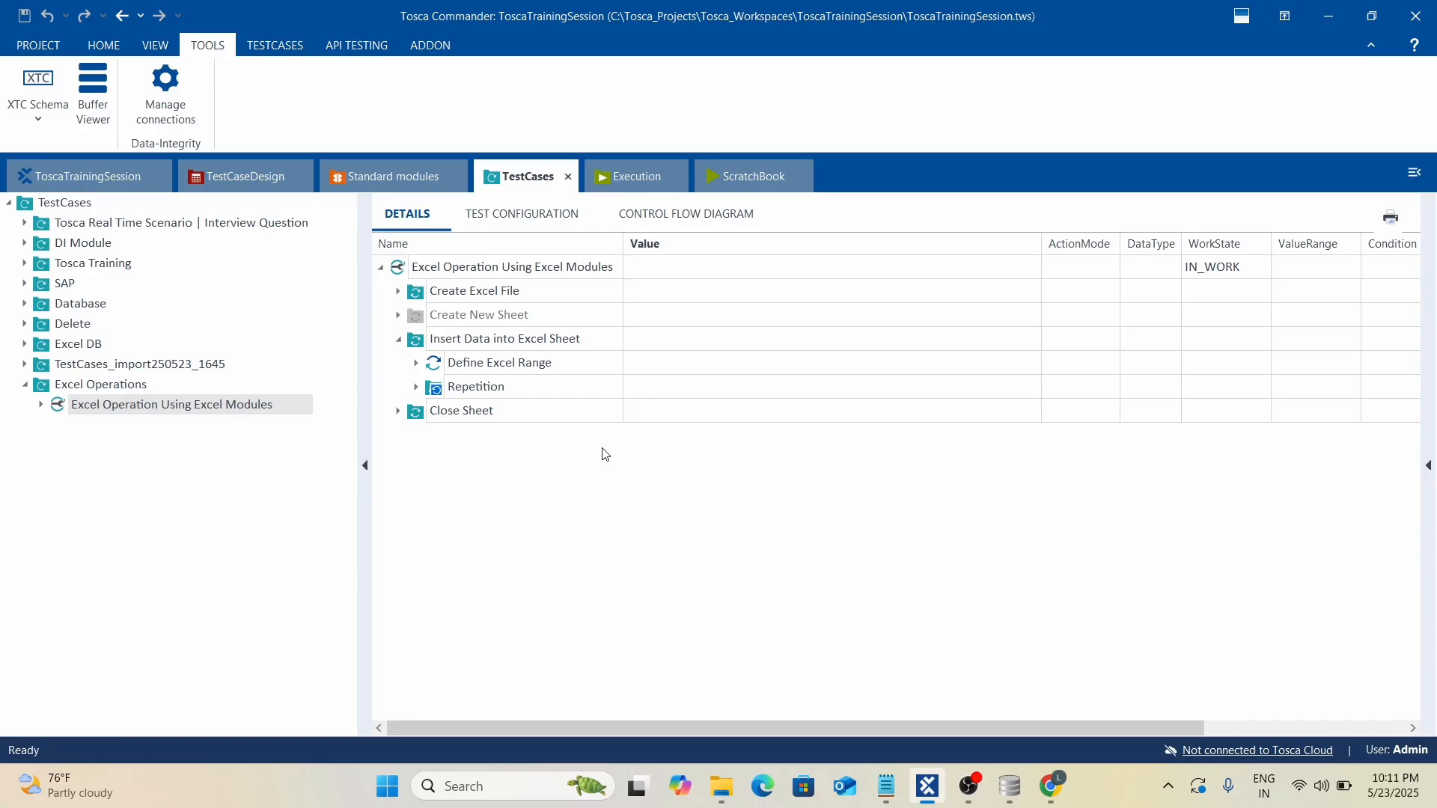
click(397, 342)
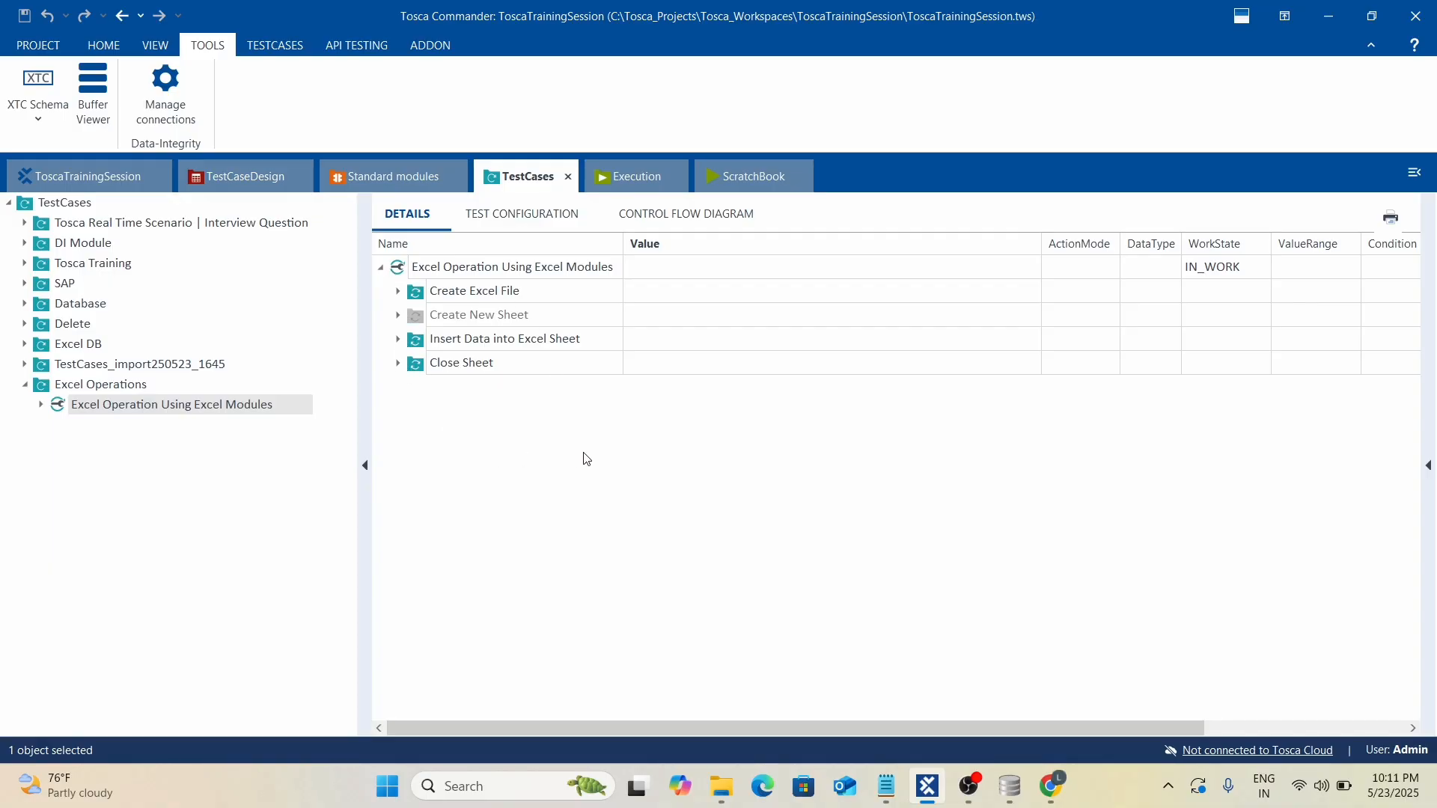
key(ctrl+s)
Open Employee_Data.xlsx from New Volume (D:) in WPS Office to examine its employee records.
mouse_move(734, 793)
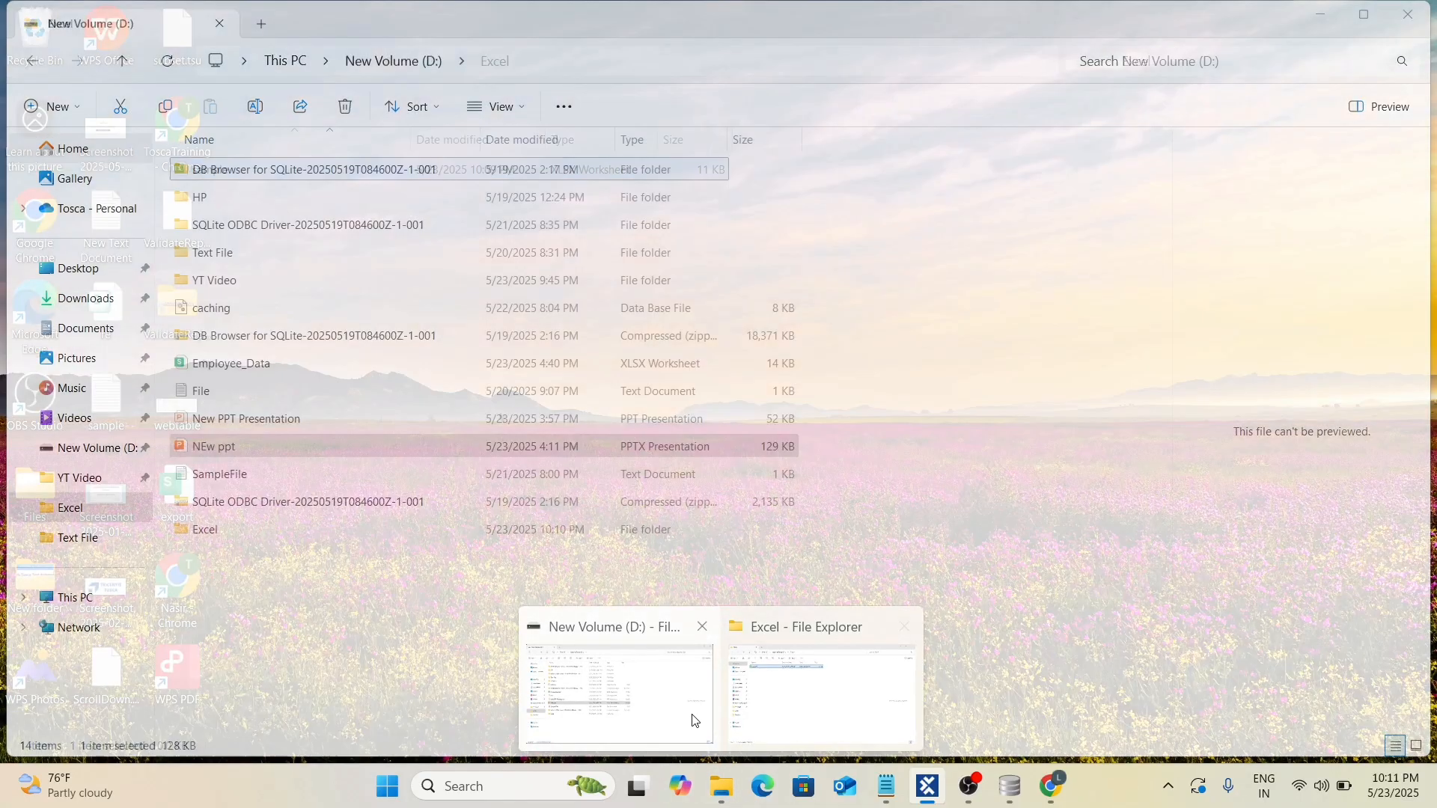
click(695, 721)
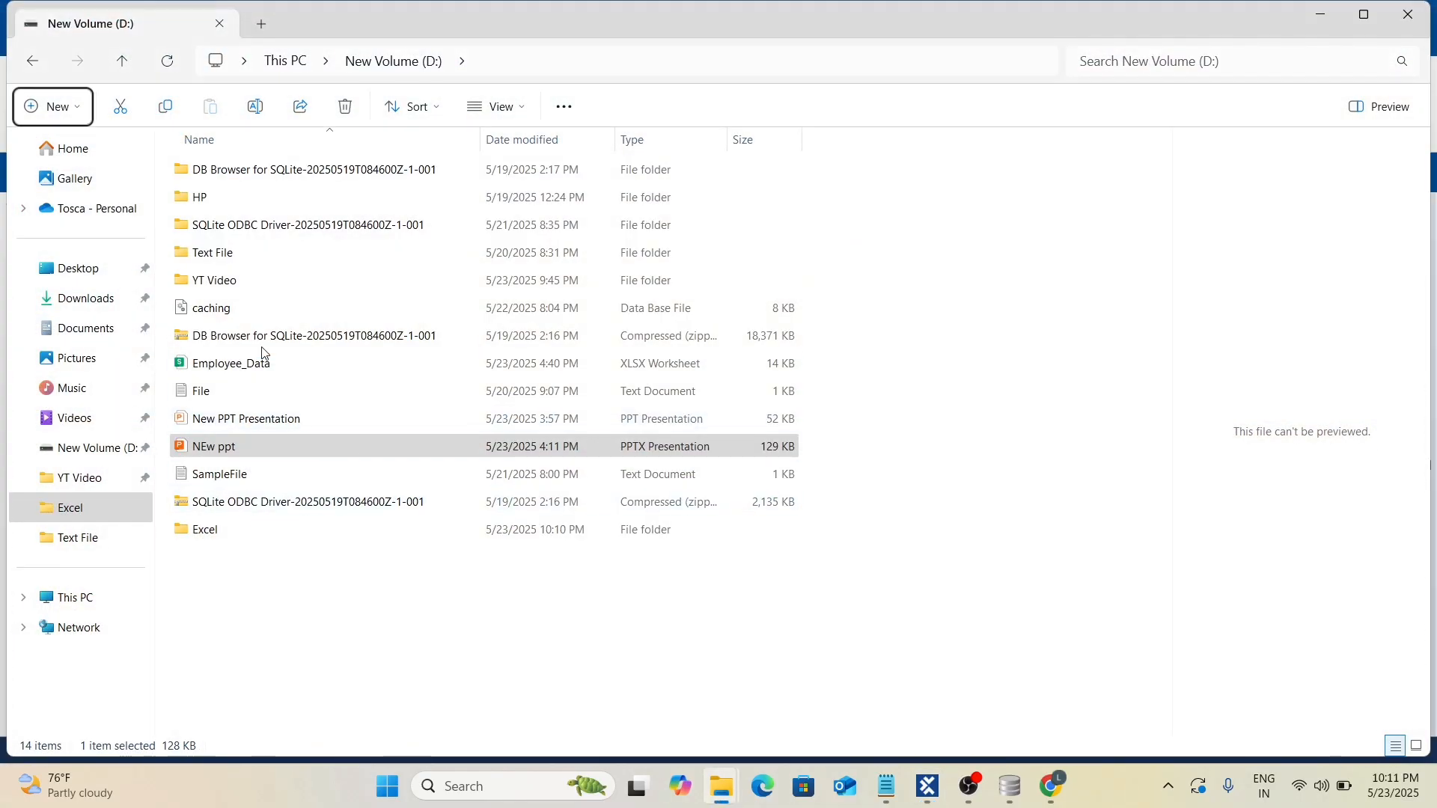
double_click(188, 366)
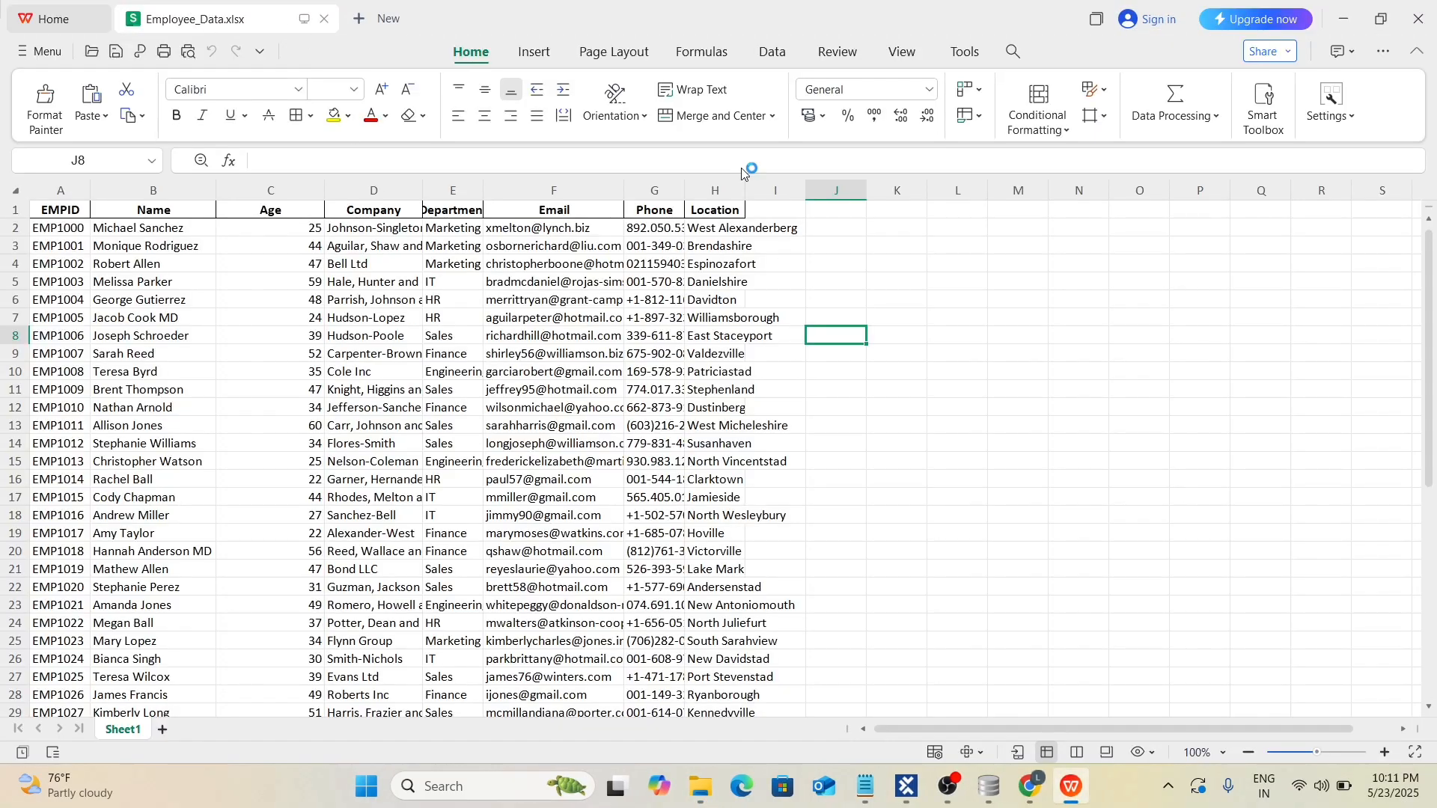
click(905, 479)
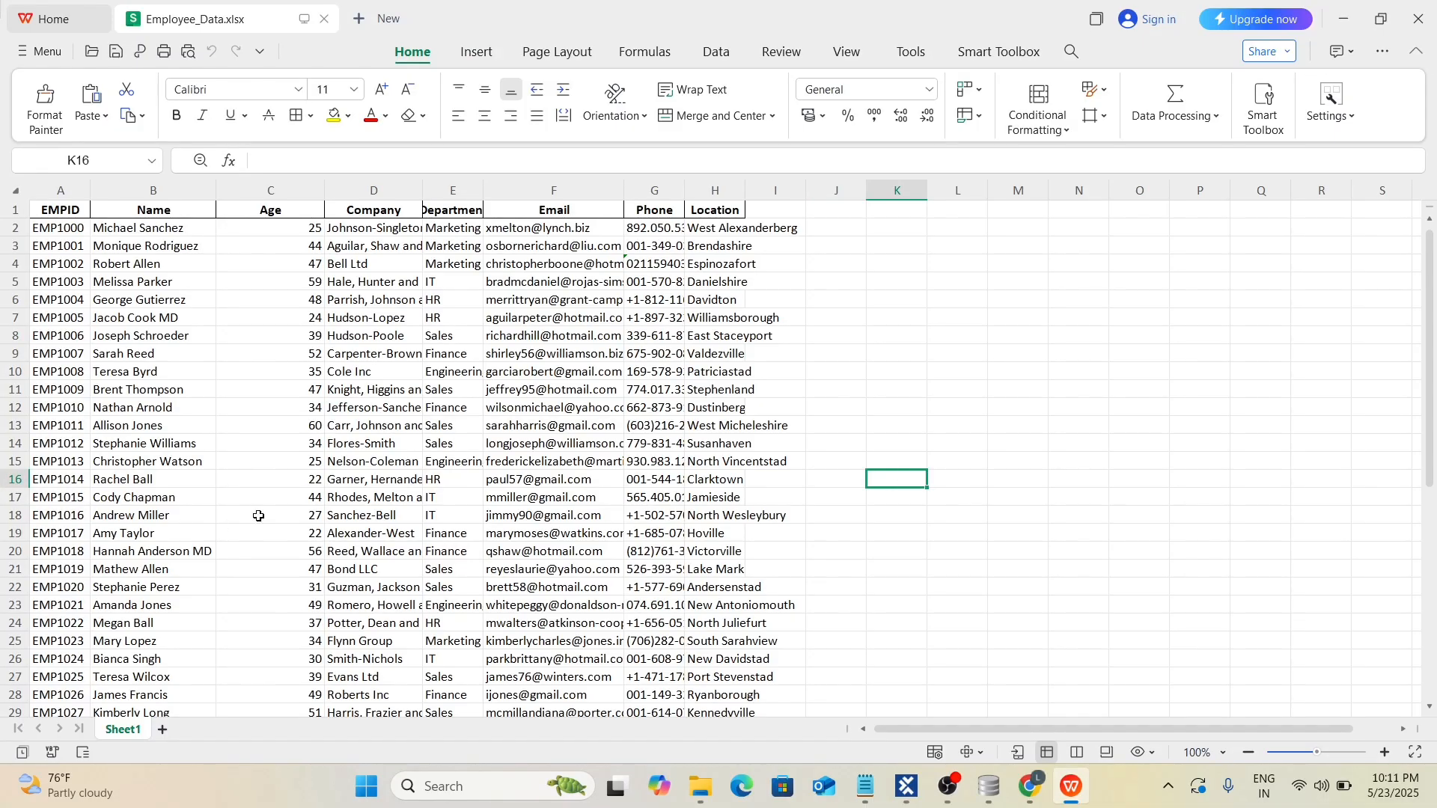
Widen the Phone column in Employee_Data.xlsx and look through the employee records on Sheet1.
scroll(300, 584, down, 11)
scroll(305, 596, up, 11)
drag(683, 190, 704, 189)
click(1009, 393)
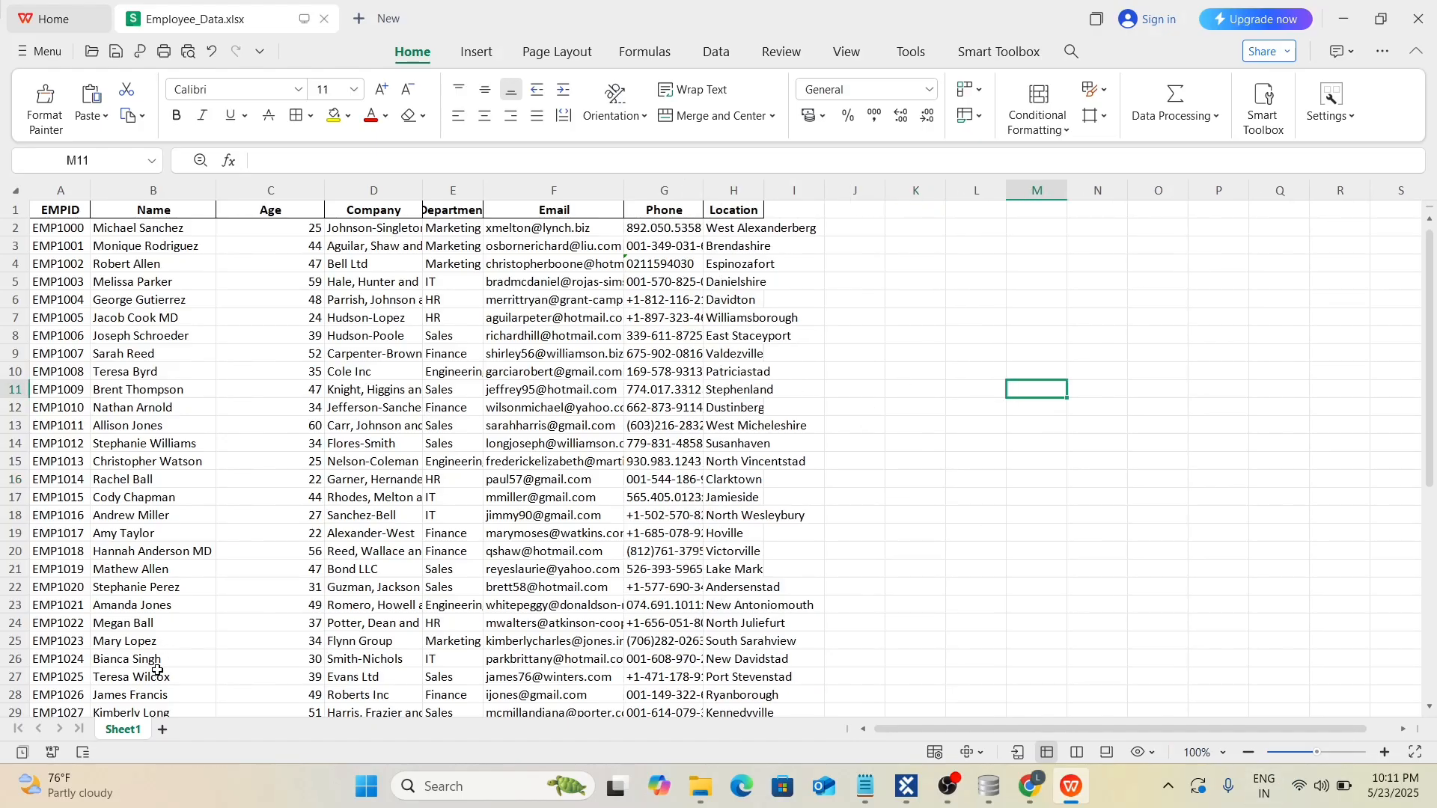
scroll(87, 702, down, 7)
scroll(87, 701, down, 2)
scroll(112, 697, up, 9)
Switch to Tosca Commander and add a folder named Excel operation to the Excel Operation Using Excel Modules test case.
key(alt+Tab)
key(alt+Tab)
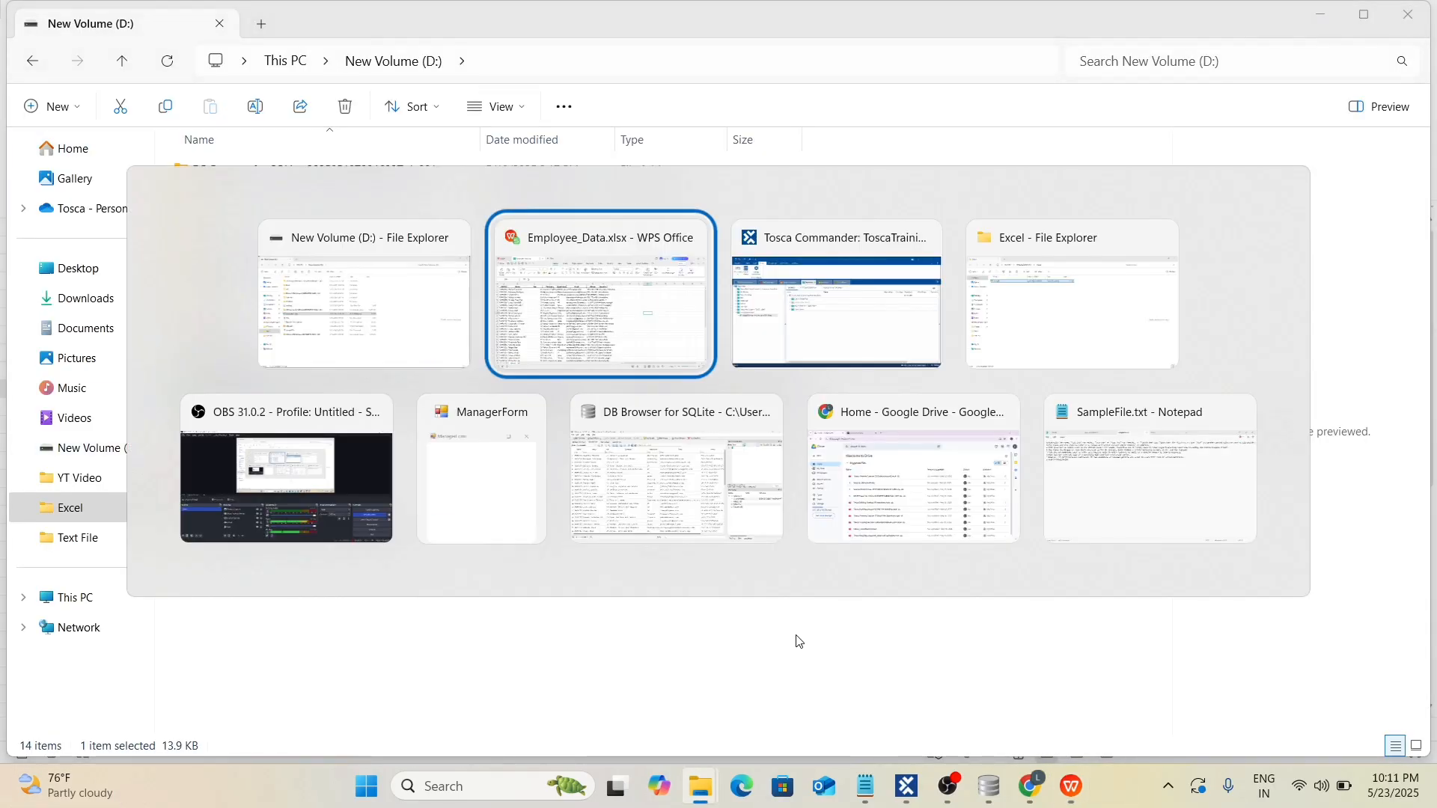
key(alt+Tab)
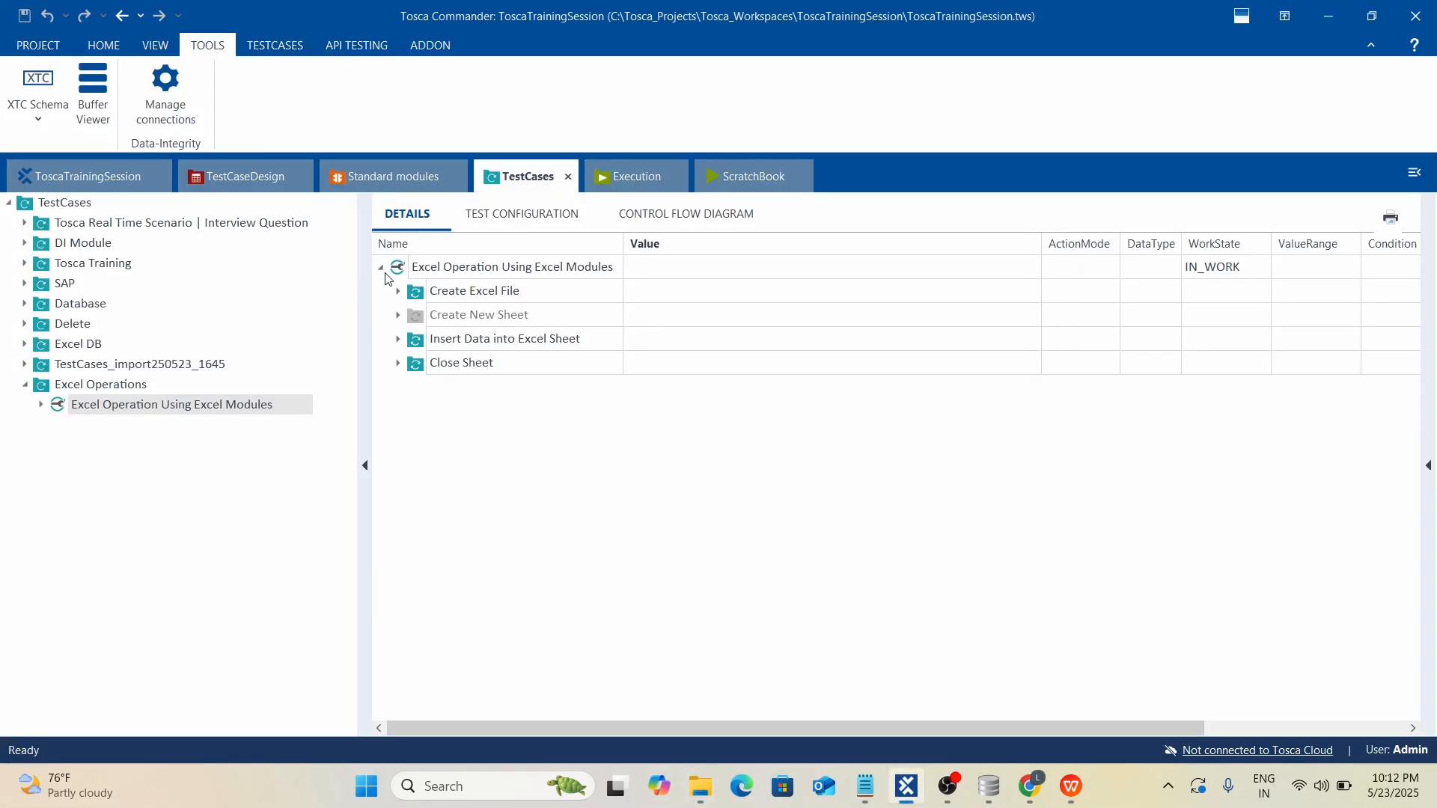
right_click(398, 272)
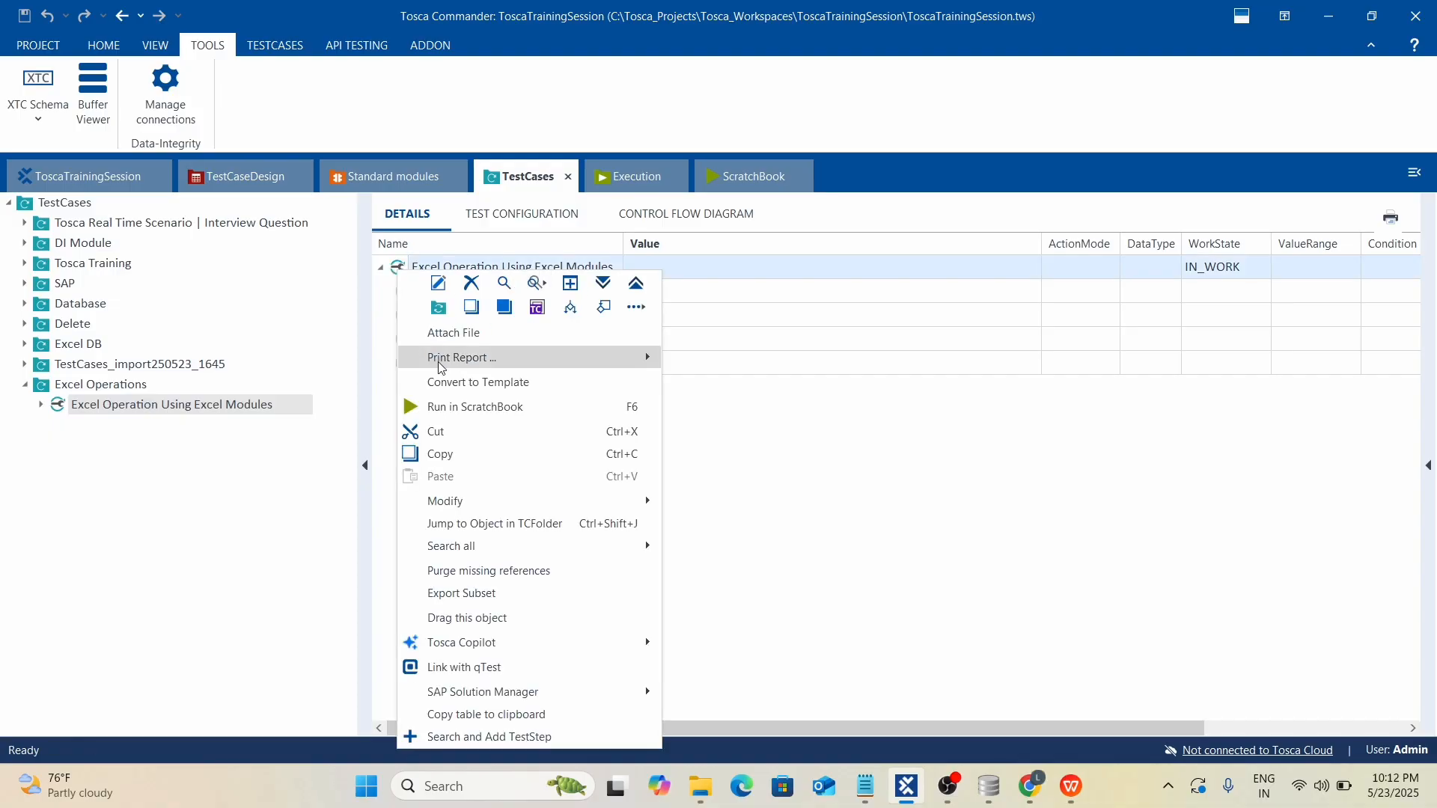
click(439, 308)
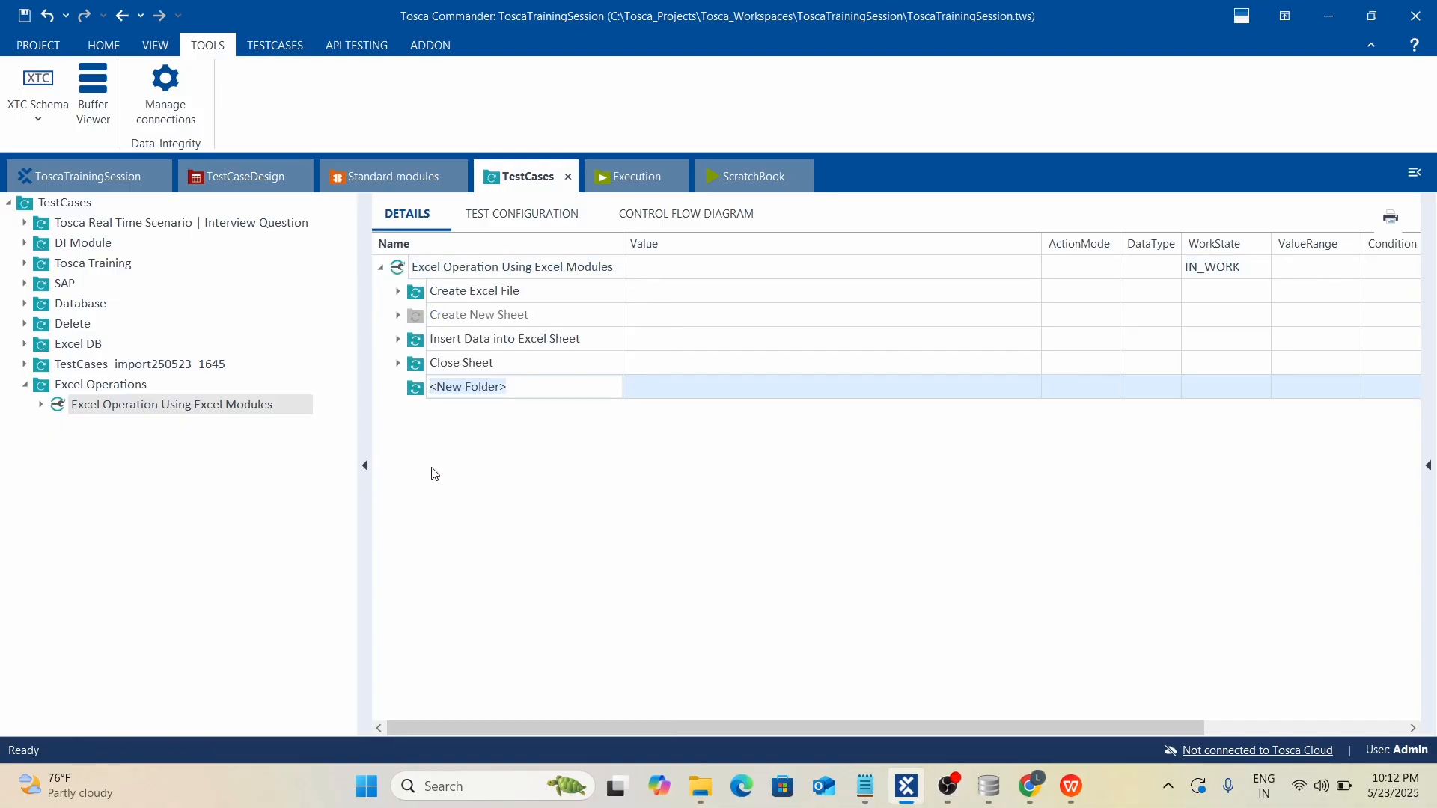
double_click(587, 384)
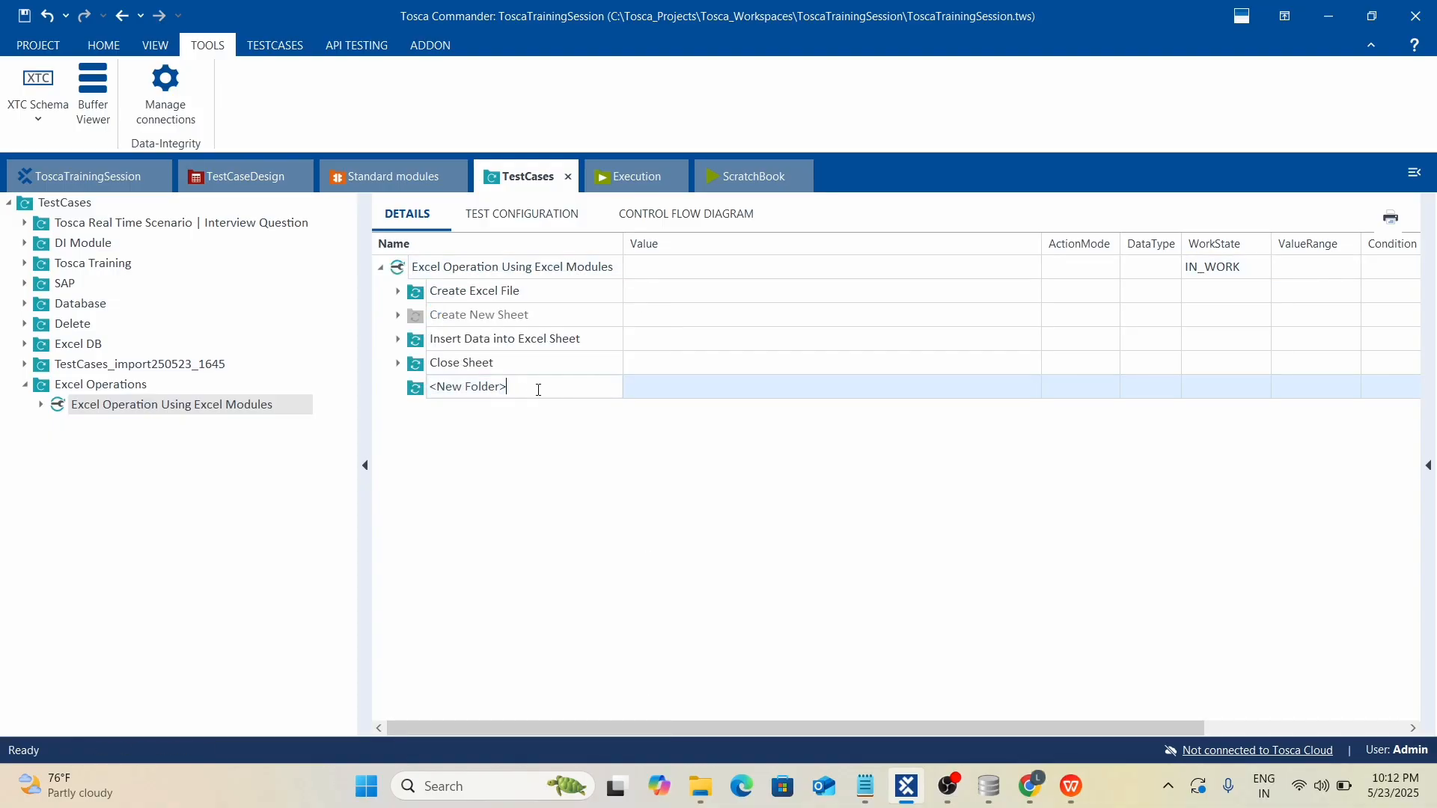
key(ctrl+a)
text(E)
click(475, 462)
Copy the Open Excel Workbook step from the Create Excel File folder into the Excel operation folder.
click(398, 292)
click(468, 322)
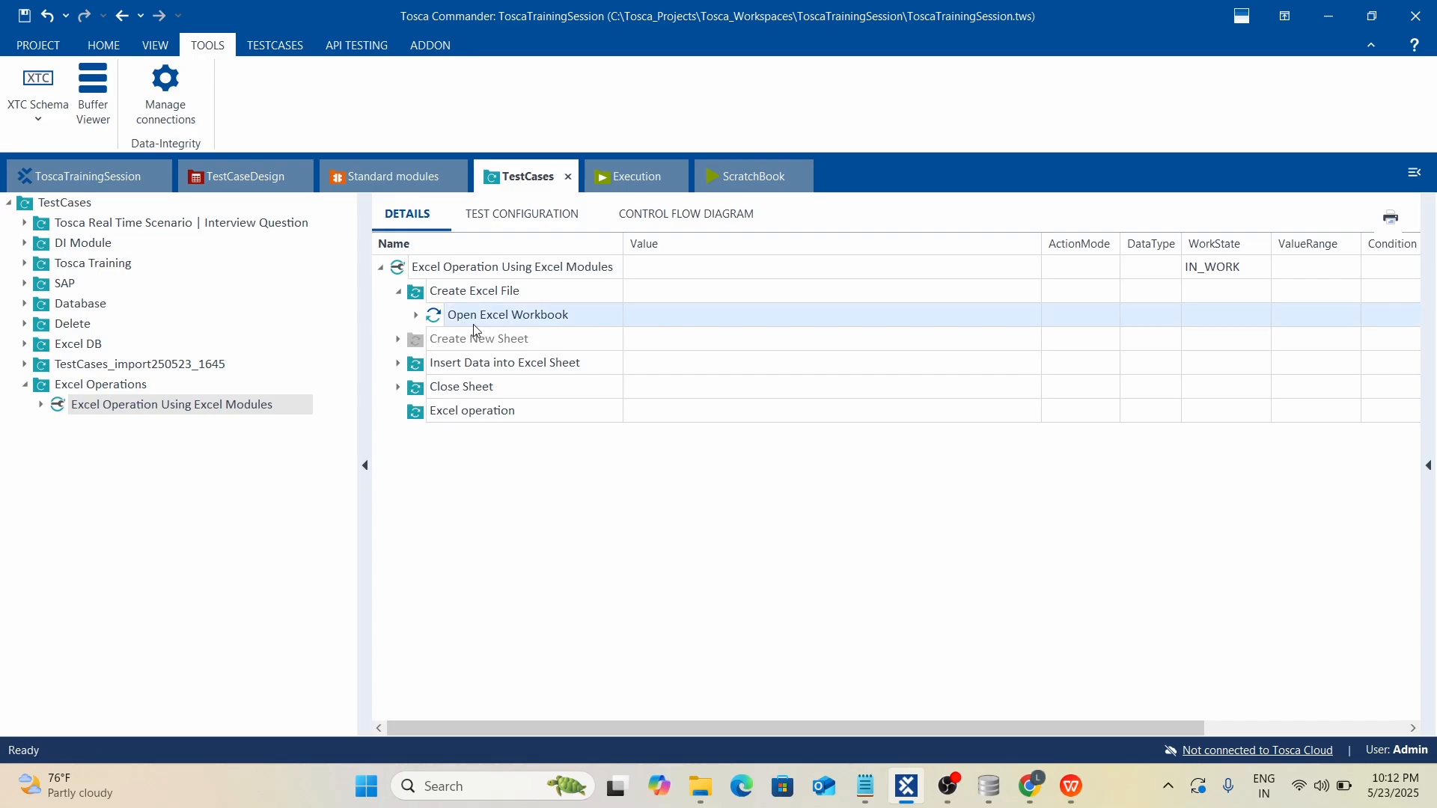
click(419, 413)
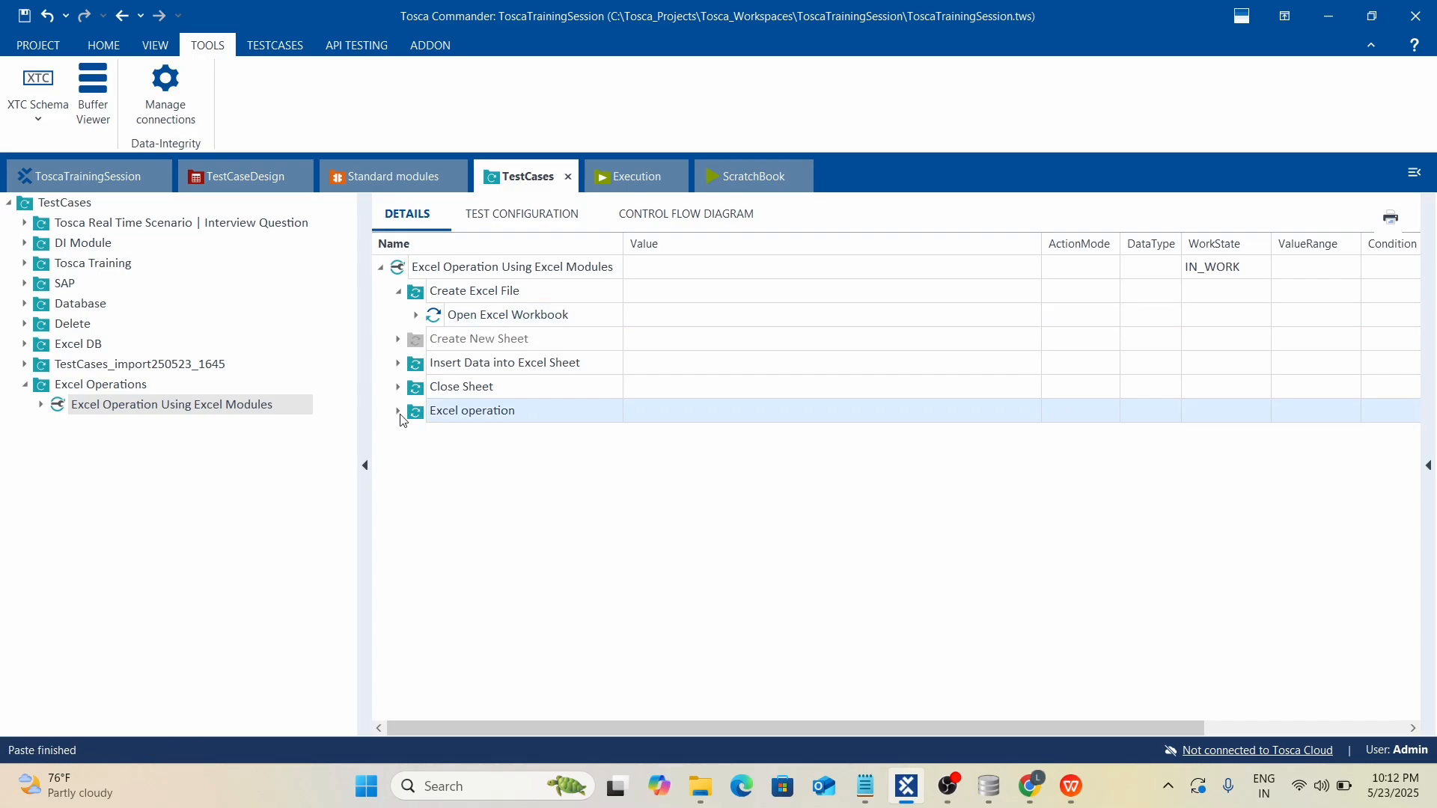
key(ctrl+v)
Copy the Define Excel Range step from Insert Data into Excel Sheet into the Excel operation folder.
click(398, 363)
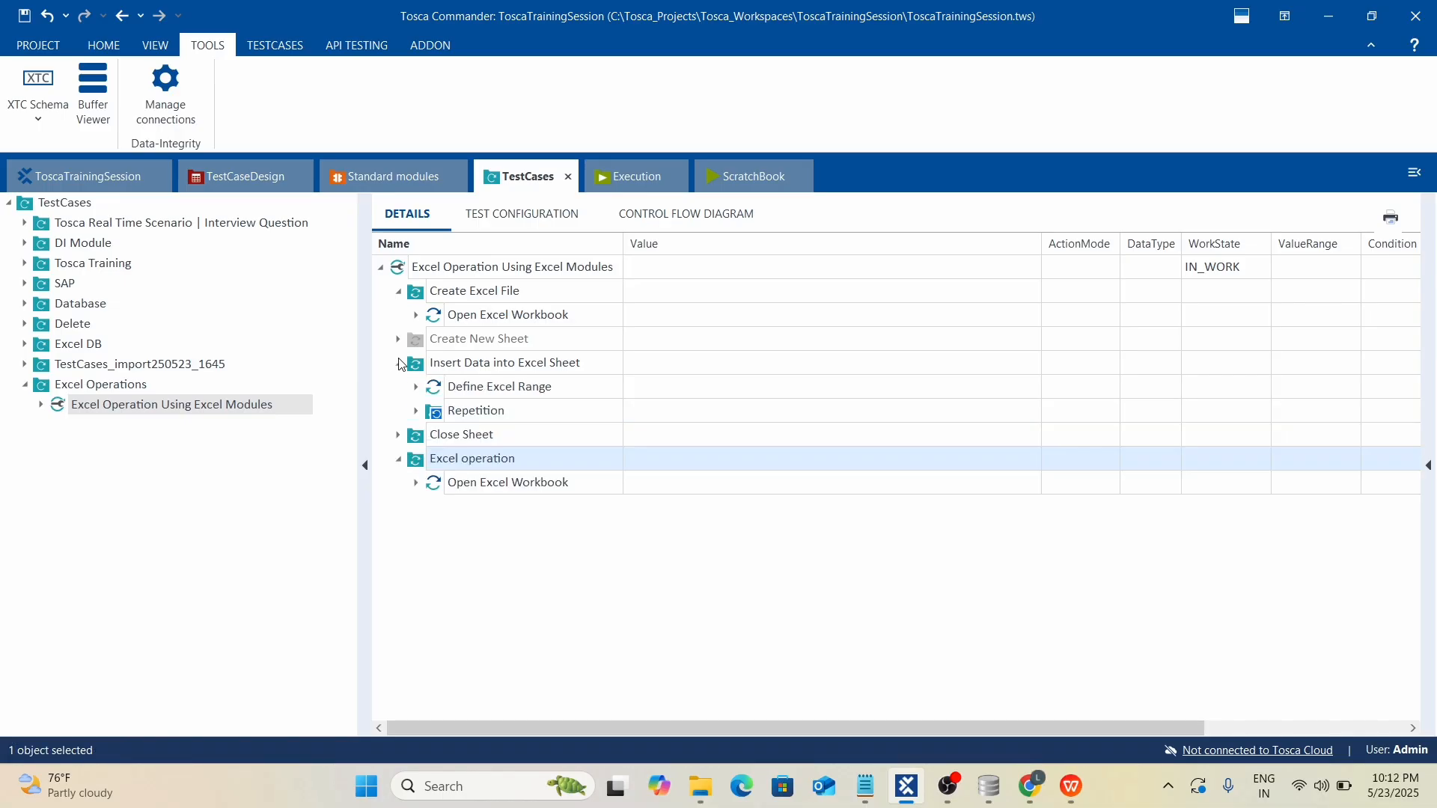
click(488, 387)
key(ctrl+c)
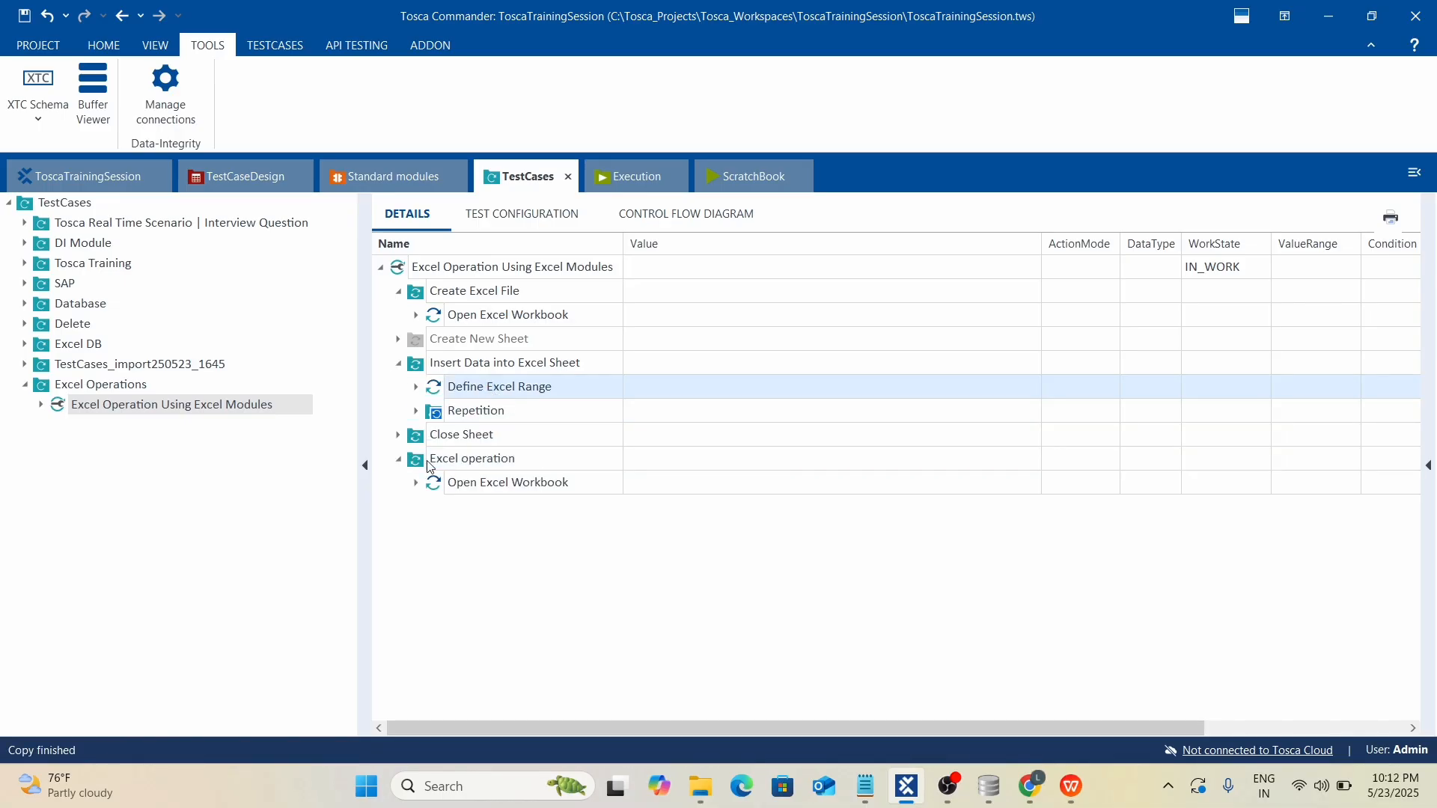
click(425, 459)
key(ctrl+v)
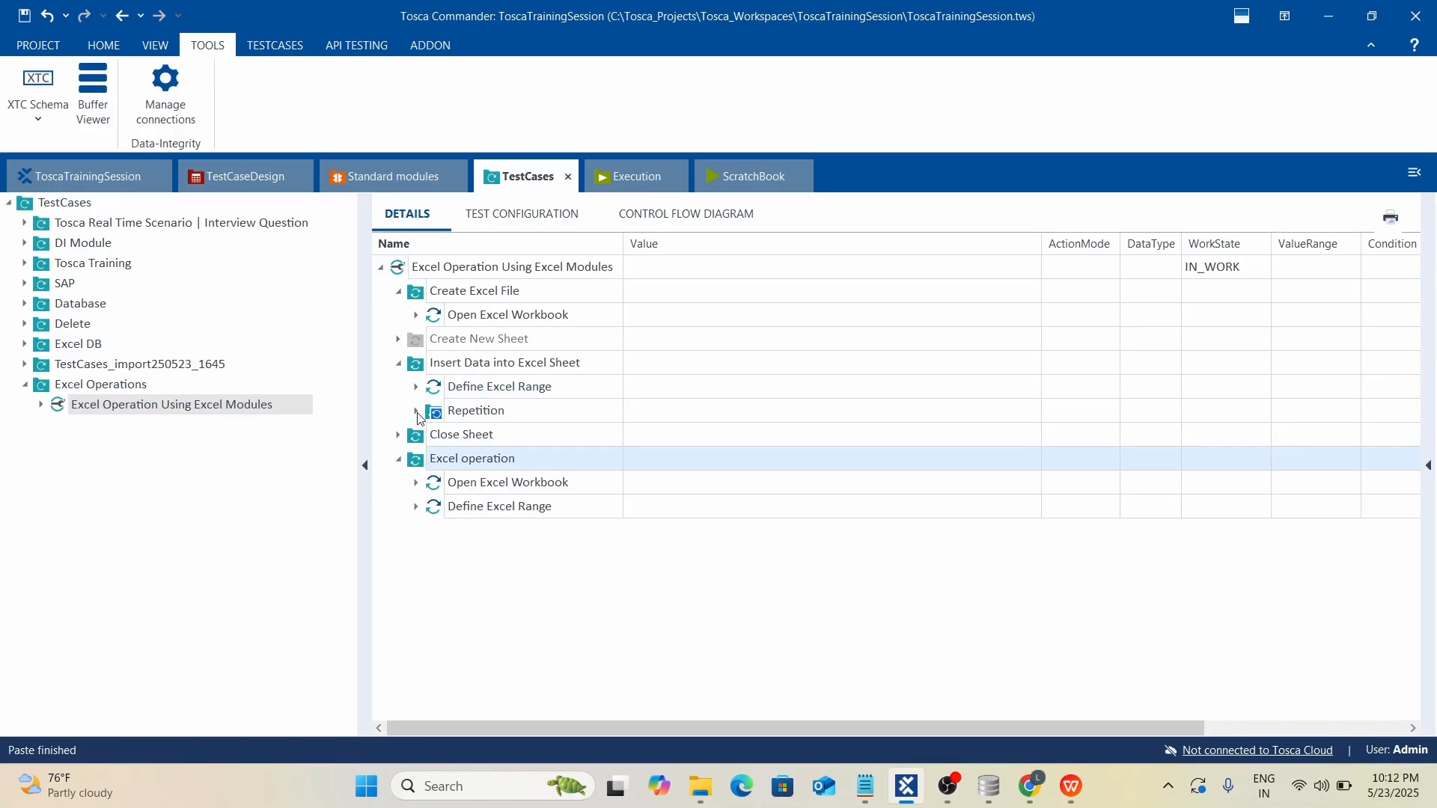
Copy the Manipulate Excel Range step from the Repetition folder into the Excel operation folder.
click(416, 411)
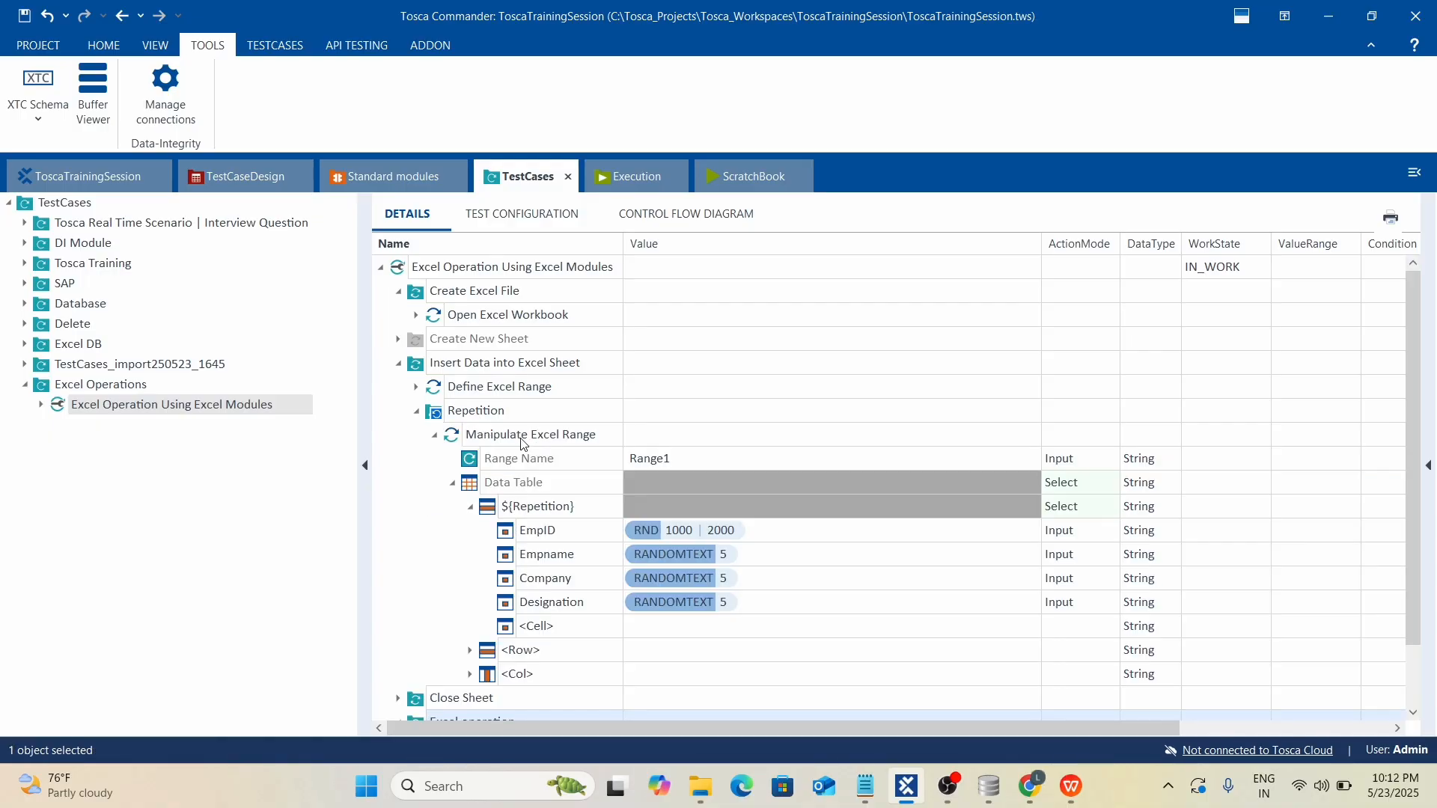
click(507, 441)
click(417, 411)
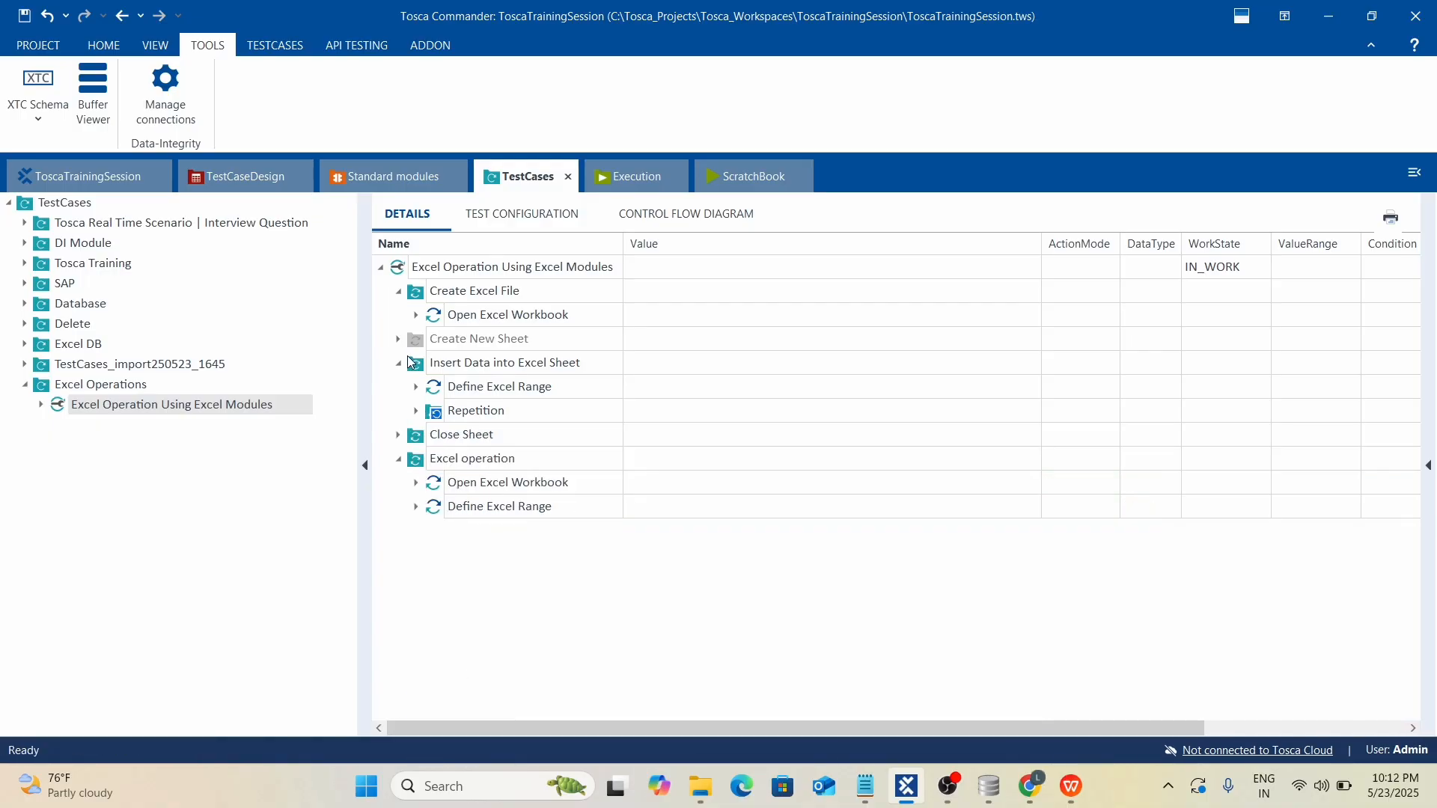
click(426, 453)
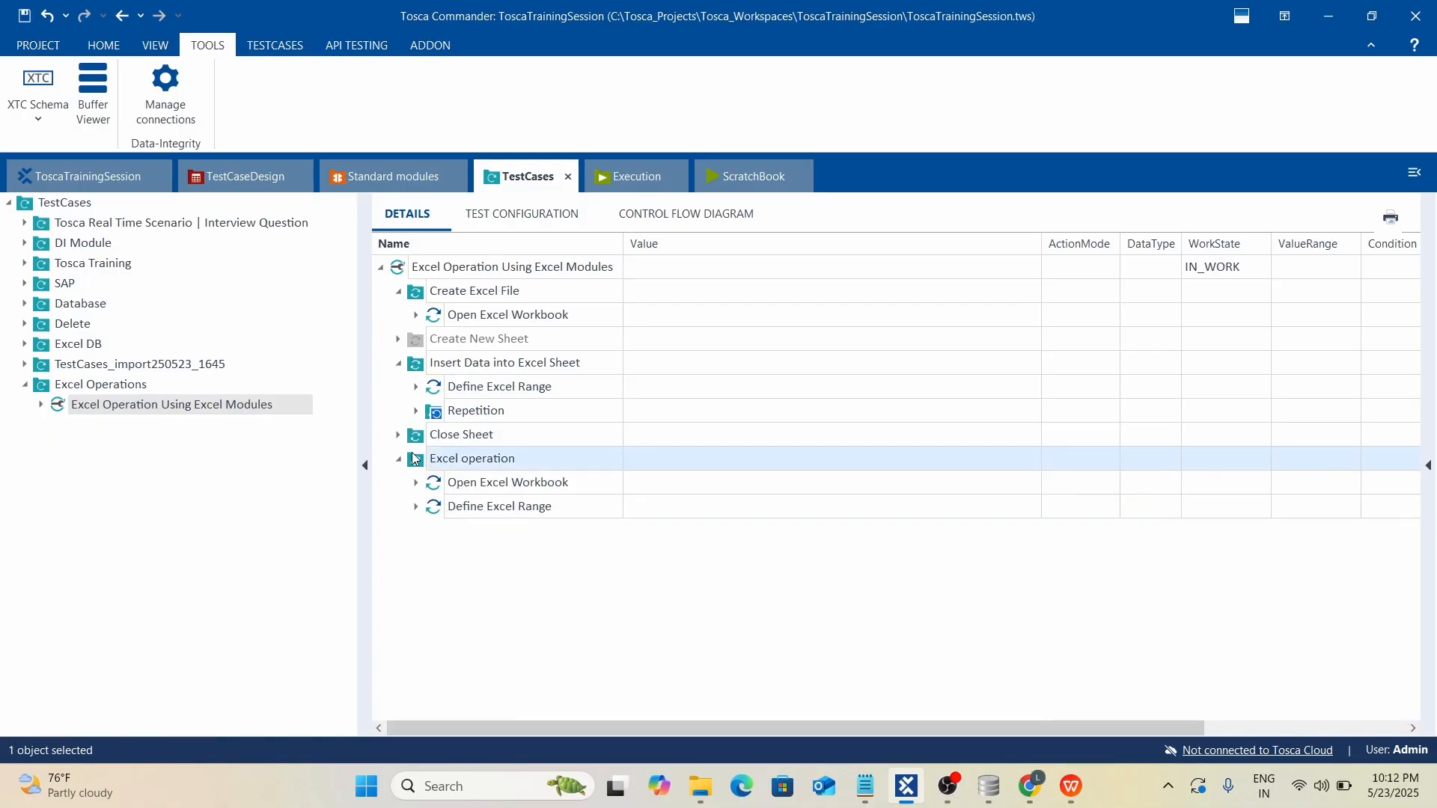
key(ctrl+v)
Copy the Close/Save Excel Workbook step from the Close Sheet folder and collapse the folders above Excel operation.
click(399, 436)
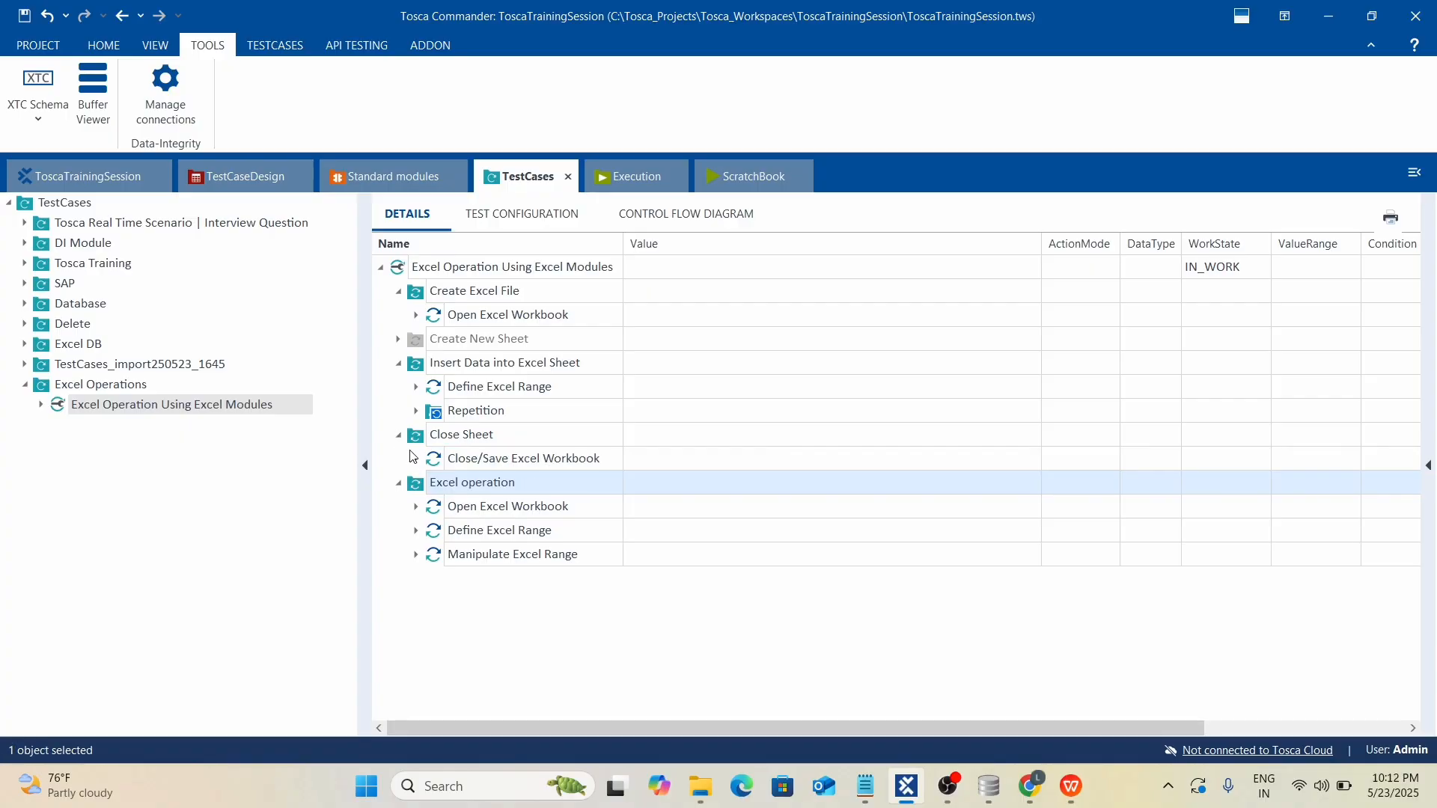
click(456, 462)
key(ctrl+c)
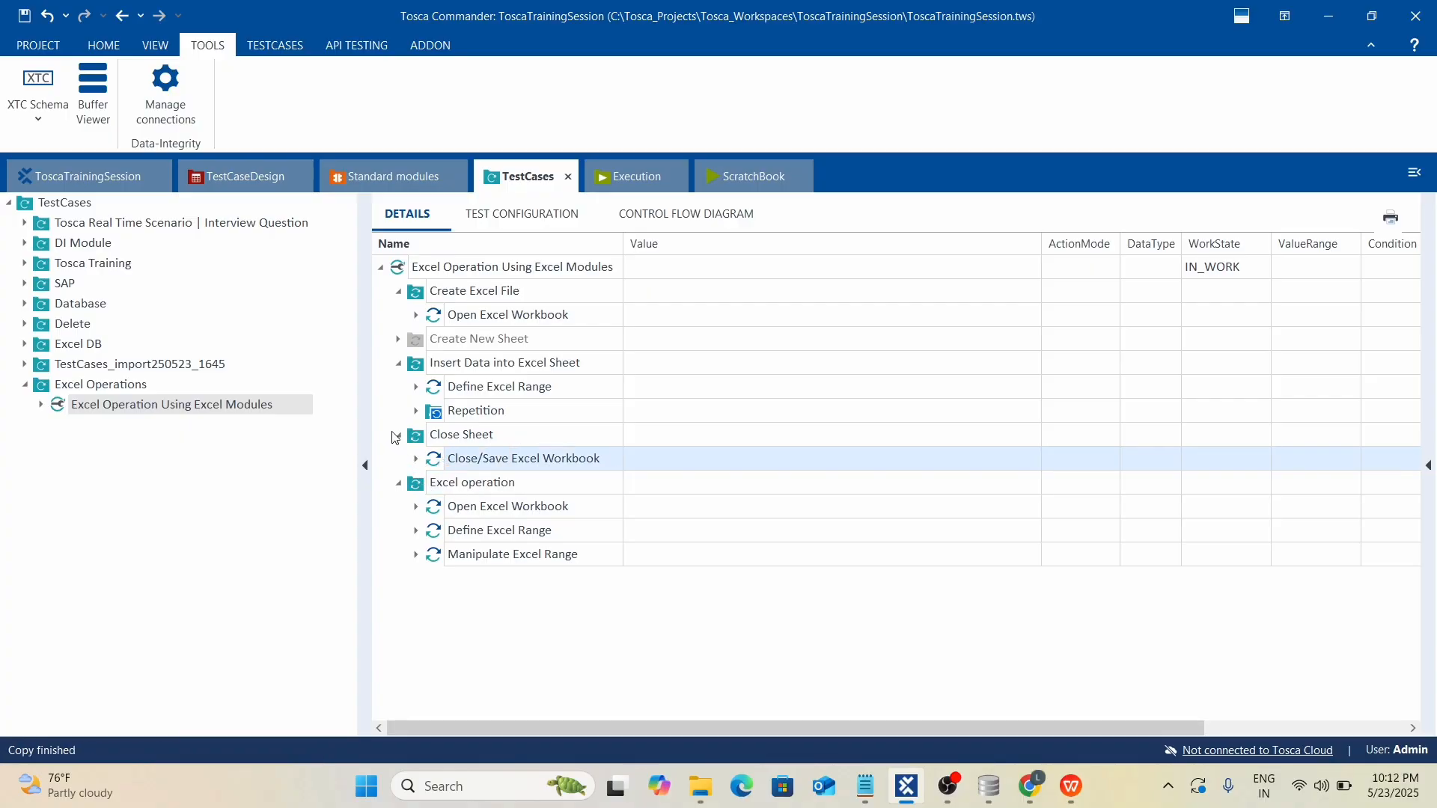
click(397, 436)
click(398, 366)
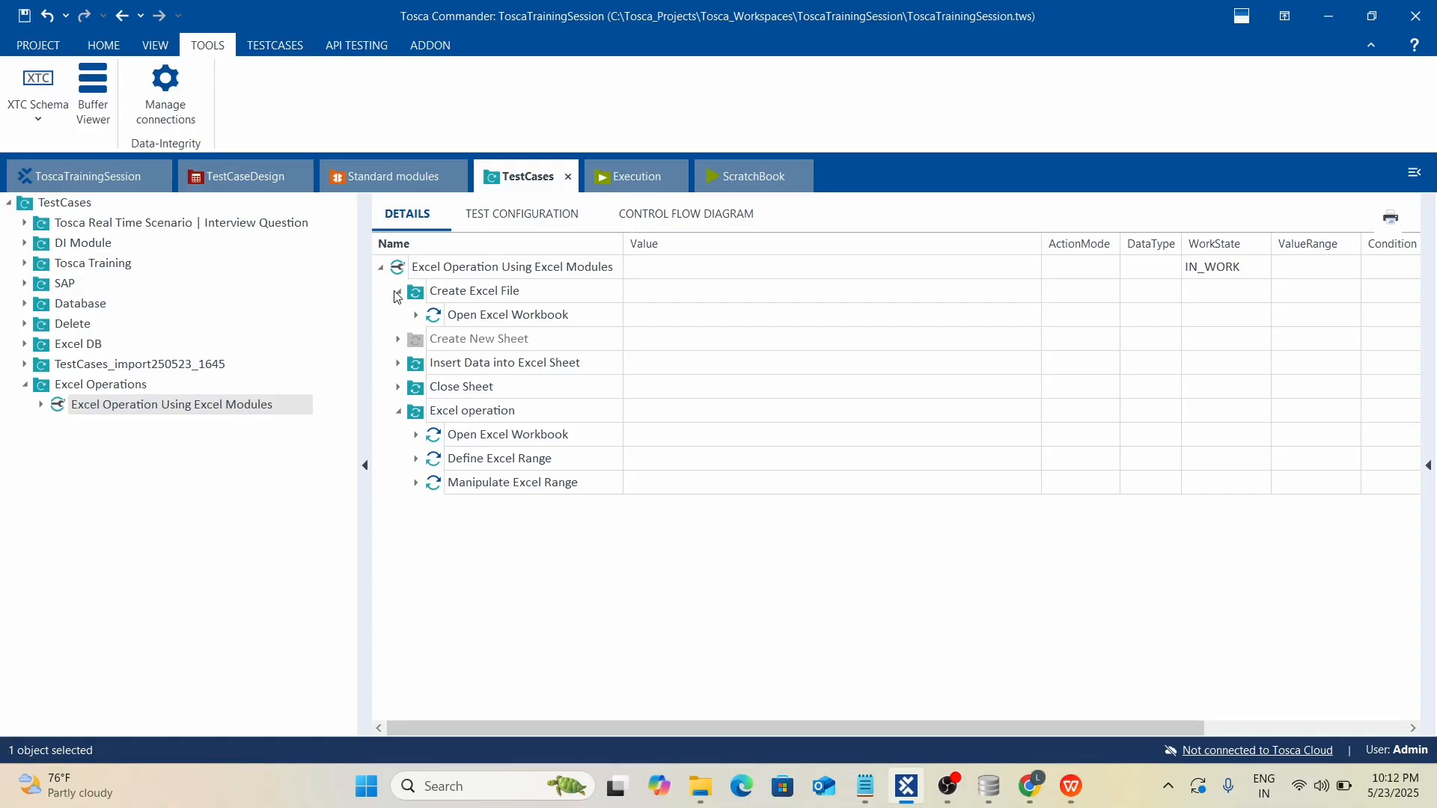
click(397, 294)
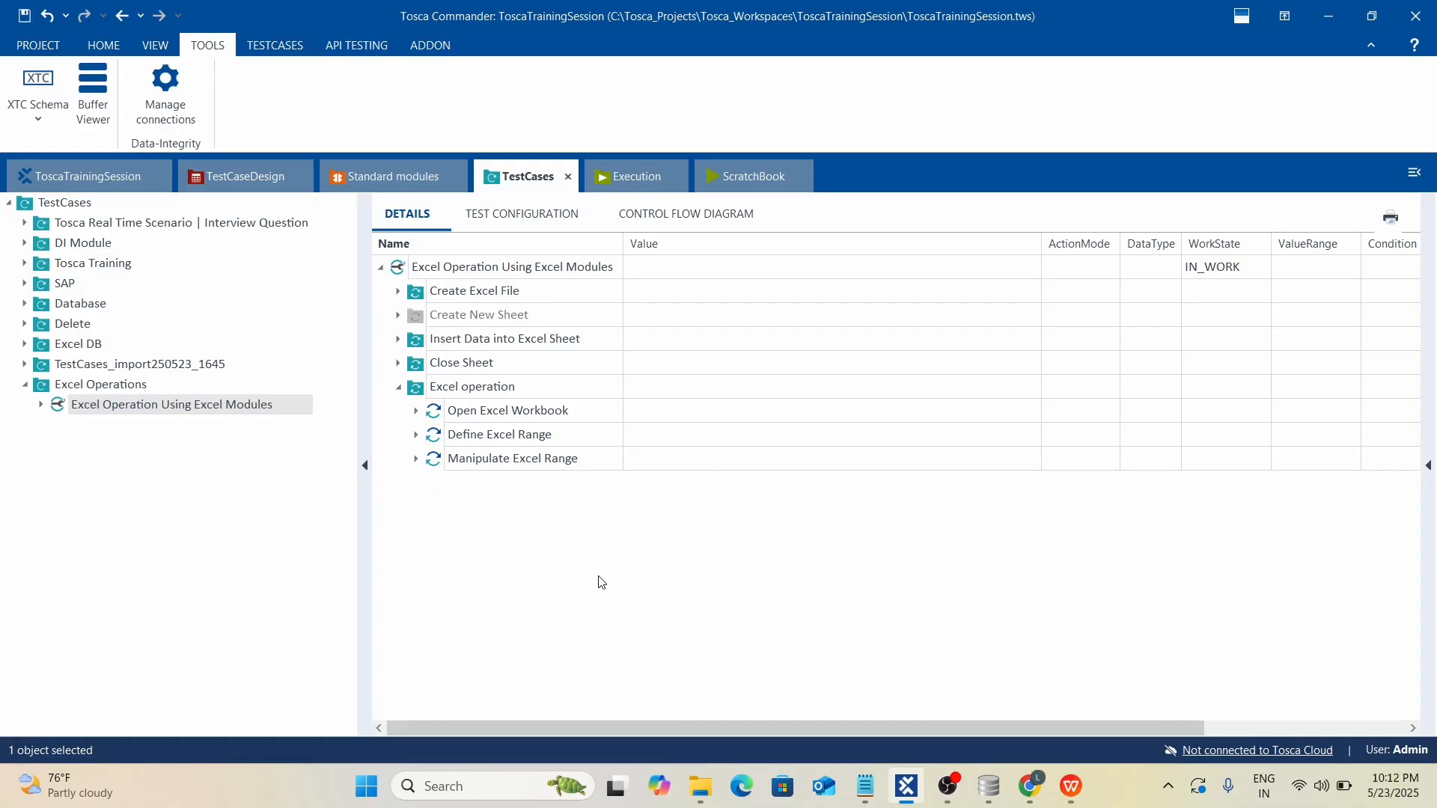
Move Employee_Data from New Volume (D:) into its Excel folder, closing the workbook in WPS Office for the transfer.
click(417, 411)
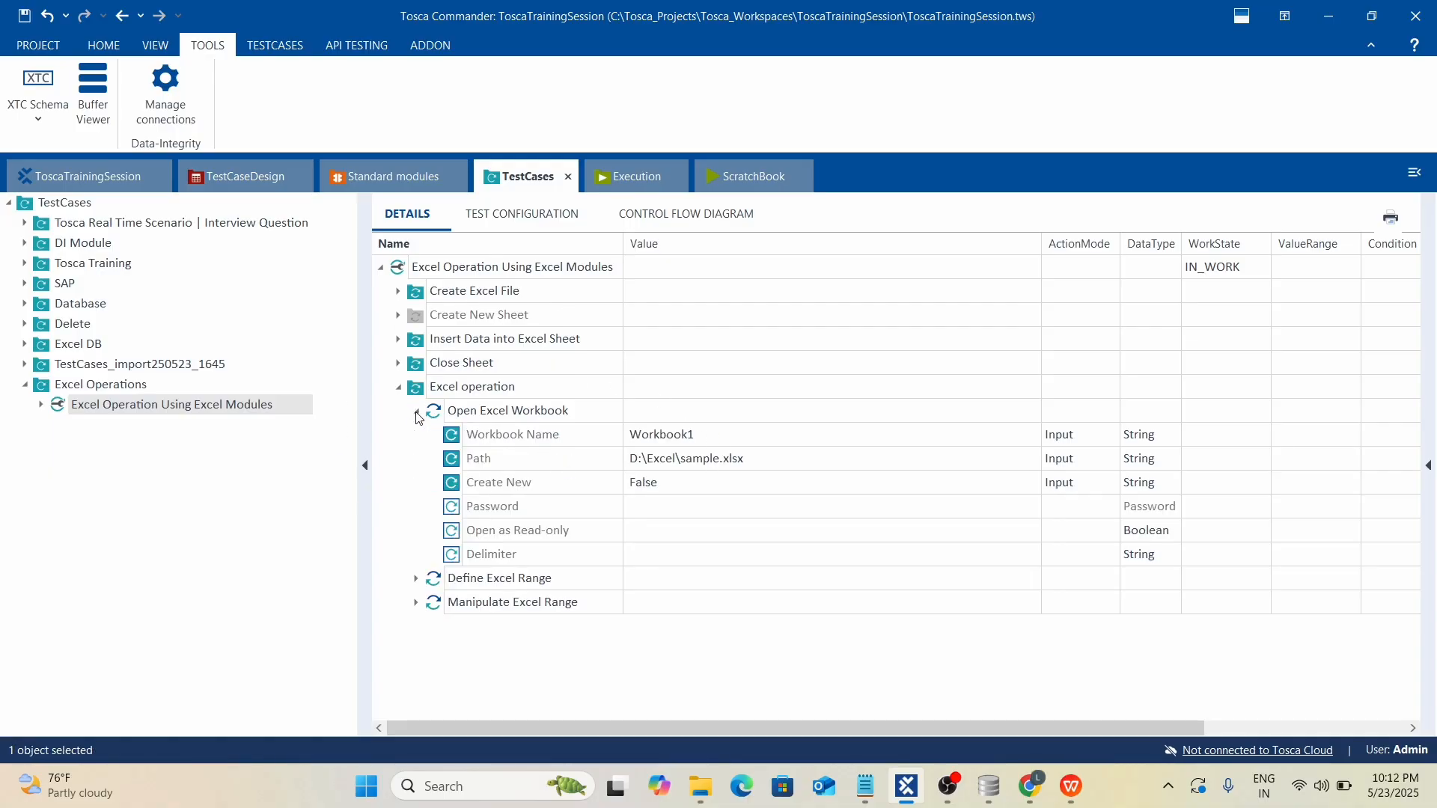
click(753, 461)
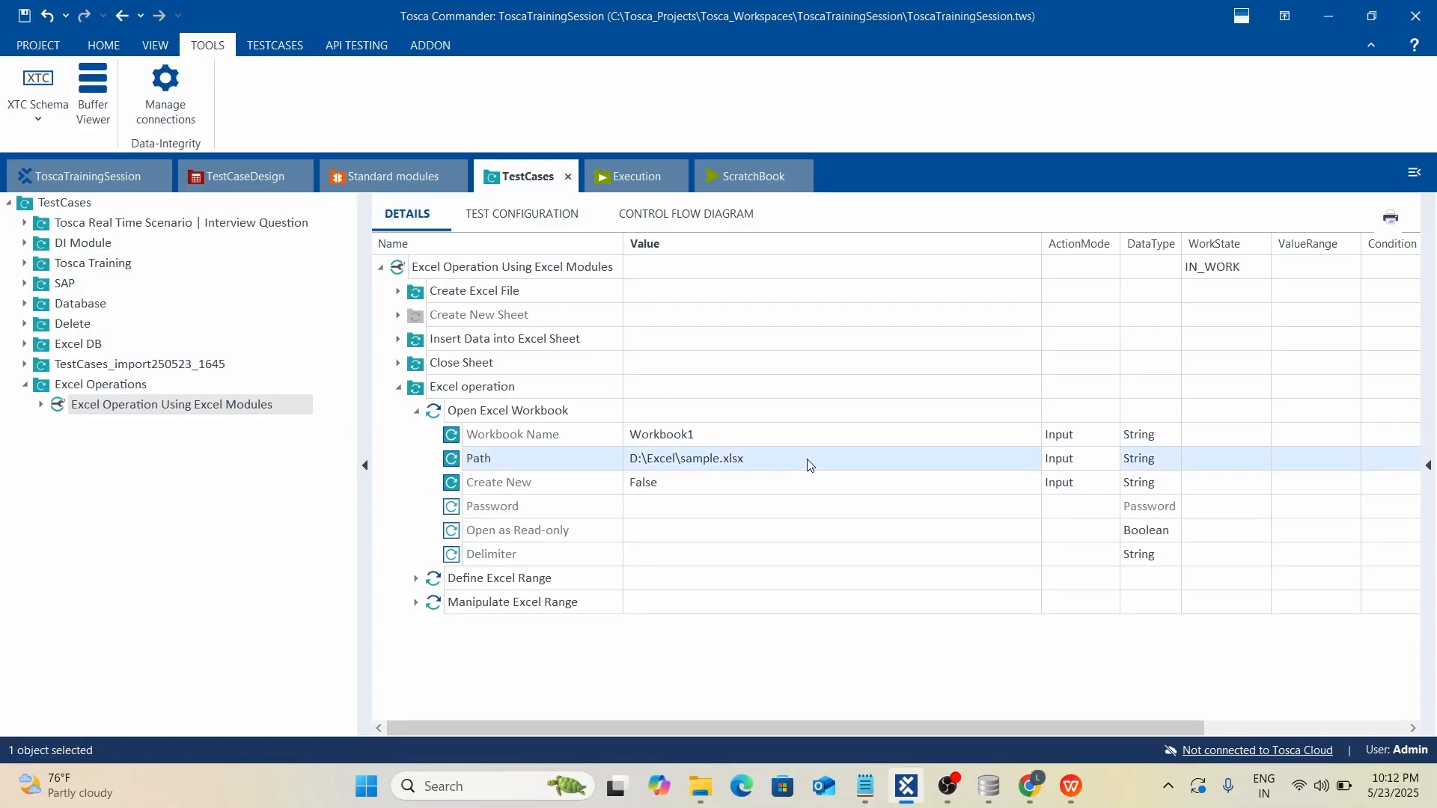
click(692, 786)
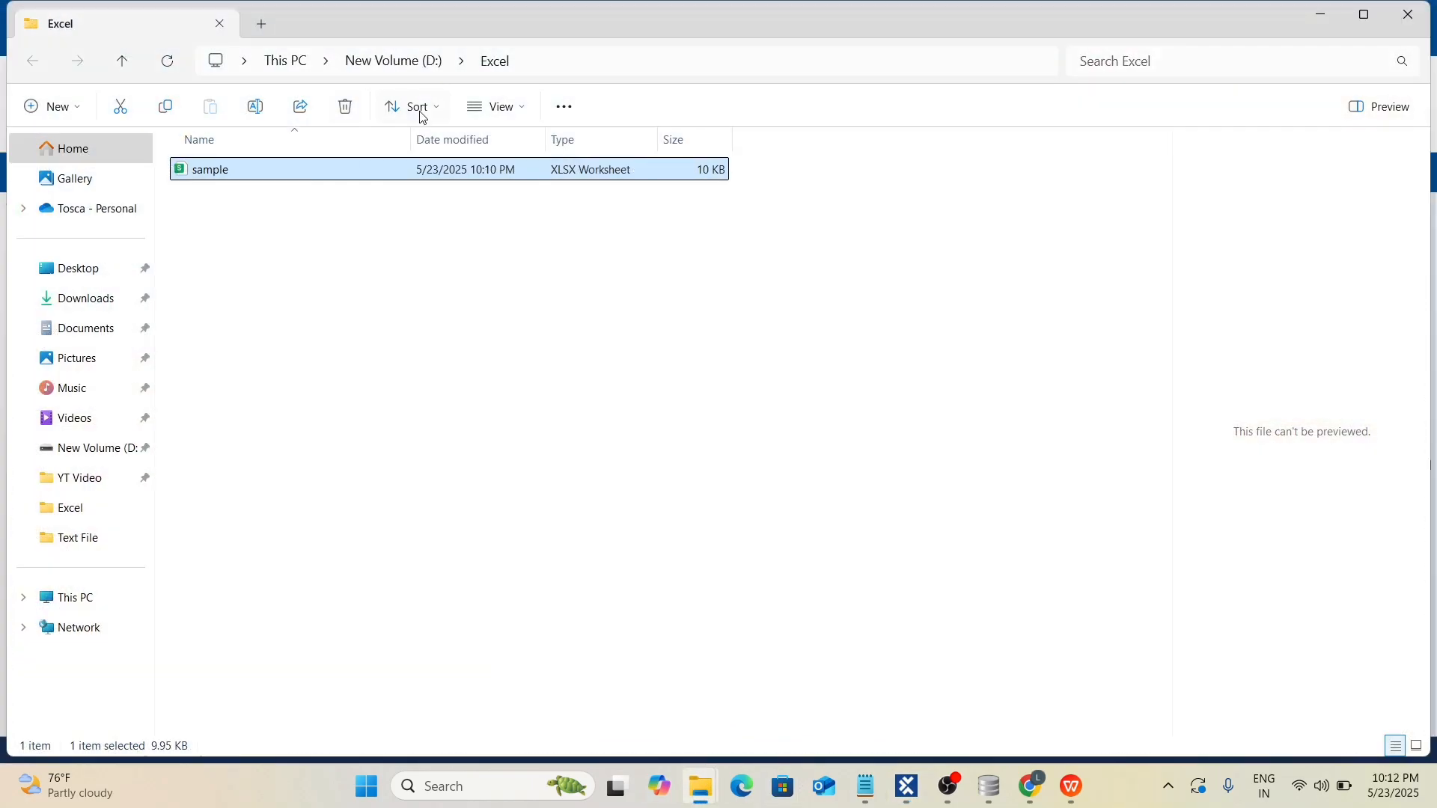
click(395, 63)
click(181, 392)
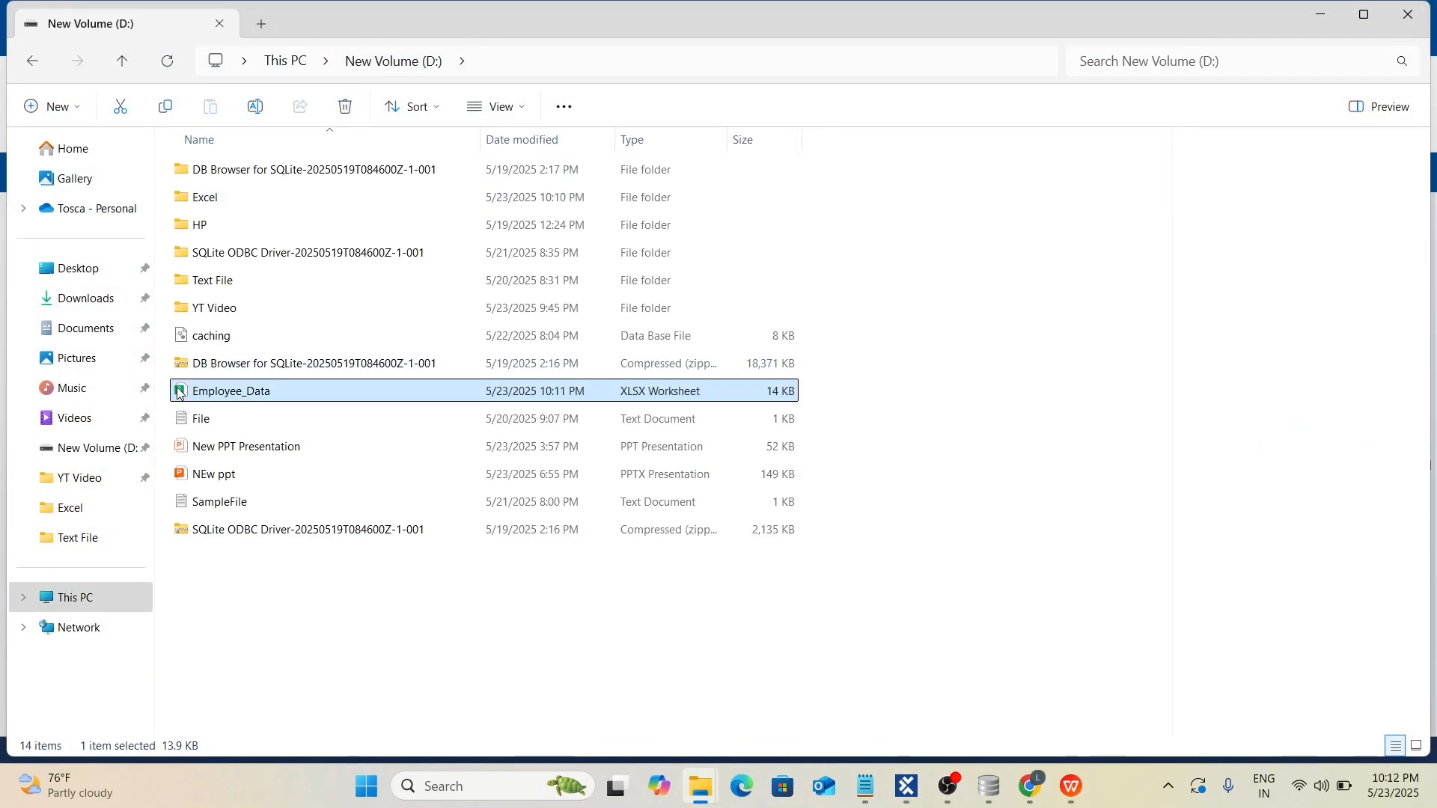
double_click(206, 199)
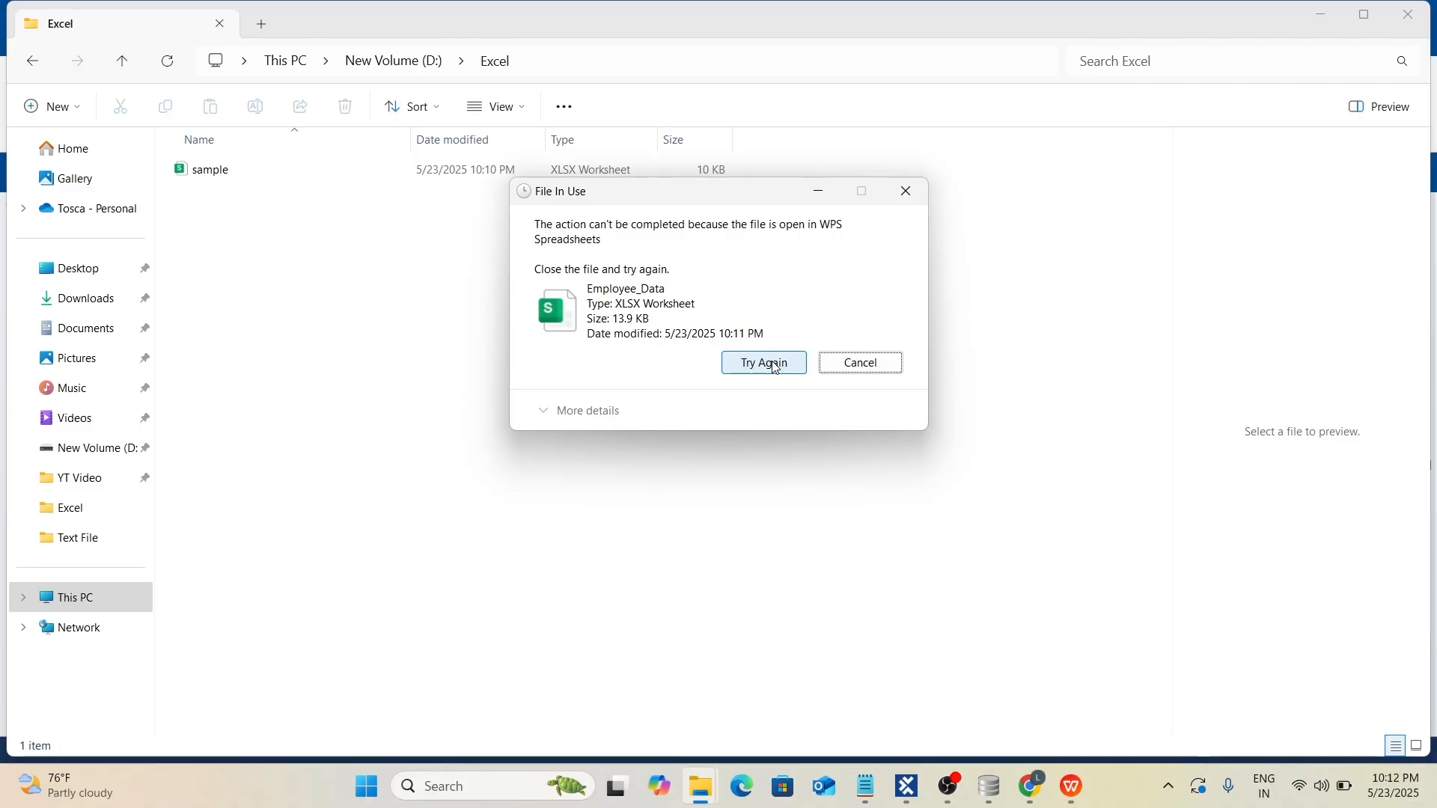
click(1073, 788)
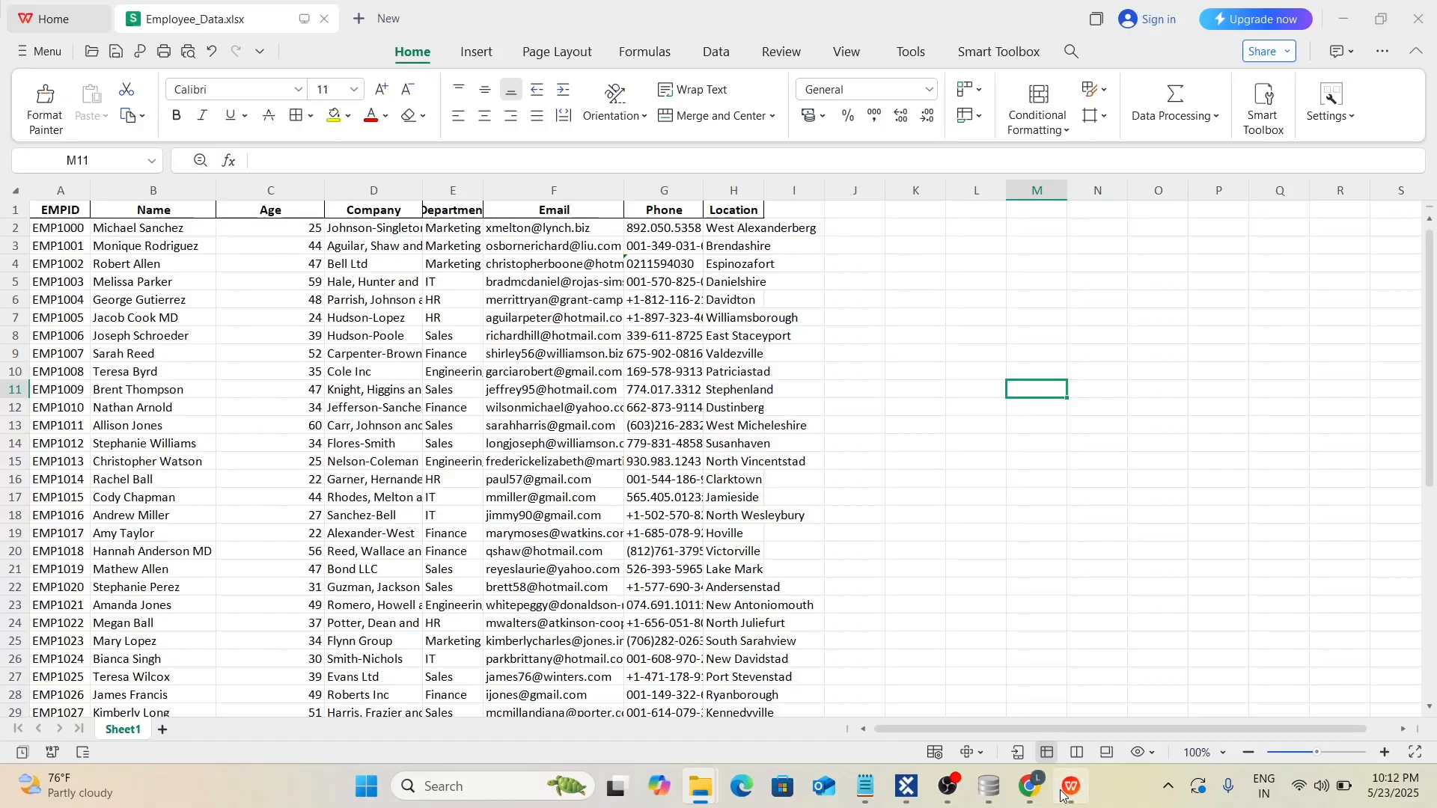
click(1422, 14)
click(778, 370)
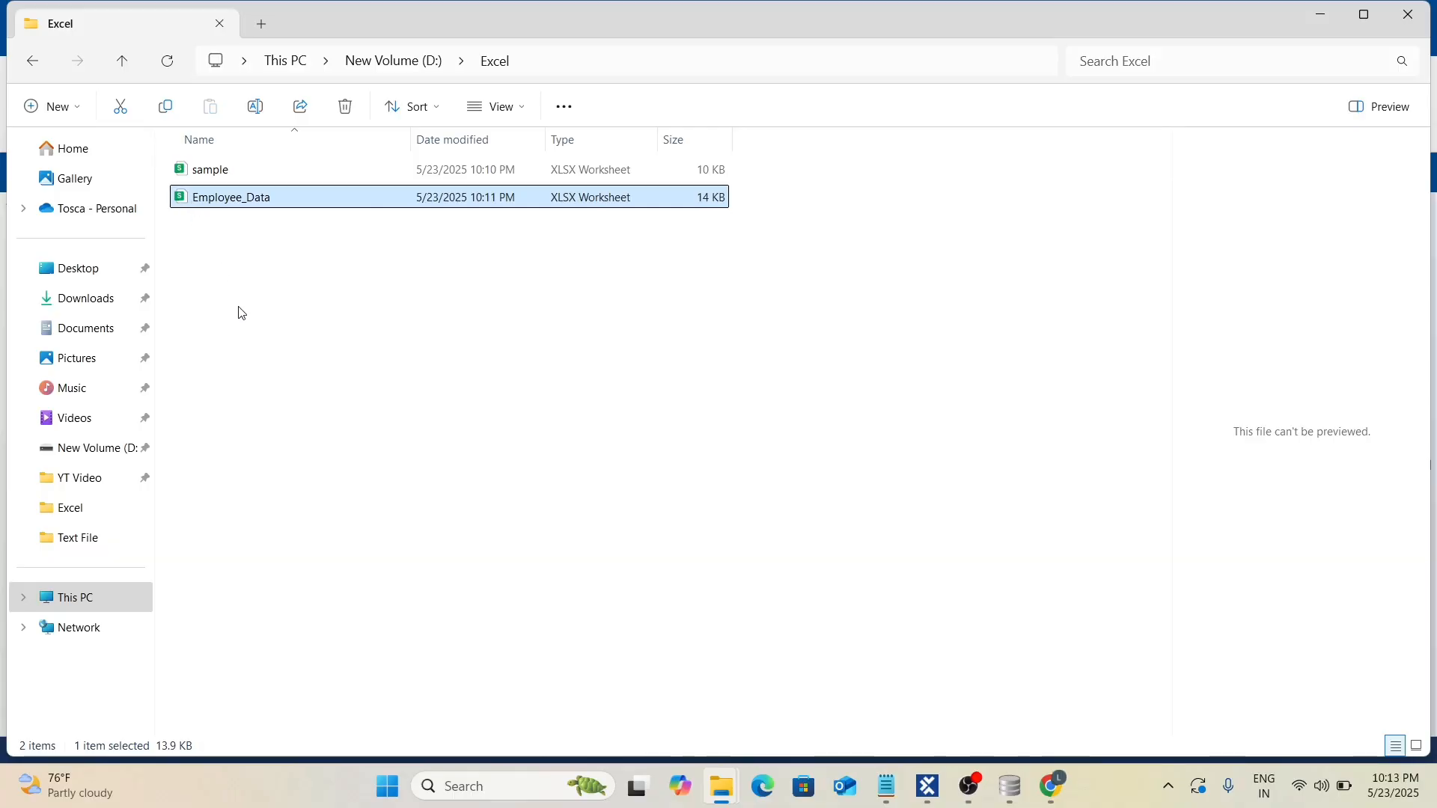
Copy the moved workbook's path and set the Path of Open Excel Workbook in Excel operation to "D:\Excel\Employee_Data.xlsx".
right_click(193, 201)
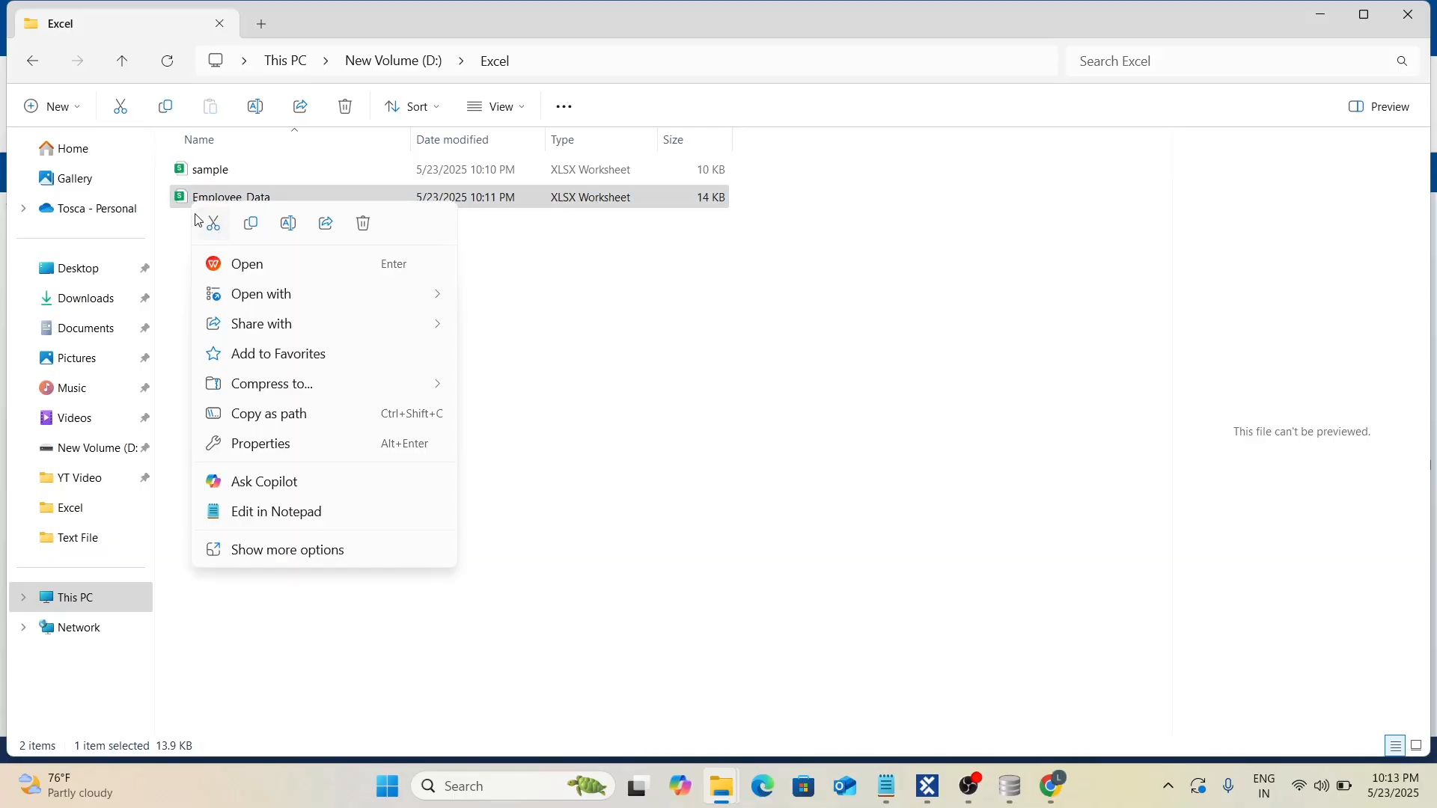
click(263, 417)
key(alt+Tab)
key(Delete)
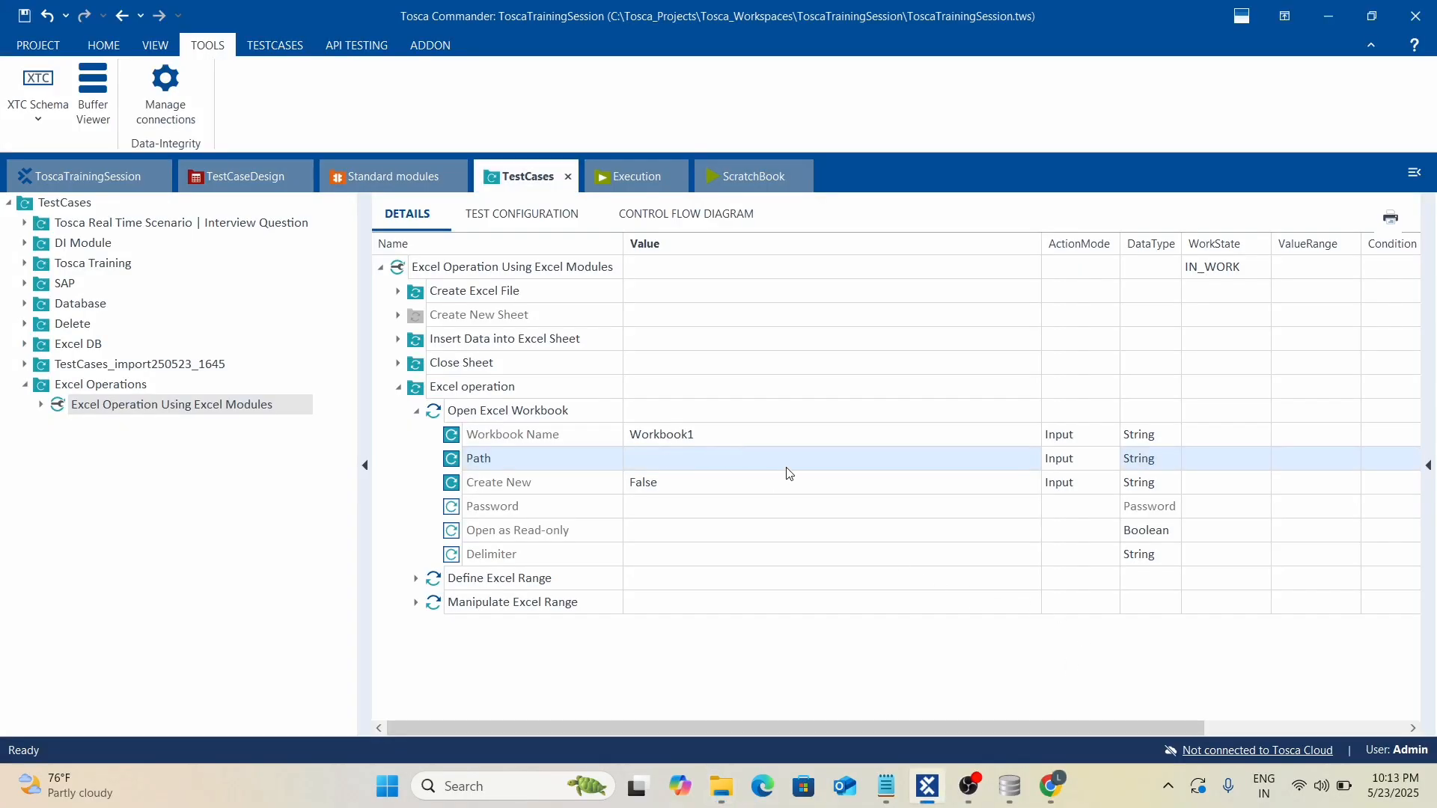
click(788, 469)
key(ctrl+a)
key(ctrl+v)
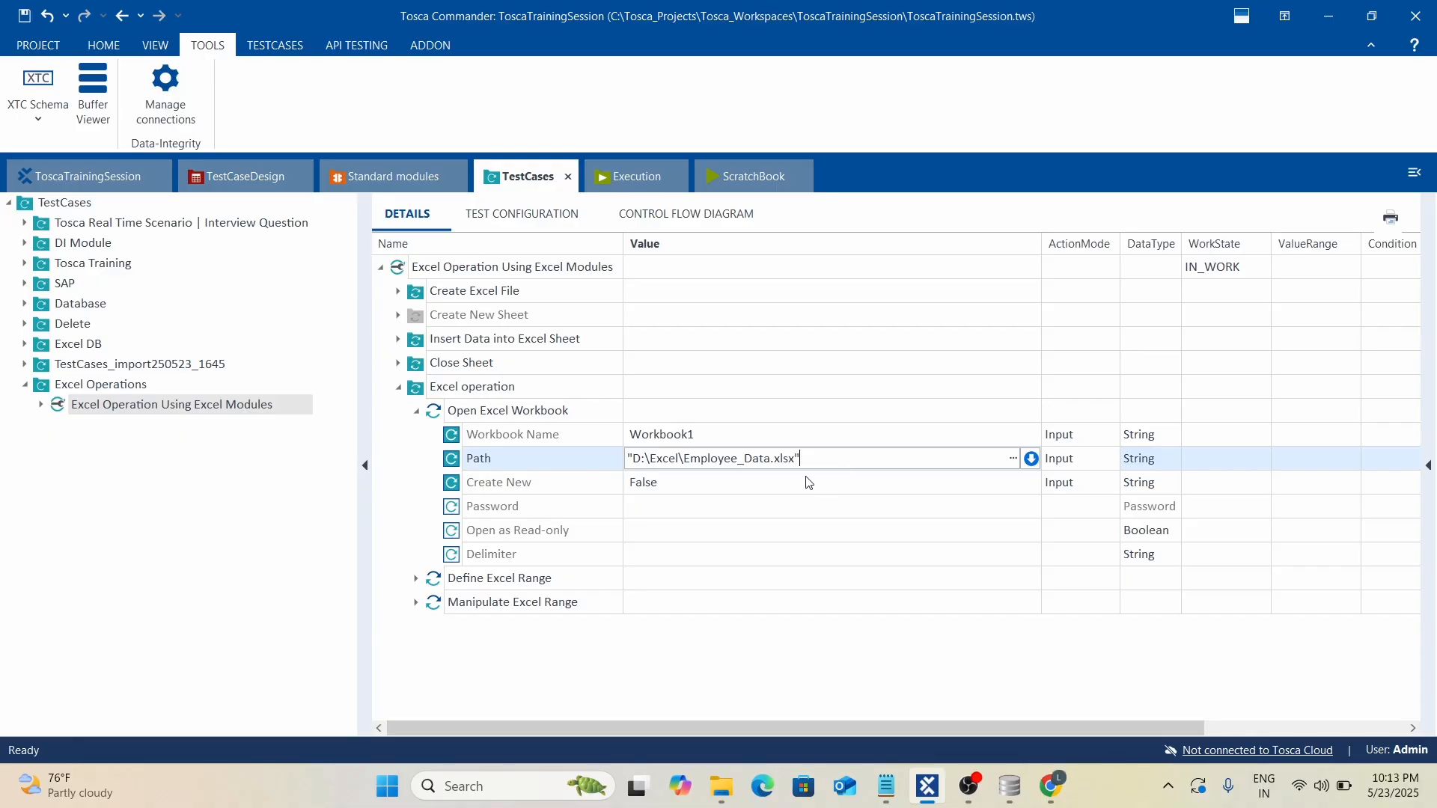
click(810, 389)
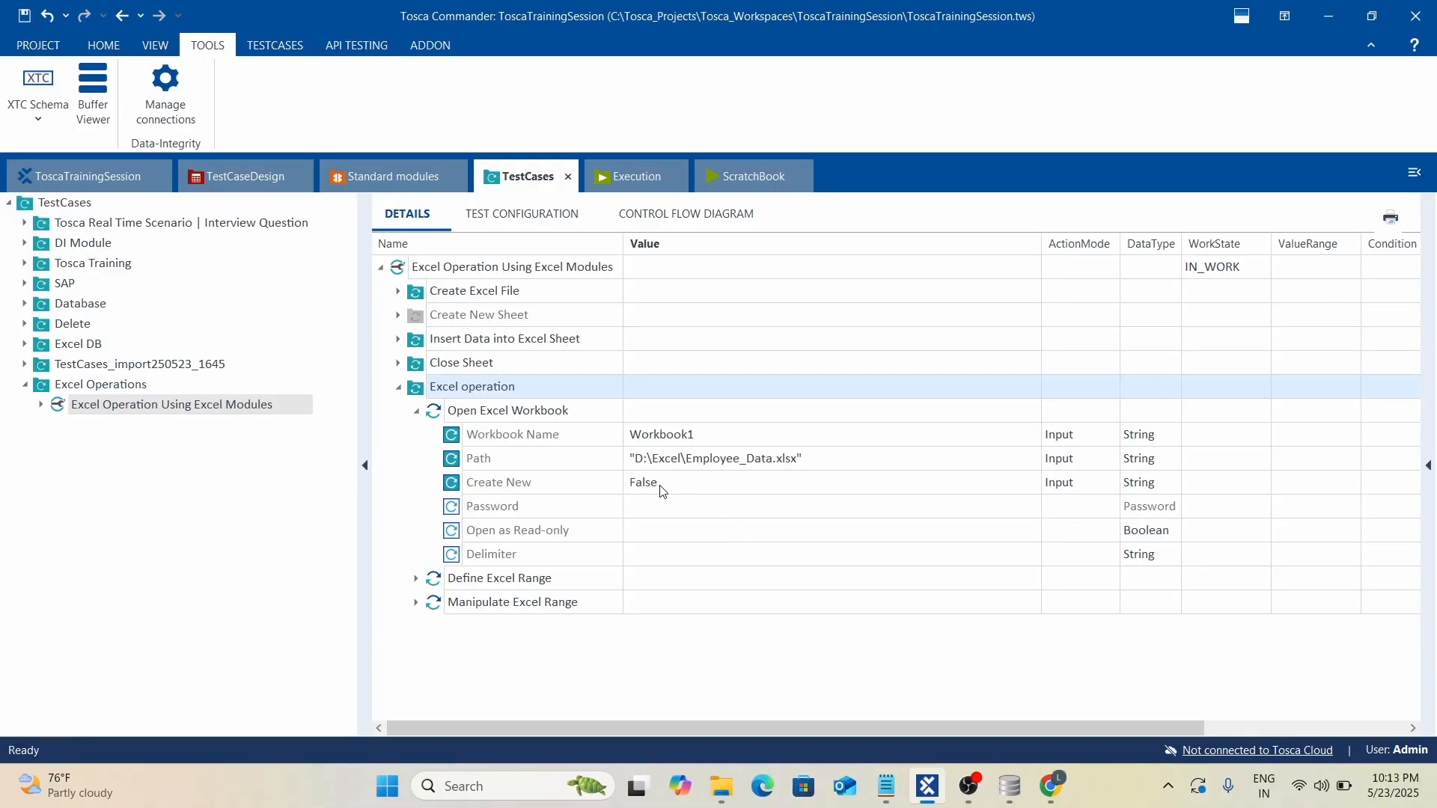
click(641, 488)
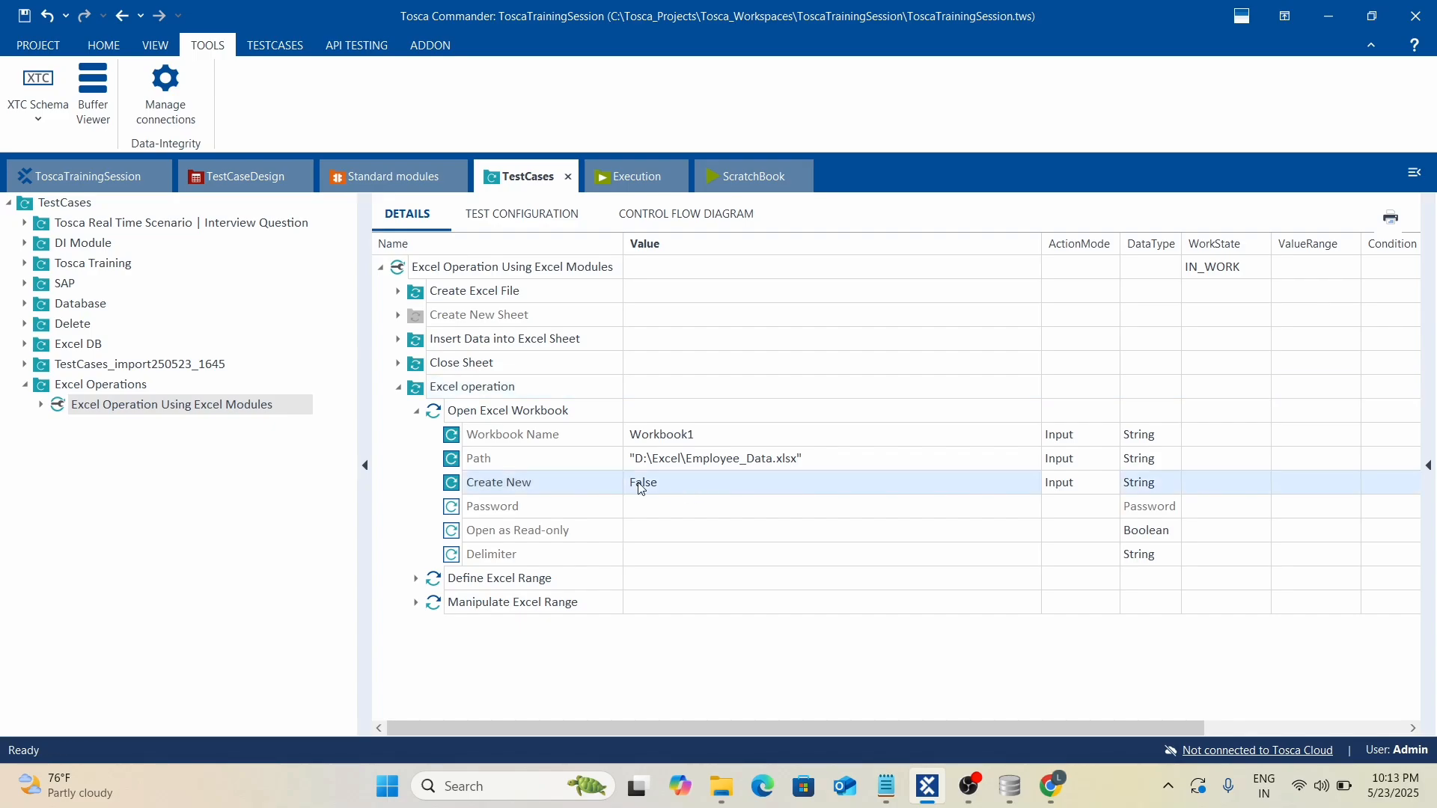
click(418, 413)
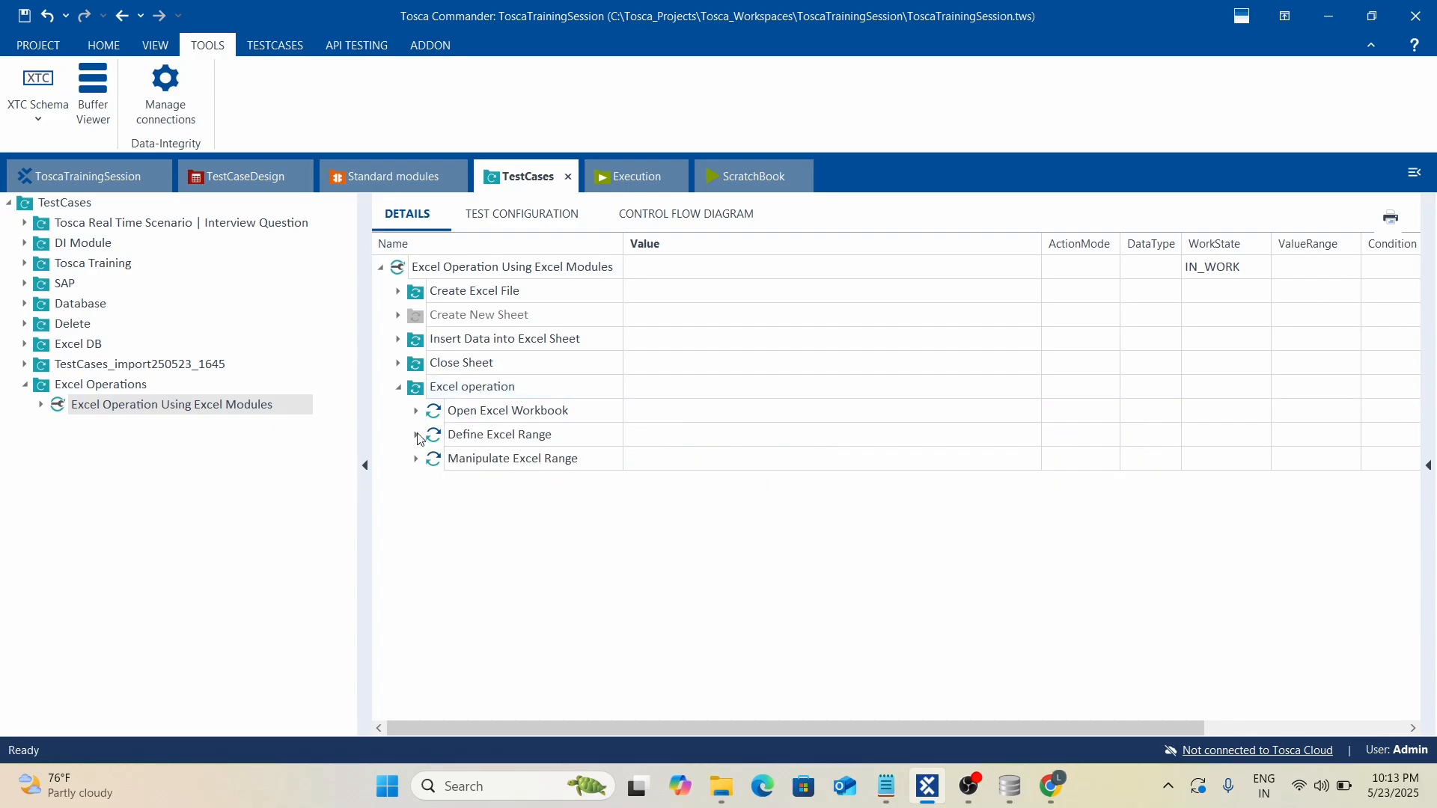
Clear the Start Cell and End Cell values under Data Range in the Excel operation folder's Define Excel Range step.
click(417, 435)
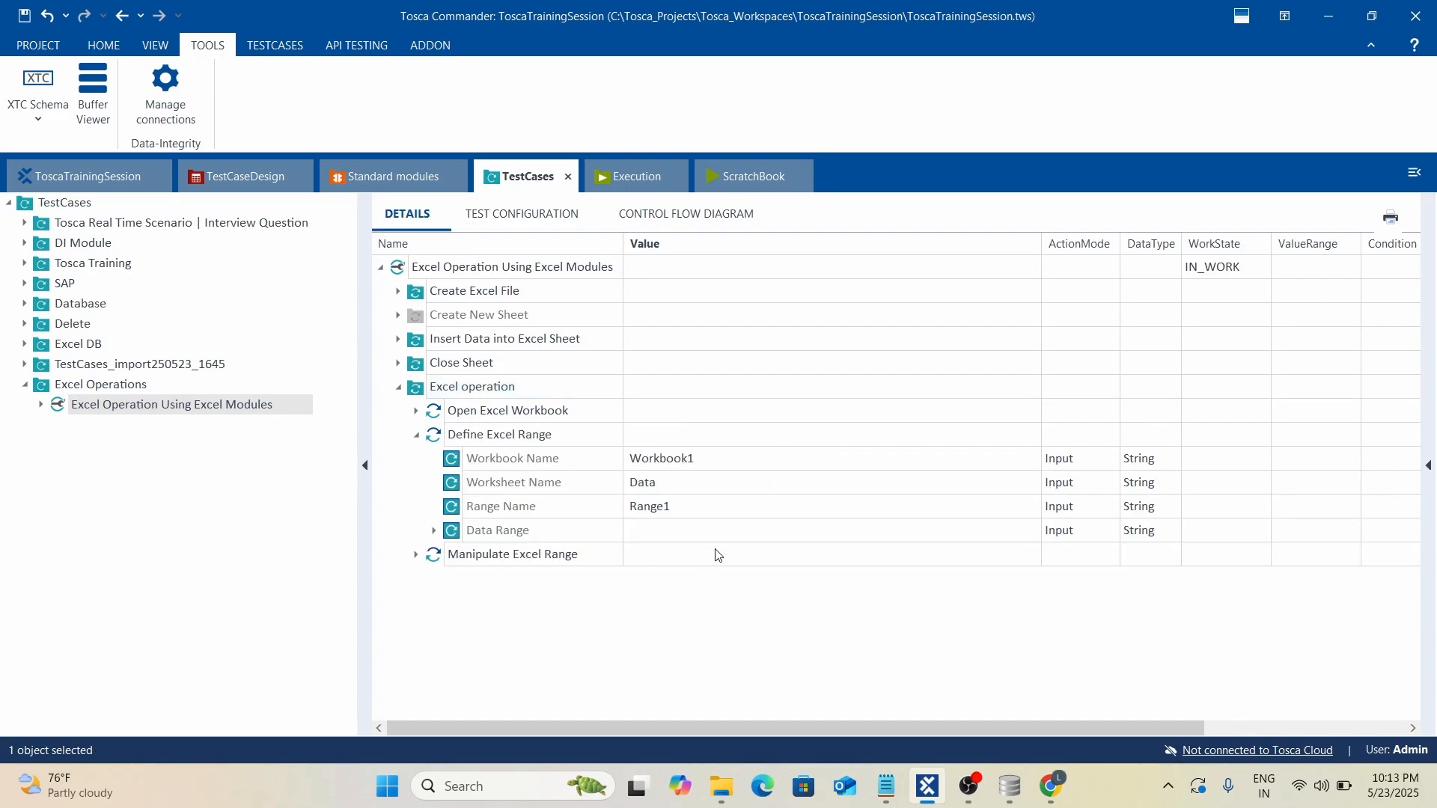
click(434, 531)
drag(556, 563, 566, 580)
key(Delete)
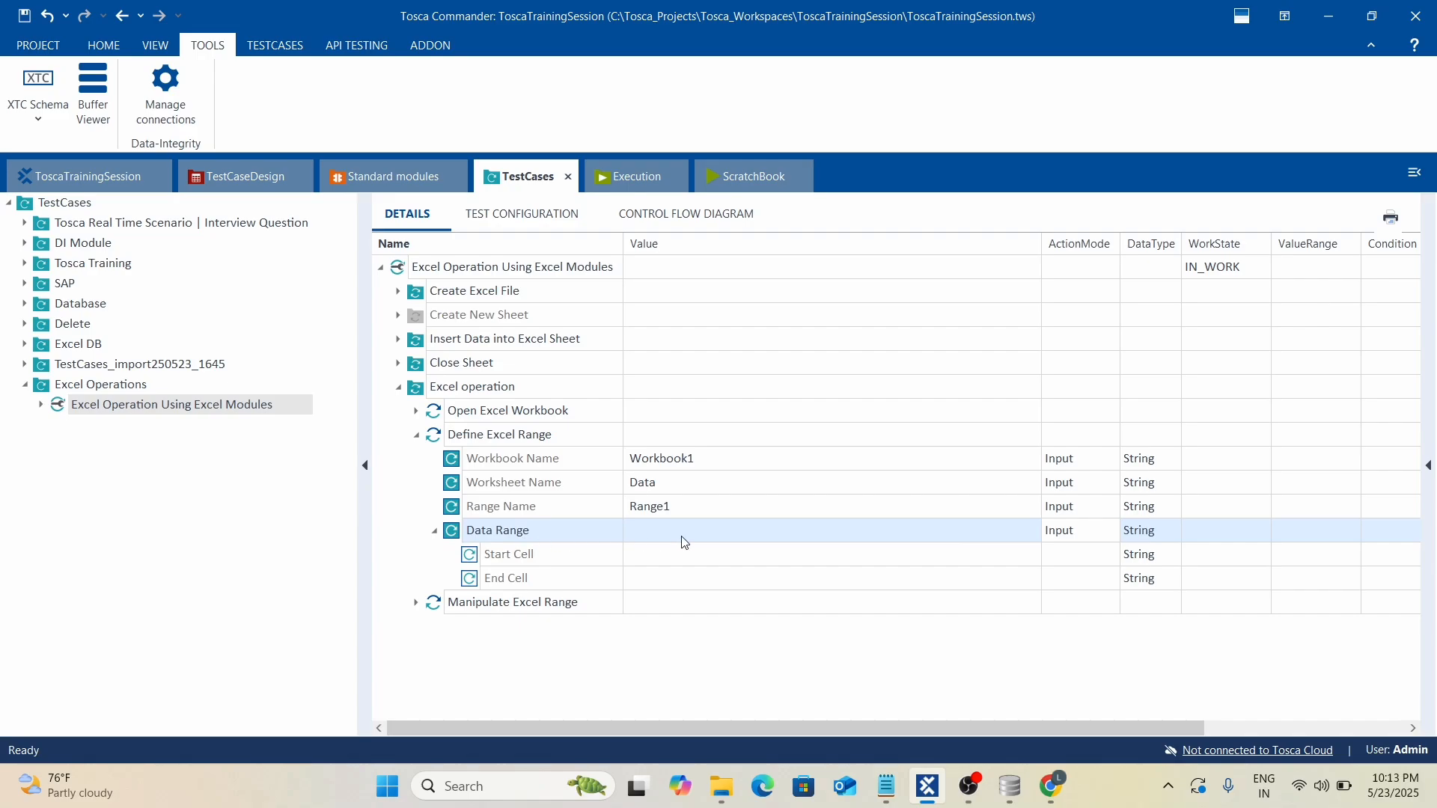
Set the Data Range of Define Excel Range to Explicit and open its empty Start Cell for editing.
click(983, 537)
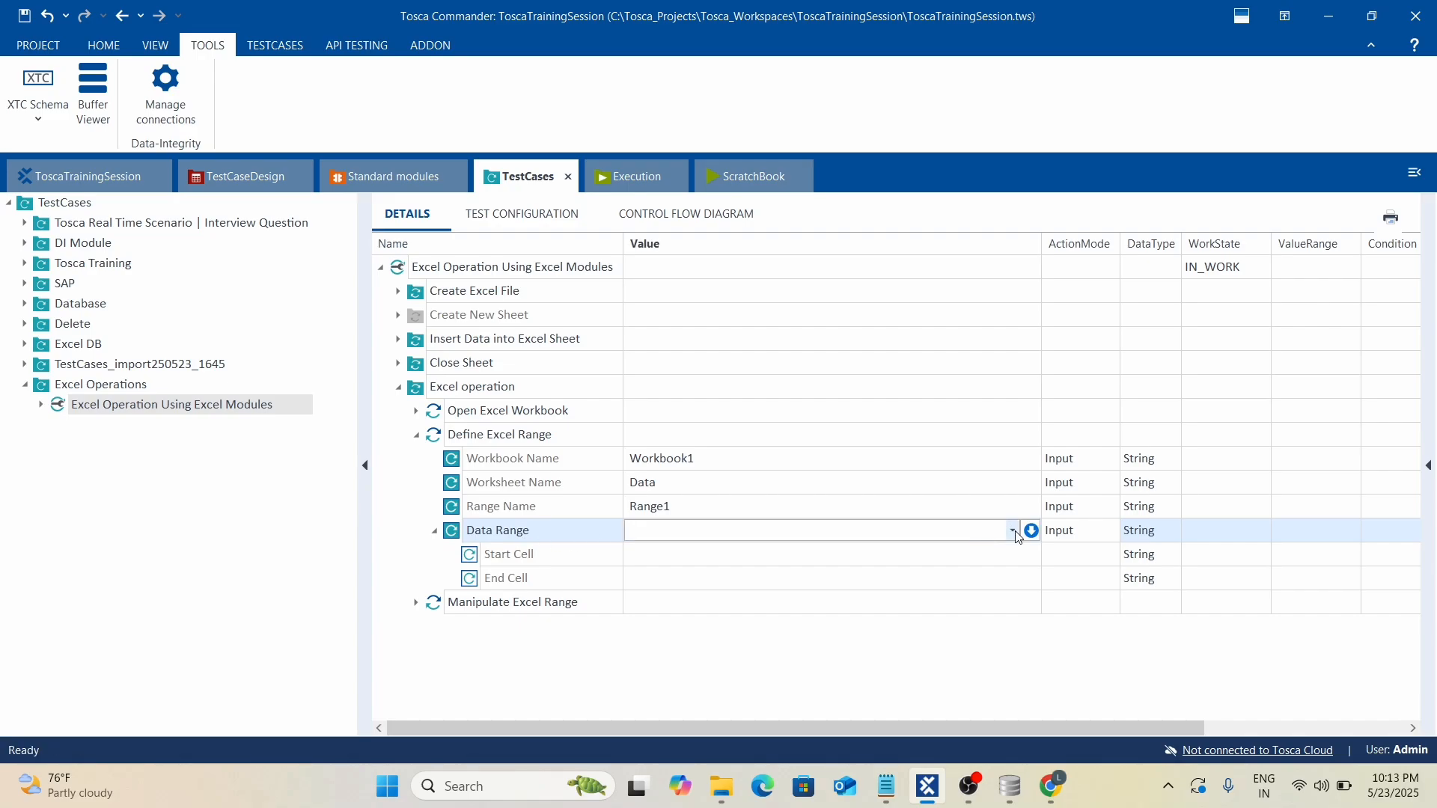
click(1013, 531)
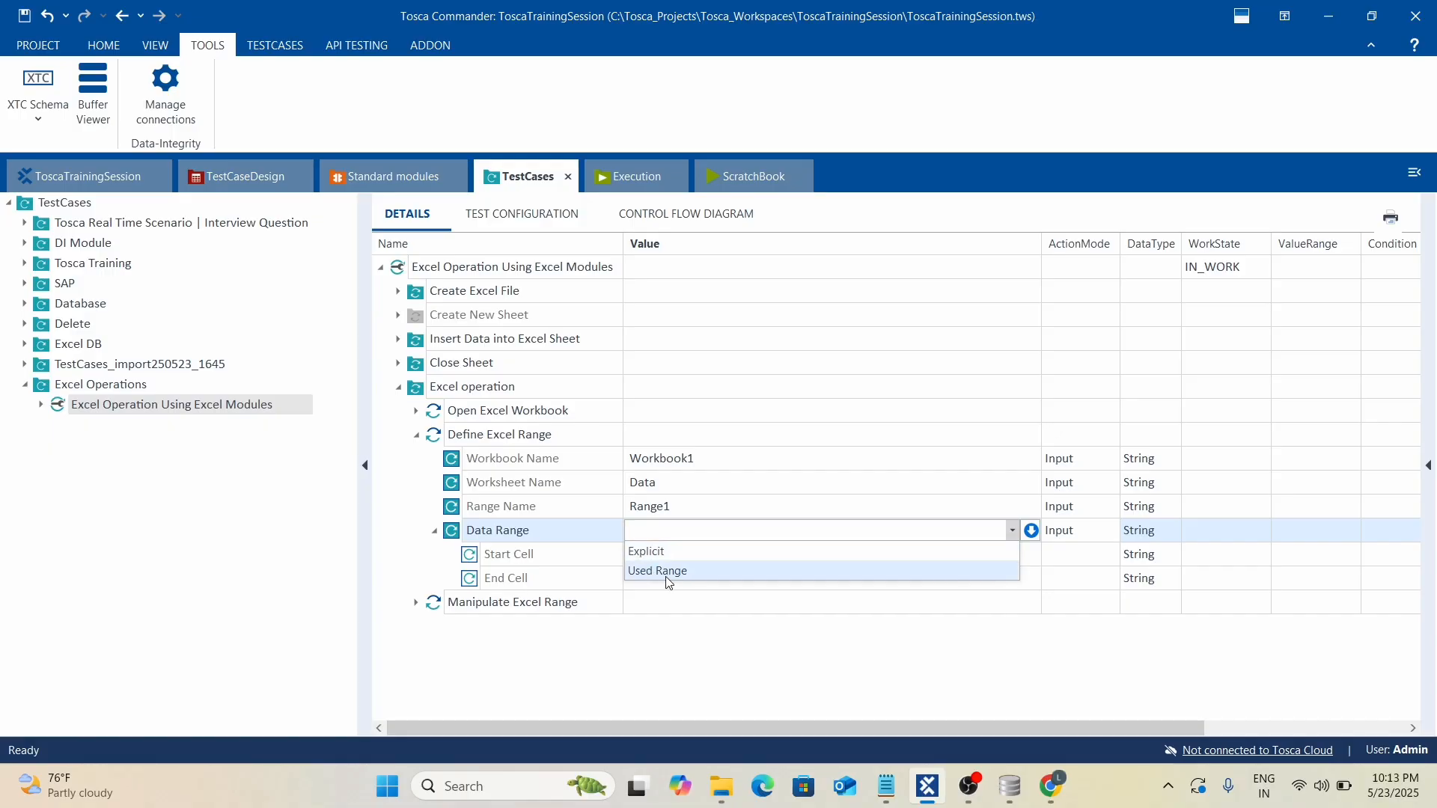
click(648, 558)
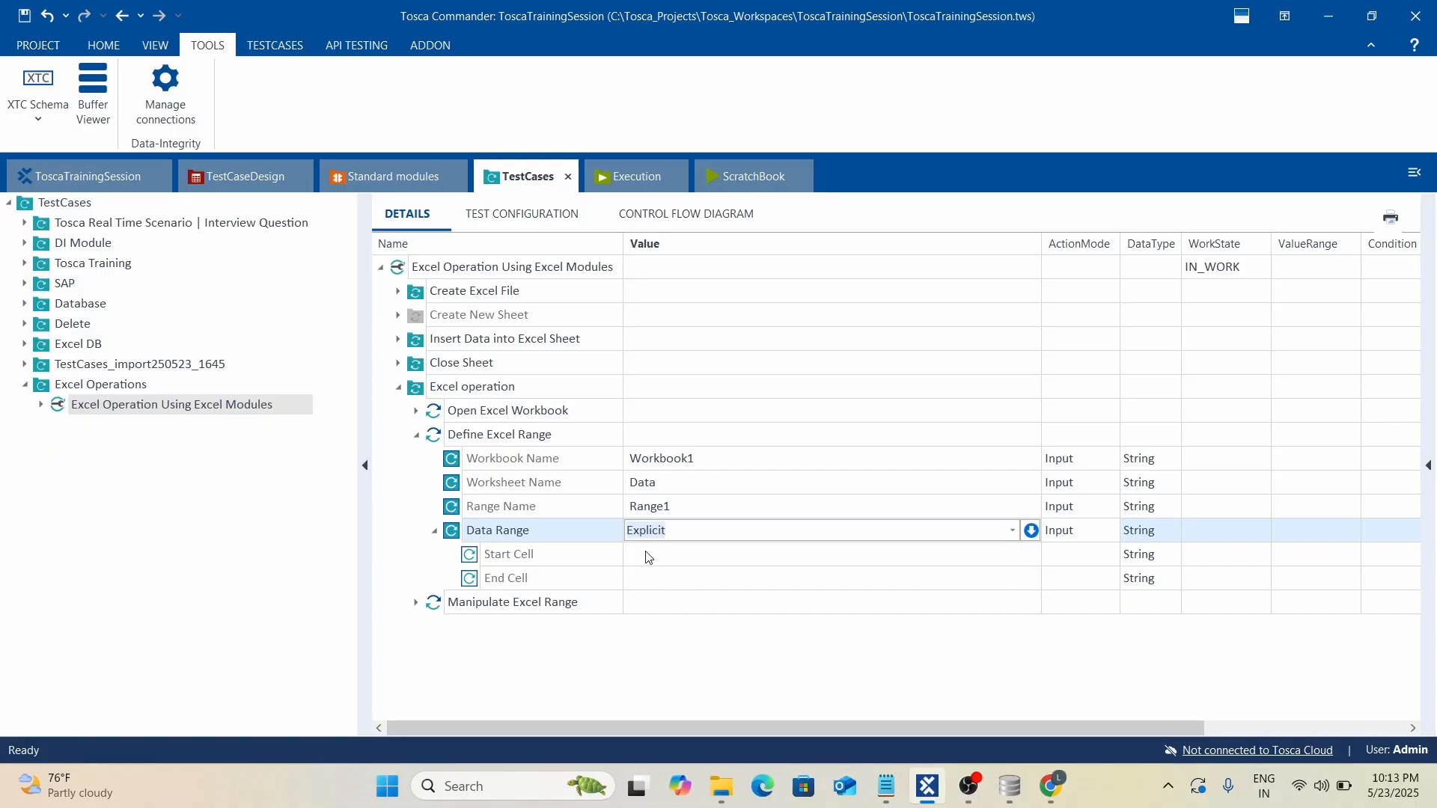
click(679, 649)
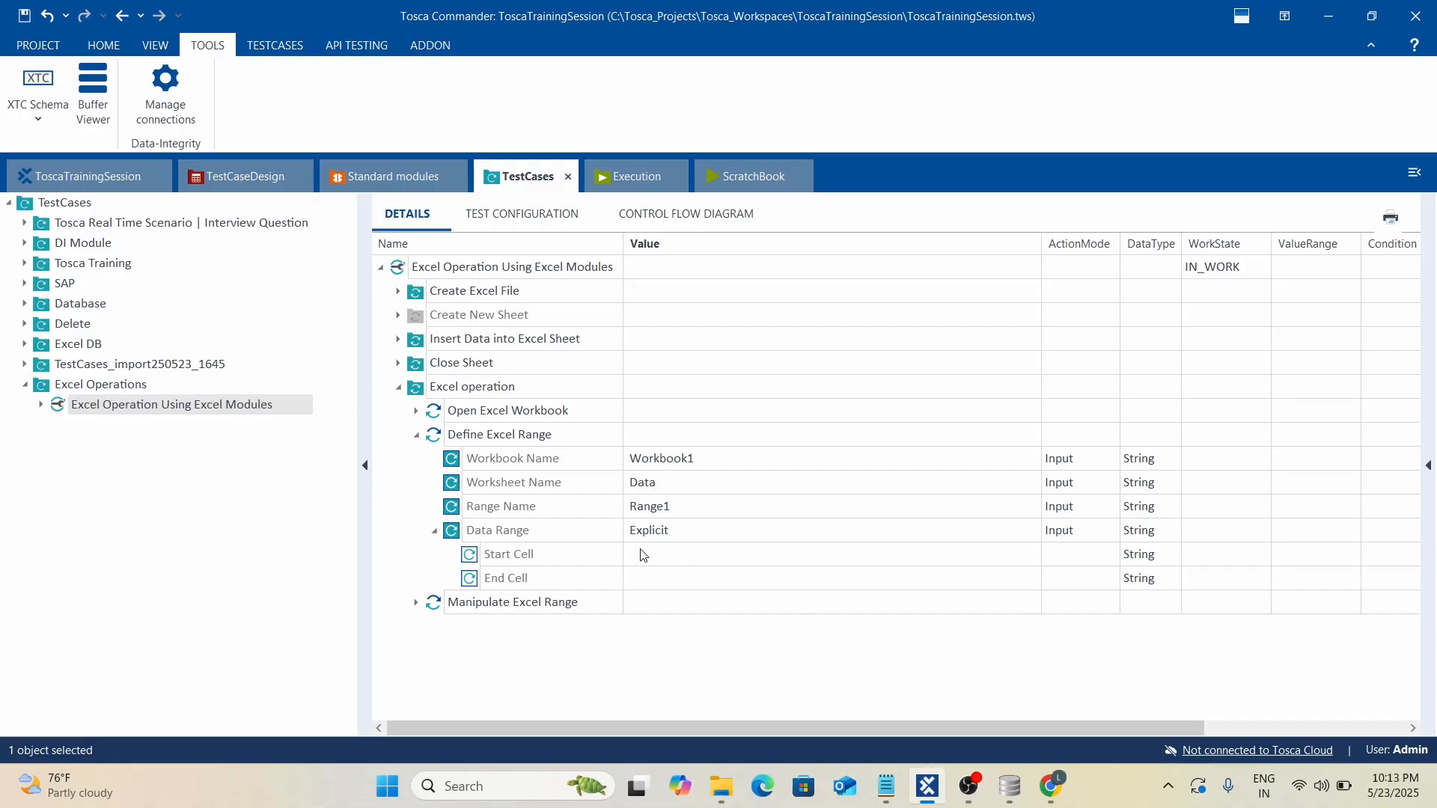
click(659, 565)
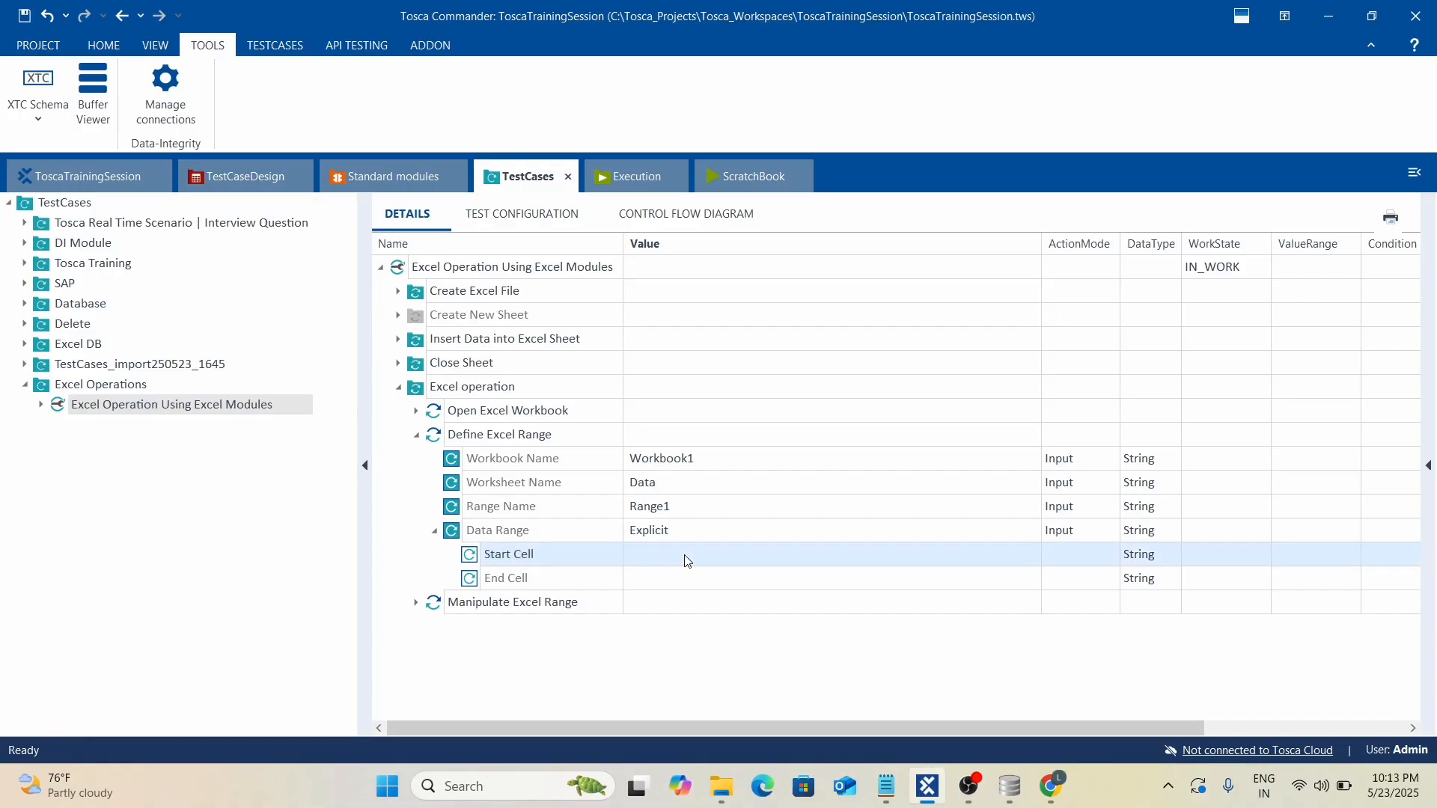
click(688, 560)
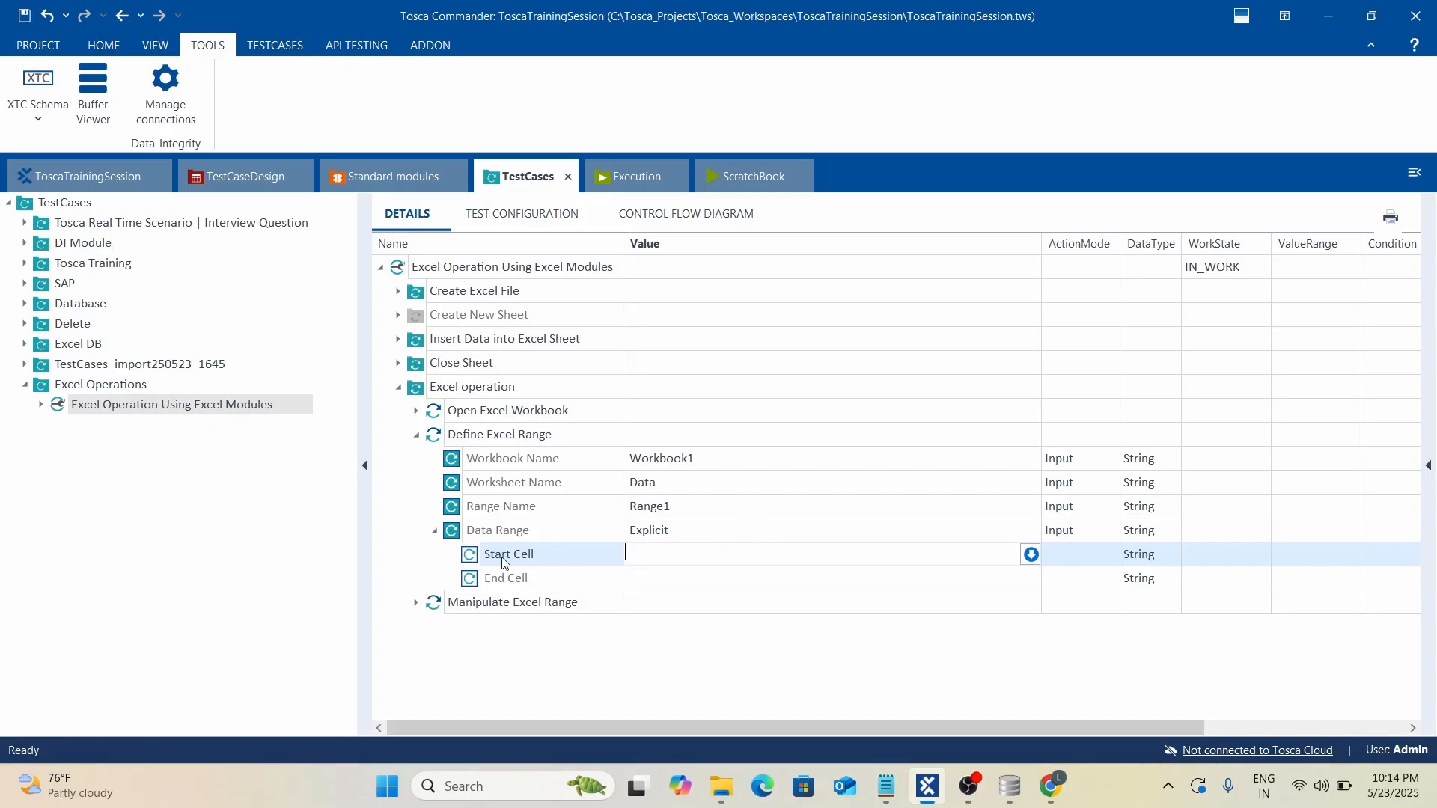
click(679, 584)
Set the Data Range of the Define Excel Range step to Used Range.
click(683, 539)
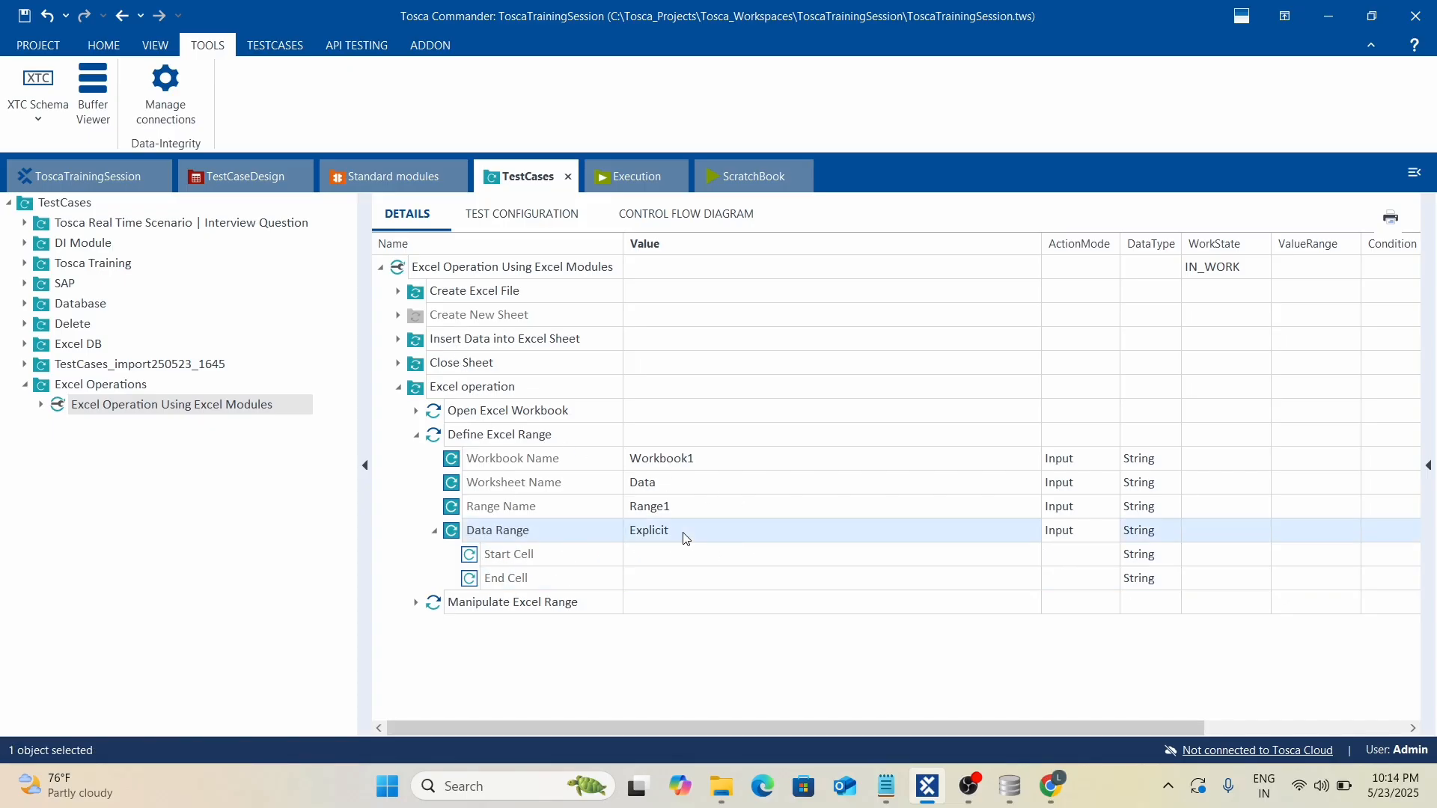
click(1005, 536)
click(1012, 531)
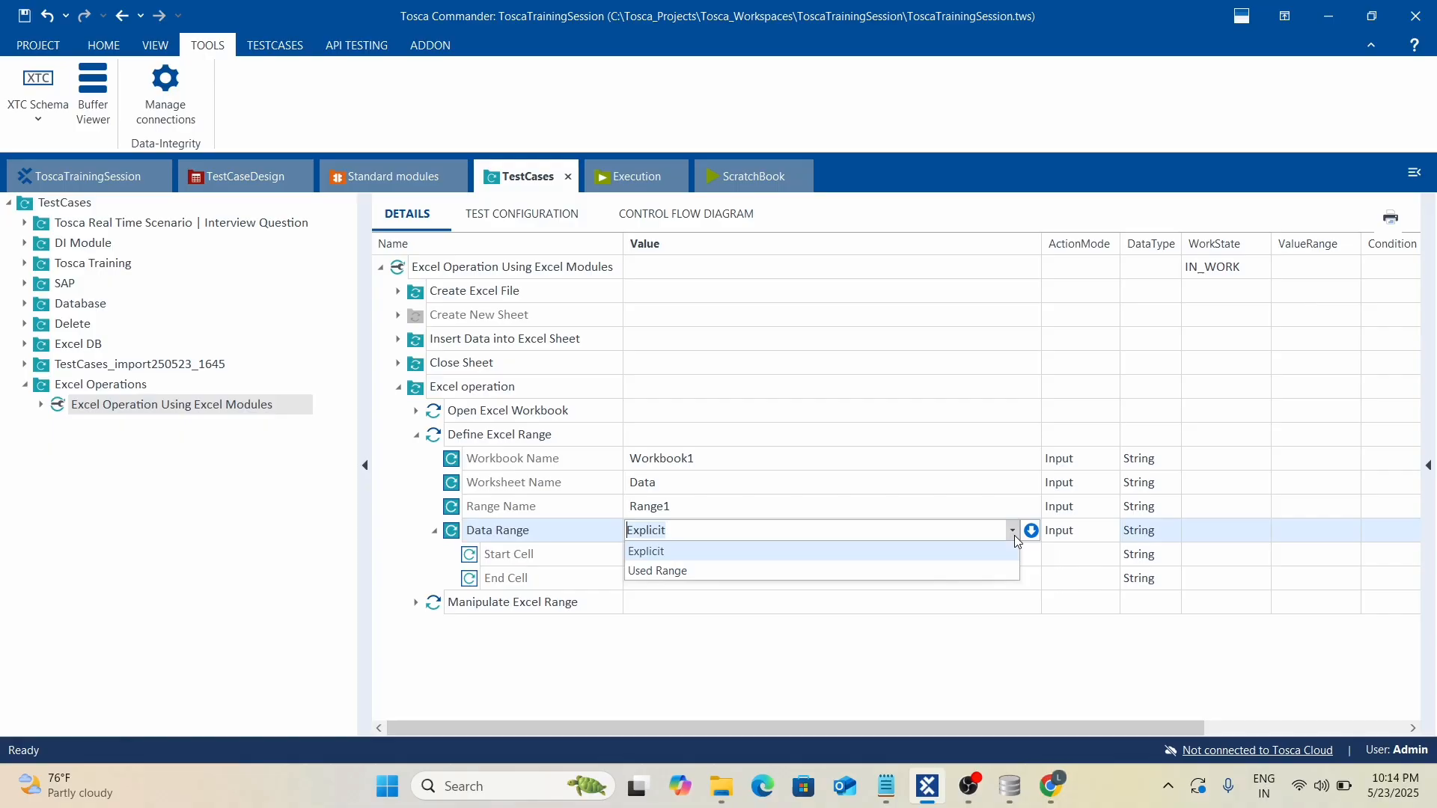
click(670, 569)
click(837, 455)
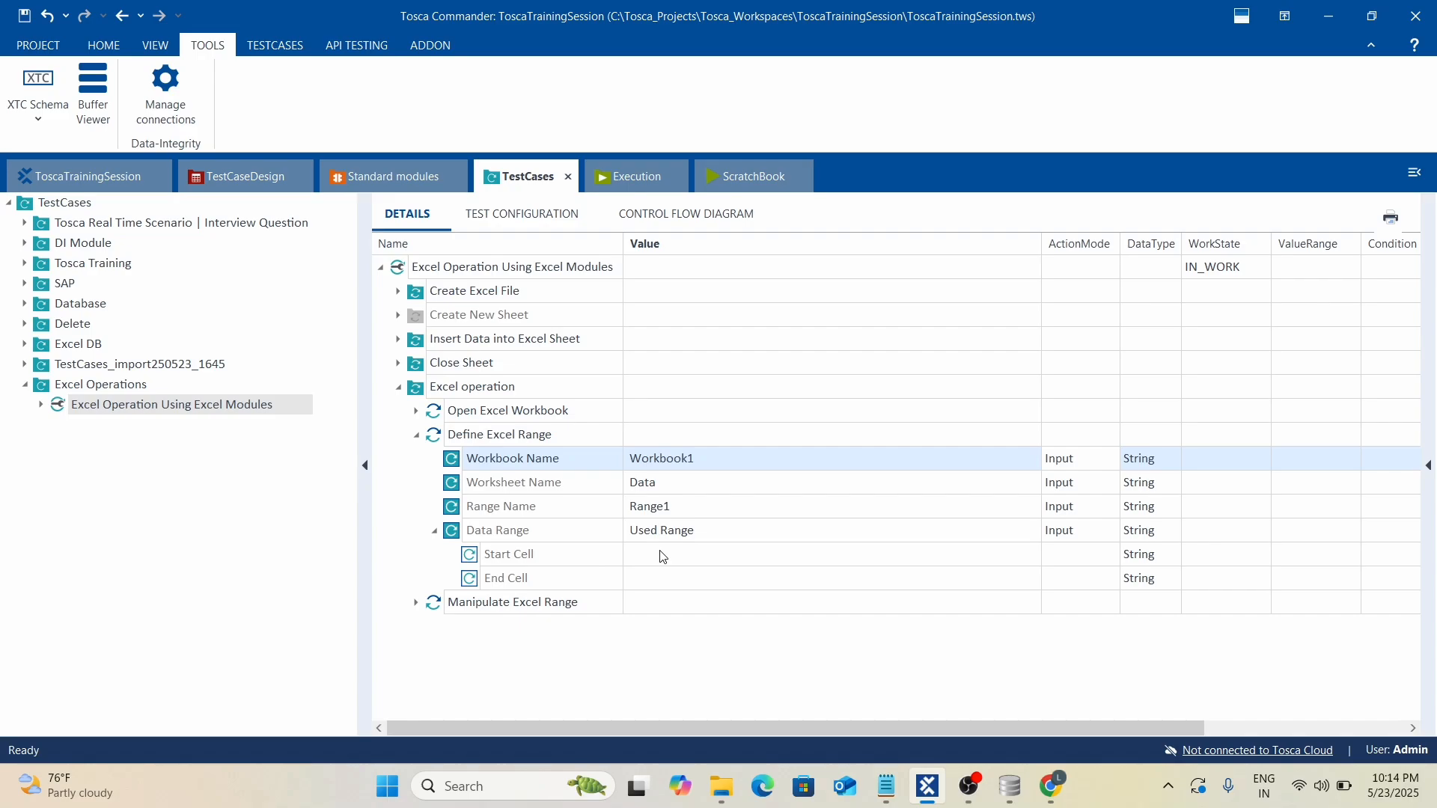
Set the Data Table of Manipulate Excel Range in Excel operation to buffer its RowCount property as "totalrows".
click(417, 604)
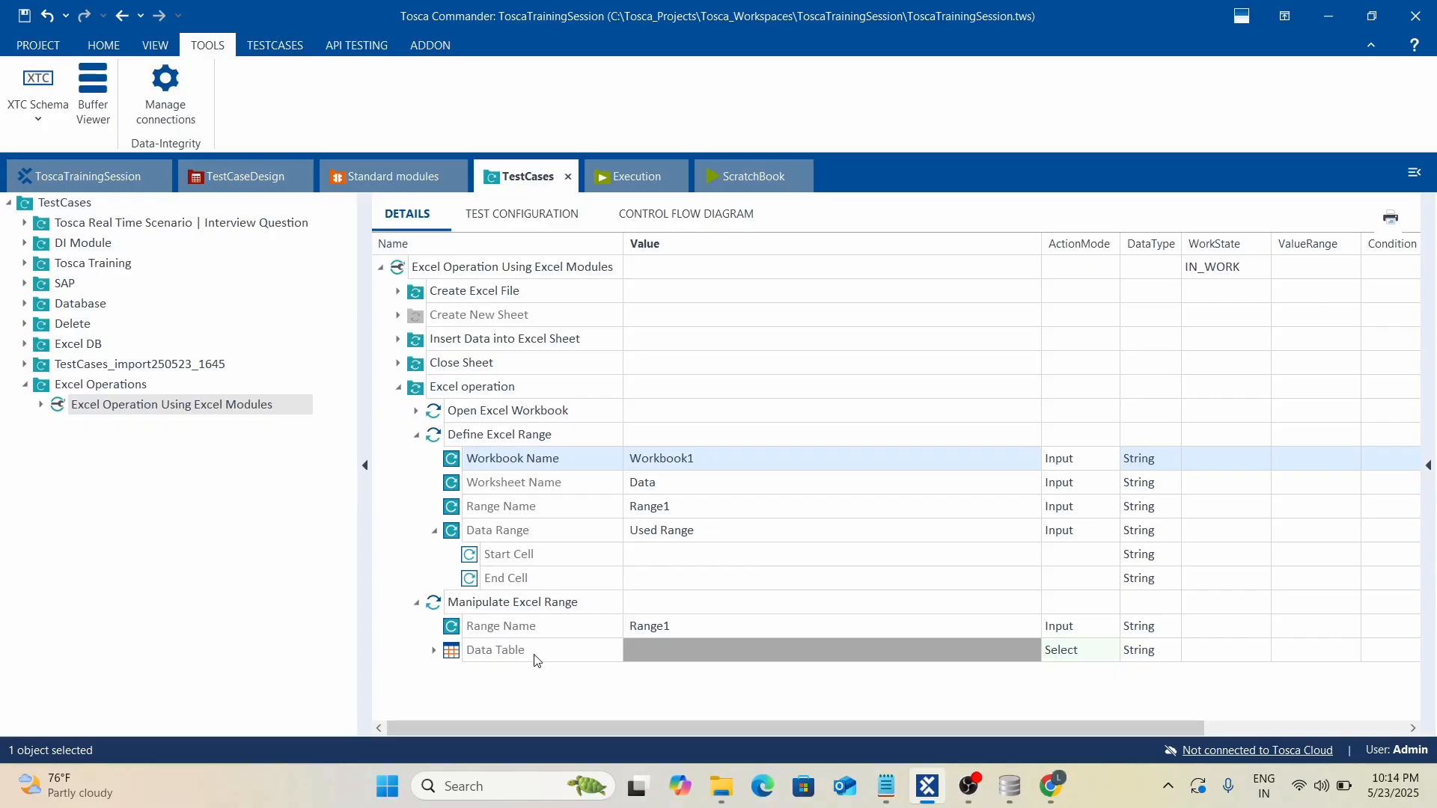
click(535, 653)
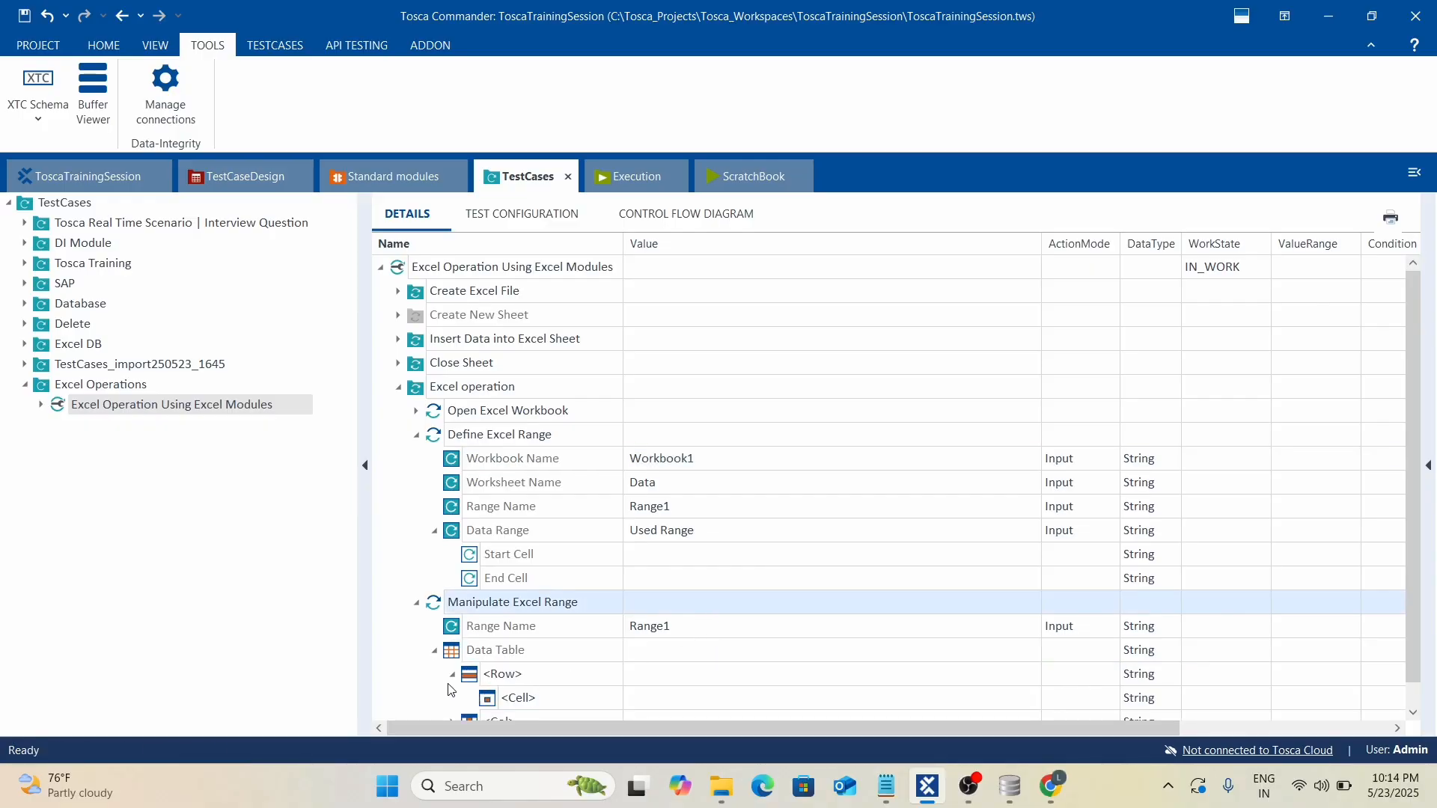
click(844, 651)
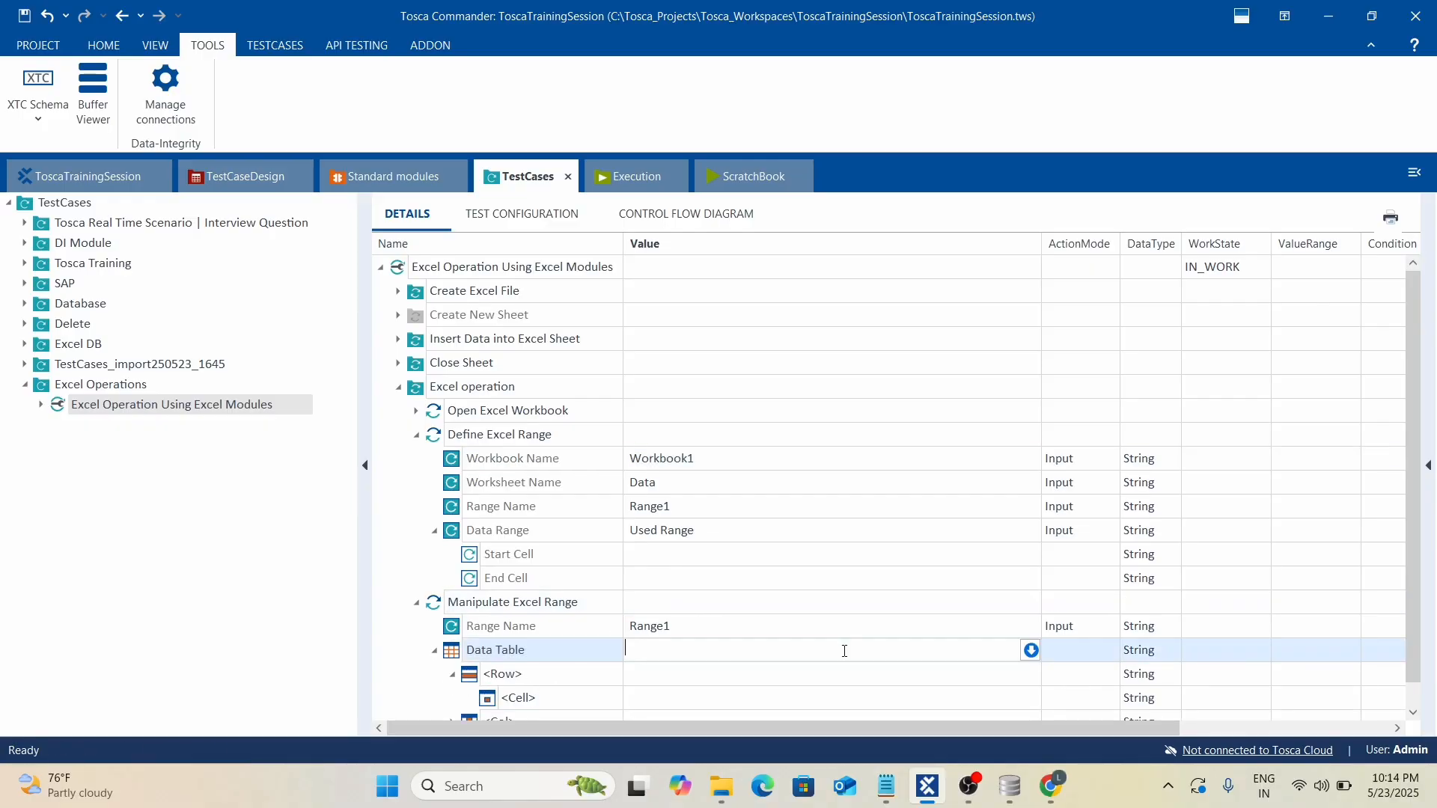
click(1031, 649)
text(RowCount,)
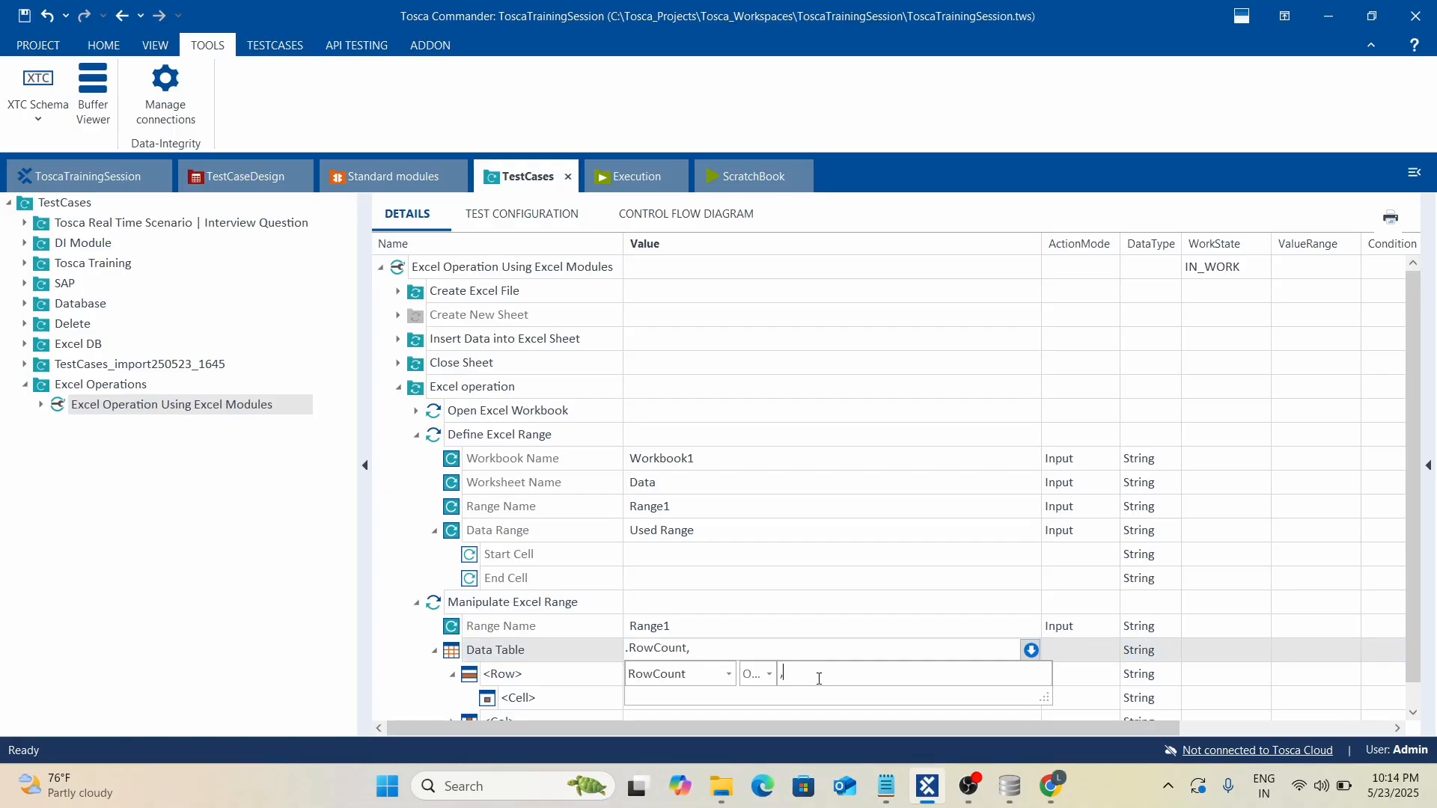
click(819, 678)
text(totalrows)
click(904, 446)
click(1095, 646)
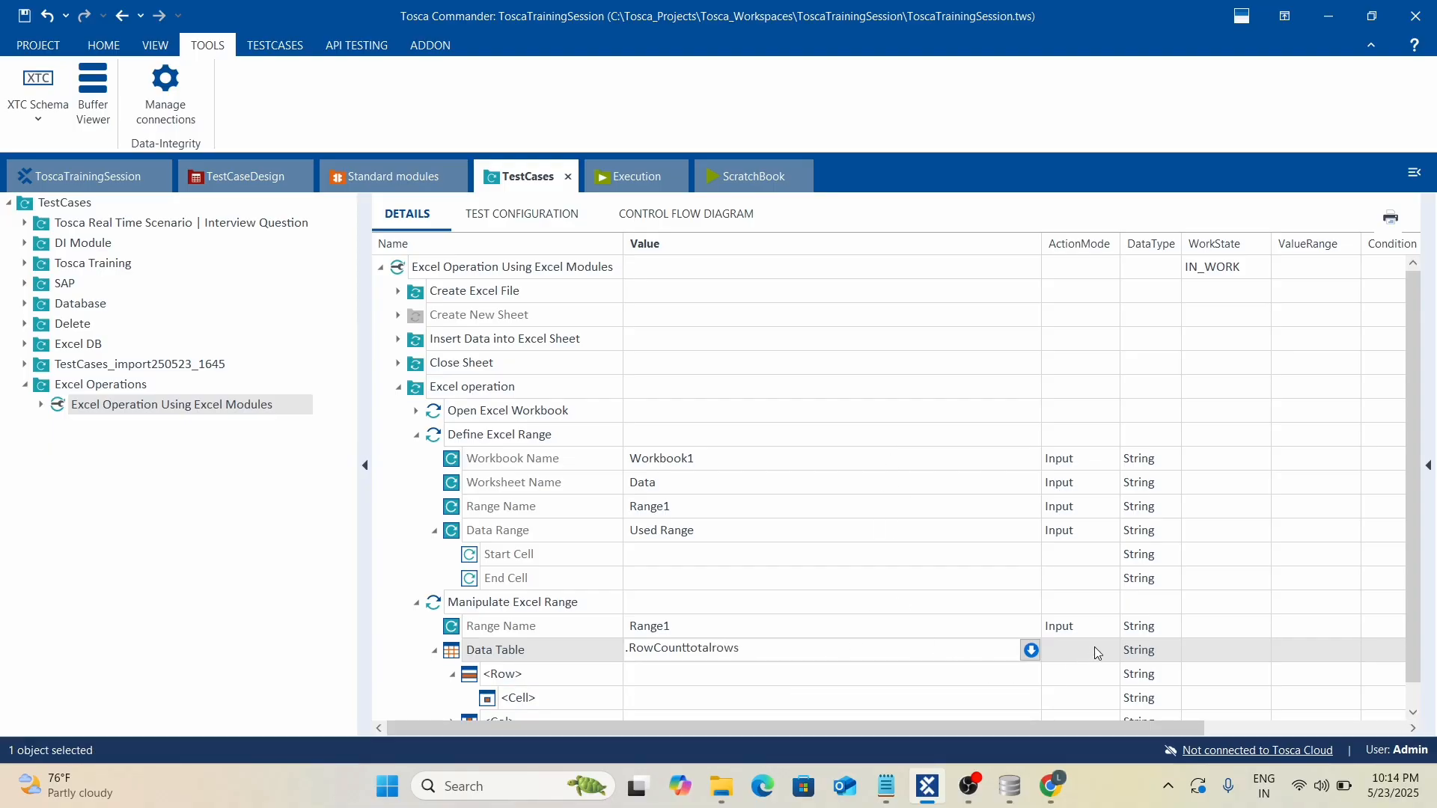
key(b)
click(867, 538)
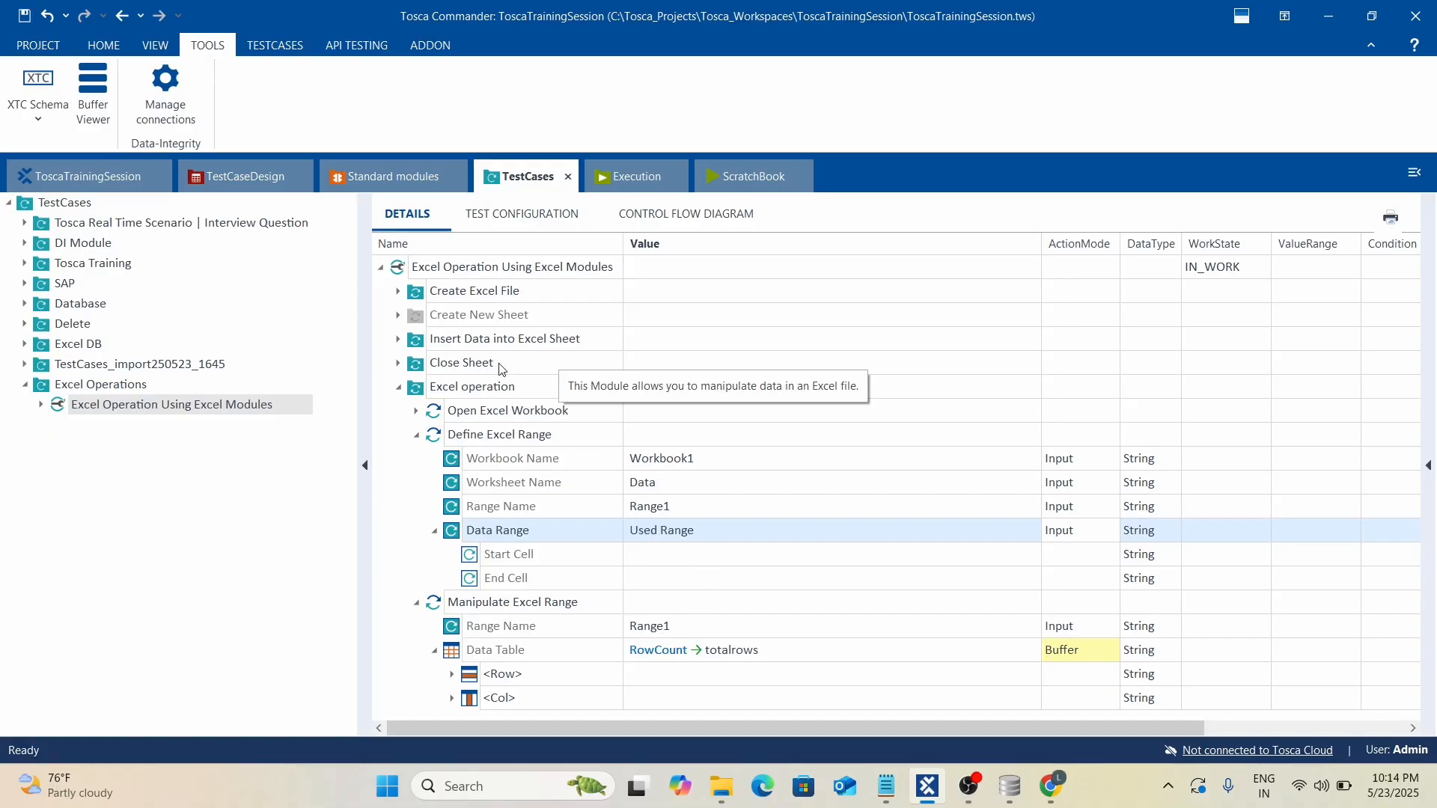
Open the Worksheet Name value of the Define Excel Range step for editing.
click(656, 488)
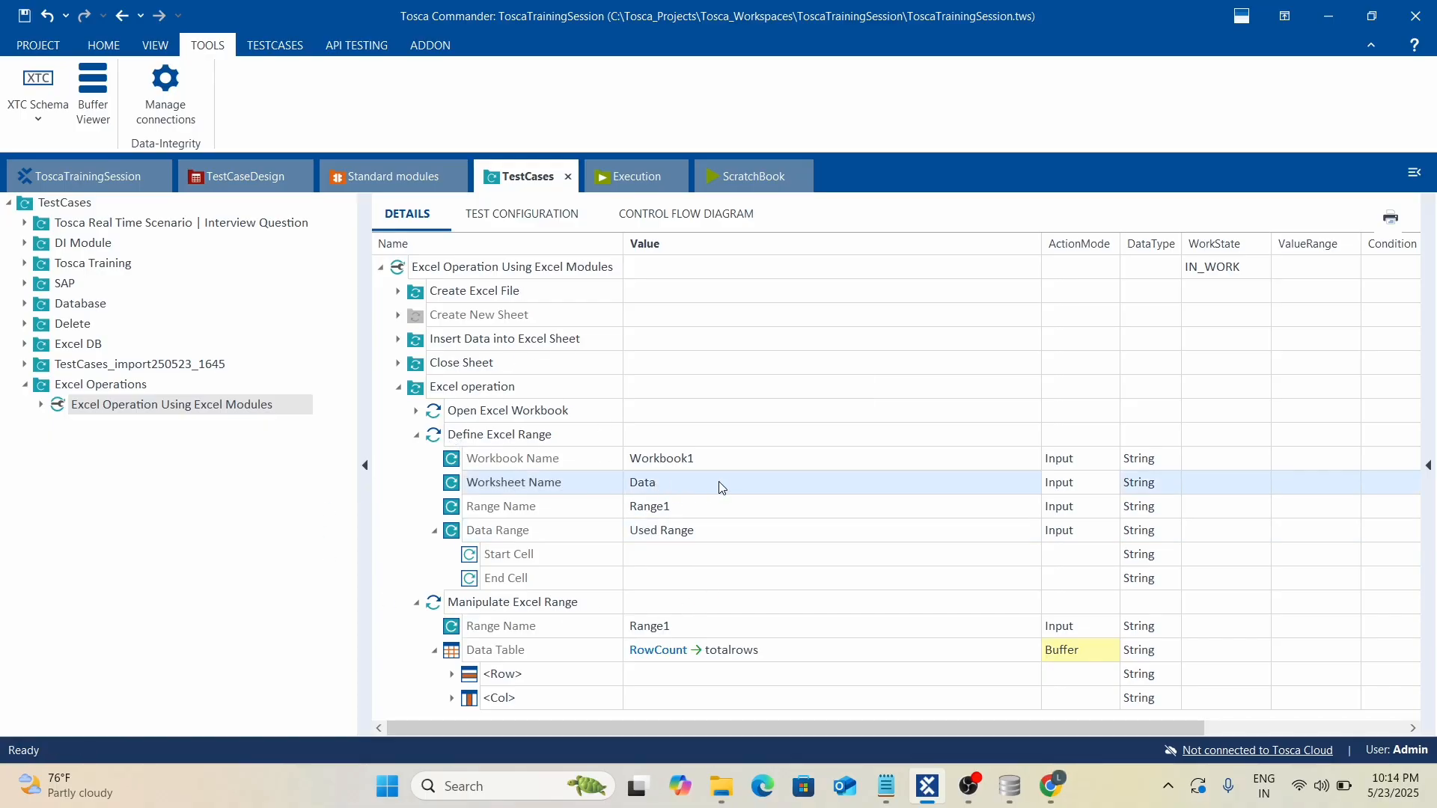
key(Home)
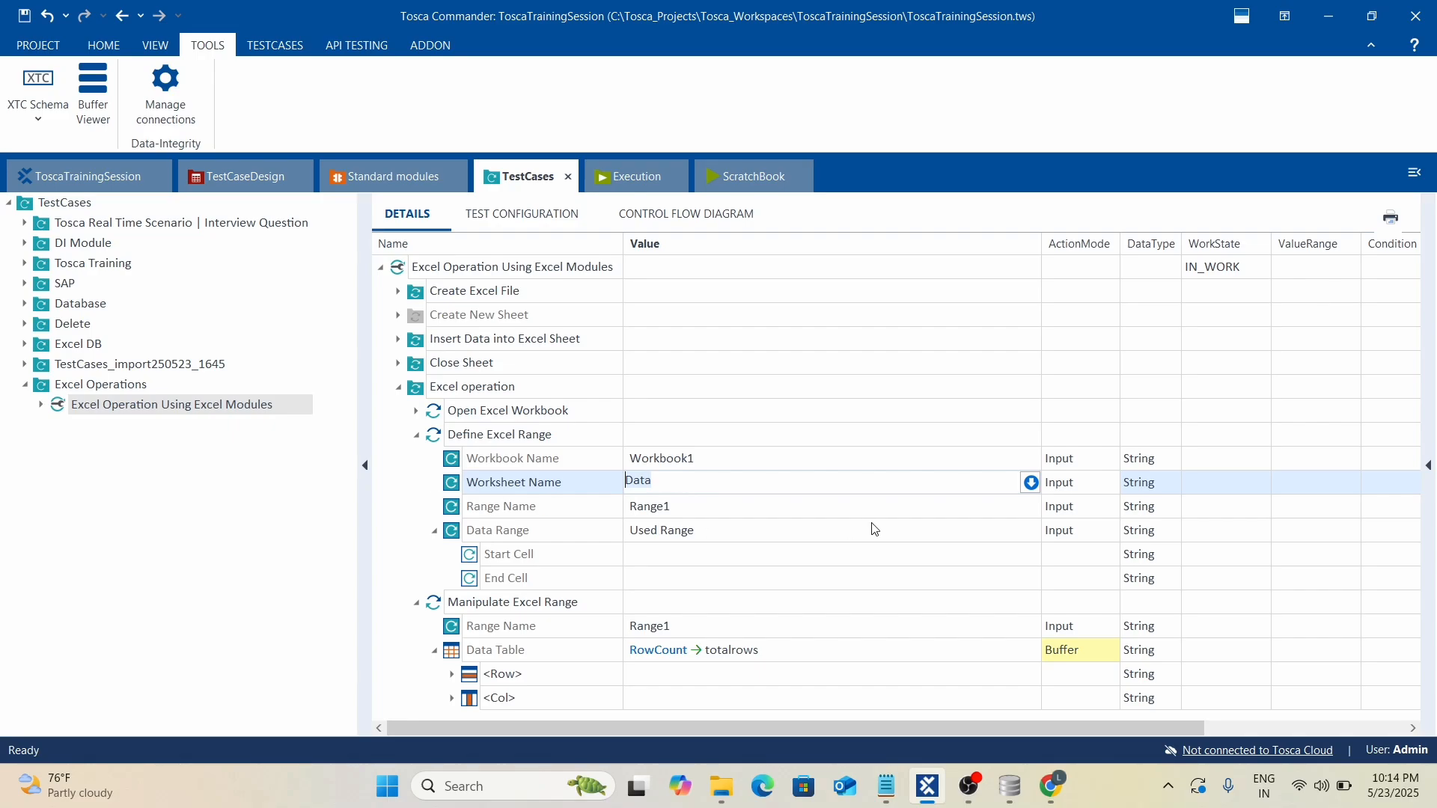
Set the Worksheet Name of the Define Excel Range step to Sheet1.
key(Delete)
key(Delete)
key(Delete)
key(Delete)
text(Sheet1)
click(899, 421)
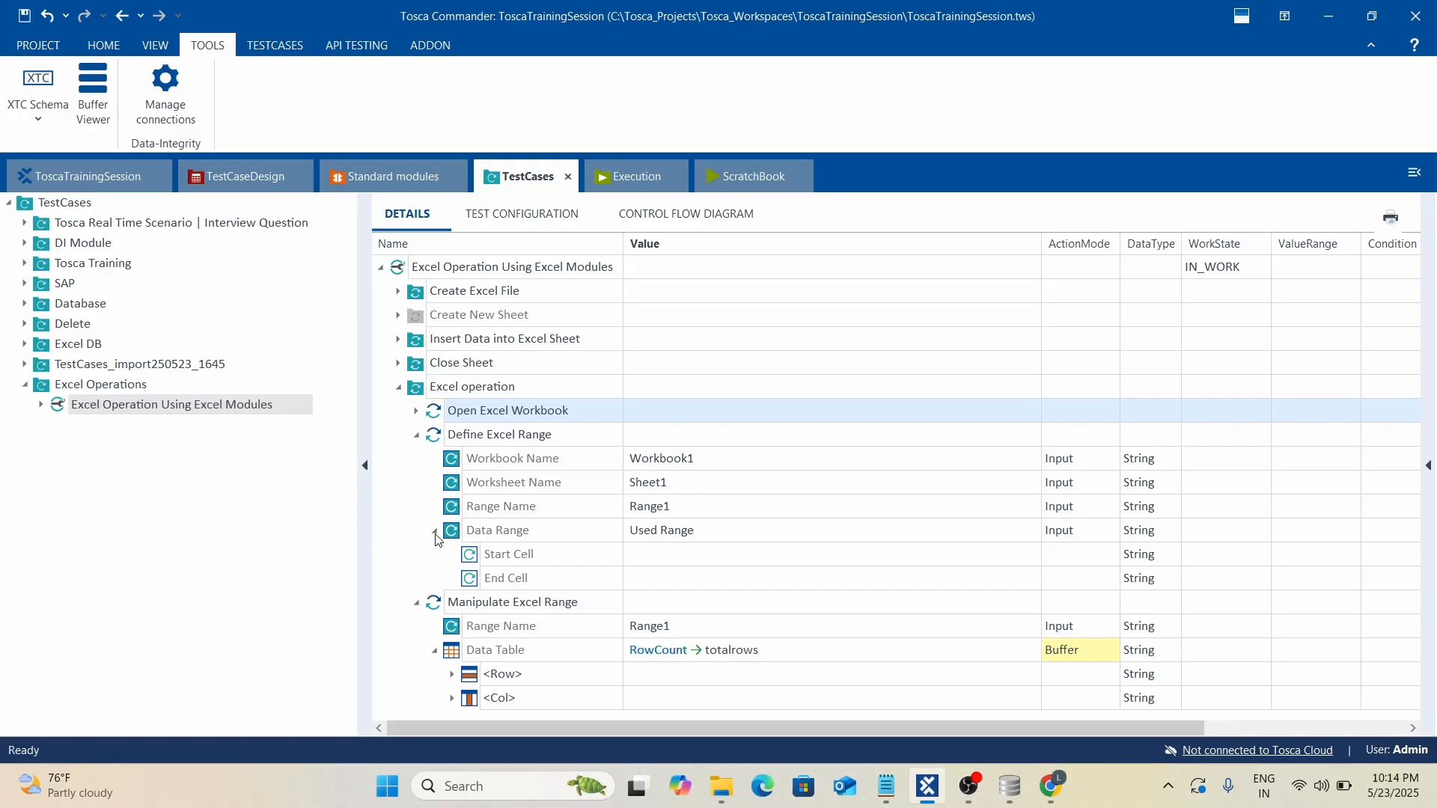
Collapse the Define Excel Range step and run the Excel operation folder in ScratchBook.
mouse_move(438, 539)
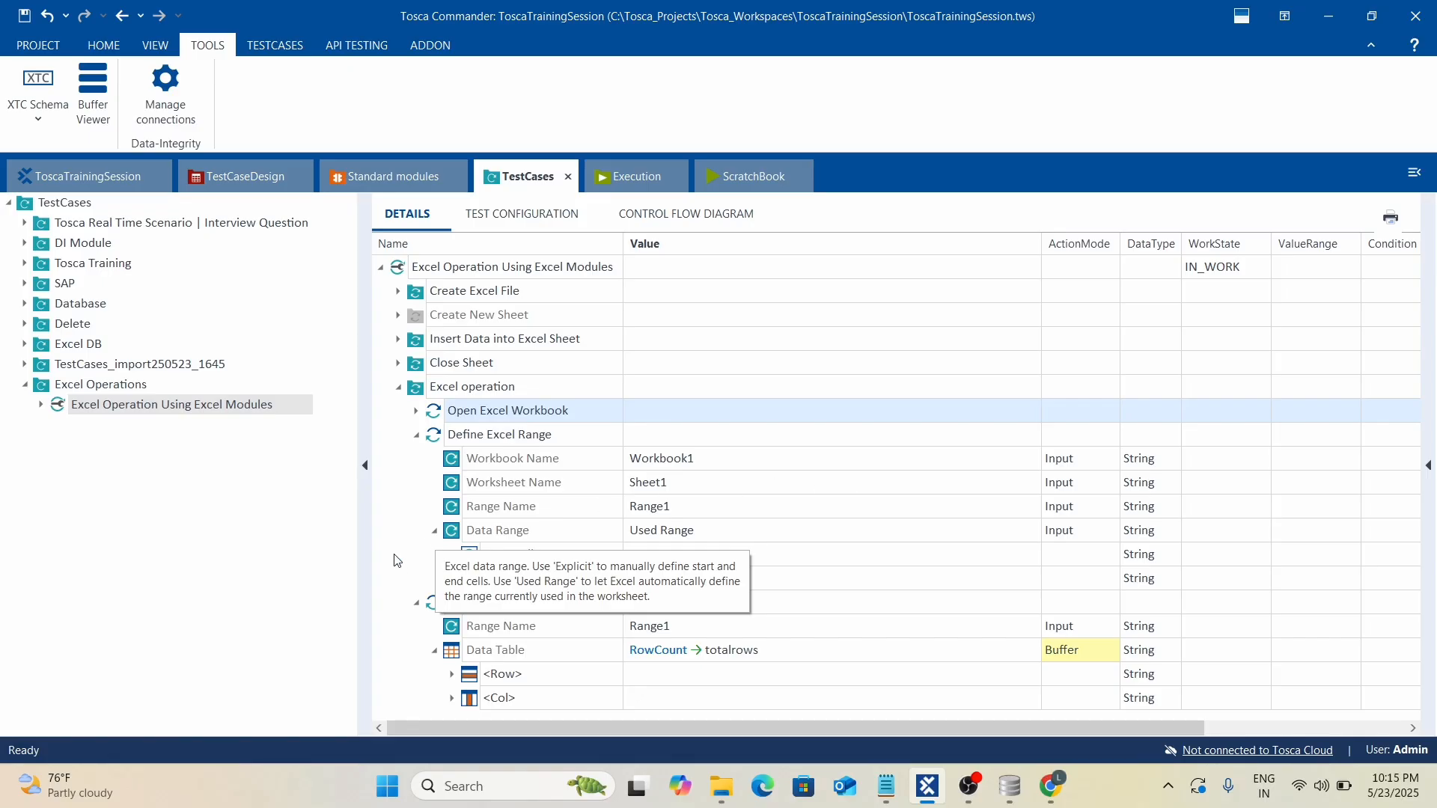
click(435, 531)
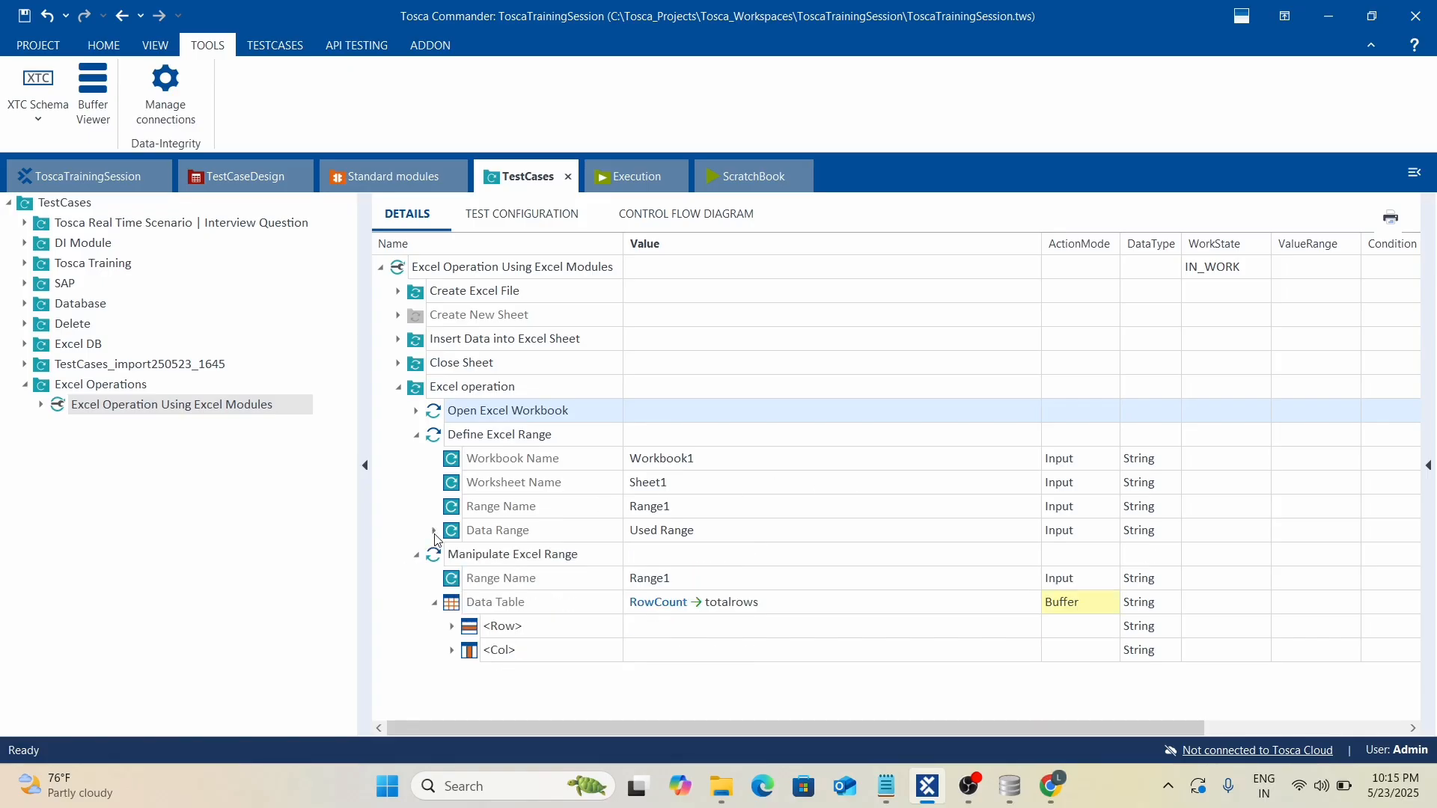
click(417, 436)
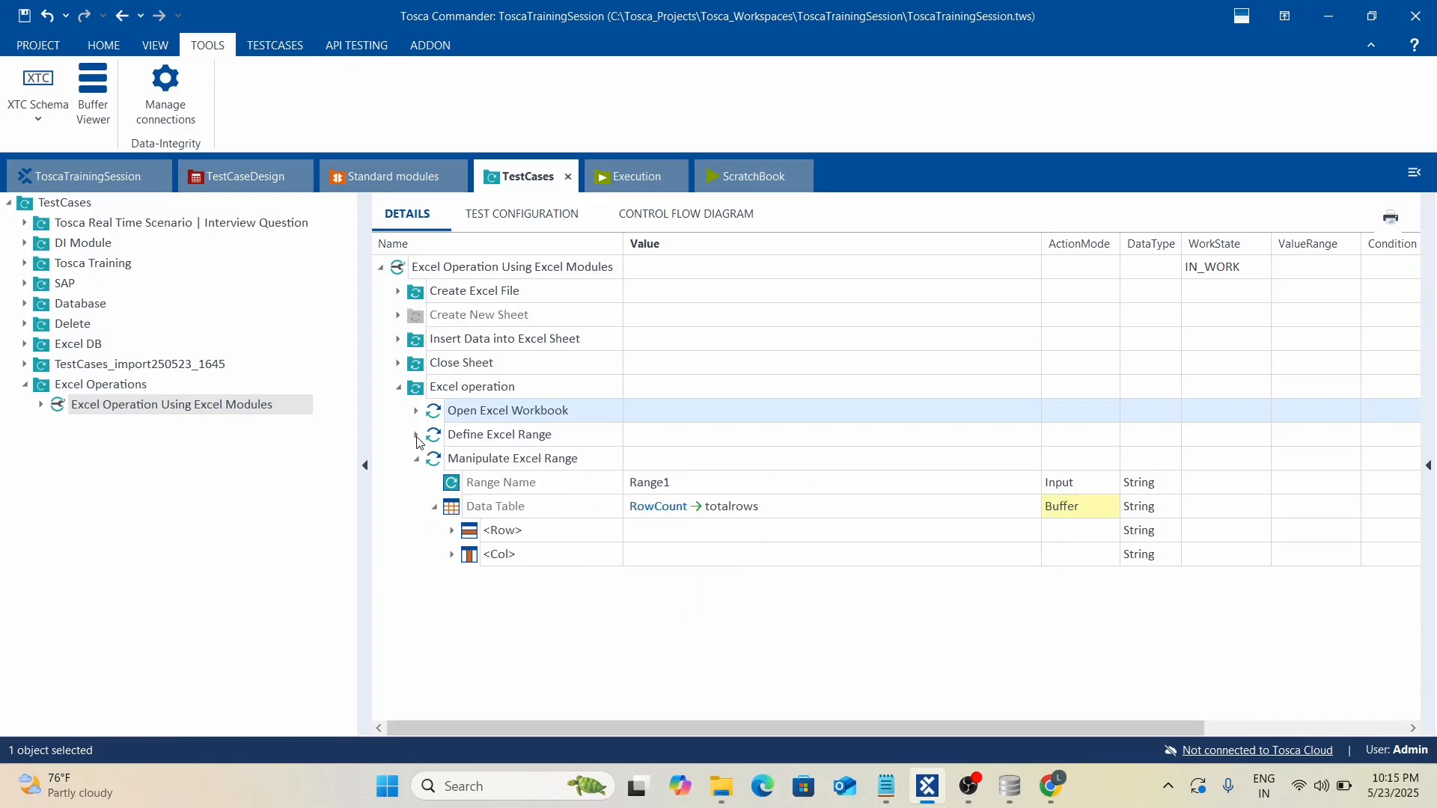
right_click(453, 388)
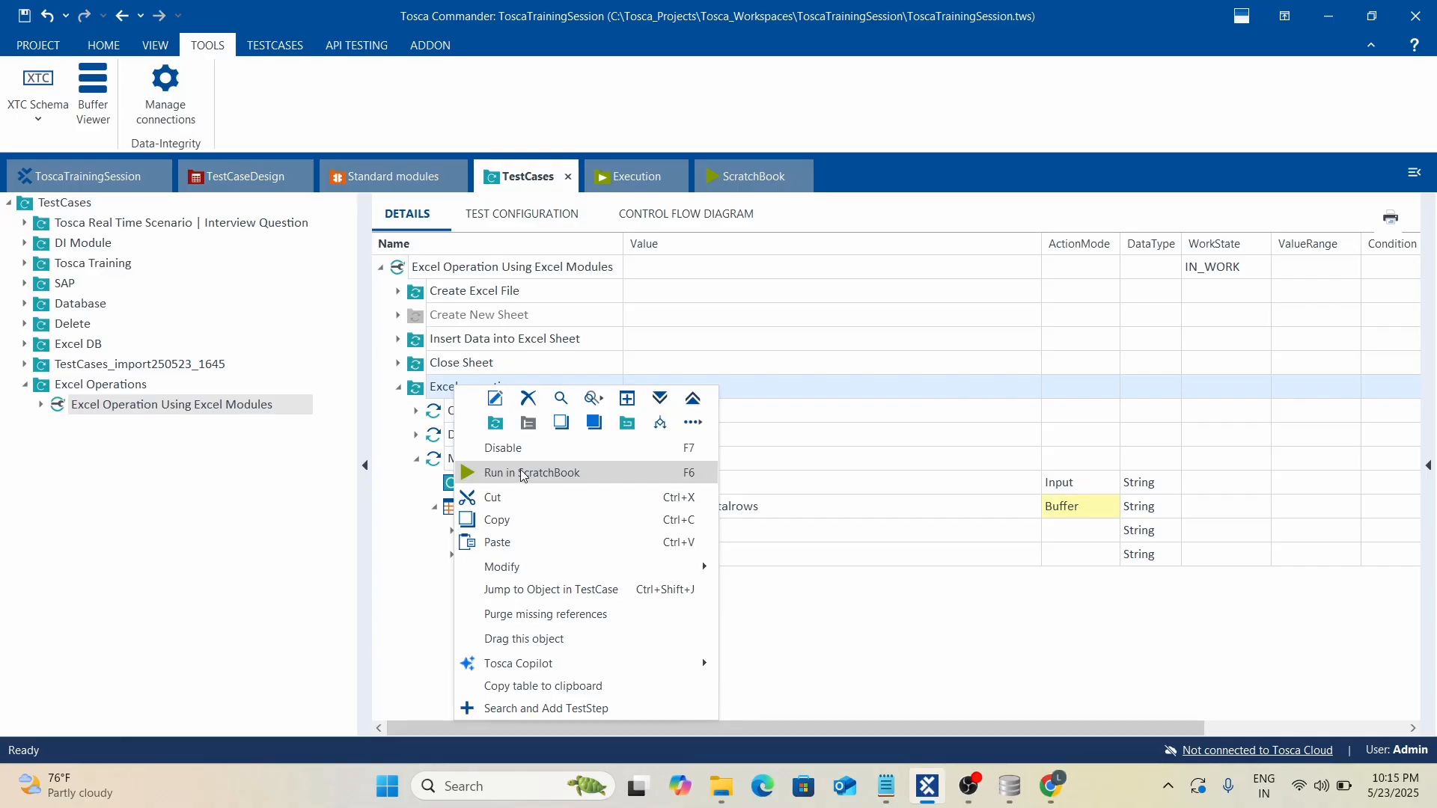
click(483, 472)
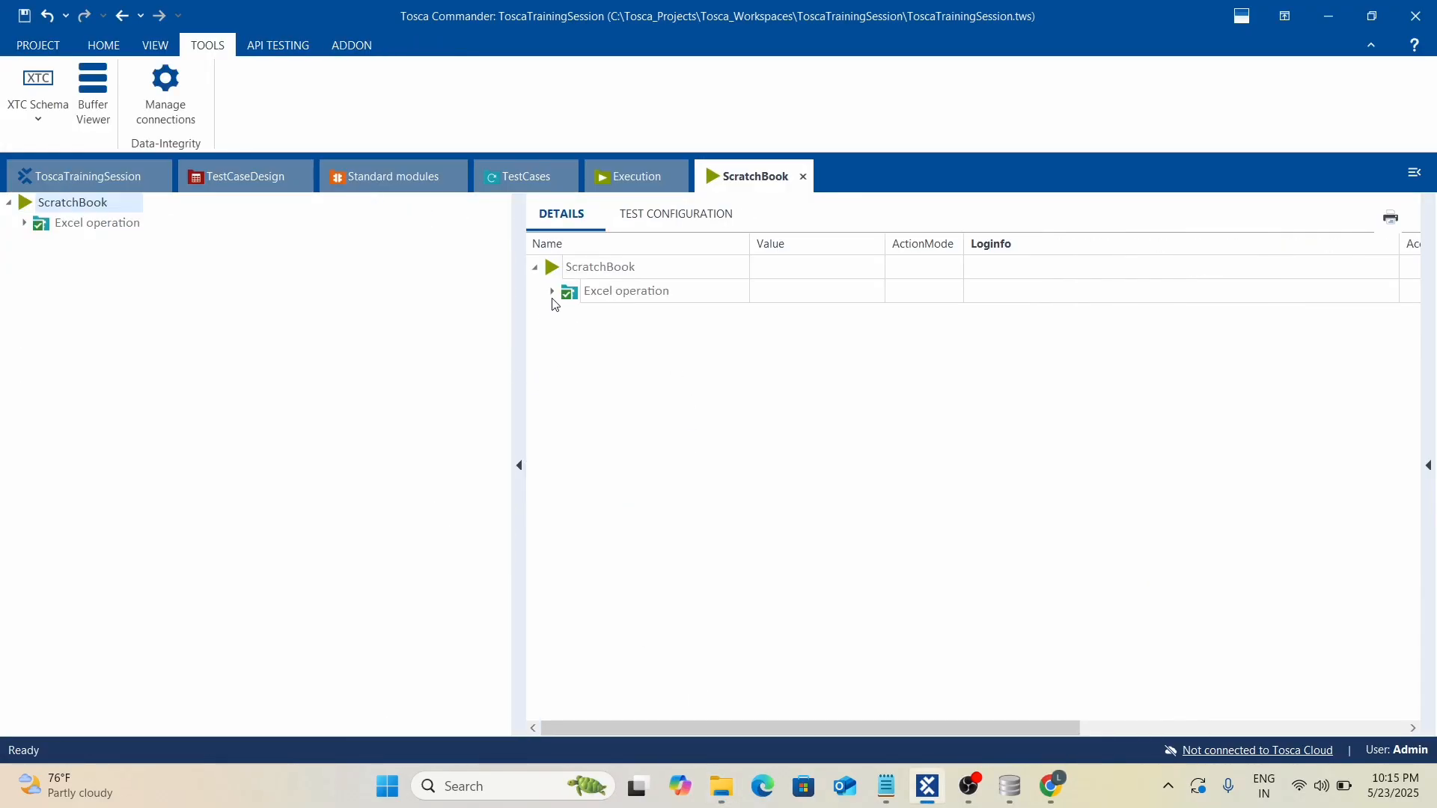
Examine the Excel operation run log and look up the totalrows buffer in the Buffer Viewer.
click(553, 292)
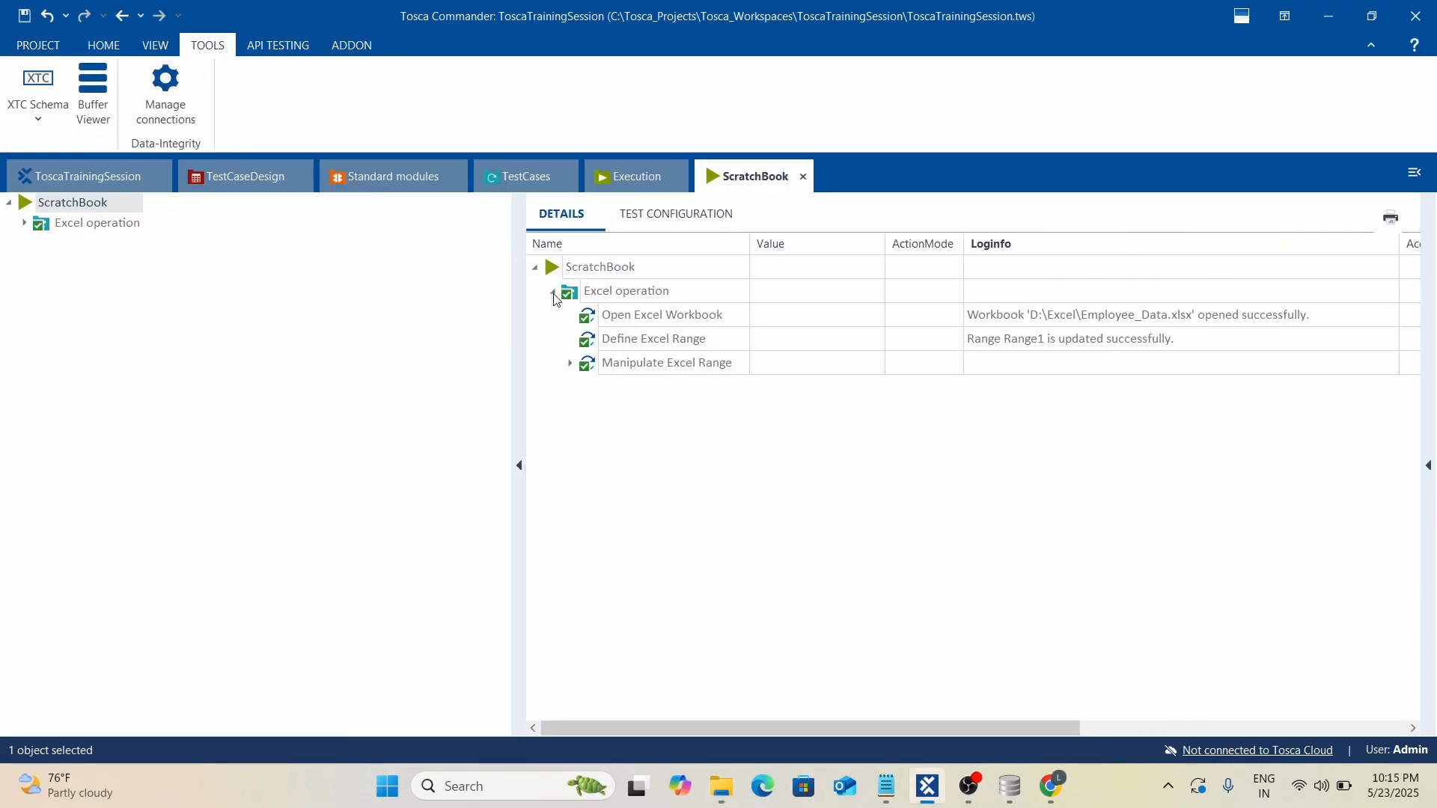
click(571, 363)
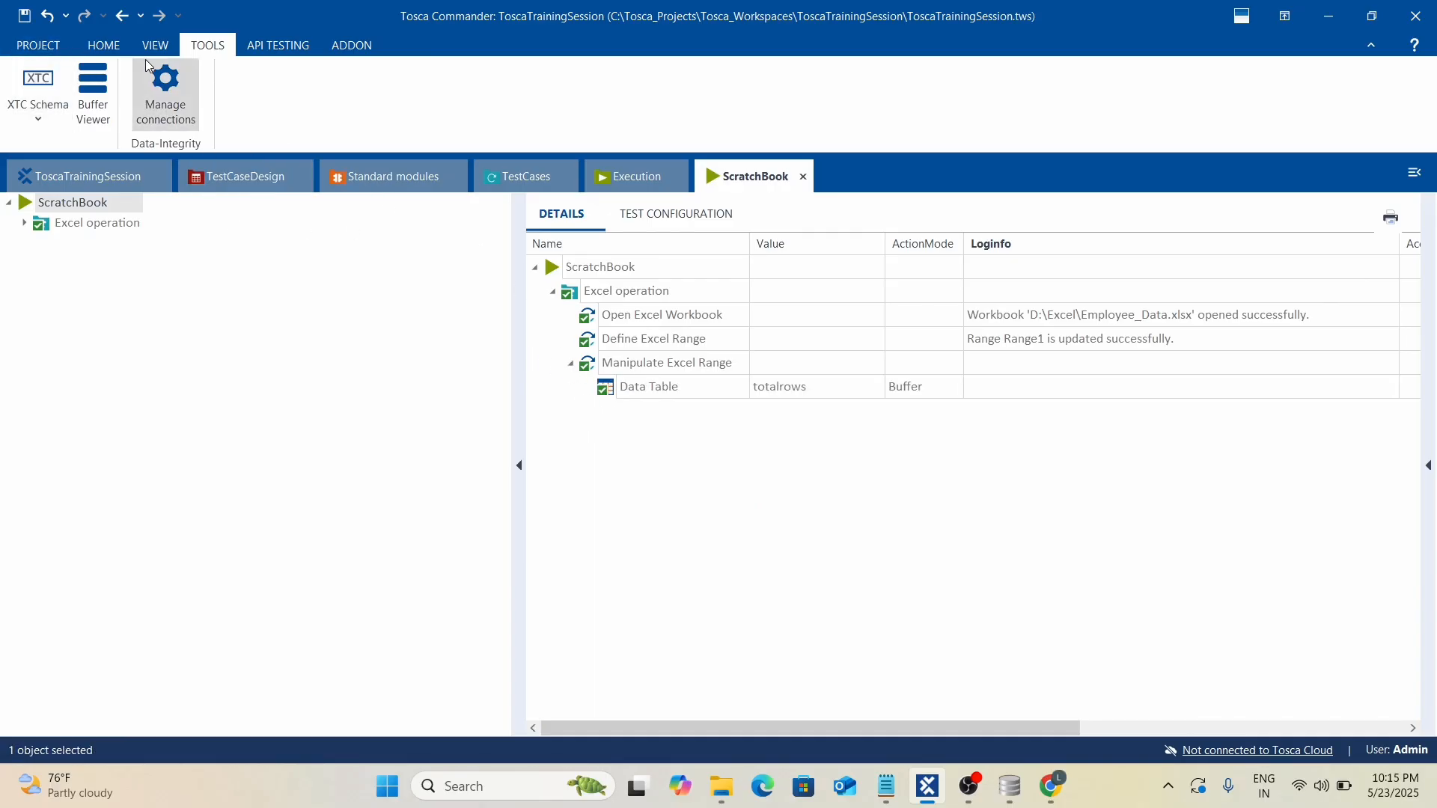
click(97, 94)
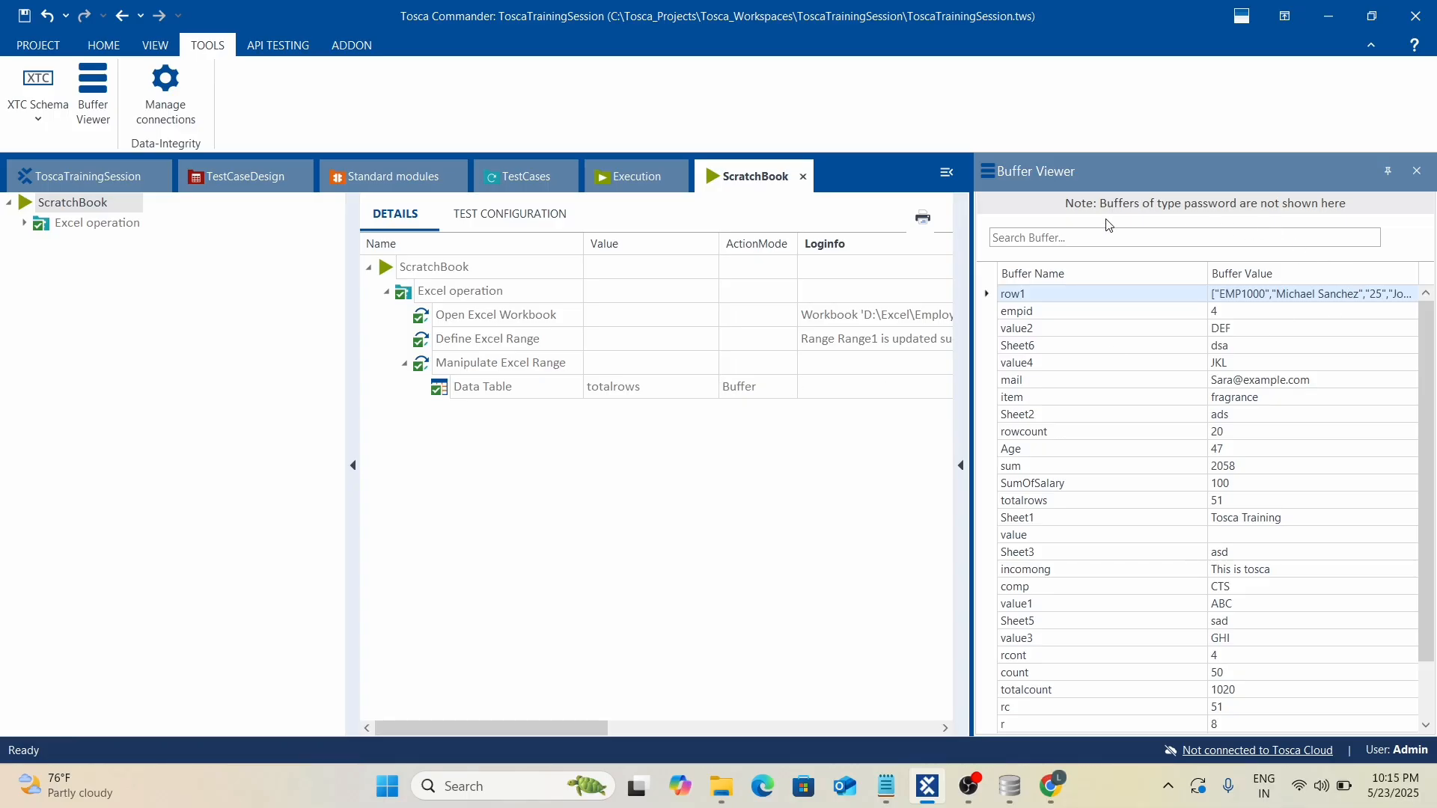
scroll(1048, 651, down, 1)
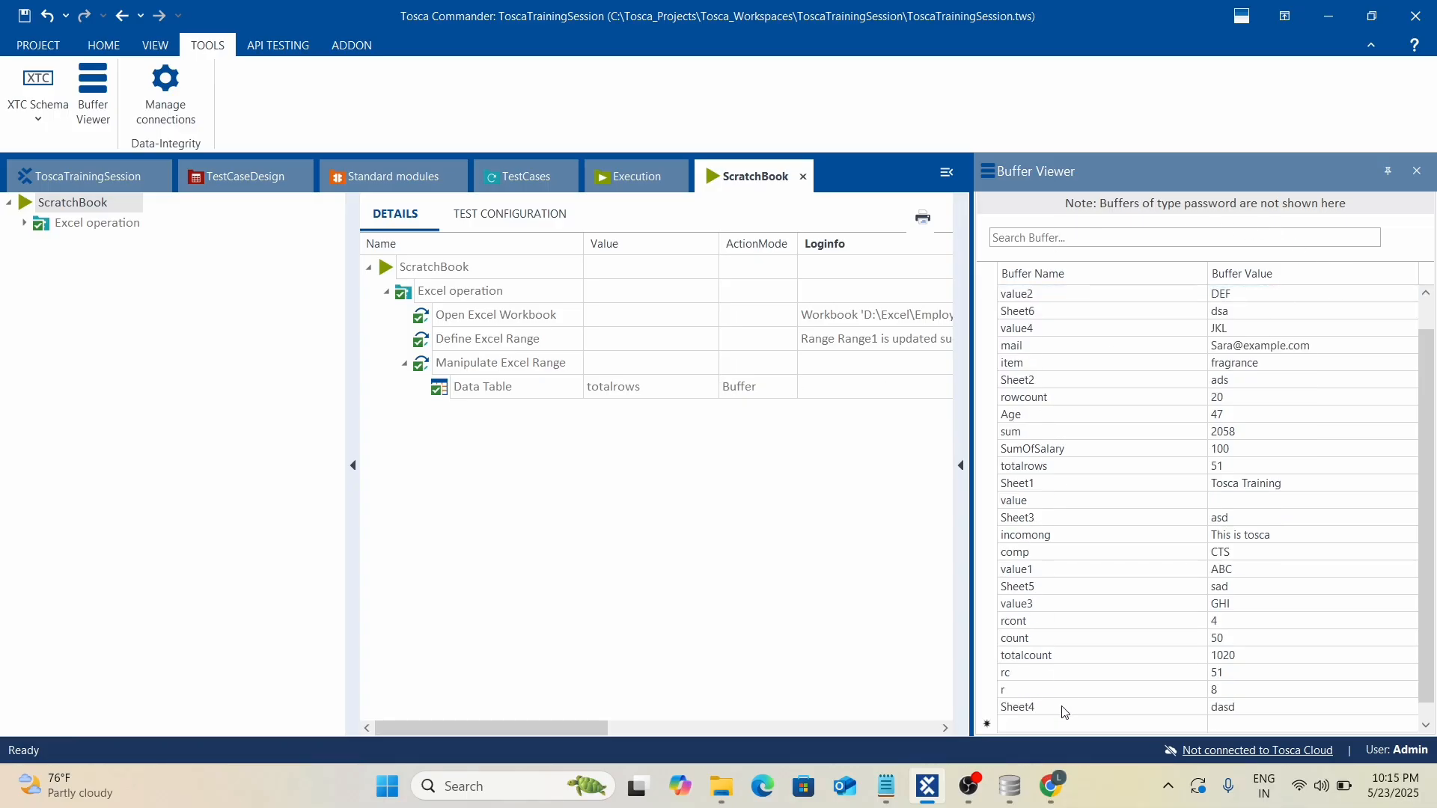
click(1039, 470)
click(1337, 466)
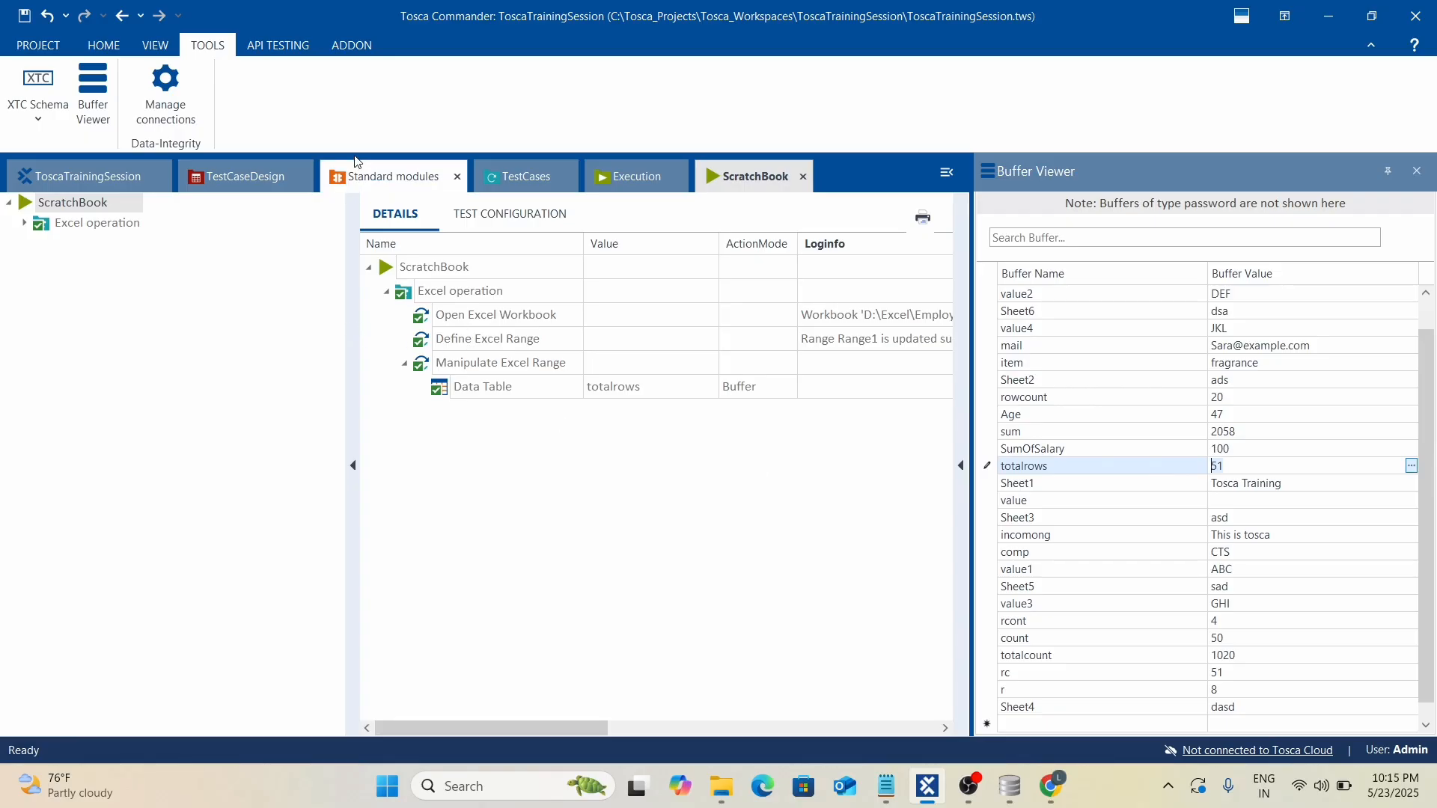
Add the TBox Set Buffer standard module from Buffer Operations to the Excel operation folder of the test case.
click(524, 176)
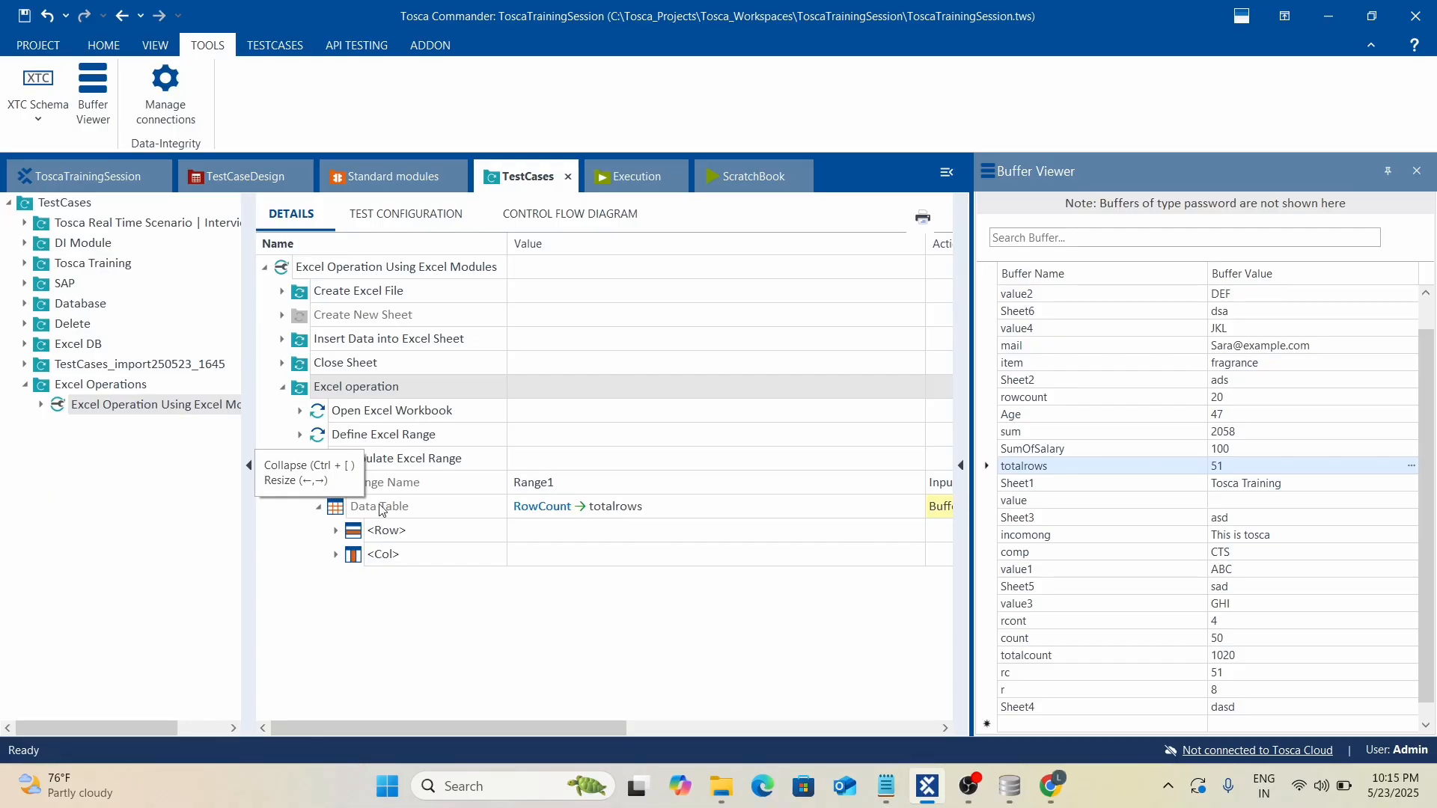
click(300, 435)
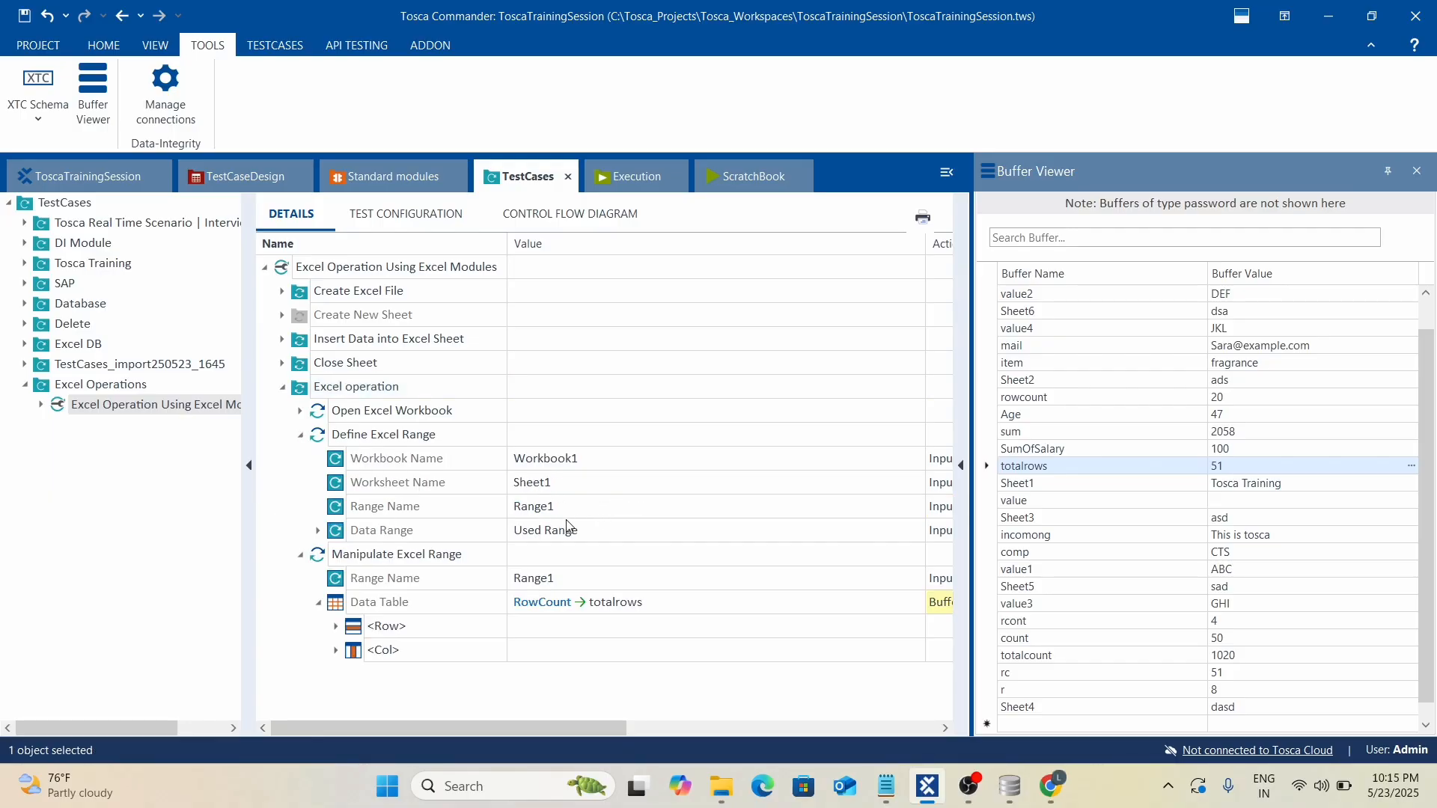
click(301, 435)
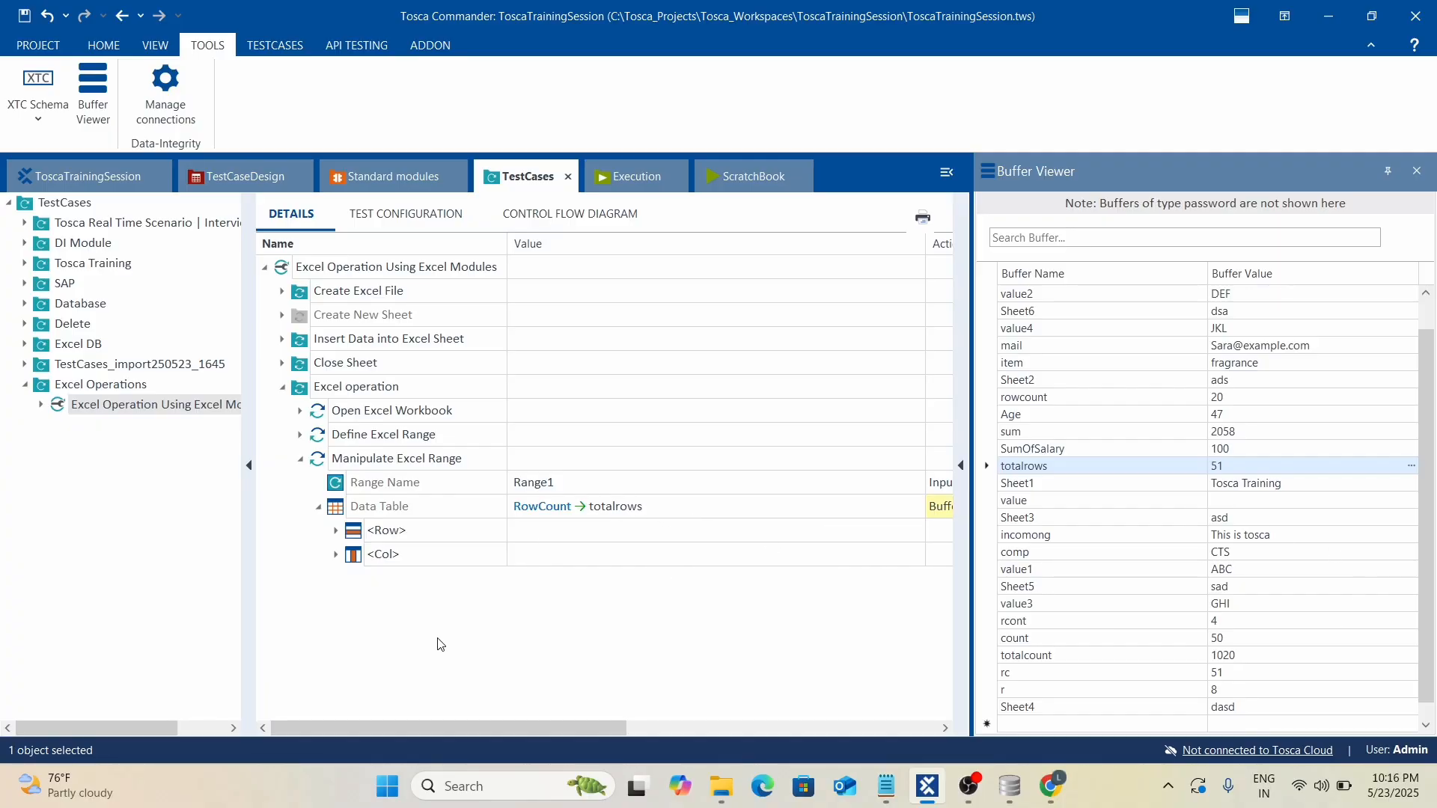
click(372, 174)
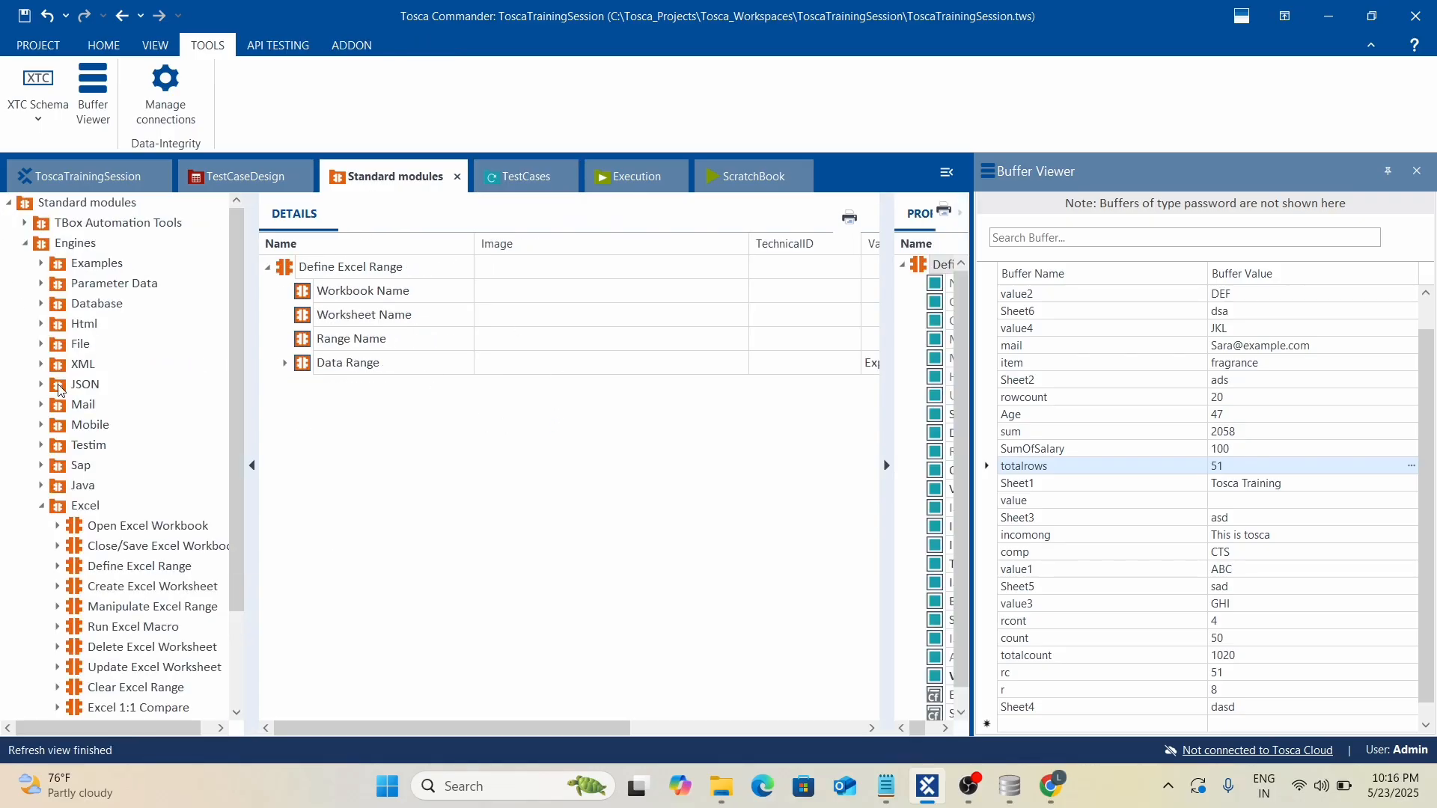
click(26, 223)
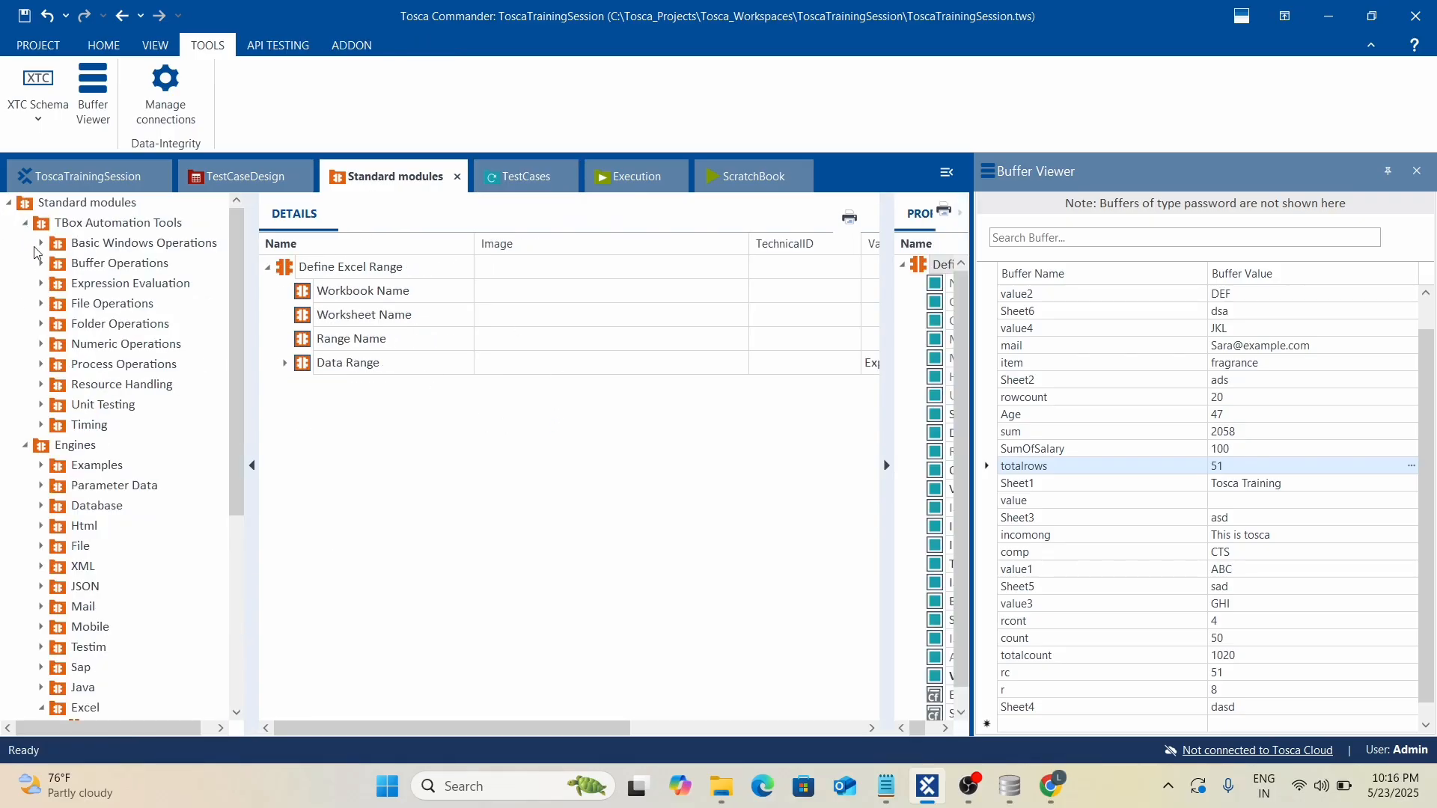
click(42, 263)
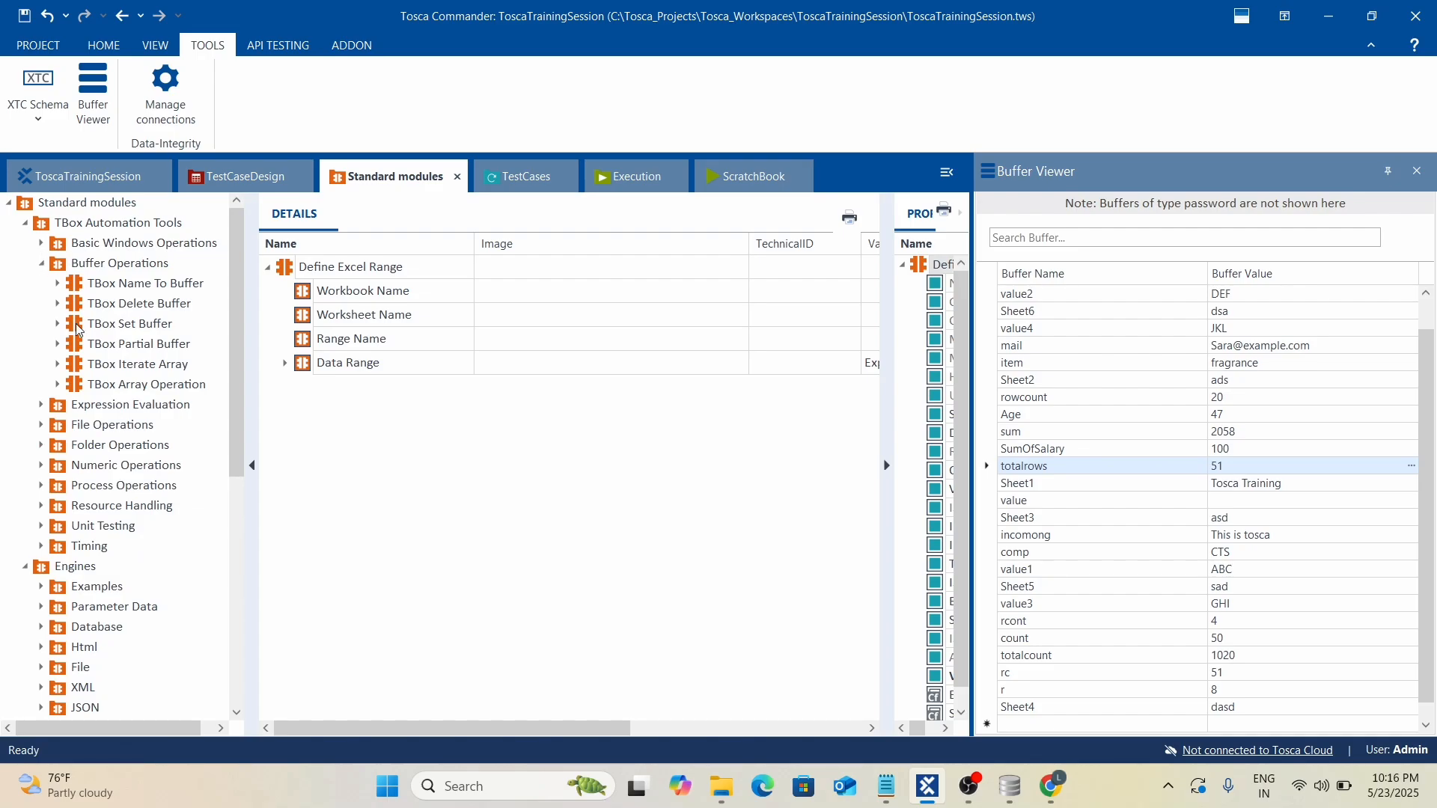
drag(78, 329, 349, 389)
Set the first buffer value of the TBox Set Buffer step to {MATH[{B[totalrows]}-1]}.
click(300, 579)
click(627, 606)
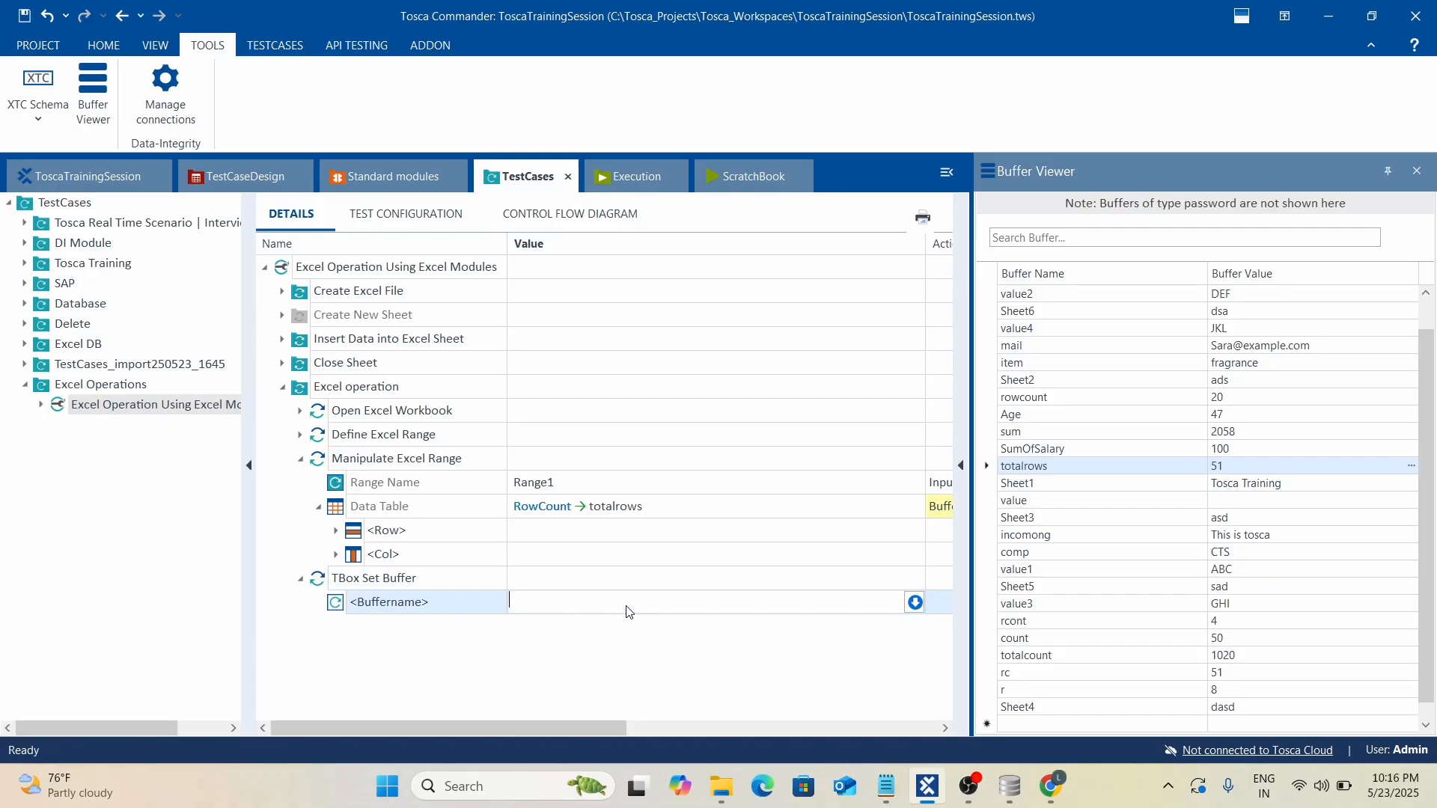
text({MATH)
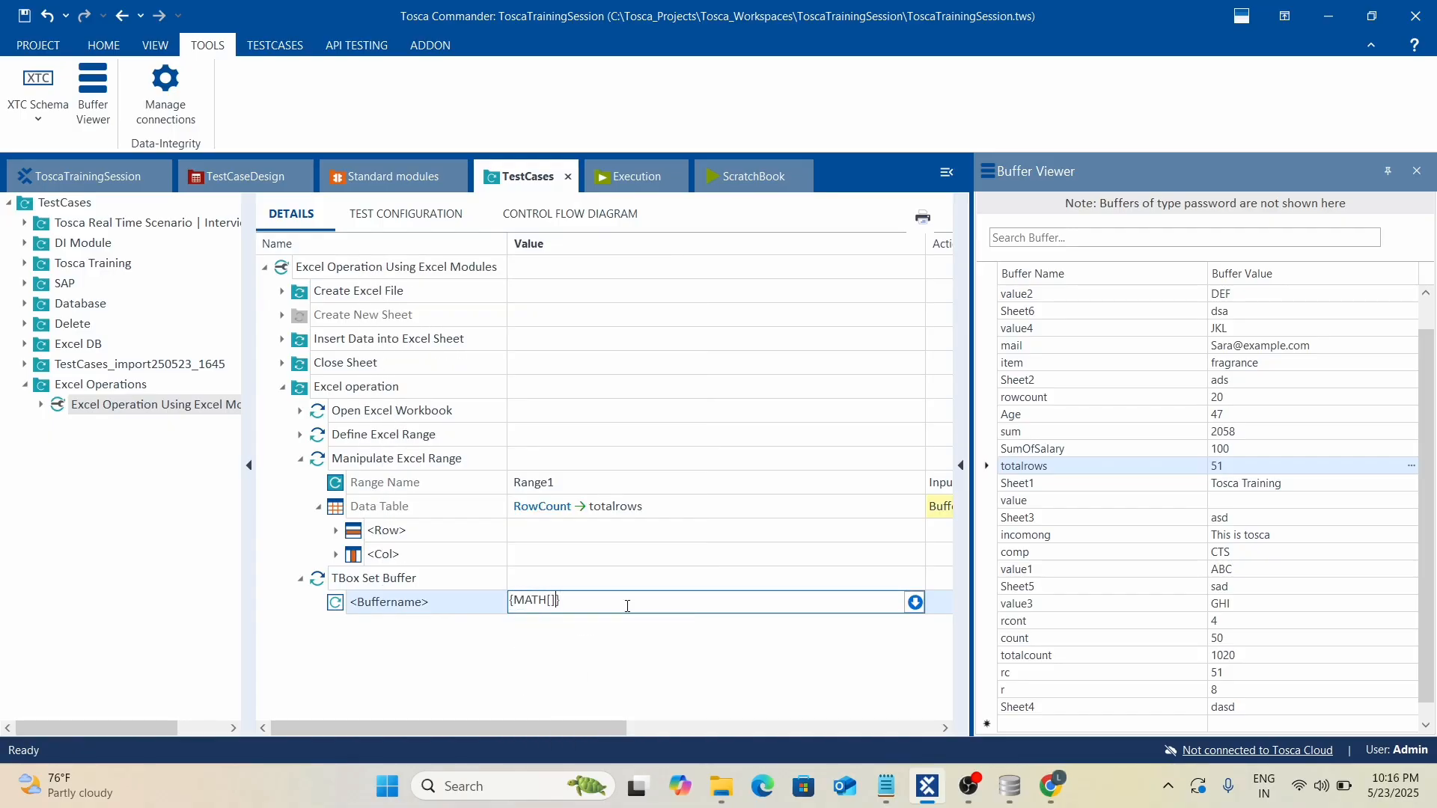
text([{)
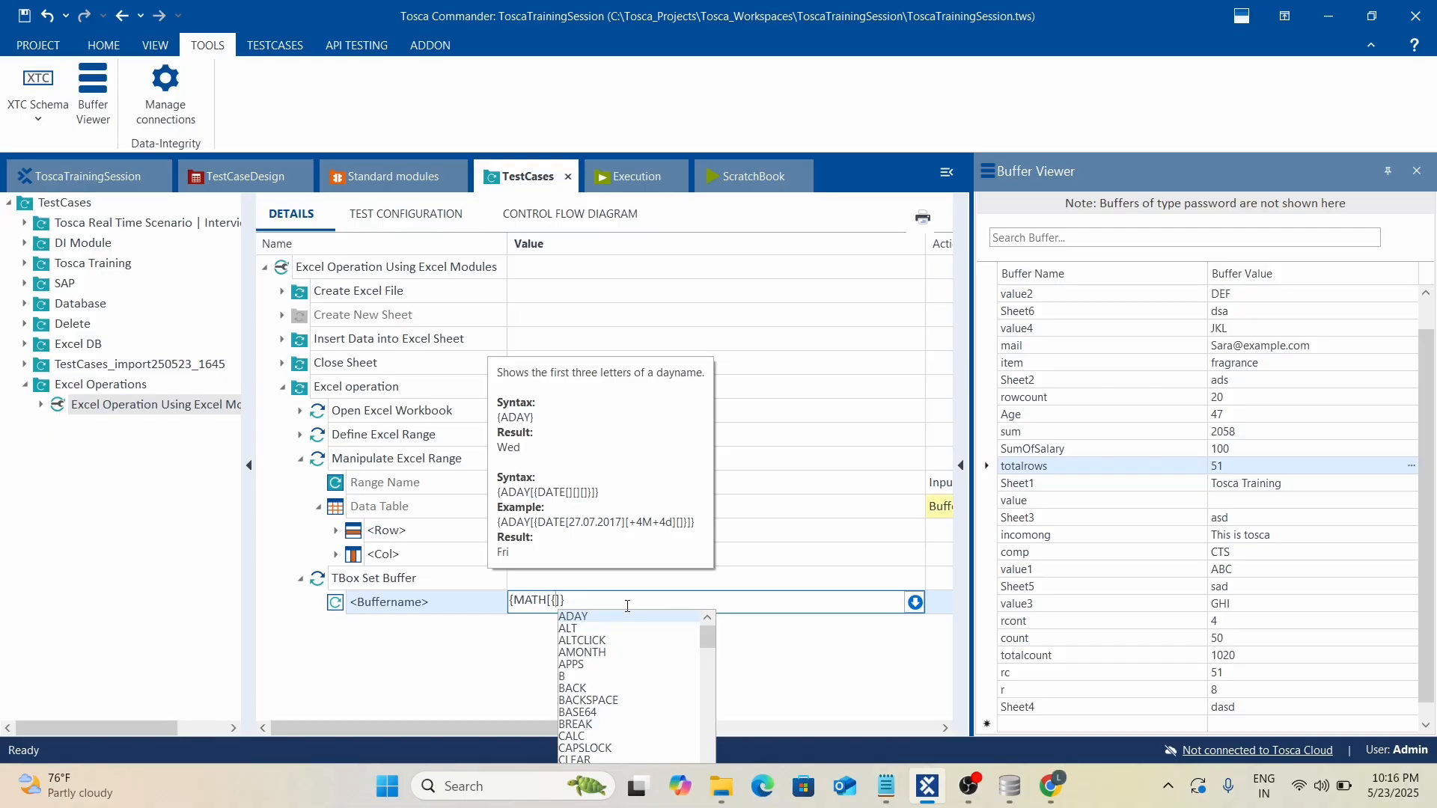
text(B[])
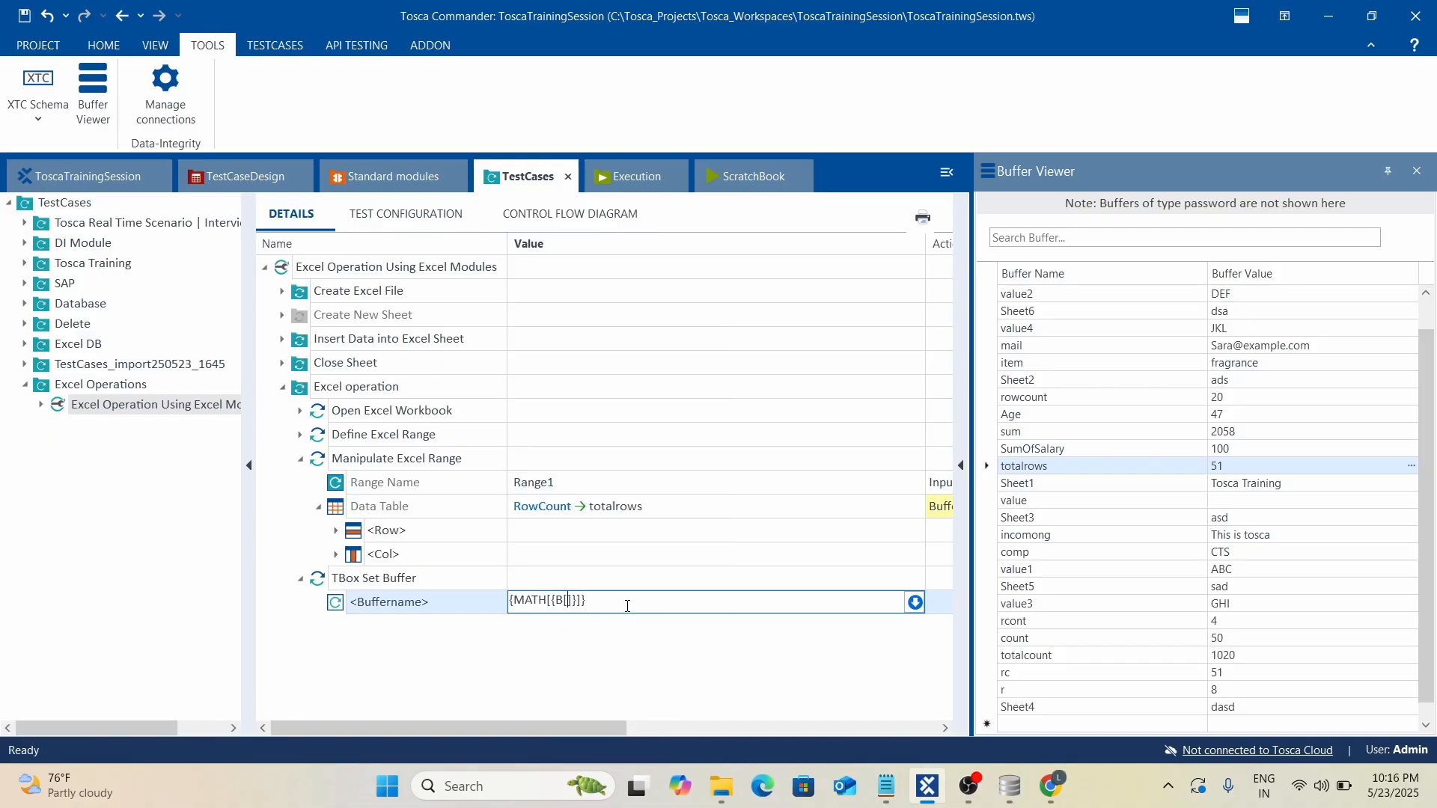
text(totalrows)
text(-1)
click(609, 658)
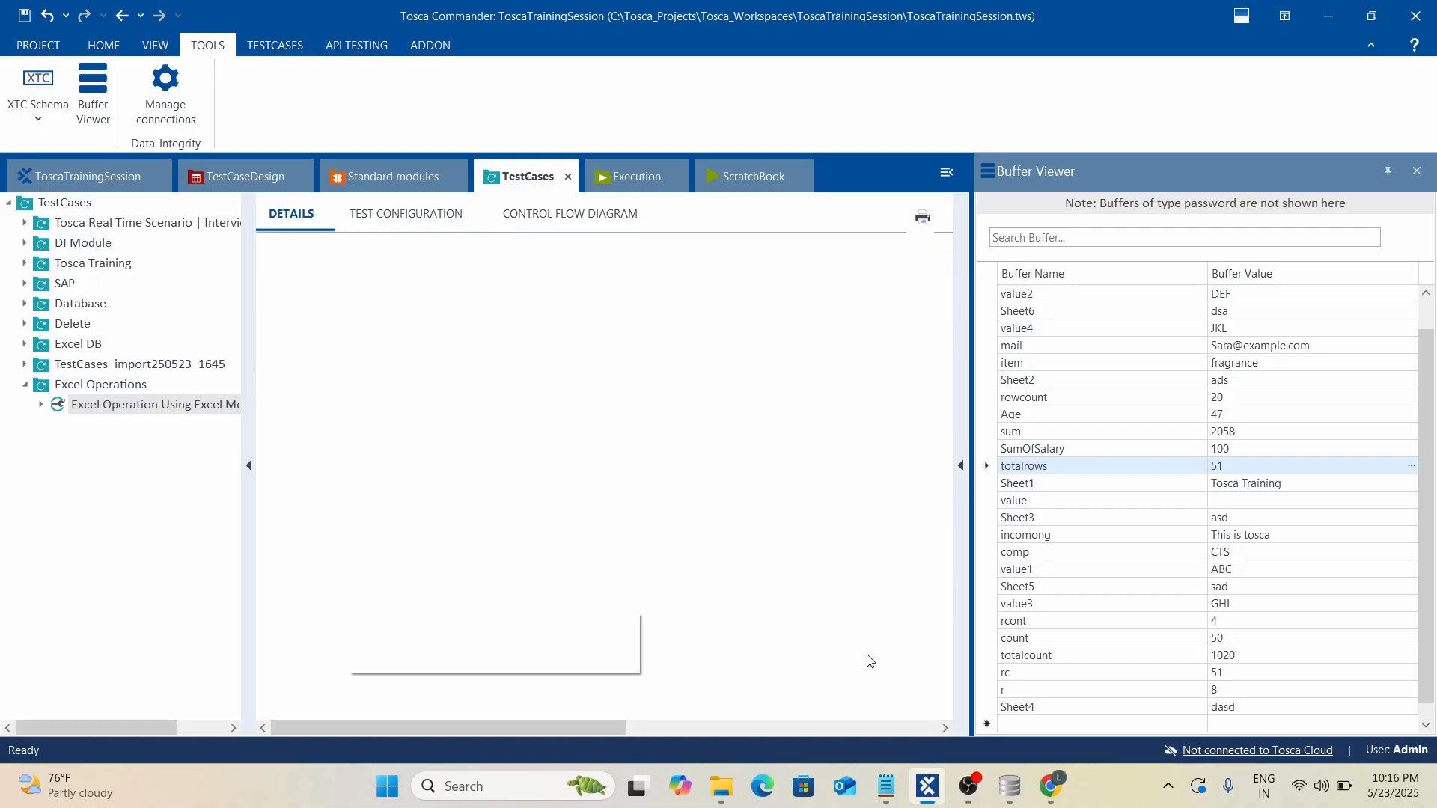
Evaluate the MATH expression with Translate value, close the Buffer Viewer and glance at the ScratchBook run.
right_click(578, 607)
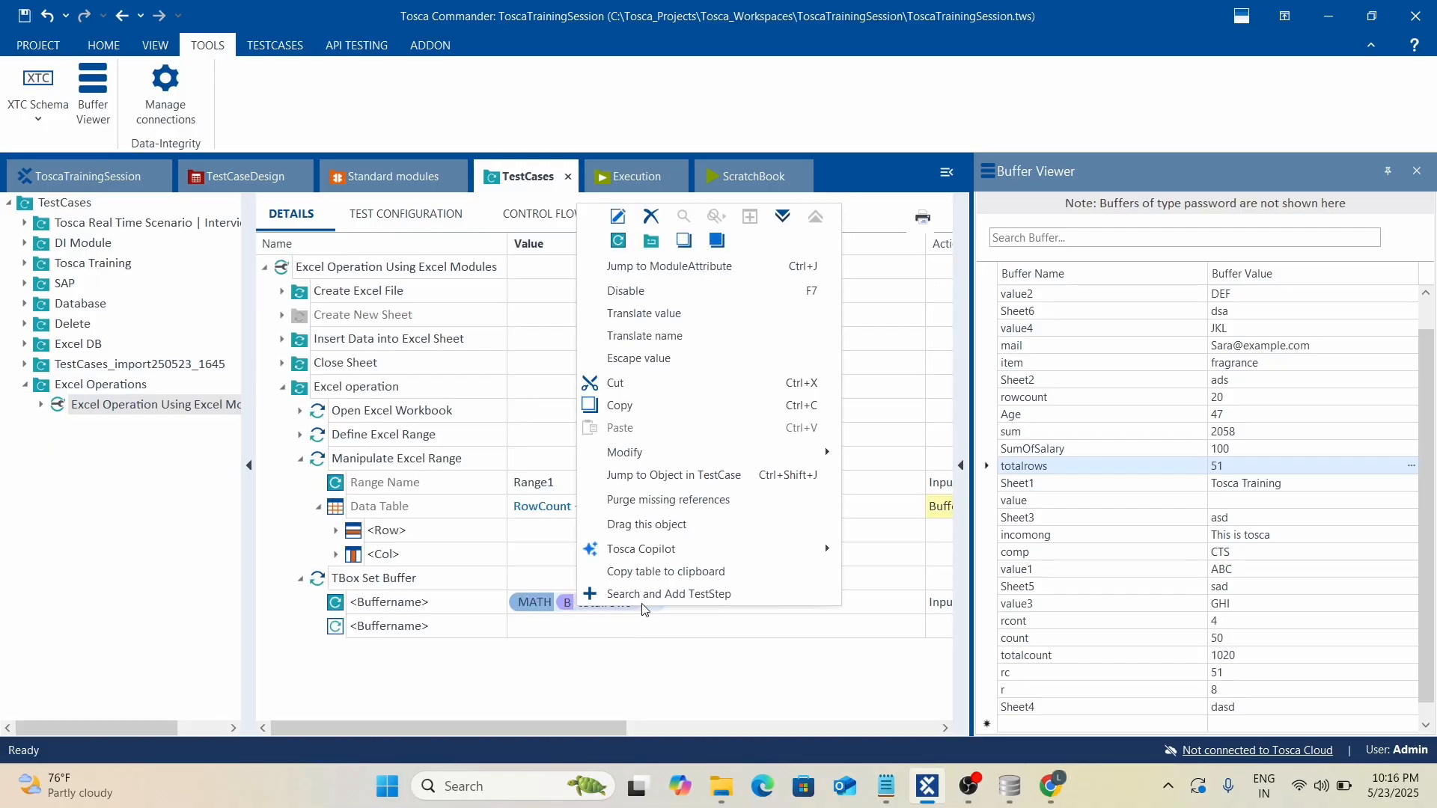
click(648, 314)
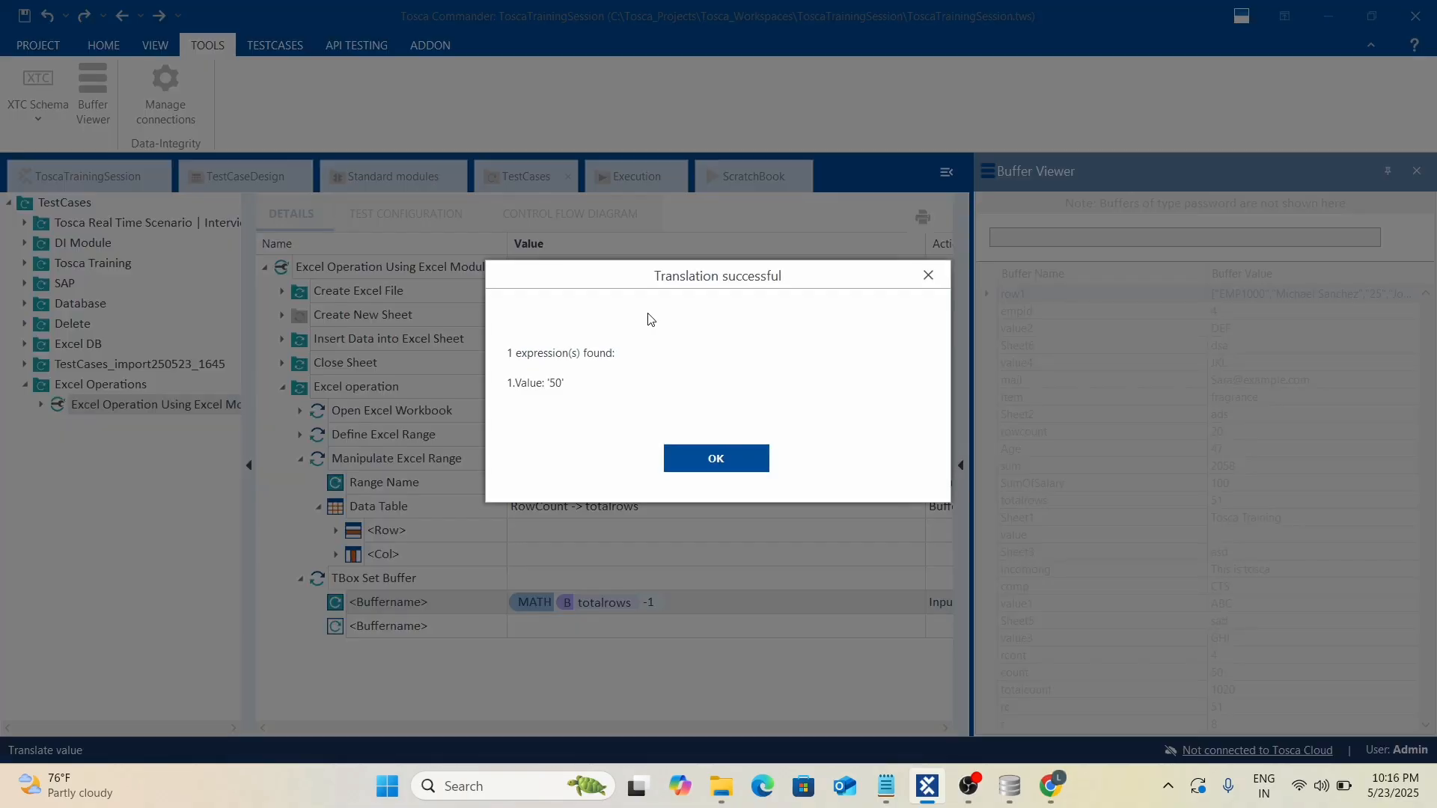
click(704, 458)
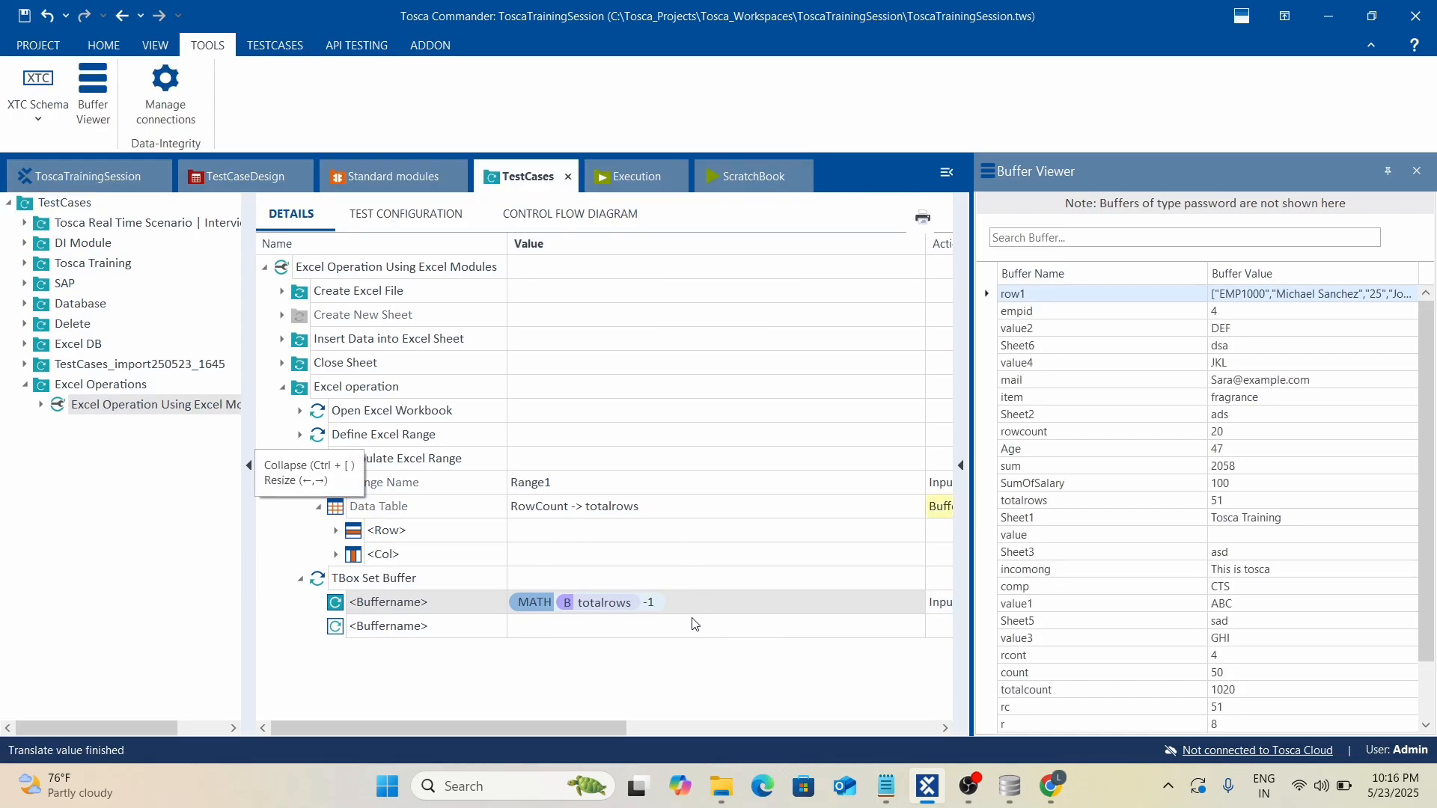
click(1417, 170)
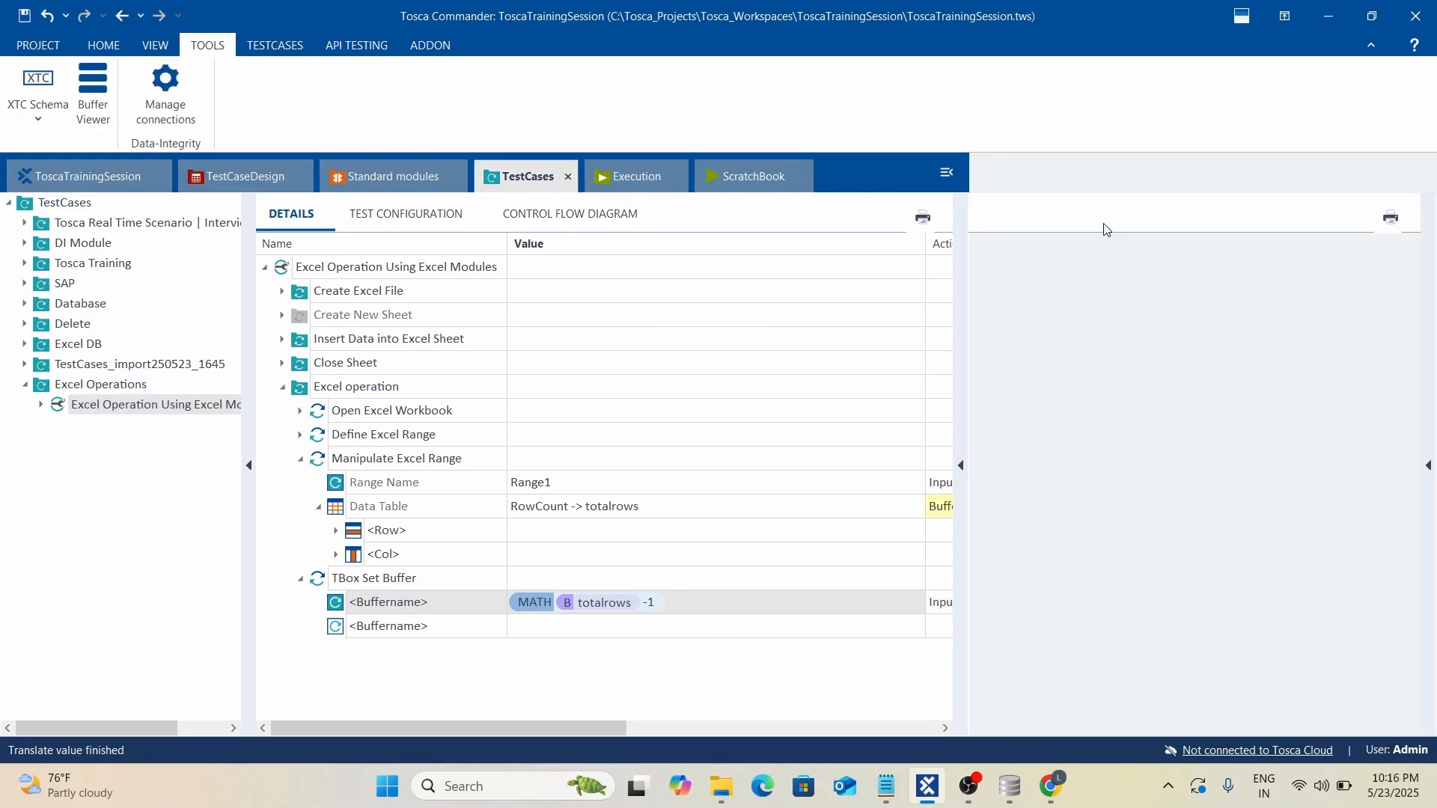
click(754, 176)
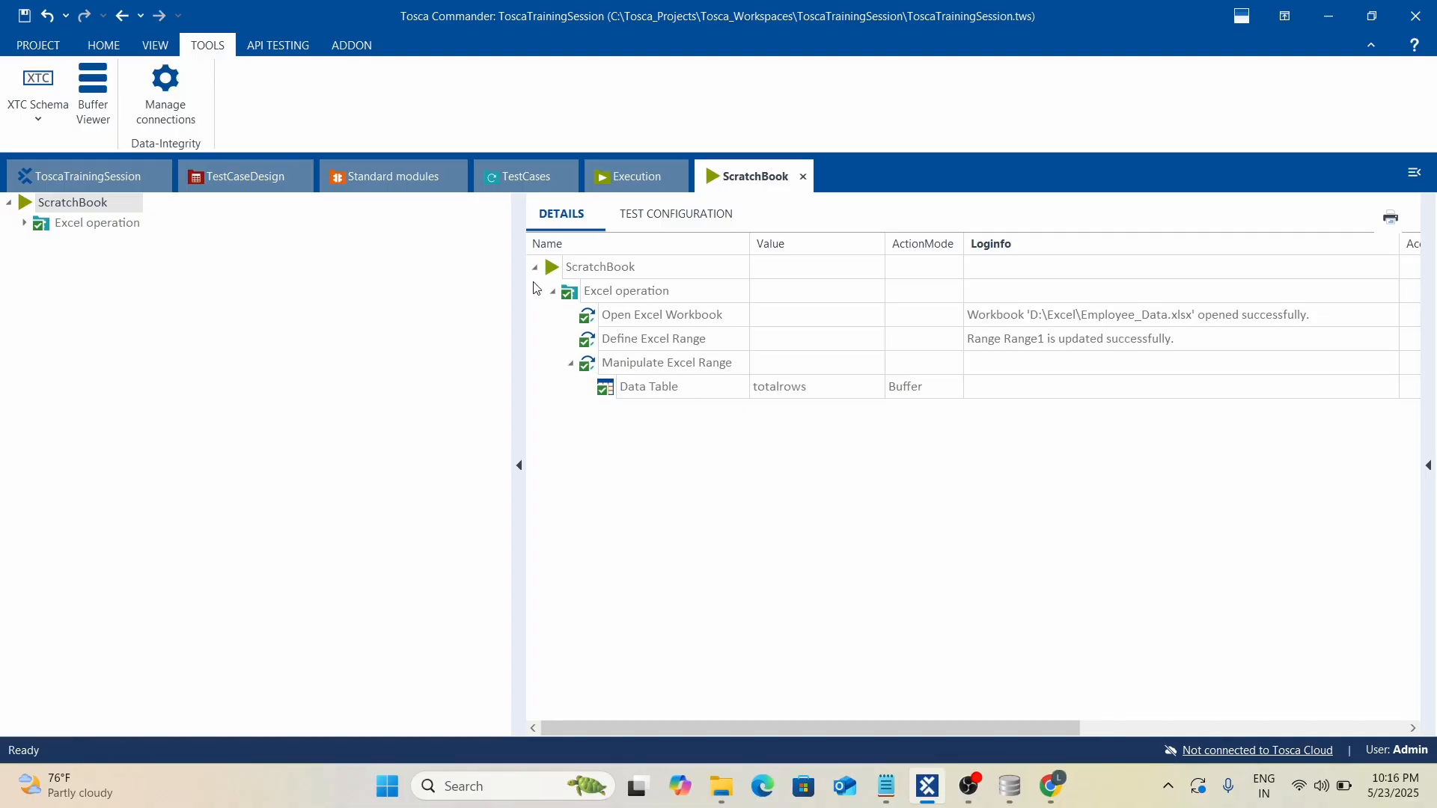
click(506, 179)
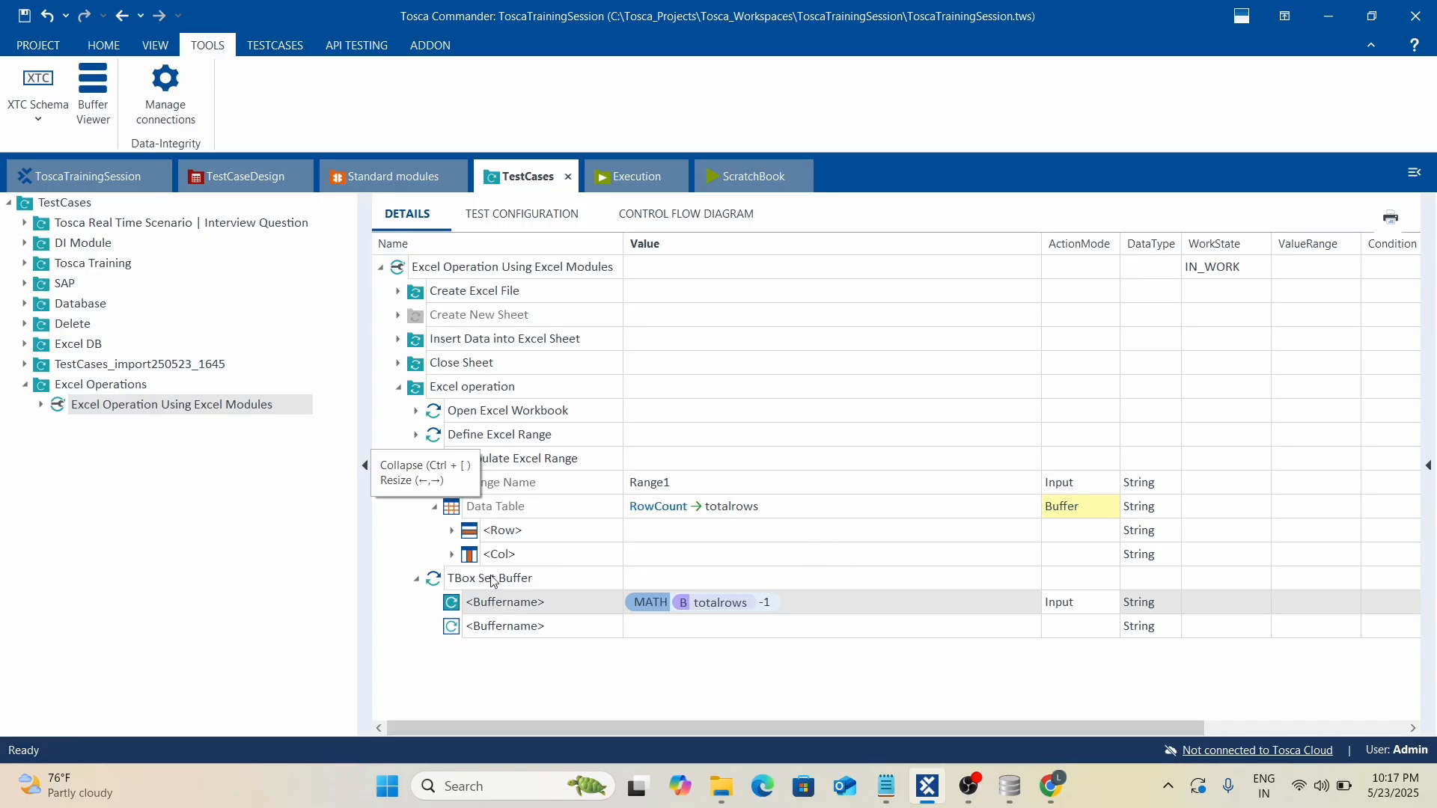
Rename the Manipulate Excel Range step in the Excel operation folder to "Get Row Count".
click(685, 554)
click(417, 459)
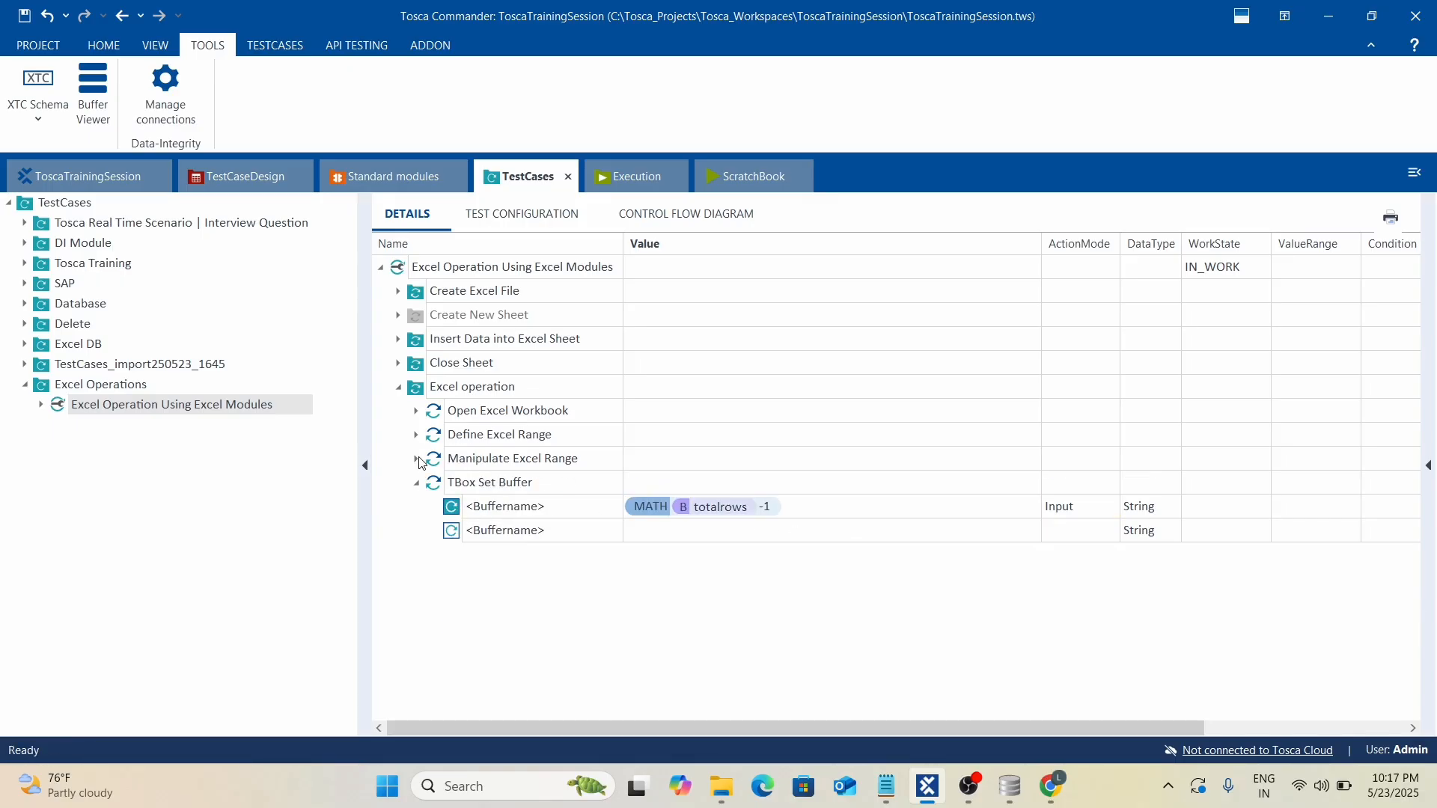
click(417, 483)
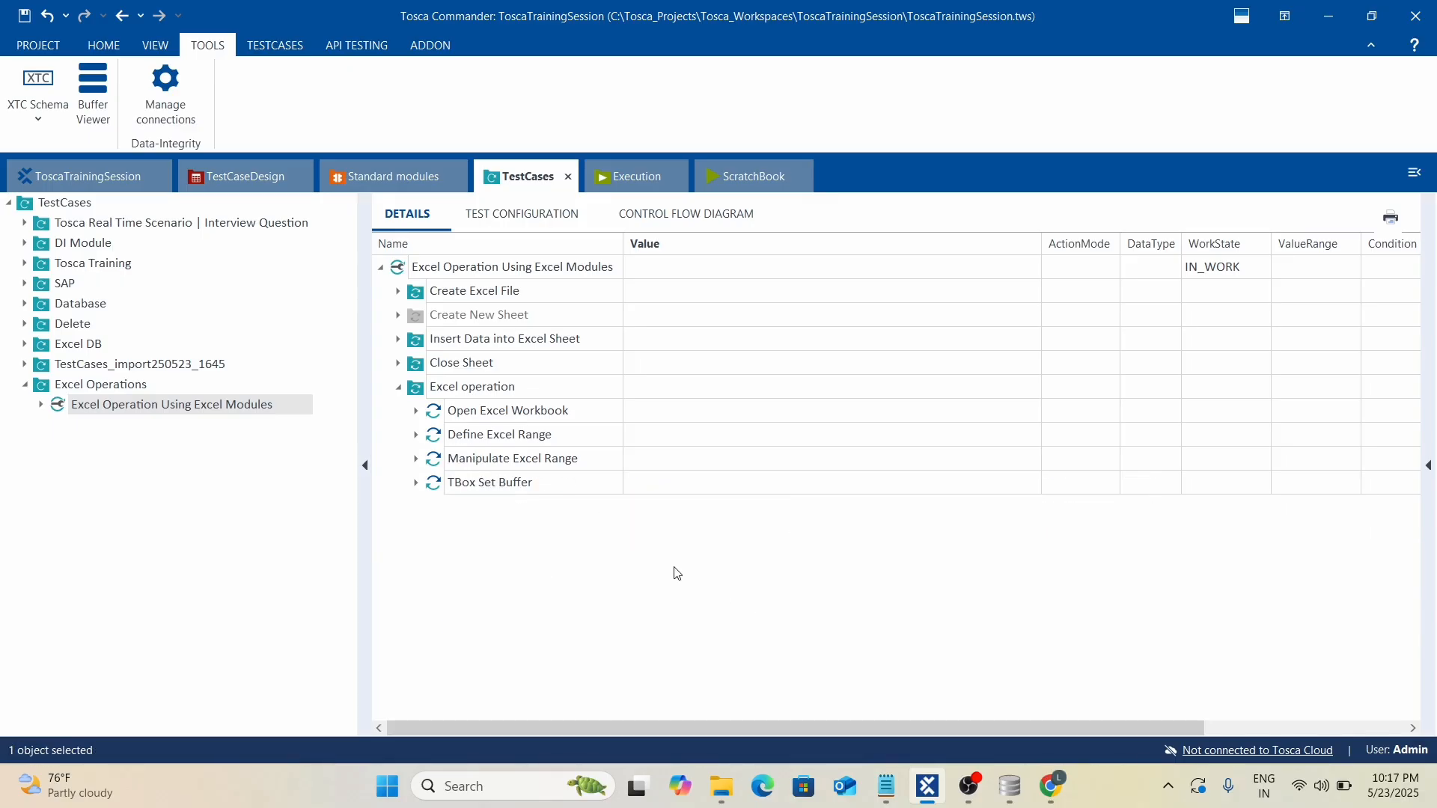
click(417, 459)
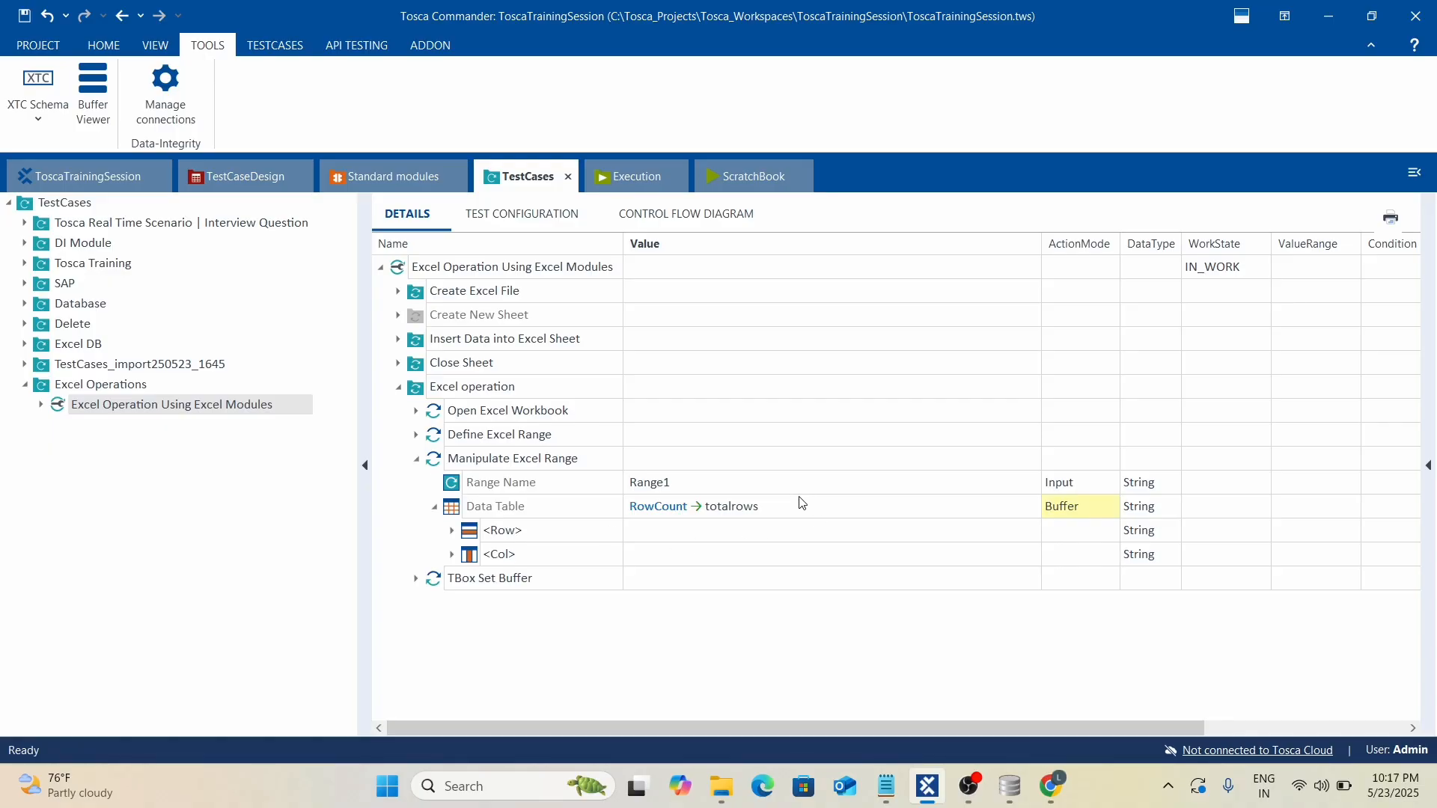
click(525, 513)
click(502, 461)
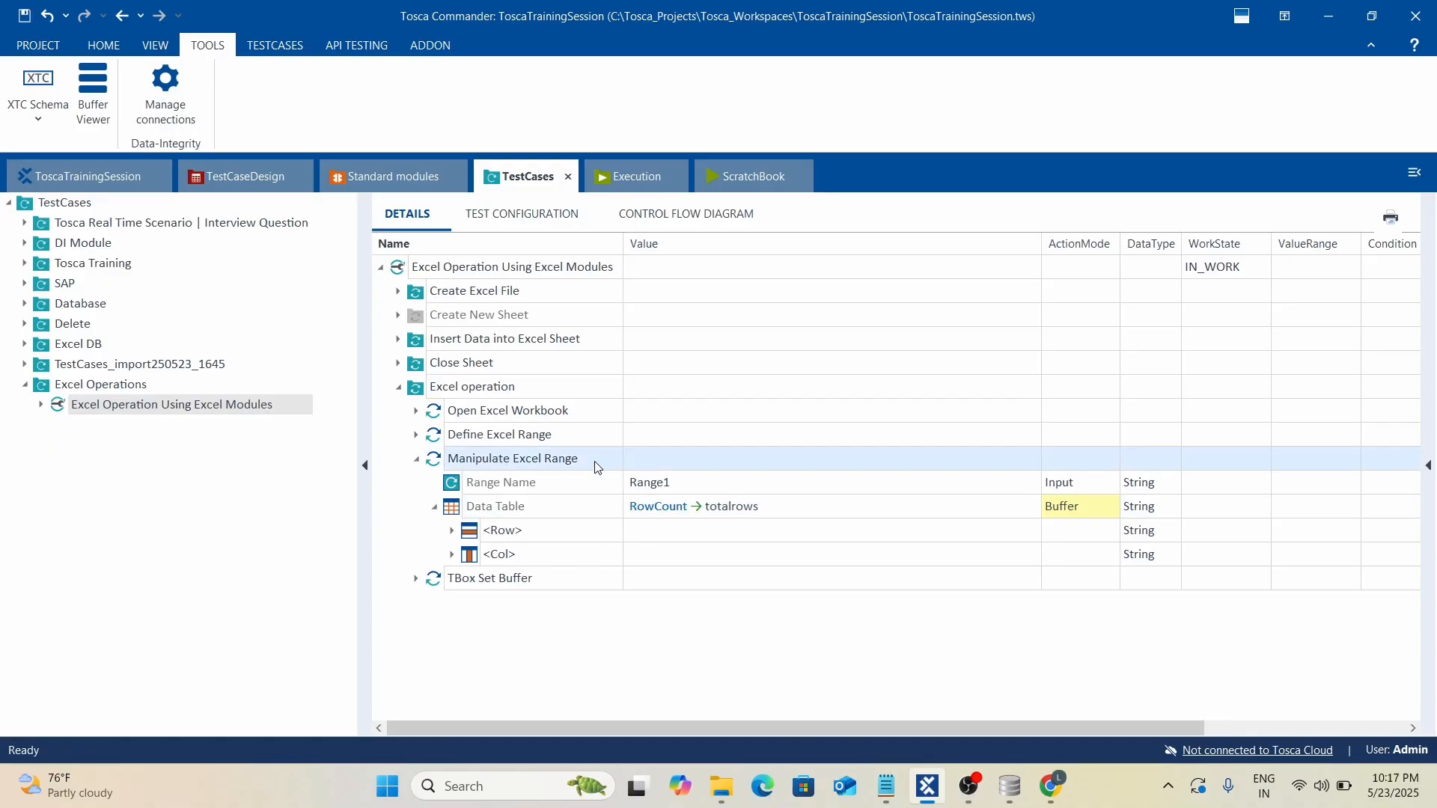
click(596, 465)
text(Get Row)
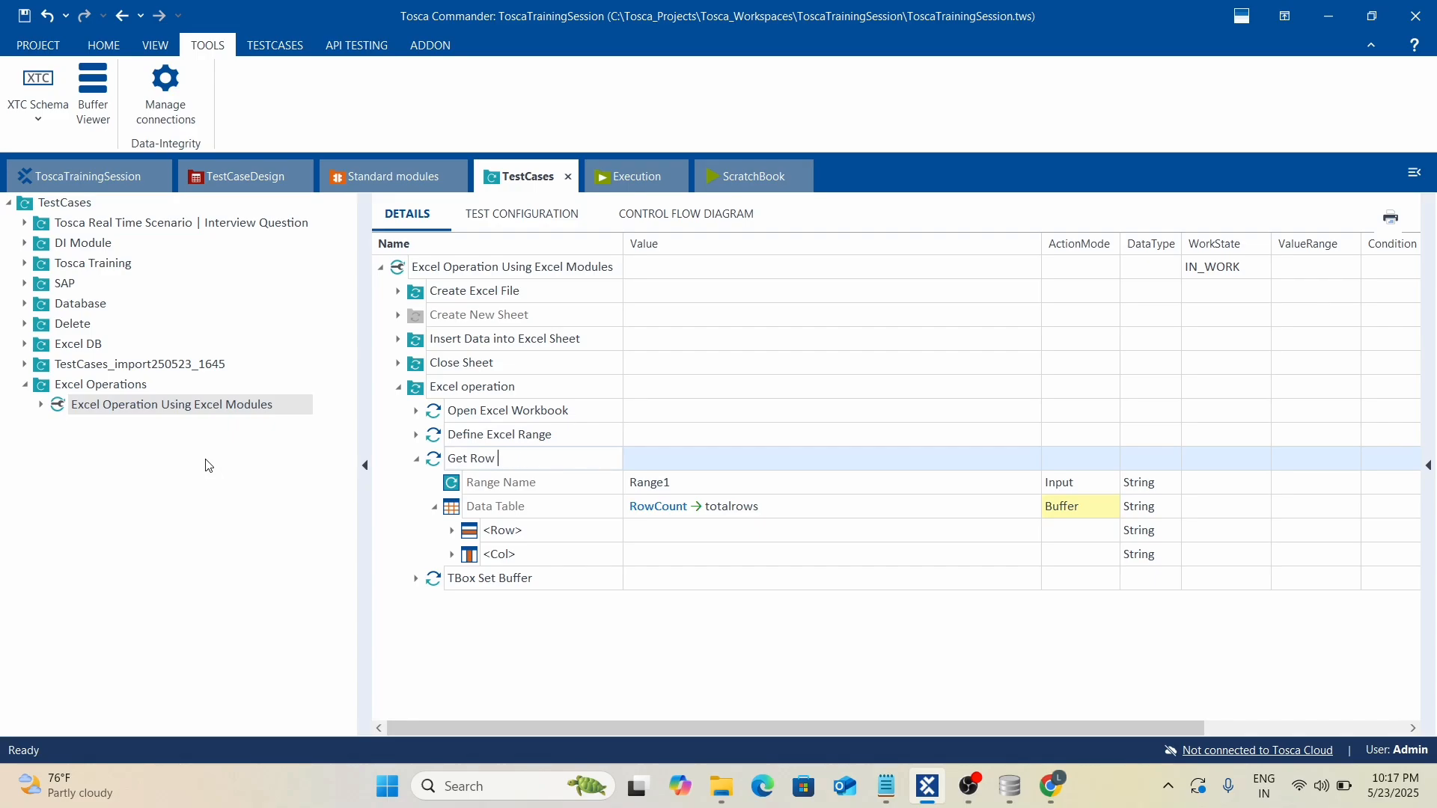
text( Count)
key(Return)
Duplicate the Get Row Count step within the Excel operation folder and rename the copy "Get Coulmn Count".
key(ctrl+c)
click(464, 390)
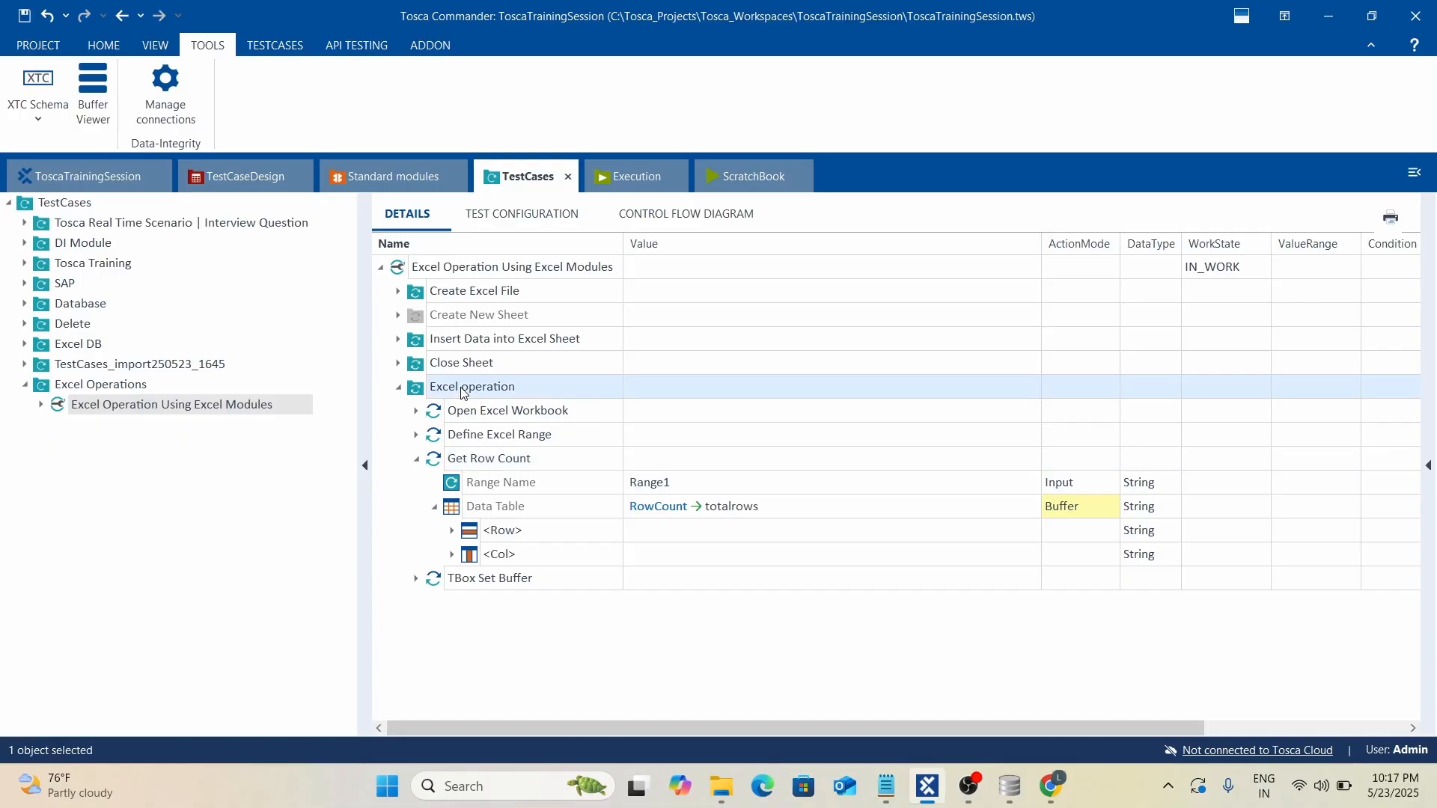
key(ctrl+v)
double_click(485, 610)
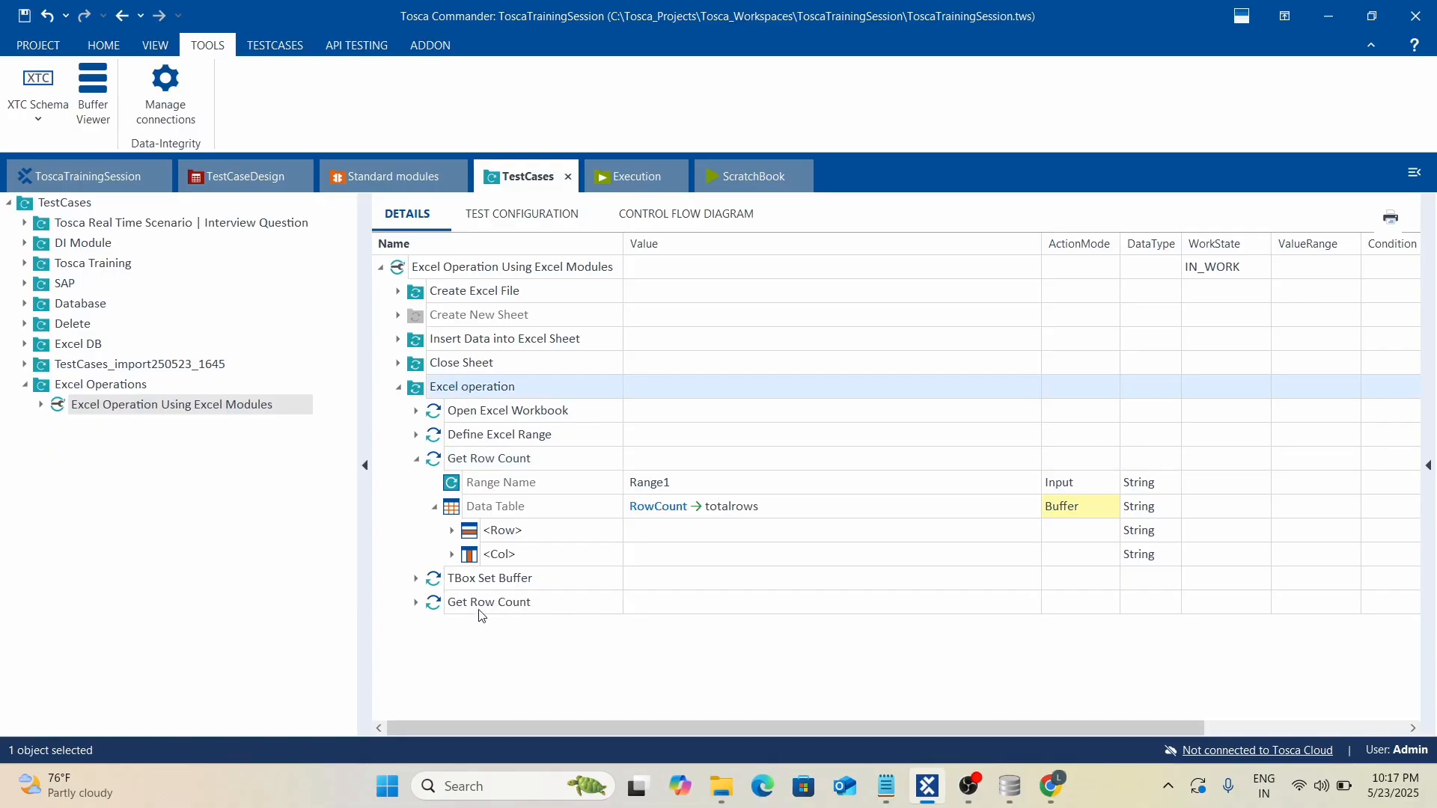
click(487, 608)
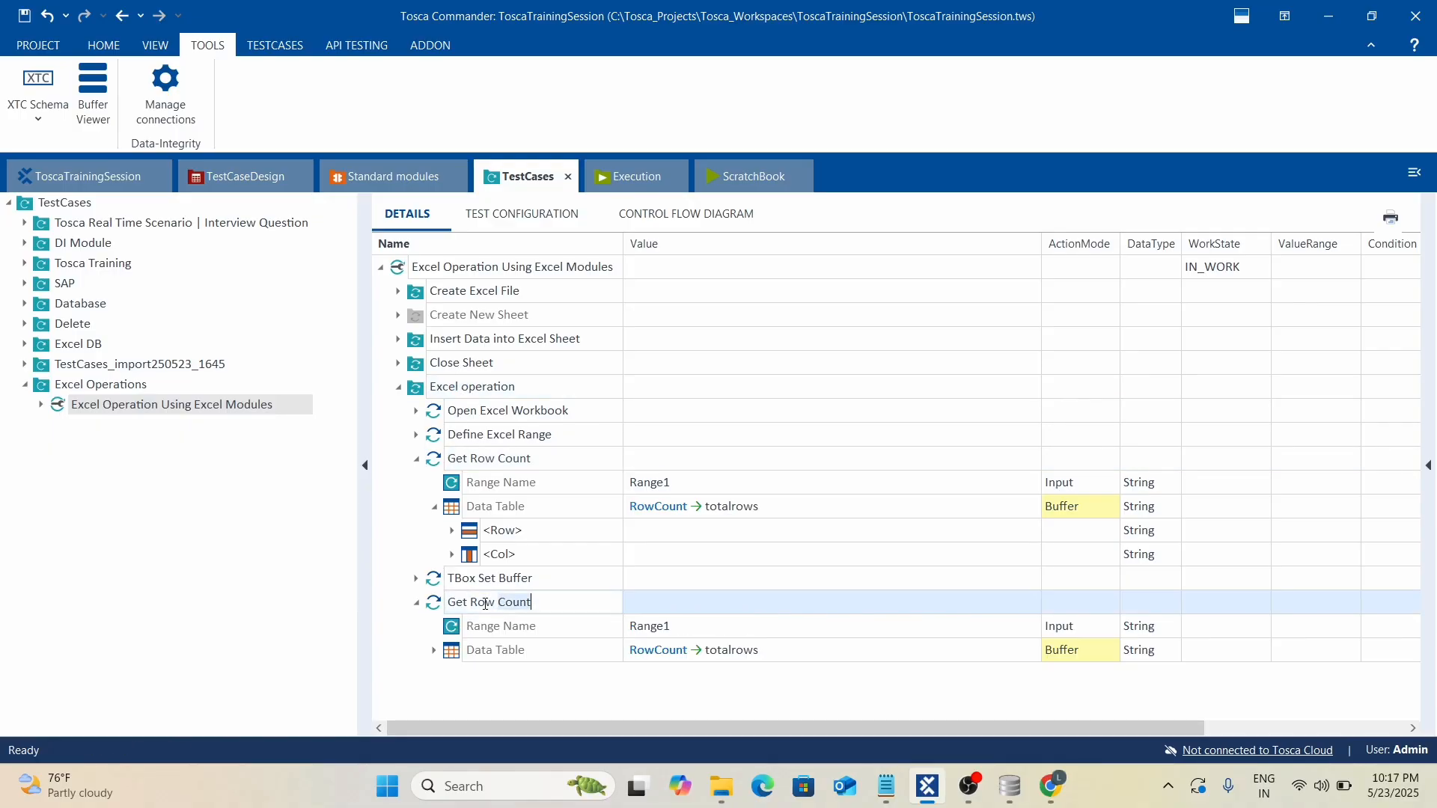
text(Column)
key(Return)
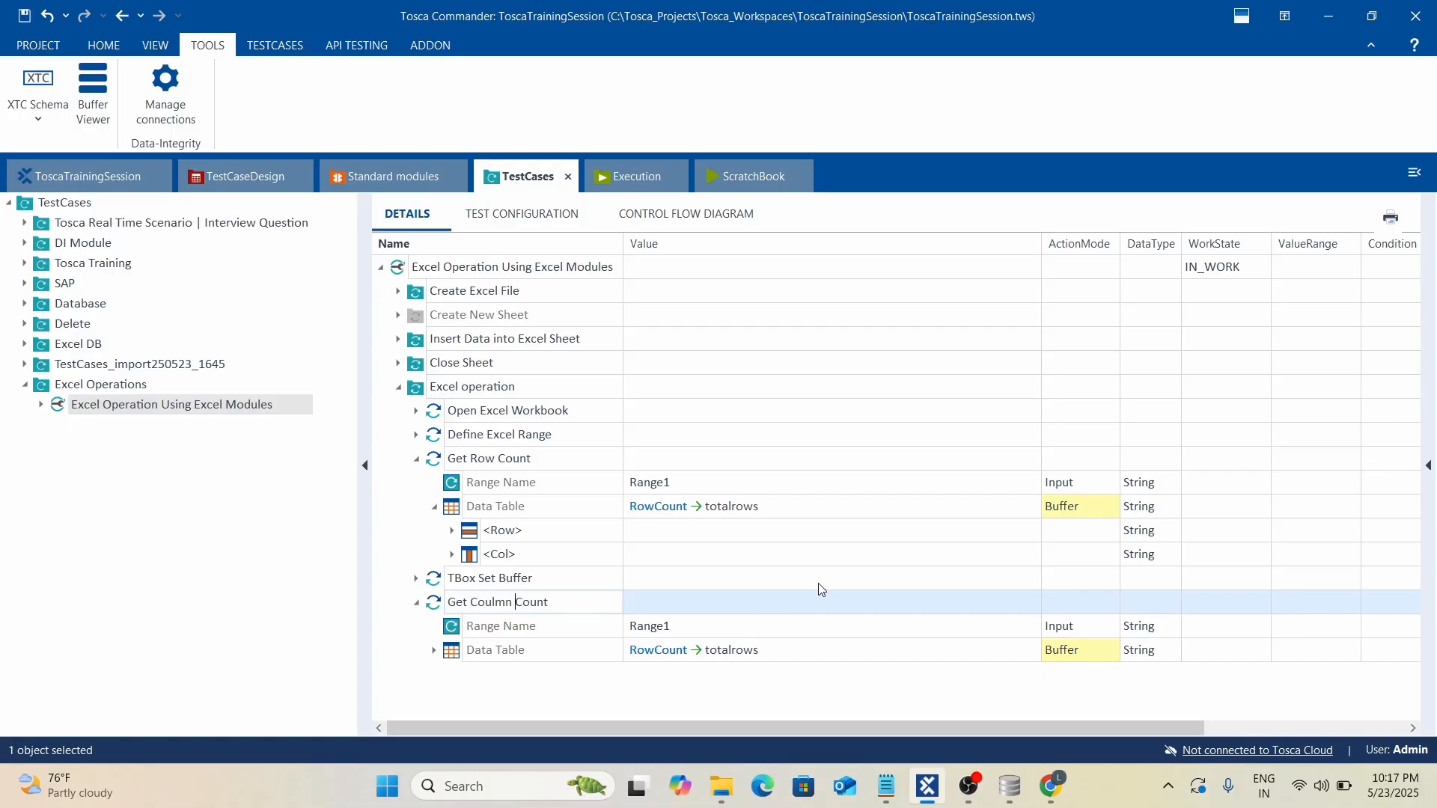
click(828, 587)
Set the Data Table of Get Coulmn Count to buffer ColumnCount as totalColumn, and collapse both count steps.
click(802, 651)
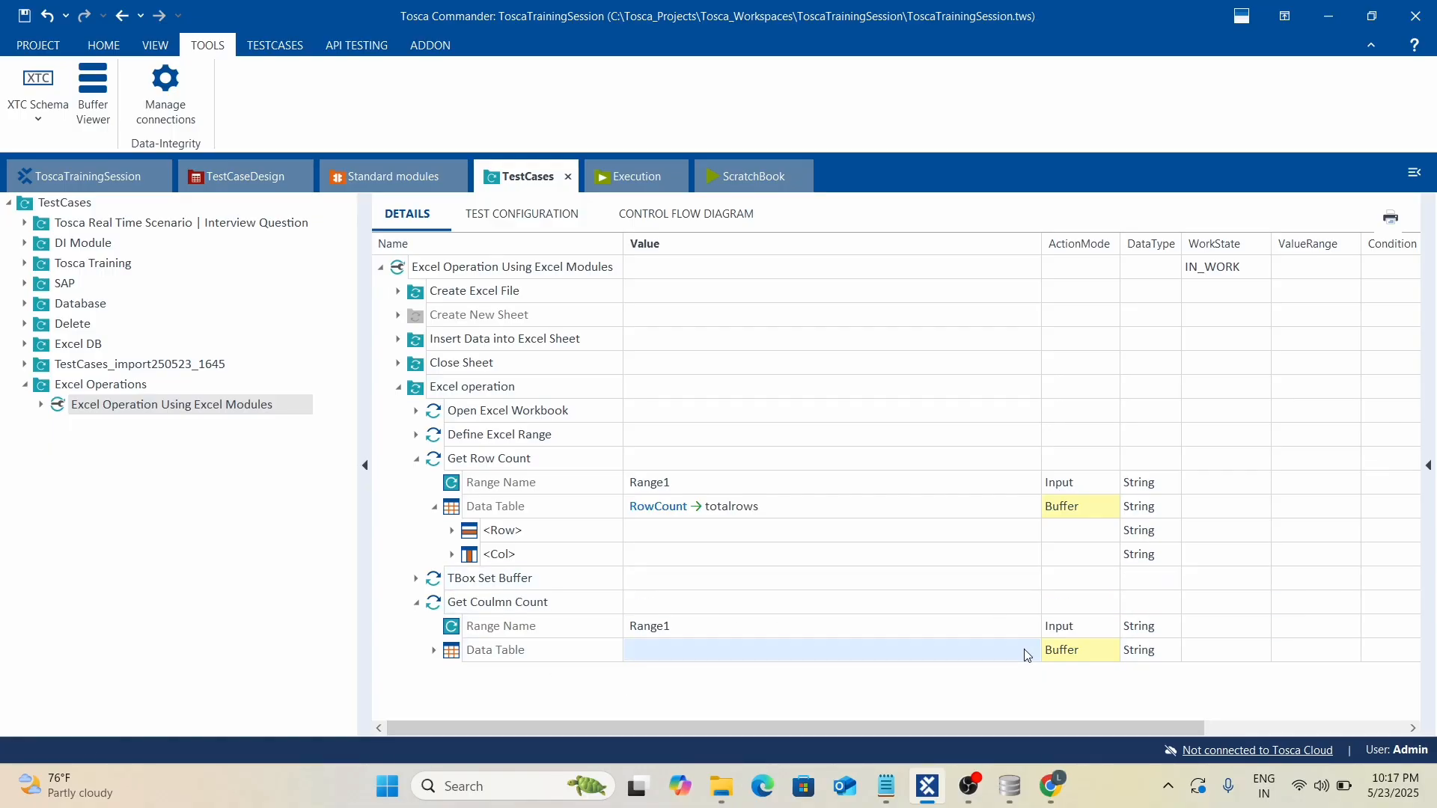
click(1031, 649)
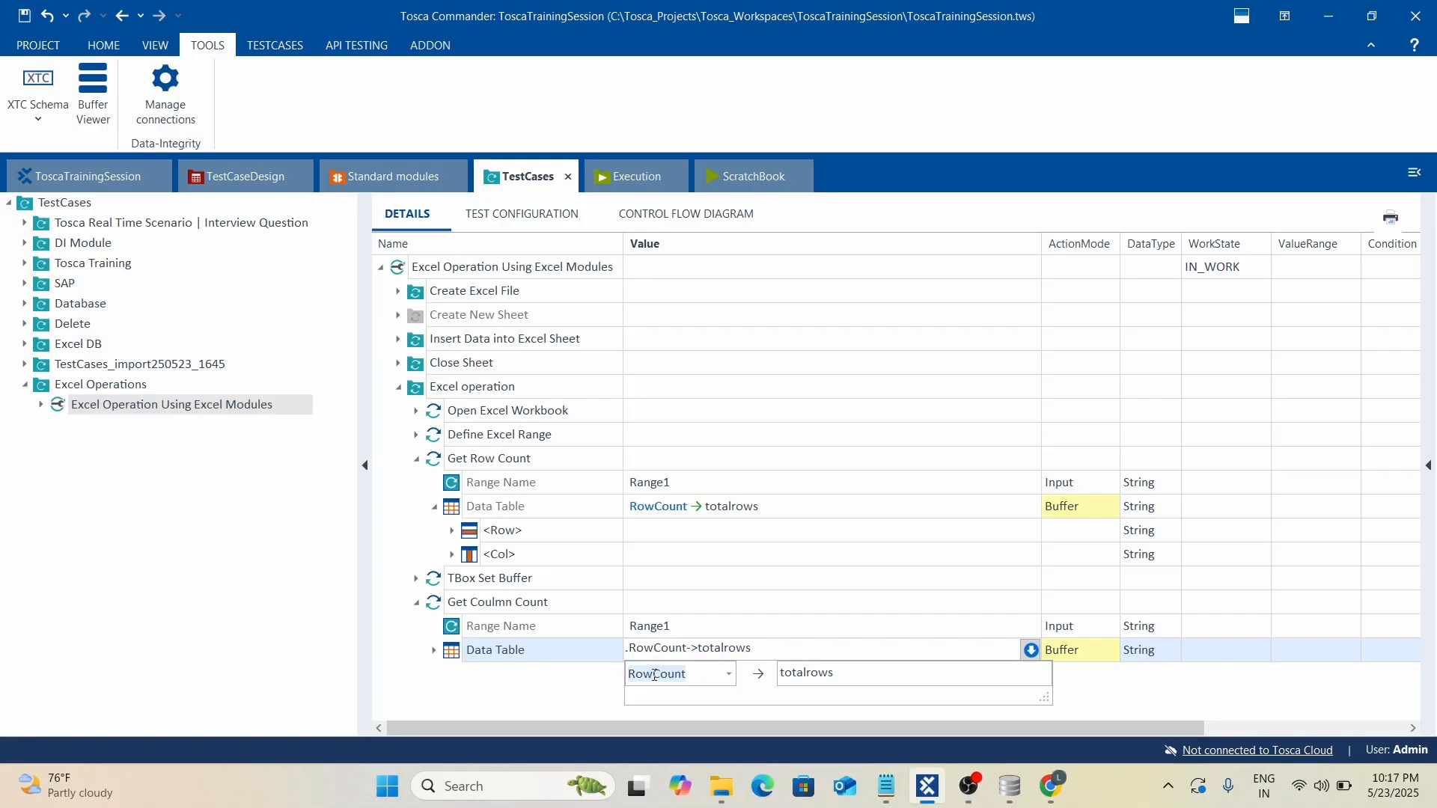
drag(656, 675, 491, 652)
text(Column)
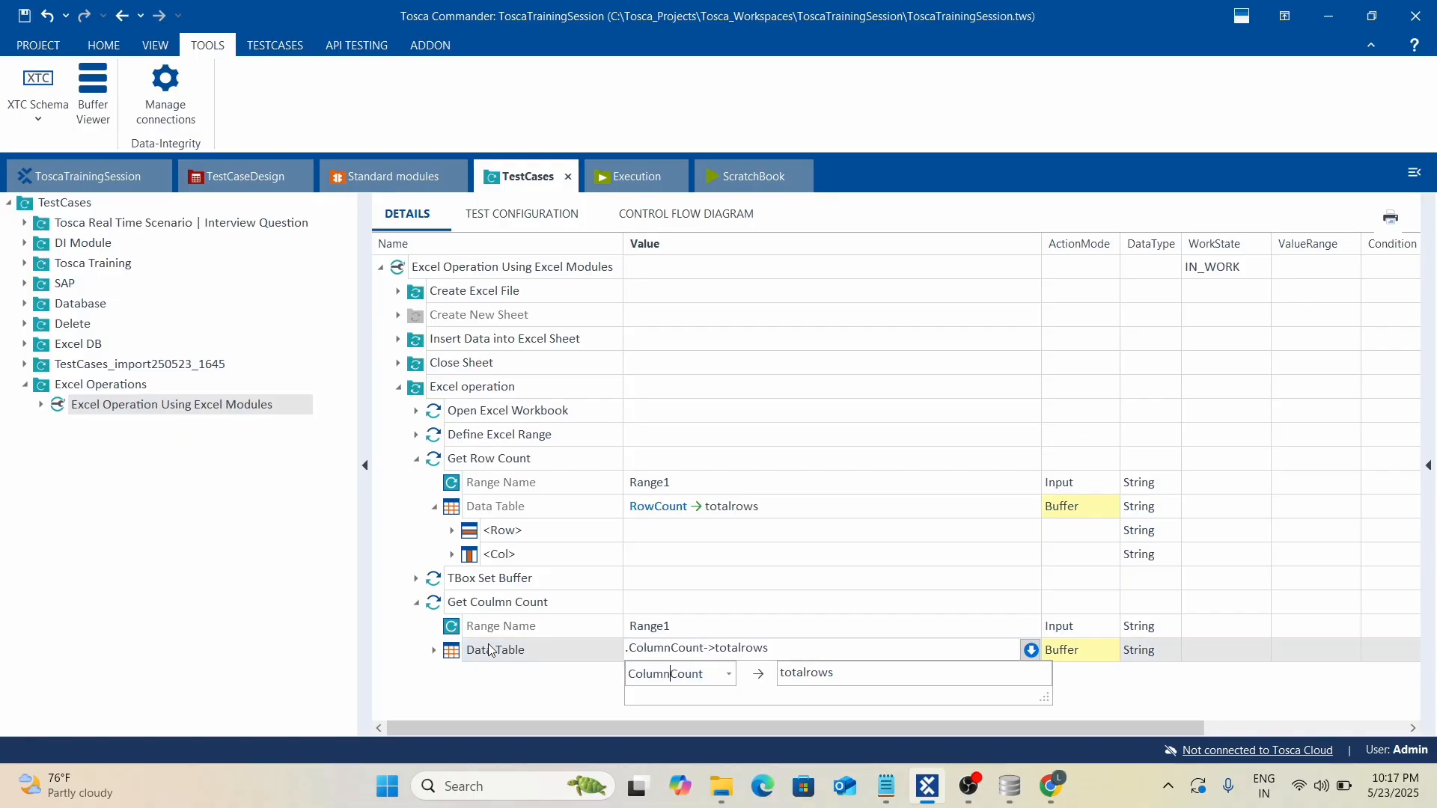
drag(810, 672, 856, 672)
key(BackSpace)
text(Column)
key(Return)
click(823, 533)
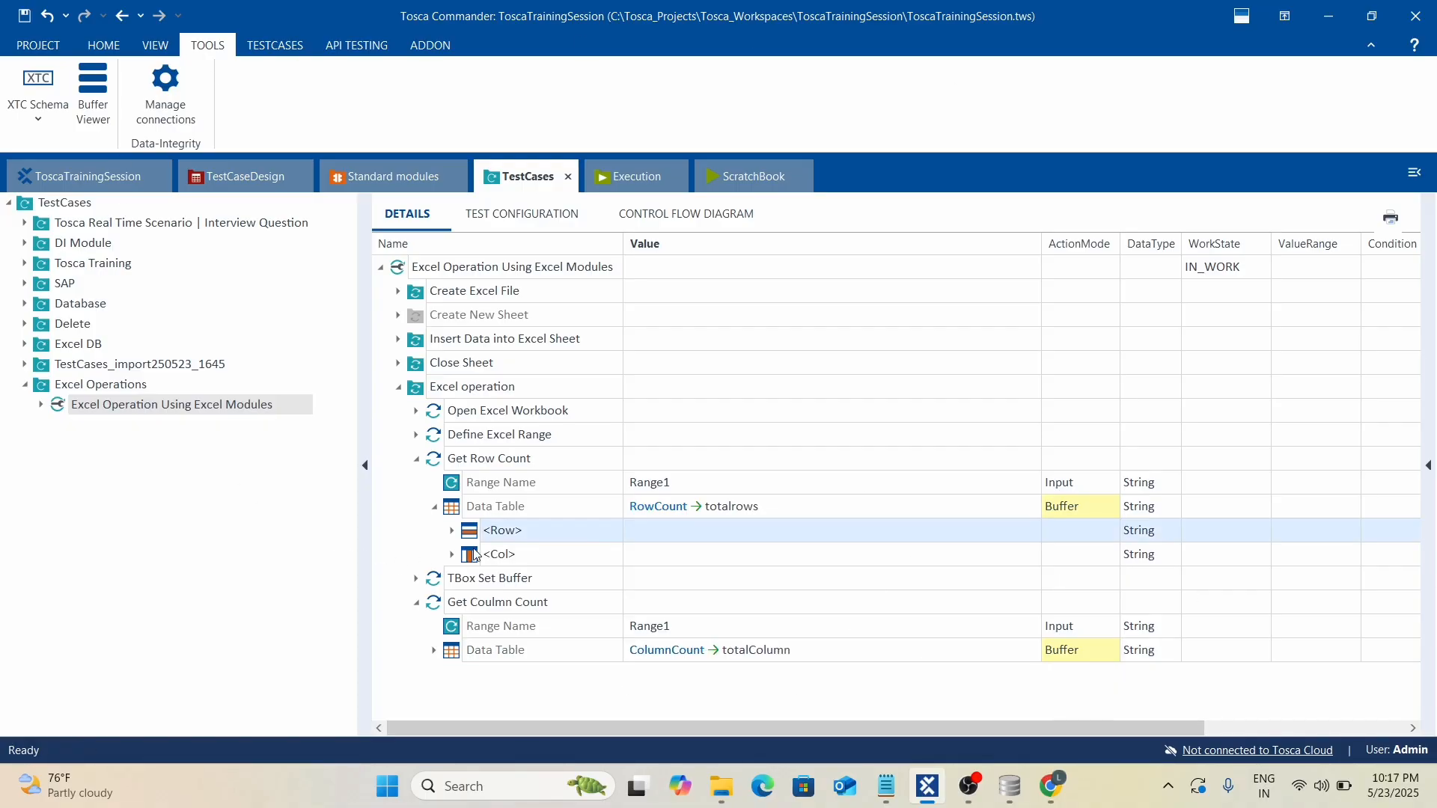
click(417, 460)
click(417, 507)
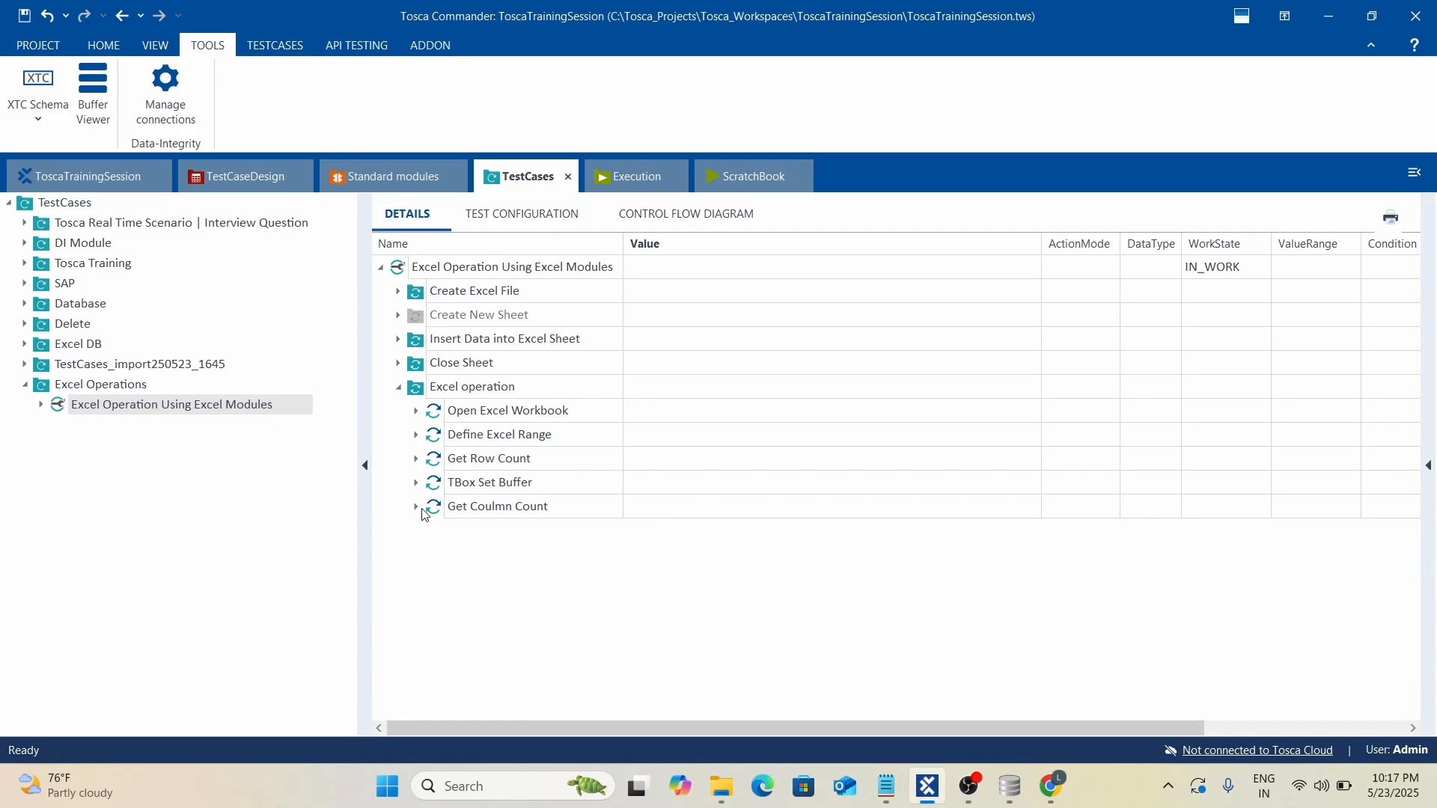
Run the whole Excel Operation Using Excel Modules test case in ScratchBook and inspect the log details of Open Excel Workbook.
right_click(424, 274)
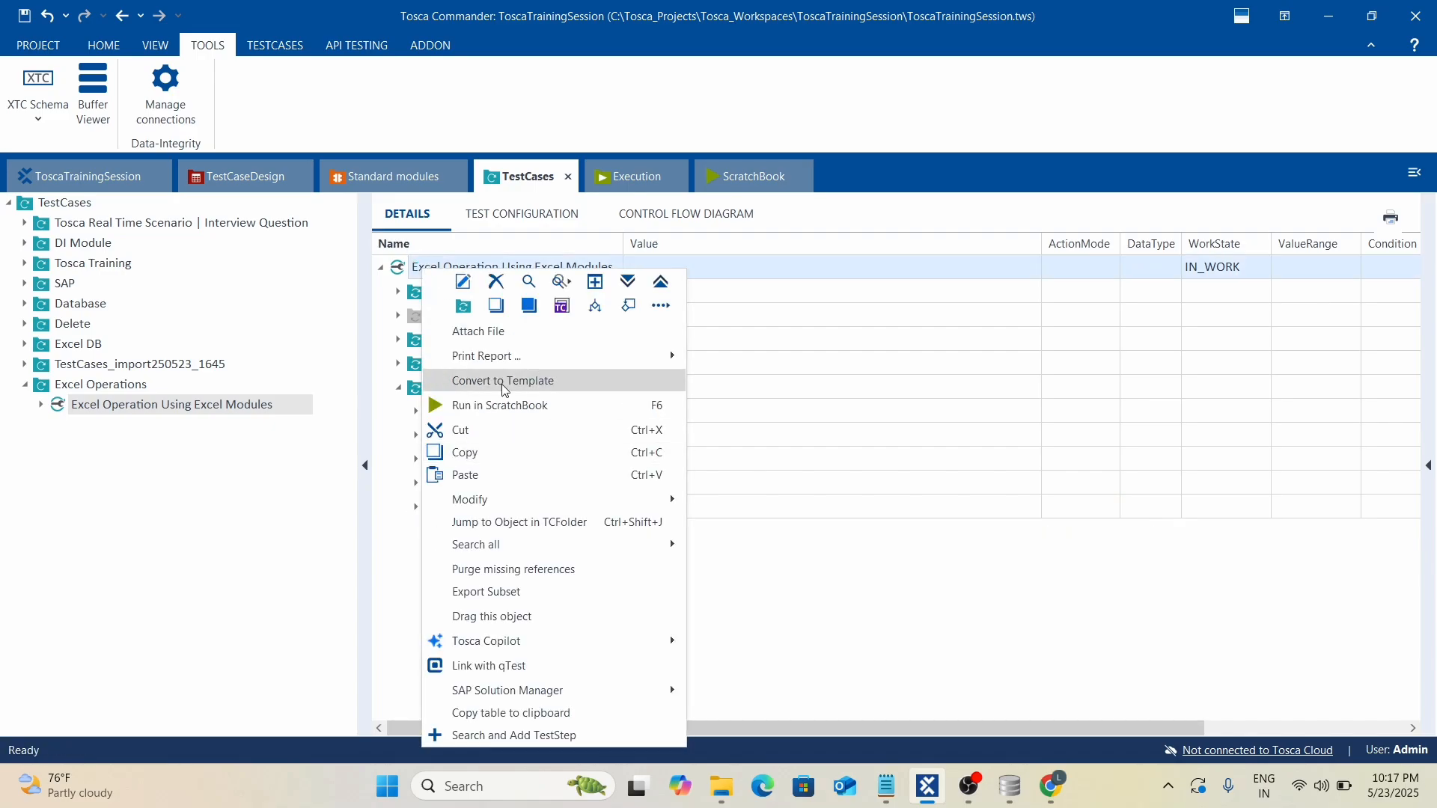
click(482, 402)
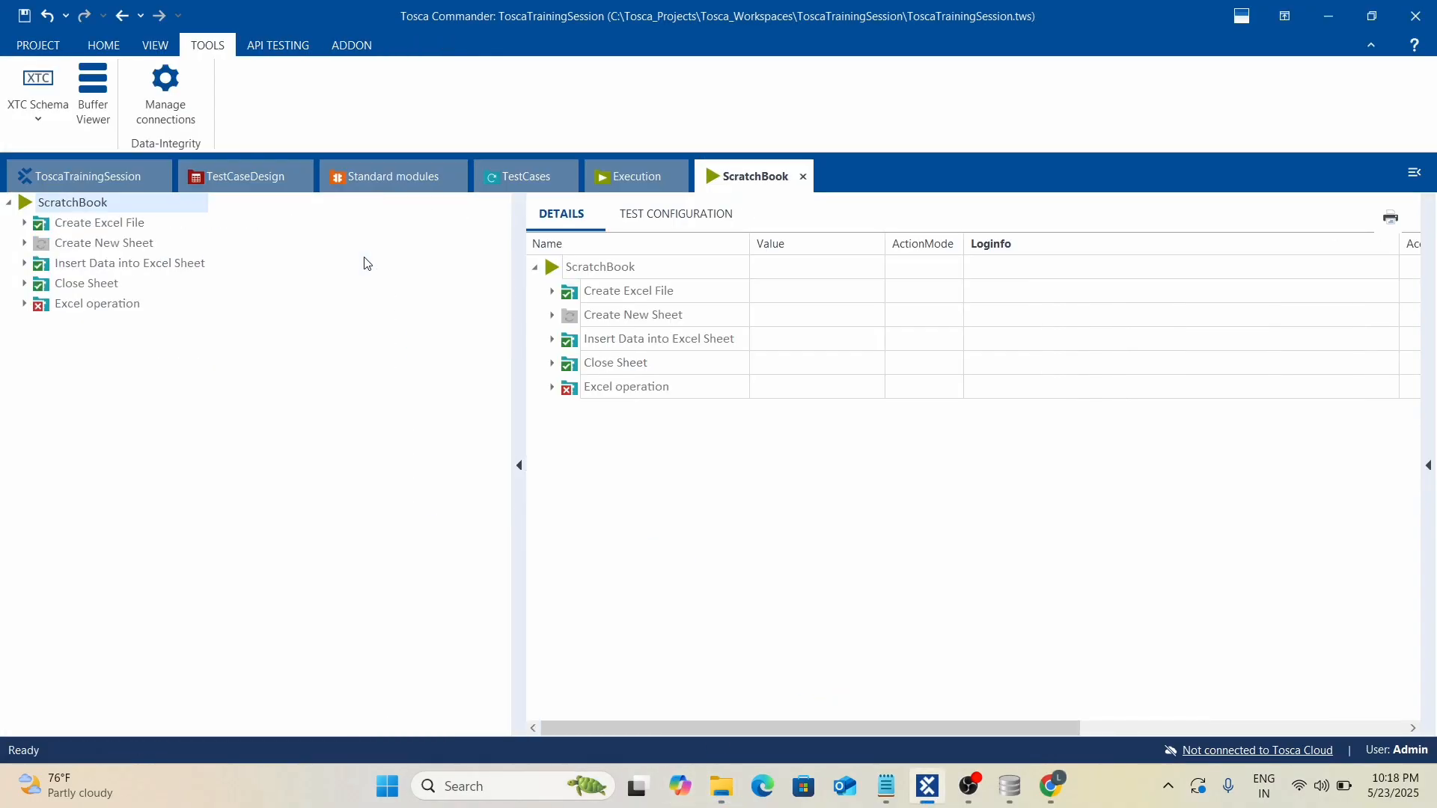
click(554, 386)
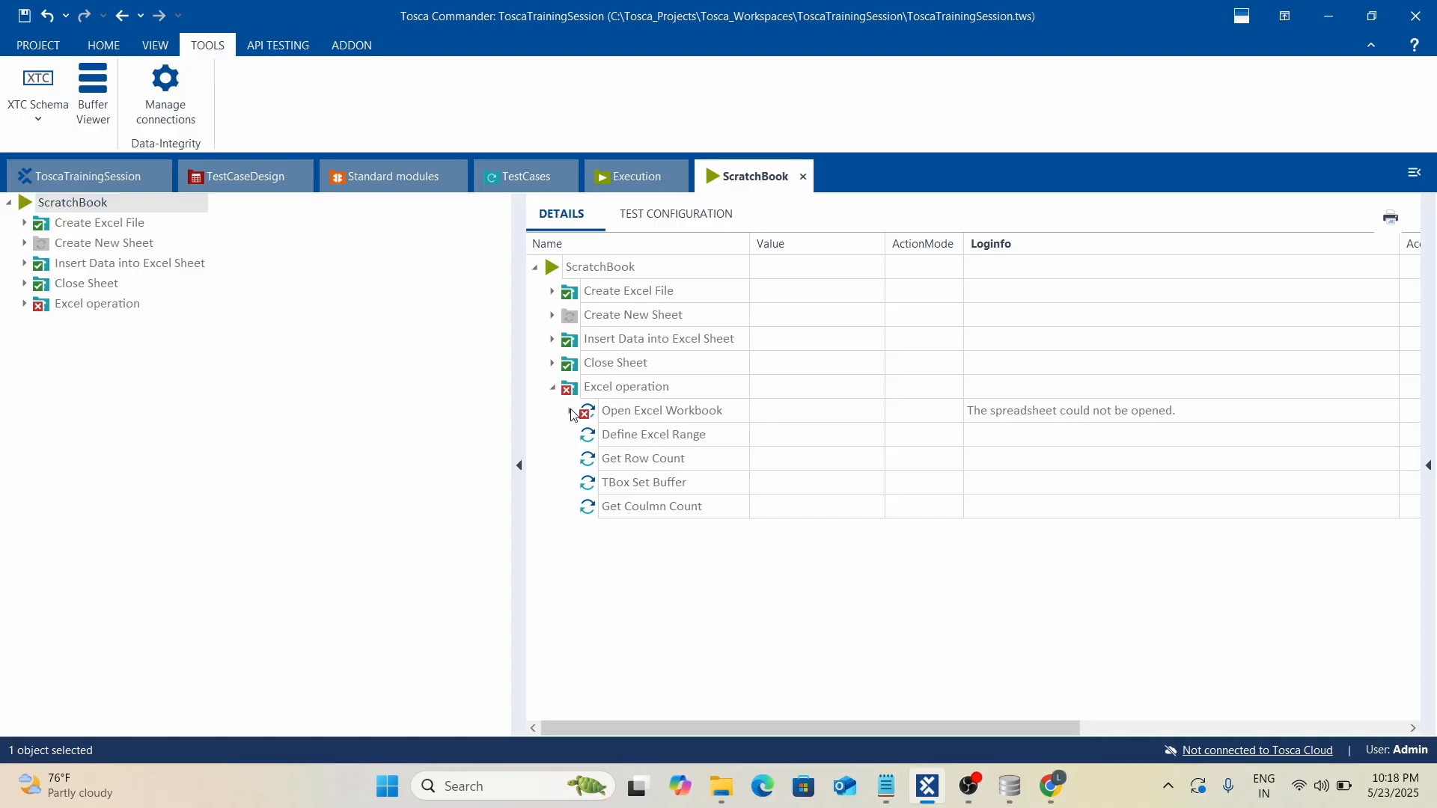
click(571, 411)
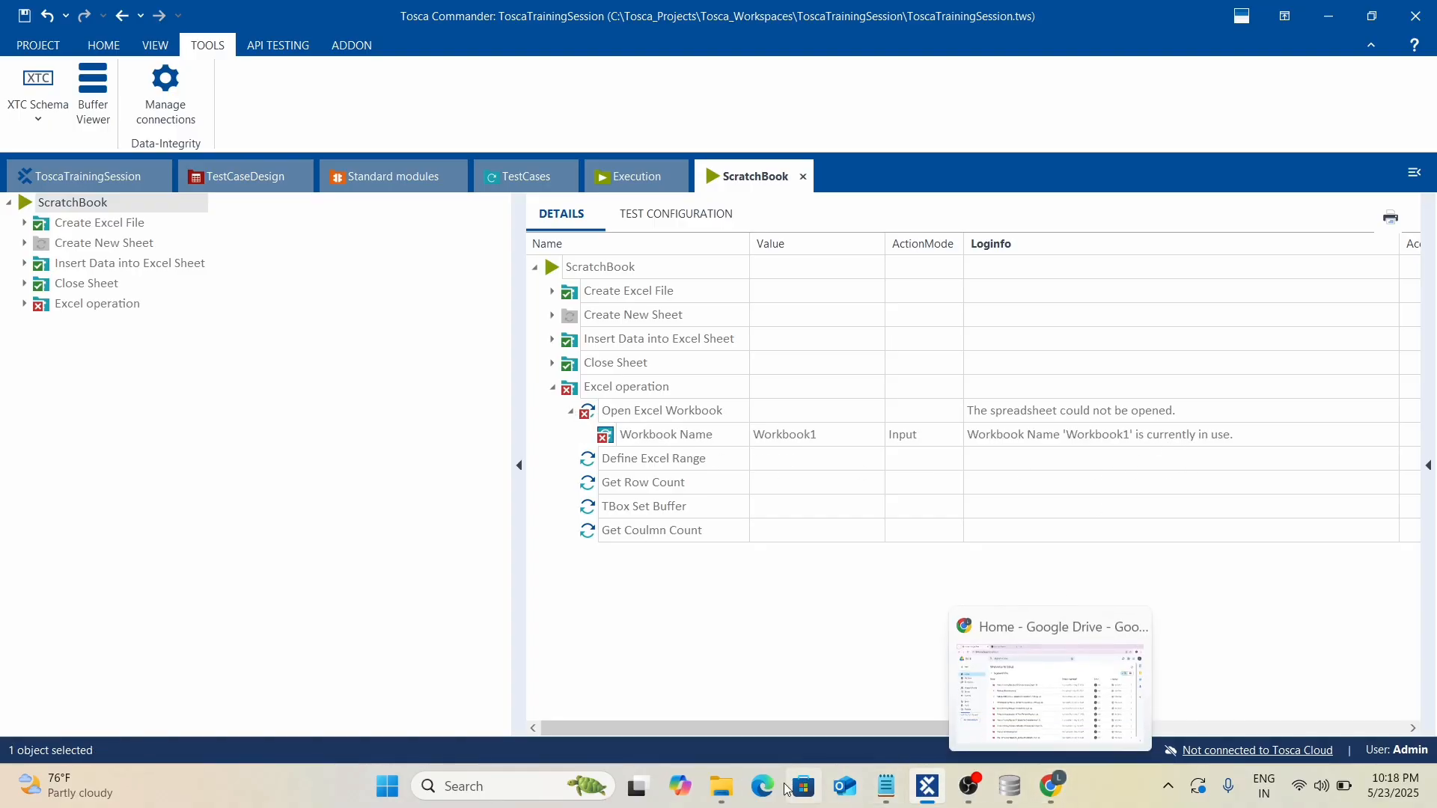
mouse_move(729, 795)
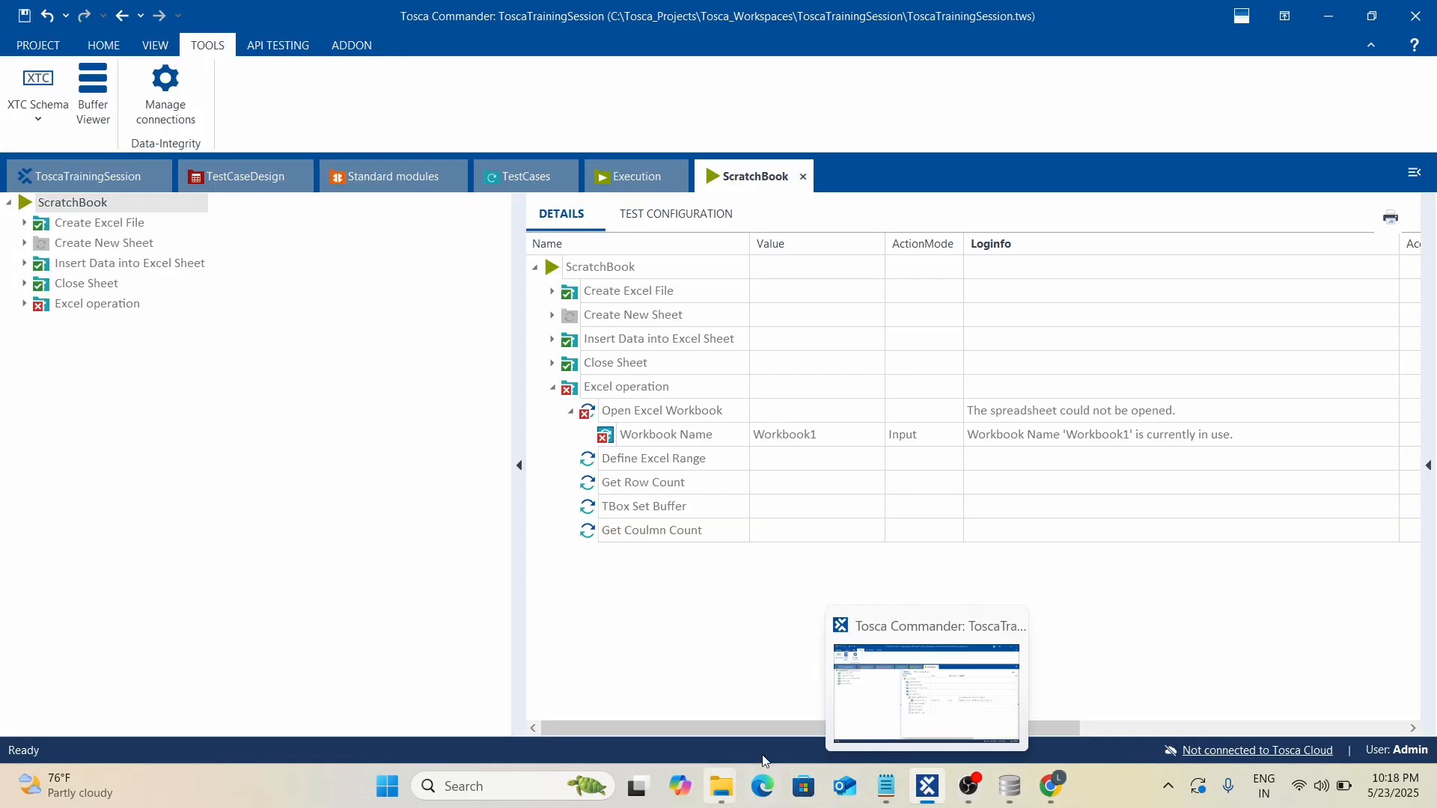
click(553, 389)
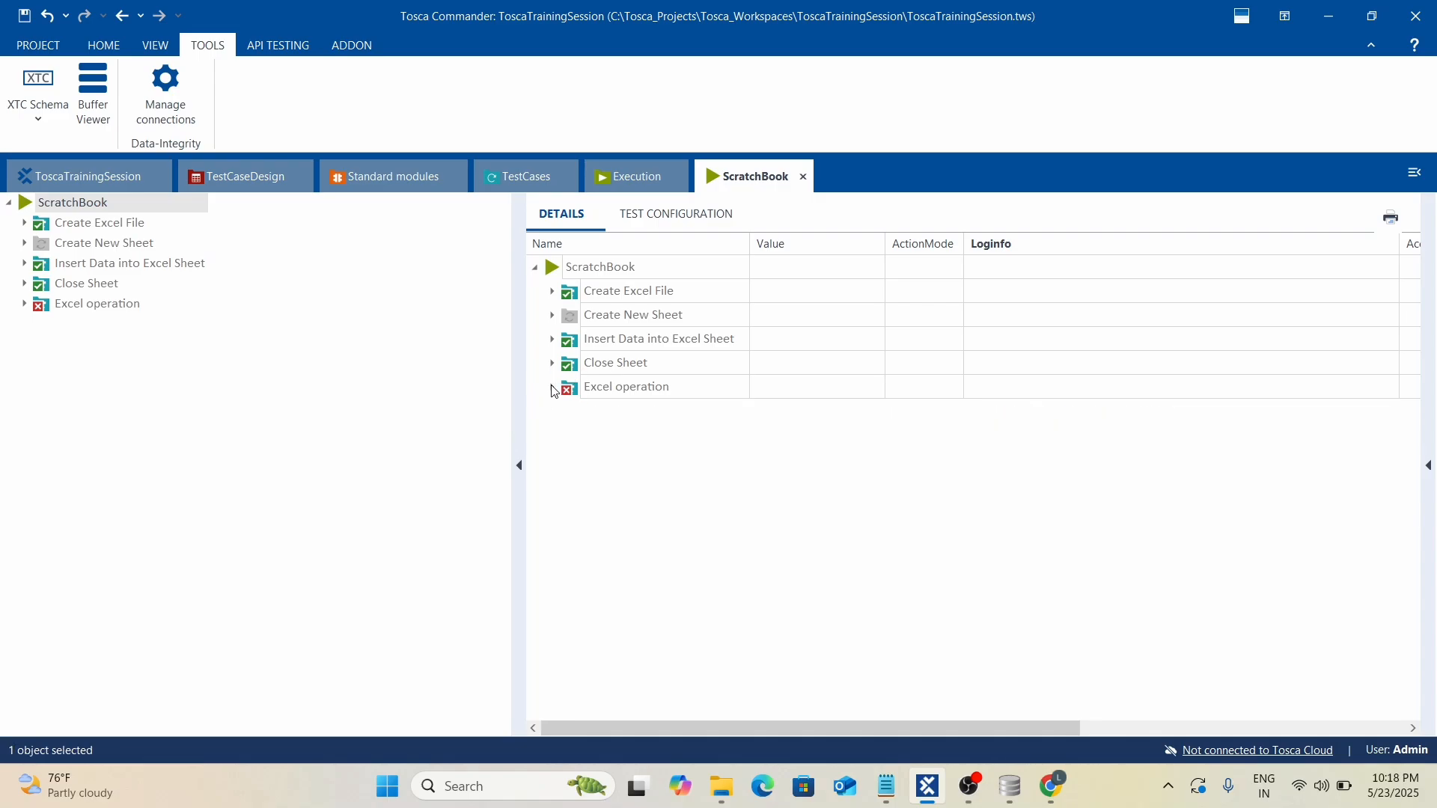
Run only the Excel operation folder in ScratchBook and expand the result of the Get Coulmn Count step.
click(516, 177)
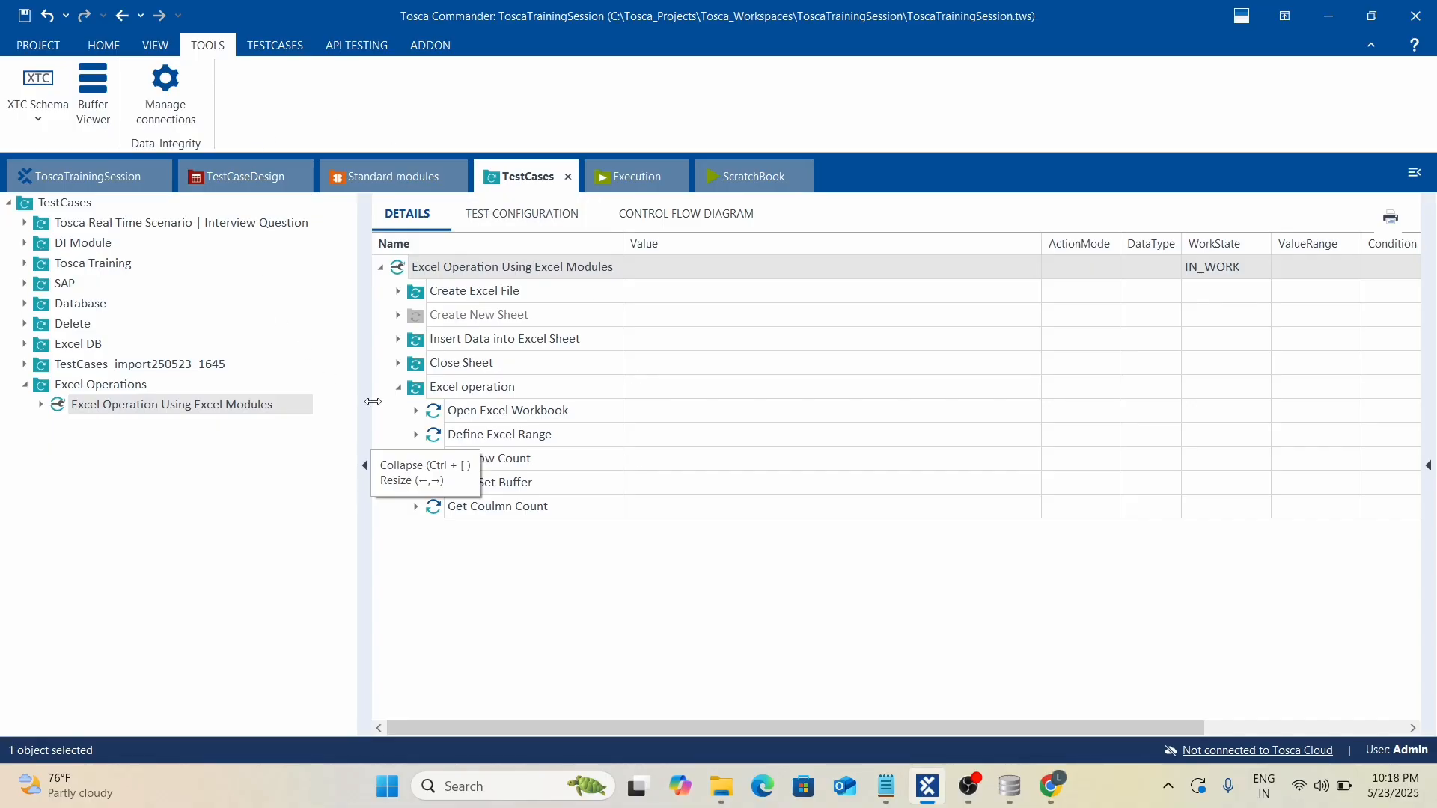
click(483, 390)
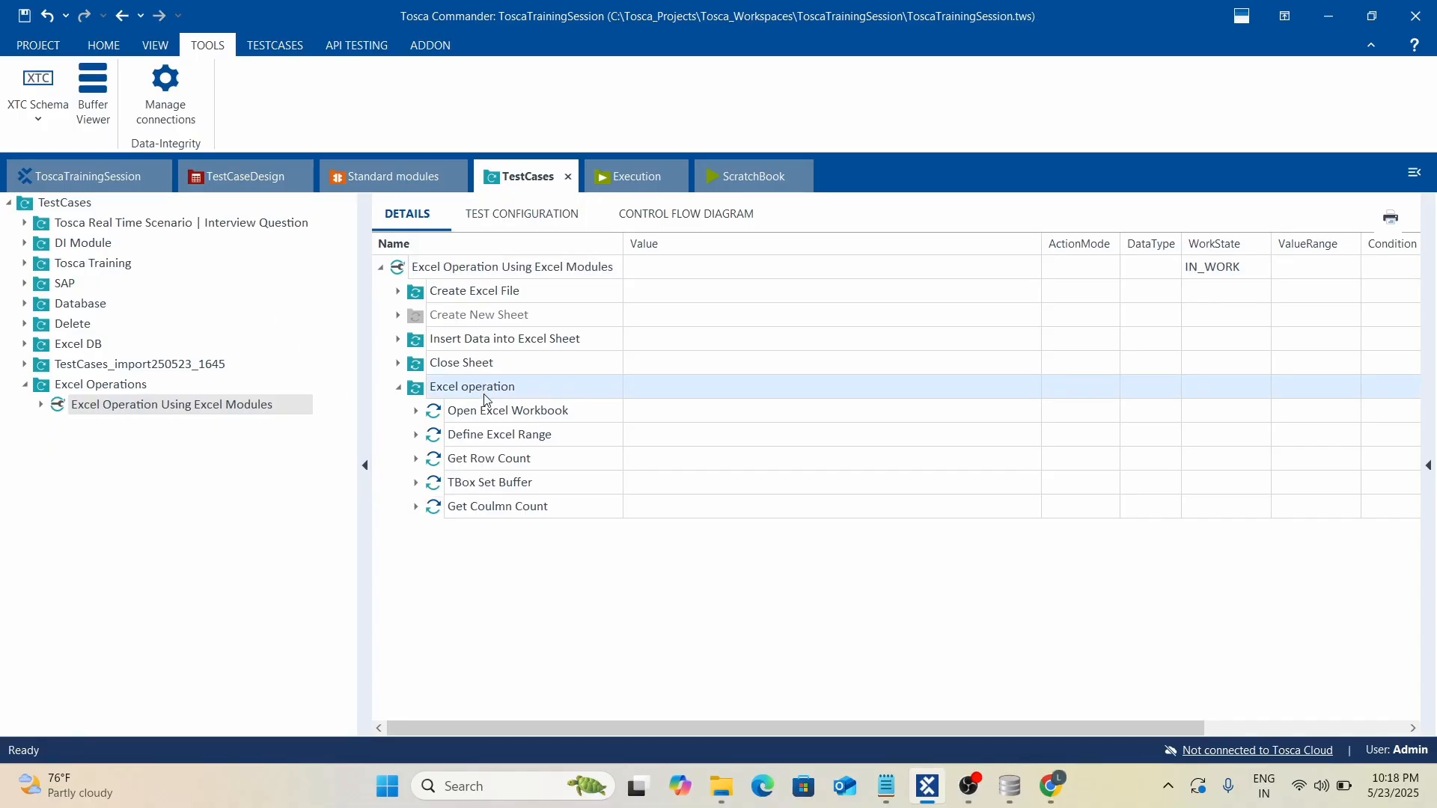
click(440, 275)
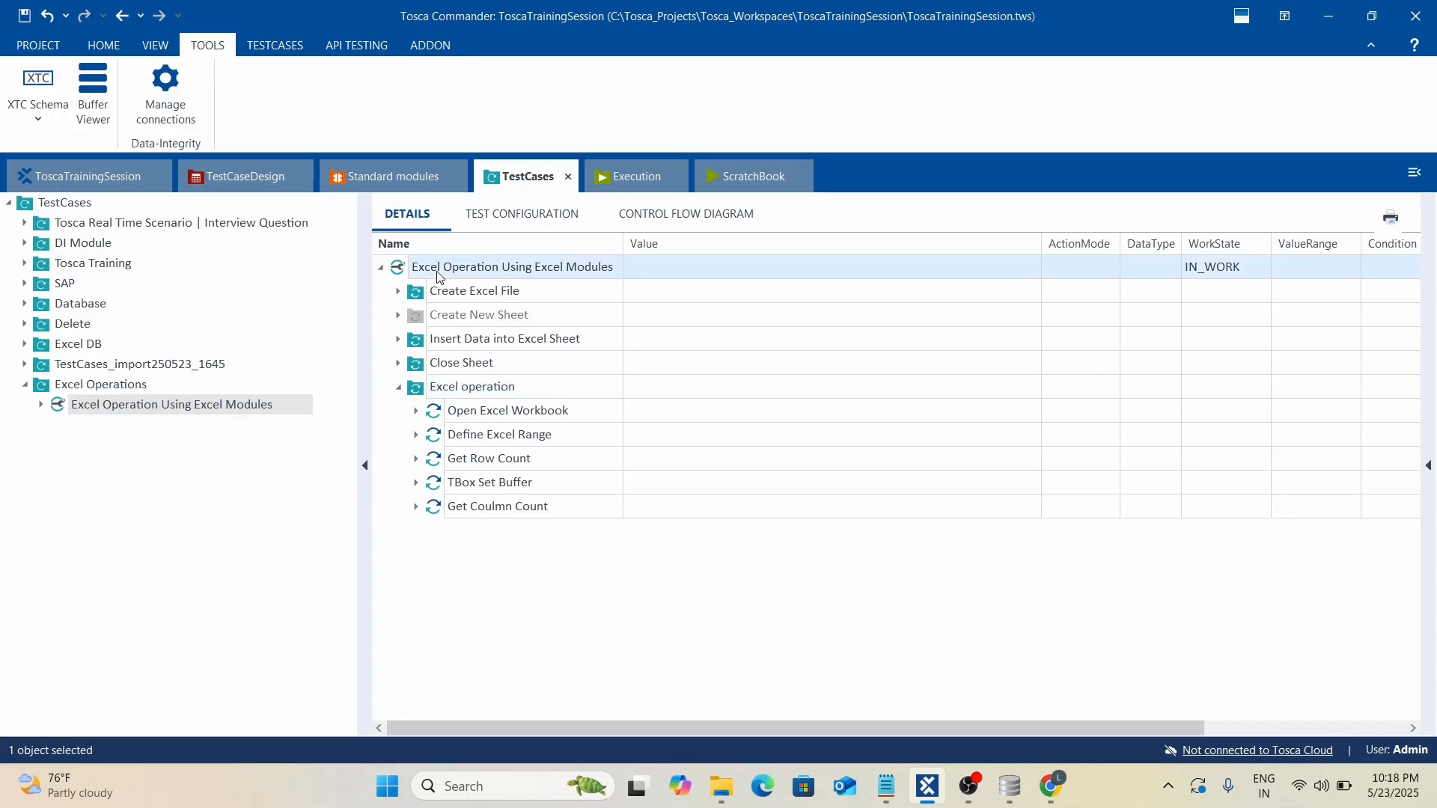
right_click(419, 392)
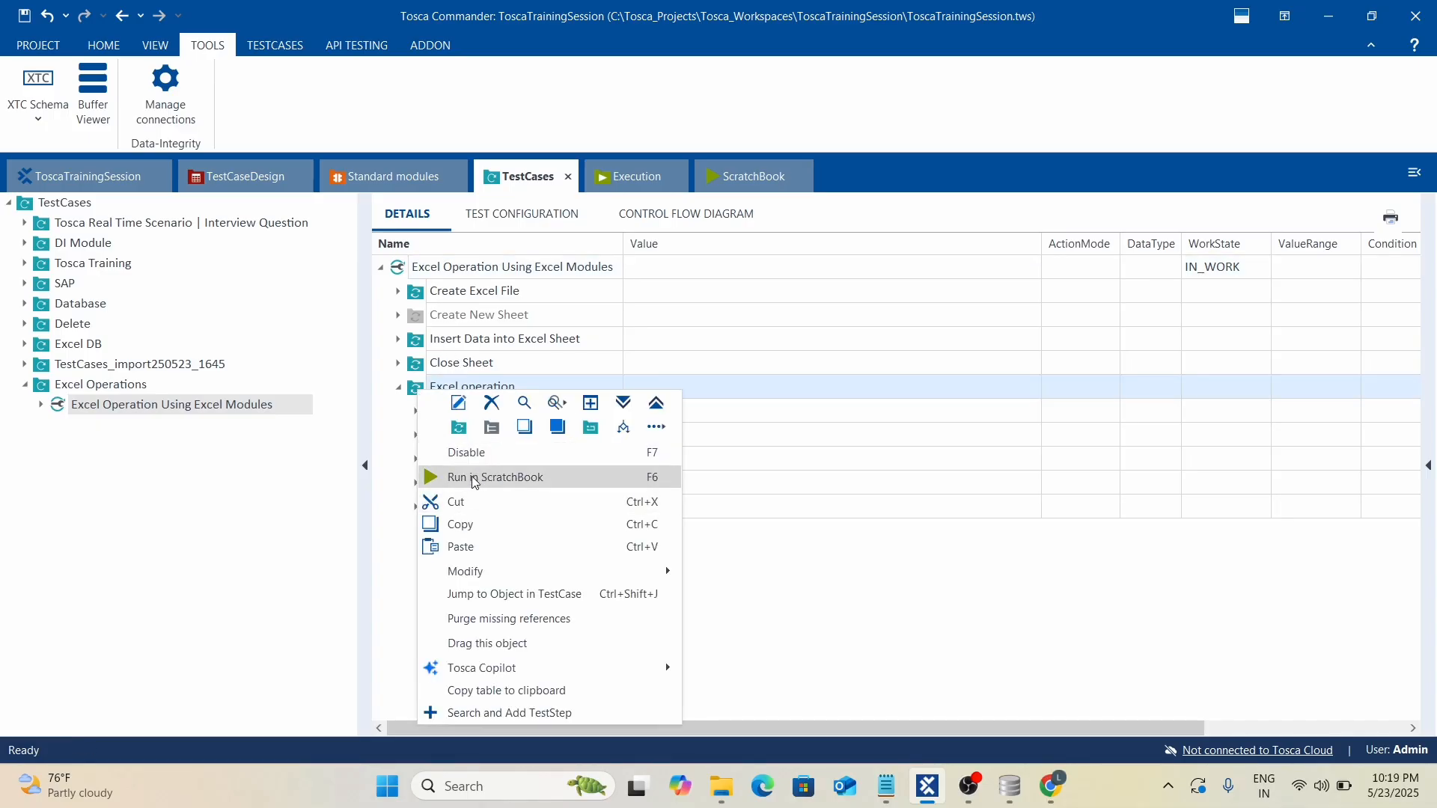
click(473, 477)
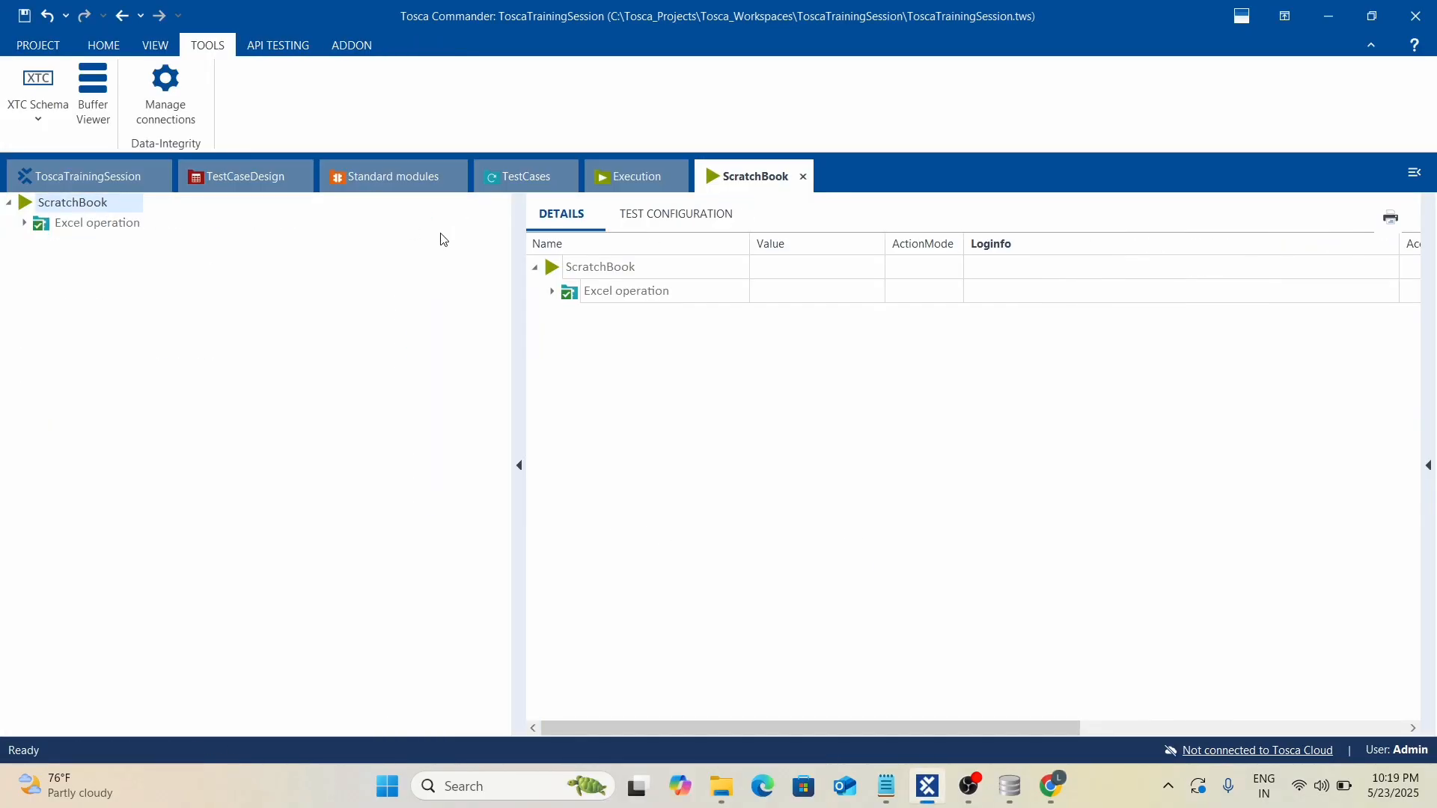
click(552, 291)
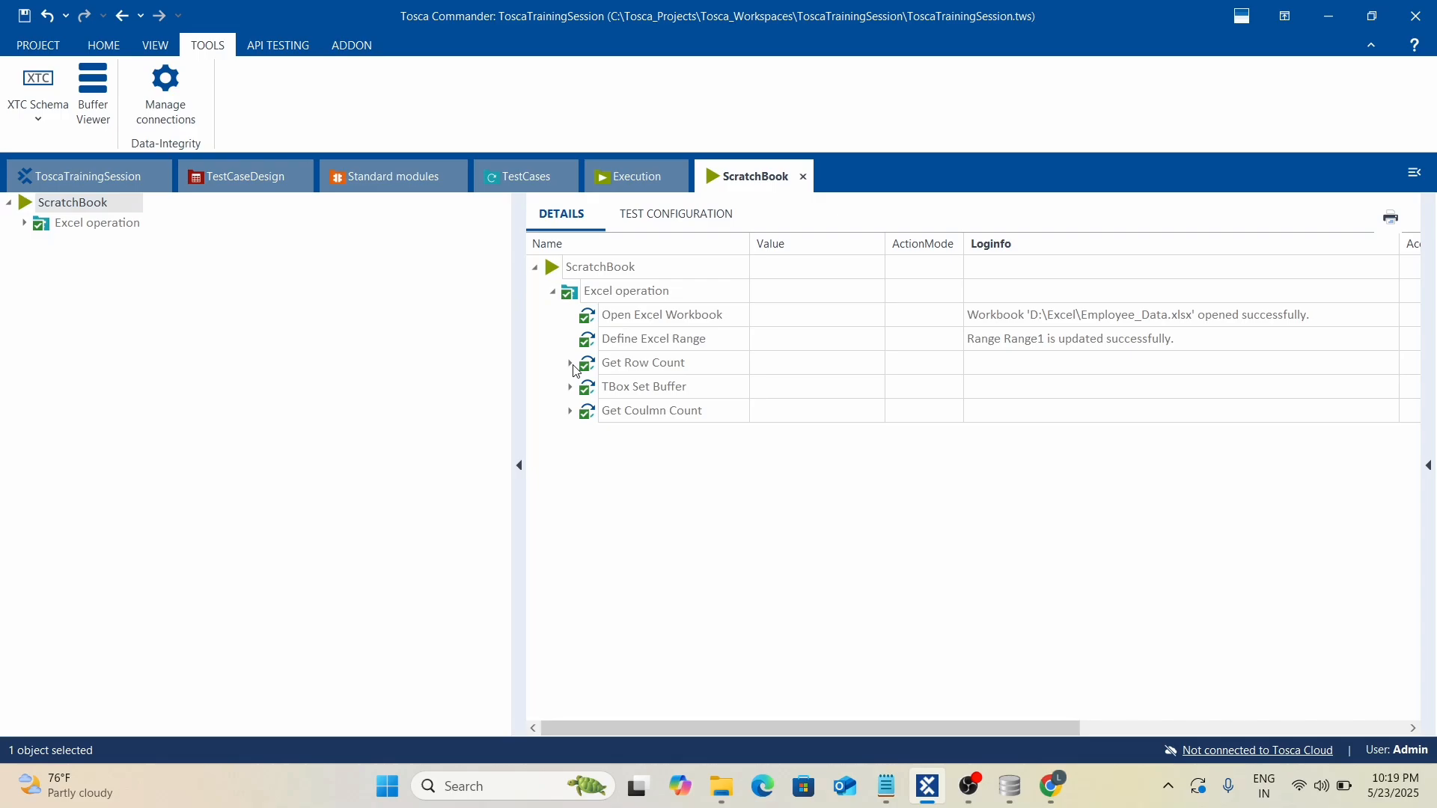
click(569, 411)
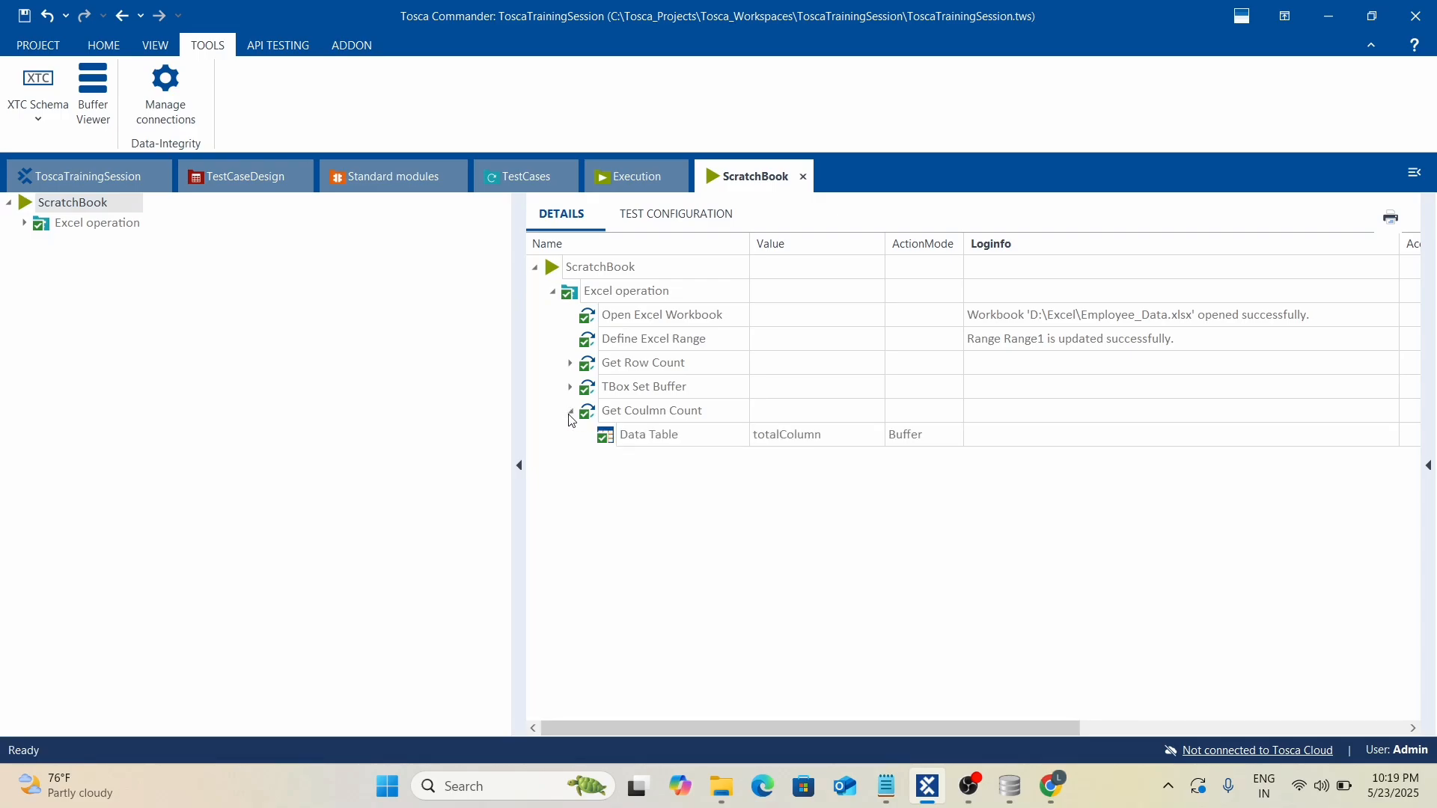
Look up the totalColumn buffer in the Buffer Viewer.
click(93, 94)
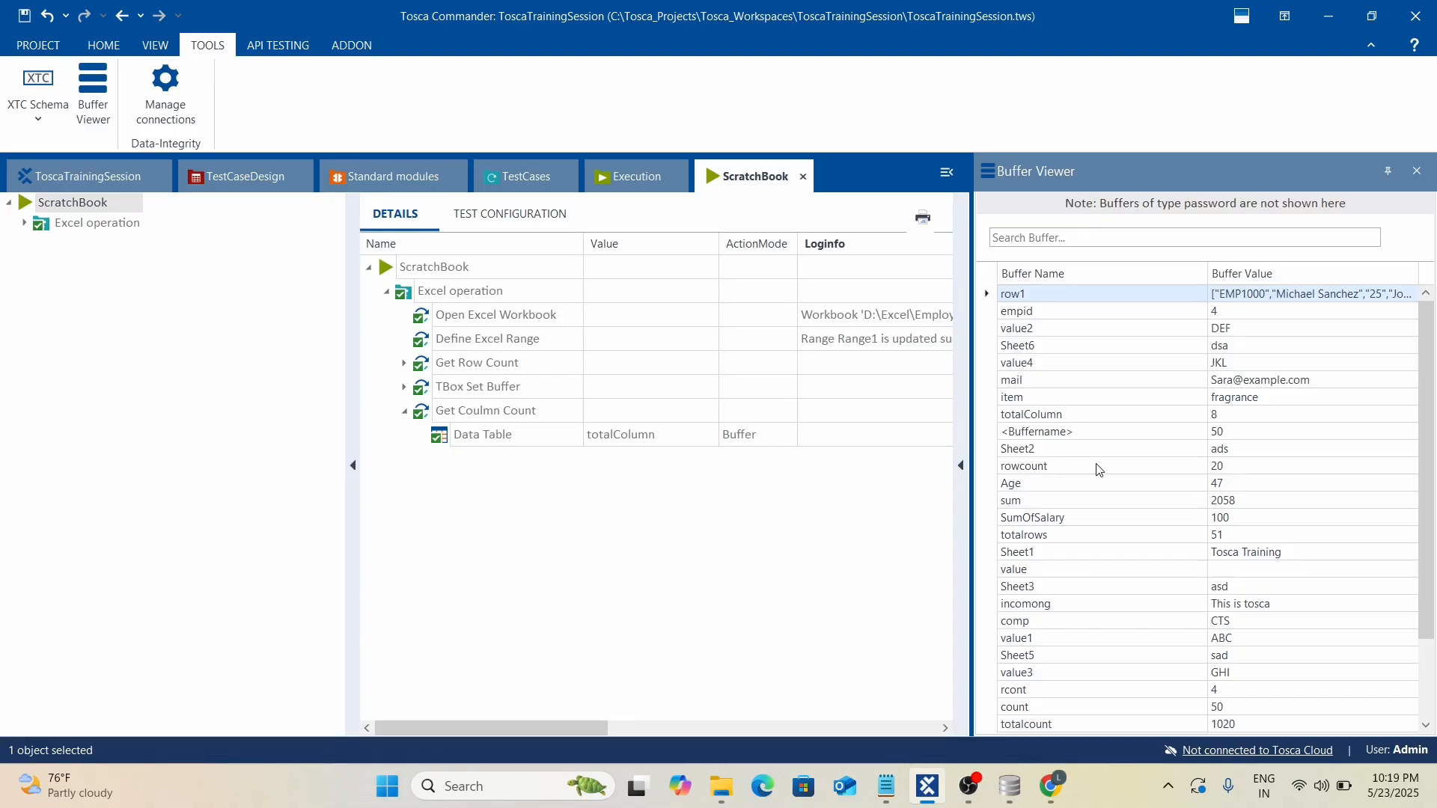
scroll(1099, 469, down, 1)
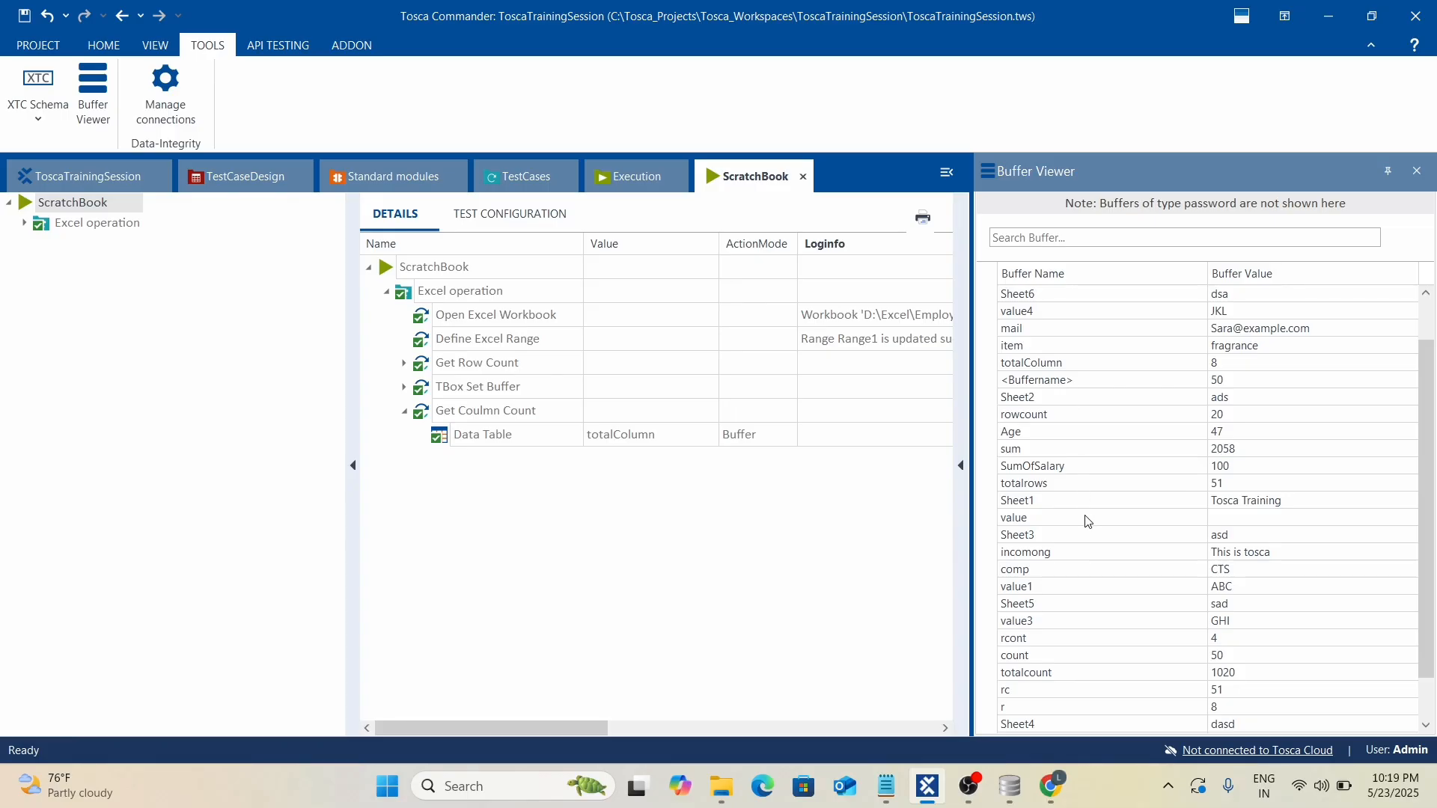
click(1074, 364)
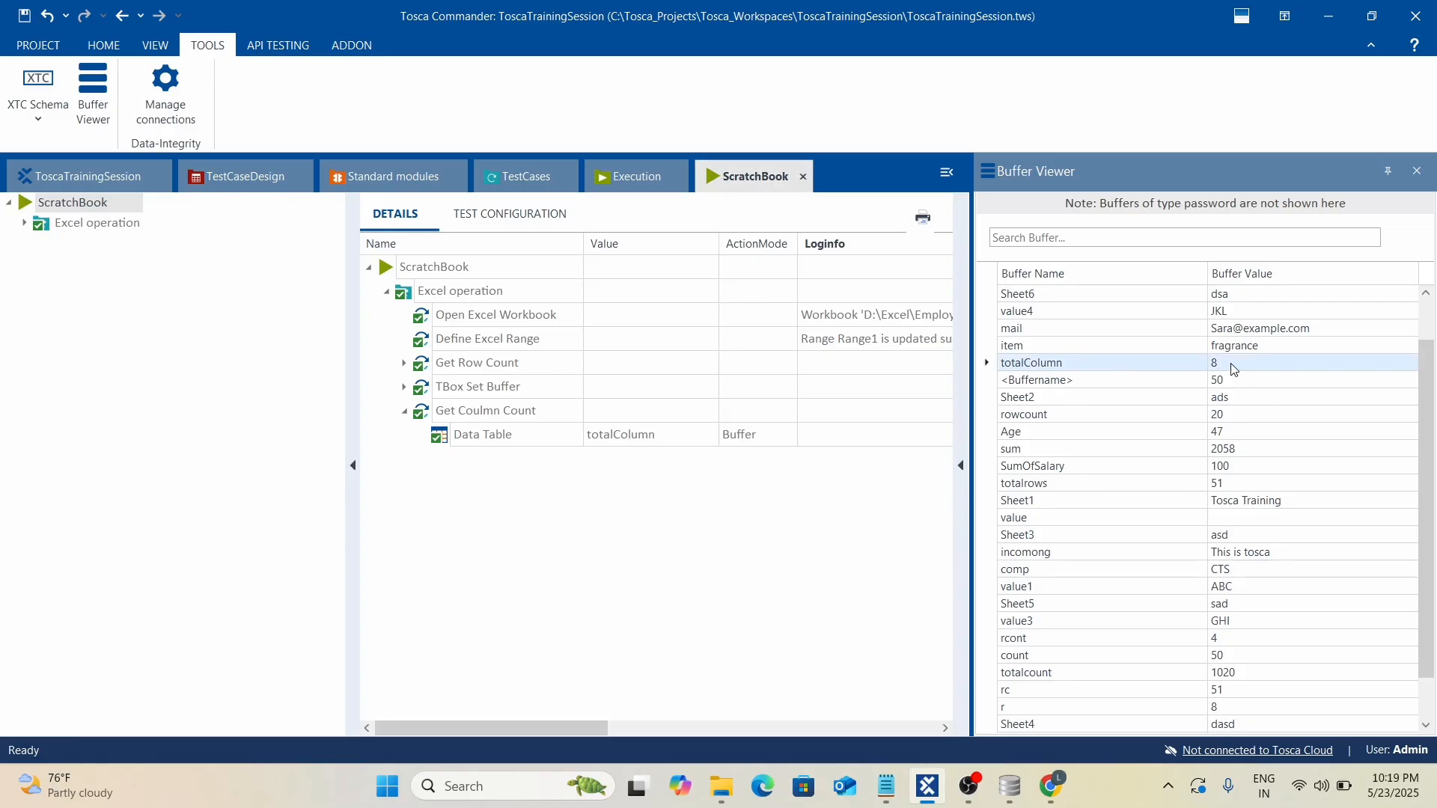
Open Employee_Data.xlsx from the Excel folder to check its columns, return to Tosca Commander and close the Buffer Viewer.
mouse_move(731, 786)
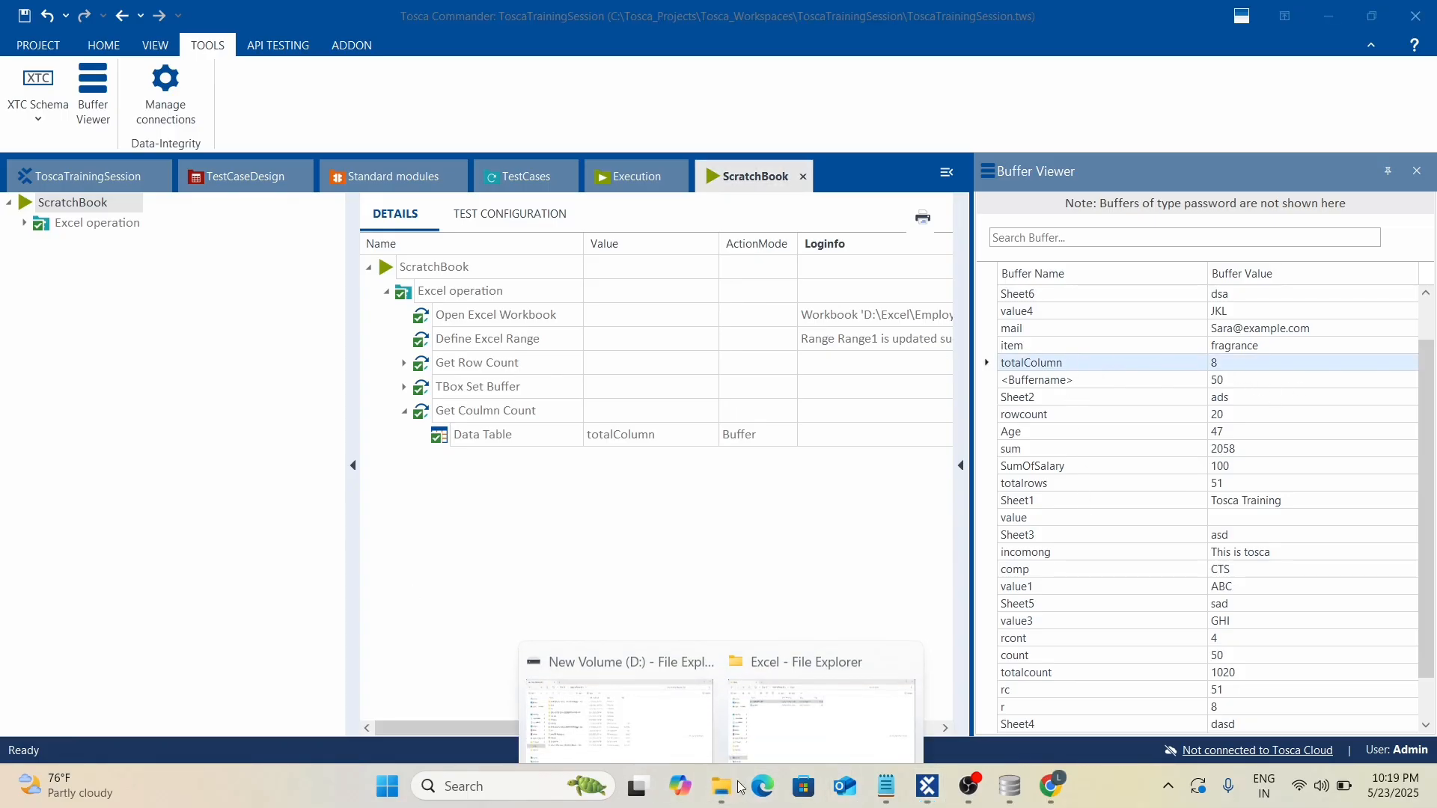
click(771, 715)
double_click(180, 170)
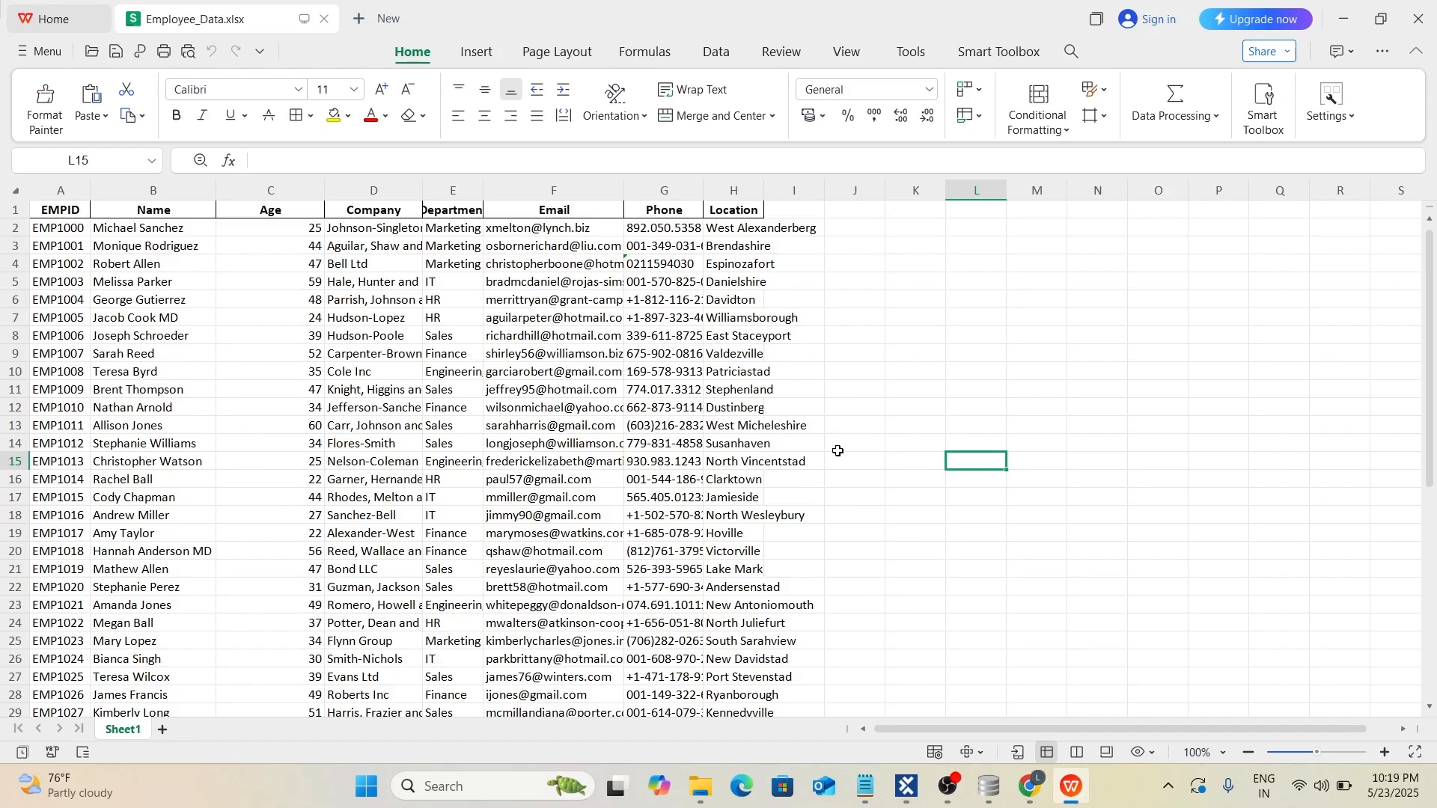
key(alt+Tab)
key(alt+Tab)
key(alt+Tab)
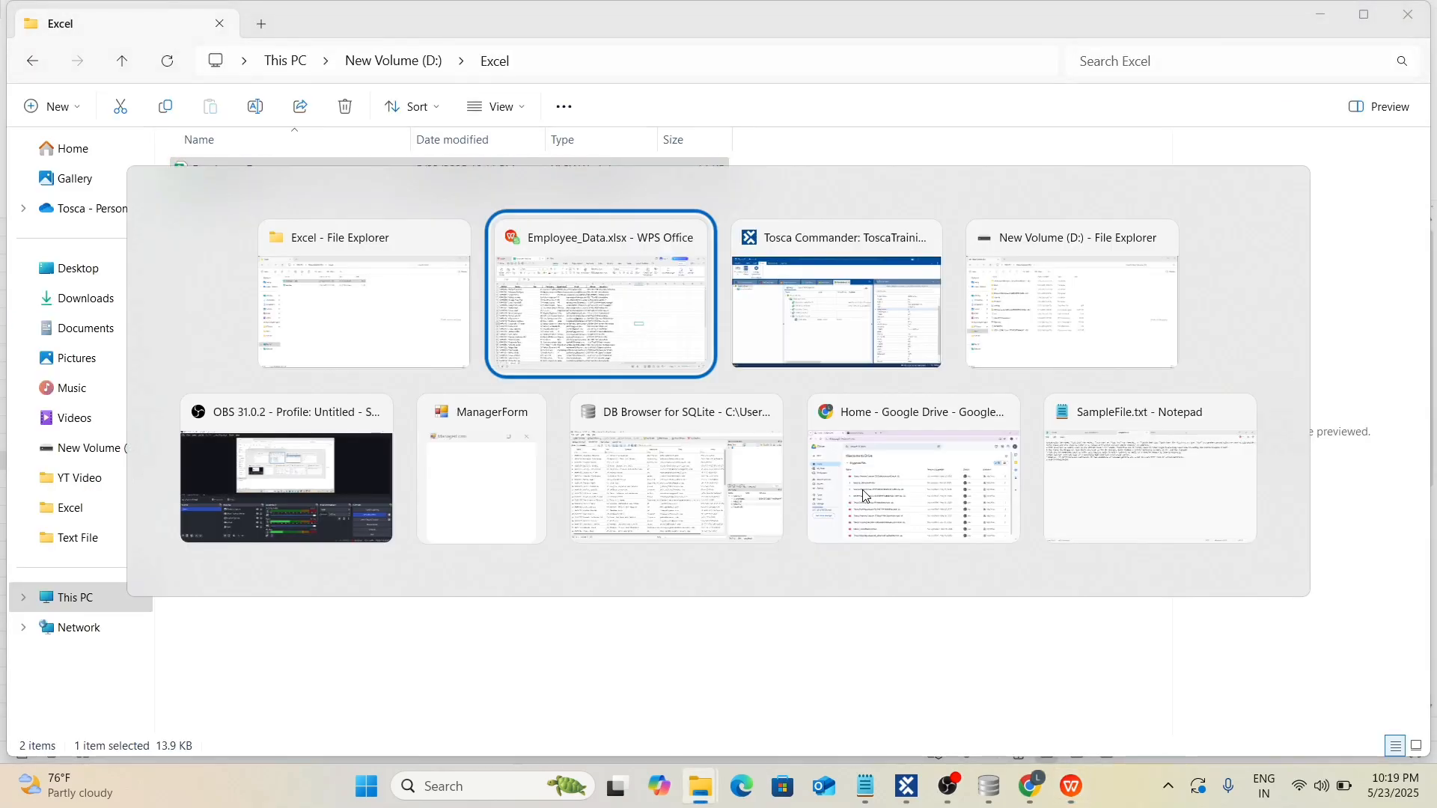
click(1417, 169)
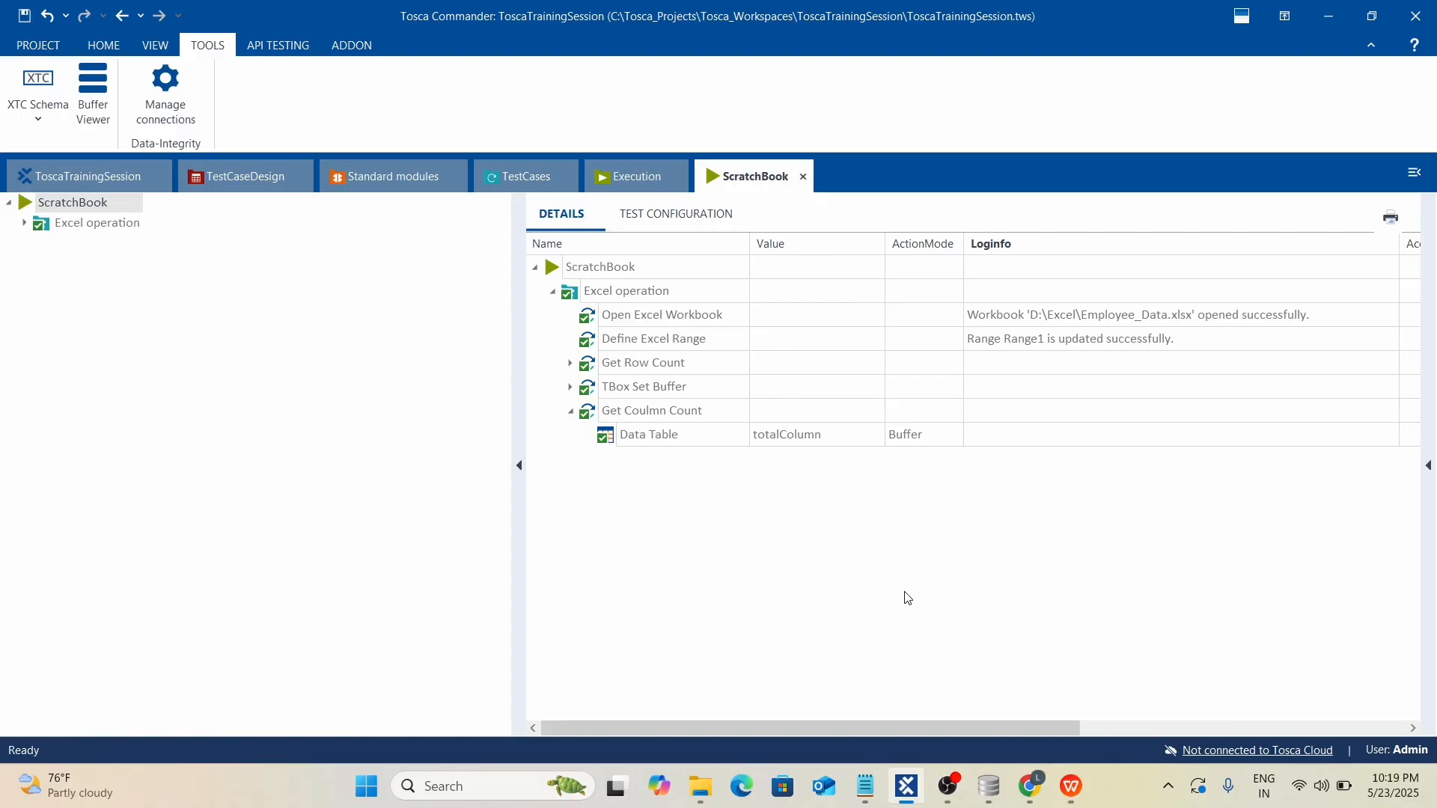
click(392, 190)
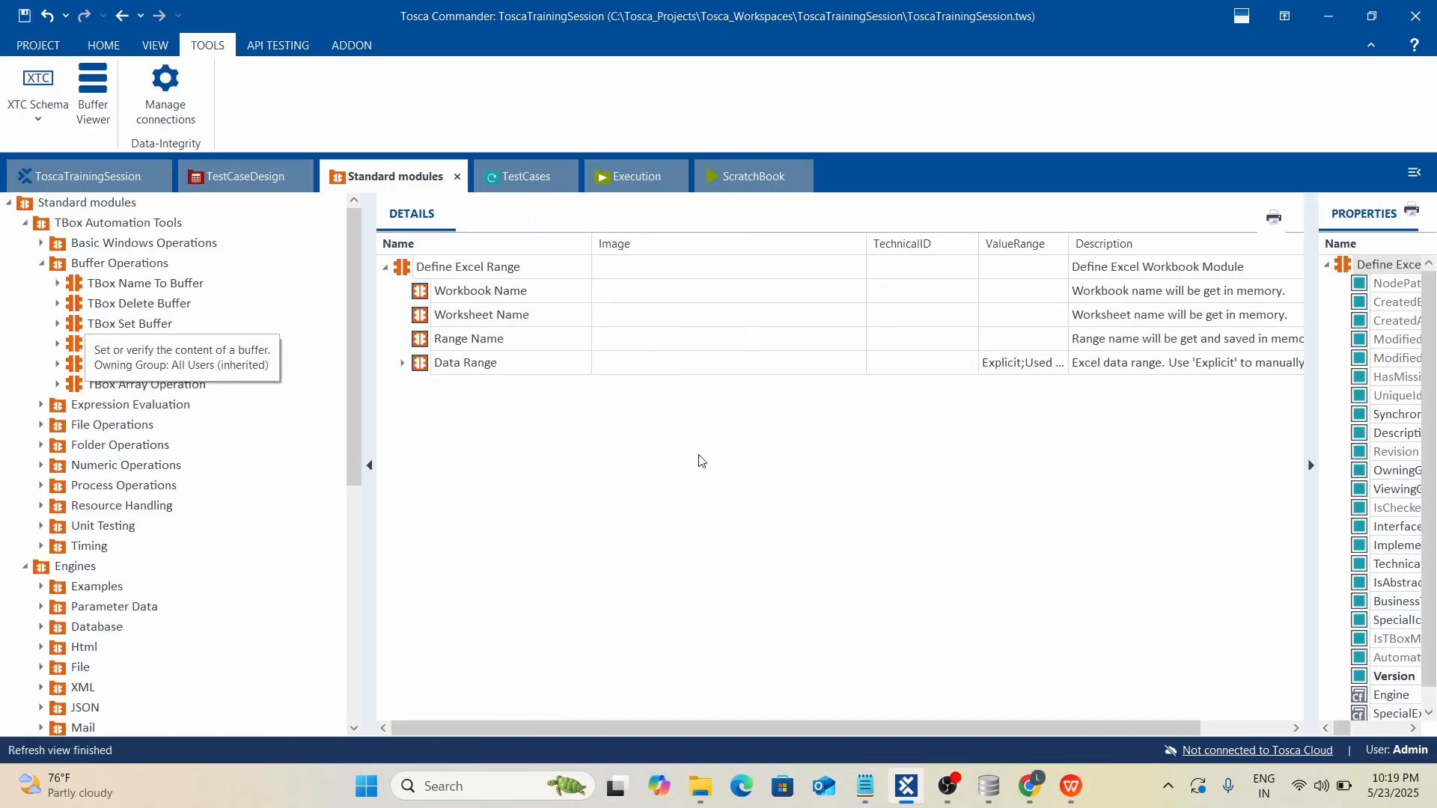
click(525, 177)
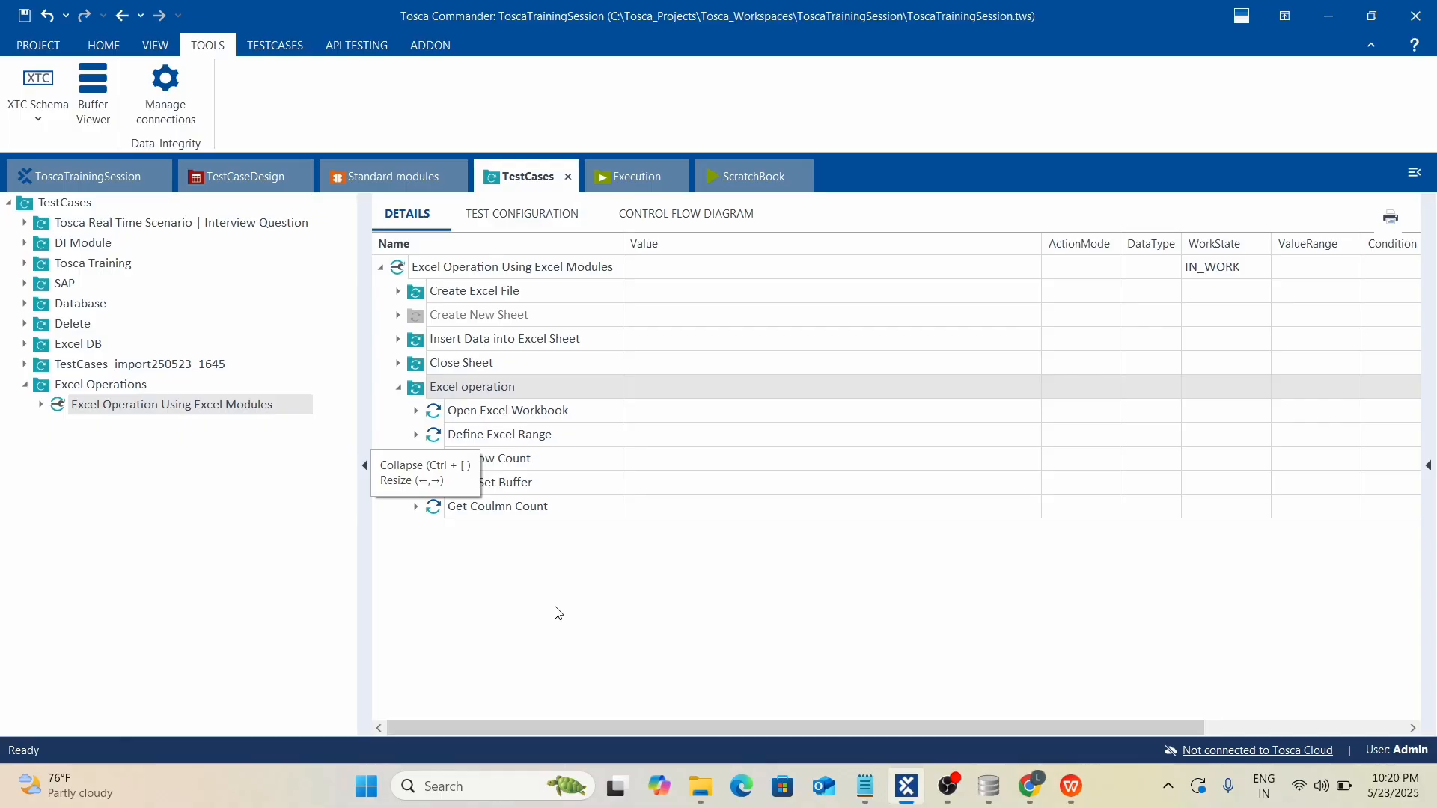
click(689, 605)
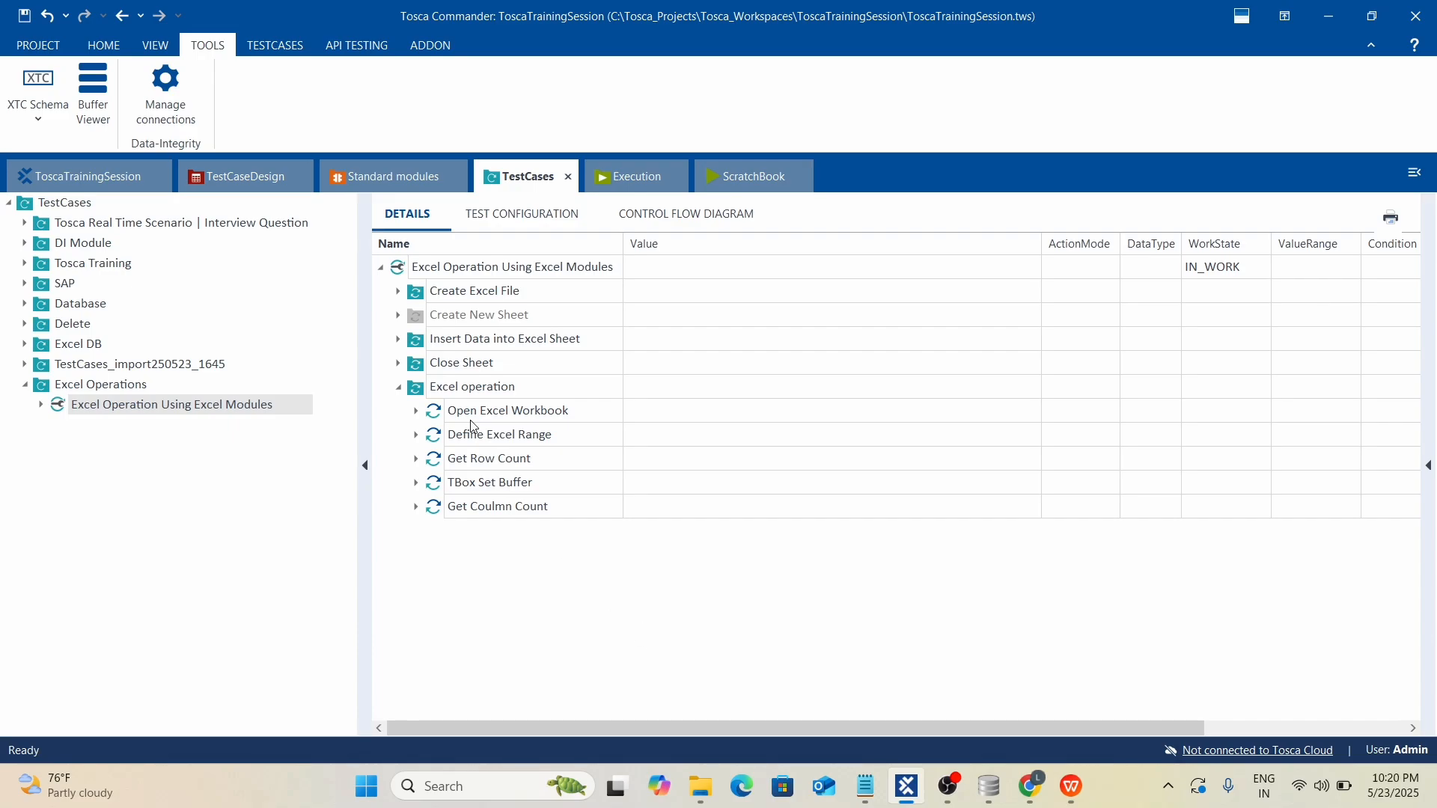
click(401, 388)
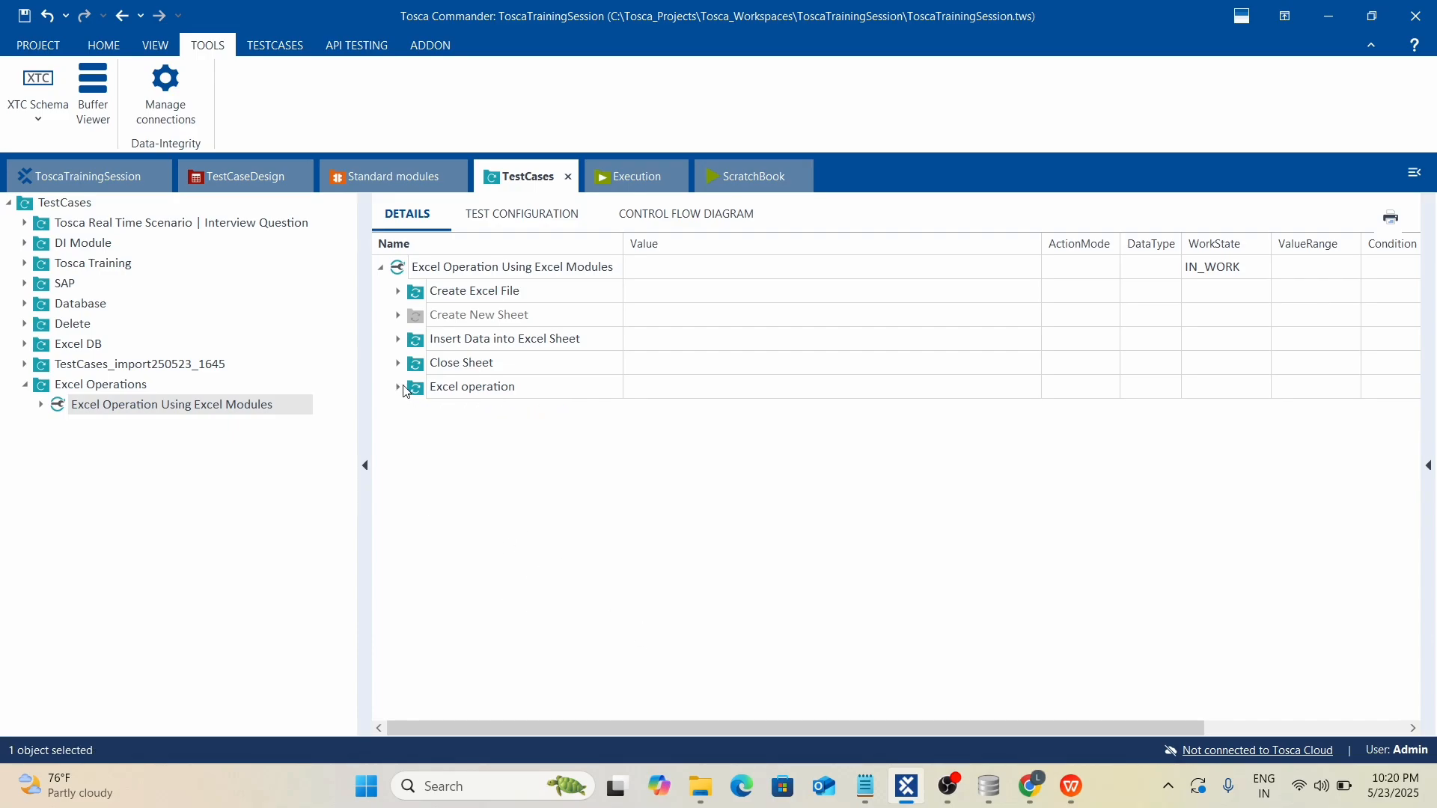
click(399, 388)
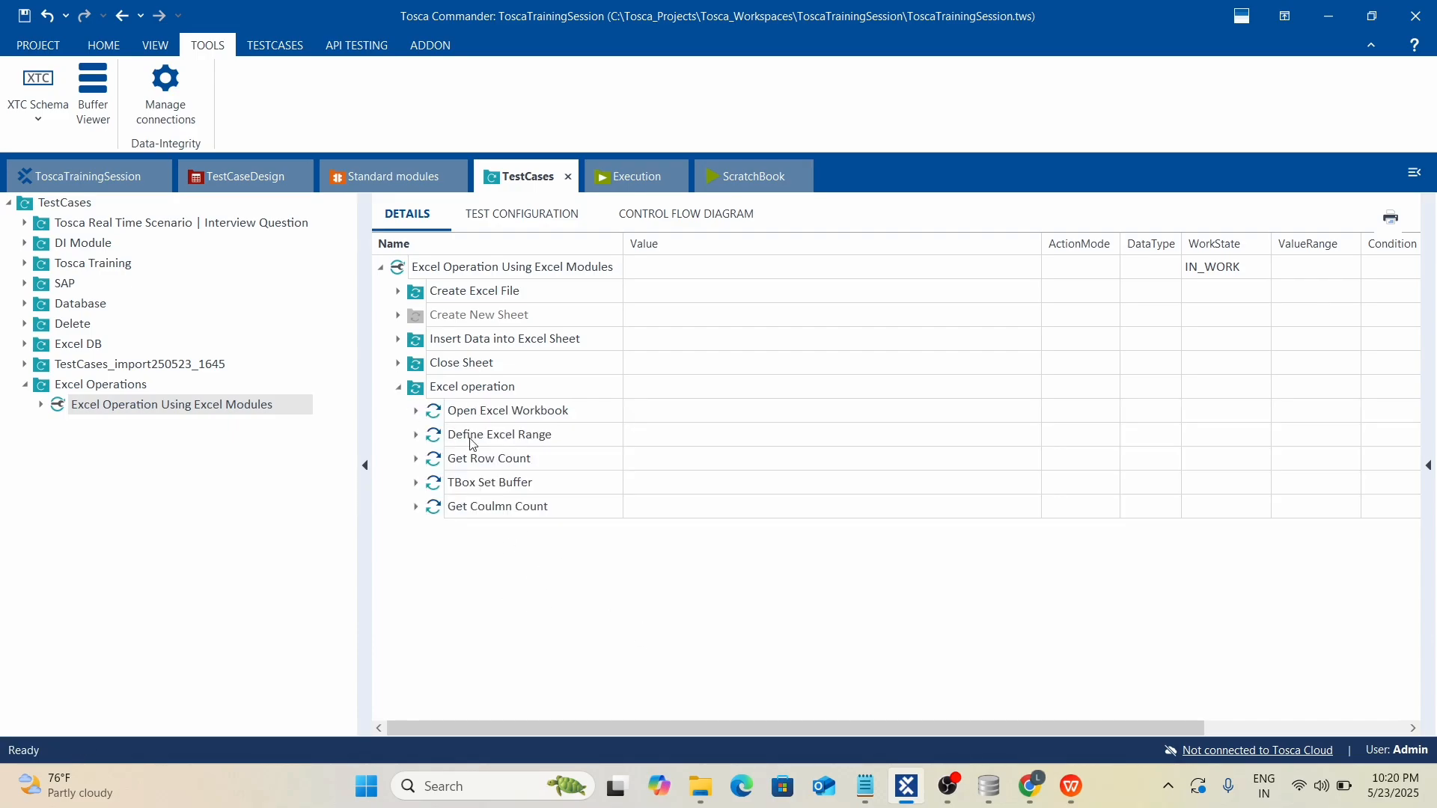
click(529, 552)
click(399, 387)
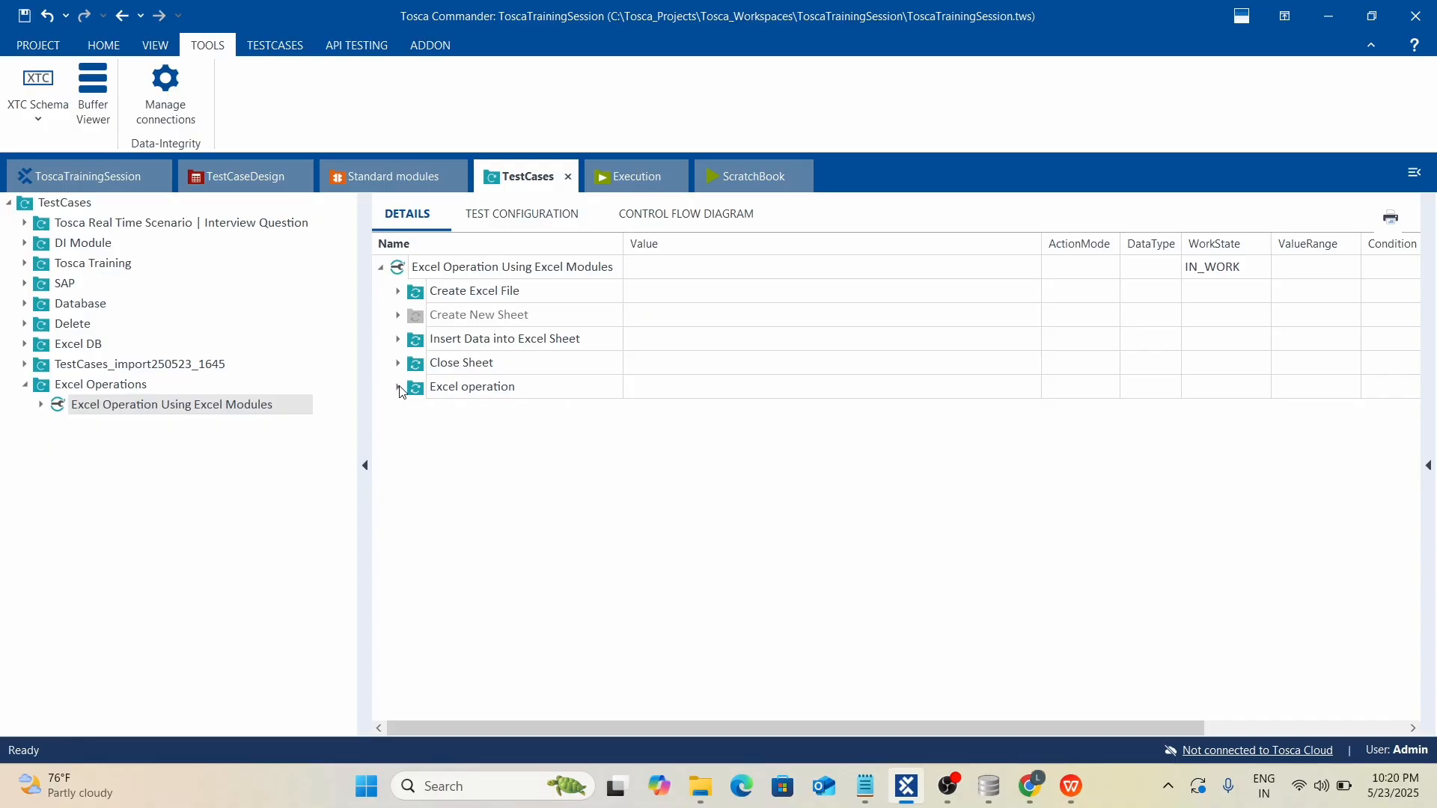
Add a test step folder named Store Data in Array to the Excel Operation Using Excel Modules test case.
click(399, 387)
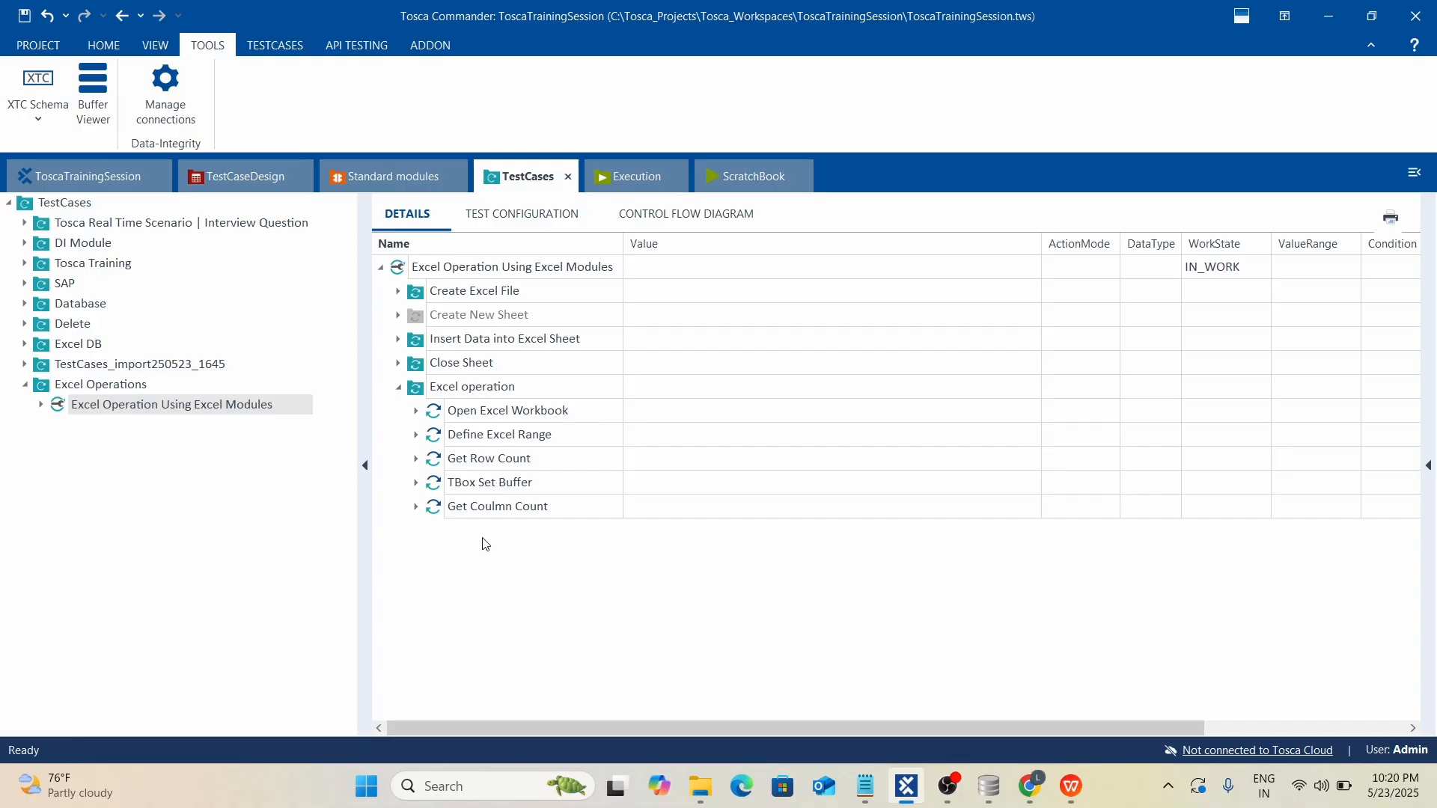
click(515, 566)
right_click(558, 273)
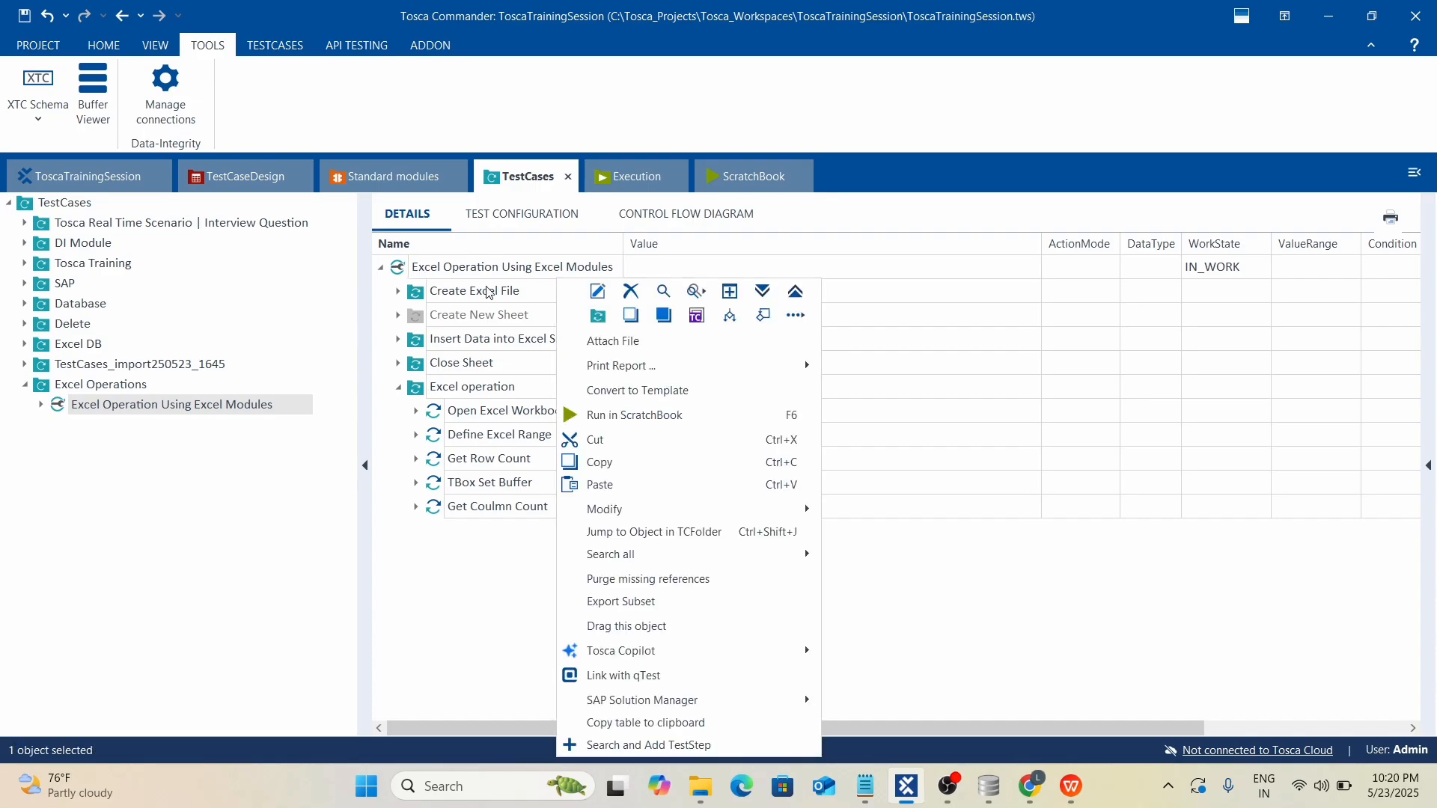
click(606, 325)
text(S)
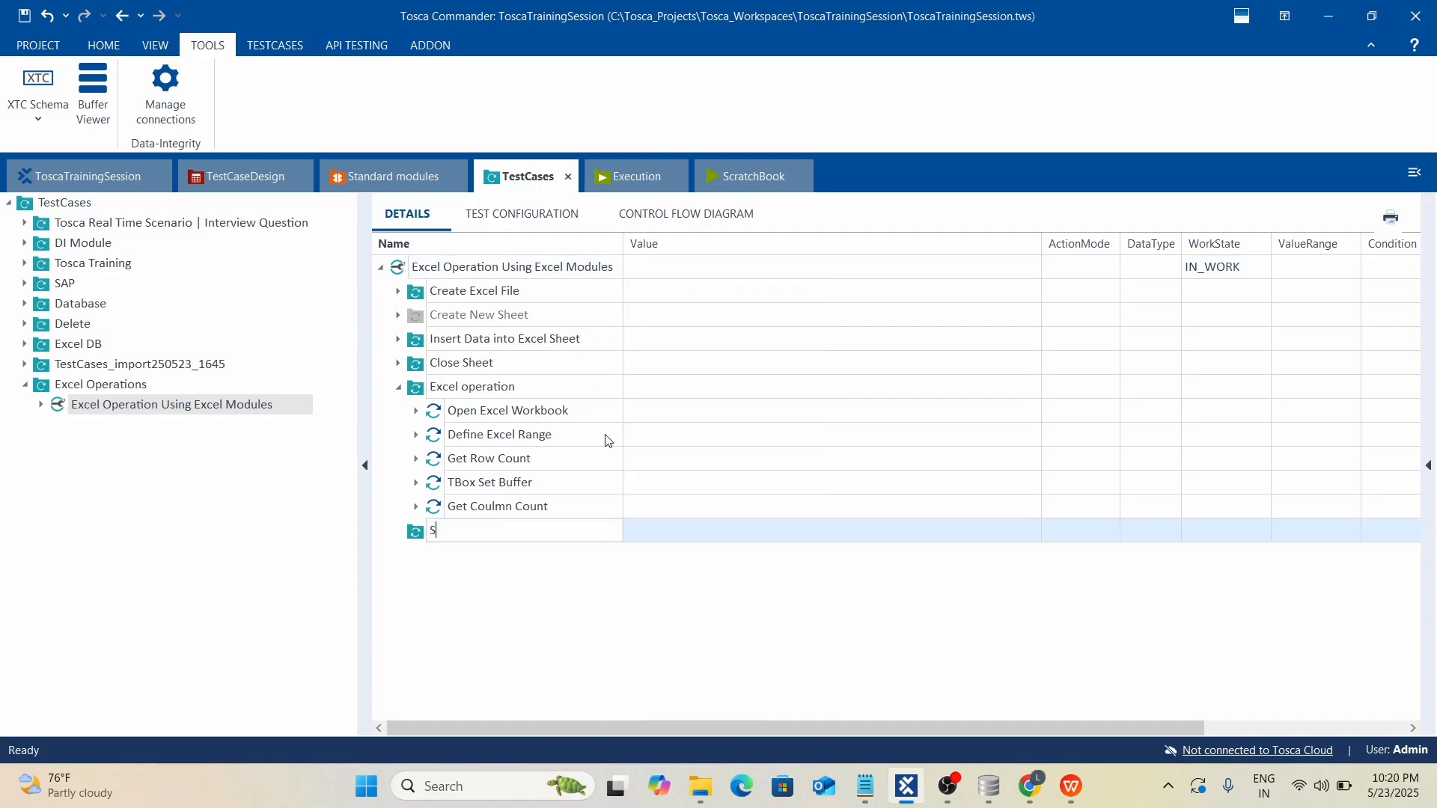
text(tore Data in Array)
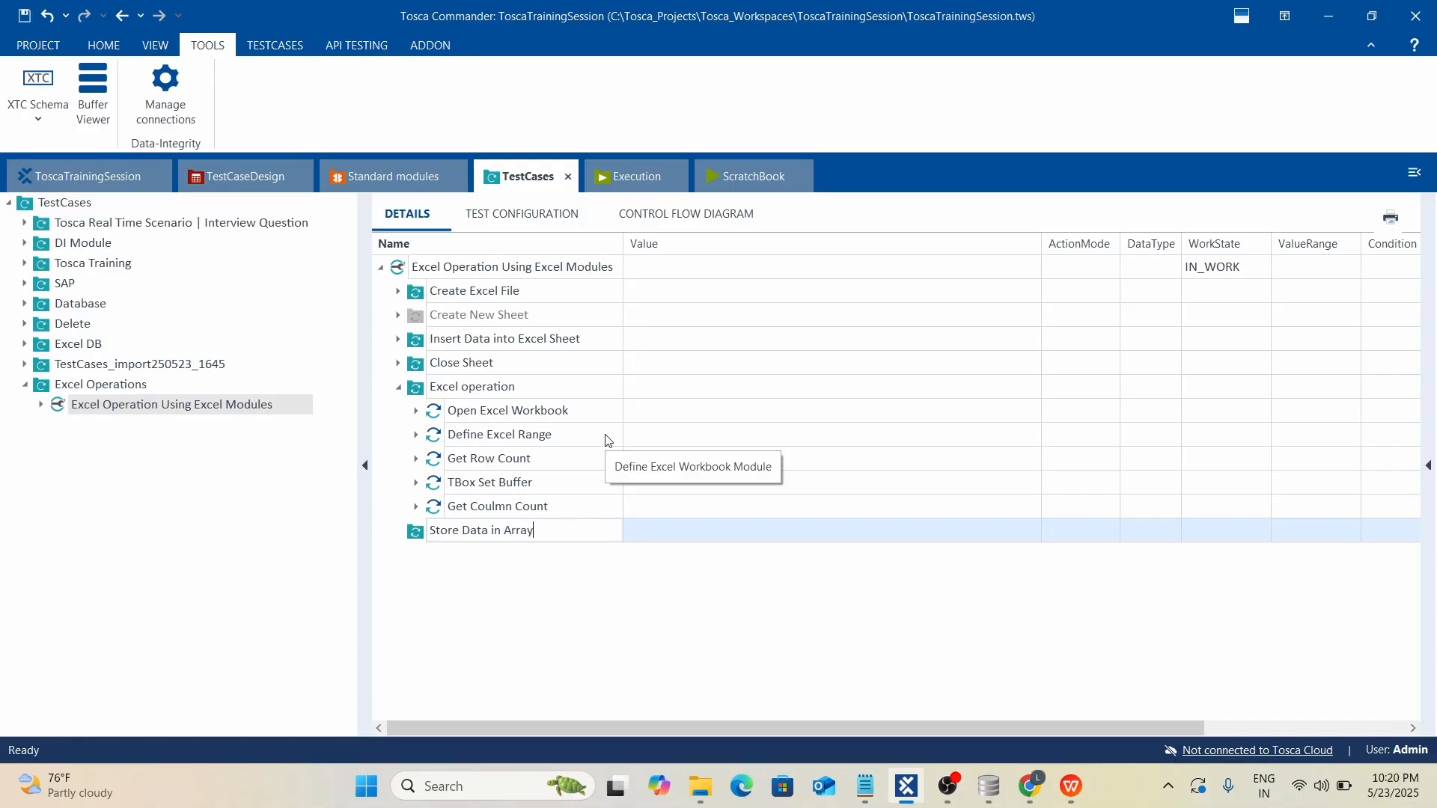
click(553, 608)
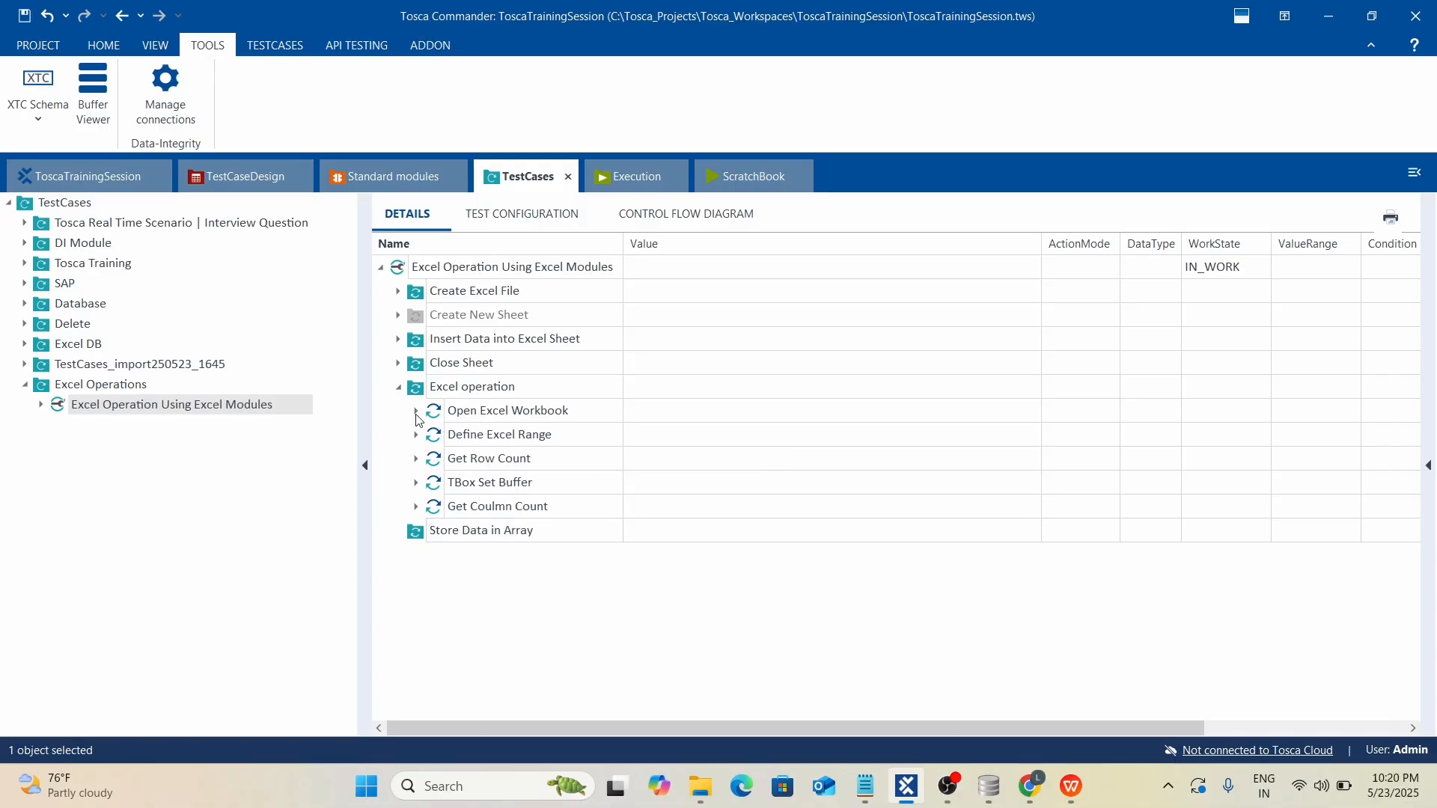
Copy the Open Excel Workbook, Define Excel Range and Get Row Count steps from the Excel operation folder into Store Data in Array.
click(479, 411)
shift+click(479, 434)
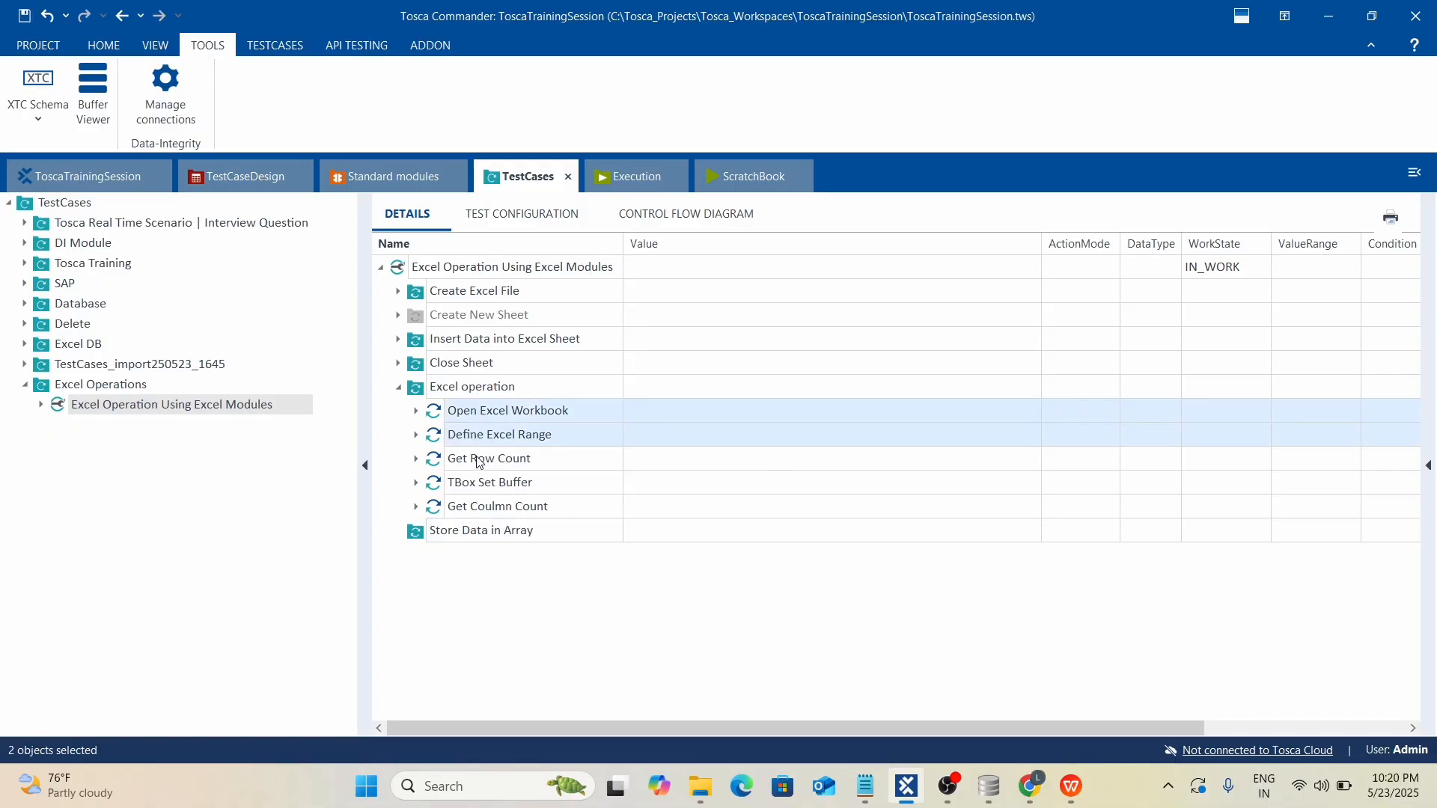
ctrl+click(481, 458)
key(ctrl+c)
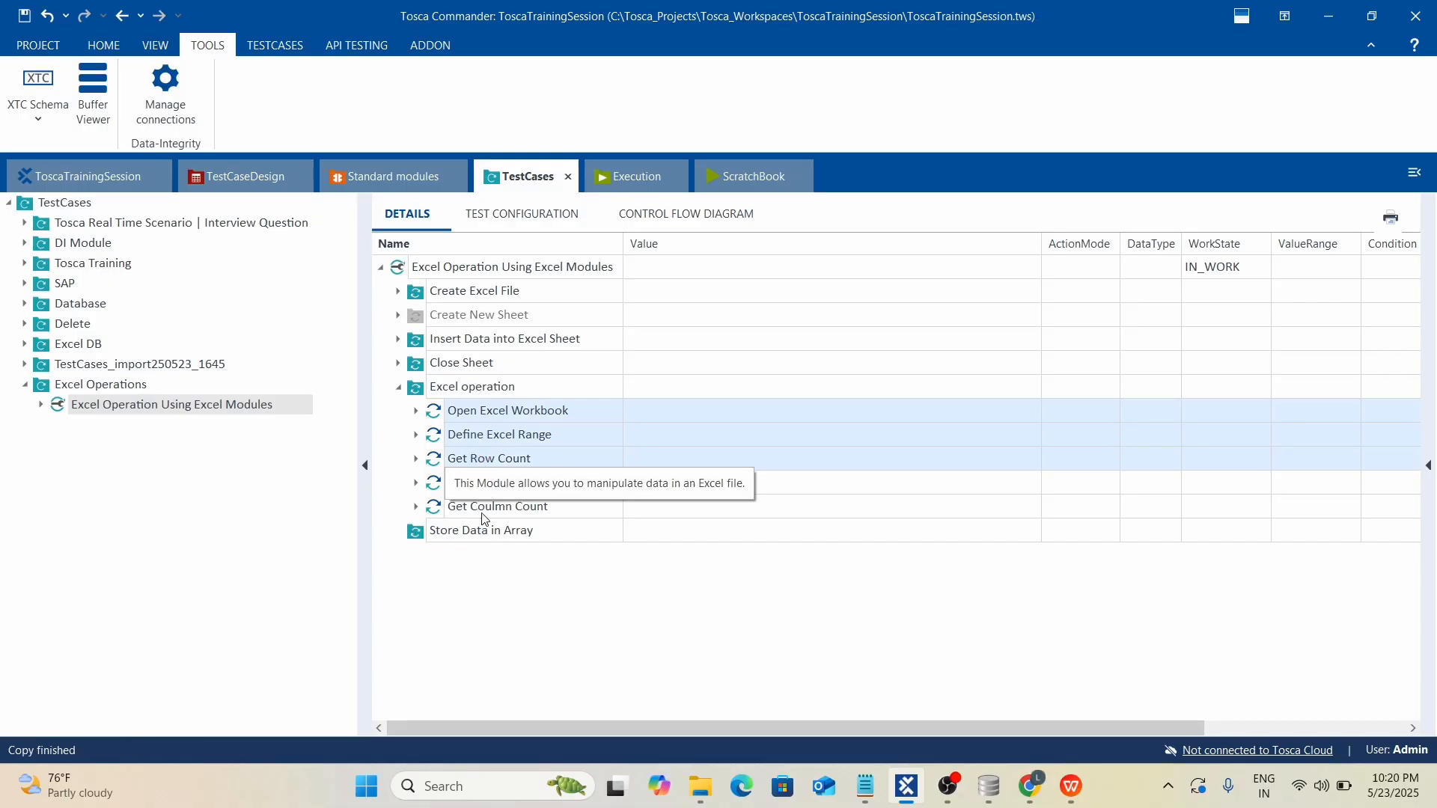
click(451, 536)
key(ctrl+v)
click(399, 387)
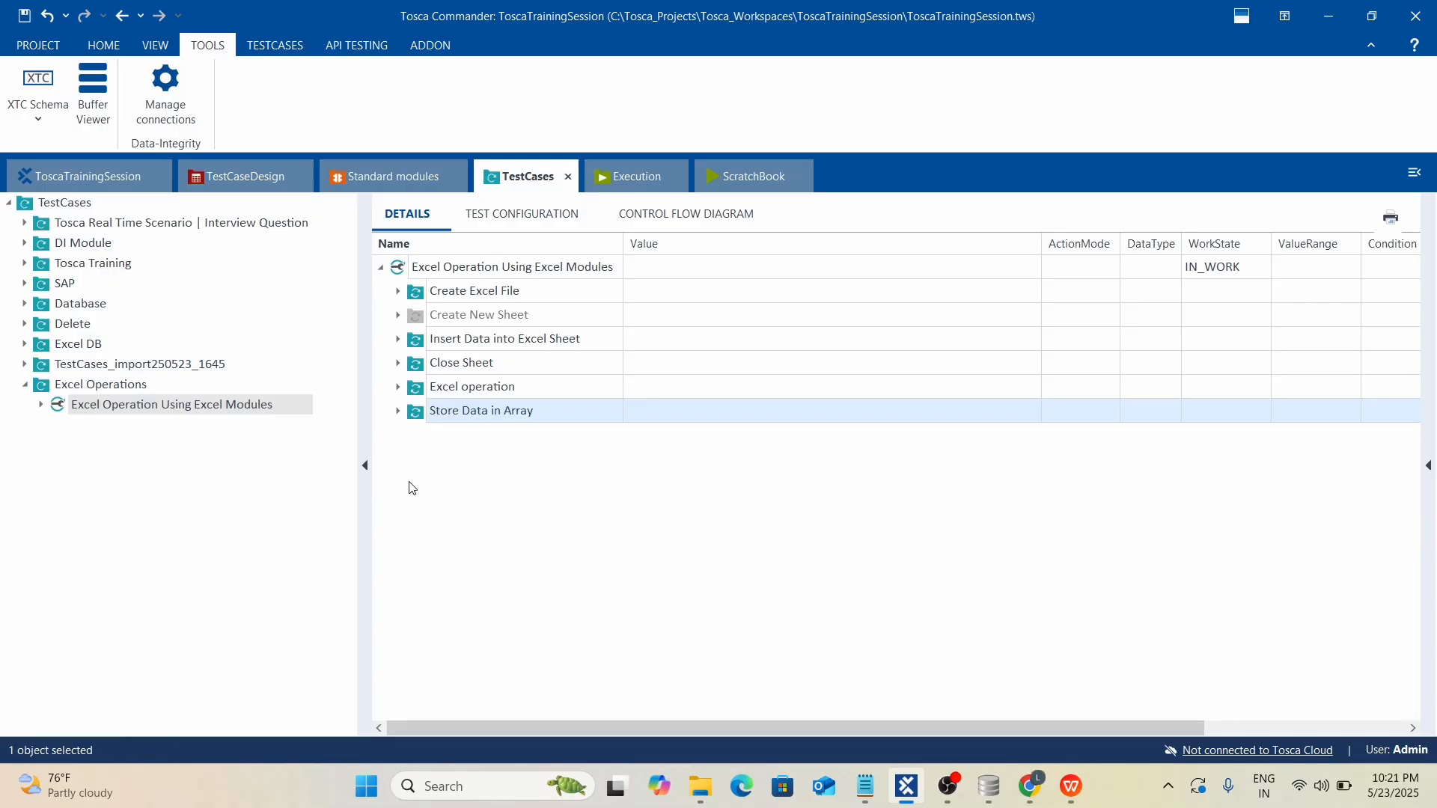
Review the workbook and range settings of the copied Open Excel Workbook and Define Excel Range steps.
click(399, 411)
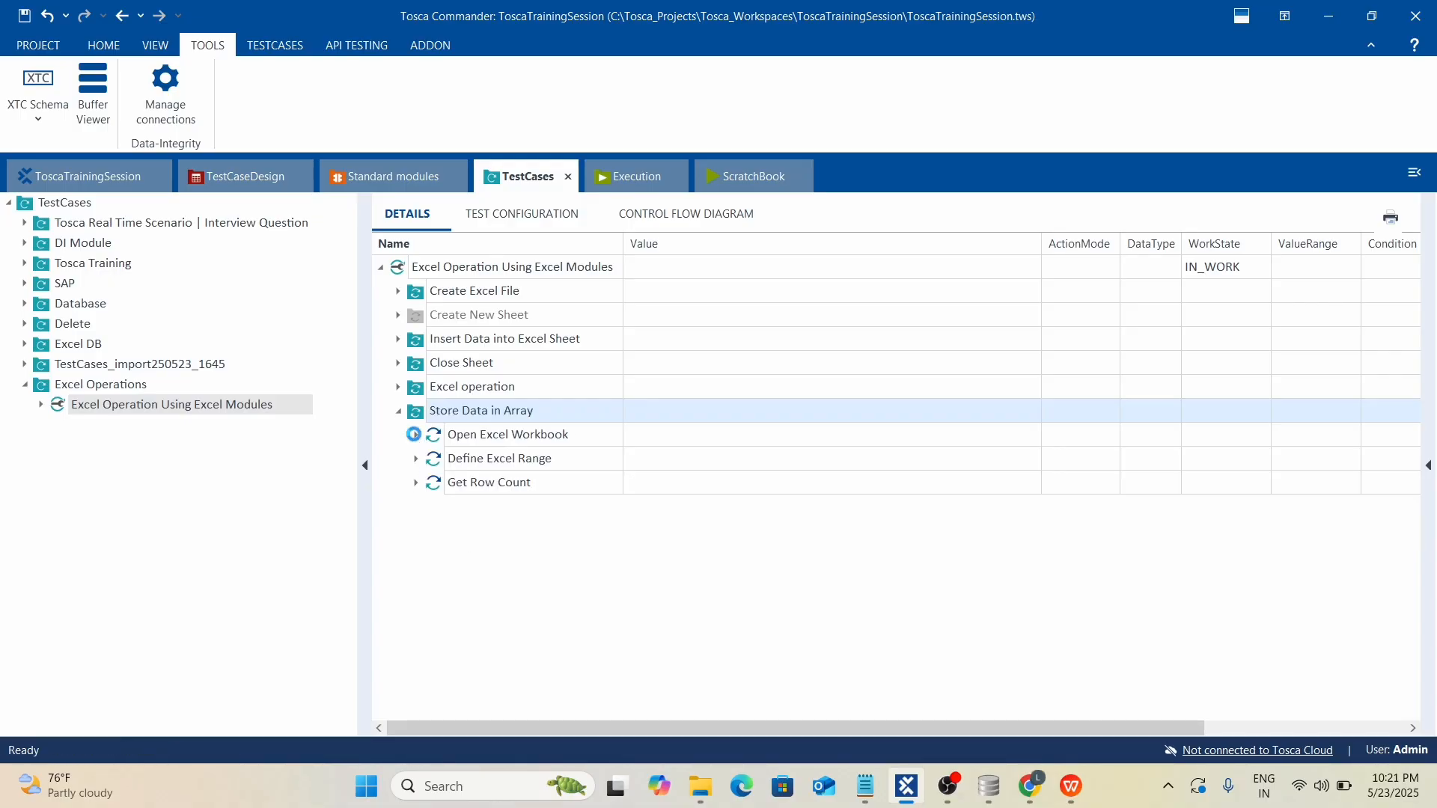
click(417, 435)
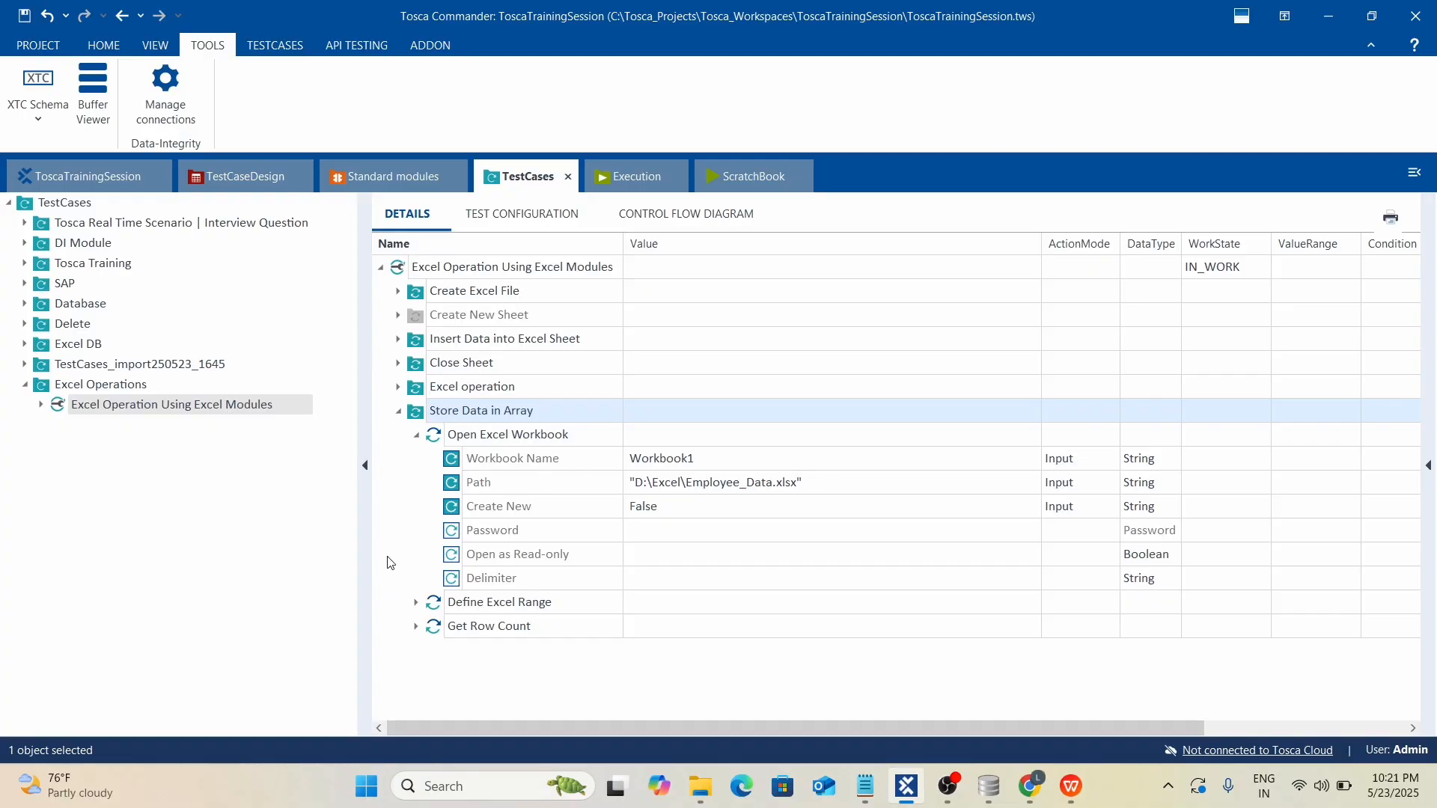
click(416, 602)
scroll(616, 641, down, 1)
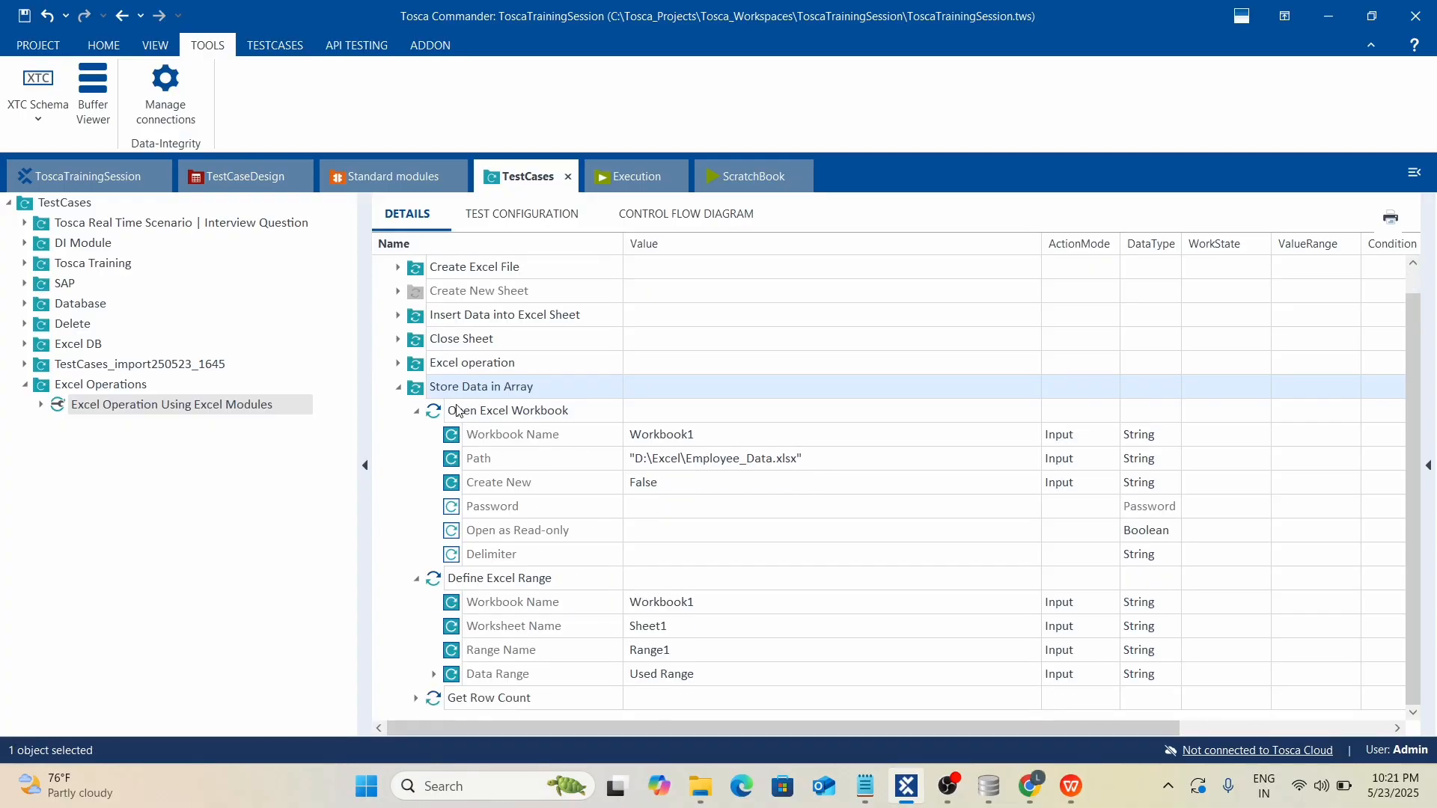
click(417, 412)
click(417, 459)
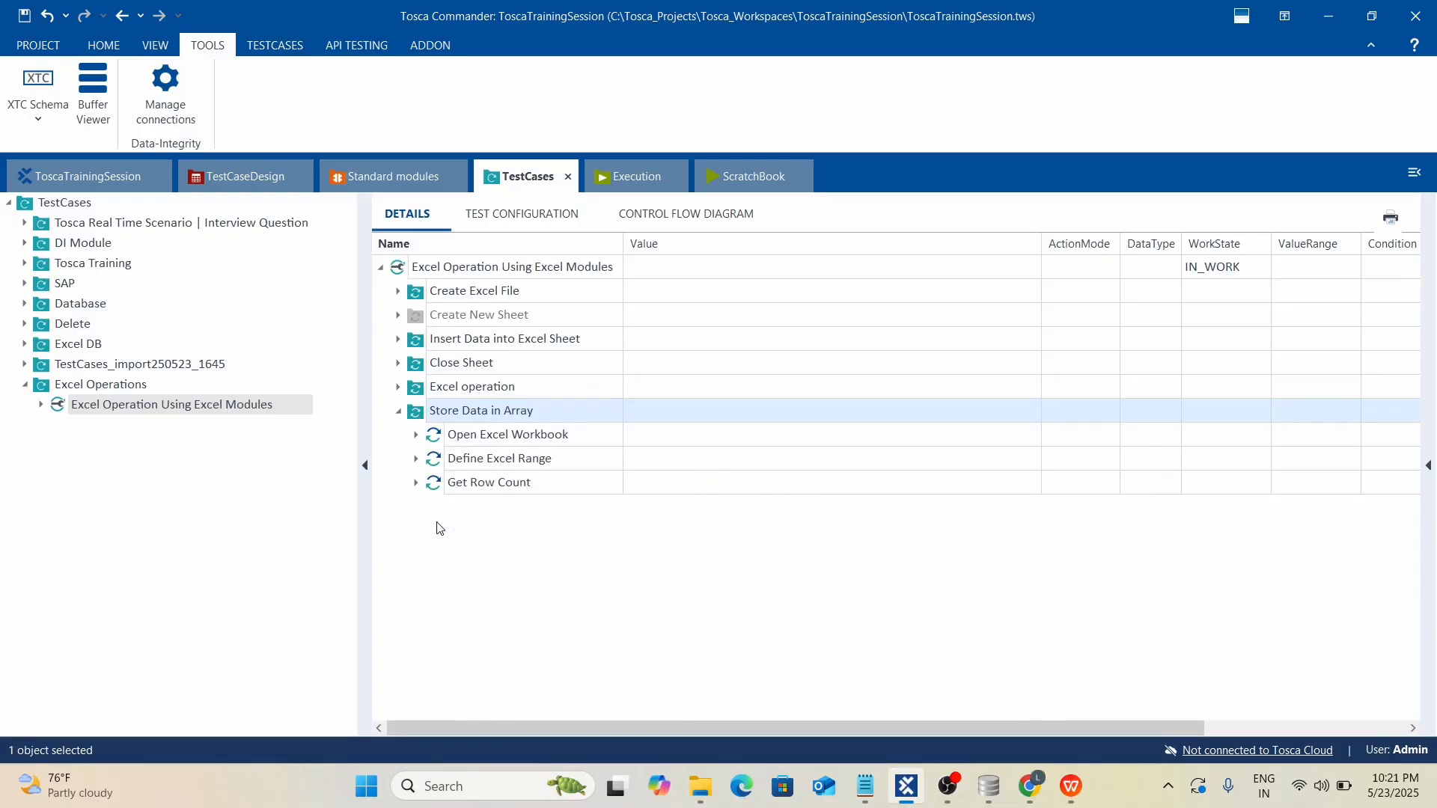
Rename the copied Get Row Count step as Store Data in Array and clear its Data Table row count buffer.
click(416, 483)
click(551, 485)
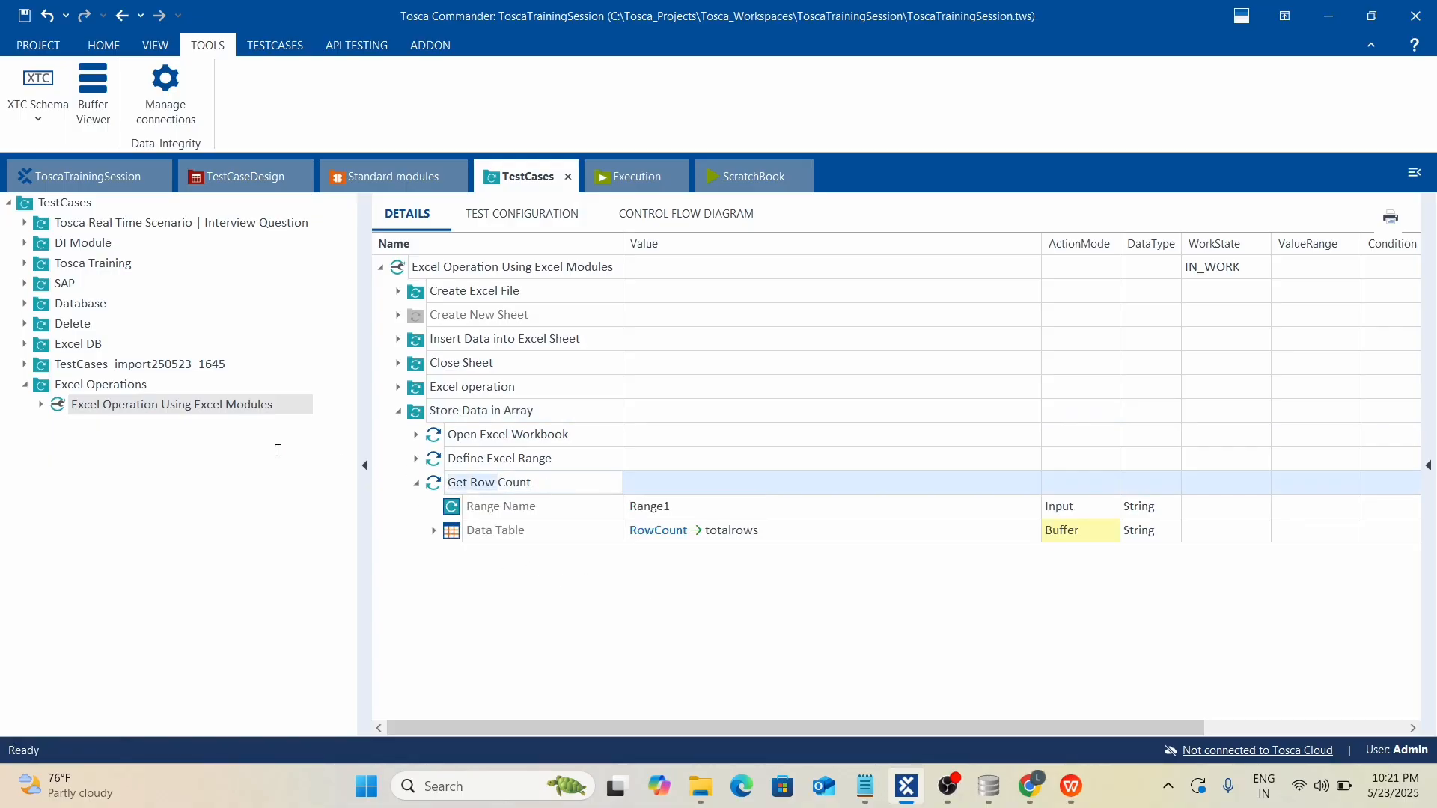
key(Delete)
key(Delete)
key(Delete)
key(Delete)
key(Delete)
key(Delete)
key(Delete)
key(Delete)
key(Delete)
key(Delete)
click(512, 531)
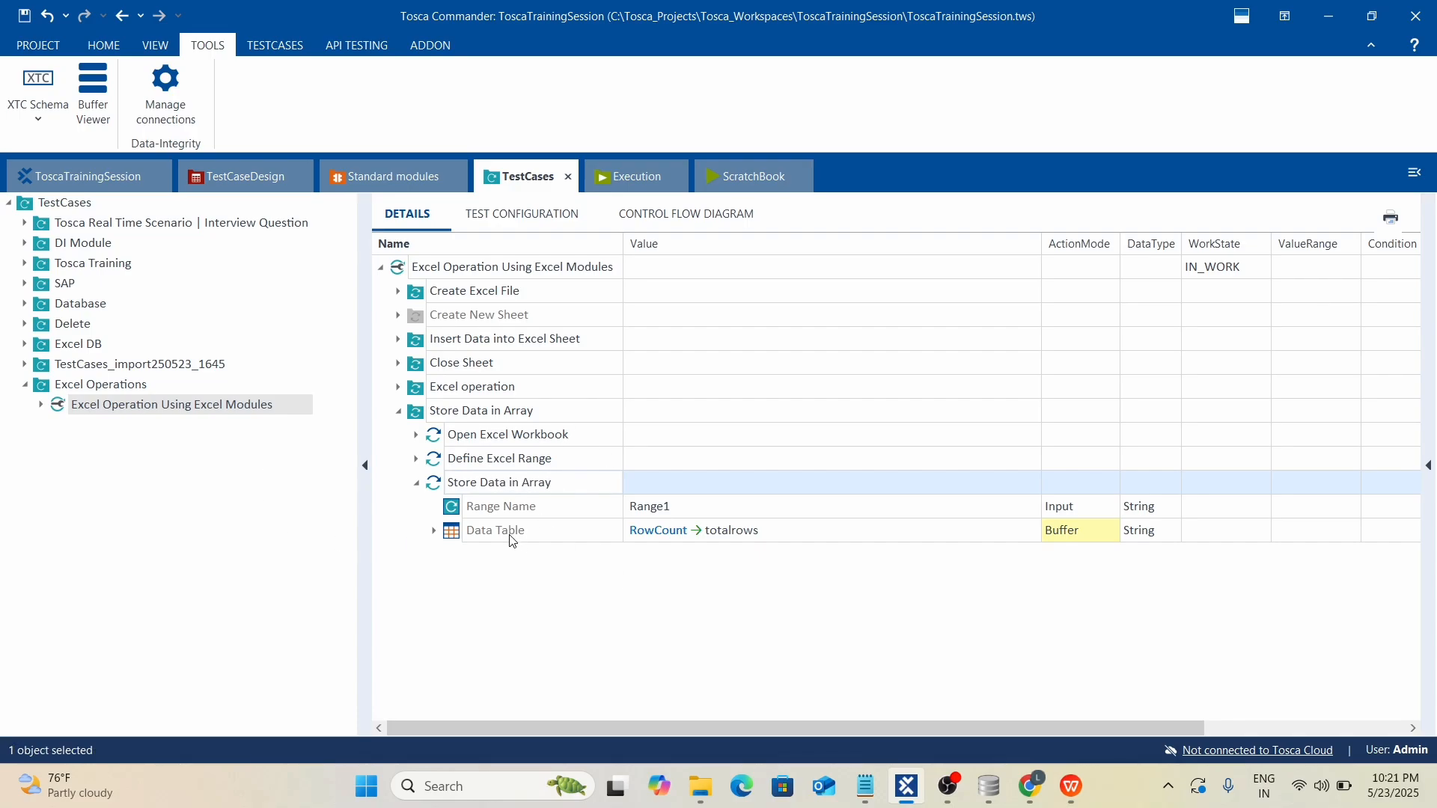
key(Delete)
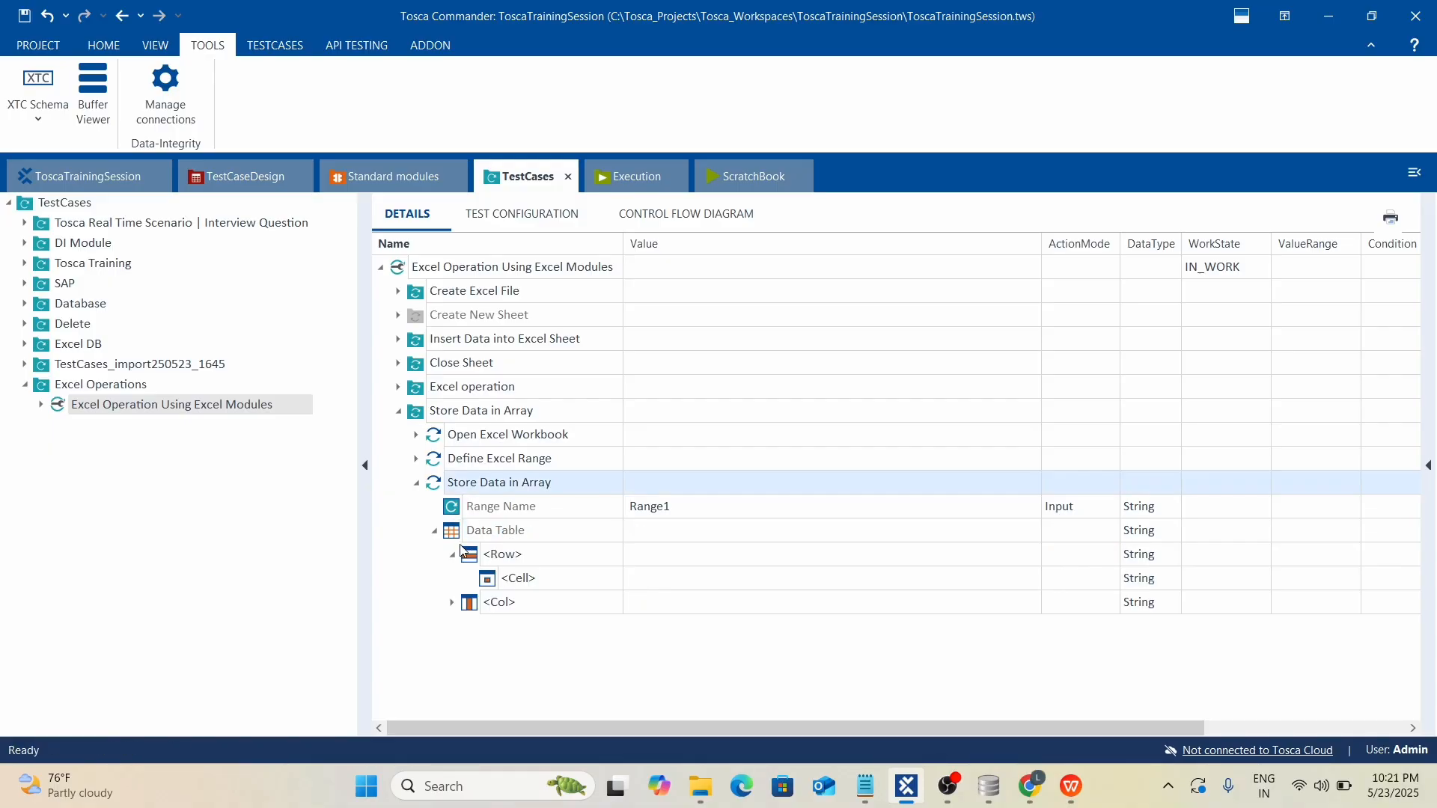
Set the Data Table row to $1 with the value FirstRowData and the action mode Buffer.
click(562, 562)
click(568, 559)
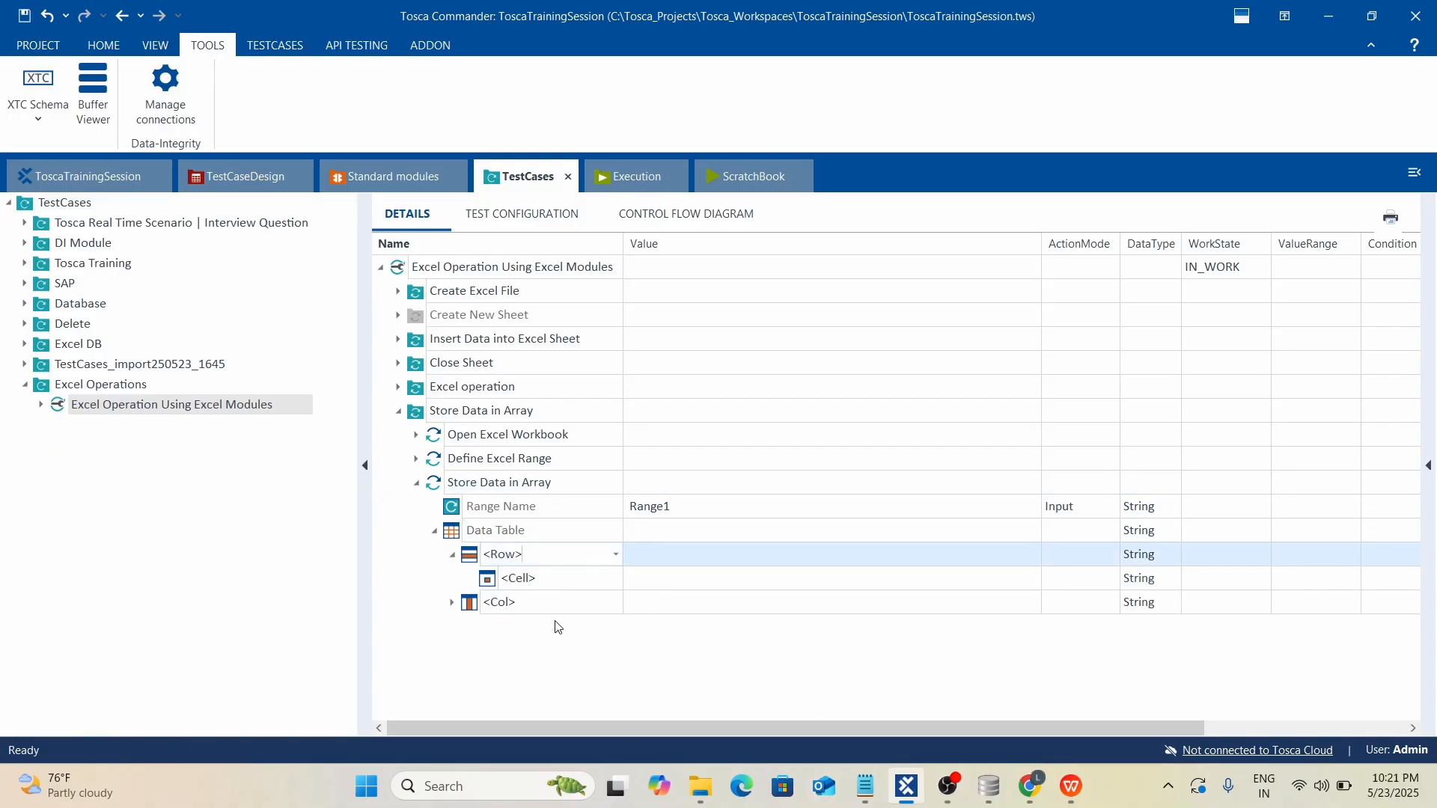
double_click(522, 554)
text($1)
click(925, 558)
click(839, 555)
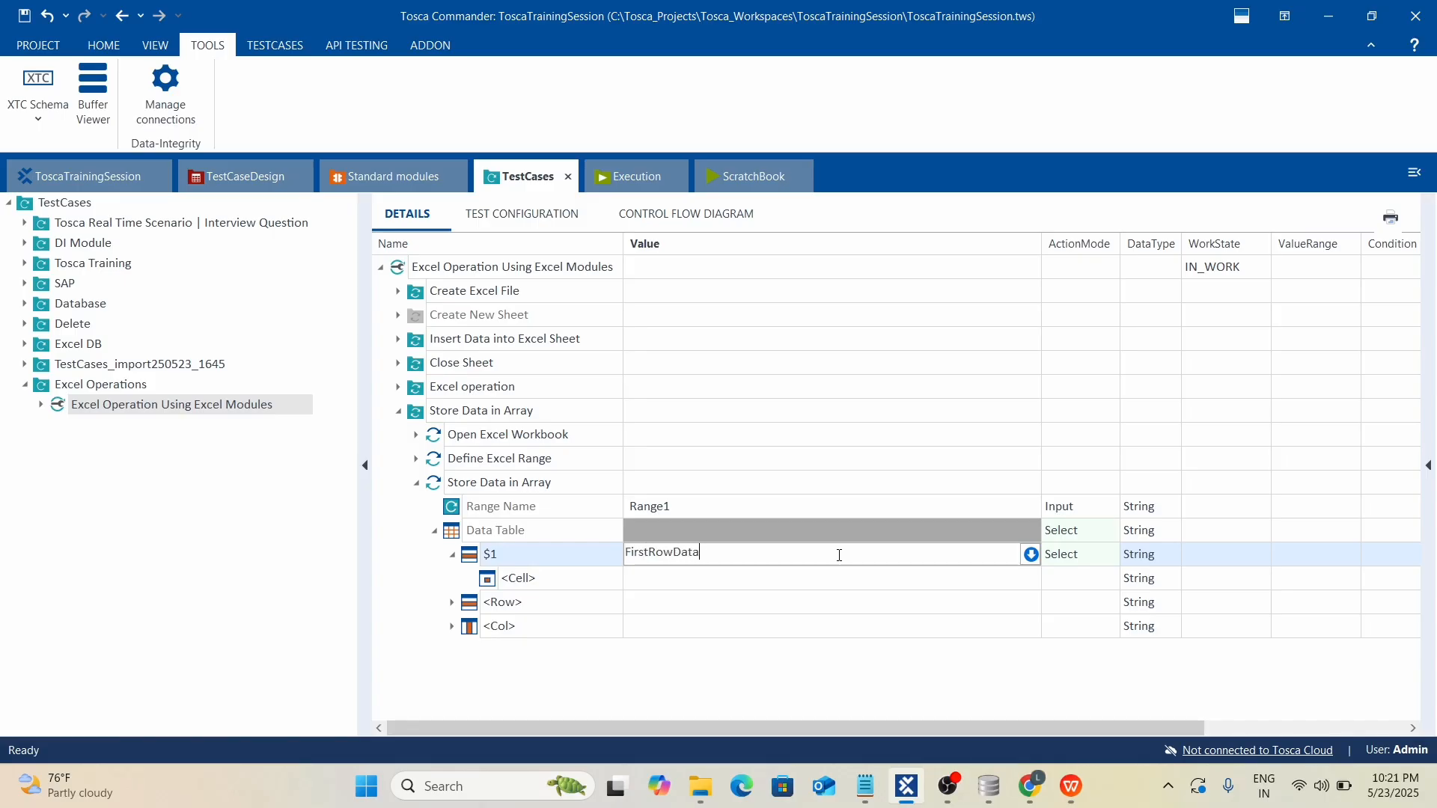
click(1082, 561)
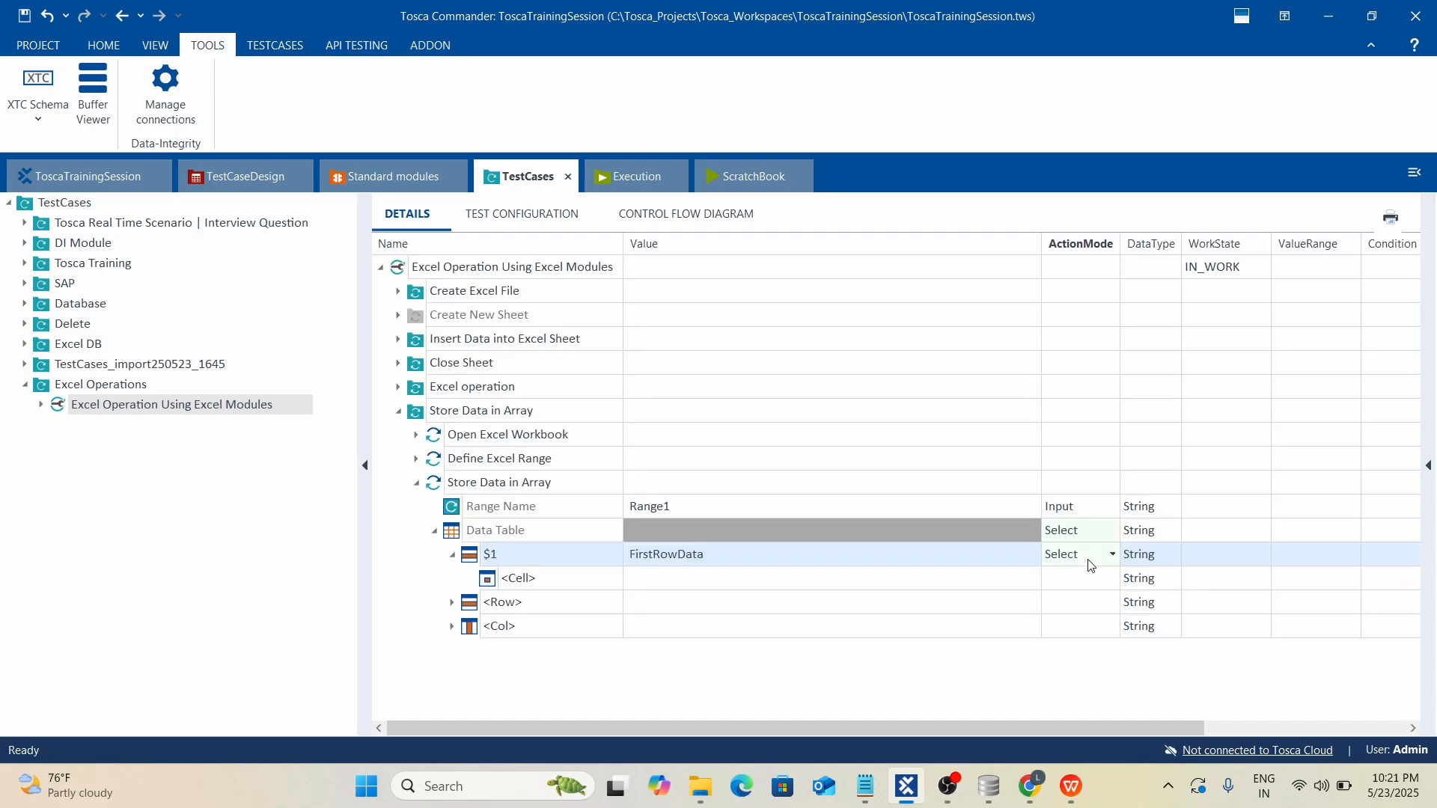
key(b)
click(857, 394)
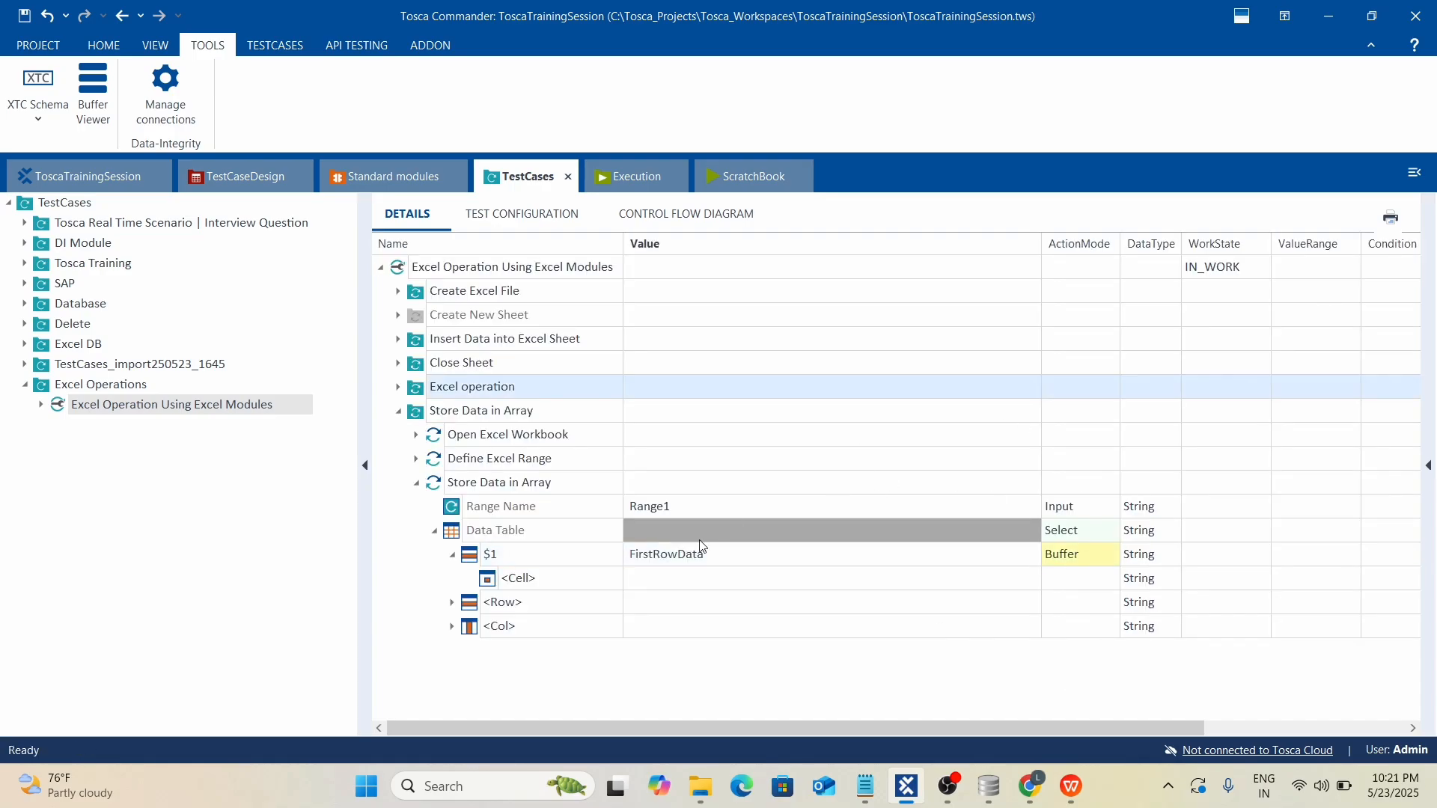
Try to run the Store Data in Array folder in ScratchBook and expand its result.
right_click(500, 414)
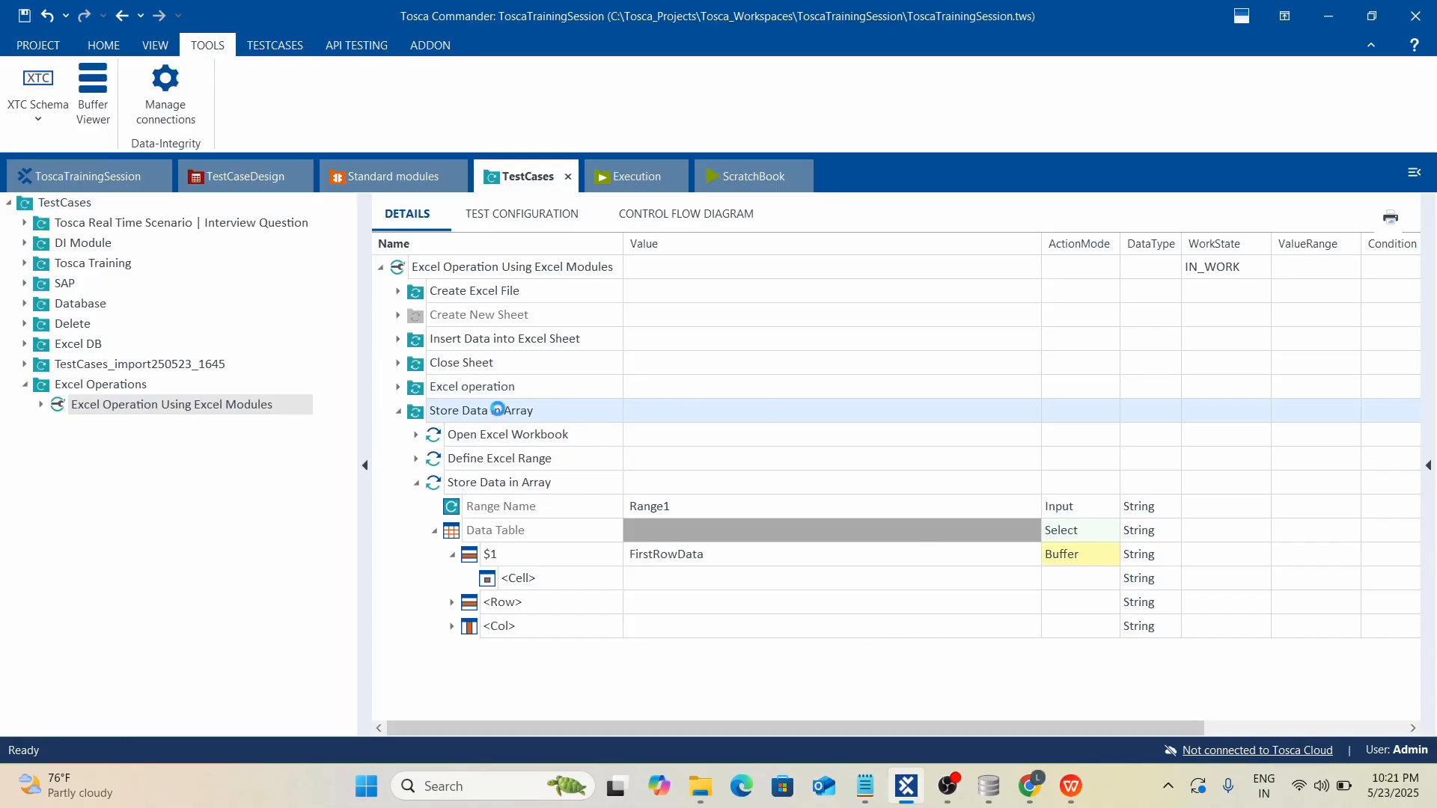
click(727, 496)
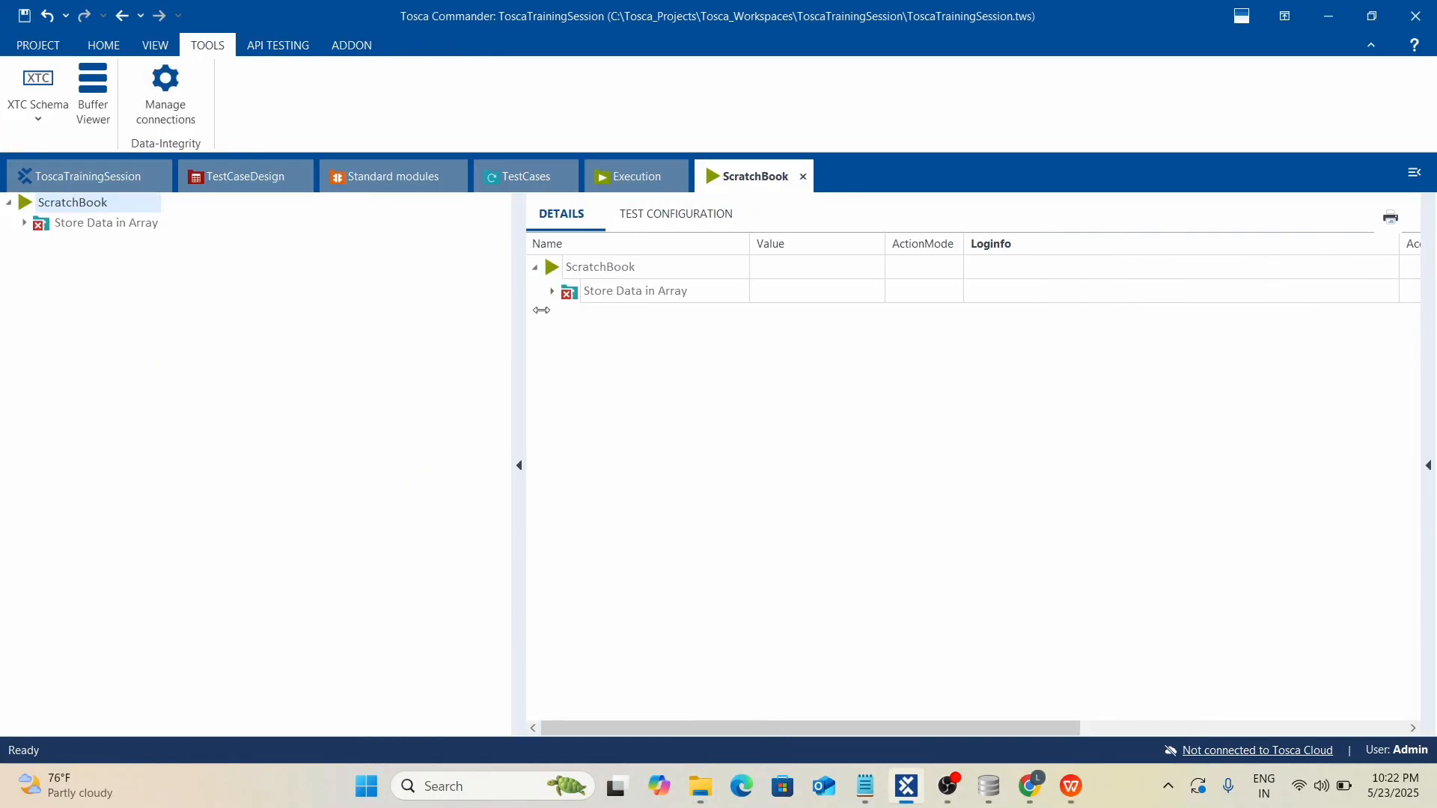
click(552, 292)
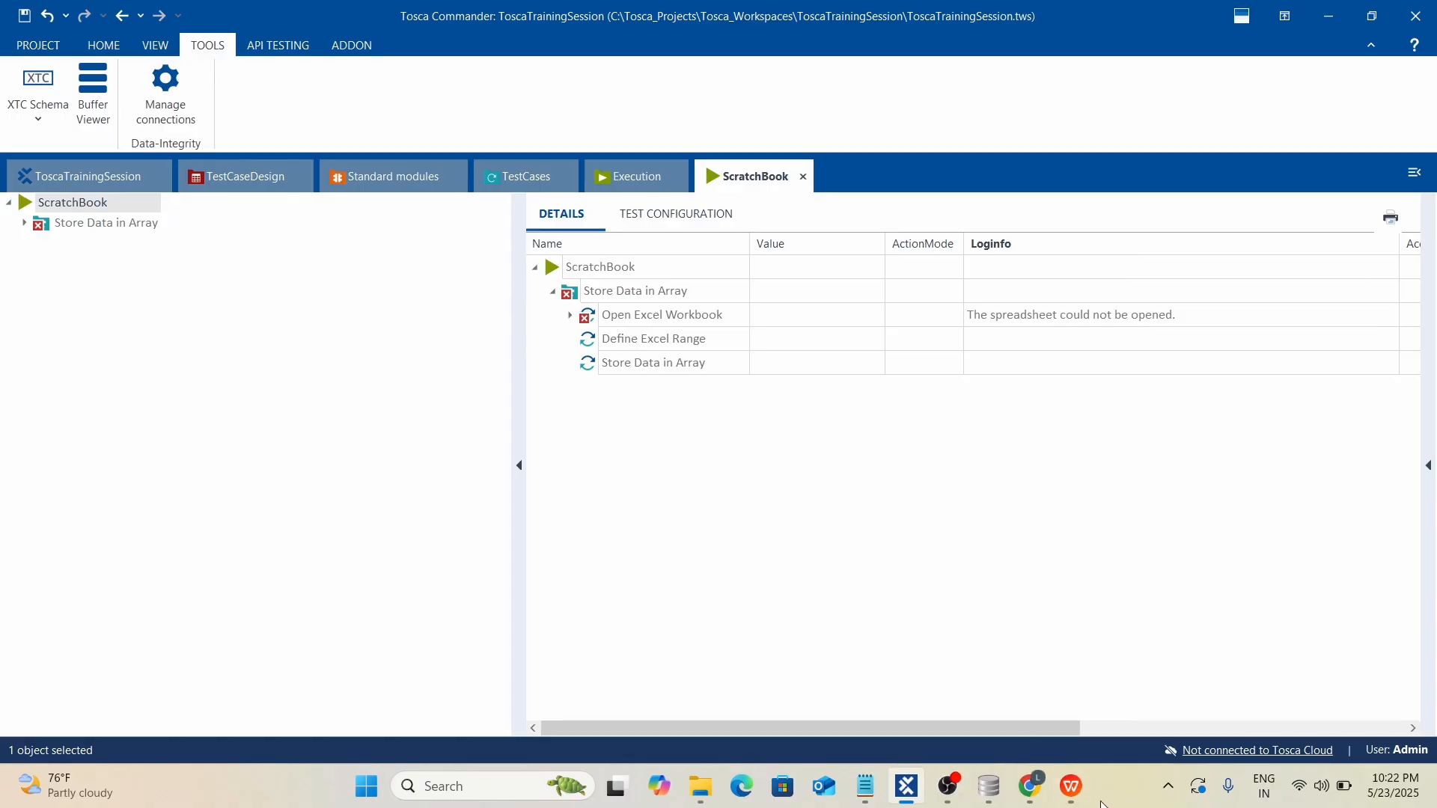
Switch to the open Employee_Data.xlsx spreadsheet and close it.
click(1072, 786)
click(899, 314)
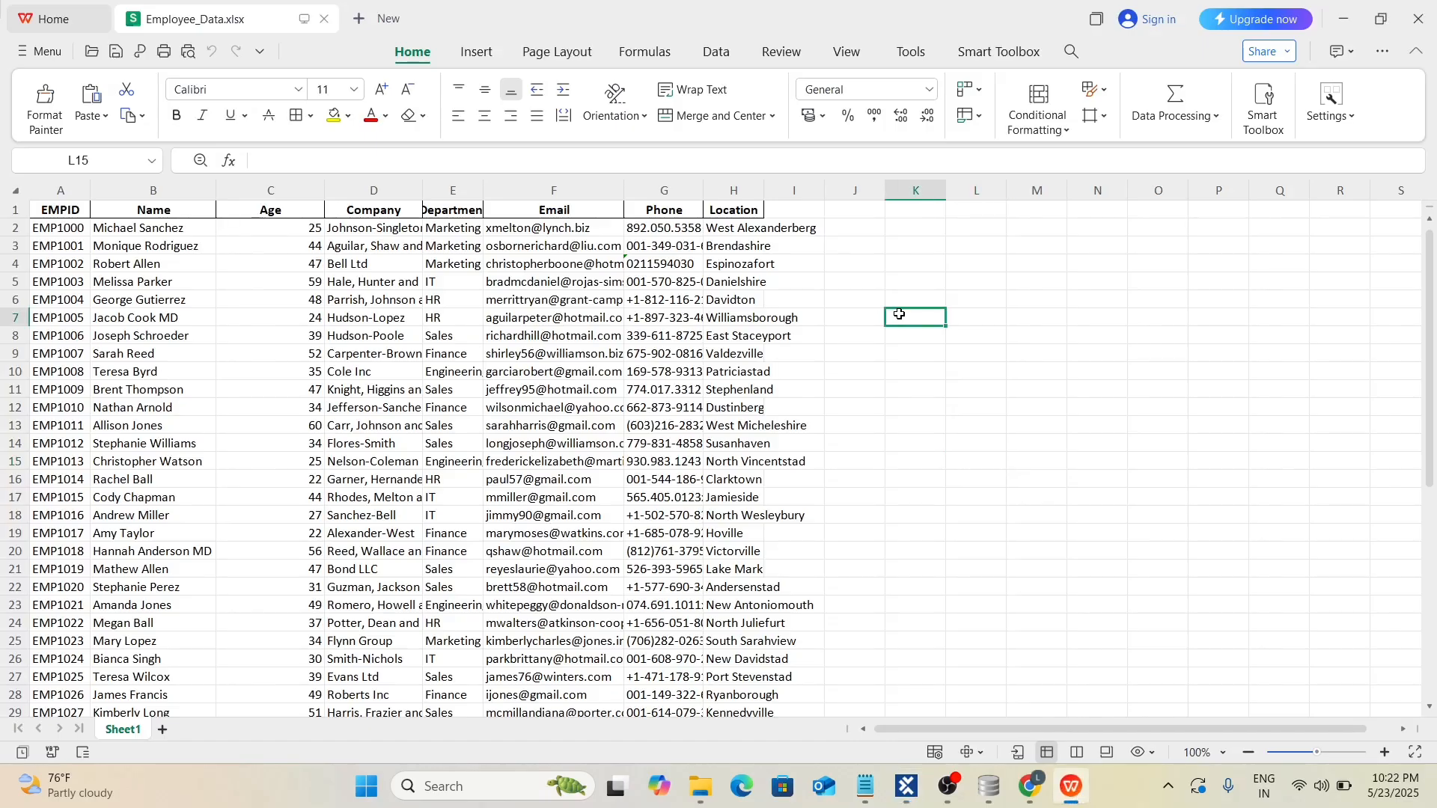
click(1419, 18)
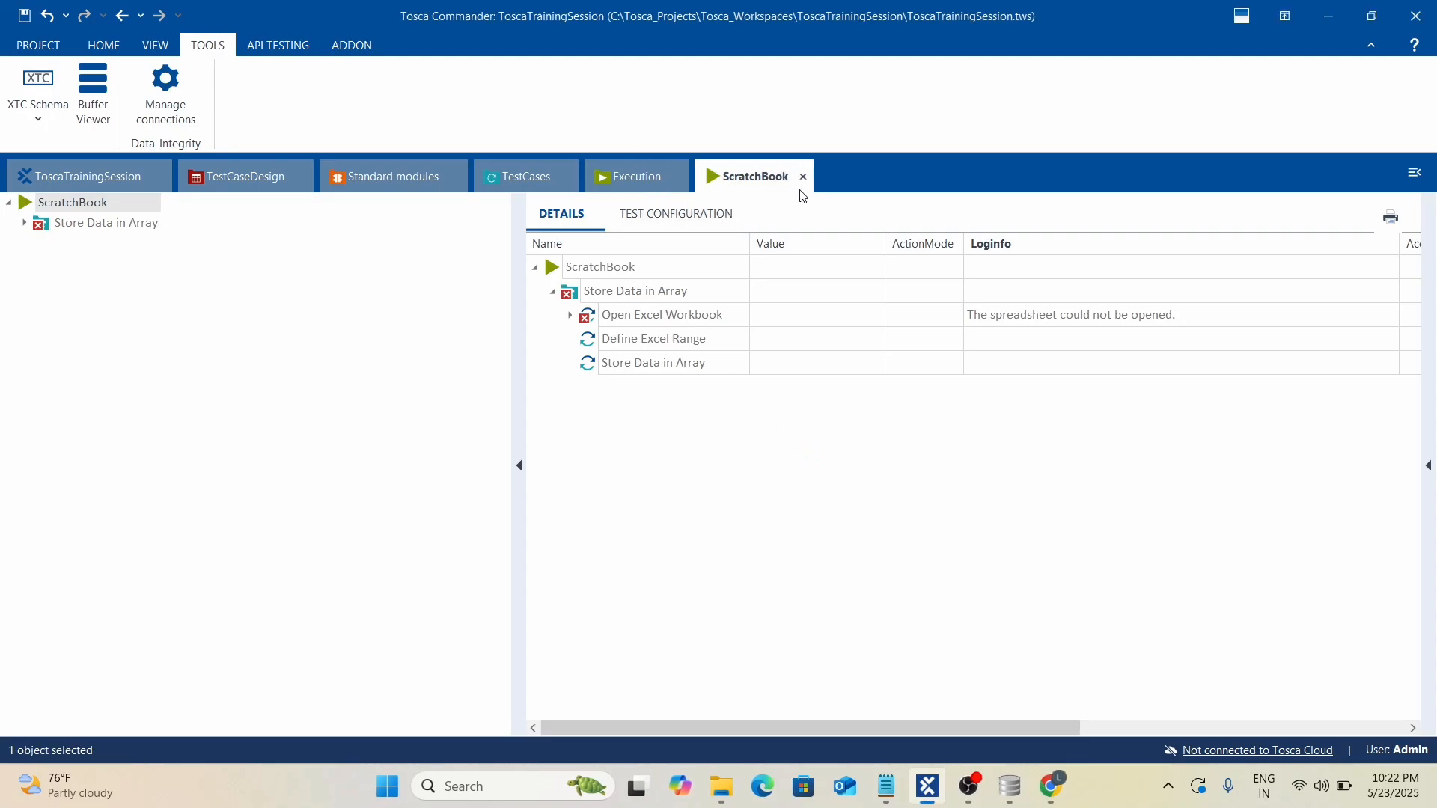
Run the Store Data in Array folder from the test case again in ScratchBook and expand all of its results.
click(507, 183)
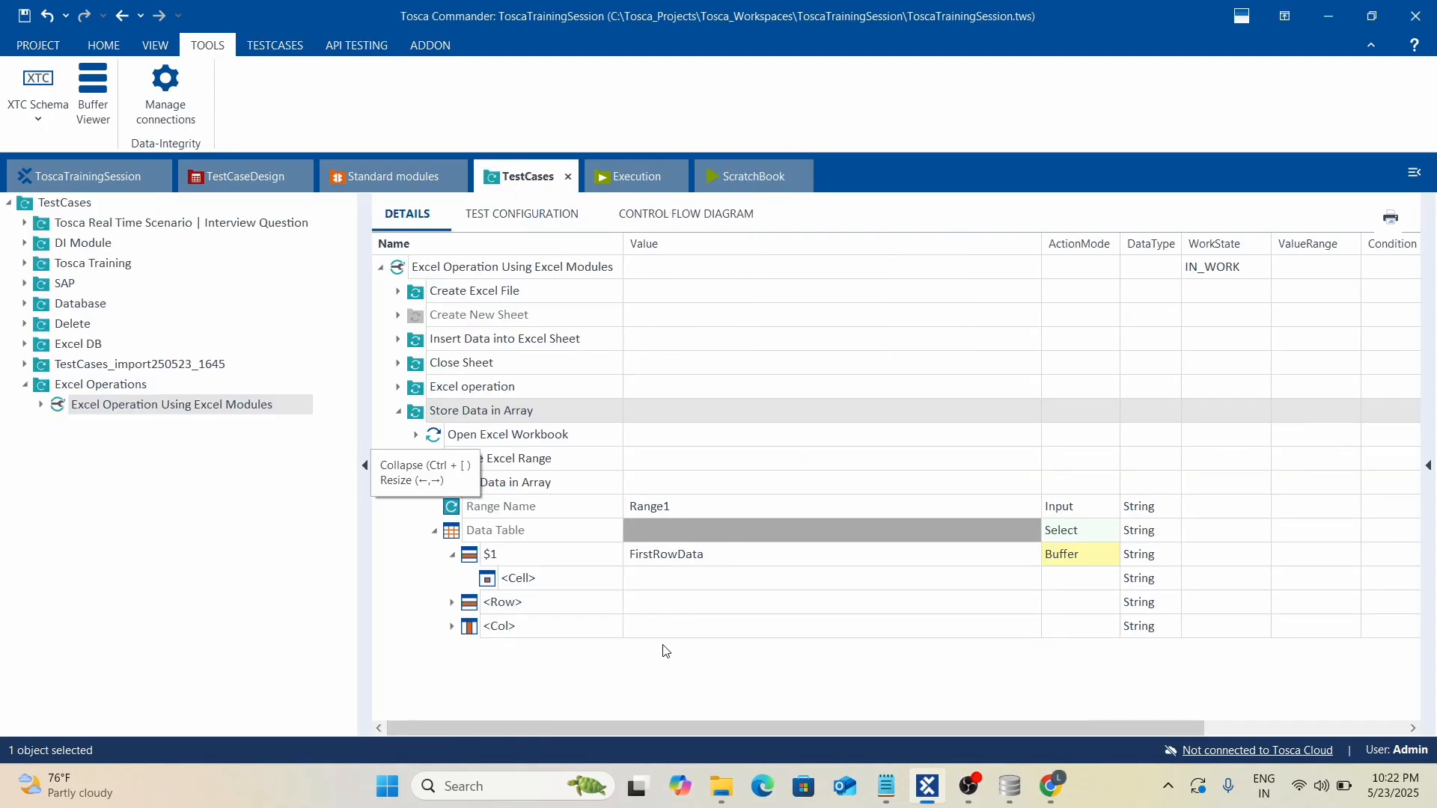
click(452, 555)
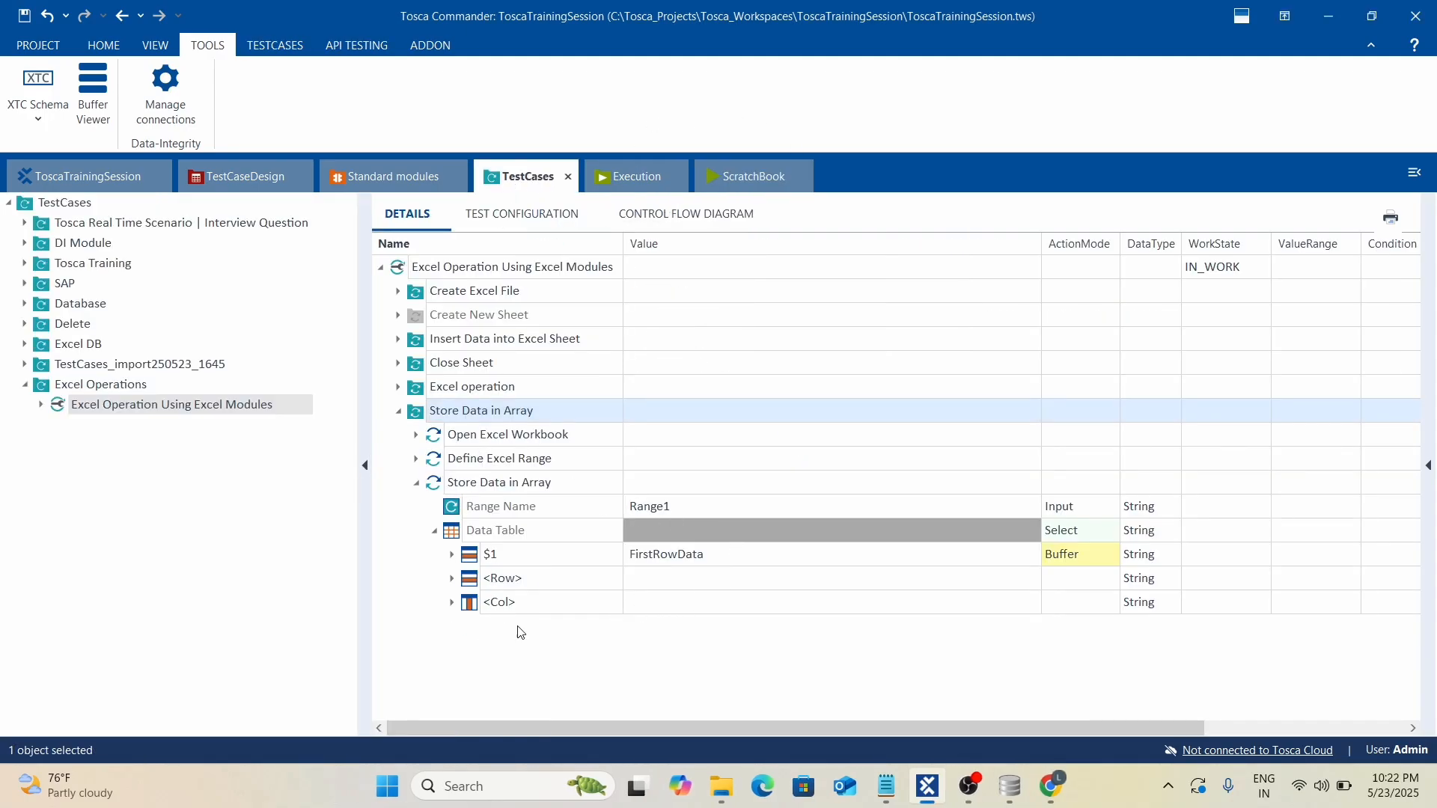
right_click(465, 413)
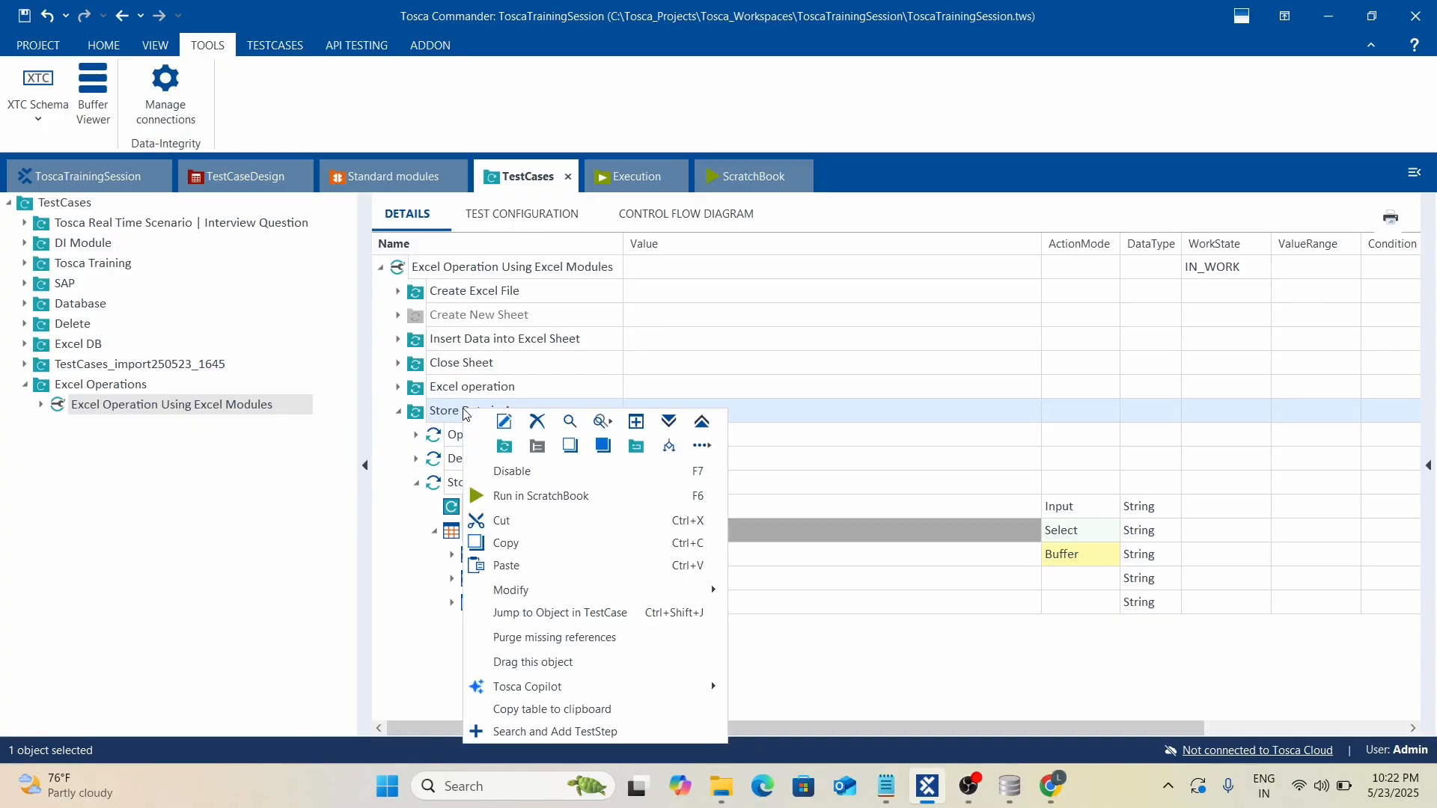
click(517, 496)
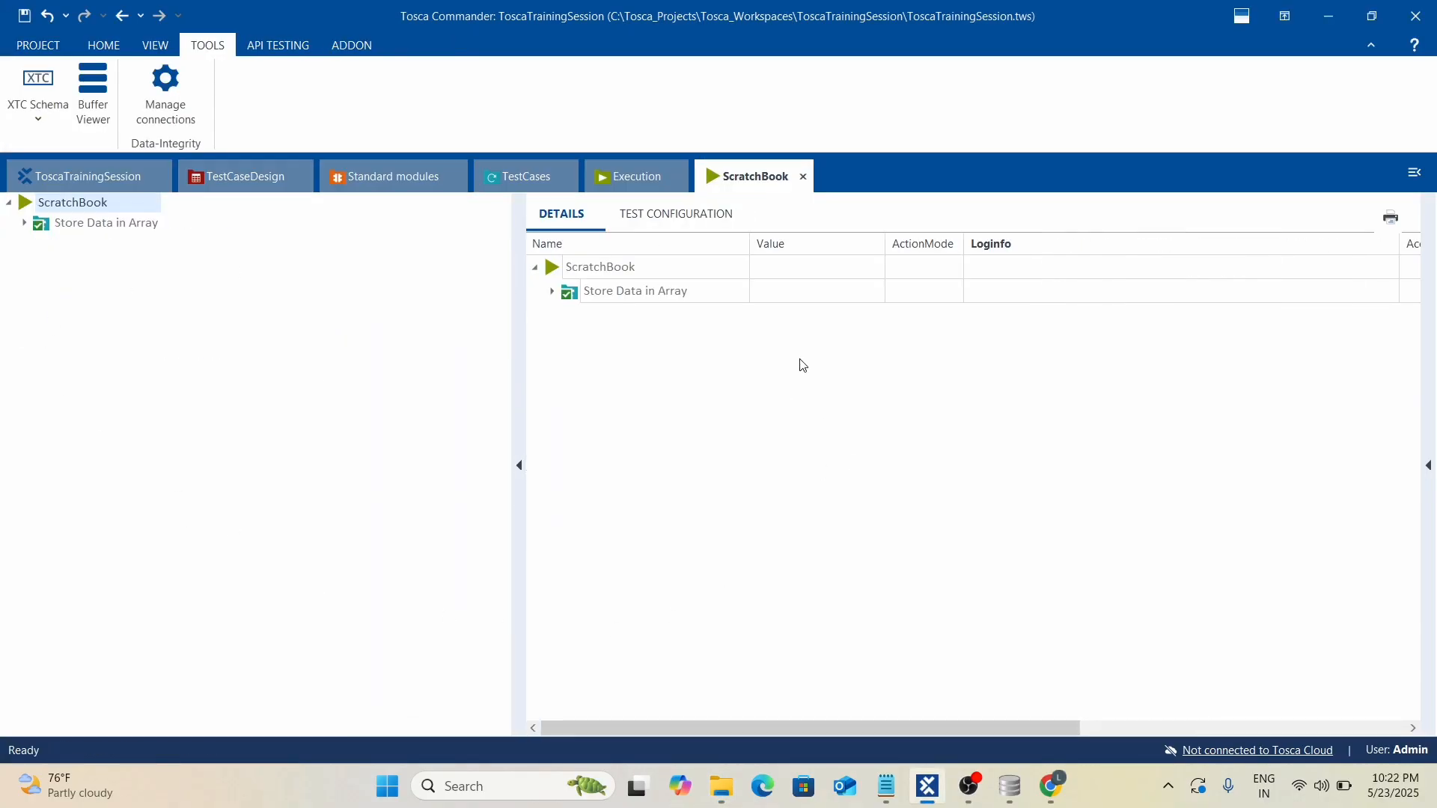
right_click(573, 299)
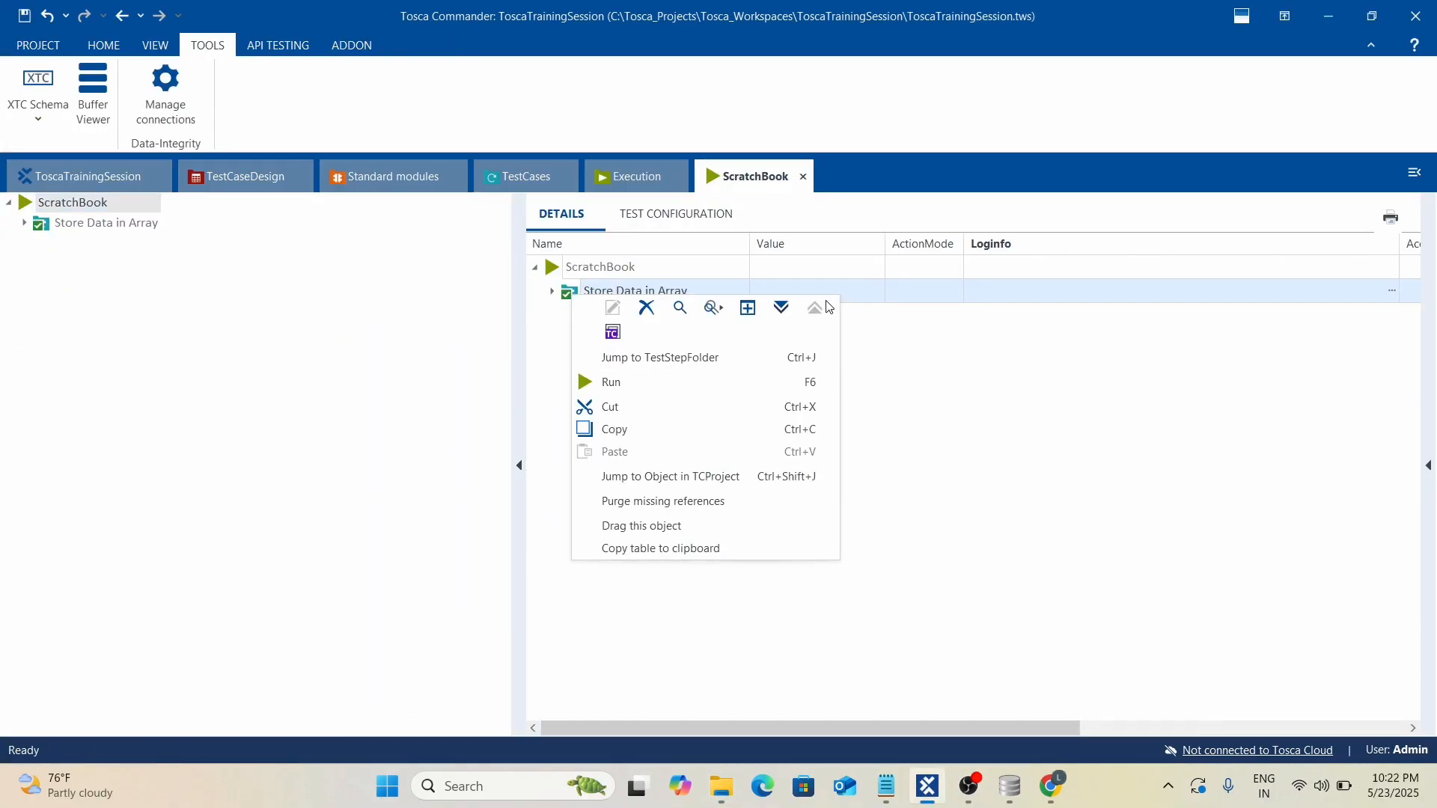
click(780, 310)
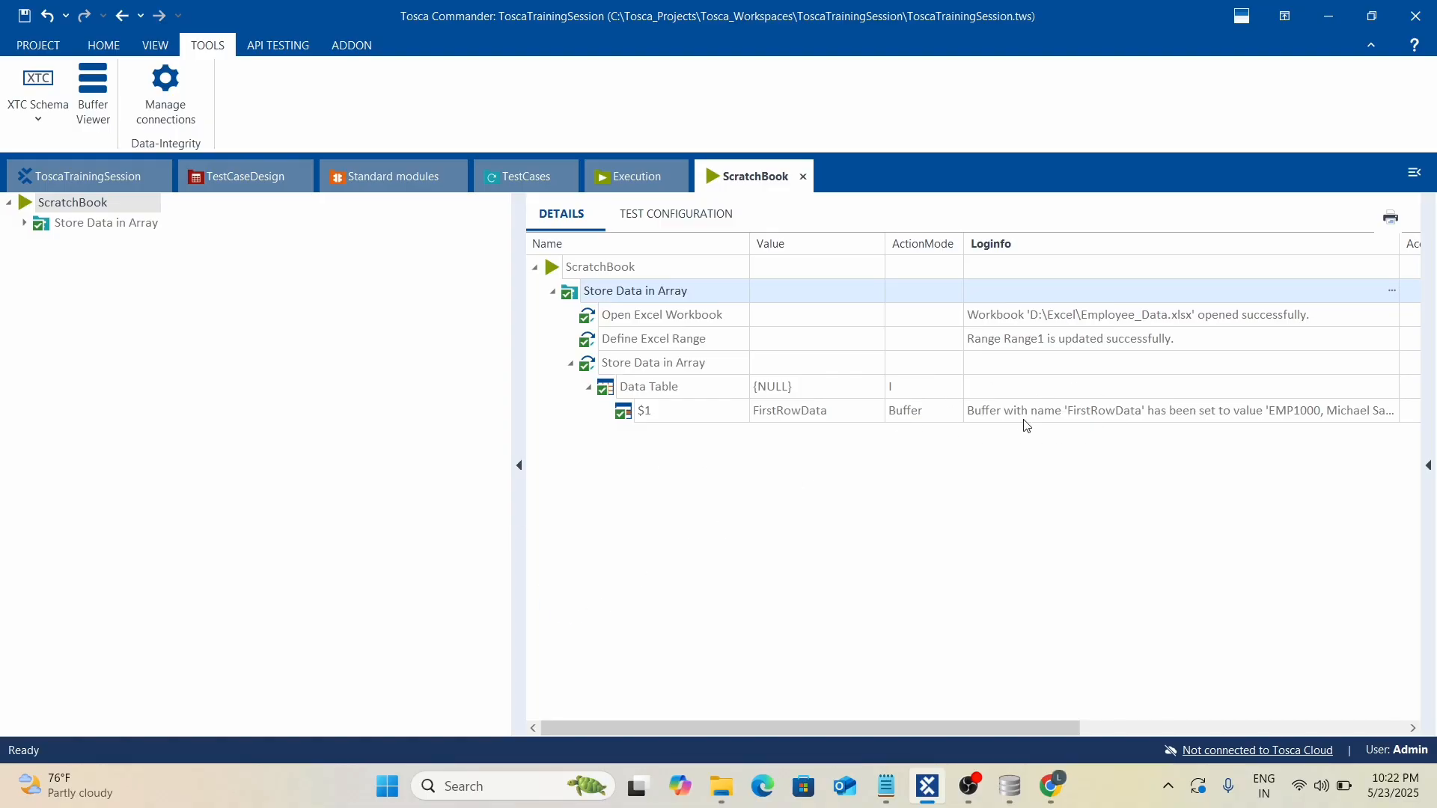
Open the full log details of the $1 row and examine the contents stored in the FirstRowData buffer.
click(1258, 413)
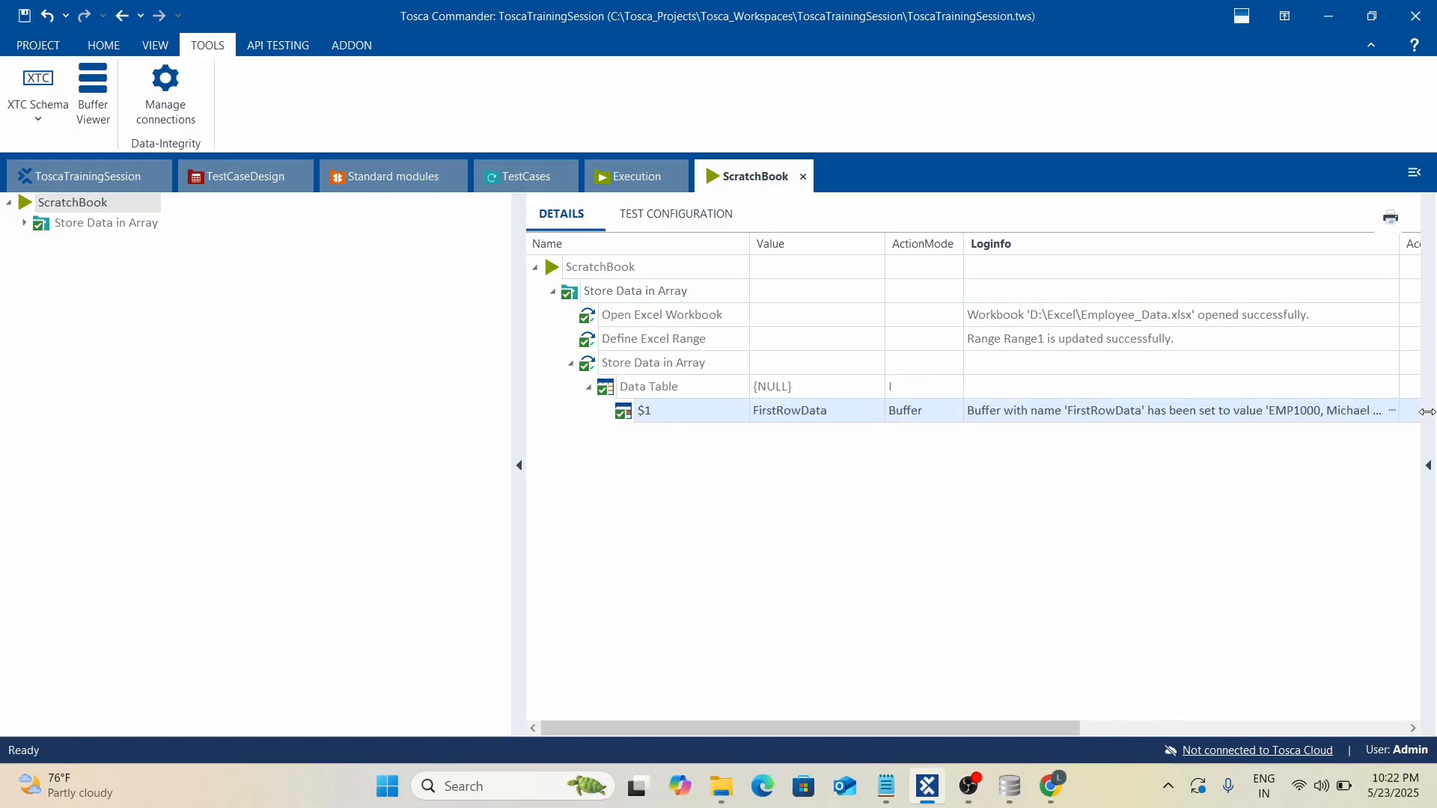
click(1393, 411)
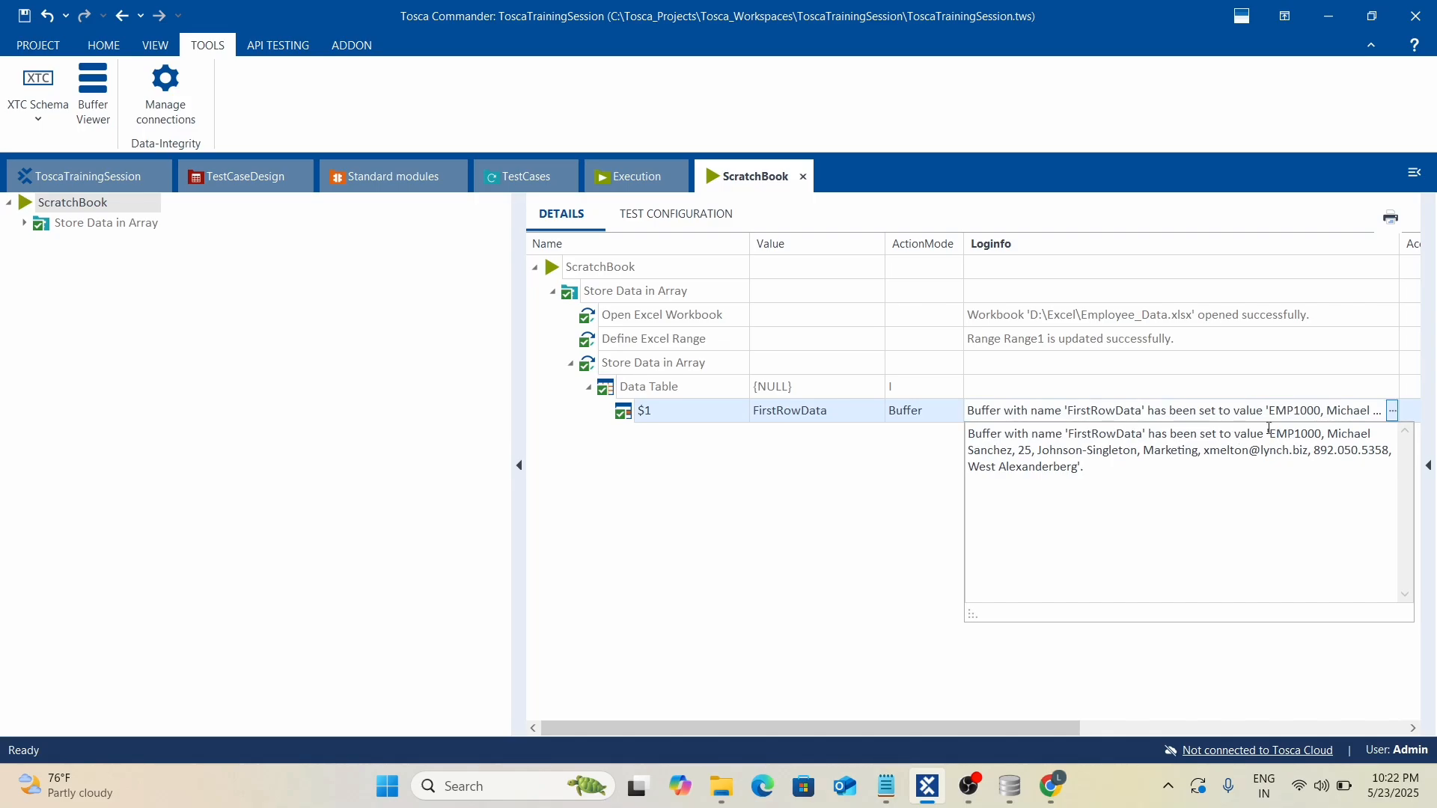
drag(1270, 433, 1371, 474)
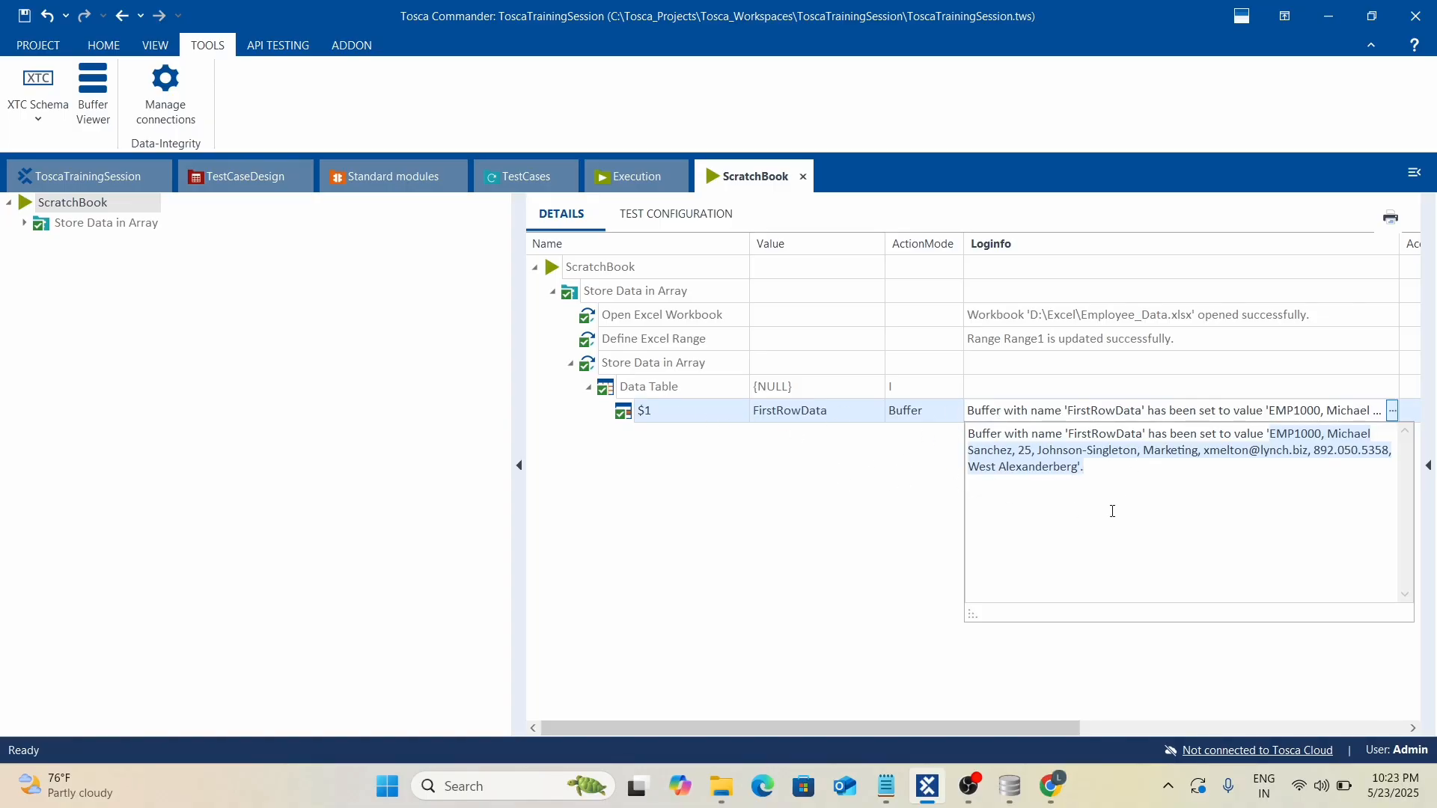
click(1235, 477)
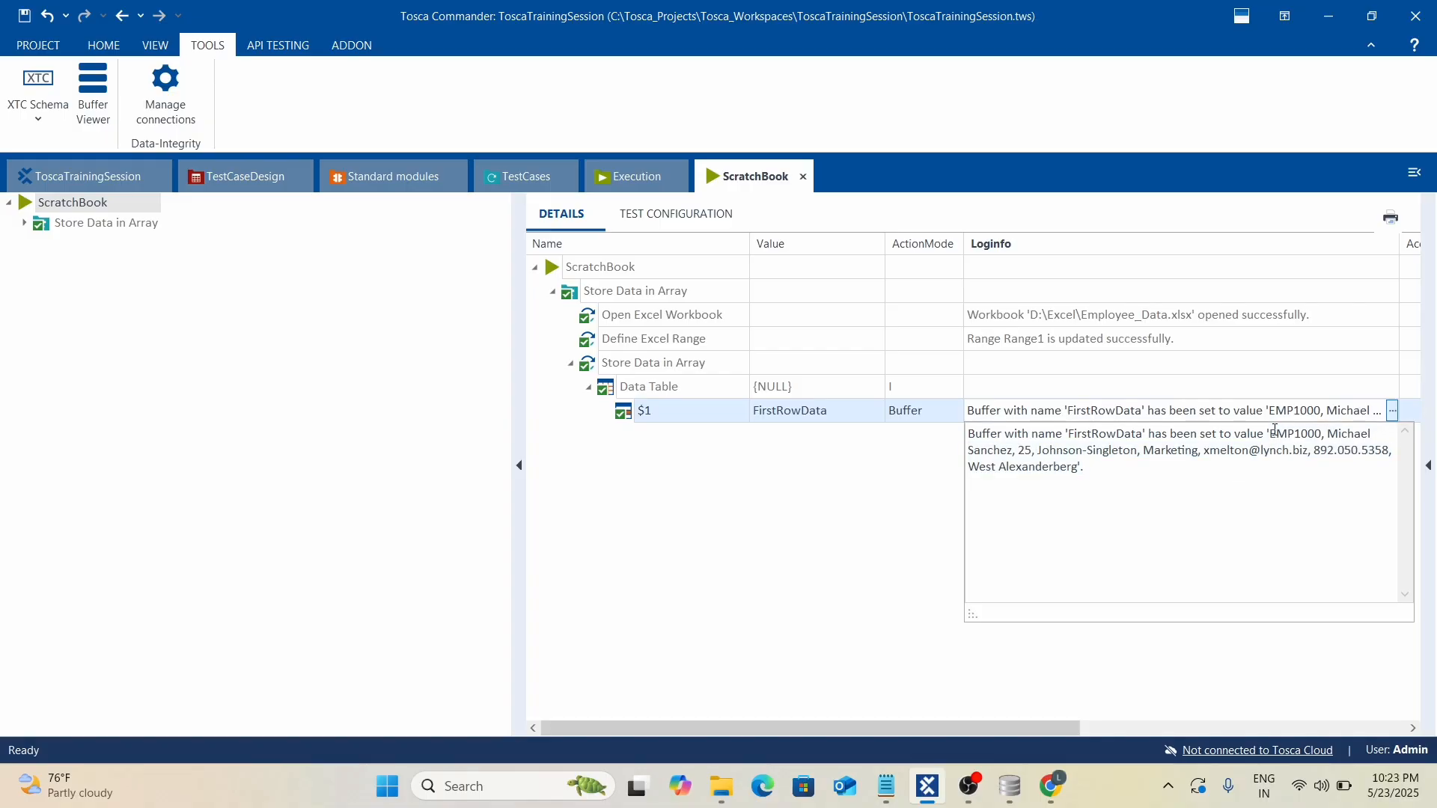
drag(1275, 430, 1349, 467)
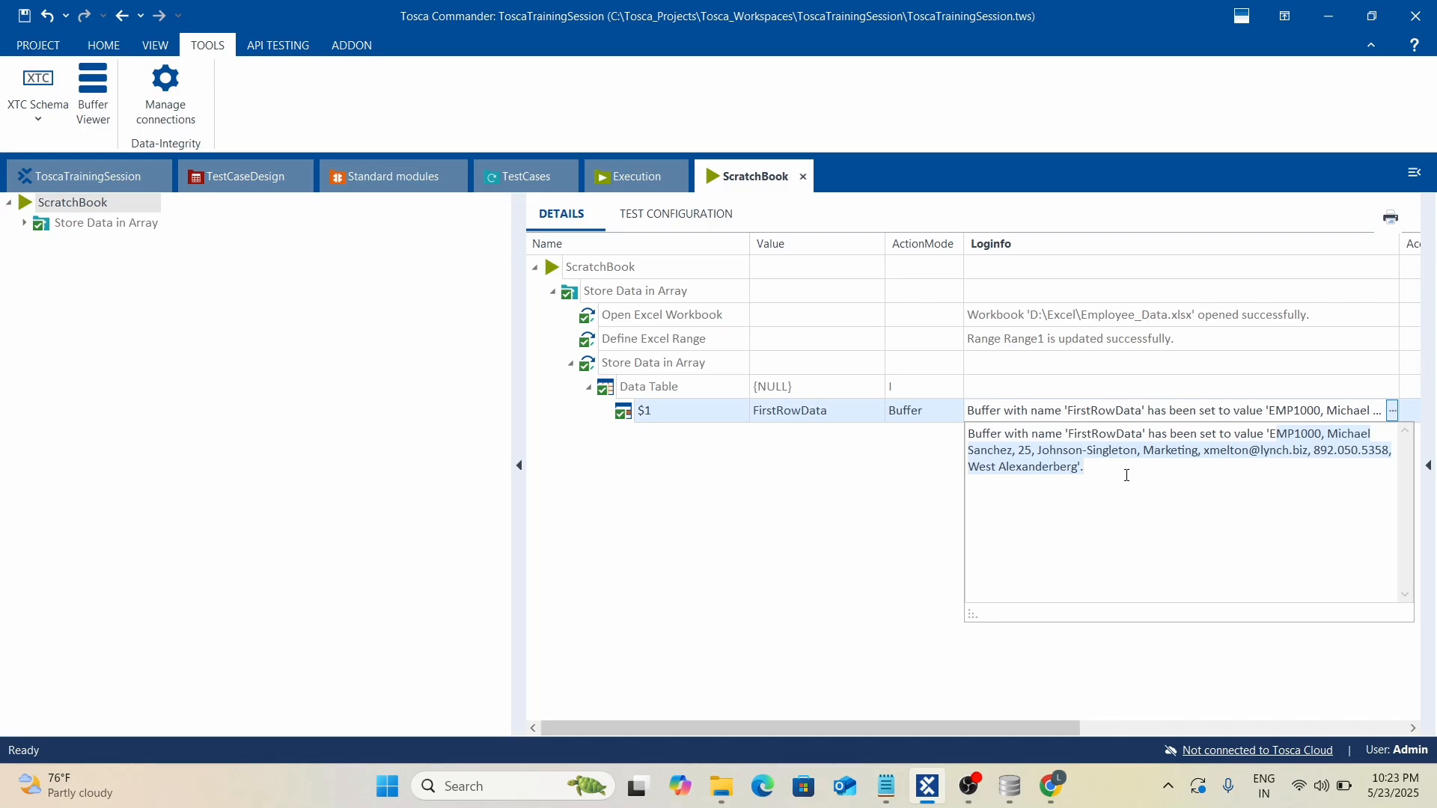
Copy the TBox Set Buffer step from the Excel operation folder into the Store Data in Array folder of the test case.
click(733, 537)
click(527, 178)
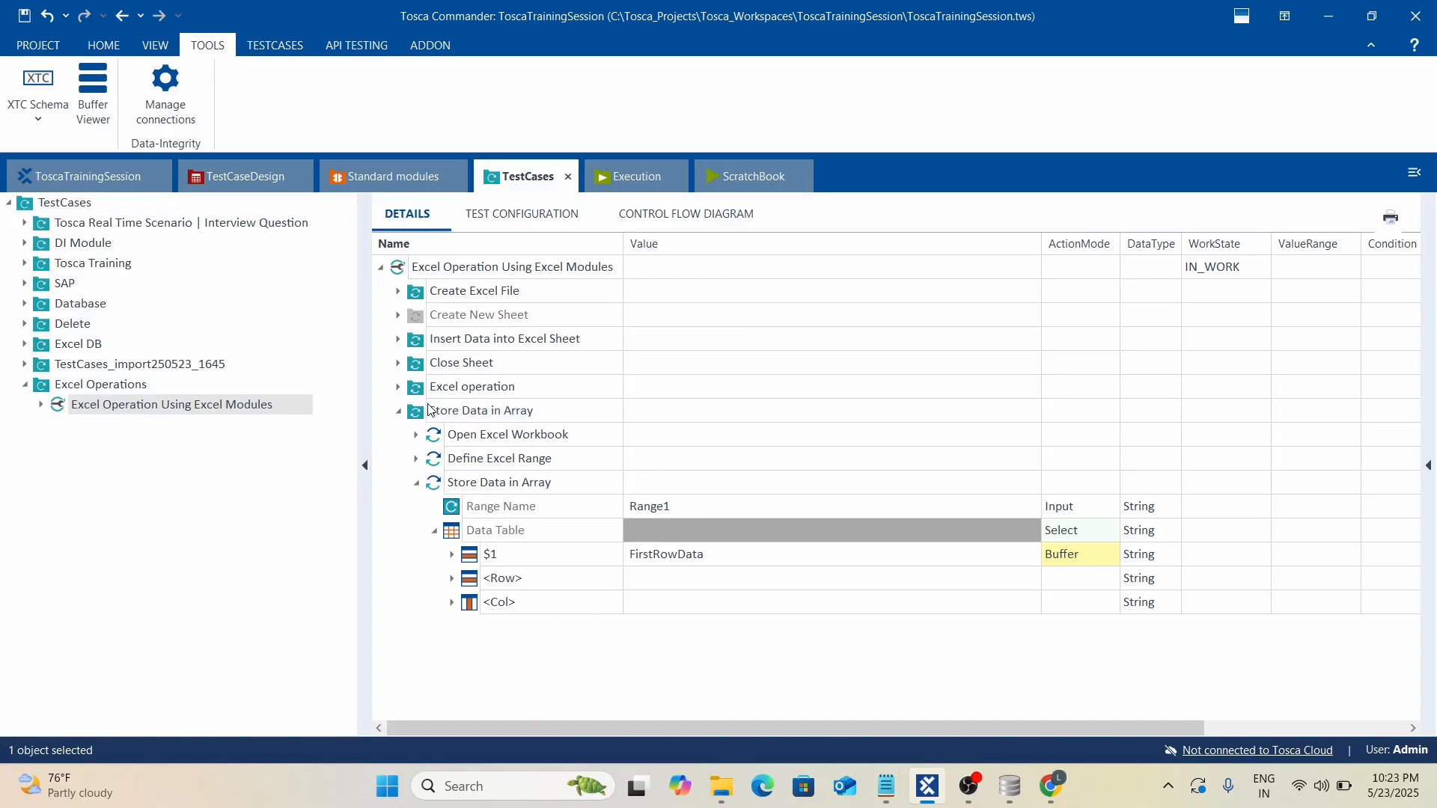
click(399, 387)
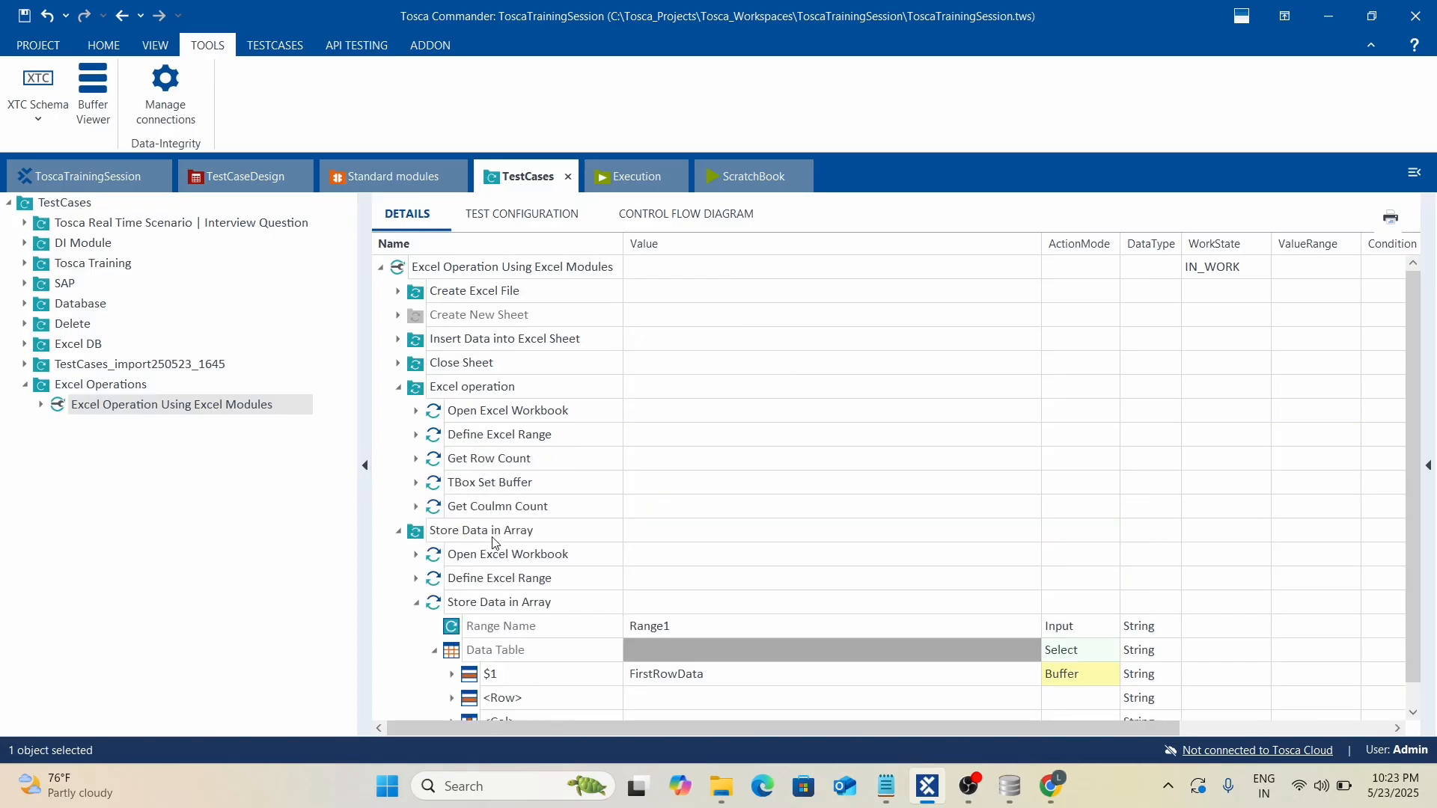
click(472, 488)
key(ctrl+c)
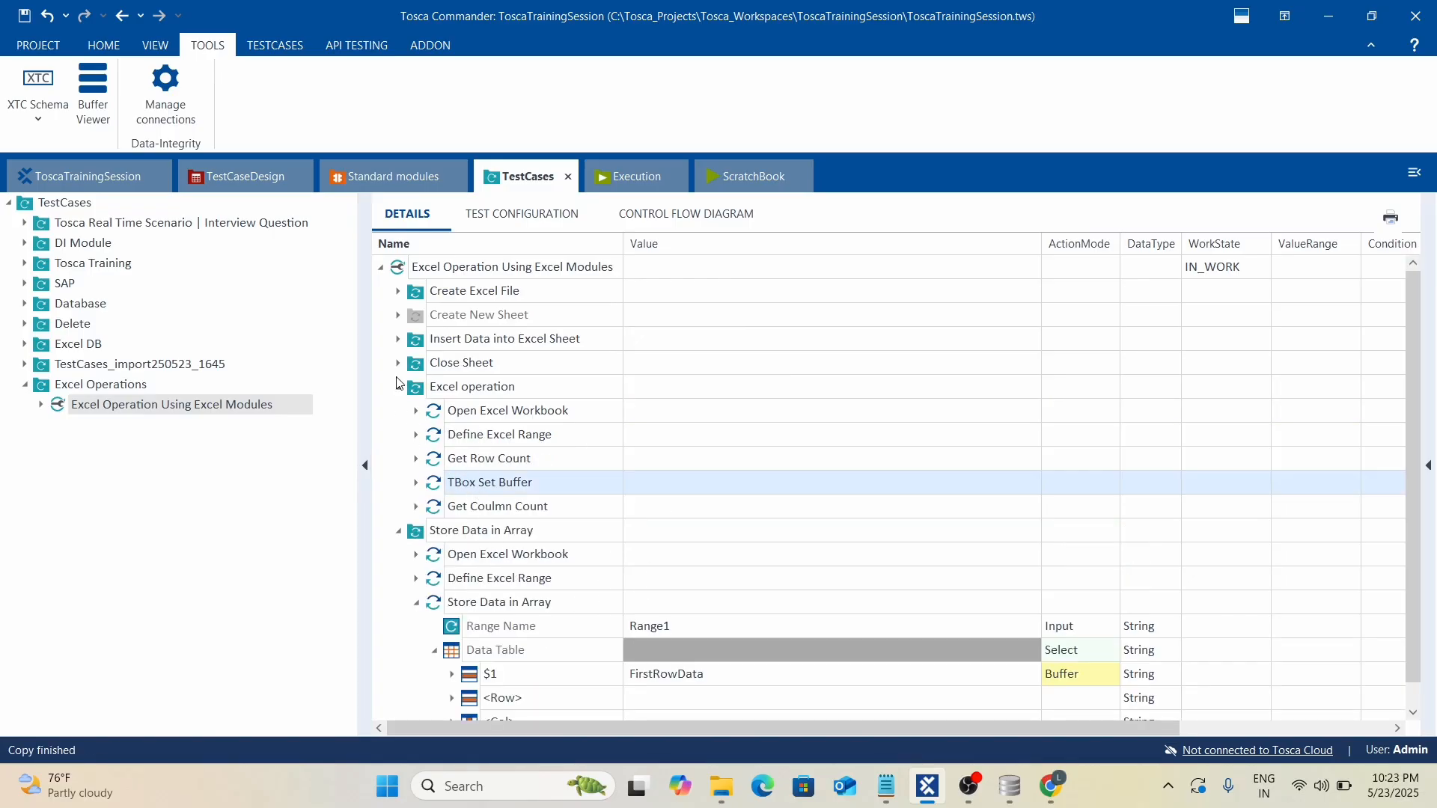
click(398, 387)
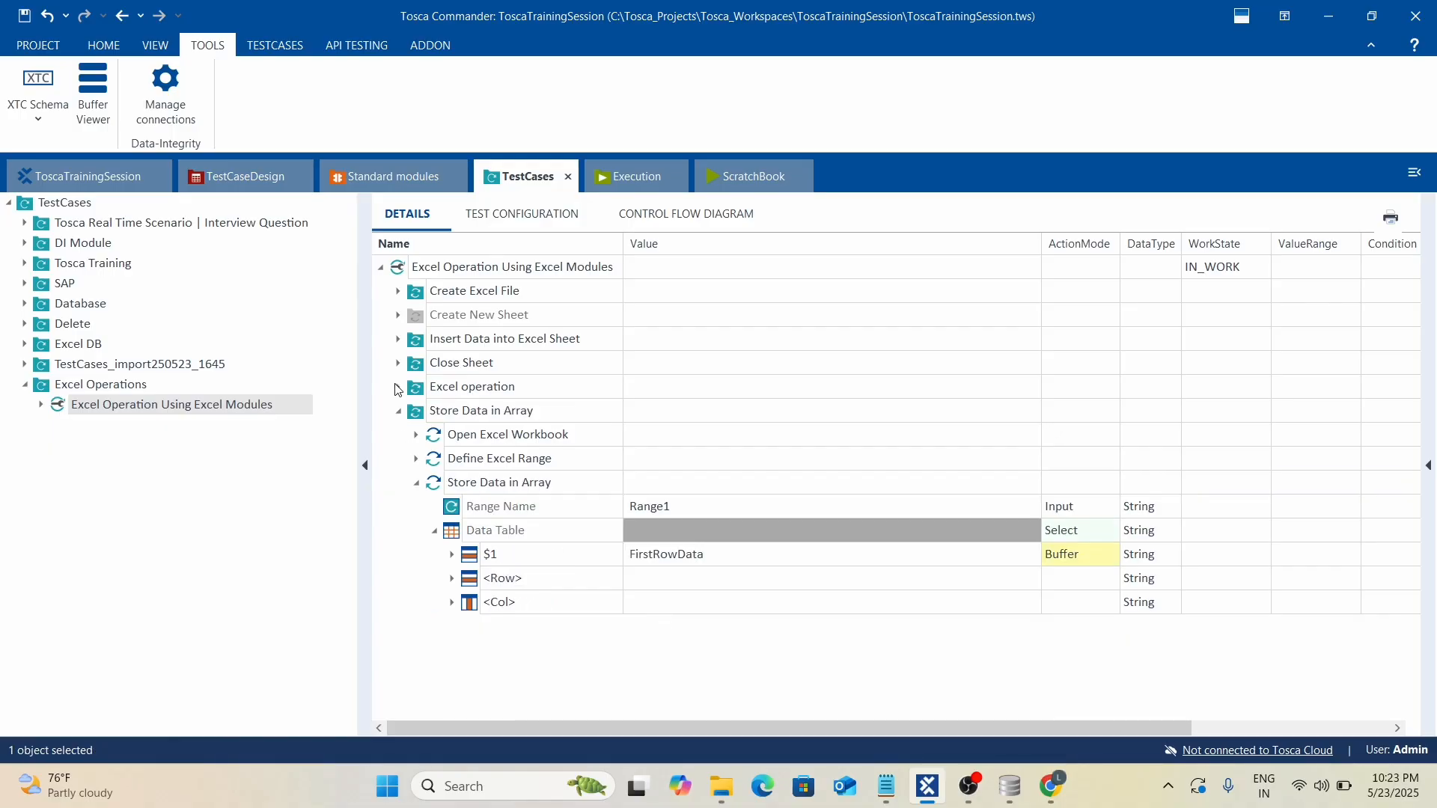
click(464, 416)
key(ctrl+v)
Delete the existing buffer entry in the copied TBox Set Buffer step and set the empty Buffername row's value to {B[FirstRowData][1]}.
click(417, 627)
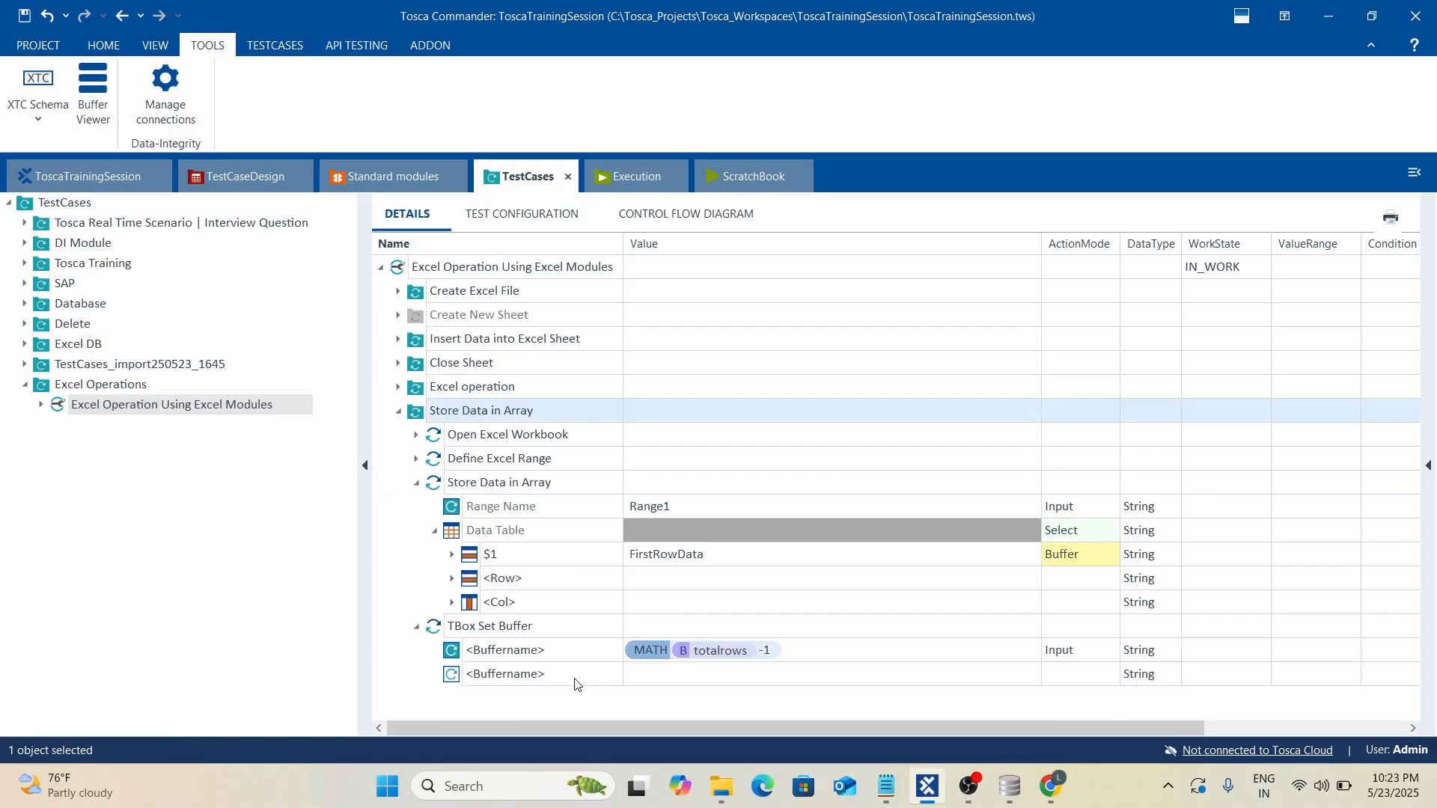
click(524, 650)
key(Delete)
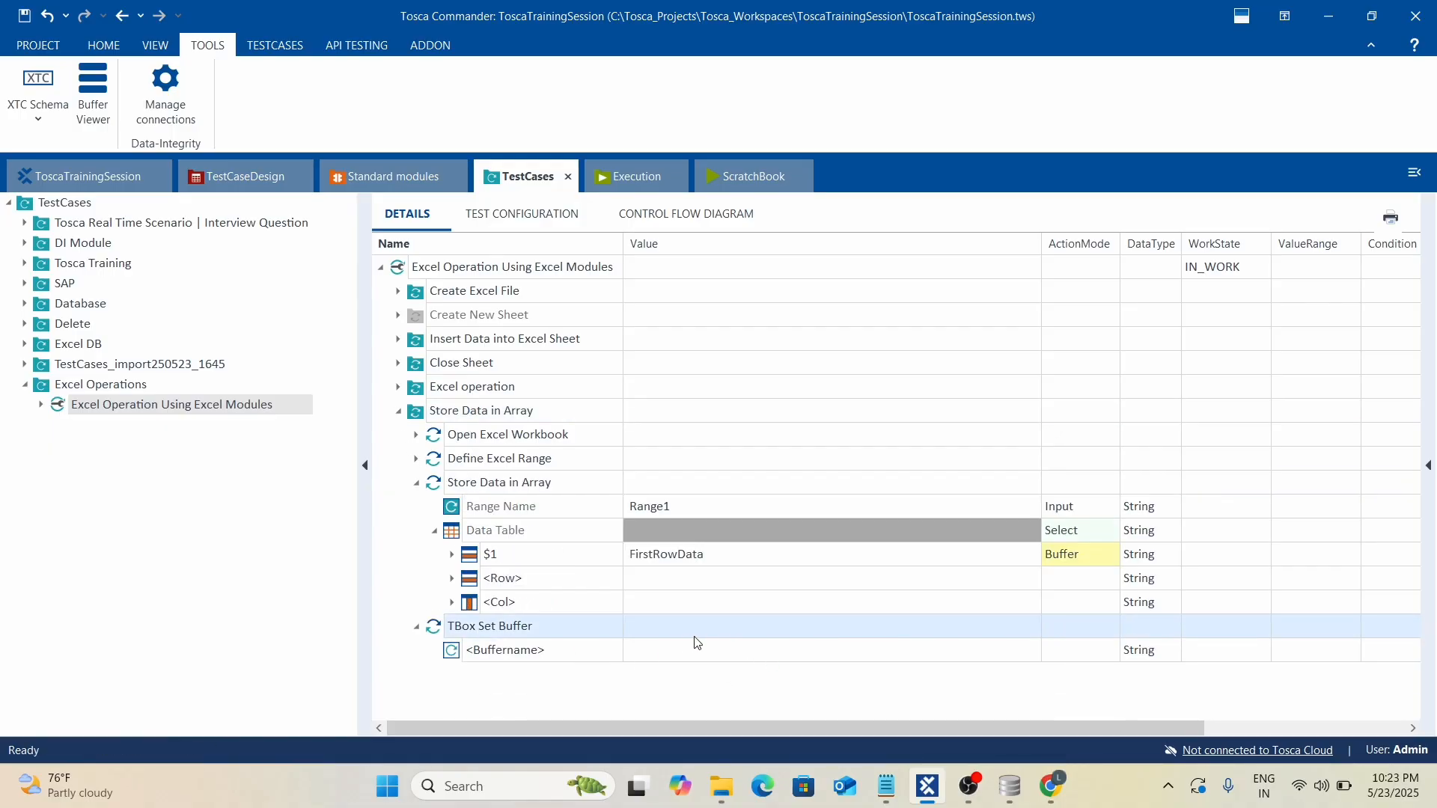
click(721, 652)
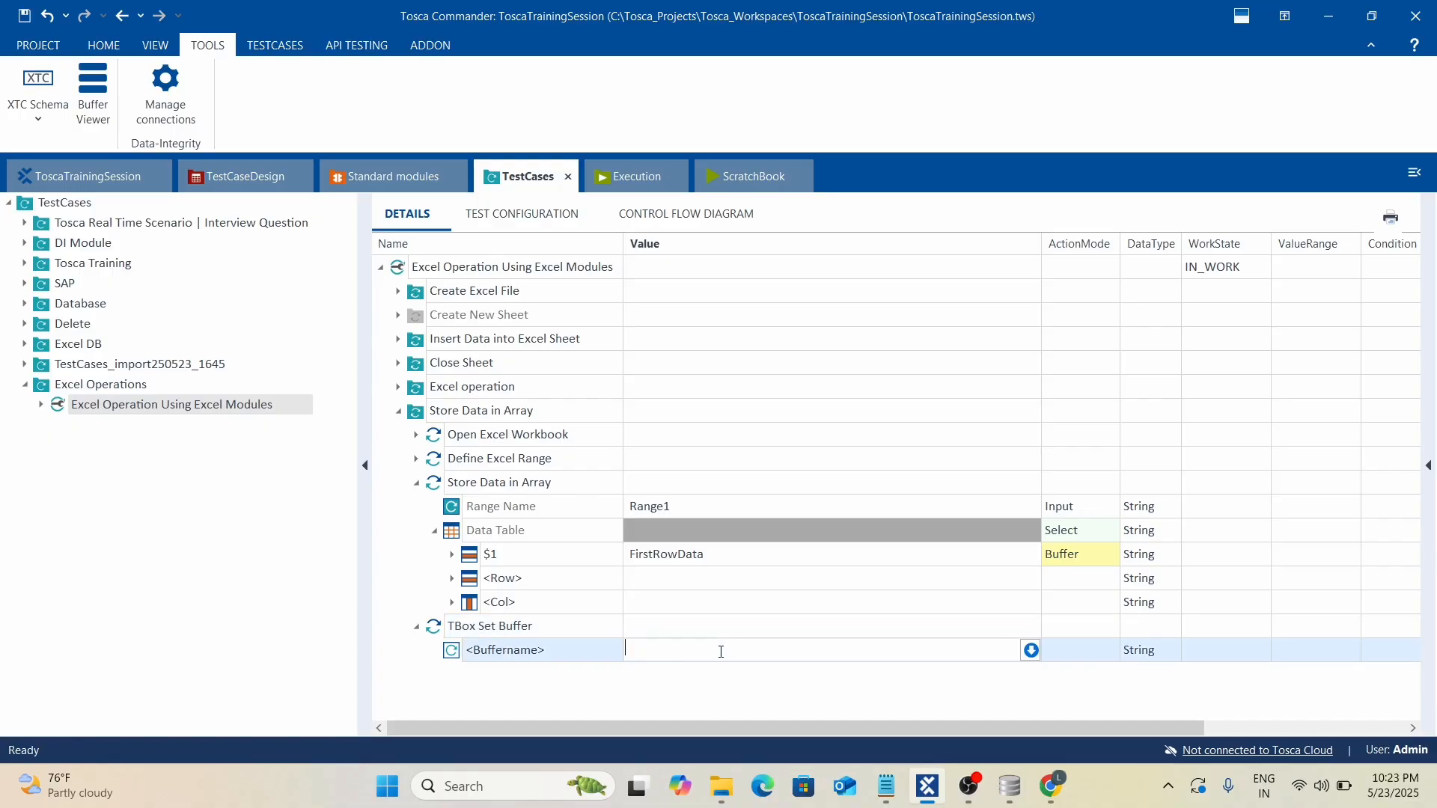
text({)
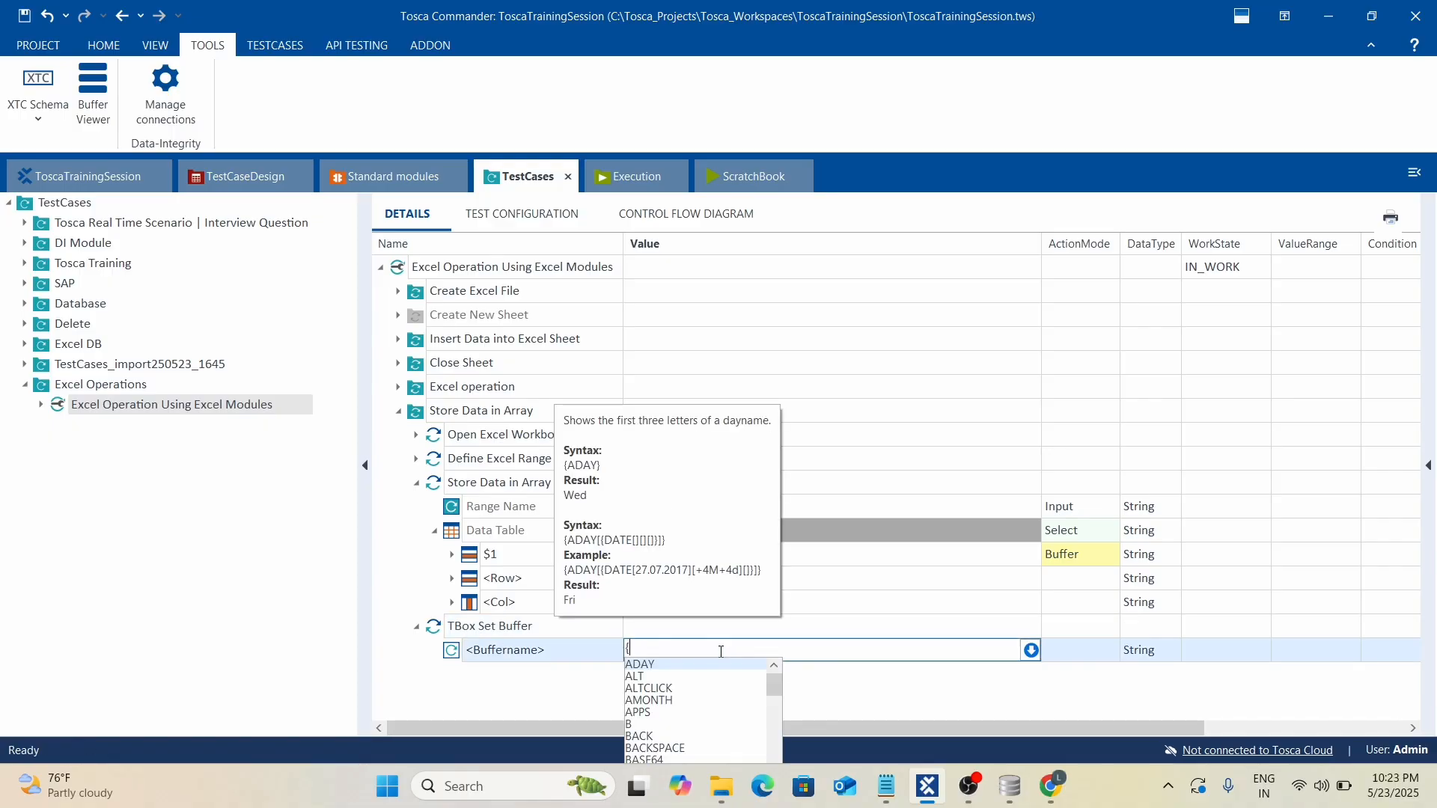
text(B[]})
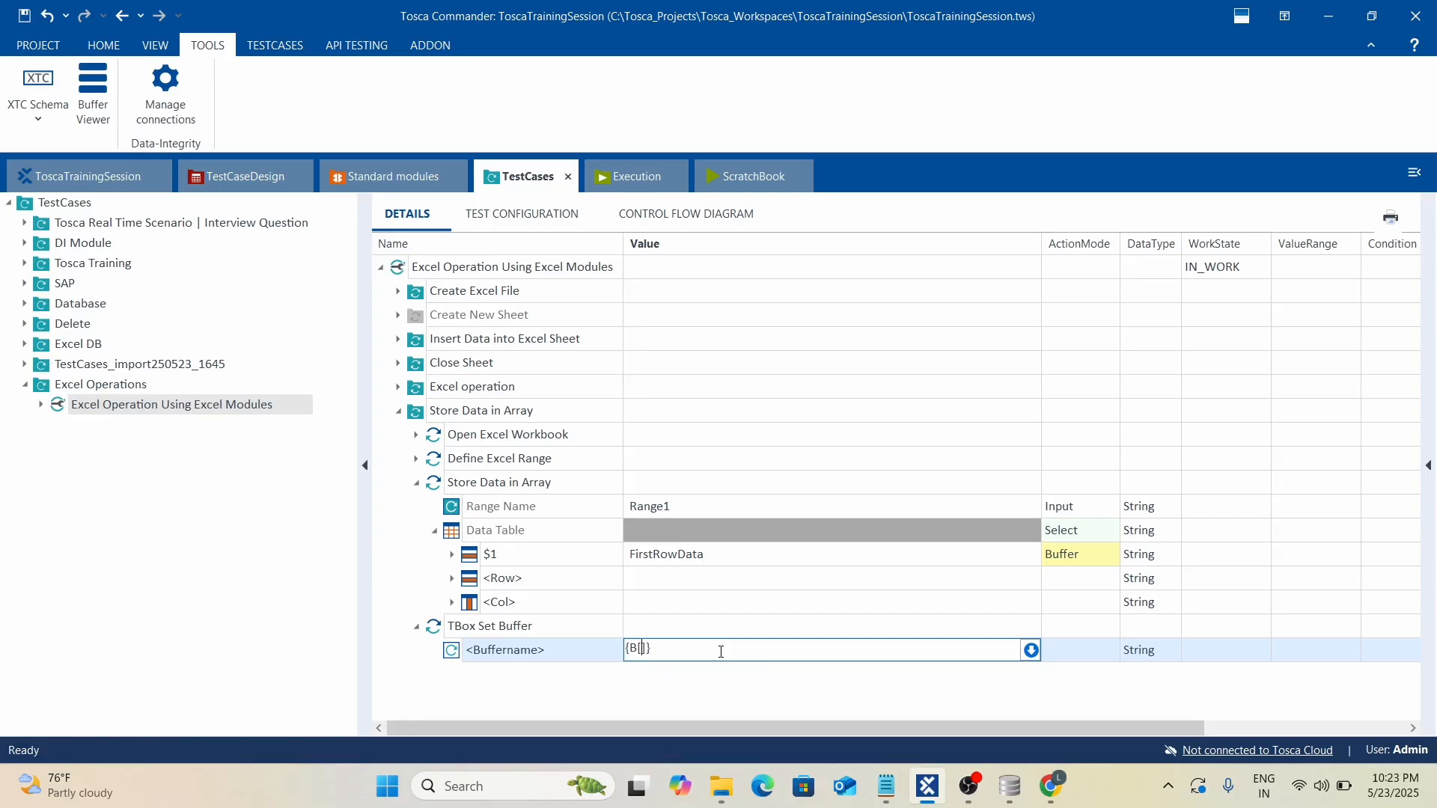
text(FirstRowData)
text([1])
click(775, 580)
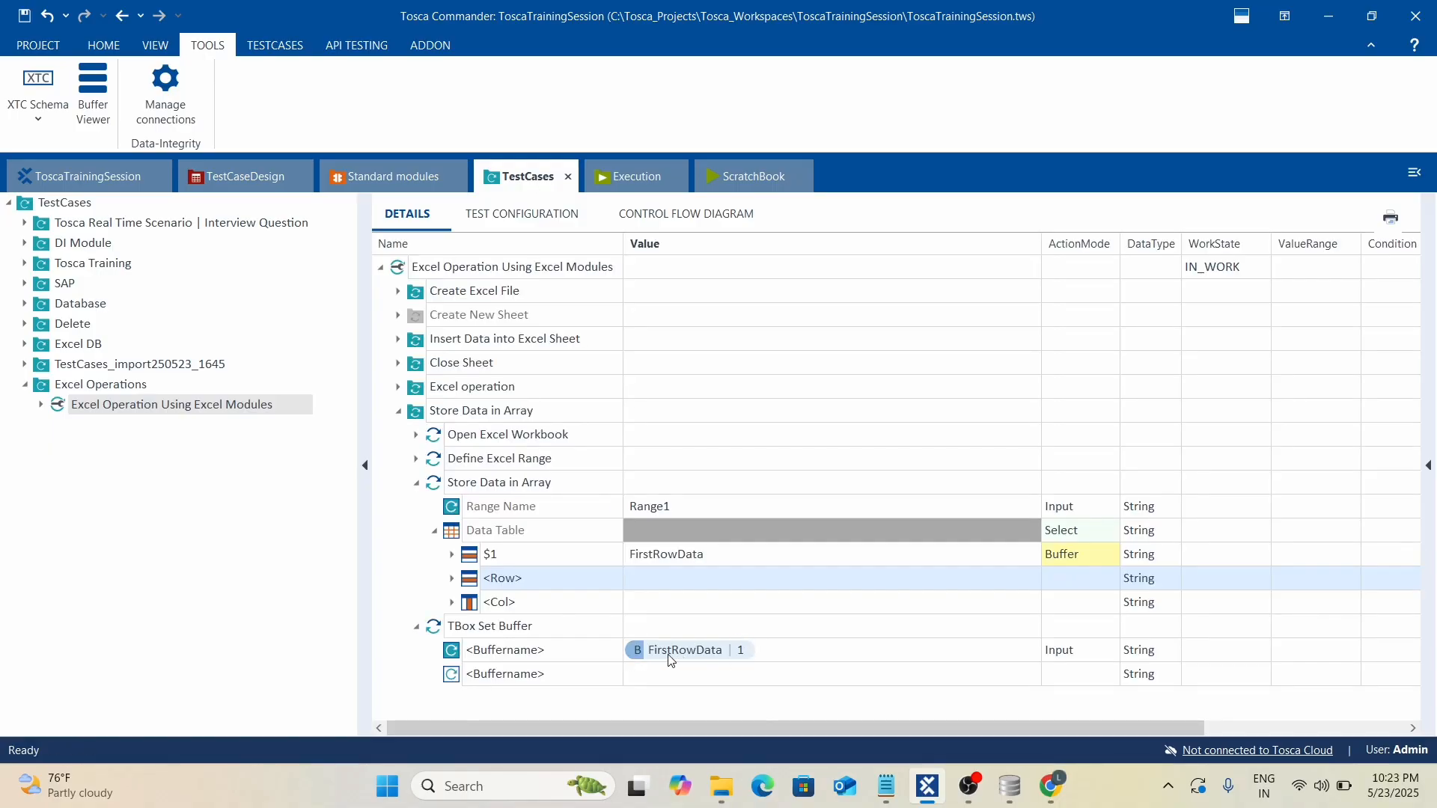
Translate the value of the FirstRowData expression with index 1 to check which array element it returns.
right_click(669, 654)
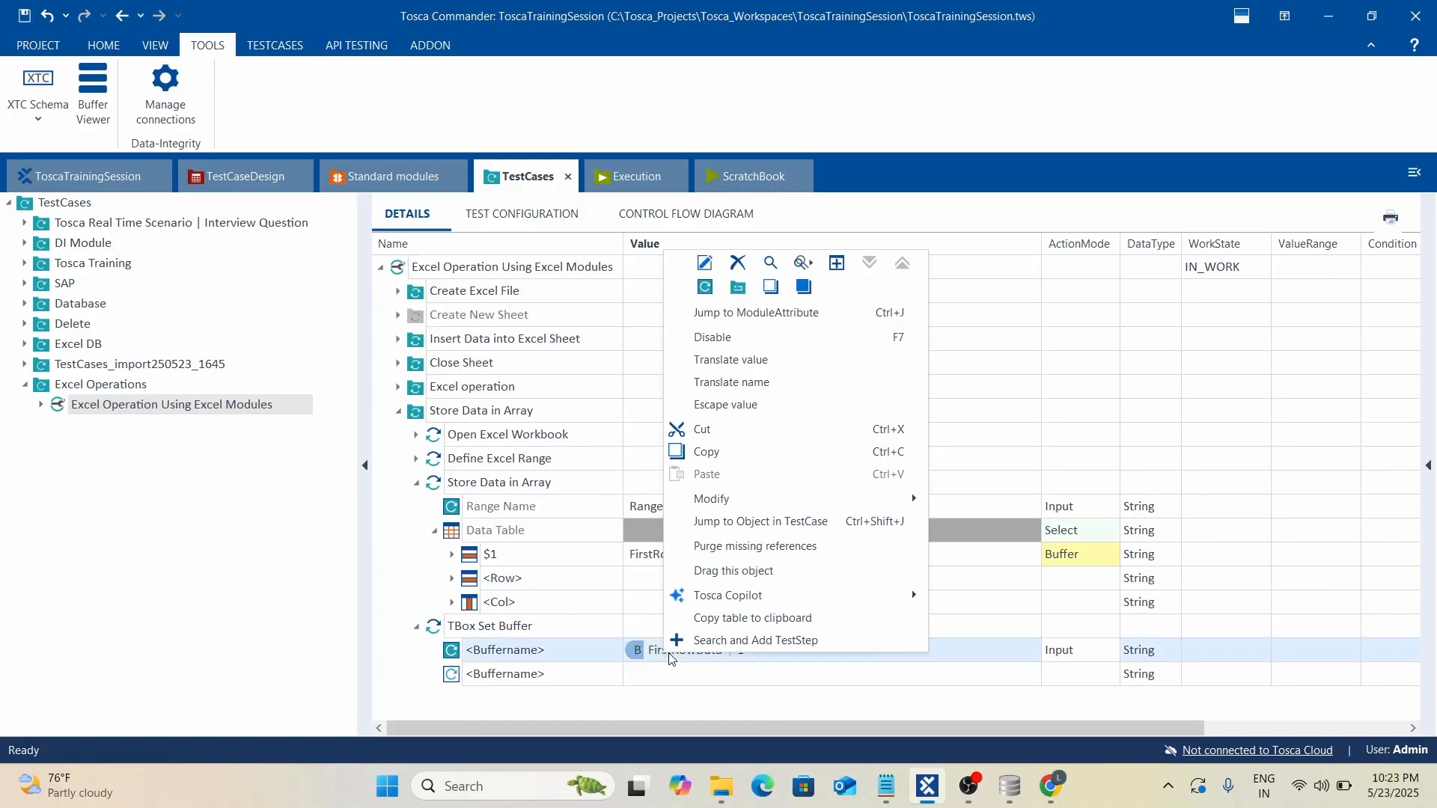
click(731, 361)
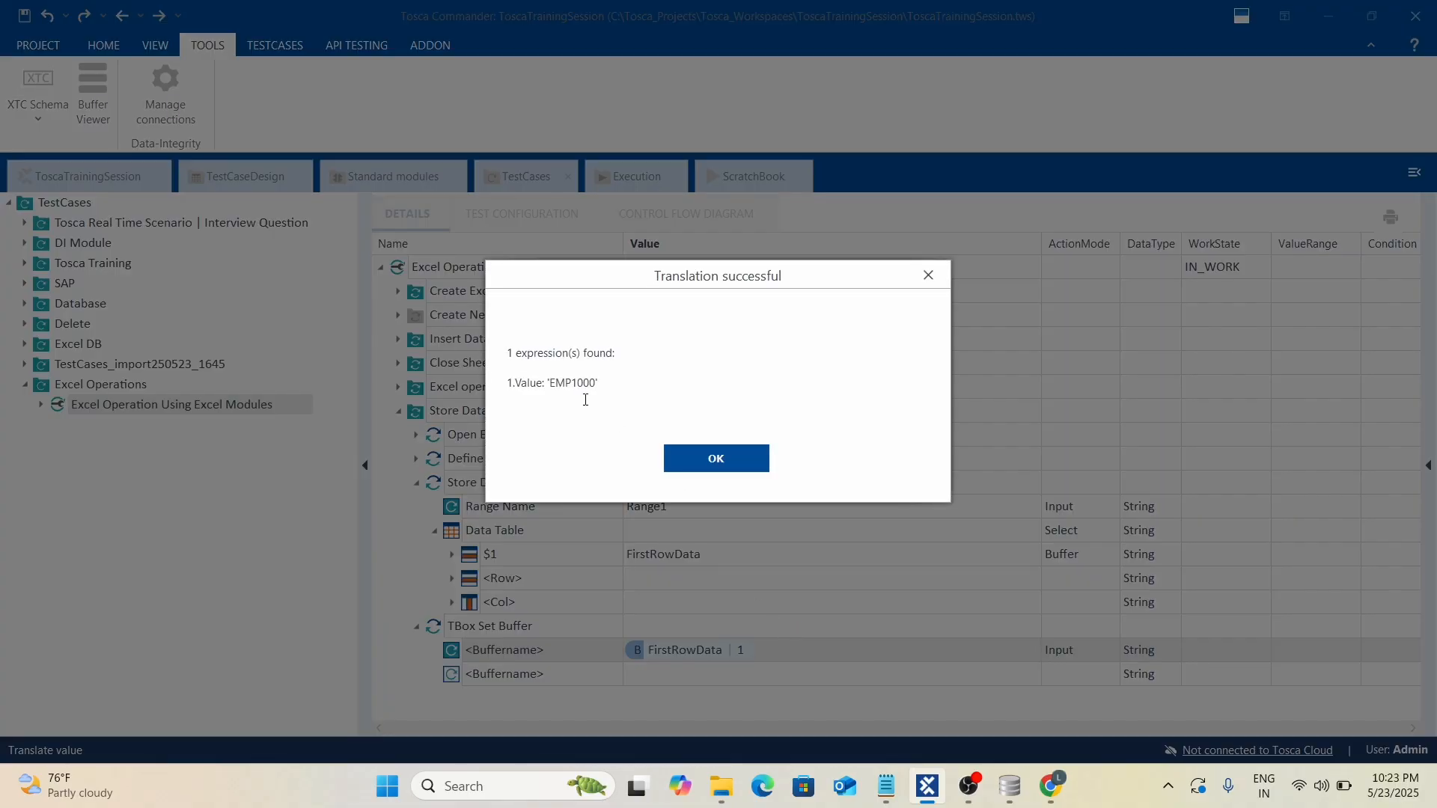
click(713, 456)
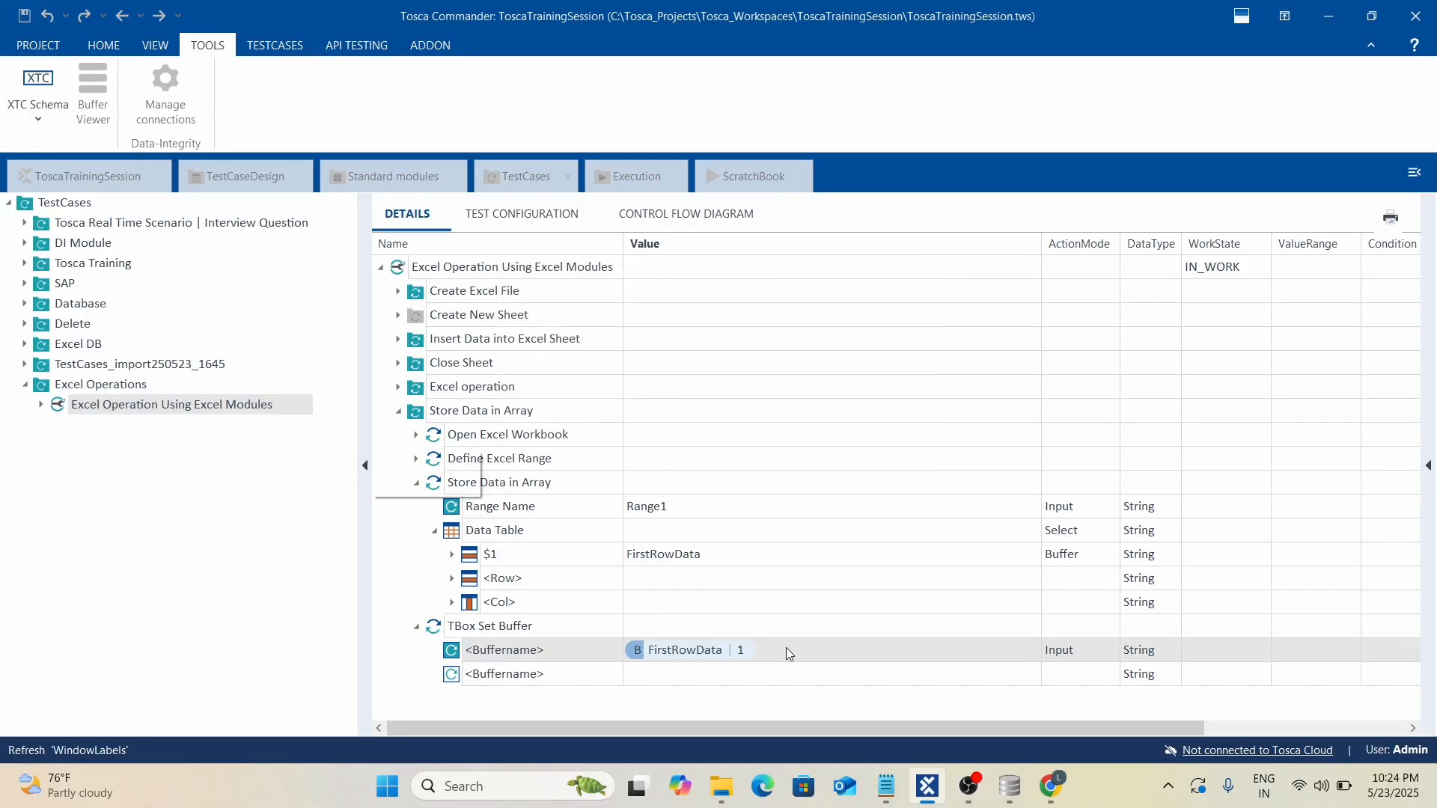
Change the array index in the FirstRowData expression to 2 and translate the value to check the element it returns.
click(857, 652)
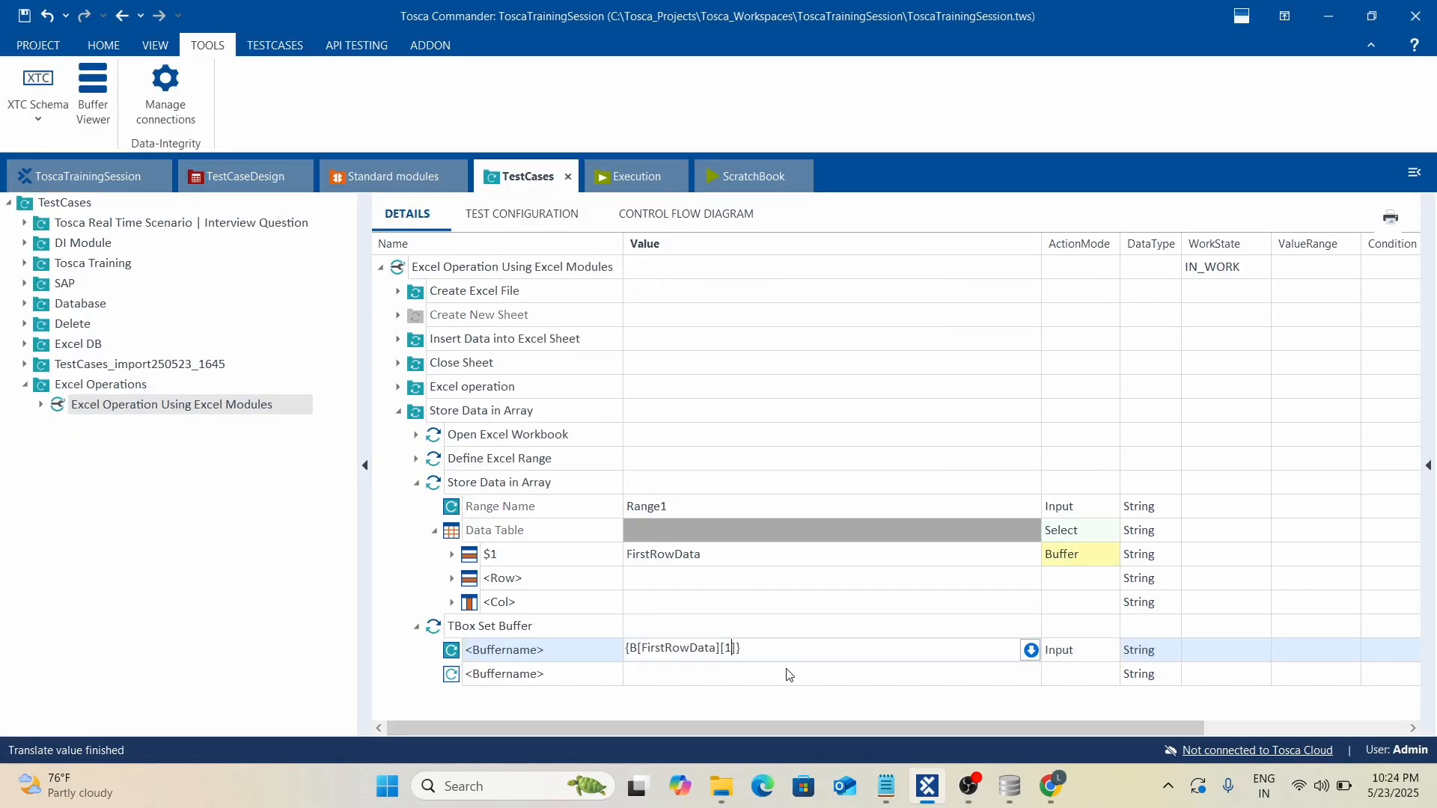
key(BackSpace)
text(2)
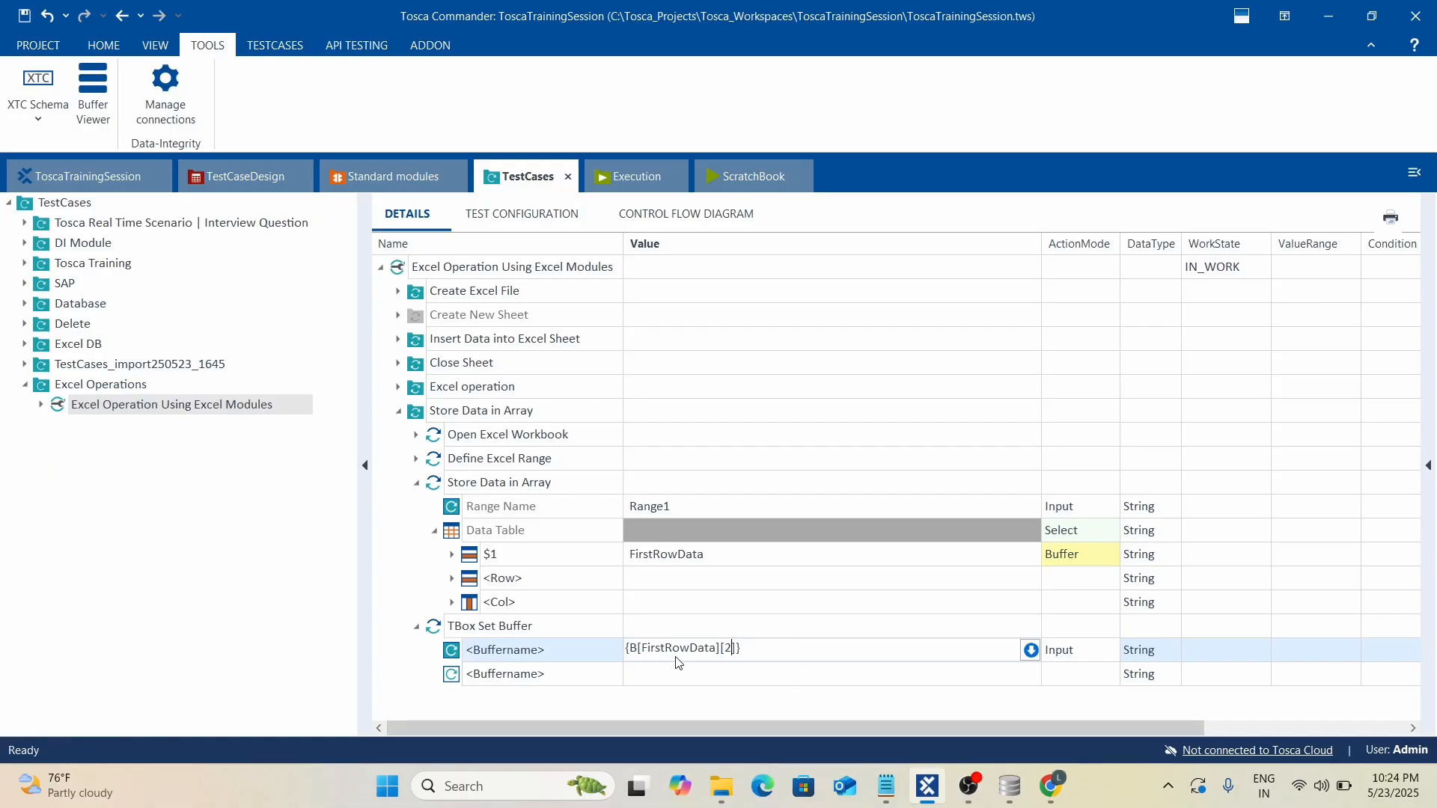
right_click(678, 663)
click(754, 361)
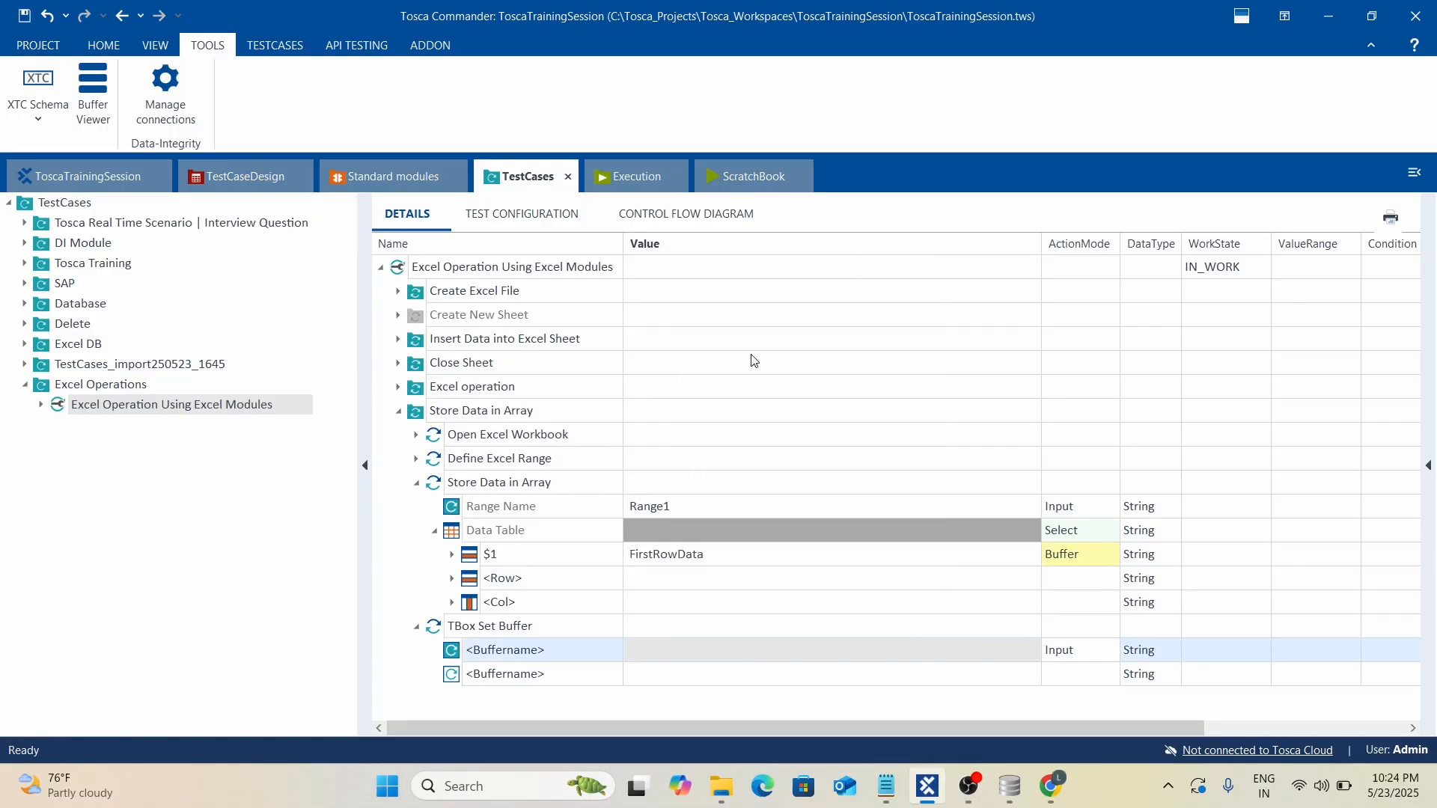
drag(548, 382, 643, 382)
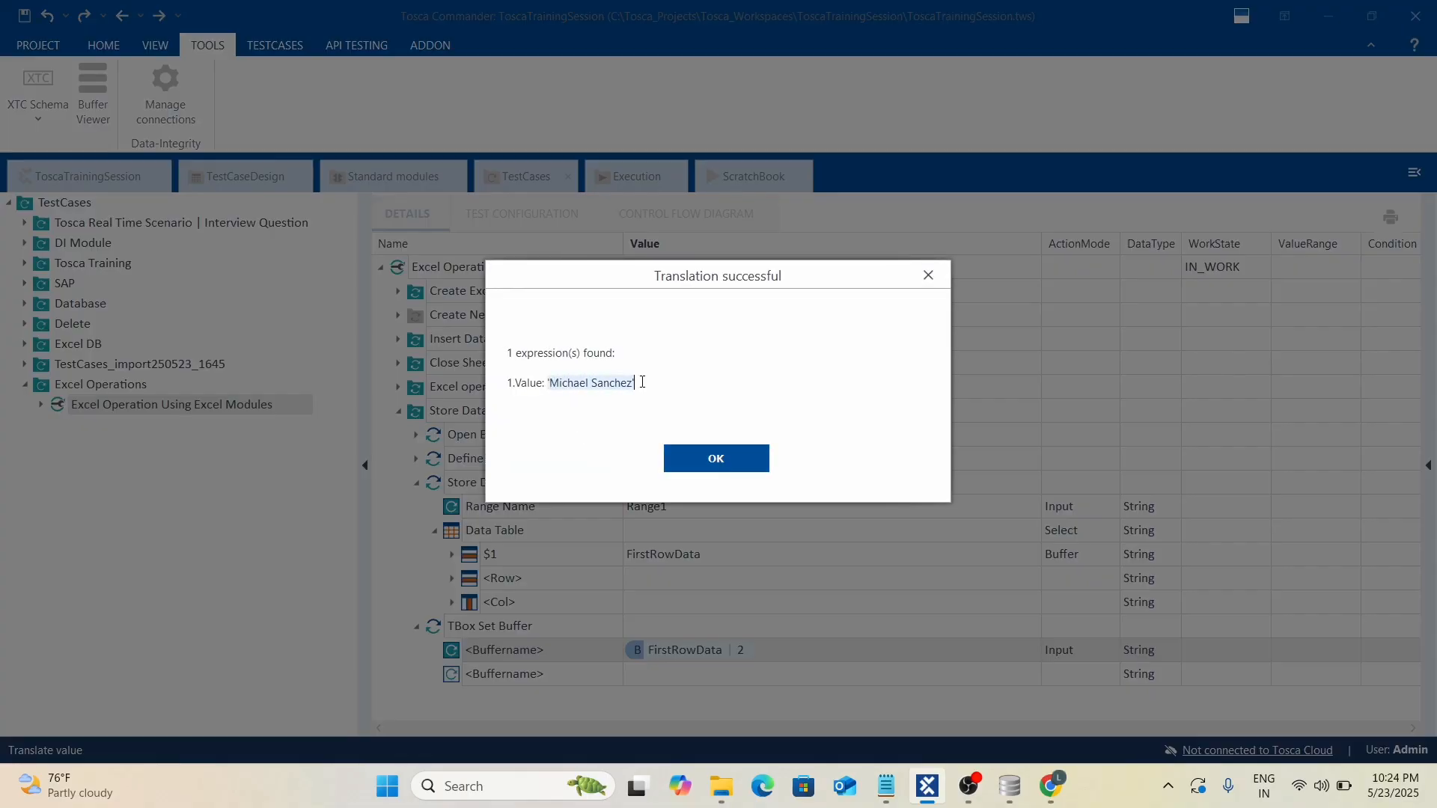
click(716, 458)
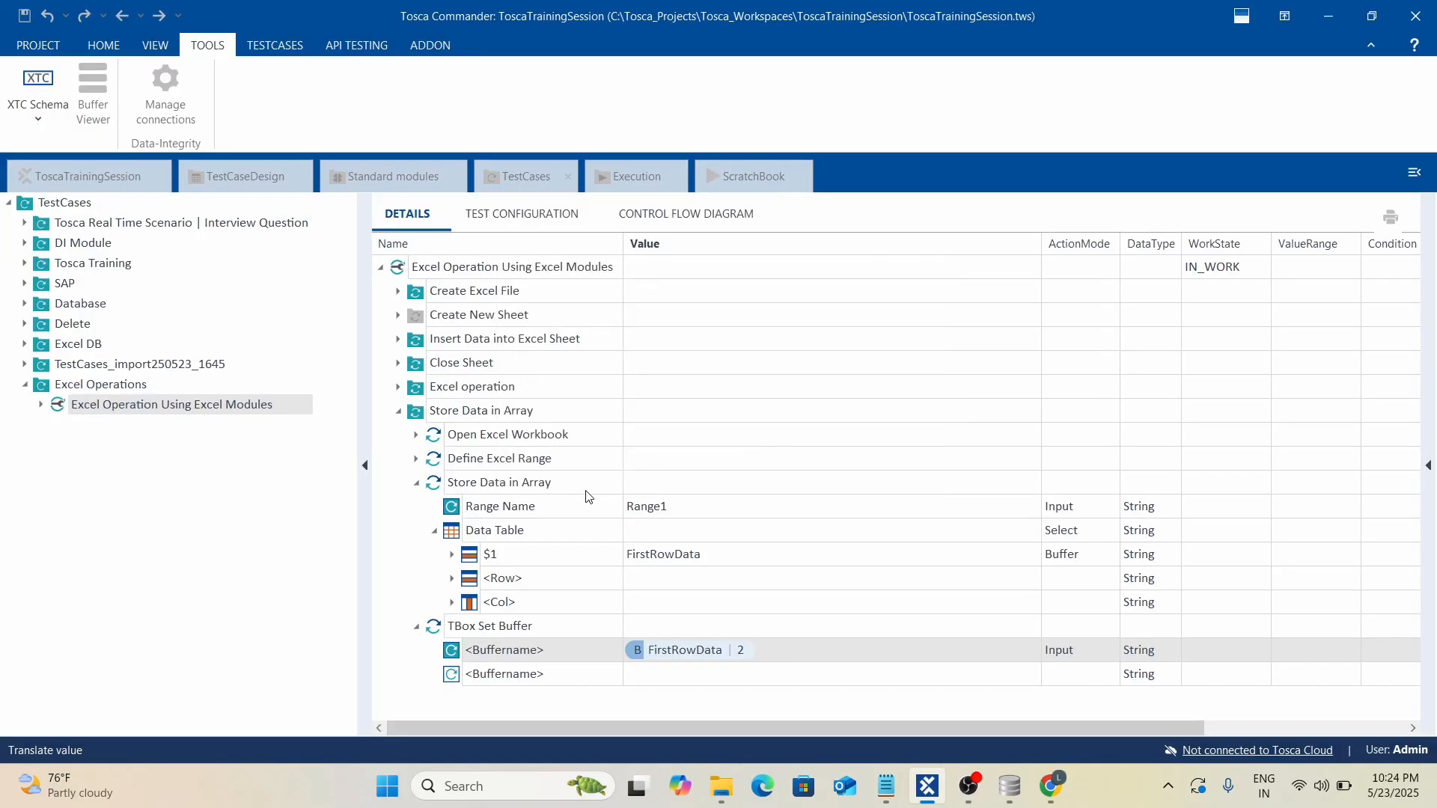
click(800, 604)
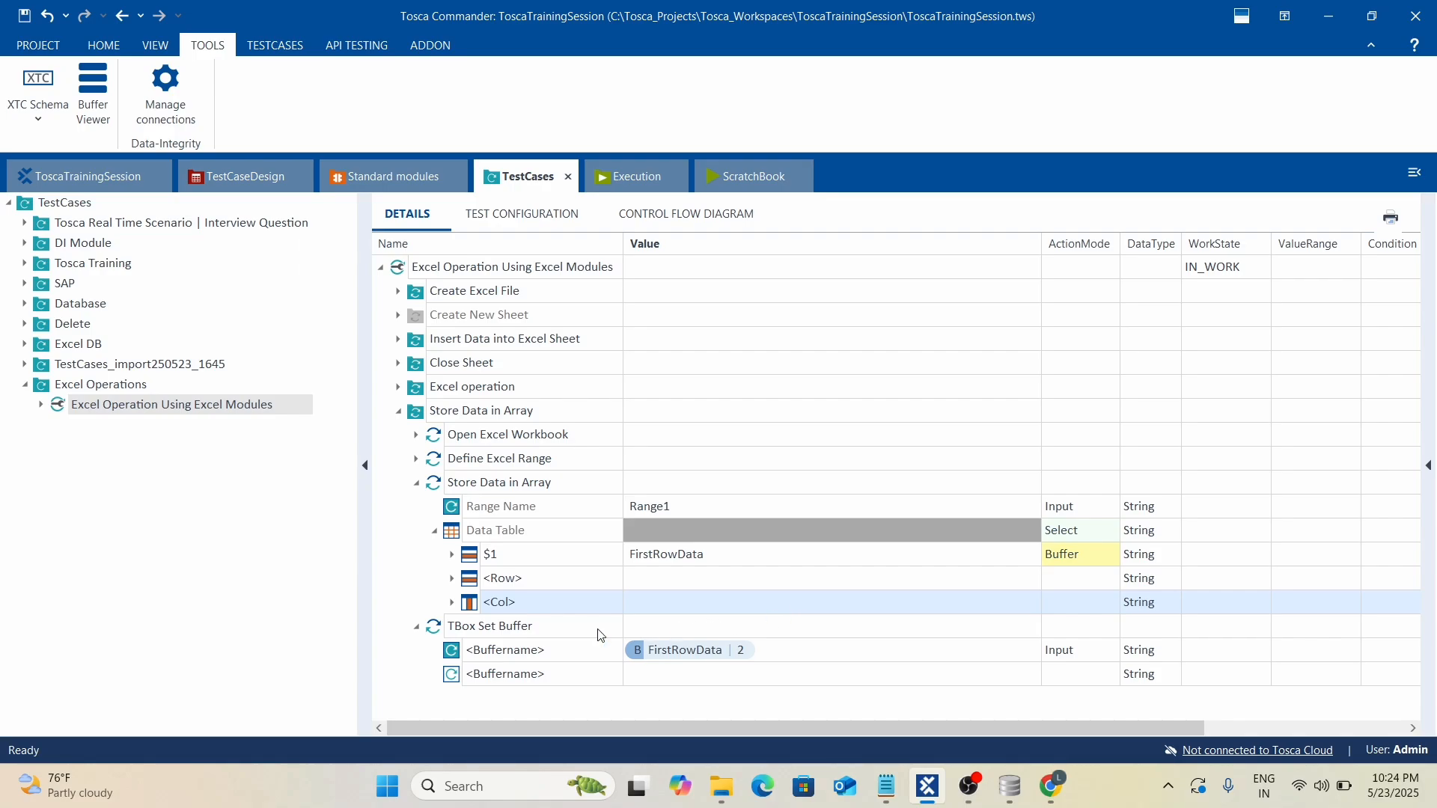
click(718, 556)
double_click(678, 560)
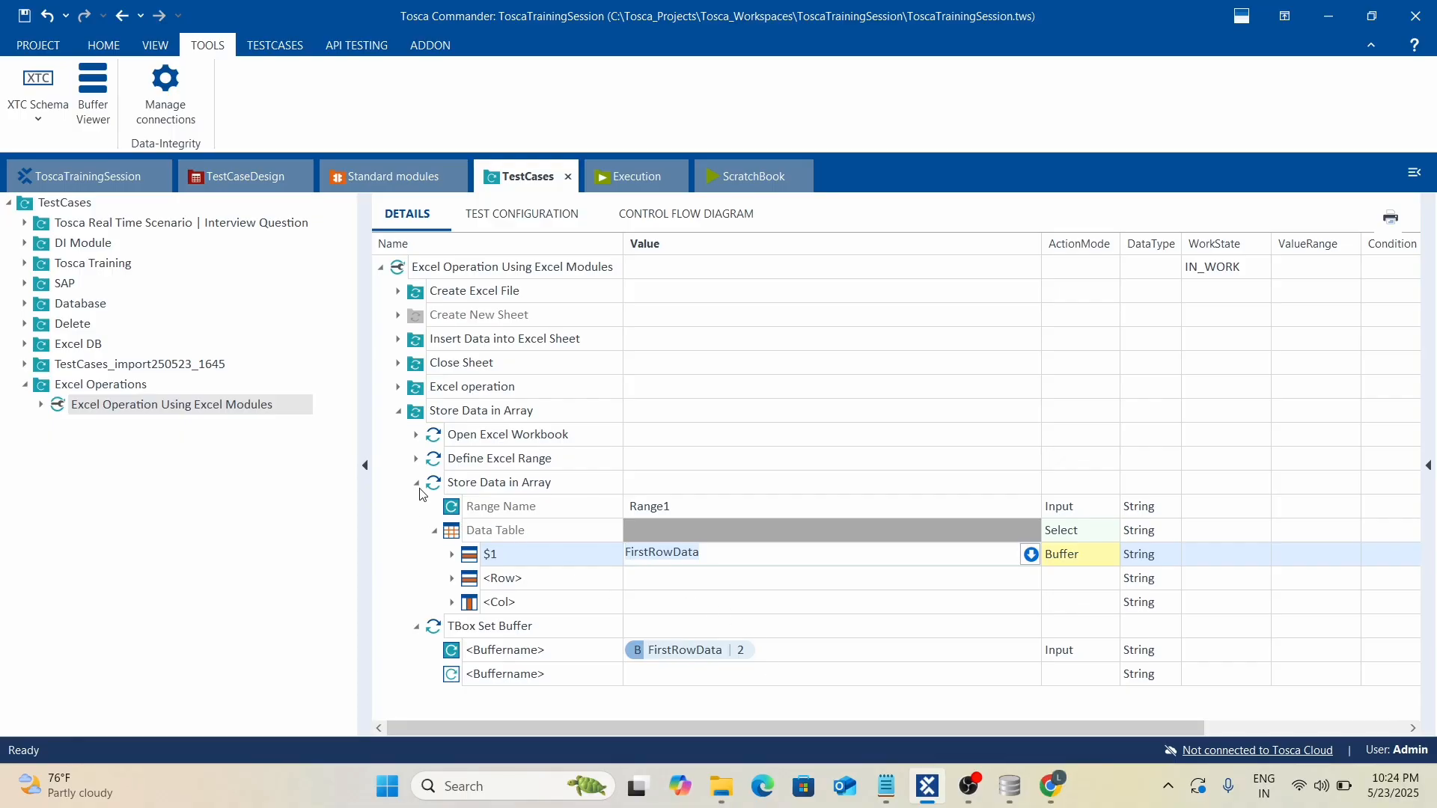
click(741, 585)
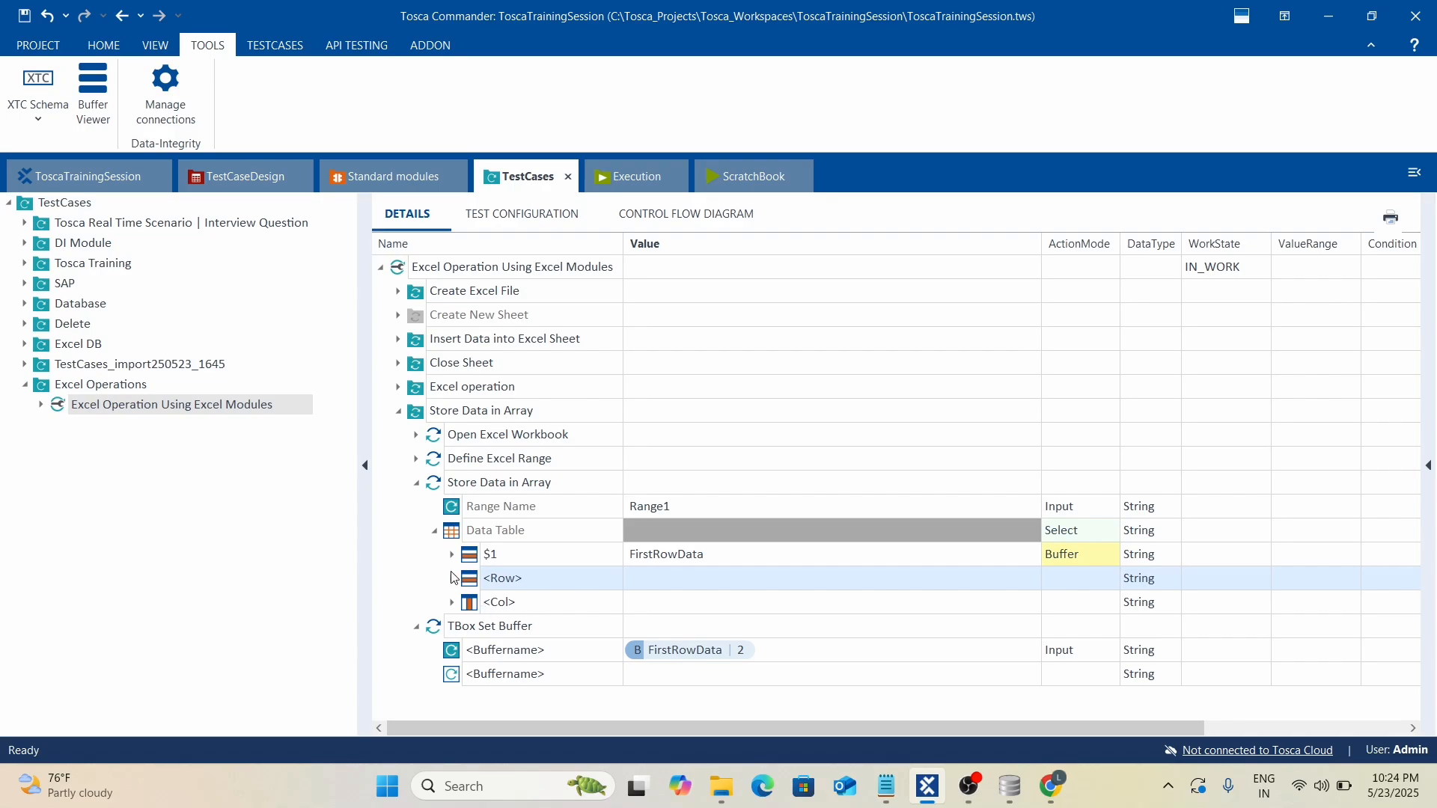
Name the Data Table's empty column EMPID, set its value to empidBuffer and its action mode to Buffer.
click(451, 602)
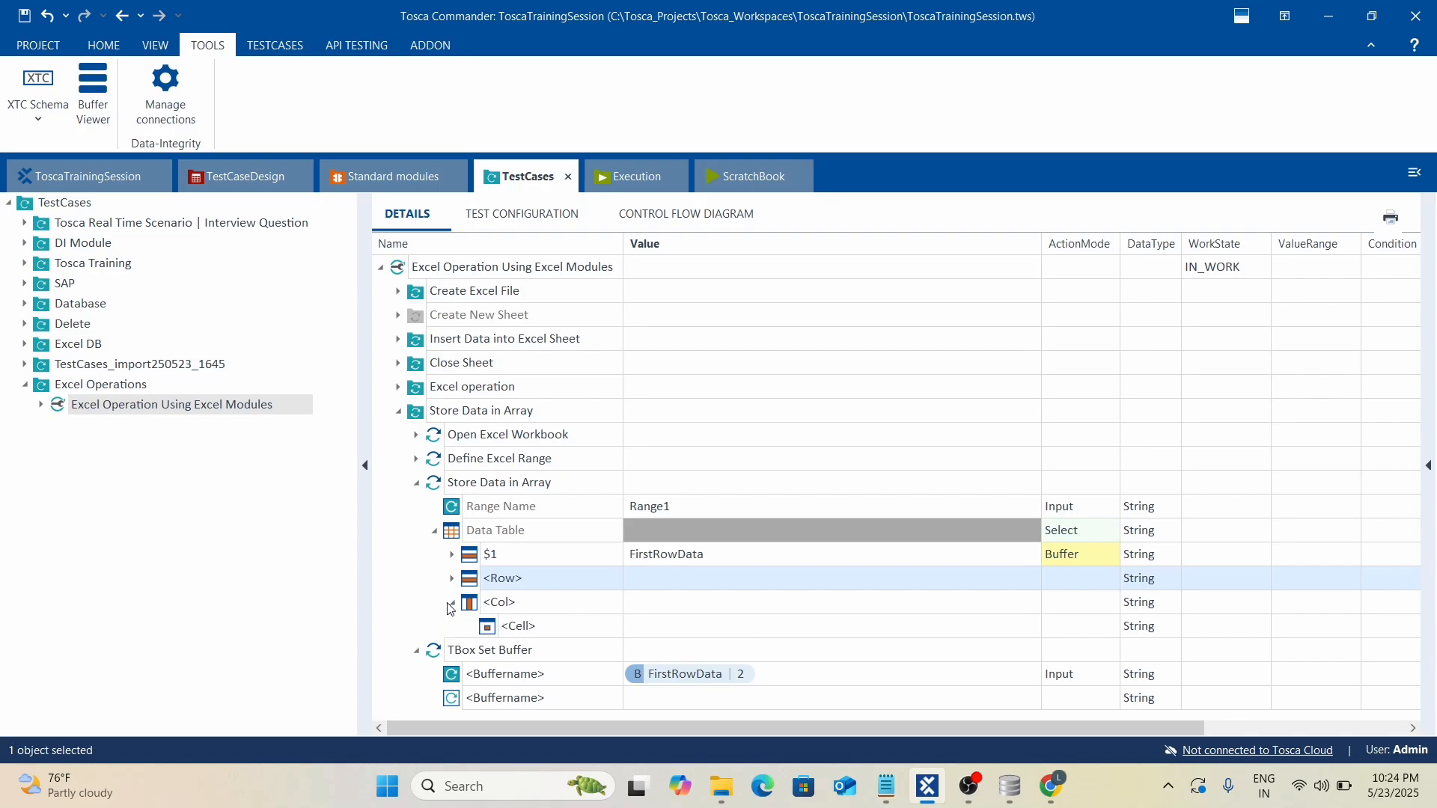
click(610, 606)
click(614, 603)
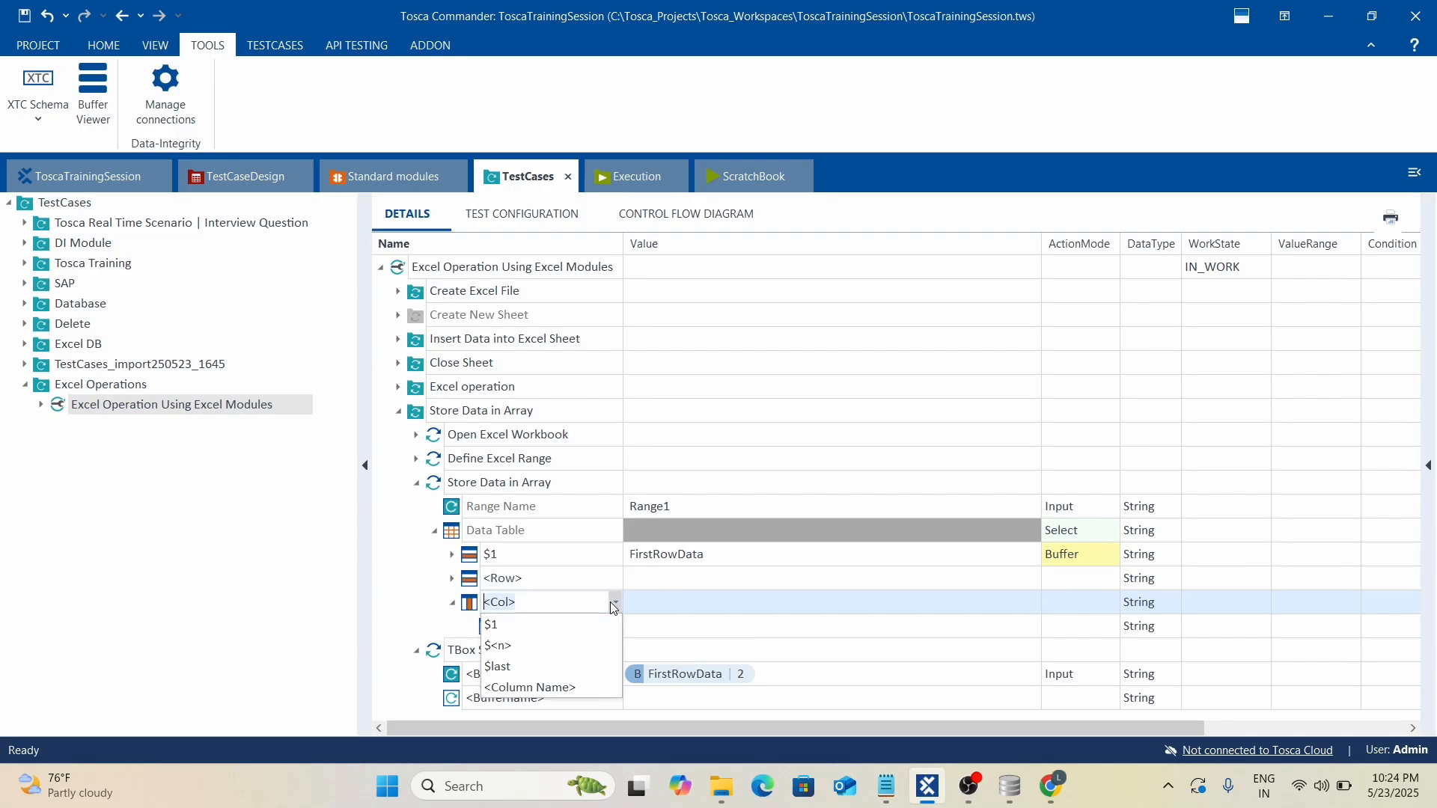
click(538, 607)
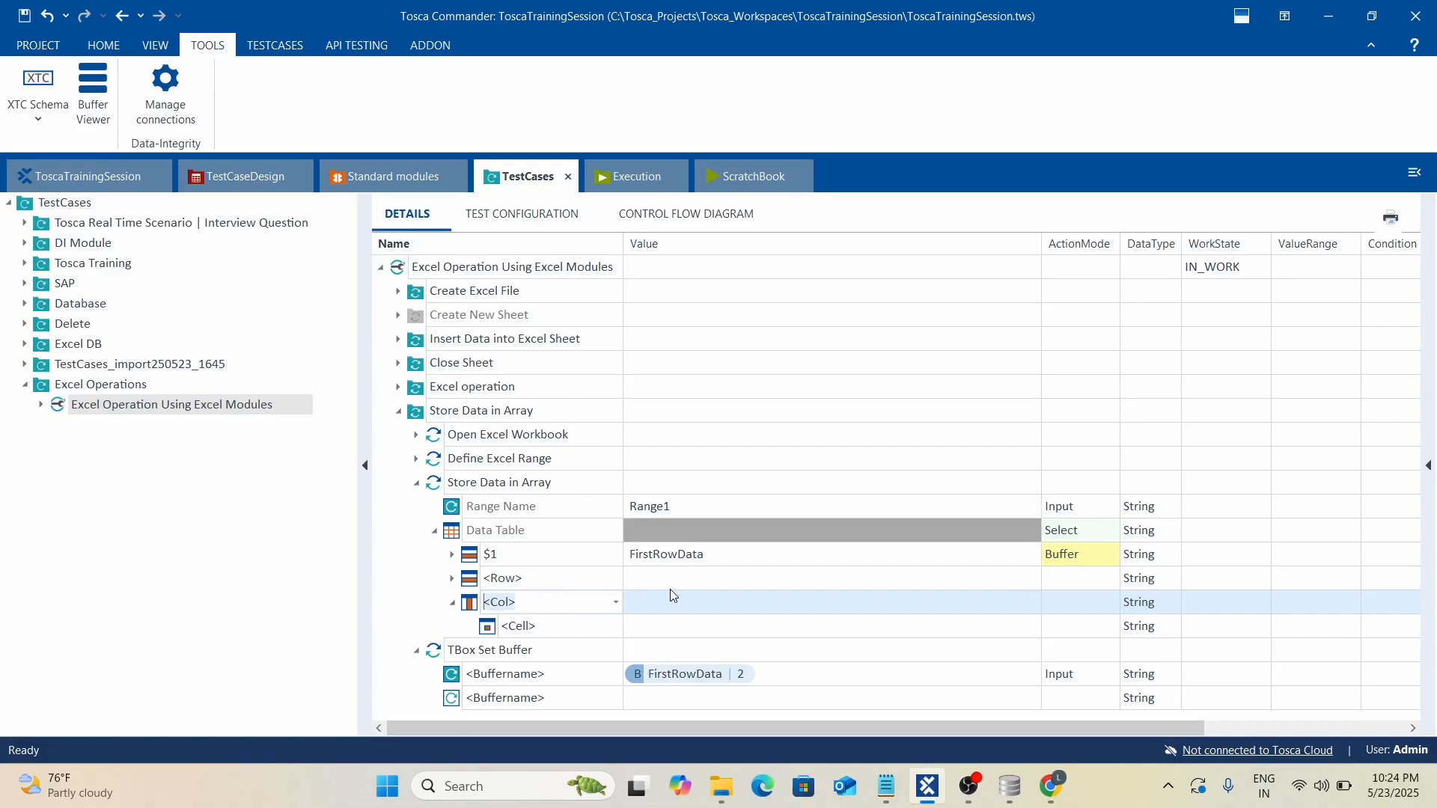
text(EMPID)
click(860, 605)
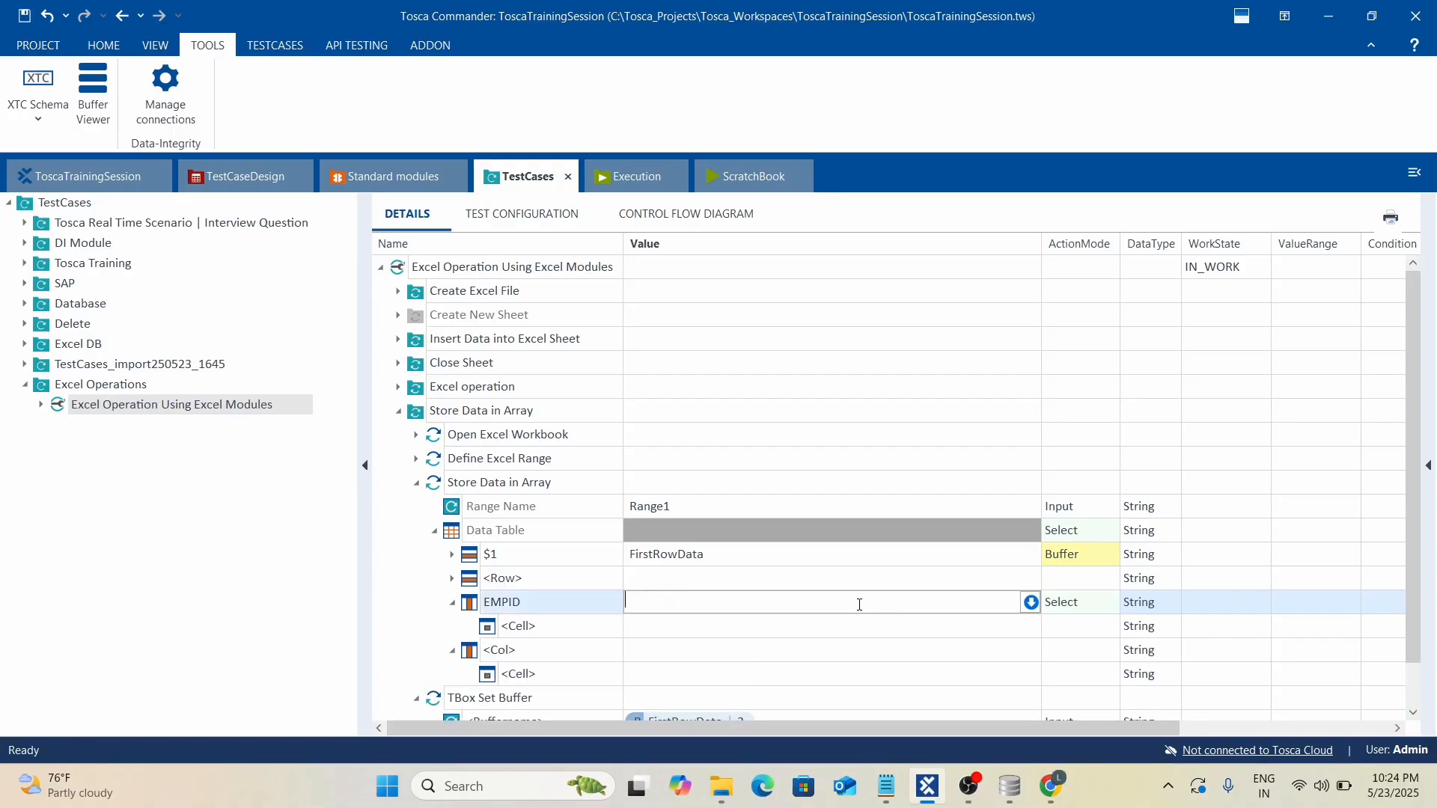
text(empidBufeer)
key(BackSpace)
key(BackSpace)
key(BackSpace)
text(fe)
click(1069, 608)
key(b)
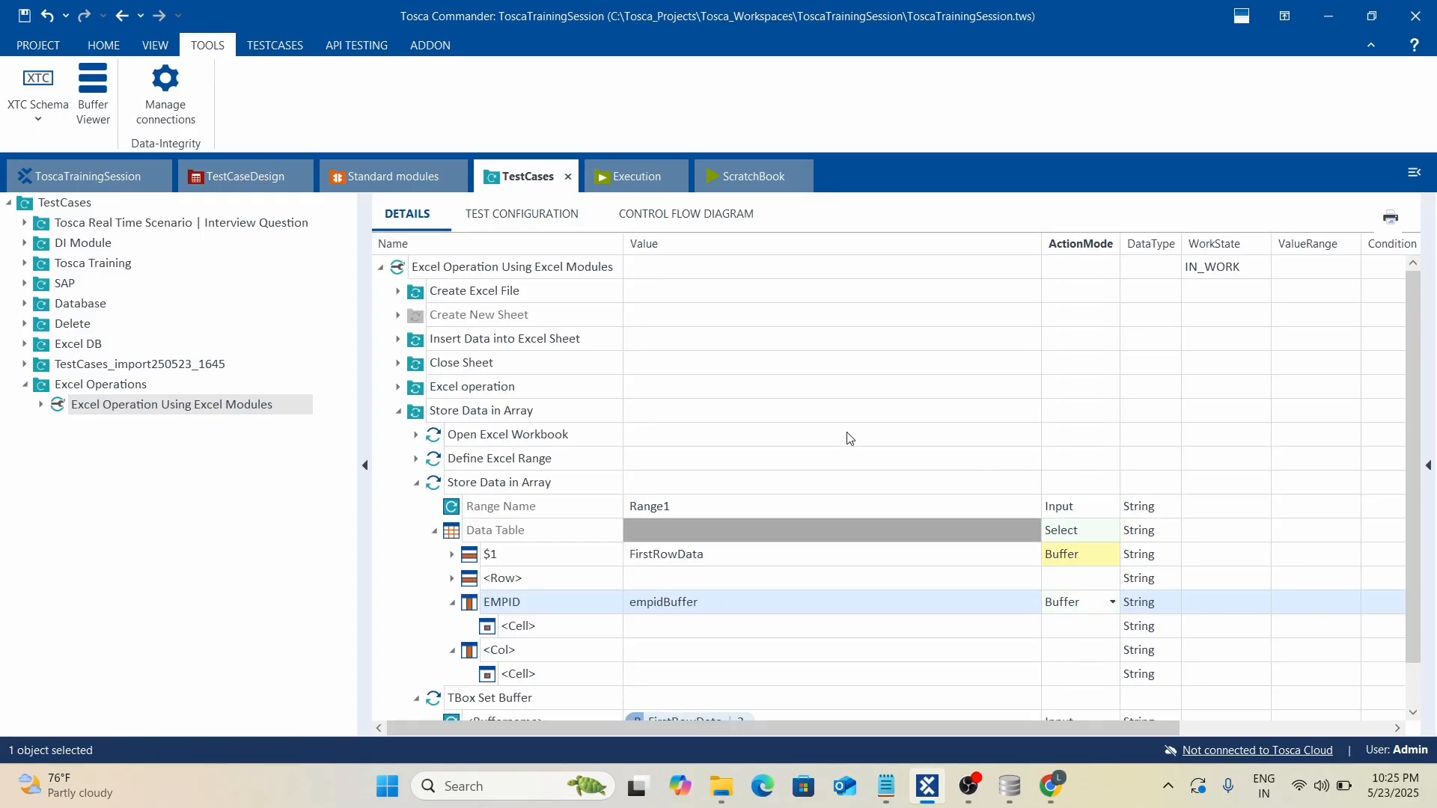
Run the Store Data in Array folder in ScratchBook and expand the Data Table results of its array step.
click(851, 440)
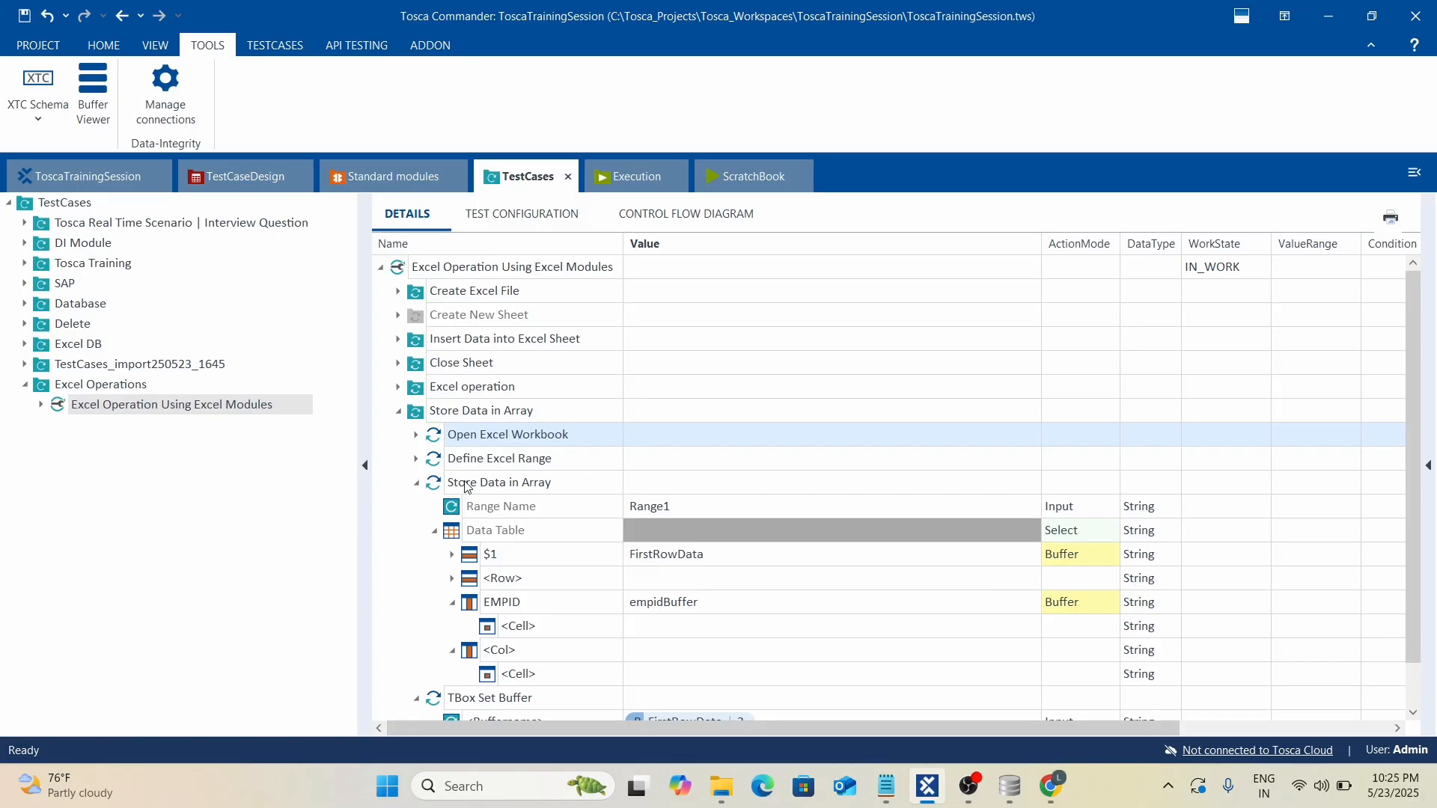
right_click(474, 413)
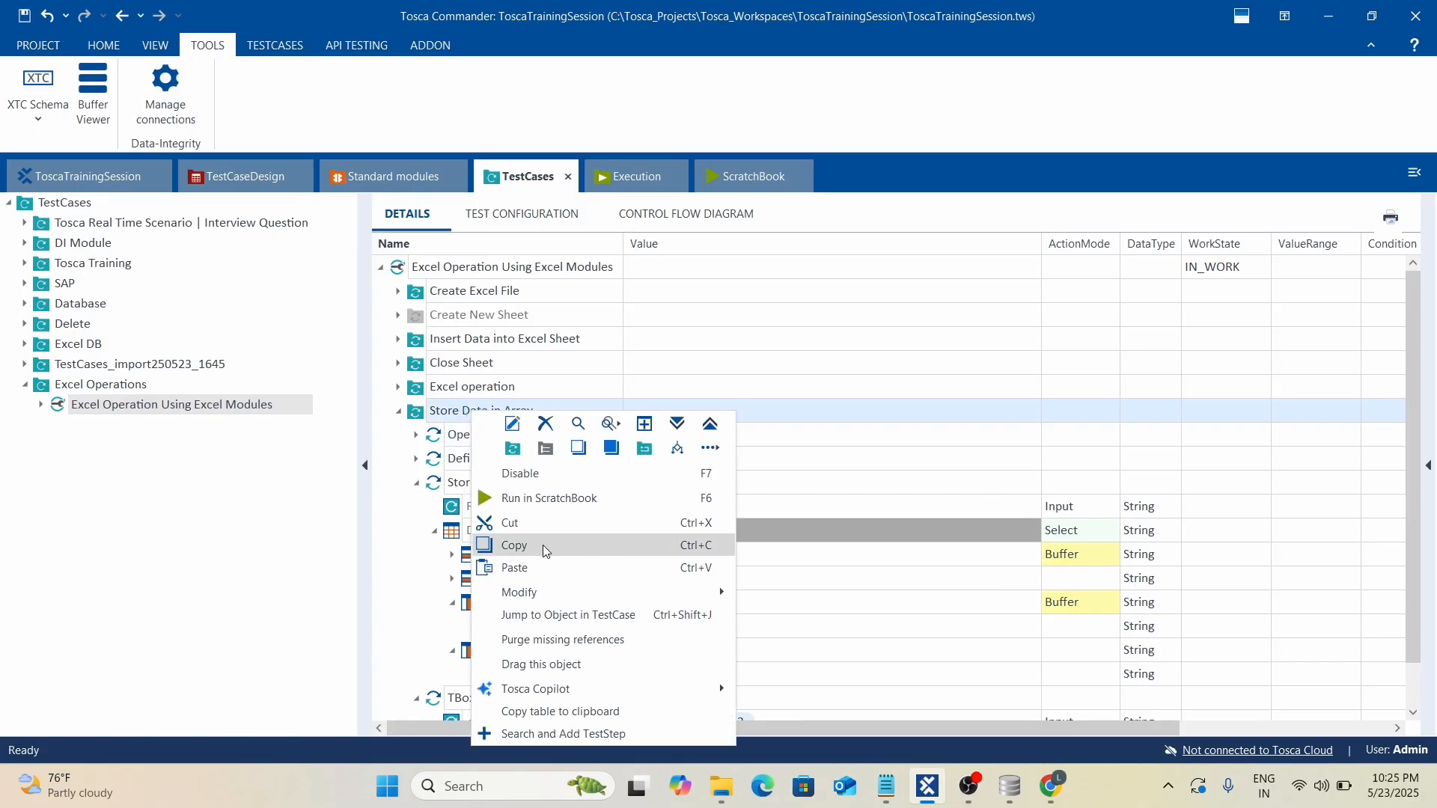
click(534, 499)
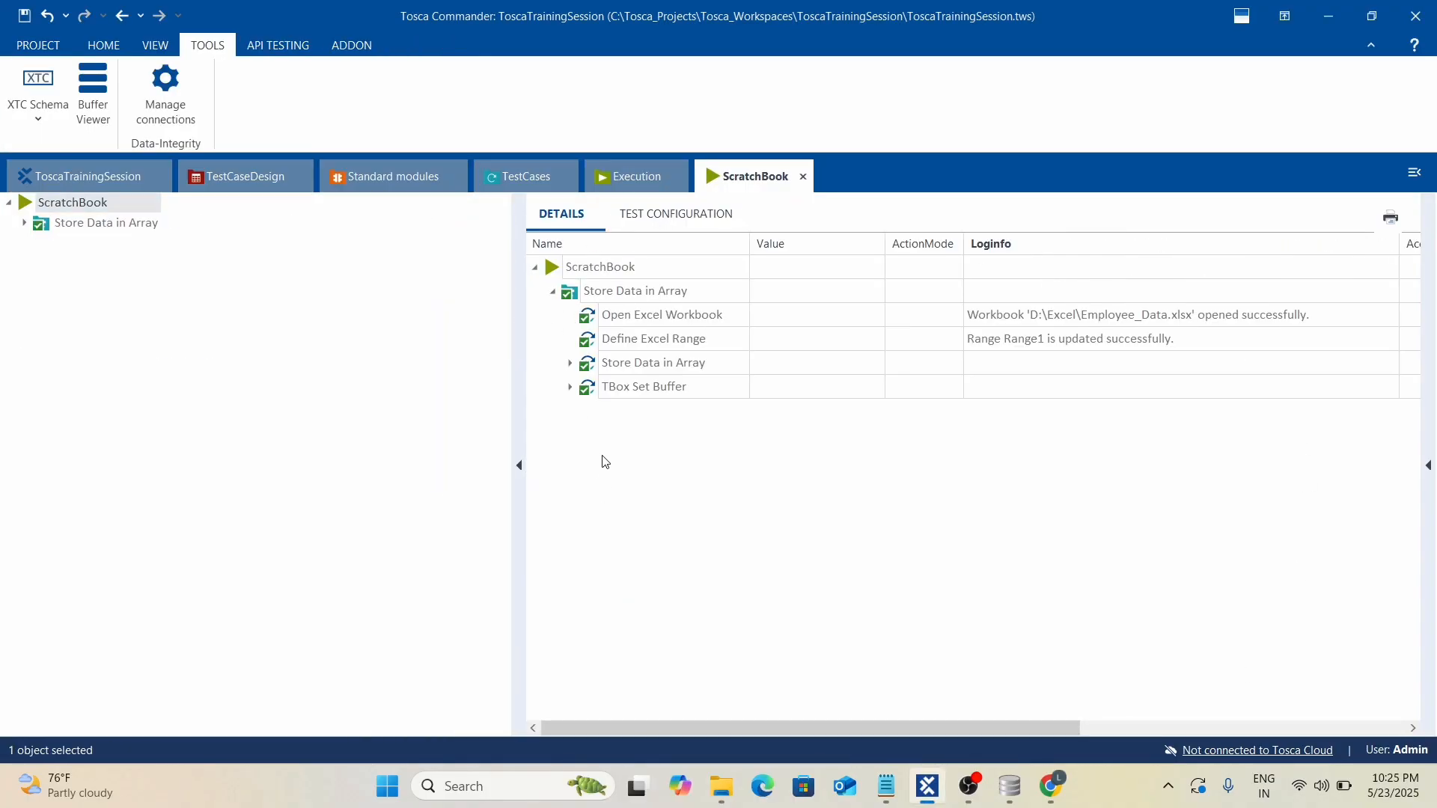
click(570, 363)
click(589, 387)
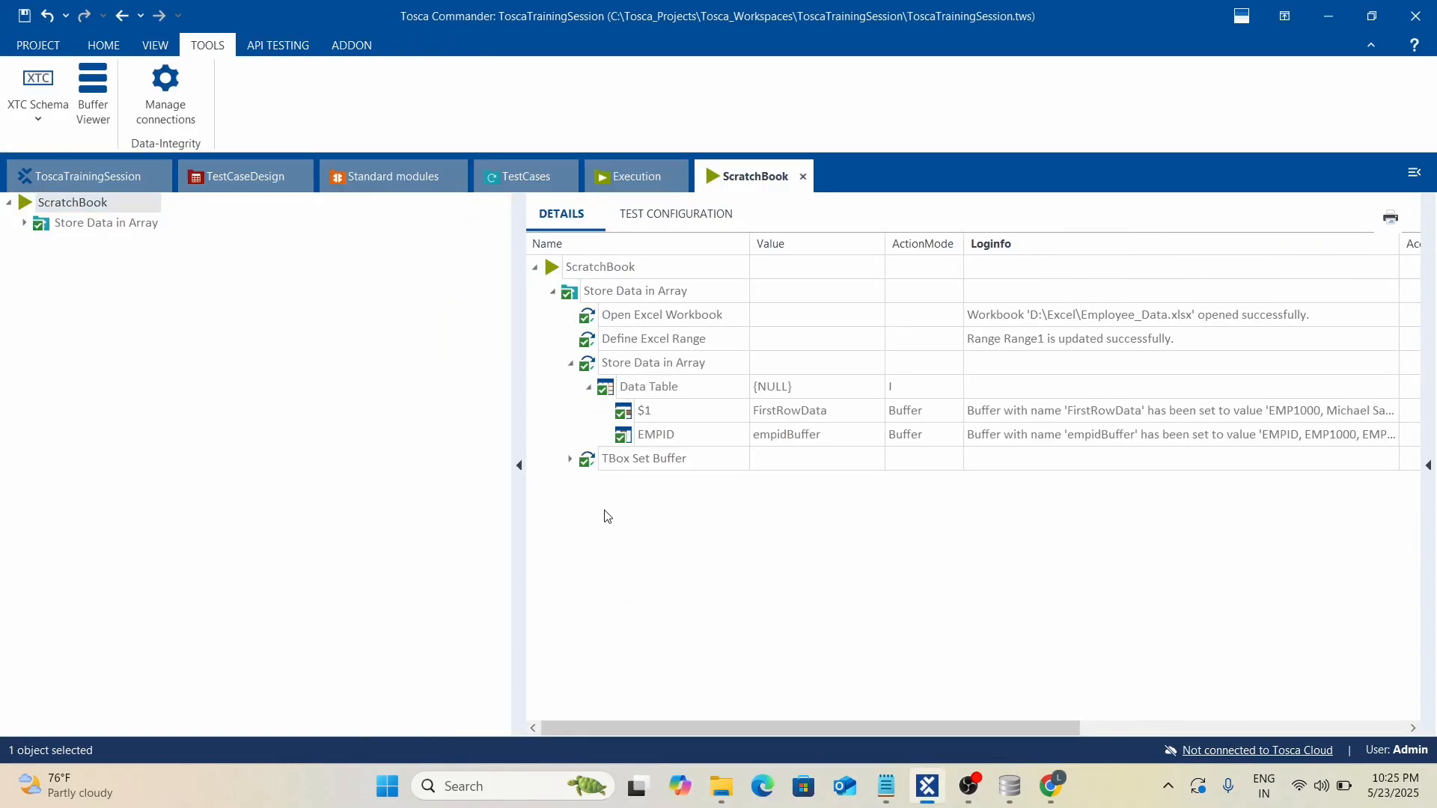
Open the full log details of the EMPID row, examine the values stored in empidBuffer, and return to the test case.
click(676, 421)
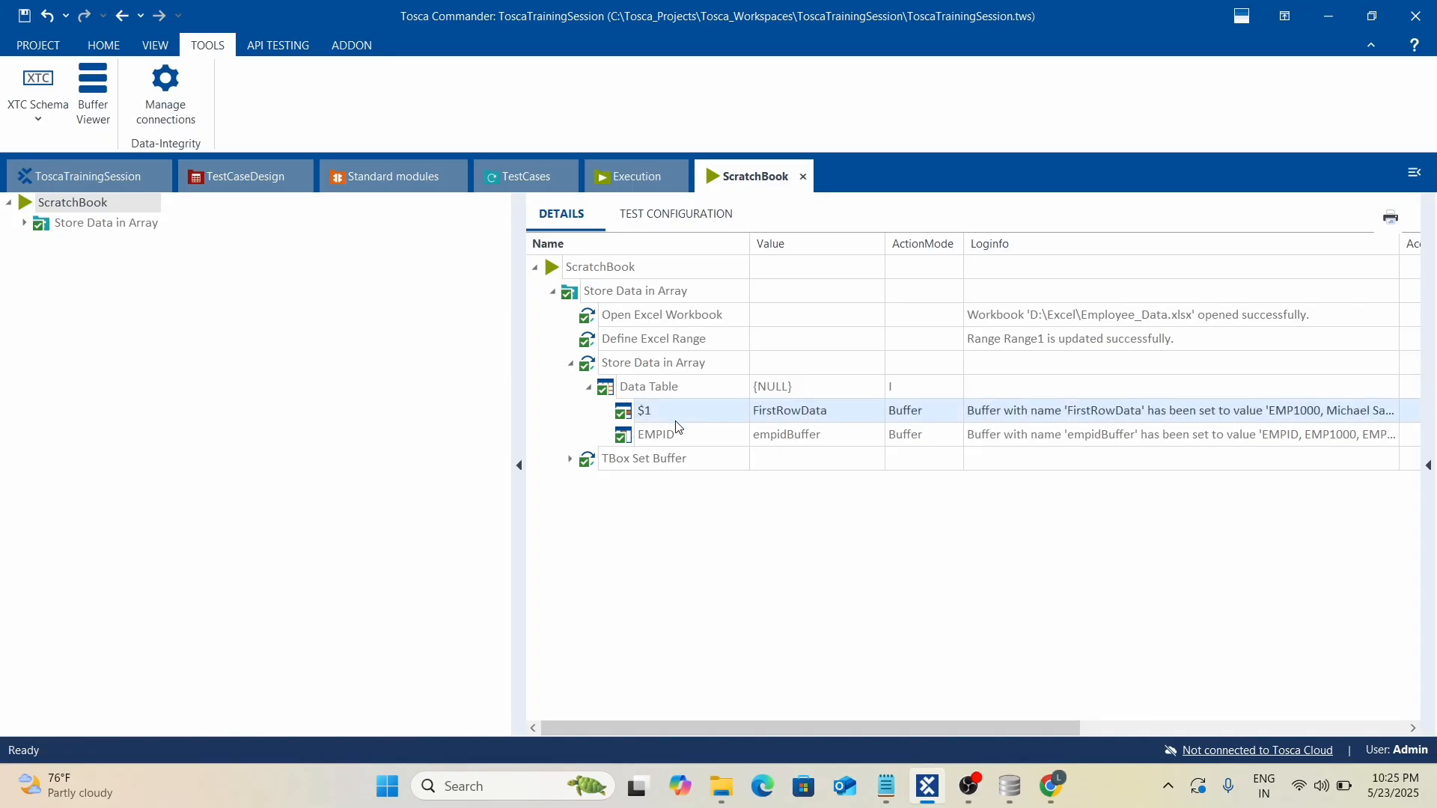
click(1382, 441)
click(1392, 434)
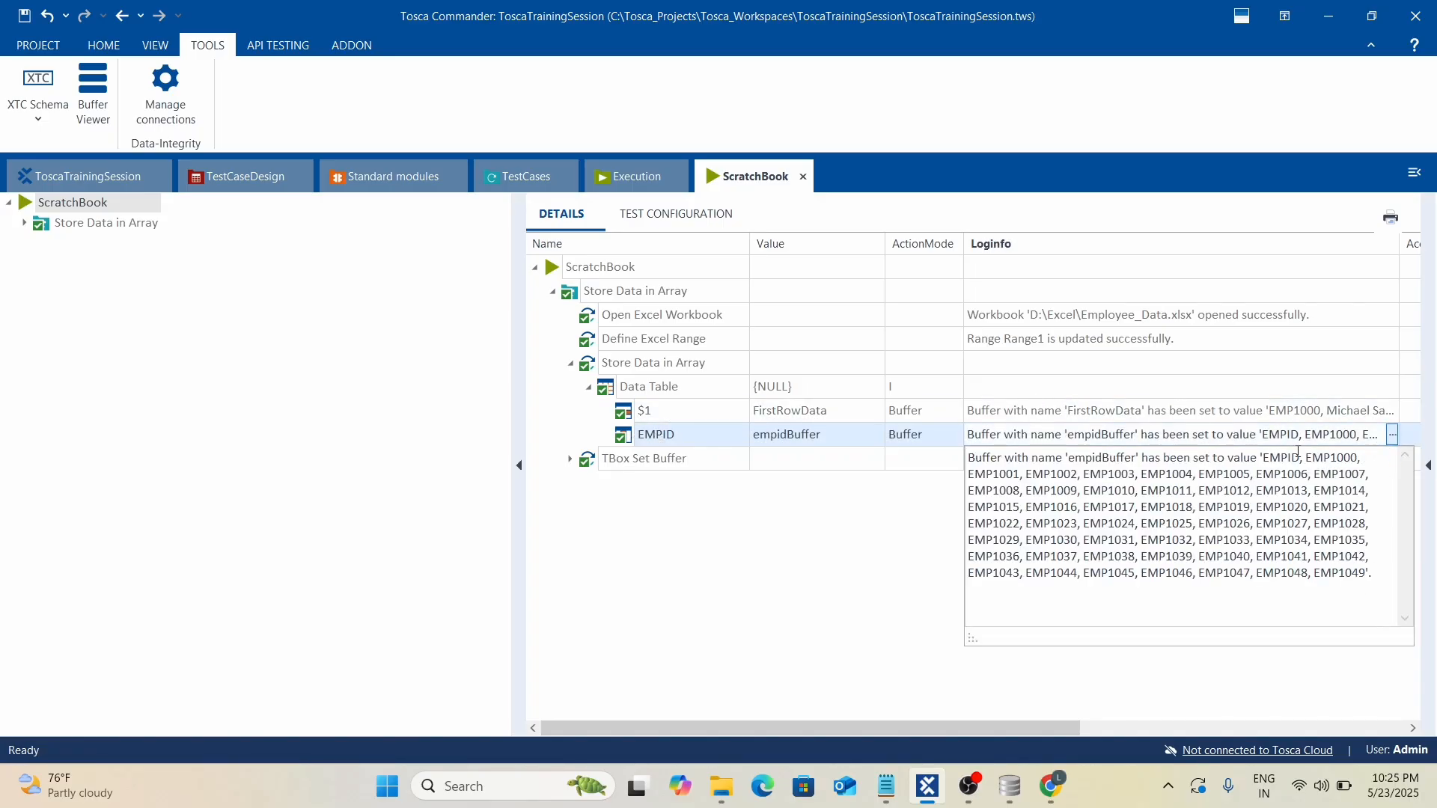
mouse_move(1269, 456)
mouse_down()
mouse_move(1307, 458)
mouse_move(1368, 573)
mouse_move(1317, 561)
mouse_move(1261, 466)
mouse_up()
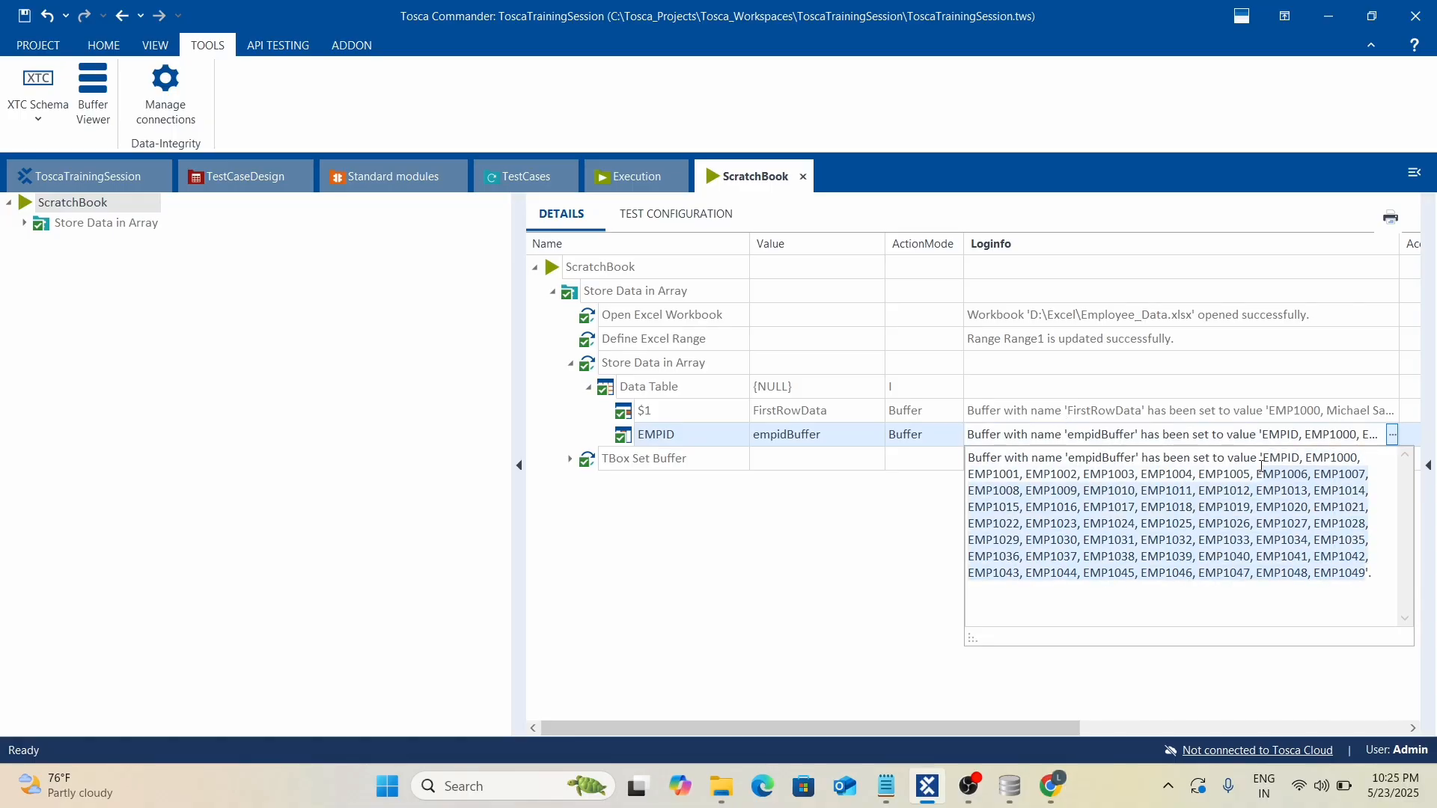
click(757, 514)
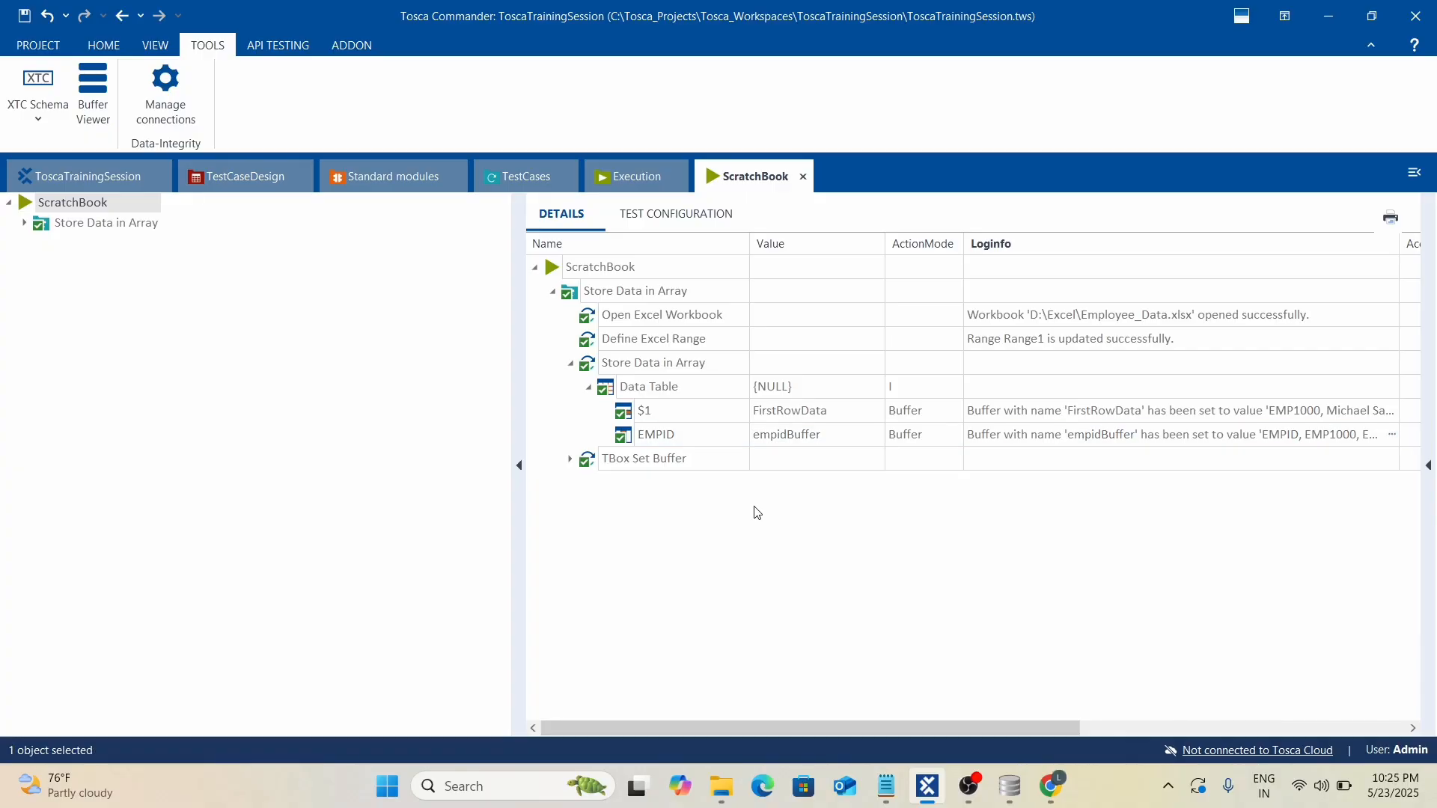
click(523, 178)
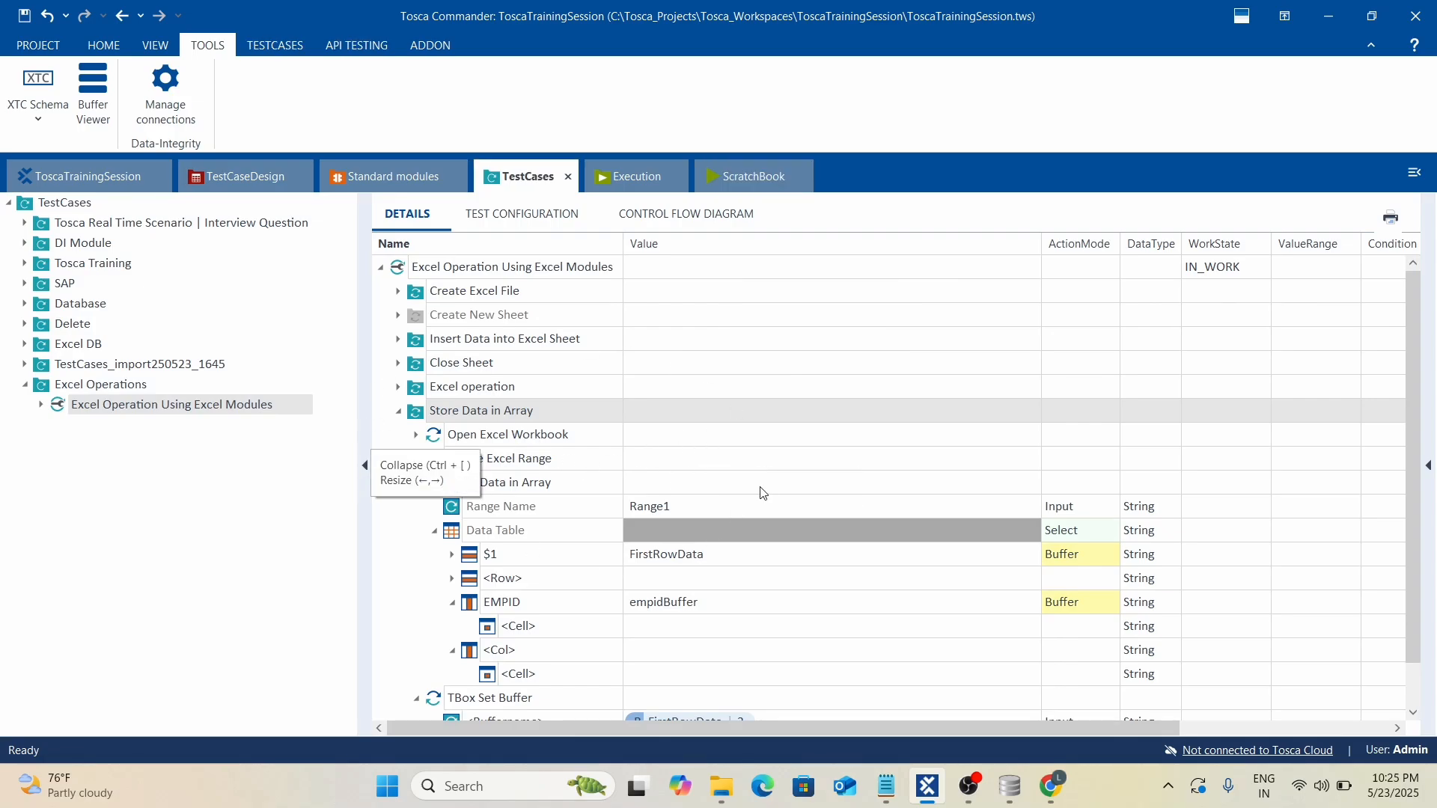
Collapse the Data Table, the Store Data in Array step and the folder that contains it.
click(434, 530)
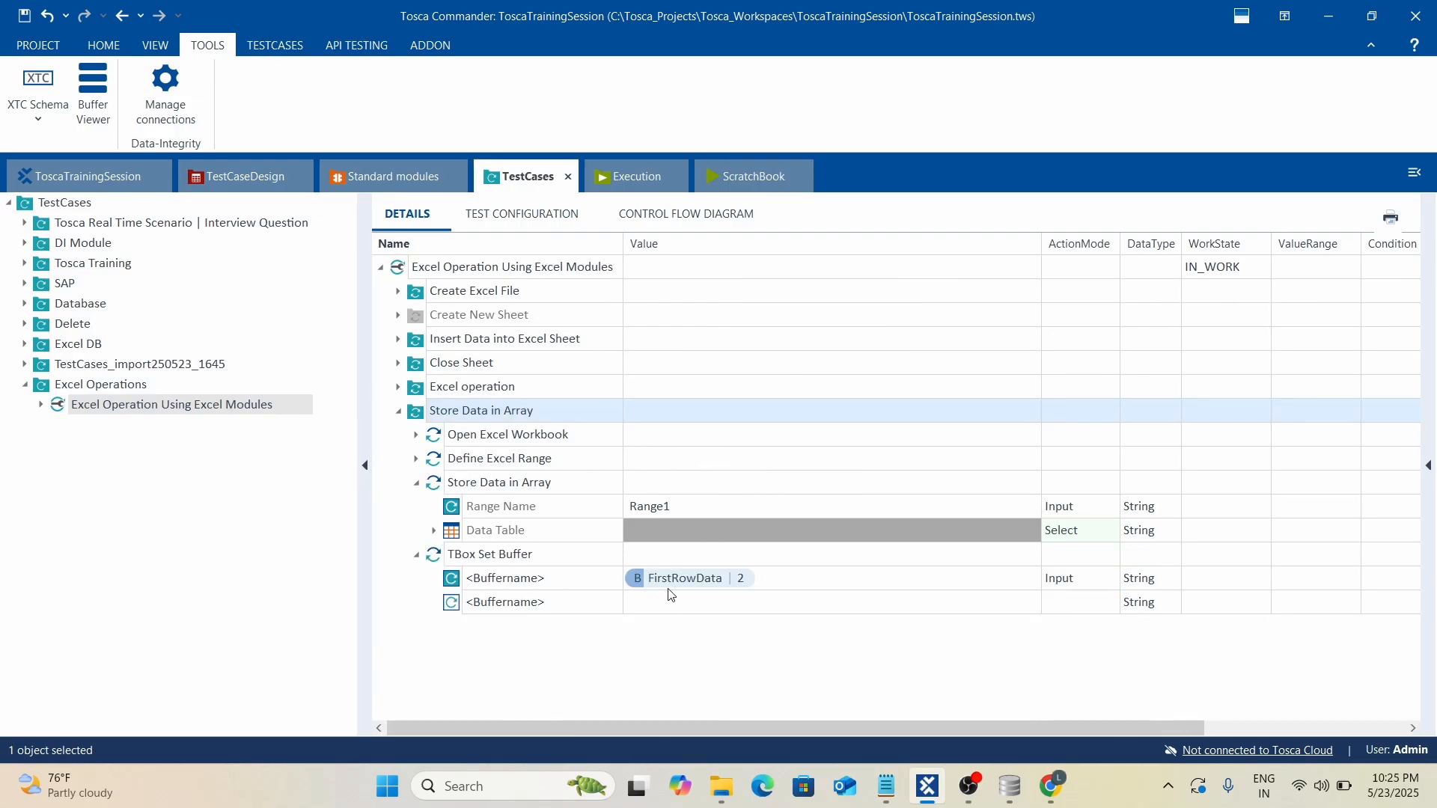
click(417, 483)
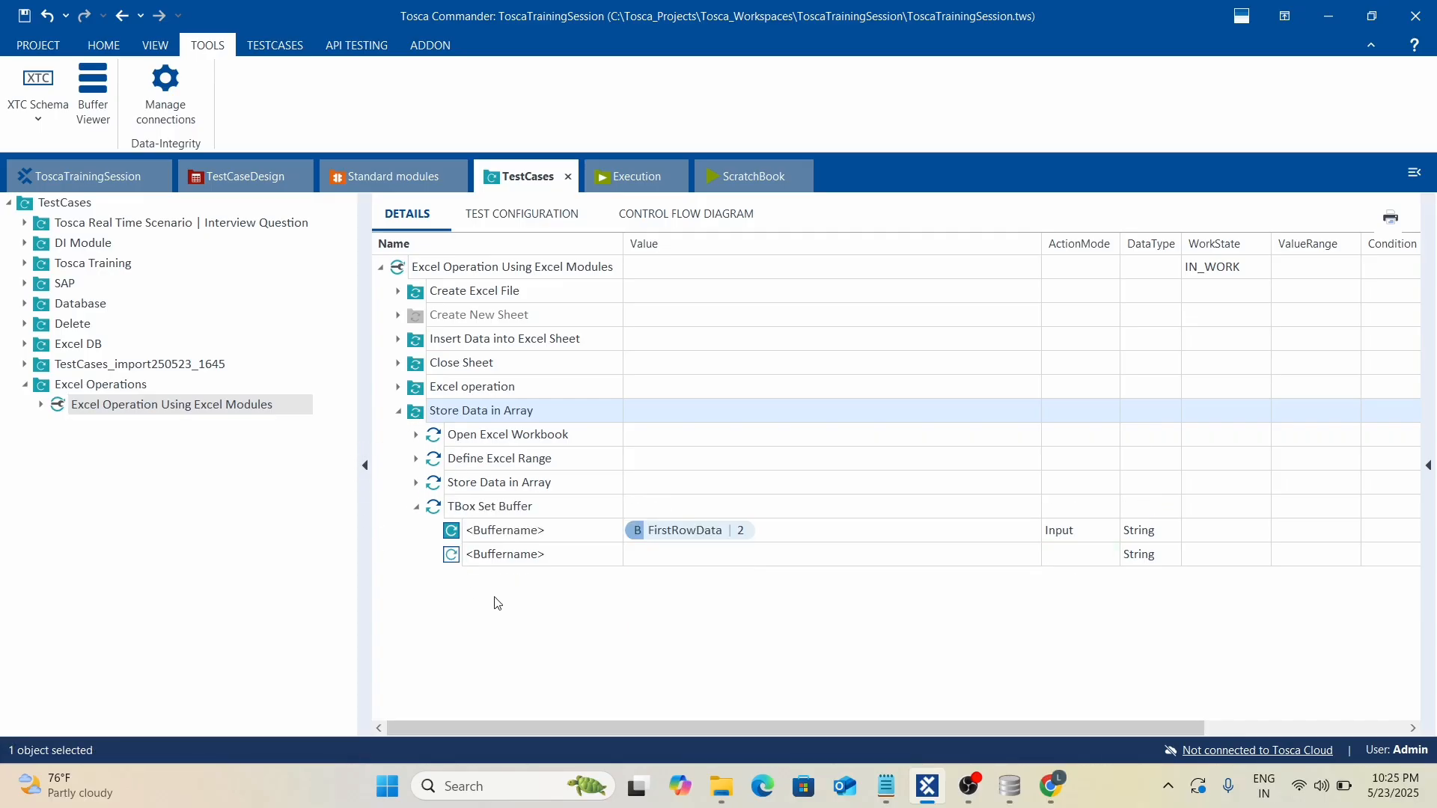
click(398, 411)
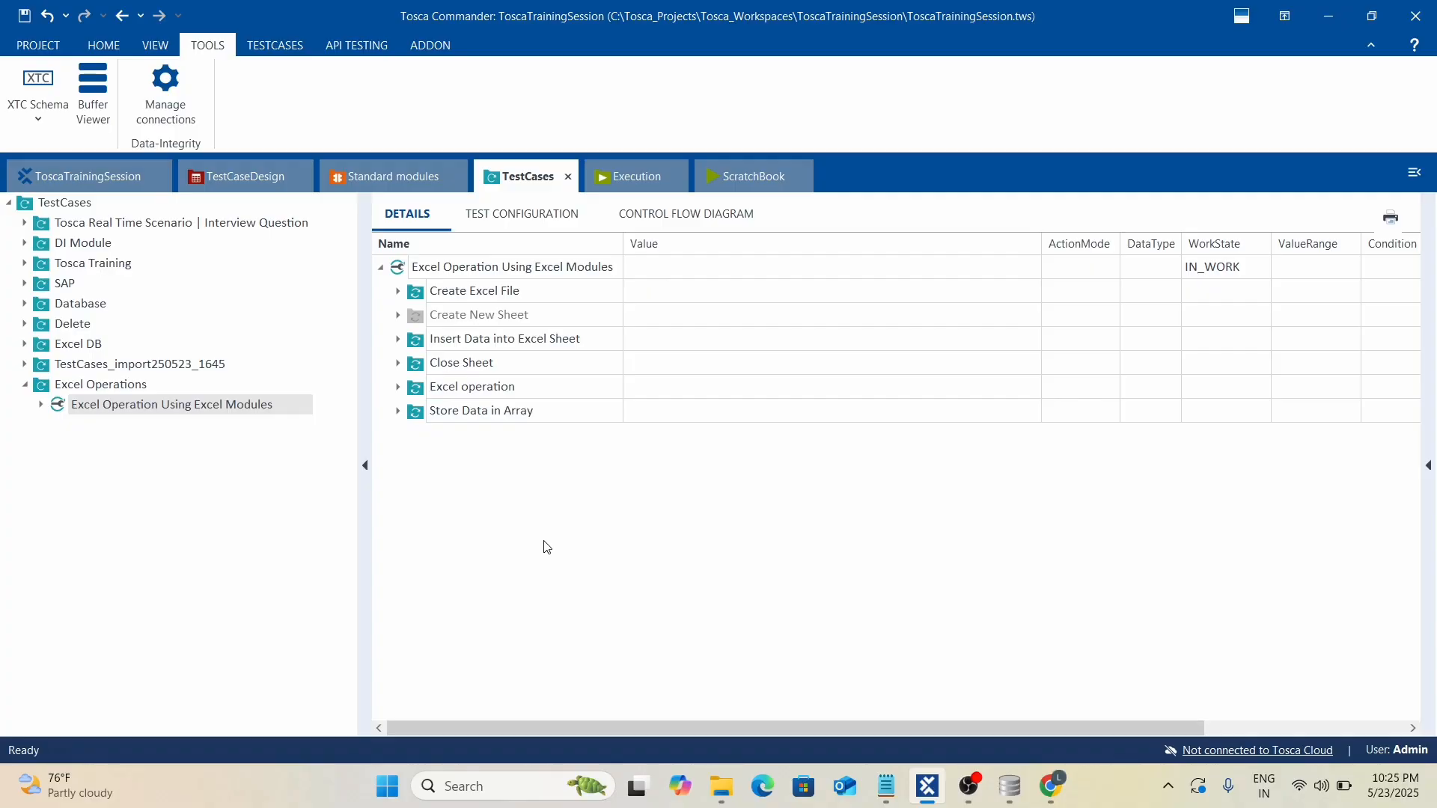
right_click(402, 269)
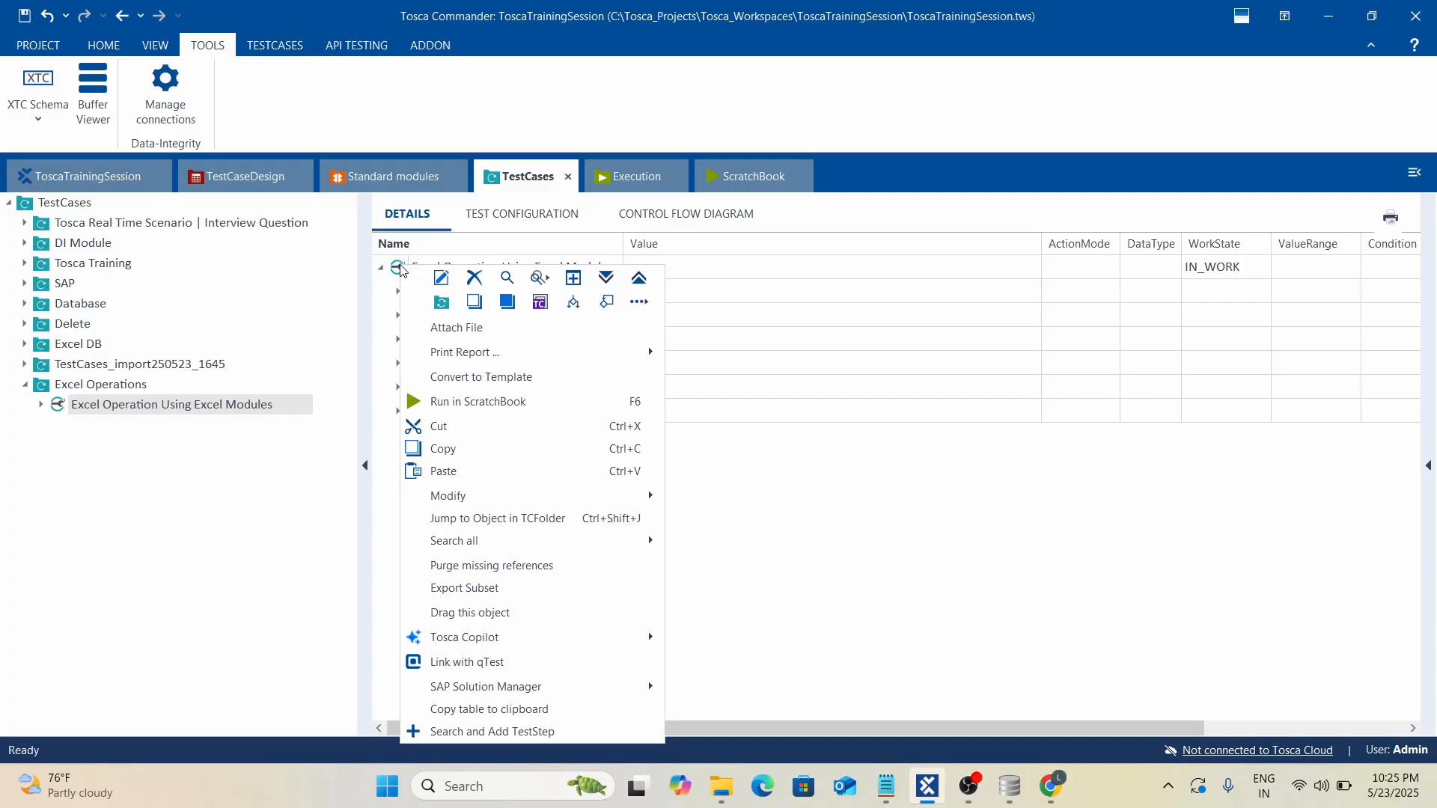
click(935, 527)
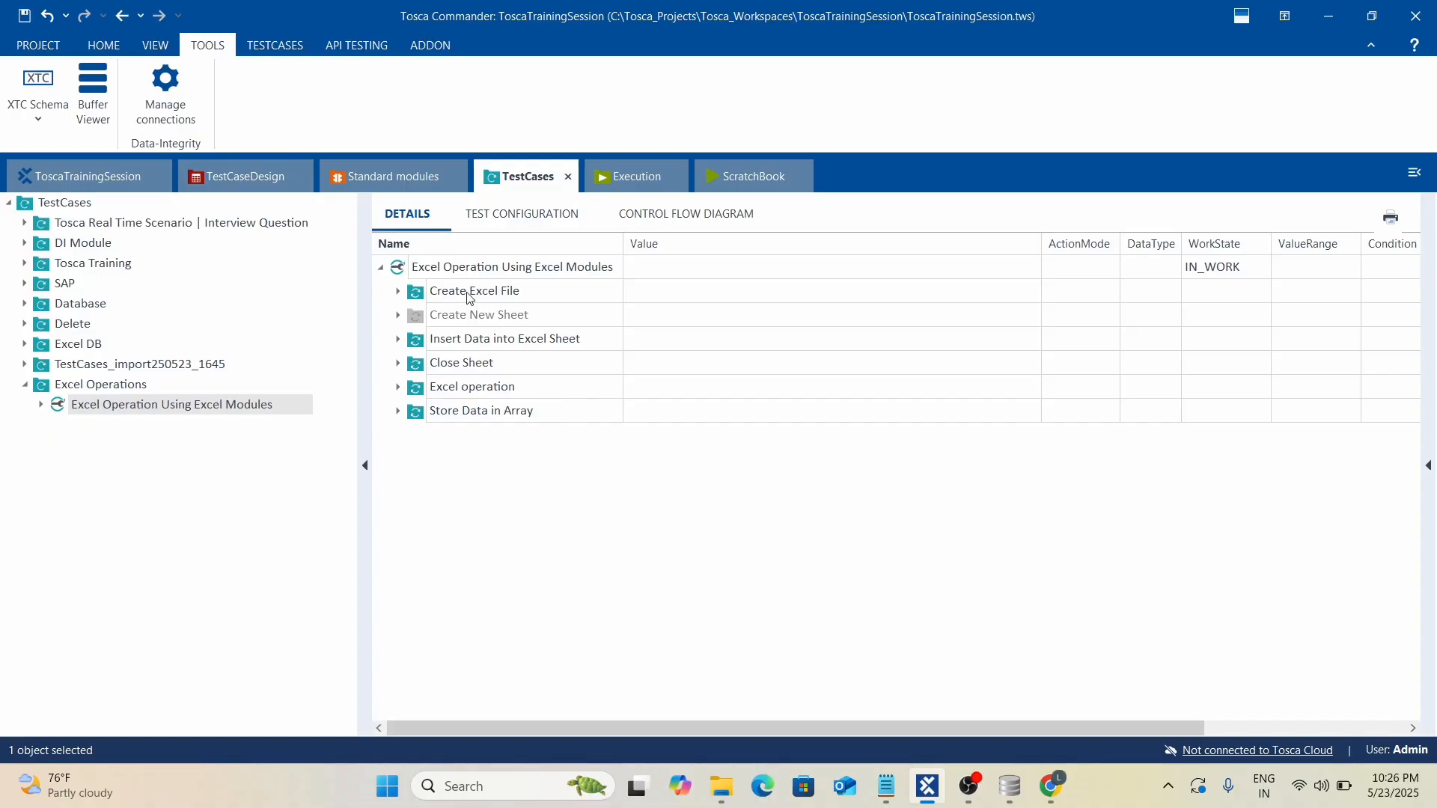
Add a folder named Find Repeated Cell text to the Excel Operation Using Excel Modules test case.
right_click(398, 269)
click(438, 304)
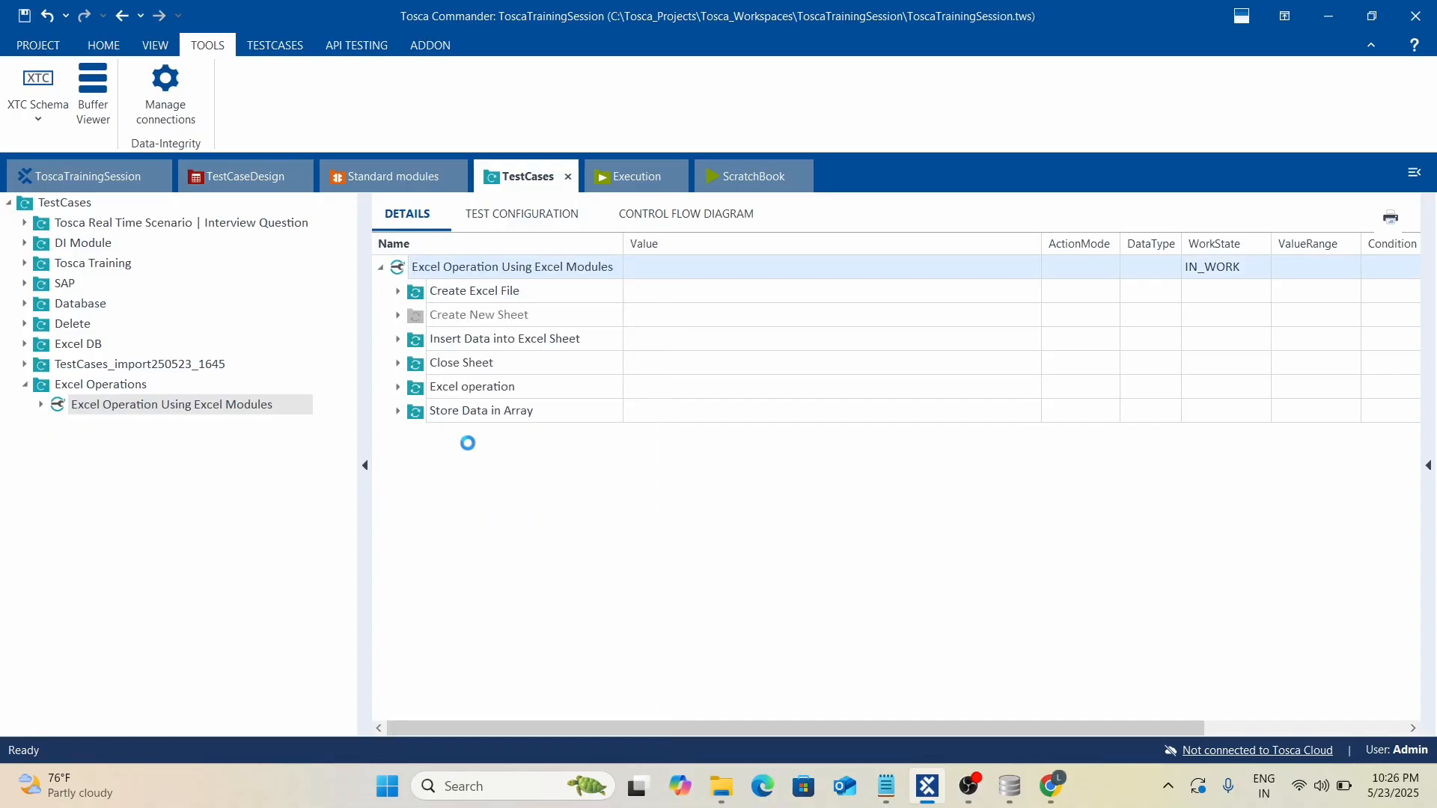
text(File)
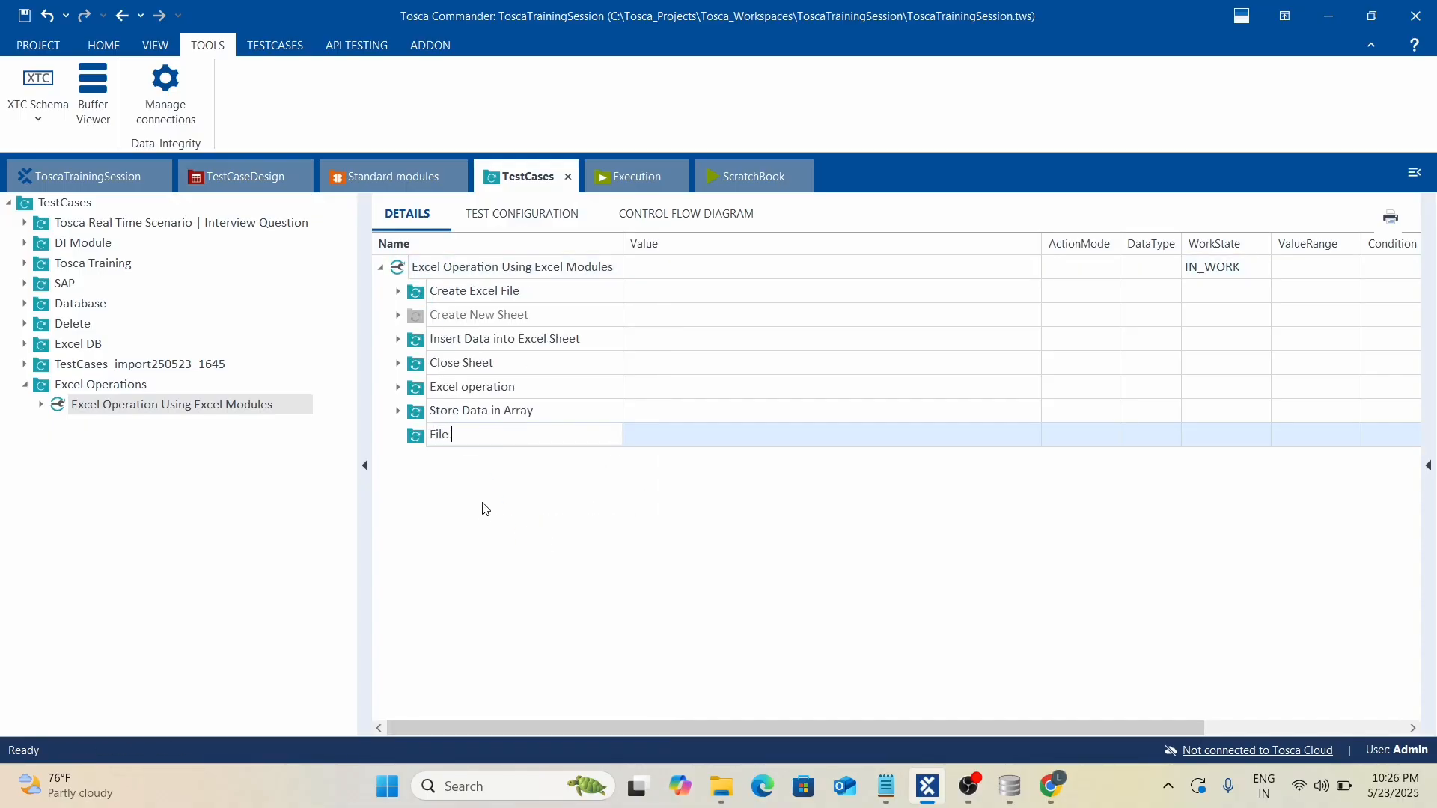
text( Repeated Cell text)
key(Return)
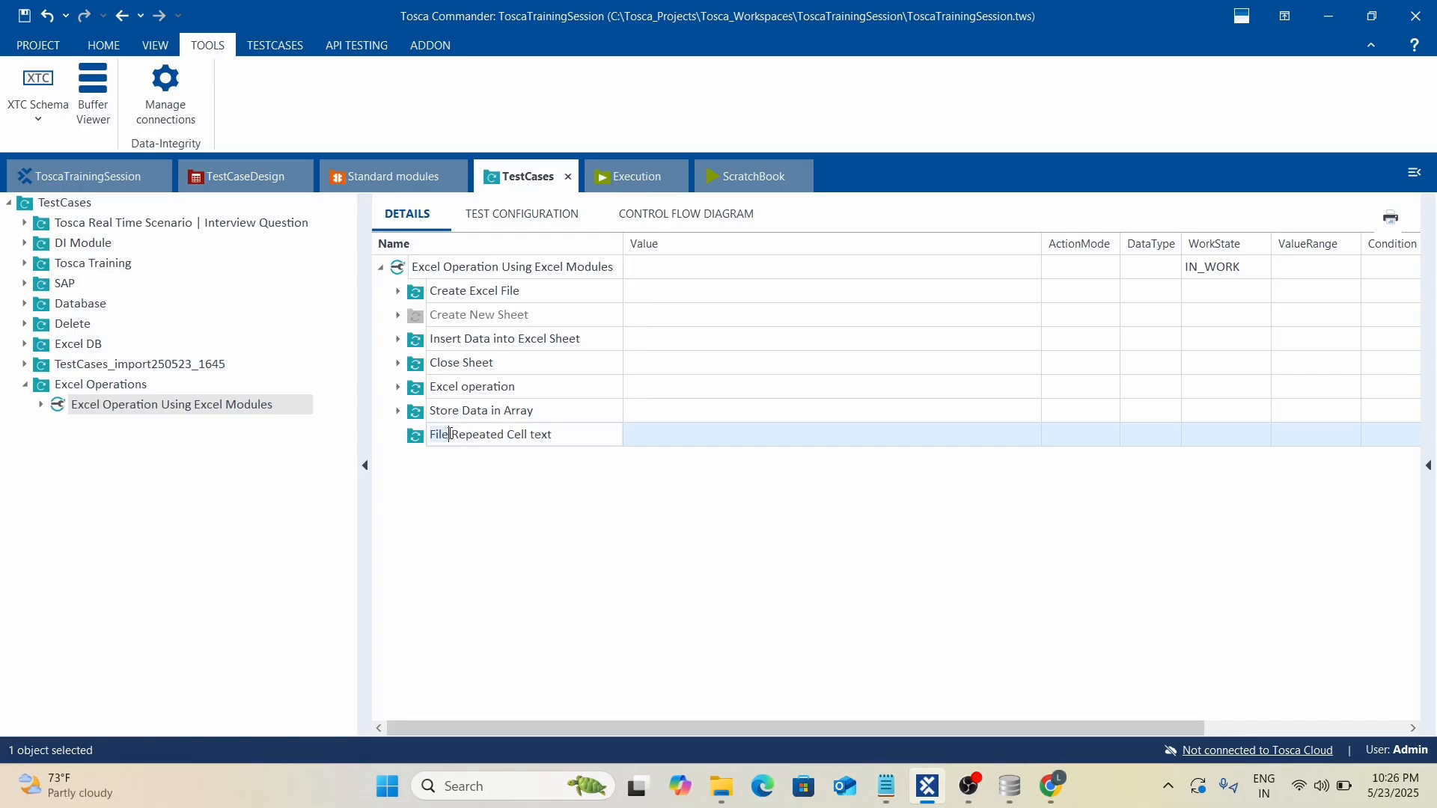
key(BackSpace)
key(BackSpace)
text(nd)
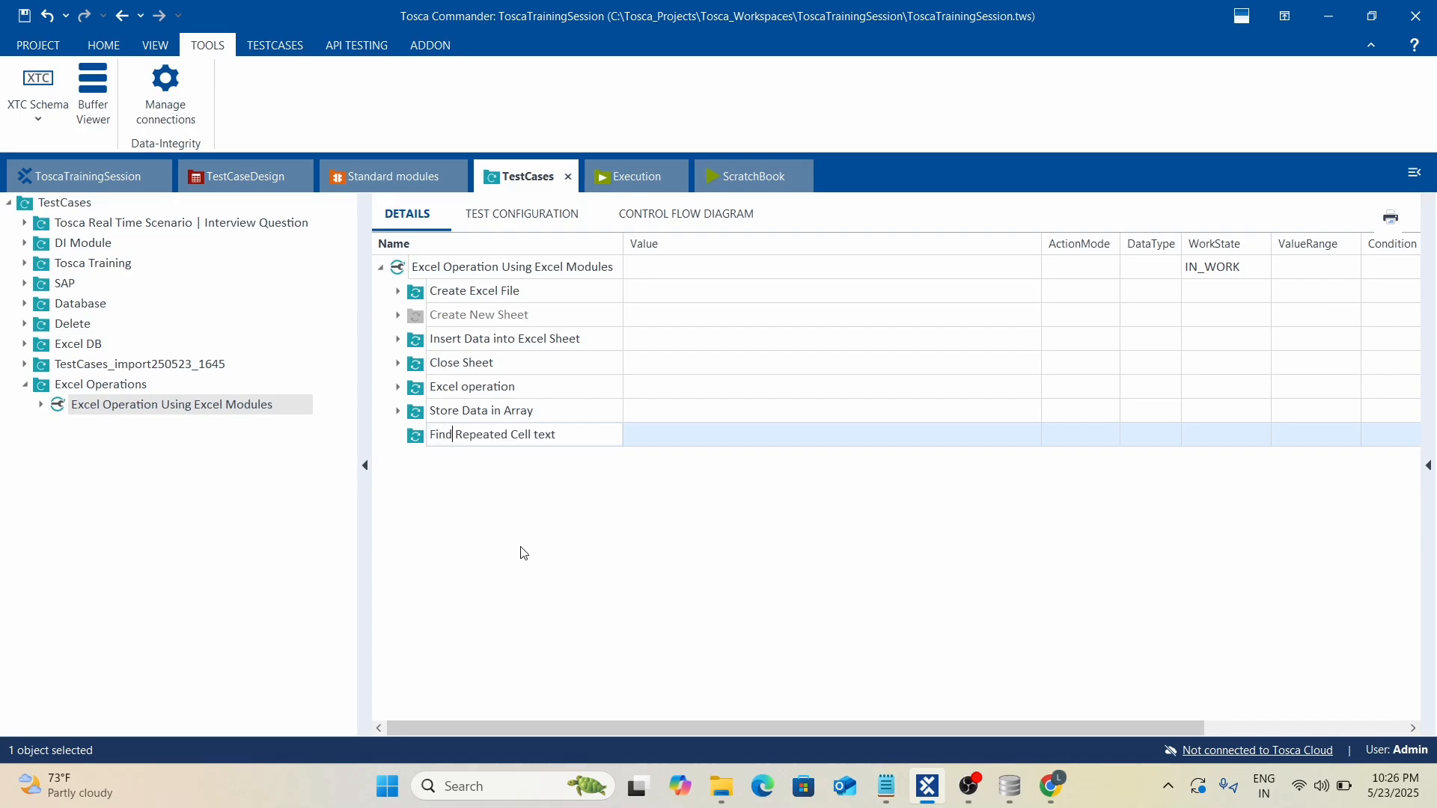
click(534, 547)
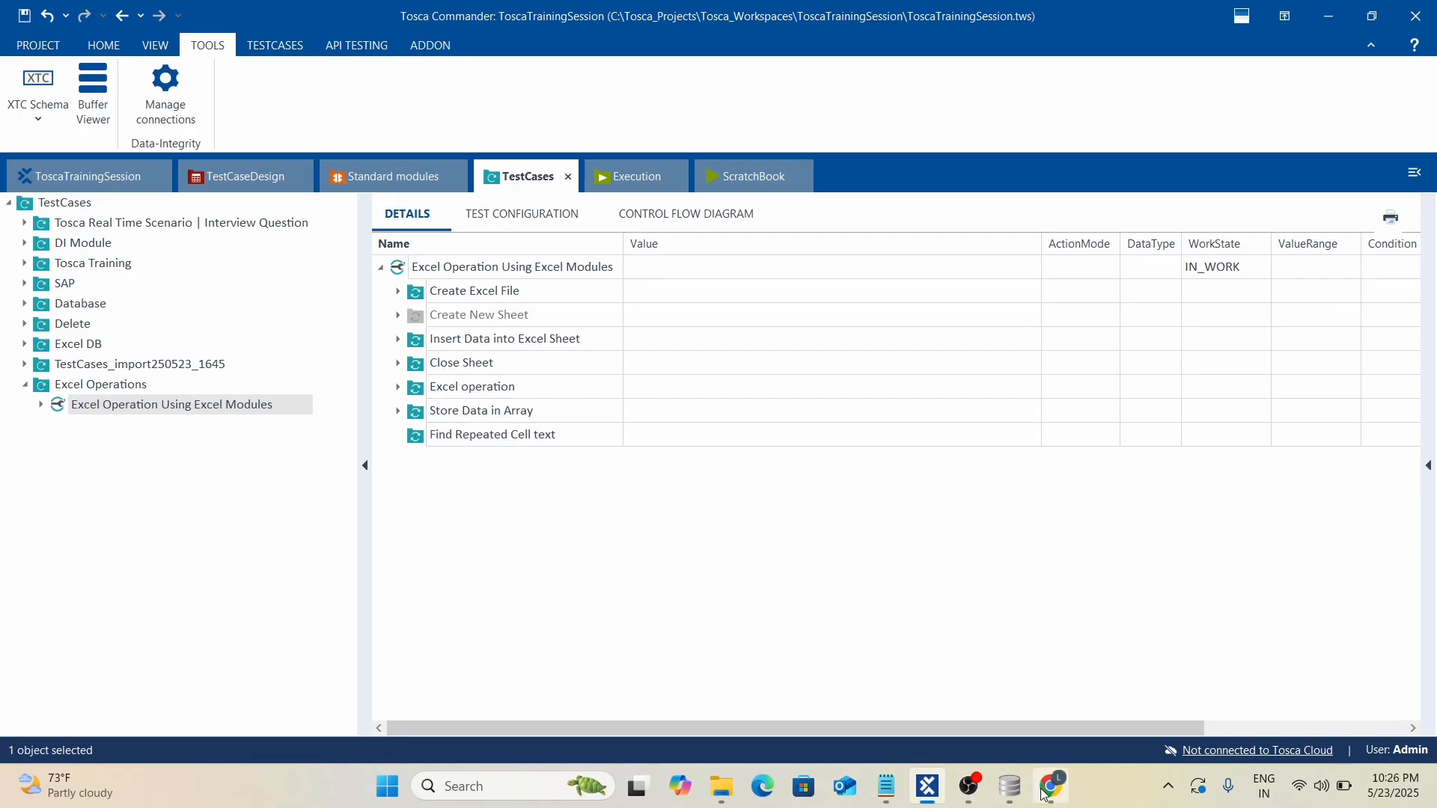
Open the Employee_Data workbook from the Excel folder on the D: drive and look over its rows.
mouse_move(721, 786)
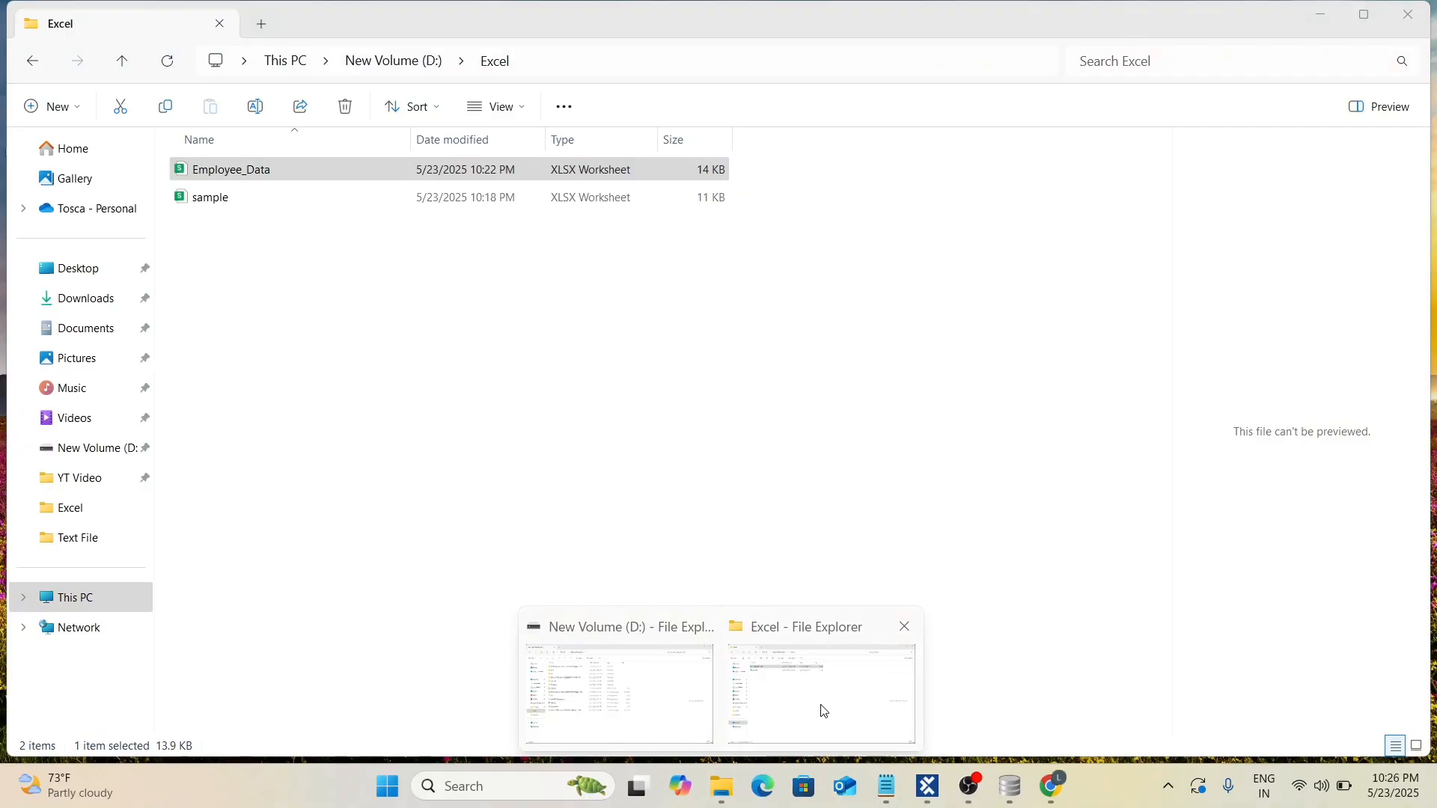
click(823, 711)
double_click(191, 170)
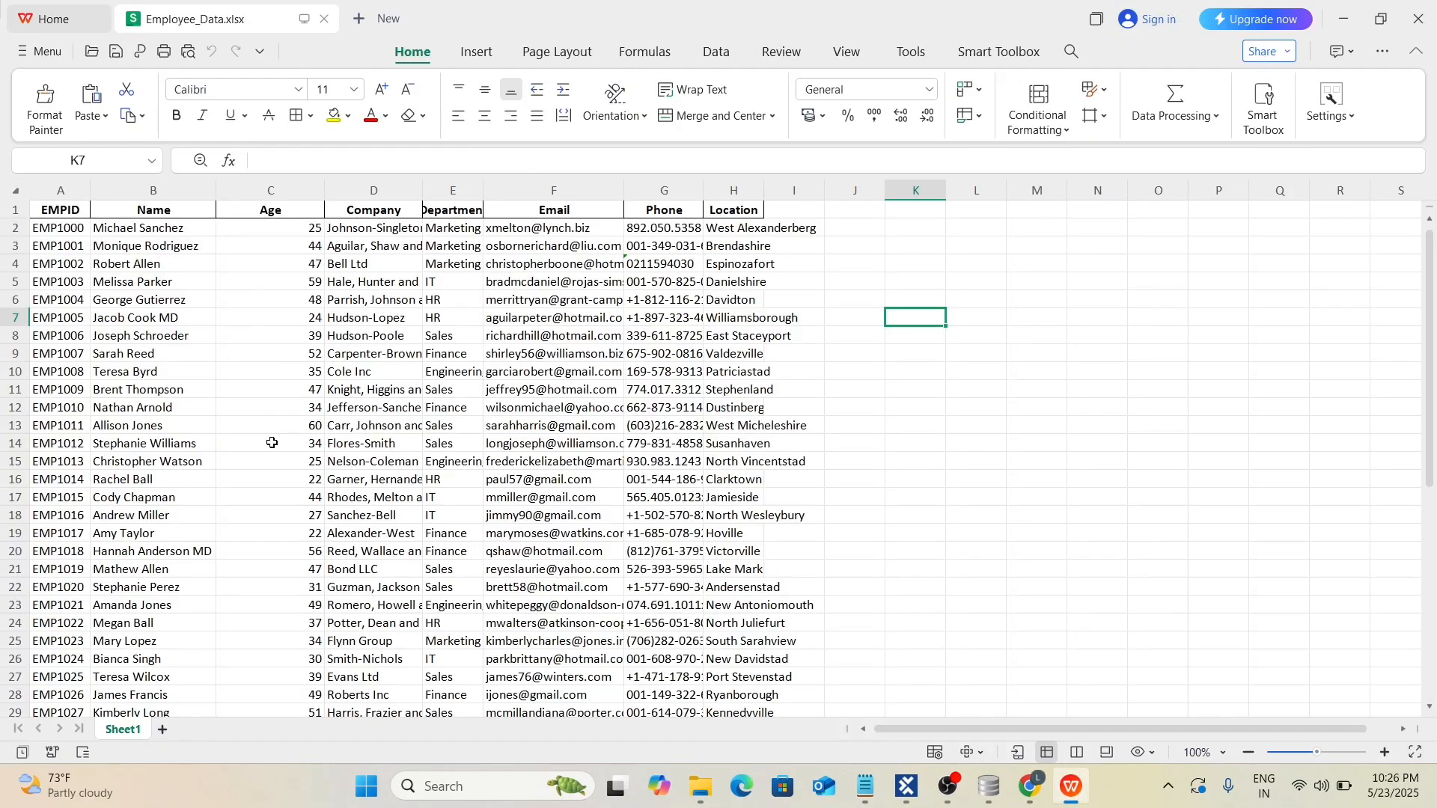
scroll(270, 487, down, 1)
scroll(297, 562, up, 1)
Examine the repeated value 47 in the Age column, close the workbook and switch back to Tosca Commander.
click(298, 377)
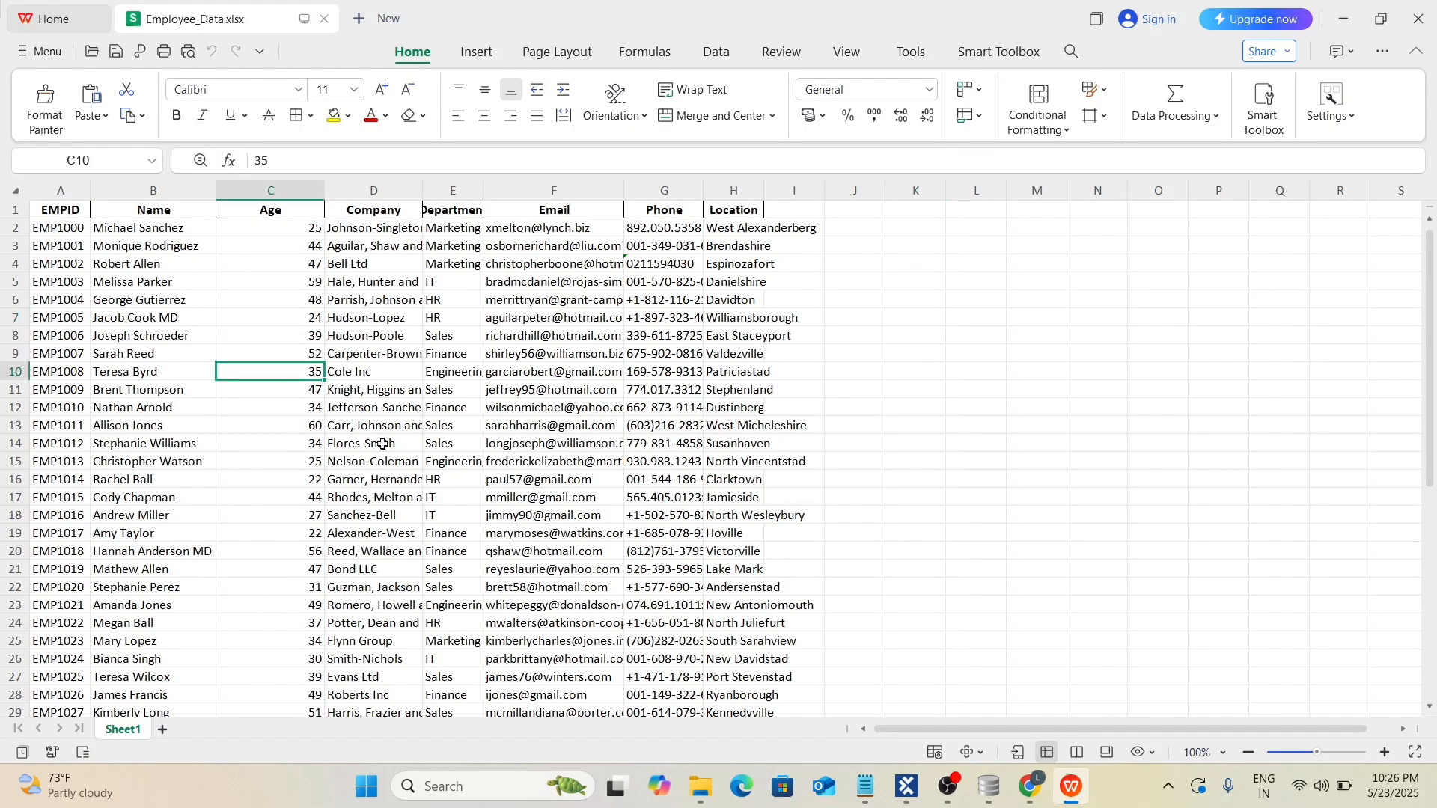
click(282, 391)
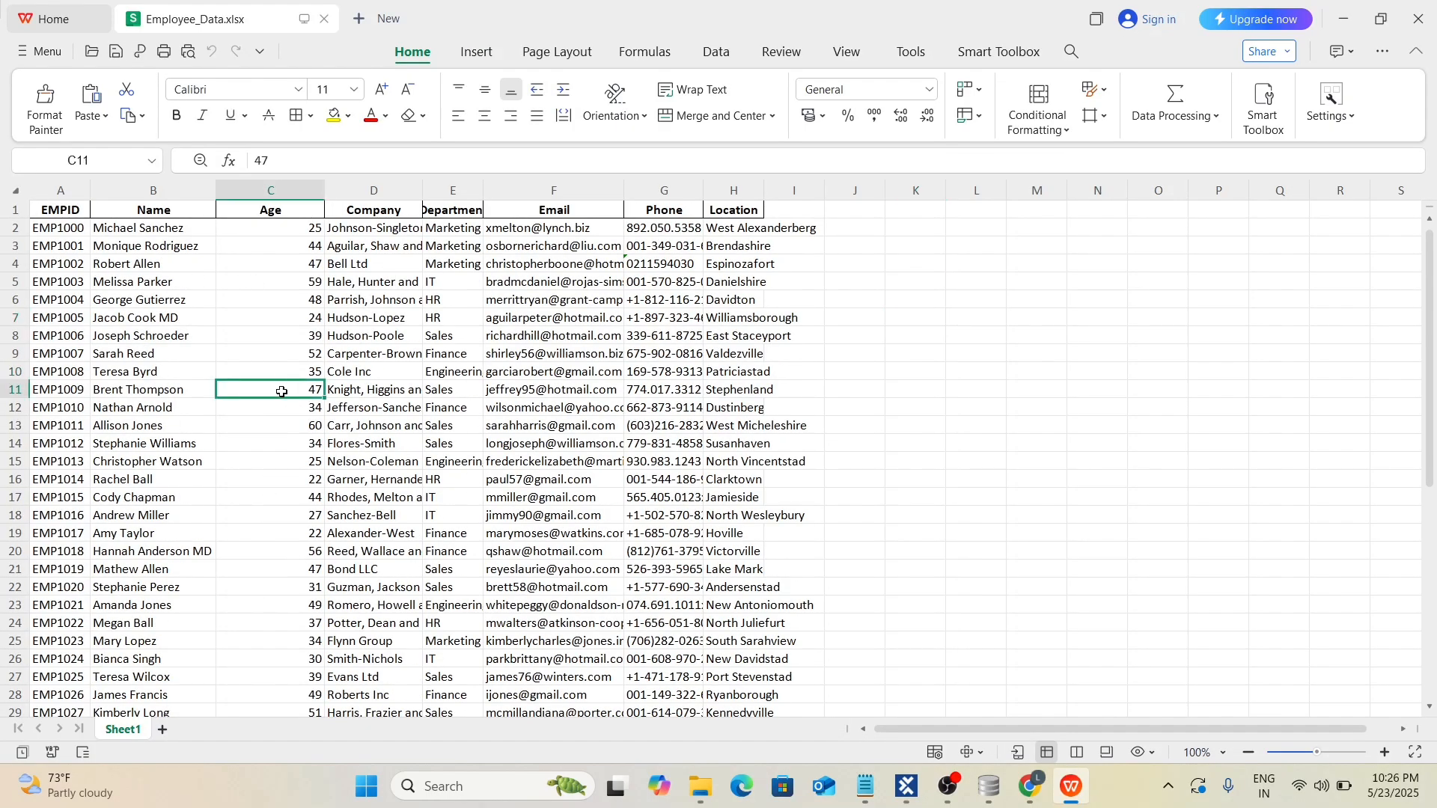
click(277, 259)
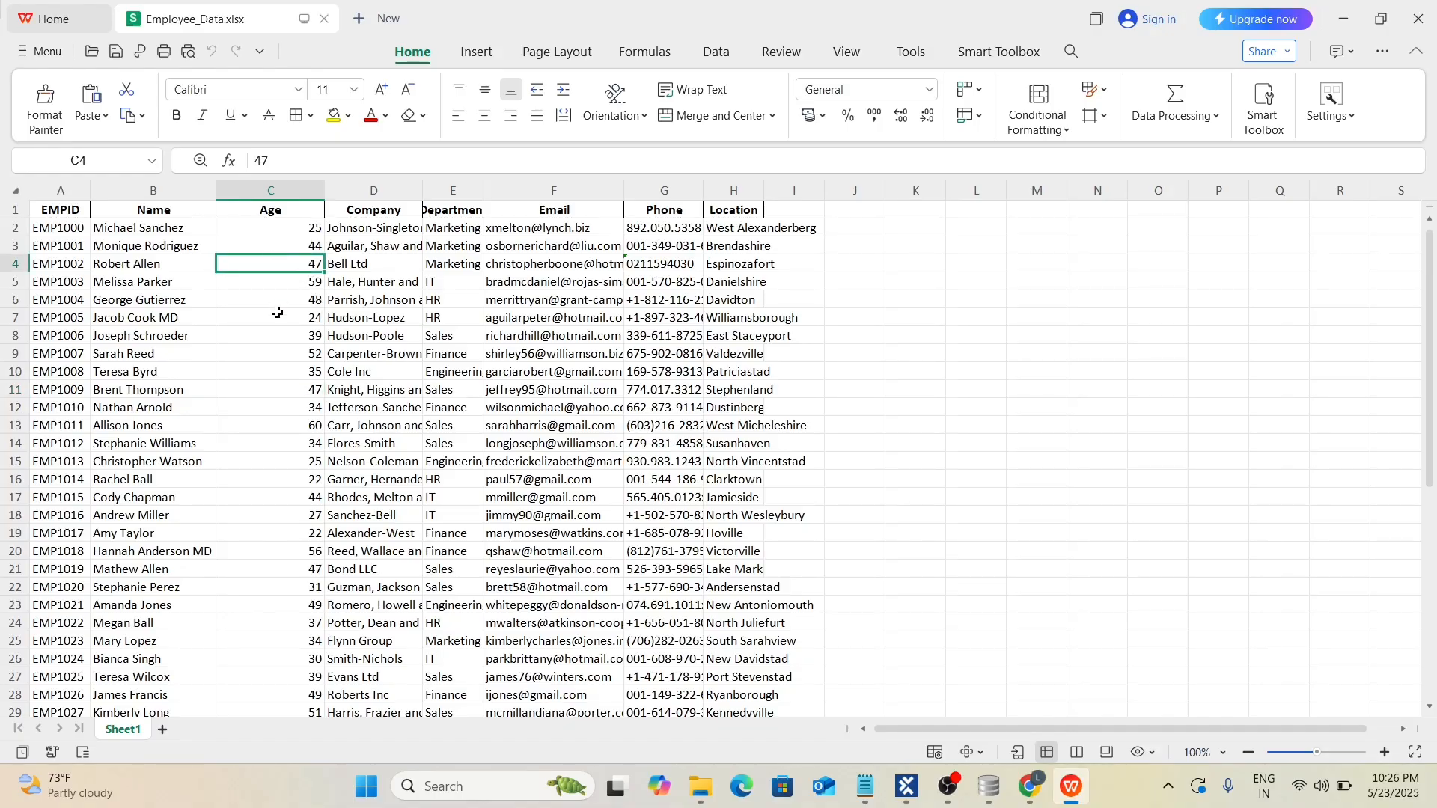
click(277, 393)
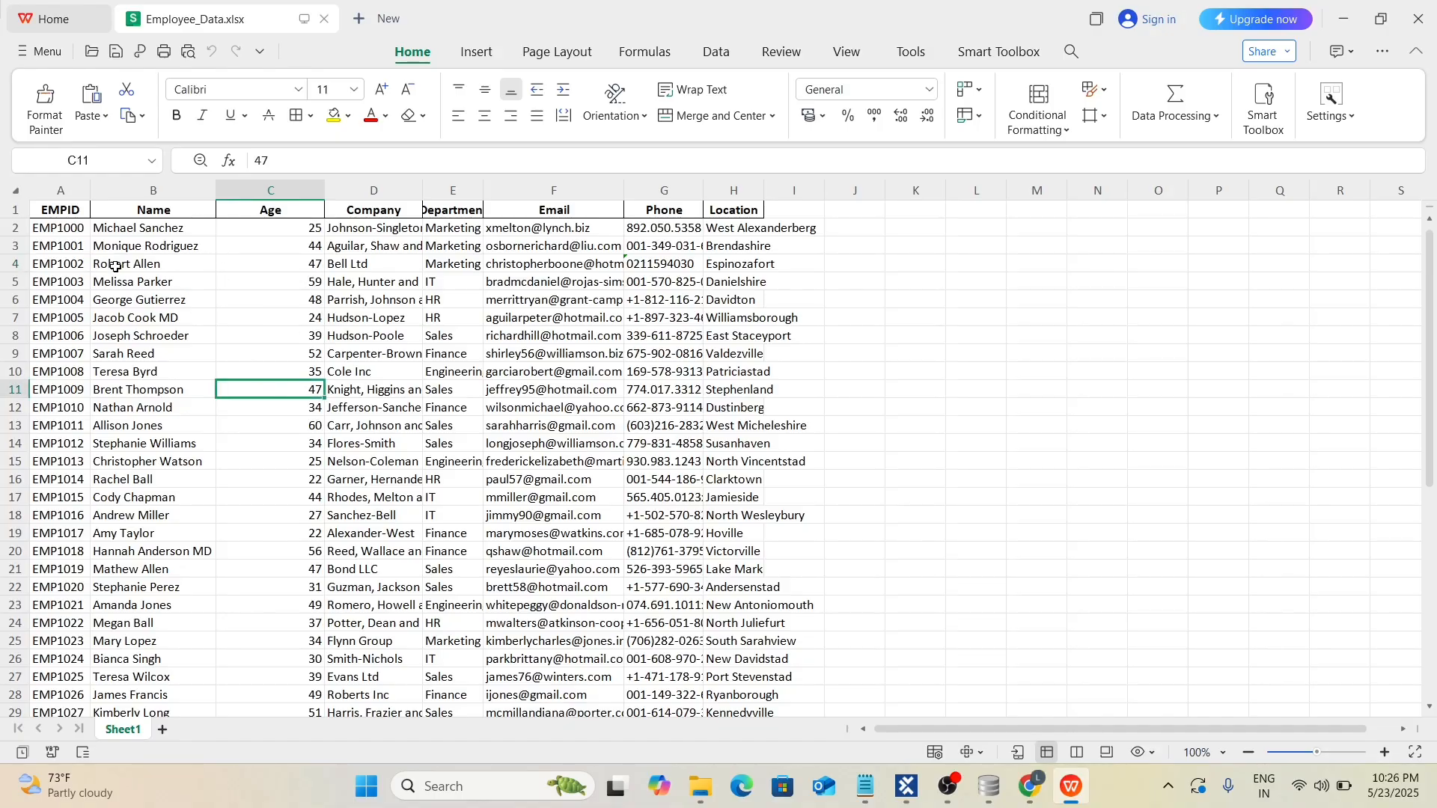
click(290, 570)
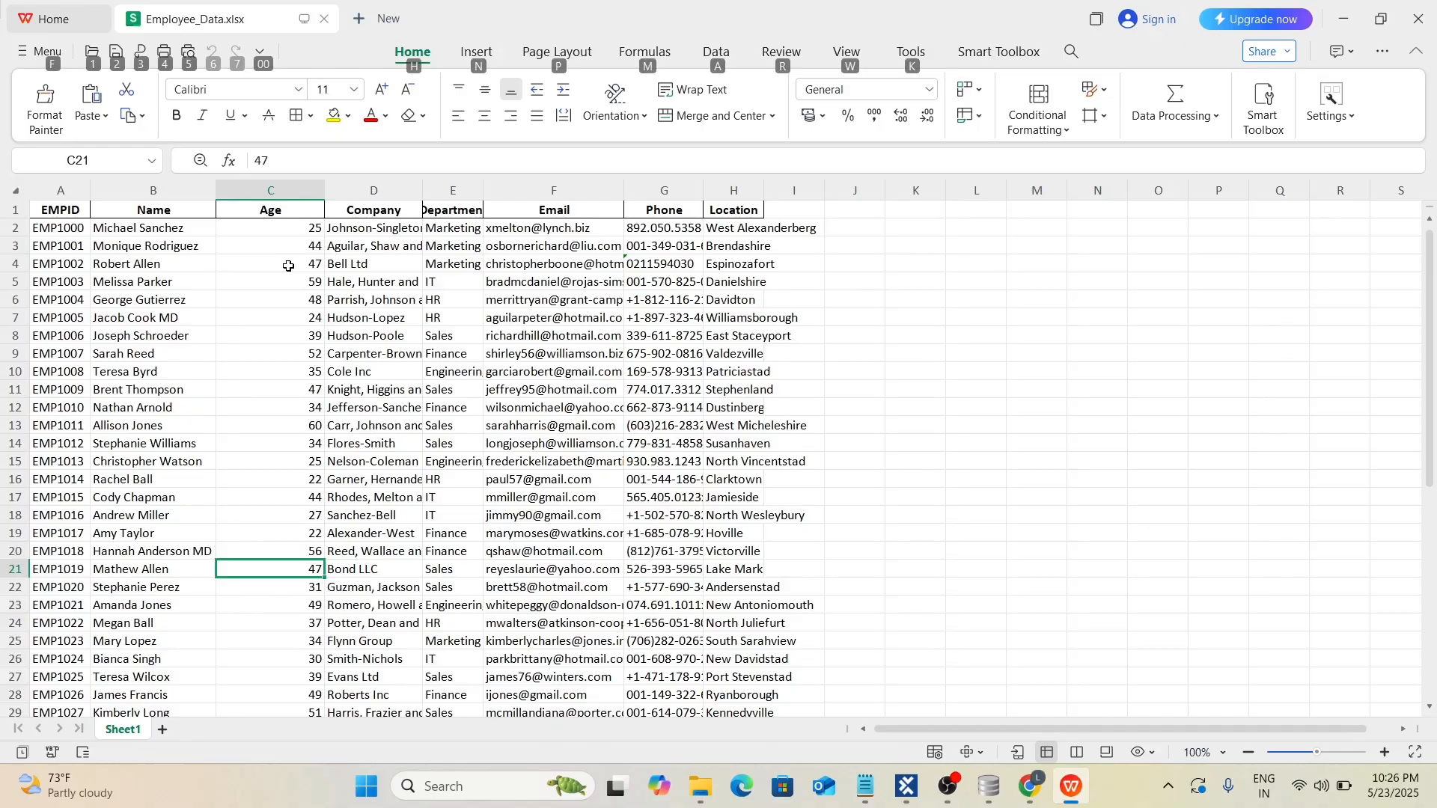
key(alt+Tab)
key(alt+Tab)
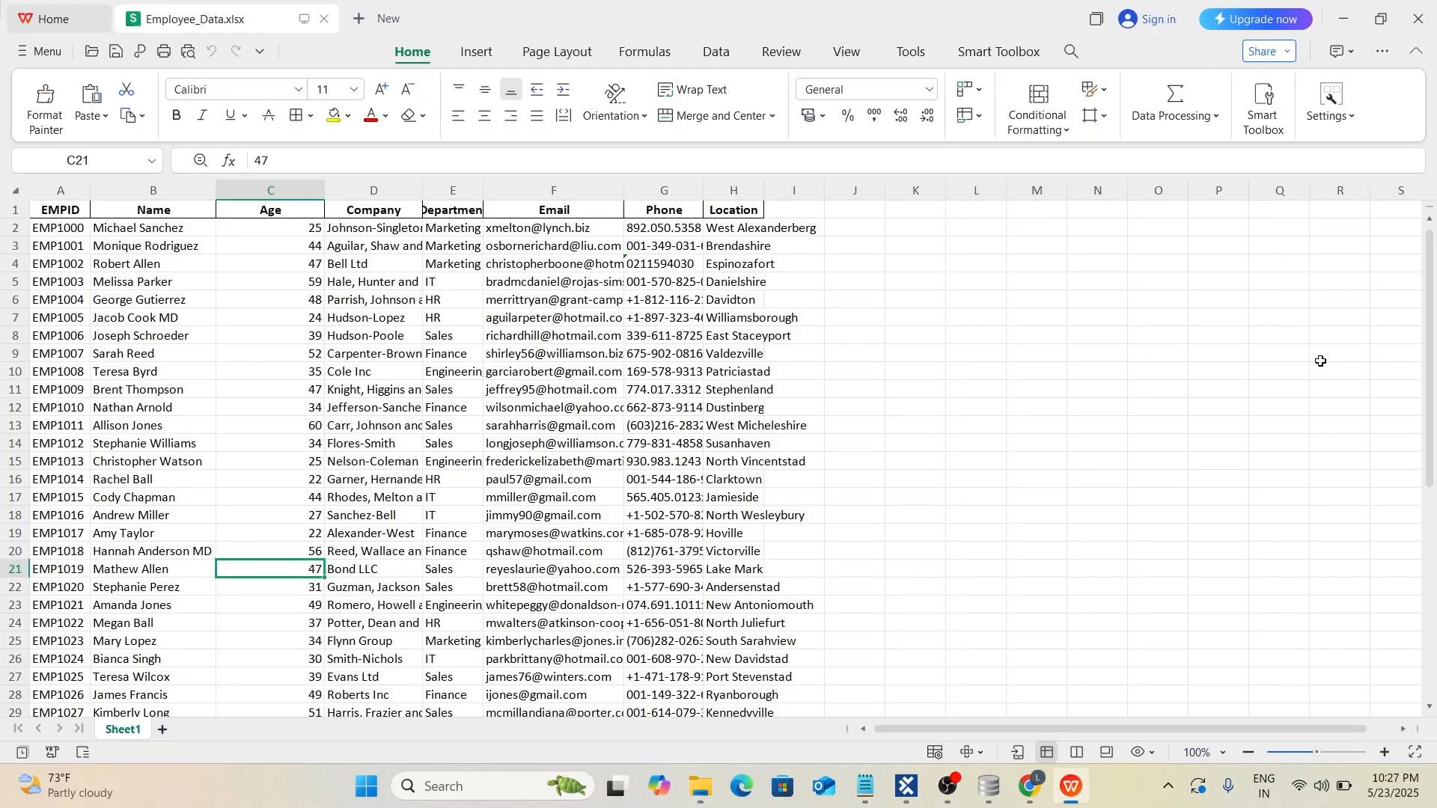
click(1419, 19)
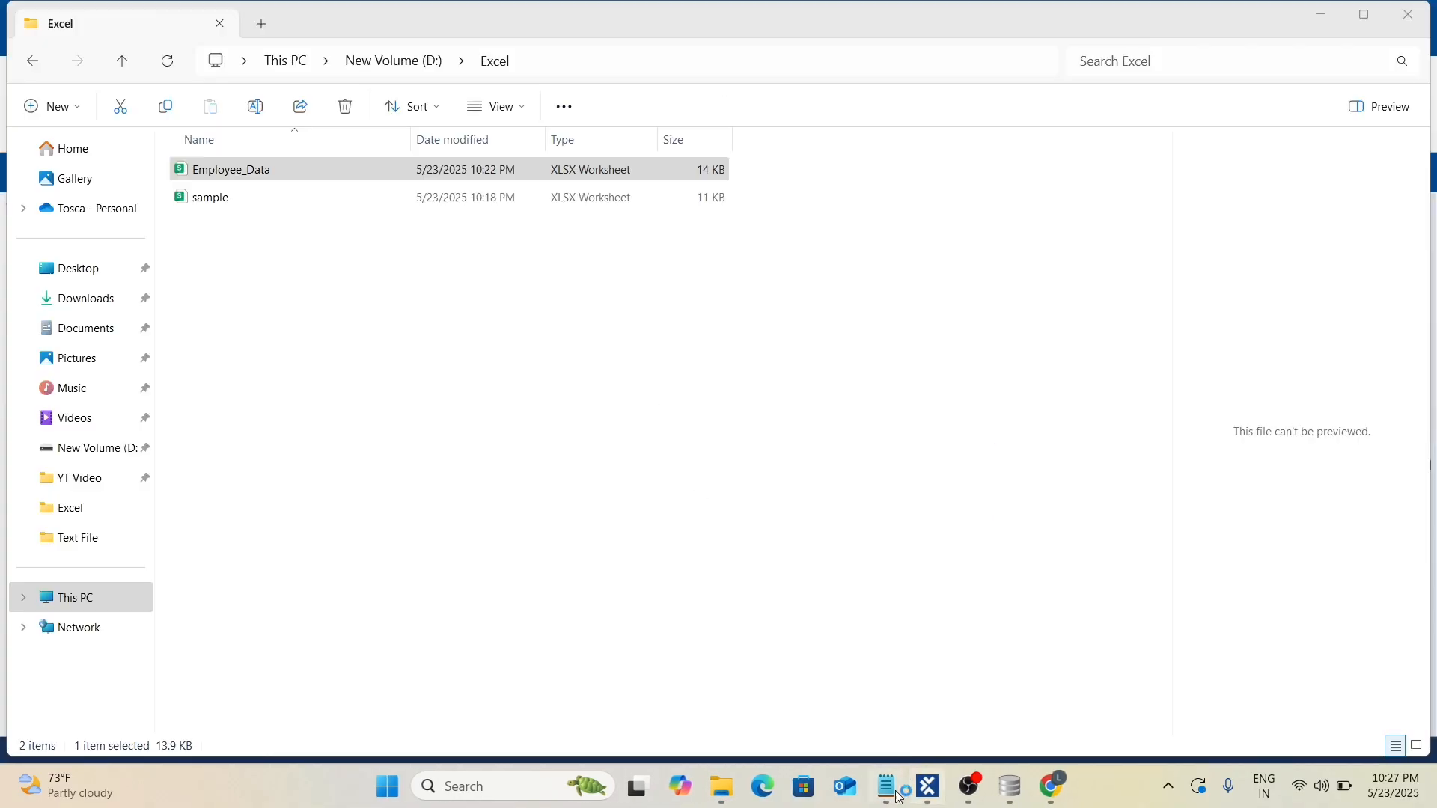
key(alt+Tab)
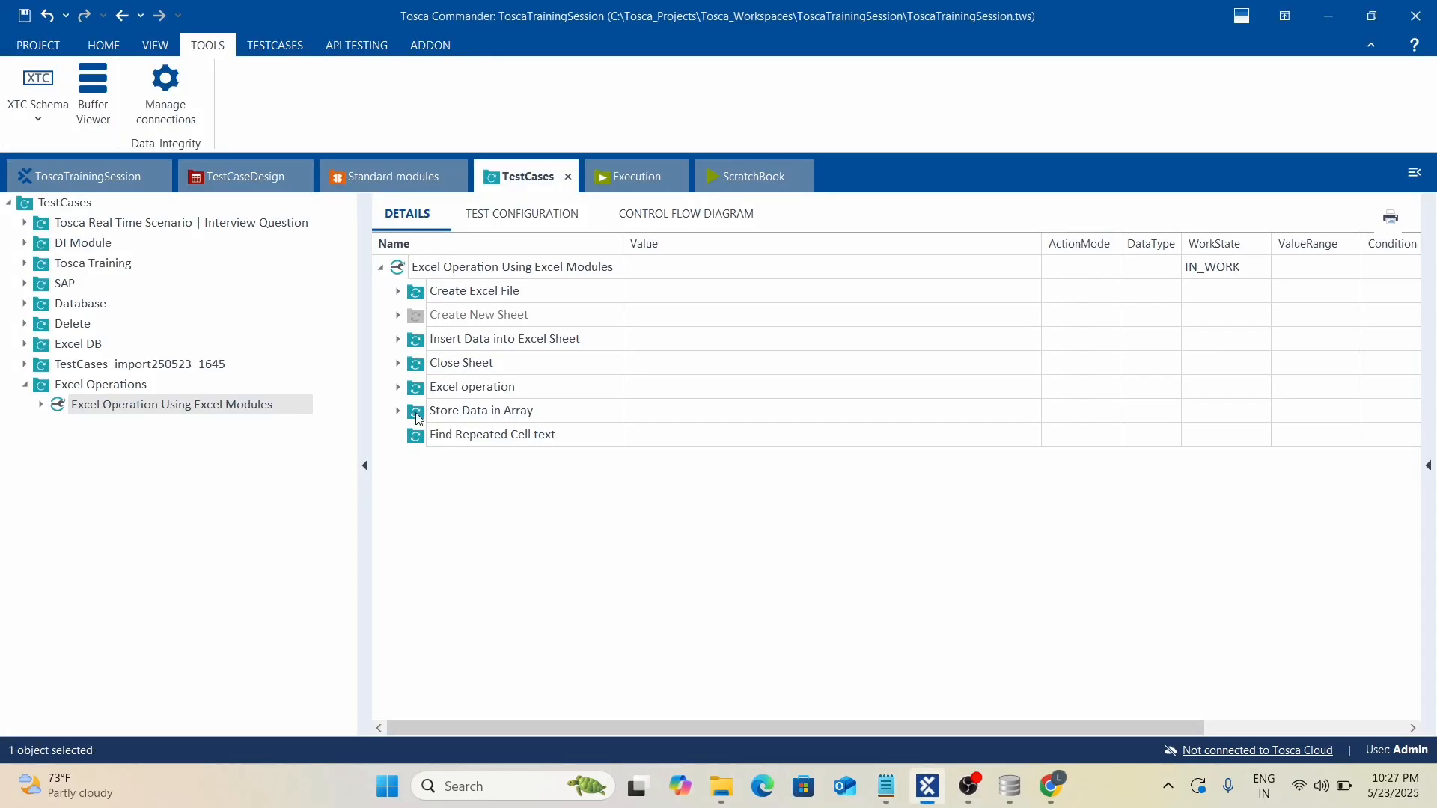
Copy the Open Excel Workbook and Define Excel Range steps from Store Data in Array into the Find Repeated Cell text folder.
click(396, 413)
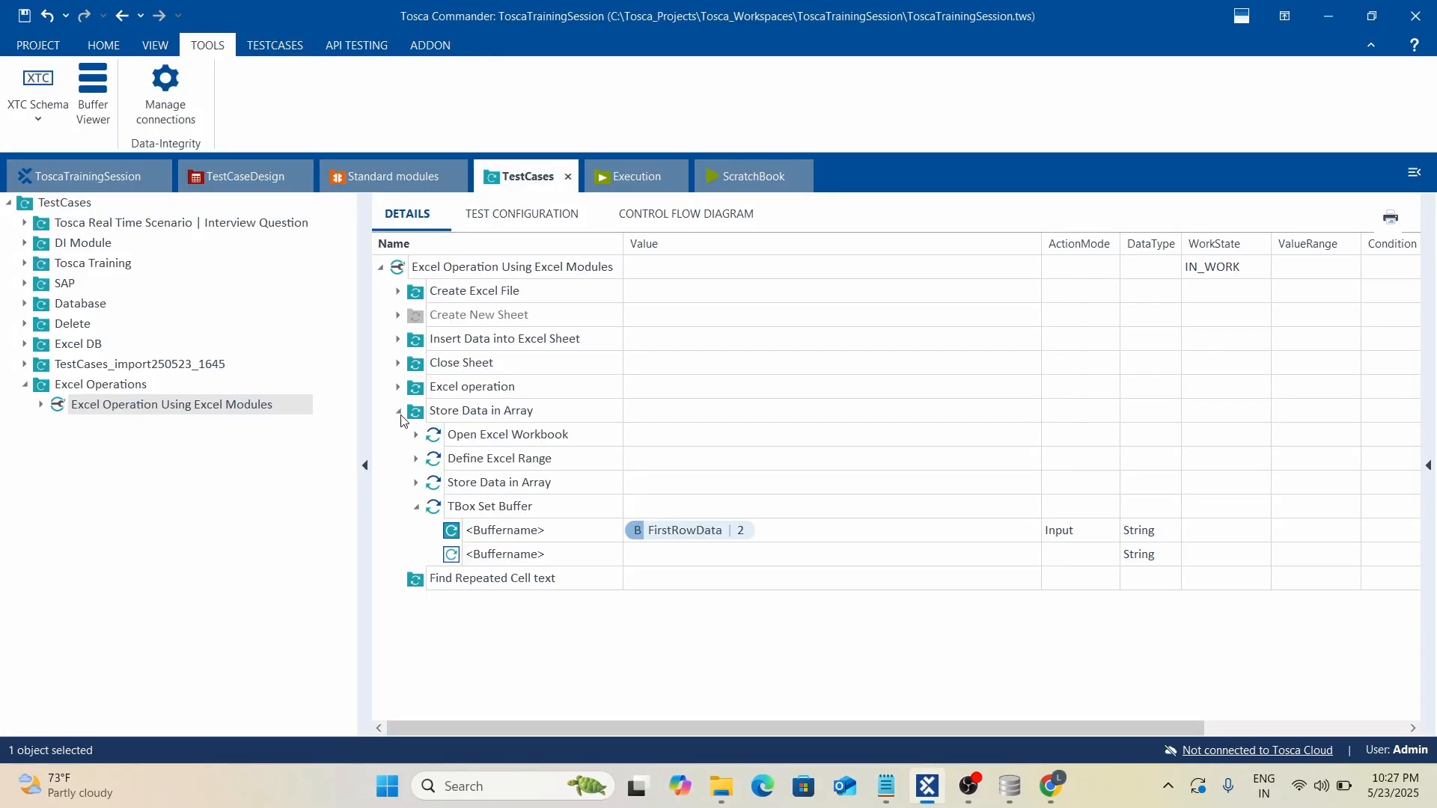
click(483, 439)
shift+click(476, 469)
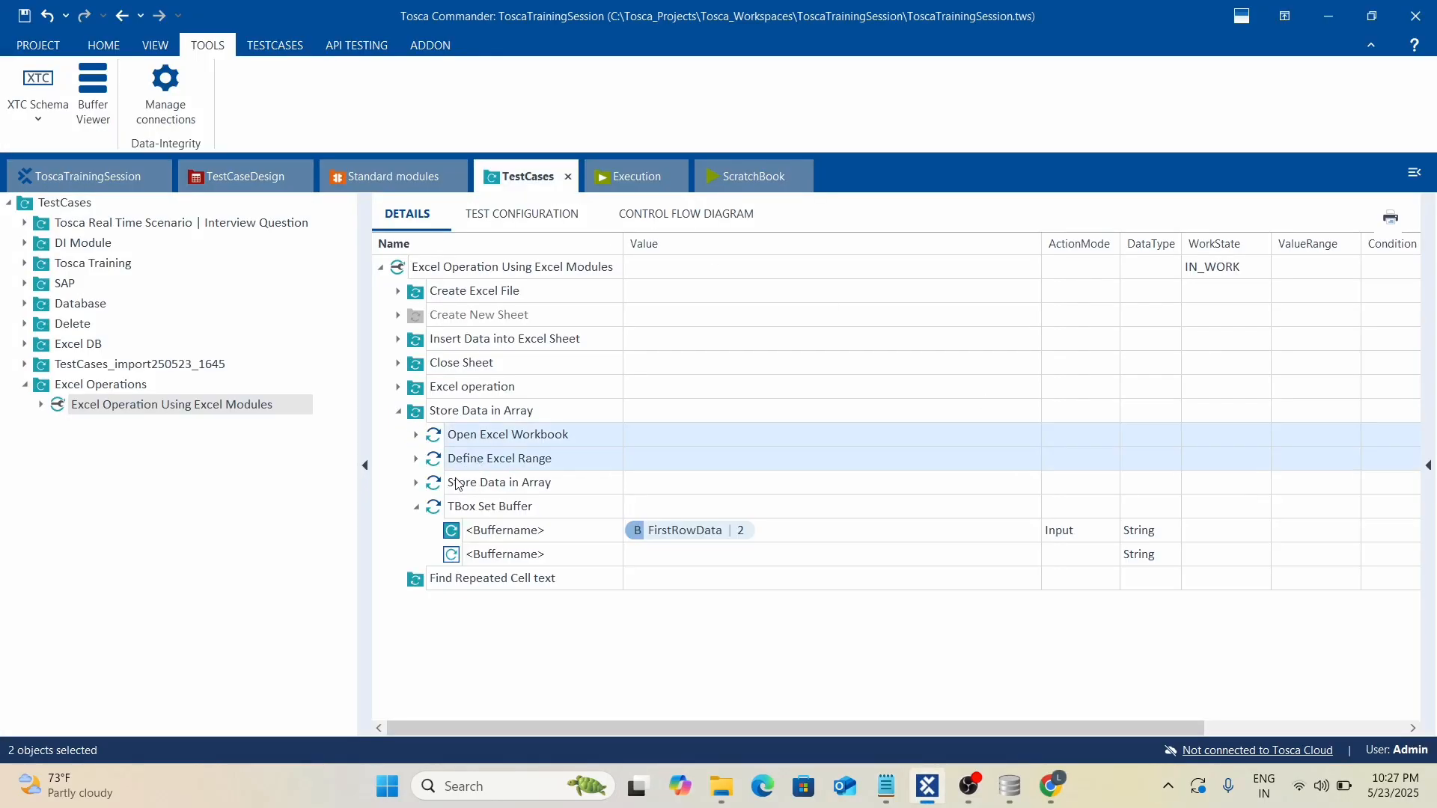
key(ctrl+c)
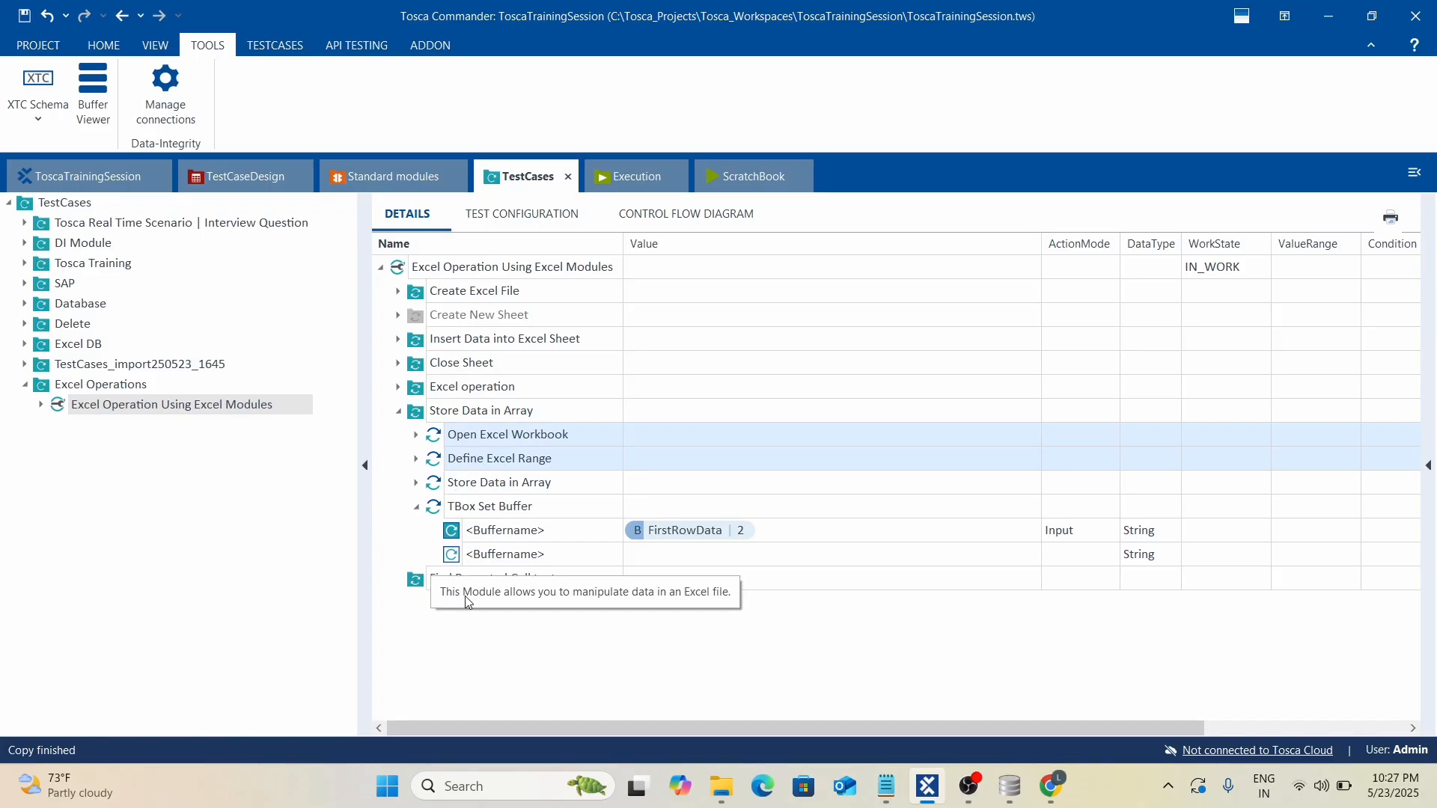
click(420, 581)
key(ctrl+v)
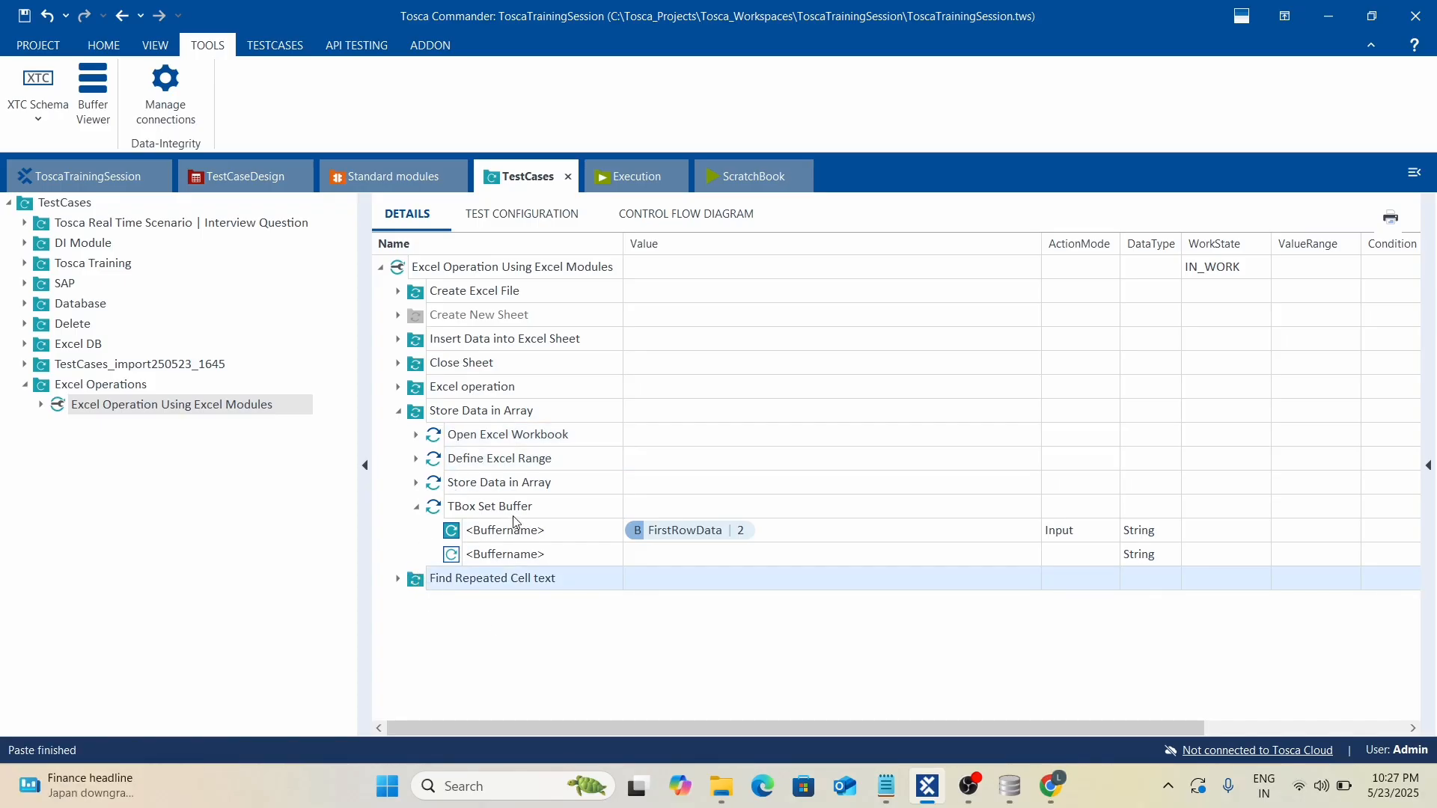
Copy the Store Data in Array step into the Find Repeated Cell text folder and collapse the source folder.
click(416, 483)
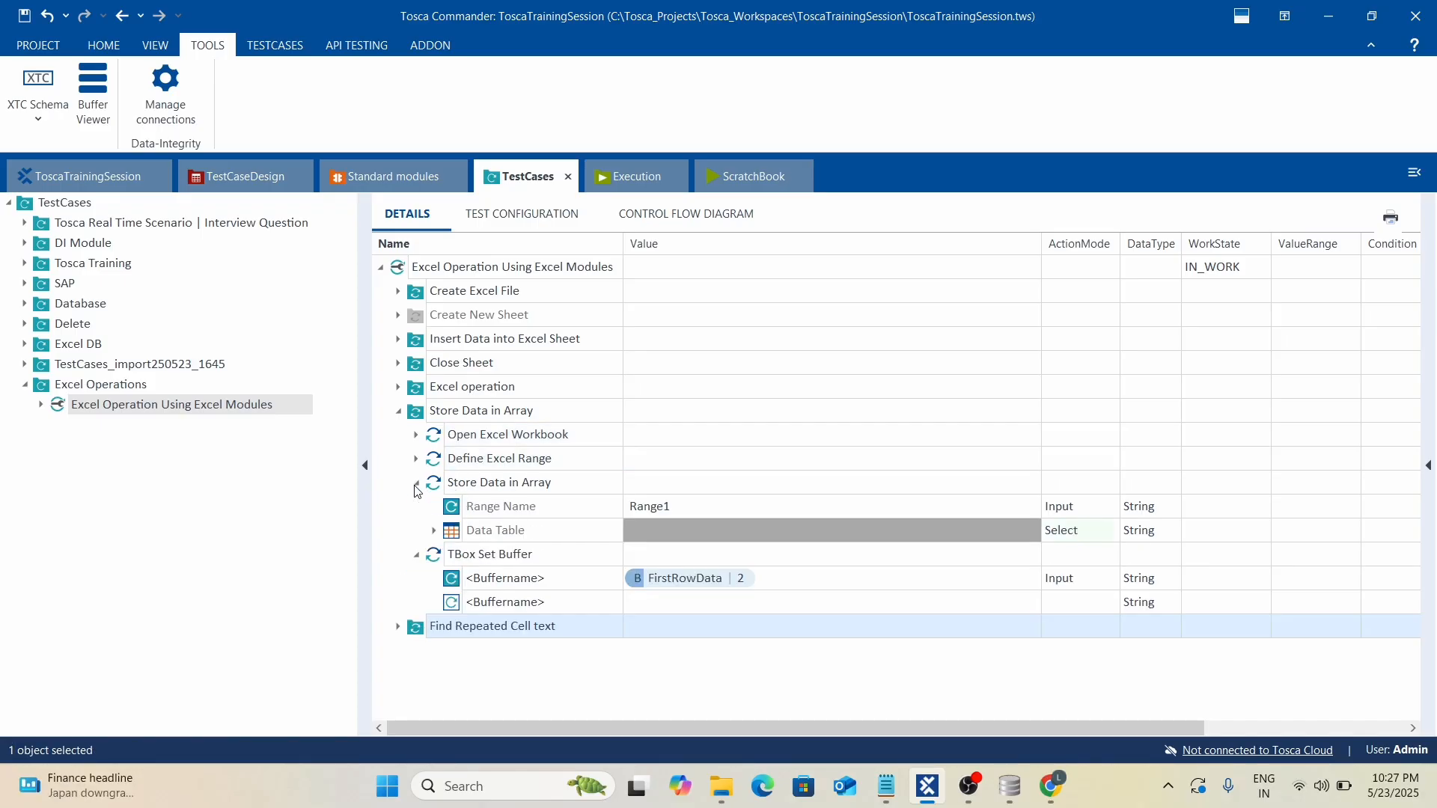
click(439, 483)
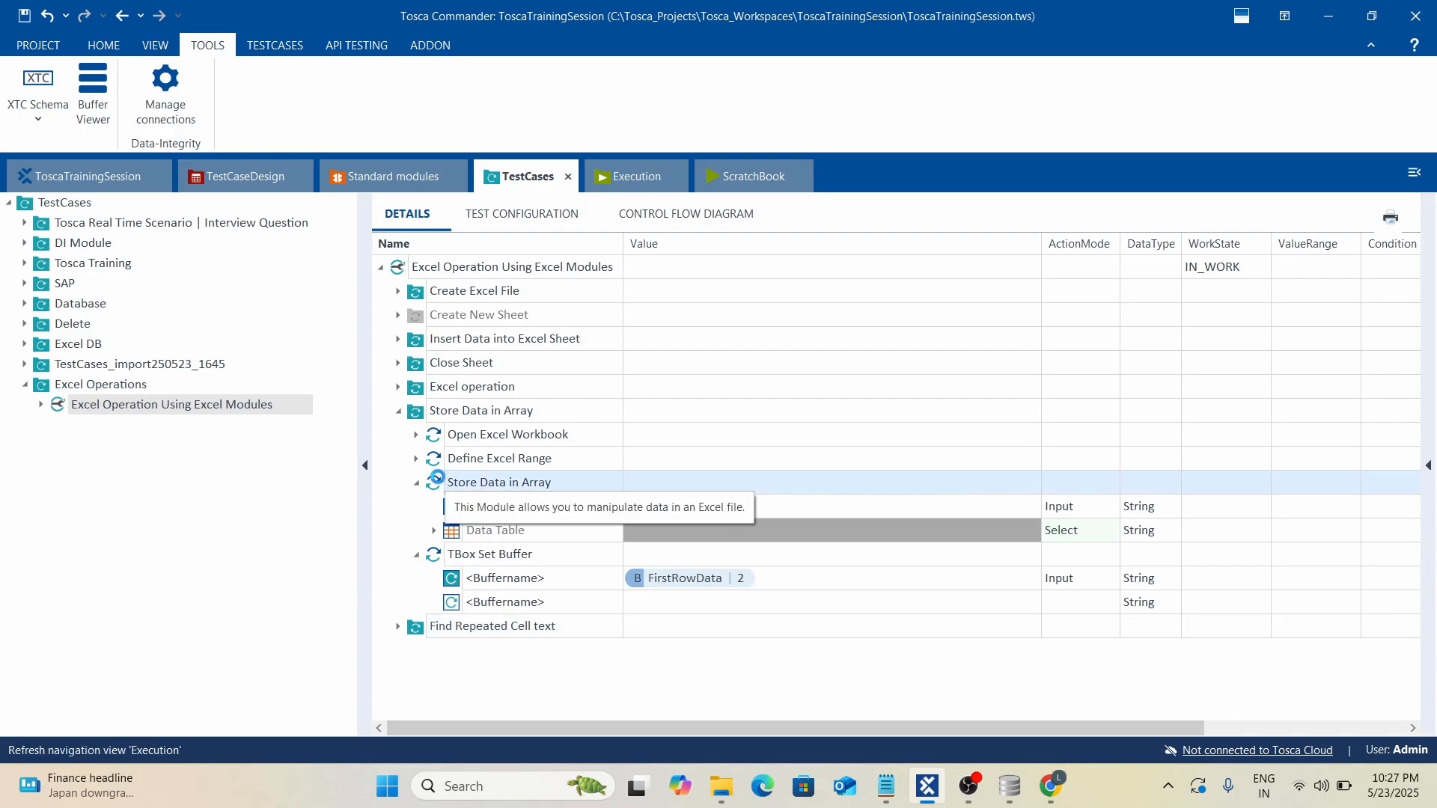
key(ctrl+c)
click(399, 628)
key(ctrl+v)
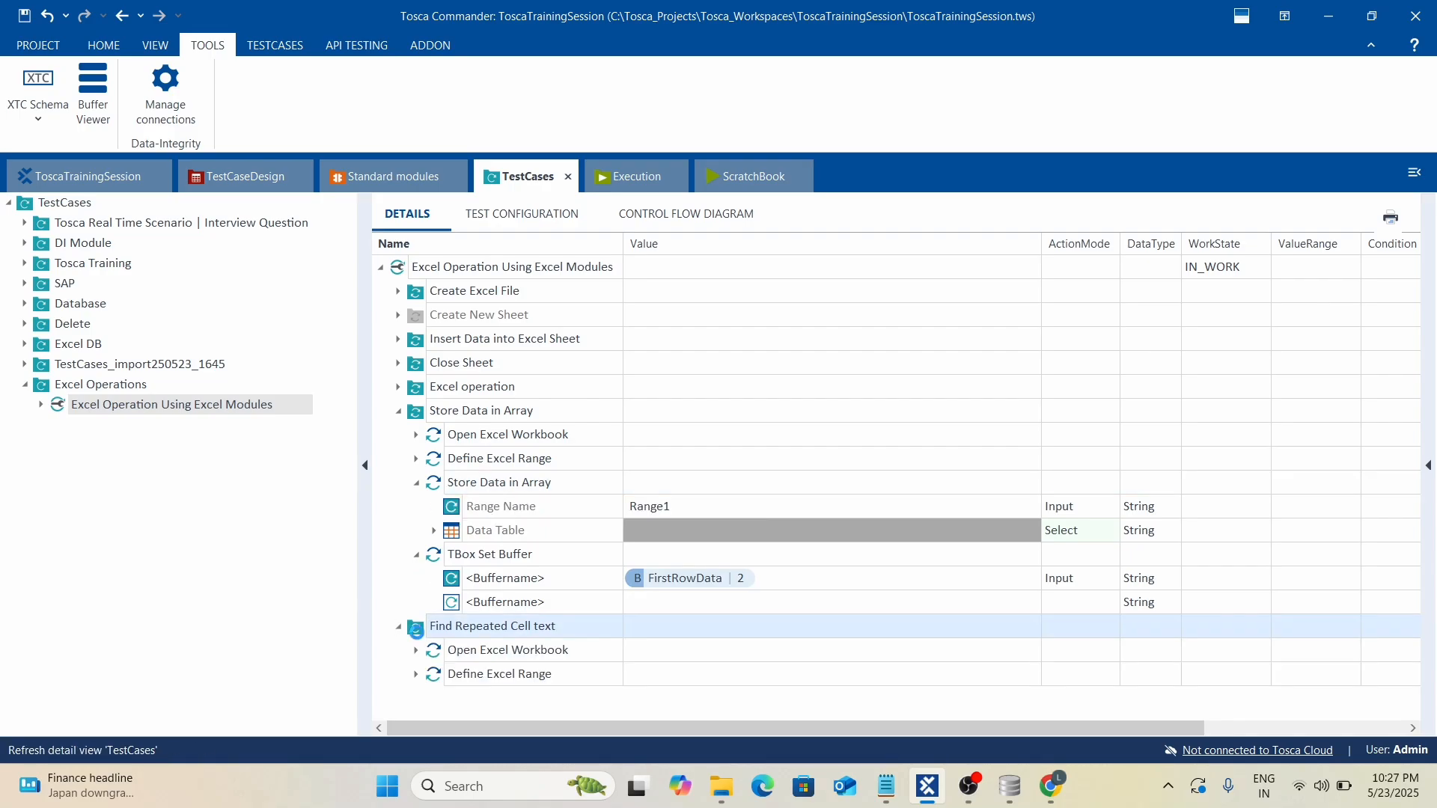
click(401, 412)
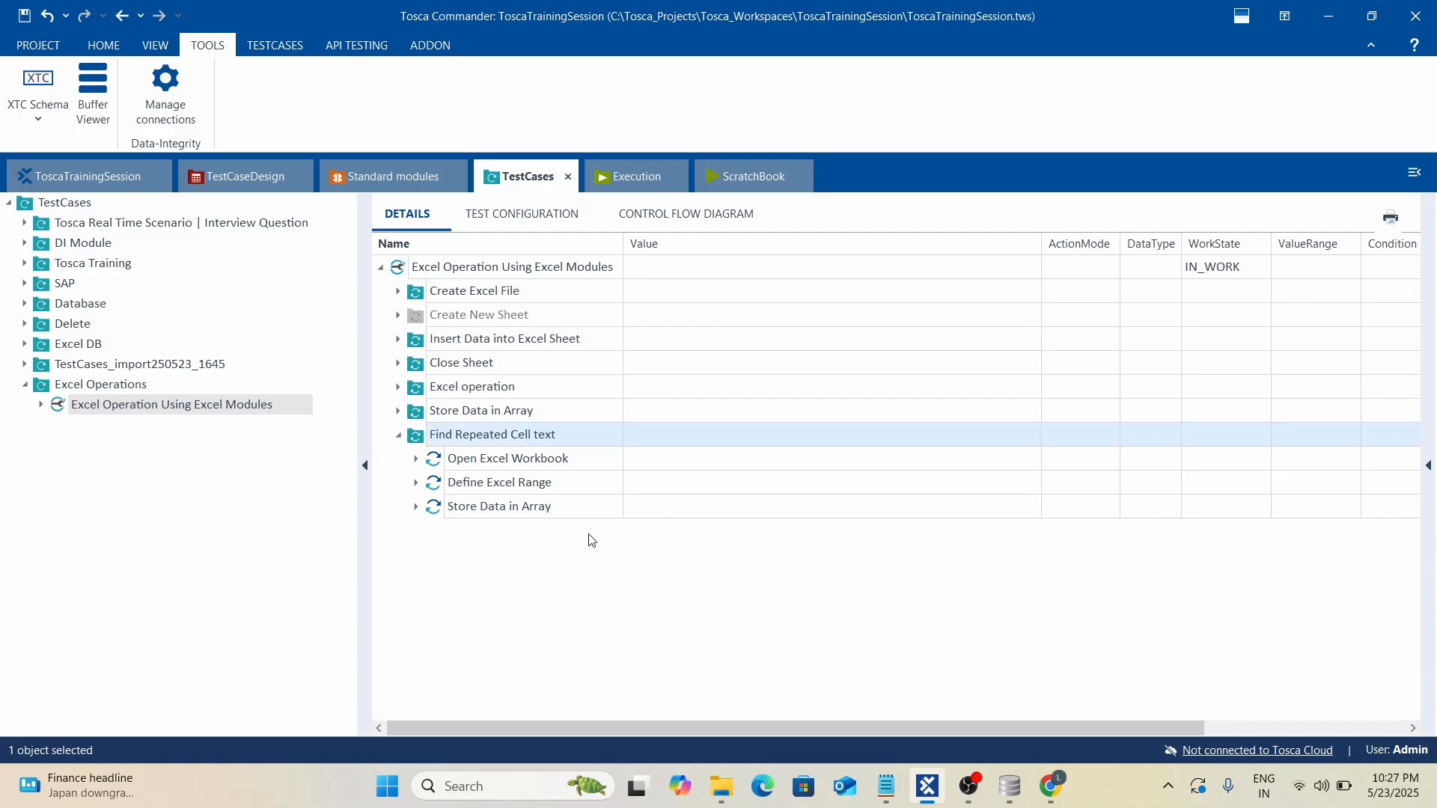
Rename the copied Store Data in Array step in the Find Repeated Cell text folder as Find cell text count.
click(571, 491)
click(580, 506)
drag(522, 507, 282, 494)
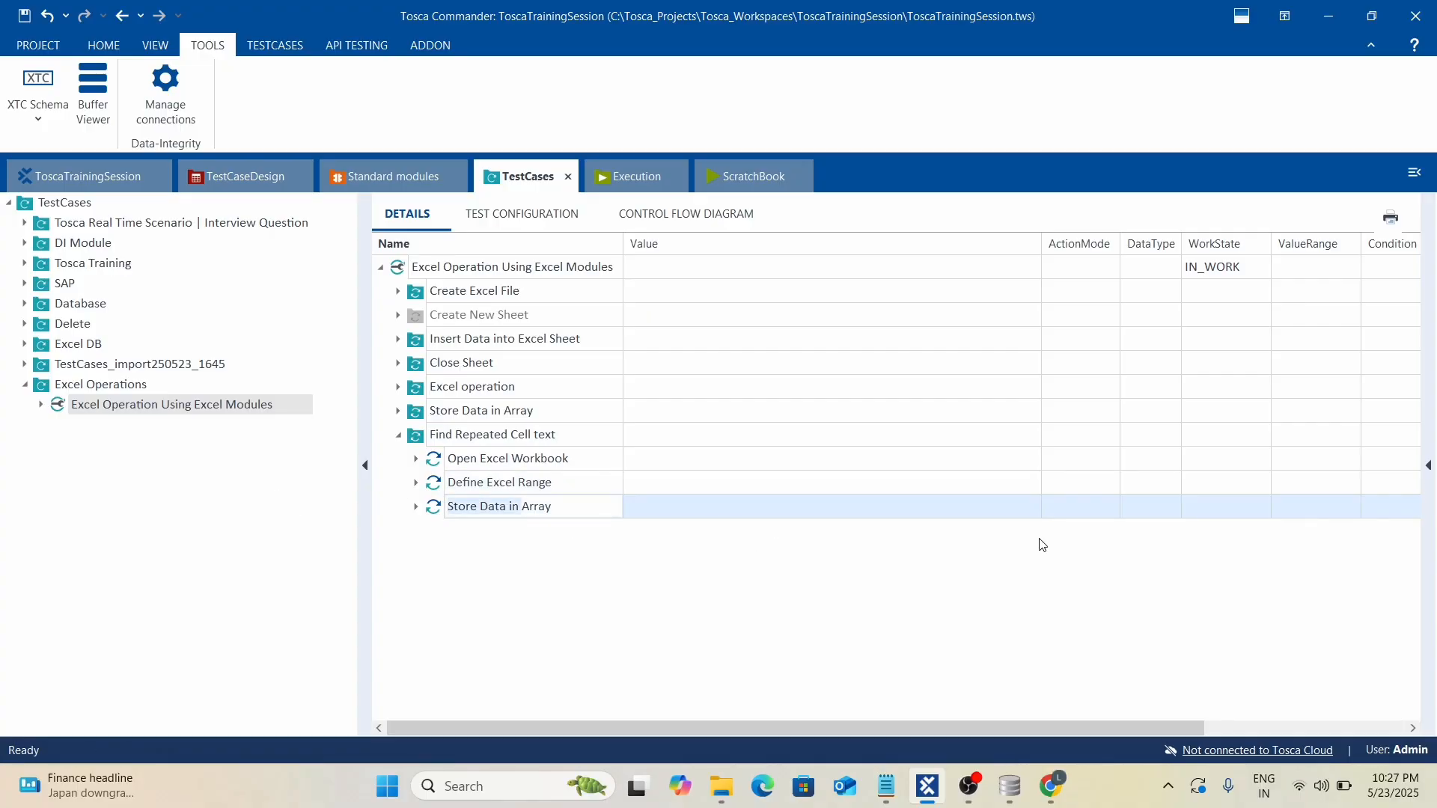
key(Delete)
key(Delete)
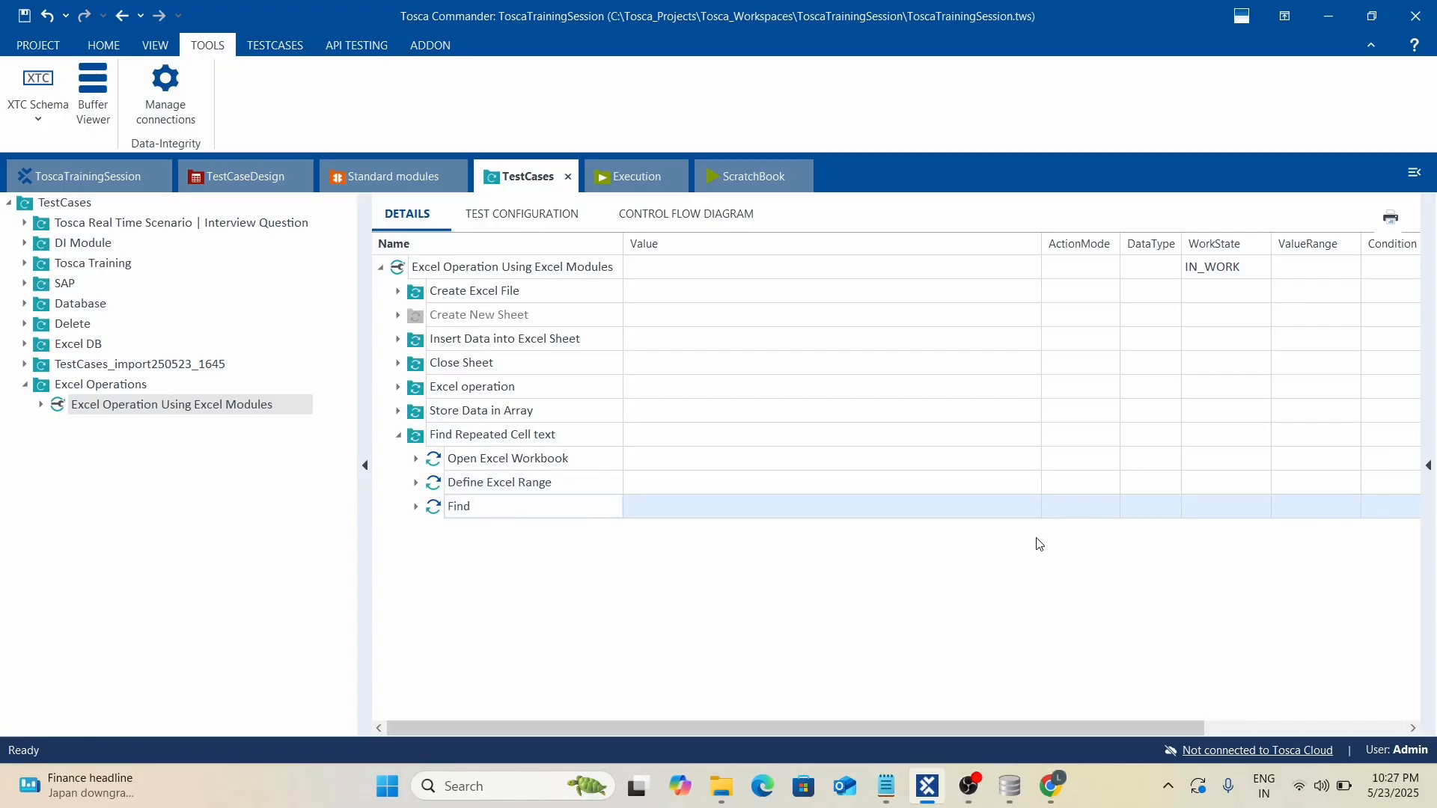
text(Find cell etx)
click(451, 458)
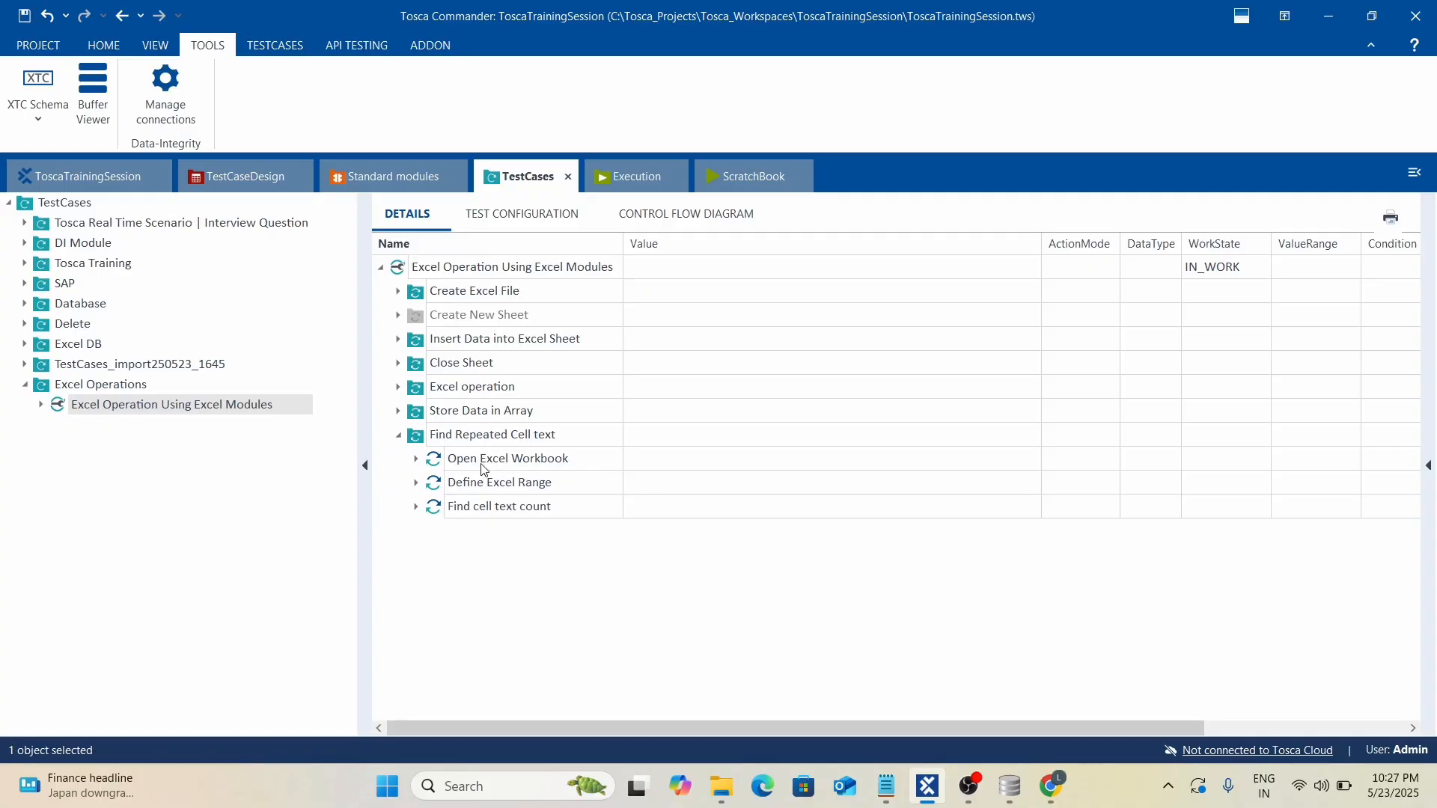
click(457, 481)
Delete the $1 row and the EMPID column from the Data Table of the Find cell text count step.
click(416, 507)
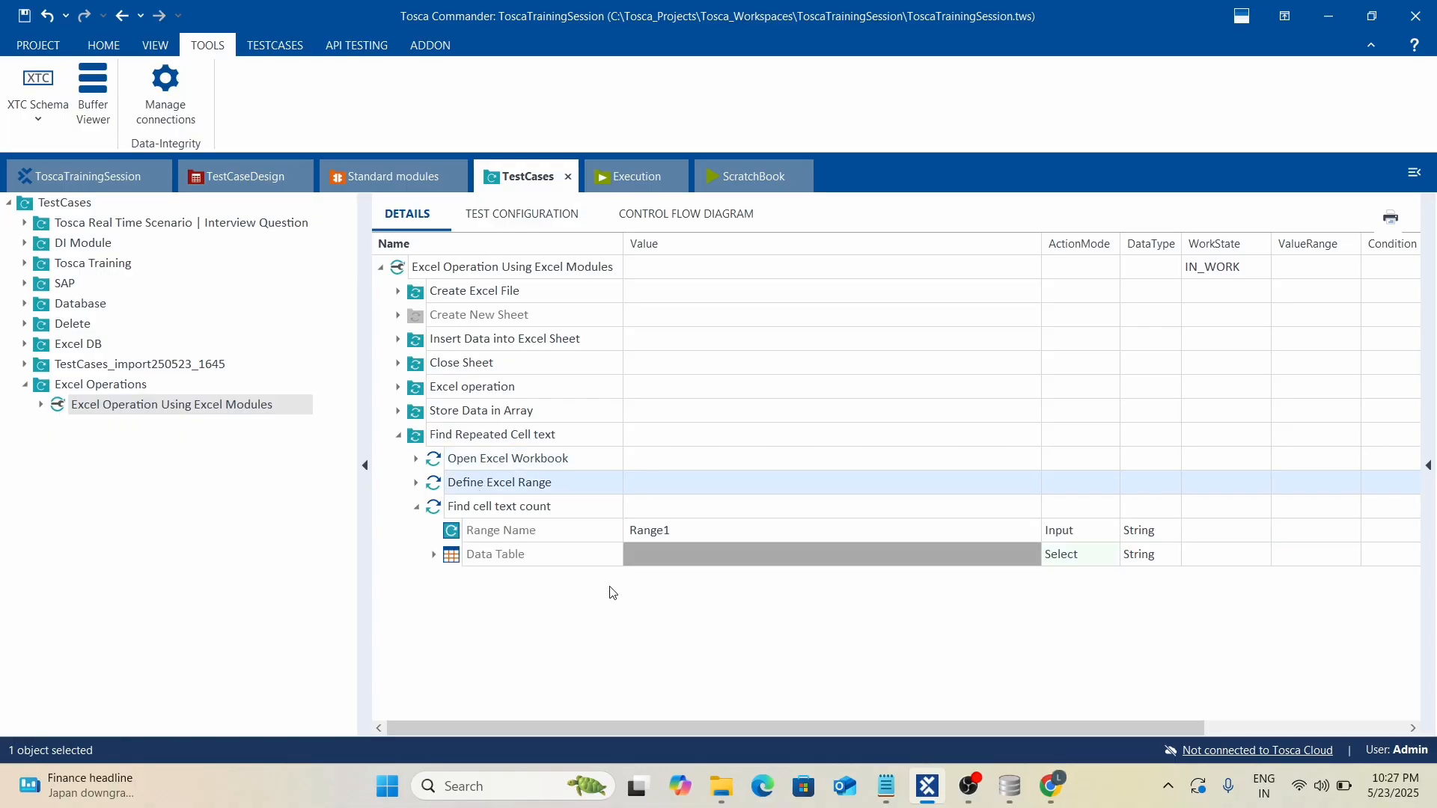
click(434, 554)
click(546, 584)
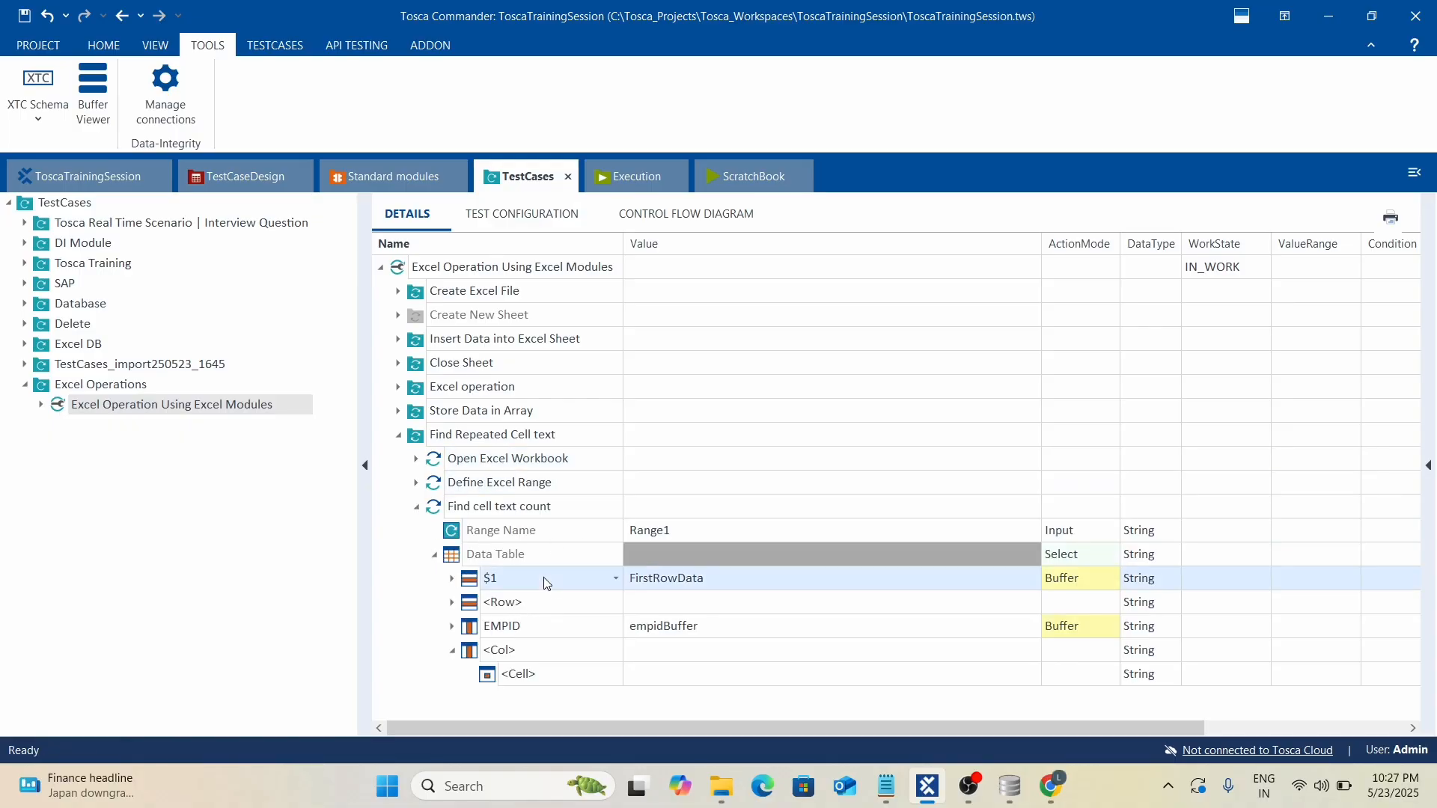
key(Delete)
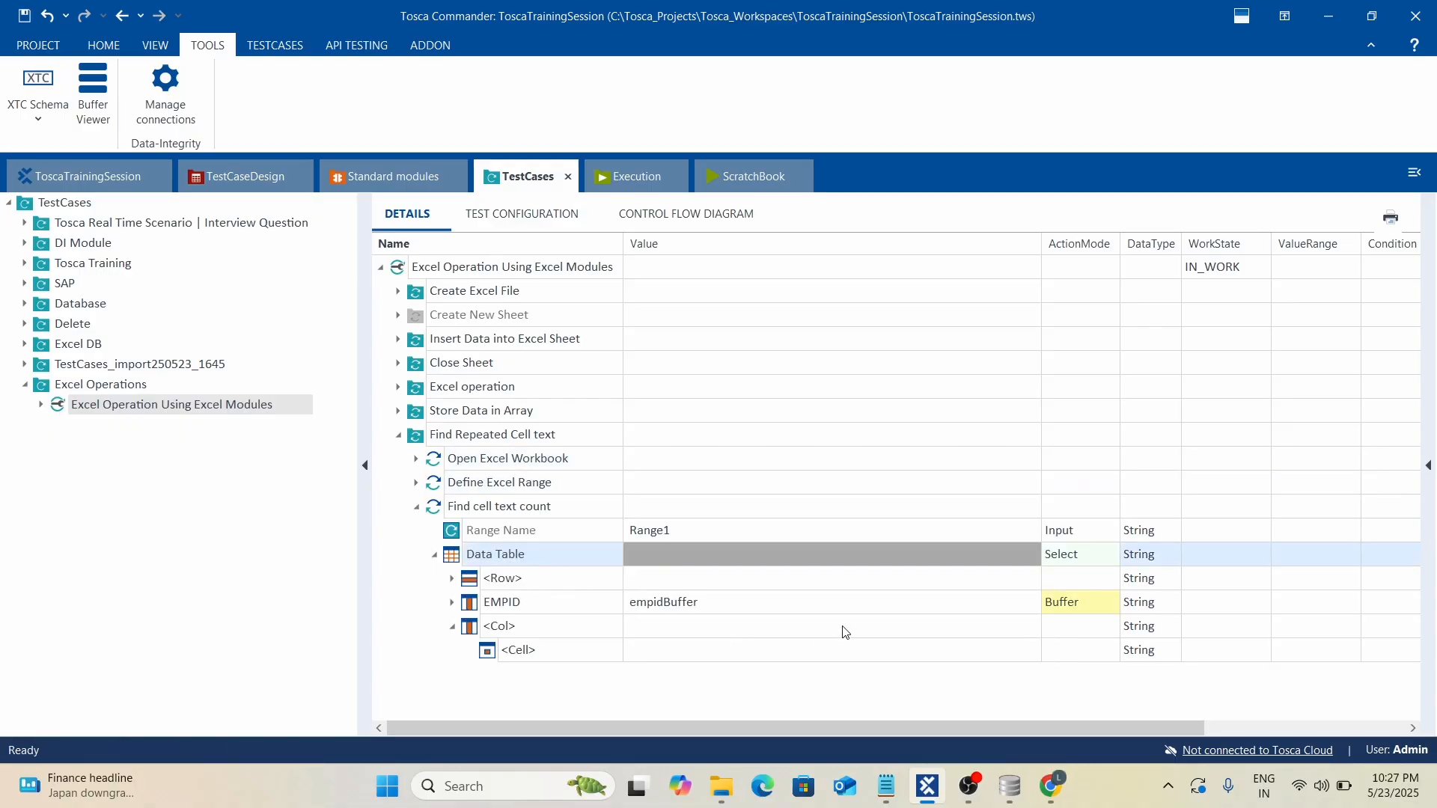
click(556, 608)
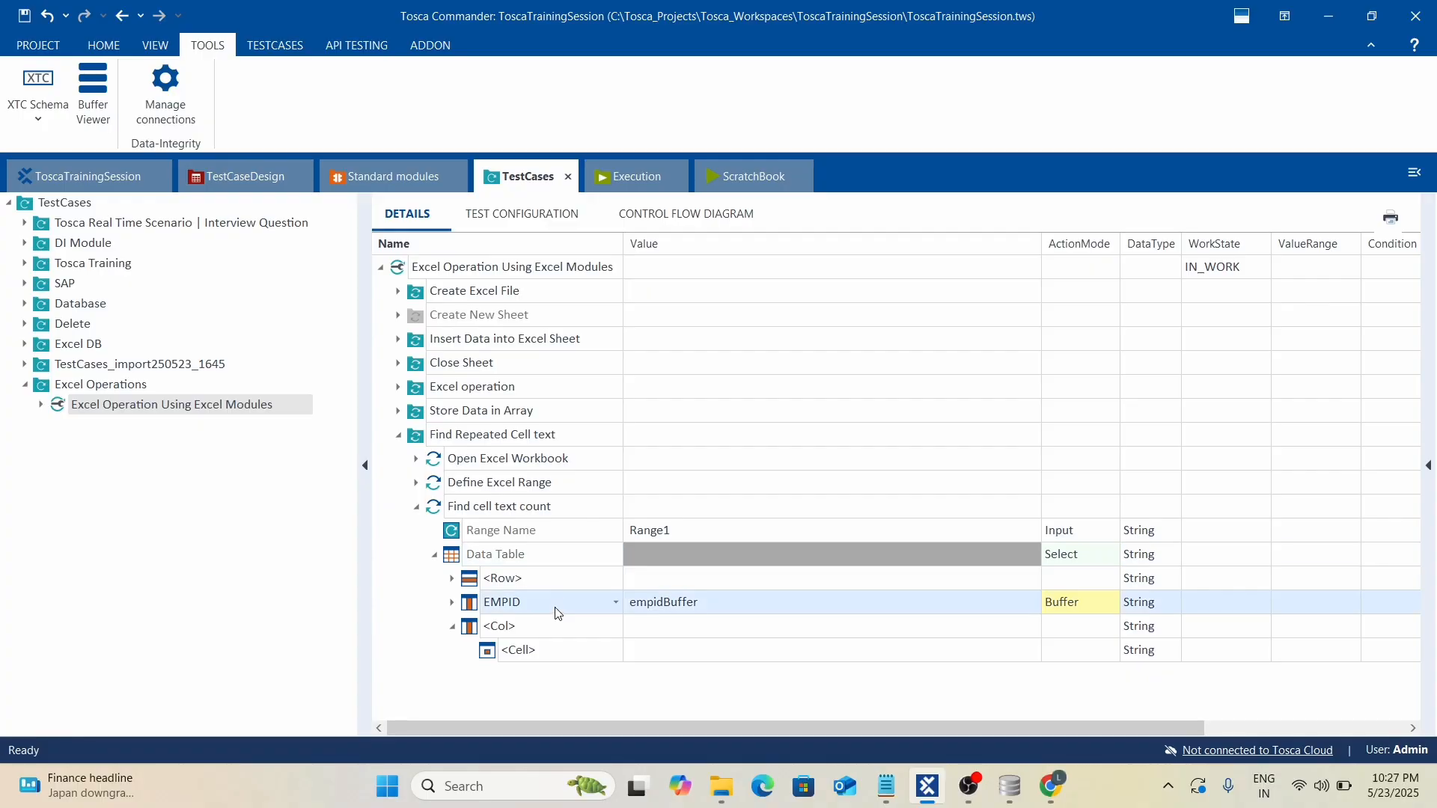
key(Delete)
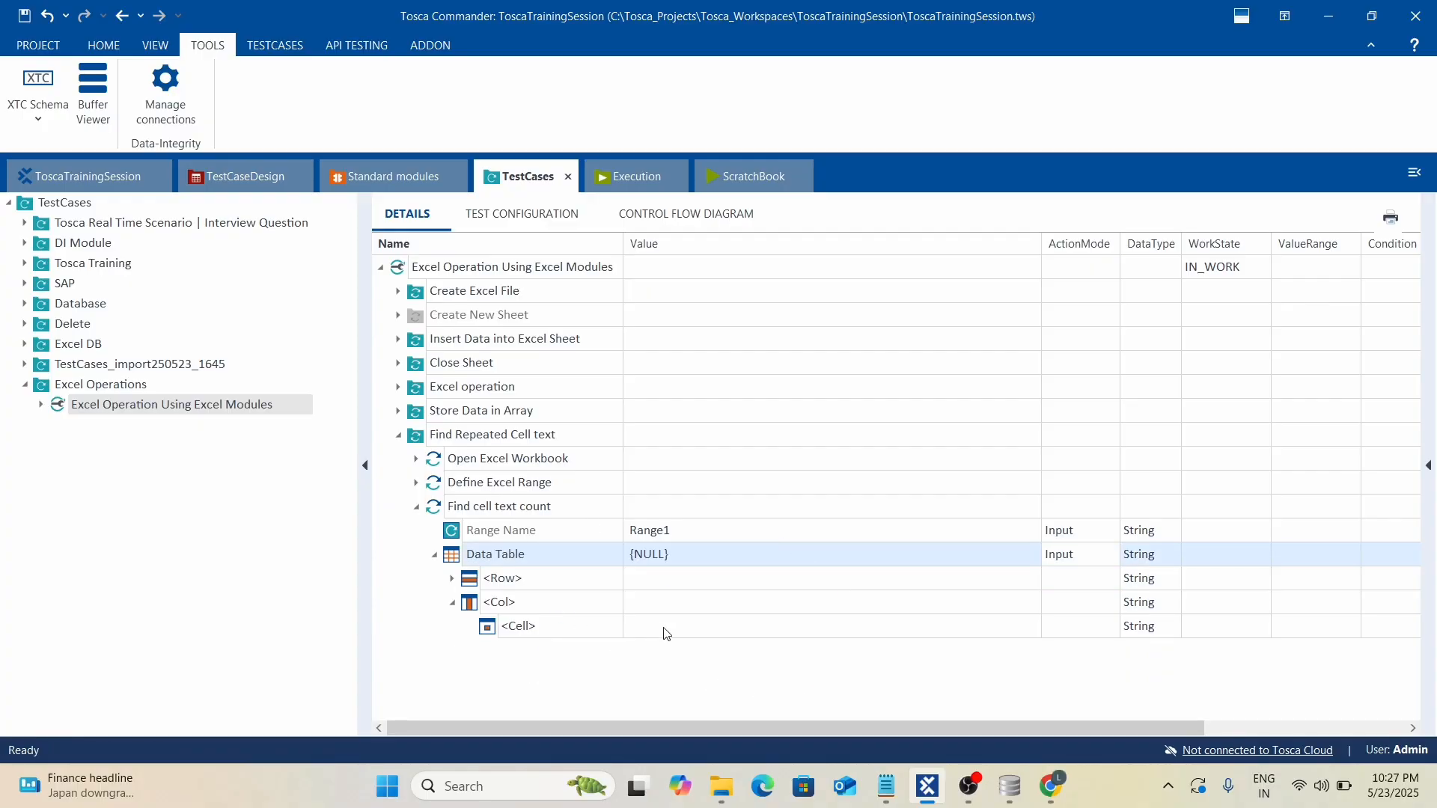
Buffer the ResultCount of the Data Table's row as rc in the Find cell text count step.
click(453, 580)
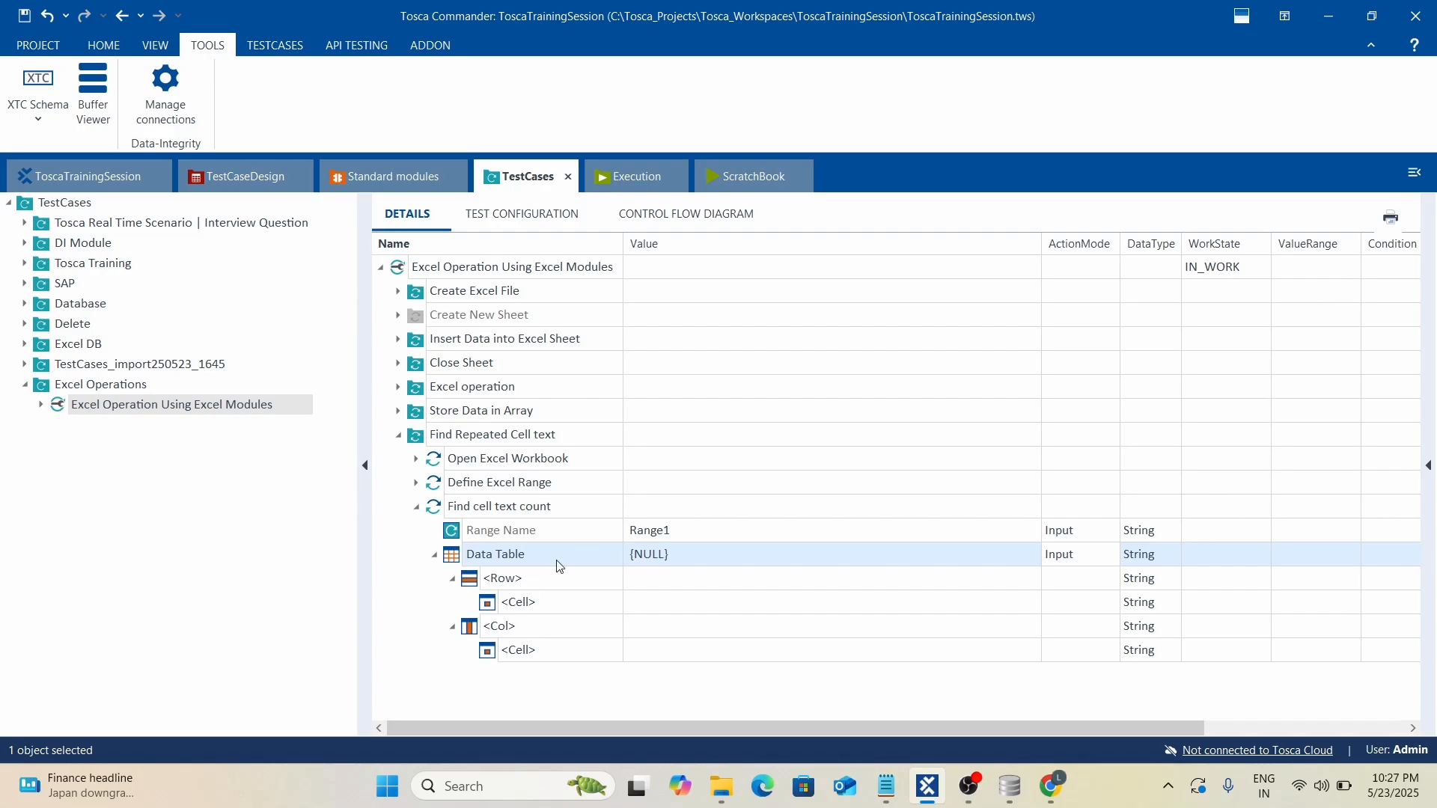
click(690, 581)
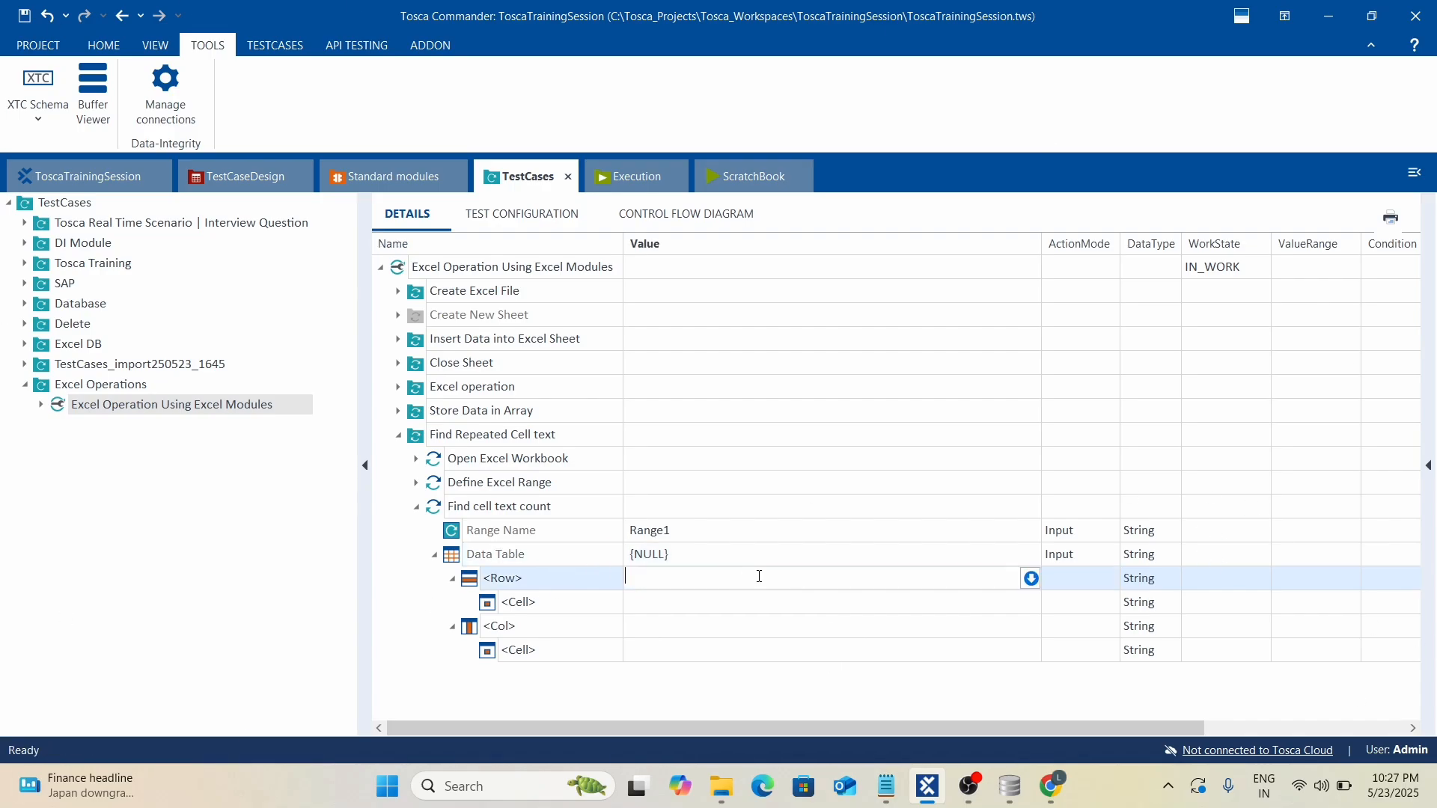
click(1030, 581)
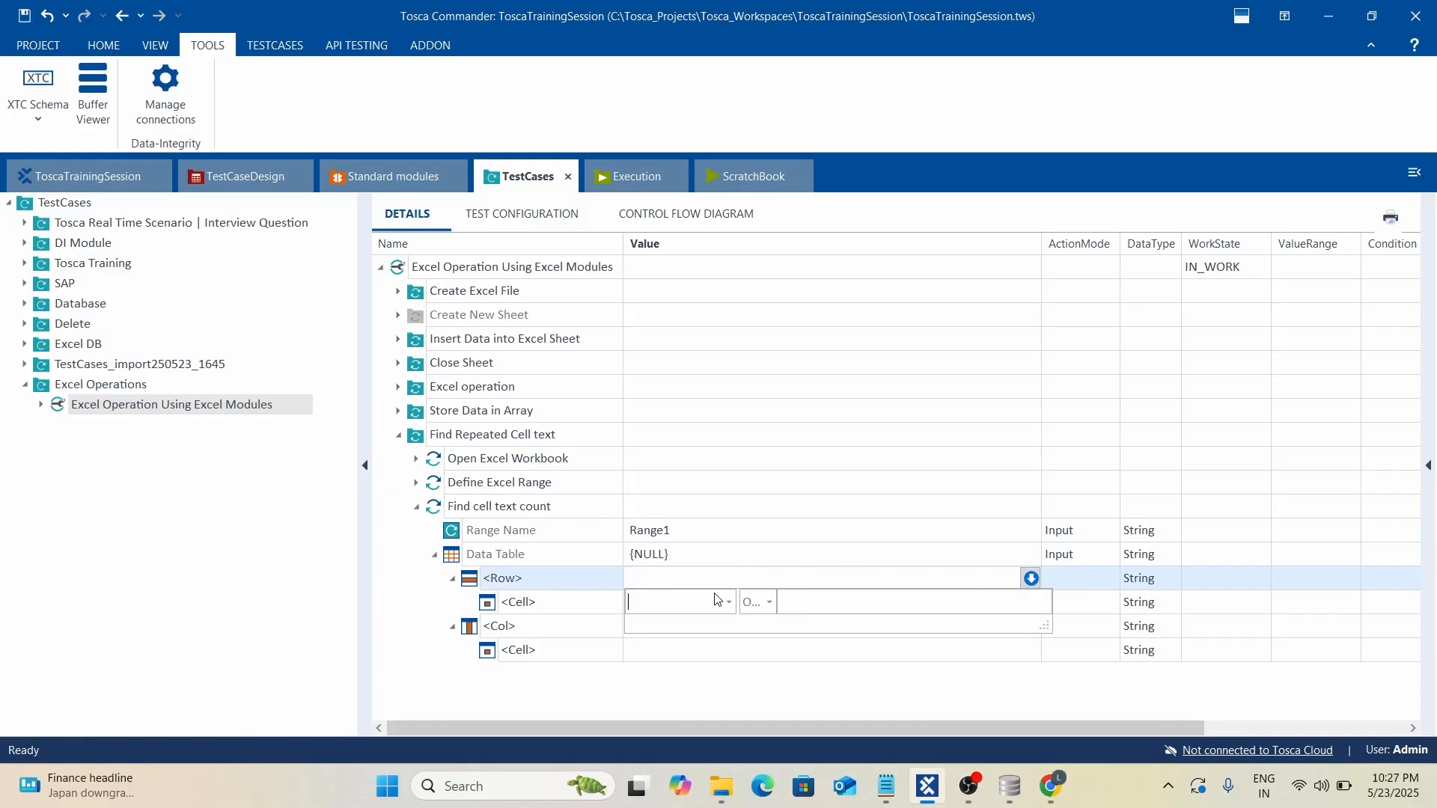
text(ResultCount )
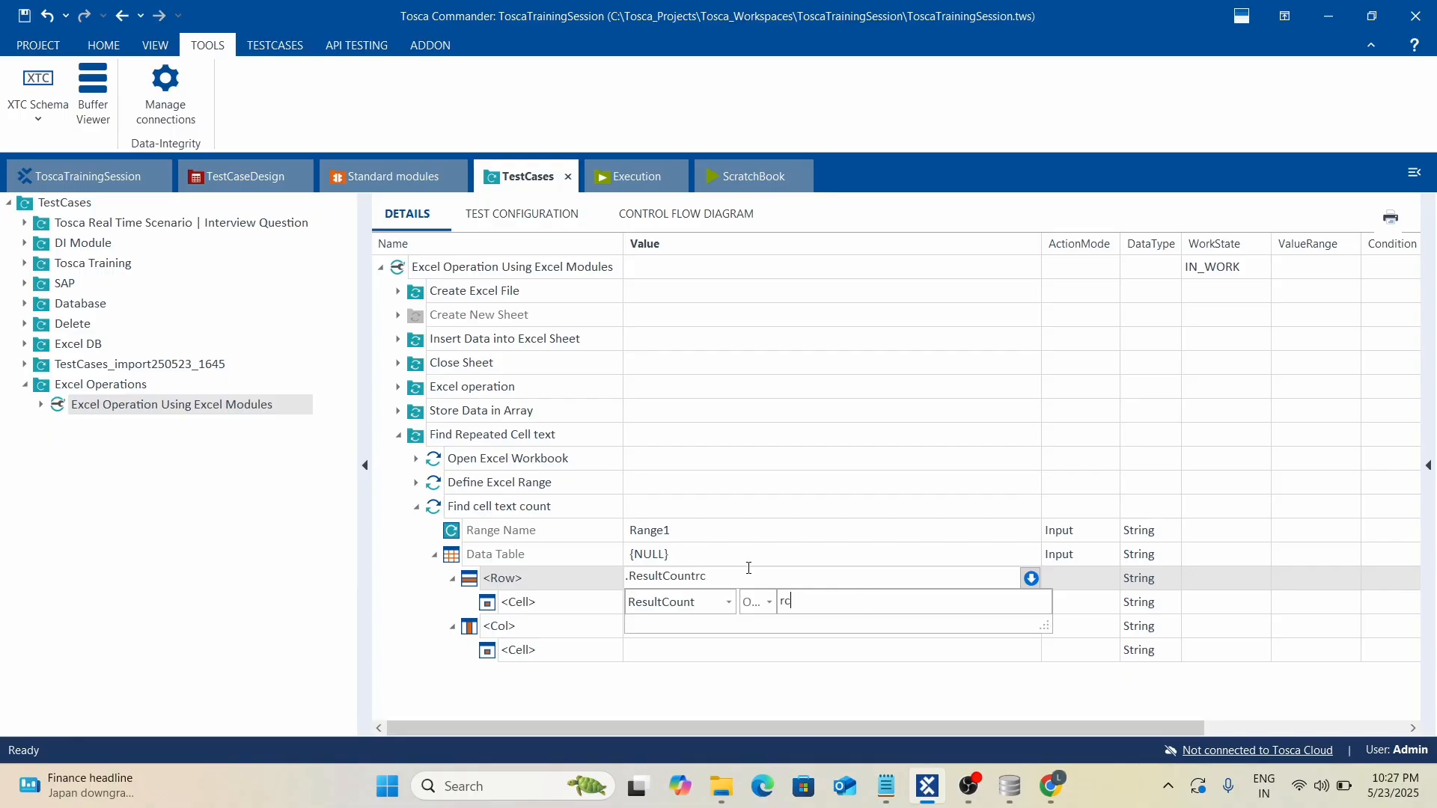
text(rc)
click(1072, 589)
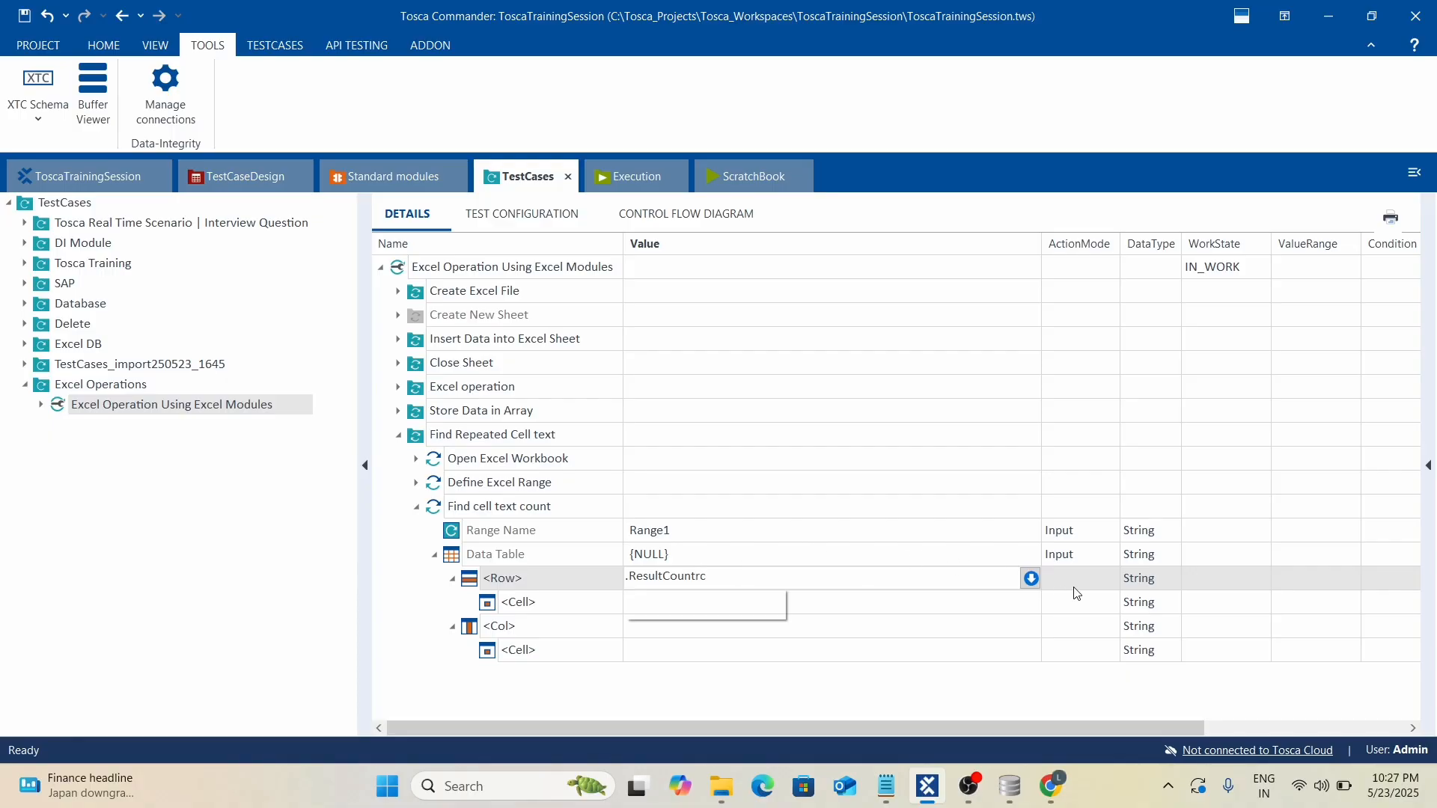
click(852, 530)
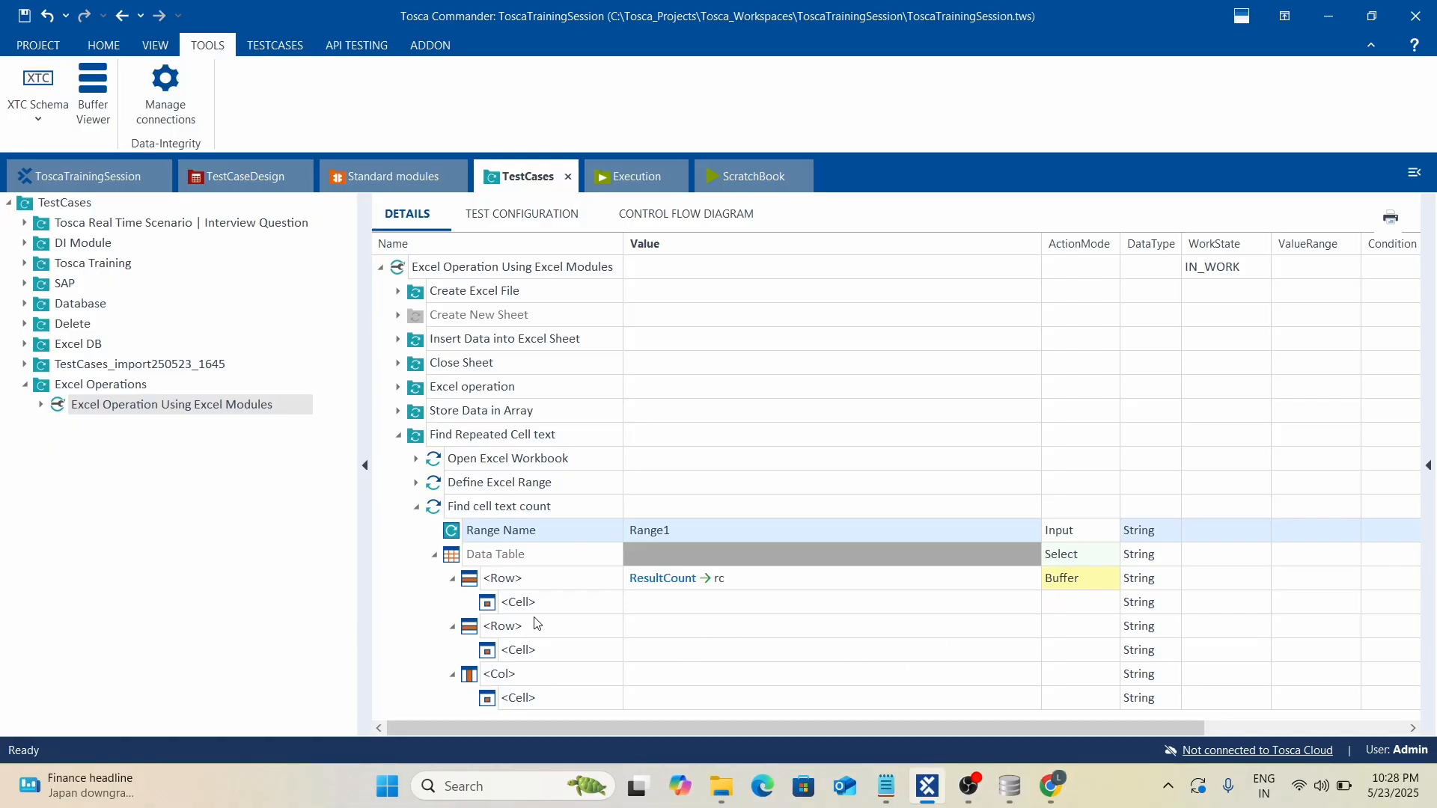
Set the cell under the ResultCount row to 47 with the Constraint action mode.
click(745, 614)
click(787, 609)
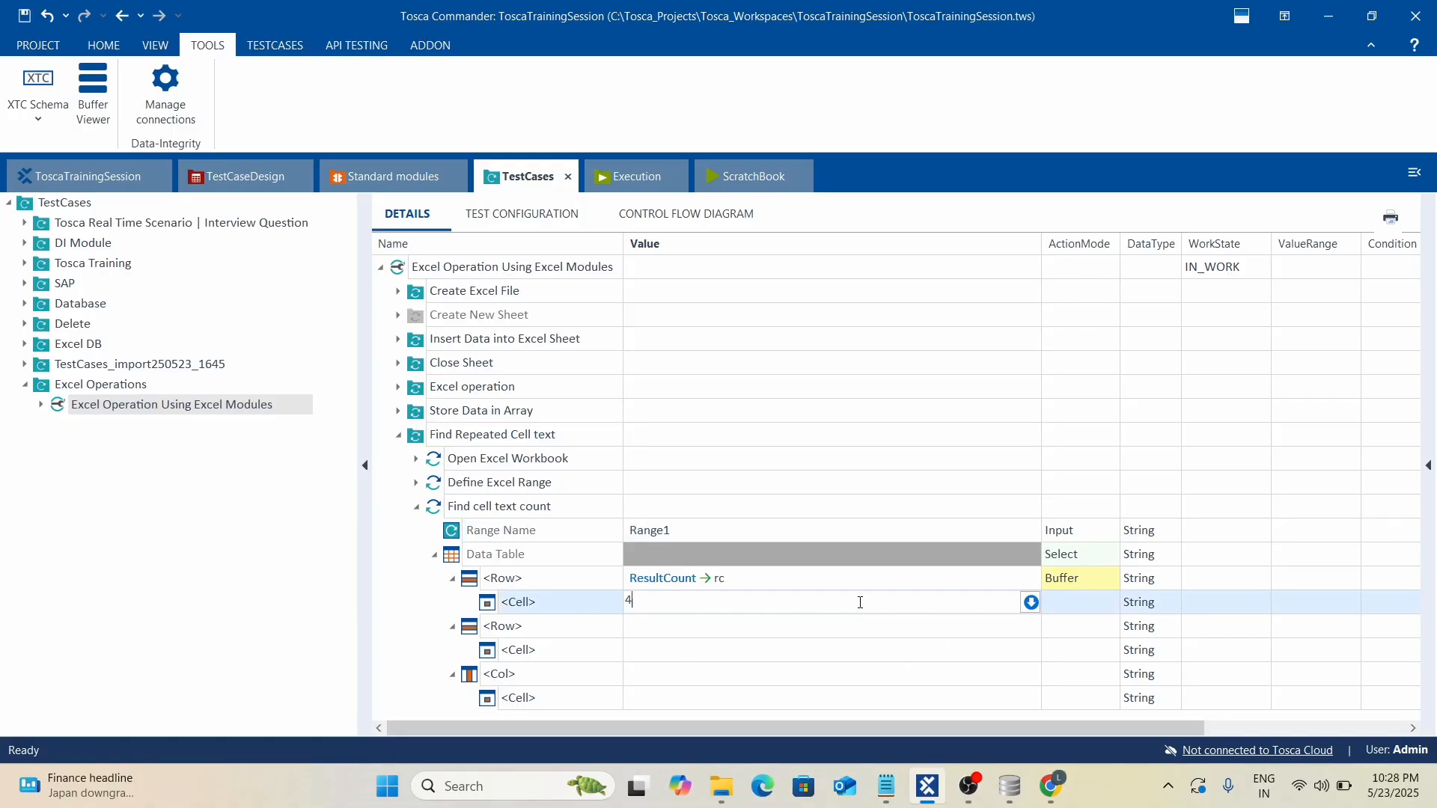
click(1093, 604)
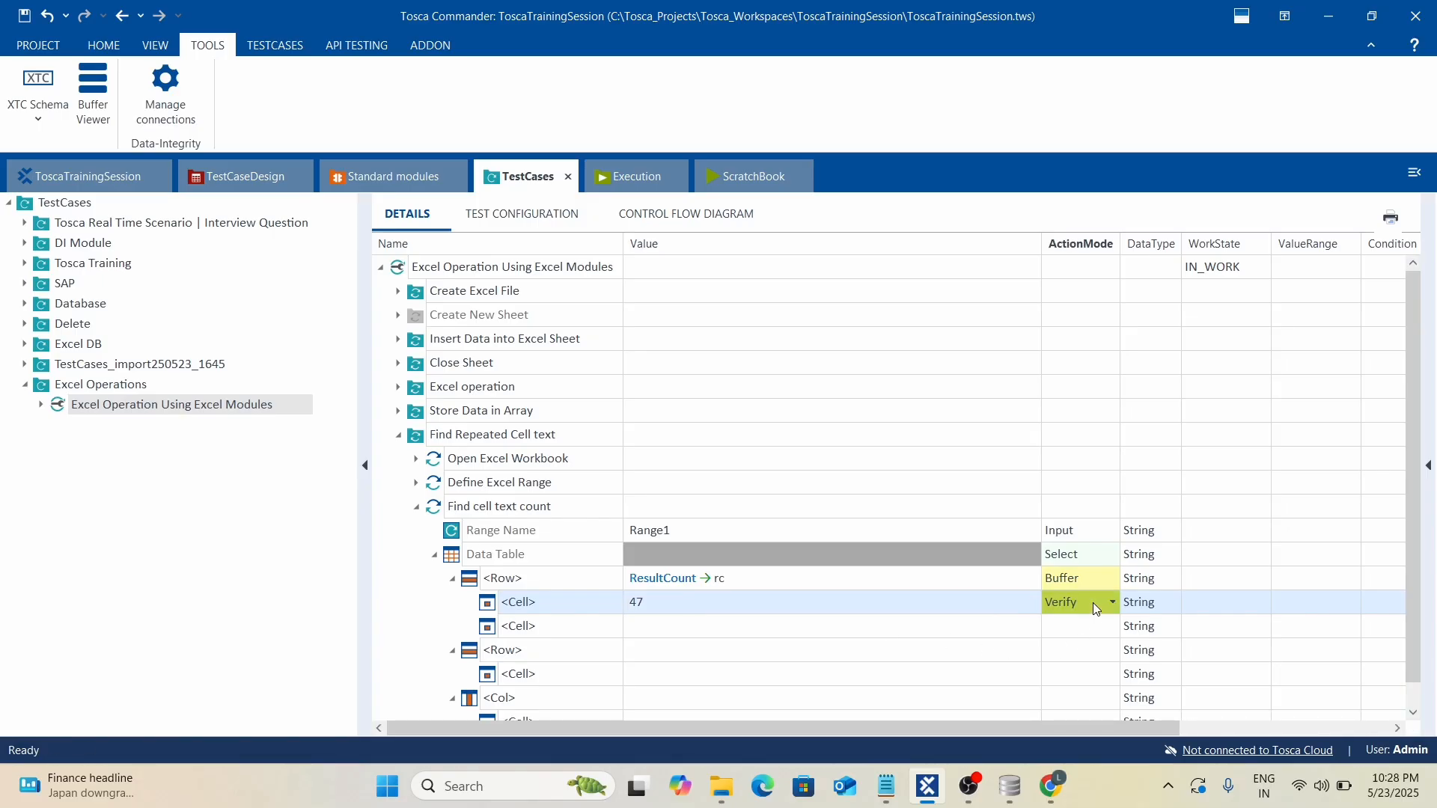
key(c)
click(735, 408)
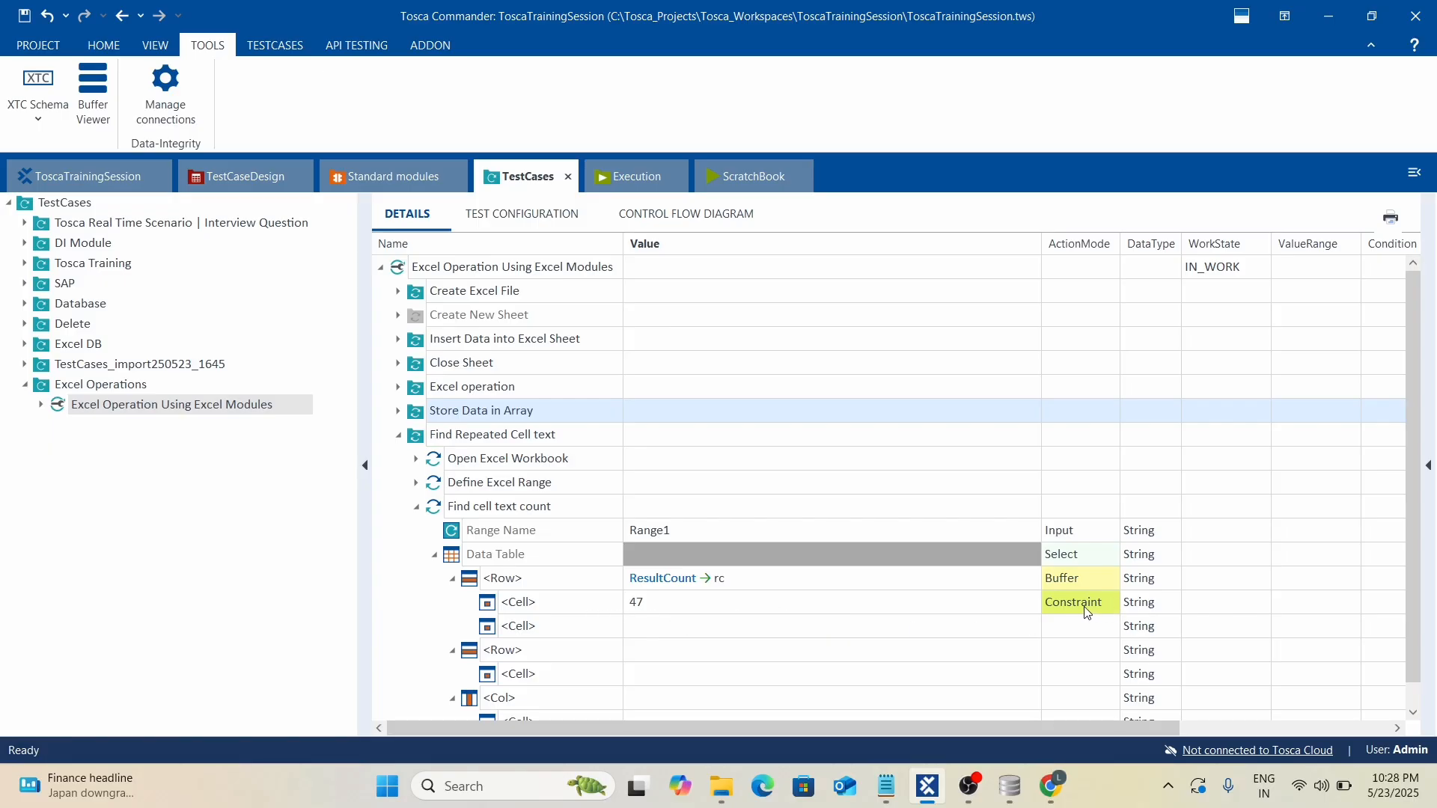
key(alt+Tab)
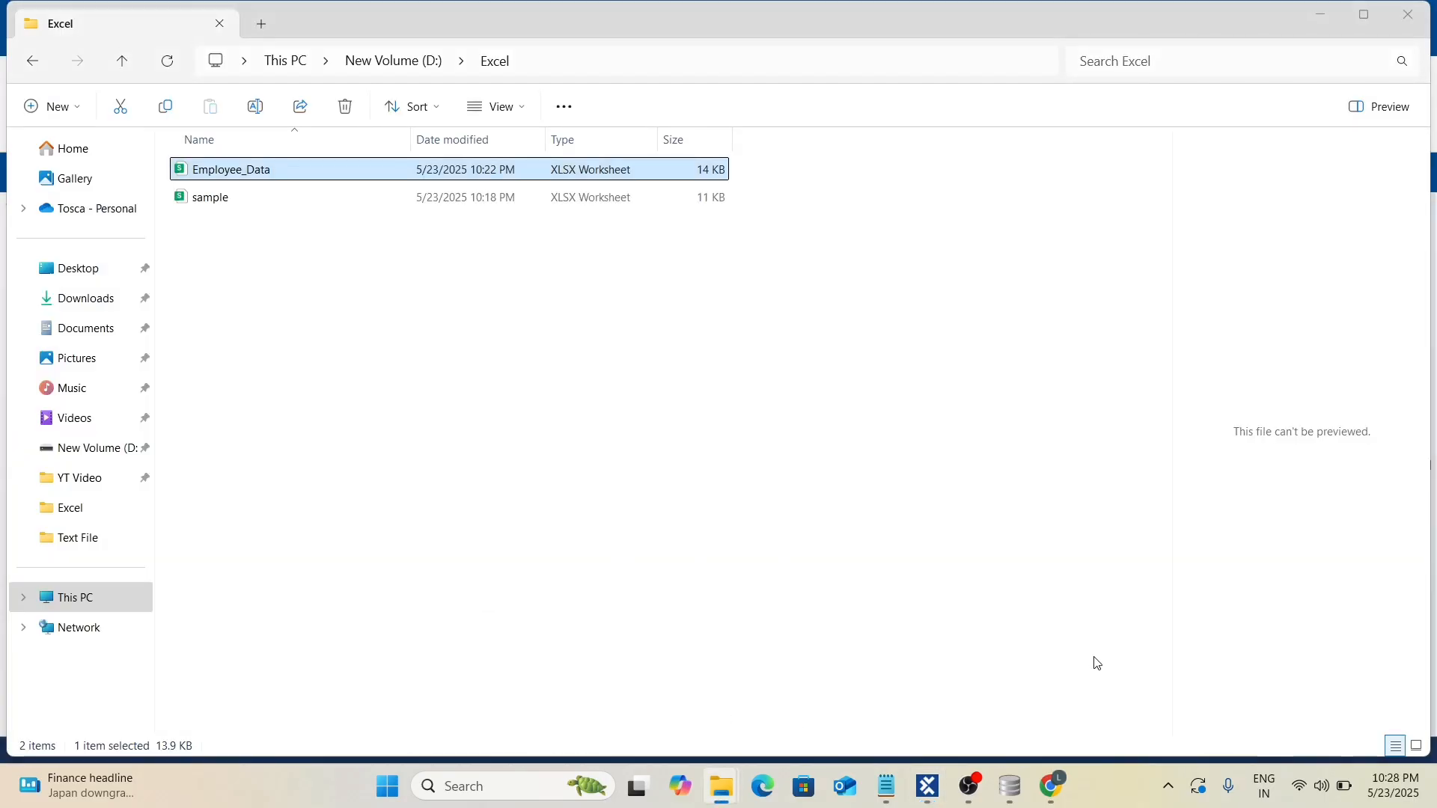
key(alt+Tab)
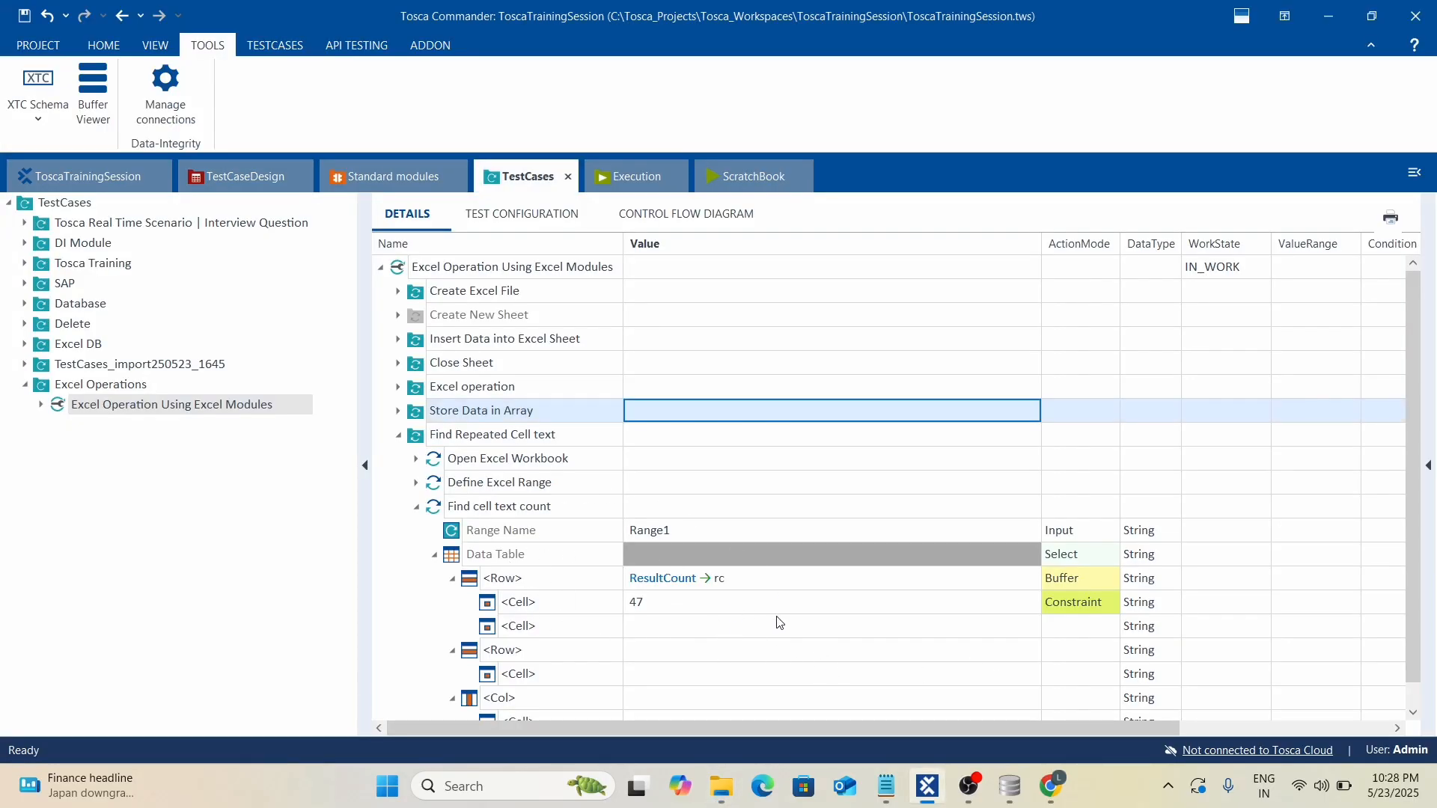
Collapse the Find cell text count step and run the Find Repeated Cell text folder in ScratchBook.
click(416, 507)
right_click(500, 437)
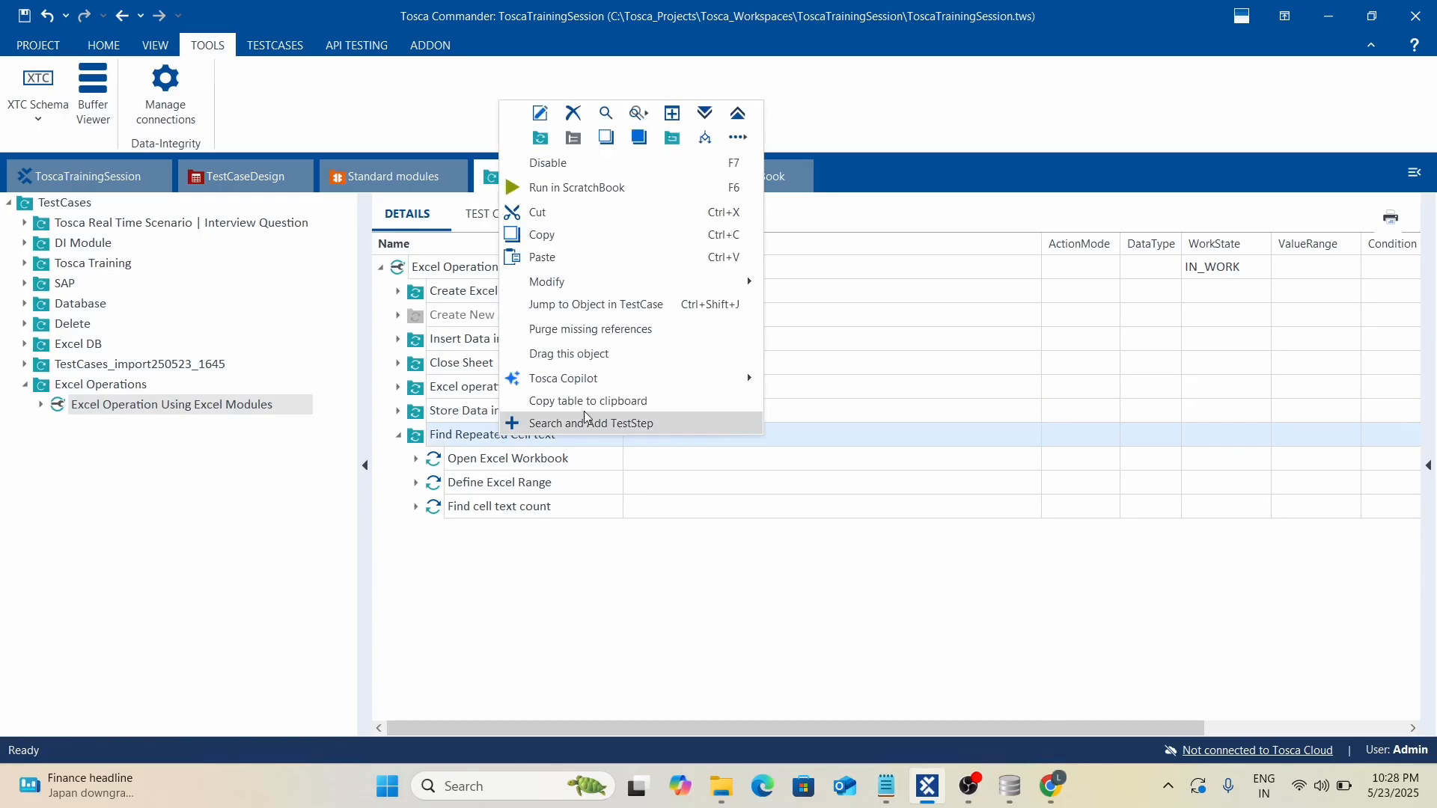
click(545, 188)
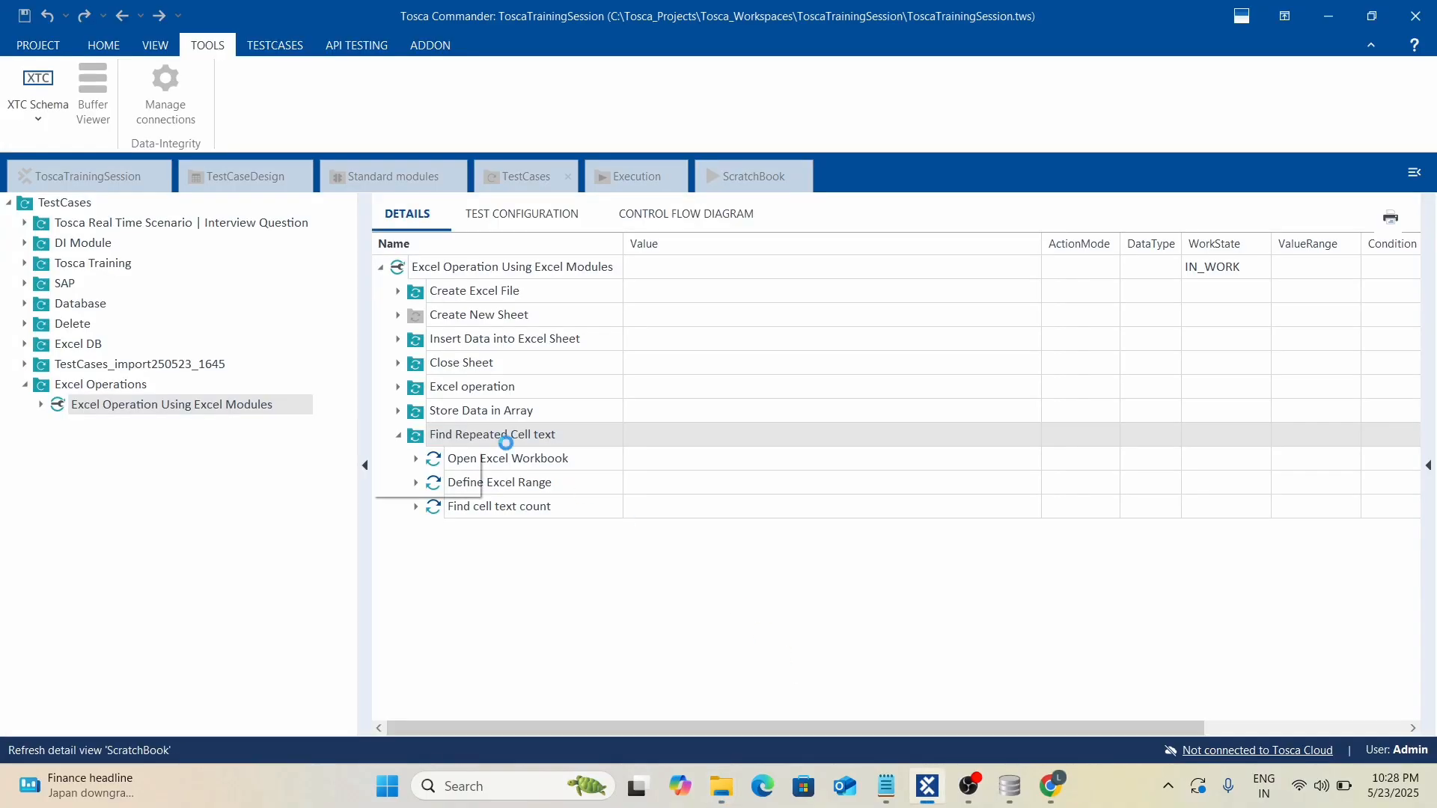
Expand the Find cell text count result in ScratchBook down to the row and check the log information for buffer rc.
click(553, 291)
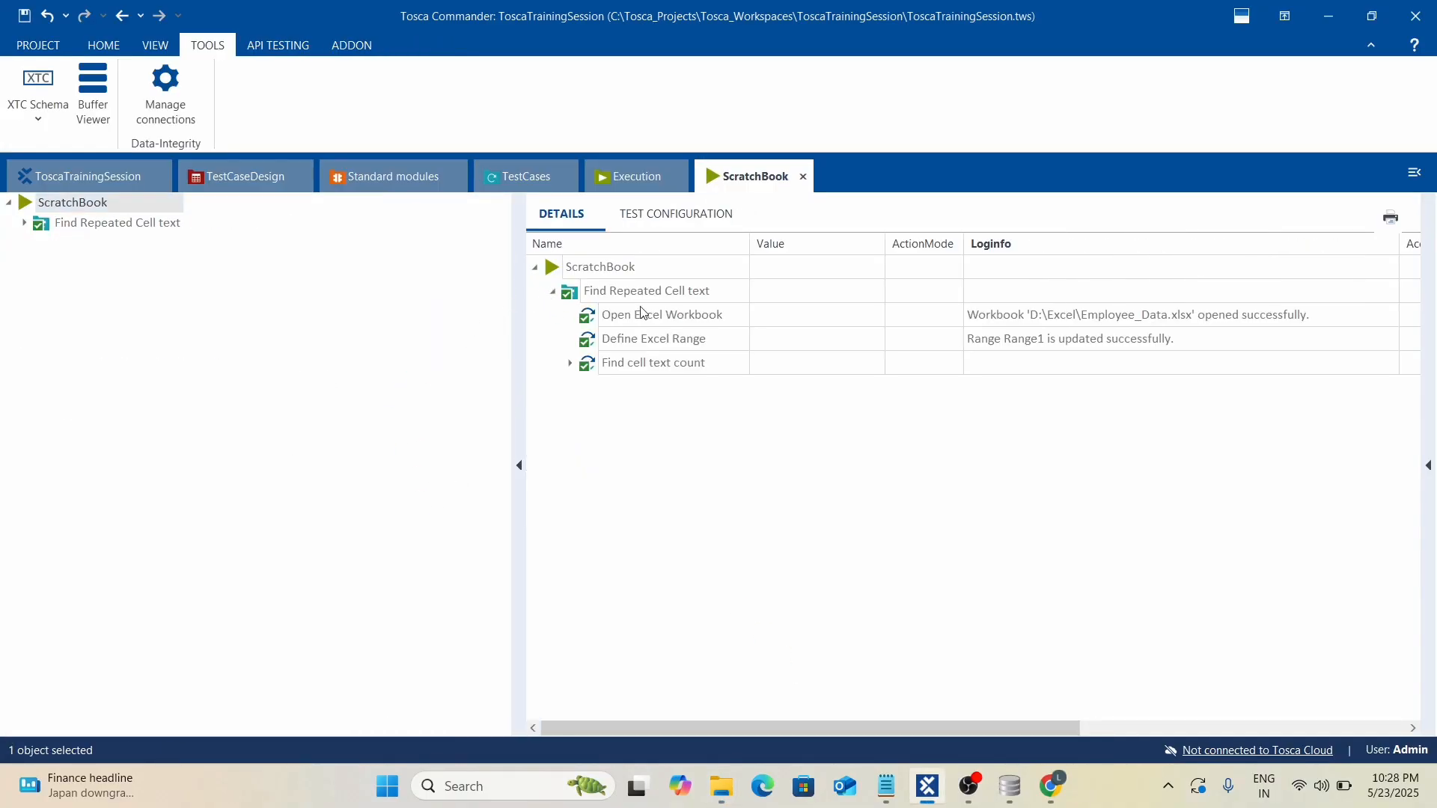
double_click(588, 366)
click(588, 388)
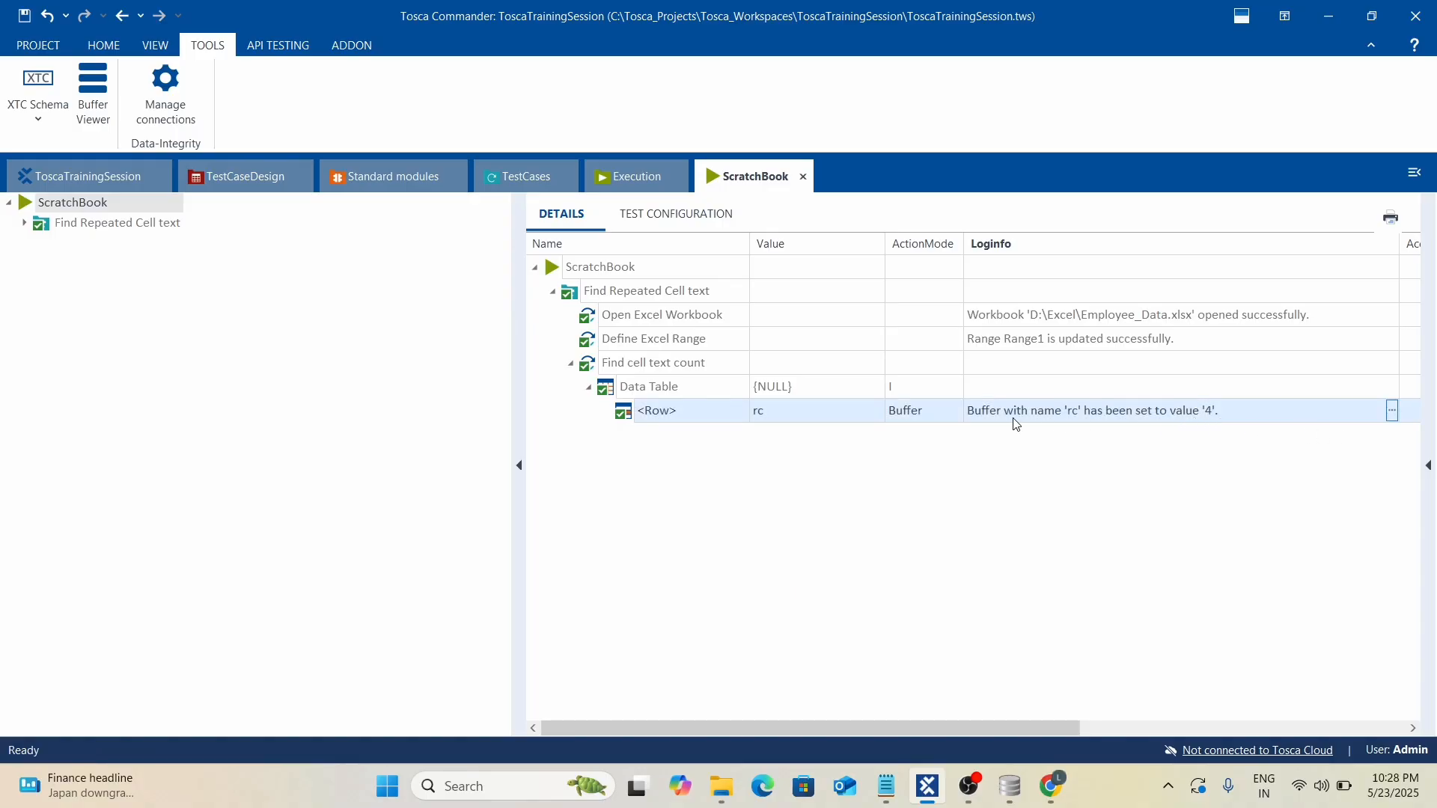
click(1393, 410)
Switch to the Excel folder in File Explorer, open the Employee_Data workbook and select the Age header cell.
key(alt+Tab)
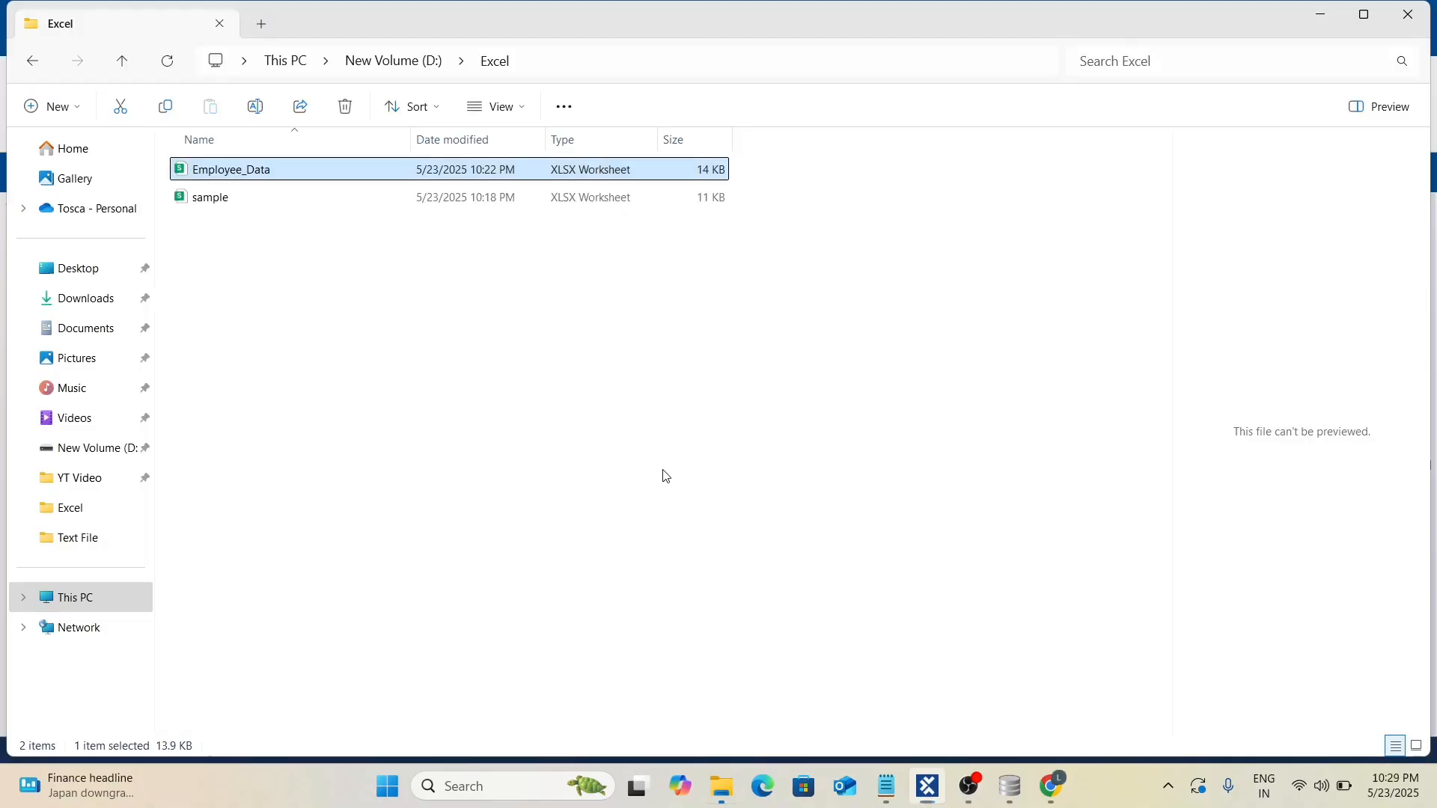
double_click(184, 176)
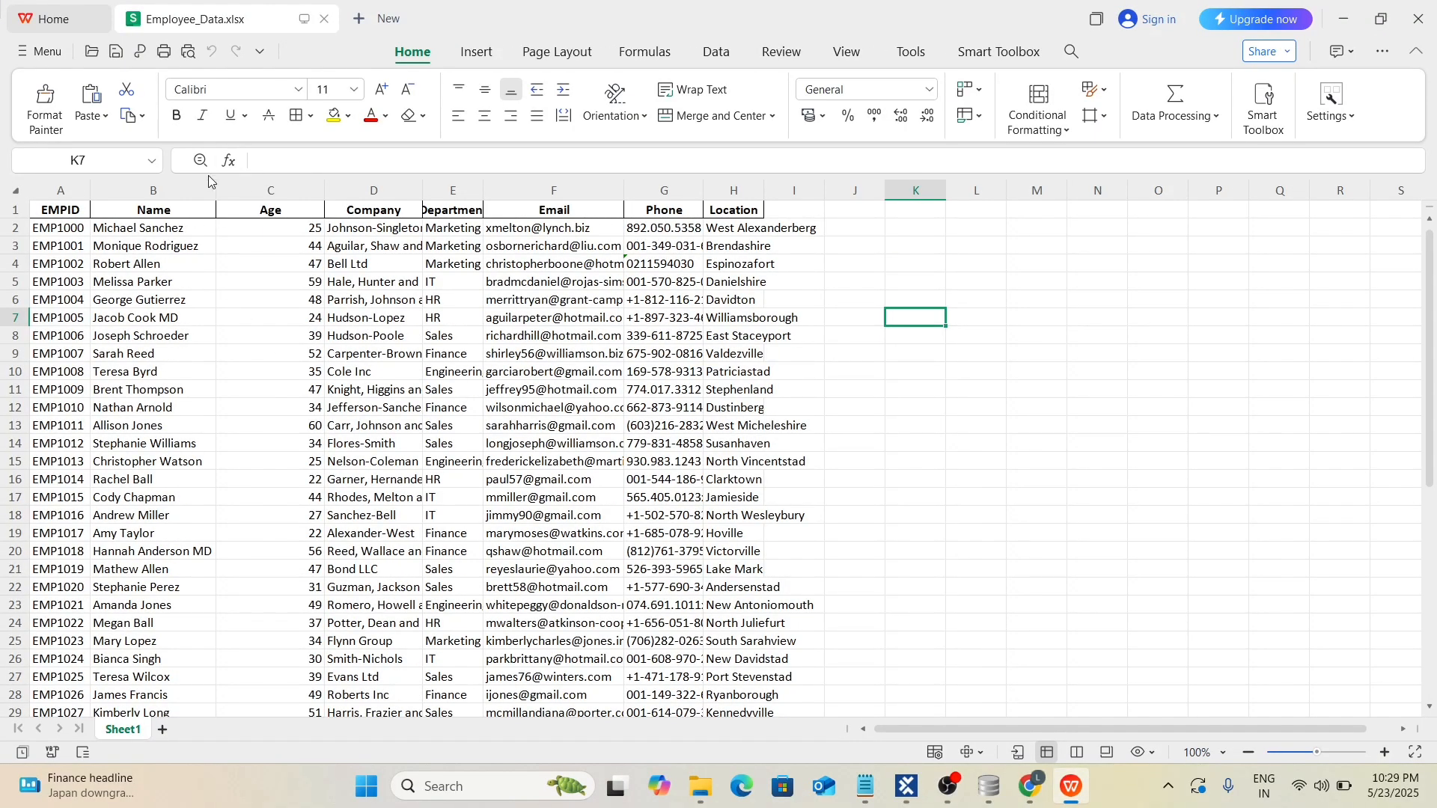
click(165, 227)
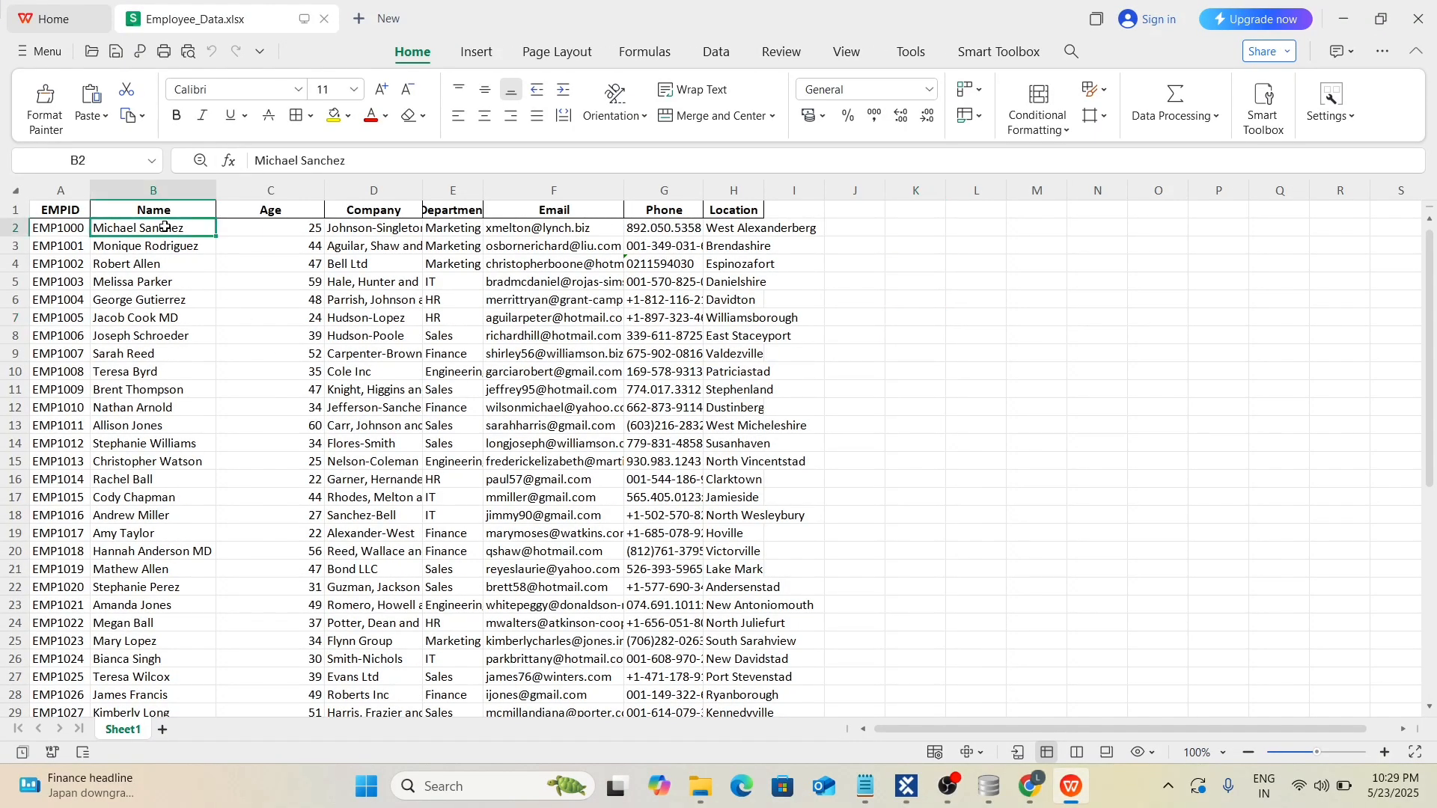
click(281, 207)
Search the sheet for 47 and step through the successive matches.
key(ctrl+f)
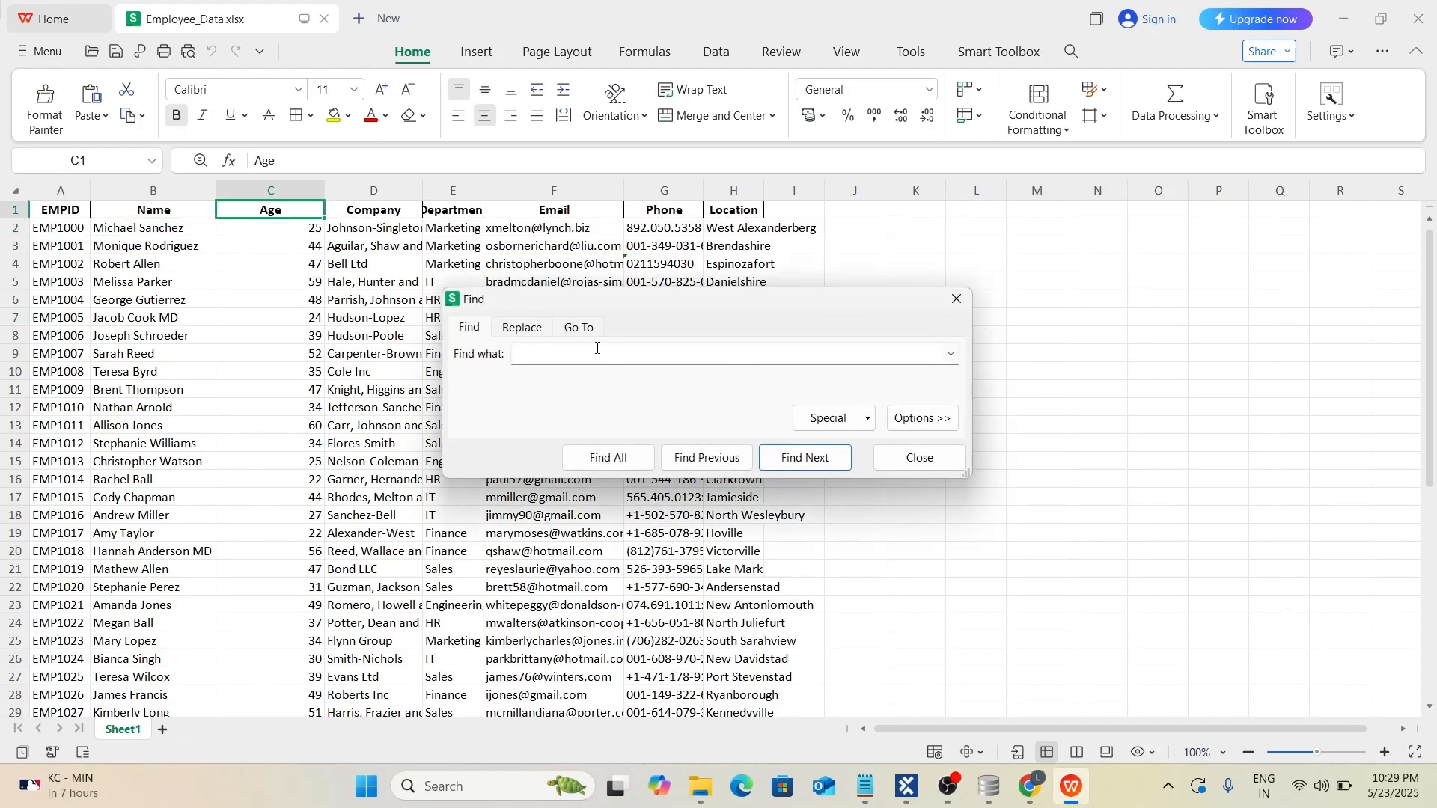
text(47)
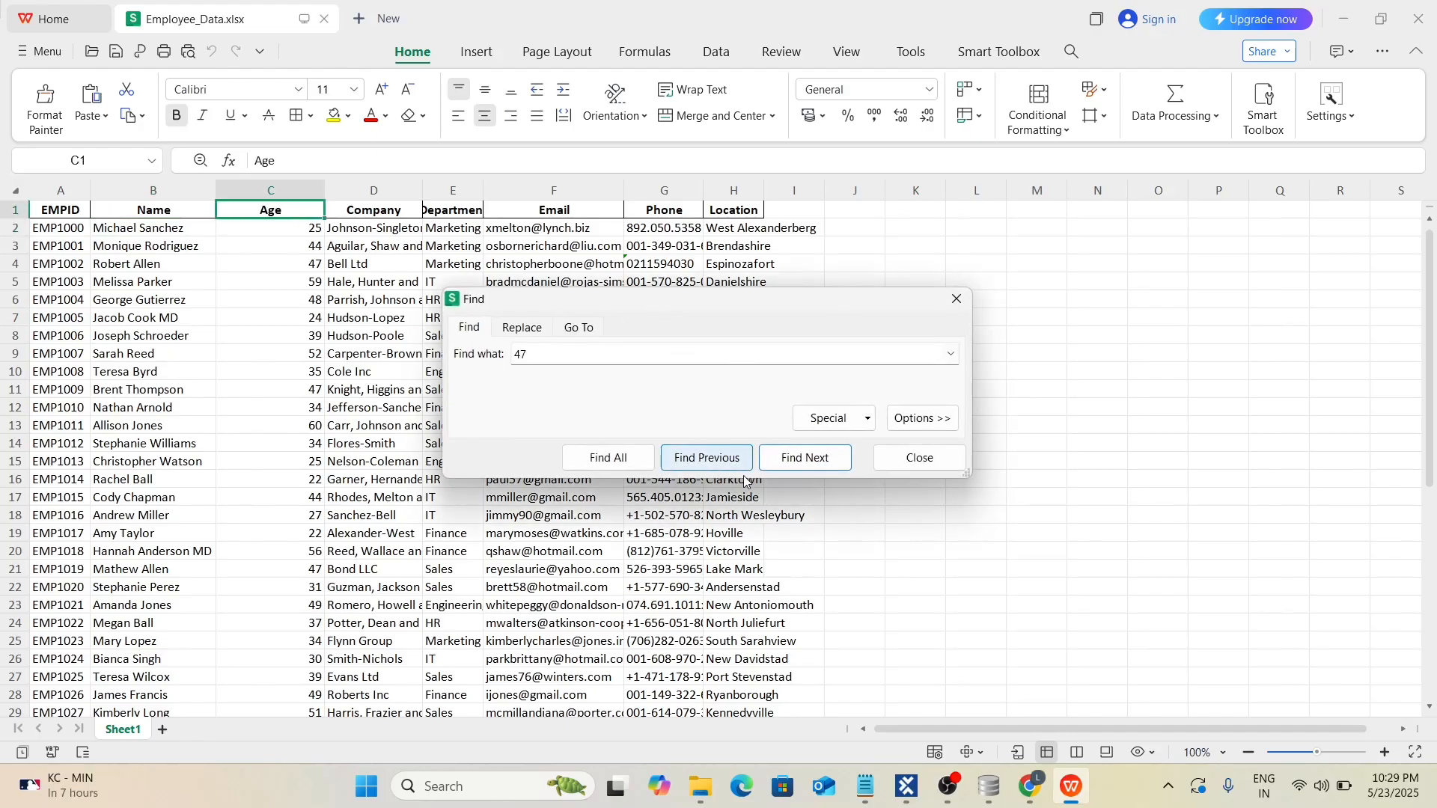
click(813, 469)
click(813, 469)
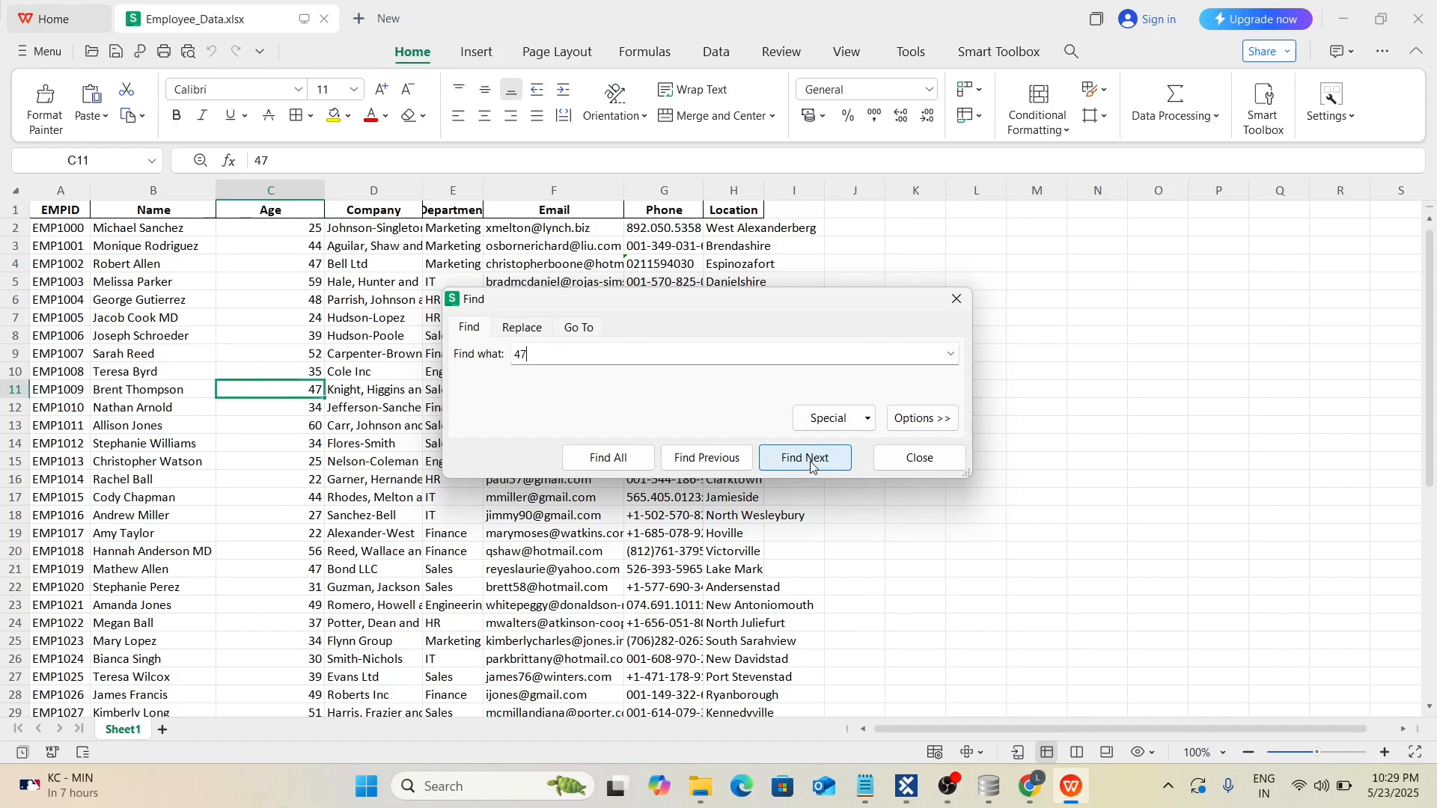
click(813, 470)
click(813, 469)
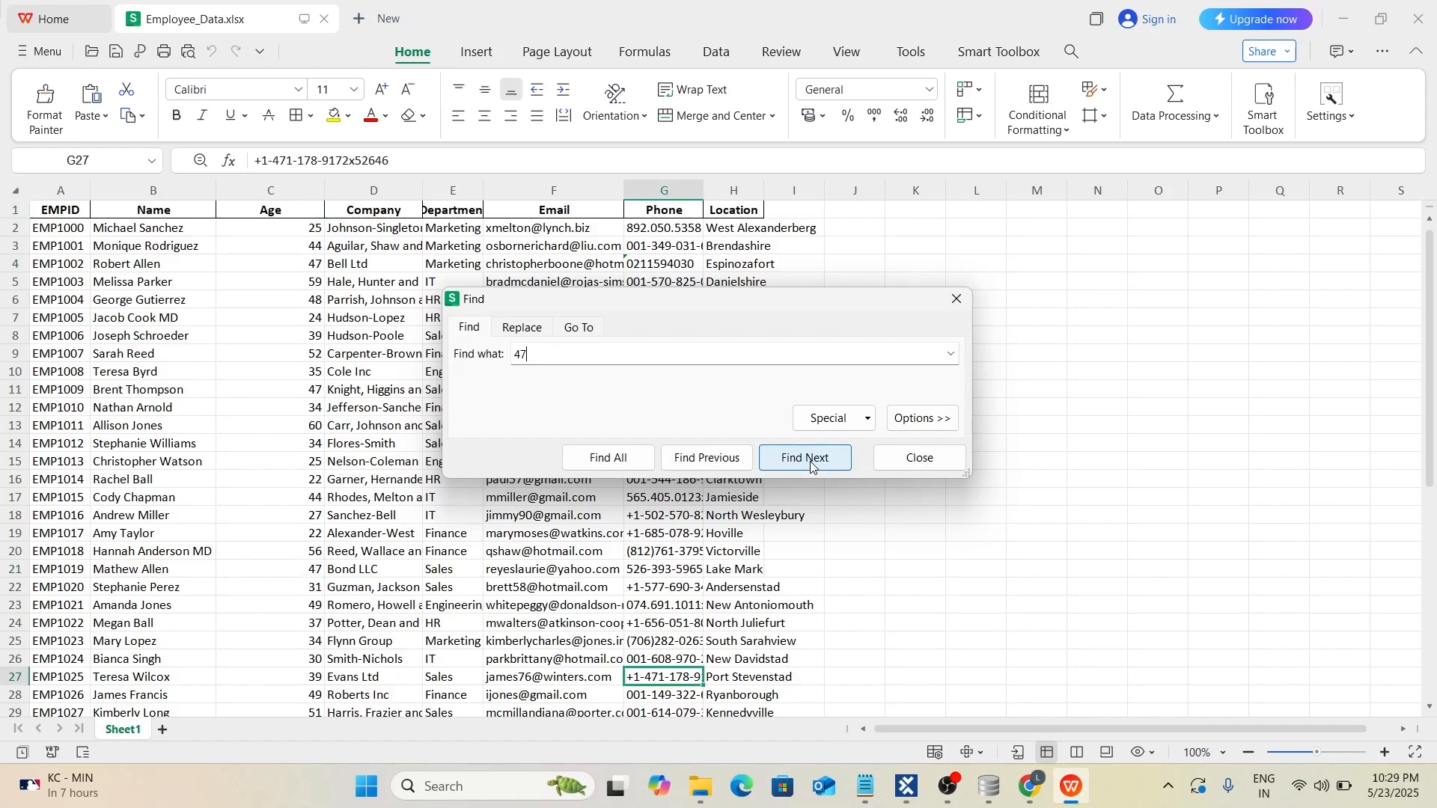
click(813, 469)
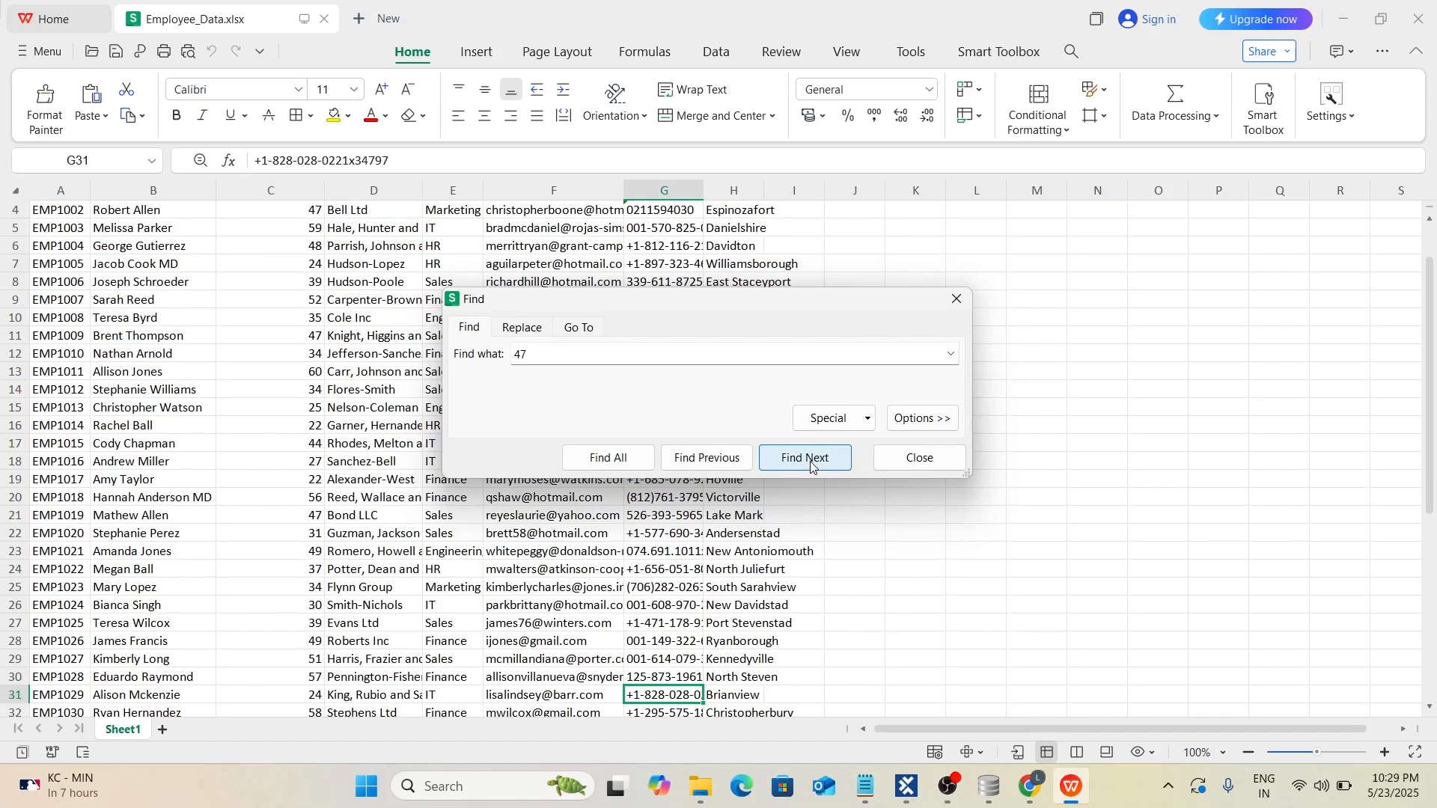
click(813, 469)
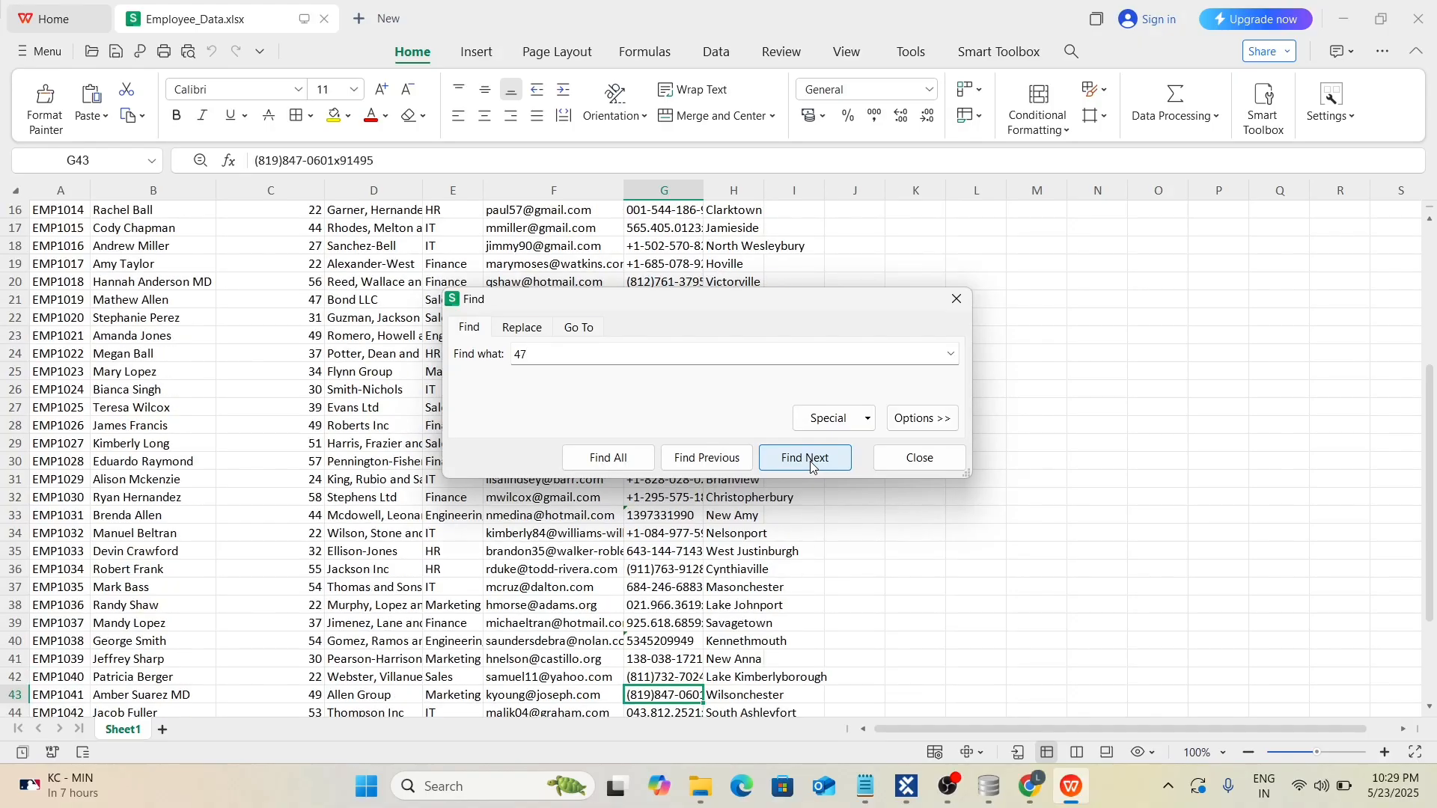
click(813, 470)
click(813, 469)
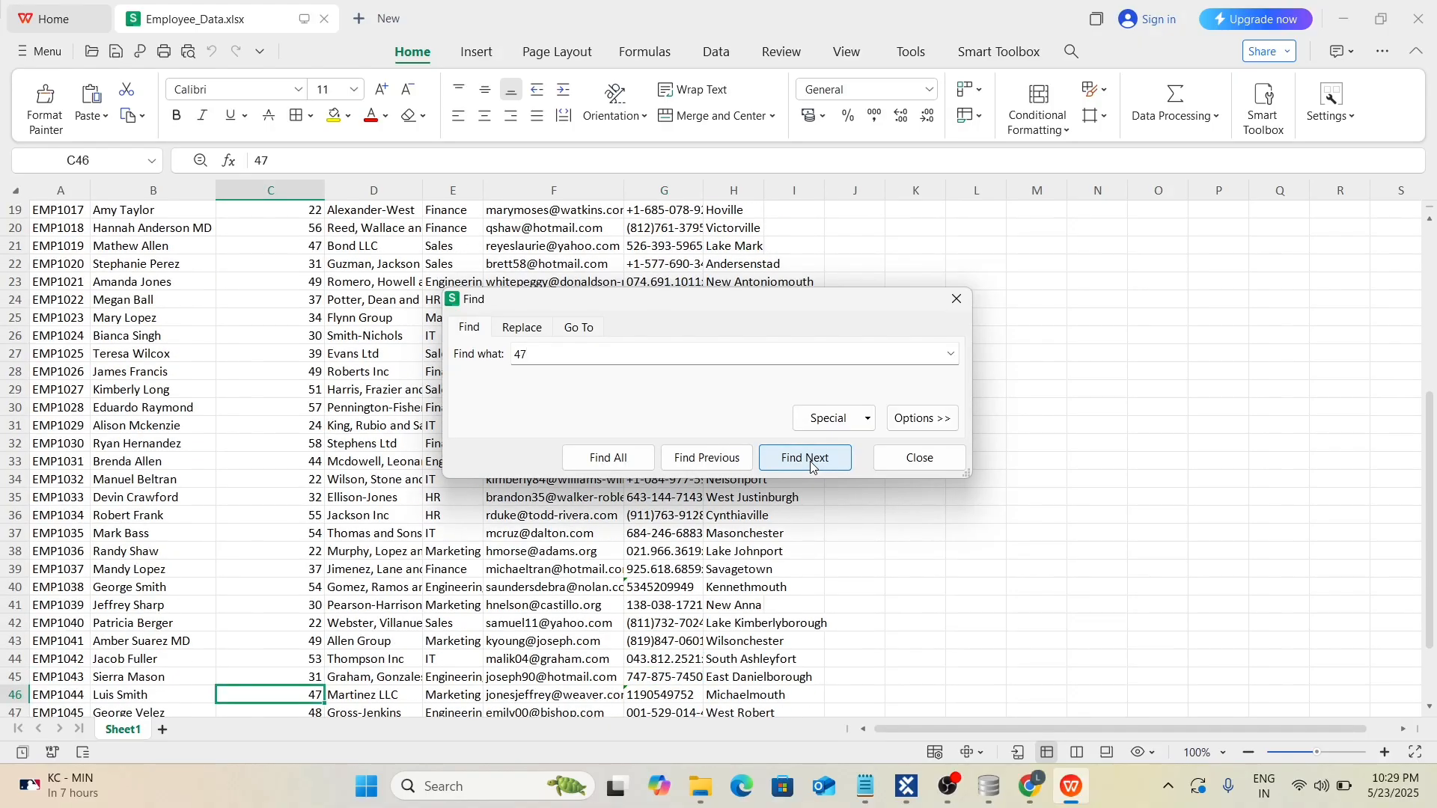
click(813, 470)
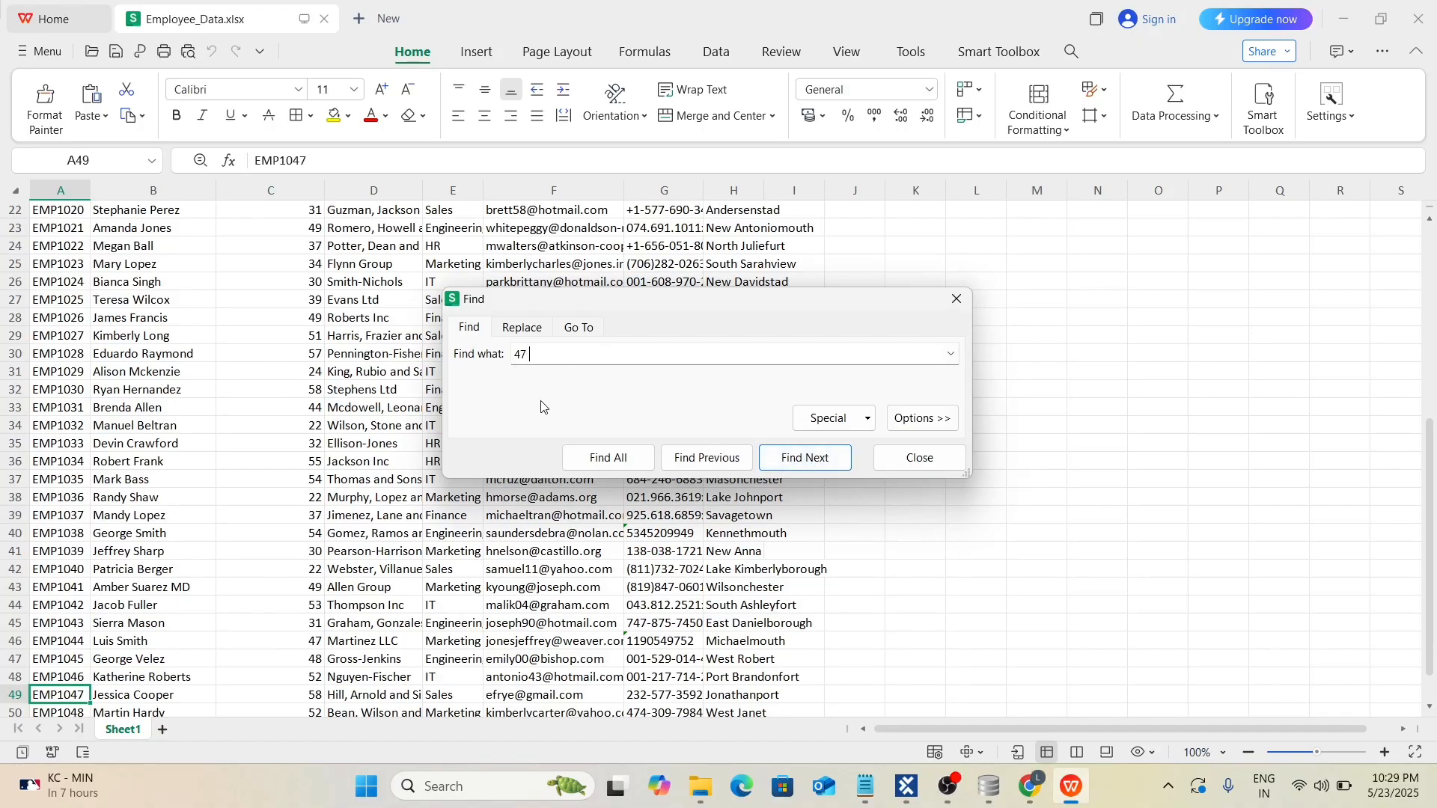
Try the search for 47 again from the first Age value, then close the Find dialog.
scroll(168, 476, up, 7)
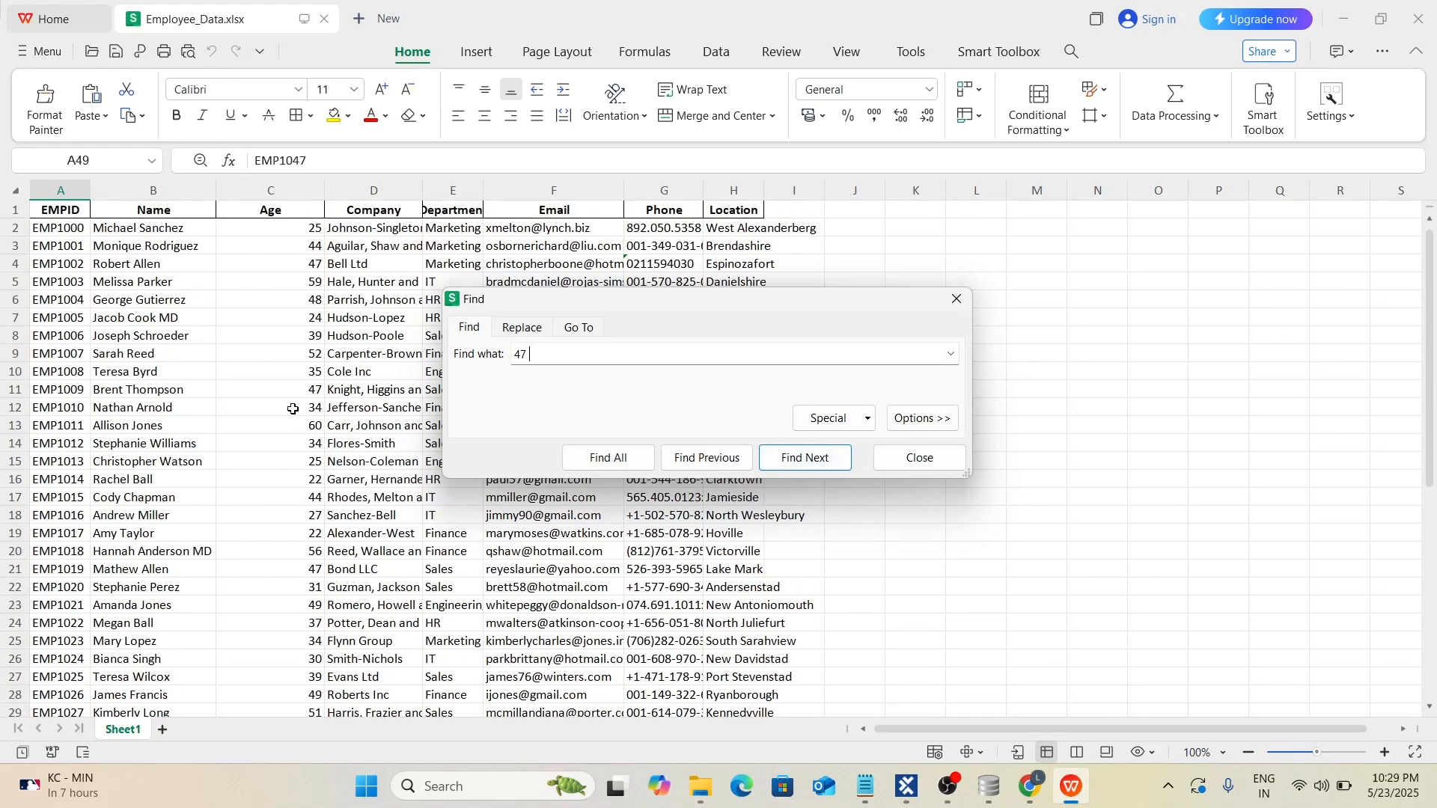
click(238, 232)
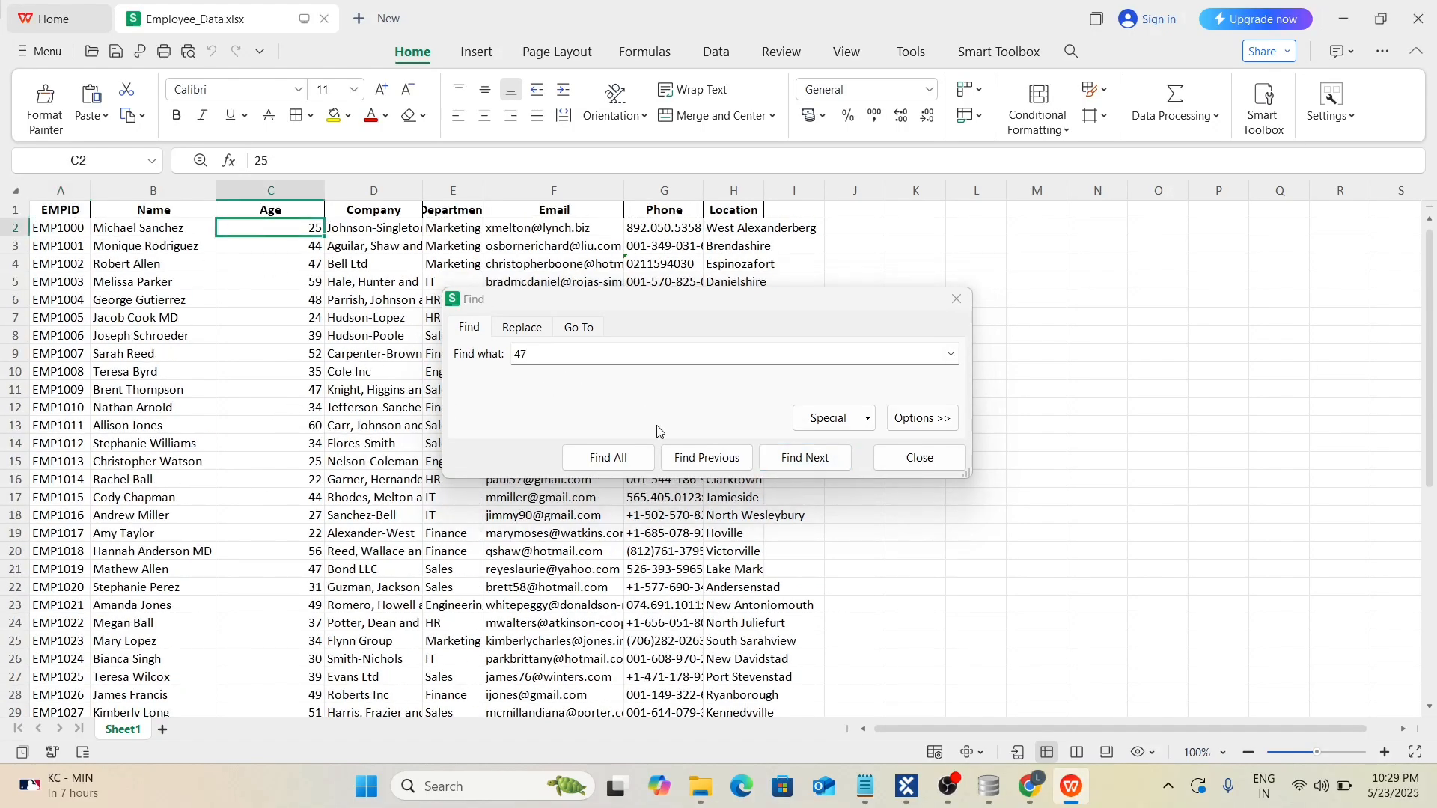
click(826, 462)
click(850, 414)
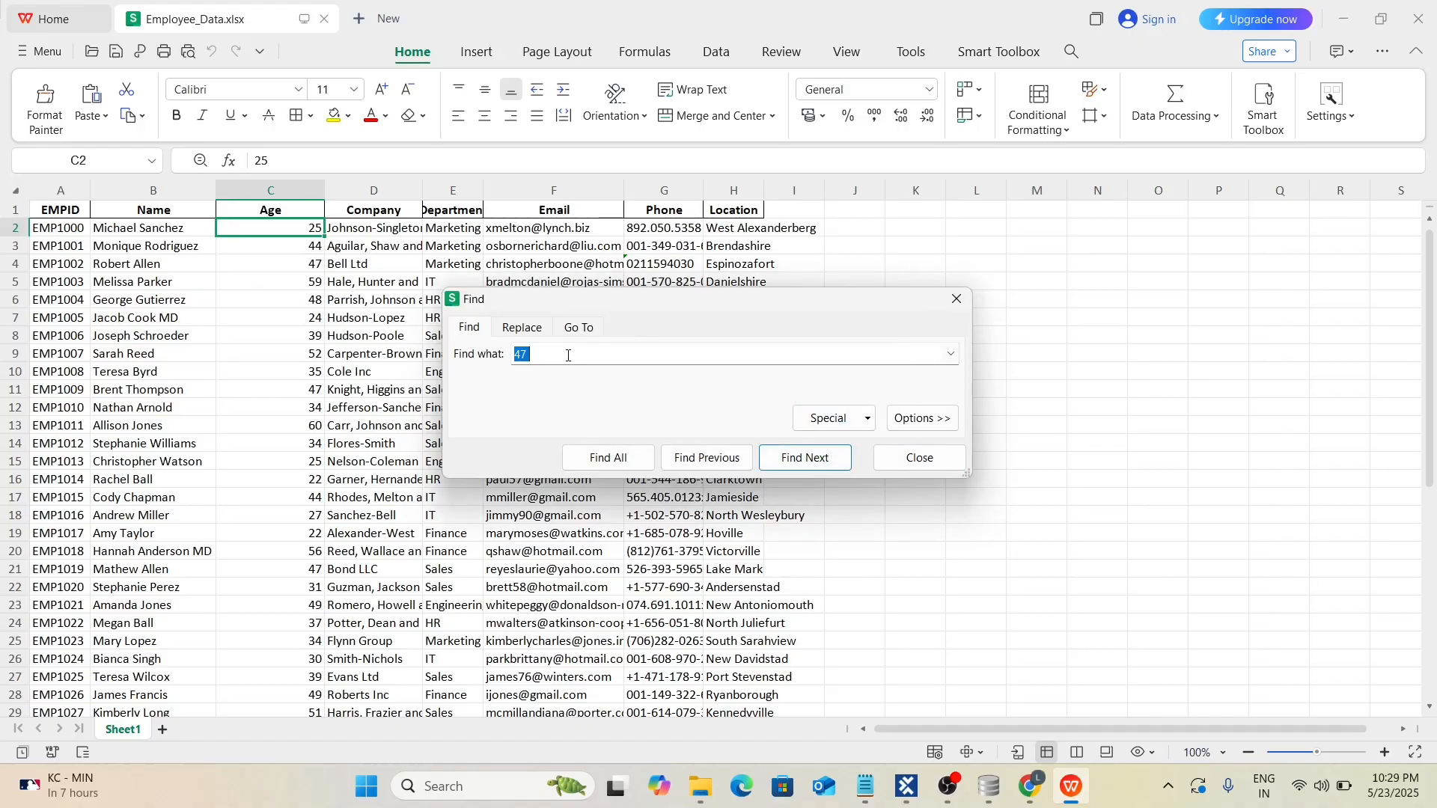
click(567, 353)
click(956, 299)
Search the whole Age column for 47, step through all its matches, then close the Find dialog and clear the column selection.
click(235, 187)
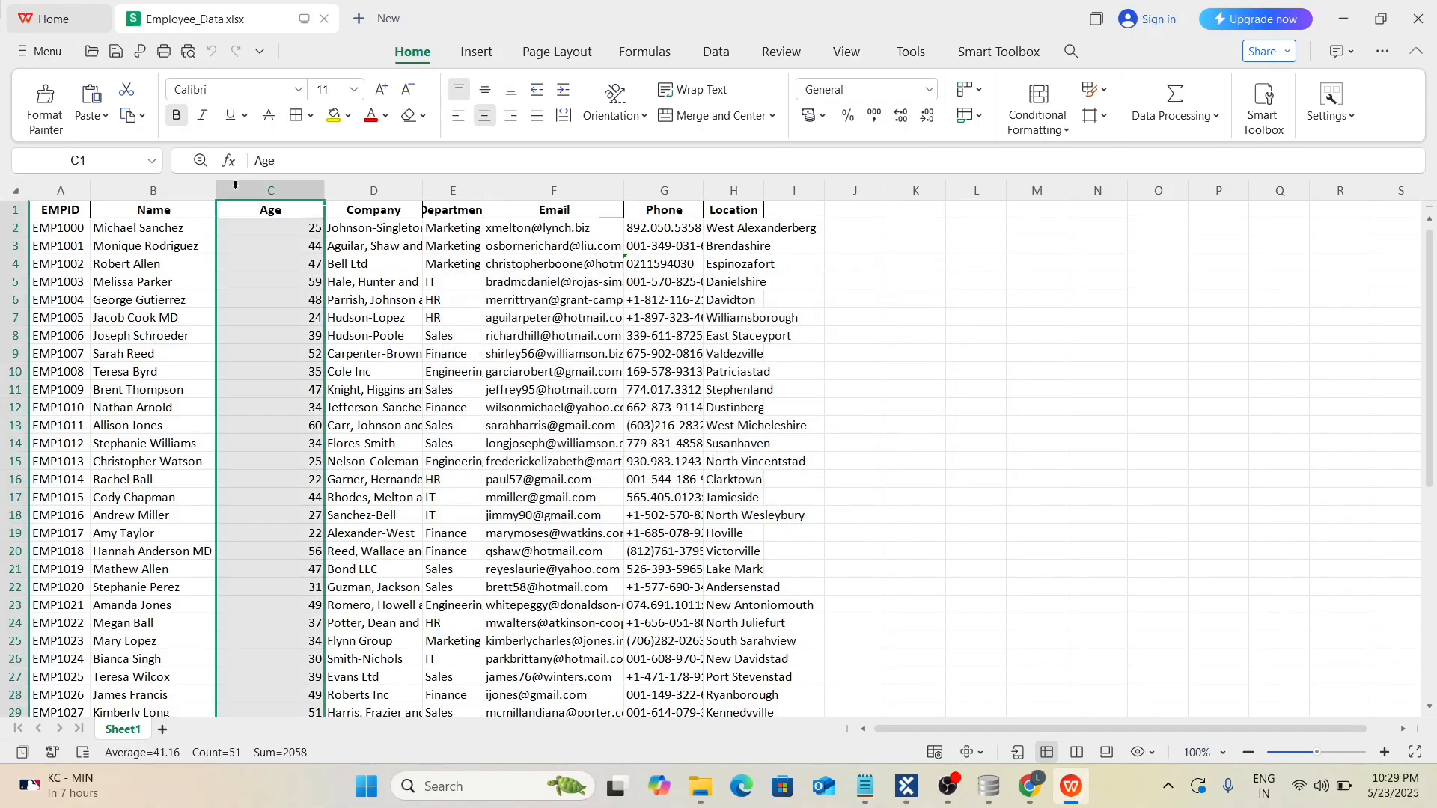
key(ctrl+f)
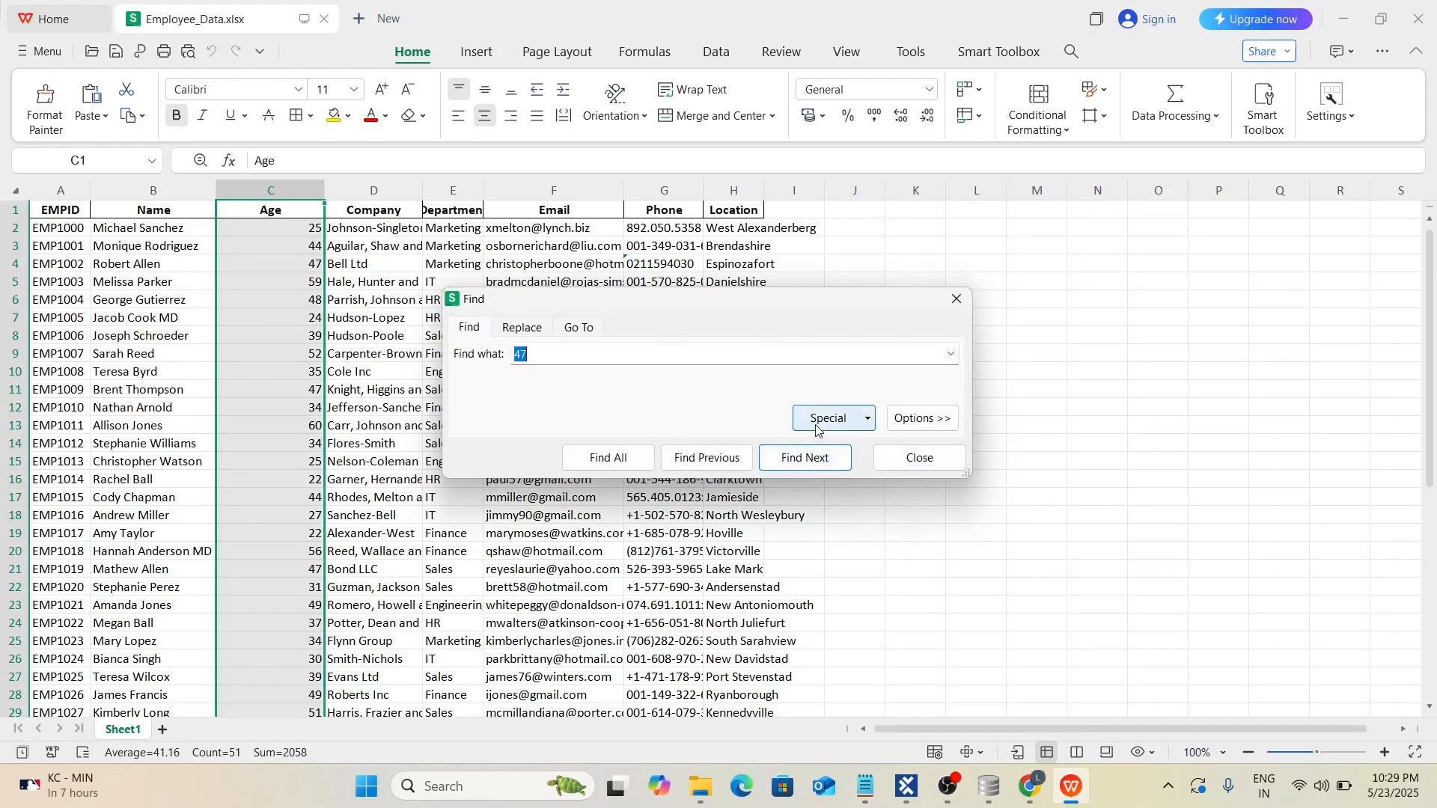
click(803, 459)
click(805, 463)
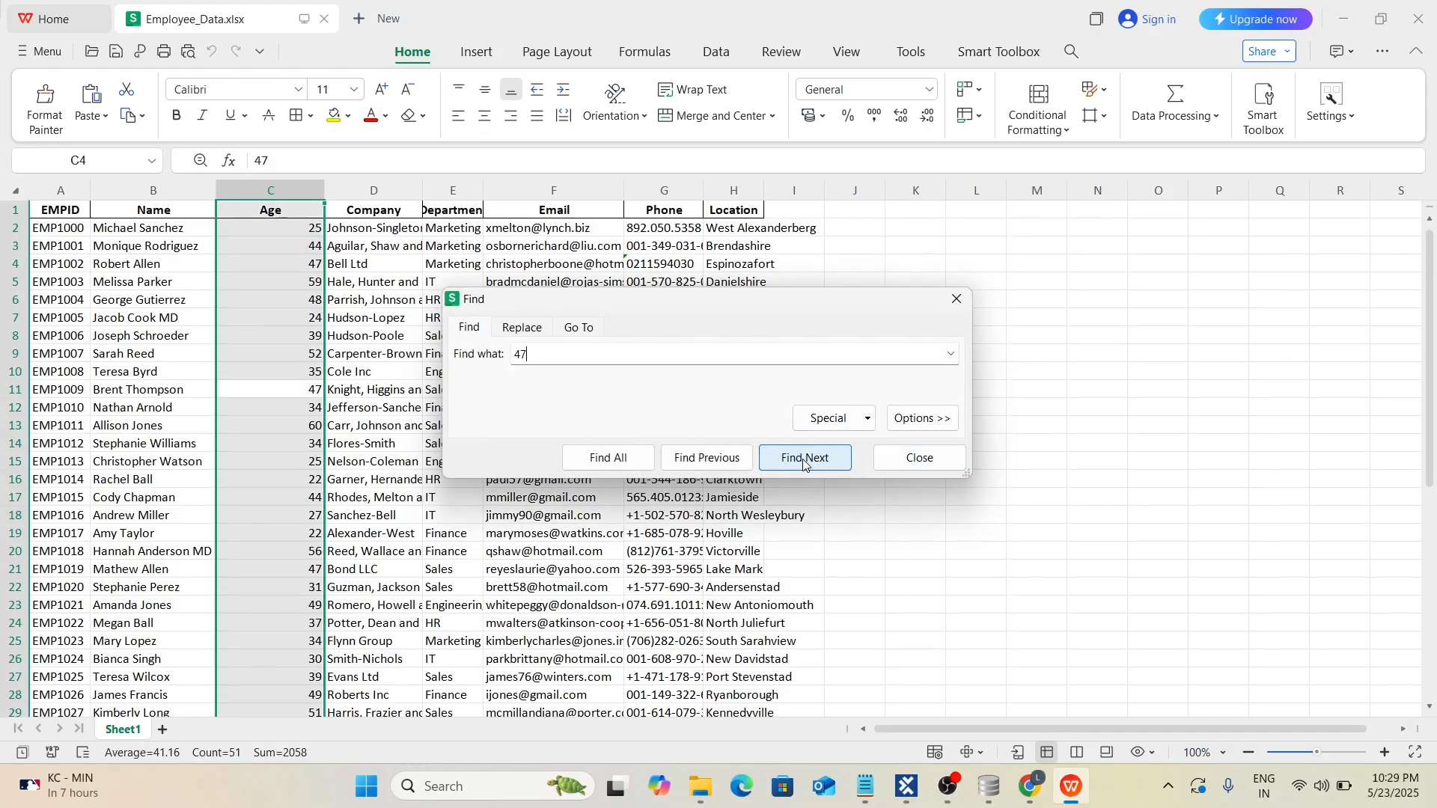
click(805, 460)
click(804, 460)
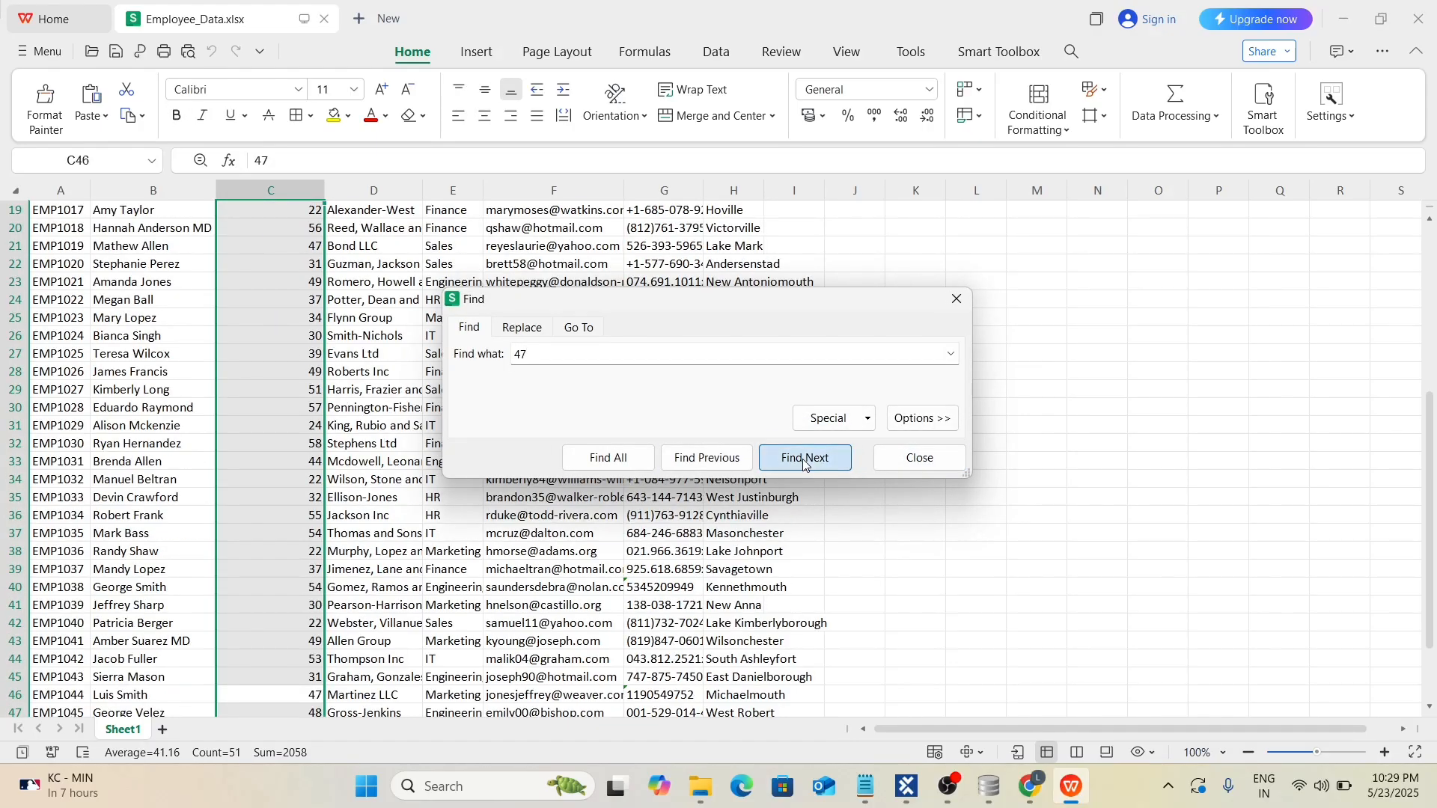
click(805, 459)
click(803, 459)
click(803, 459)
click(804, 460)
click(803, 460)
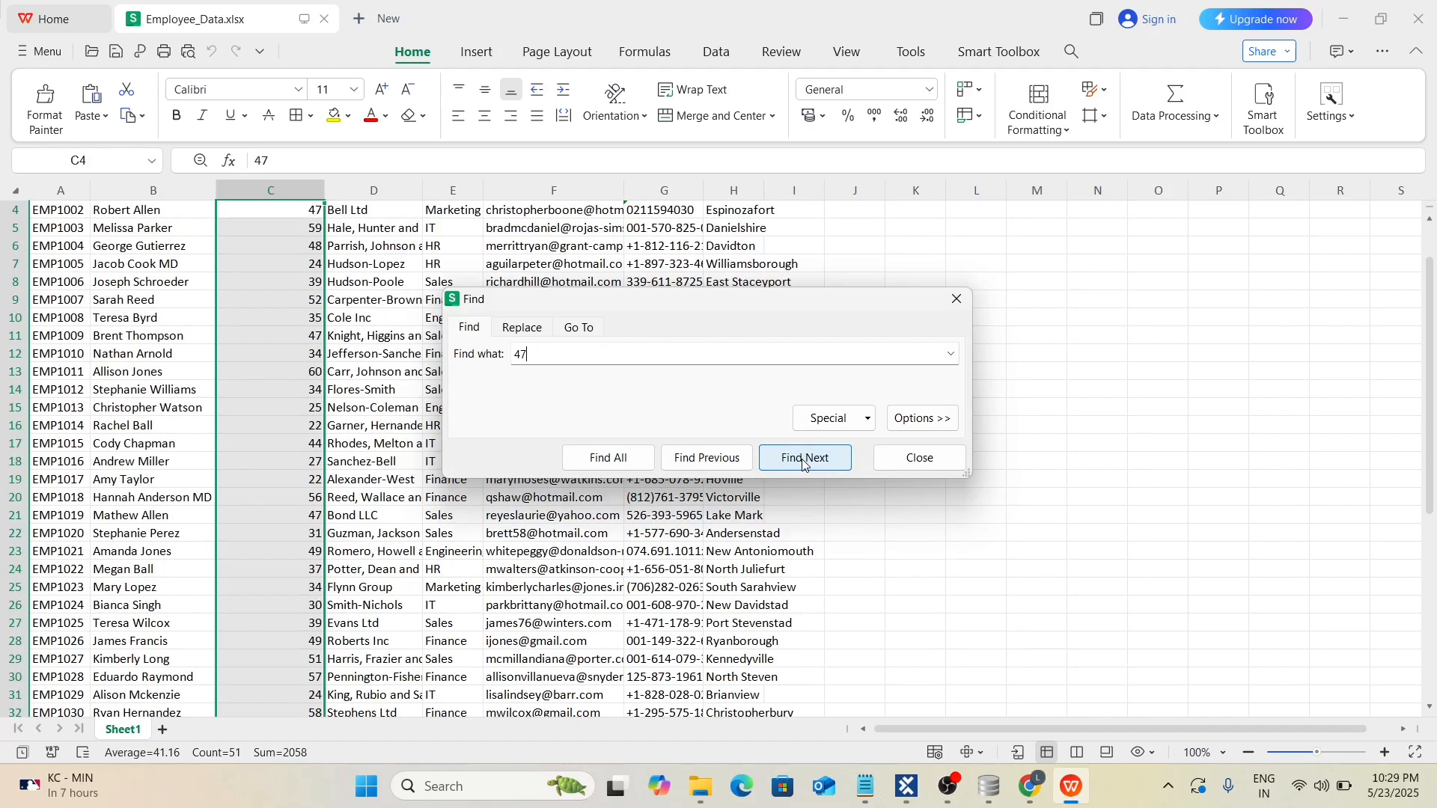
click(802, 461)
click(803, 460)
click(803, 459)
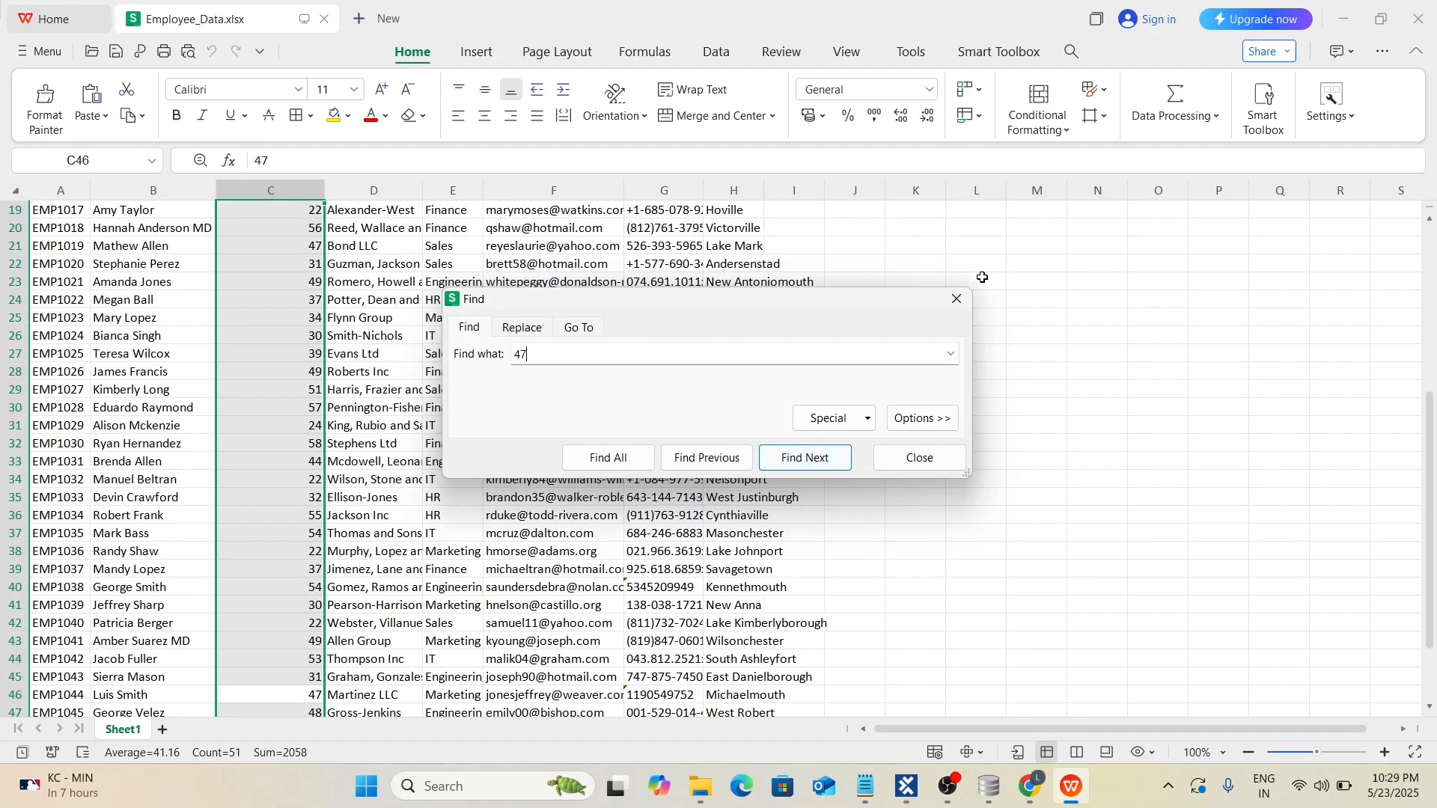
click(958, 300)
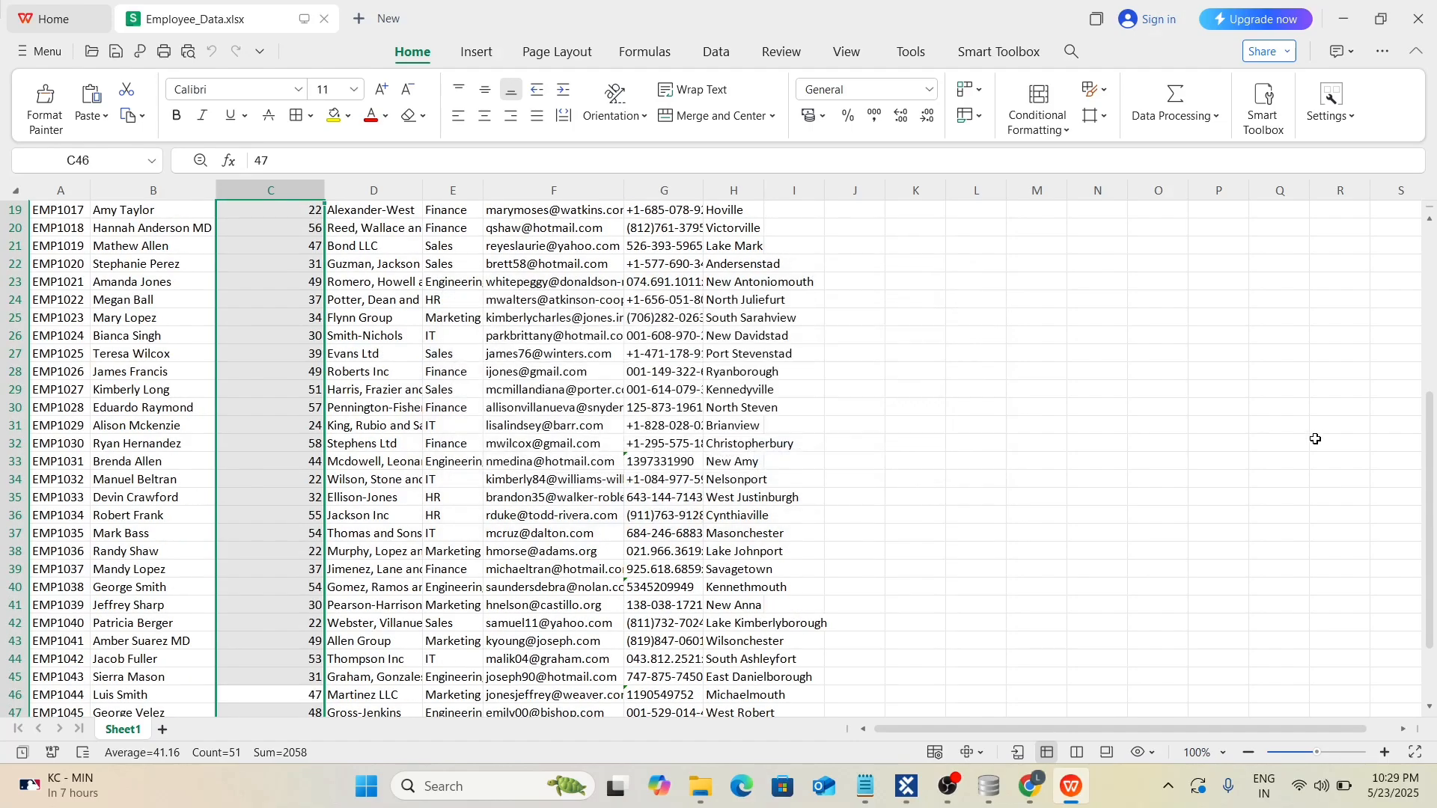
click(1314, 441)
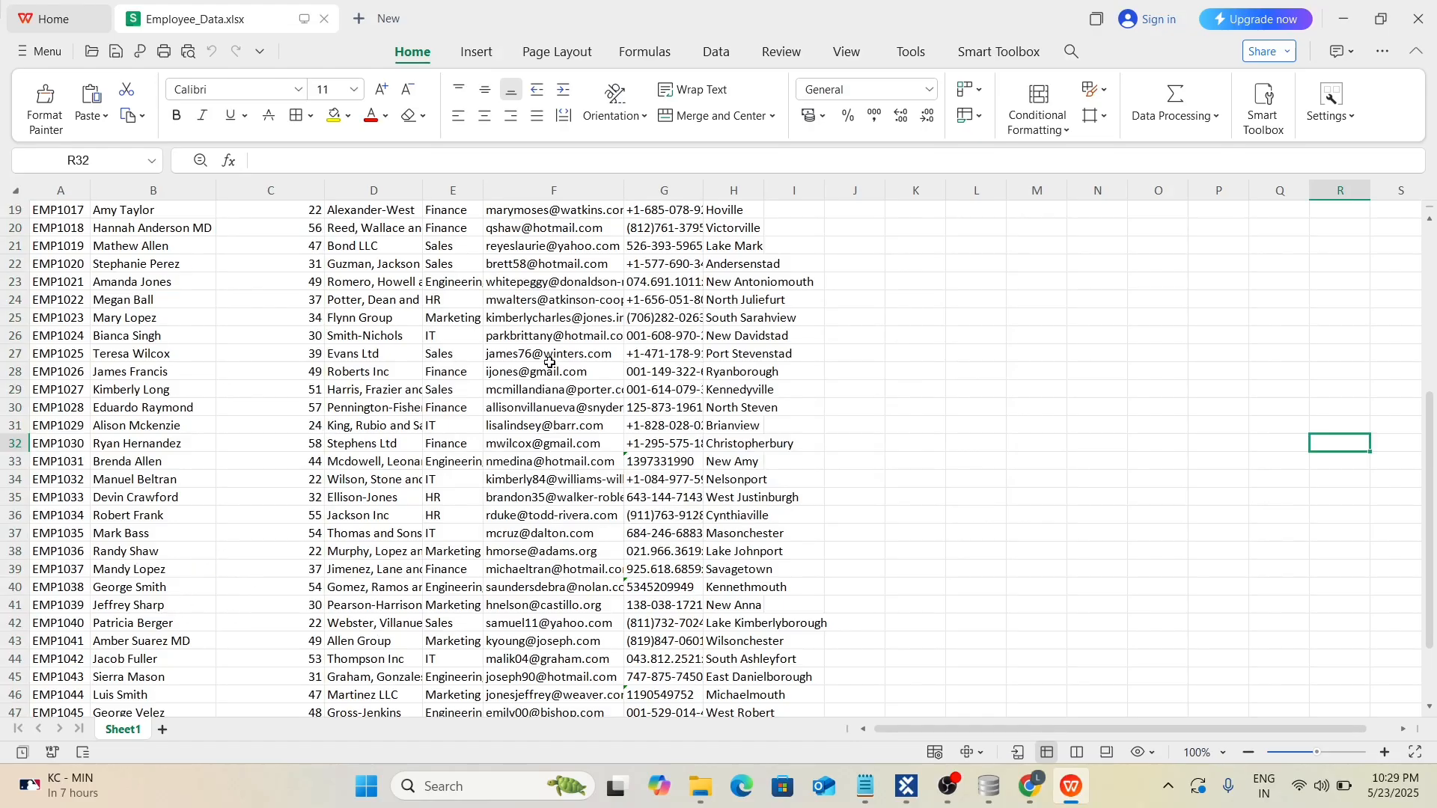
Review the Age column from the start of the sheet and select the value 22 in row 16.
scroll(234, 474, up, 6)
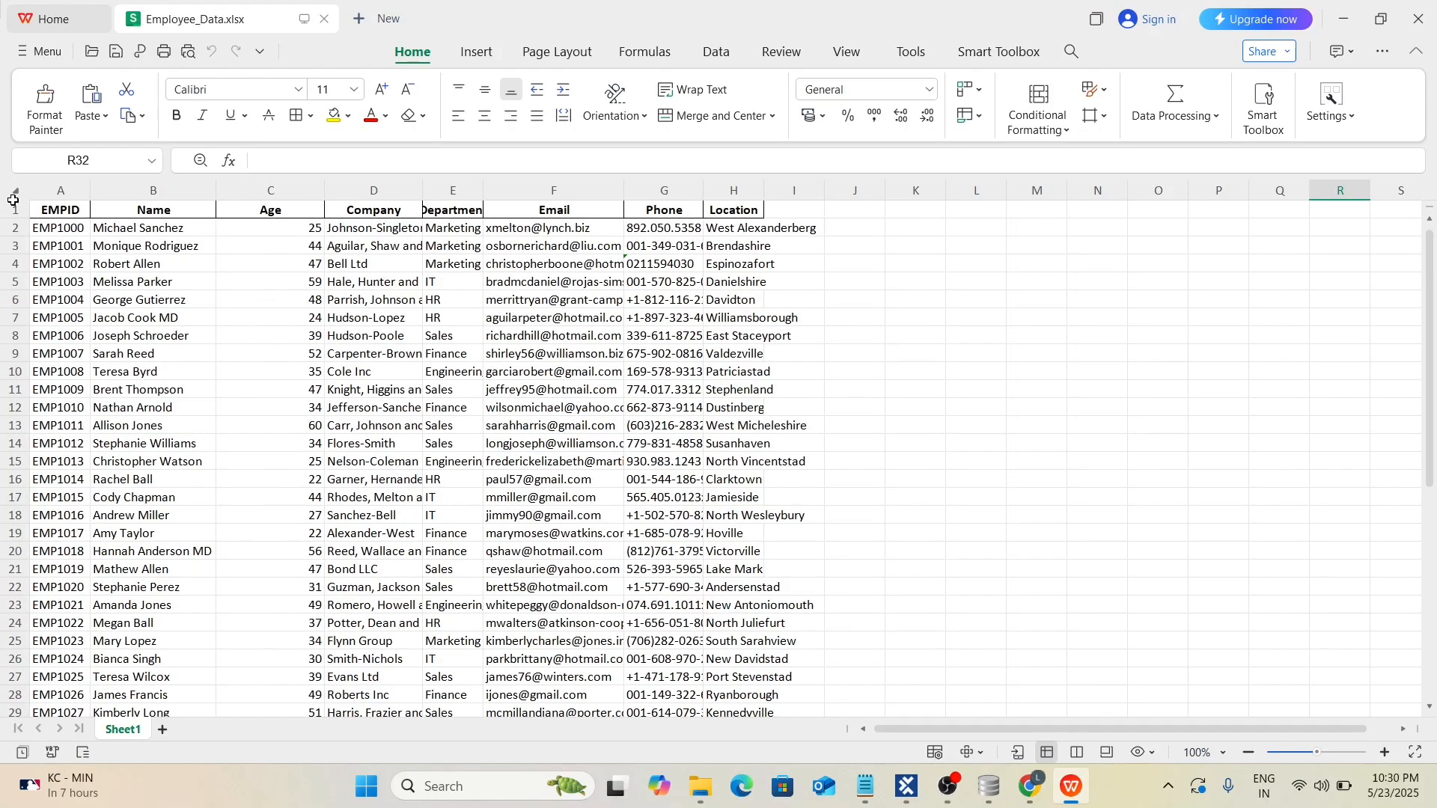
click(276, 188)
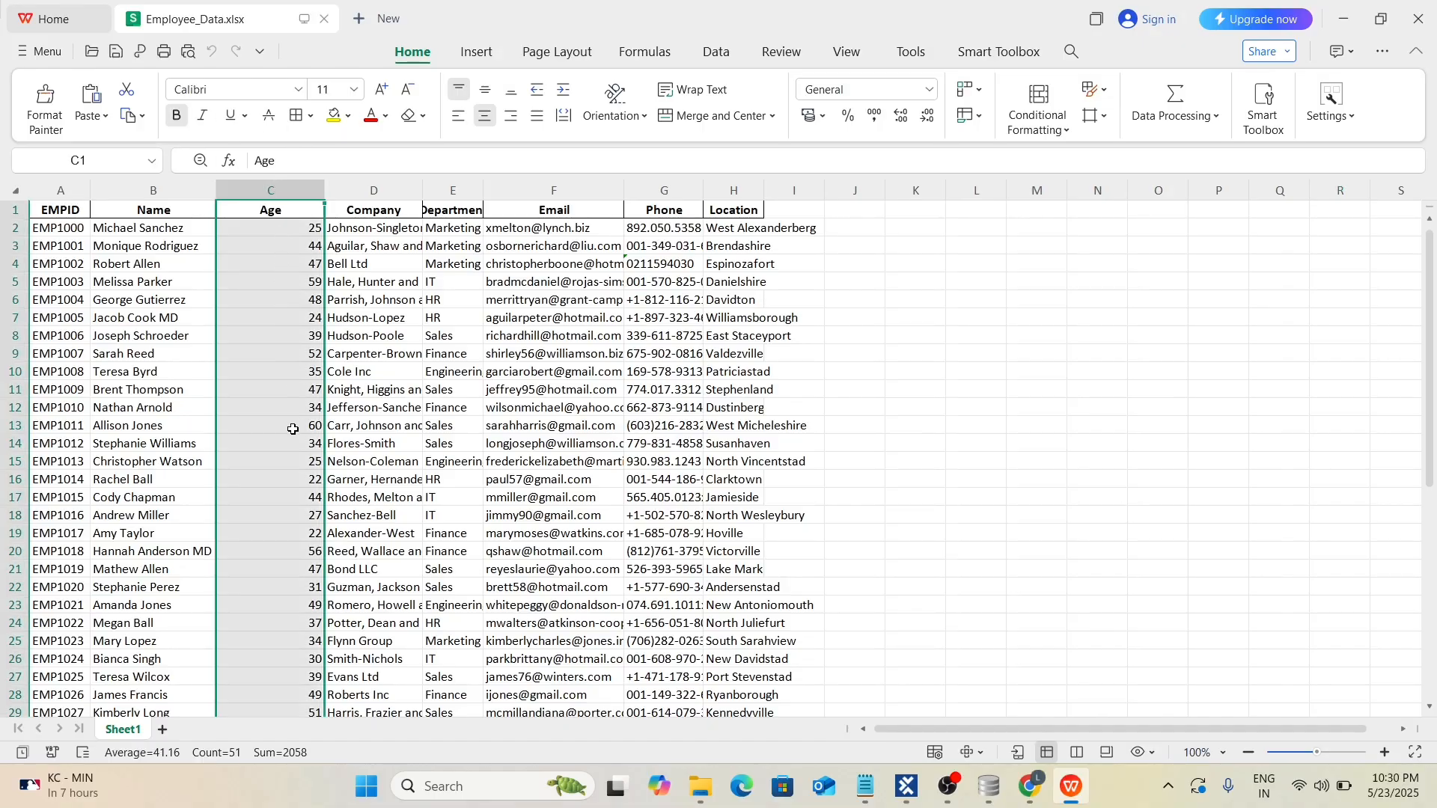
click(302, 485)
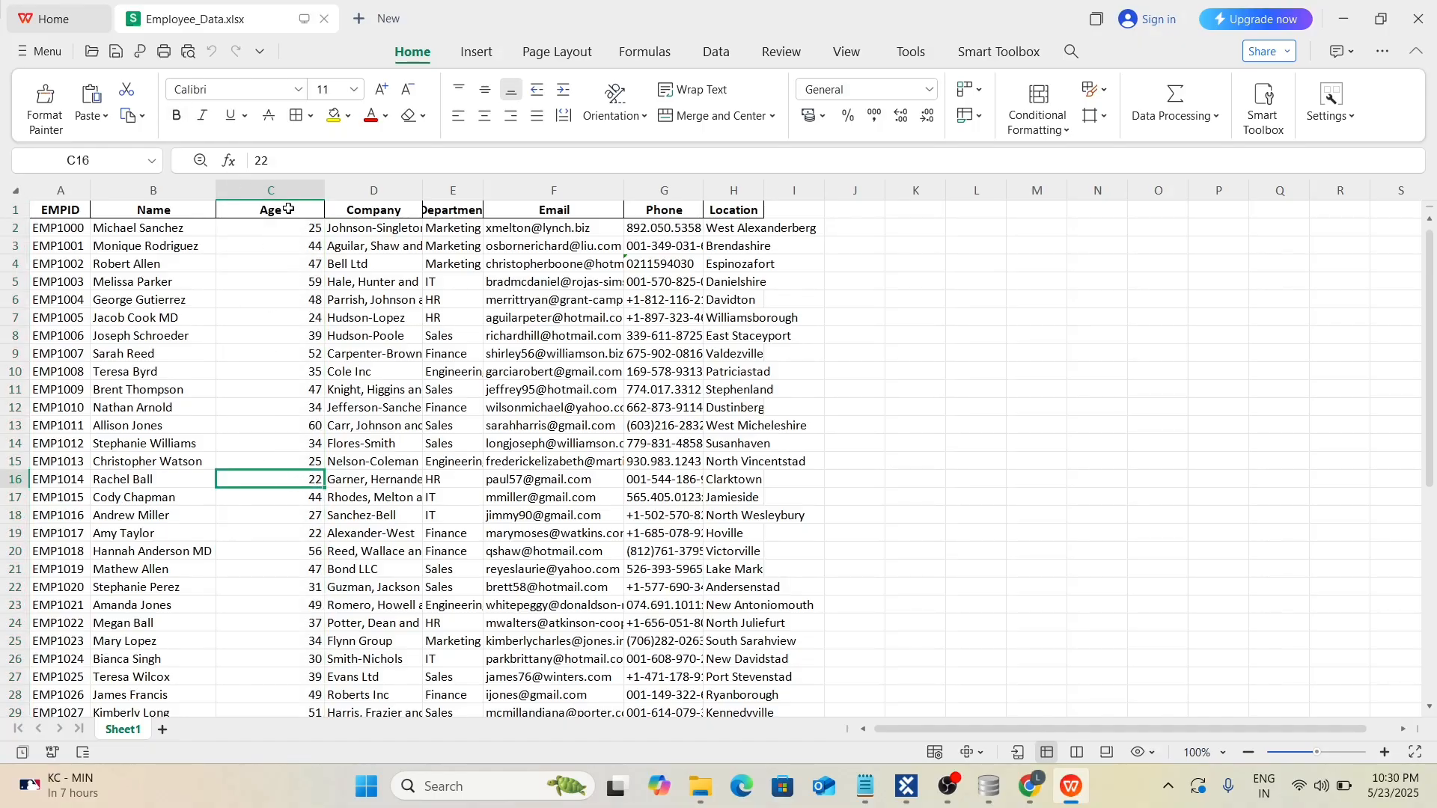
Switch to the TestCases in Tosca Commander and rename the constrained cell of Find cell text count to Age.
key(alt+Tab)
key(alt+Tab)
key(alt+Tab)
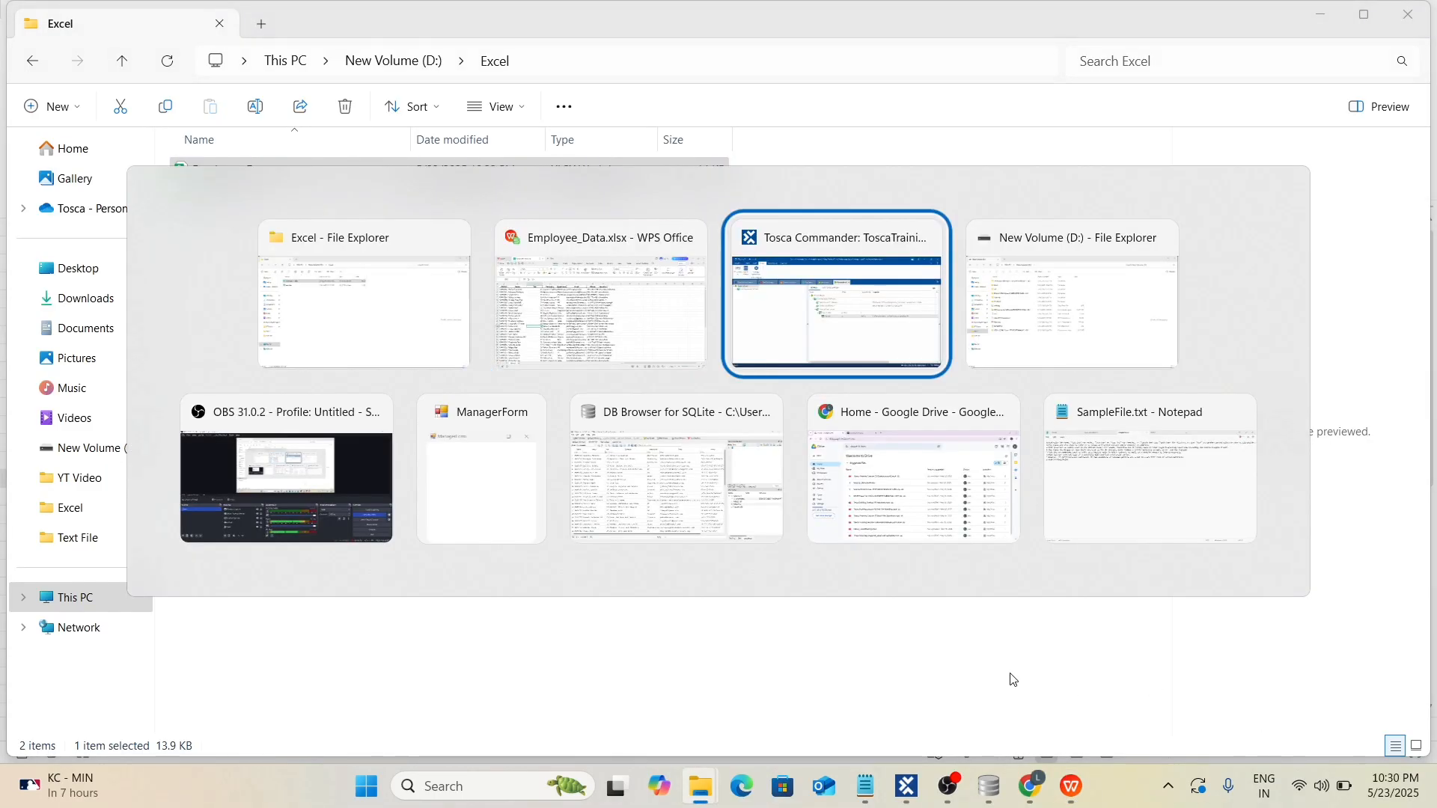
click(505, 170)
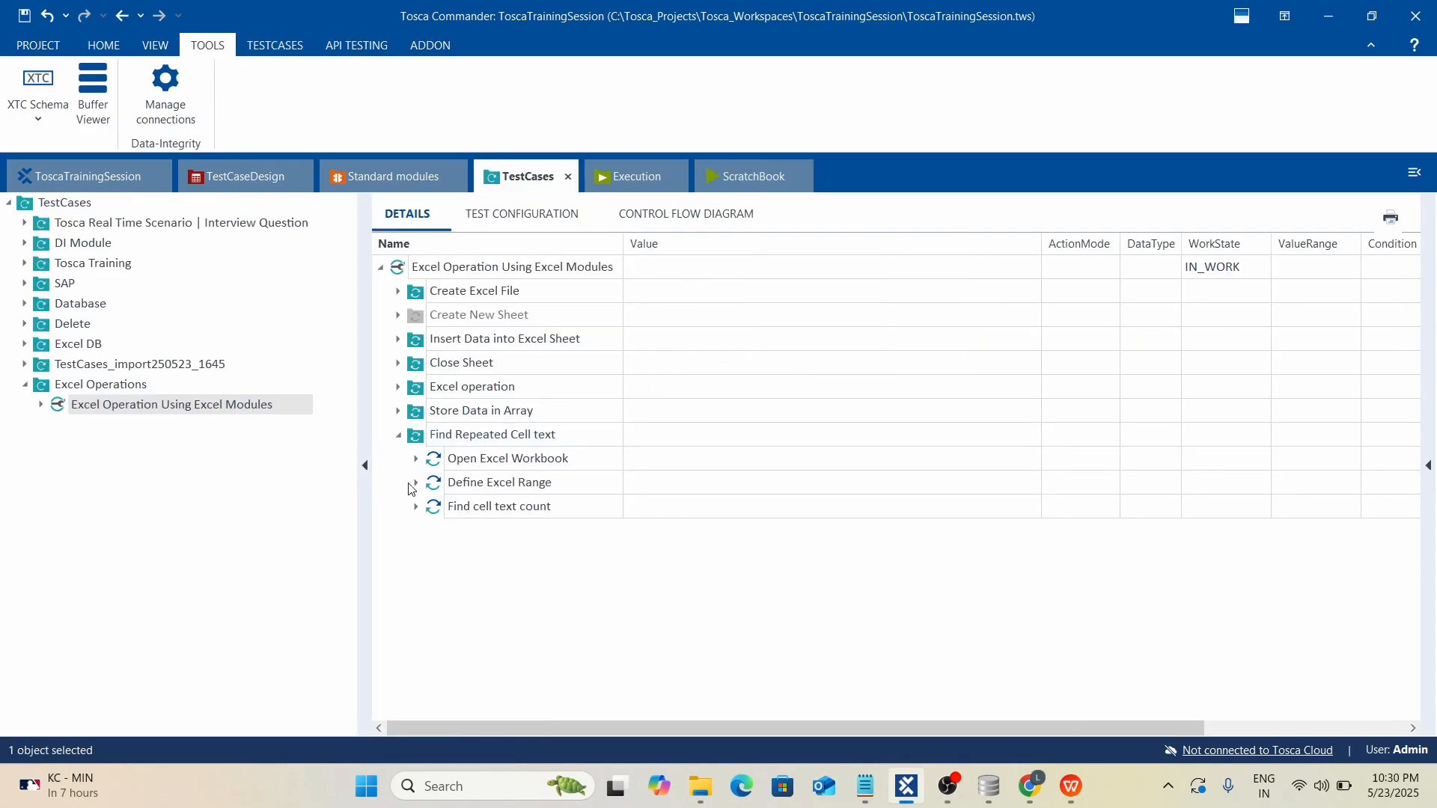
click(416, 507)
click(611, 606)
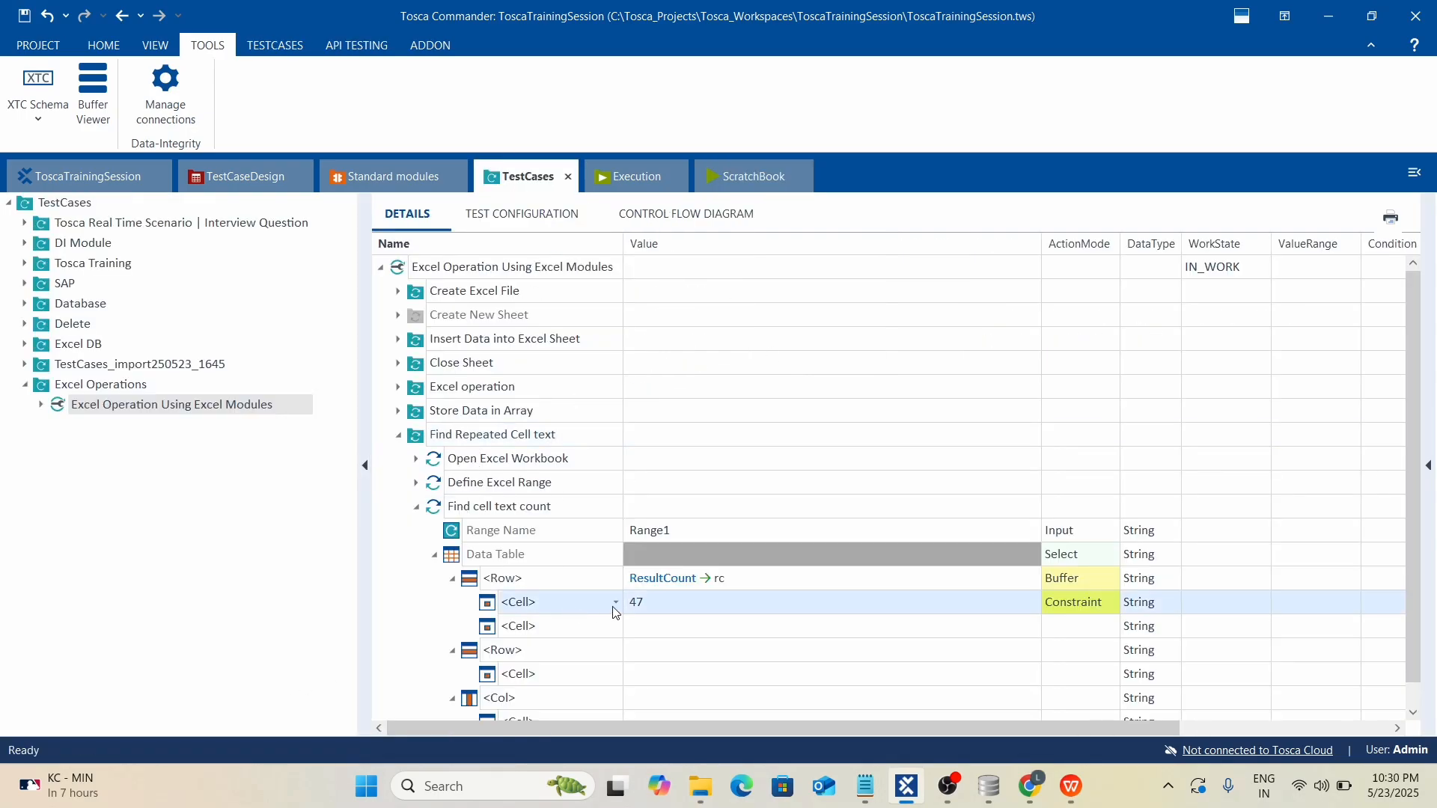
click(611, 607)
click(375, 591)
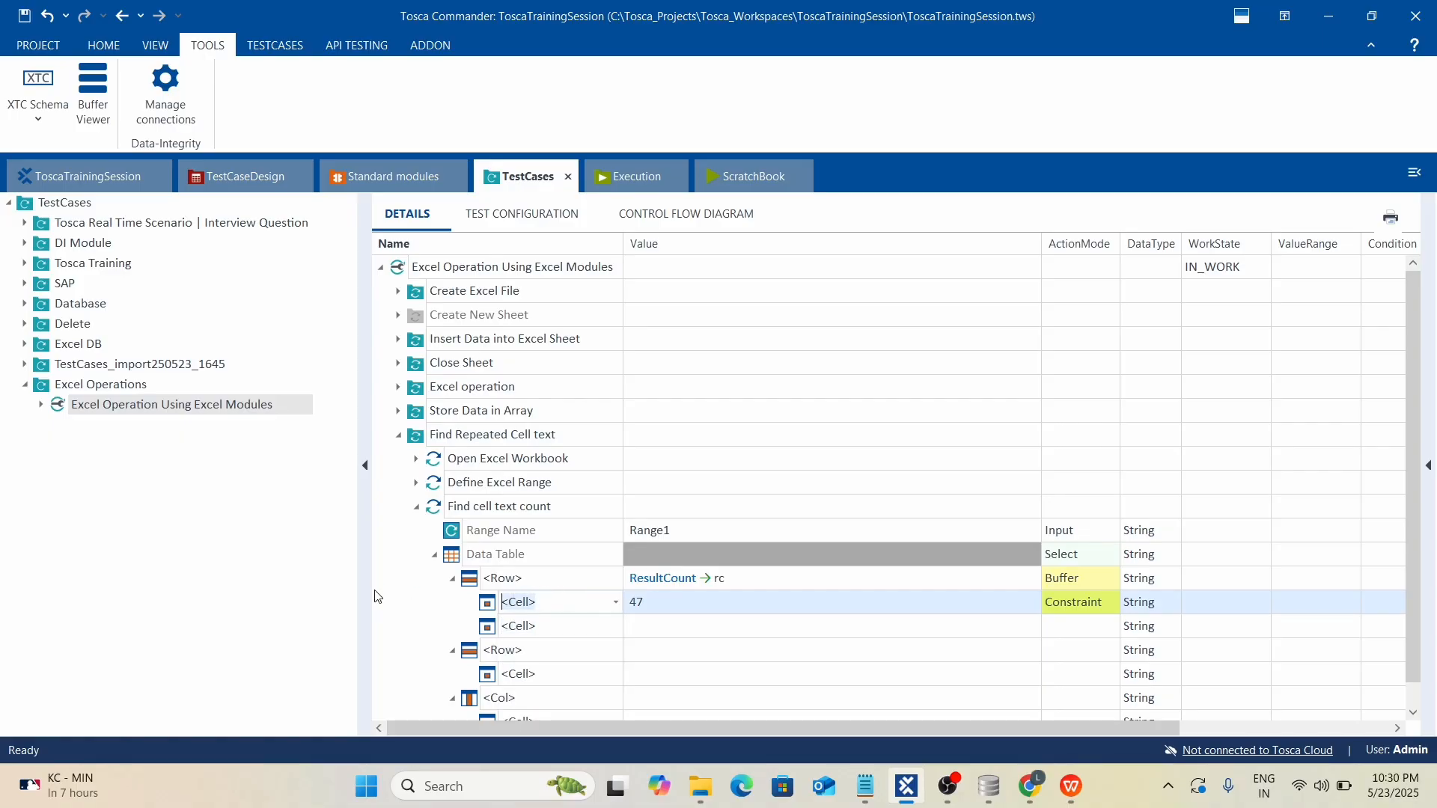
text(Age)
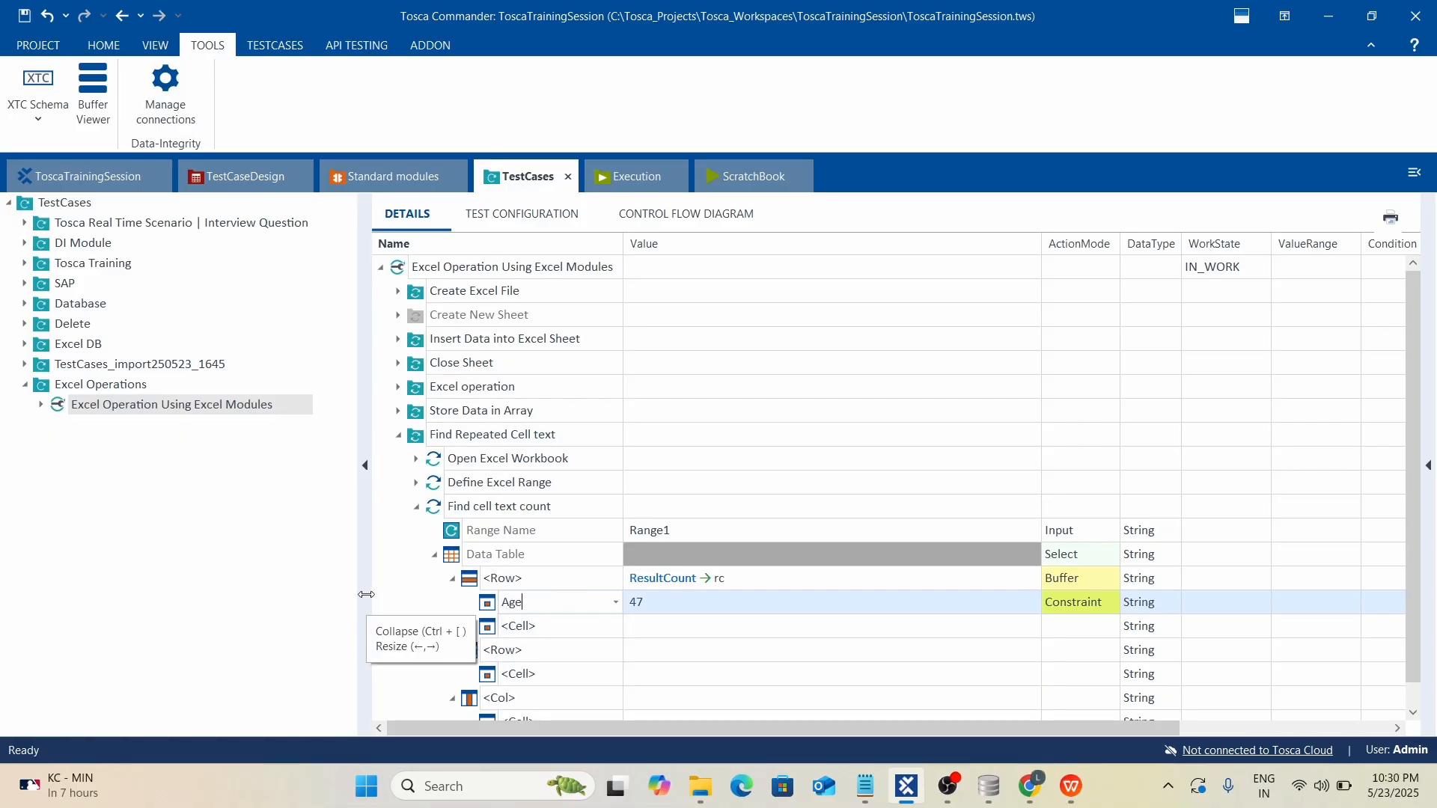
Set the Age cell's constraint value to 22.
click(662, 603)
drag(663, 604, 390, 562)
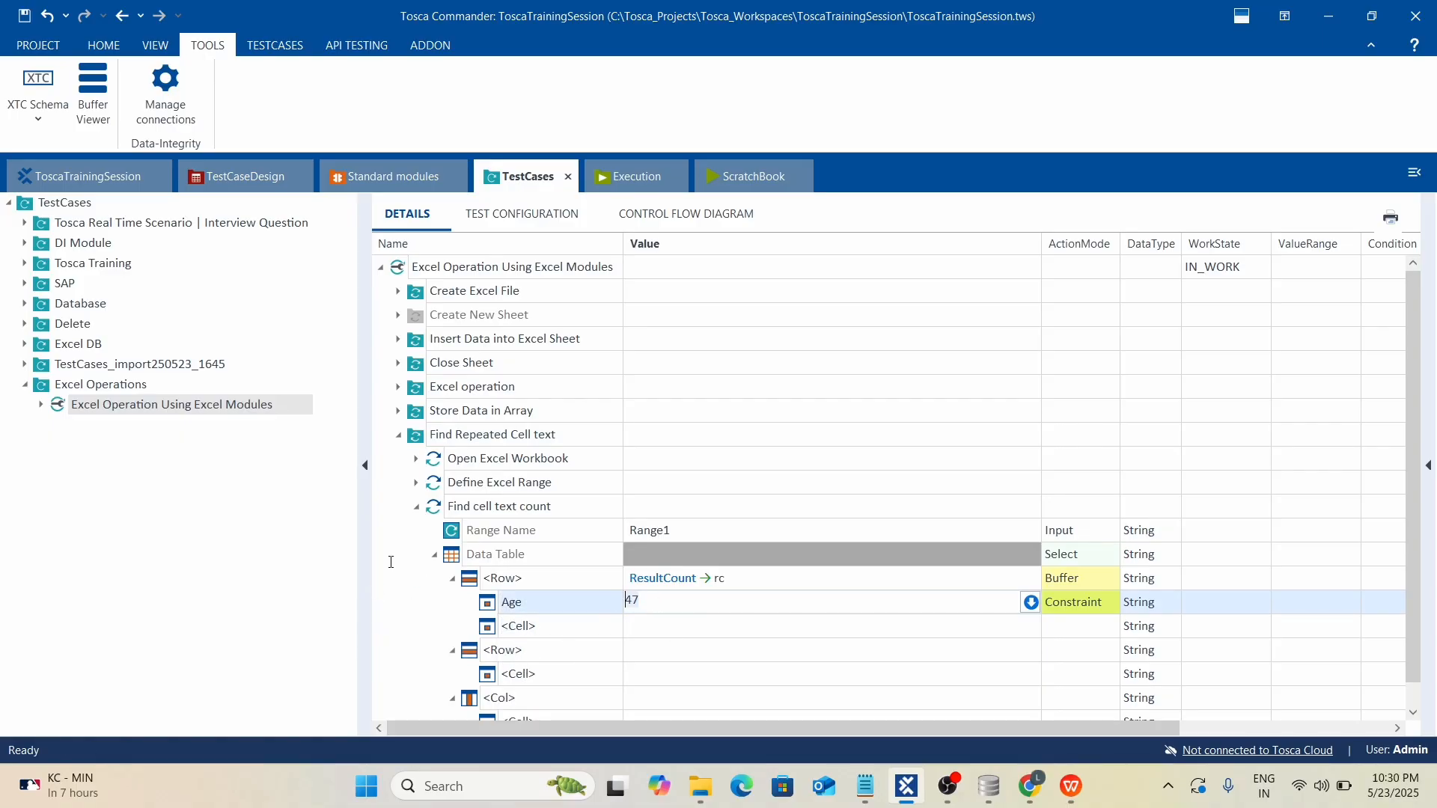
text(22)
click(835, 428)
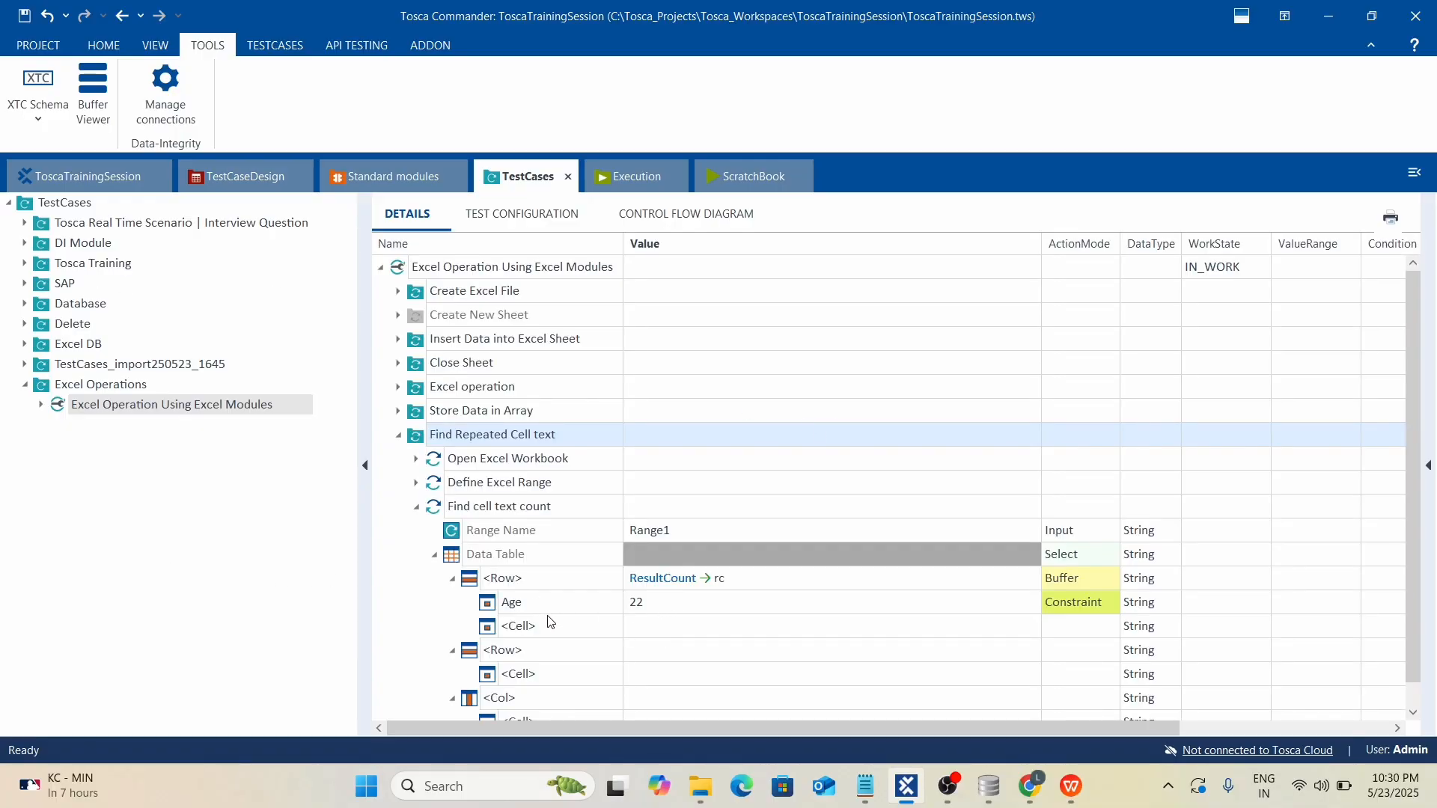
Close the Employee_Data workbook in WPS Office and run the Find Repeated Cell text folder in ScratchBook.
right_click(467, 435)
click(1072, 786)
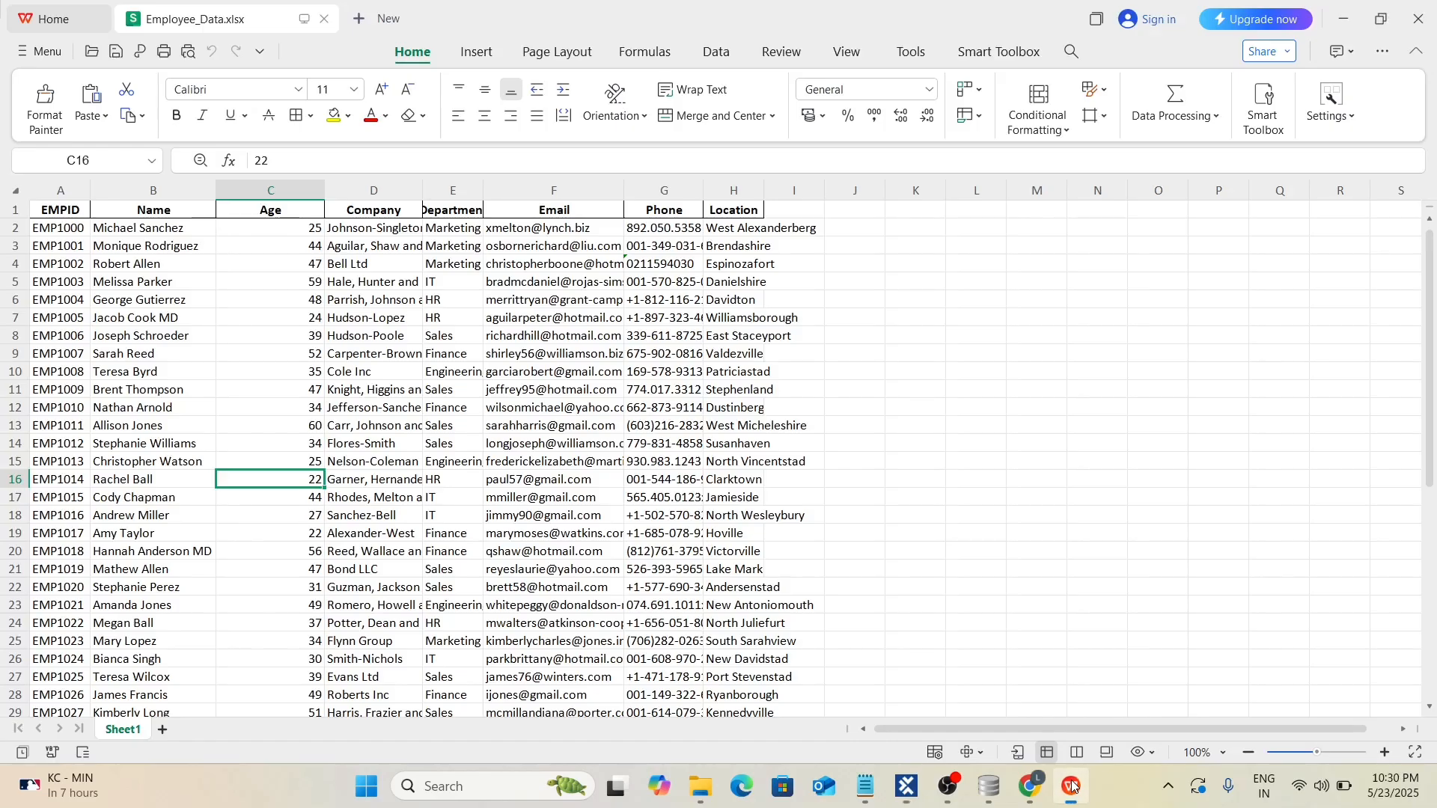
click(1417, 23)
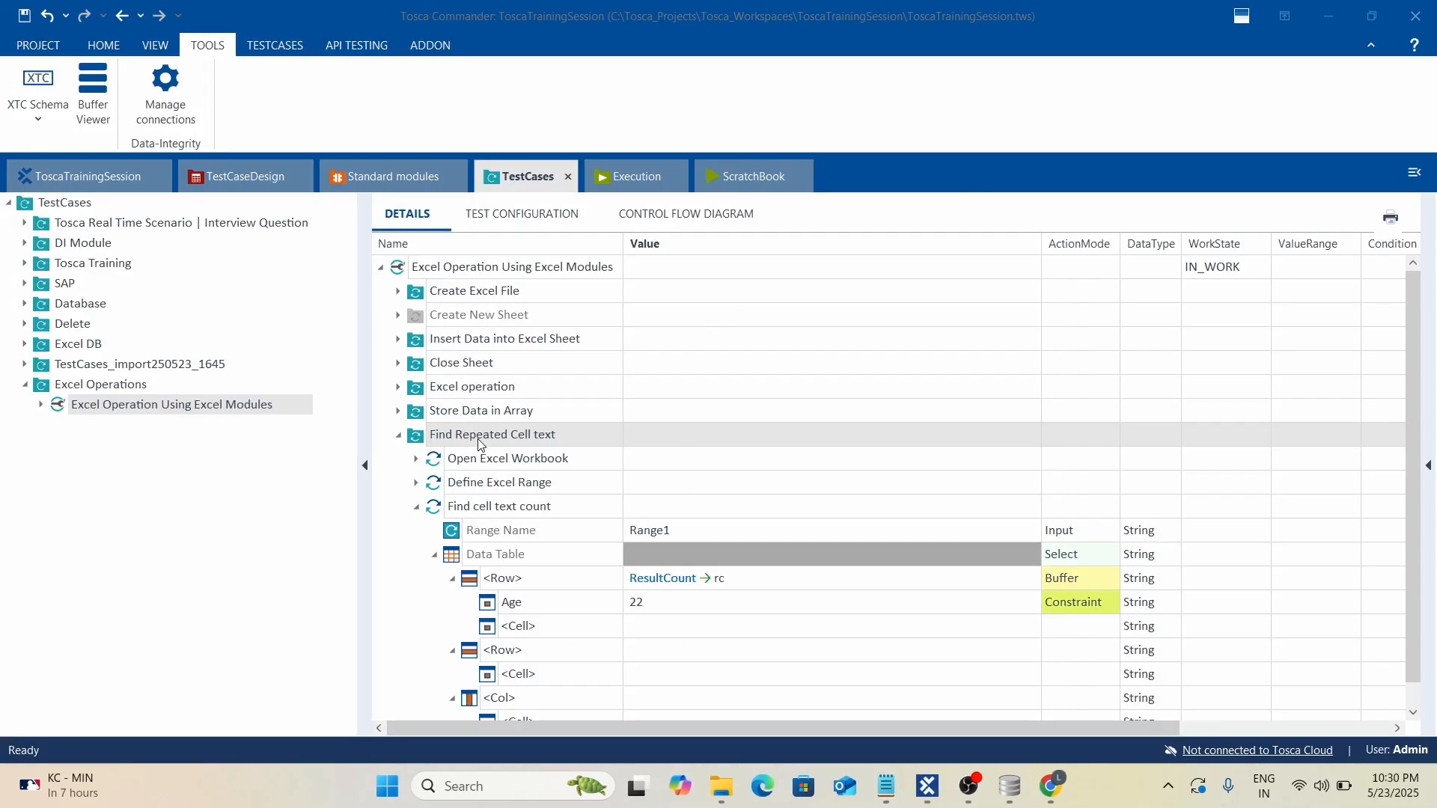
right_click(637, 434)
click(682, 304)
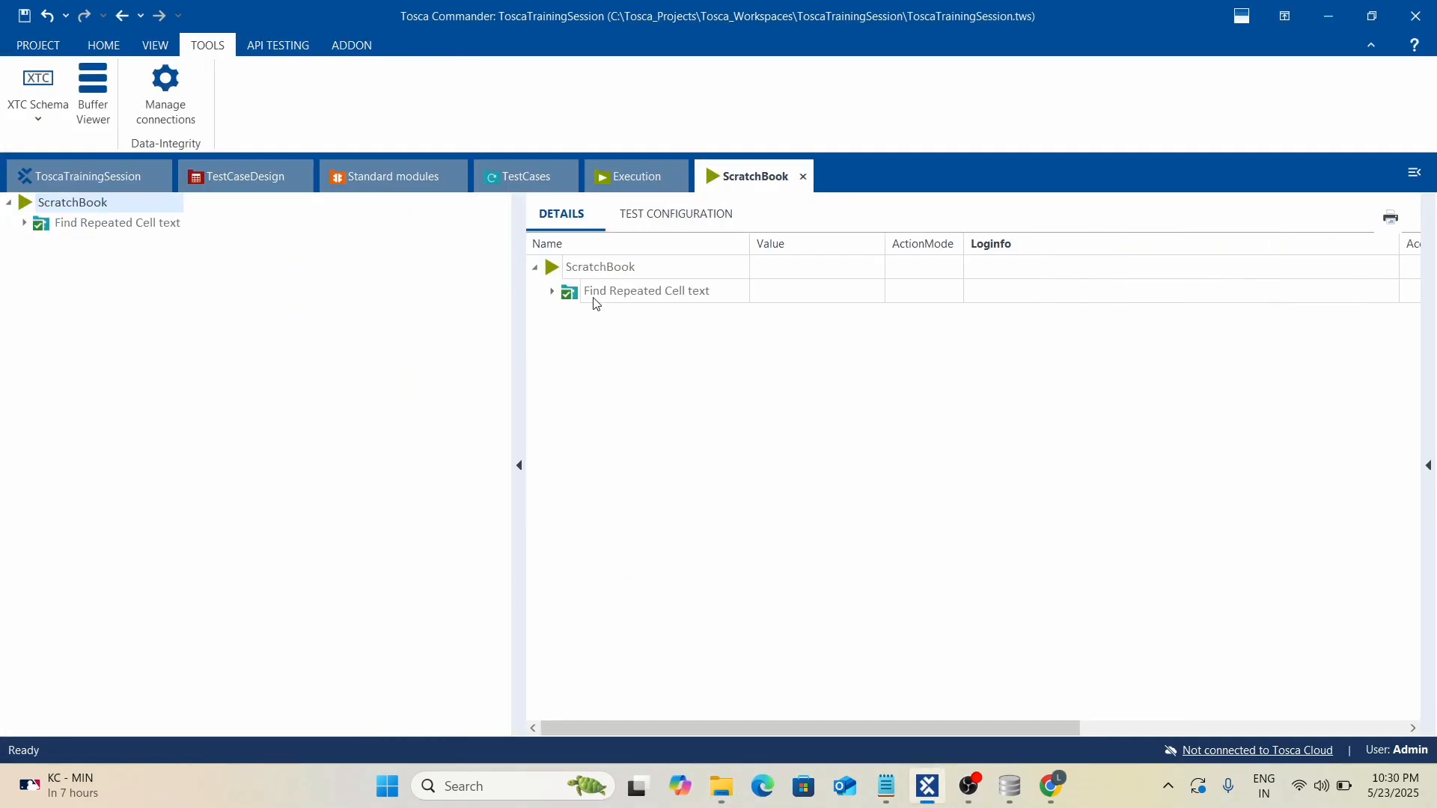
Expand the whole Find Repeated Cell text result in ScratchBook and check the row's log information for buffer rc.
right_click(596, 303)
click(812, 311)
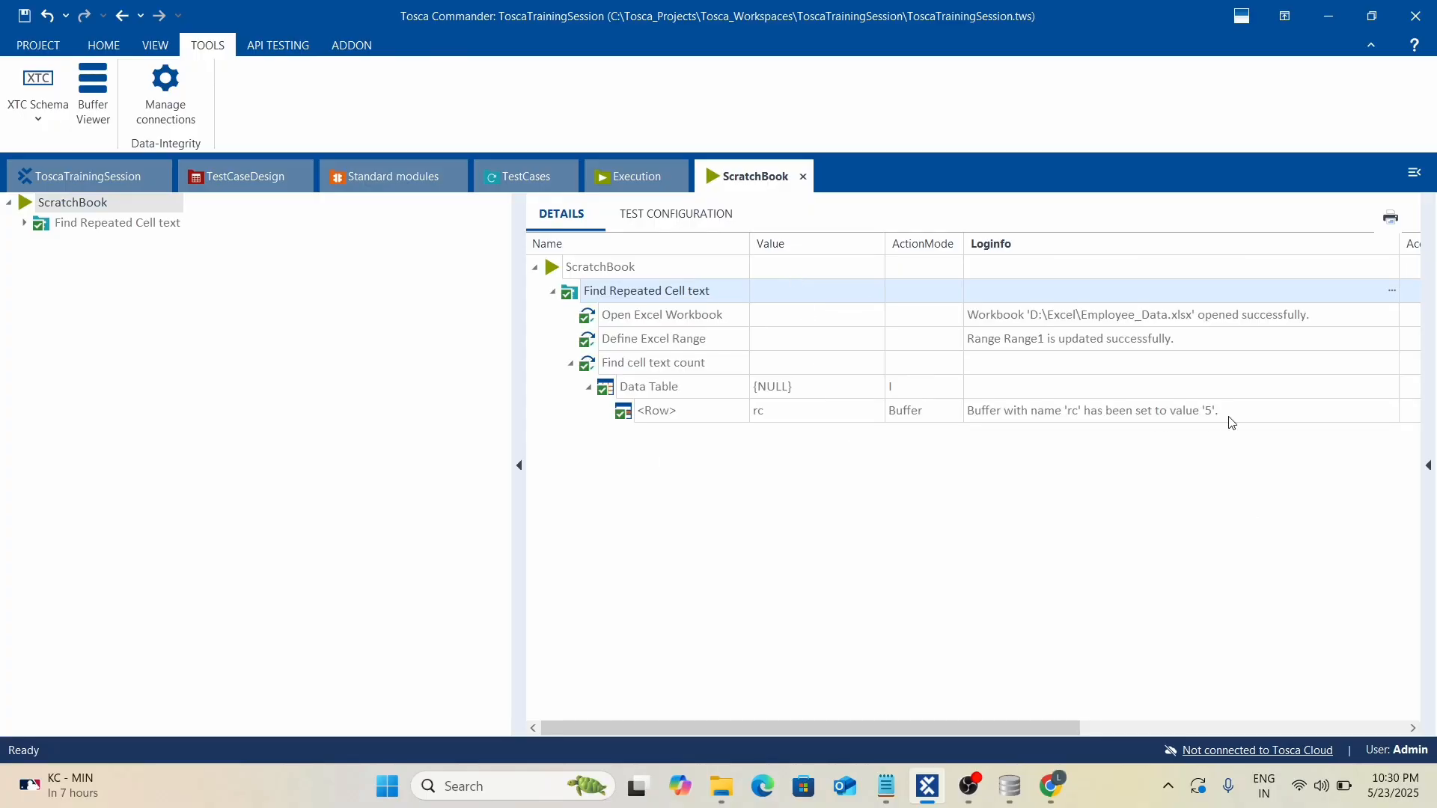
click(1231, 419)
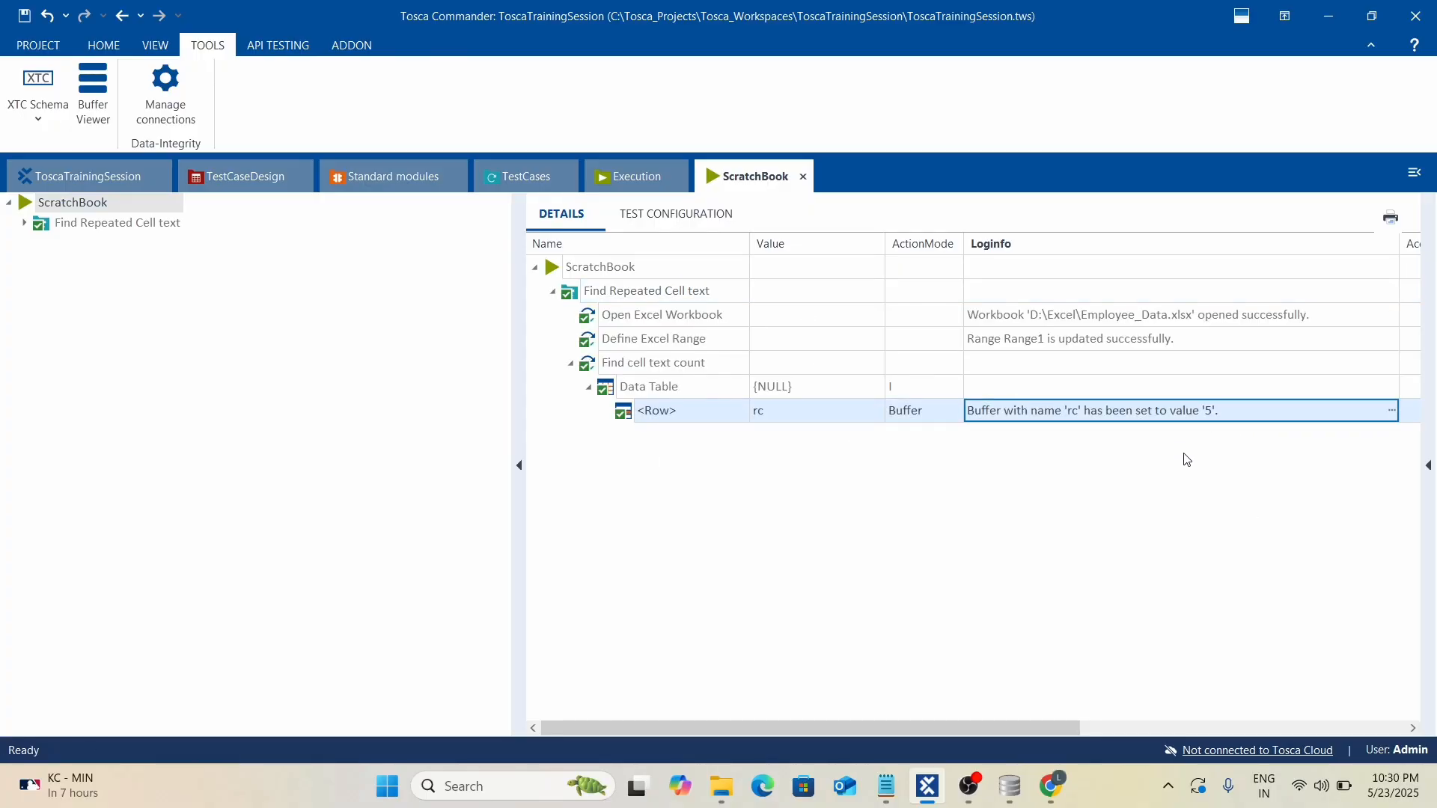
Switch to the Excel folder in File Explorer, open the Employee_Data workbook and select the whole Age column.
key(alt+Tab)
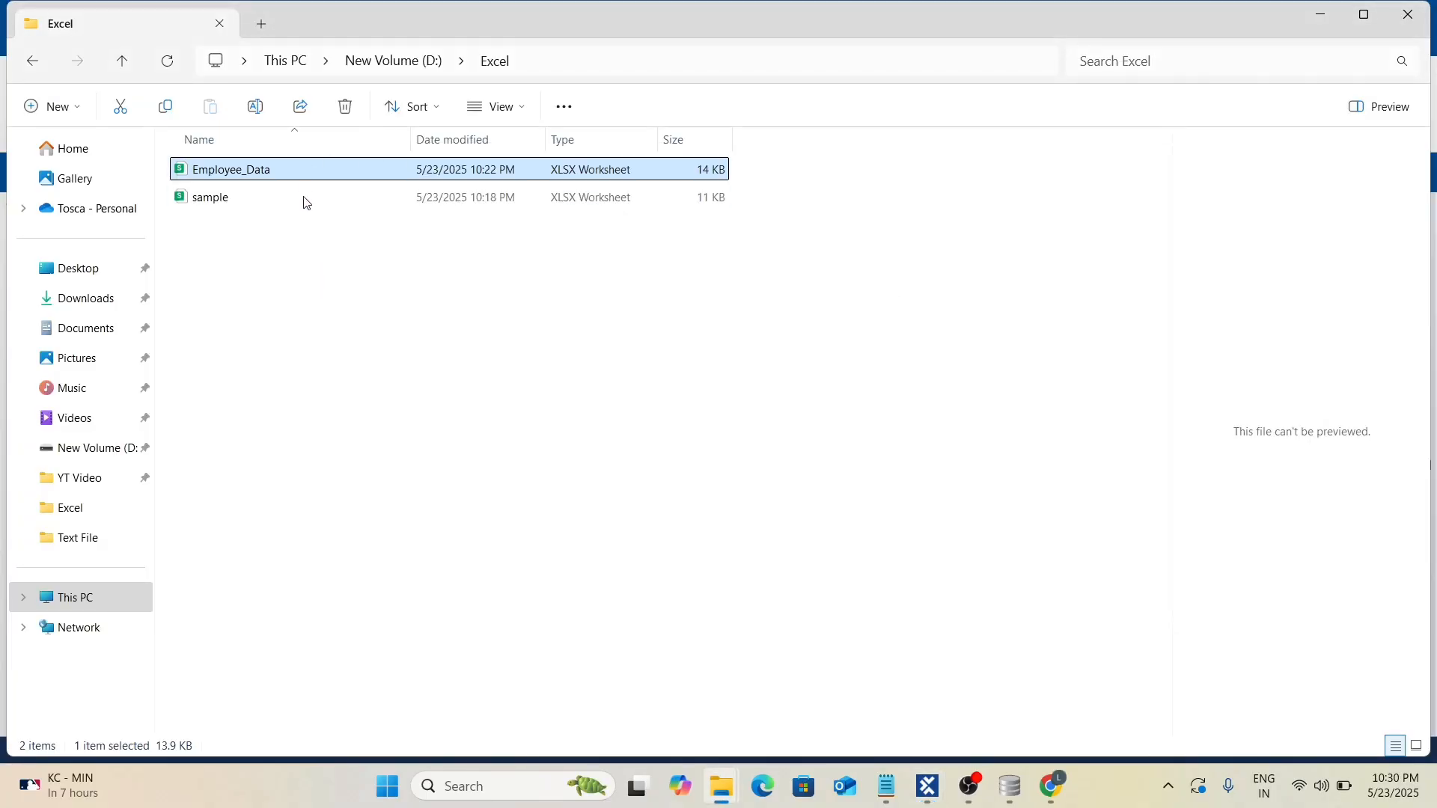
double_click(187, 175)
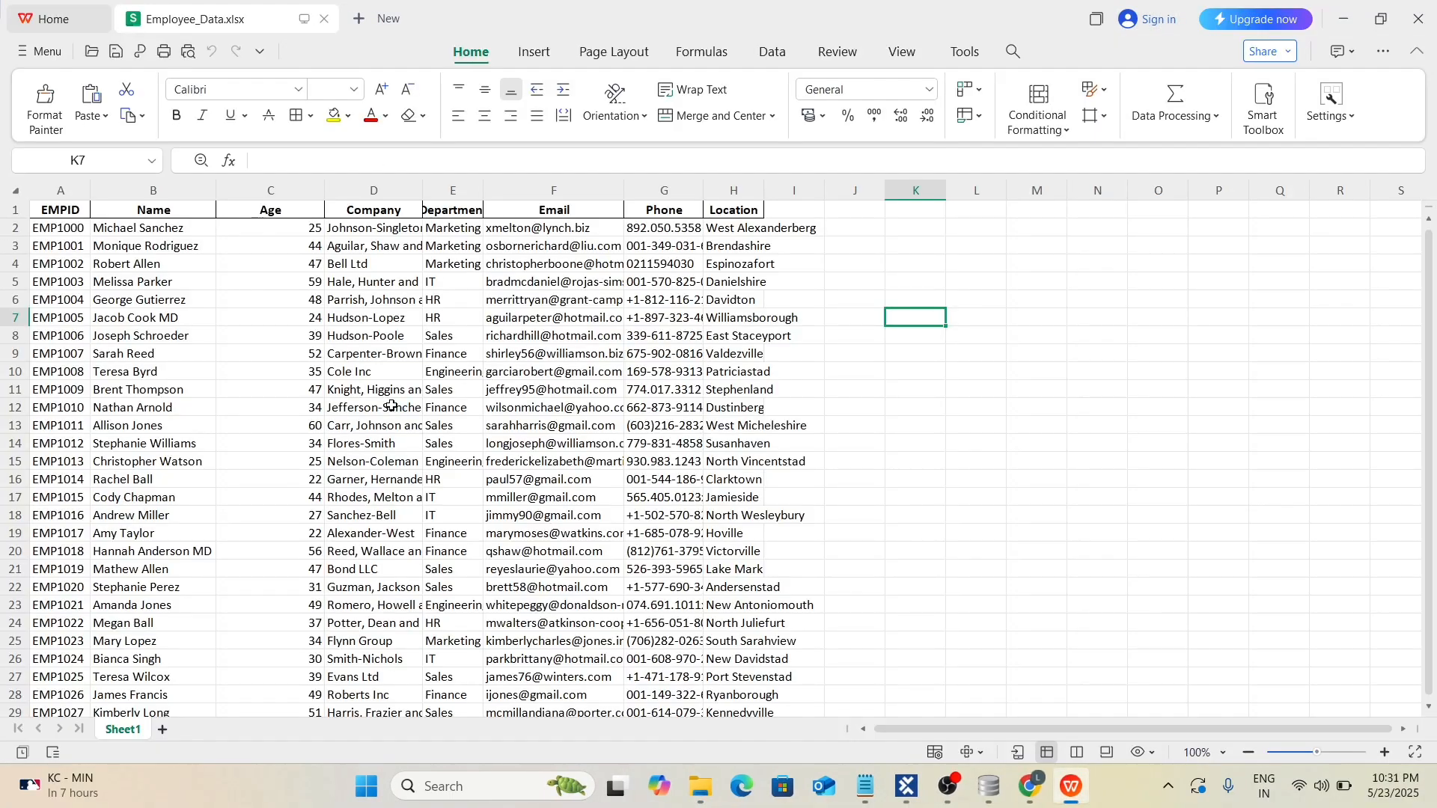
click(279, 209)
click(279, 191)
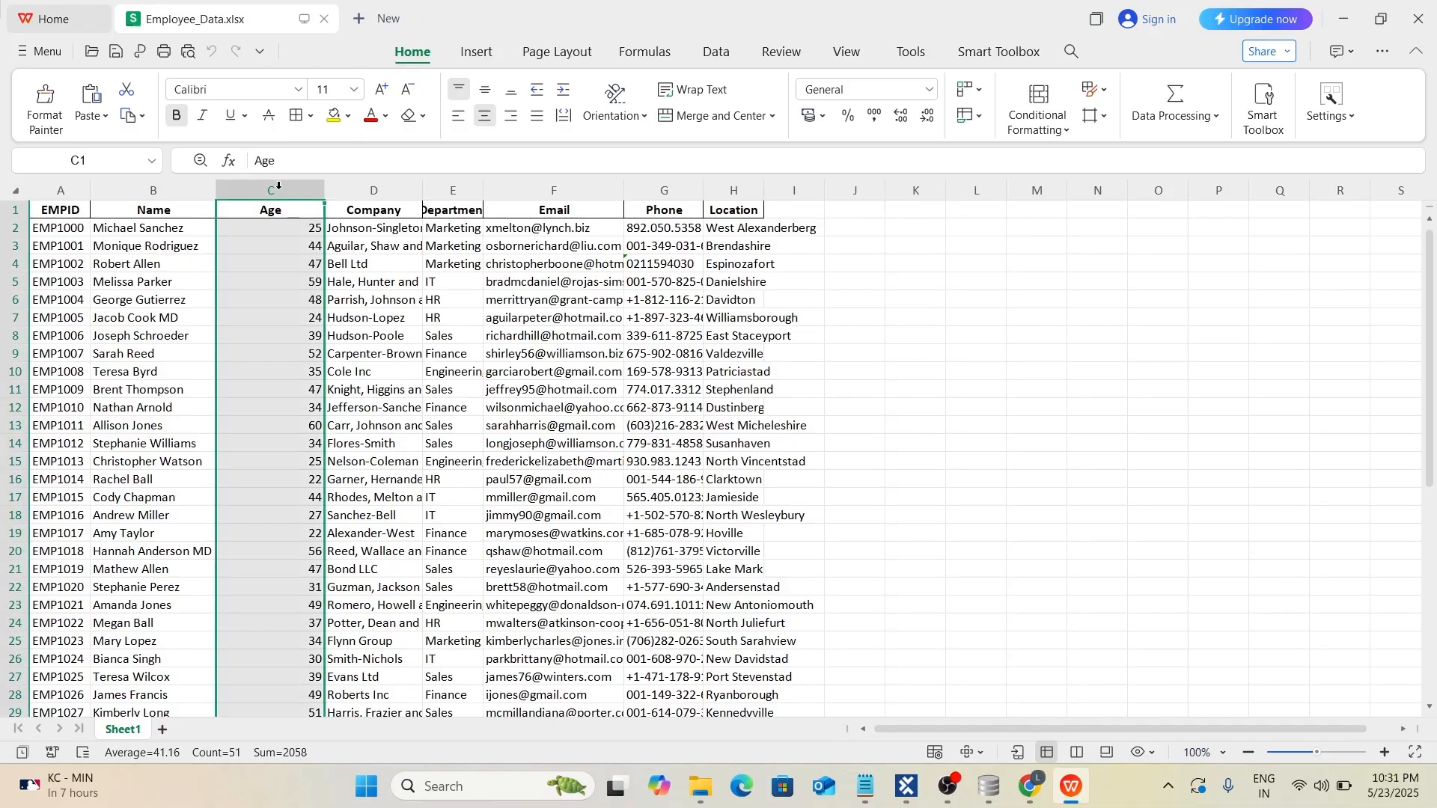
Search the Age column for 22, step through the successive matches, then close the Find dialog and clear the column selection.
key(ctrl+f)
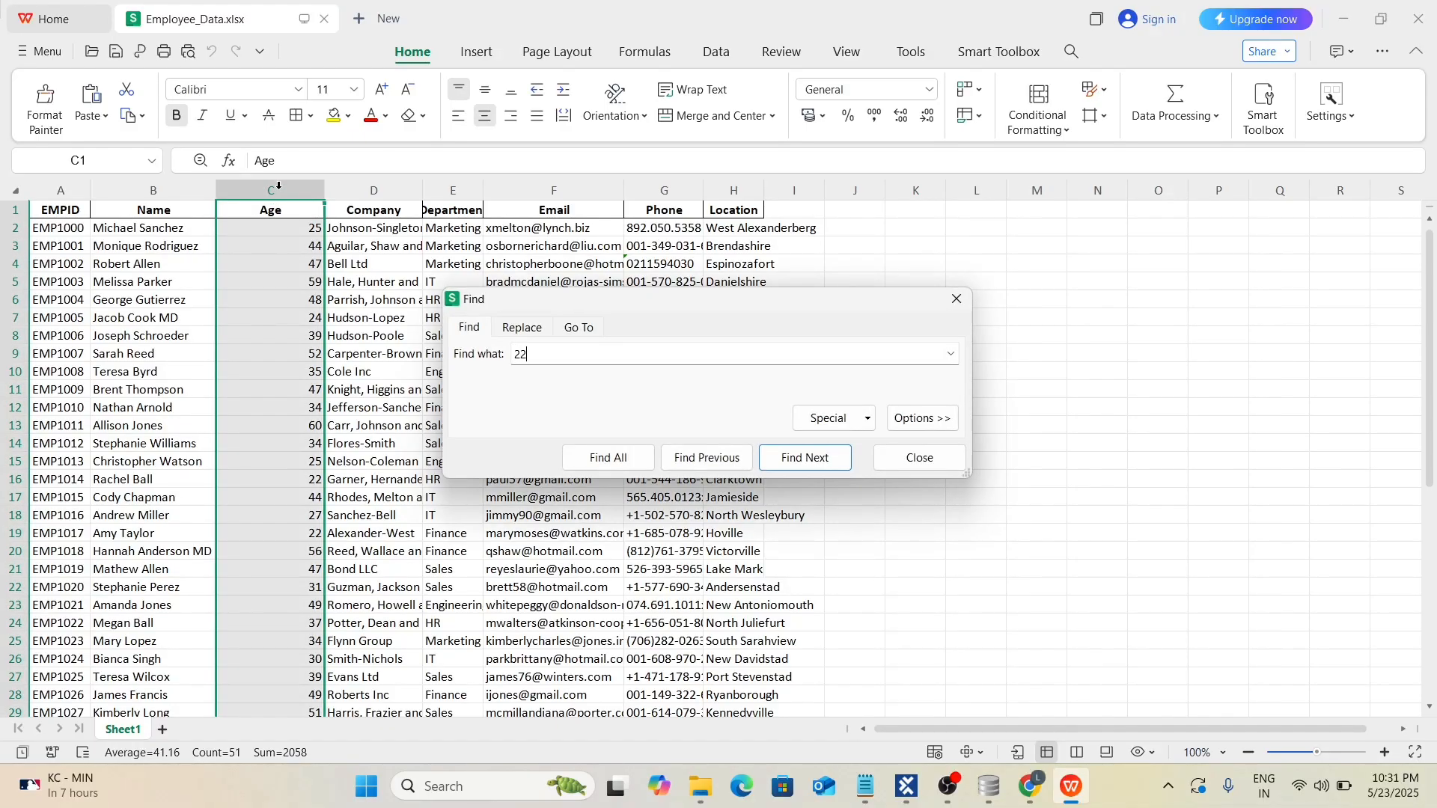
click(797, 464)
click(795, 466)
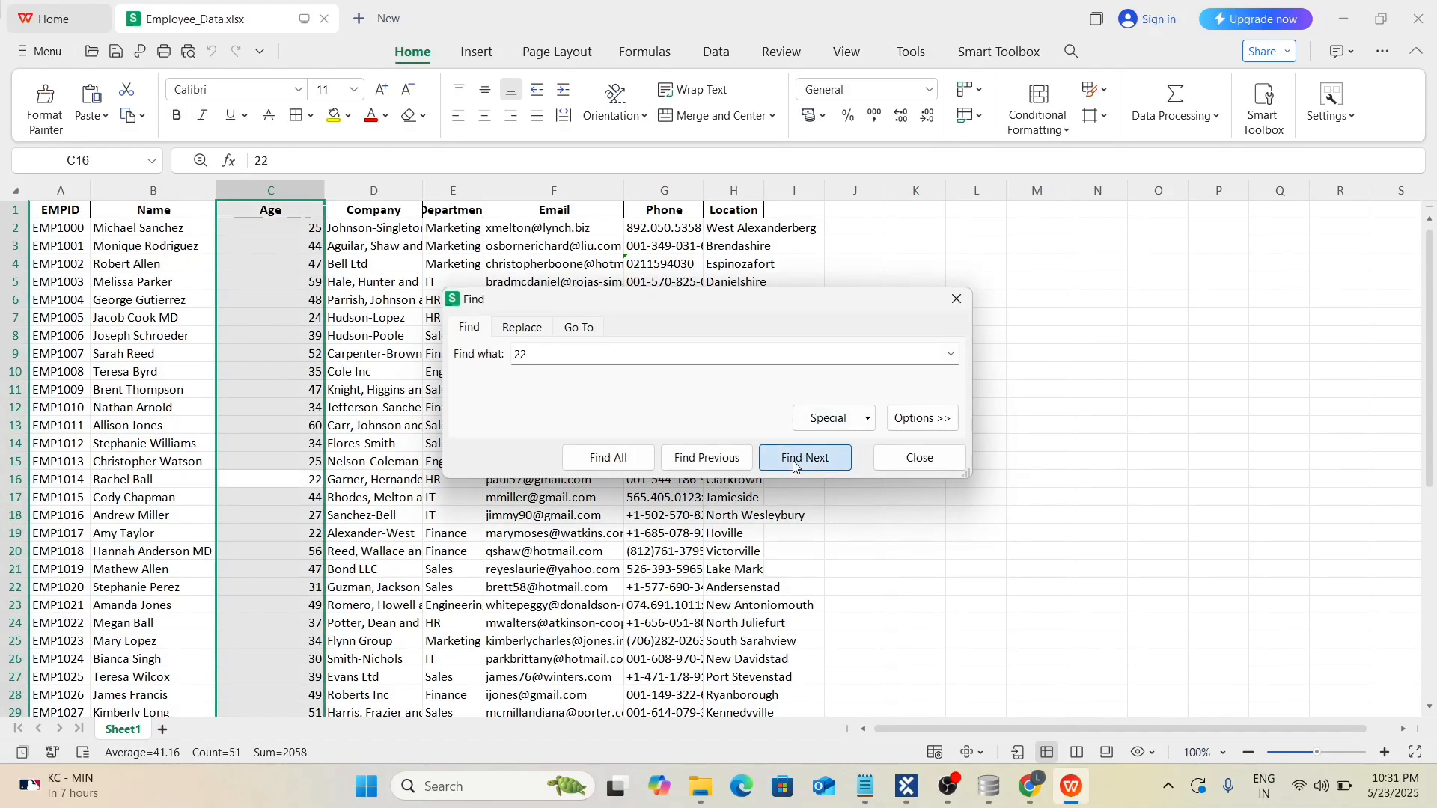
click(795, 465)
click(795, 466)
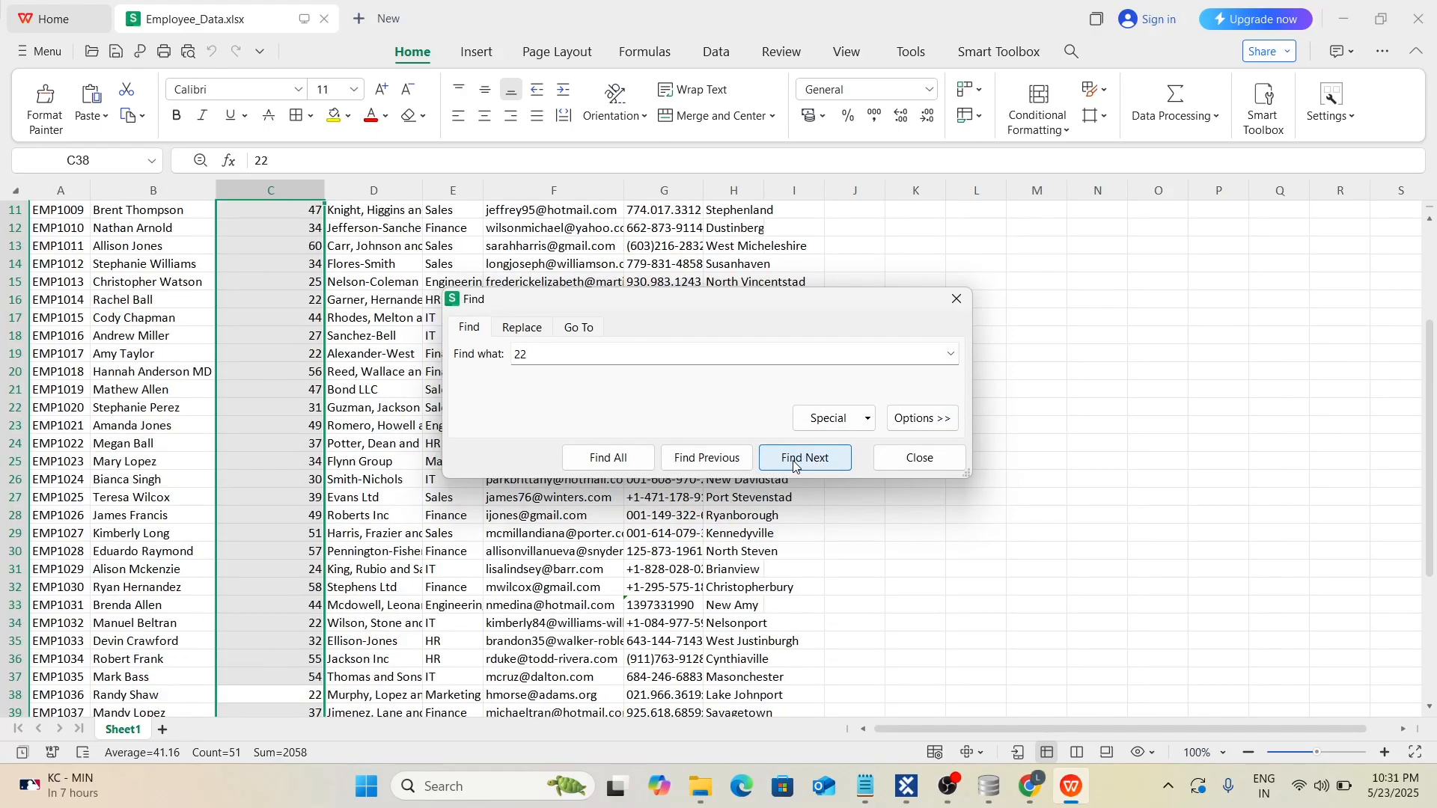
click(795, 466)
click(795, 466)
scroll(256, 239, up, 2)
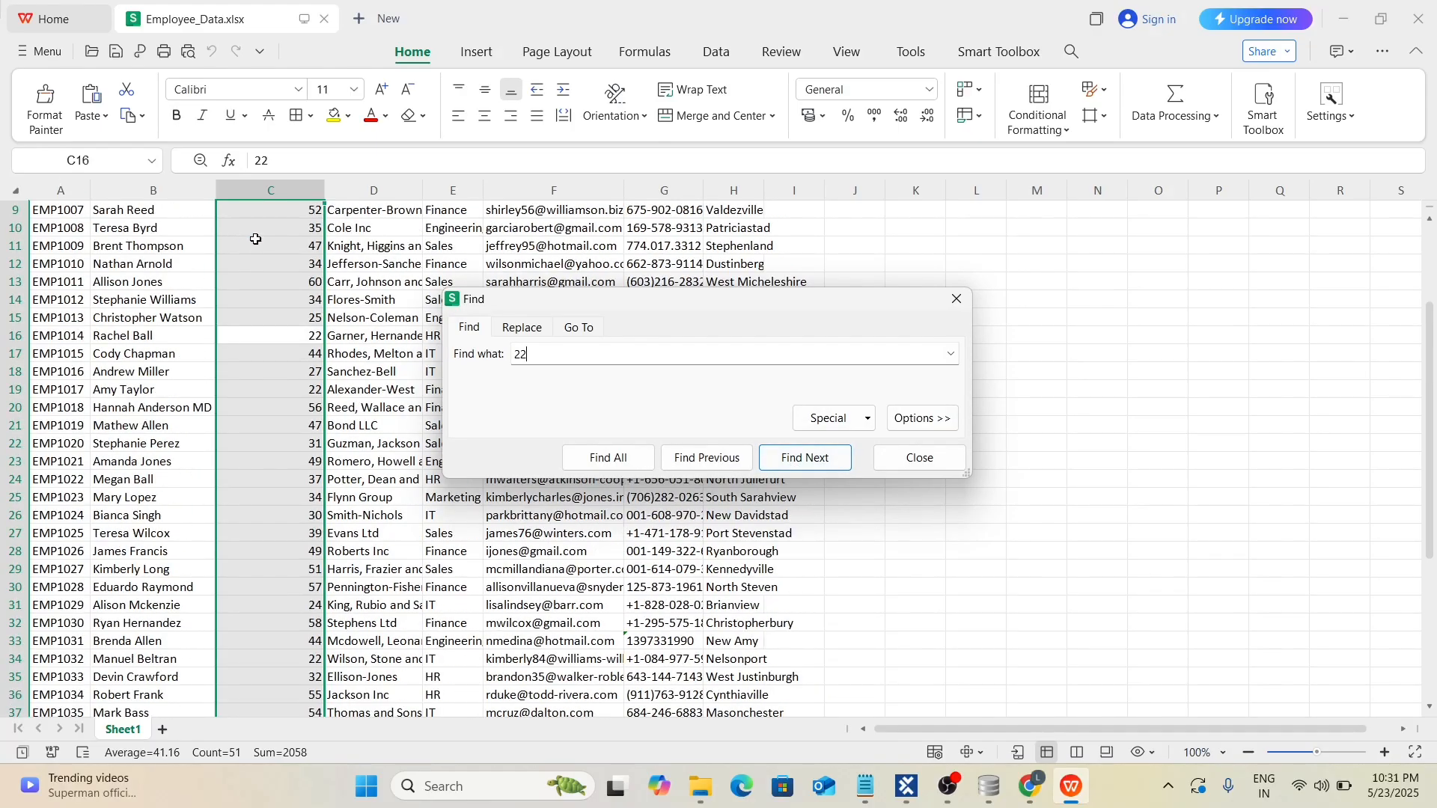
click(953, 301)
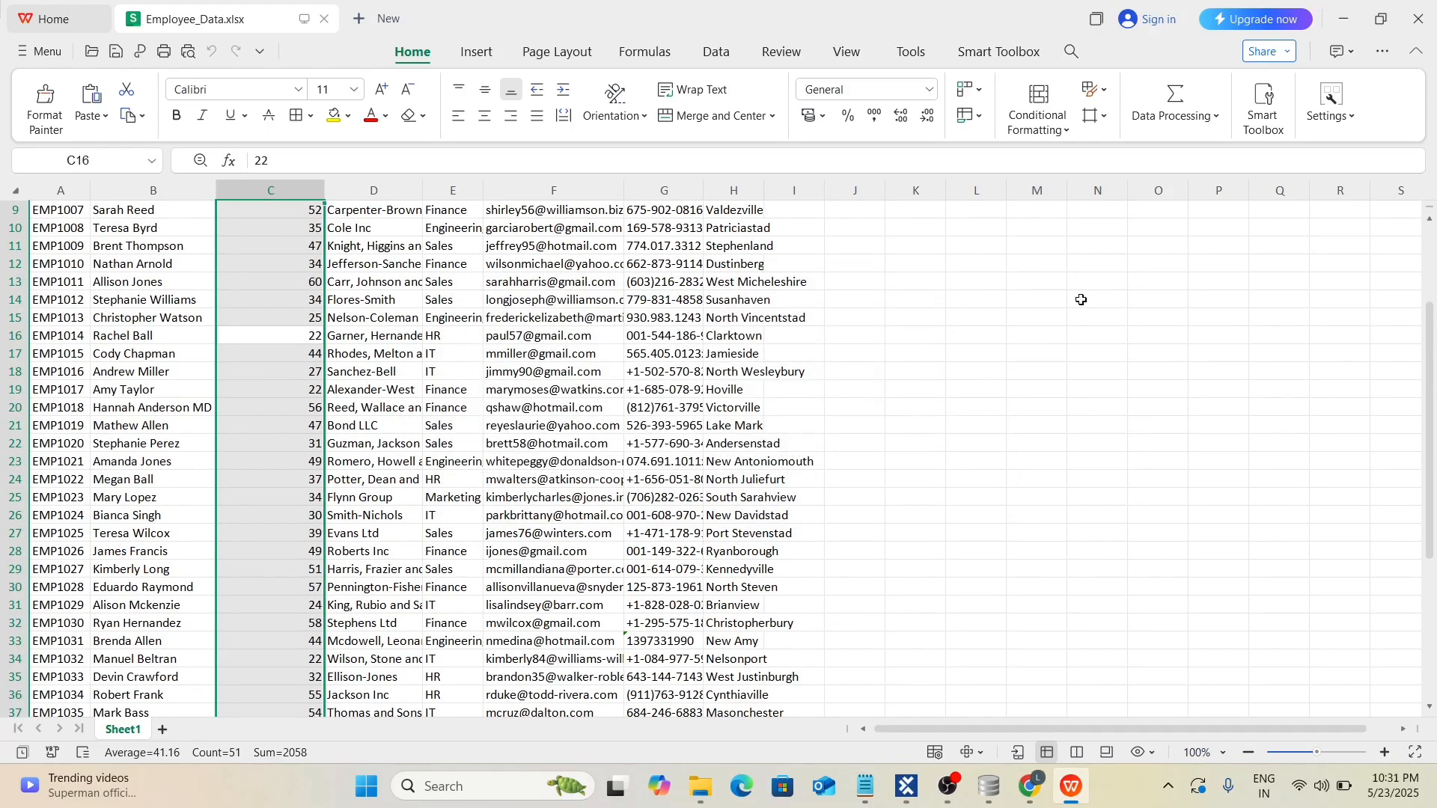
click(954, 348)
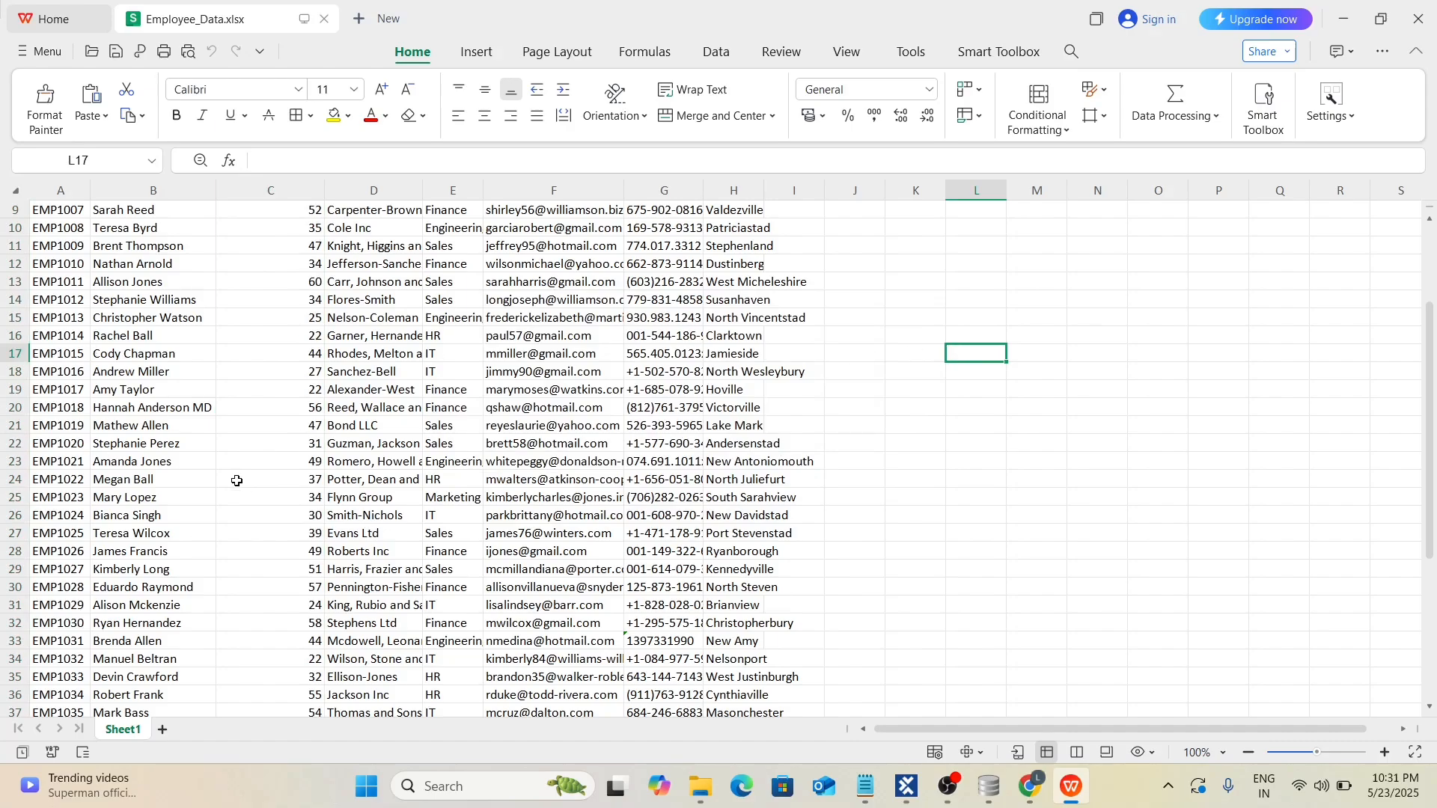
Switch back to the ScratchBook results in Tosca Commander and collapse the Find cell text count result.
key(alt+Tab)
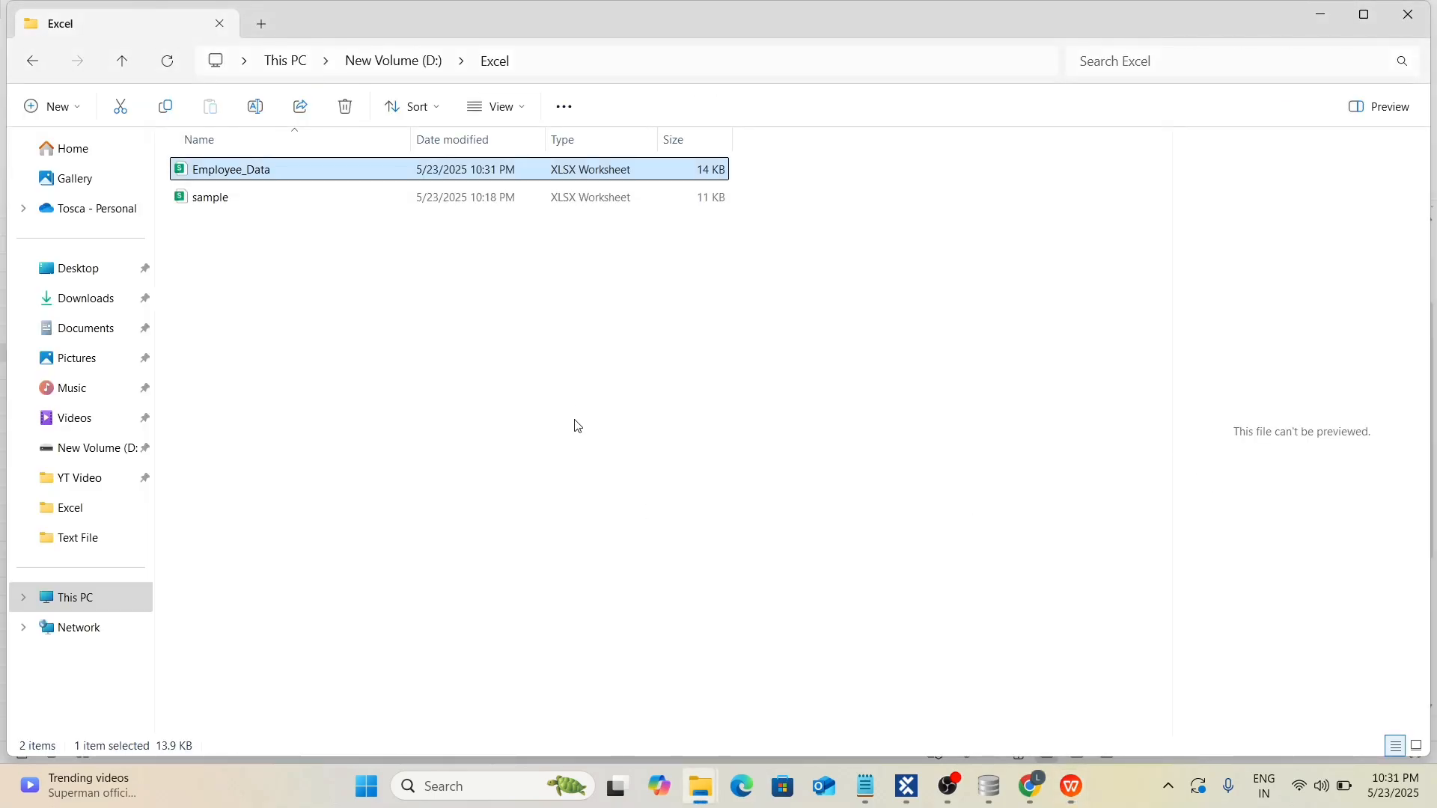
key(alt+Tab)
key(alt+Tab)
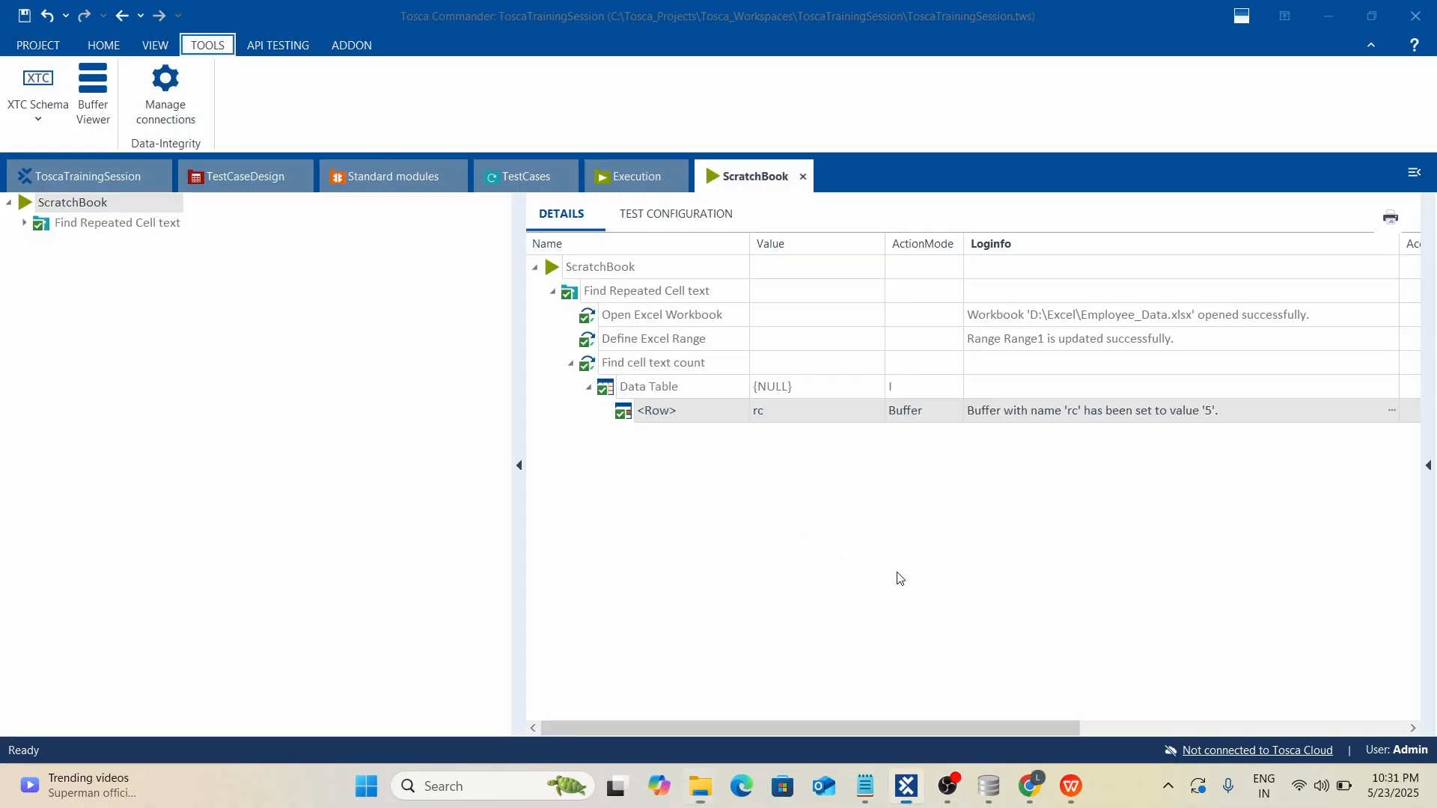
click(571, 364)
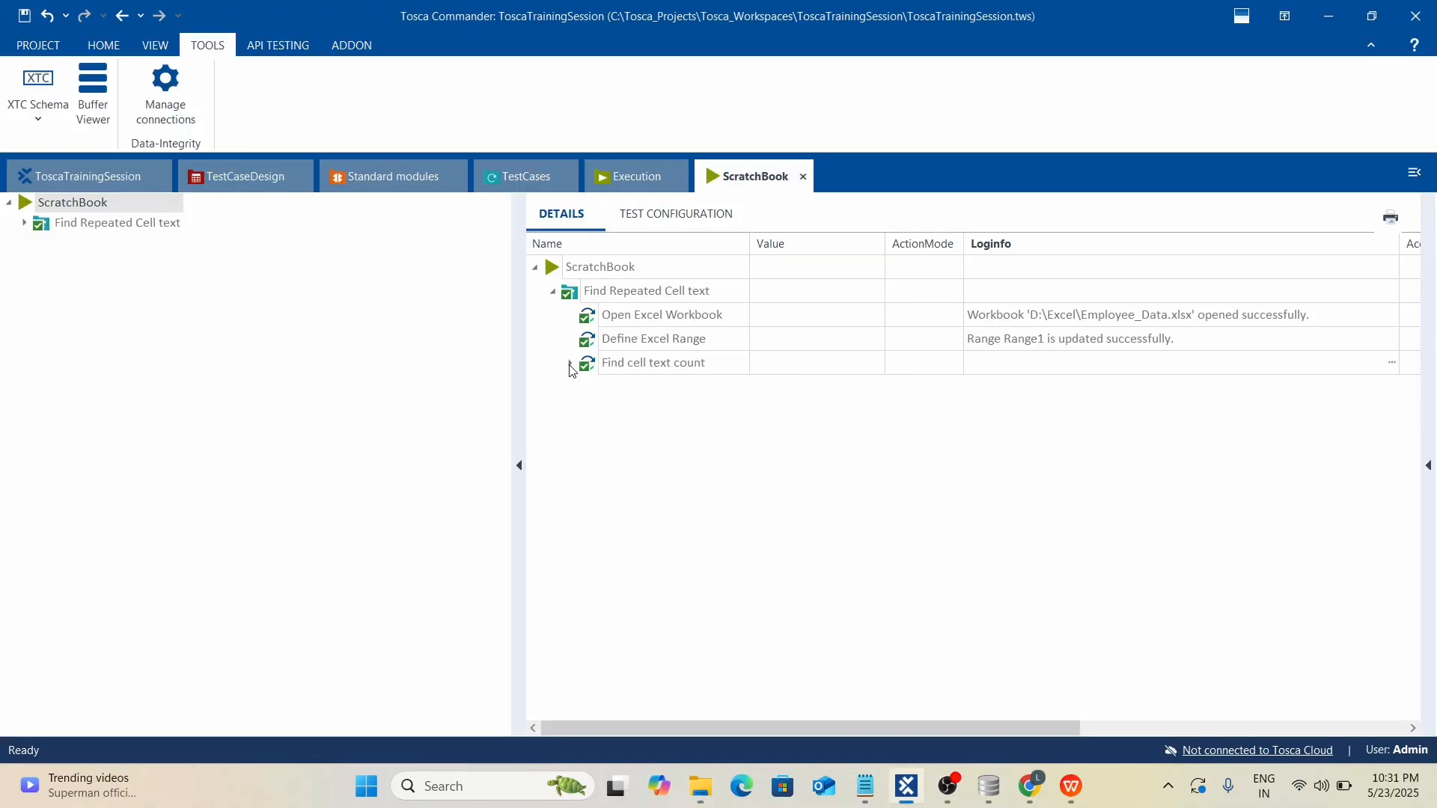
Return to the TestCases section and collapse the Find Repeated Cell text folder in the Excel test case.
click(516, 178)
click(396, 436)
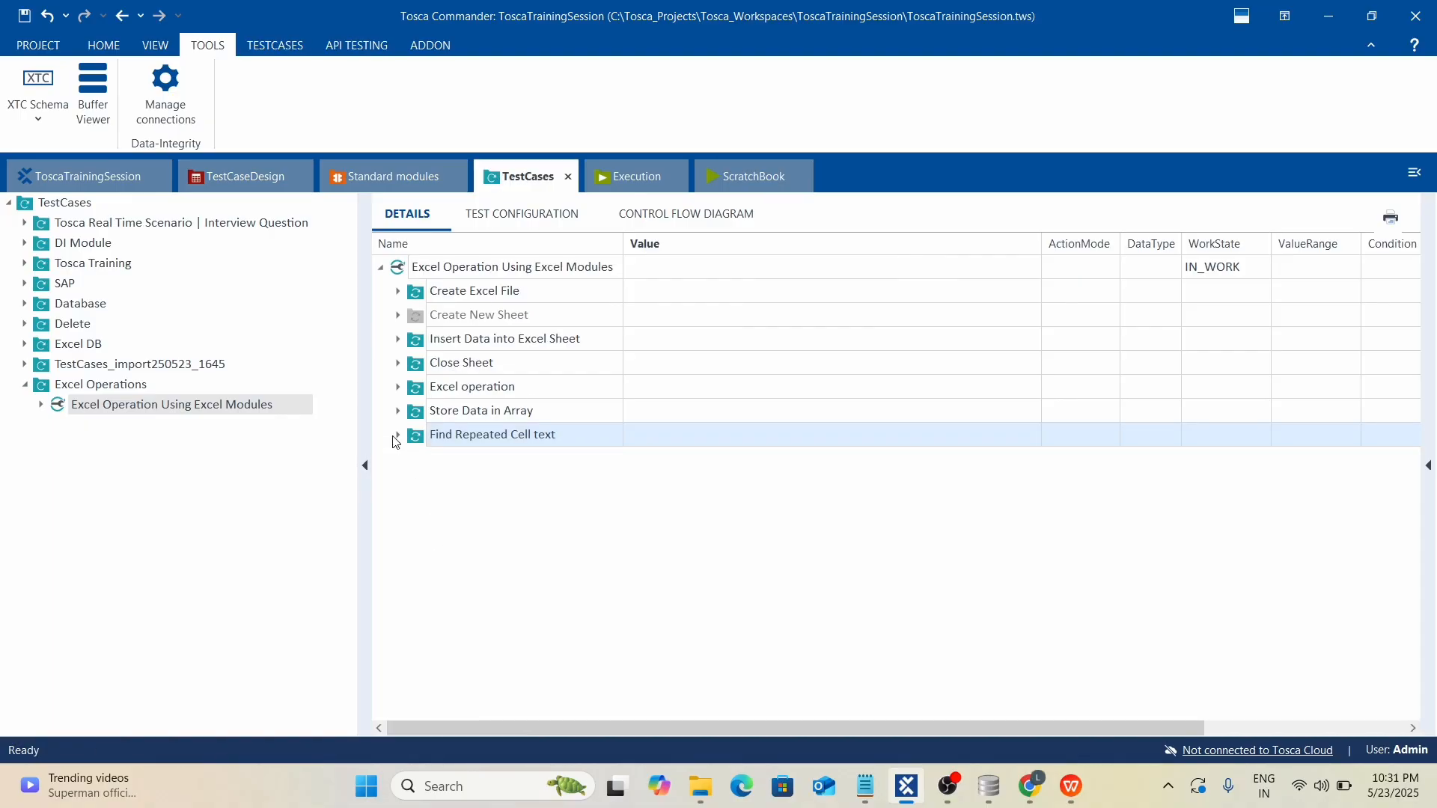
click(647, 550)
Look over the employee rows in the open Employee_Data workbook in WPS Office, then switch back to Tosca Commander.
click(701, 786)
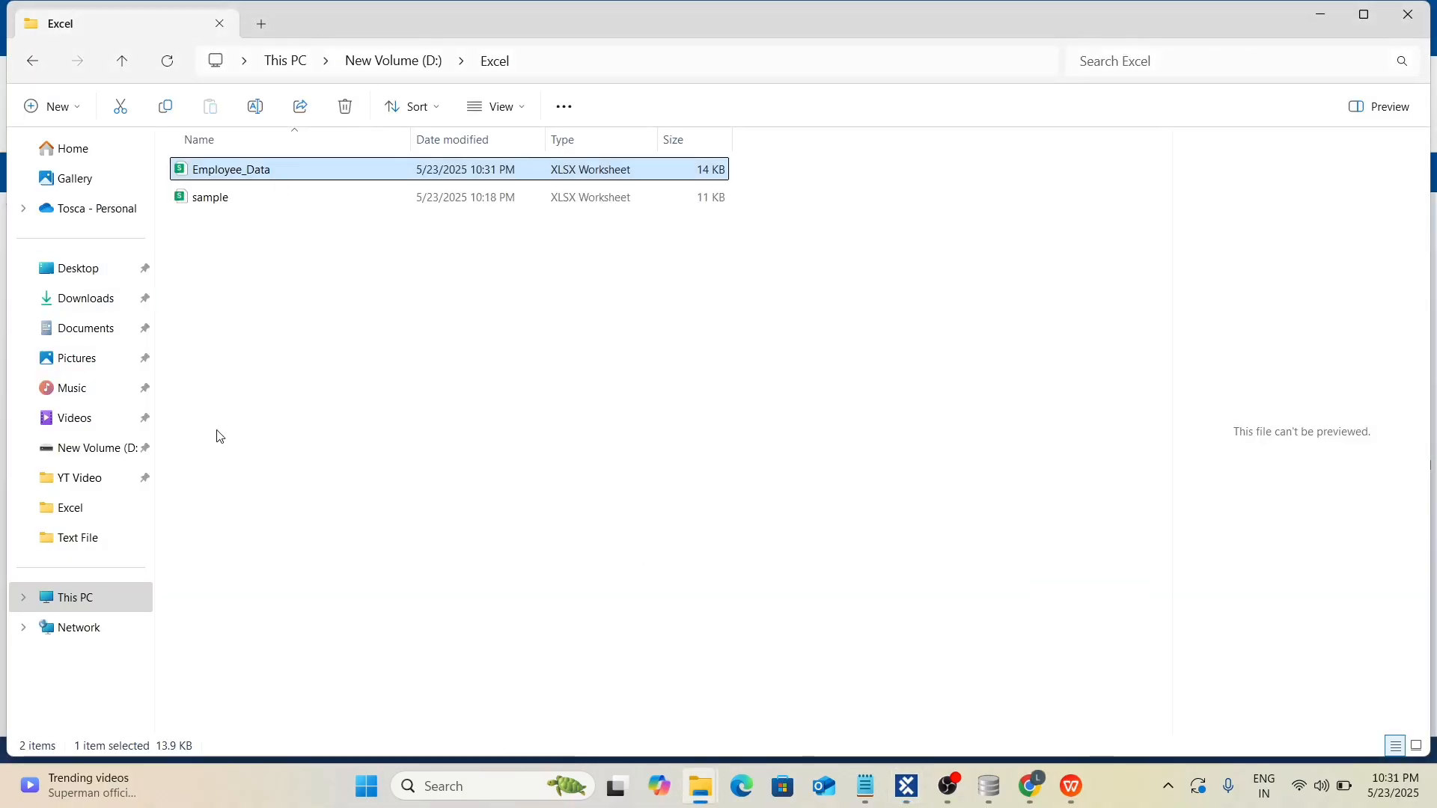
click(1088, 780)
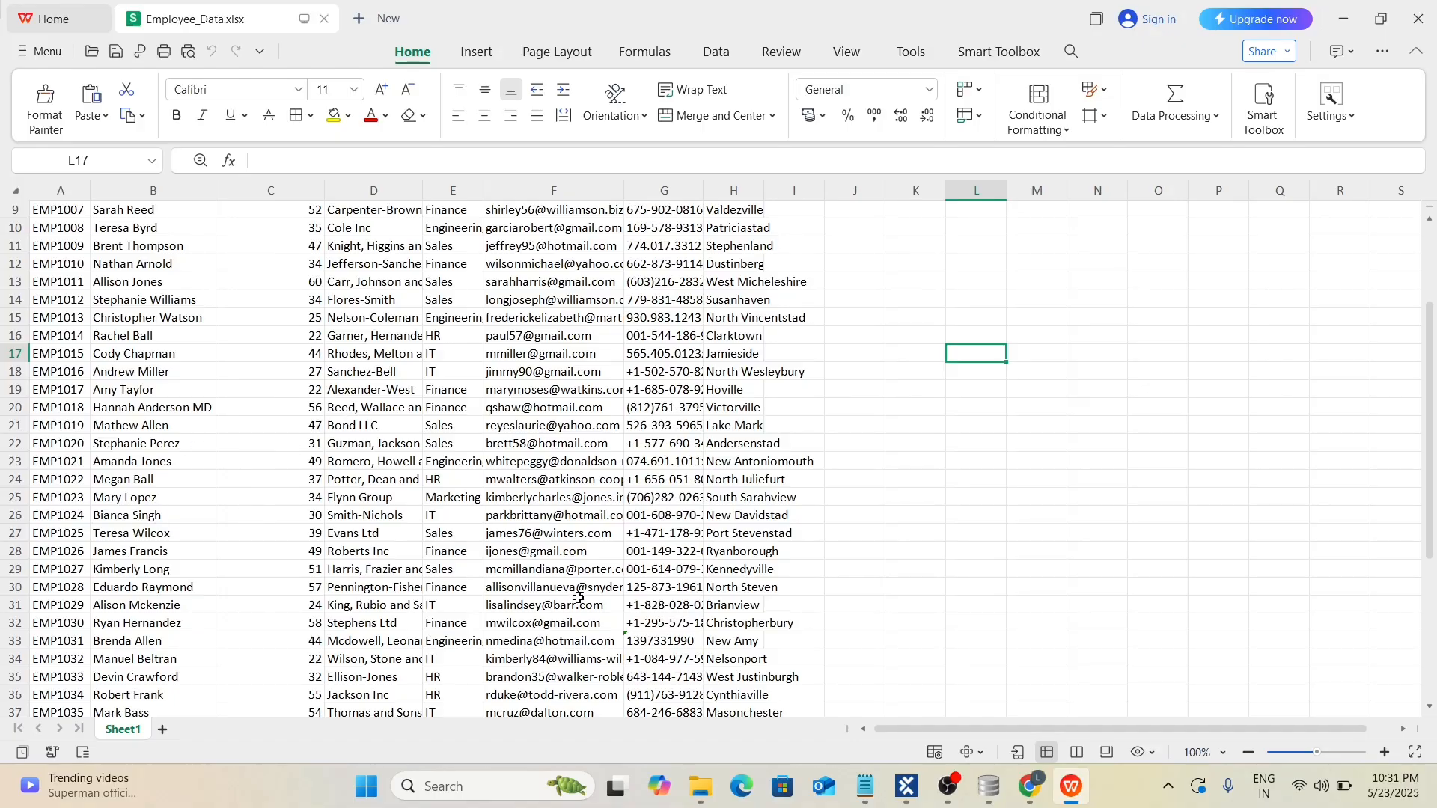
key(alt+Tab)
key(alt+Tab)
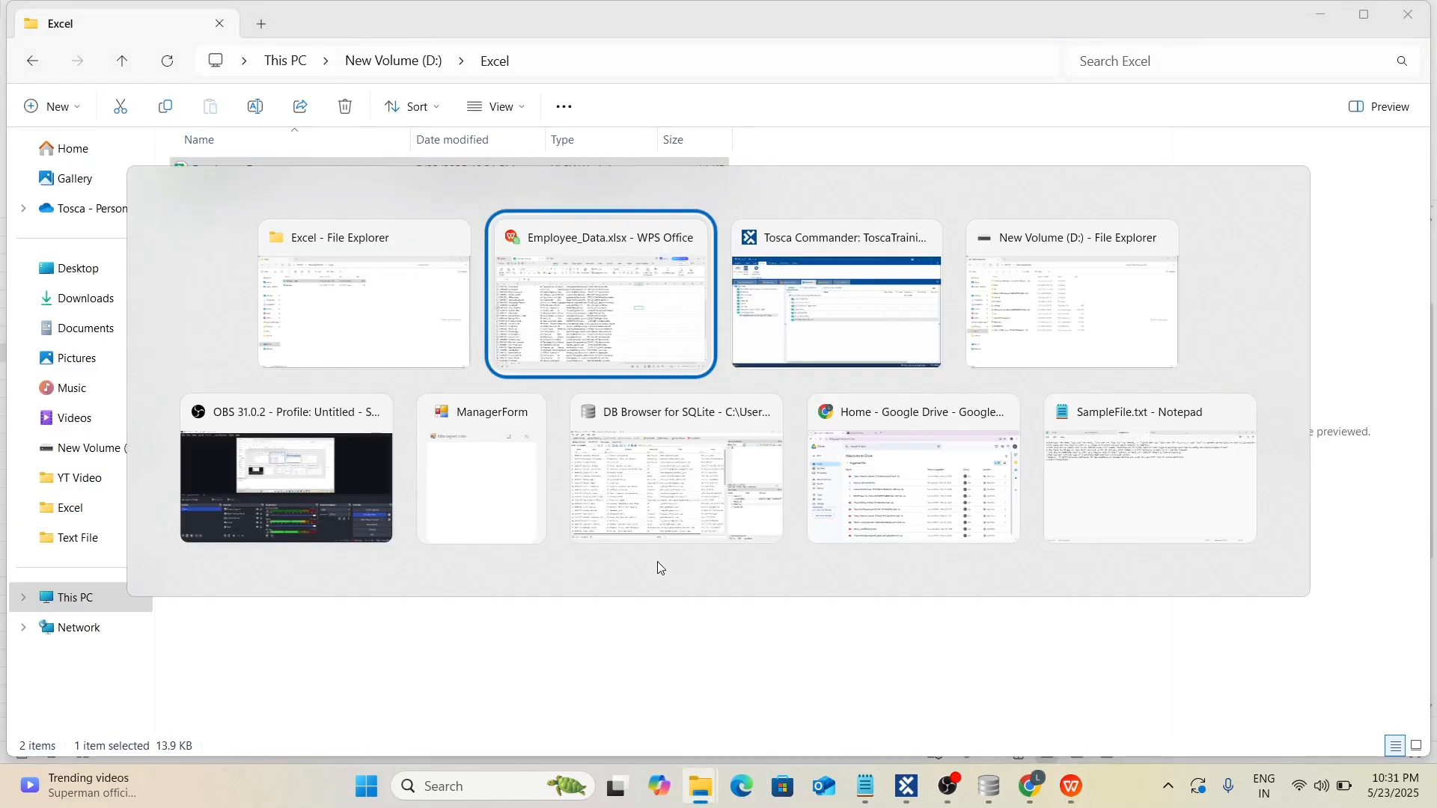
key(alt+Tab)
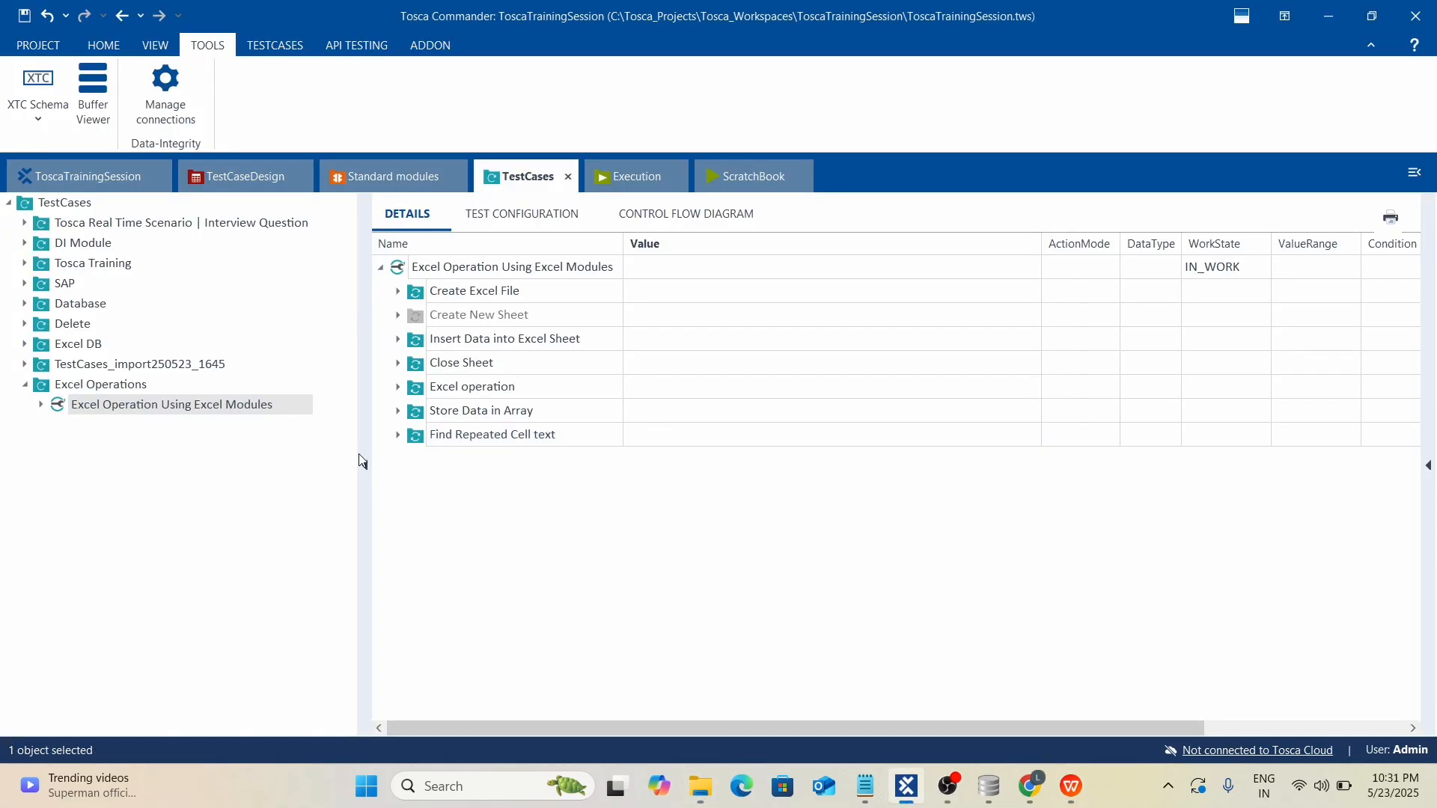
Create a folder named "Buffer the data from sheet" in the Excel Operation Using Excel Modules test case.
right_click(488, 272)
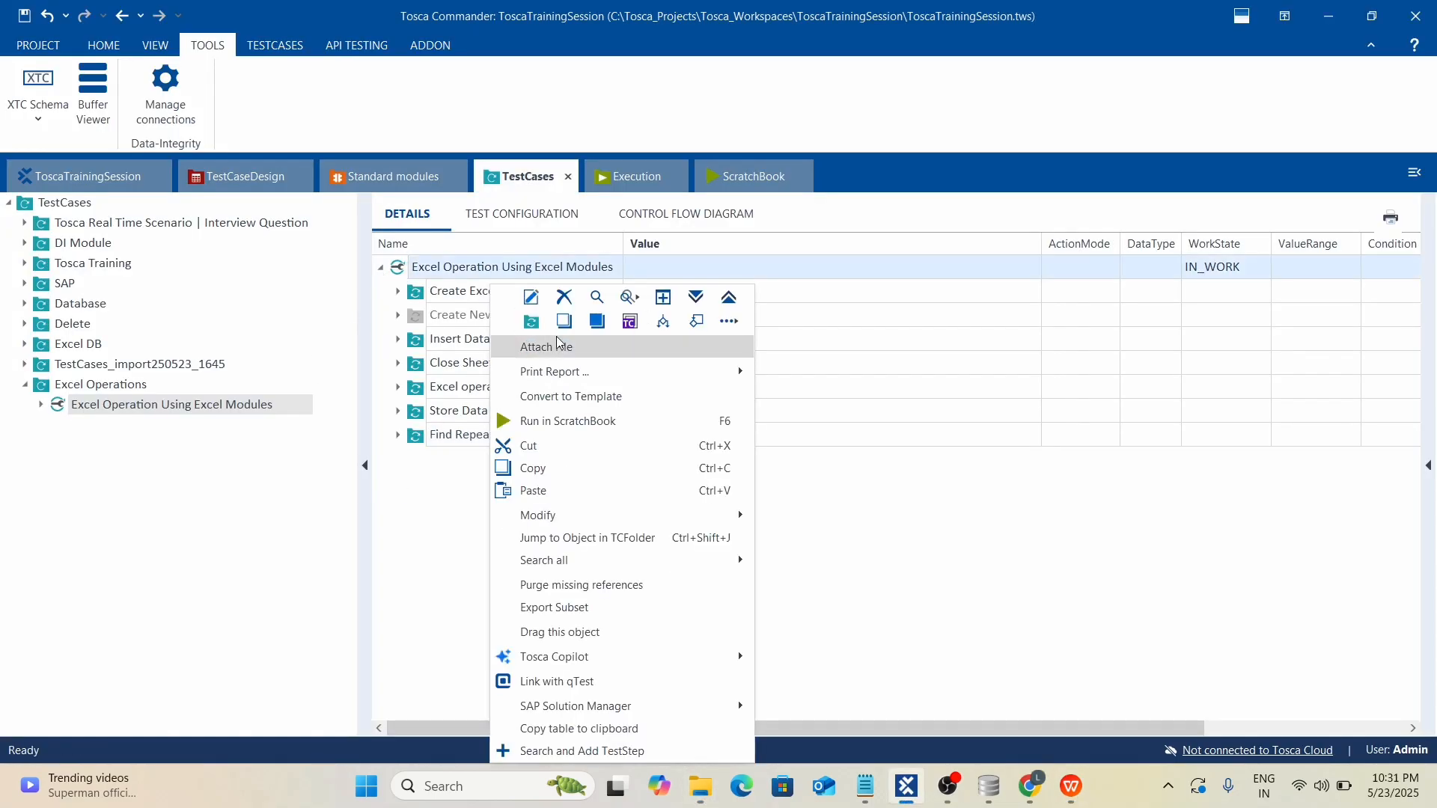
click(533, 322)
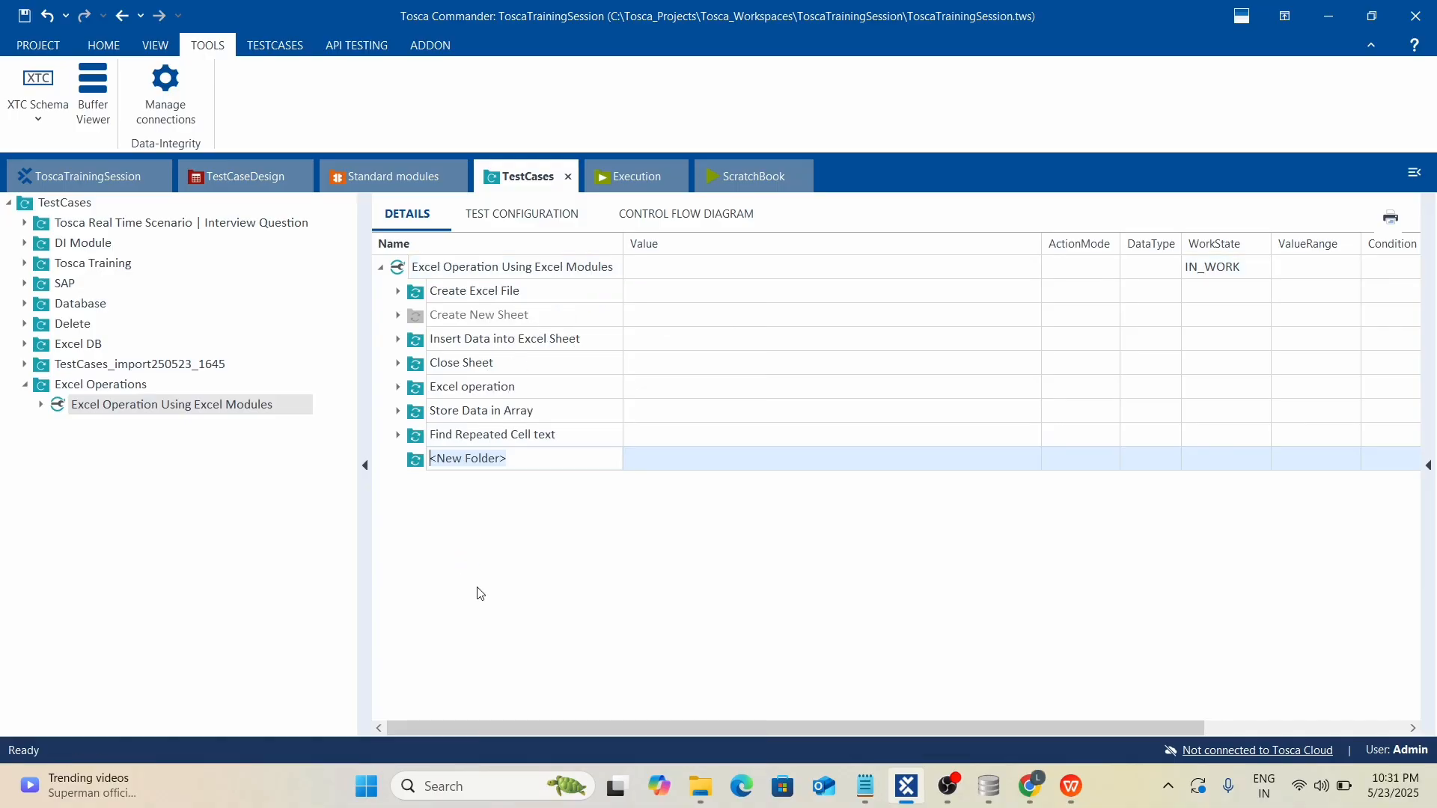
text(Buffer the data from sheet)
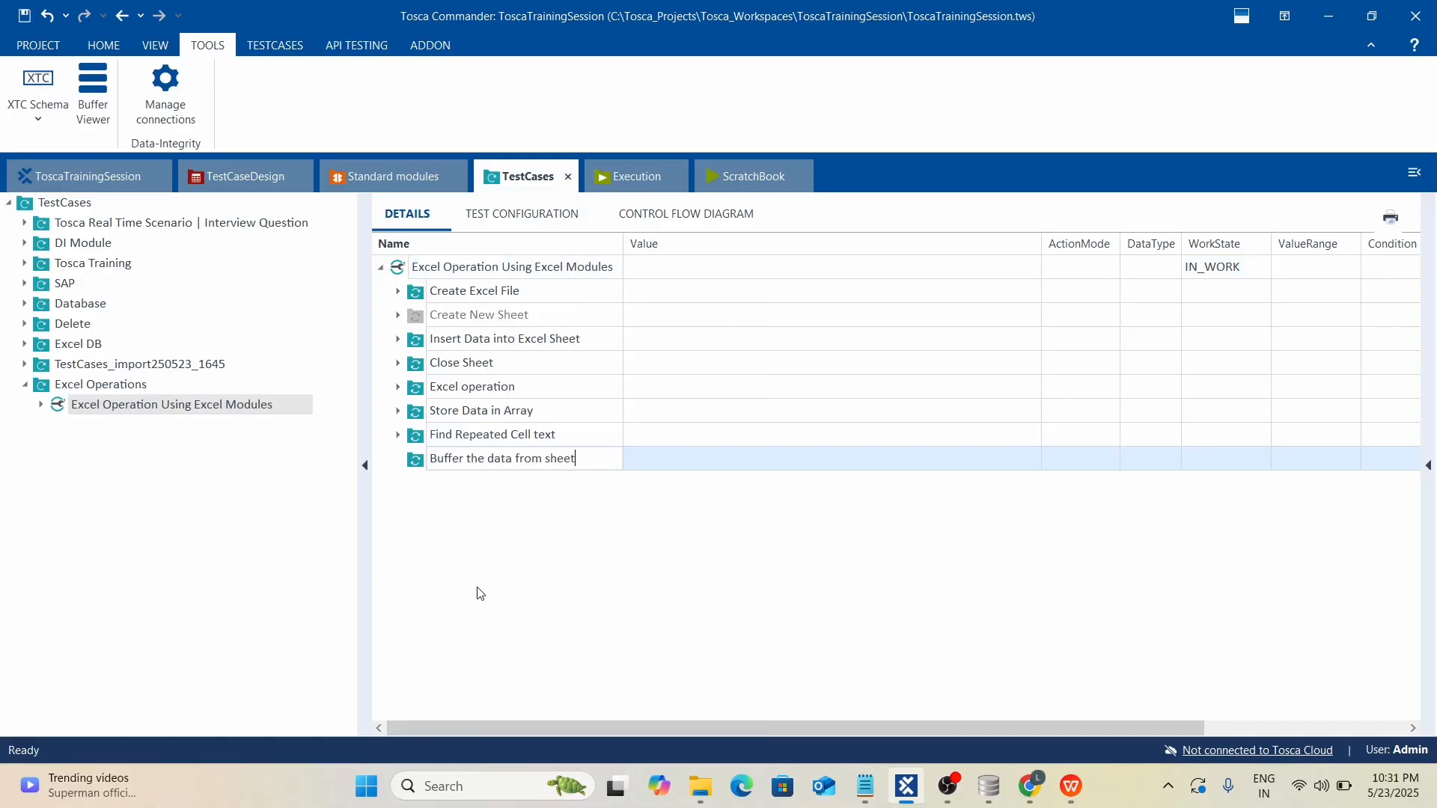
Copy the Open Excel Workbook, Define Excel Range and Find cell text count steps from Find Repeated Cell text into "Buffer the data from sheet".
click(397, 434)
click(416, 506)
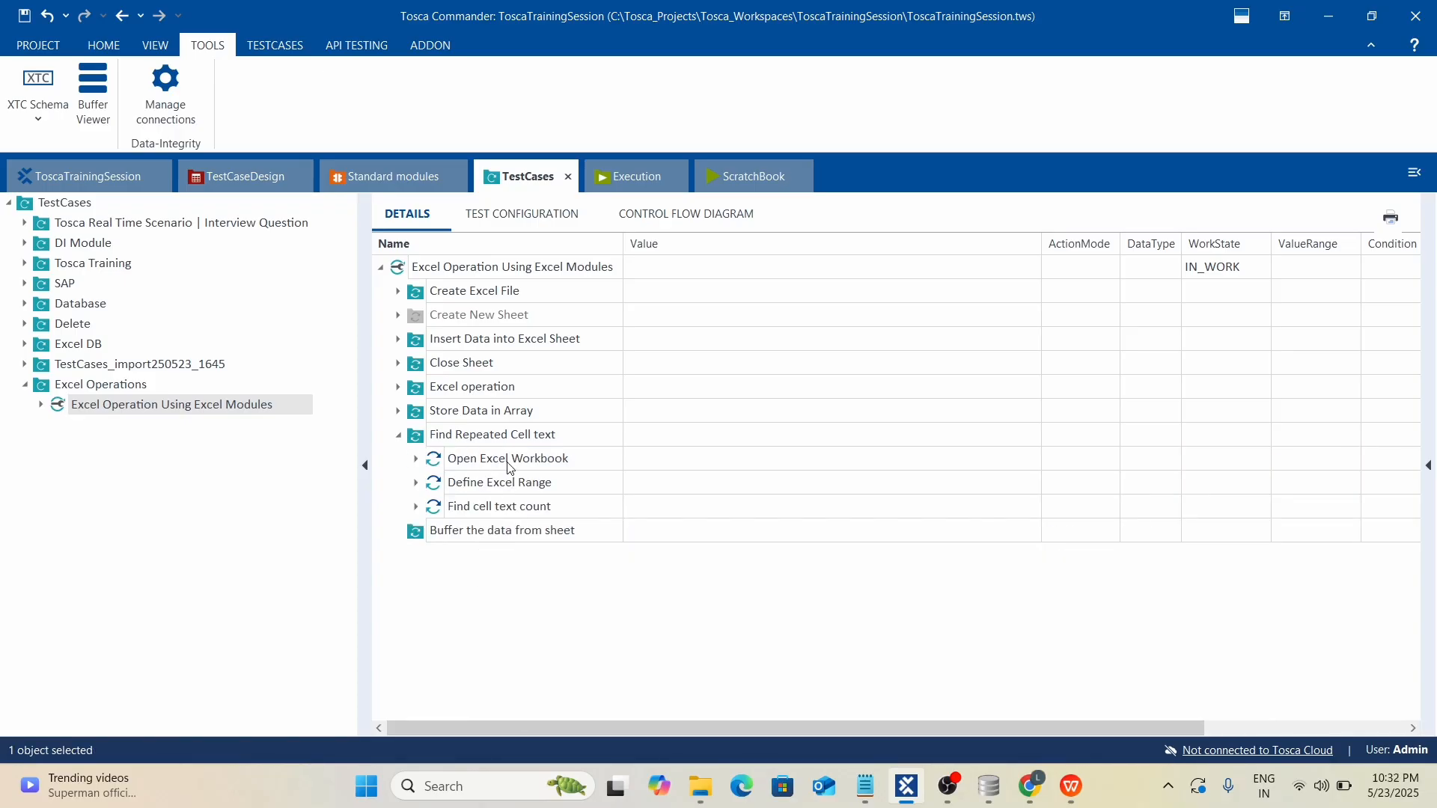
drag(510, 459, 491, 506)
key(ctrl+c)
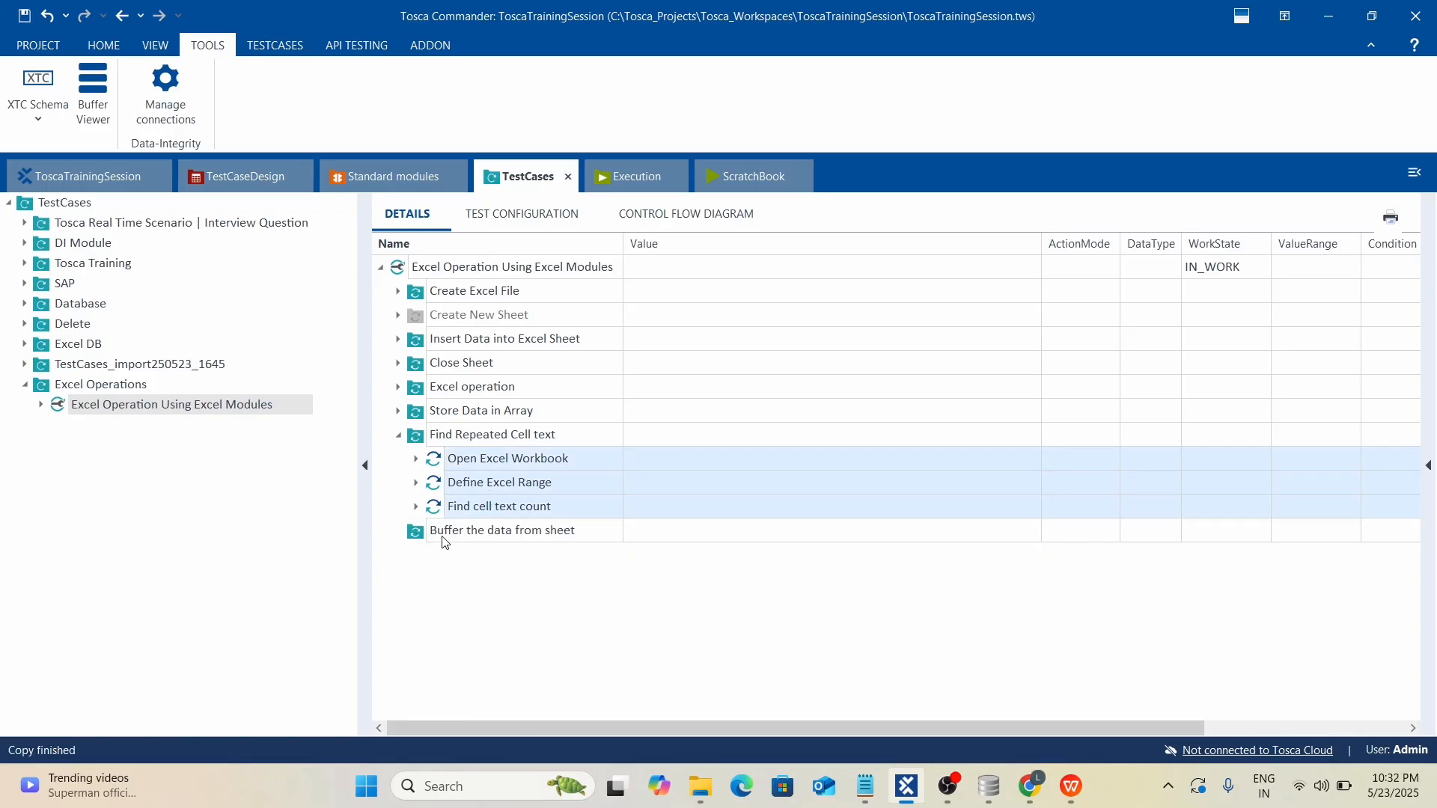
click(442, 532)
key(ctrl+v)
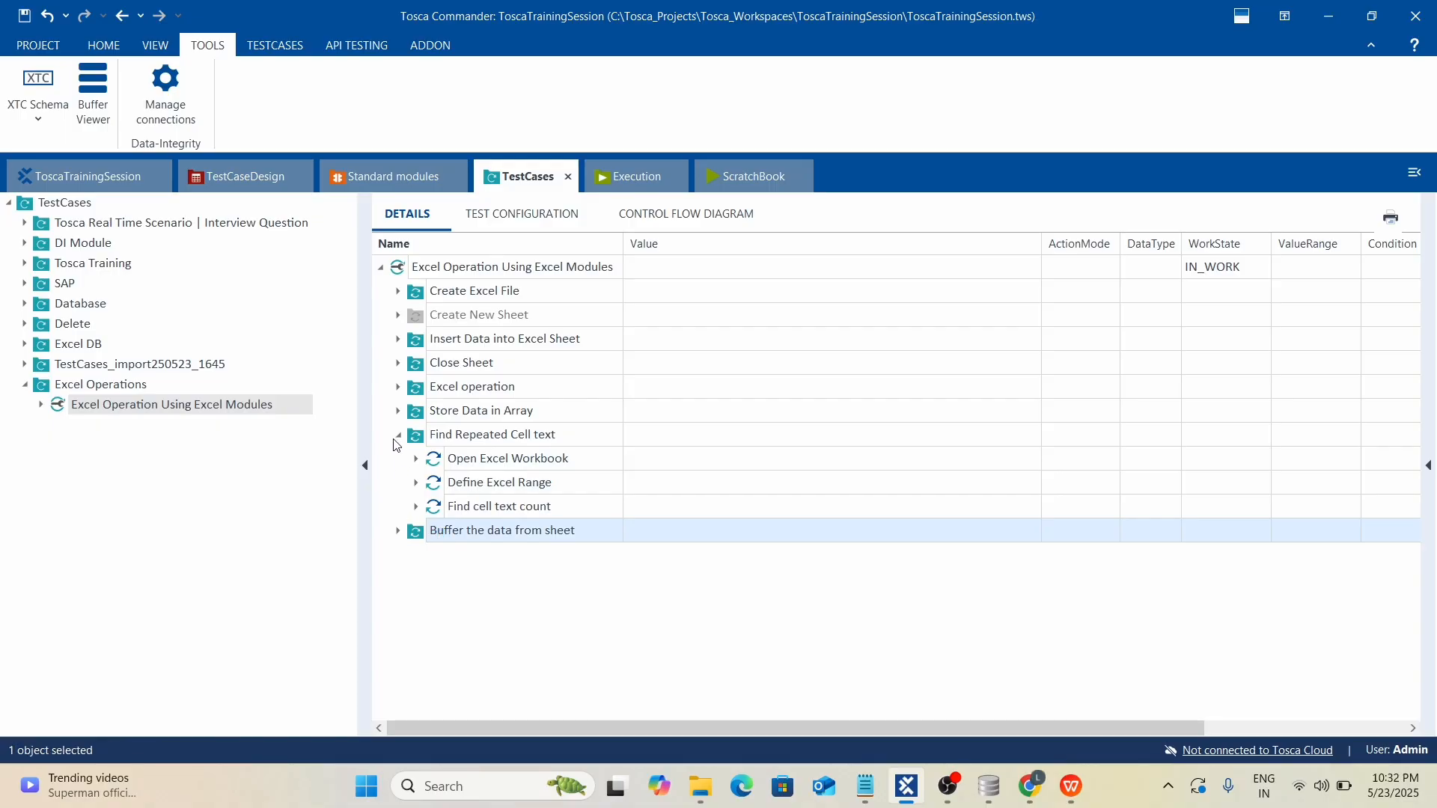
click(398, 435)
Delete the ResultCount row from the Data Table of the copied Find cell text count step.
click(397, 458)
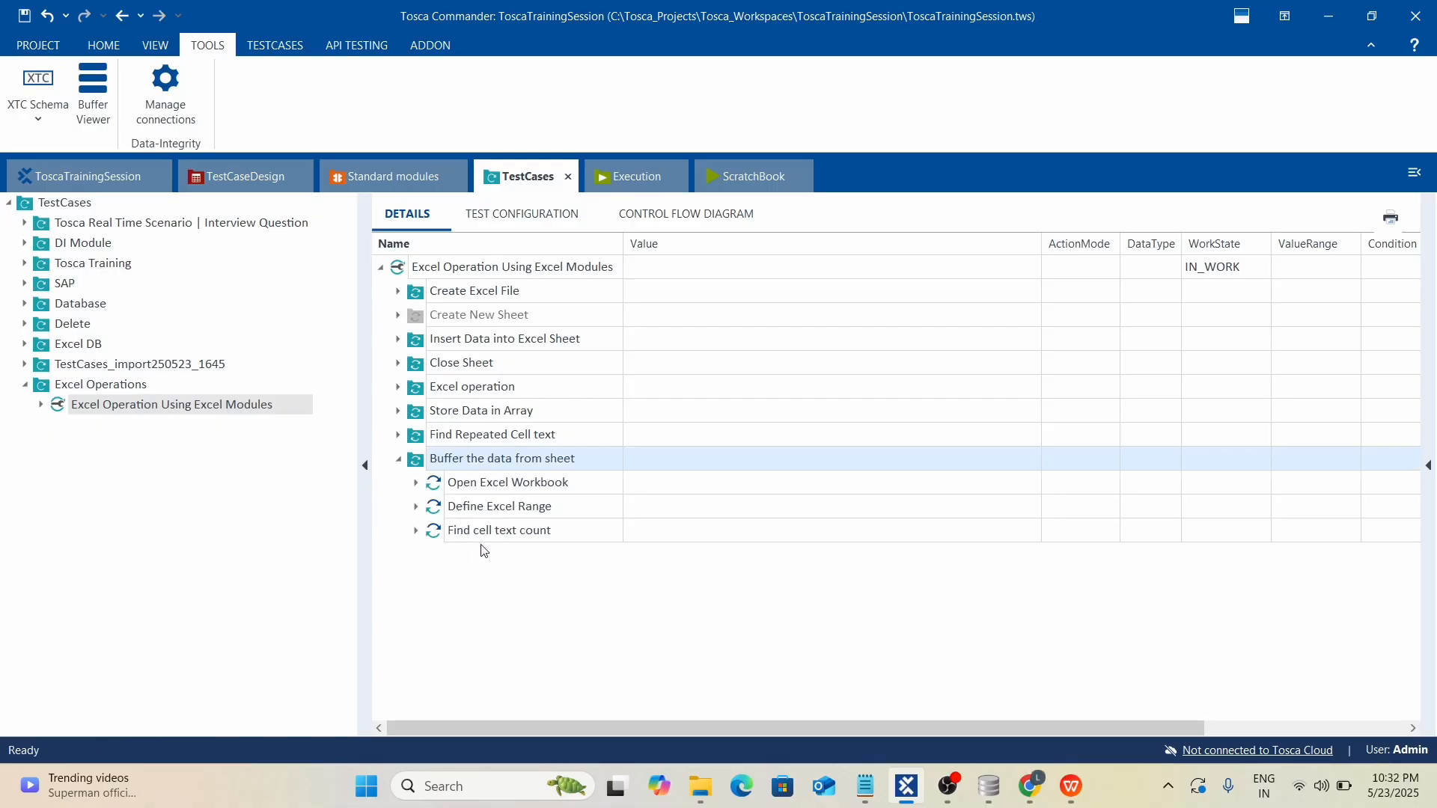
click(417, 530)
click(434, 578)
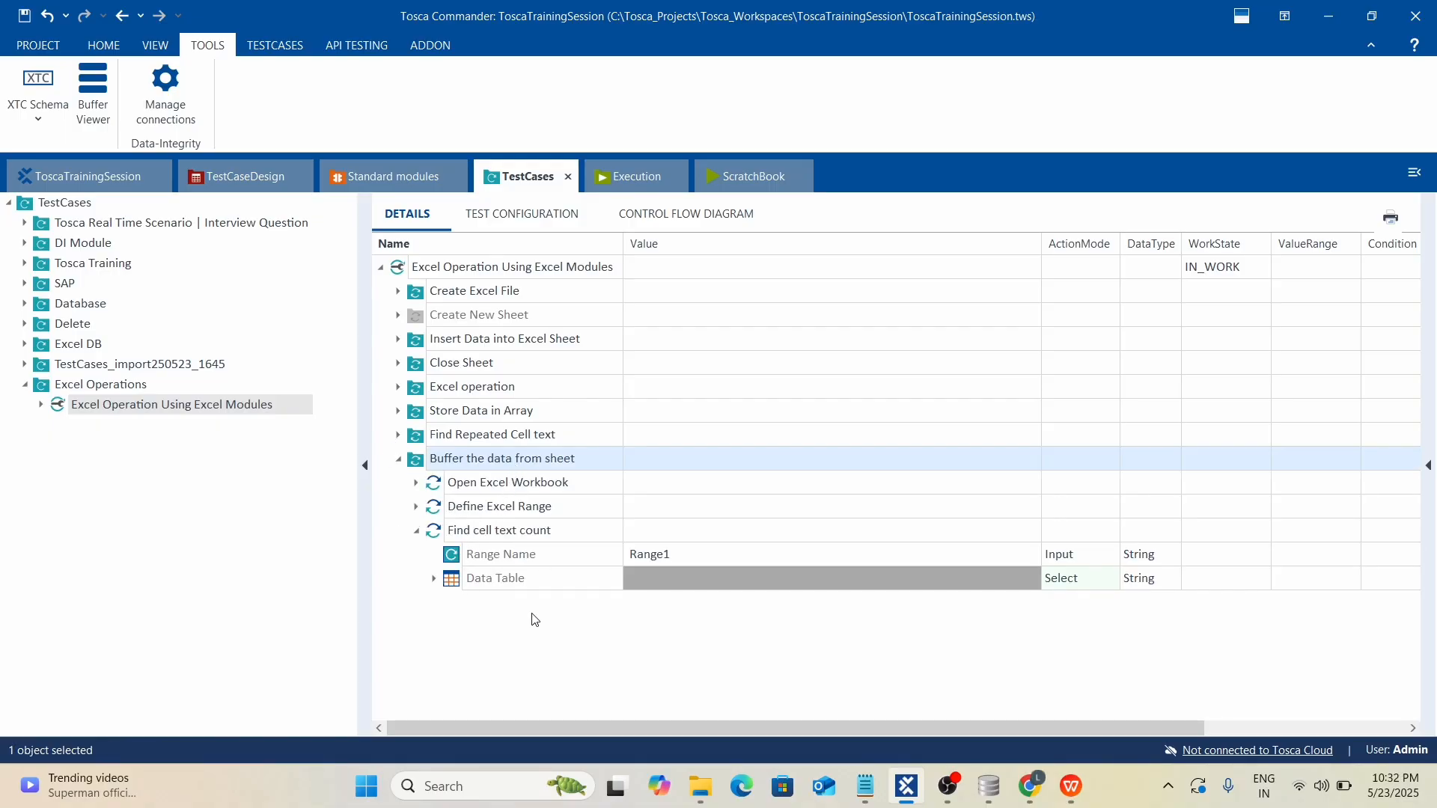
click(515, 603)
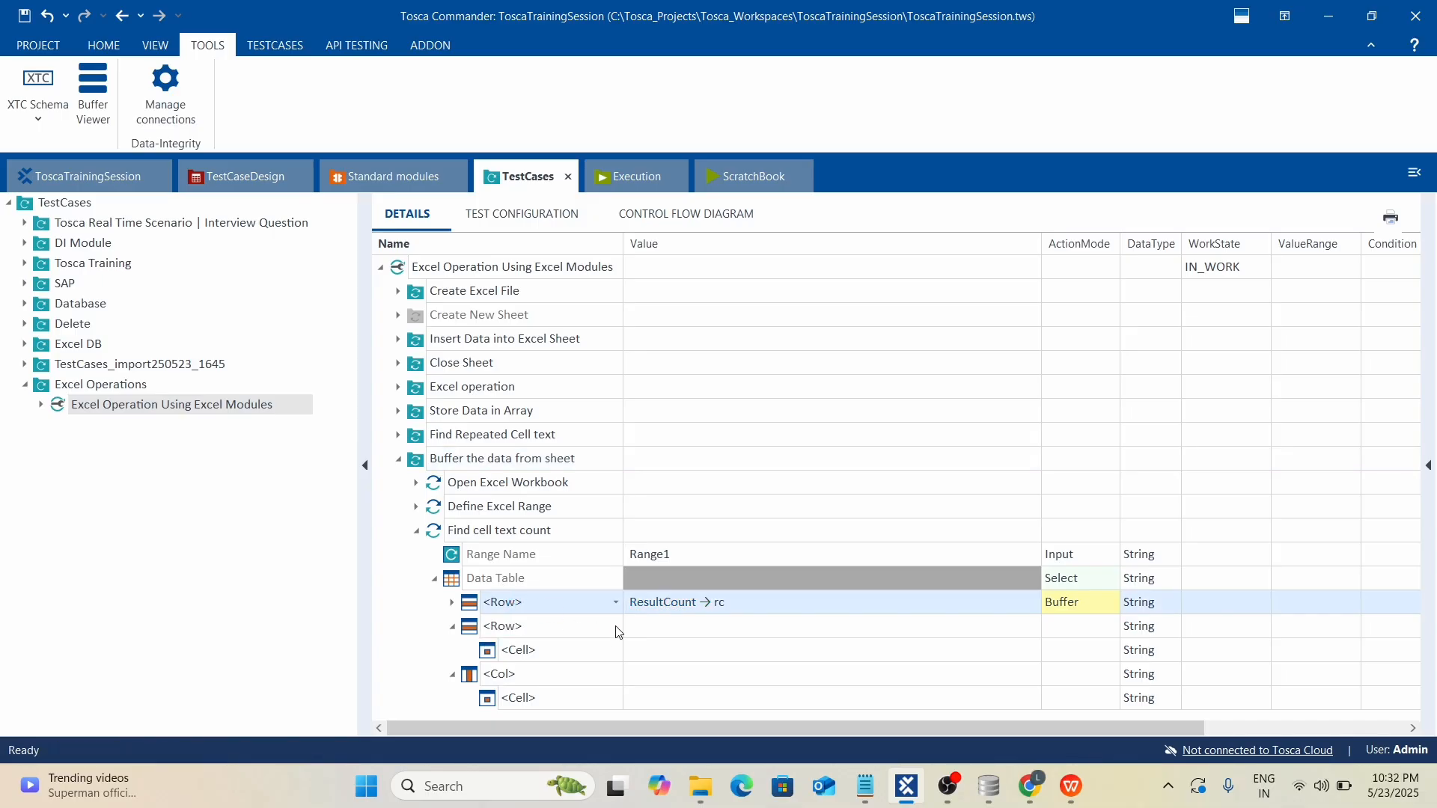
key(Delete)
Name the empty row in the copied step's Data Table $1.
click(545, 603)
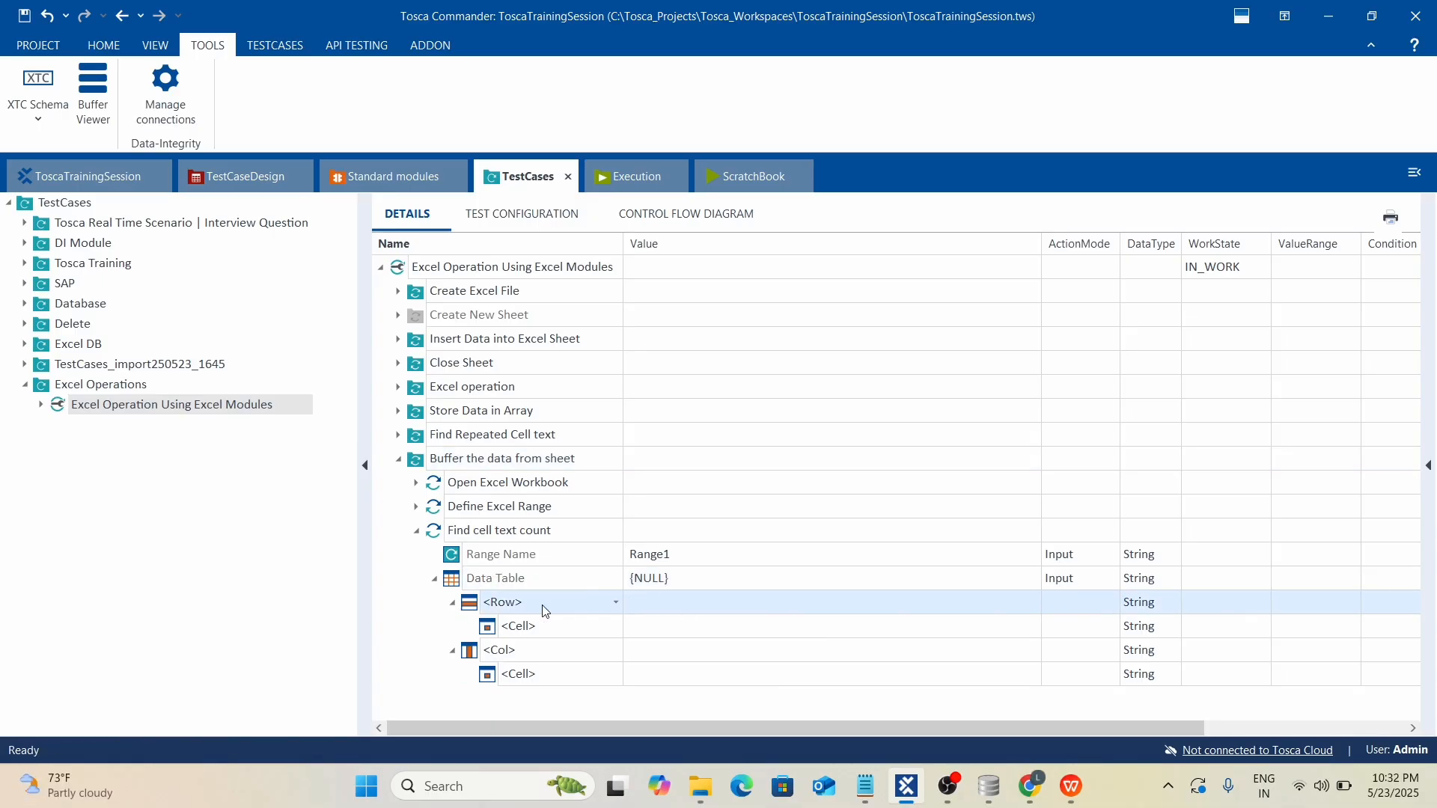
click(558, 604)
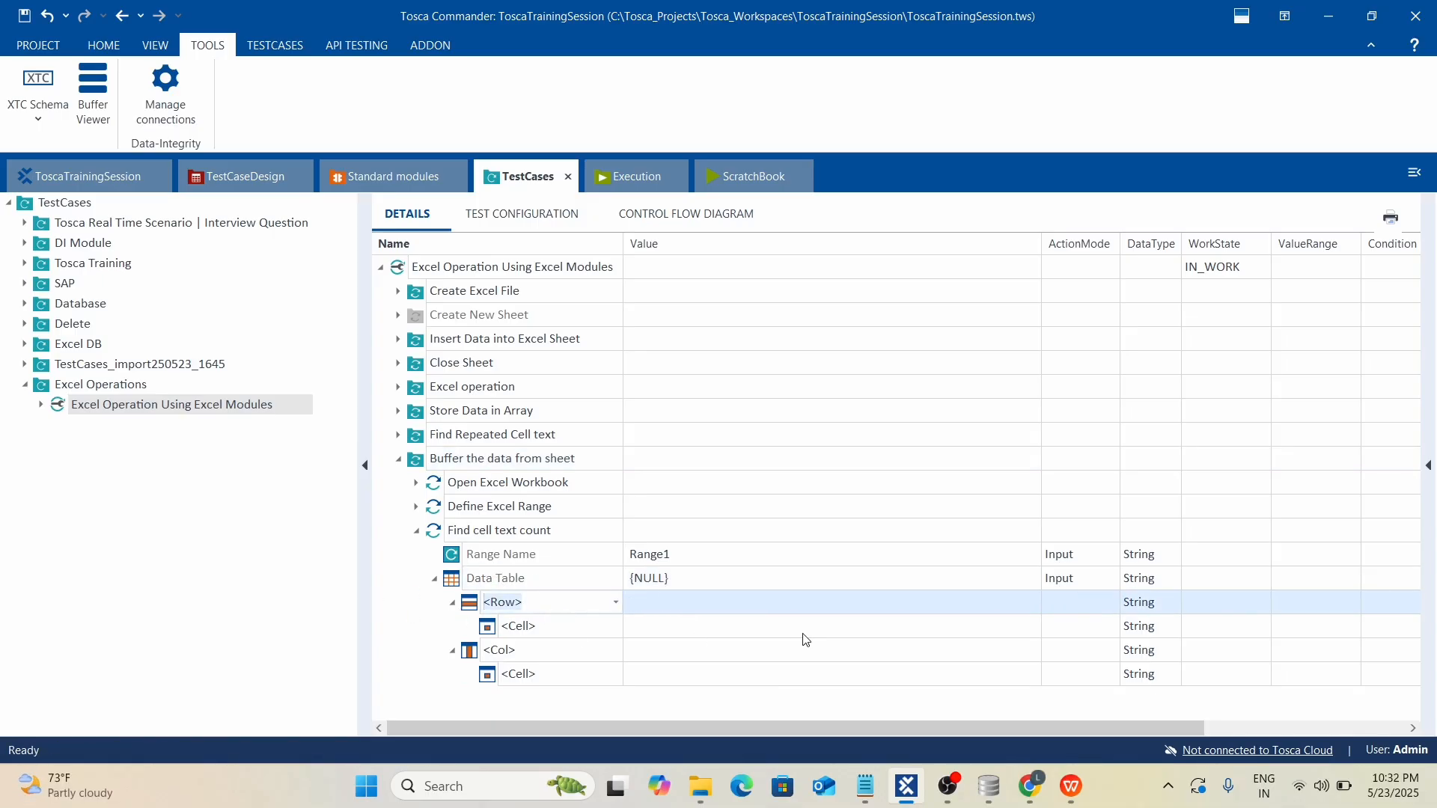
text($1)
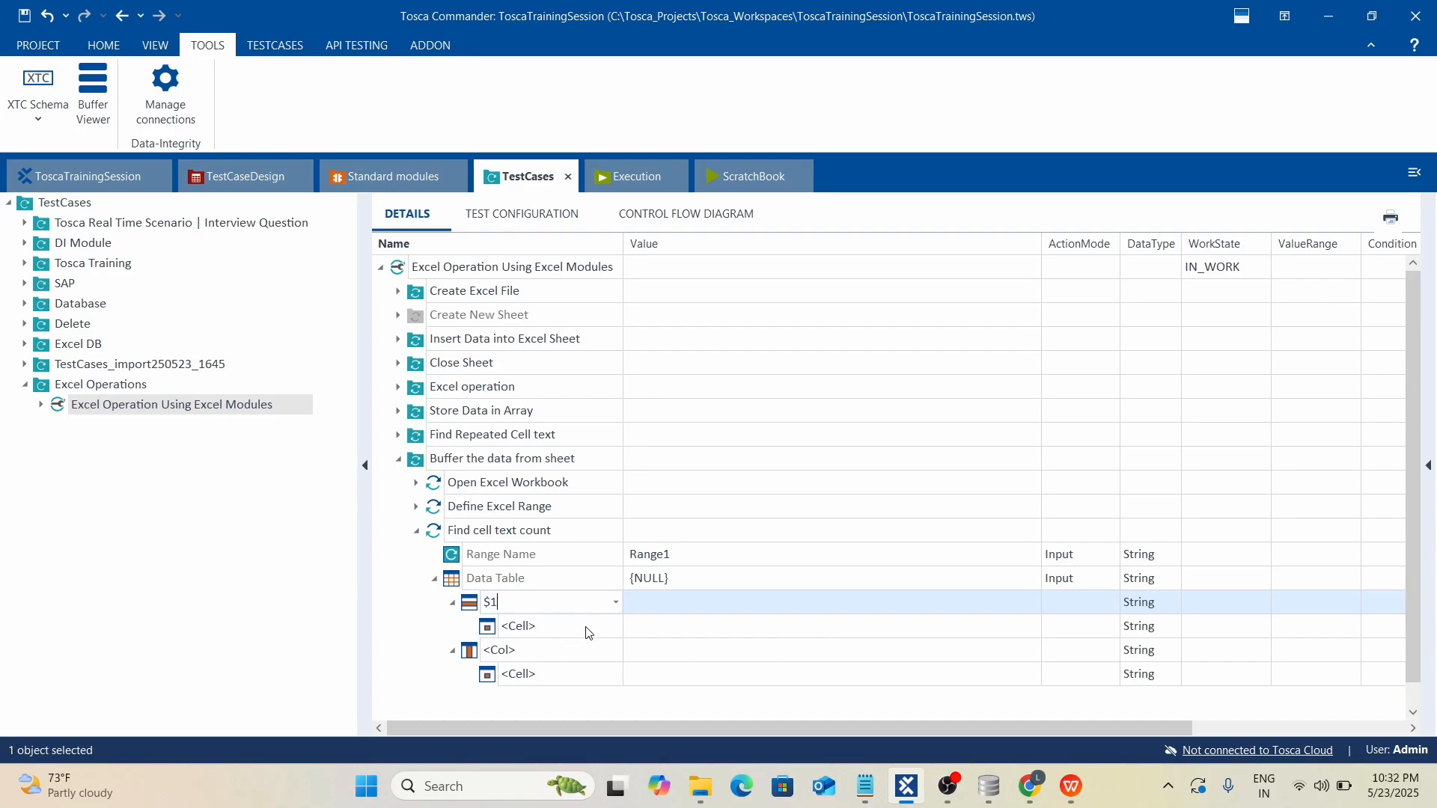
Add an EMPID cell under row $1 with the value empid and the action mode Buffer.
click(567, 630)
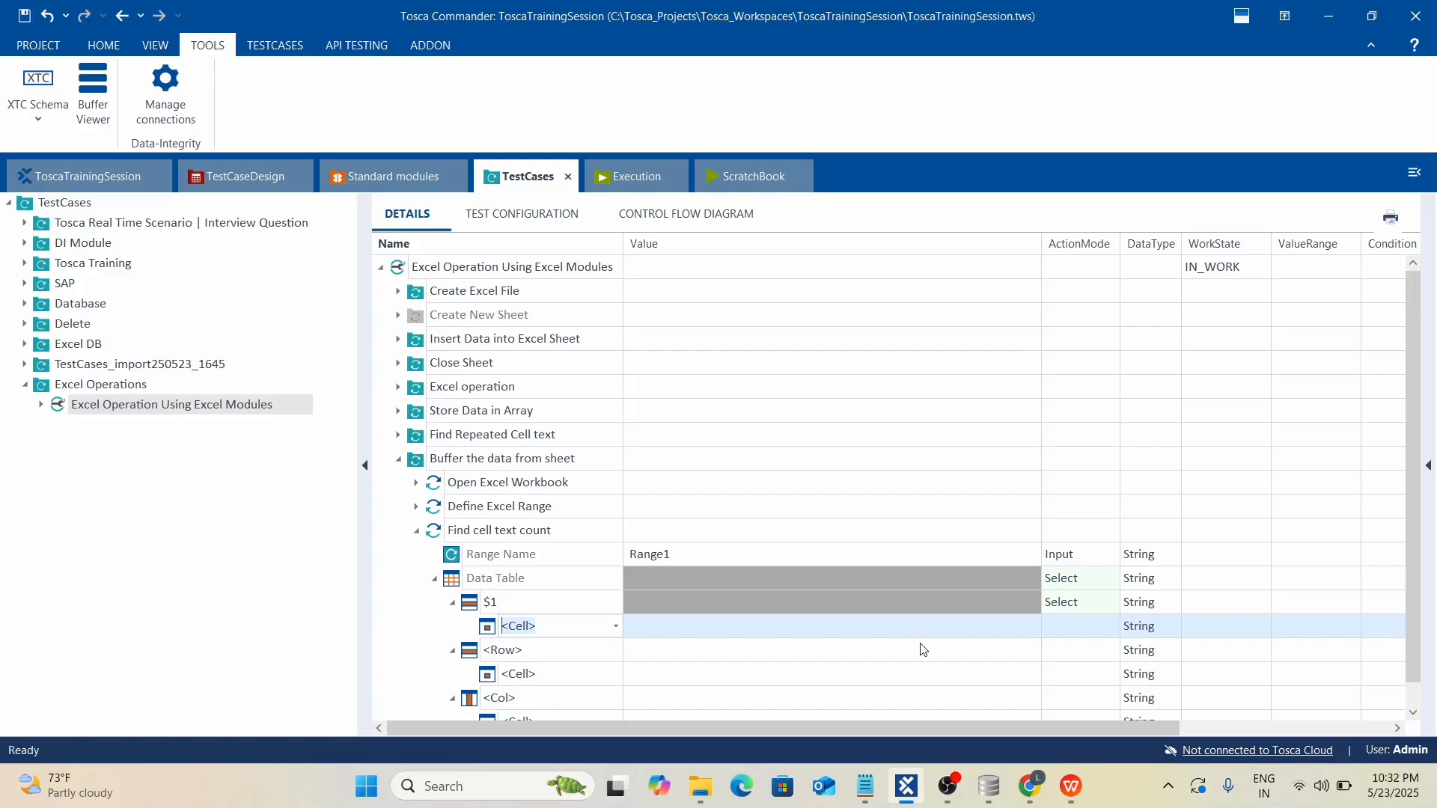
text(EMPID)
click(730, 627)
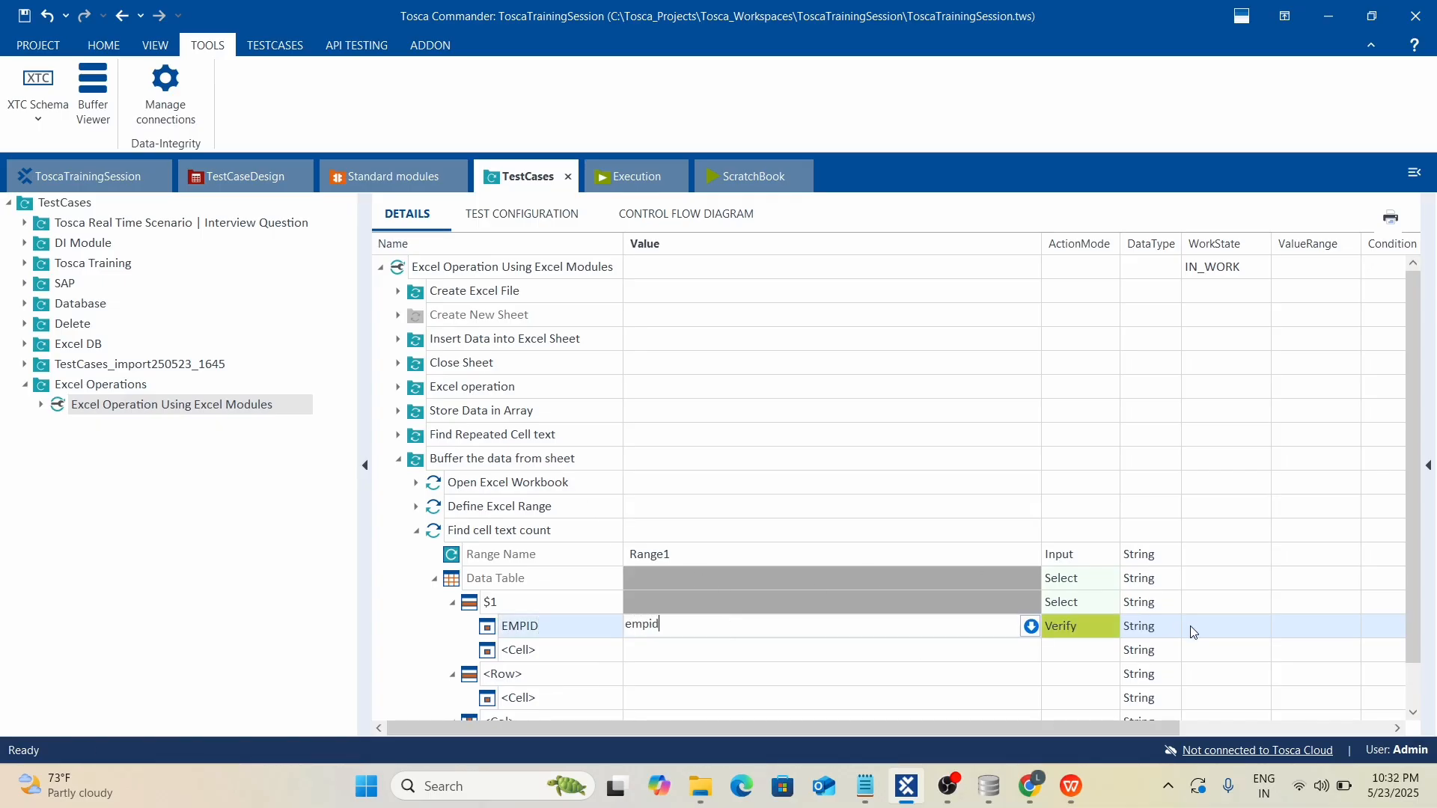
click(1086, 628)
key(b)
click(963, 433)
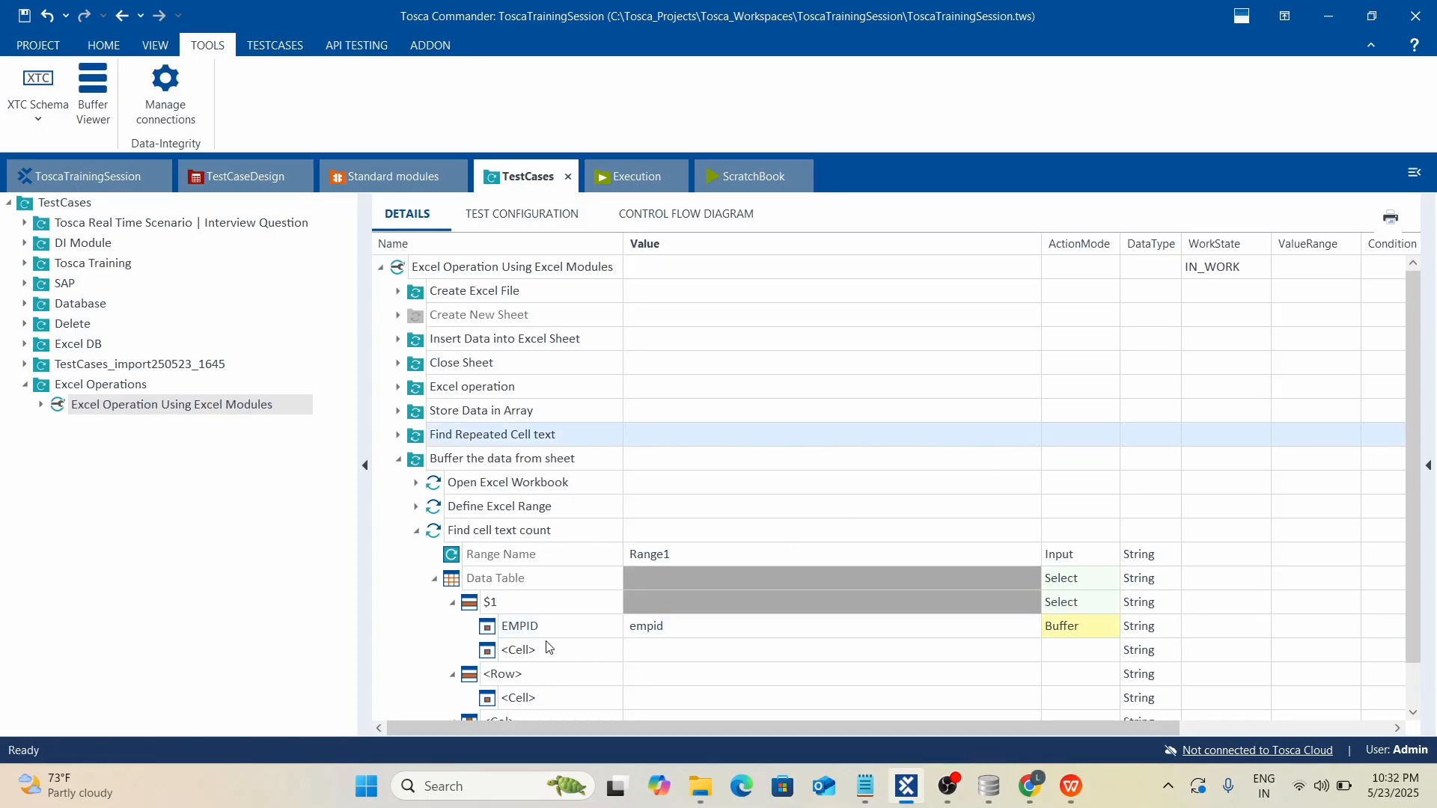
Name the second cell under row $1 Empname.
click(547, 648)
click(561, 651)
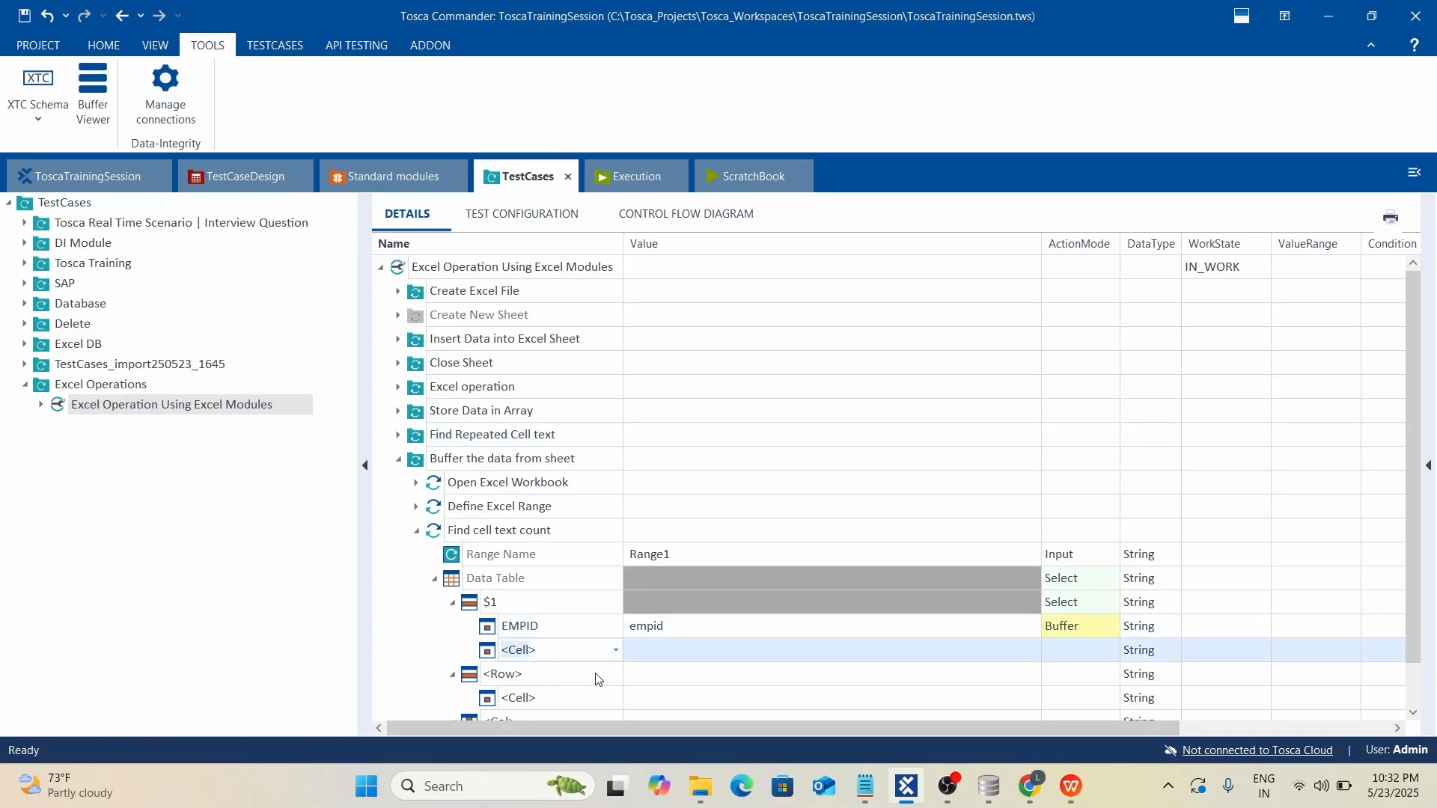
key(BackSpace)
text(Empname)
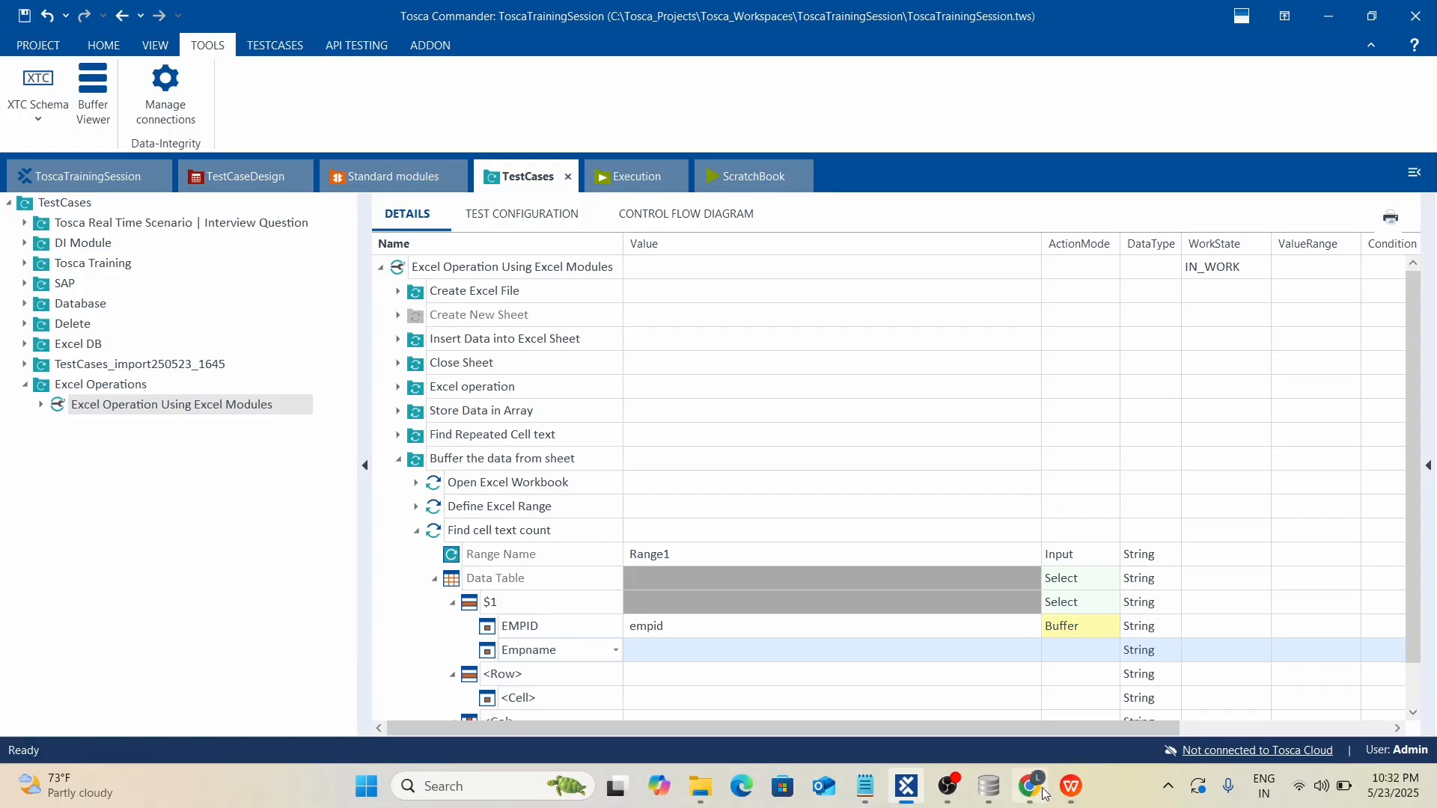
Check the column headers in the Employee_Data workbook in WPS Office, then close the workbook.
click(1072, 786)
scroll(224, 568, up, 3)
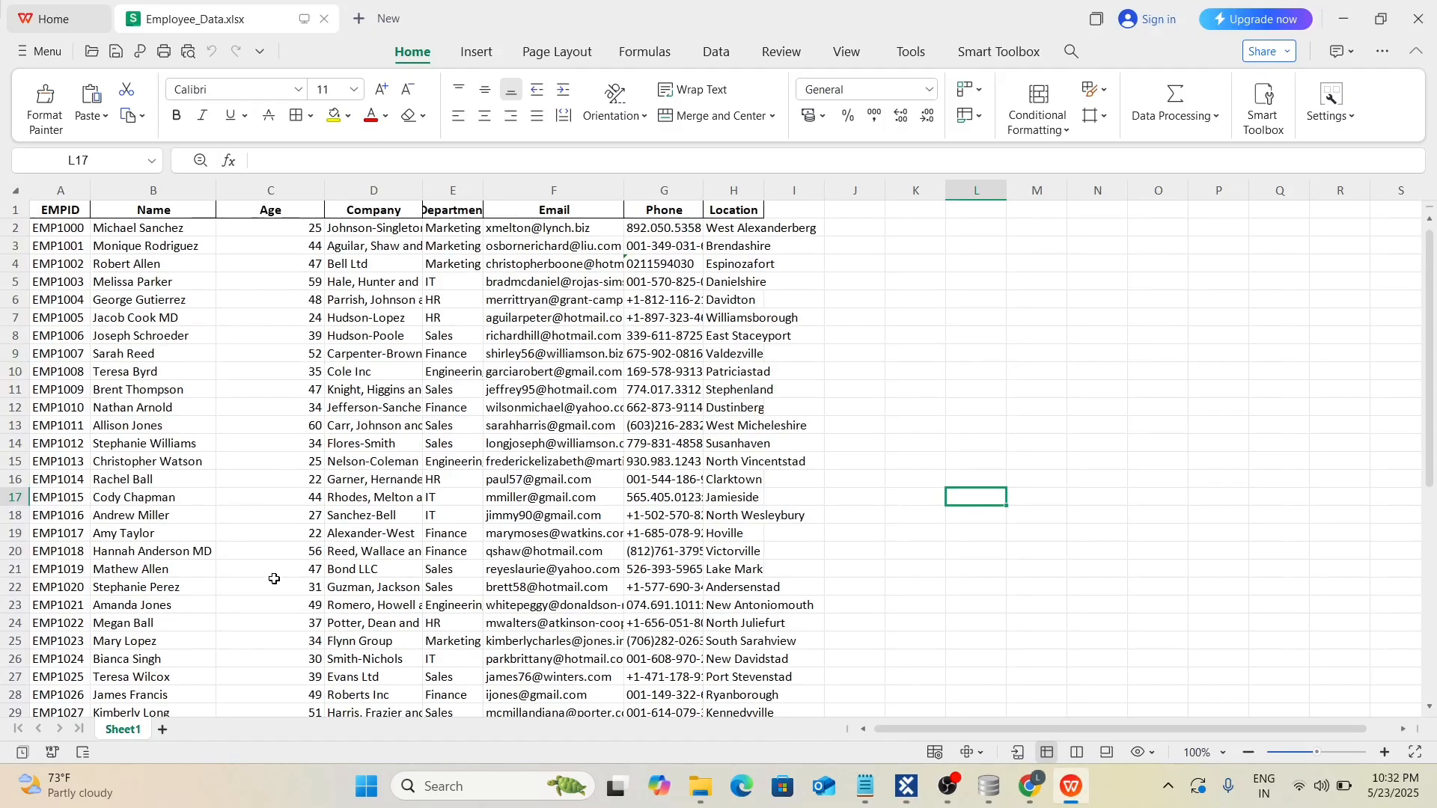
click(1424, 20)
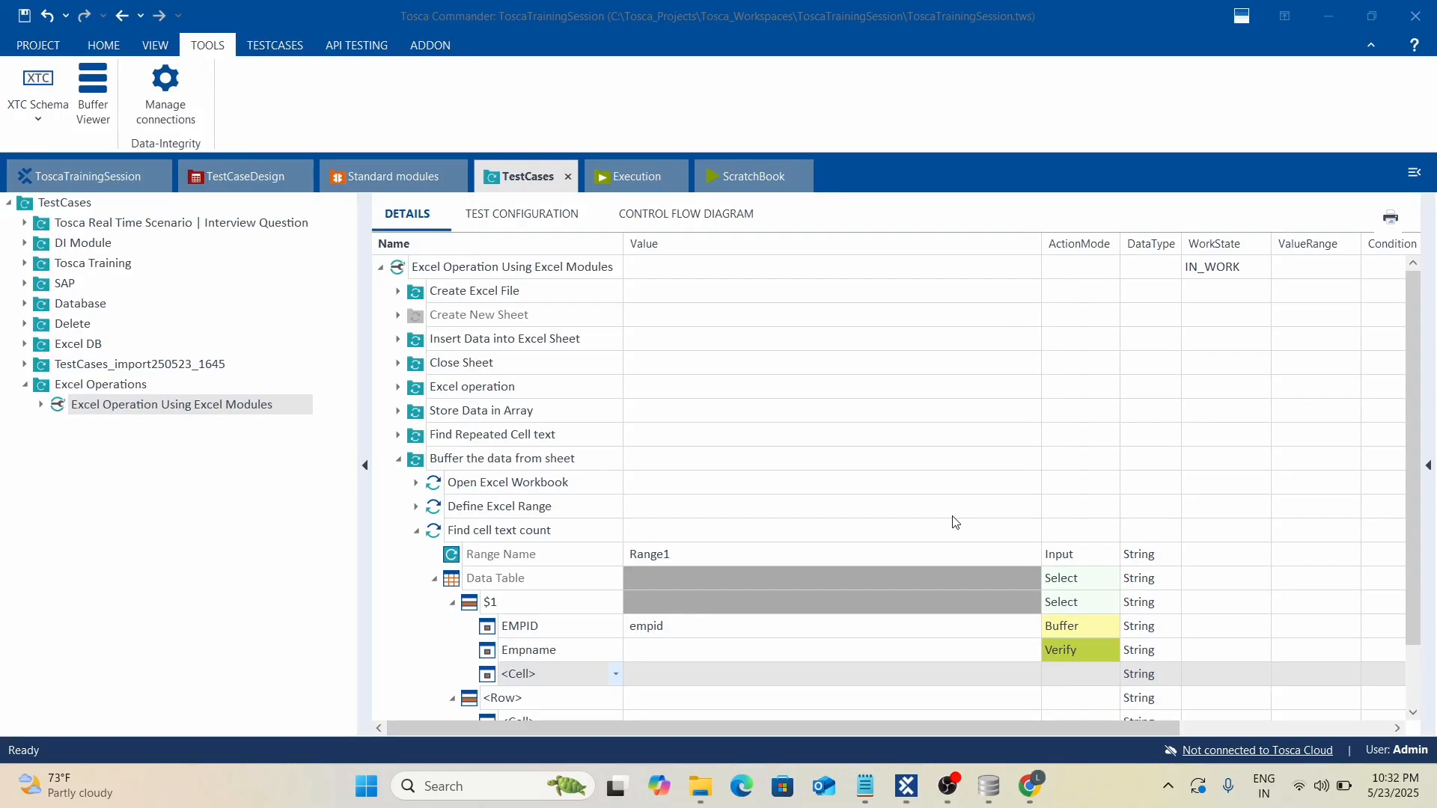
Rename the Empname cell to Name and set its value to name with the action mode Buffer.
click(573, 657)
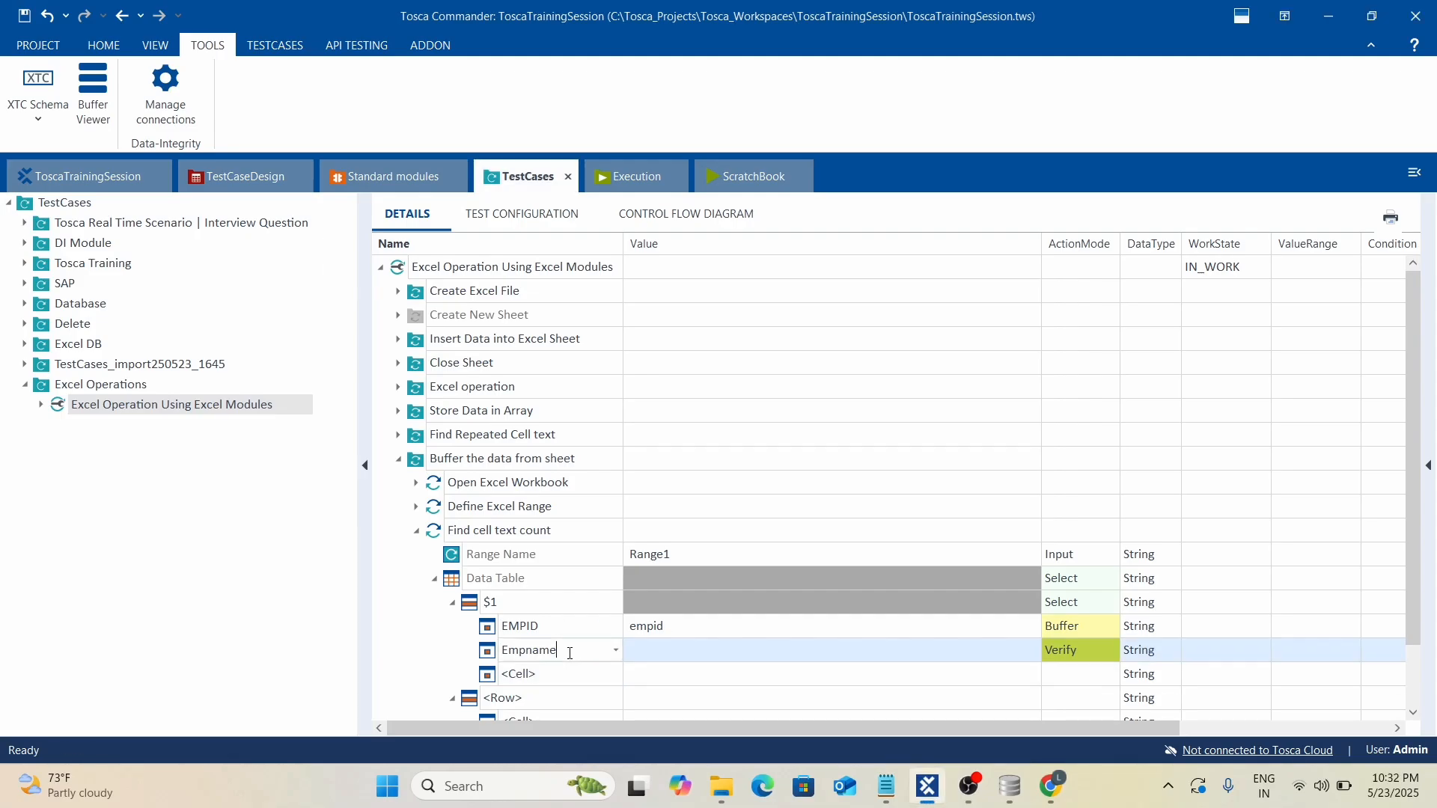
text(Name)
click(752, 647)
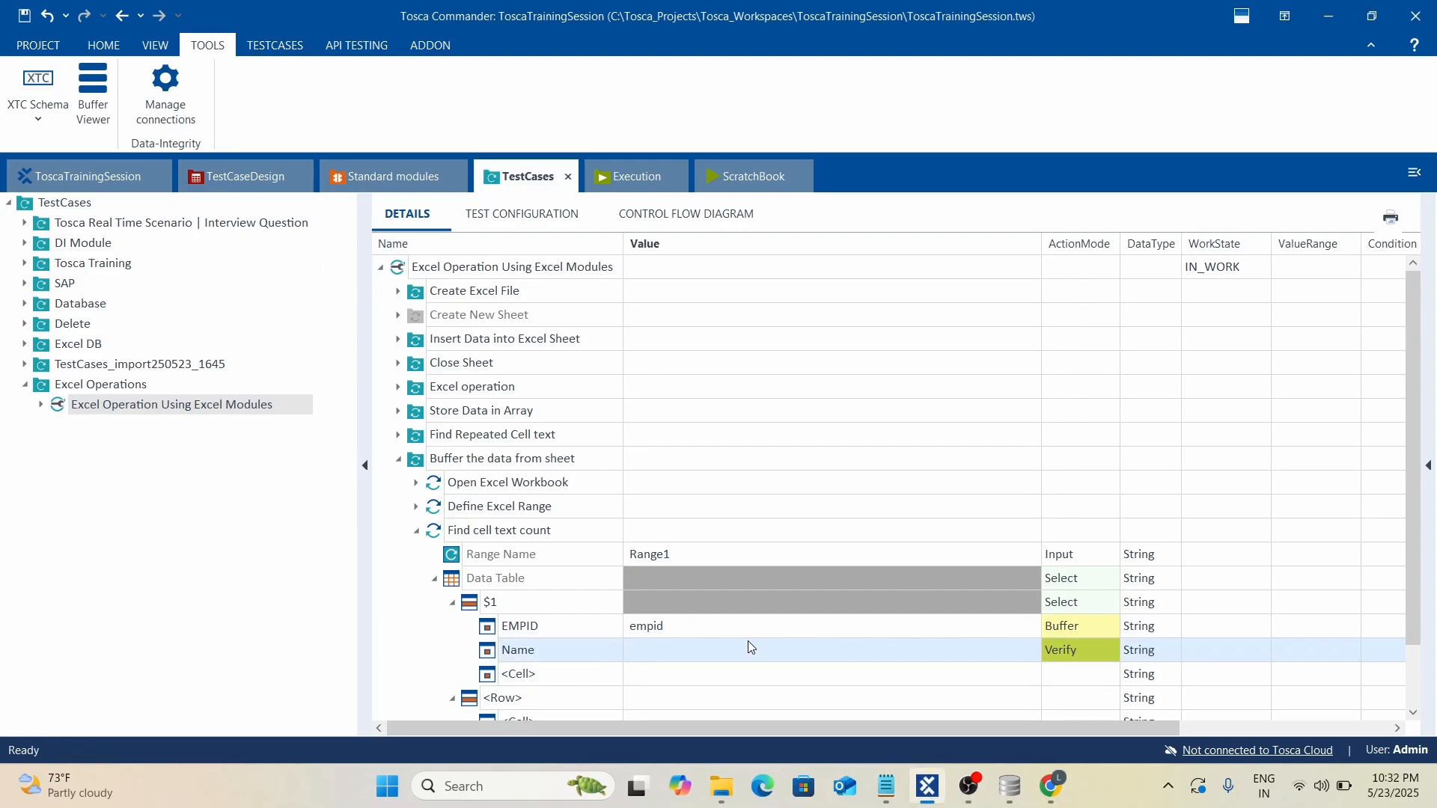
click(1067, 653)
key(b)
click(930, 570)
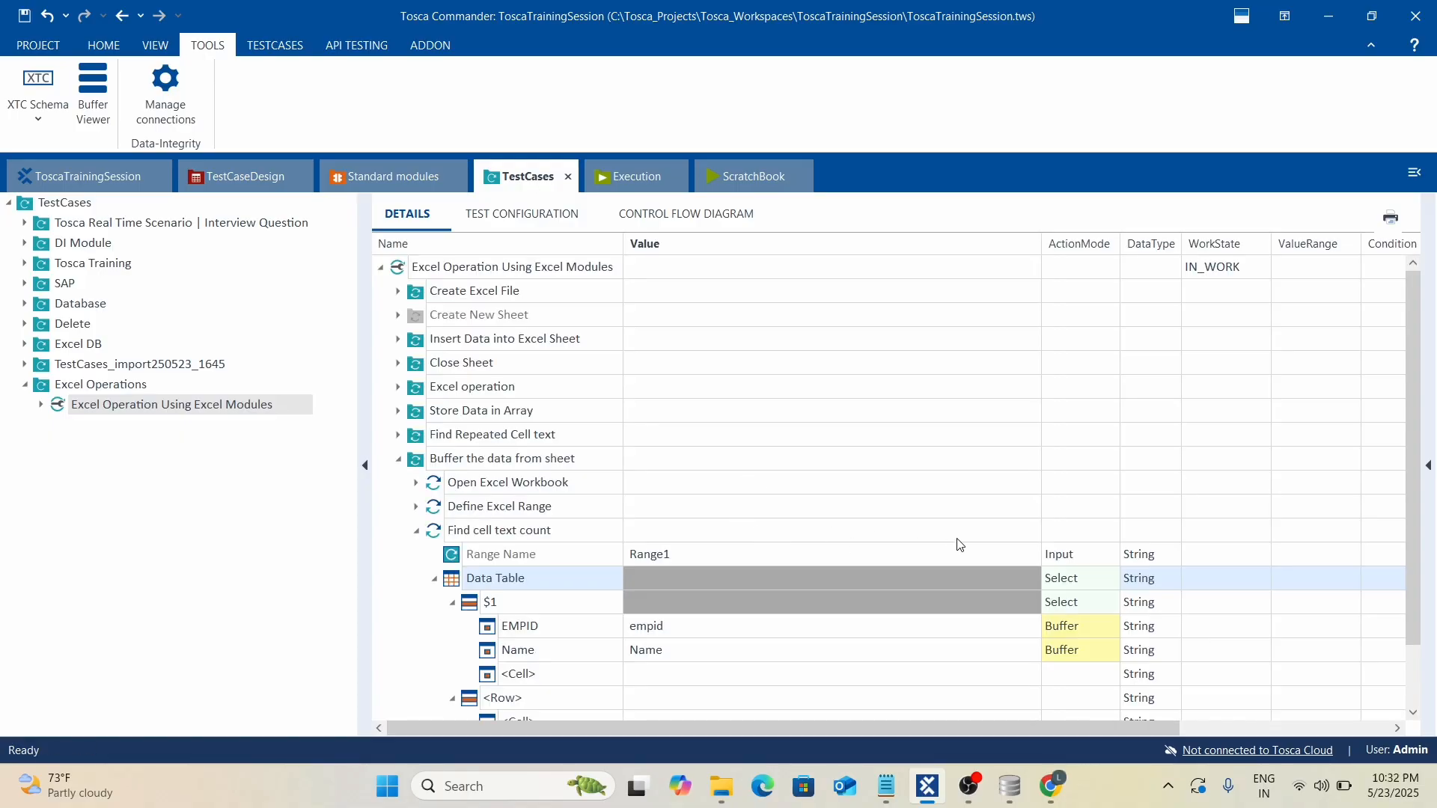
click(676, 656)
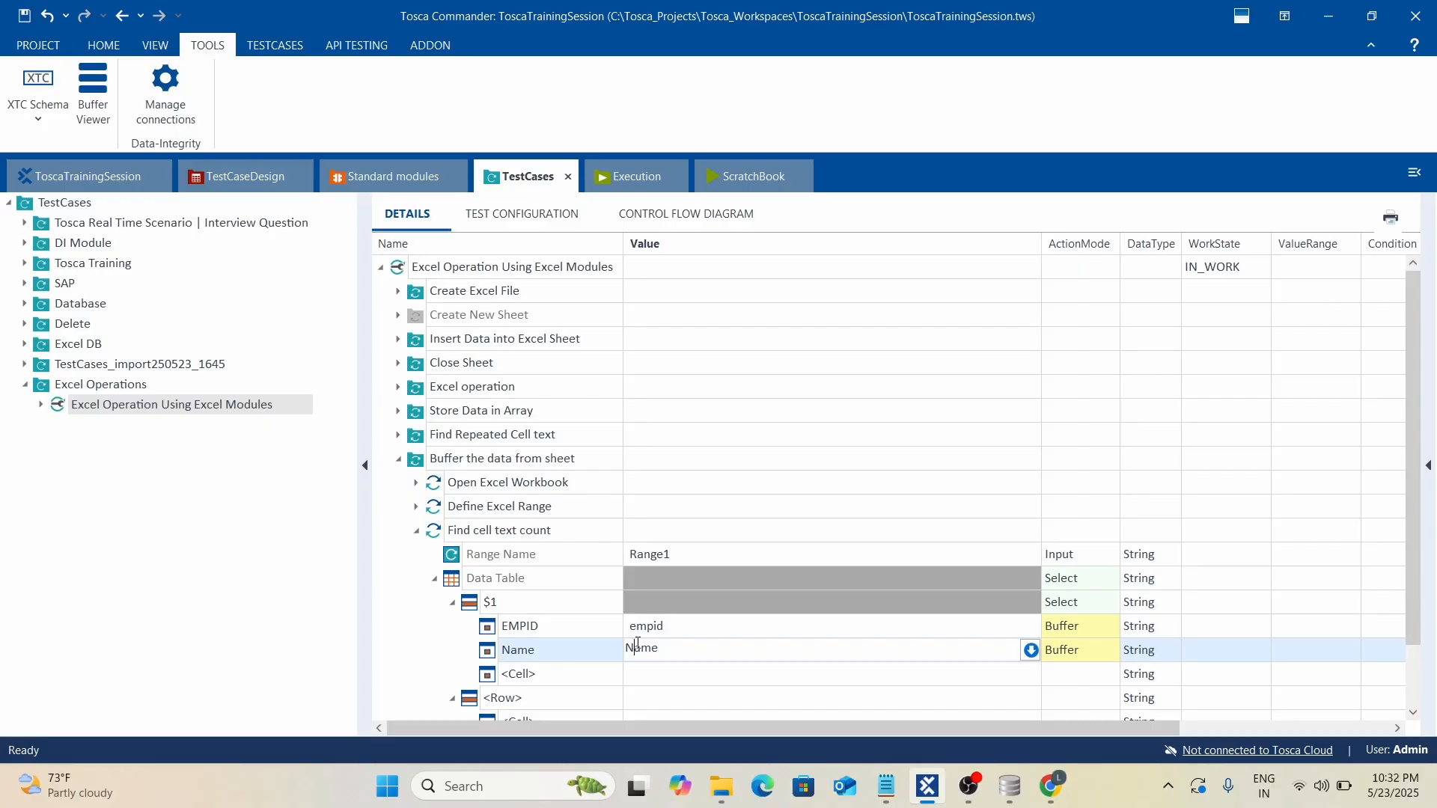
key(BackSpace)
text(n)
click(1167, 341)
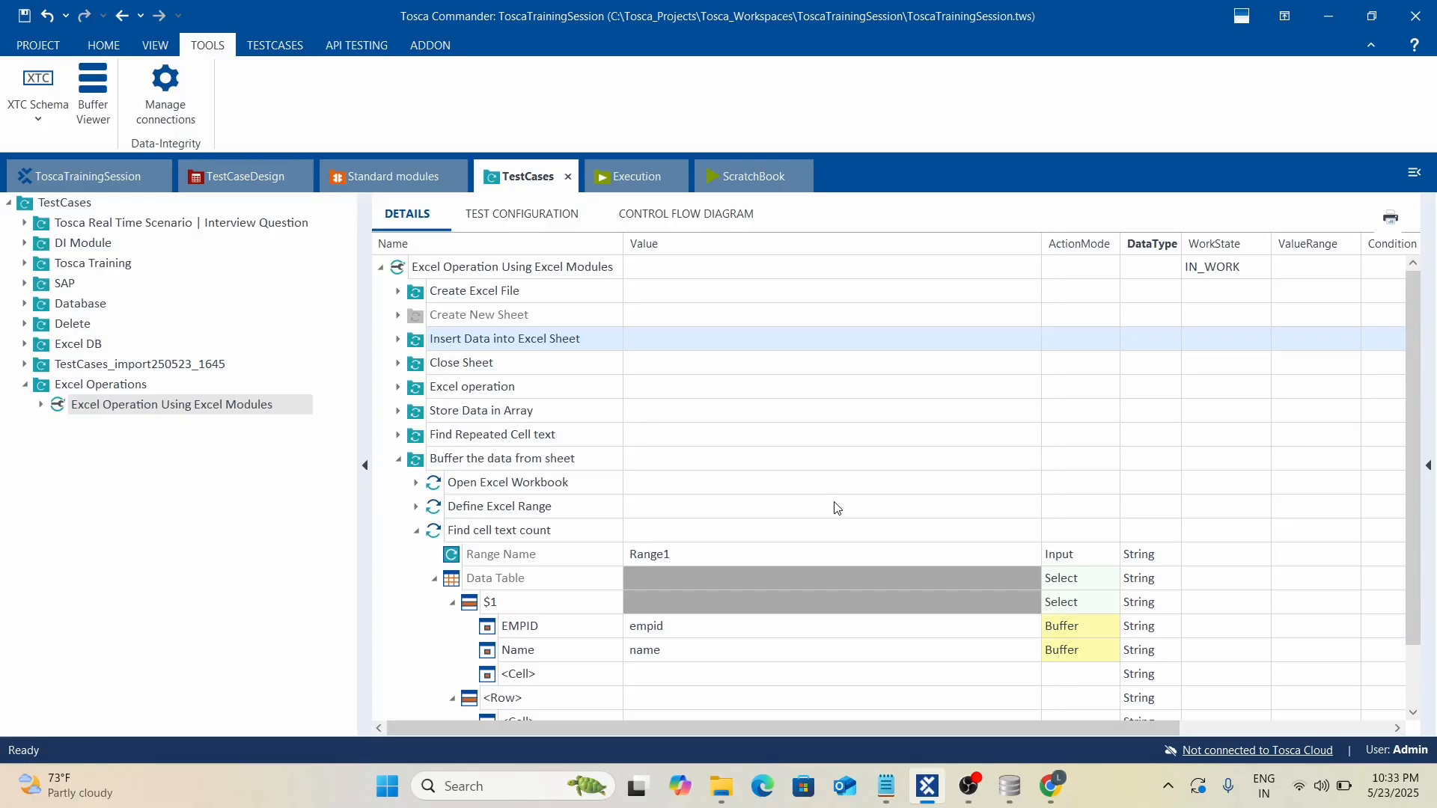
Run the "Buffer the data from sheet" folder in ScratchBook.
click(861, 485)
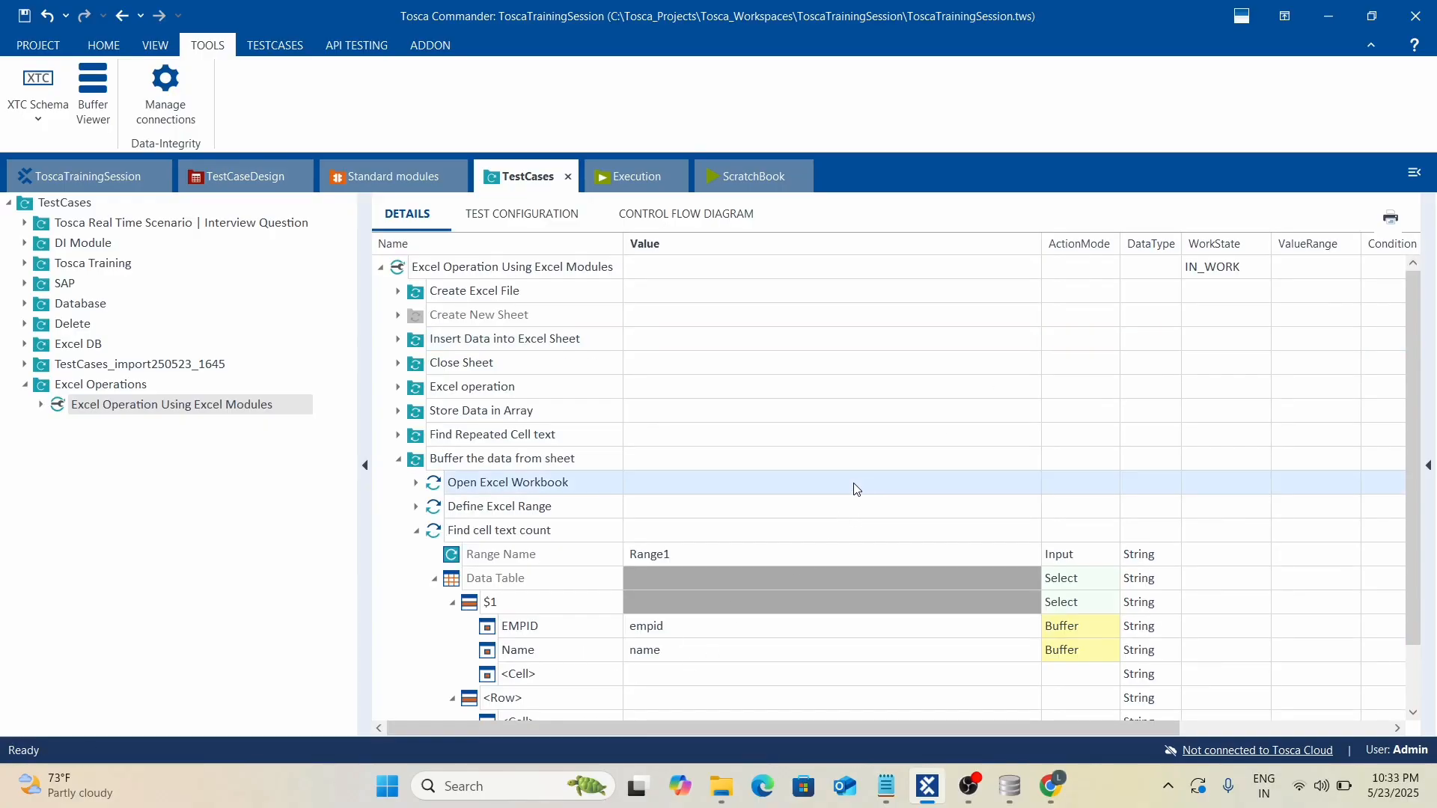
scroll(856, 496, down, 1)
scroll(862, 586, up, 1)
scroll(863, 586, down, 1)
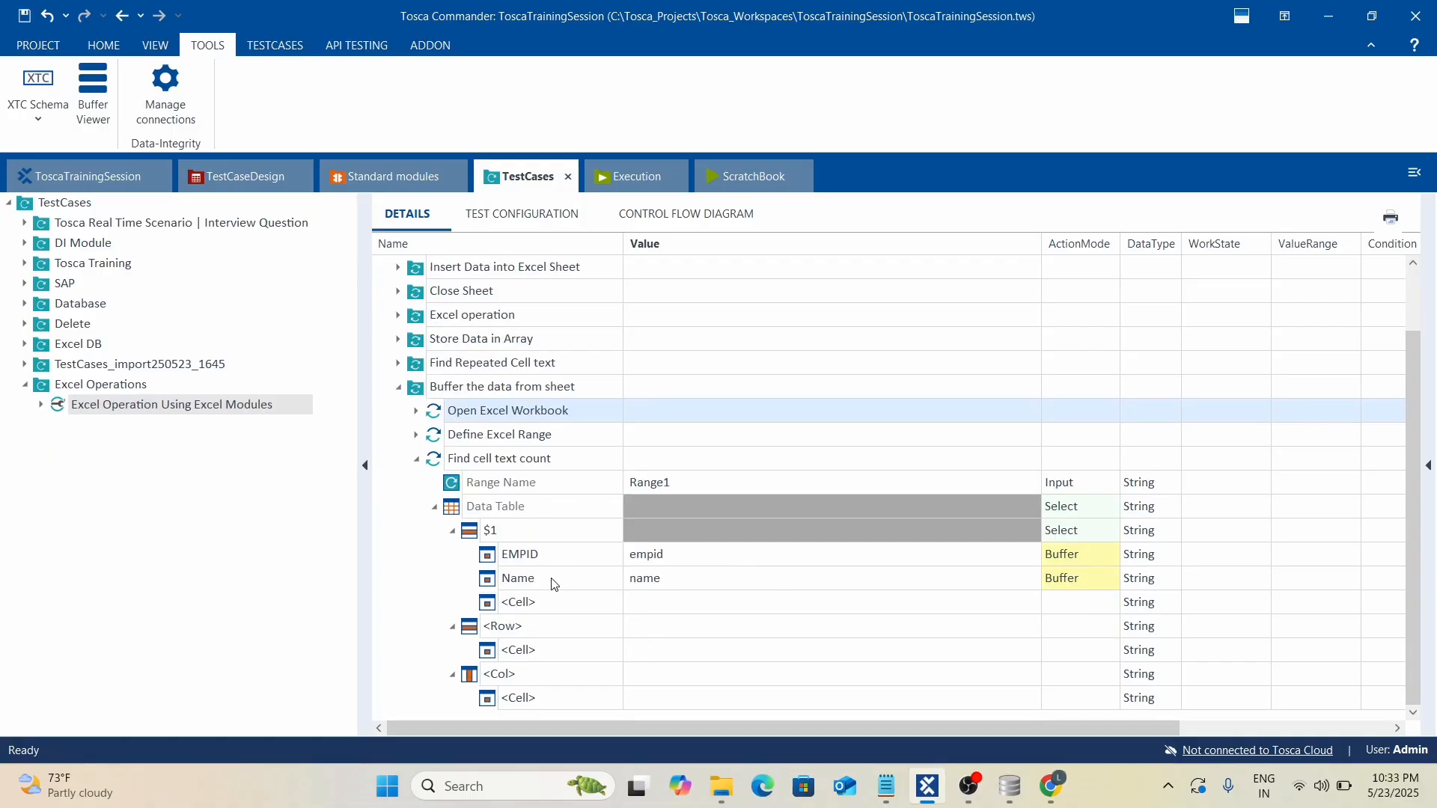
right_click(464, 393)
click(497, 474)
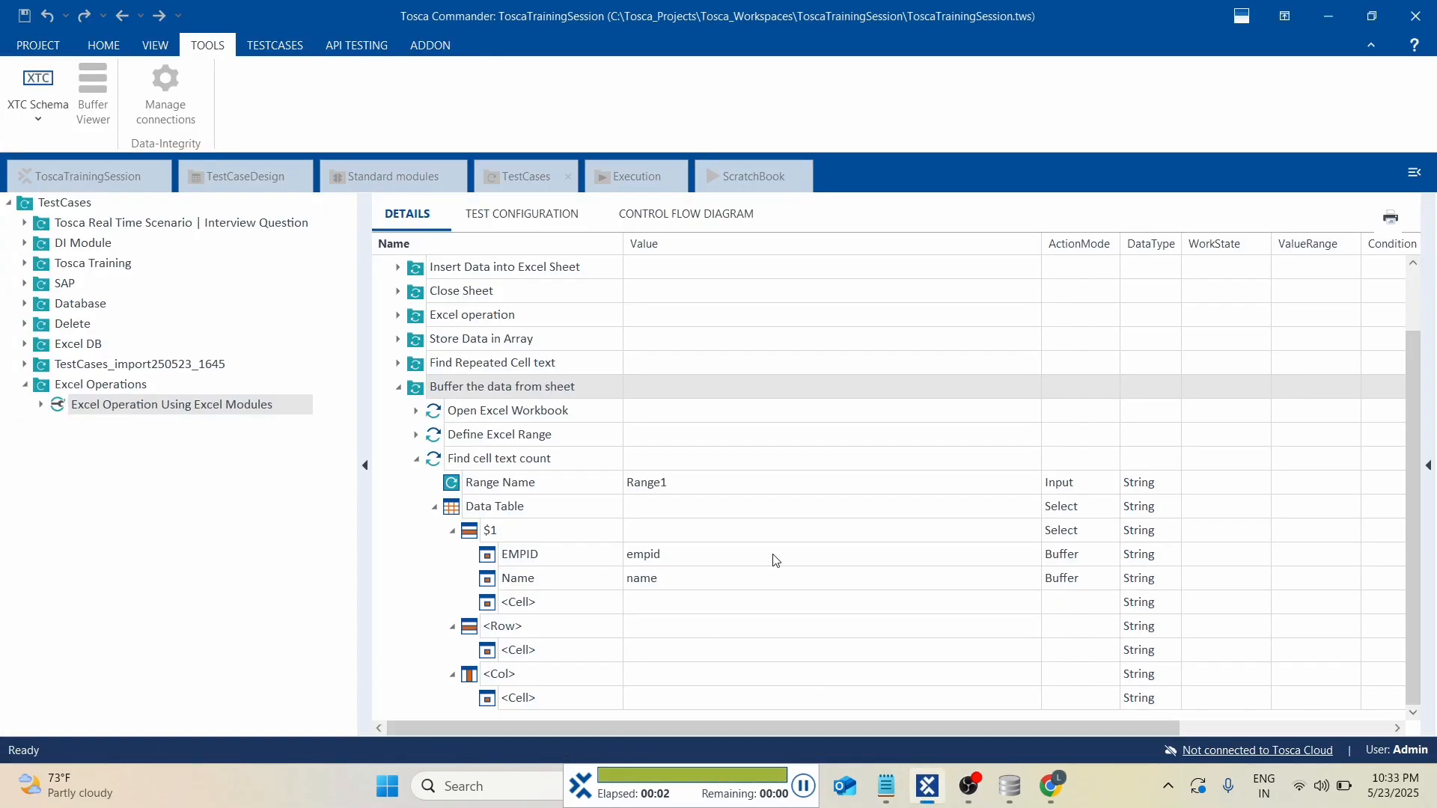
Expand the whole Find cell text count result in ScratchBook and check the log information for buffers empid and name.
click(552, 291)
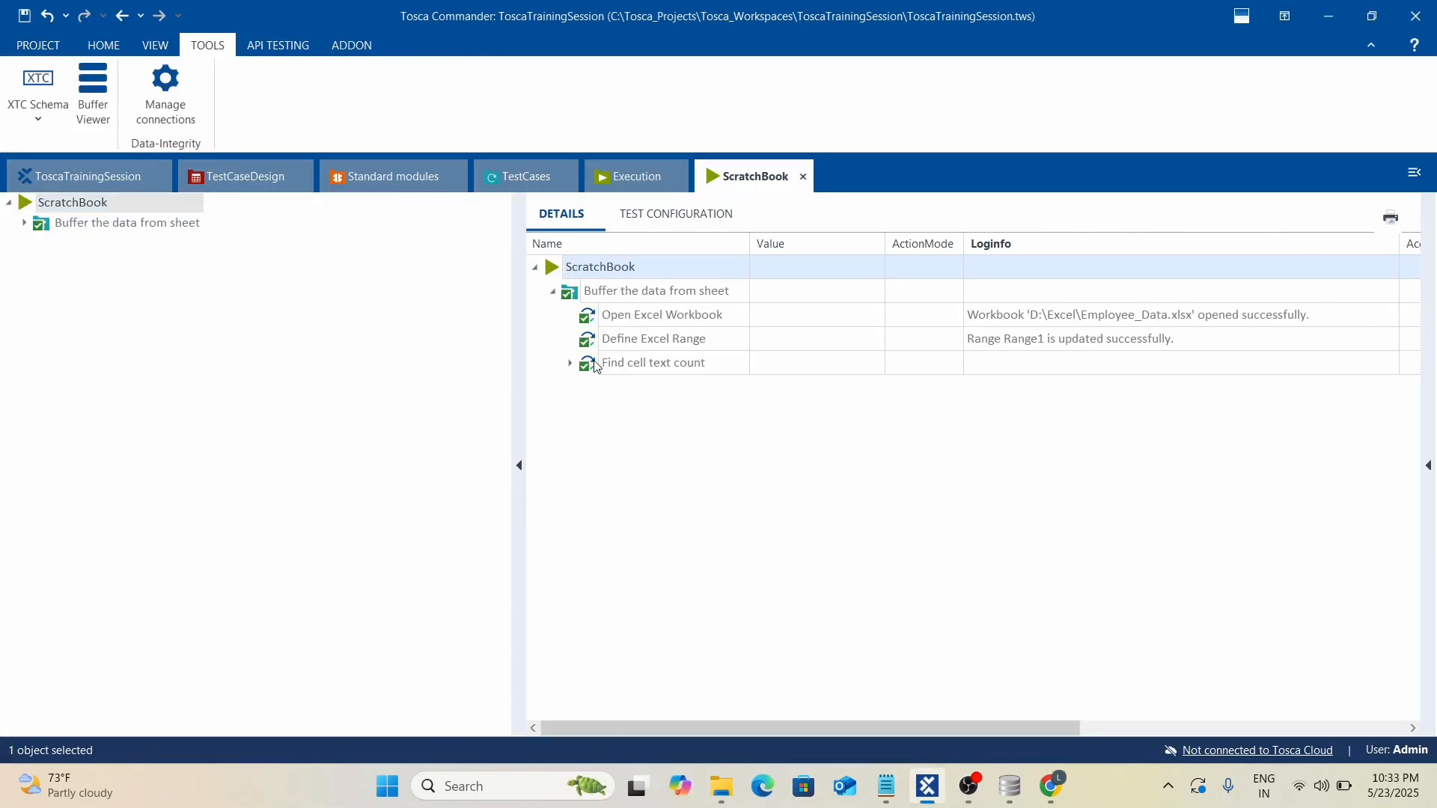
right_click(642, 362)
click(857, 373)
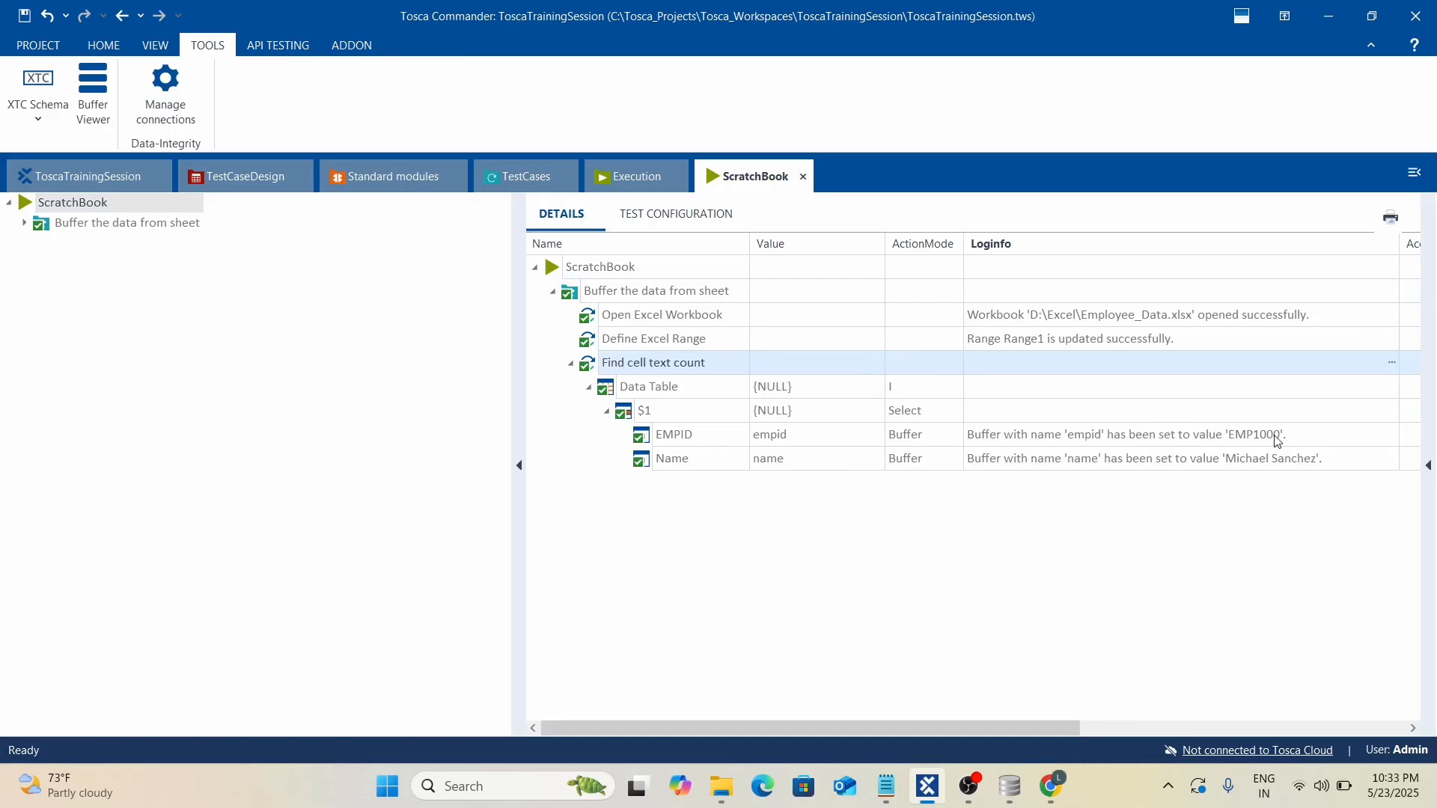
click(1242, 442)
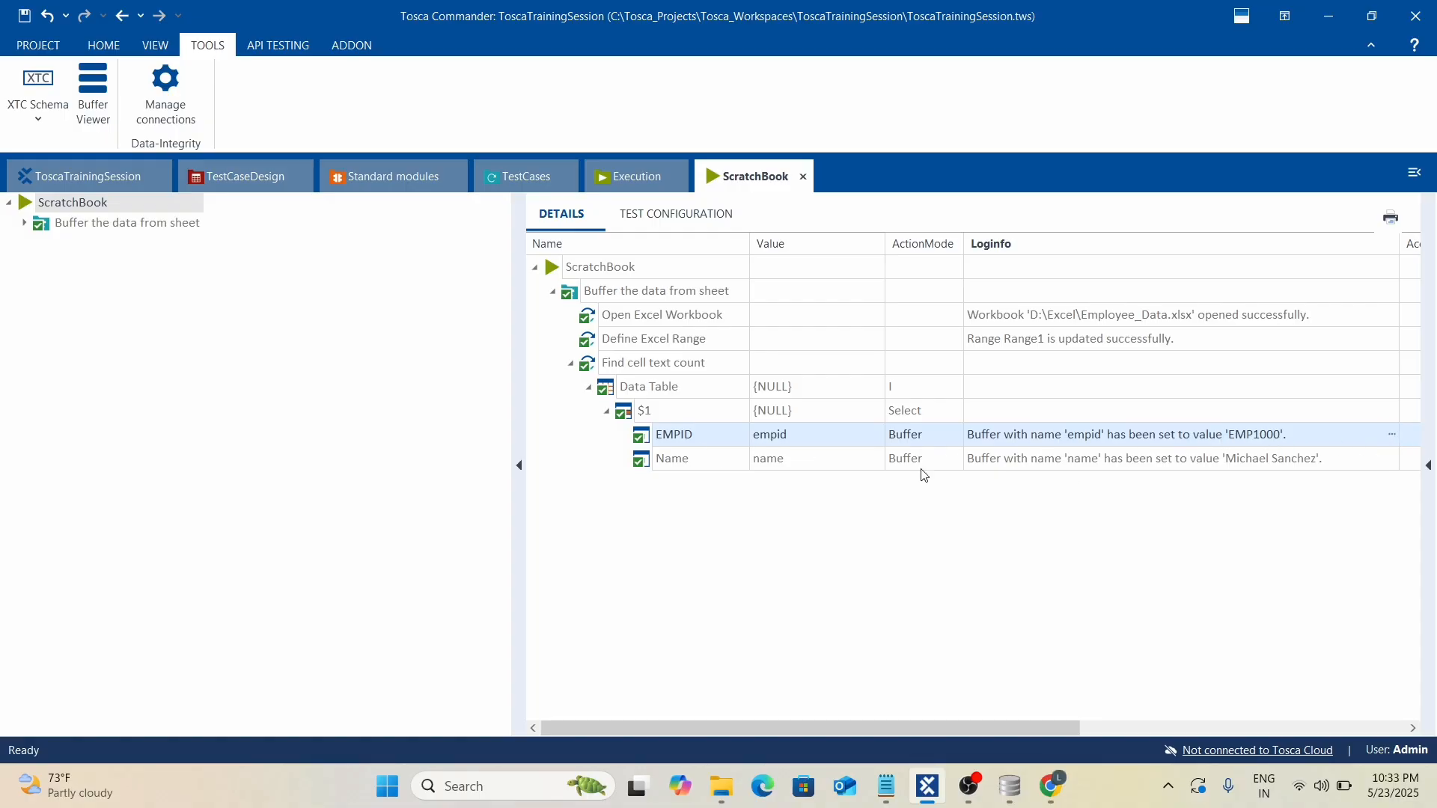
Remove the $1 row with its EMPID and Name cells from the Data Table of Find cell text count in the test case.
click(1350, 479)
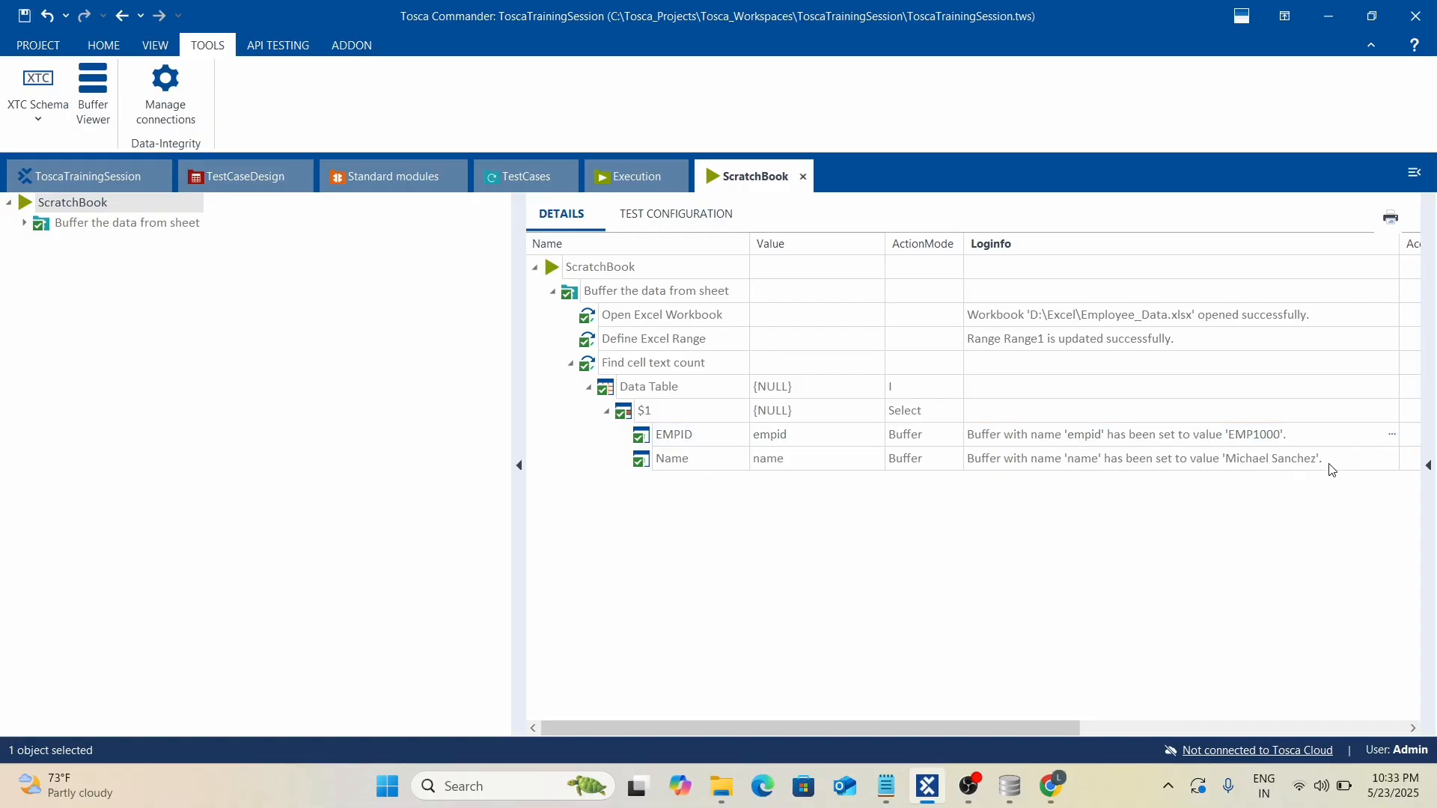
click(513, 176)
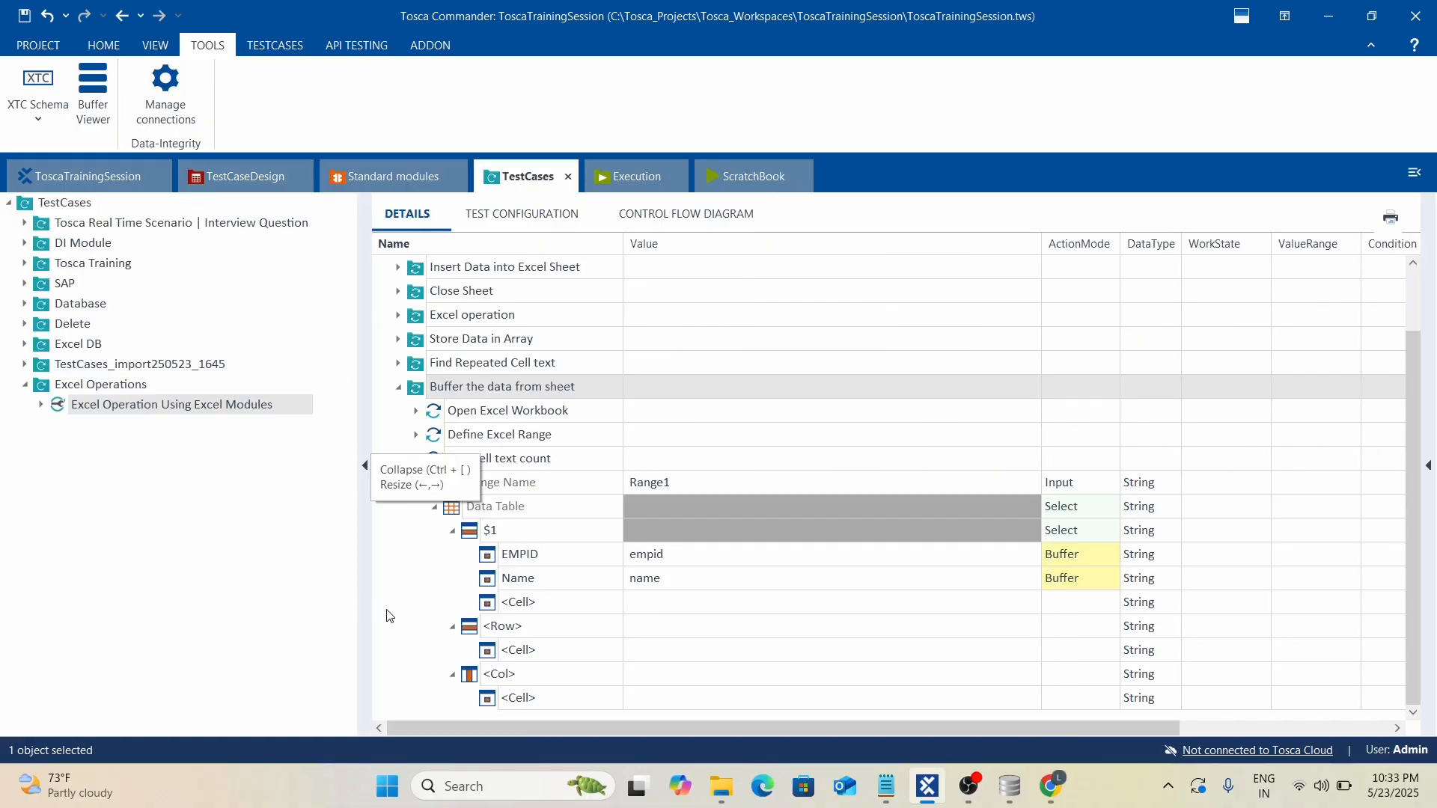
click(724, 586)
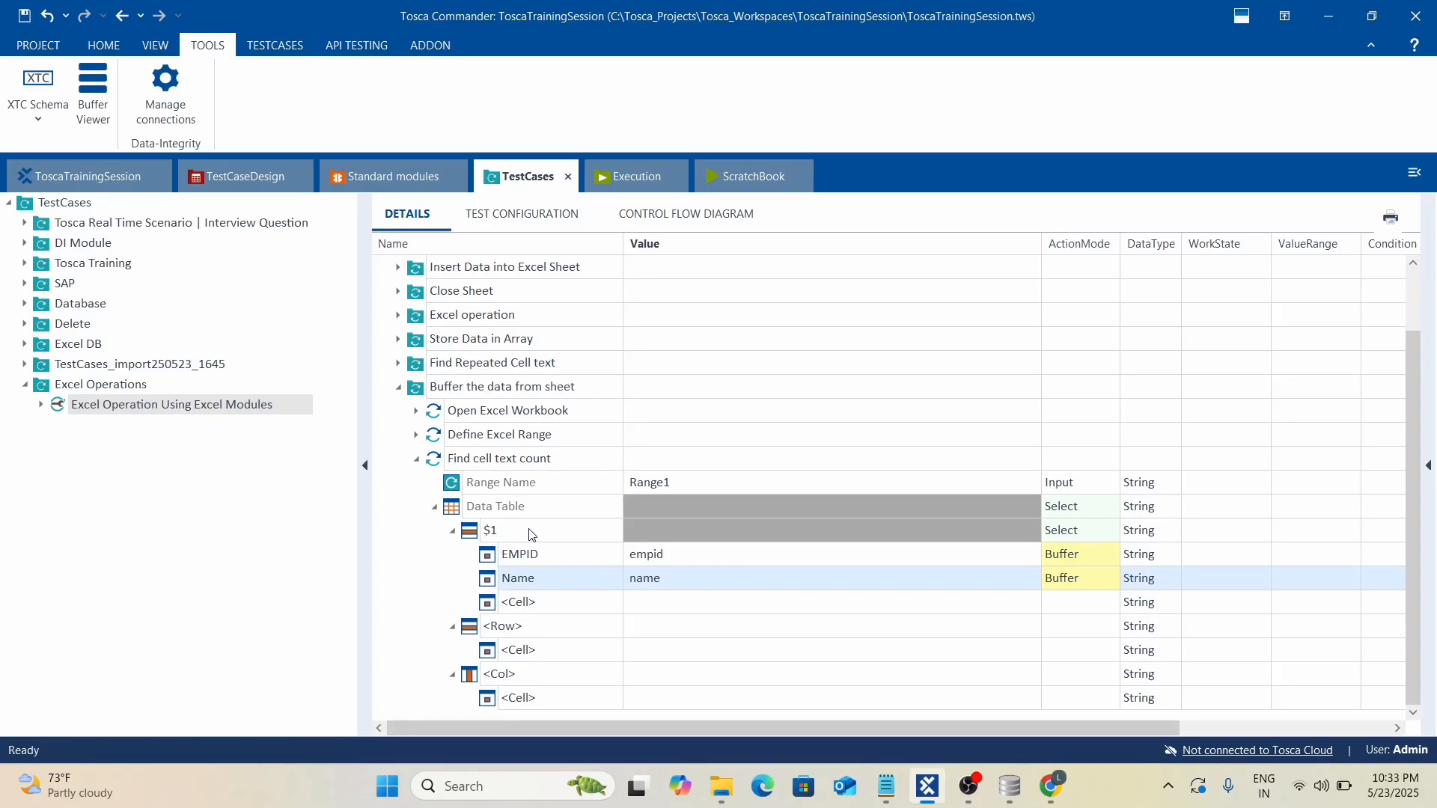
click(506, 528)
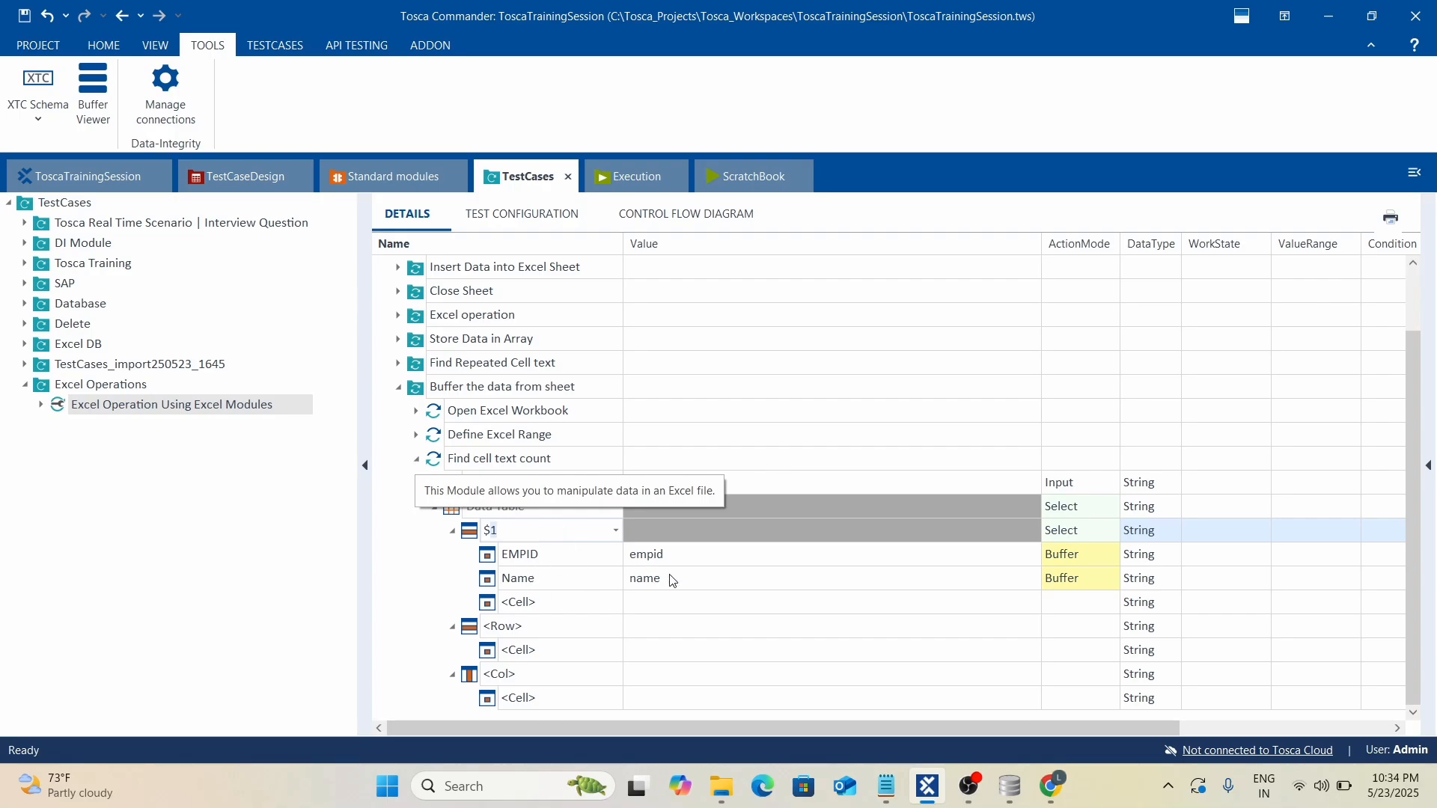
click(758, 588)
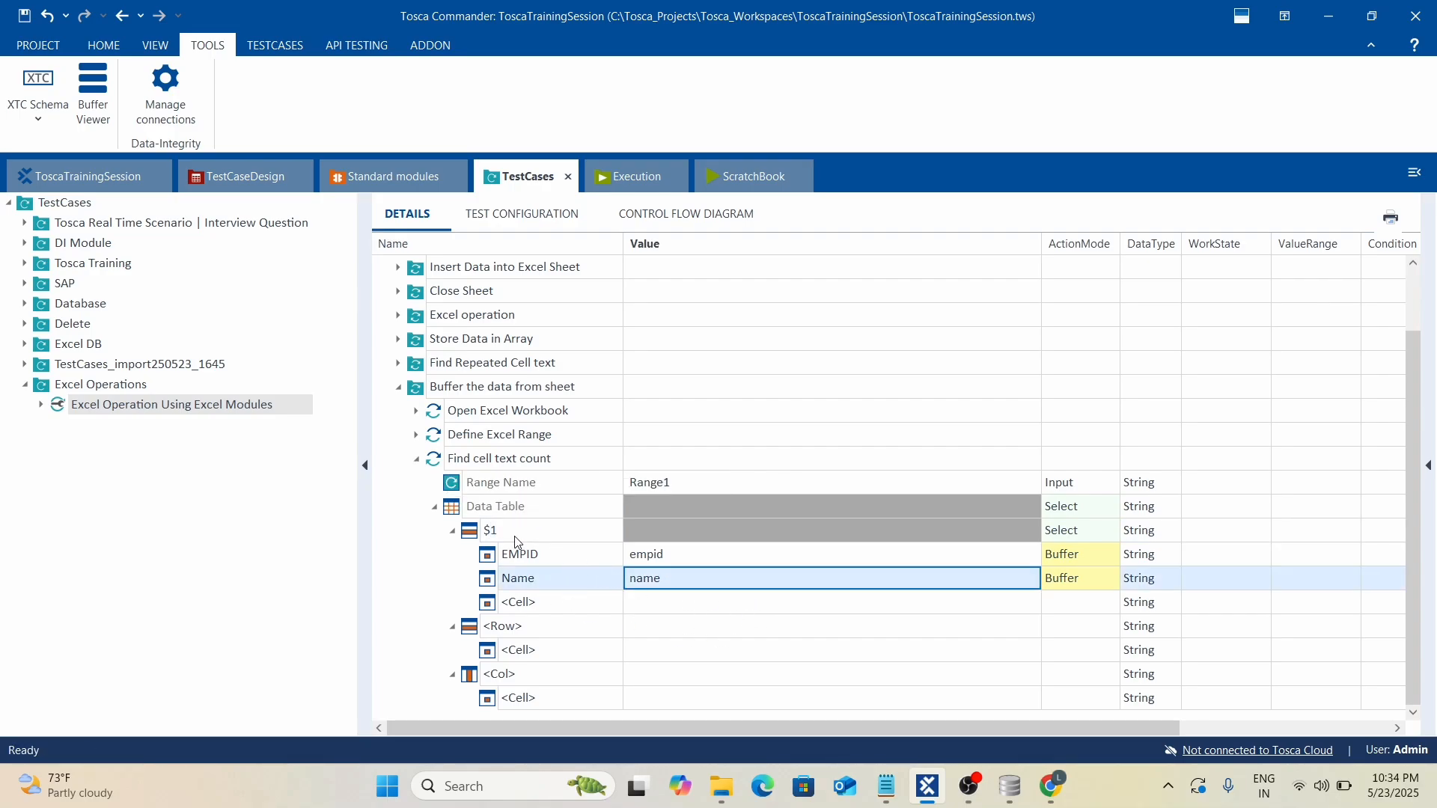
key(alt)
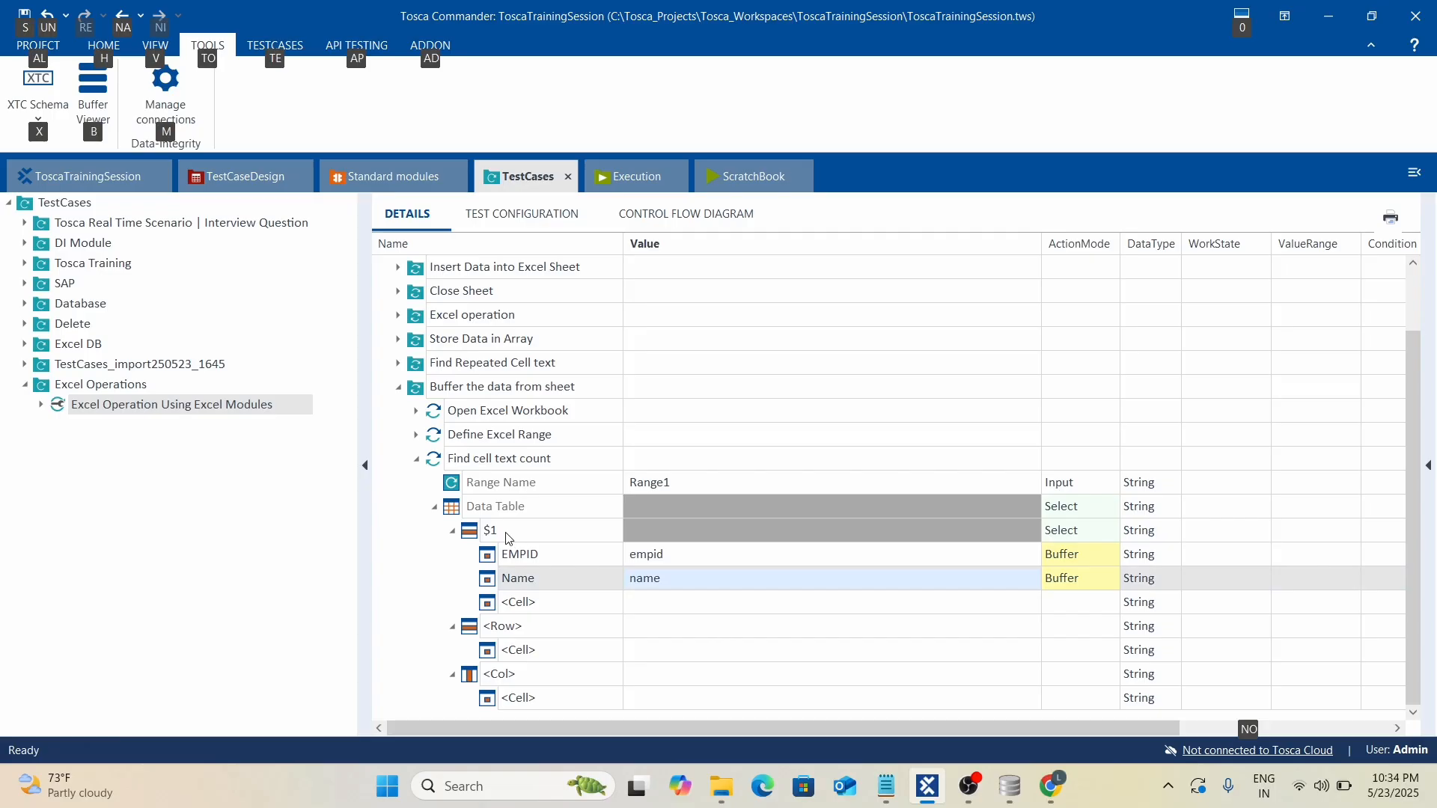
click(452, 533)
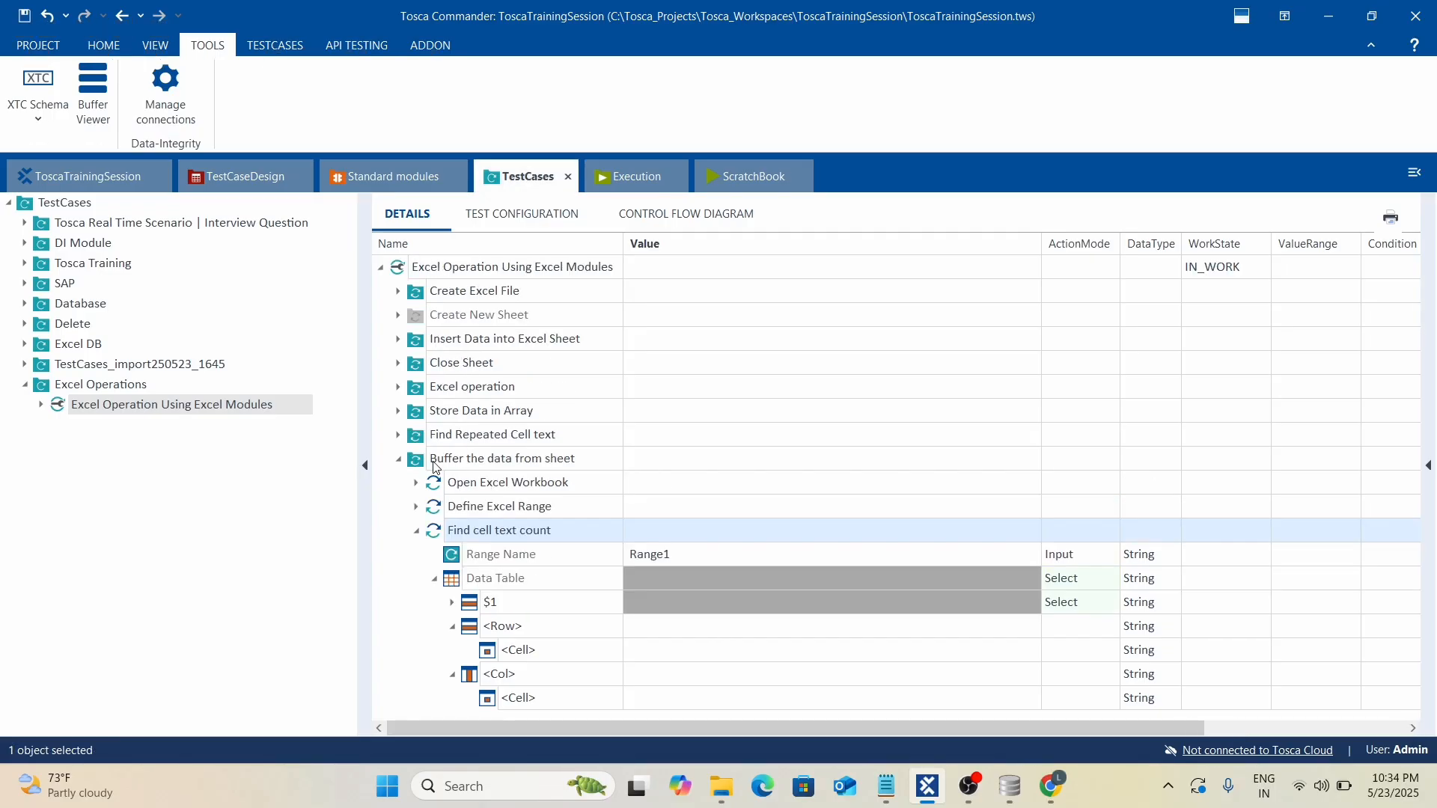
click(500, 581)
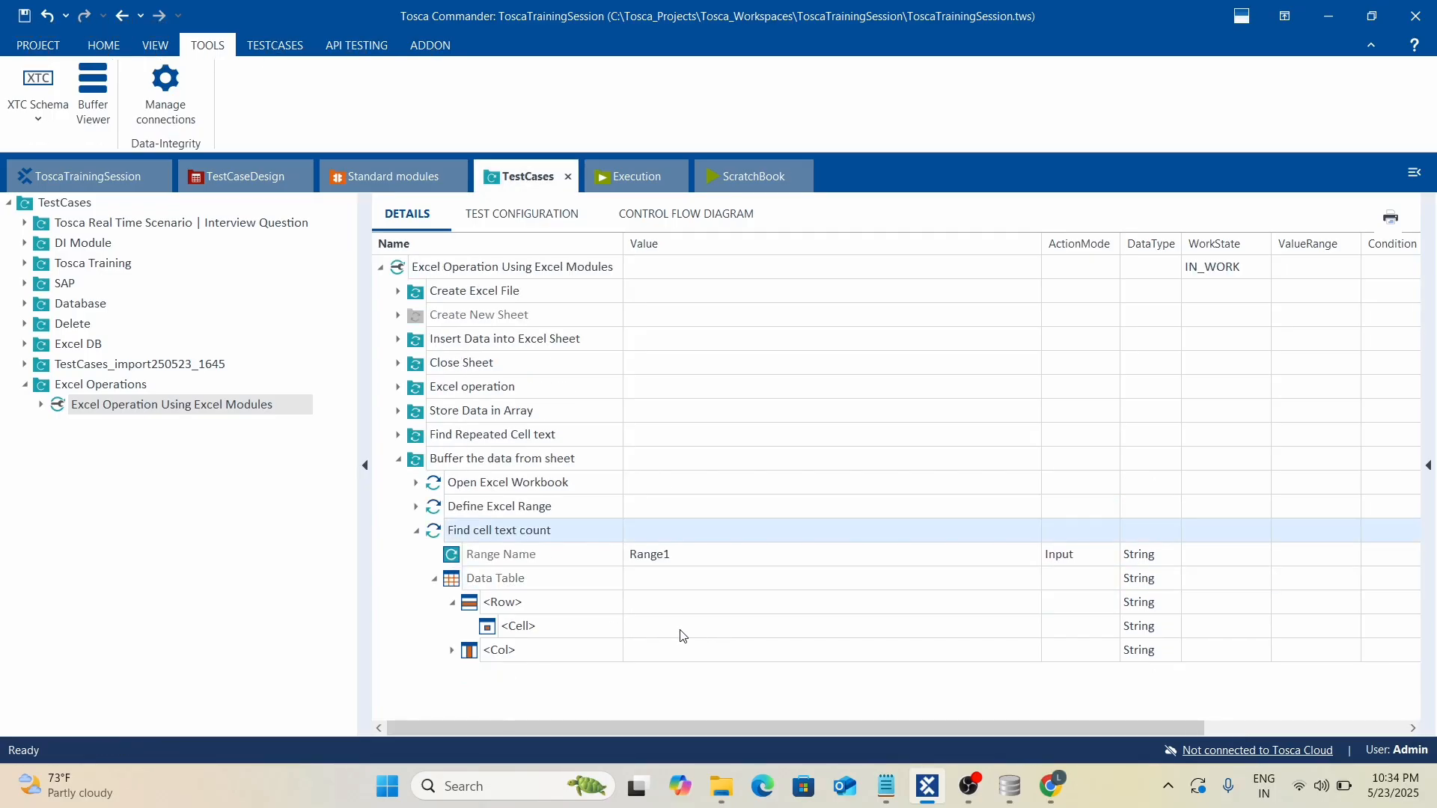
Look through the employee rows in the Employee_Data workbook in WPS Office, select name cell B24, close the workbook and return to Tosca Commander.
key(alt+Tab)
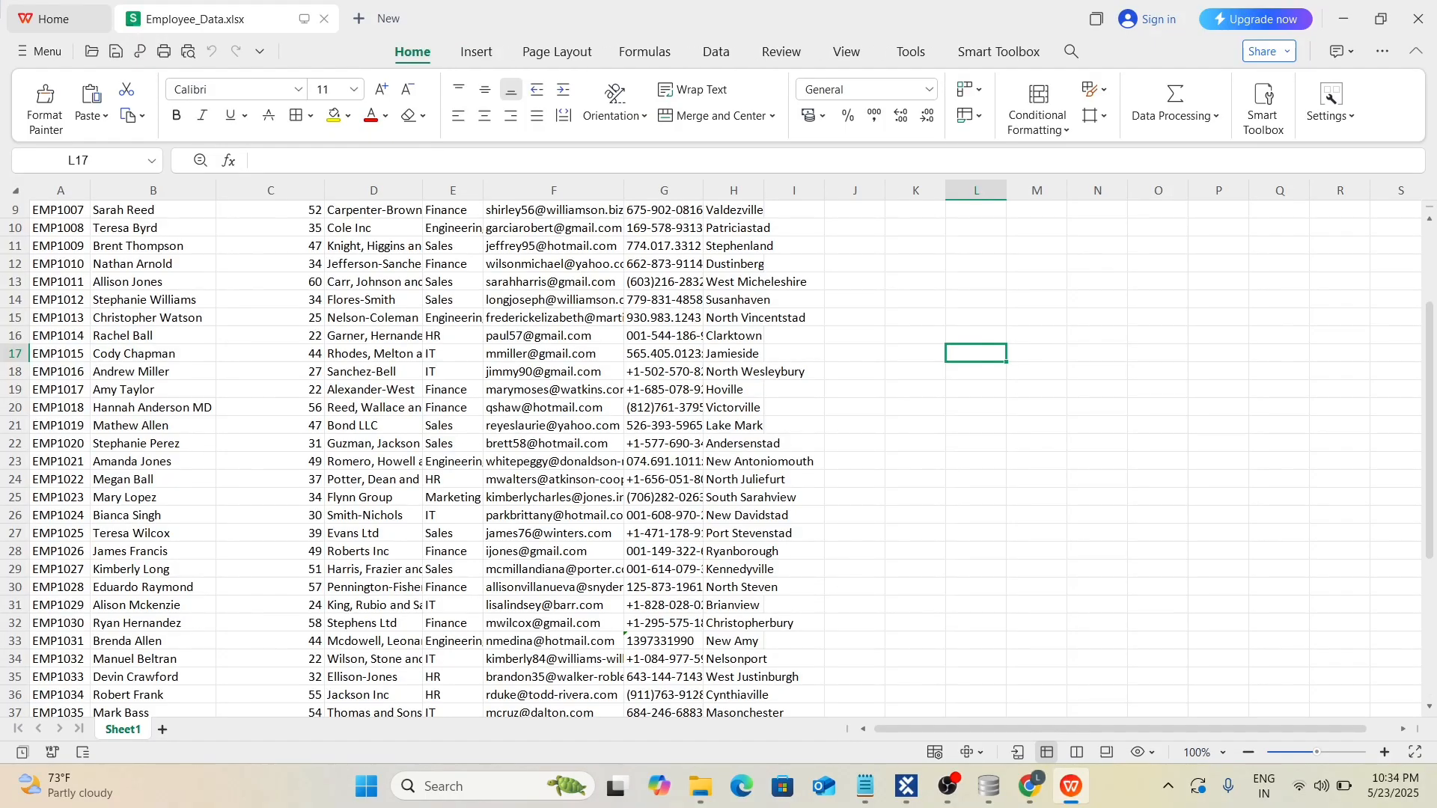
click(164, 482)
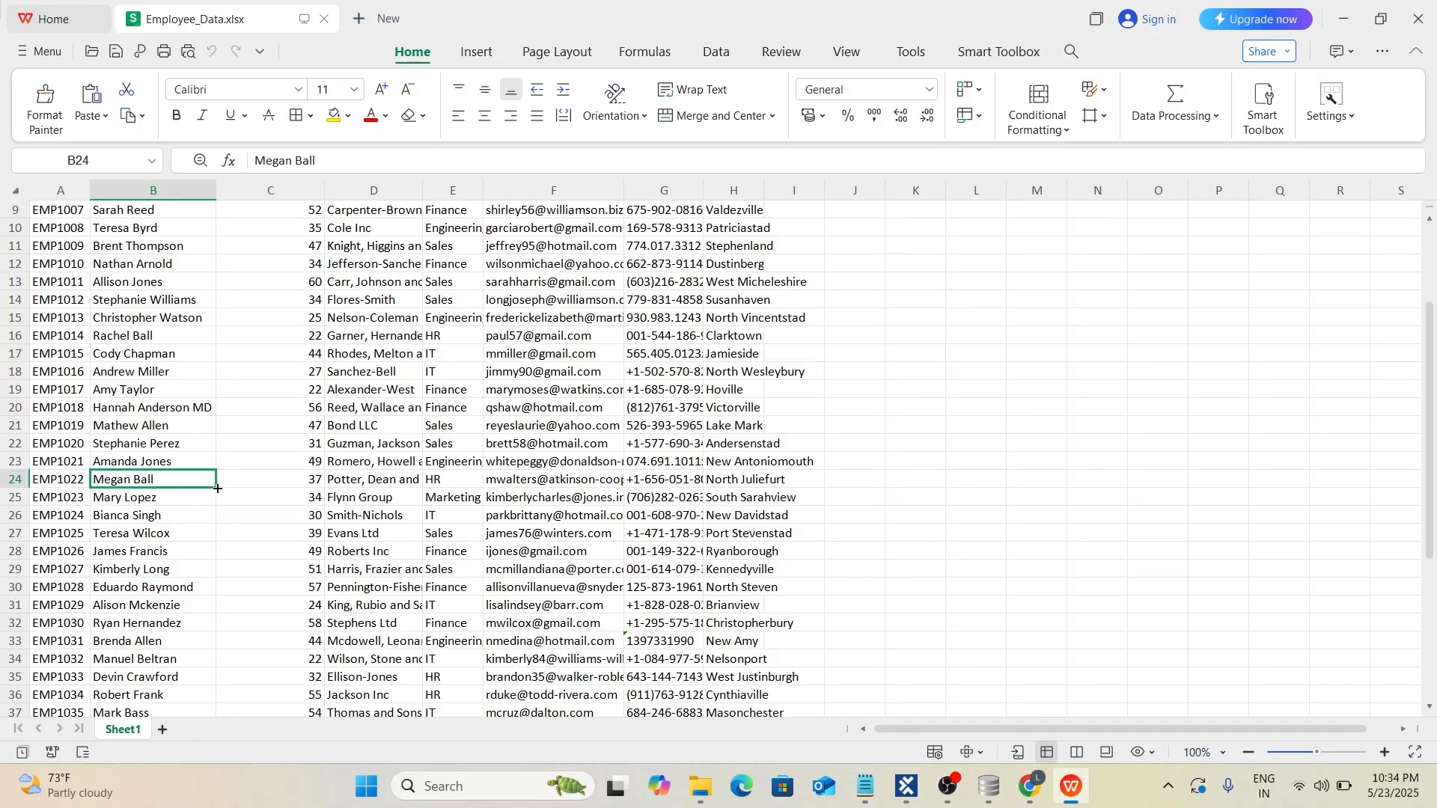
key(Escape)
click(1423, 25)
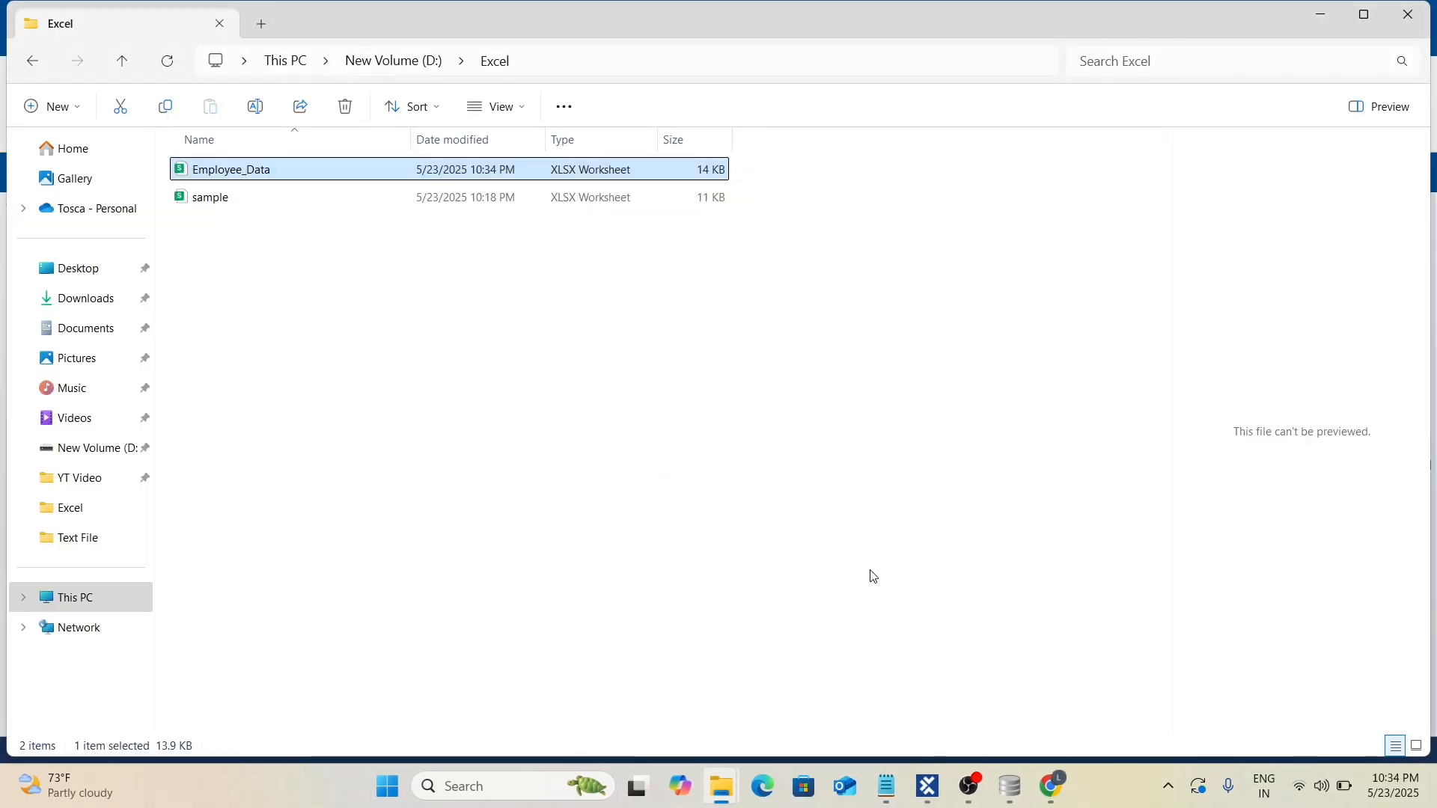
click(928, 786)
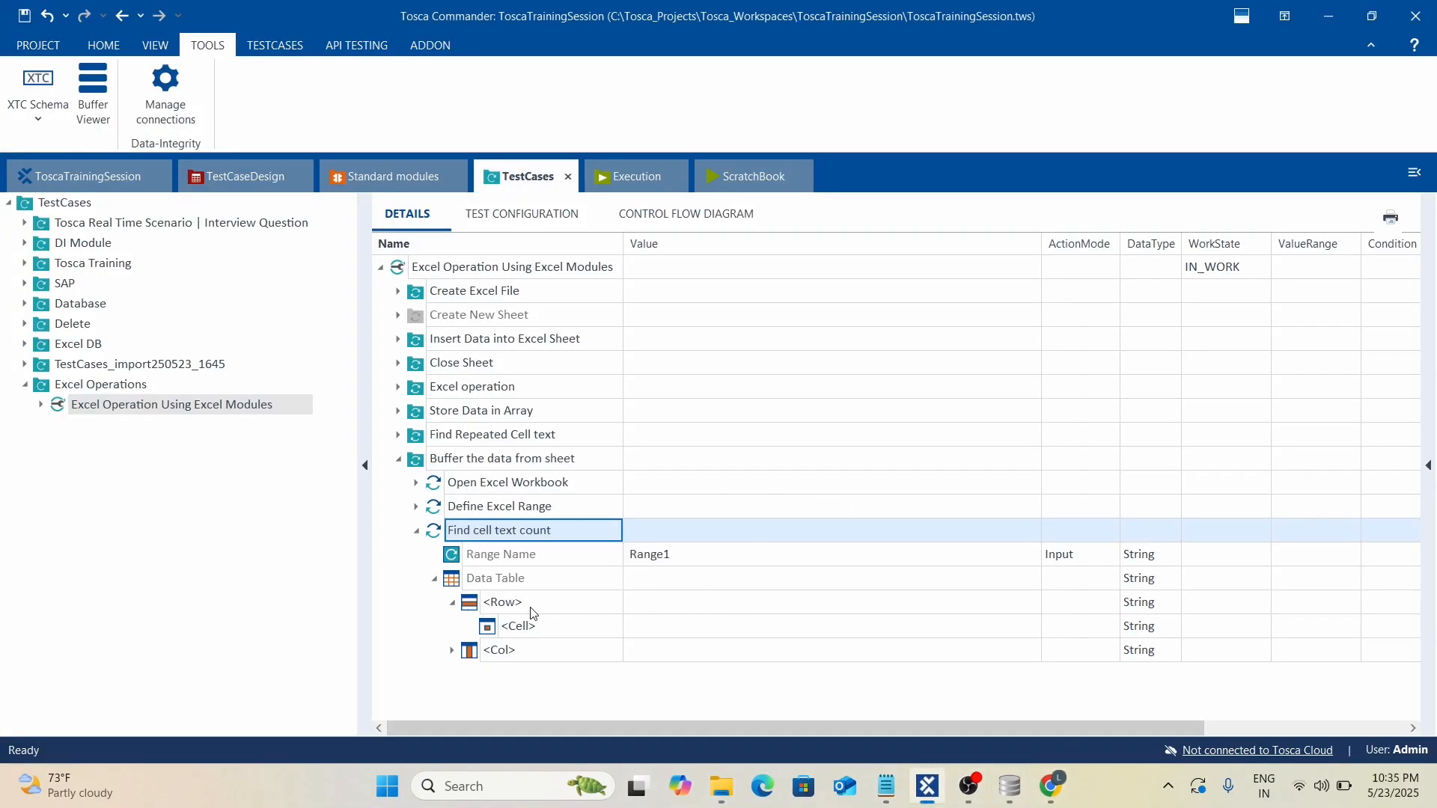
Reopen the Employee_Data workbook in WPS Office and copy the employee name from cell B24.
click(784, 607)
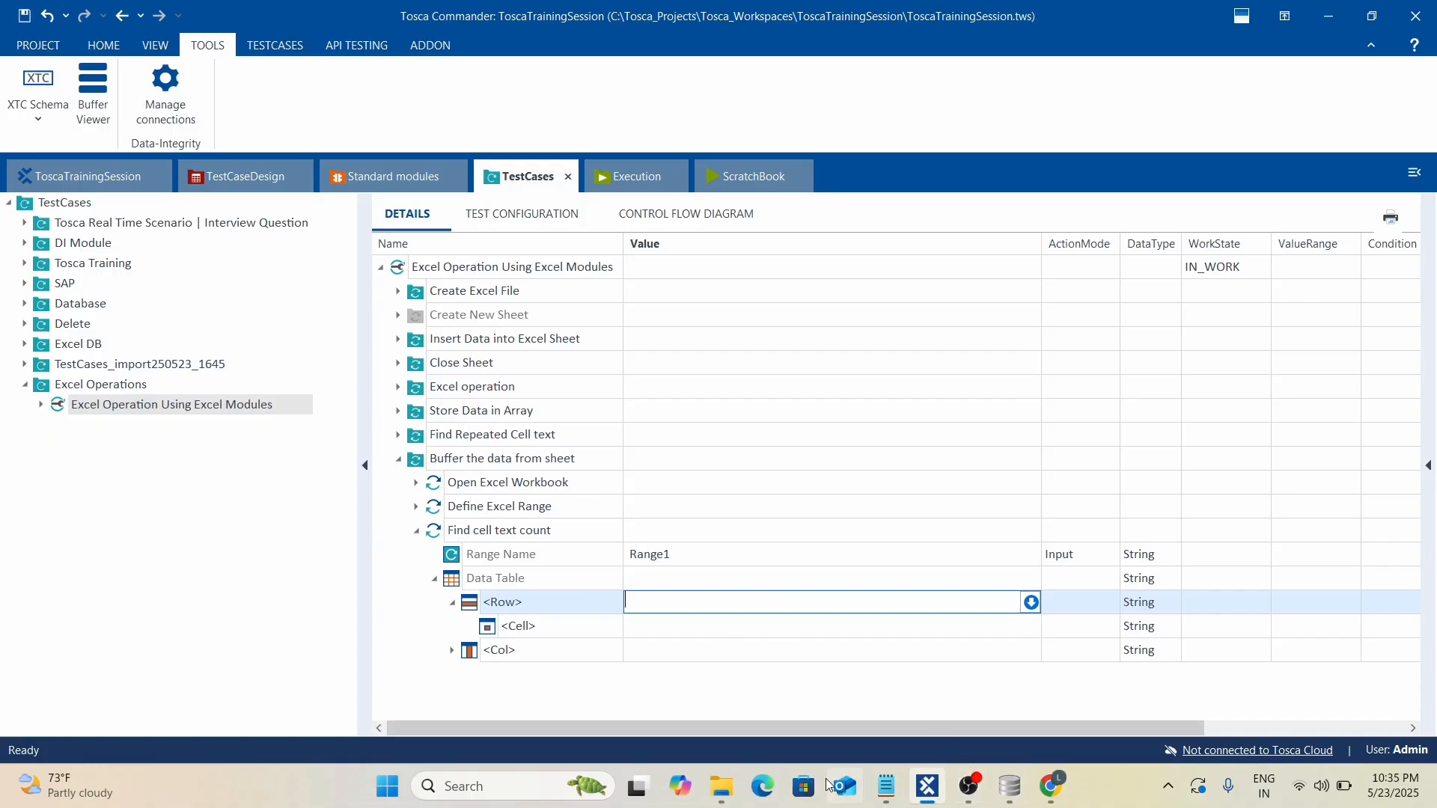
mouse_move(722, 786)
click(822, 697)
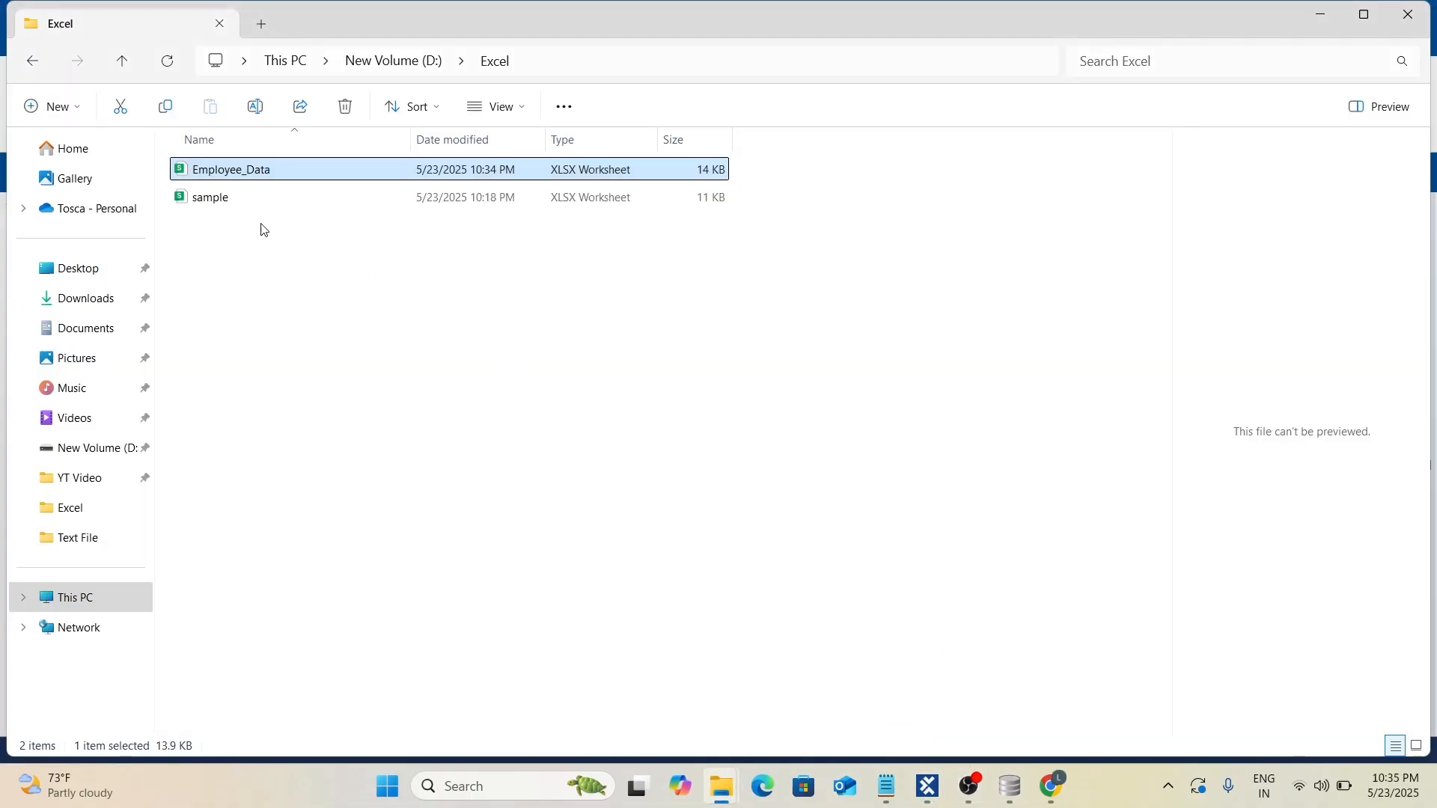
click(194, 155)
click(185, 177)
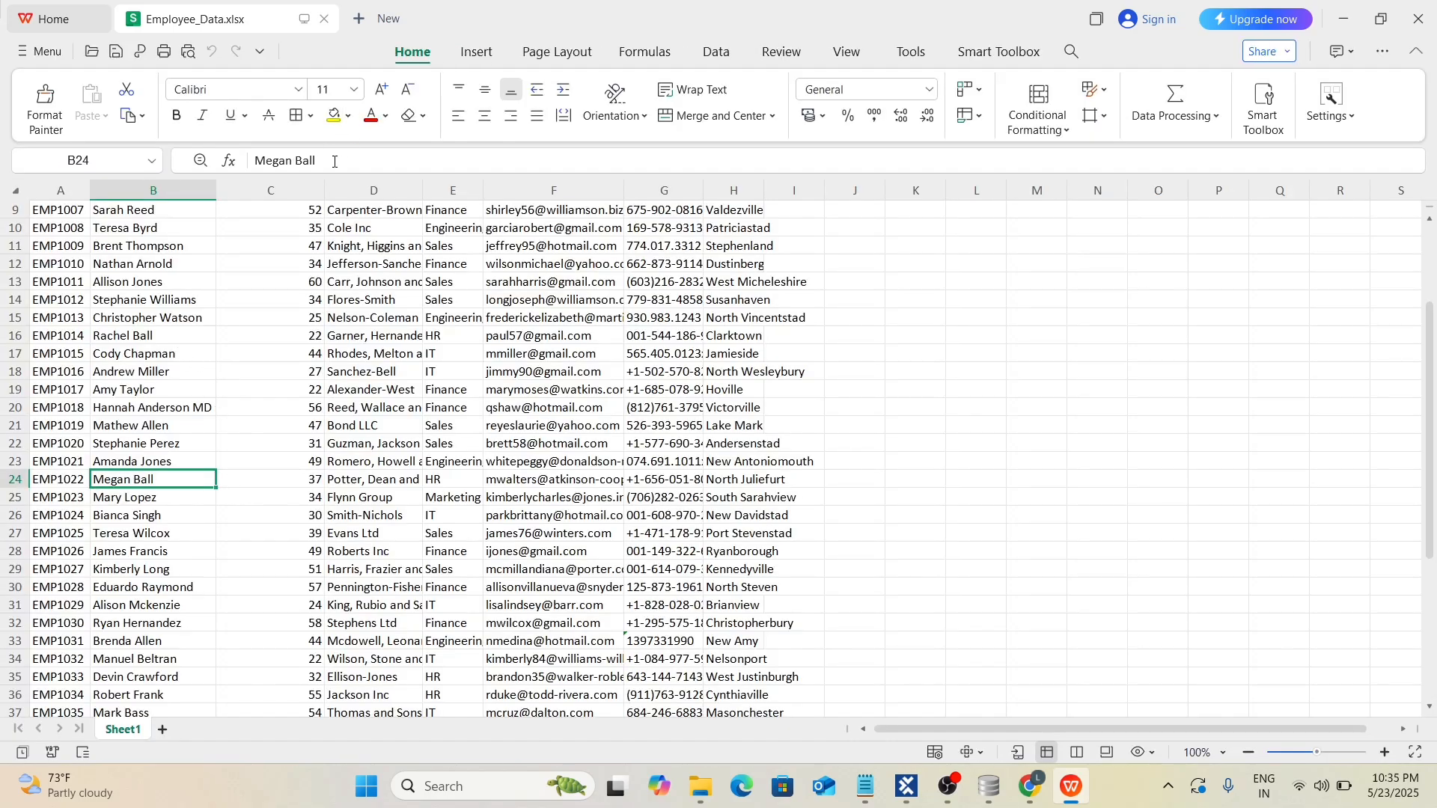
key(F2)
key(ctrl+c)
key(alt+Tab)
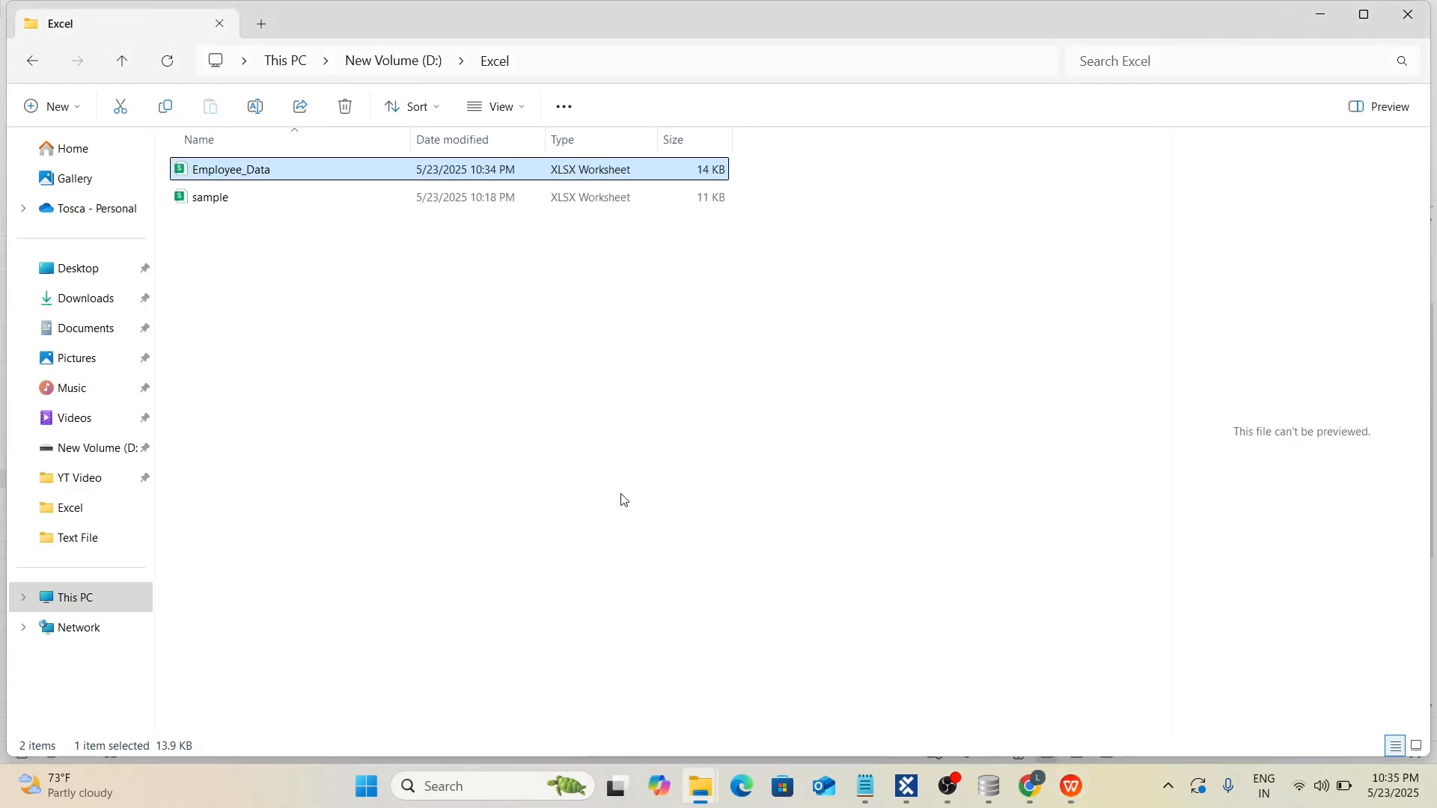
Back in Tosca Commander, paste the copied employee name as the value of the Data Table's <Row>.
key(alt+Tab)
key(Tab)
click(757, 599)
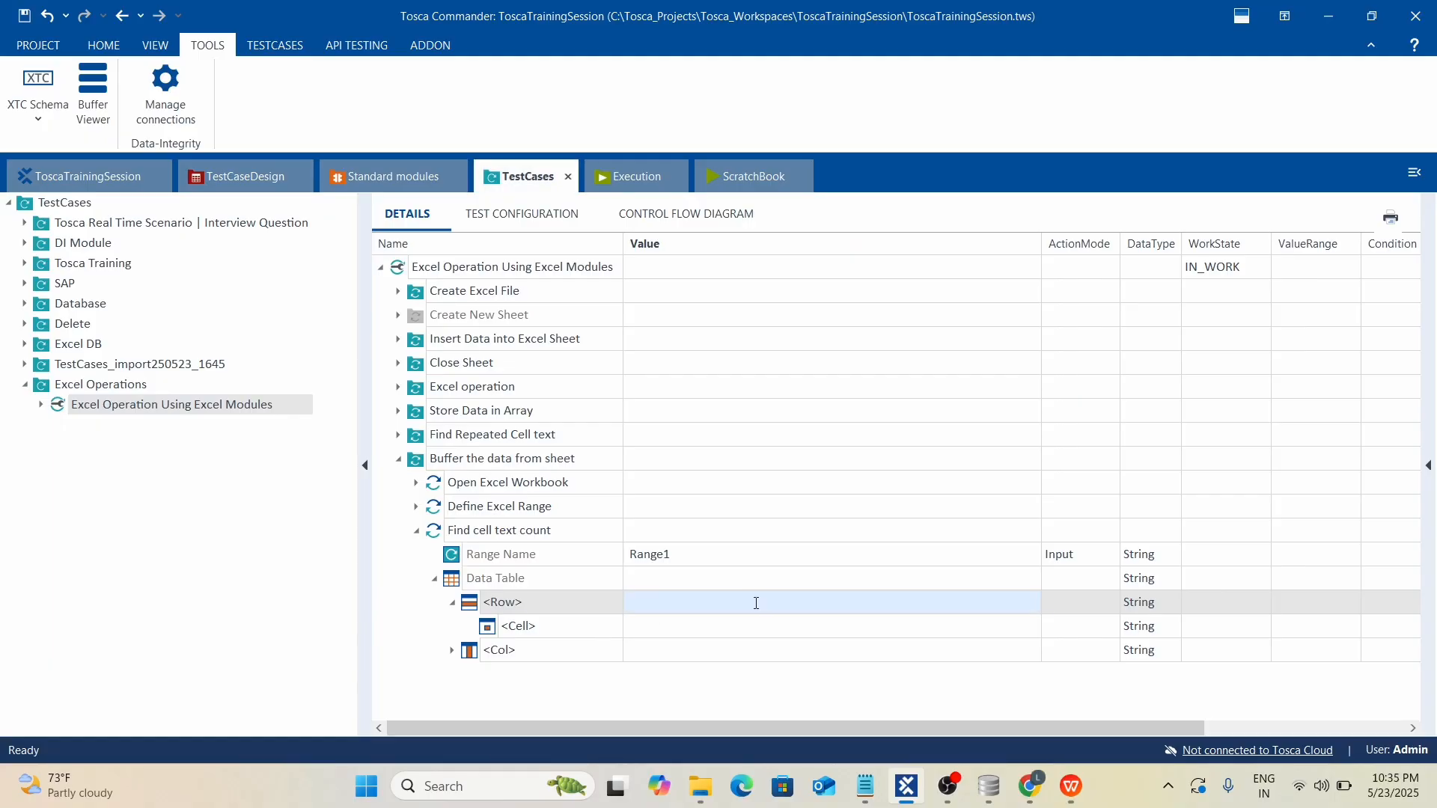
key(ctrl+v)
click(887, 540)
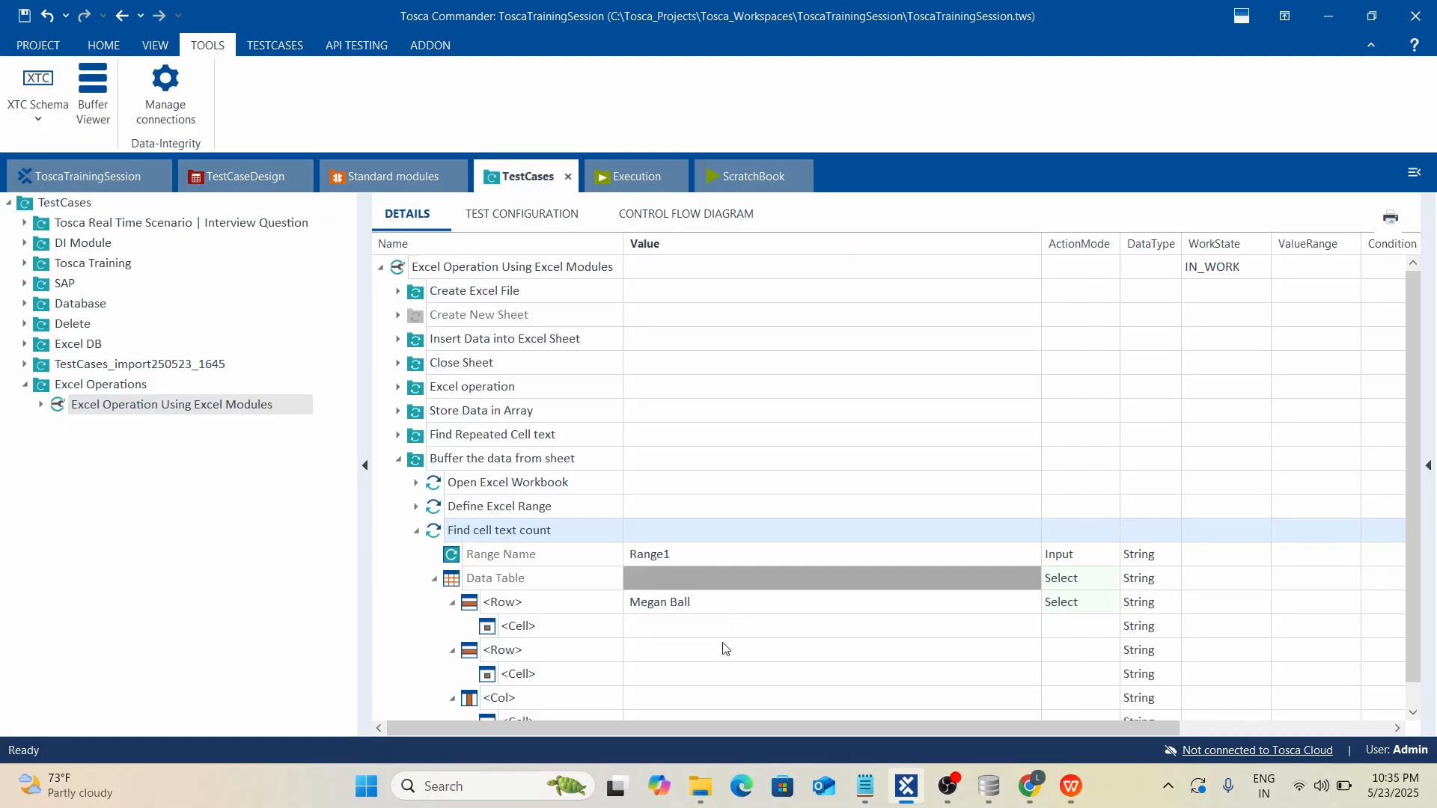
Check the column headers and the employee's row in the Employee_Data workbook, then close it without saving.
click(1072, 786)
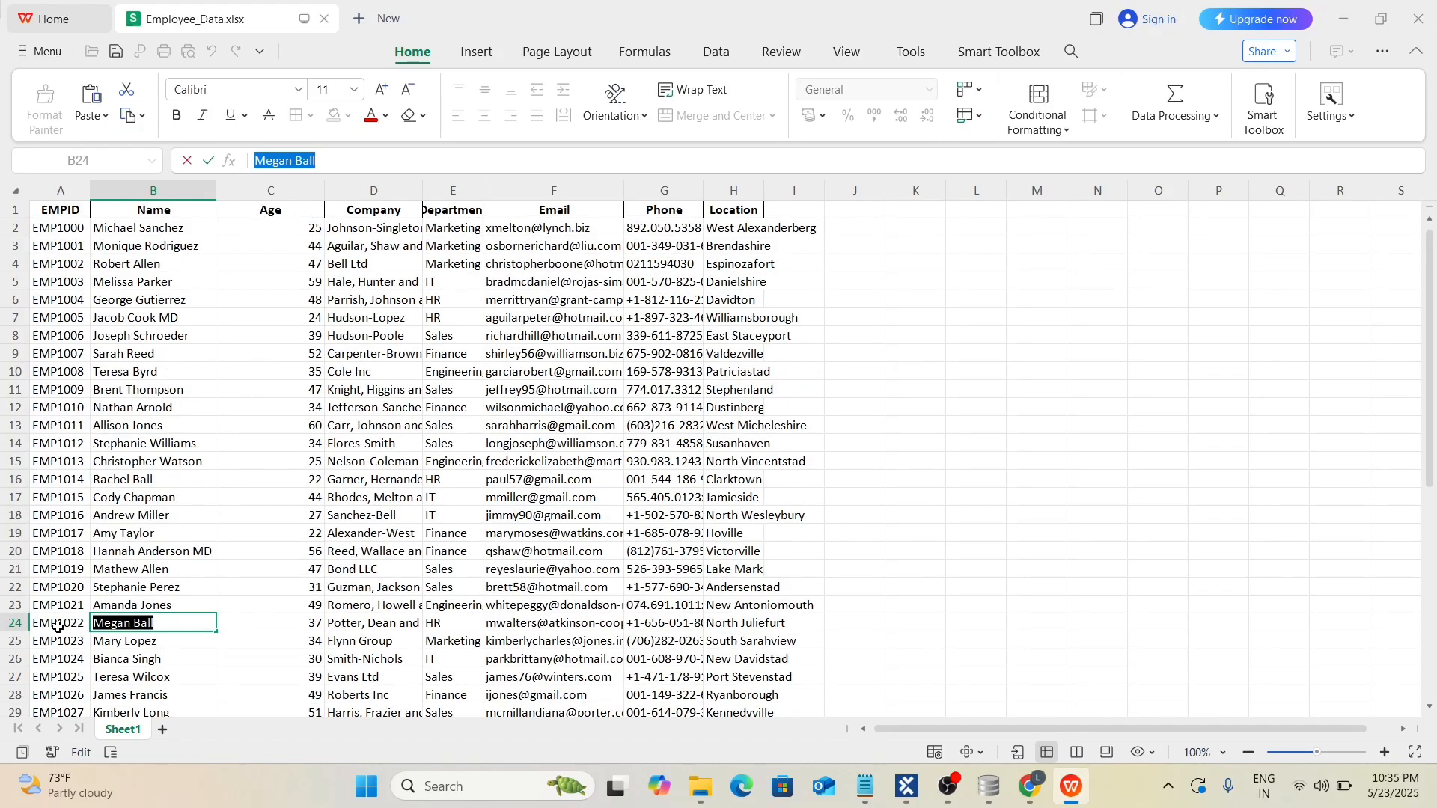
click(1419, 19)
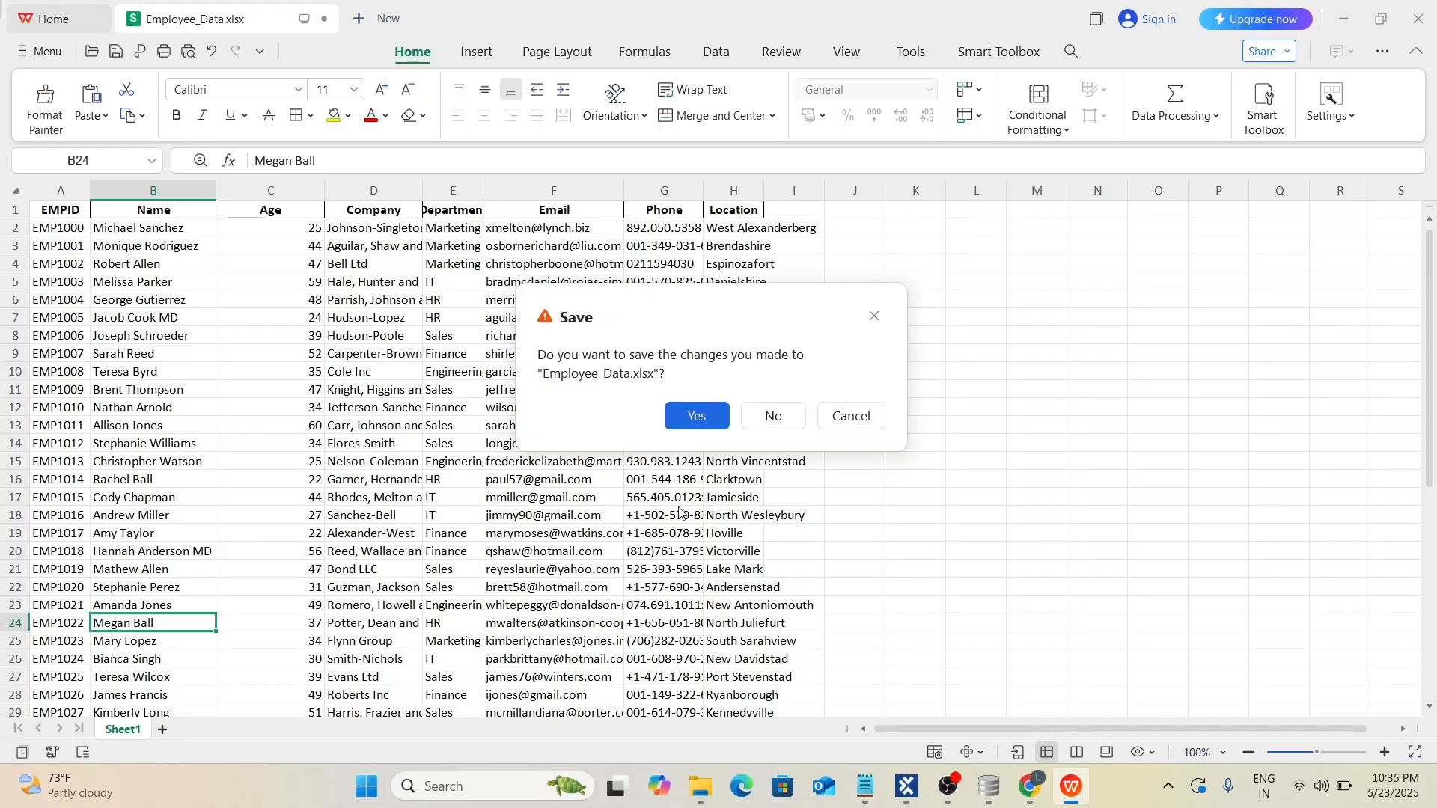
click(775, 417)
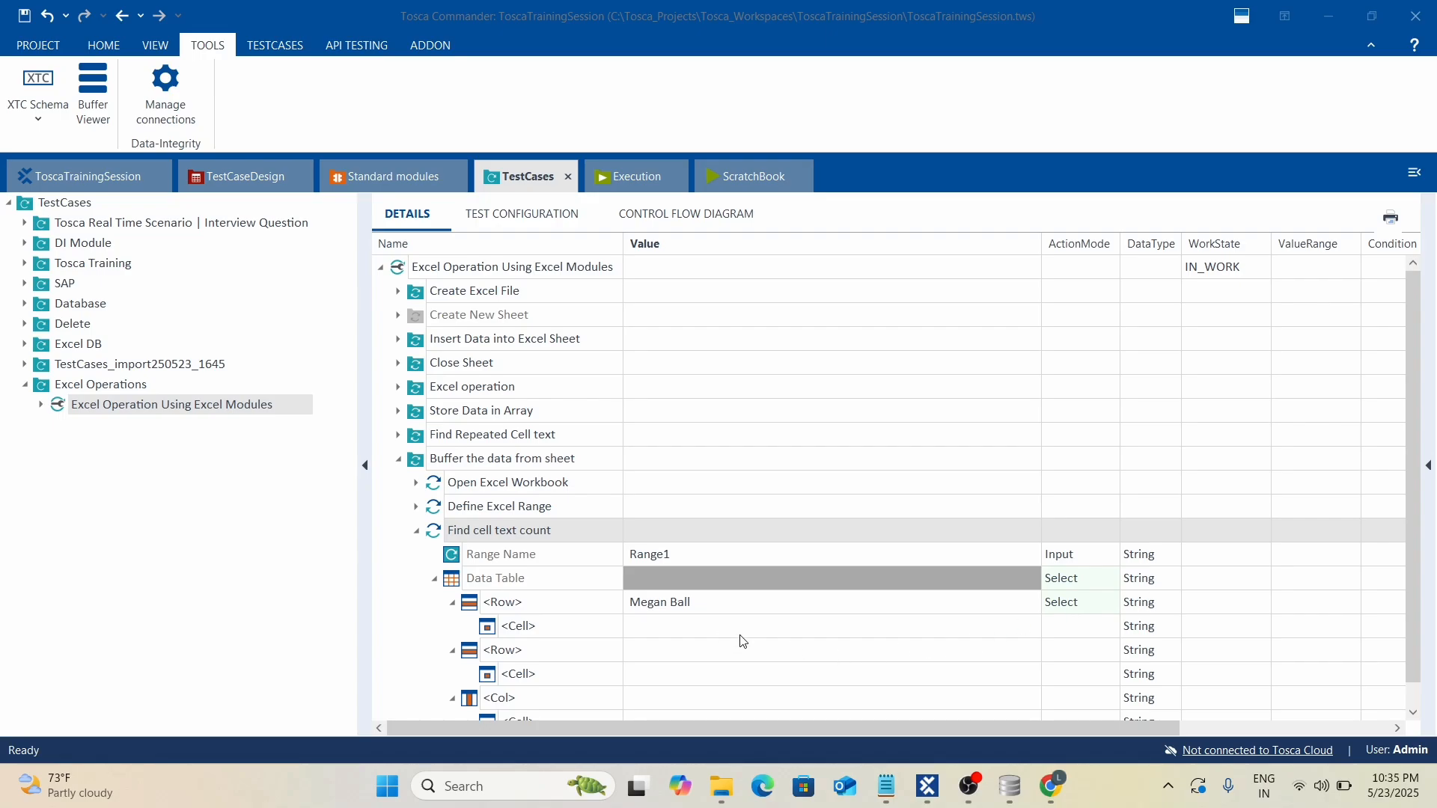
Name the first two cells under the employee-name row EMPID and Age.
click(661, 631)
click(560, 636)
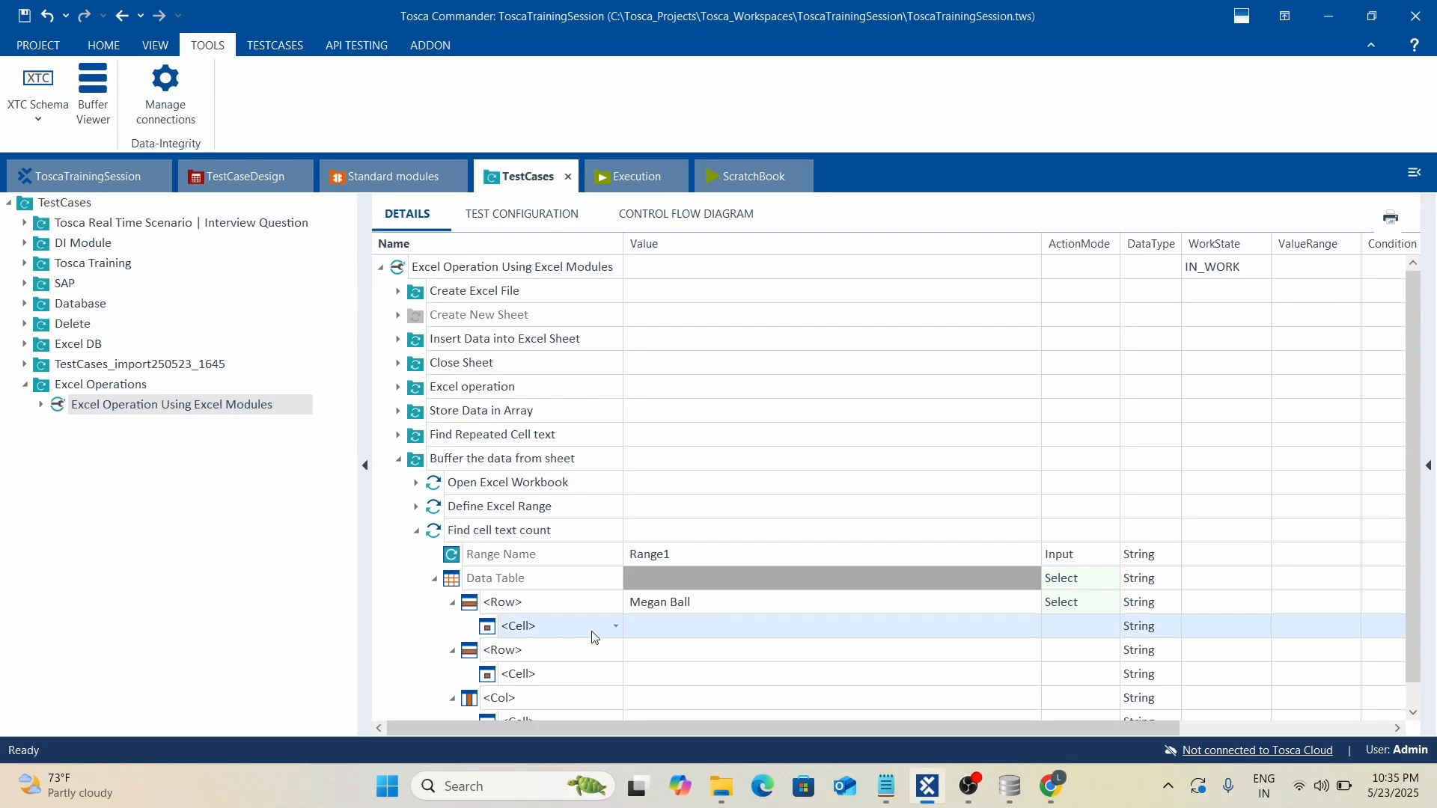
click(615, 626)
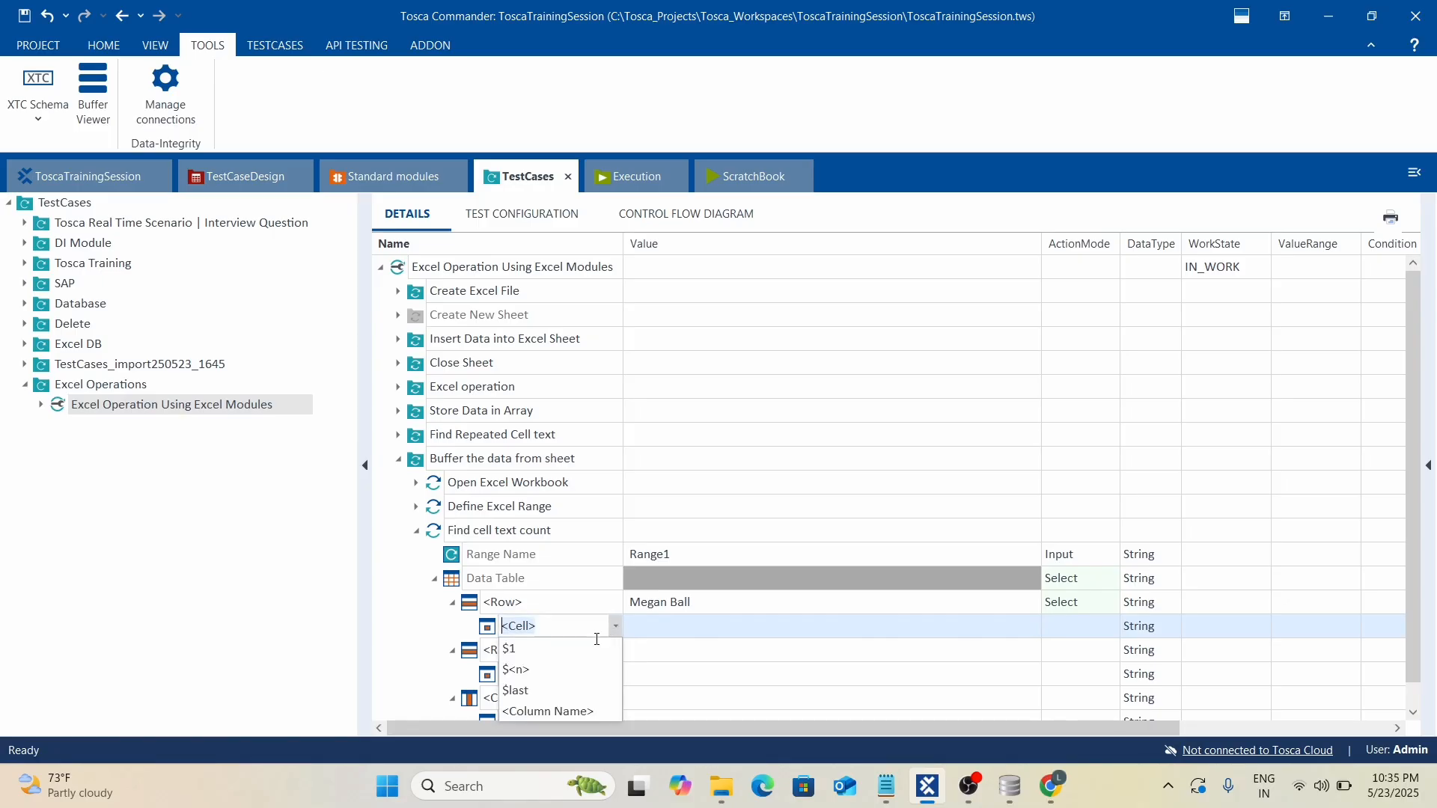
text(EMPID)
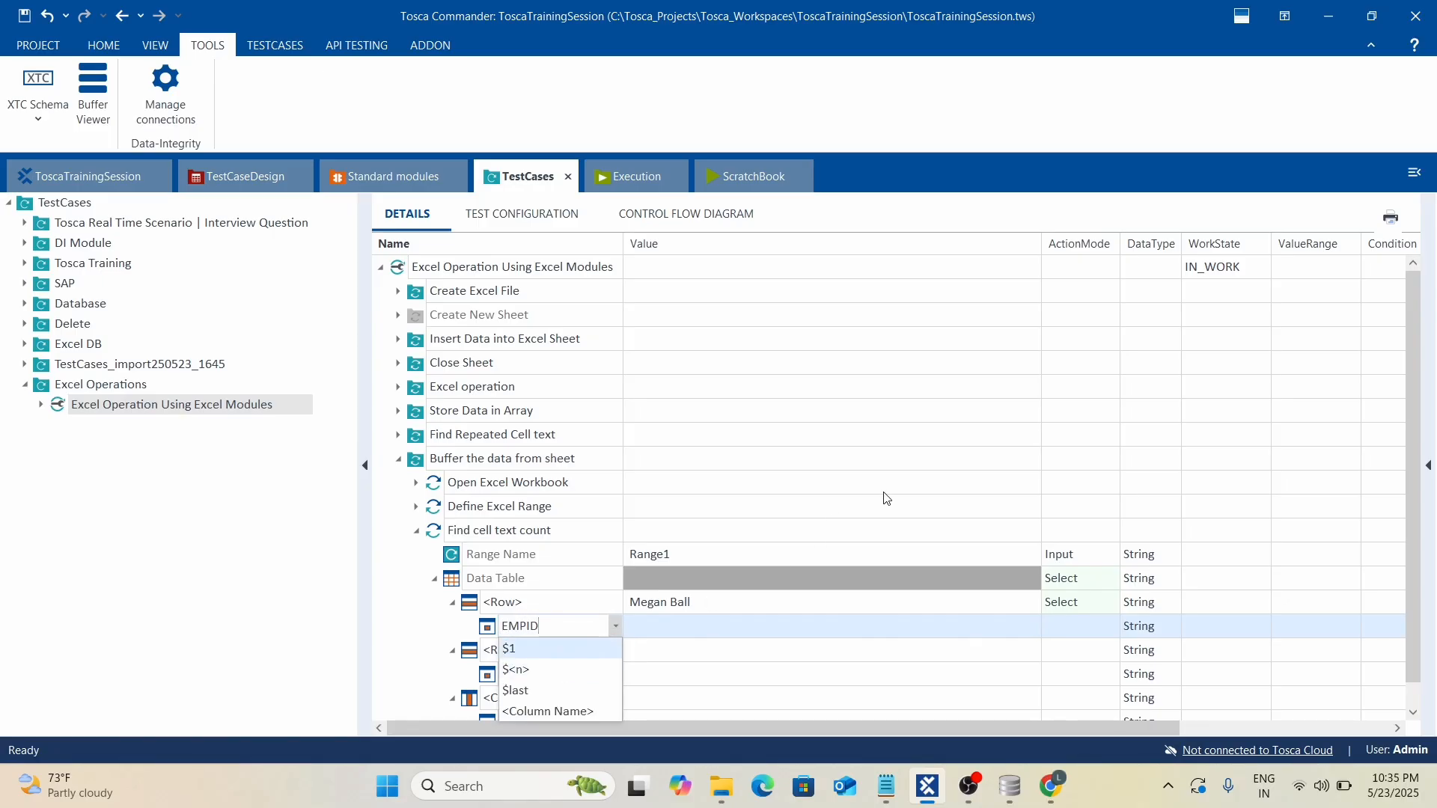
key(Return)
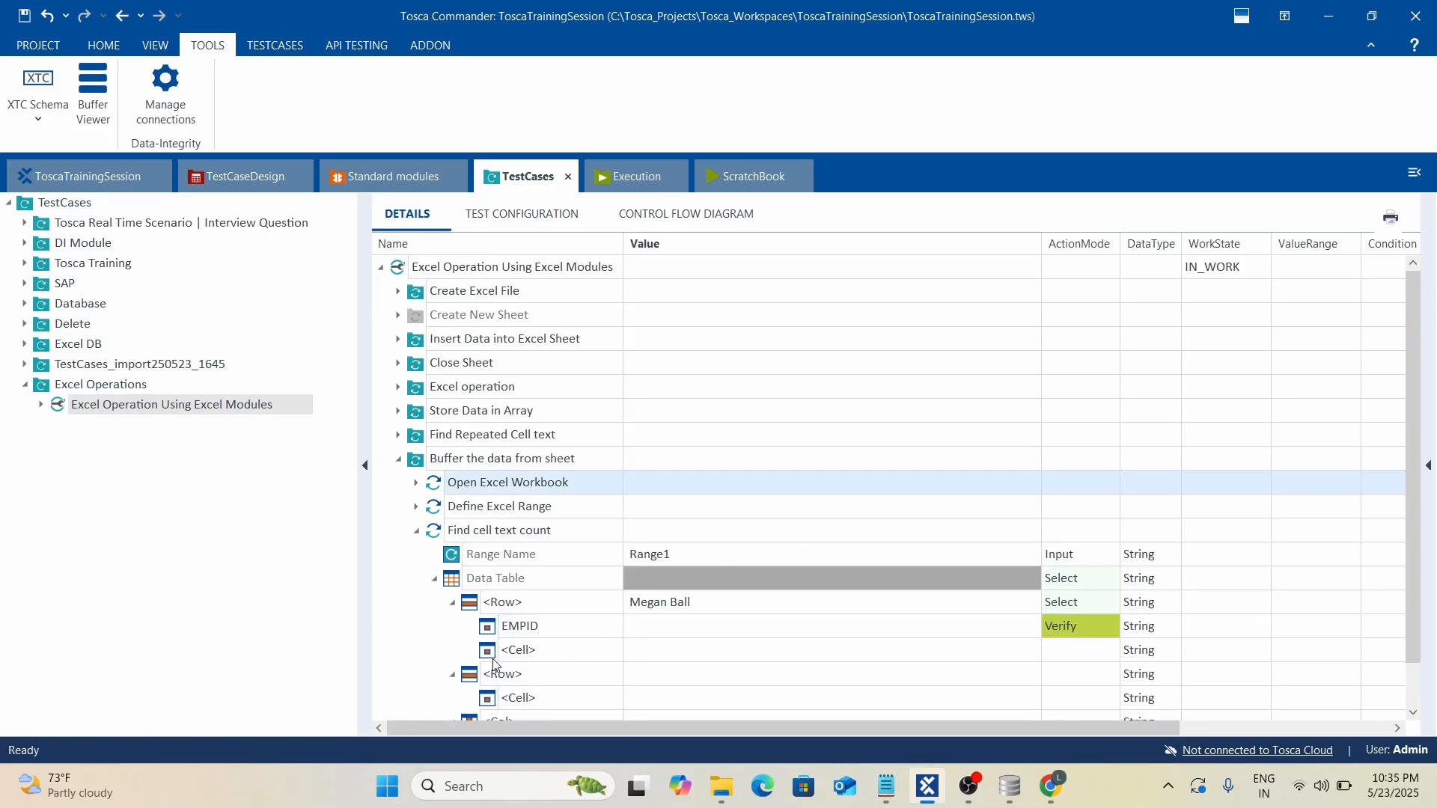
click(552, 650)
key(ctrl+a)
text(A)
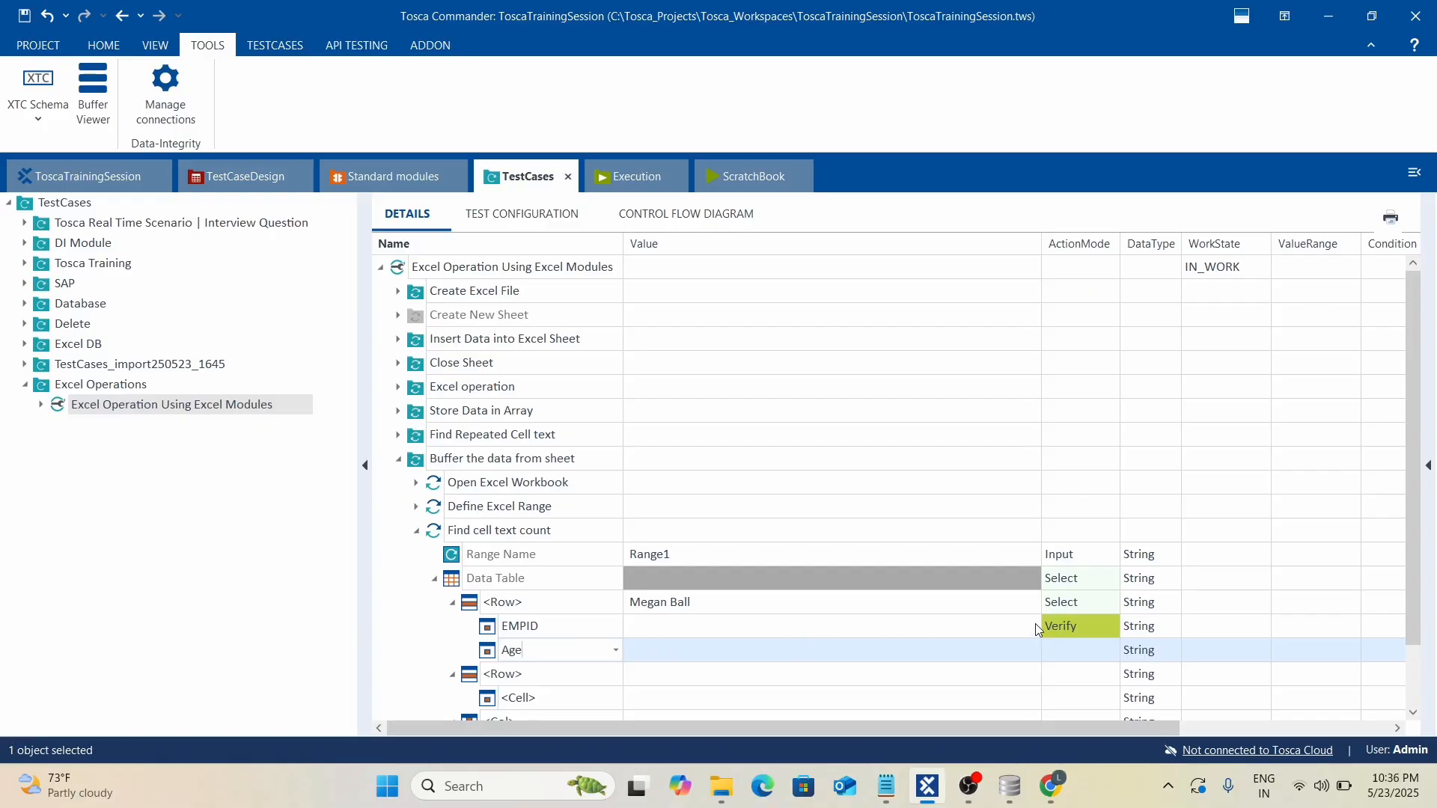
key(Return)
Enter an employee ID as the EMPID cell's value to verify and set the Age cell's value to 37.
click(725, 631)
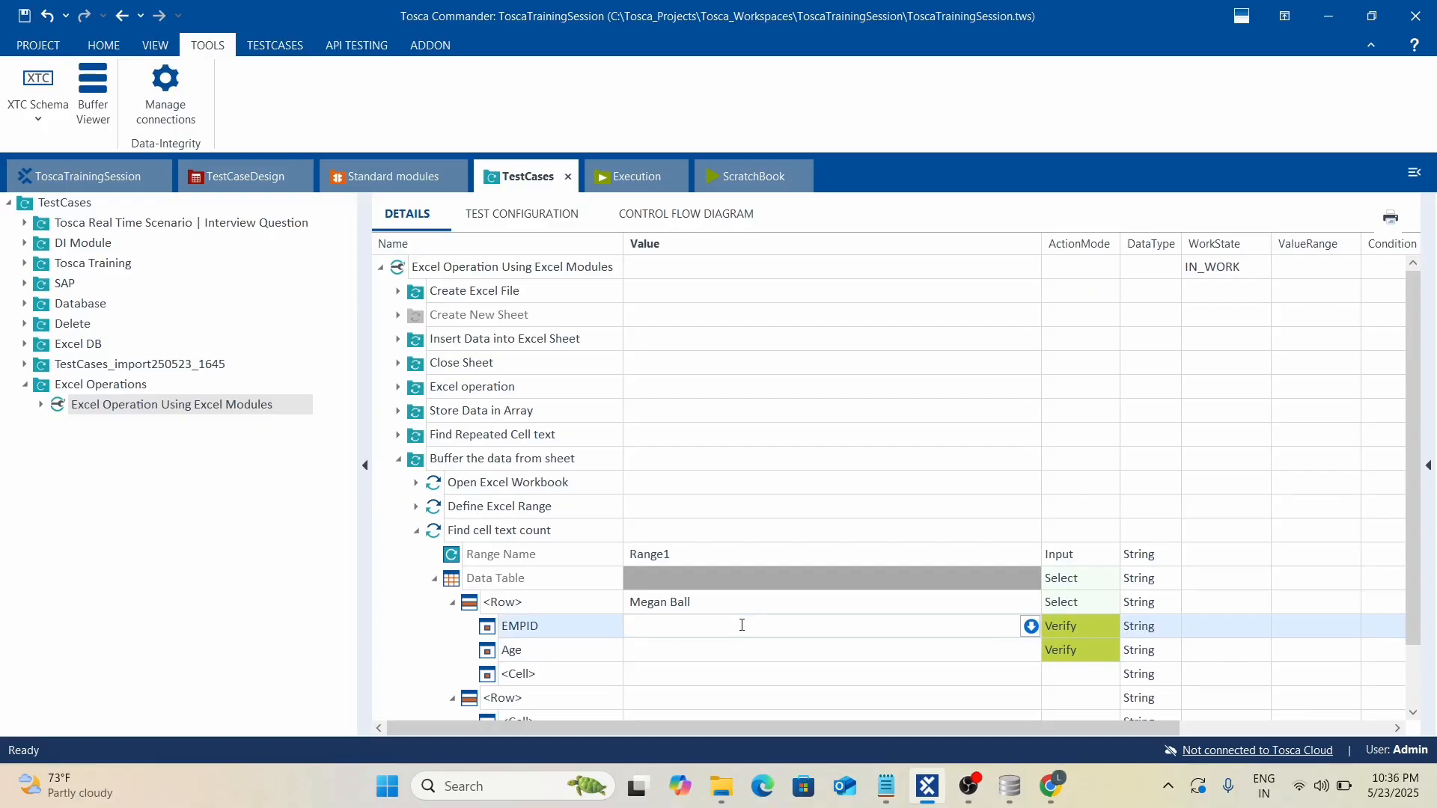
text(EMP1038)
click(720, 652)
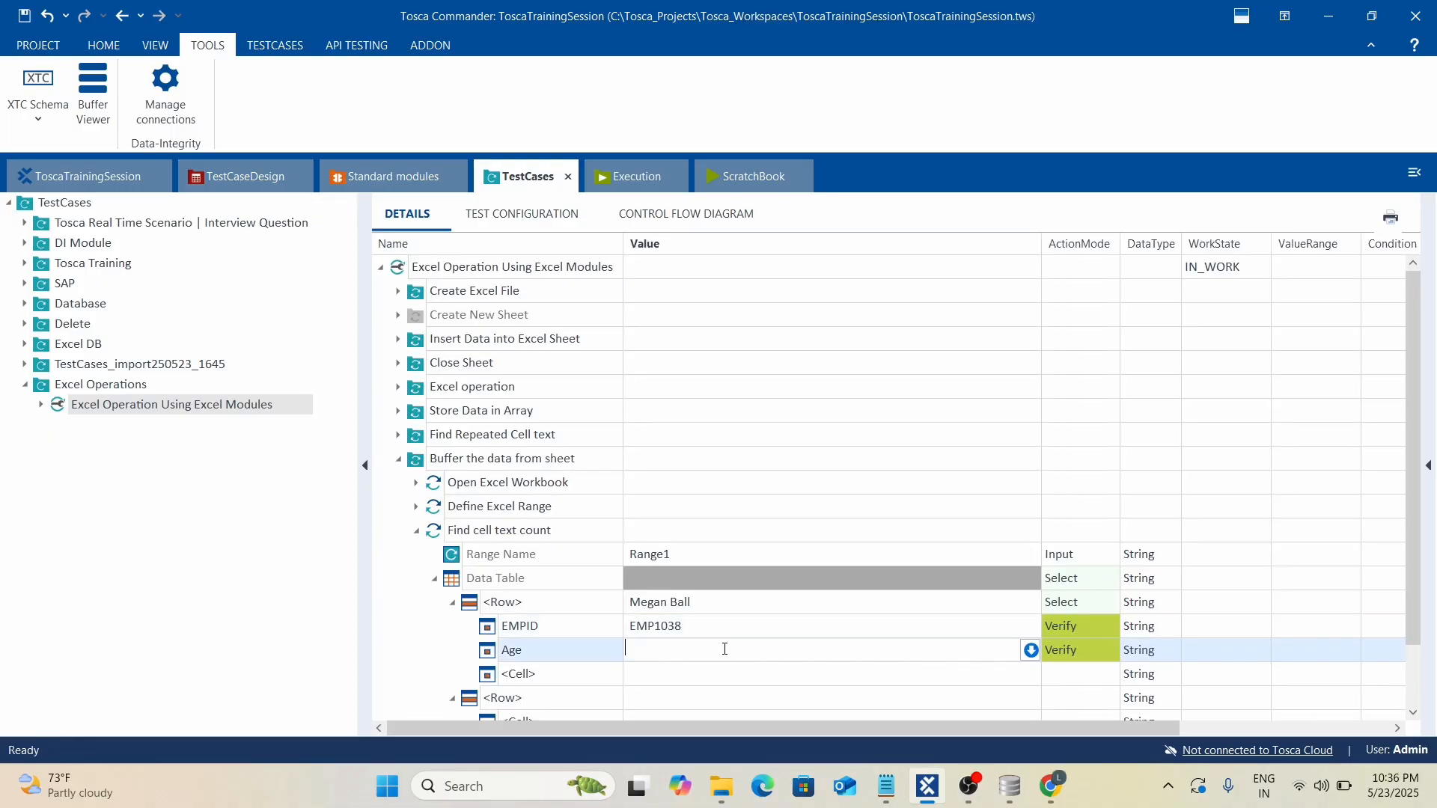
click(787, 445)
Check the employee's ID and age in row 24 of the Employee_Data workbook in WPS Office, close it and return to Tosca Commander.
click(723, 786)
click(800, 706)
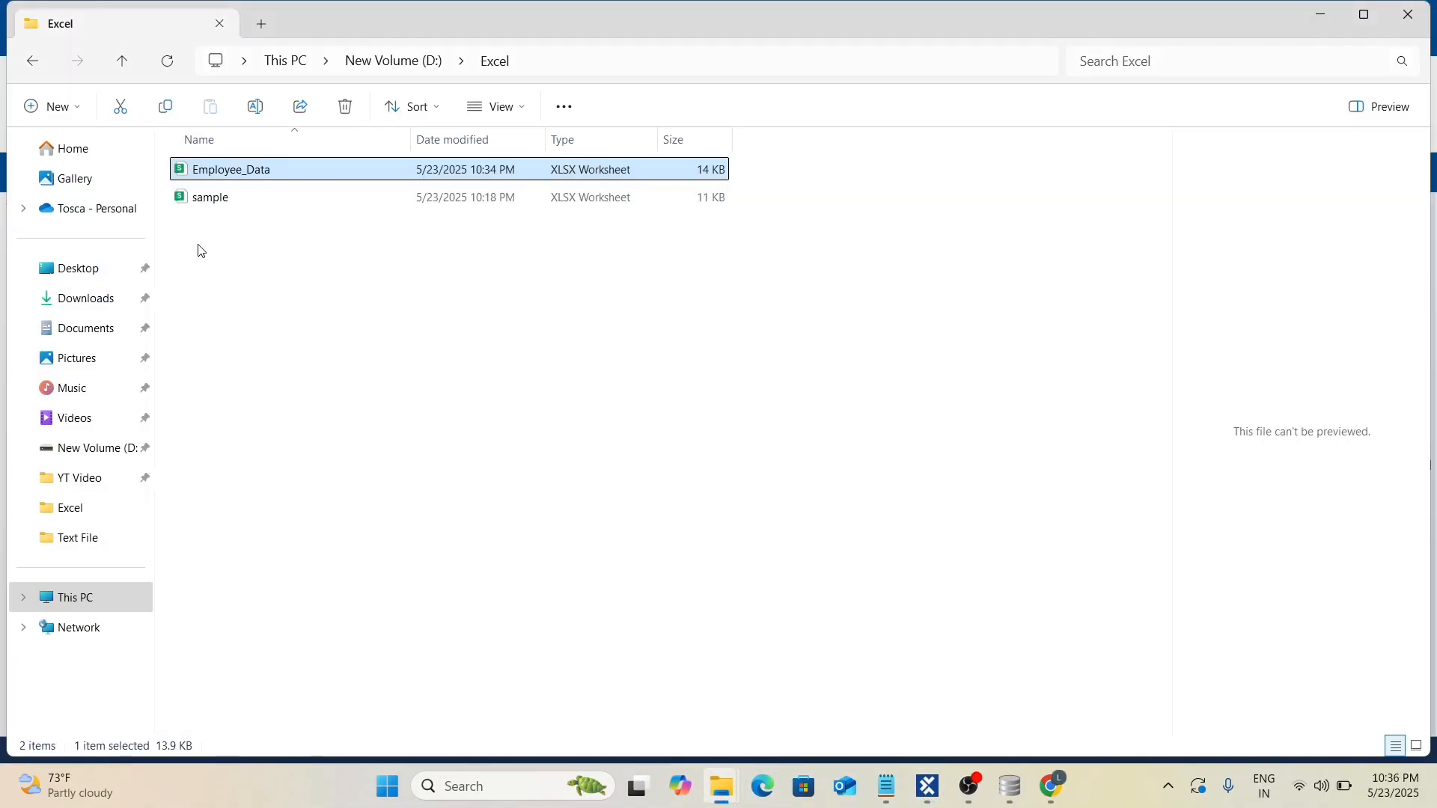
double_click(188, 172)
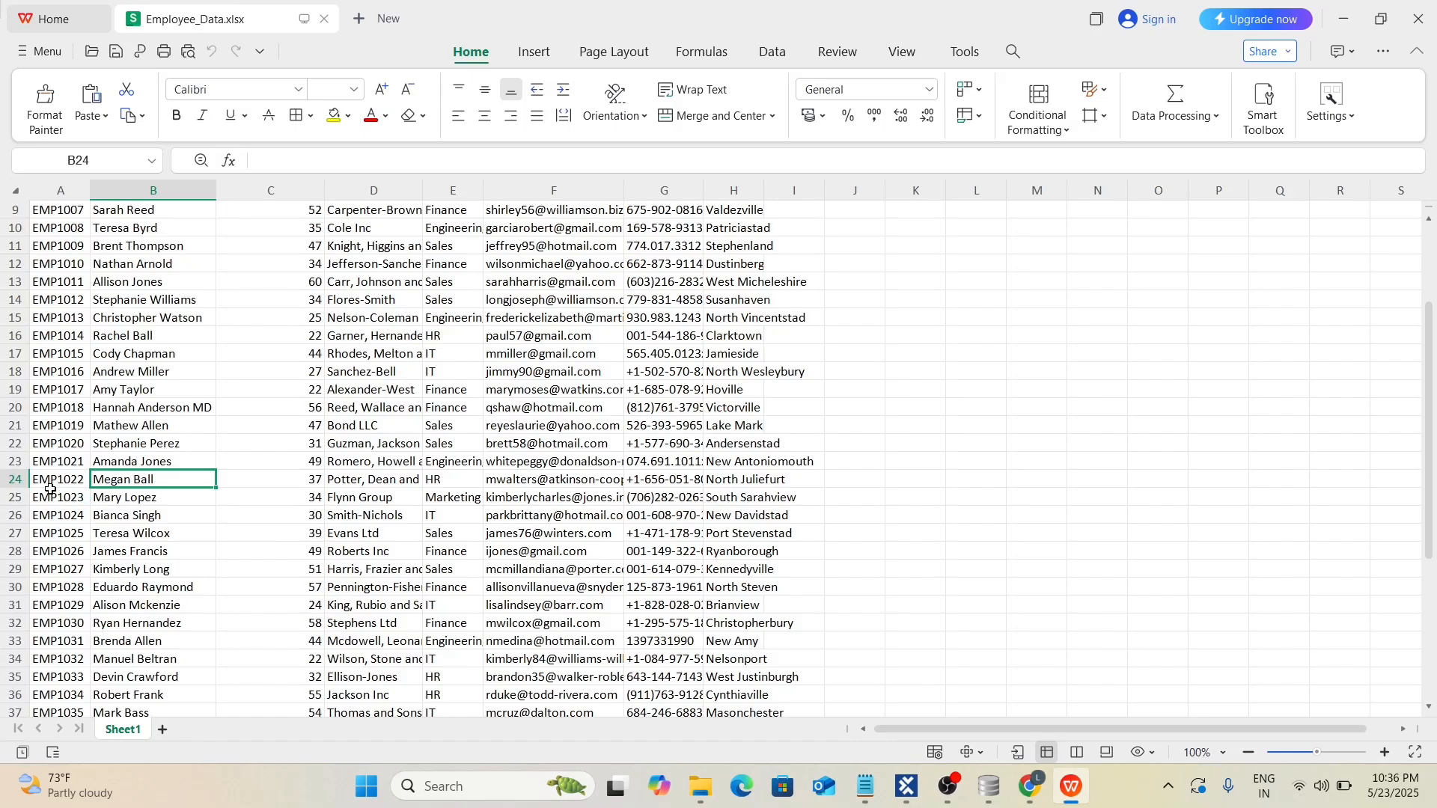
click(1421, 16)
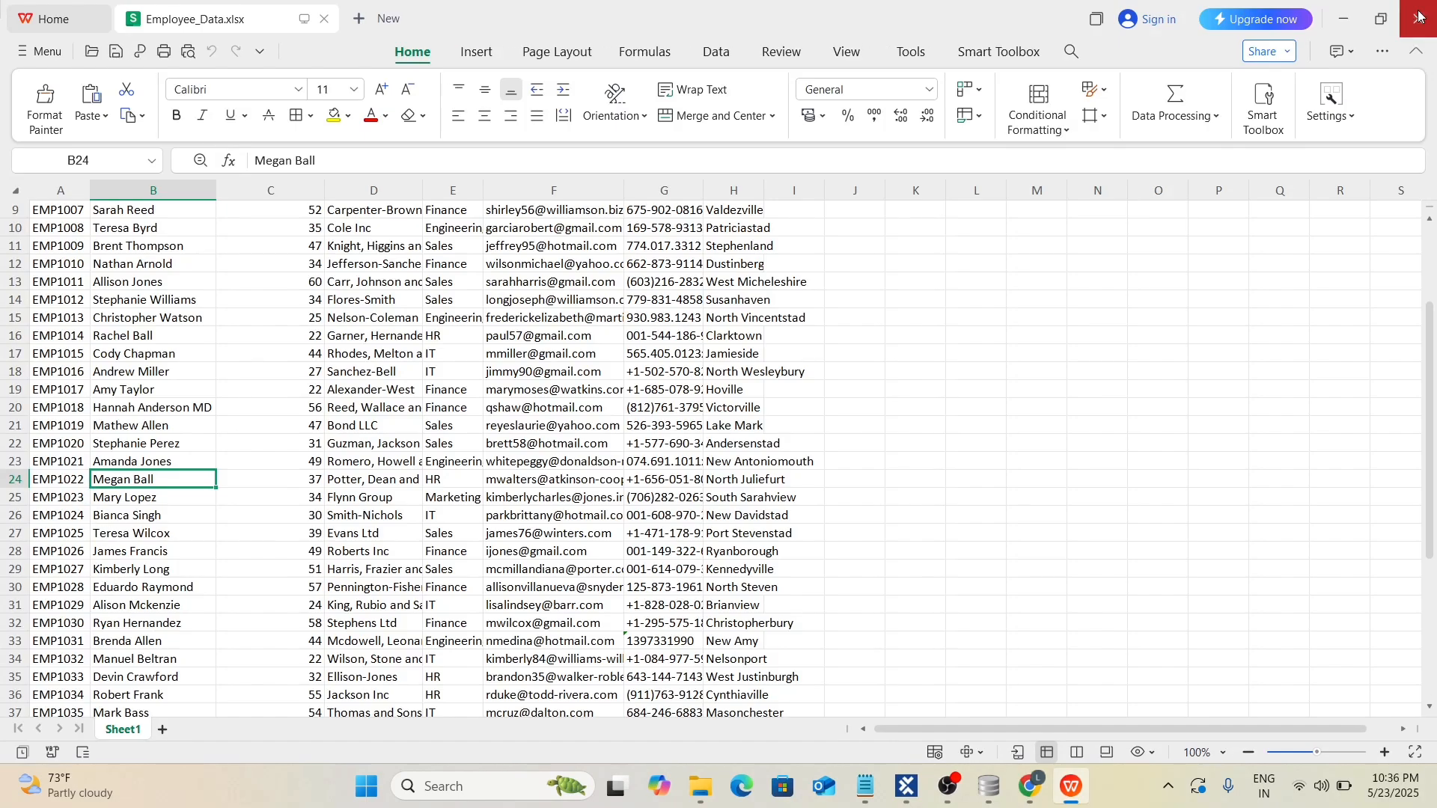
key(alt+Tab)
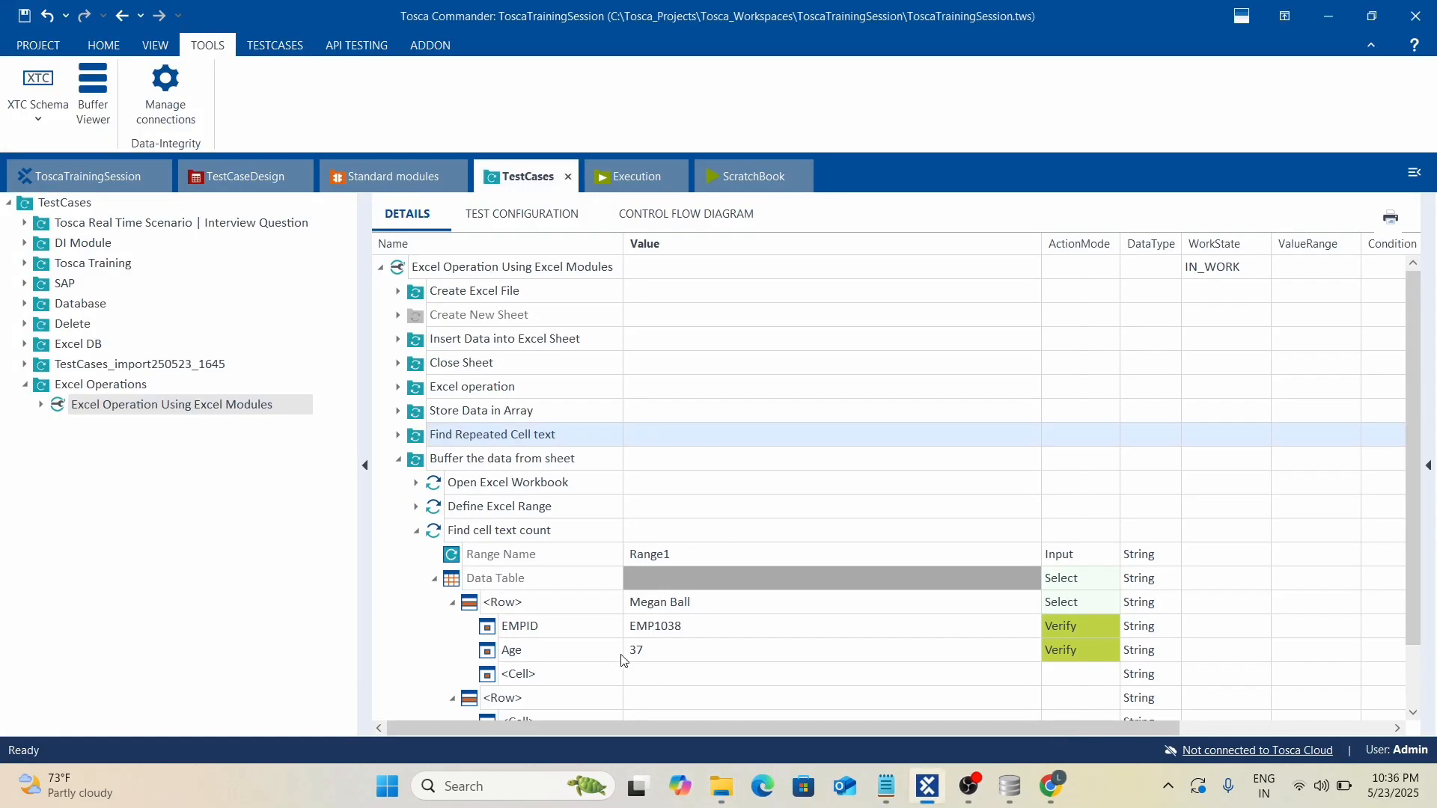
Collapse Find cell text count and run the "Buffer the data from sheet" folder in ScratchBook.
click(711, 626)
click(923, 458)
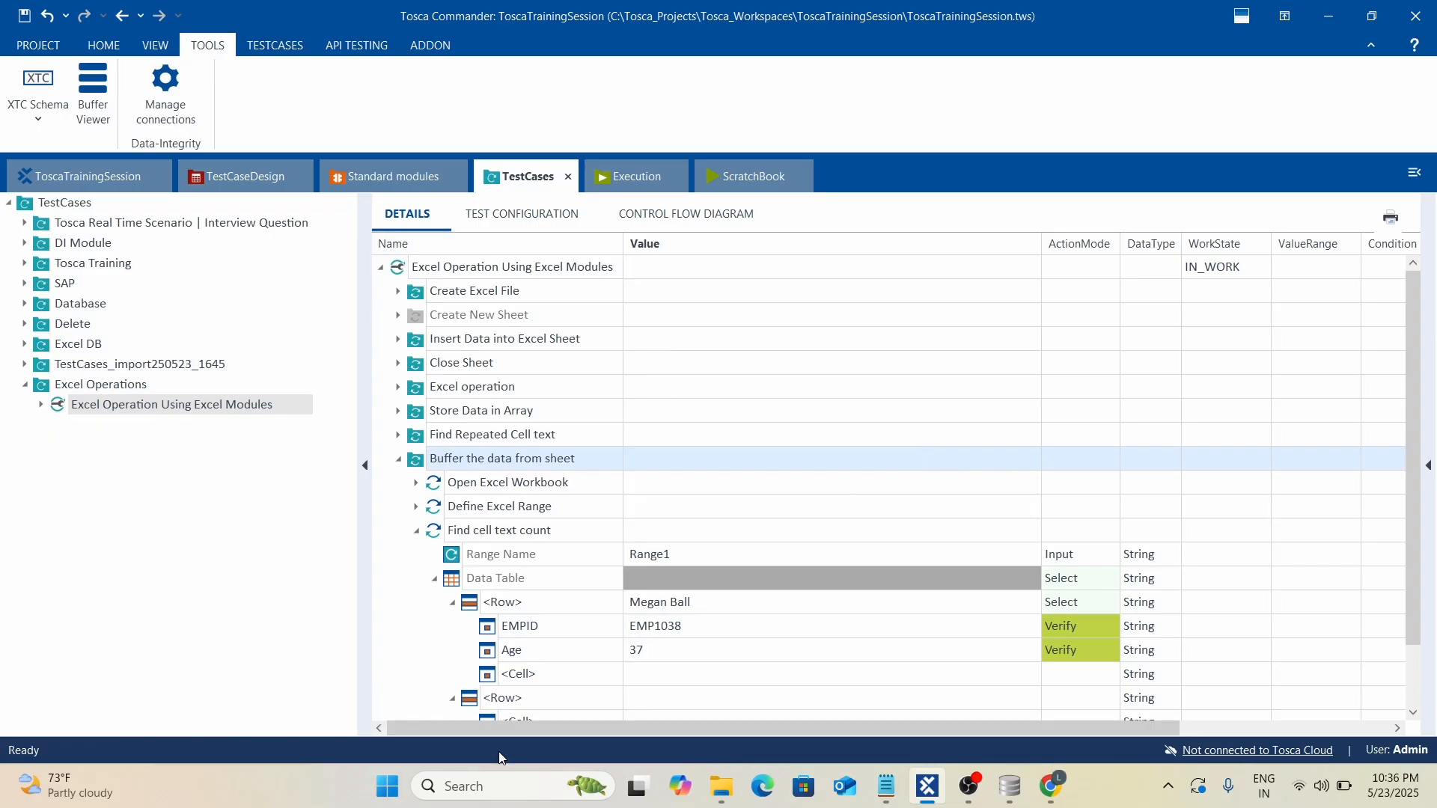
click(416, 530)
right_click(454, 465)
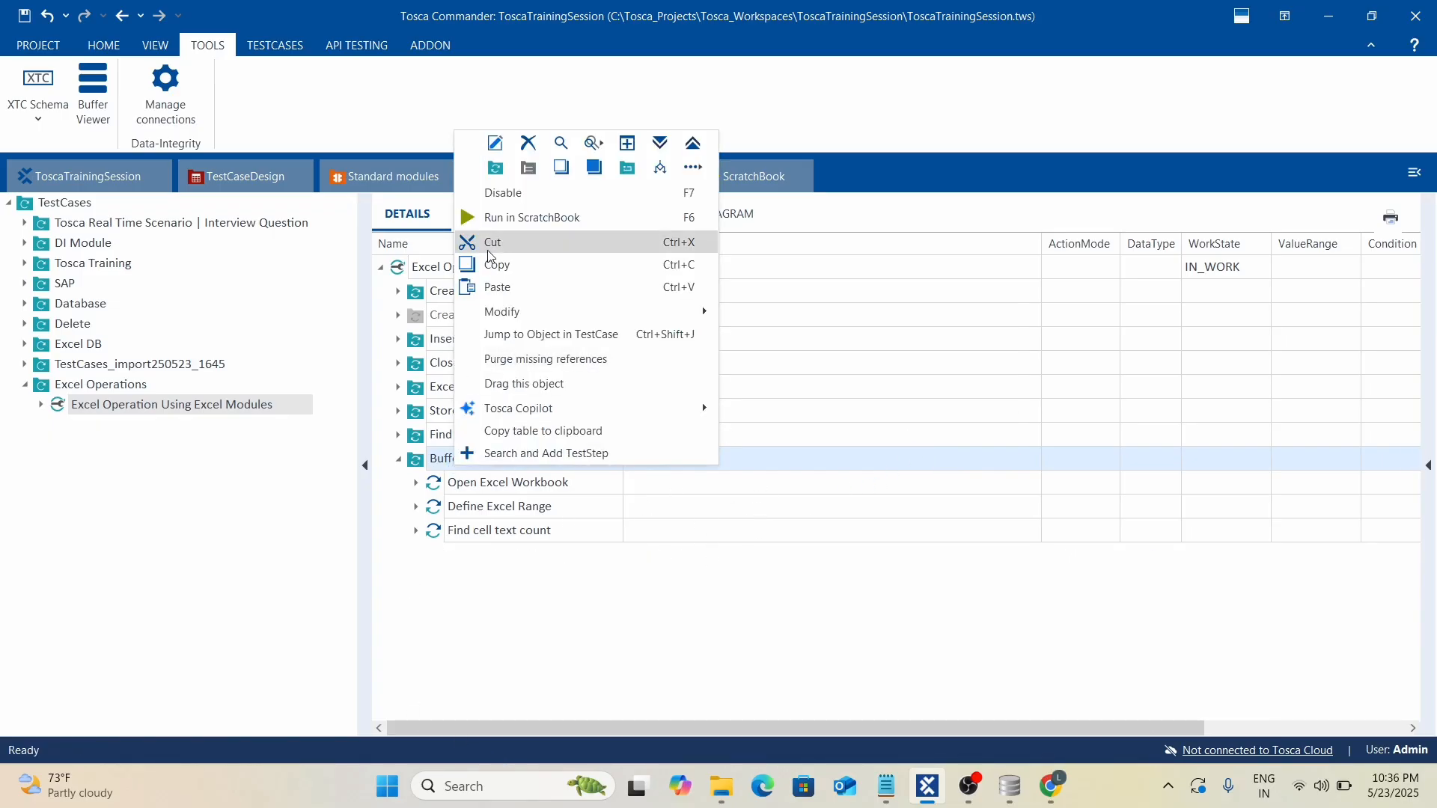
click(524, 215)
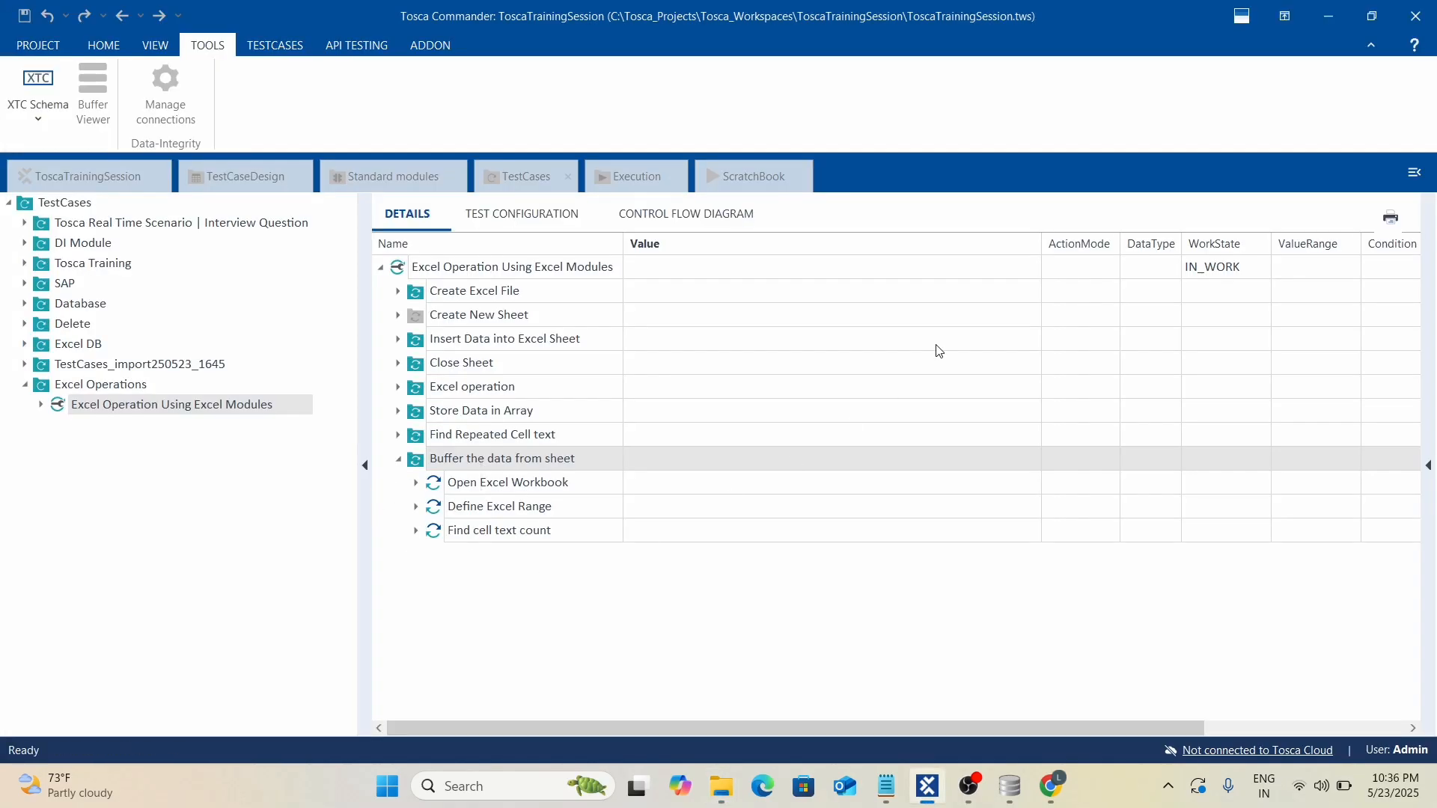
Expand the run results down to the row's cells under Find cell text count and examine the EMPID verification's full log details.
click(553, 291)
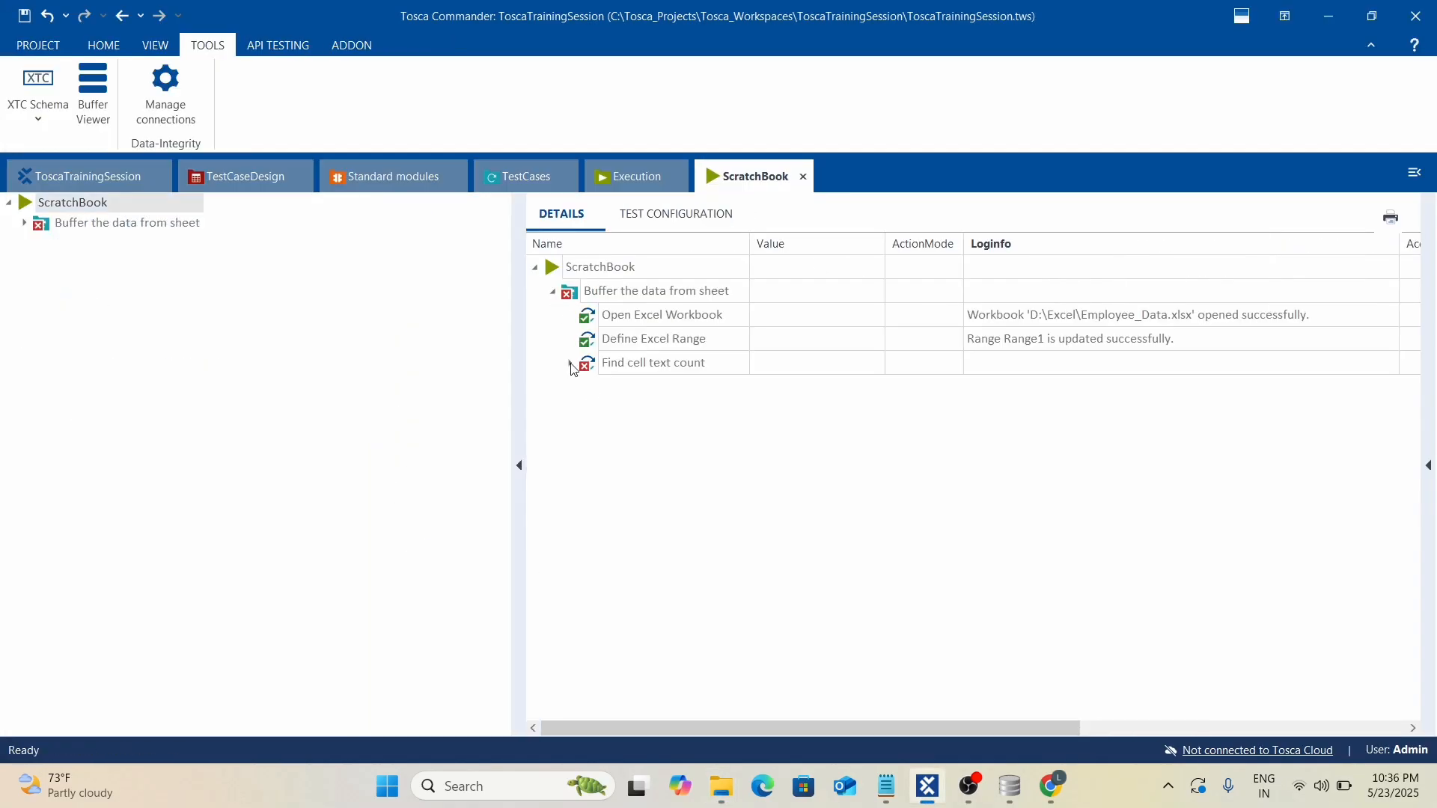
click(570, 364)
click(590, 387)
click(607, 411)
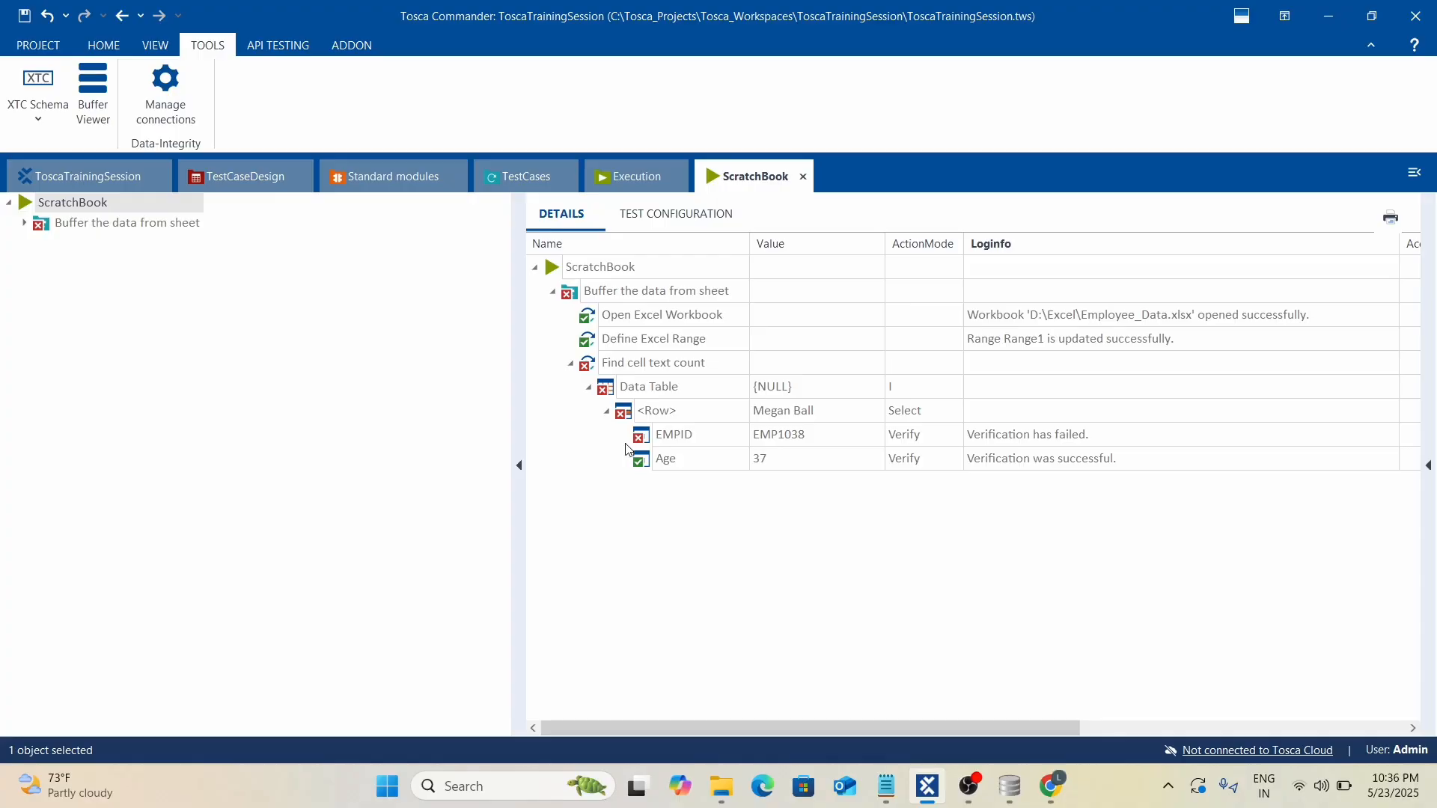
click(1203, 421)
click(1340, 443)
click(1392, 435)
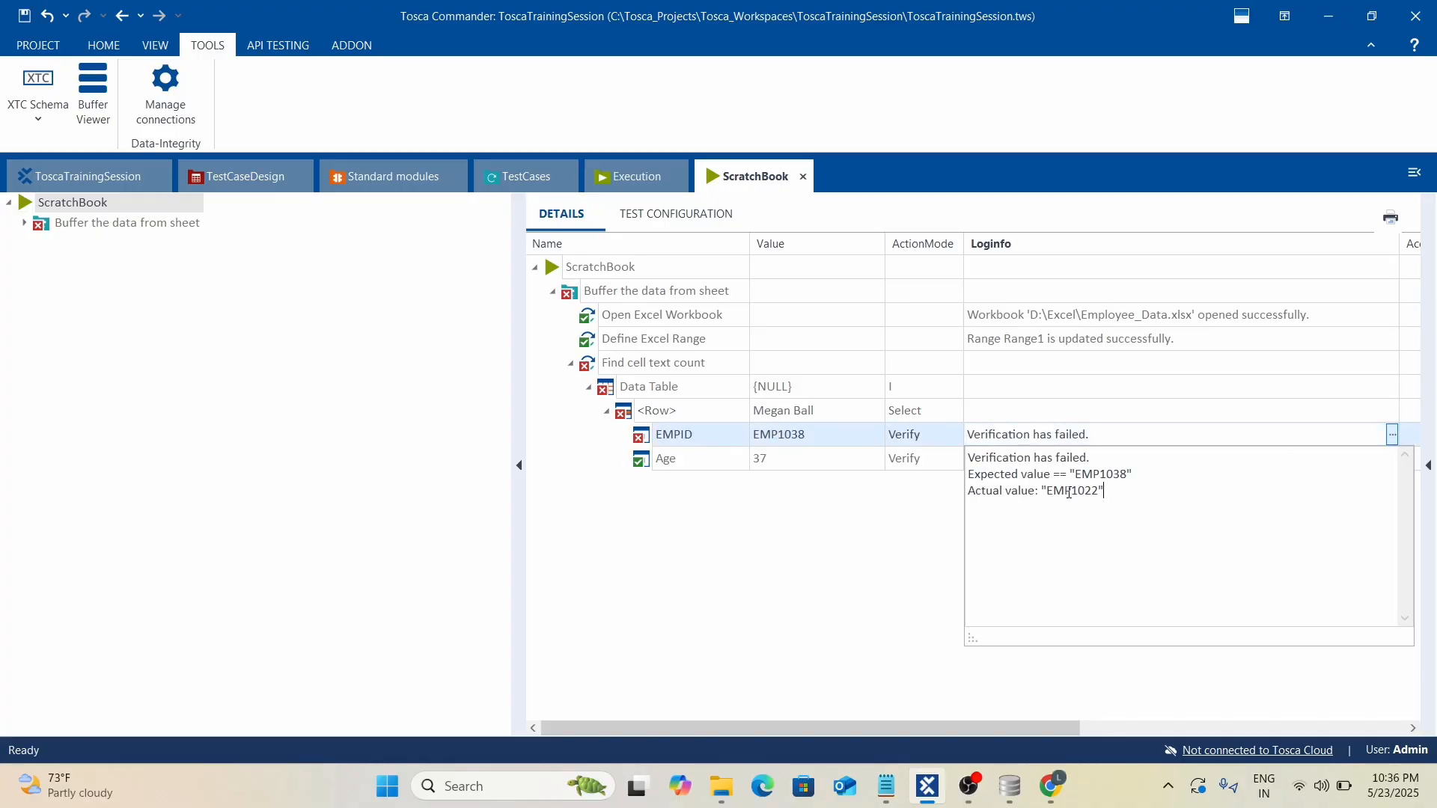
mouse_move(1076, 475)
mouse_down()
mouse_move(1132, 476)
mouse_move(1094, 488)
mouse_up()
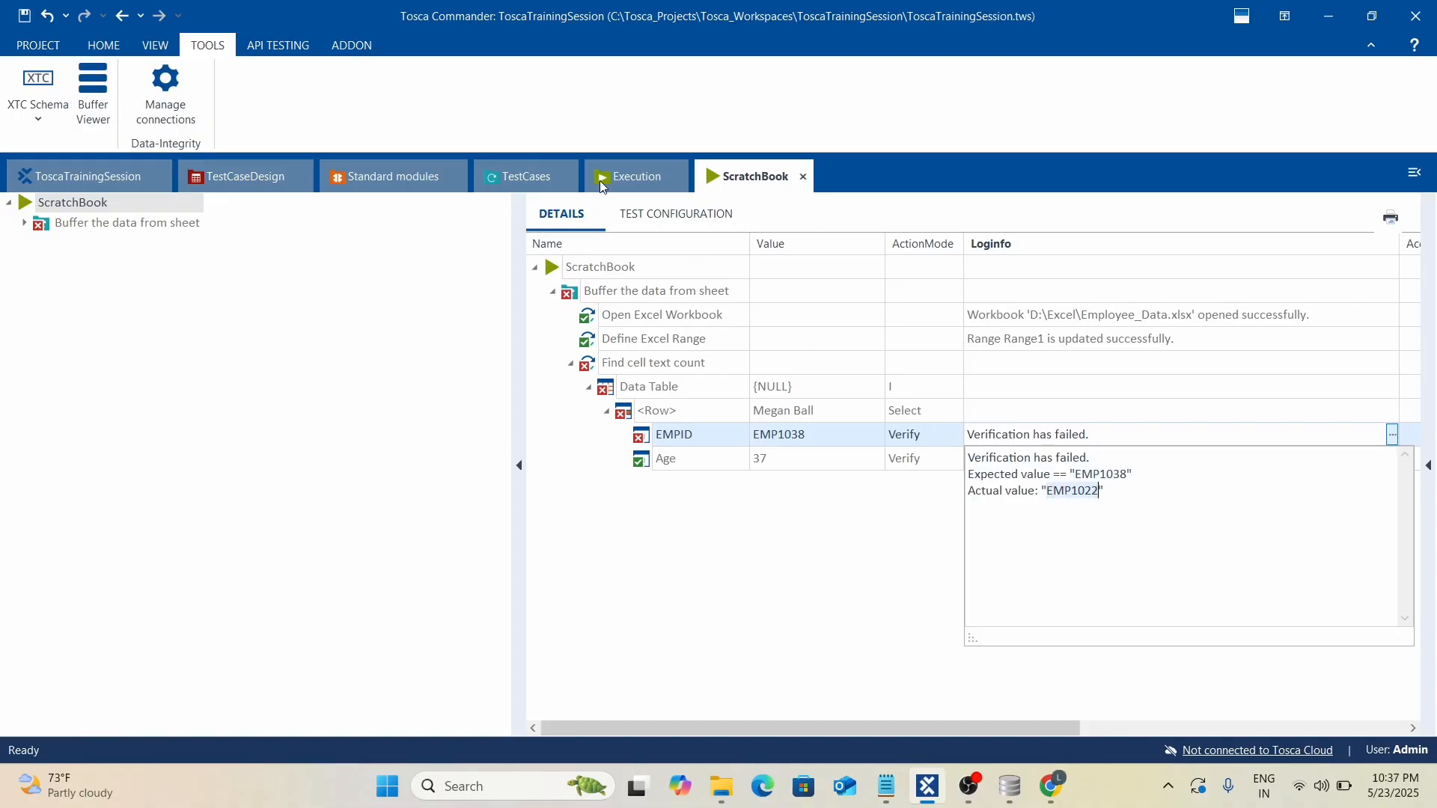
In the test case's Find cell text count step, replace the EMPID cell's value with the actual employee ID from the run log.
click(524, 177)
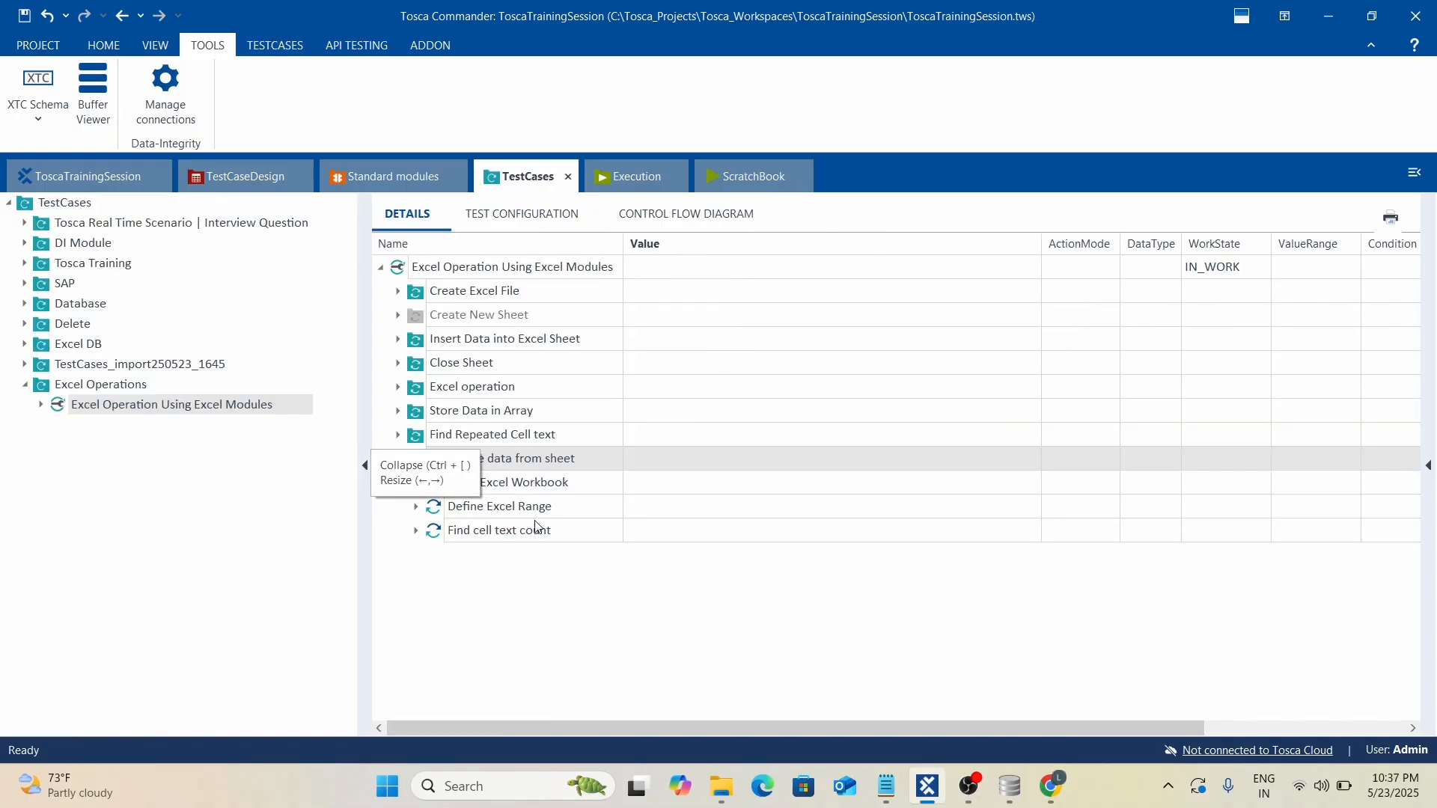
click(416, 530)
click(754, 627)
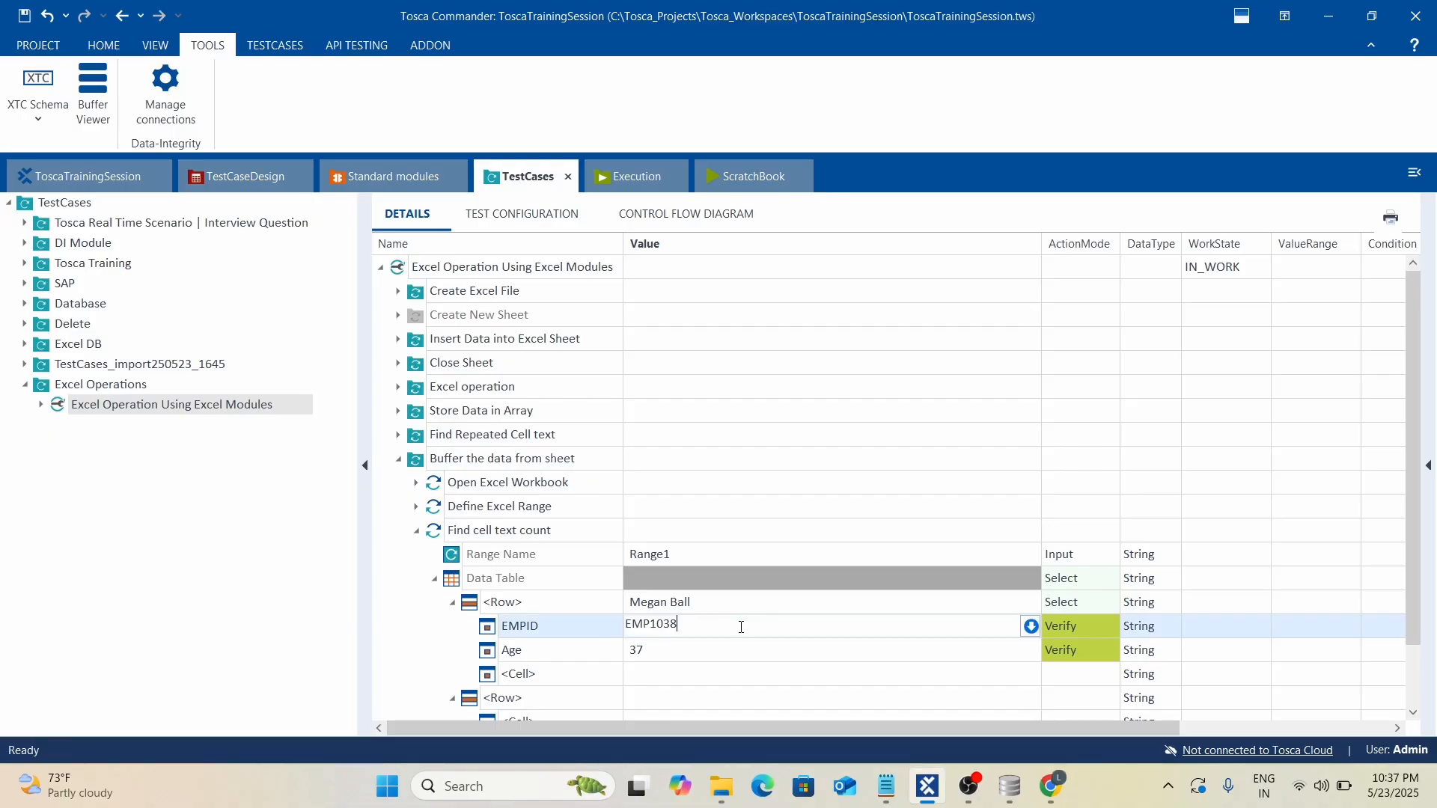
key(ctrl+a)
text(EMP1022)
click(772, 515)
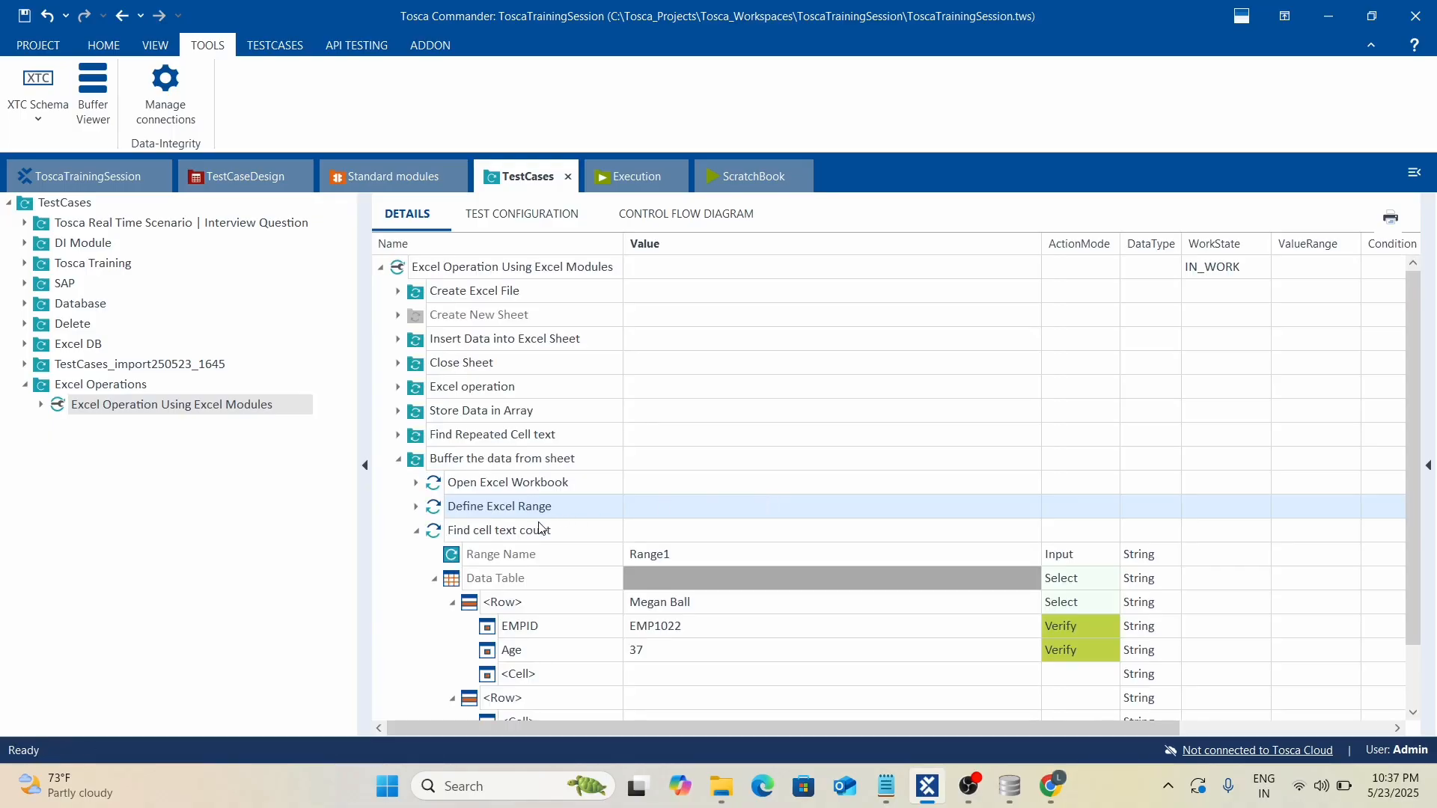
Run the "Buffer the data from sheet" folder in ScratchBook, expand all its results and check the EMPID verification log.
right_click(473, 464)
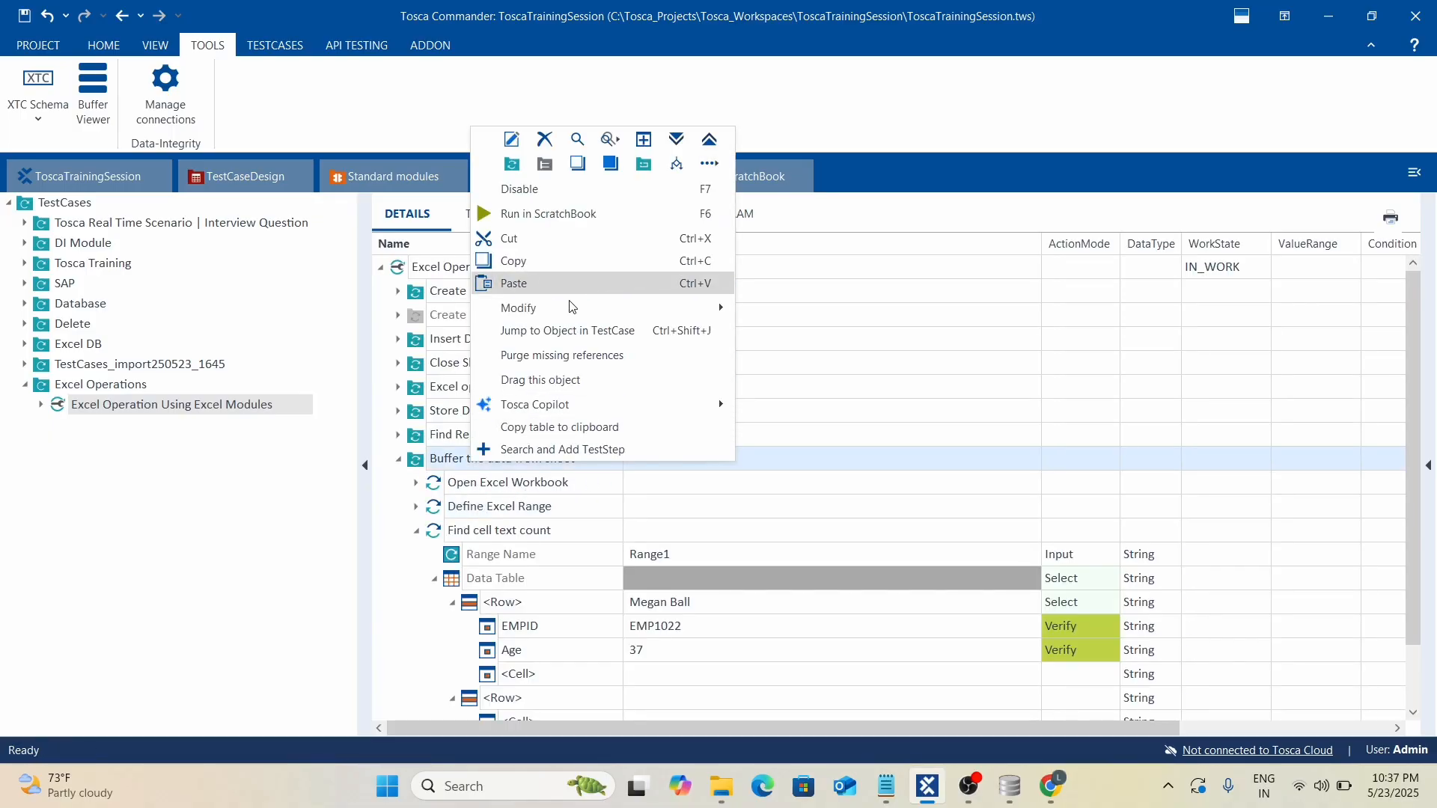
click(519, 215)
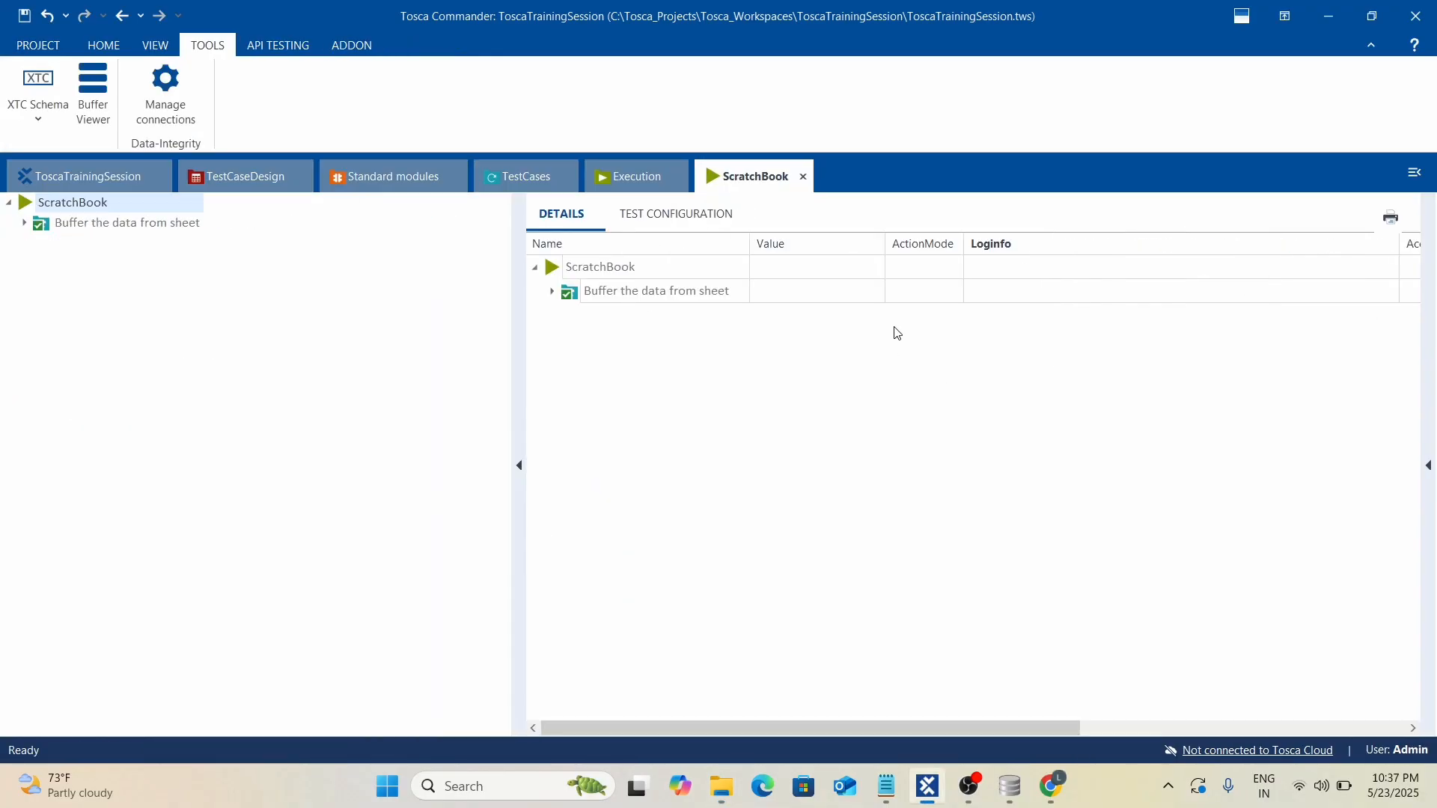
right_click(635, 293)
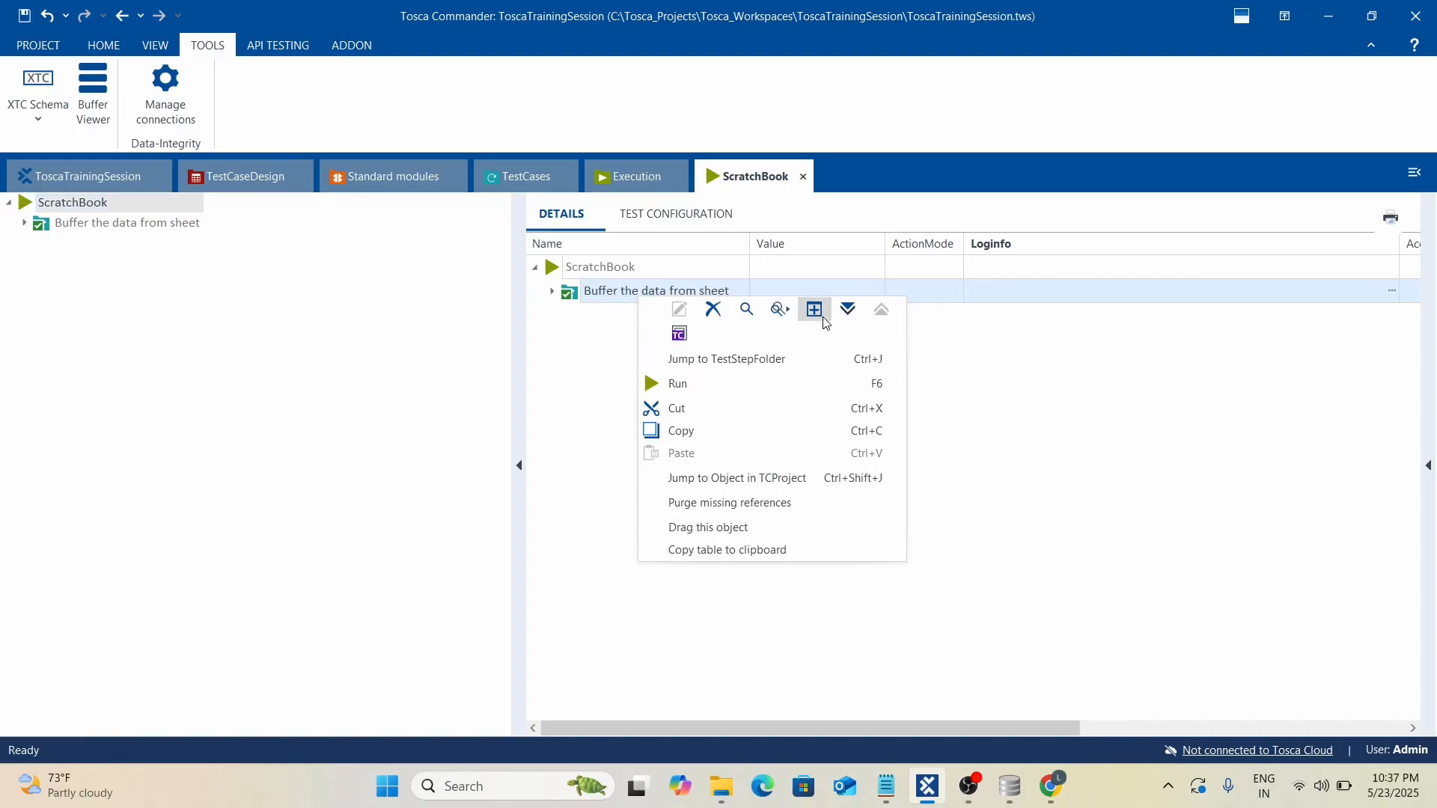
click(815, 309)
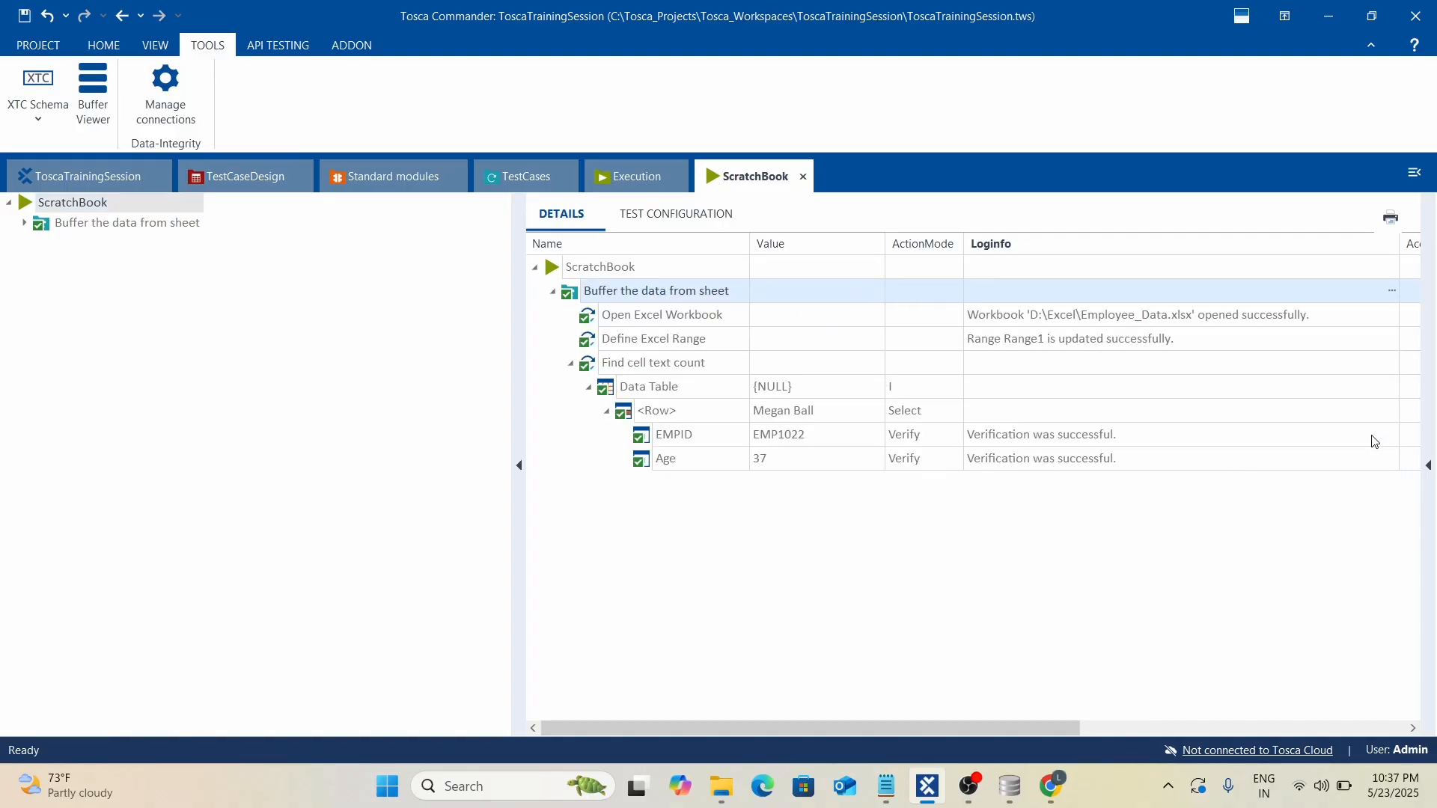
click(1375, 441)
click(1392, 436)
click(1392, 436)
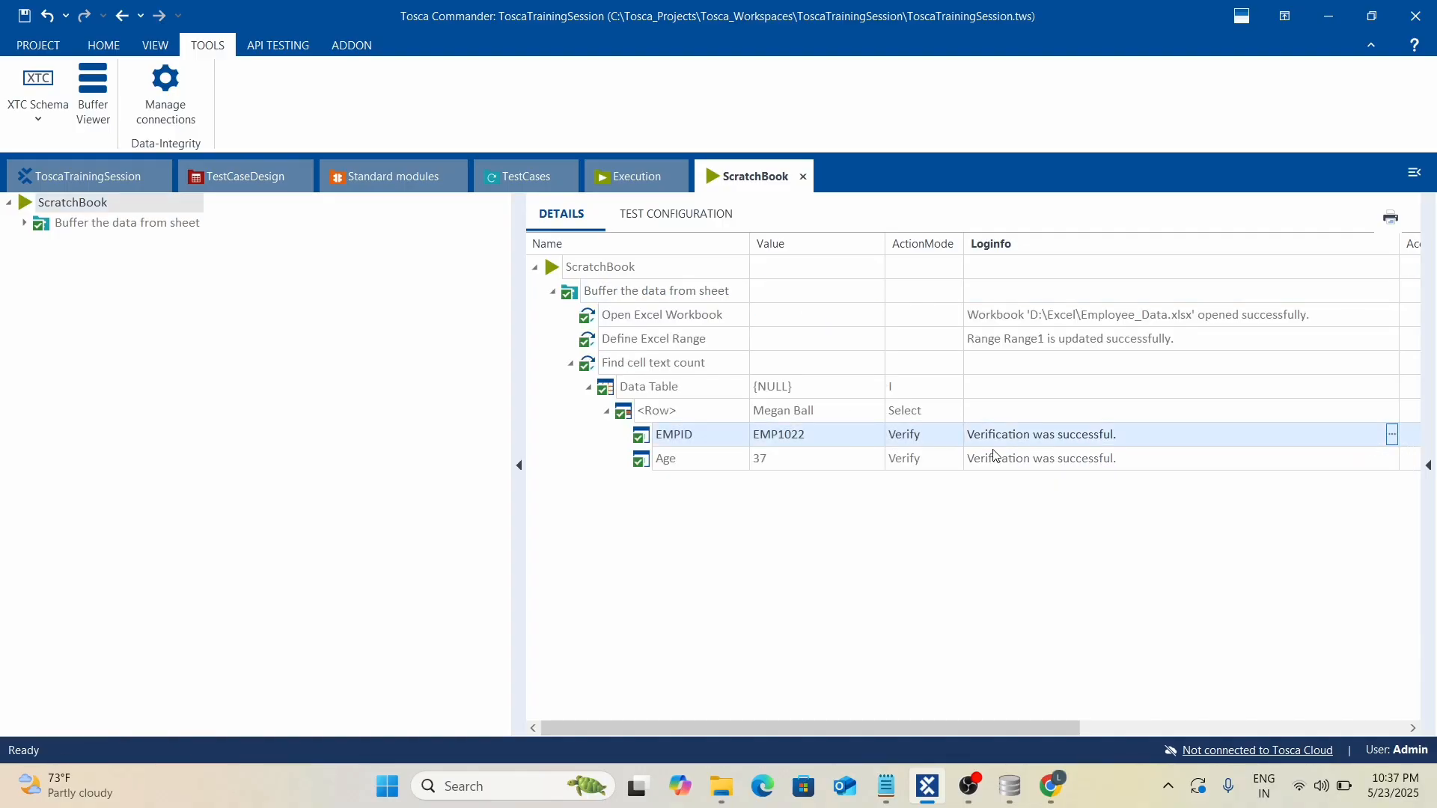
Return to the test cases and collapse the Find cell text count step and the Buffer the data from sheet folder.
click(557, 179)
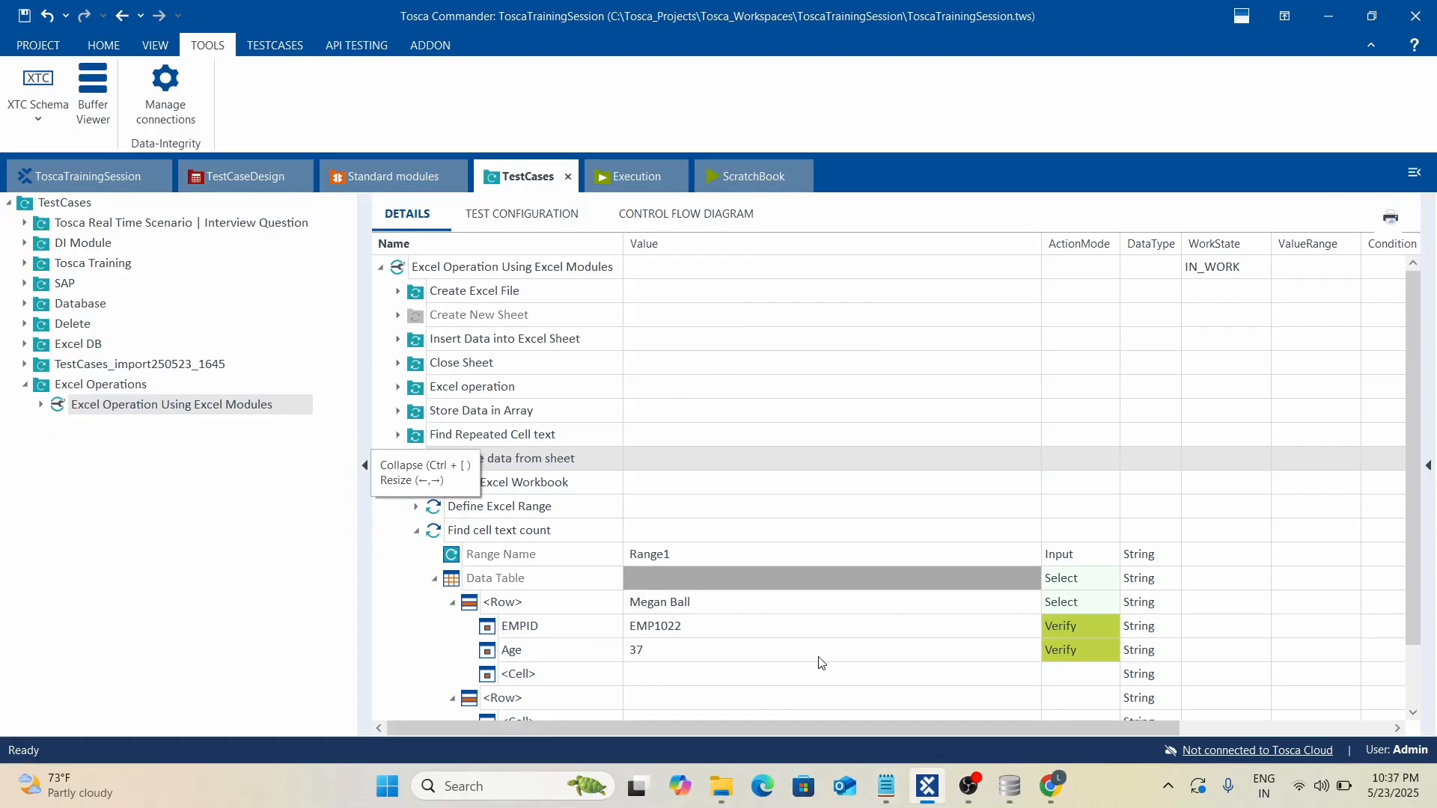
click(417, 533)
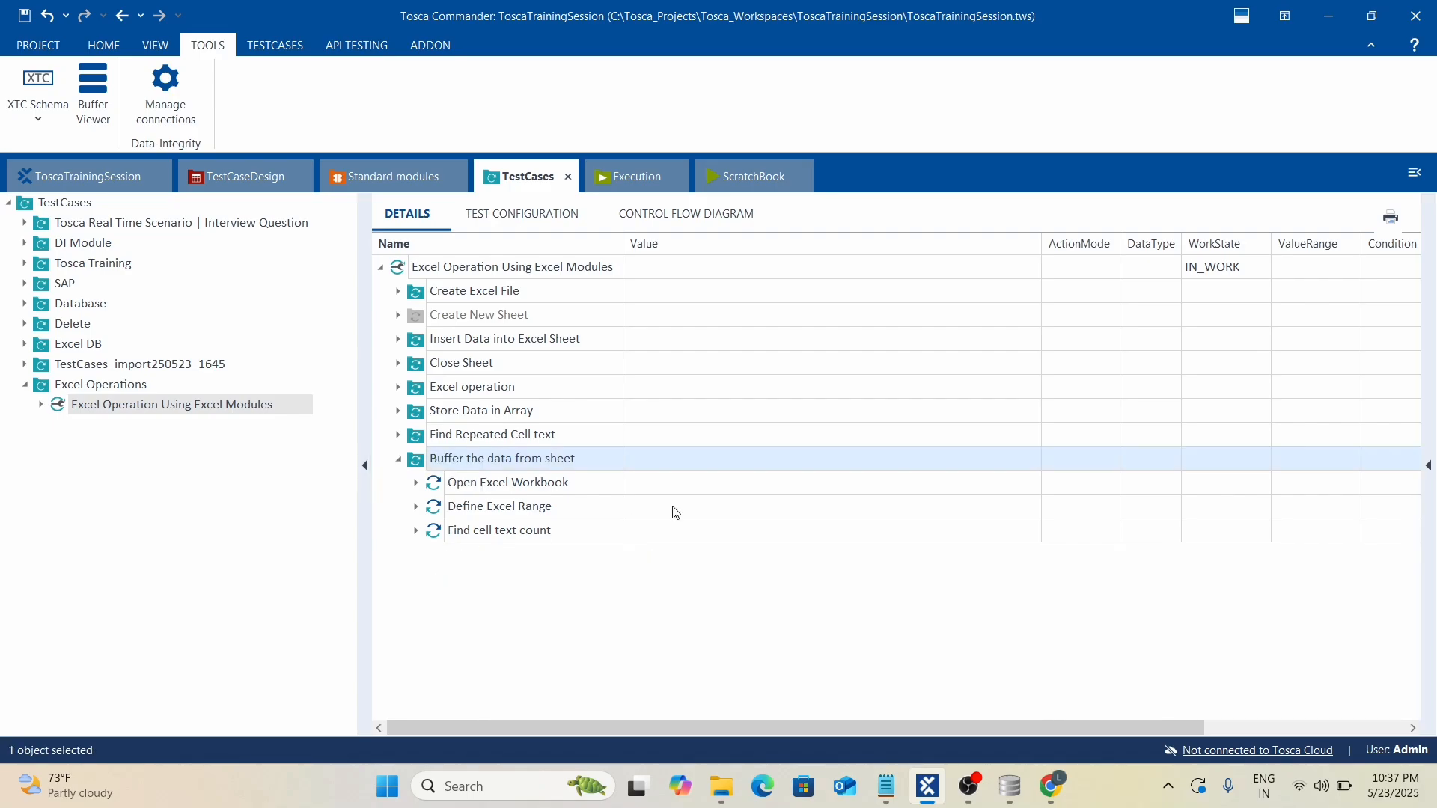
click(399, 459)
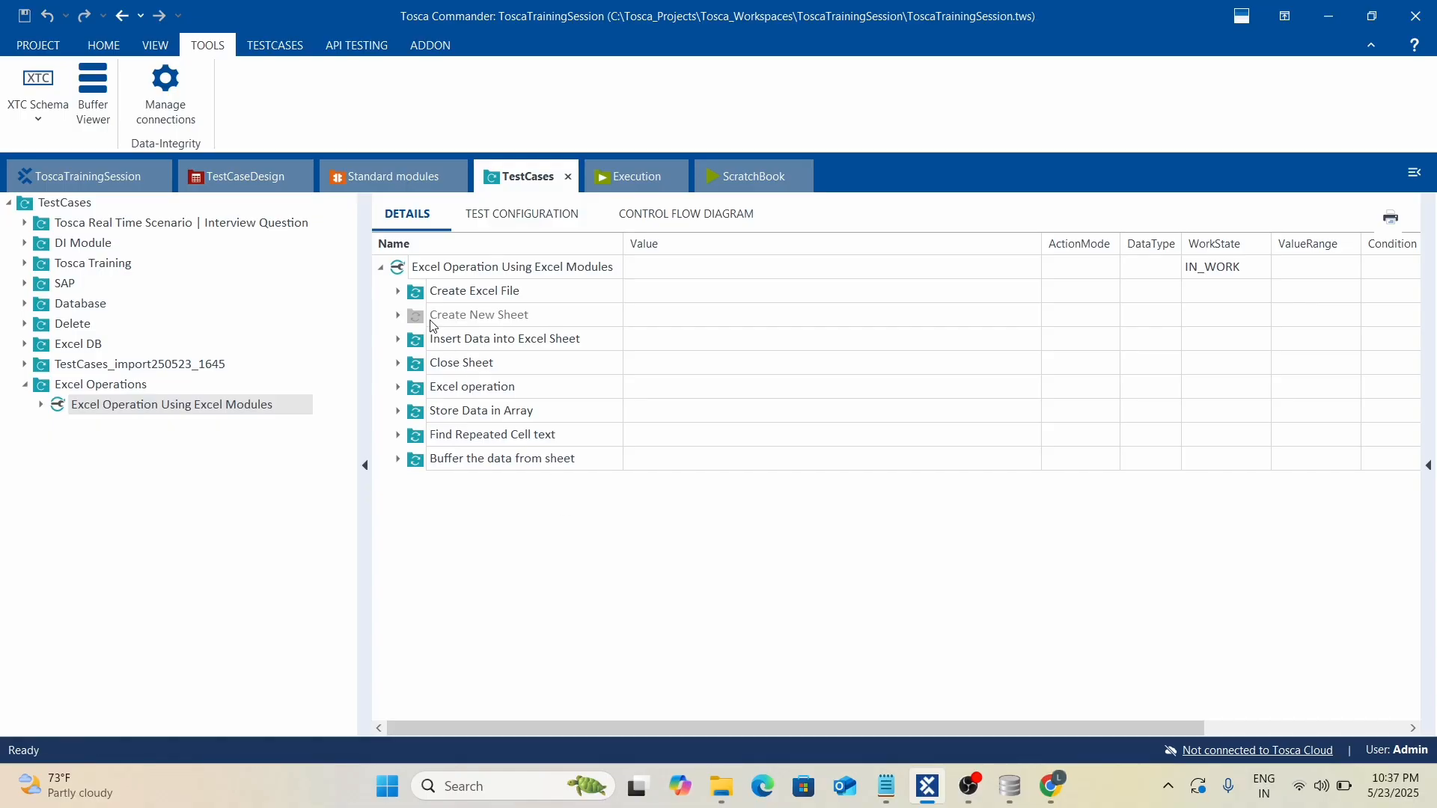
click(530, 583)
Create a test case named "Excel handling using Database" in the Excel Operations folder.
right_click(131, 388)
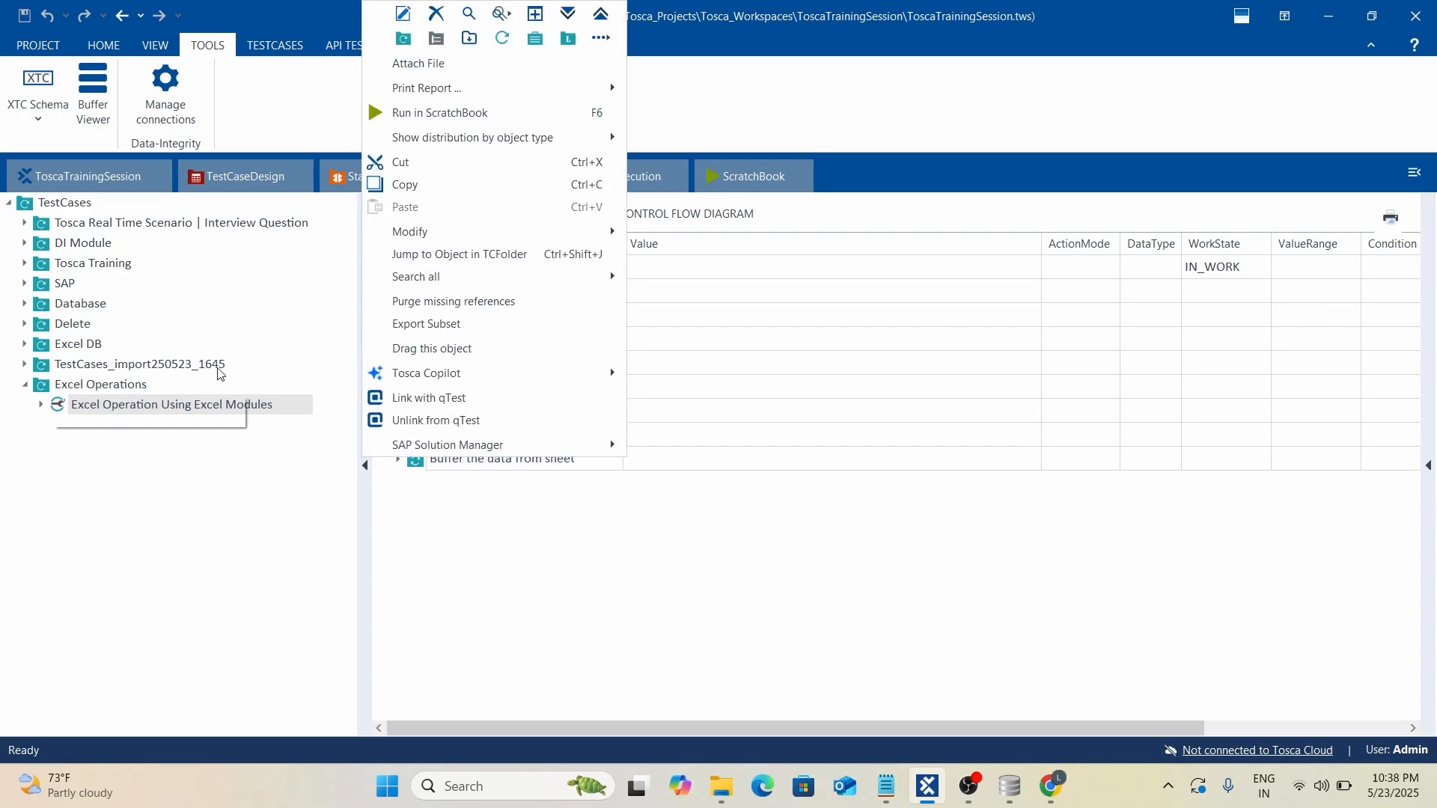
click(498, 43)
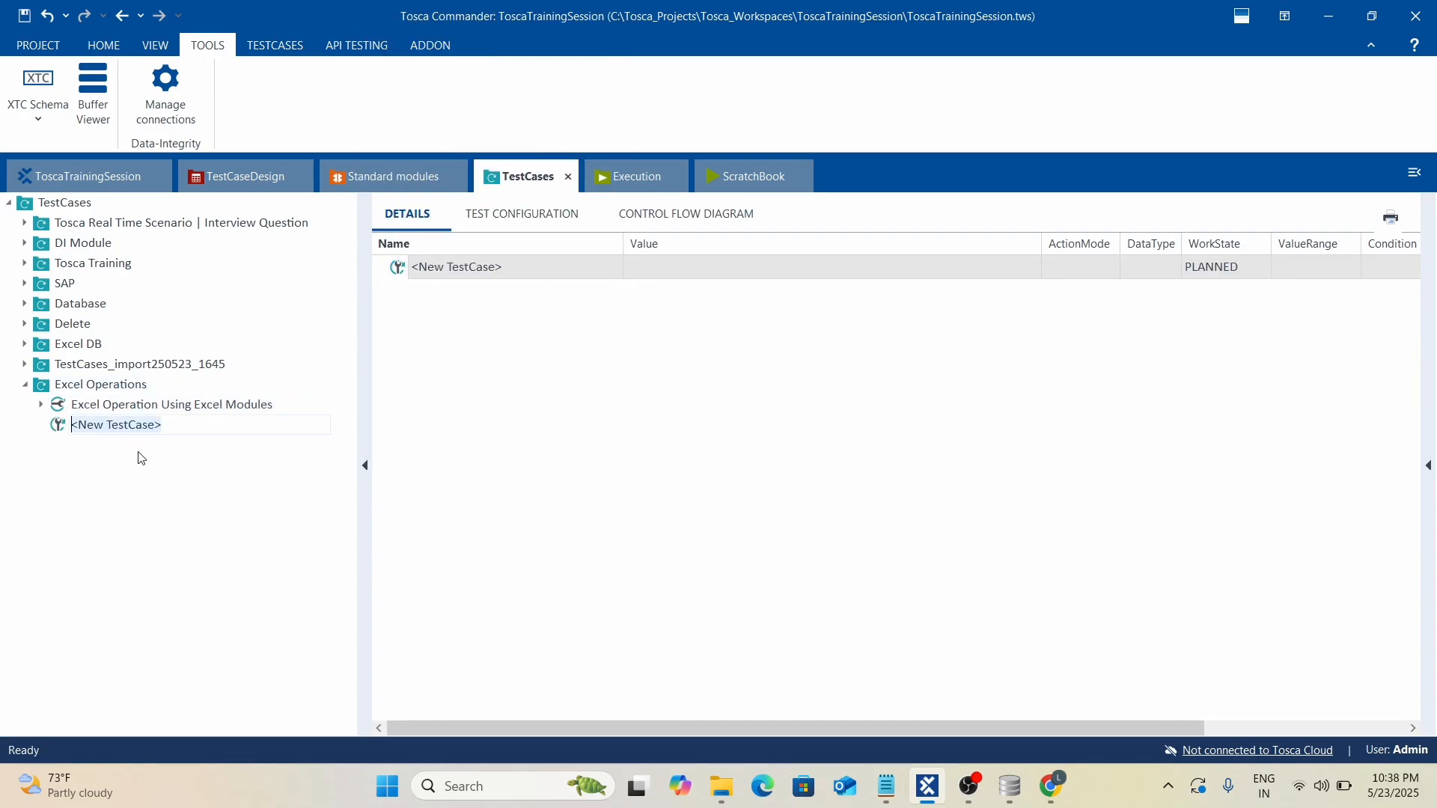
text(Excel)
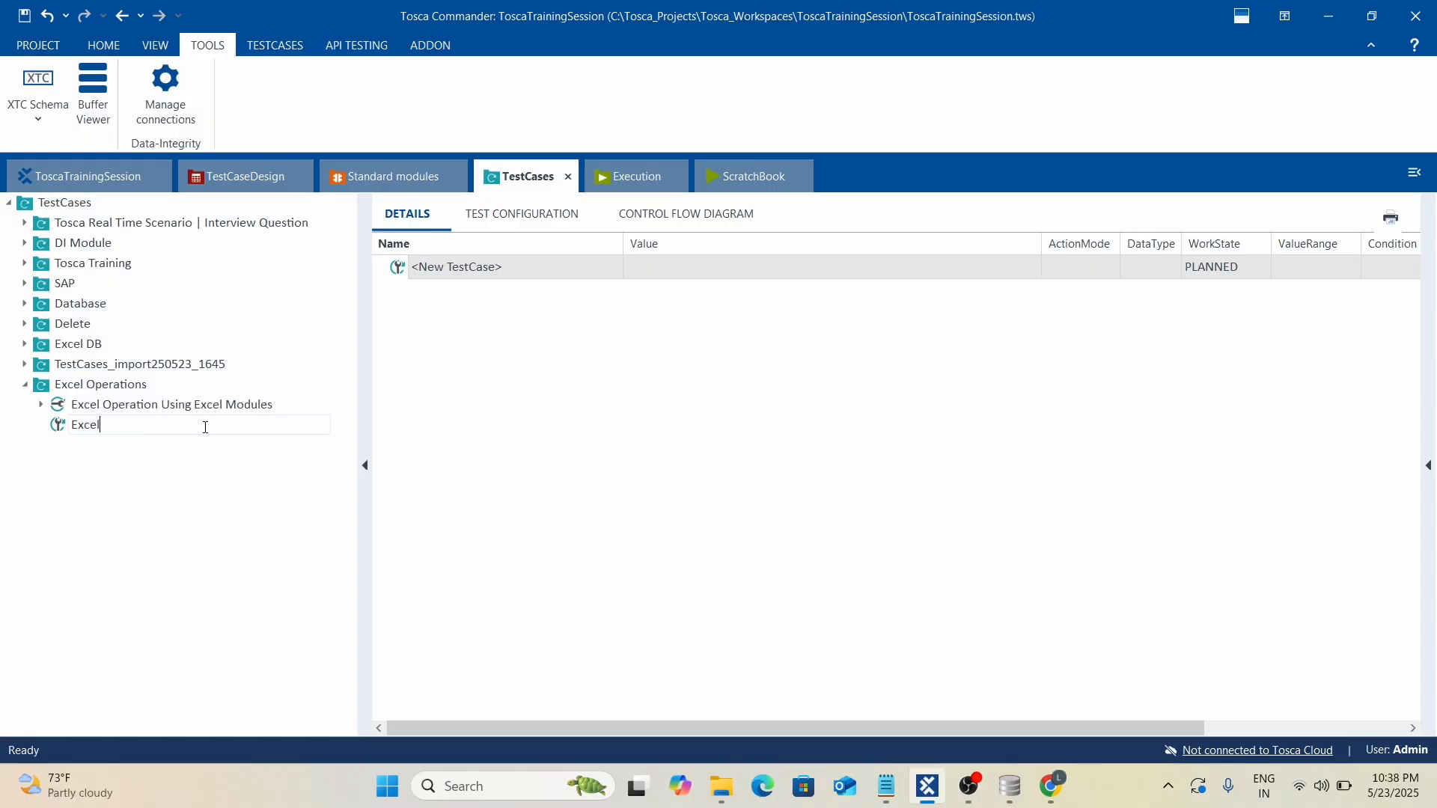
text( han)
text(dling using Database)
click(58, 422)
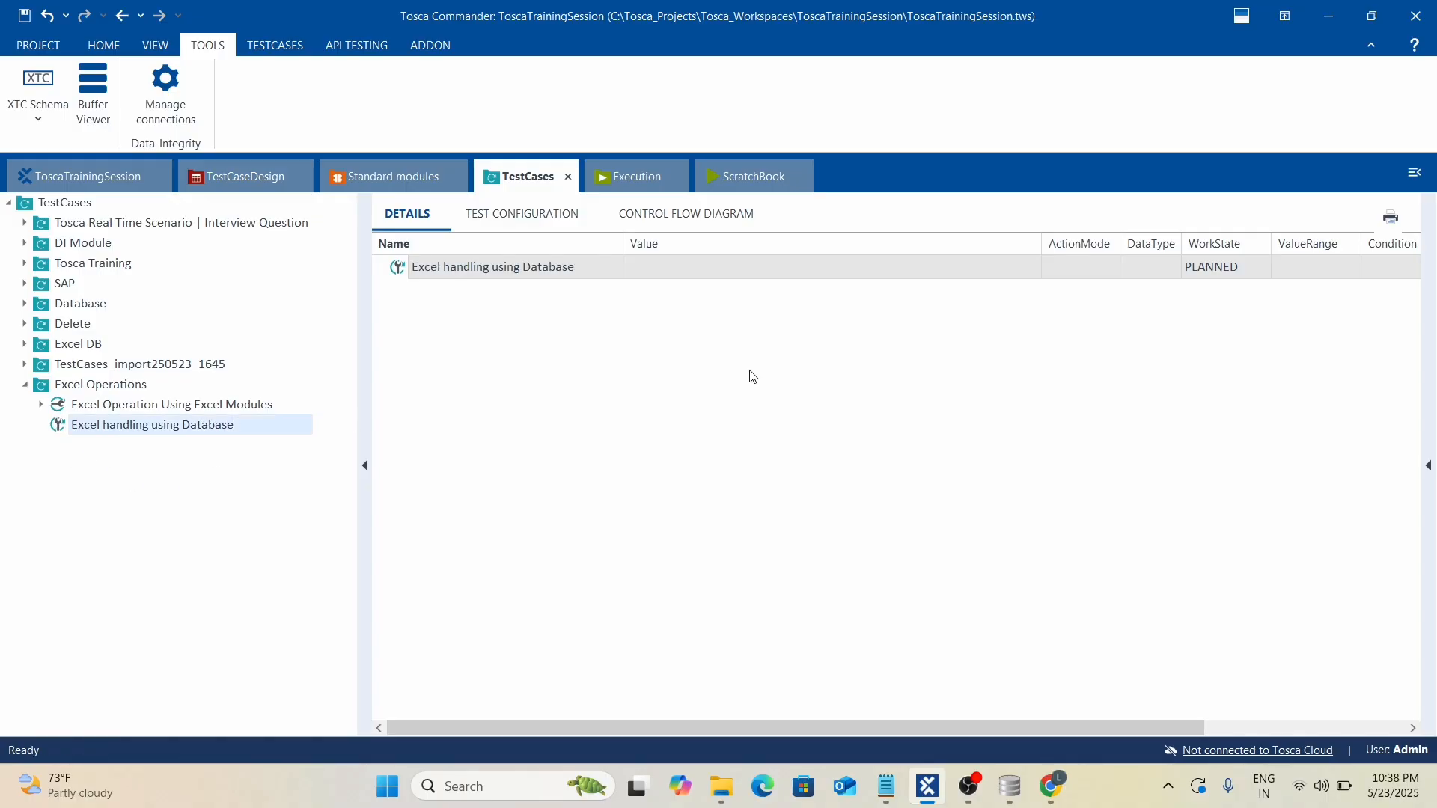
Set the work state of the Excel handling using Database test case to IN_WORK.
click(1232, 268)
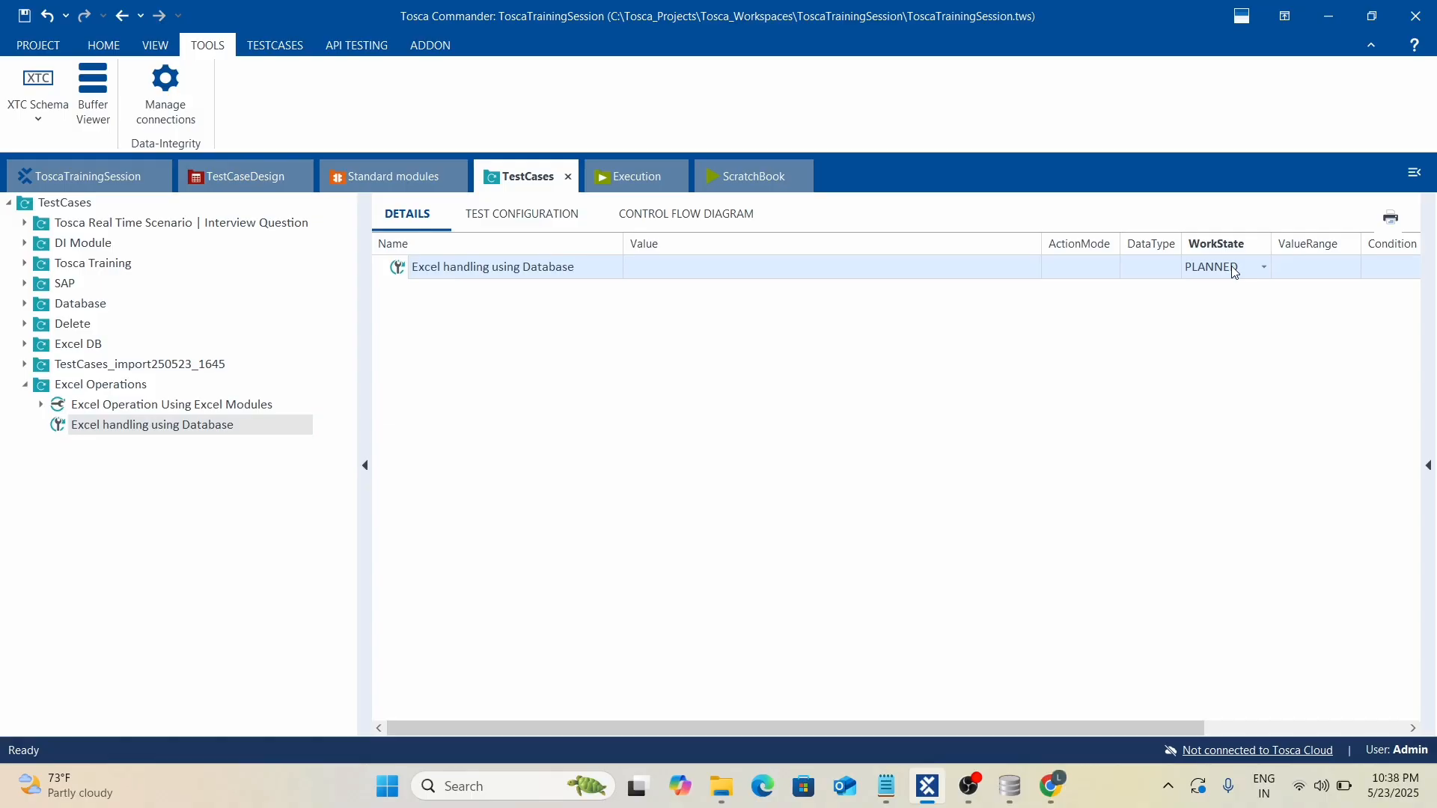
key(i)
click(1057, 388)
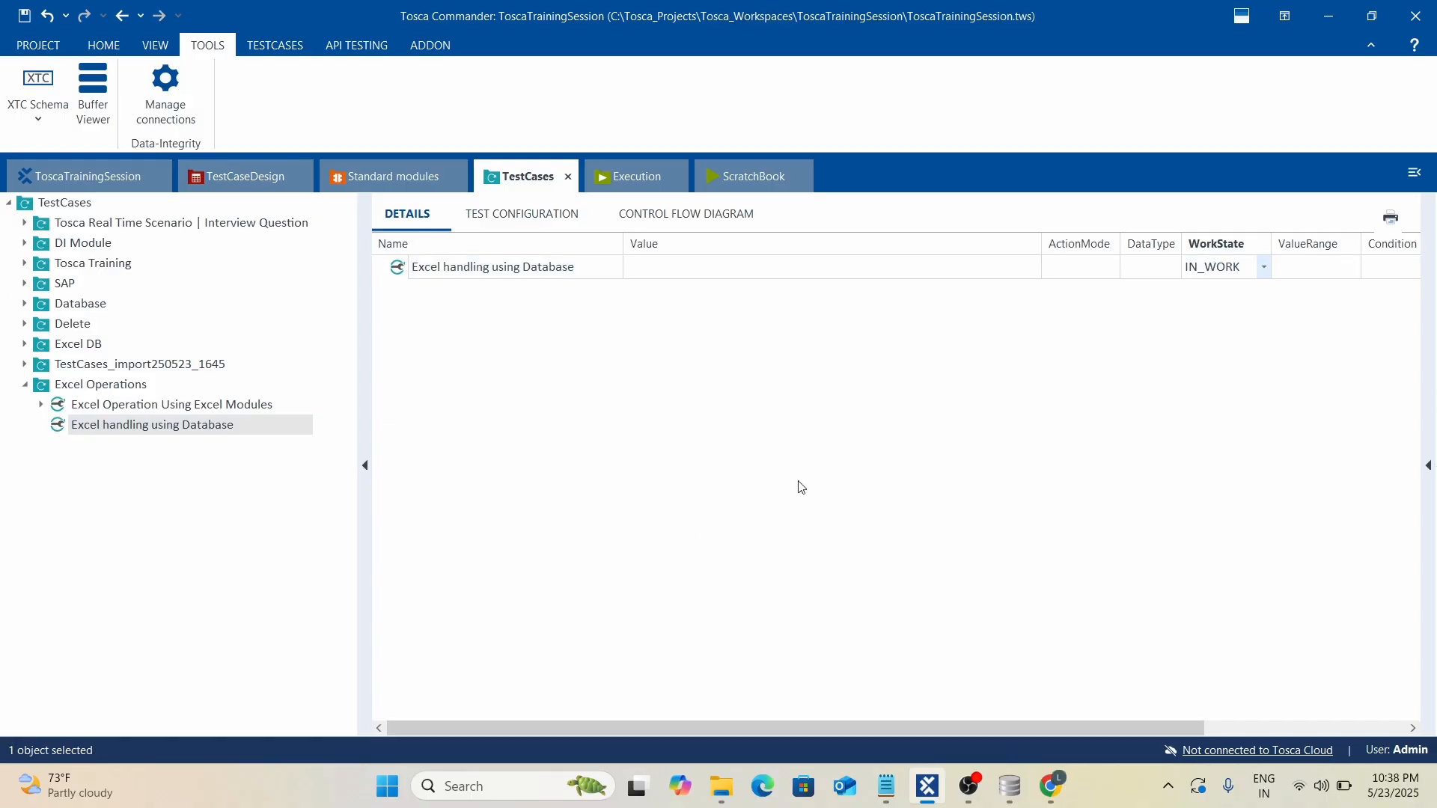
Add the DB Expert module from the Database engine's standard modules to the Excel handling using Database test case.
click(352, 180)
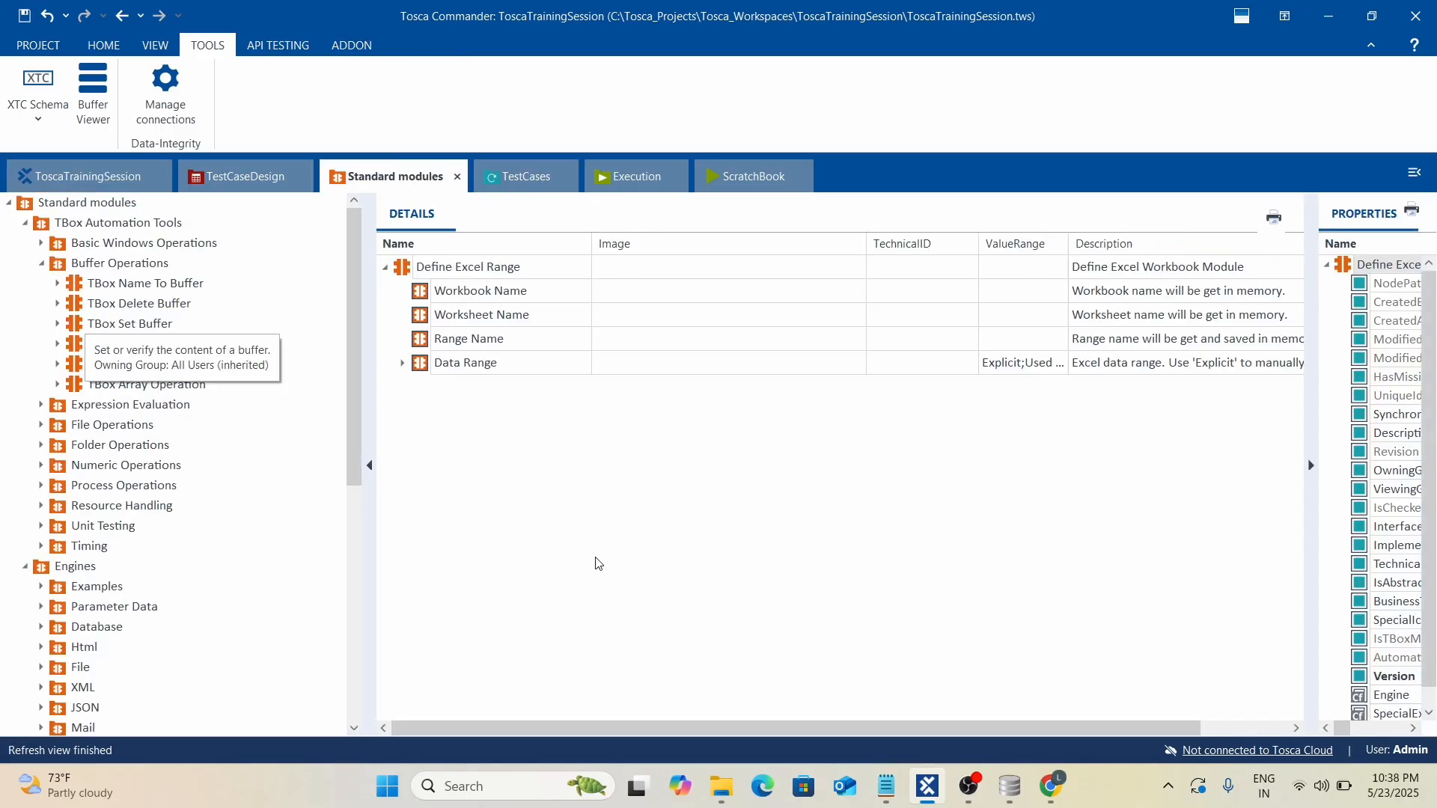
click(42, 262)
click(25, 223)
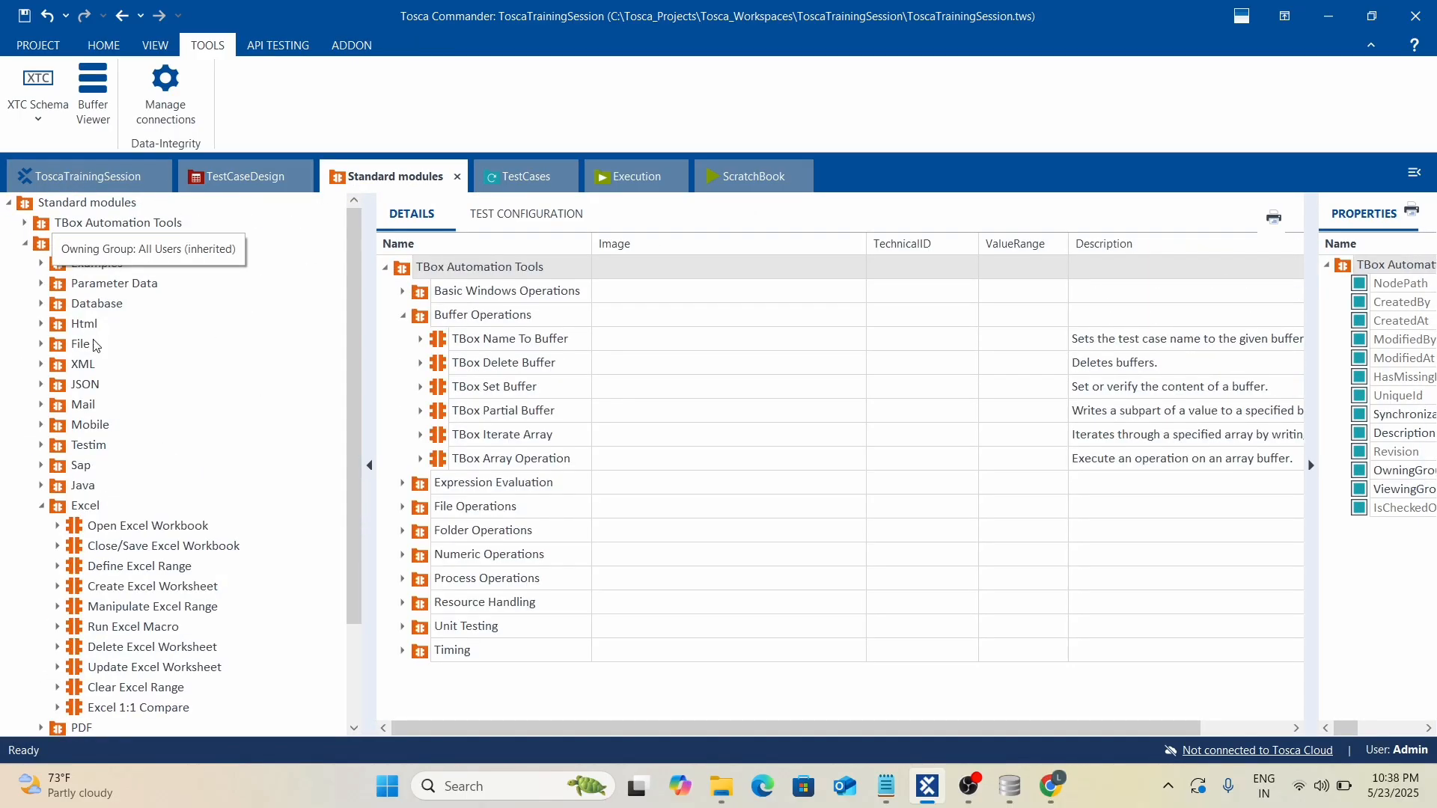
click(43, 507)
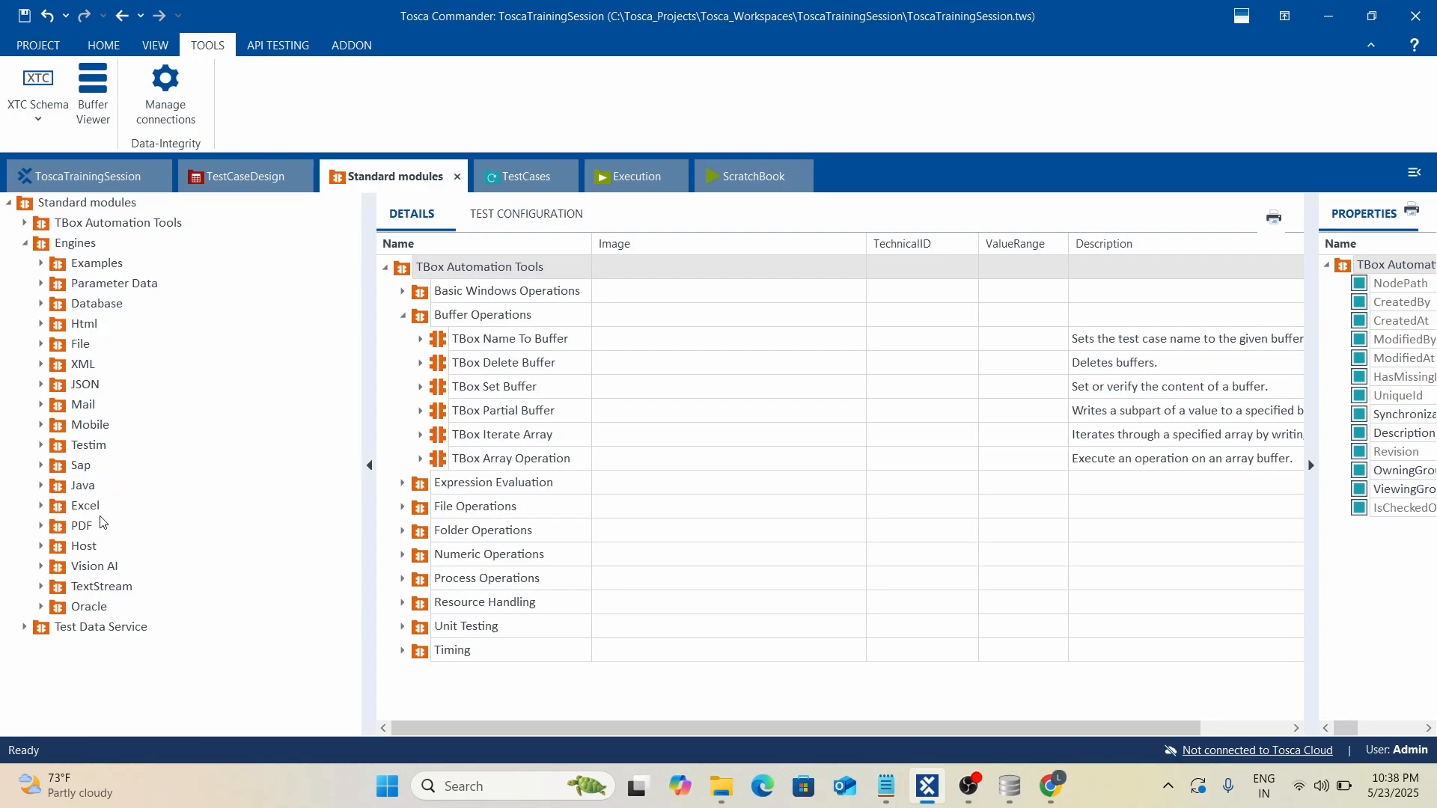
click(42, 304)
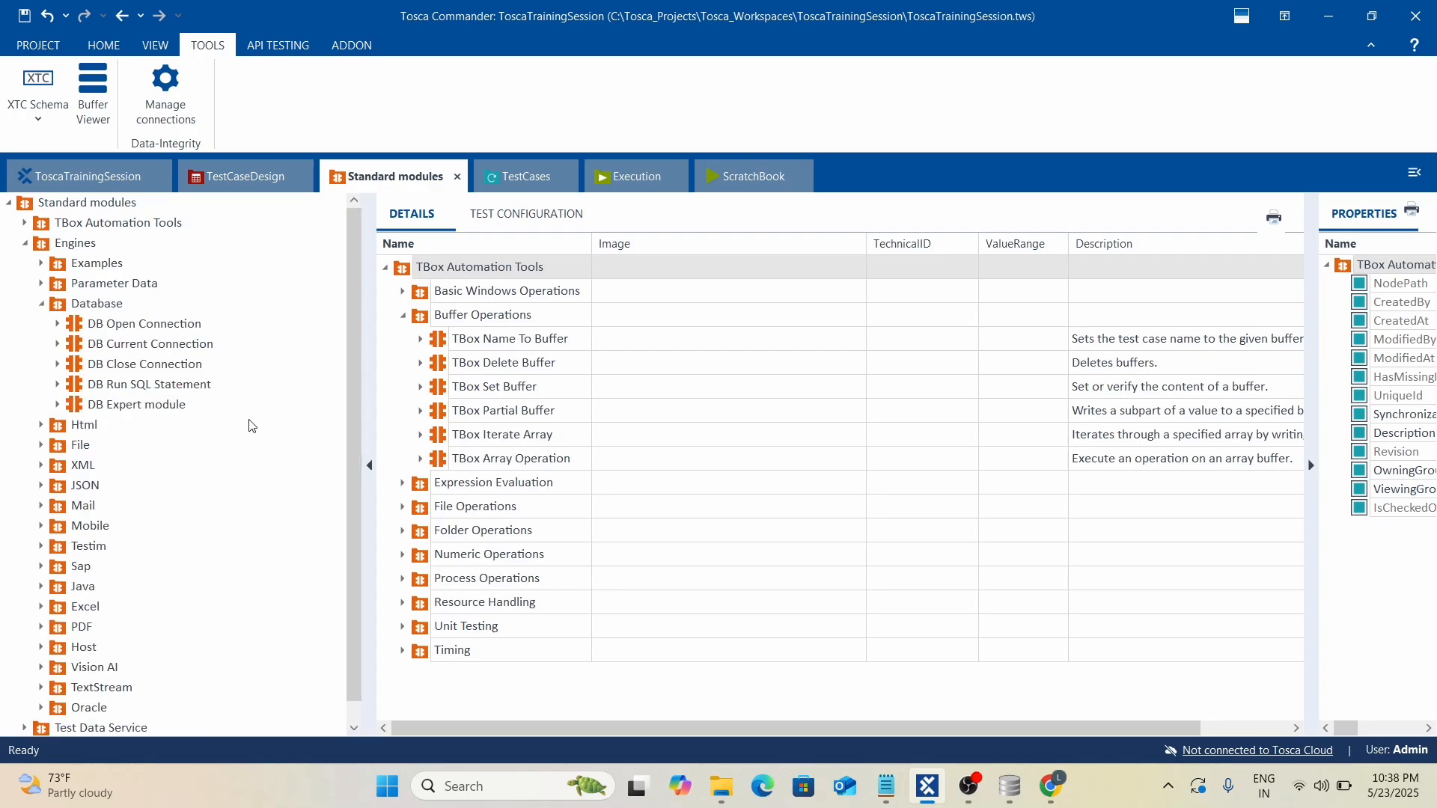
click(76, 408)
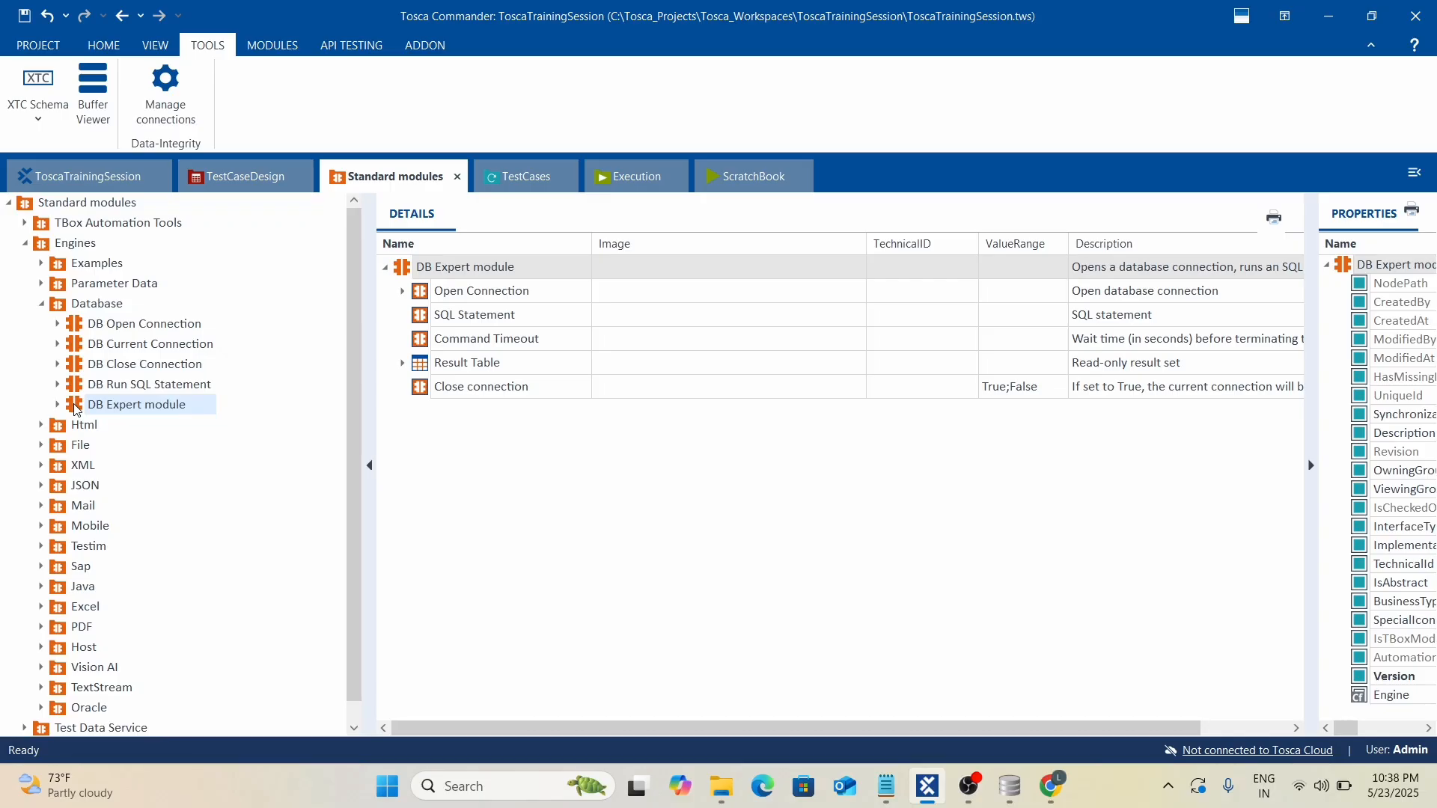
drag(76, 408, 150, 424)
Create a folder named "Get the row count" in the test case and move the DB Expert module step into it.
right_click(404, 267)
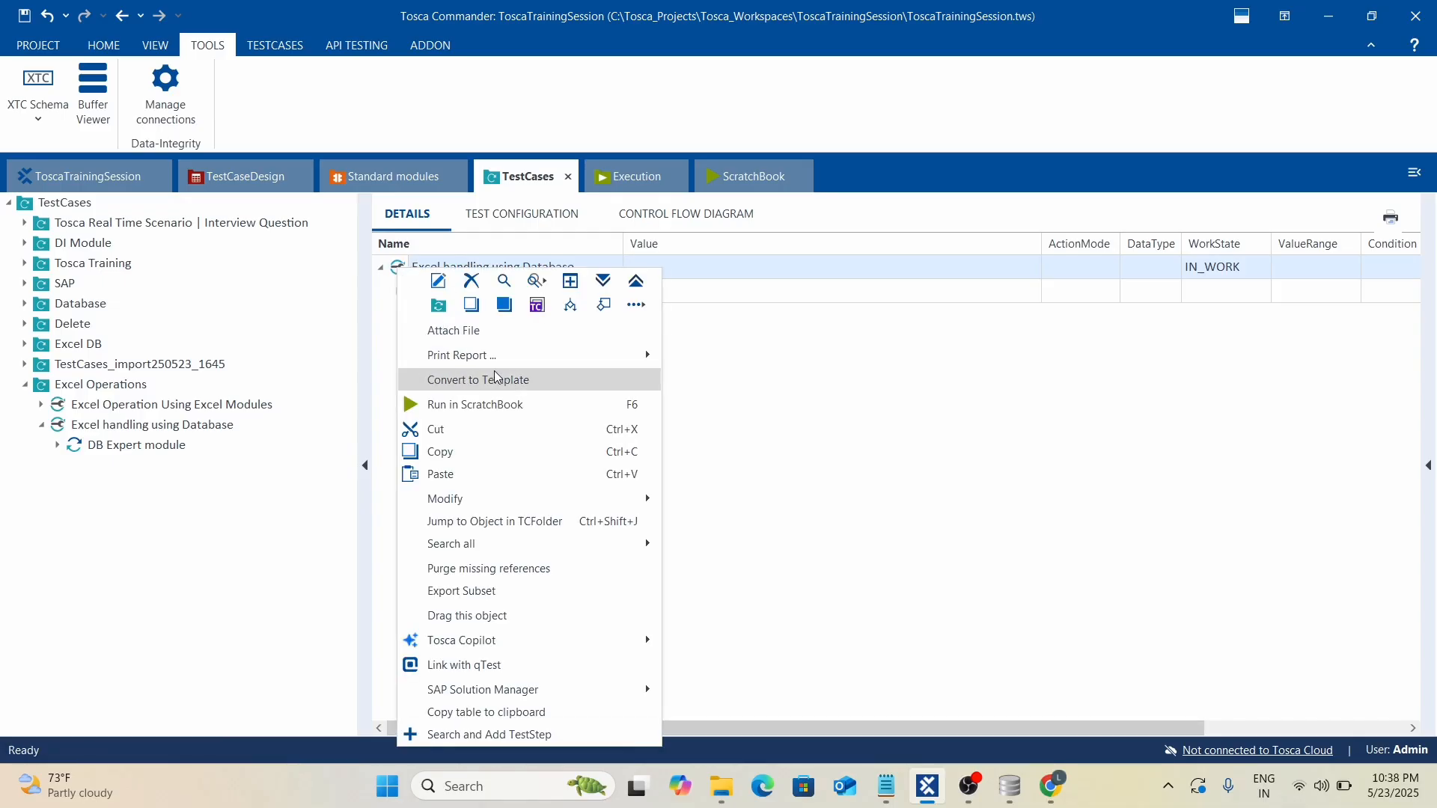
click(438, 306)
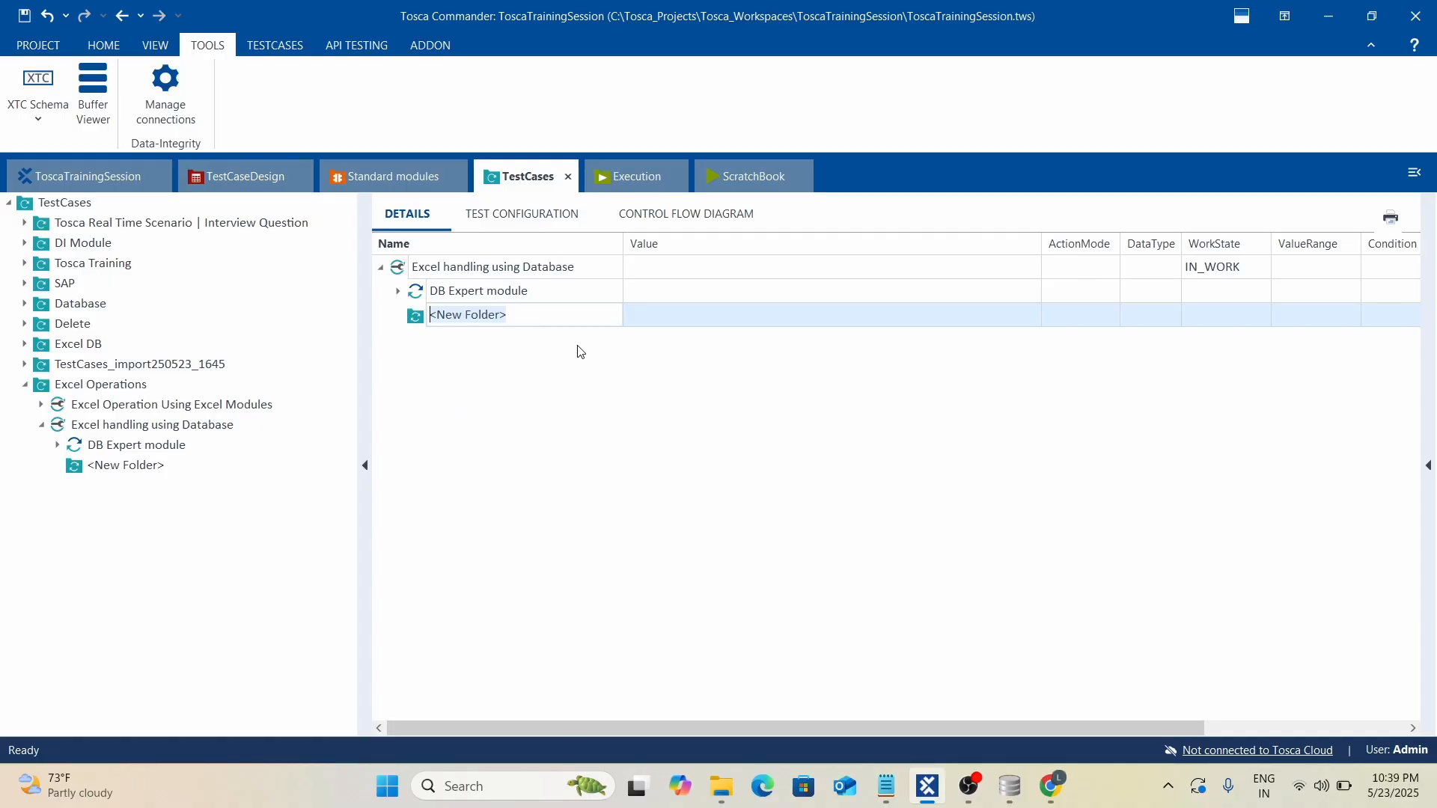
text(Tk)
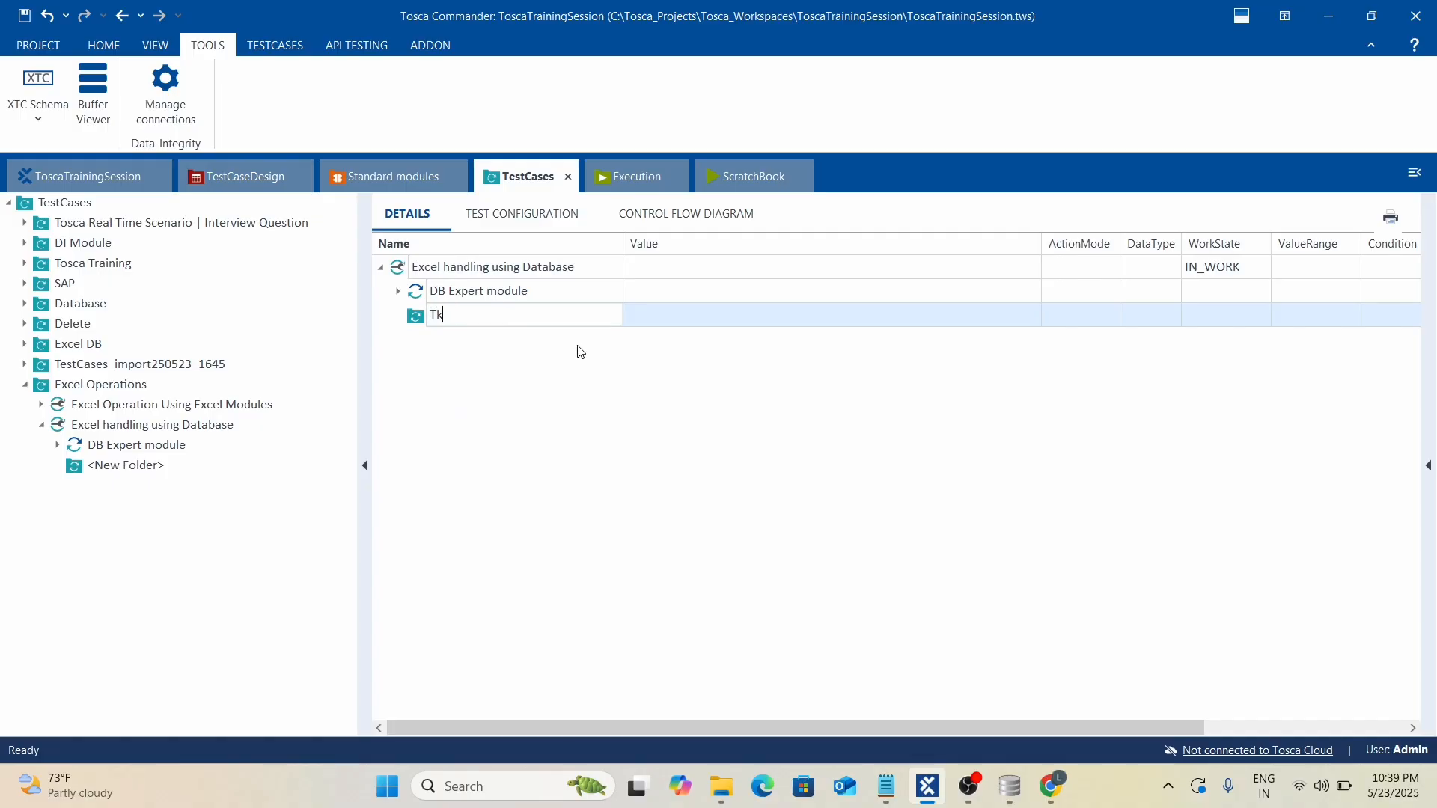
text(Get the row couybn)
click(503, 485)
click(415, 298)
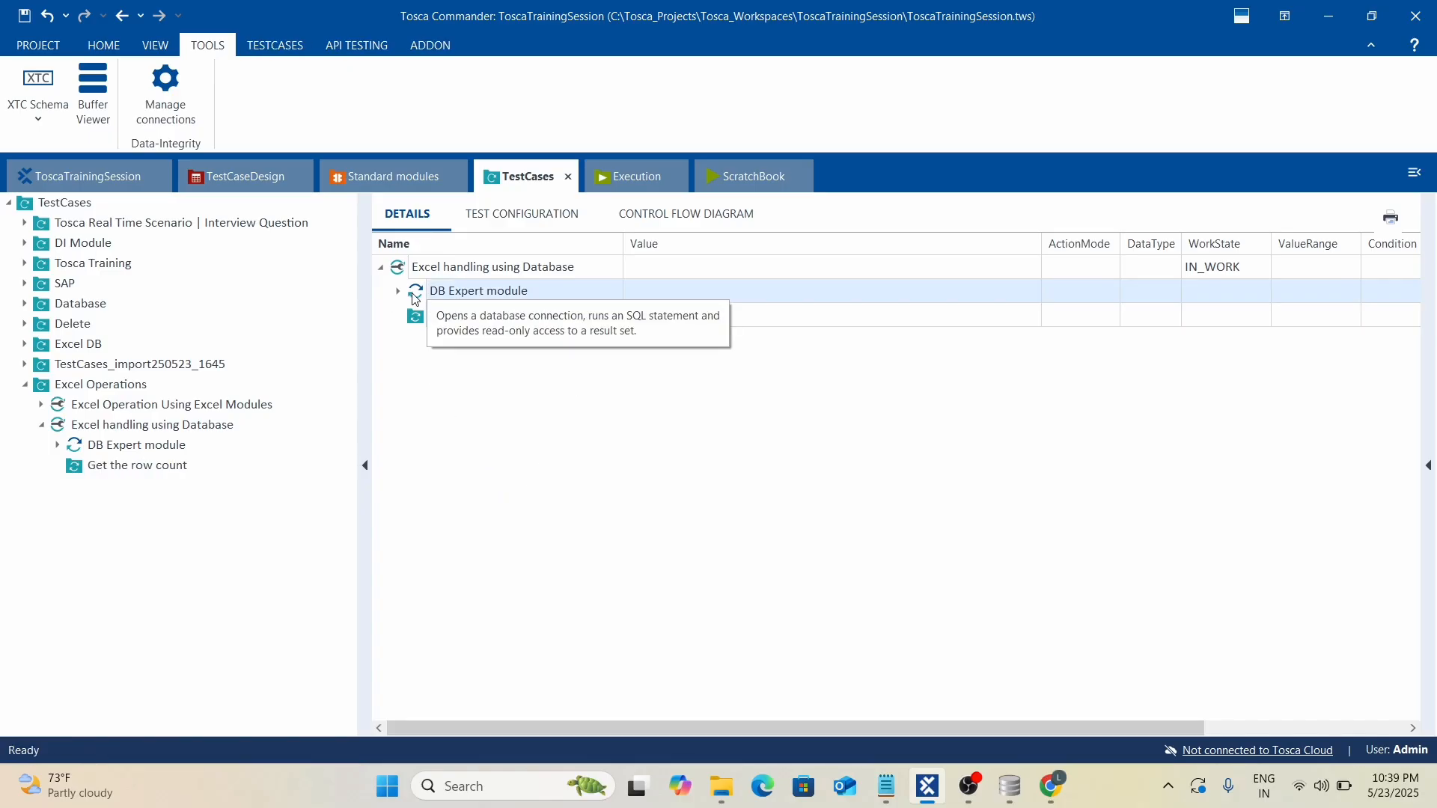
drag(415, 298, 420, 320)
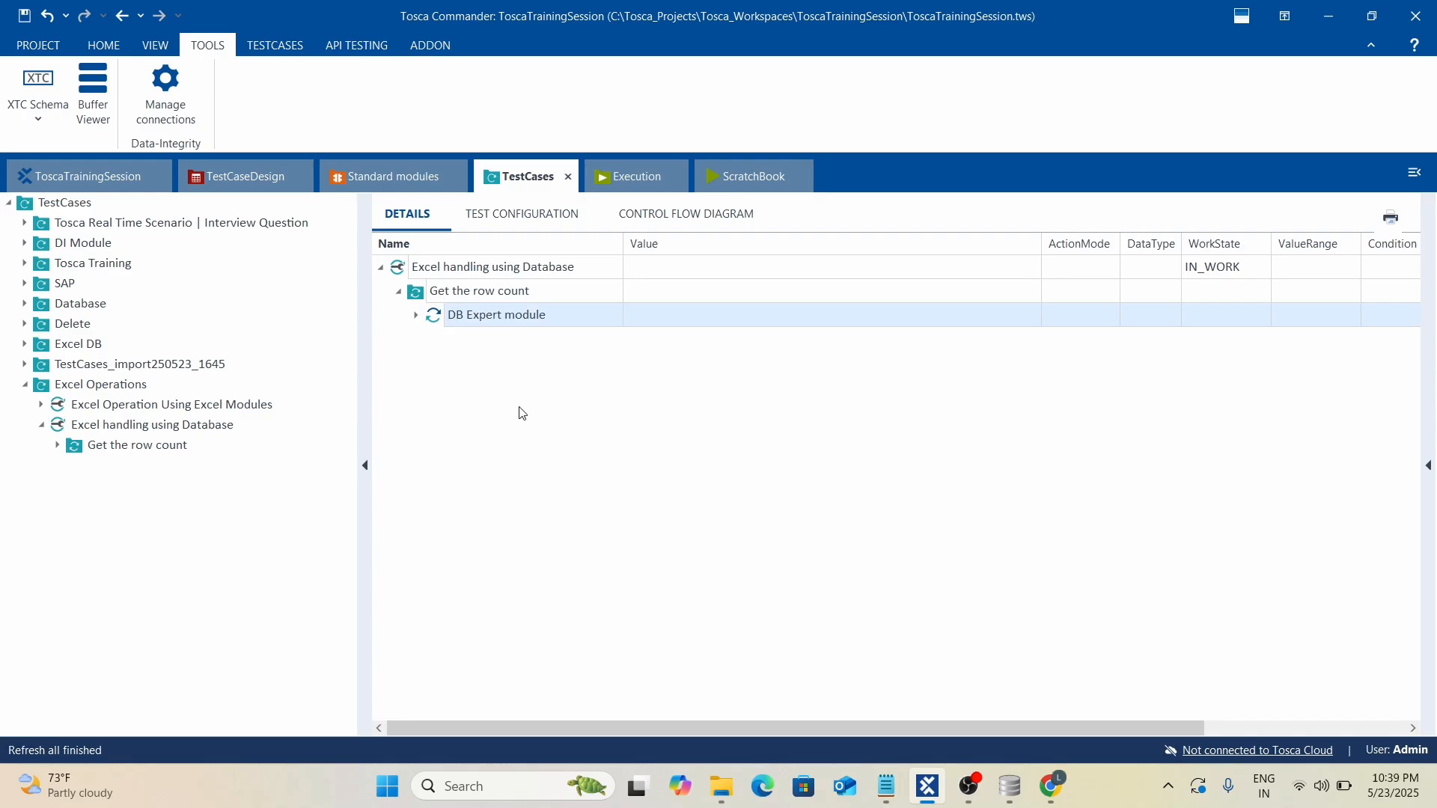
Set the connection name under Open Connection of the DB Expert module step to Connection1.
click(417, 315)
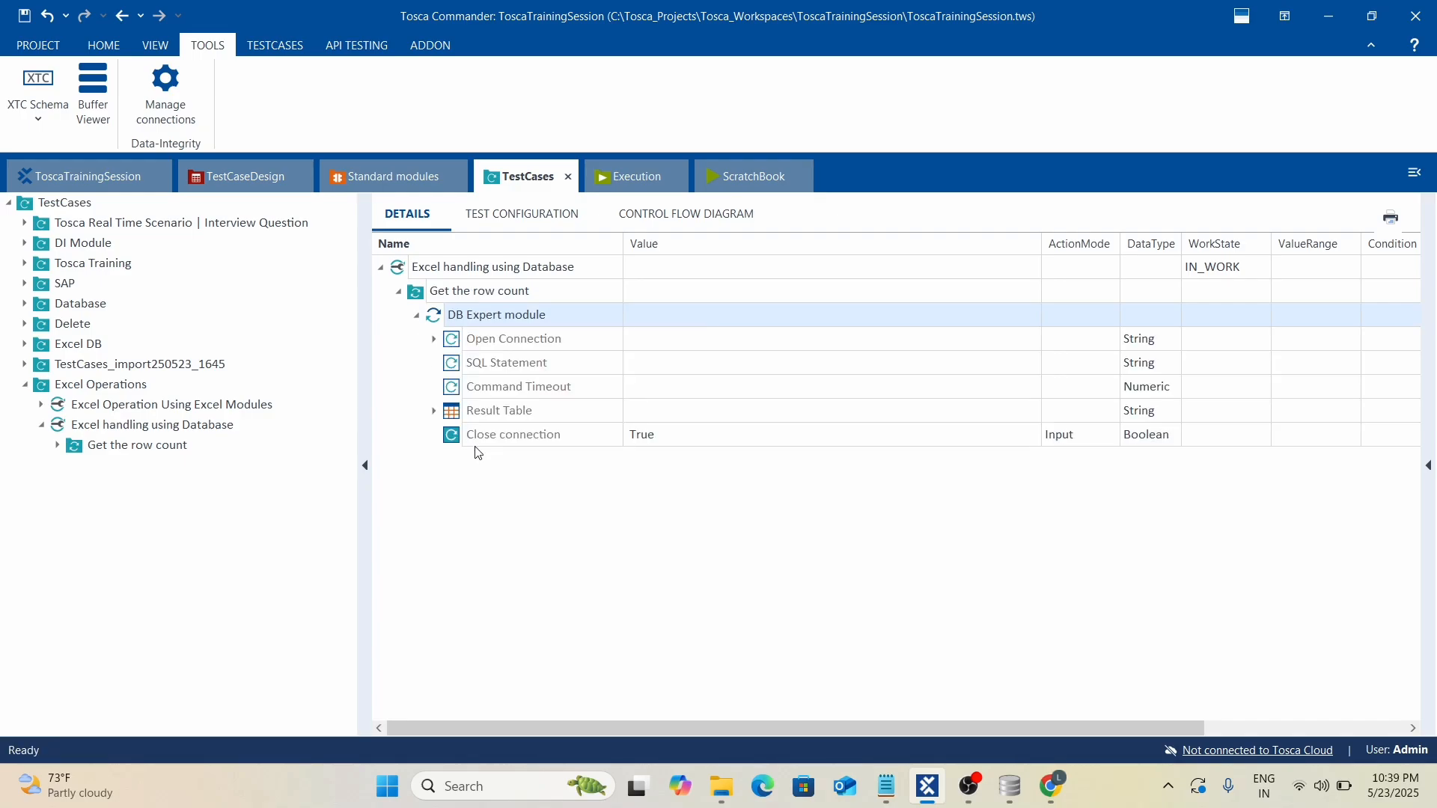
click(433, 340)
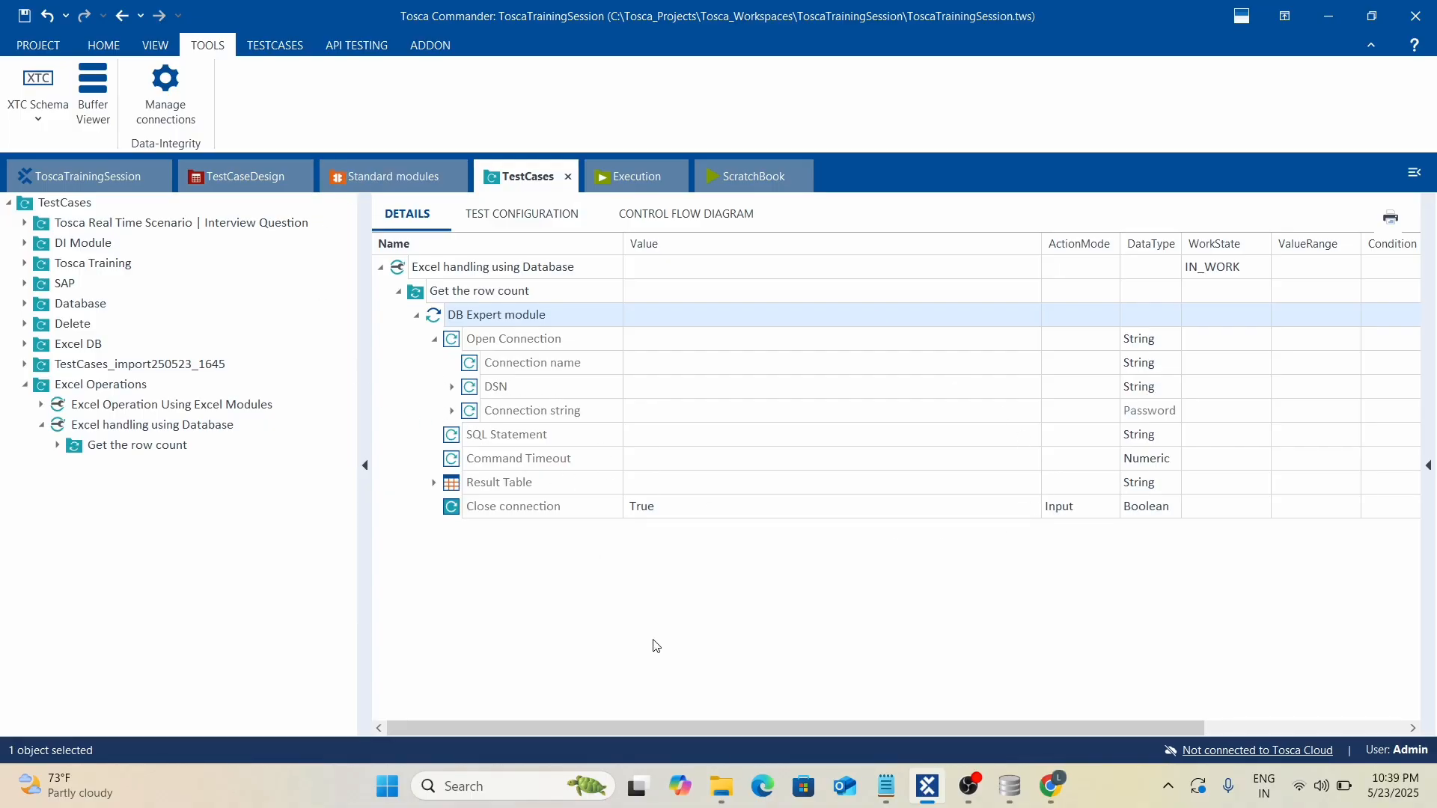
click(554, 615)
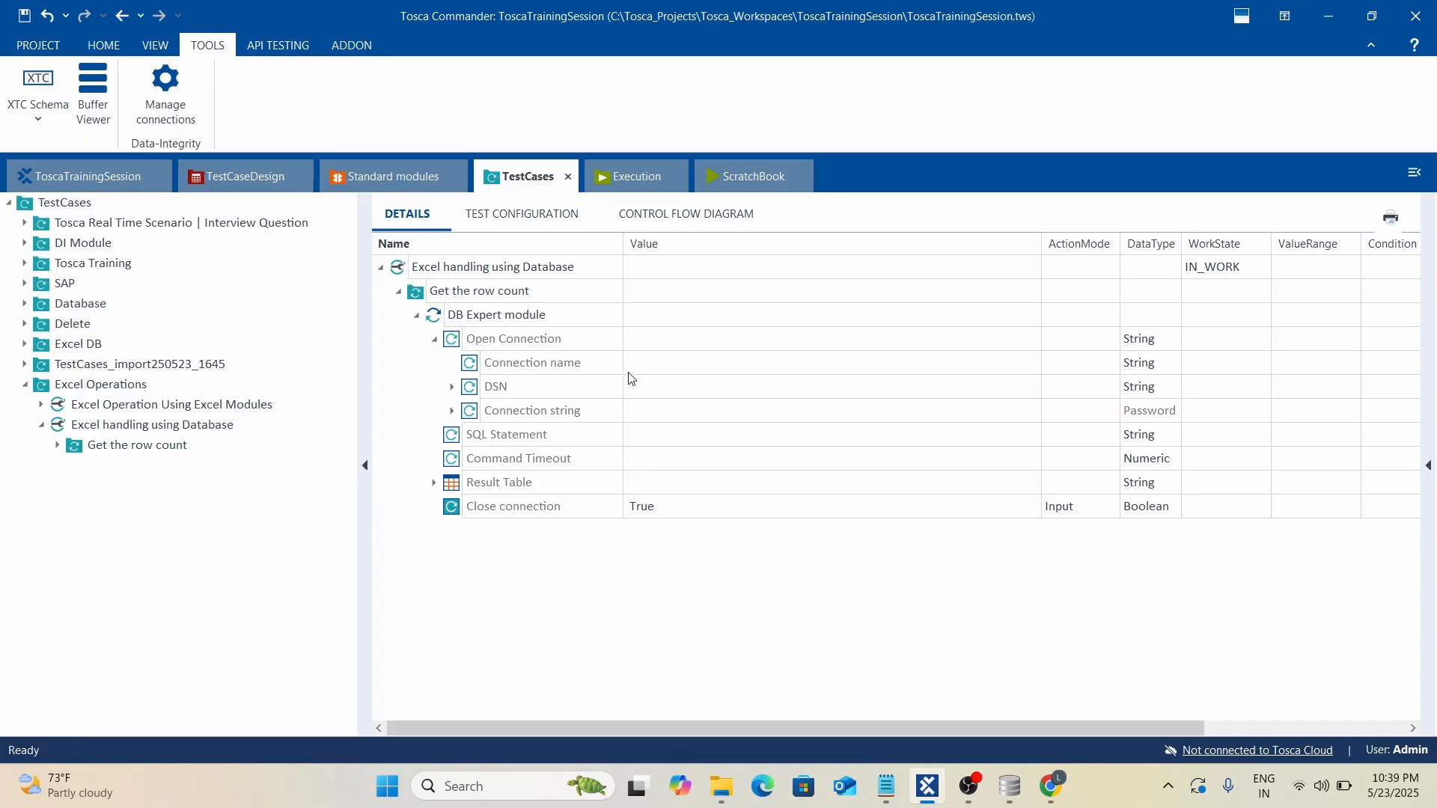
click(728, 370)
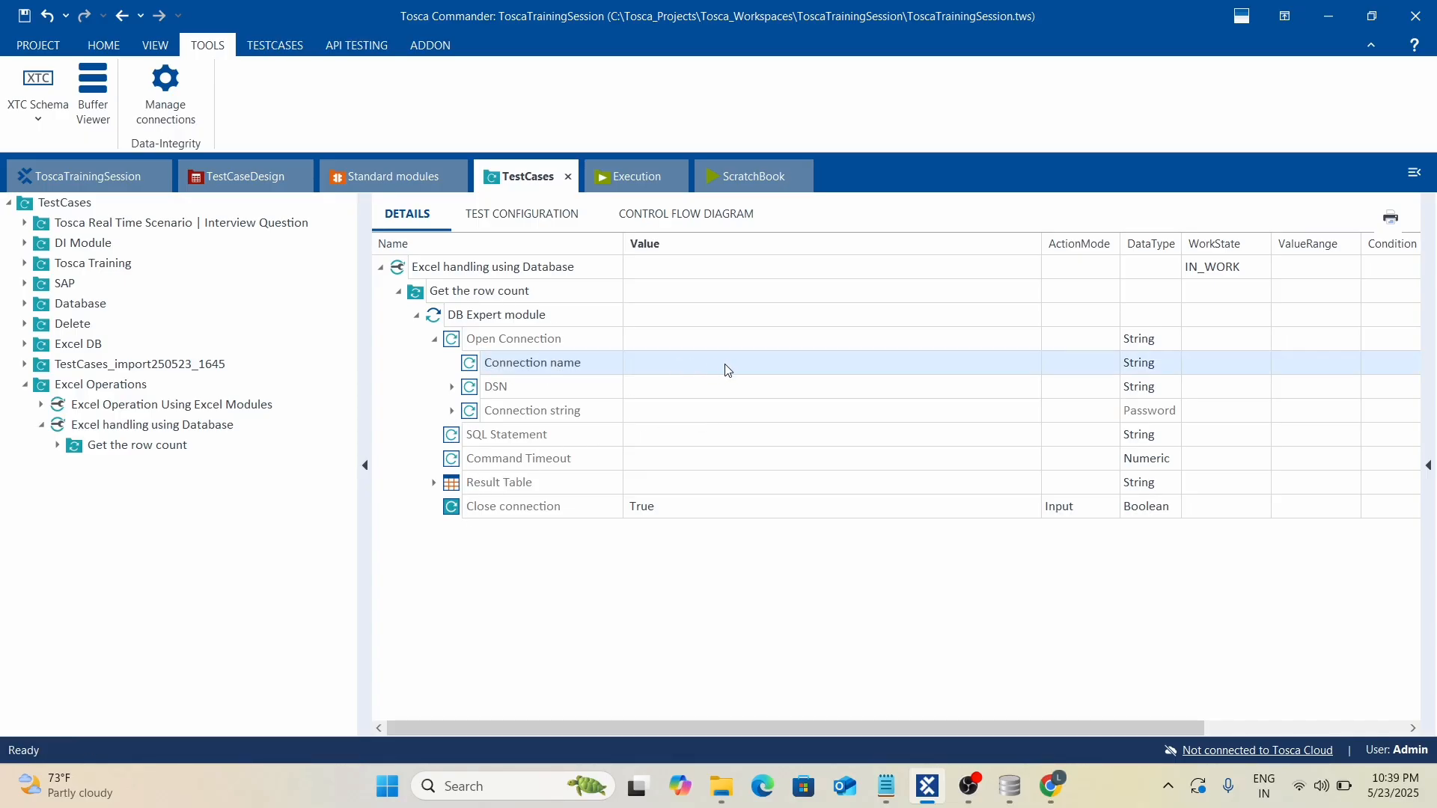
click(690, 370)
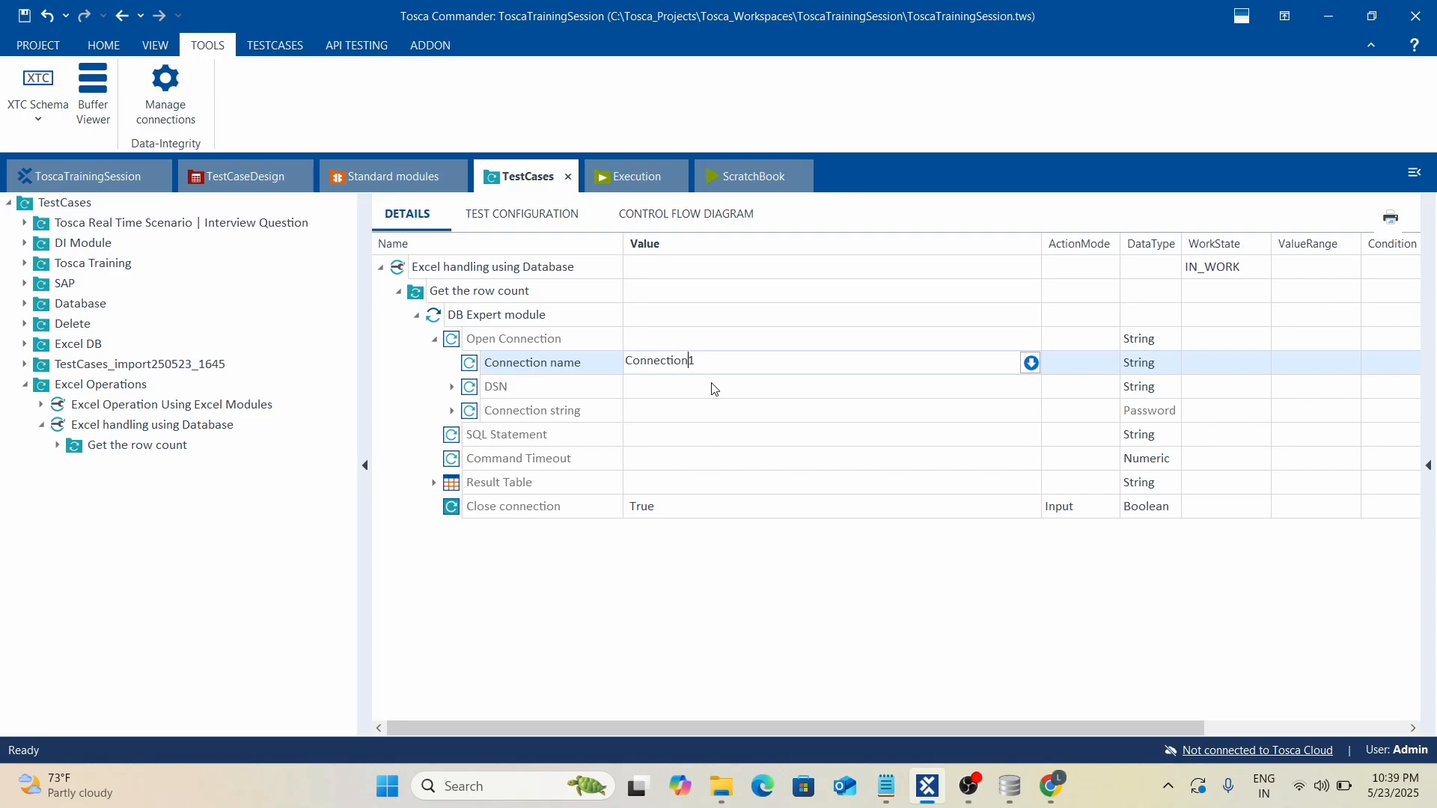
click(646, 414)
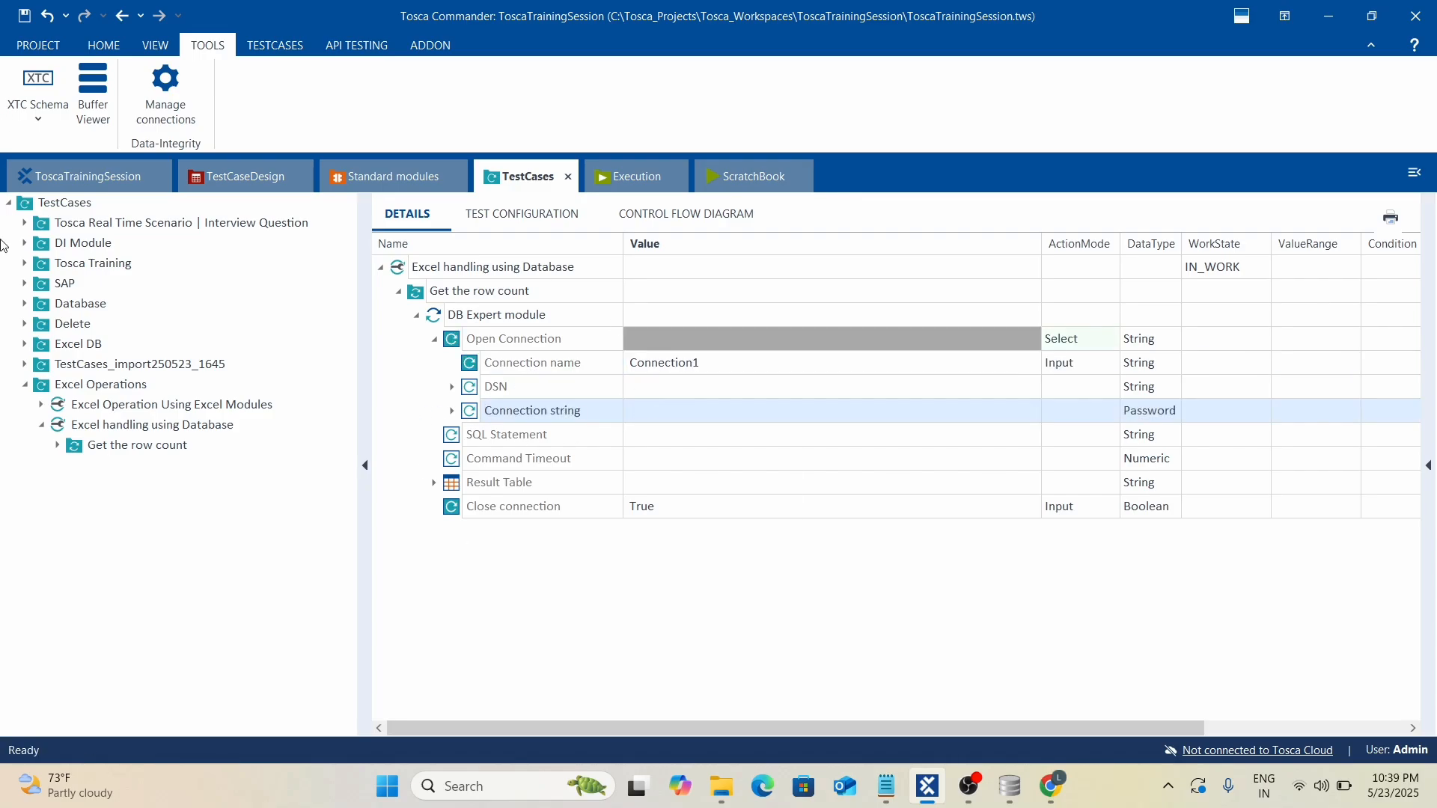
Copy the Excel driver connection string from the existing Get the Sum of column from Excel test case in the Tosca Real Time Scenario folder.
click(24, 264)
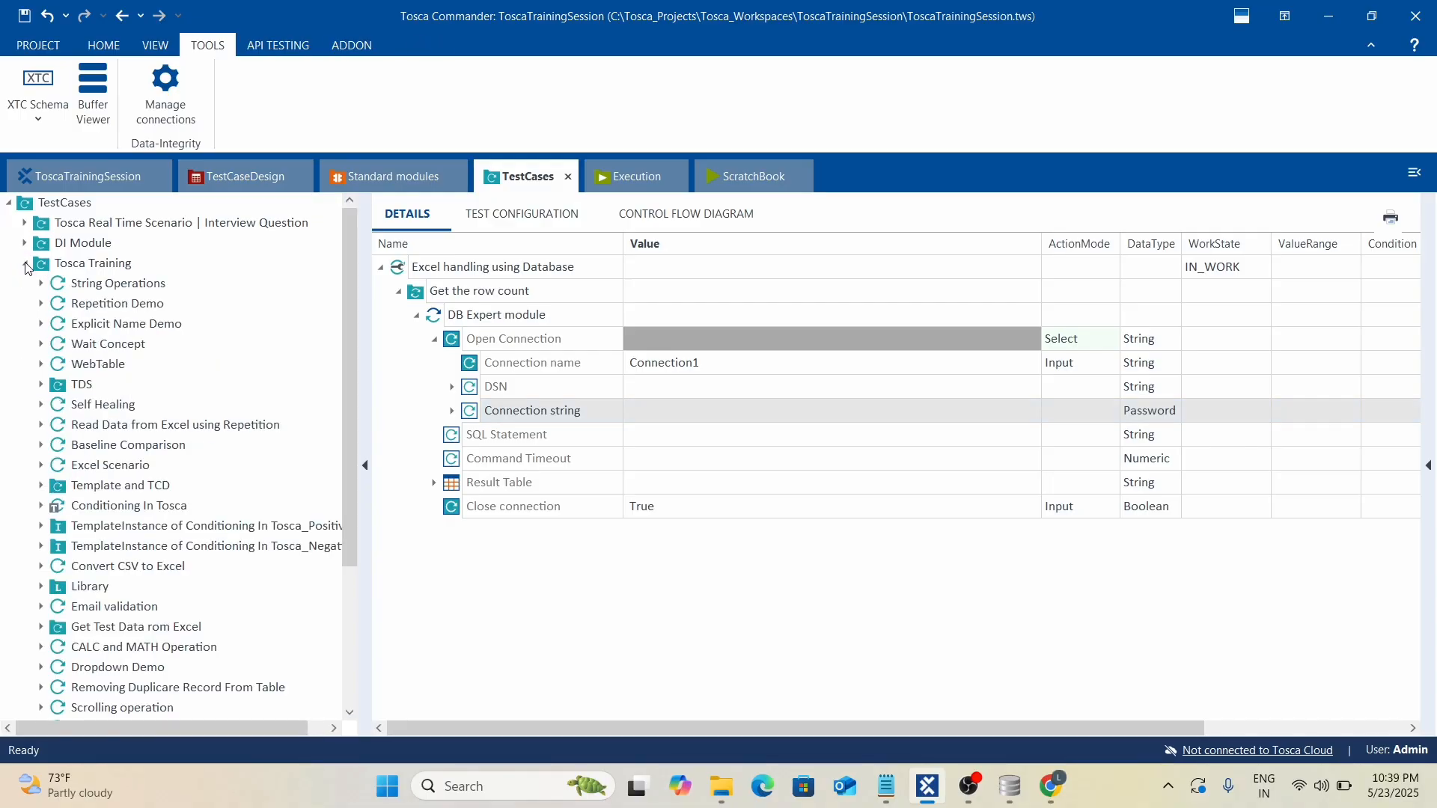
click(25, 263)
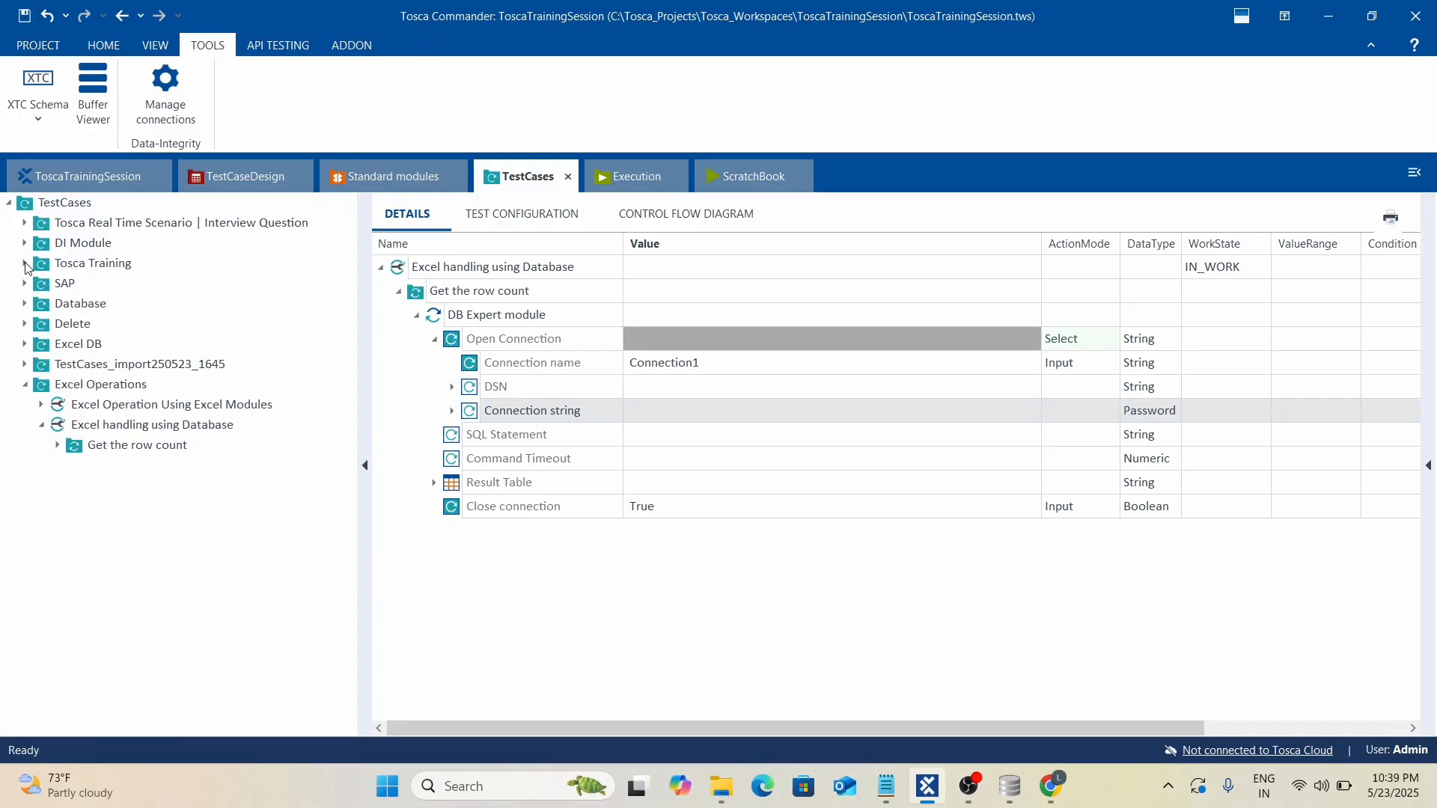
click(25, 223)
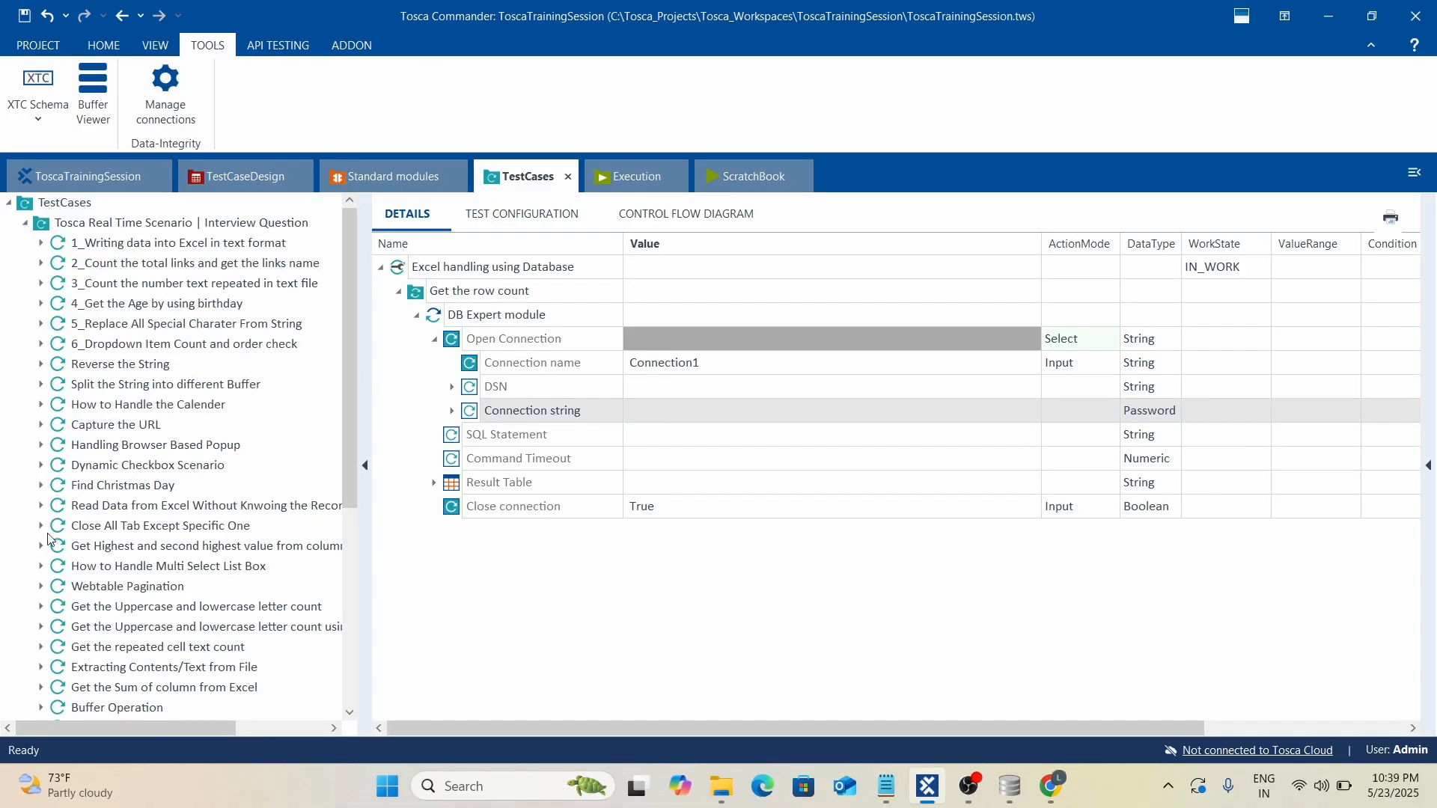
scroll(160, 602, down, 1)
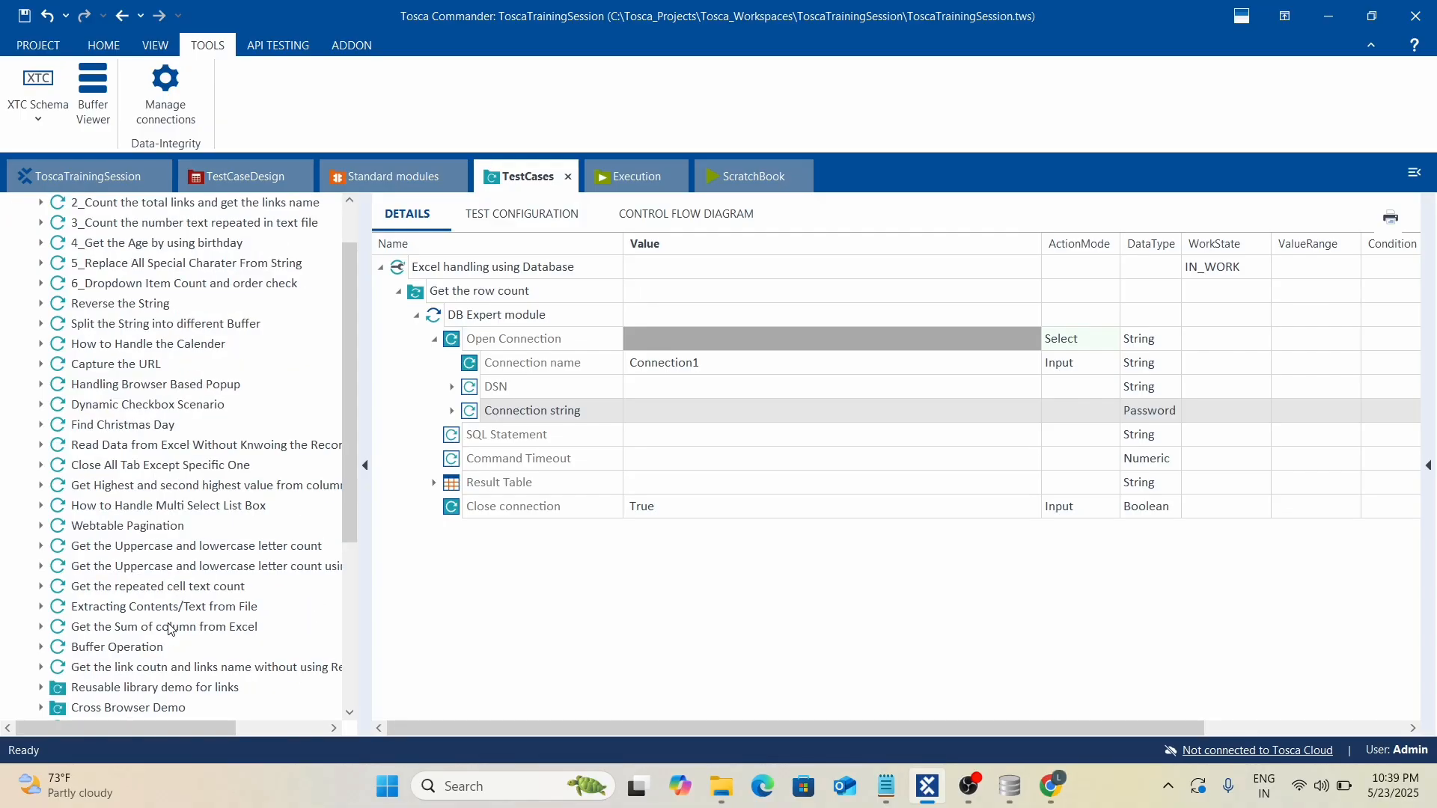
click(120, 629)
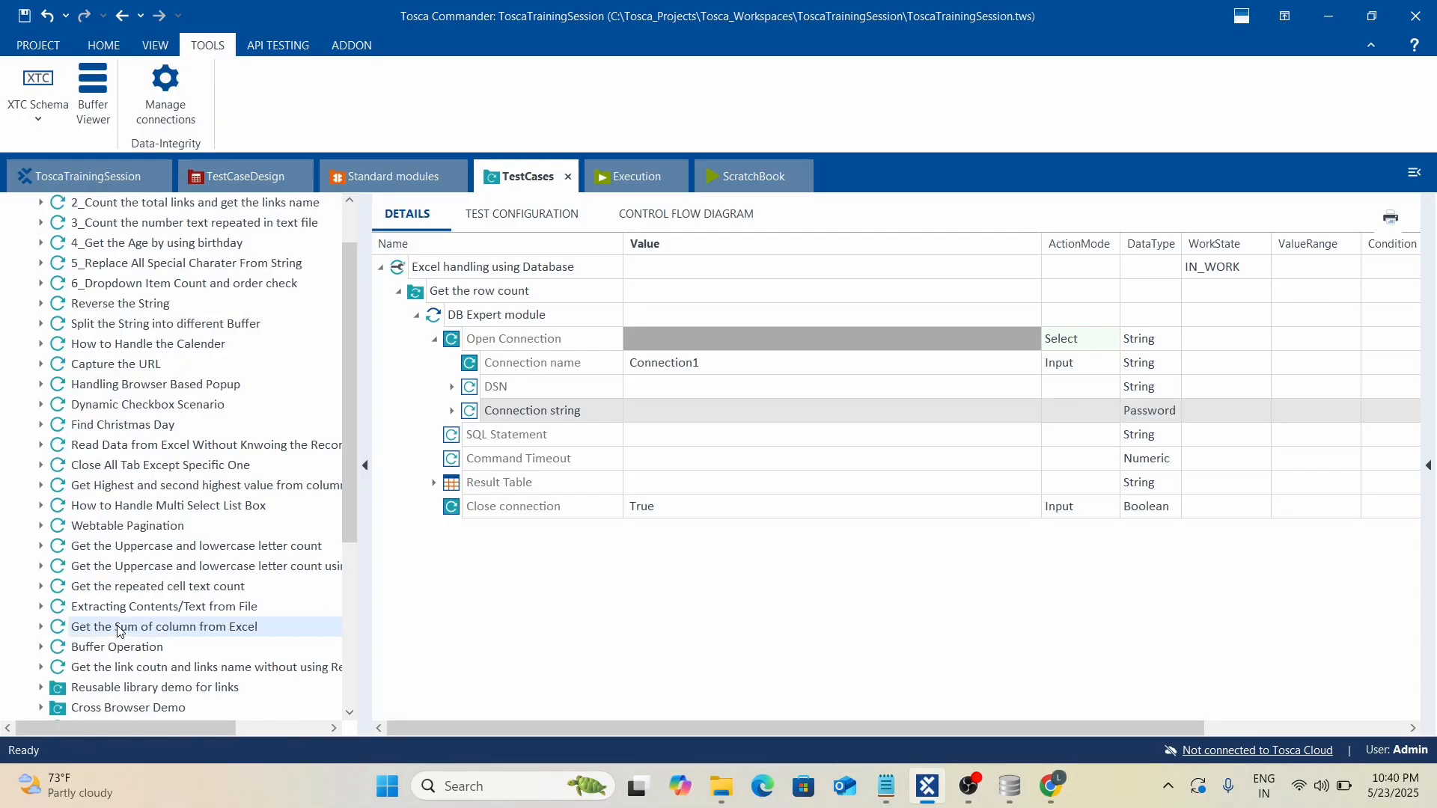
click(397, 292)
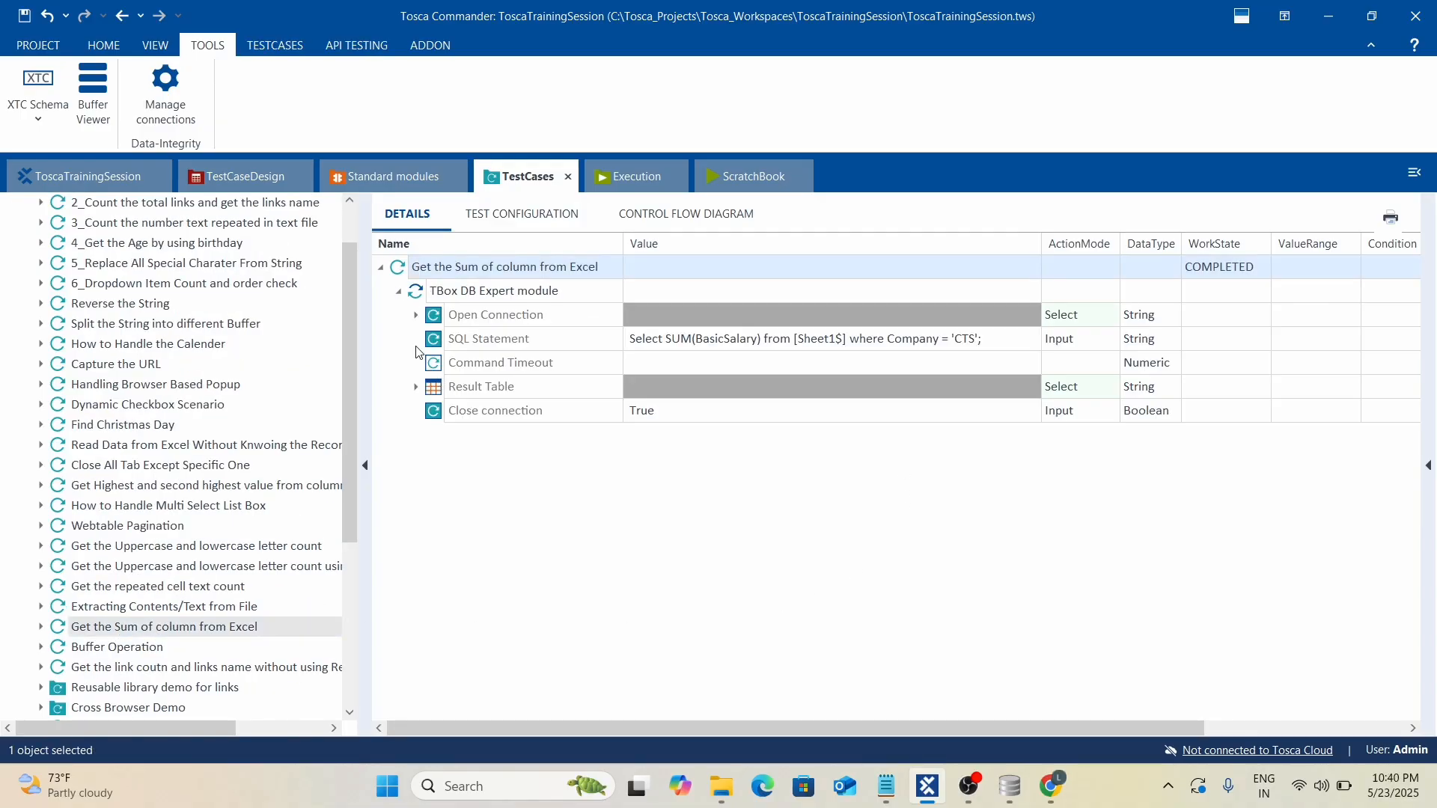
click(417, 316)
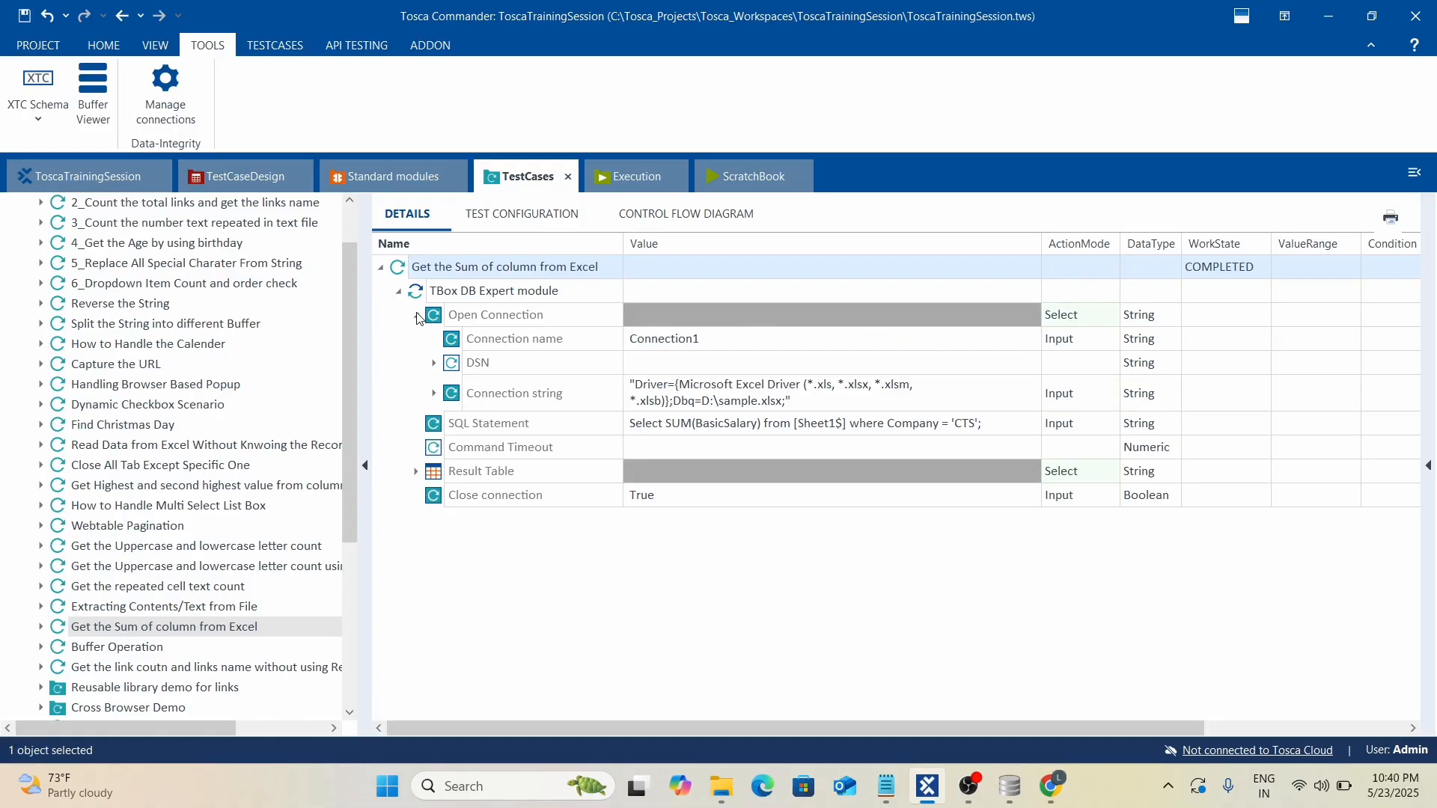
click(823, 394)
click(821, 393)
key(ctrl+c)
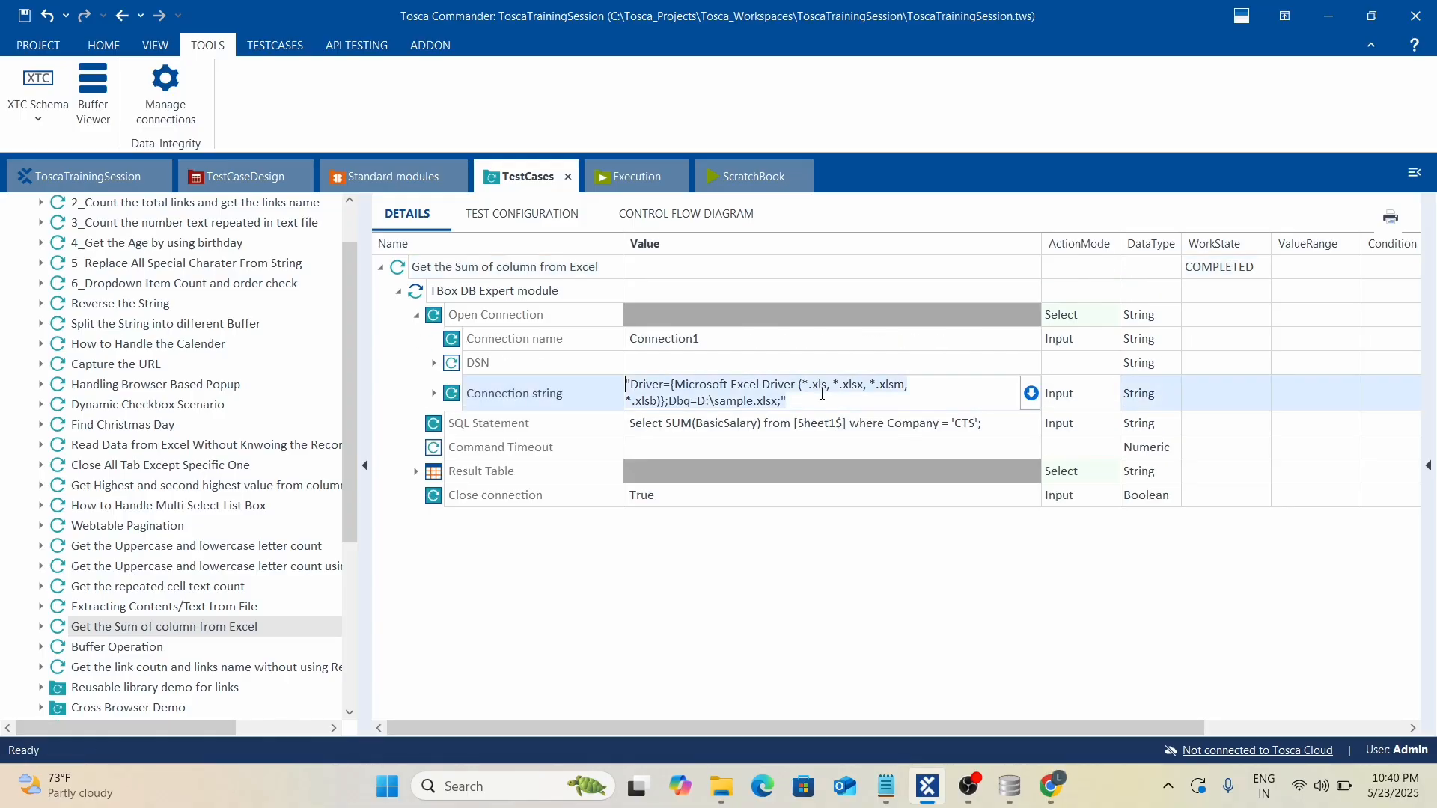
click(398, 291)
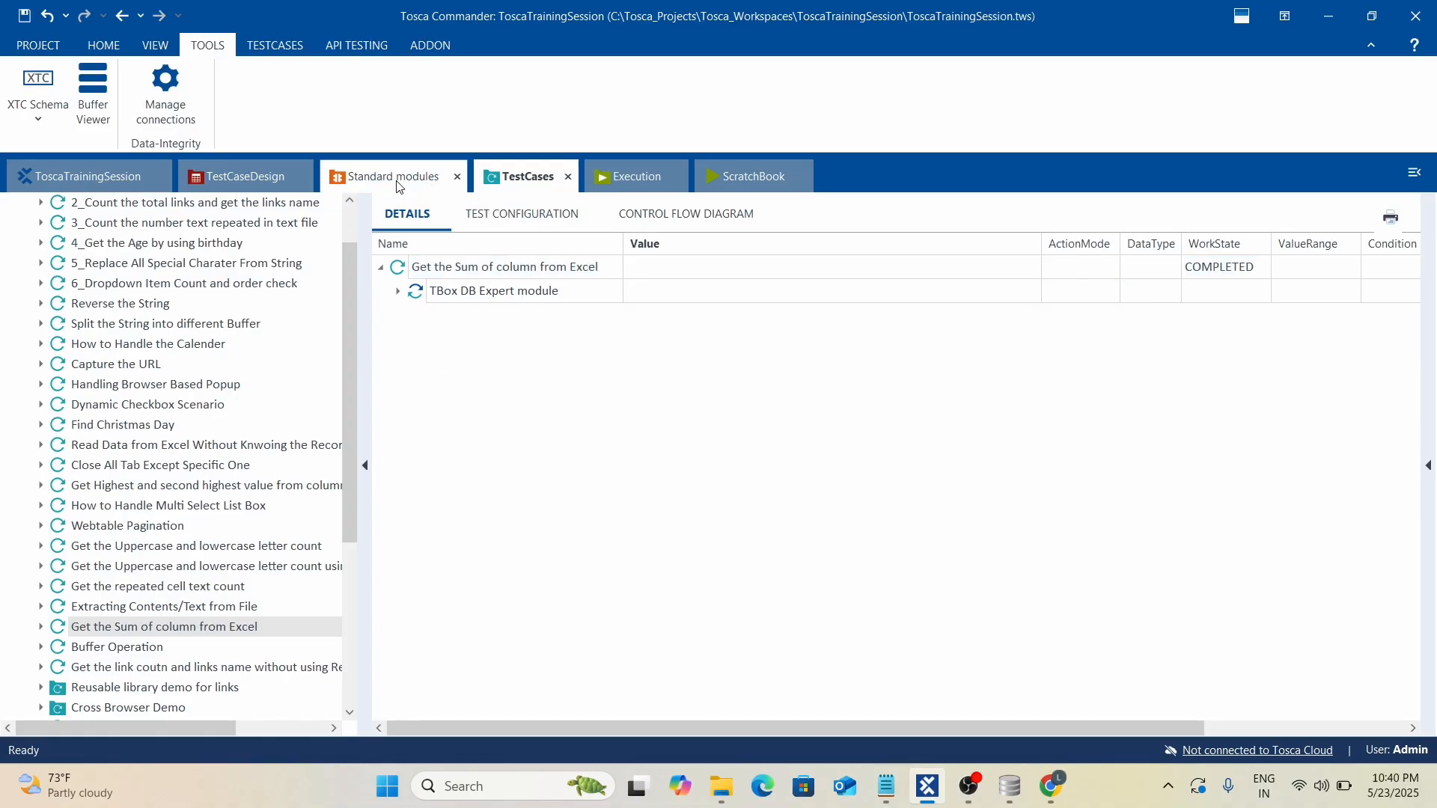
scroll(105, 576, down, 5)
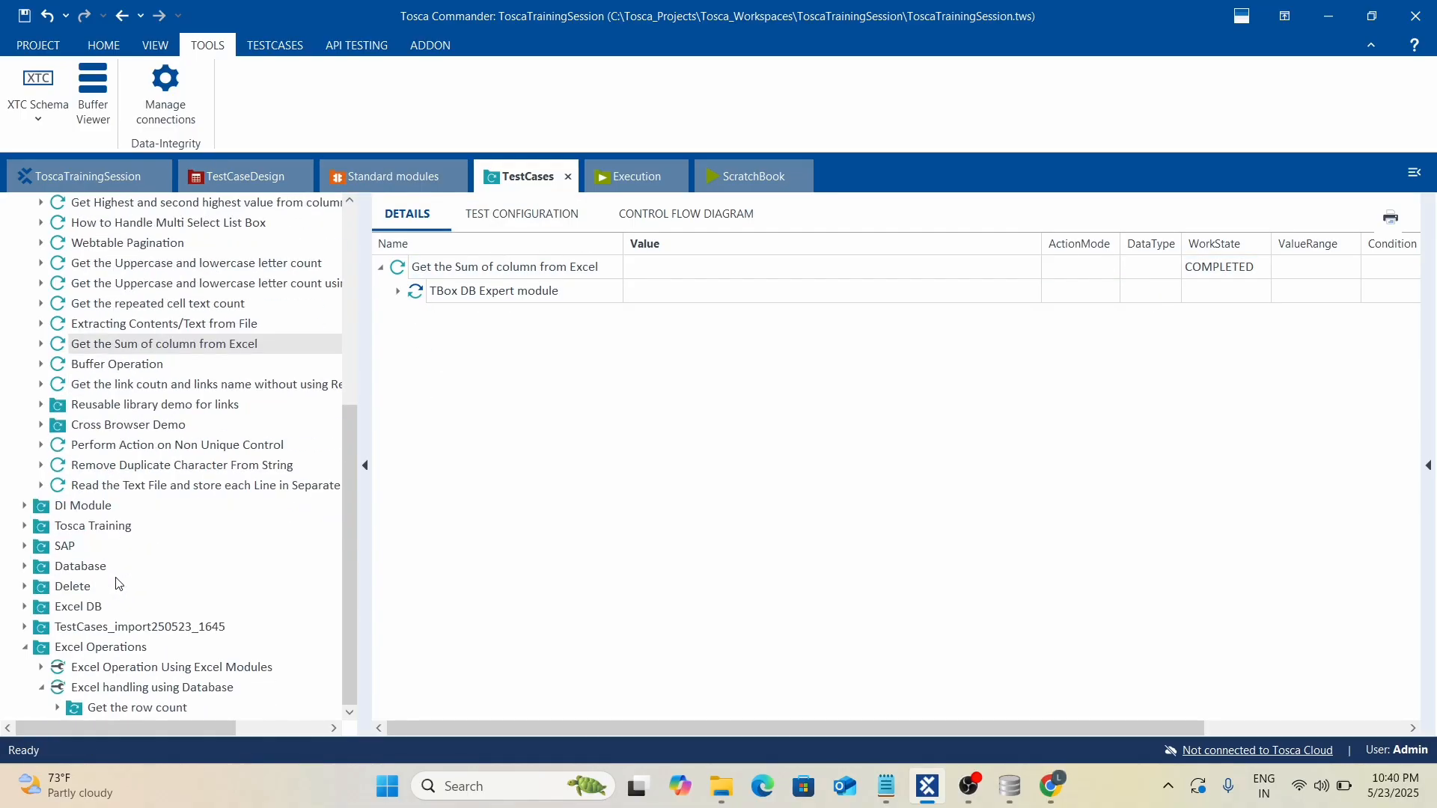
Paste the copied Excel driver connection string into the Connection string of the DB Expert module under Get the row count.
click(129, 709)
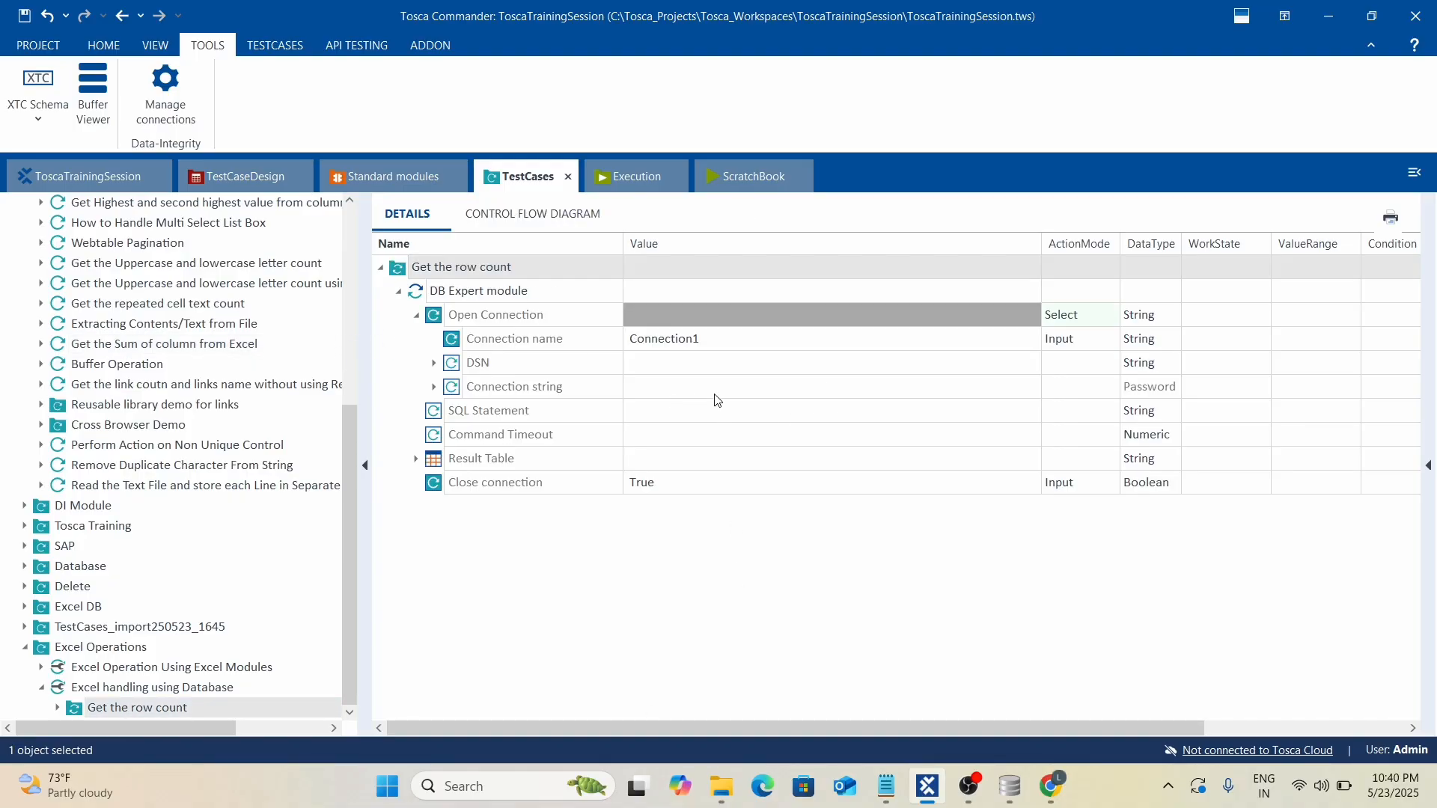
click(745, 388)
click(786, 388)
key(ctrl+v)
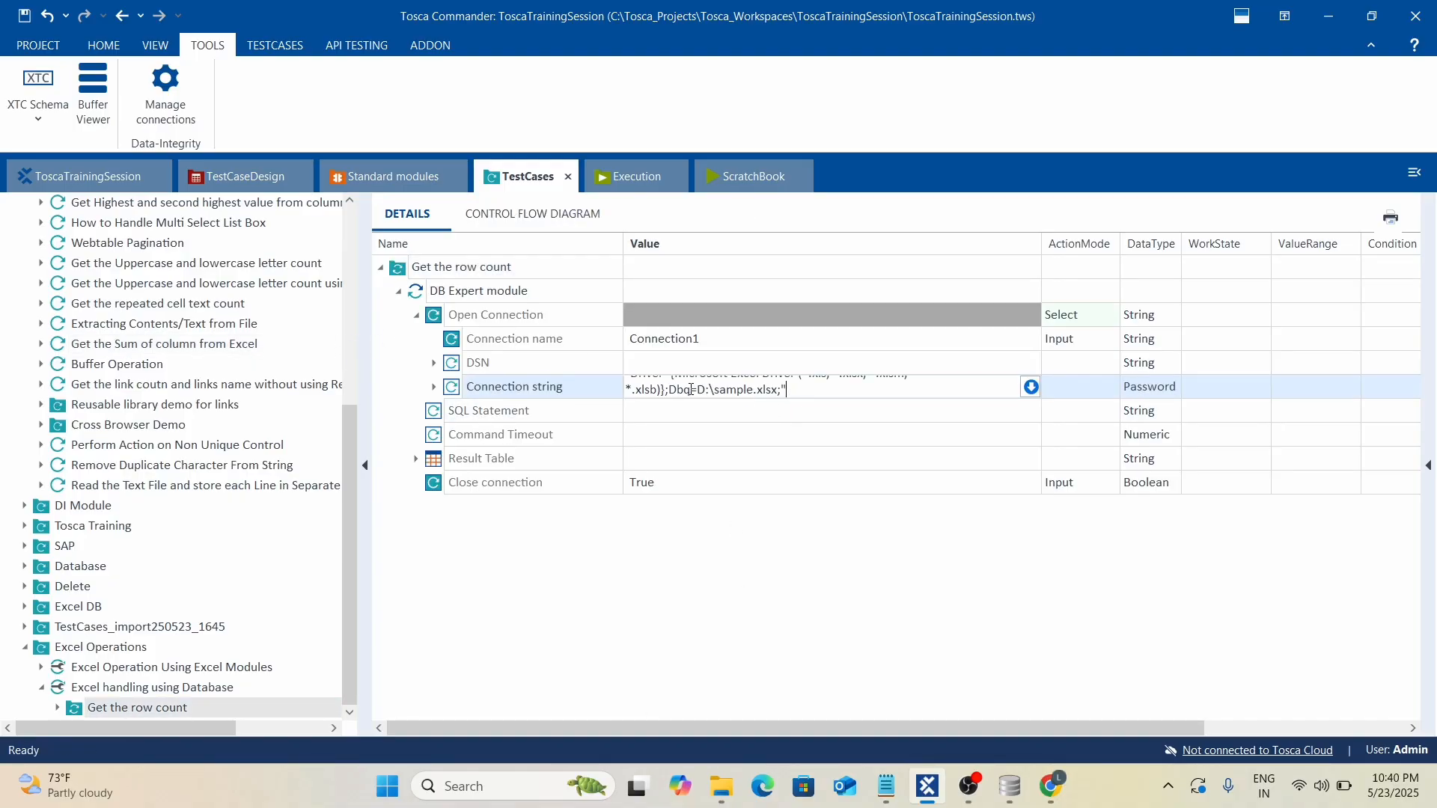
click(747, 595)
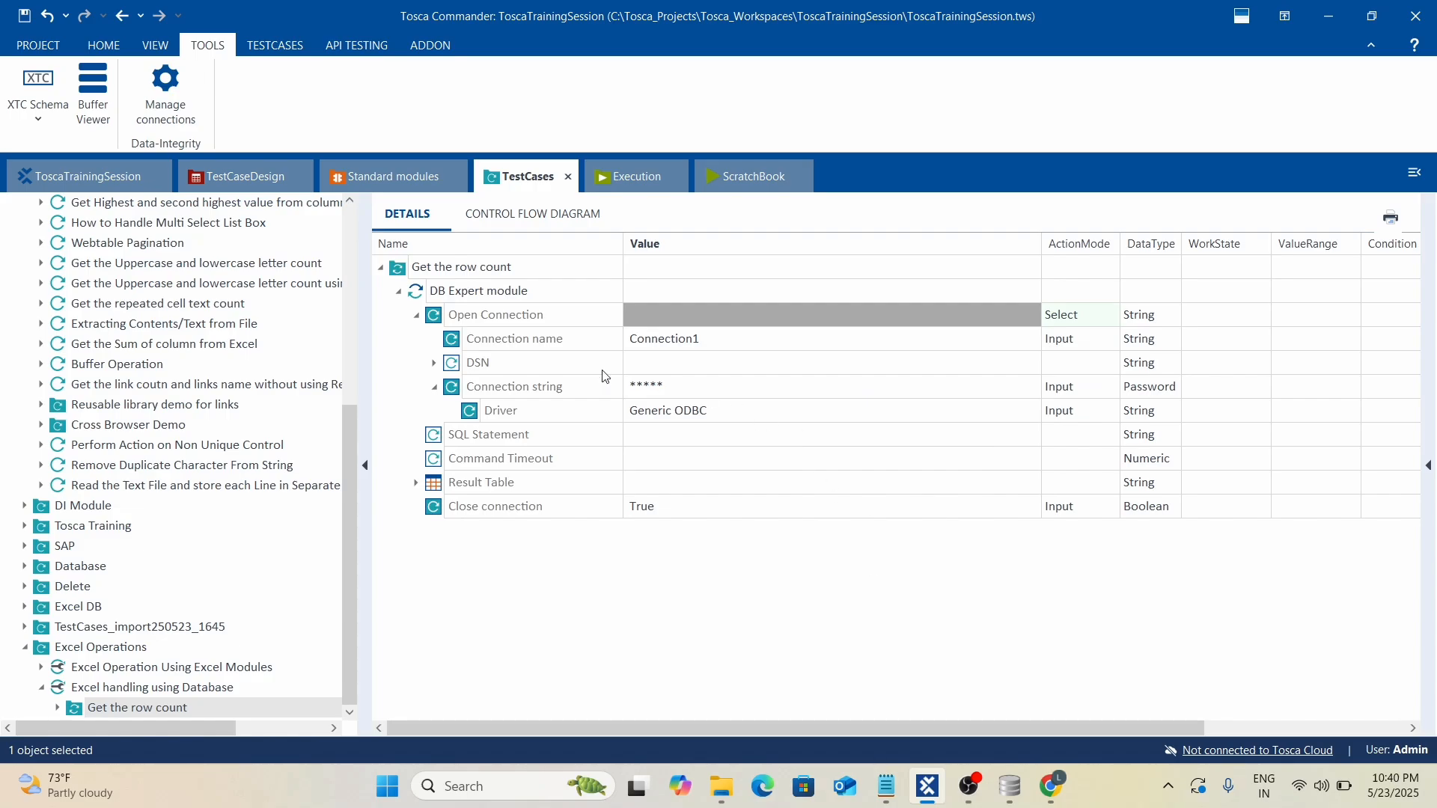
Change the Connection string's data type to String, re-enter the Excel driver string for D:\sample.xlsx, and widen the Value column.
click(1173, 390)
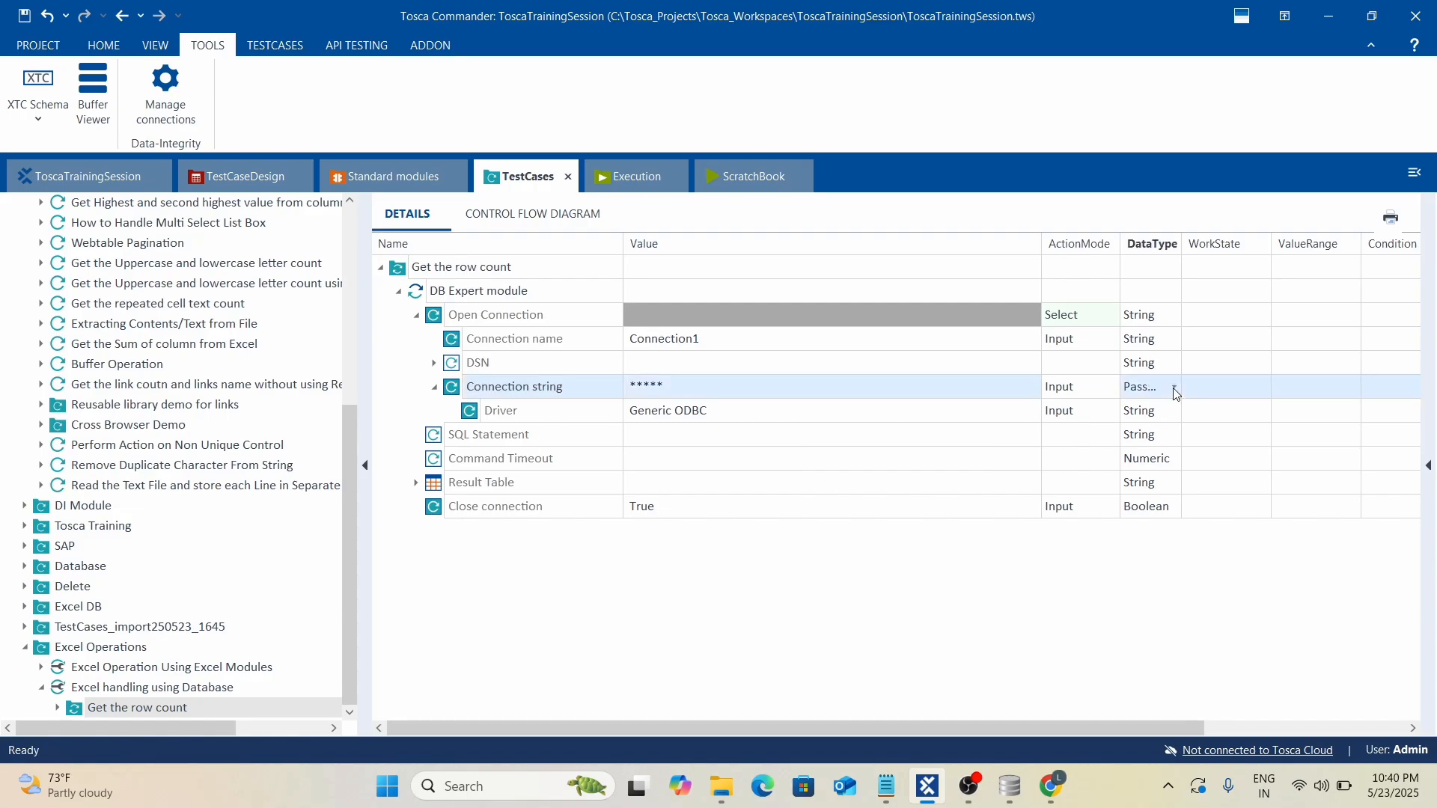
click(837, 394)
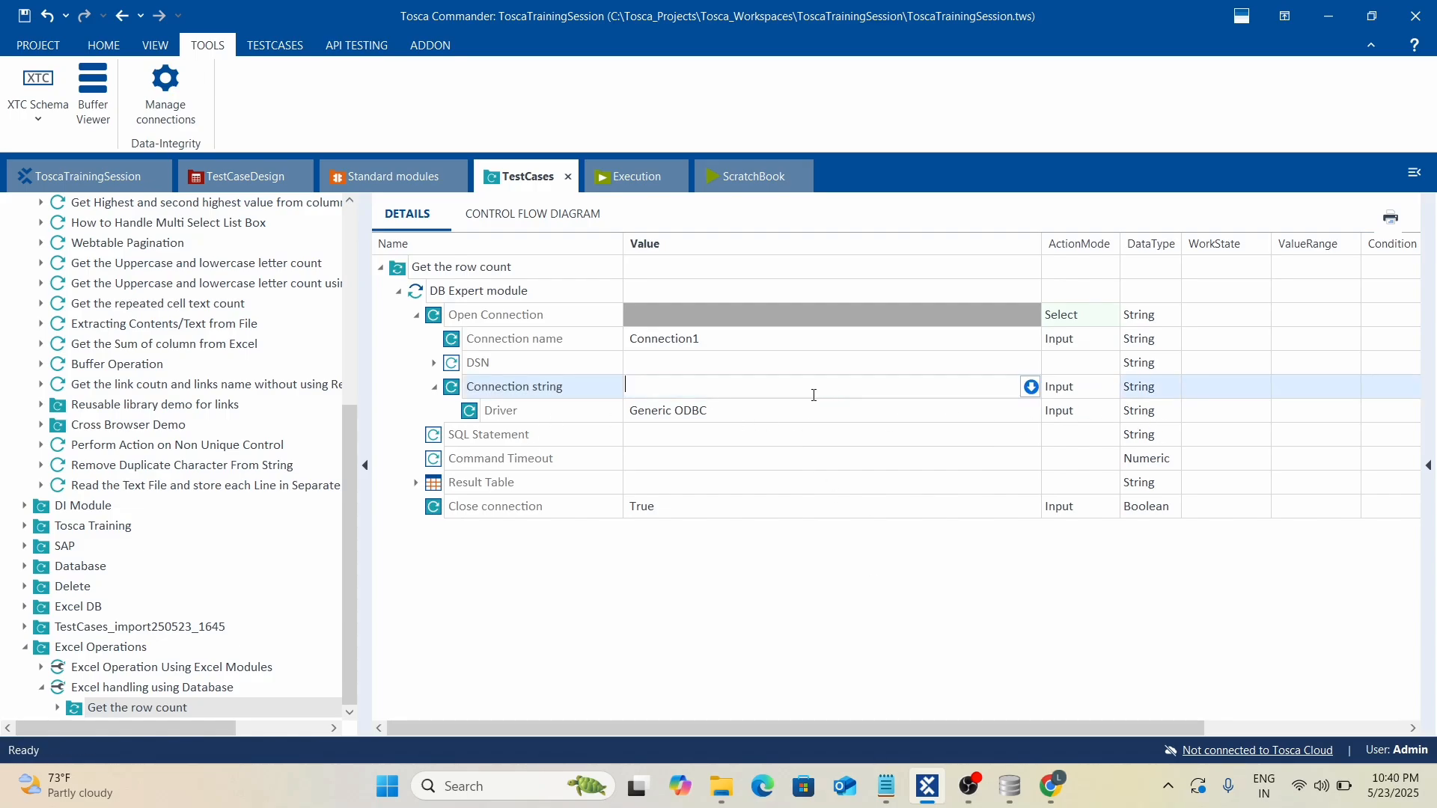
text("Driver={Microsoft Excel Driver (*.xls, *.xlsx, *.xlsm, *.xlsb)};Dbq=D:\sample.xlsx;")
click(829, 515)
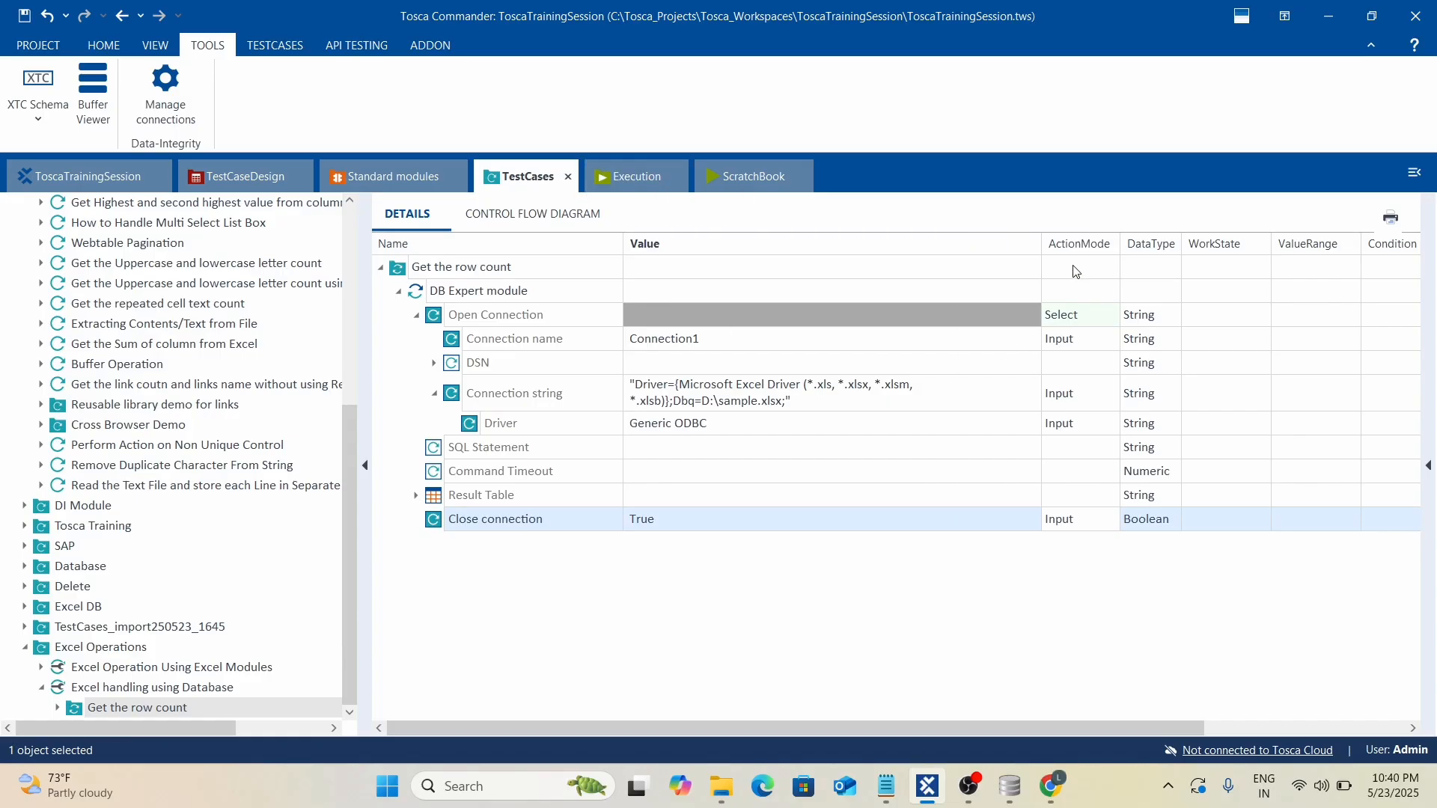
drag(1040, 247, 1091, 247)
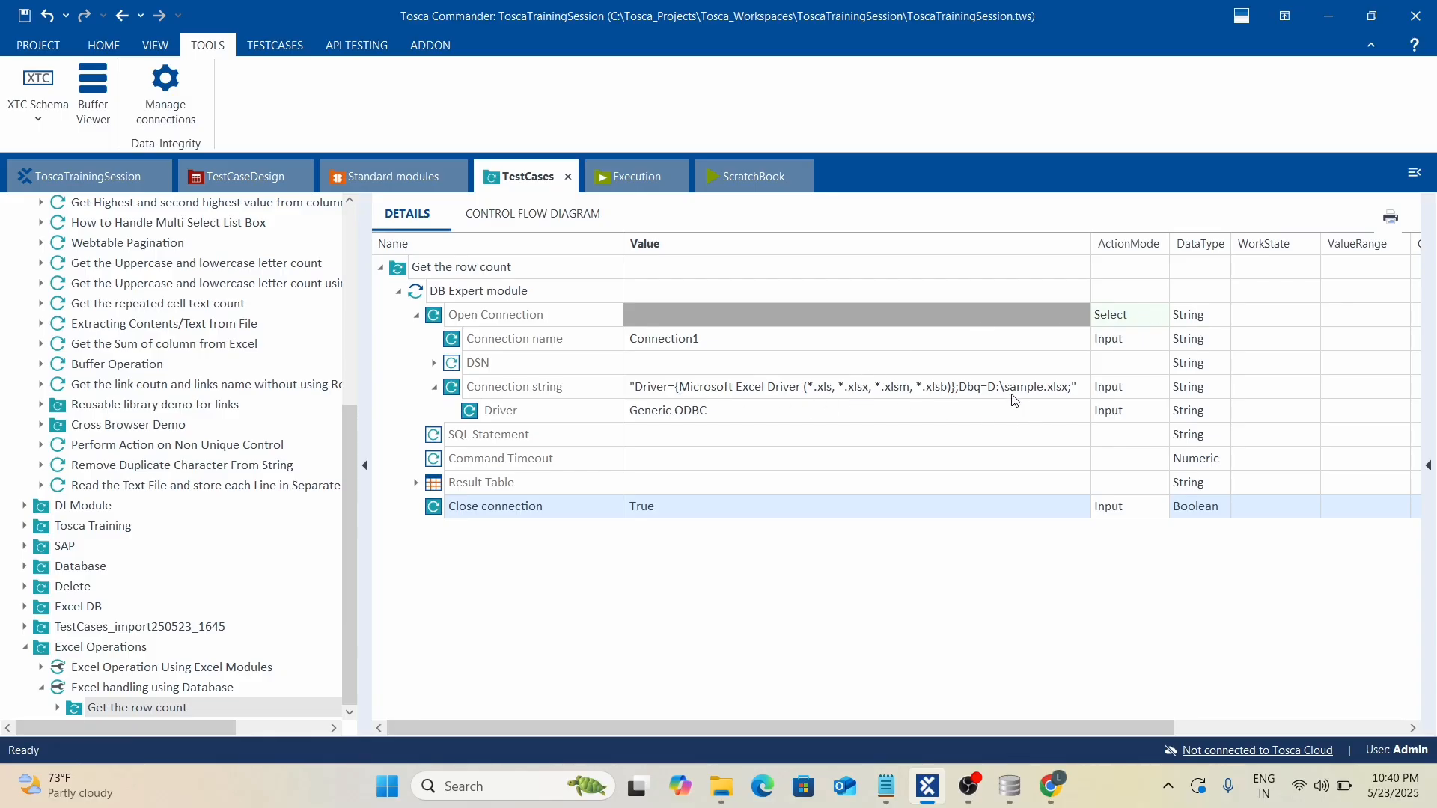
Replace the Dbq path in the connection string with D:\Excel\Employee_Data.xlsx, copying the file's path from File Explorer and removing its quotation marks.
click(1036, 389)
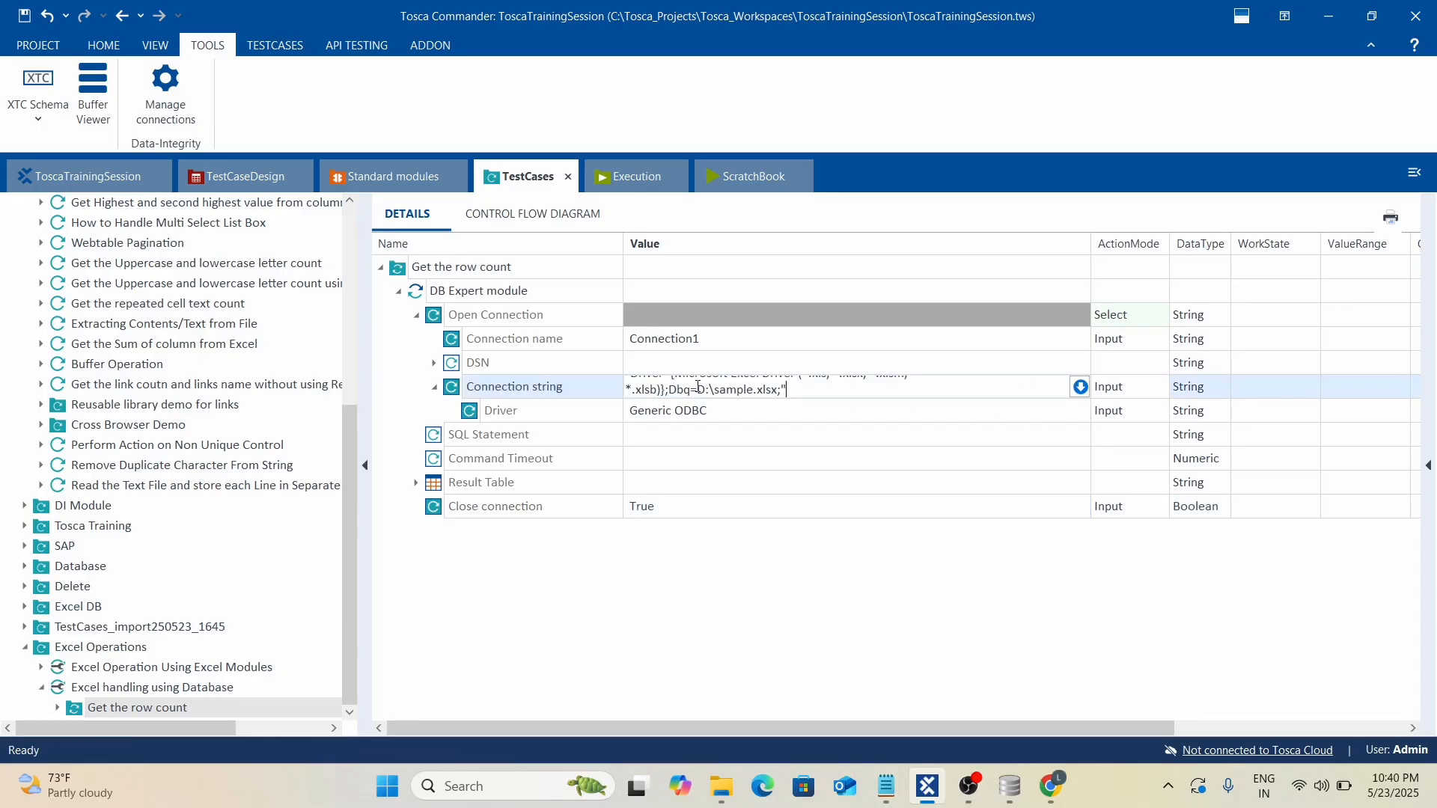
drag(699, 387, 777, 389)
mouse_move(722, 786)
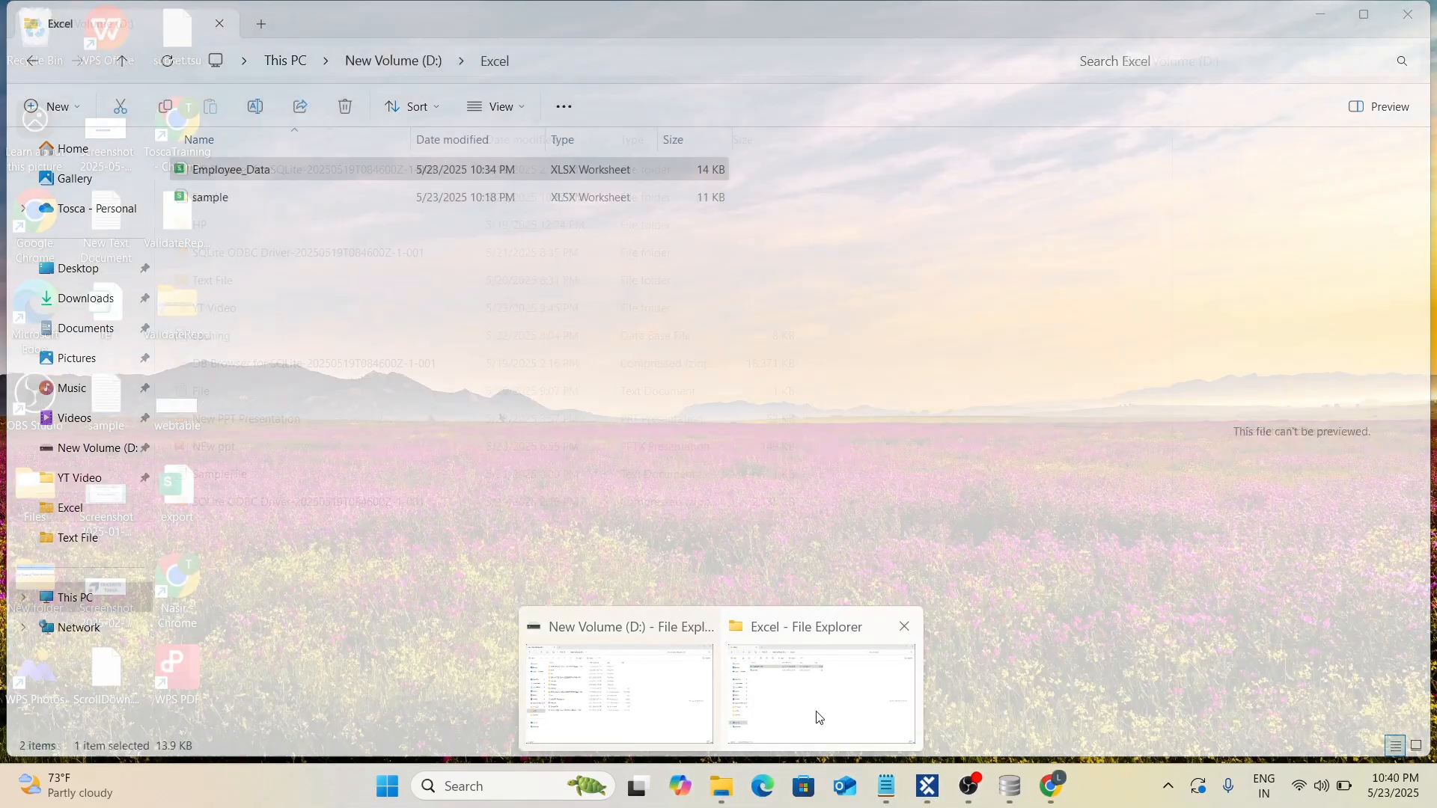
click(818, 718)
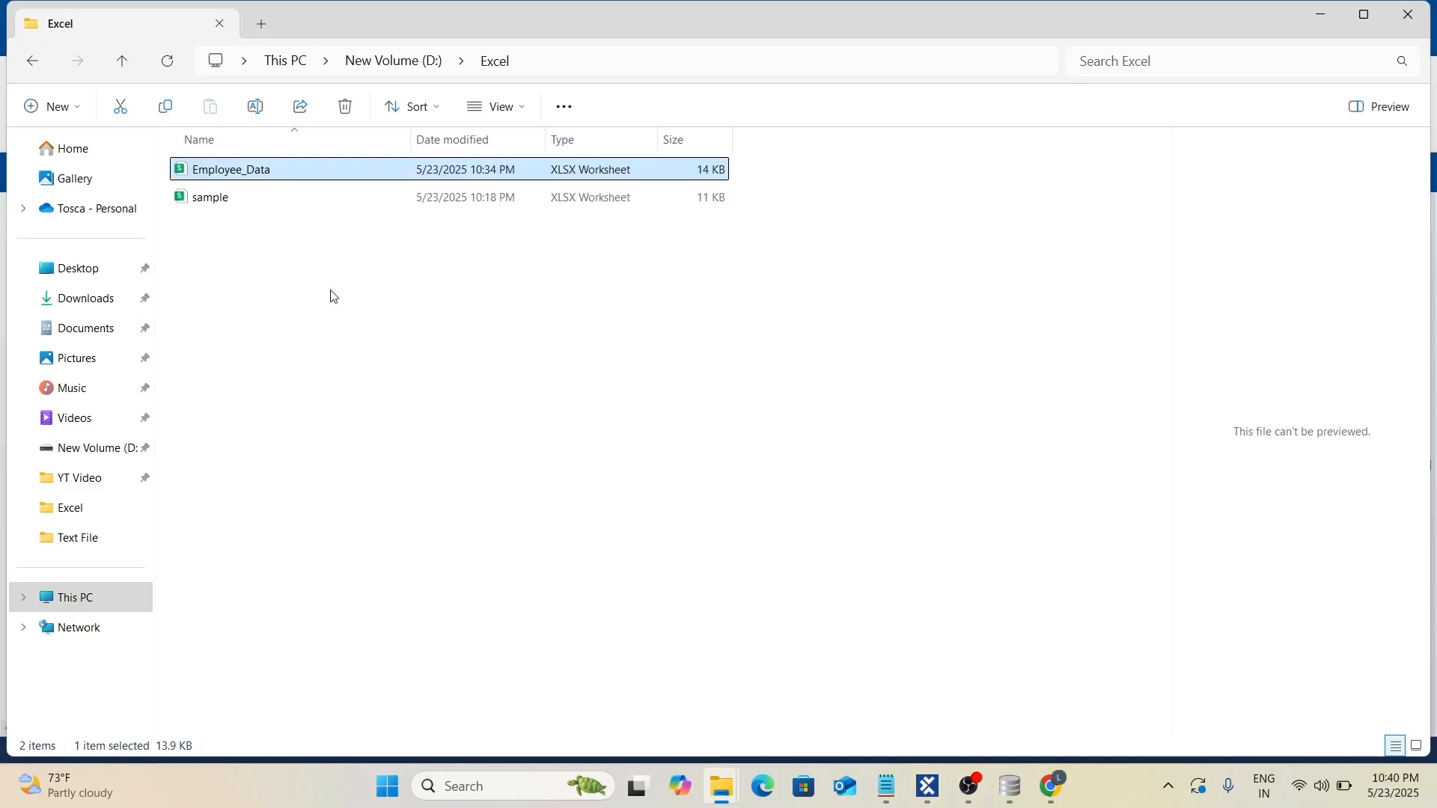
right_click(193, 173)
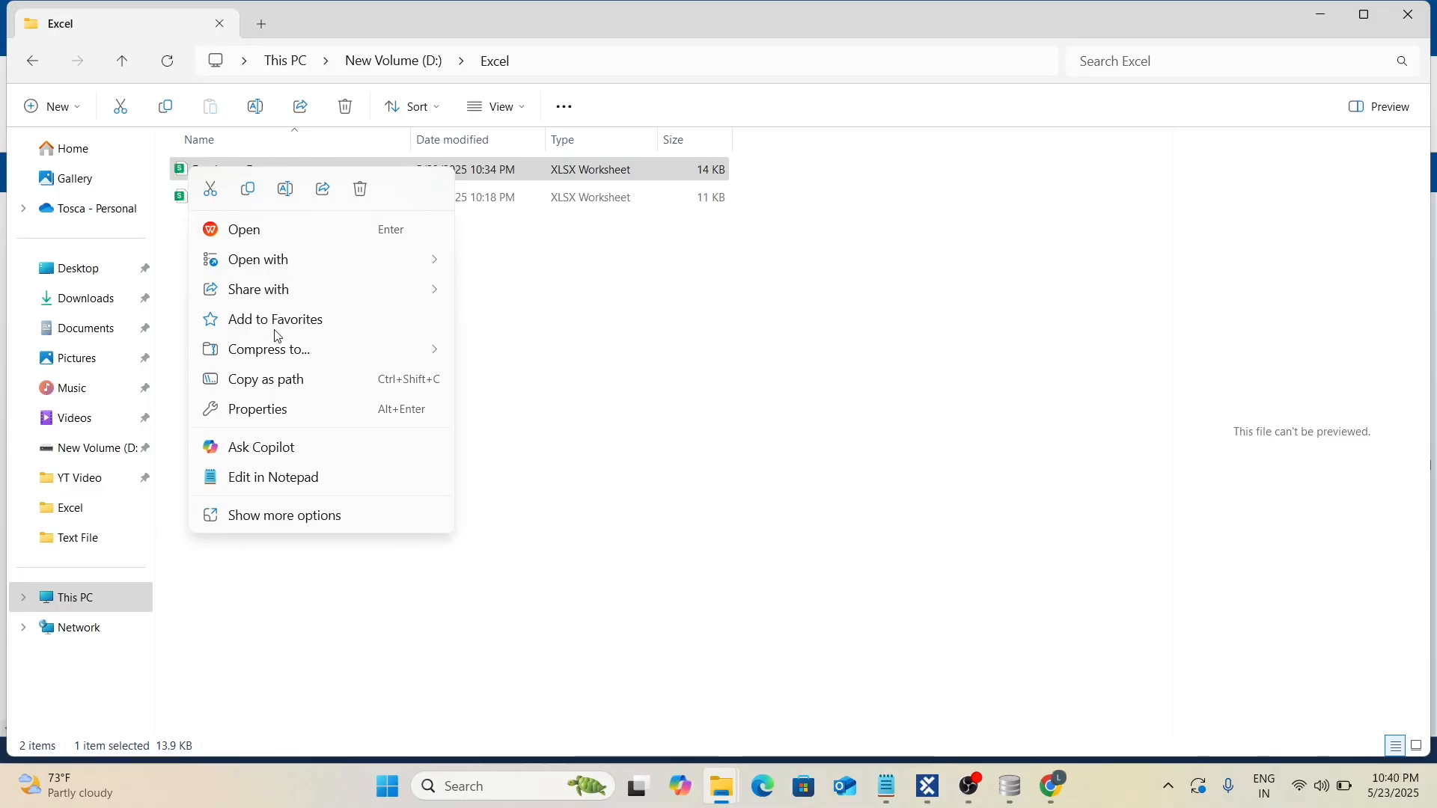
click(259, 388)
key(alt+Tab)
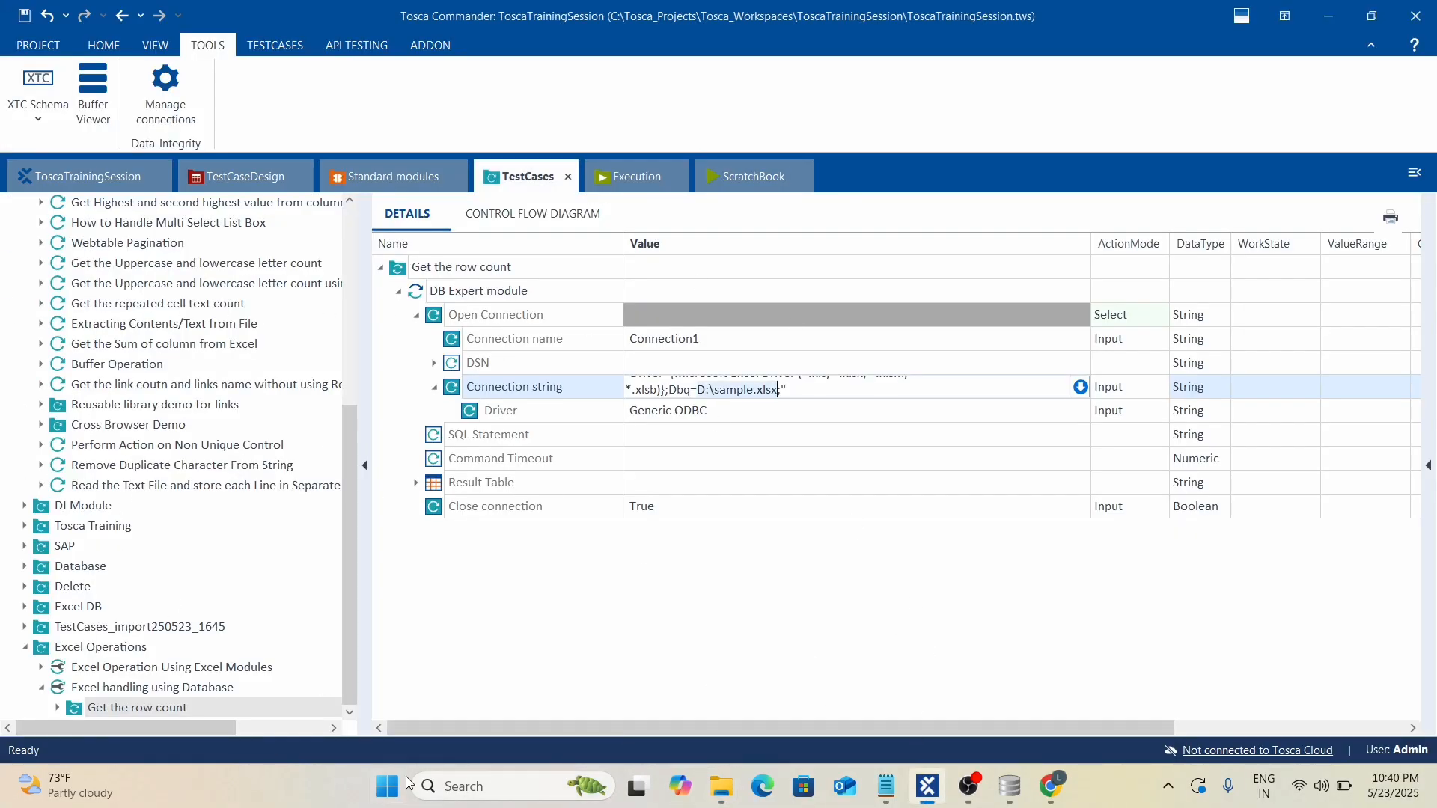
key(ctrl+v)
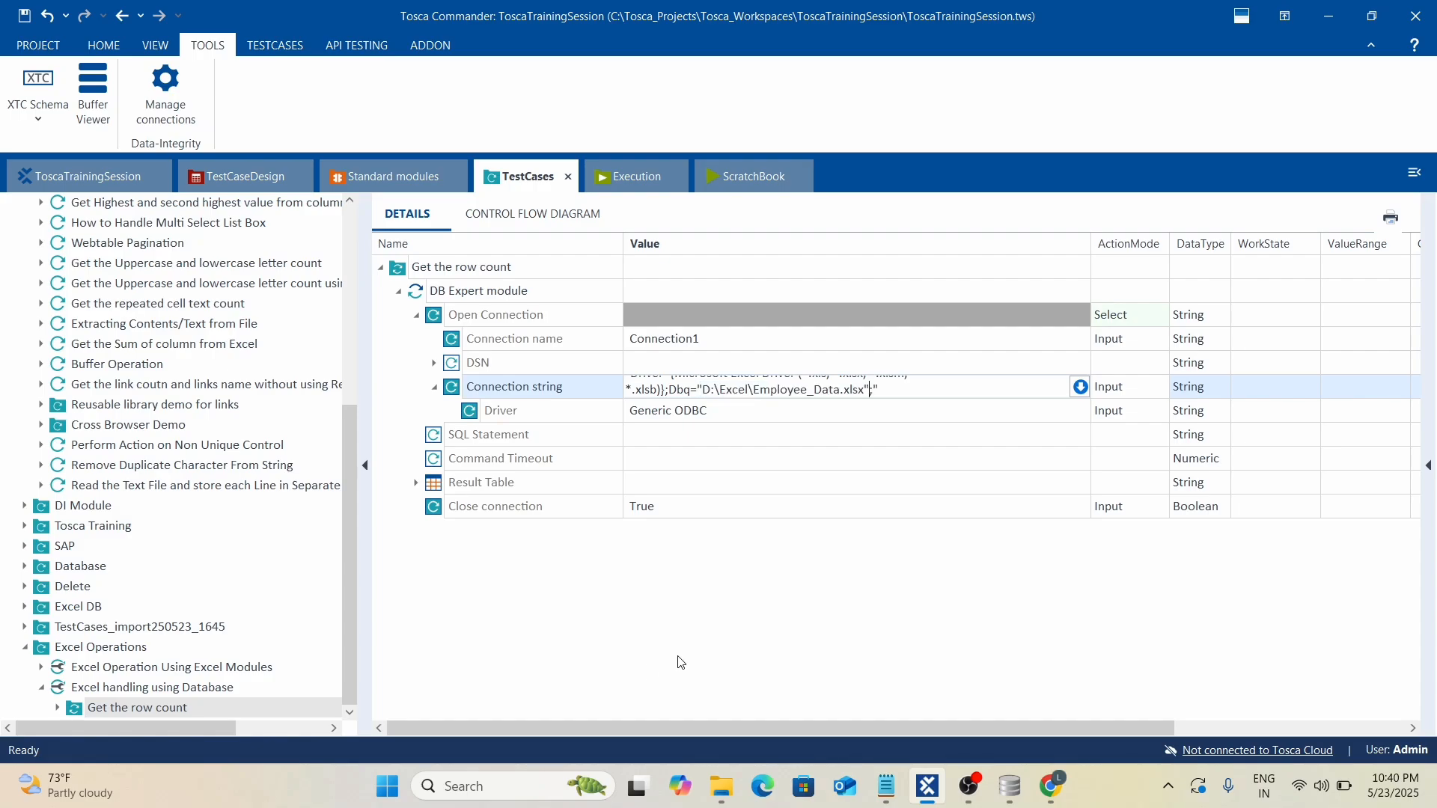
key(BackSpace)
key(BackSpace)
click(730, 595)
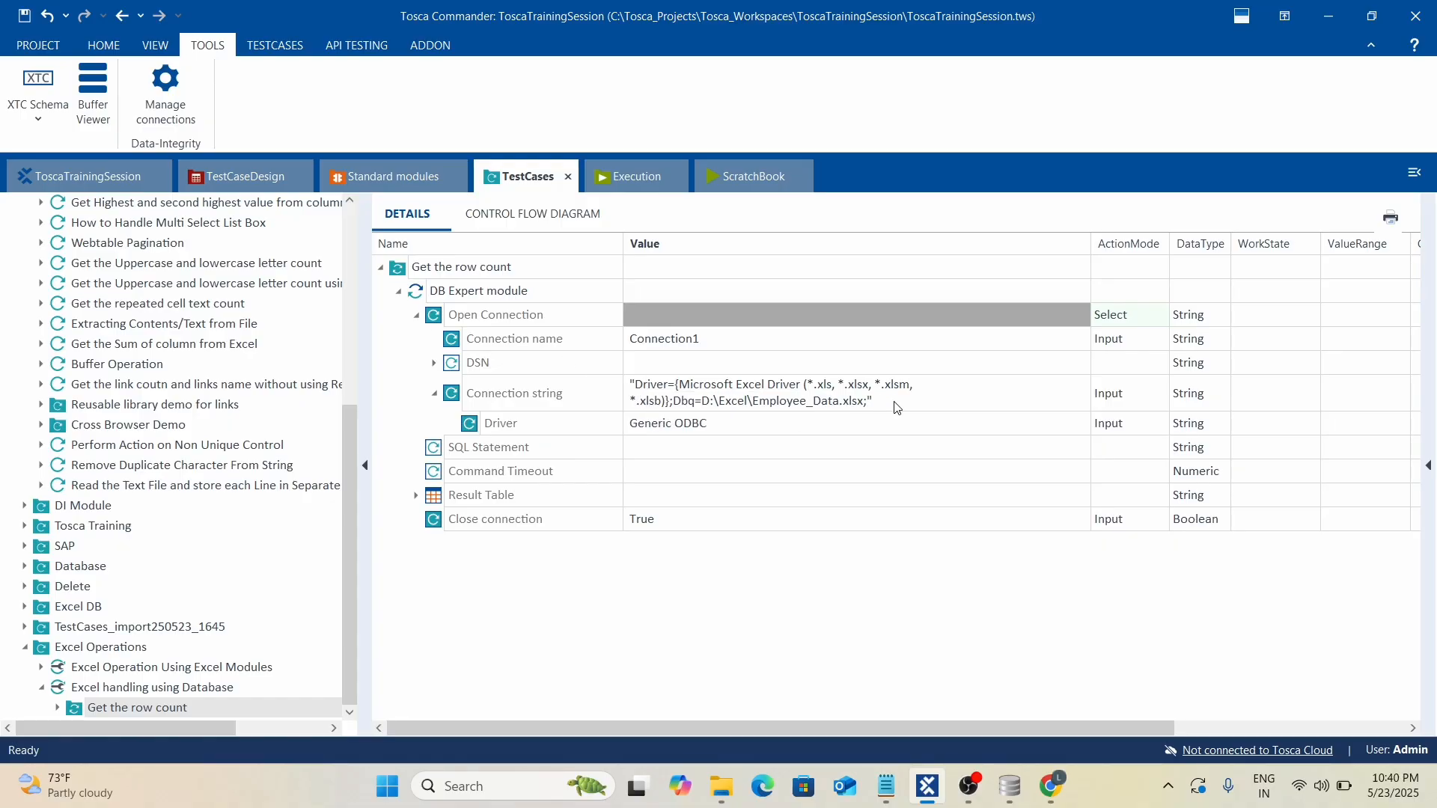
Collapse Open Connection and expand the Result Table of the DB Expert module to show its row and column entries.
click(417, 315)
click(417, 387)
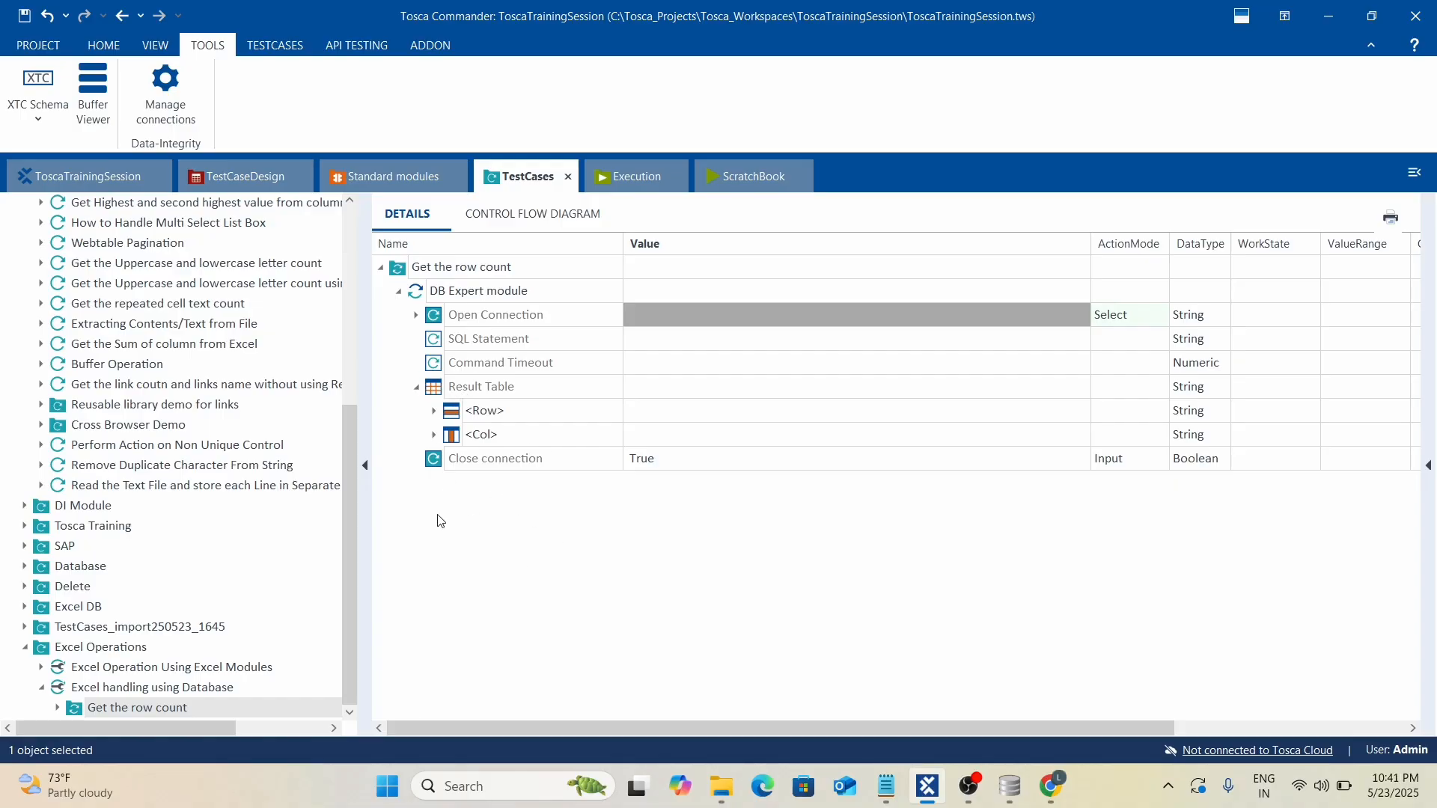
click(642, 338)
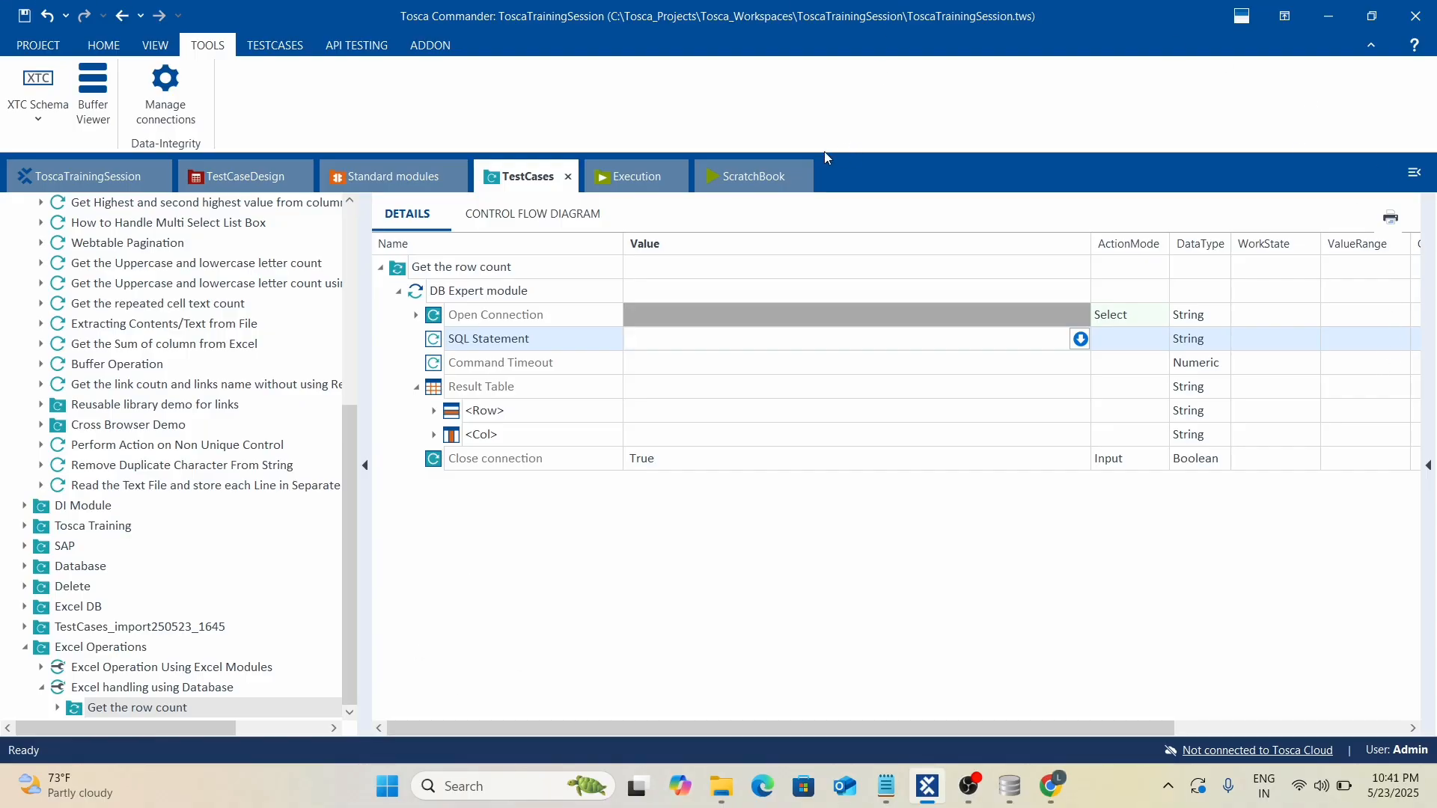
click(732, 619)
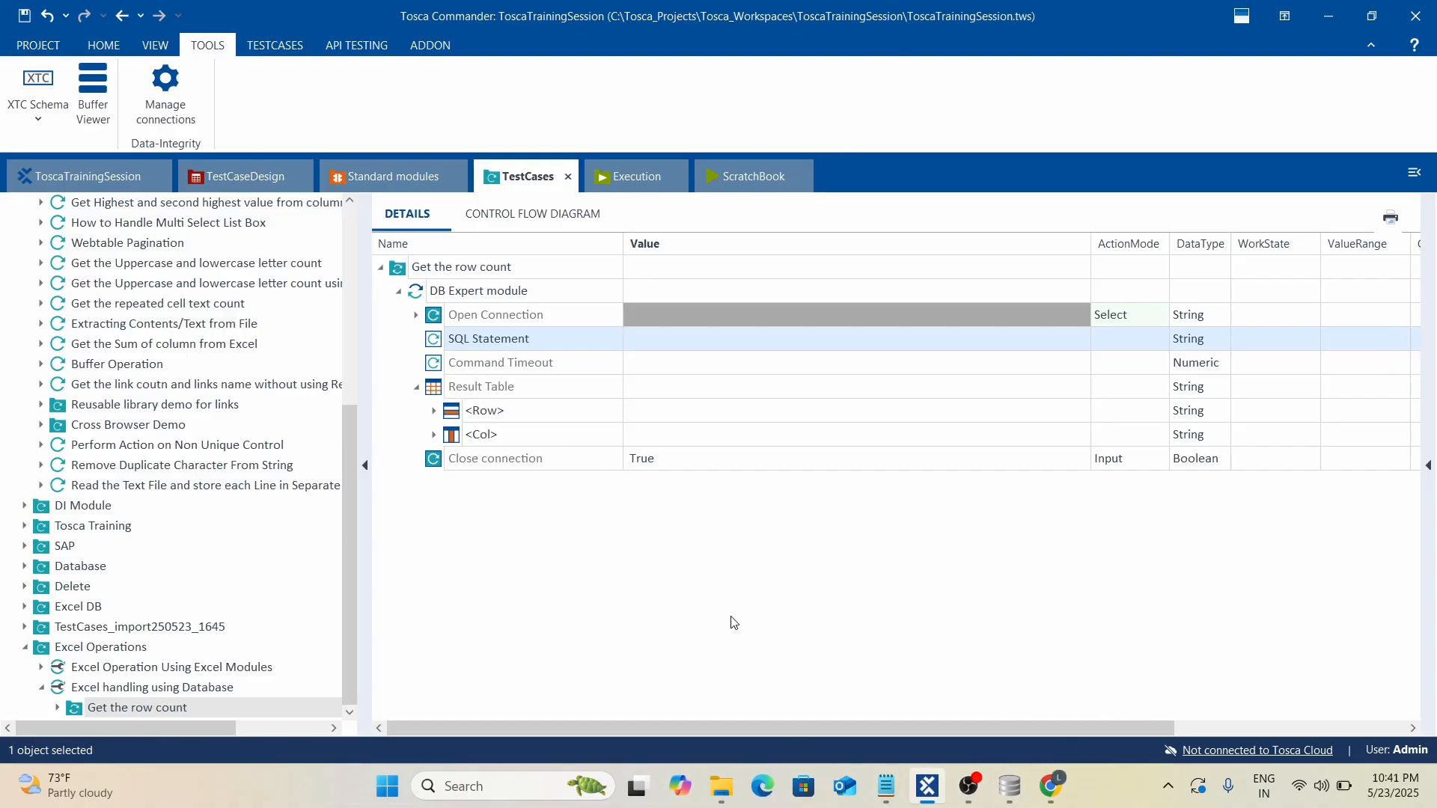
Check the employees table in DB Browser for SQLite and the sheet name in the Employee_Data.xlsx workbook.
click(1010, 786)
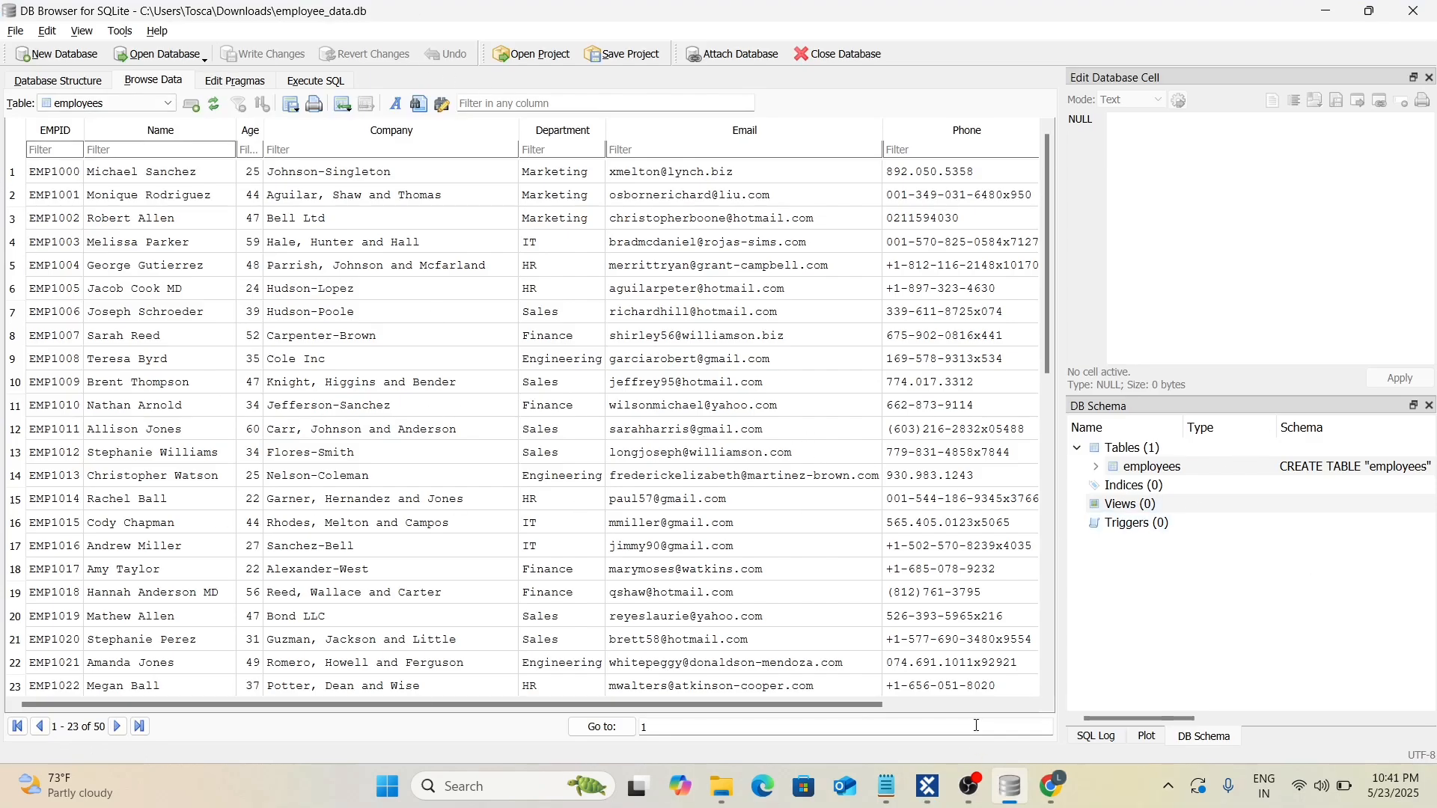
click(928, 786)
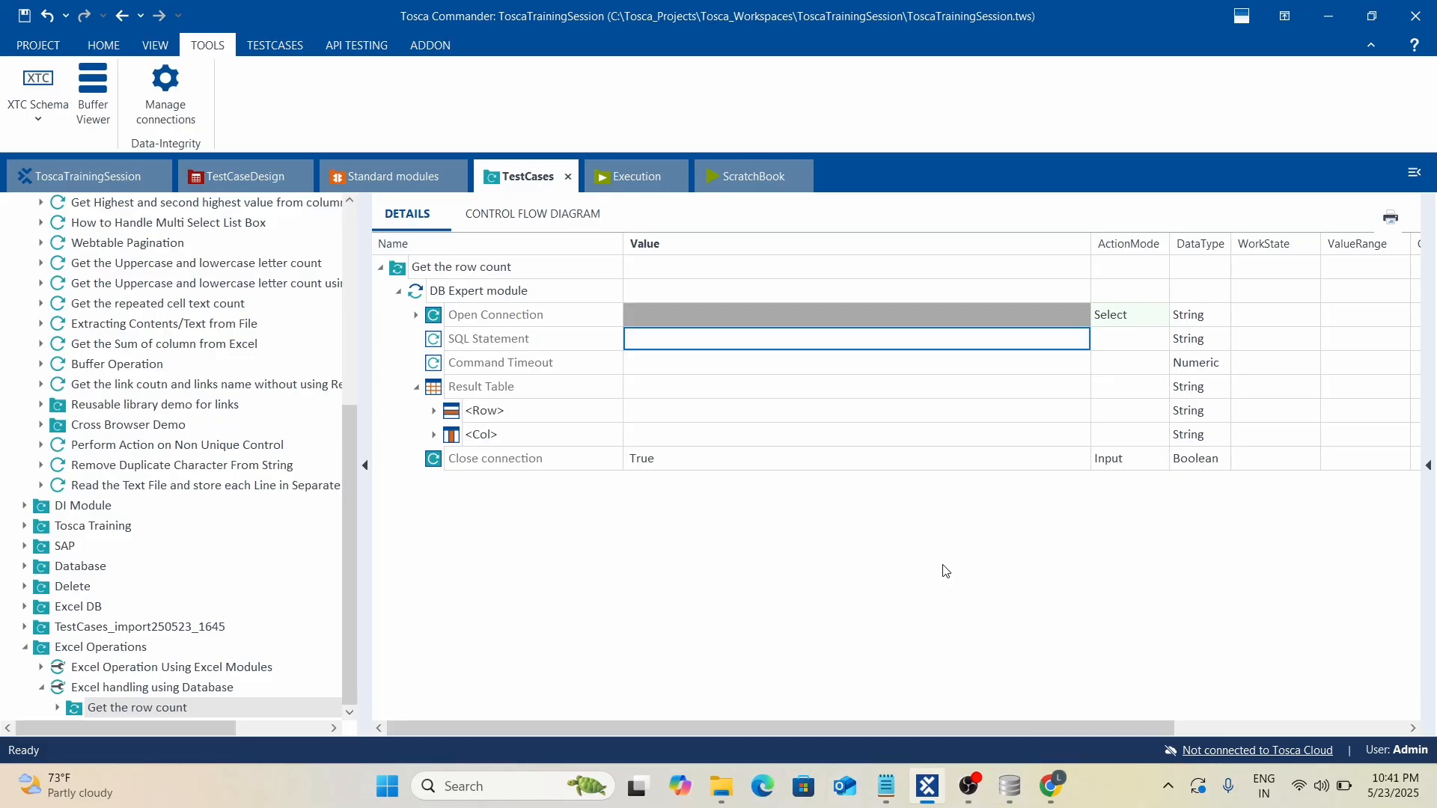
key(alt+Tab)
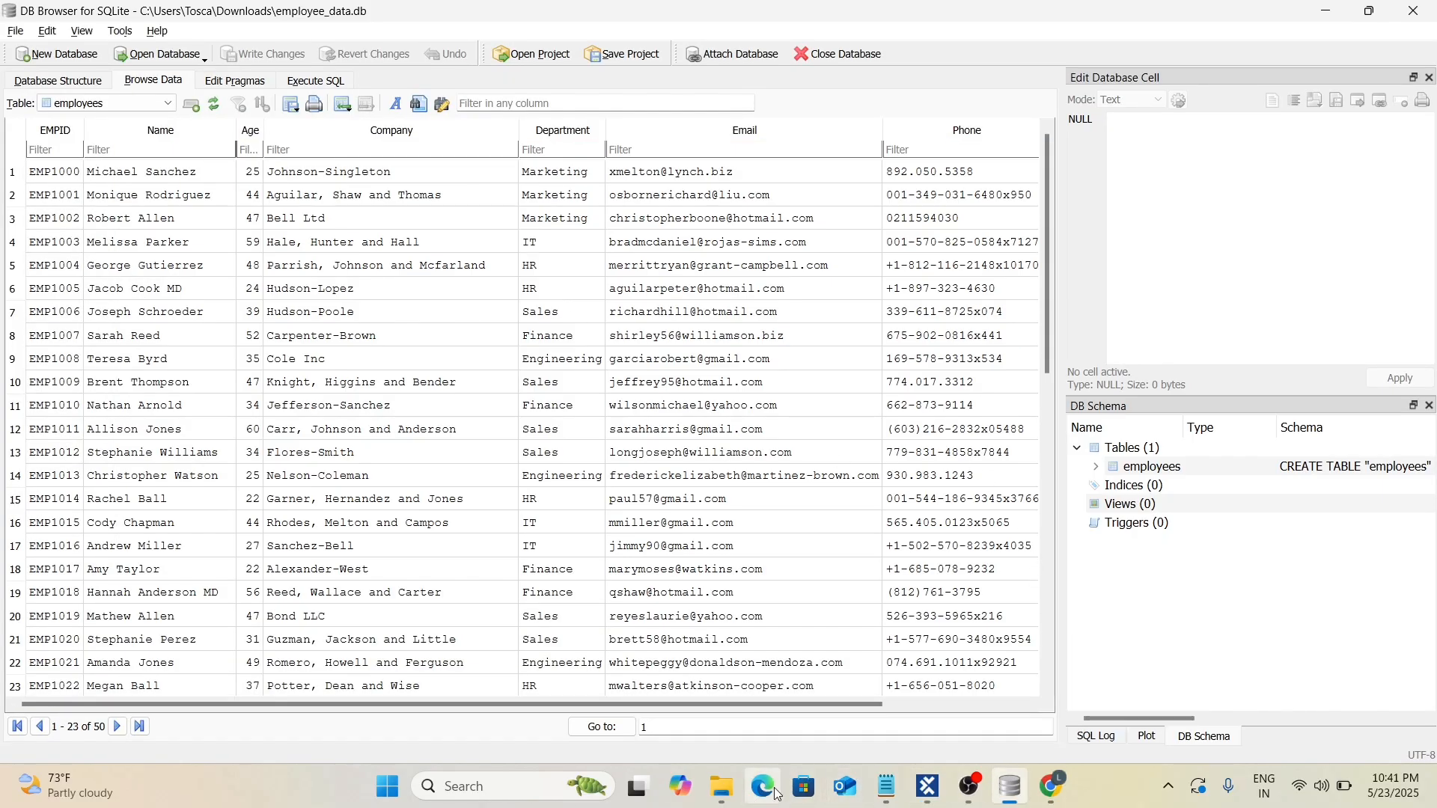
mouse_move(722, 786)
click(780, 730)
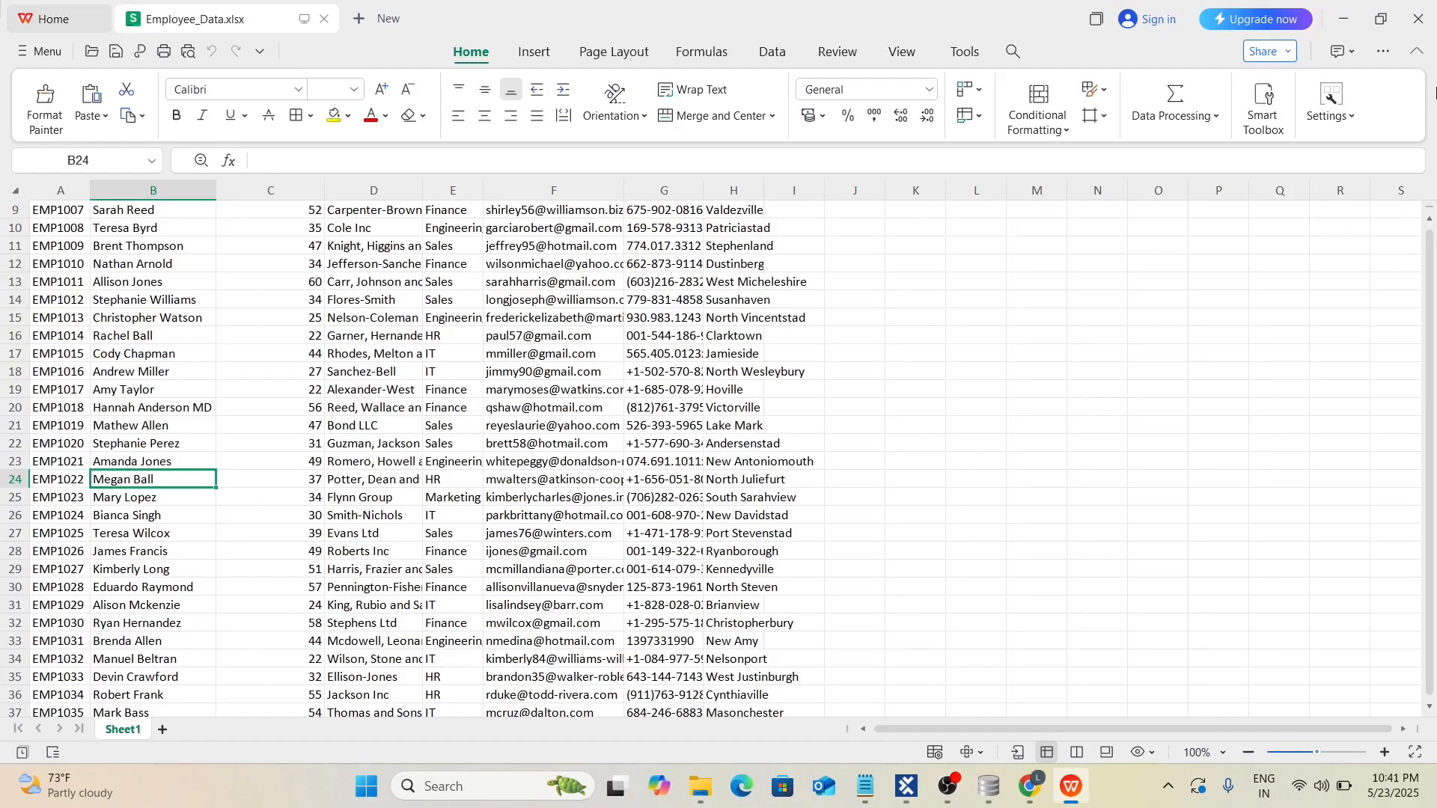
click(1421, 18)
key(alt+Tab)
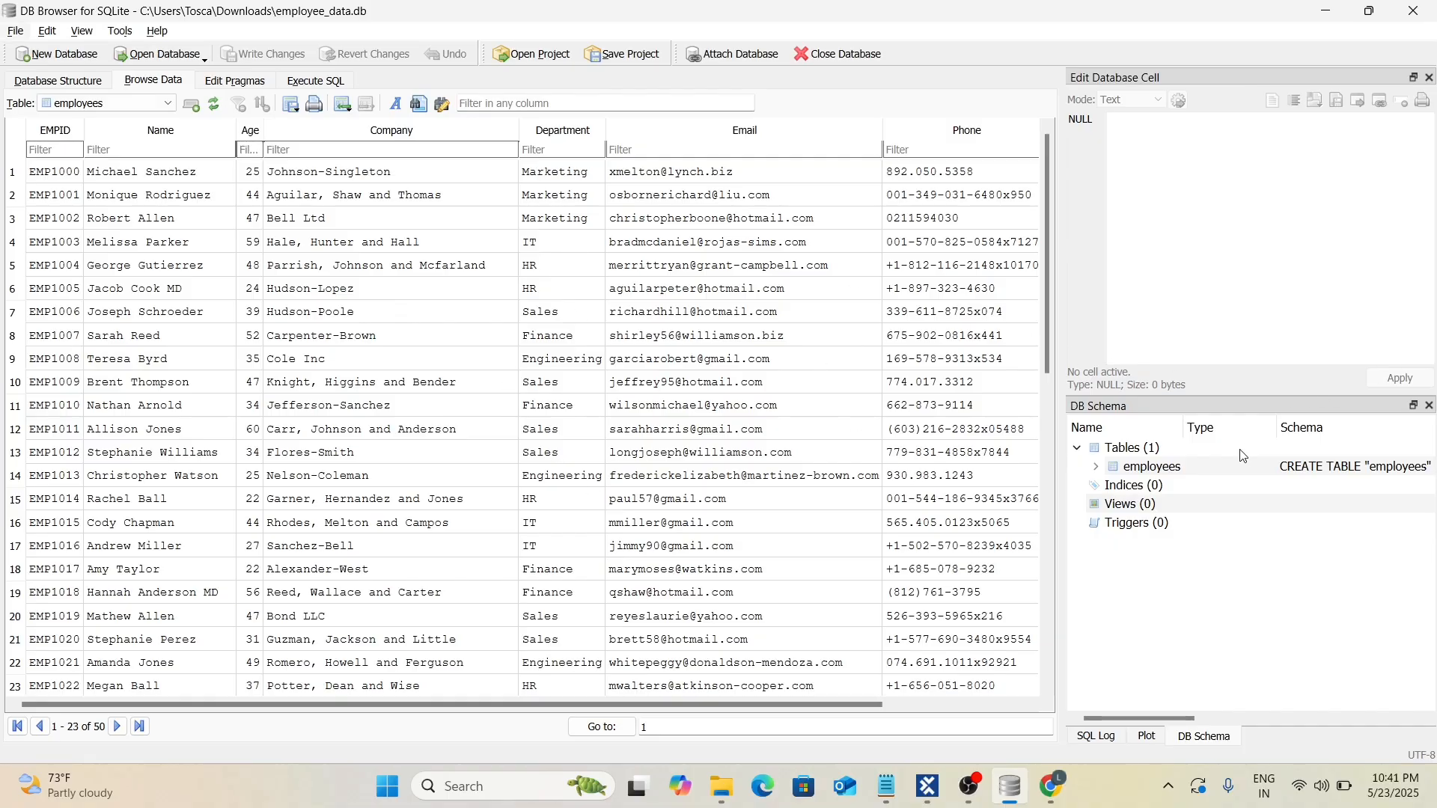
key(alt+Tab)
key(alt+Tab)
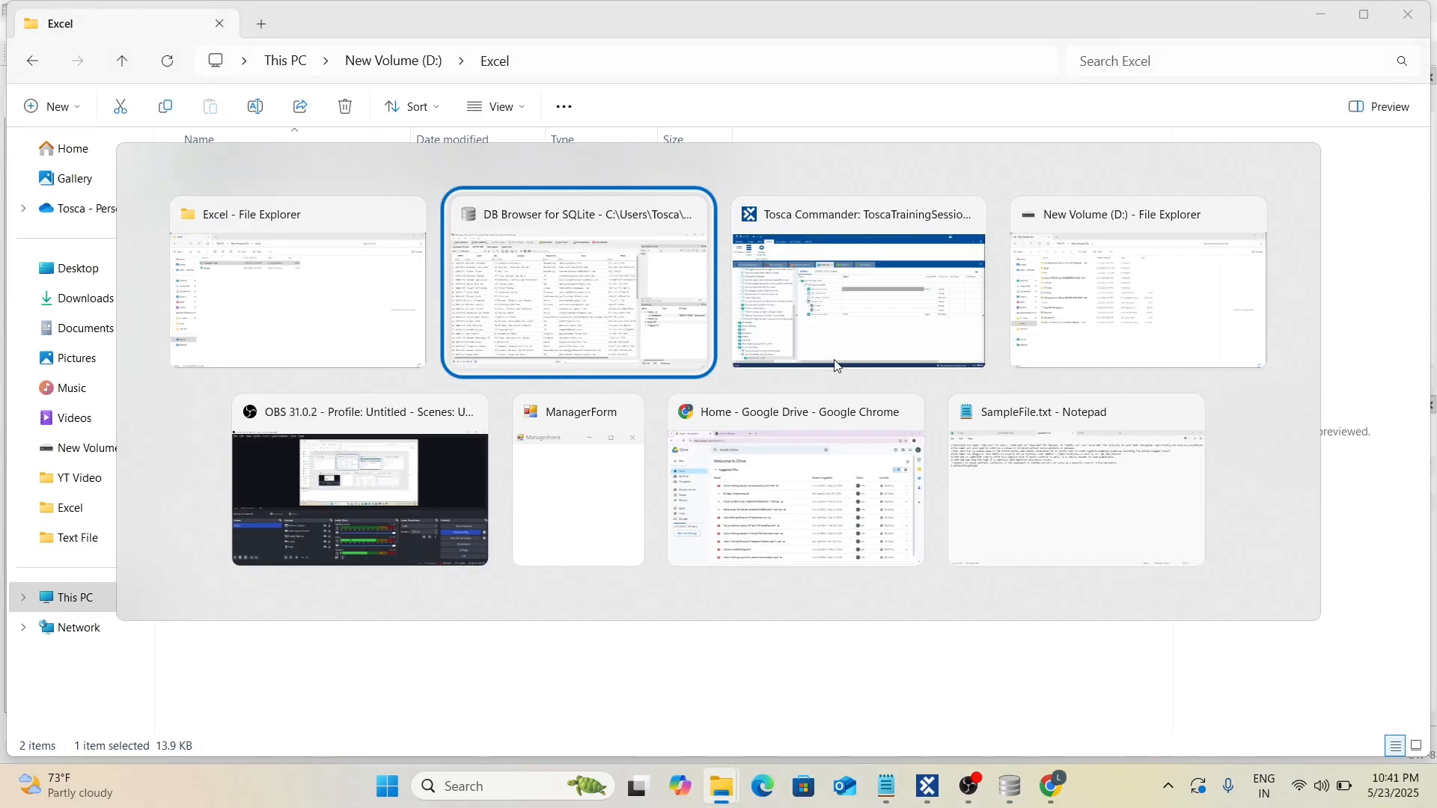
Switch back to Tosca Commander and set the DB Expert module's SQL Statement to Select * from [Sheet1$].
click(837, 351)
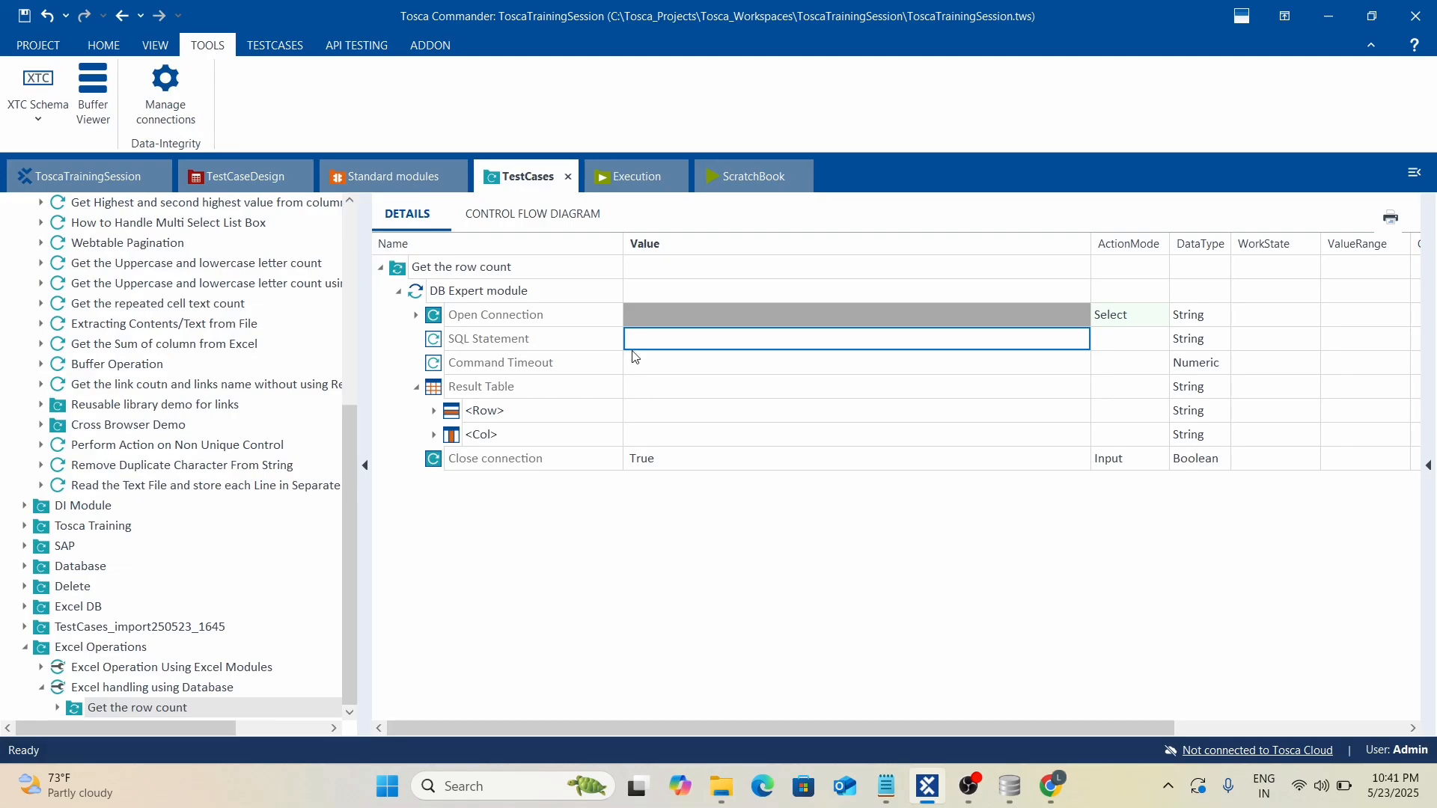
click(709, 339)
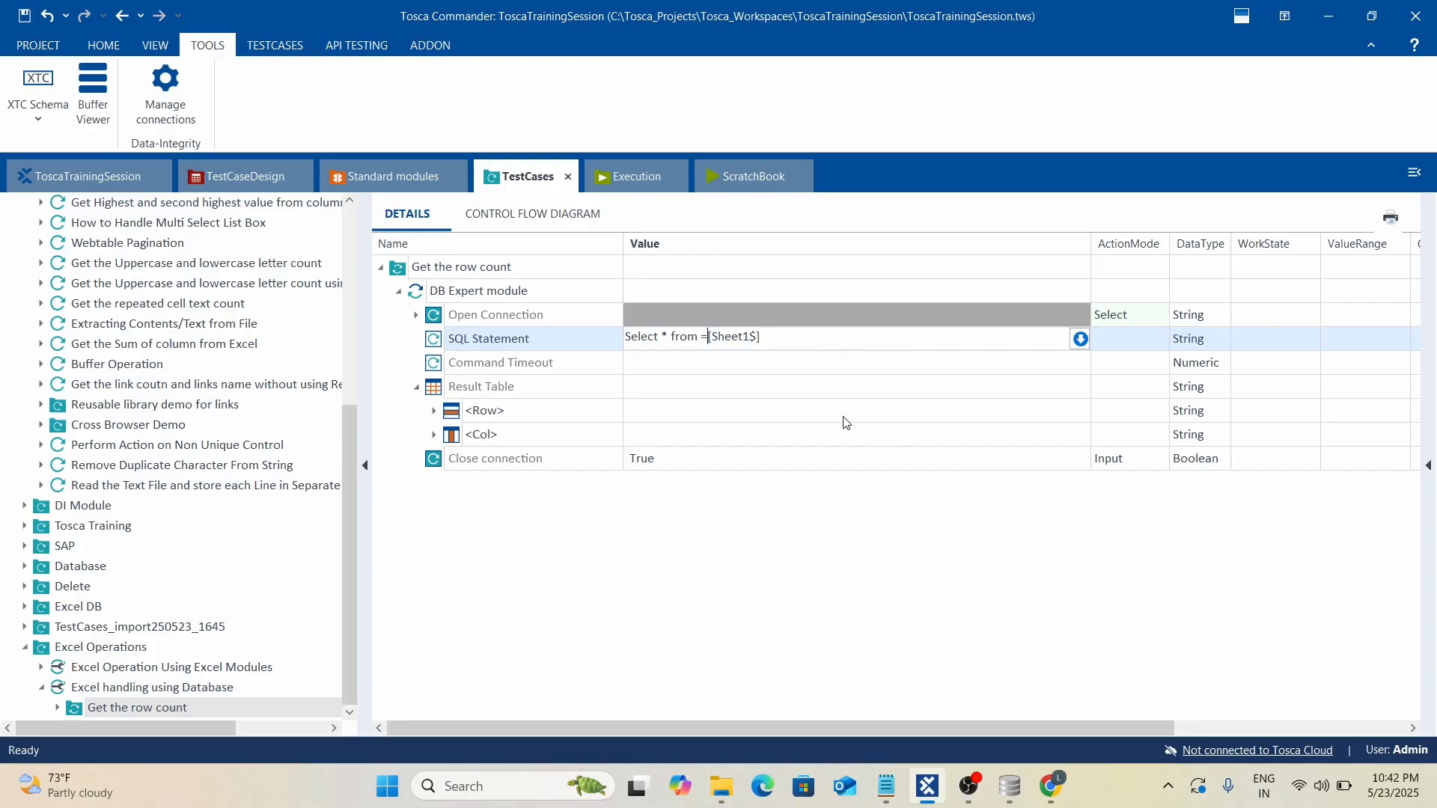
key(BackSpace)
Switch to DB Browser for SQLite, run the query select * from employees, and look through the returned rows.
click(1010, 786)
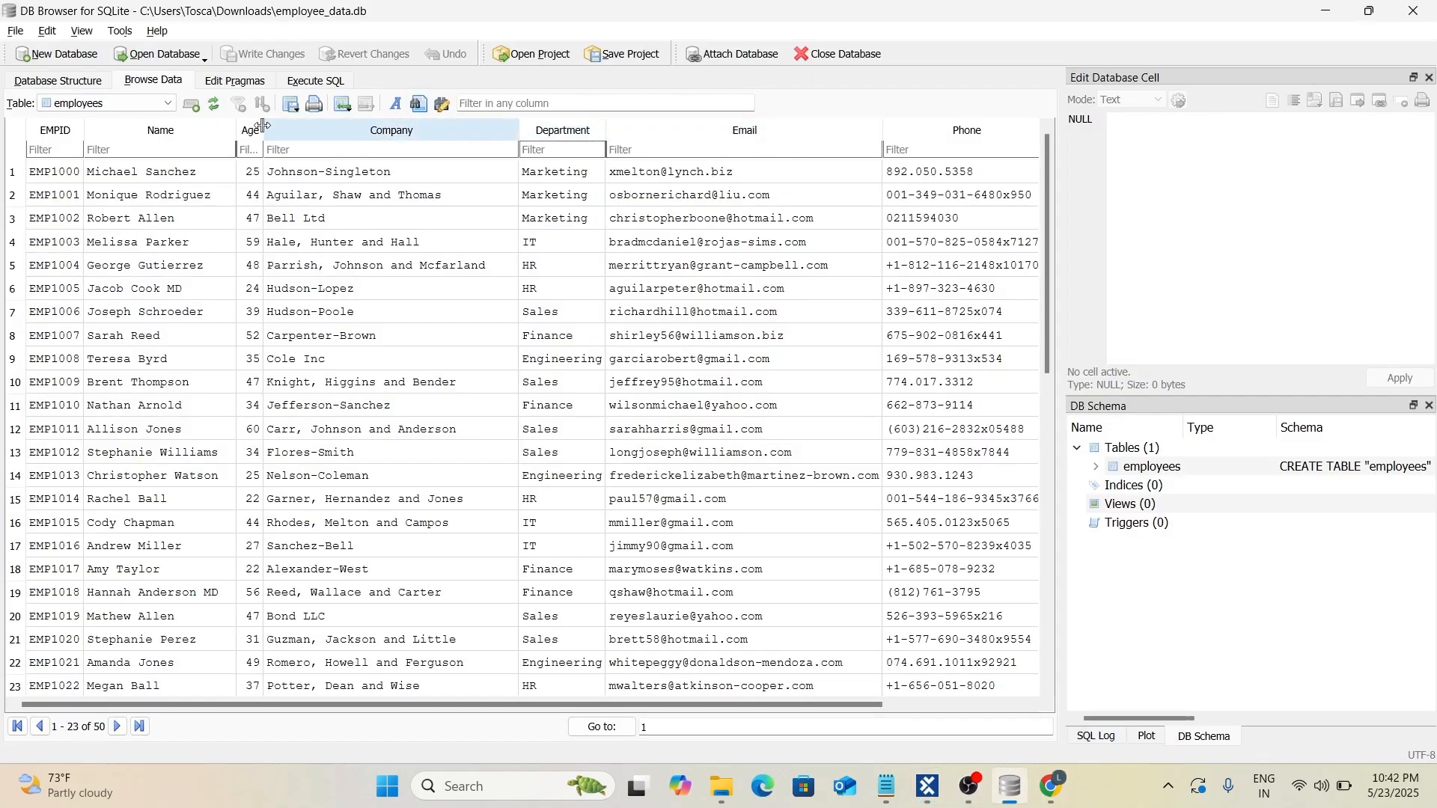
click(305, 80)
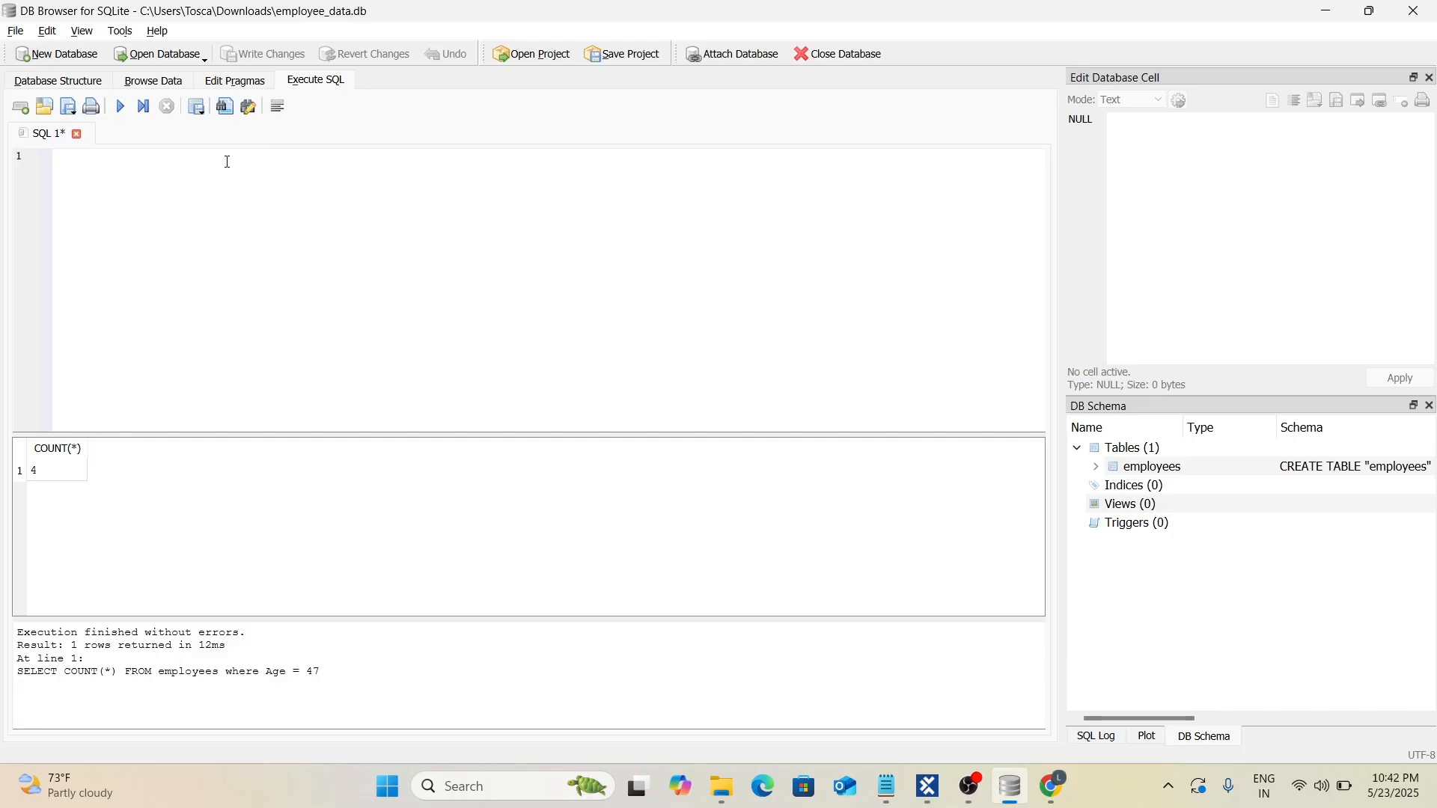
click(208, 176)
text(se)
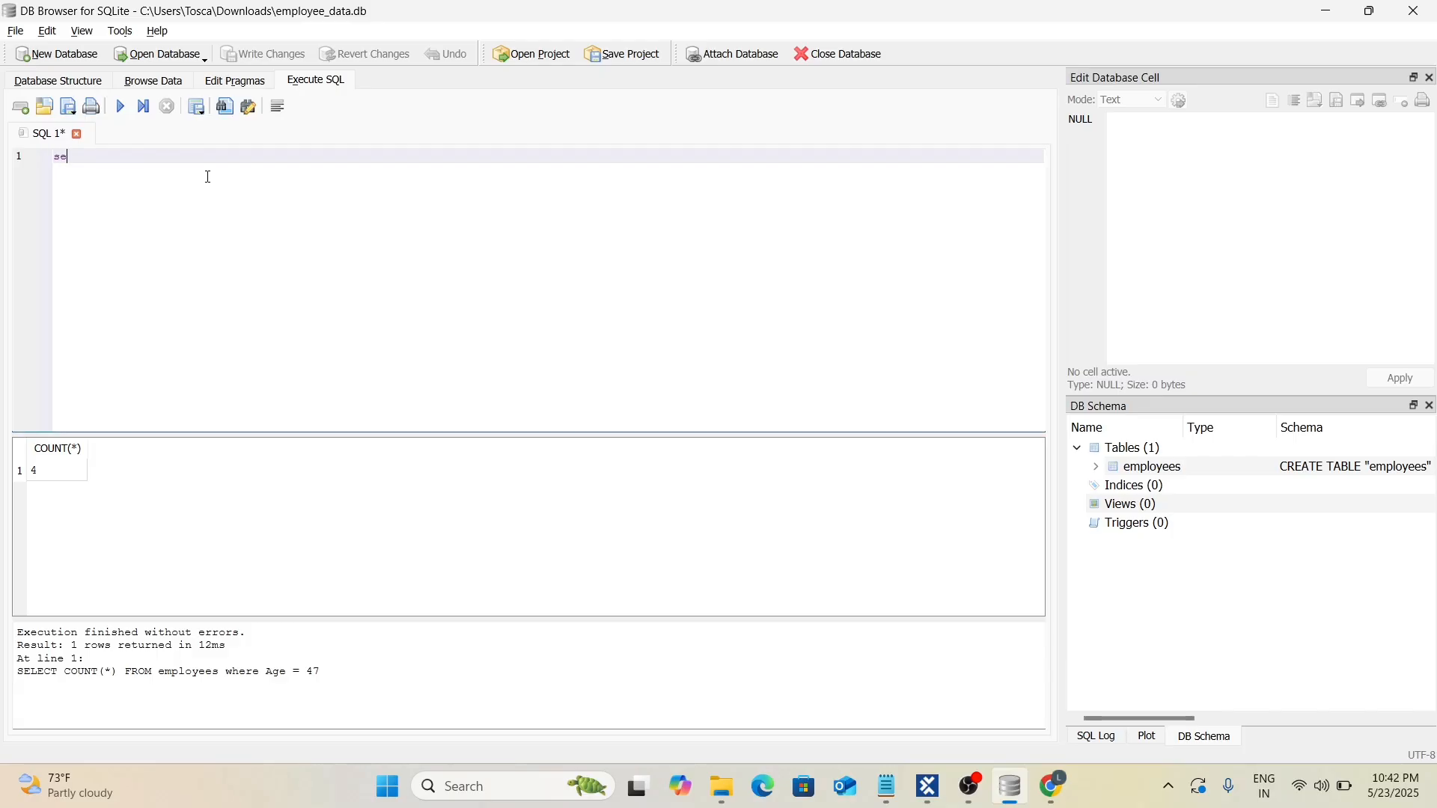
text(lect * from employees)
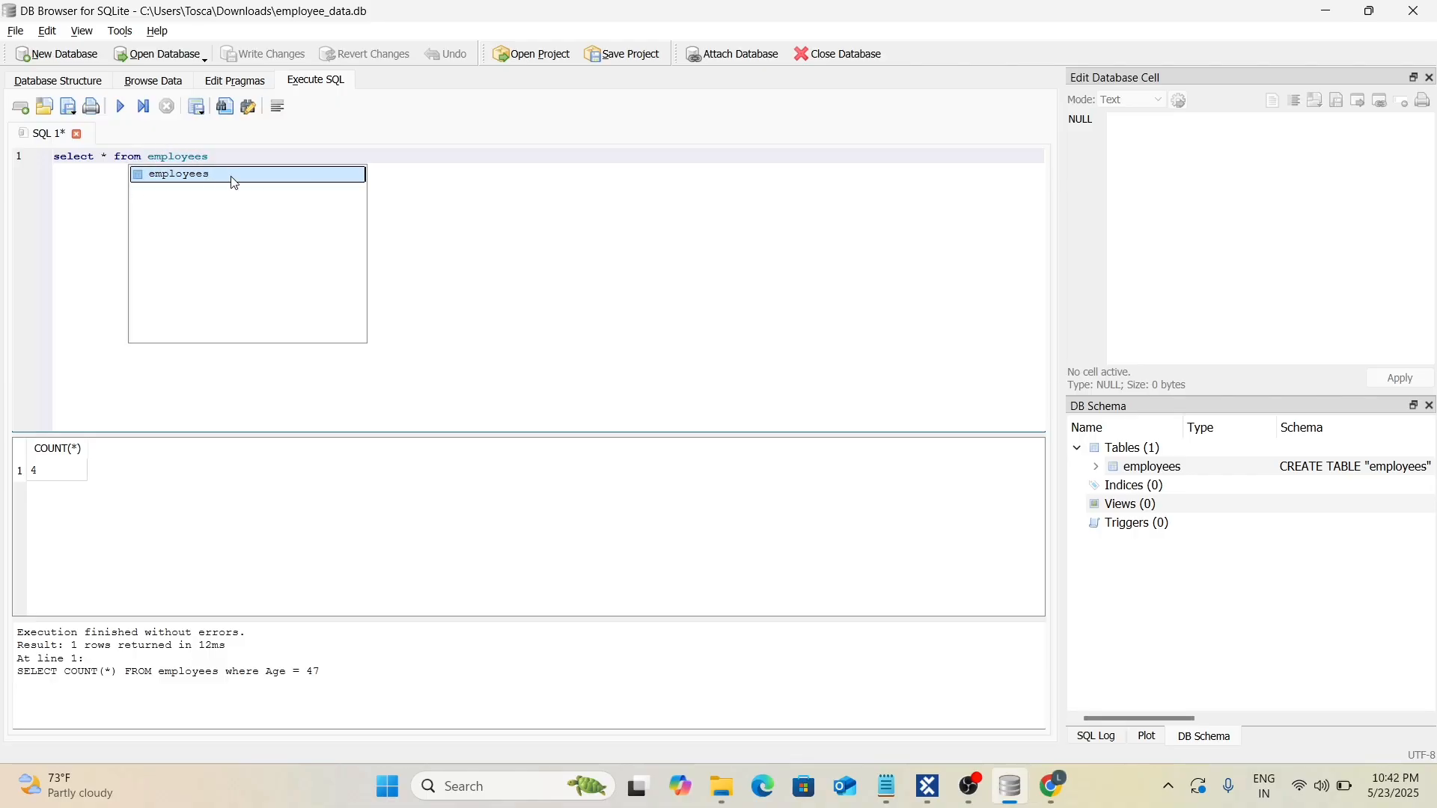
double_click(232, 177)
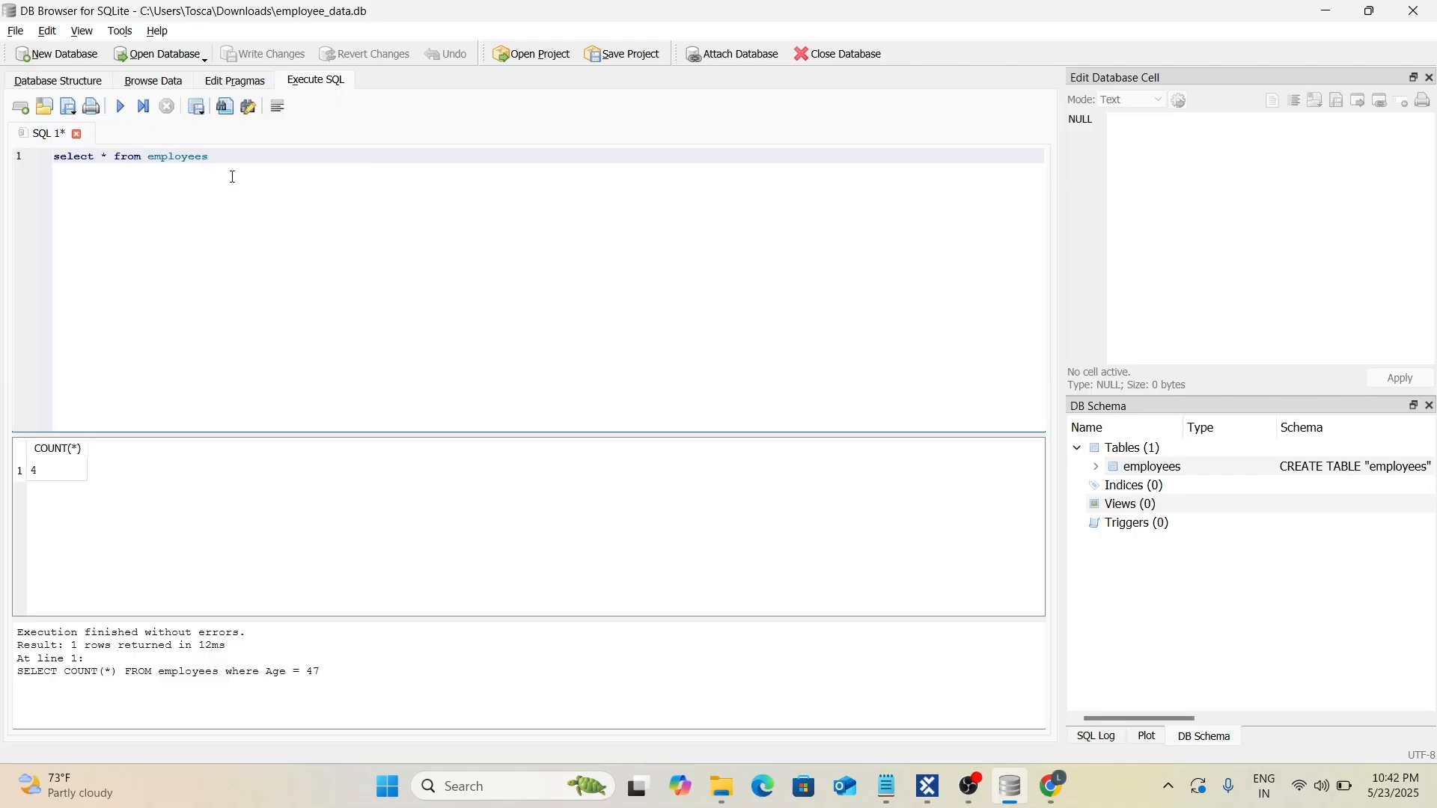
click(121, 107)
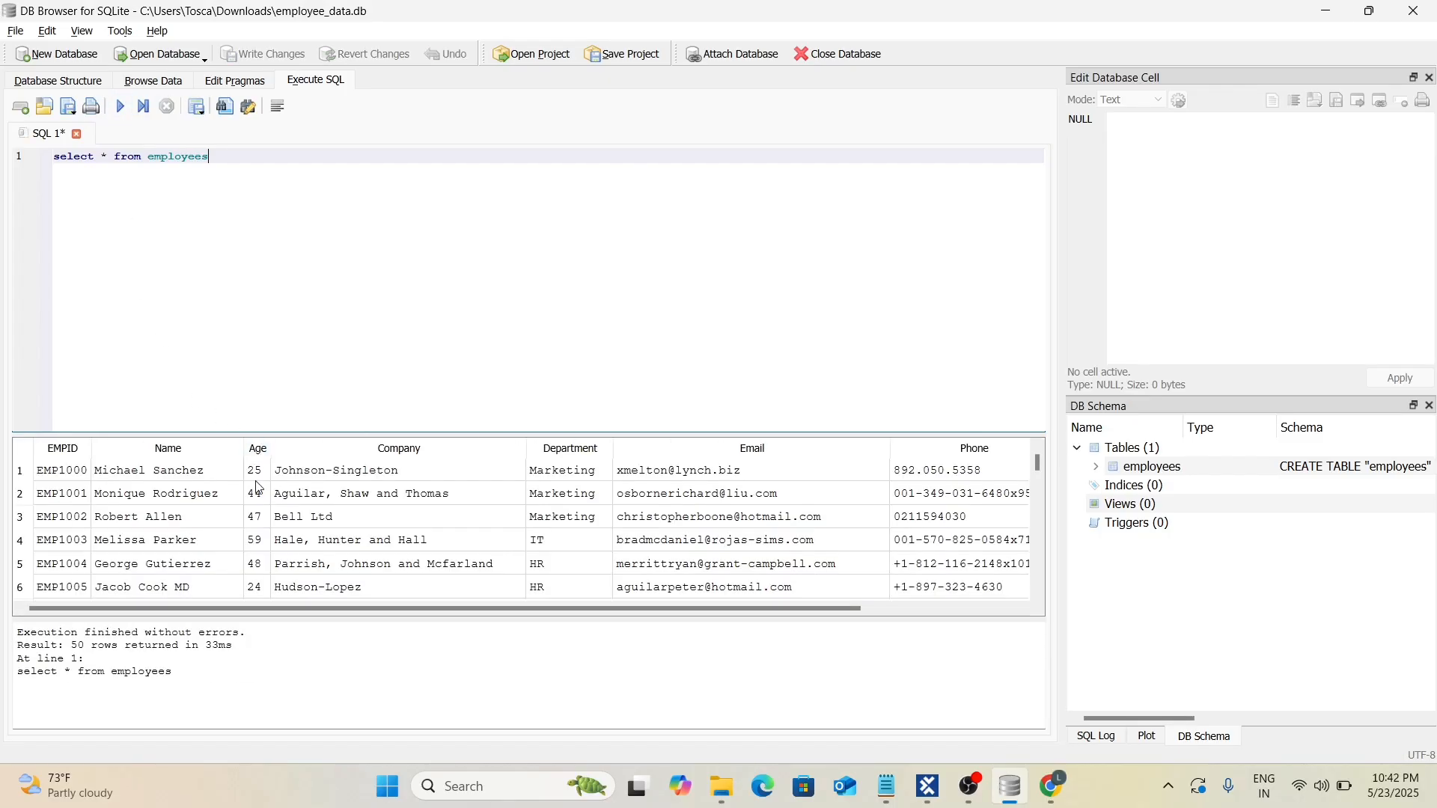
scroll(249, 491, down, 6)
scroll(281, 527, down, 9)
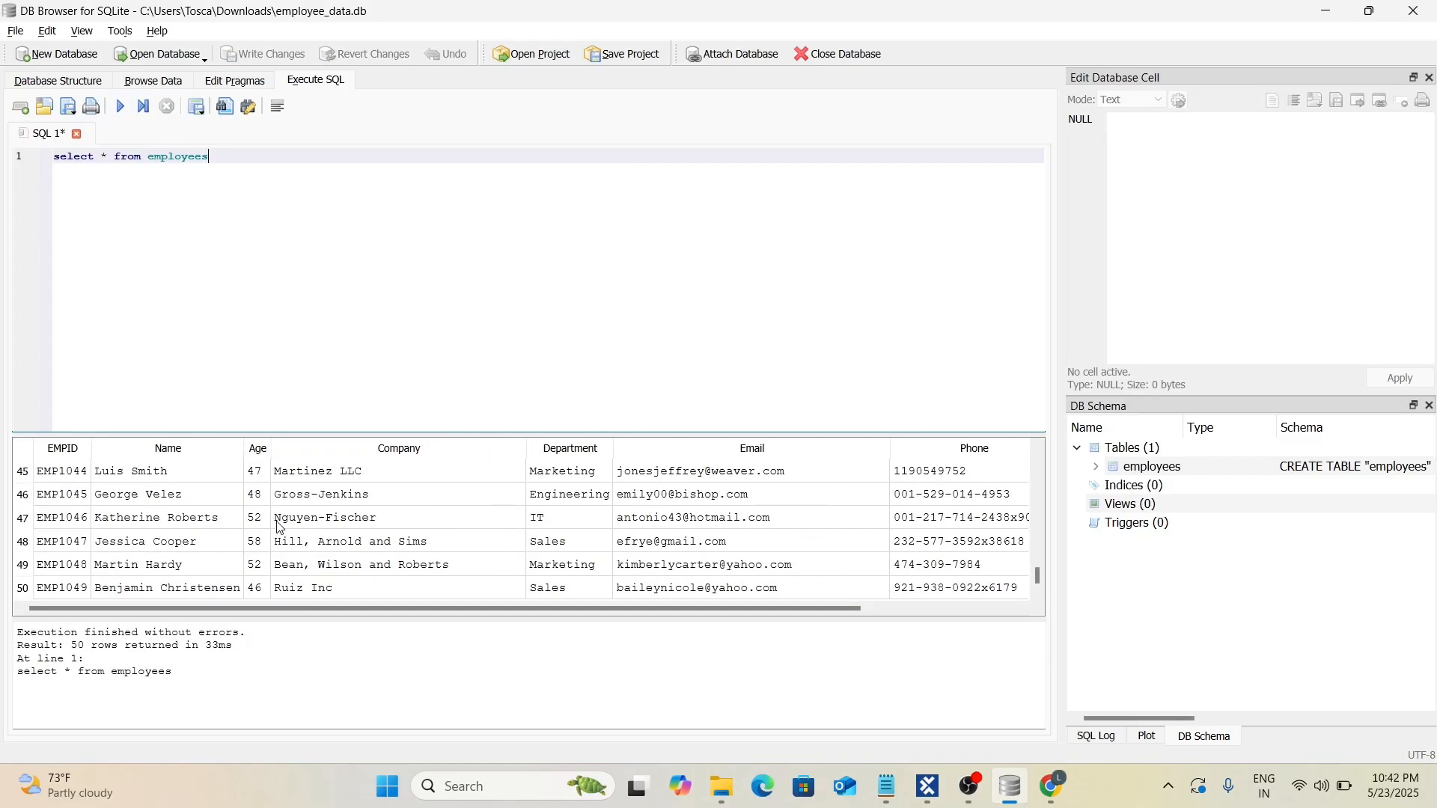
scroll(281, 528, up, 15)
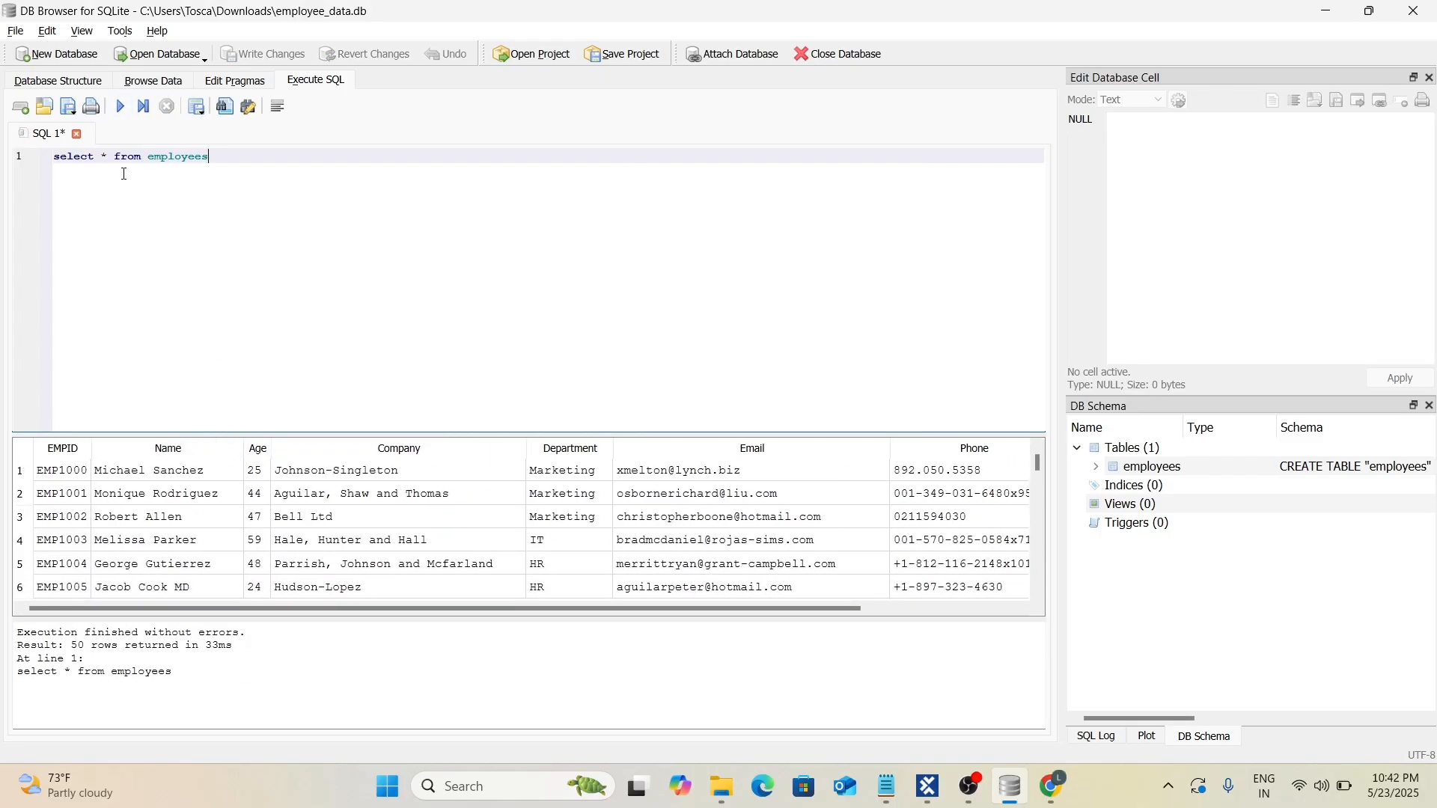
Change the query to select count(*) from employees, run it, and select the returned count cell.
text(count)
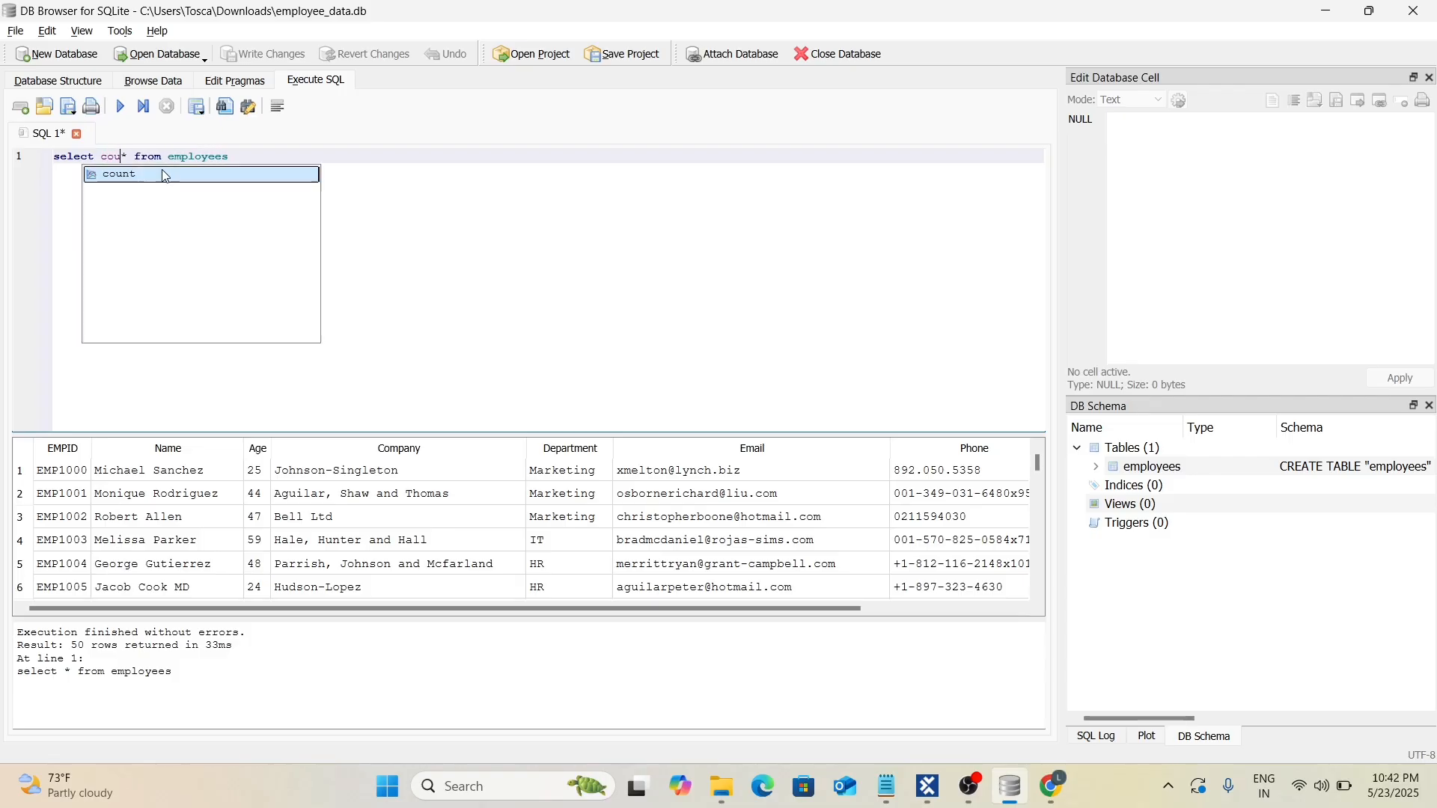
text((*)
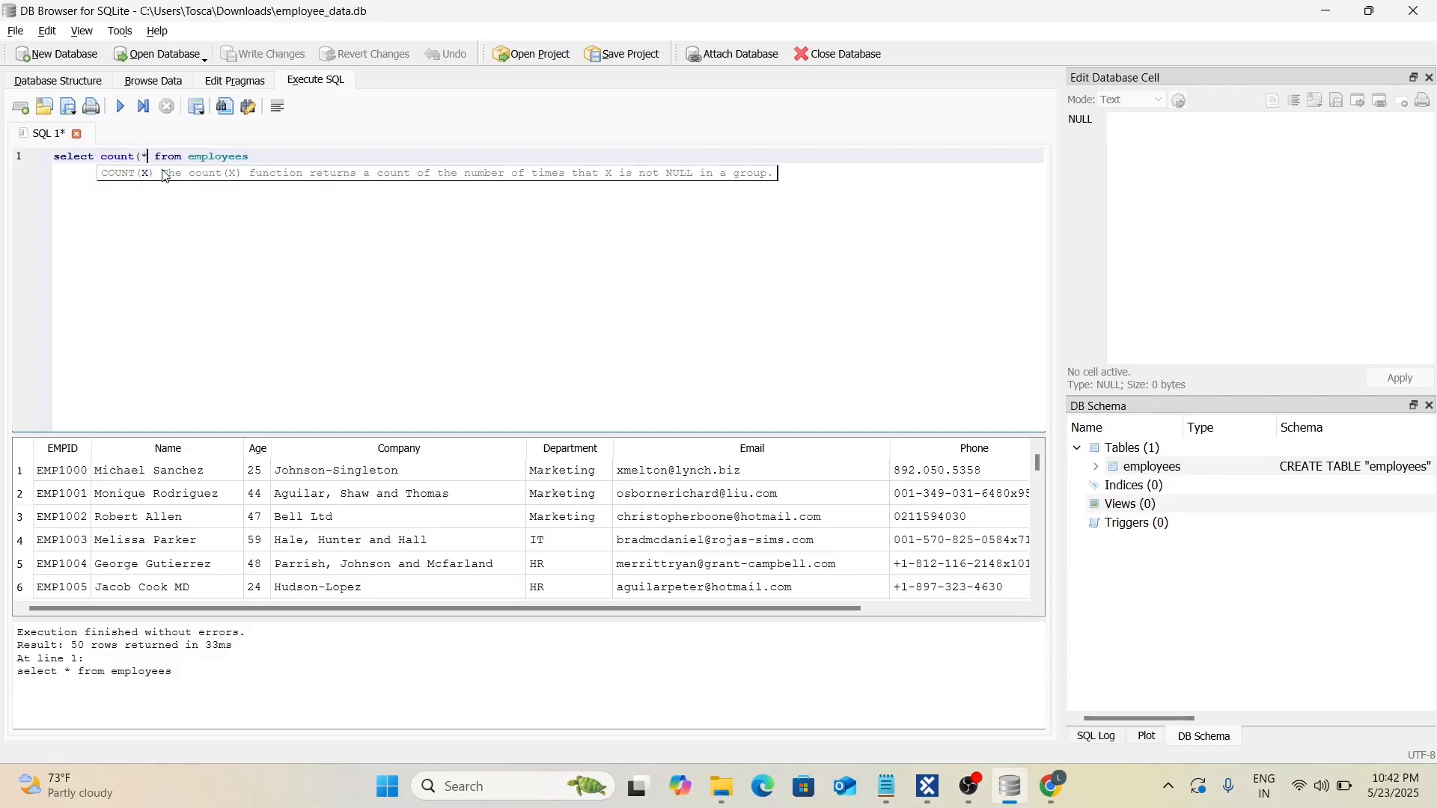
text())
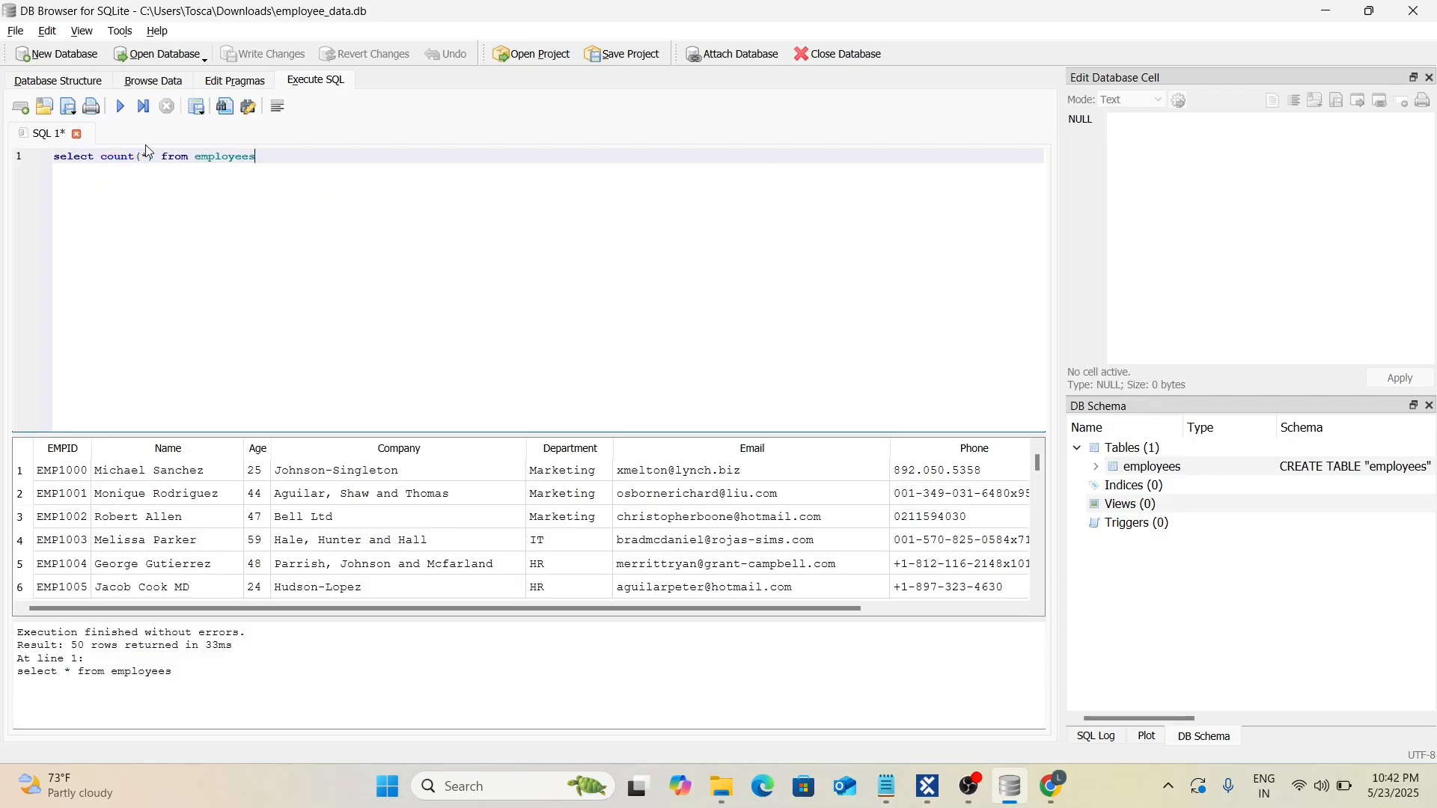
key(ctrl+Return)
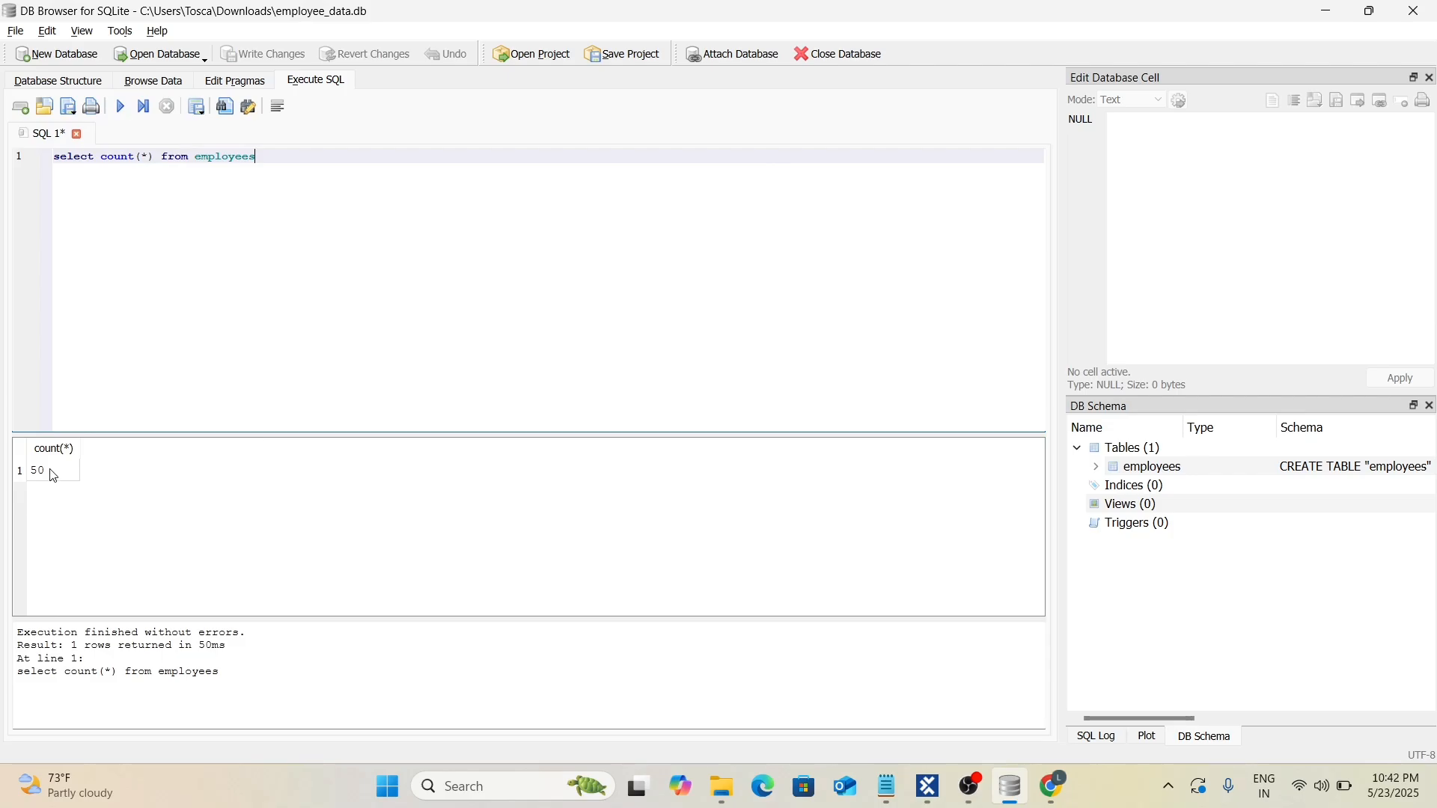
click(48, 472)
Switch back to Tosca Commander and rename the DB Expert module test step to Get the row count.
key(alt+Tab)
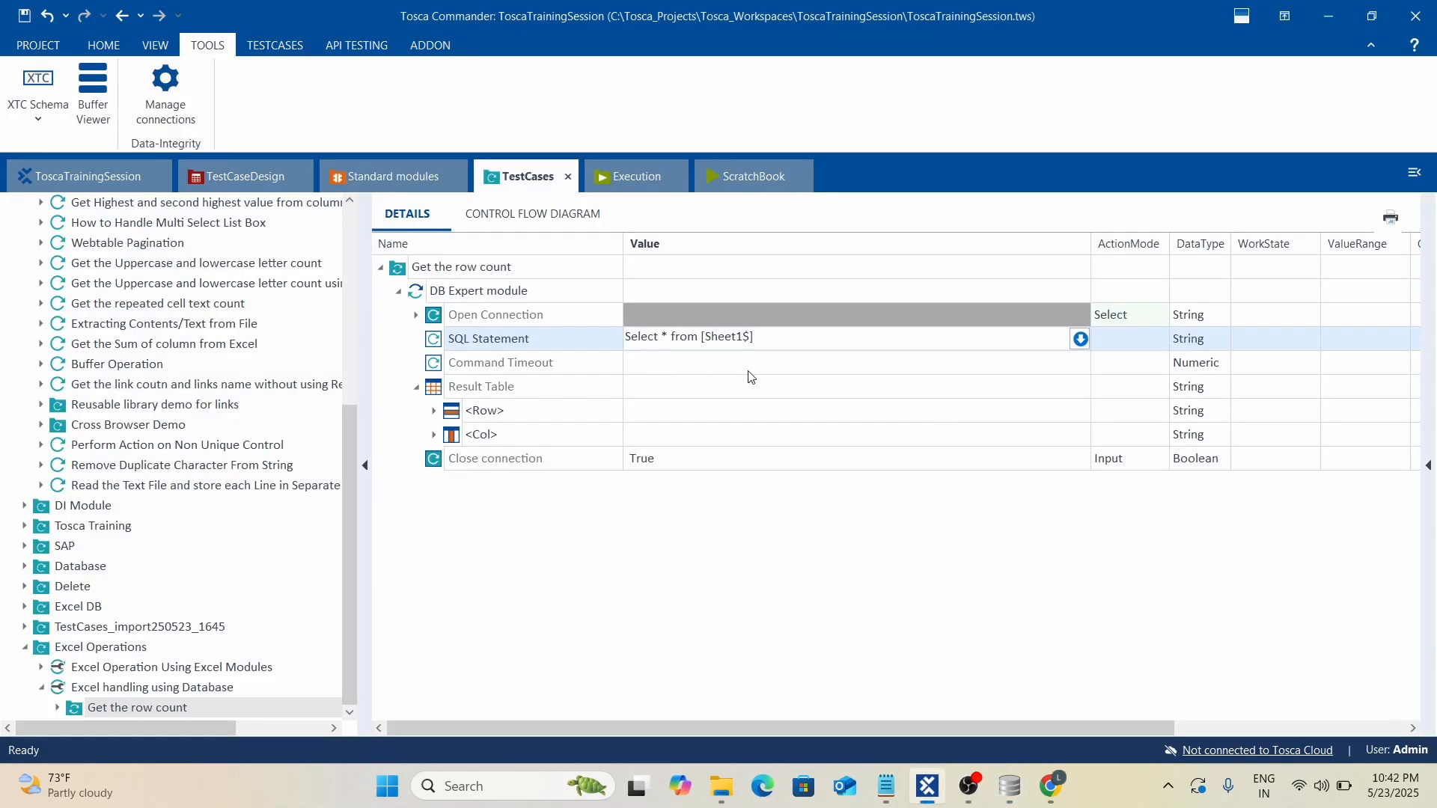
click(541, 292)
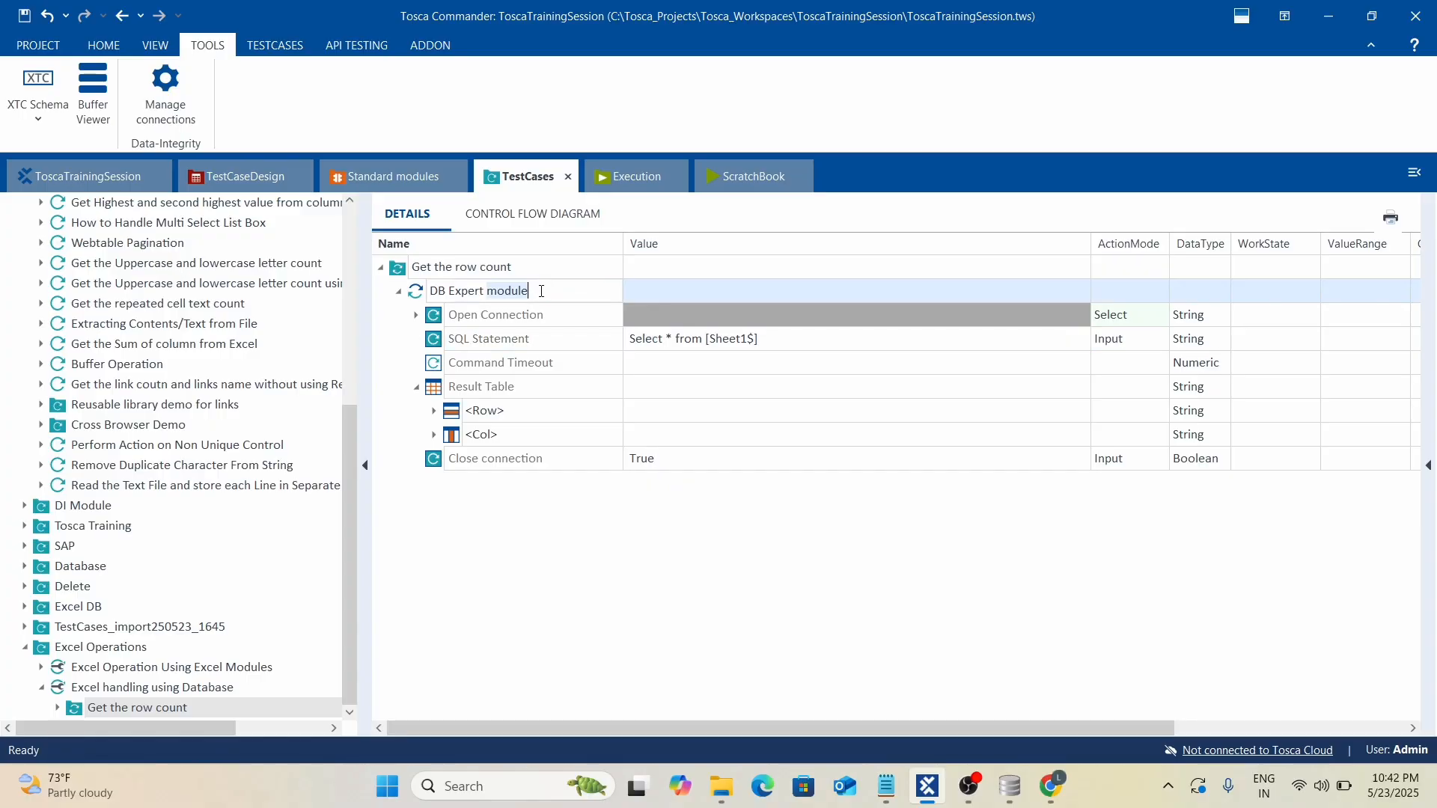
text(Get the row count)
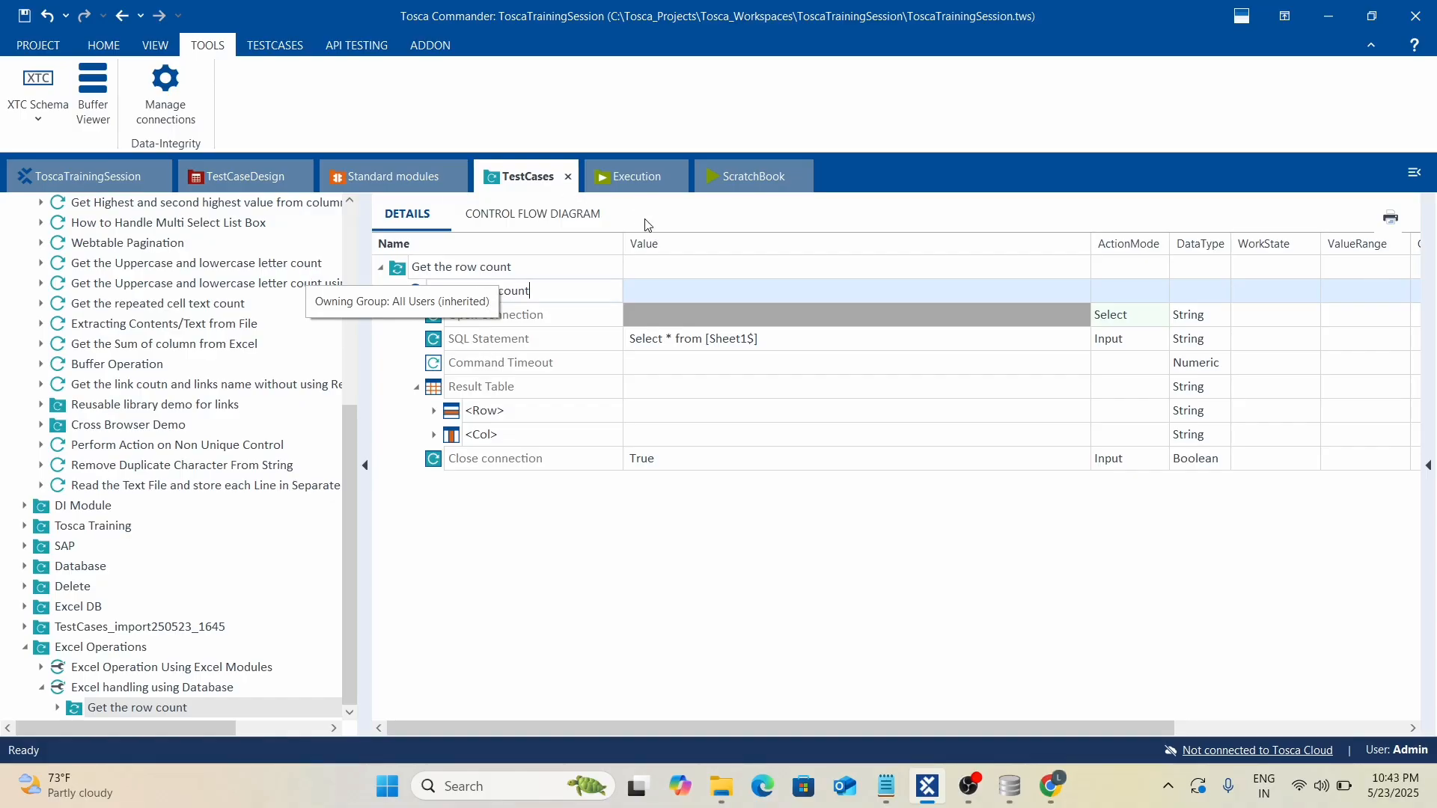
click(767, 433)
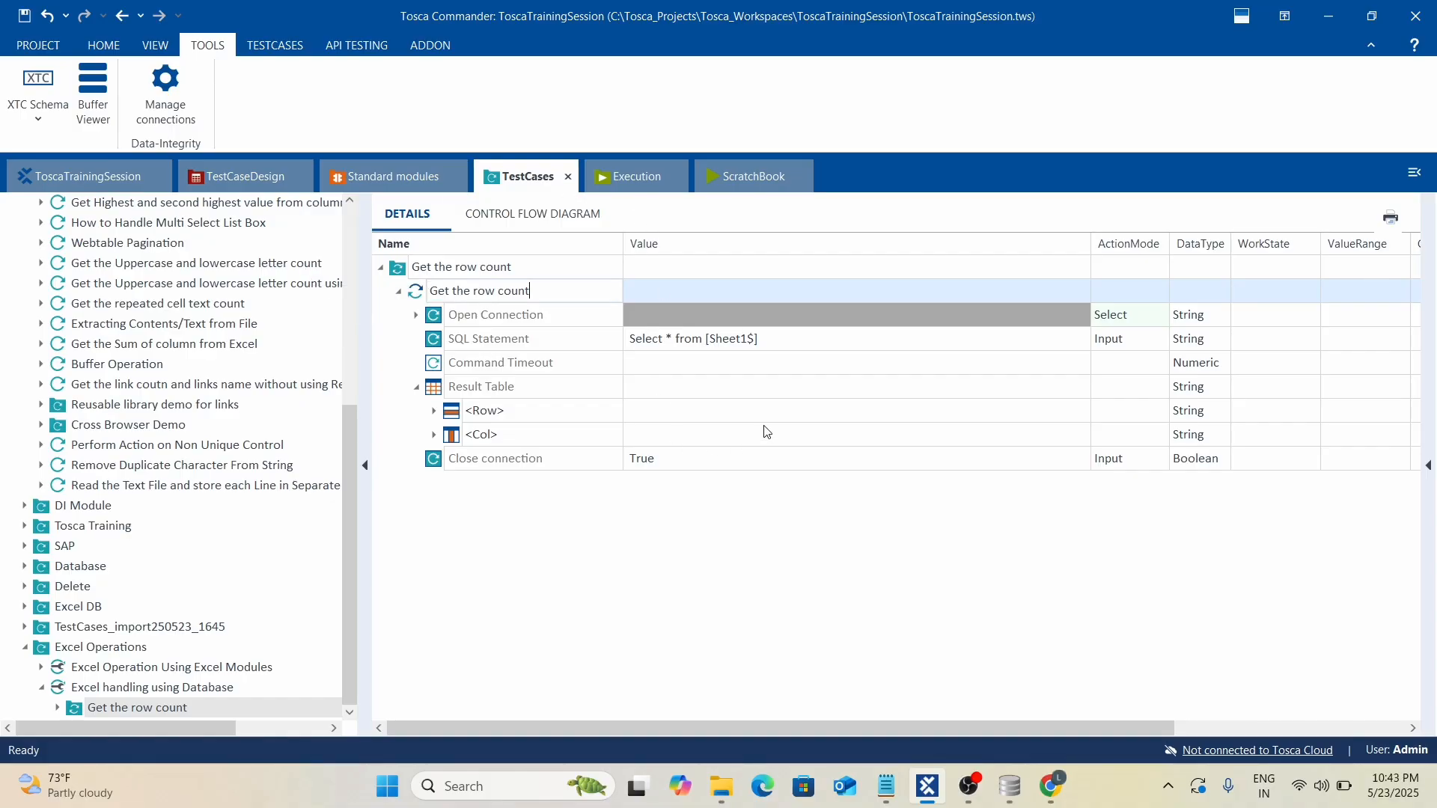
Set the SQL Statement of the Get the row count step to Select count(*) from [Sheet1$].
click(796, 350)
click(671, 337)
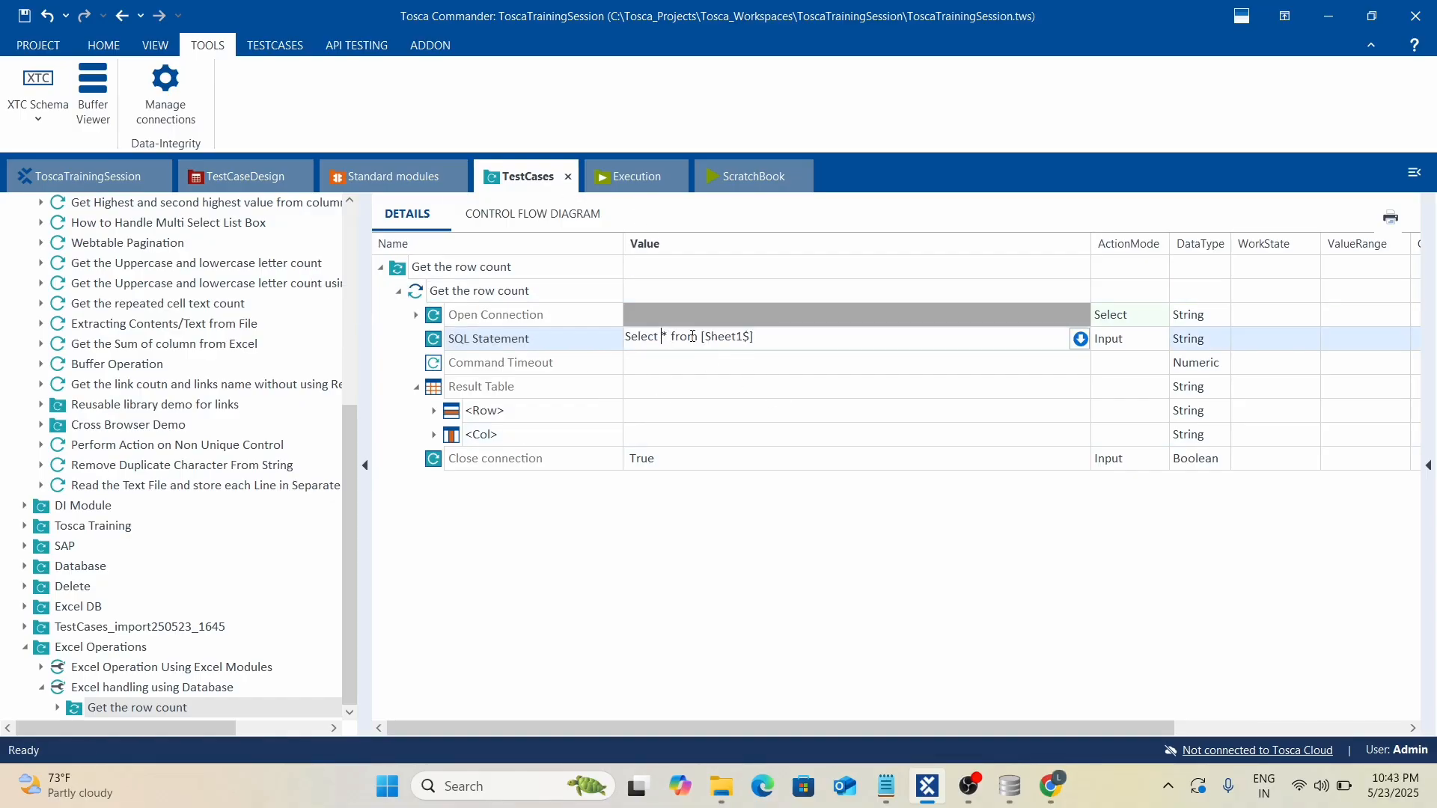
text(count(*))
click(733, 588)
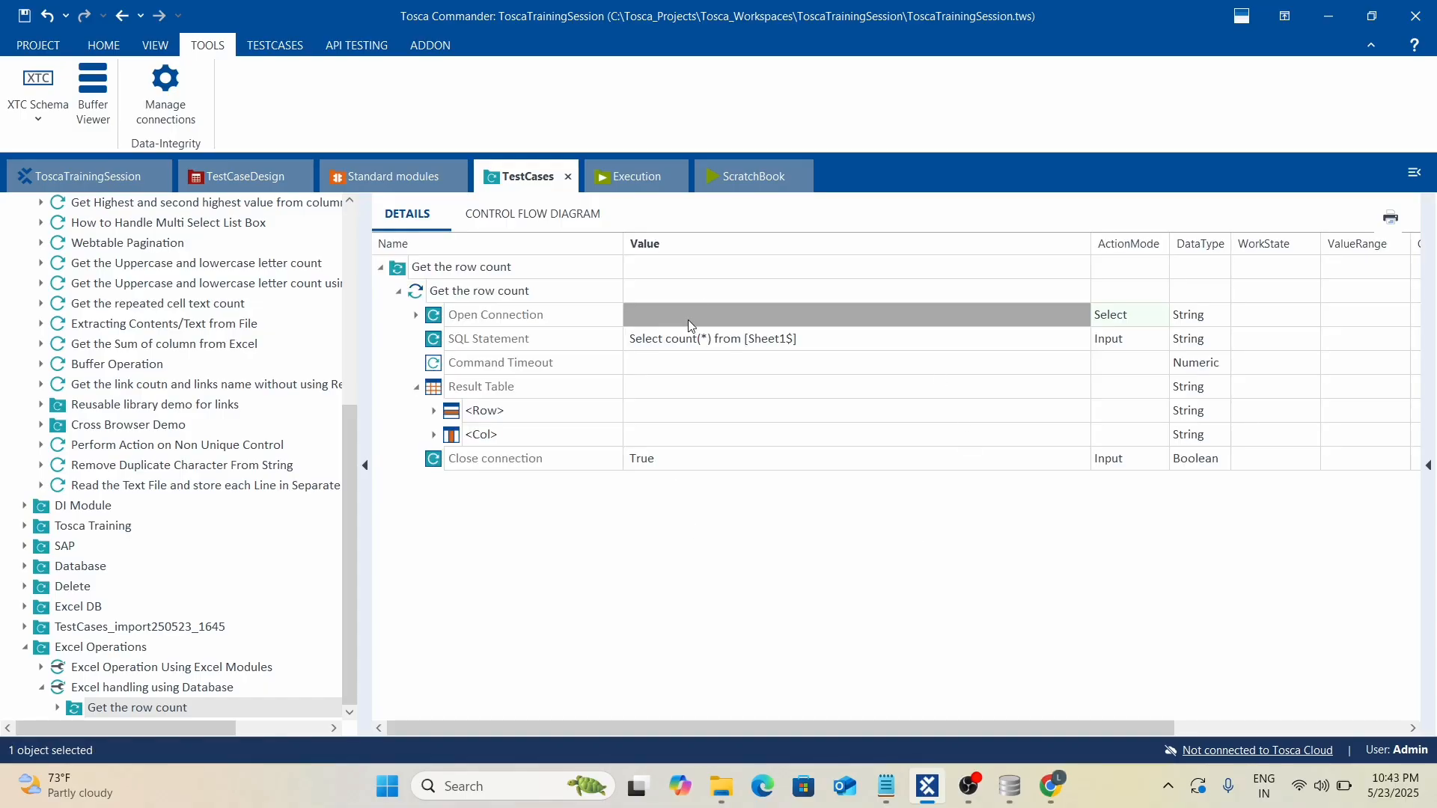
Check the count result in DB Browser for SQLite, and set the Result Table's row to $1 in Tosca Commander.
click(1012, 790)
click(112, 509)
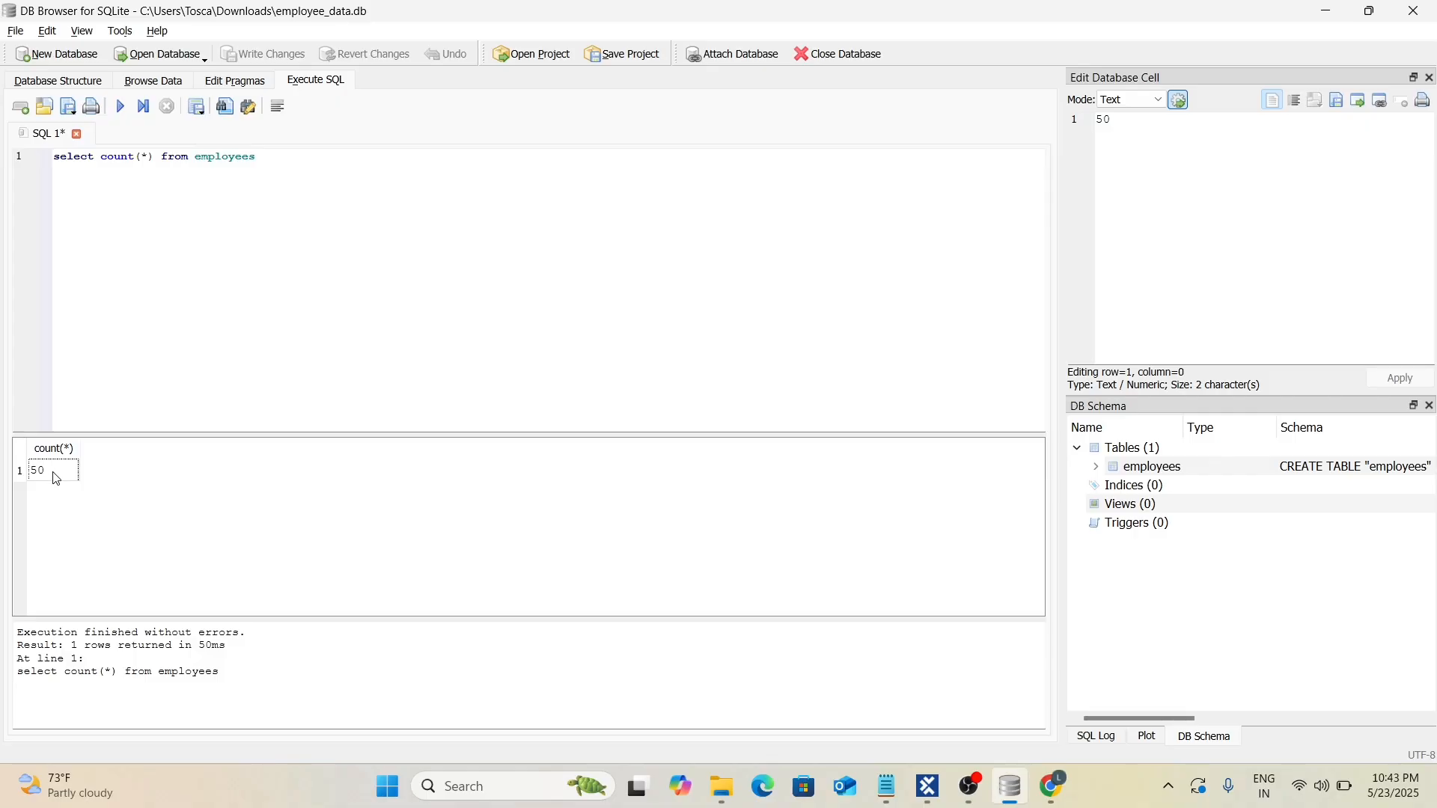
key(alt+Tab)
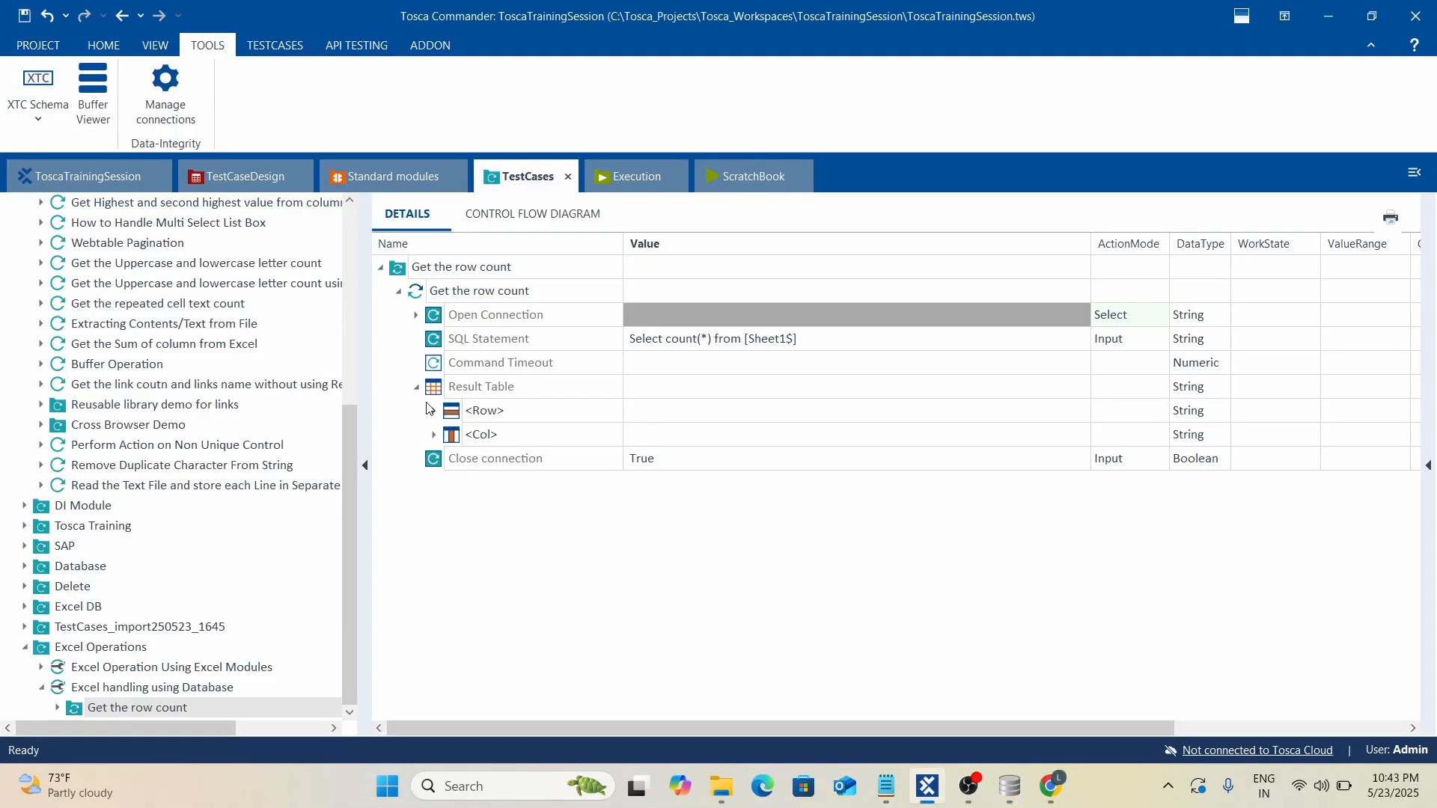
click(434, 411)
click(560, 419)
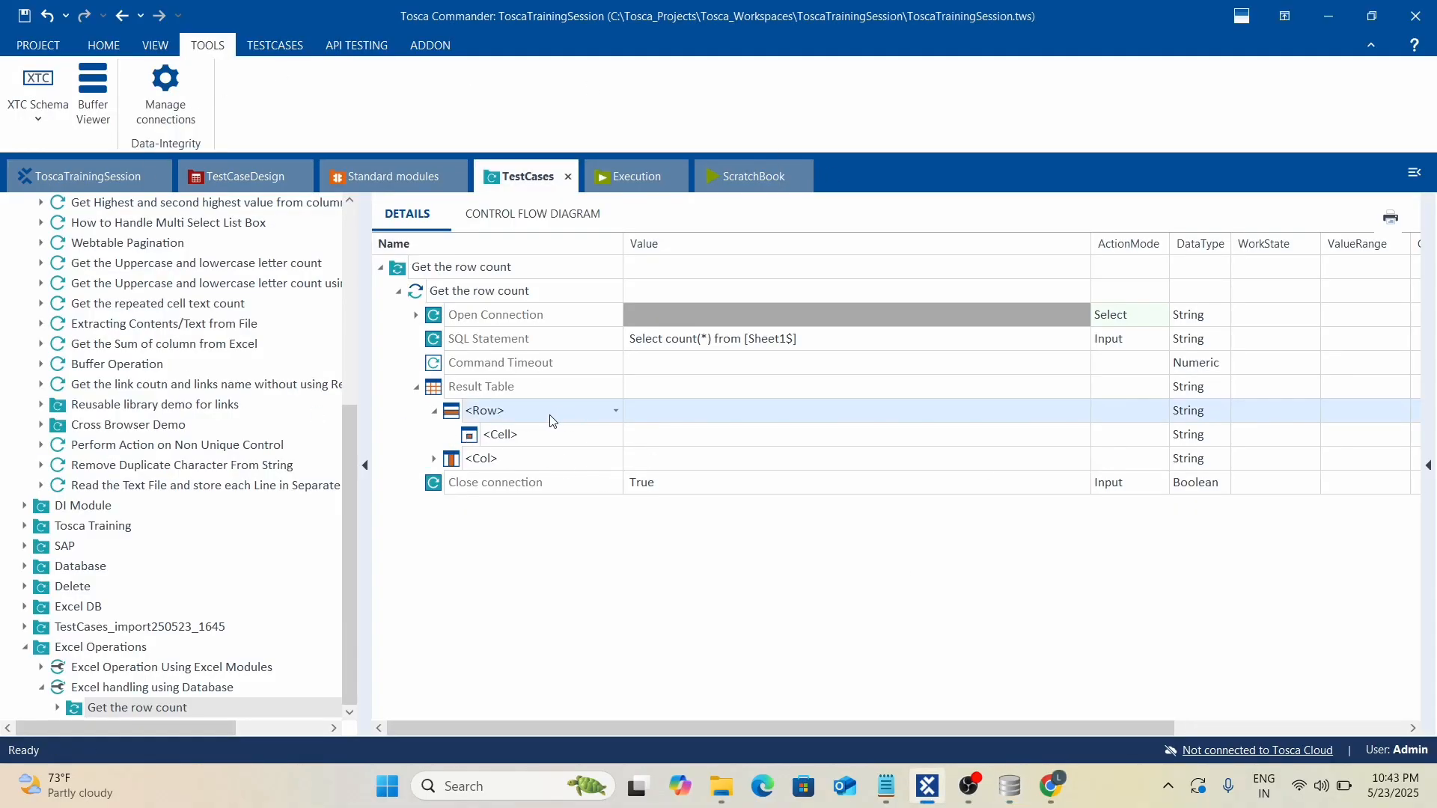
click(524, 413)
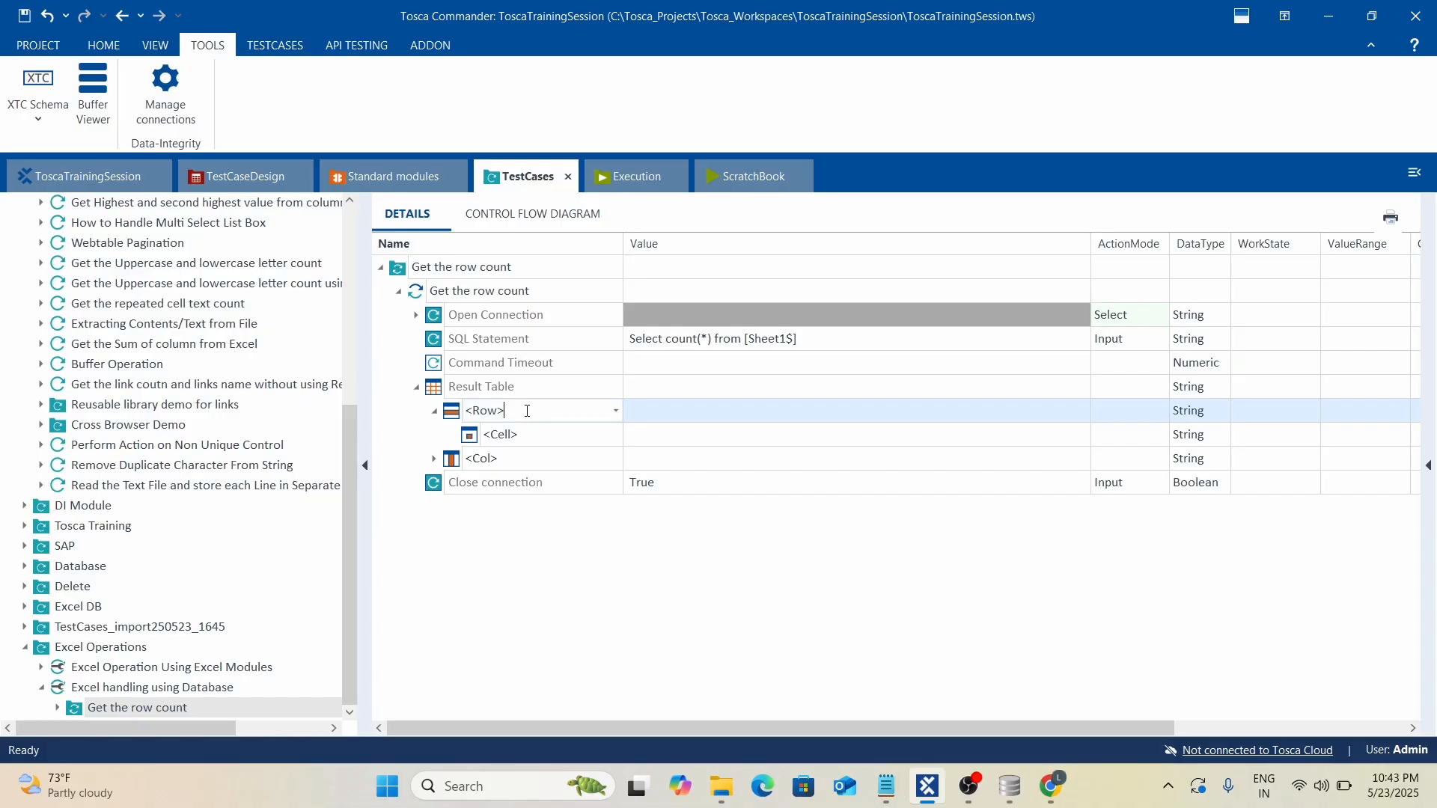
drag(515, 416, 30, 472)
text($1)
Compare with the count column in DB Browser for SQLite, and set the cell under row $1 to #1 in Tosca Commander.
key(alt+Tab)
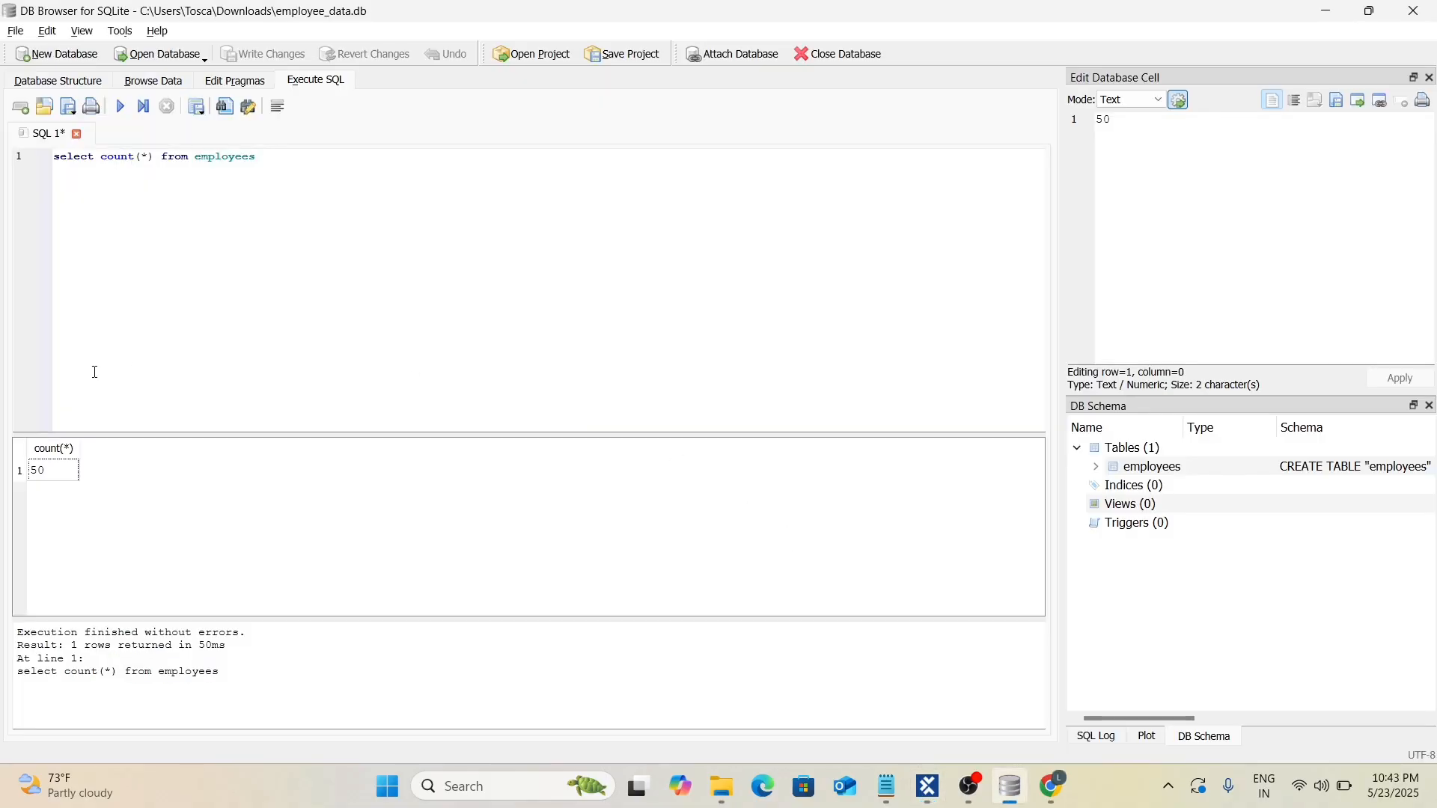
click(59, 479)
key(alt+Tab)
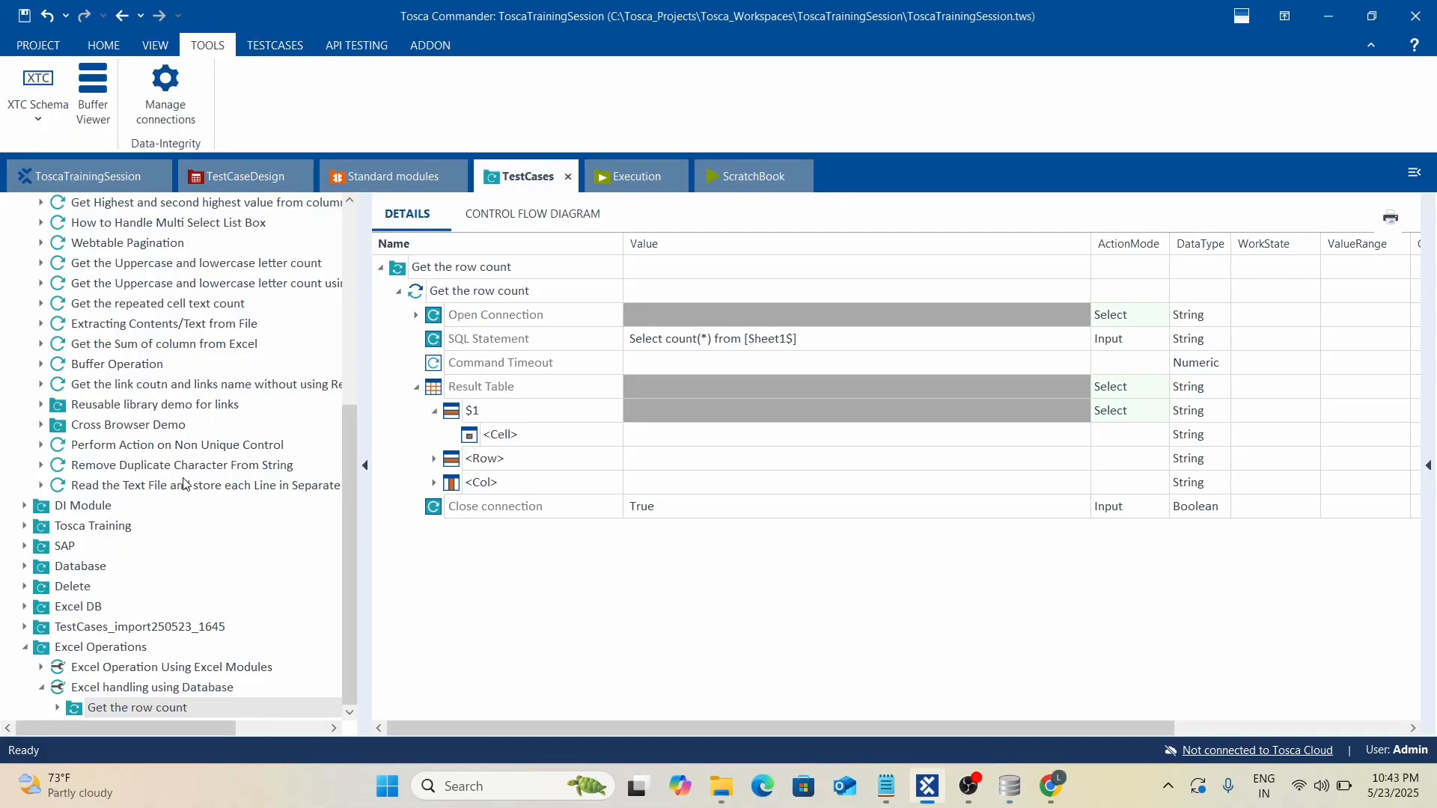
key(alt+Tab)
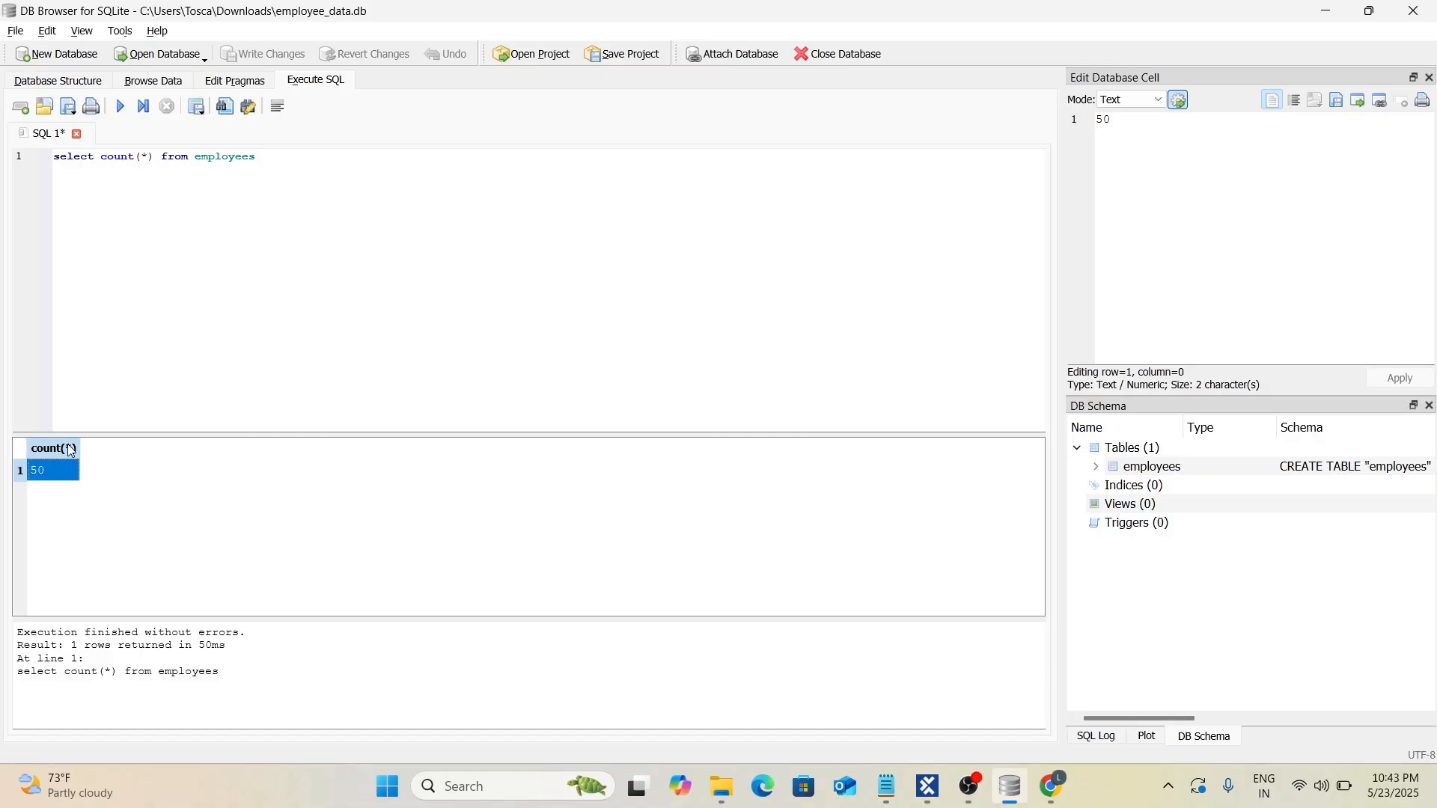
key(alt+Tab)
click(503, 442)
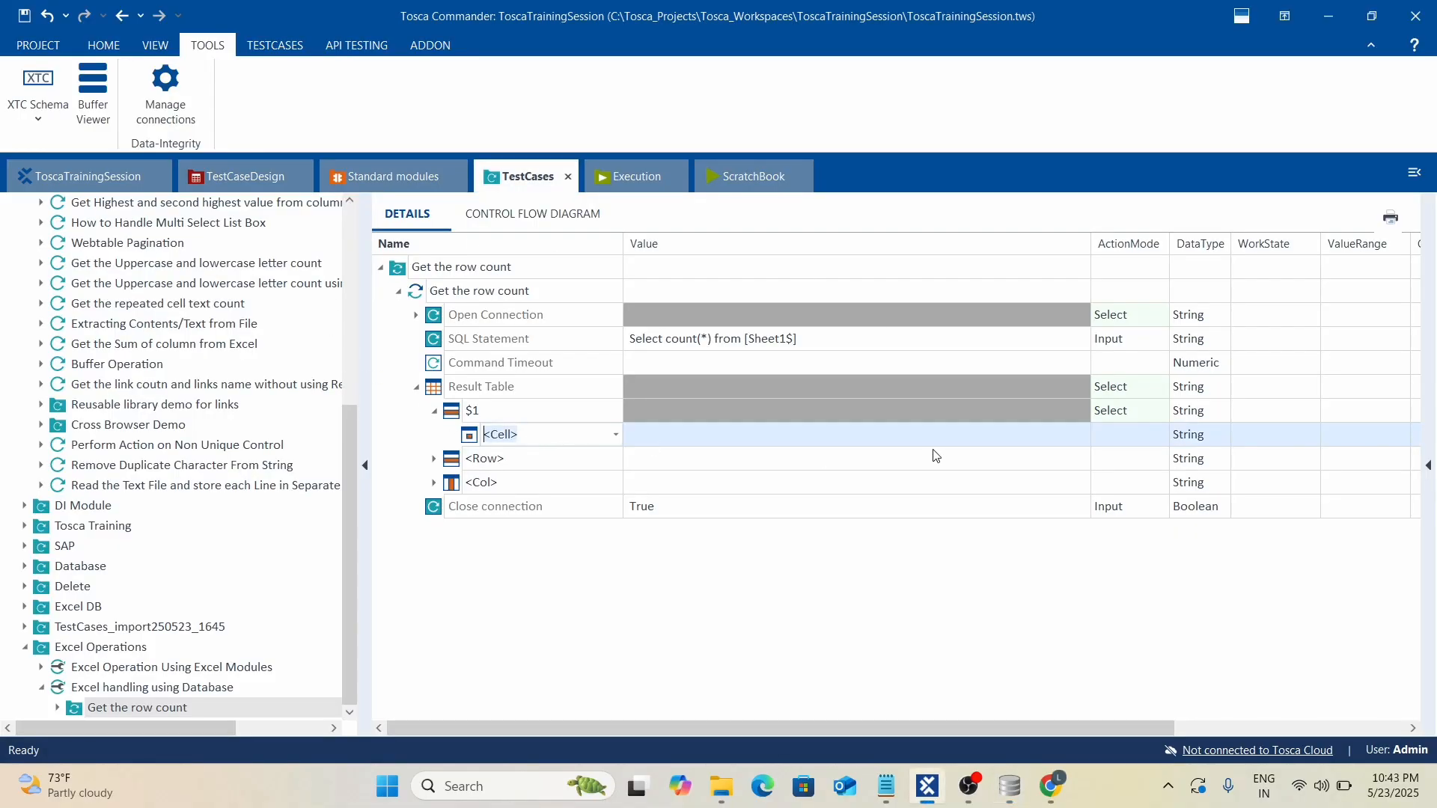
text($)
text(#1)
key(Return)
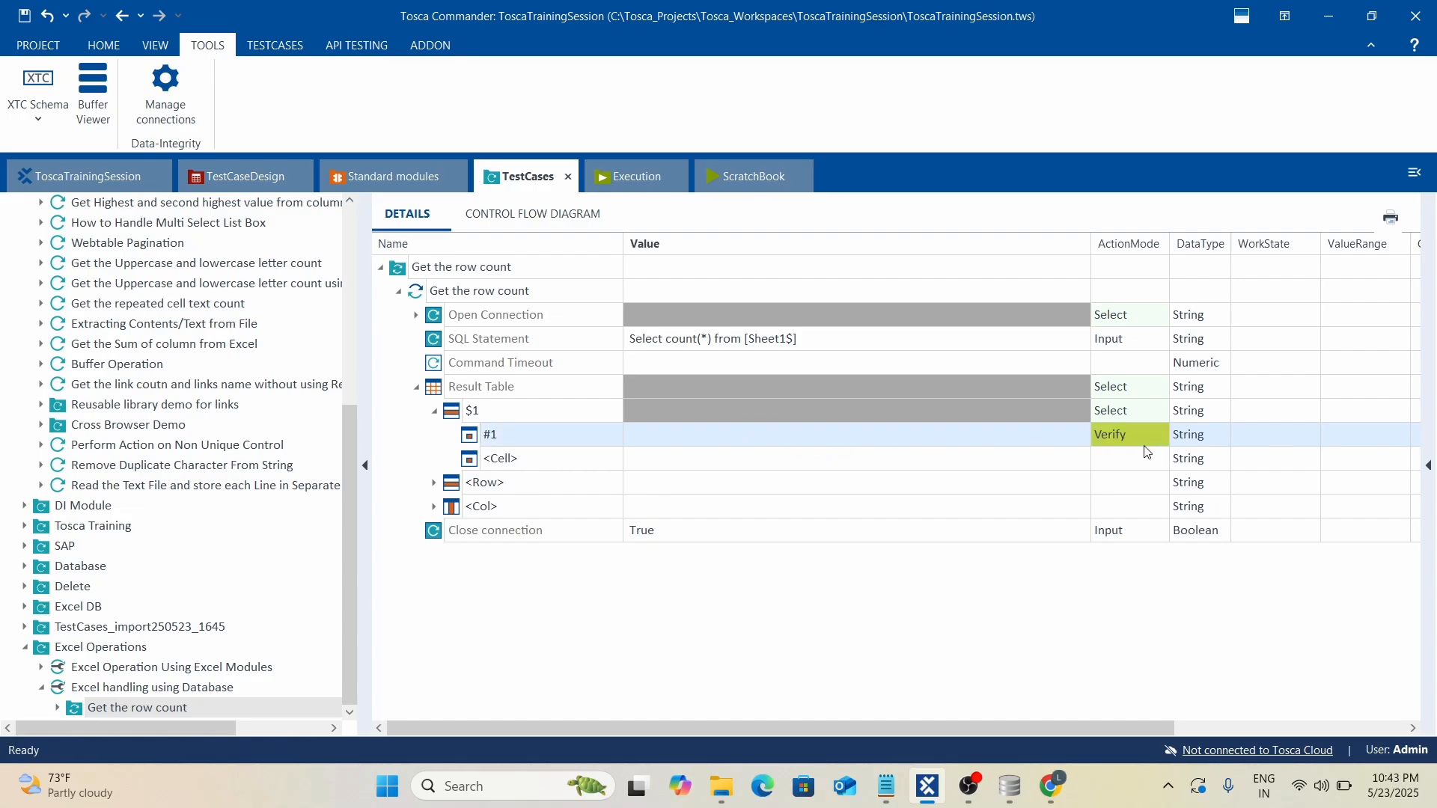
Set the #1 cell's ActionMode to Buffer and its value to count.
click(1153, 440)
text(Buffer)
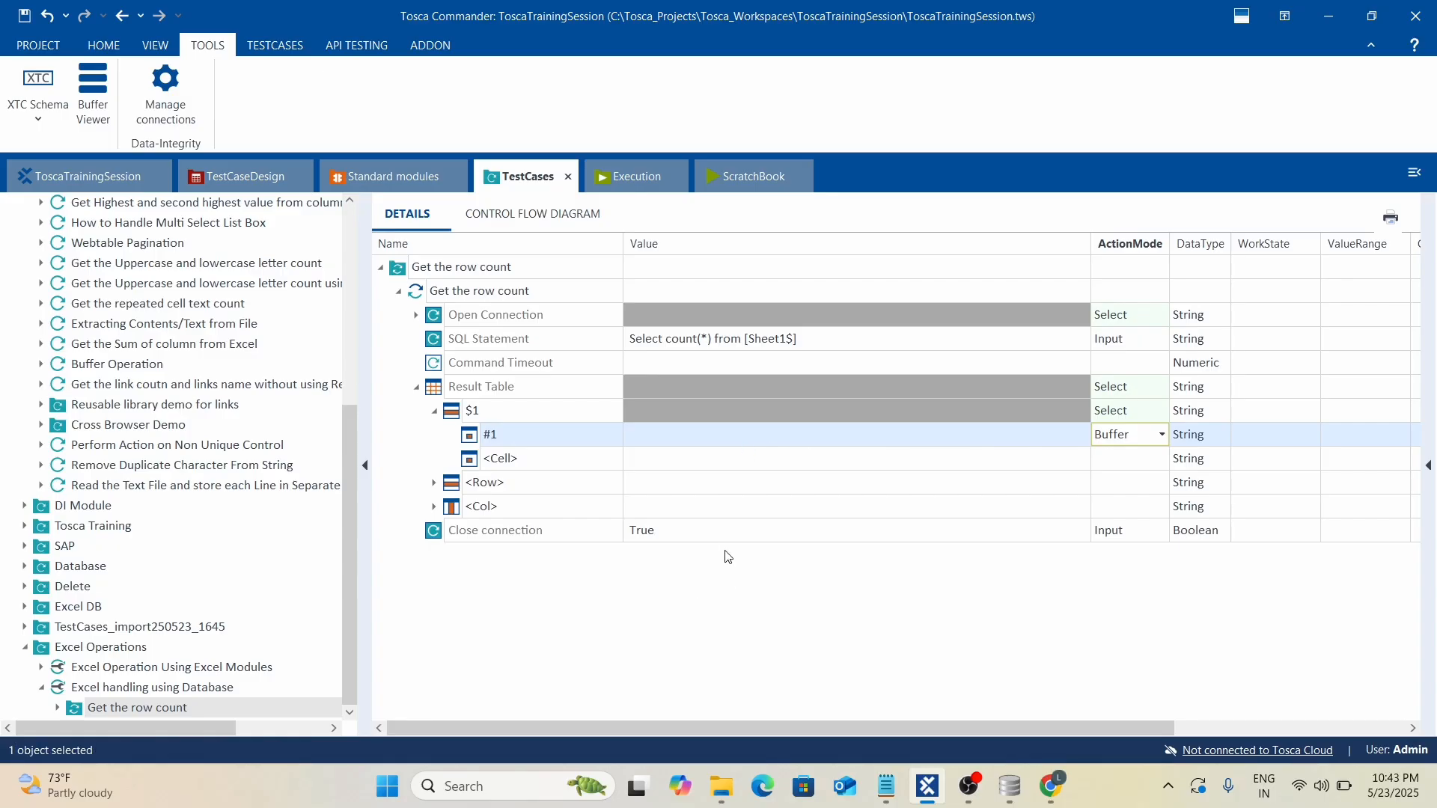
click(678, 434)
text(#1)
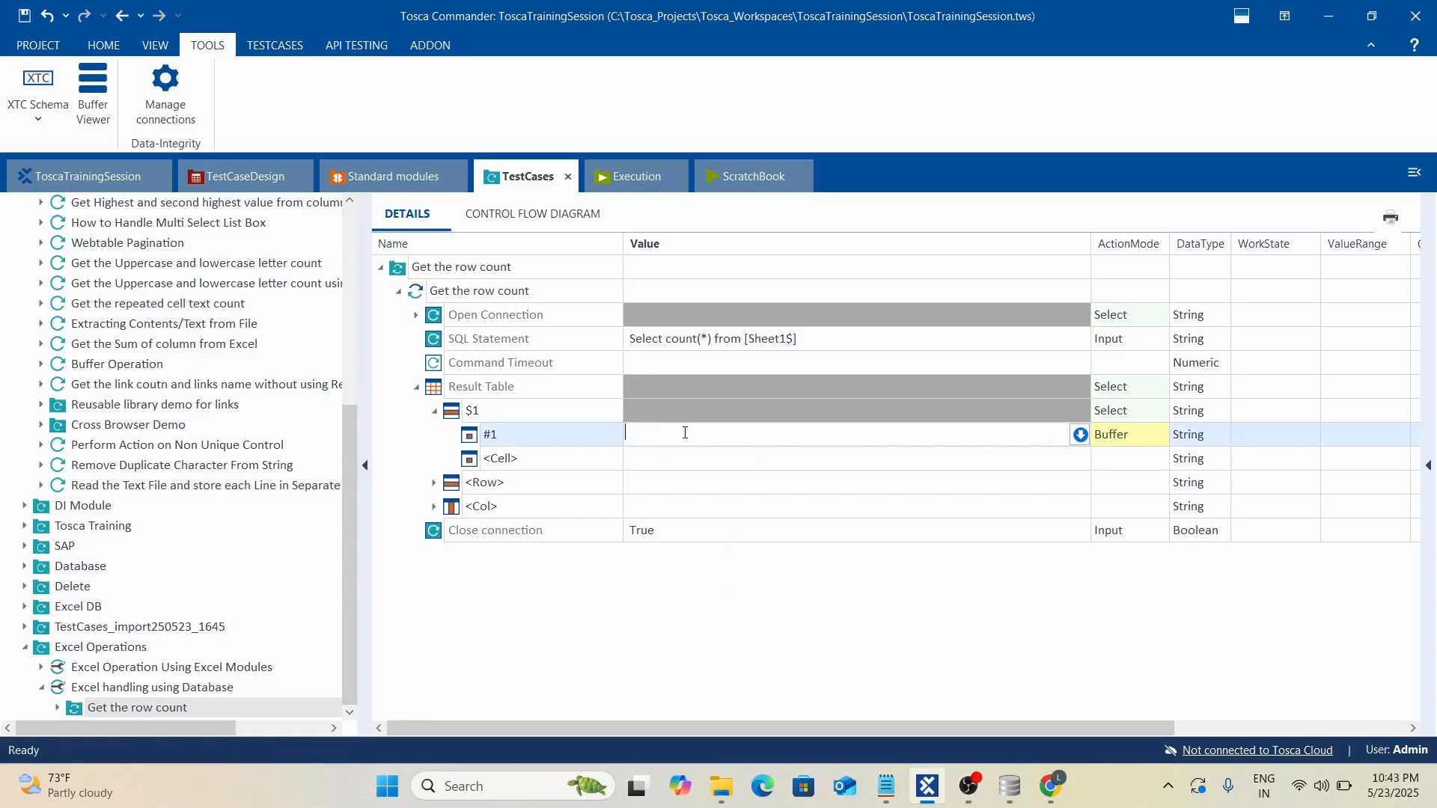
click(579, 674)
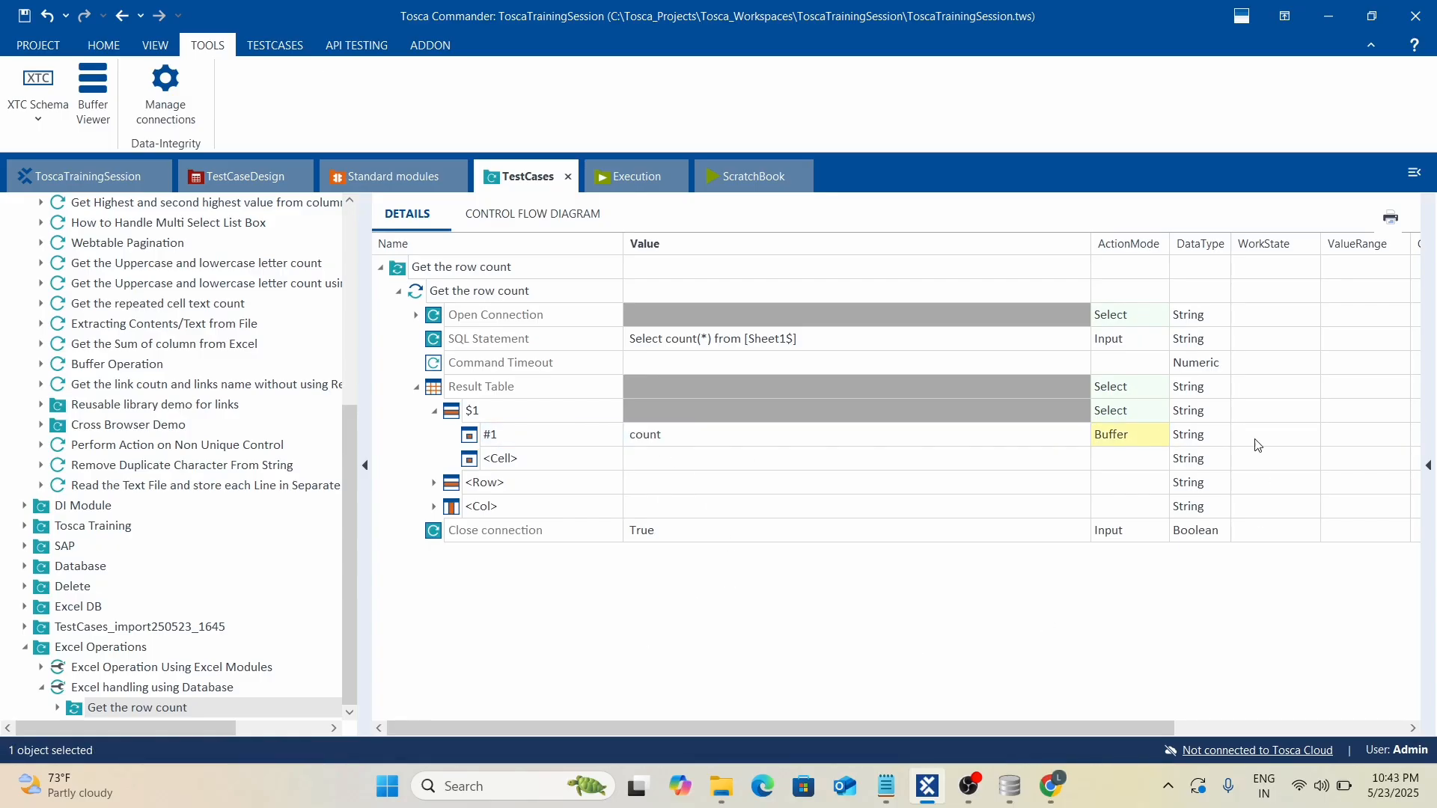
Run the Get the row count step in ScratchBook, expand its Result Table, and open the log info of cell #1.
right_click(463, 291)
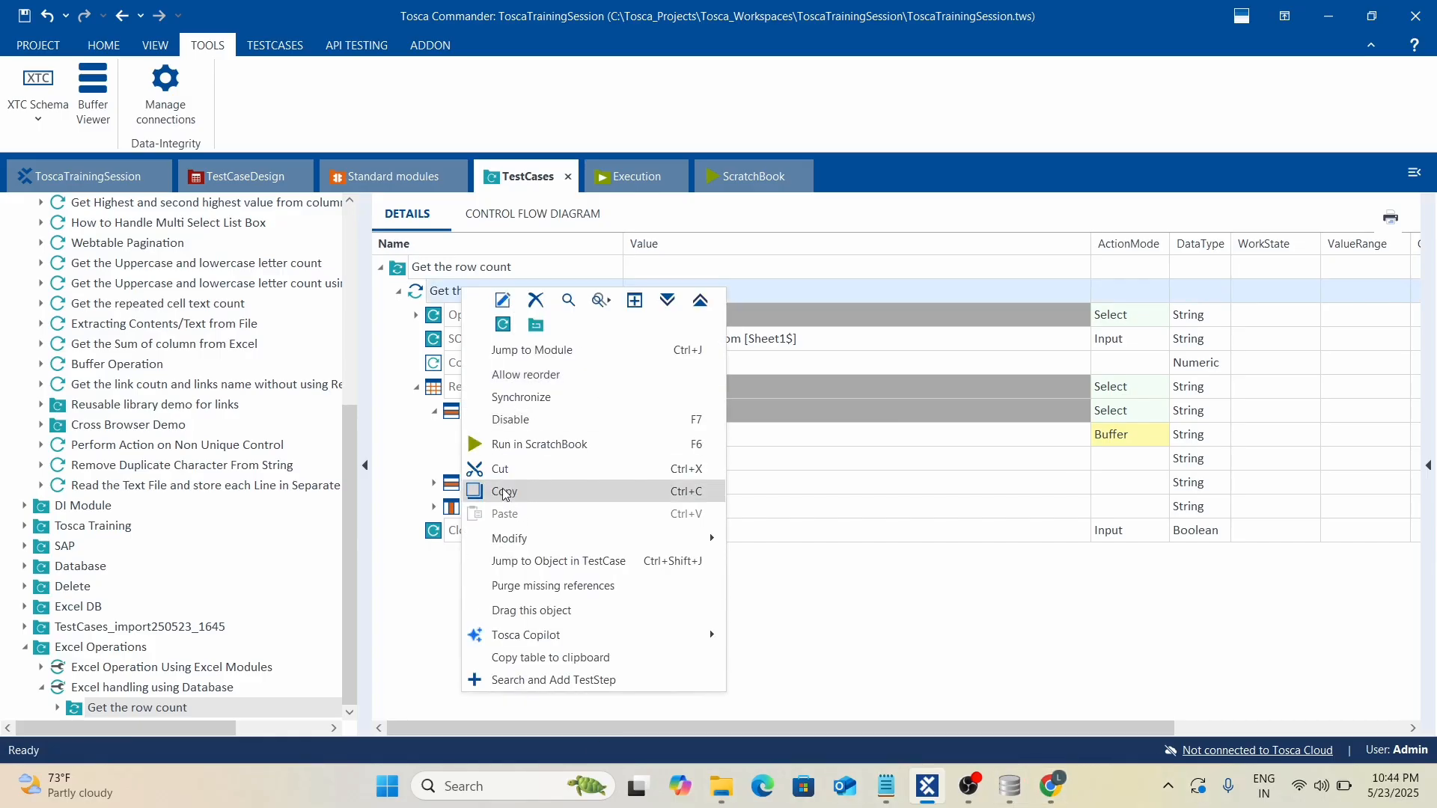
click(539, 444)
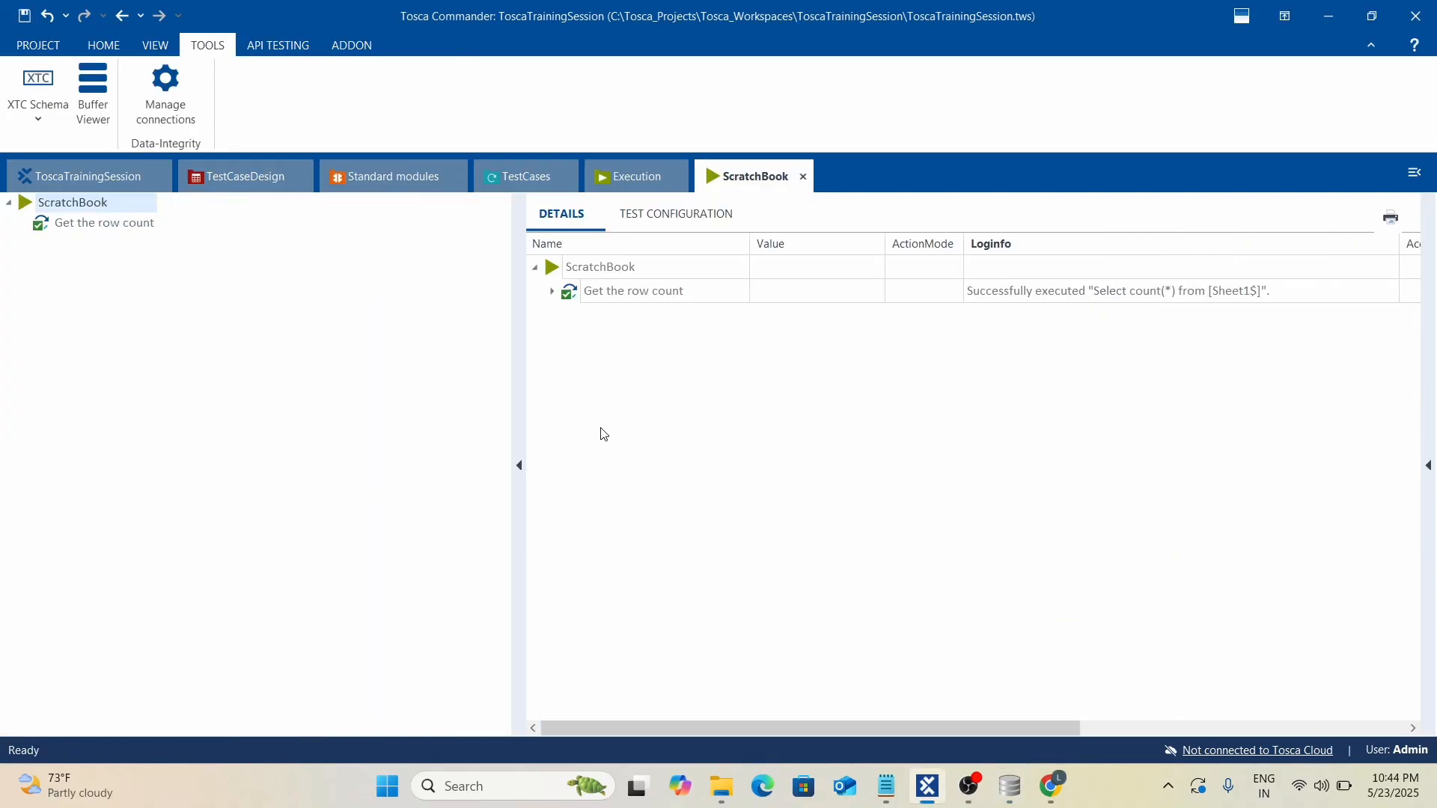
click(552, 291)
right_click(641, 317)
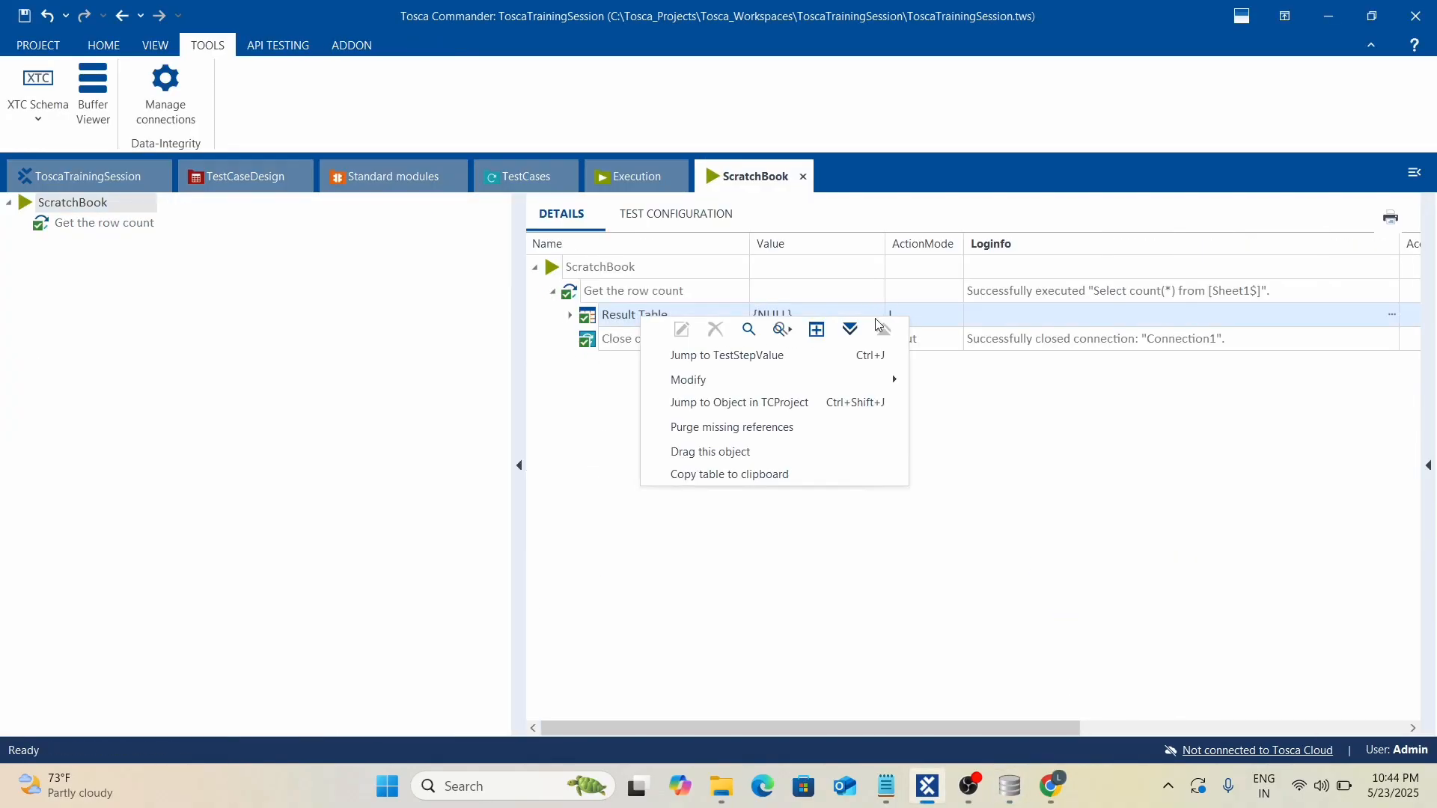
click(851, 329)
click(1231, 371)
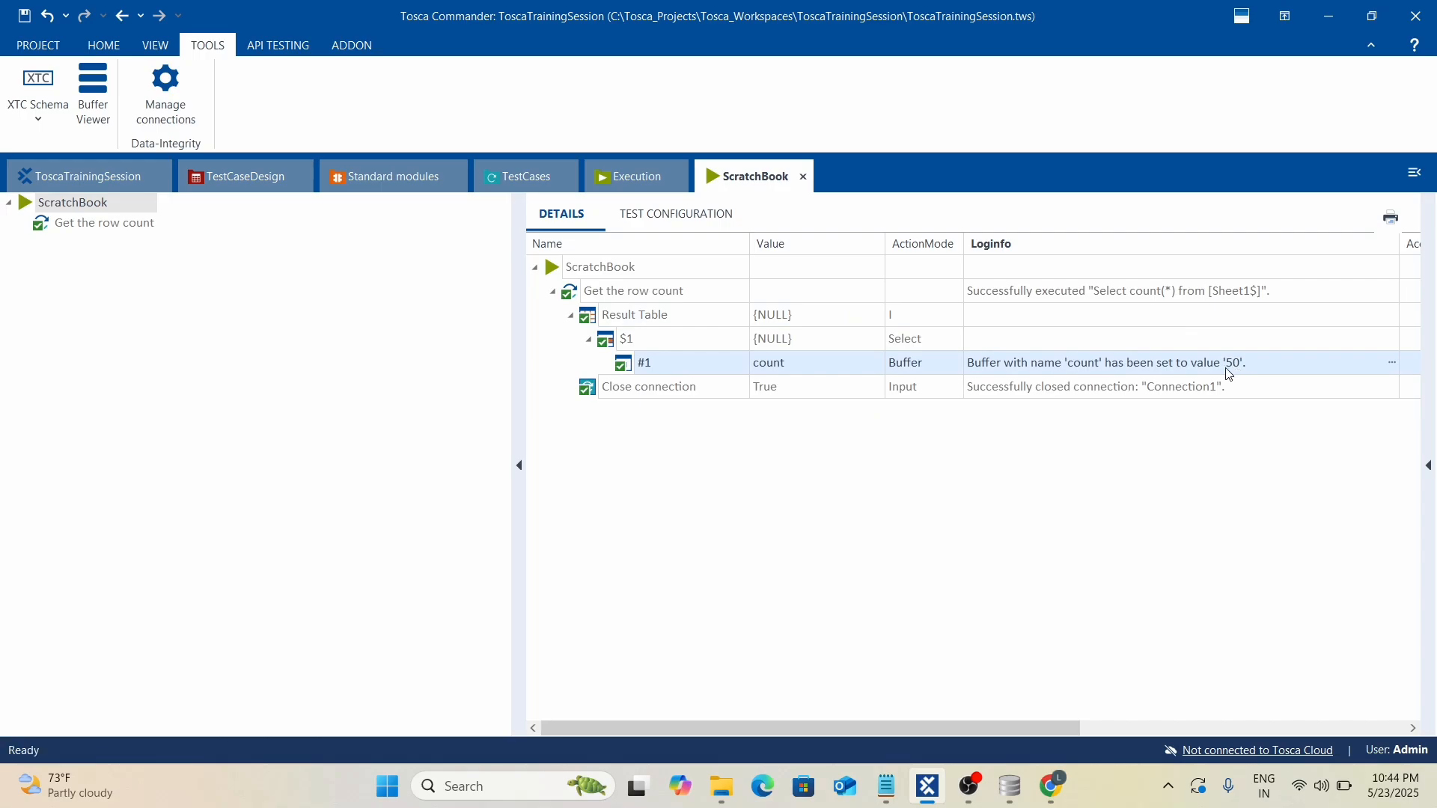
click(1393, 363)
key(shift+Home)
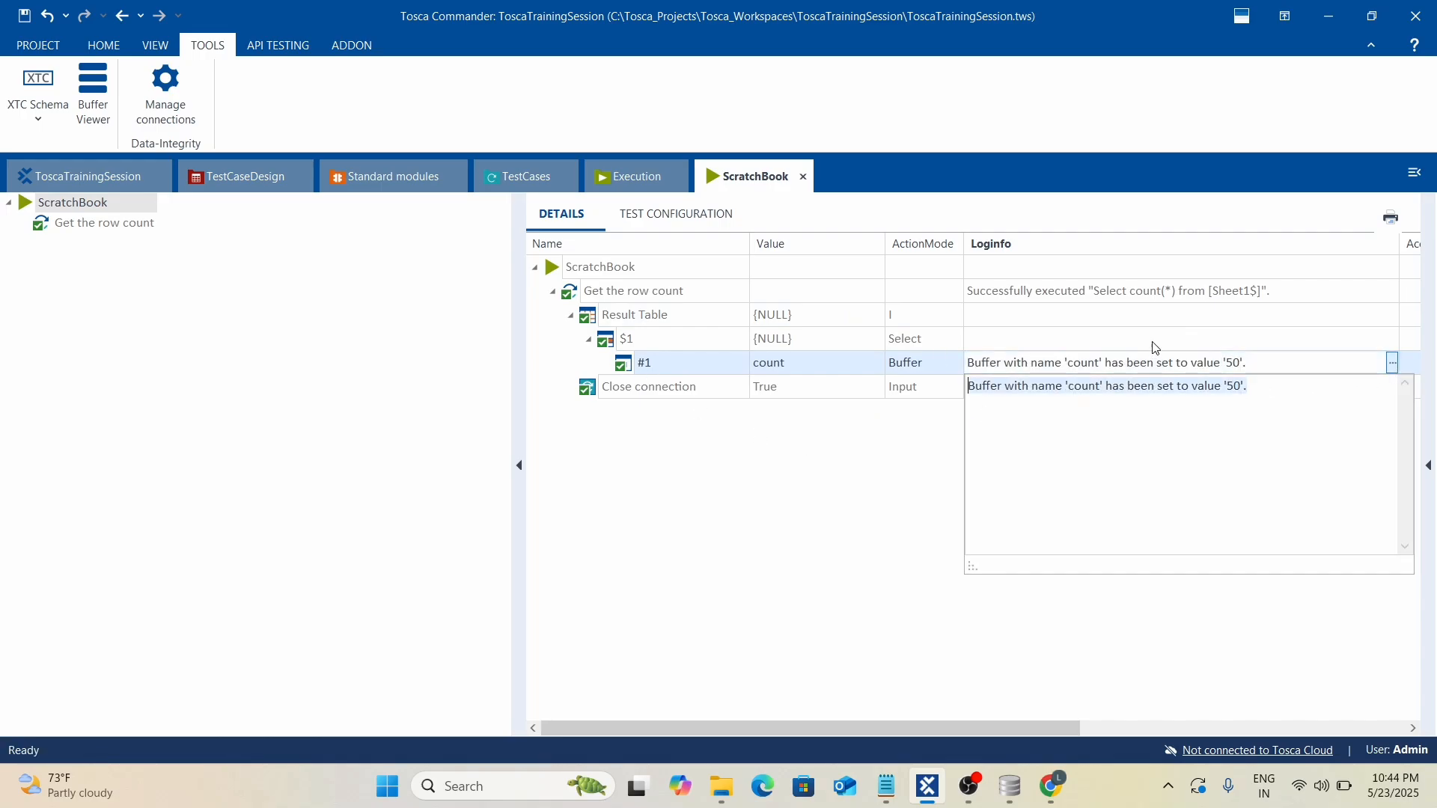
Return to the test case and rename the buffered cell under row $1 to $1.
click(494, 179)
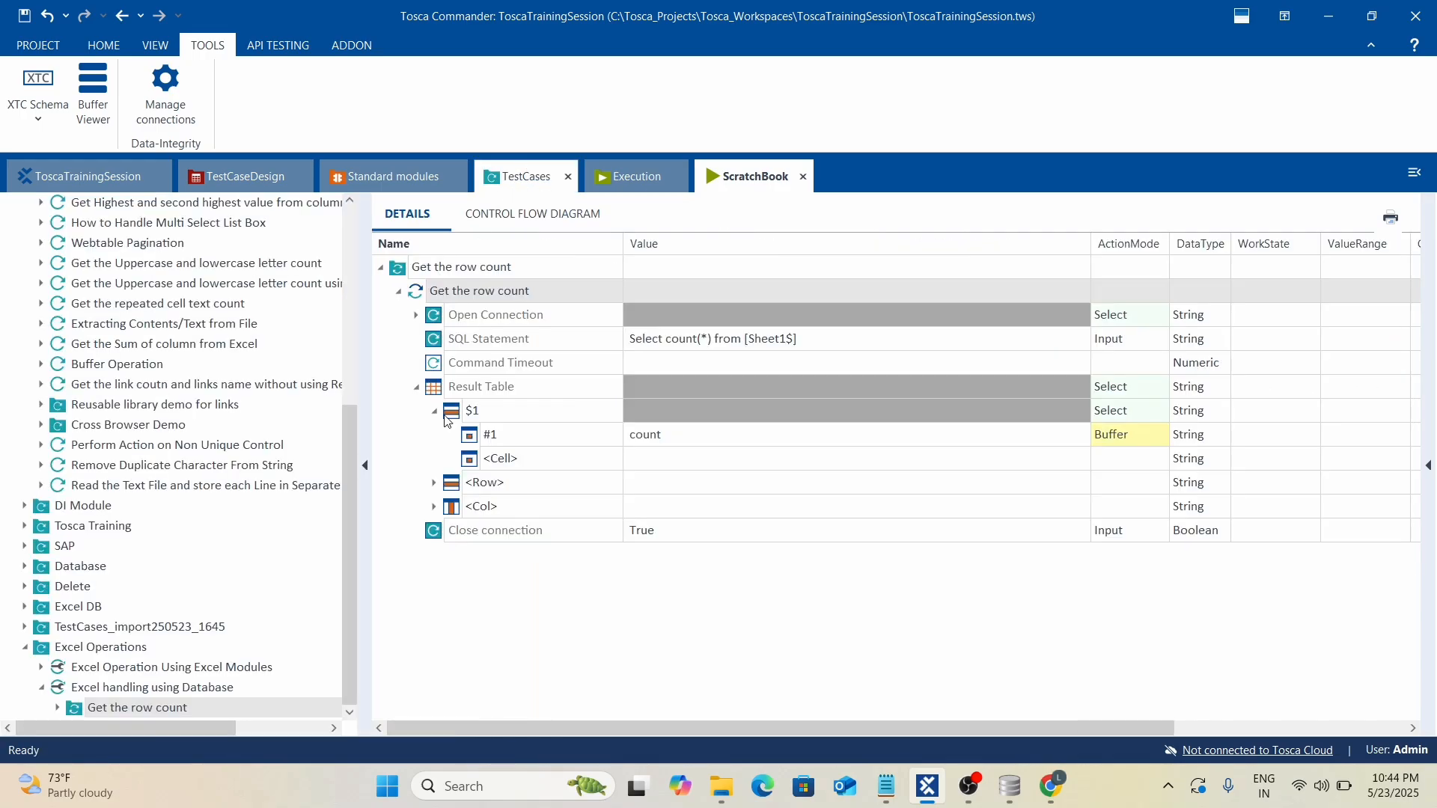
click(512, 442)
click(521, 431)
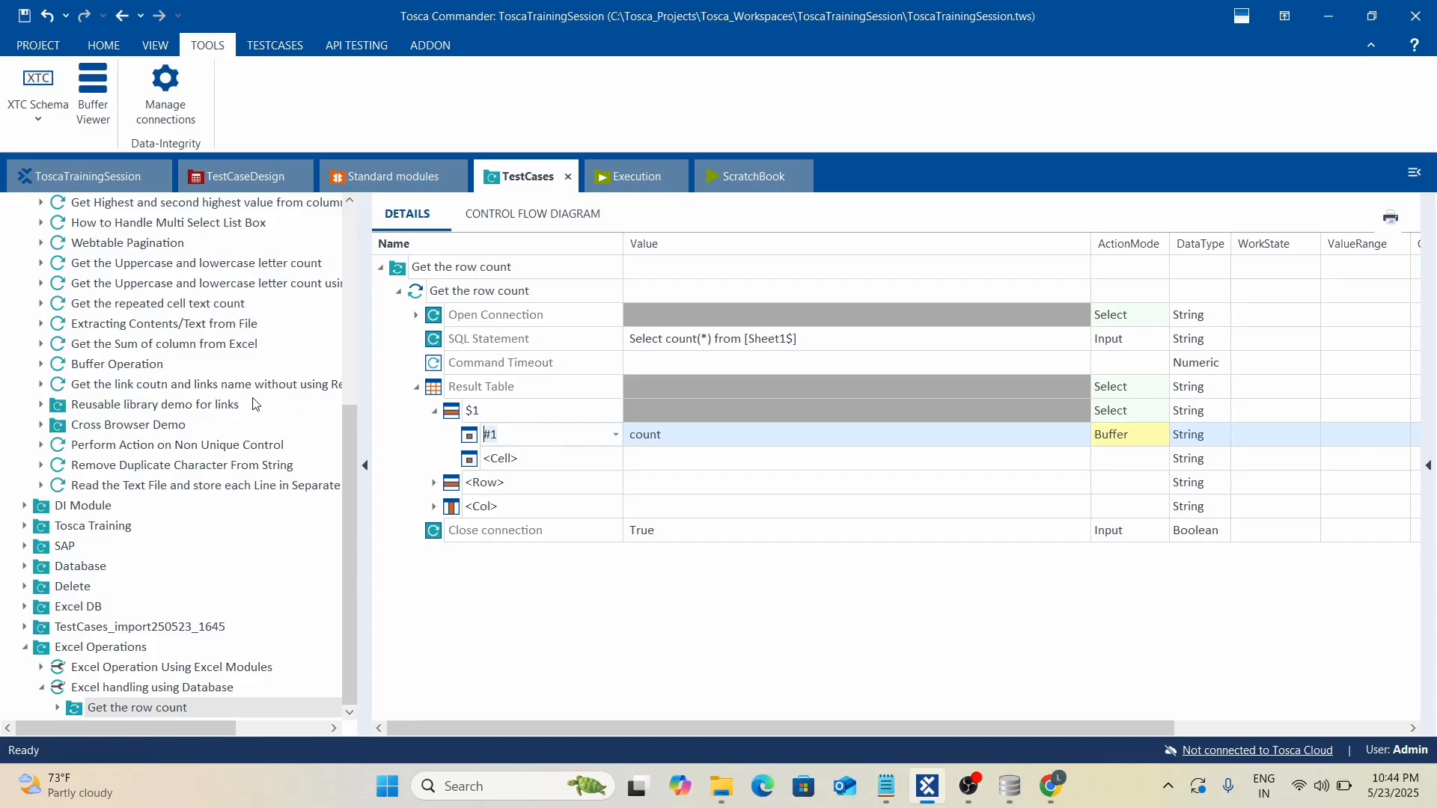
text($1)
click(776, 550)
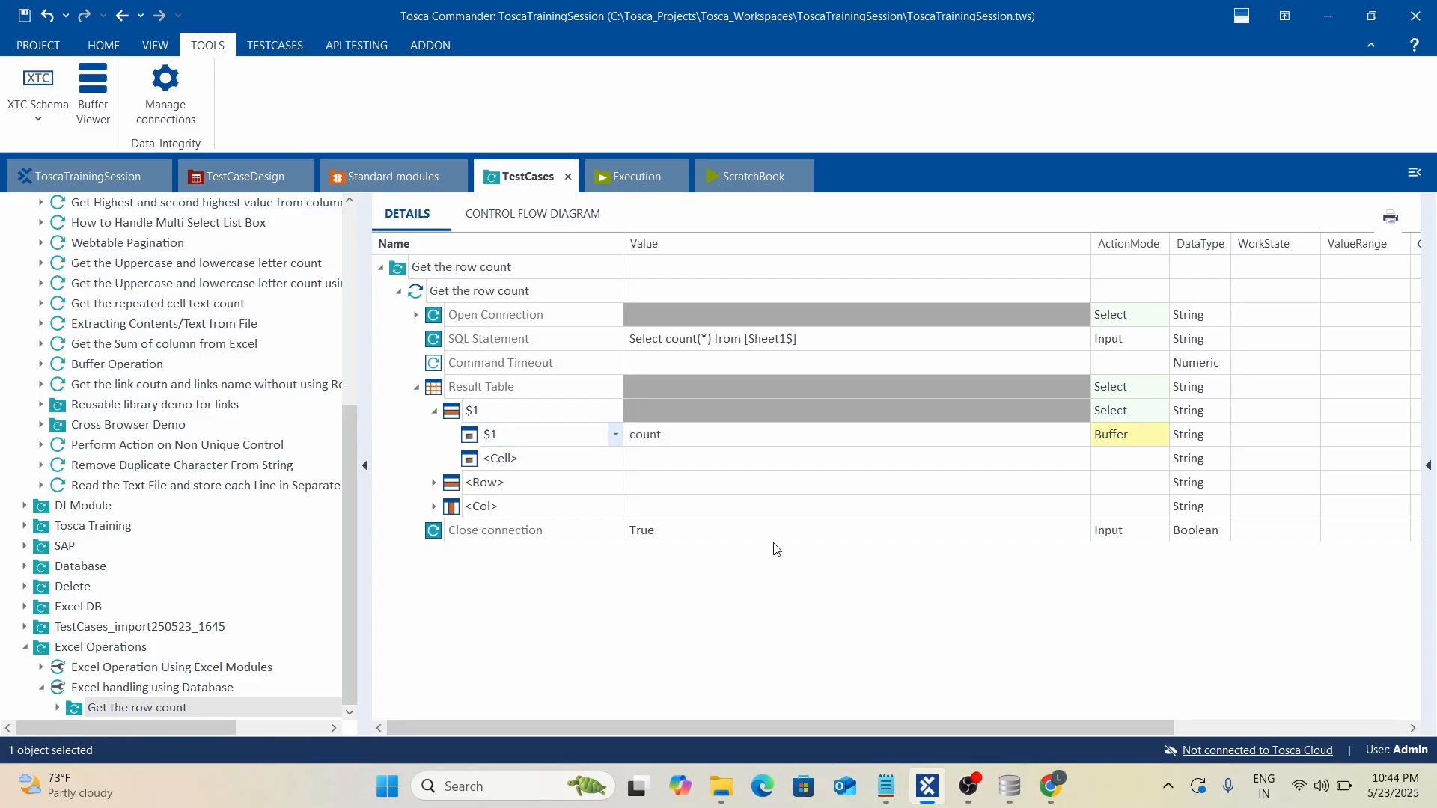
Rerun the Get the row count step in ScratchBook and expand the Result Table to examine the log info of cell $1.
right_click(464, 292)
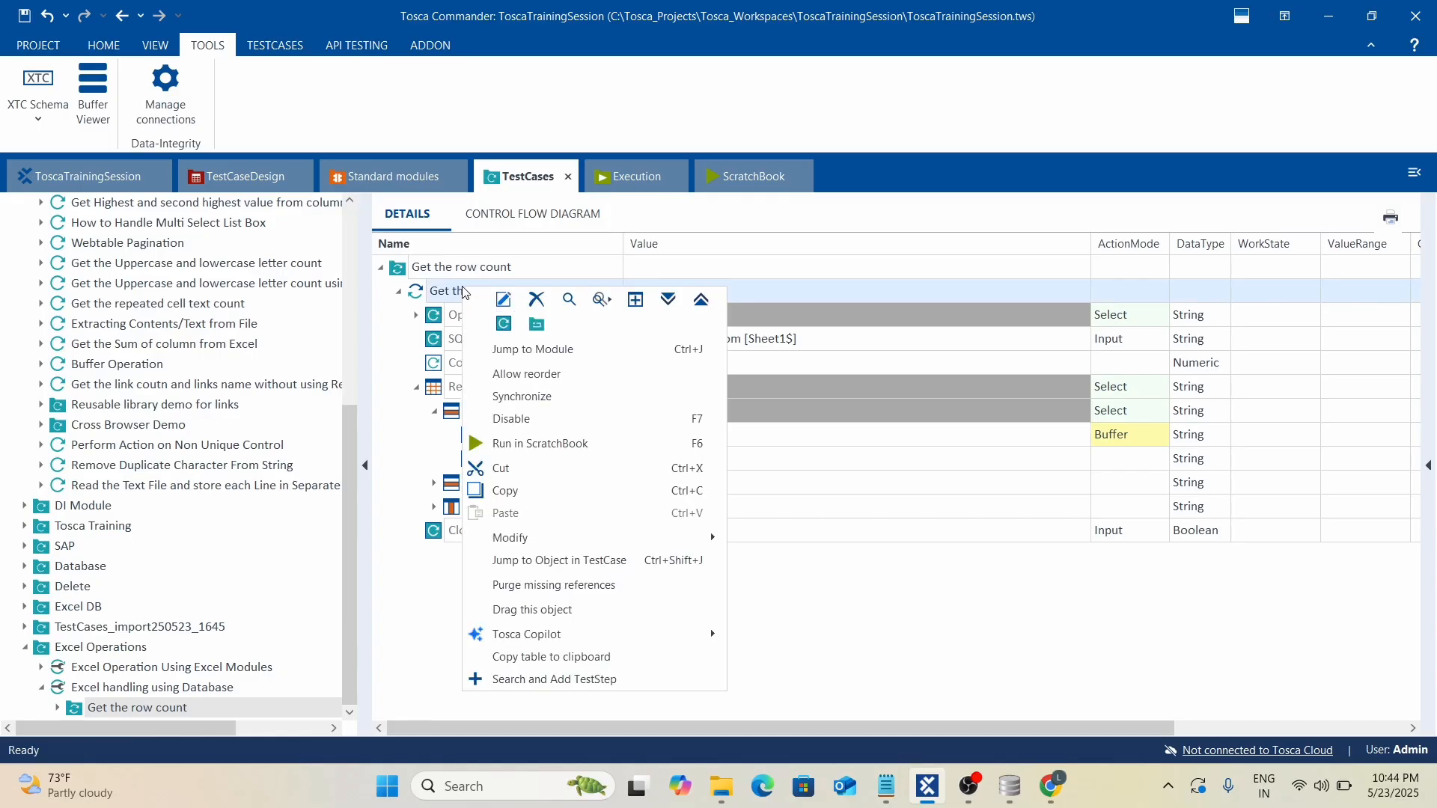
click(512, 445)
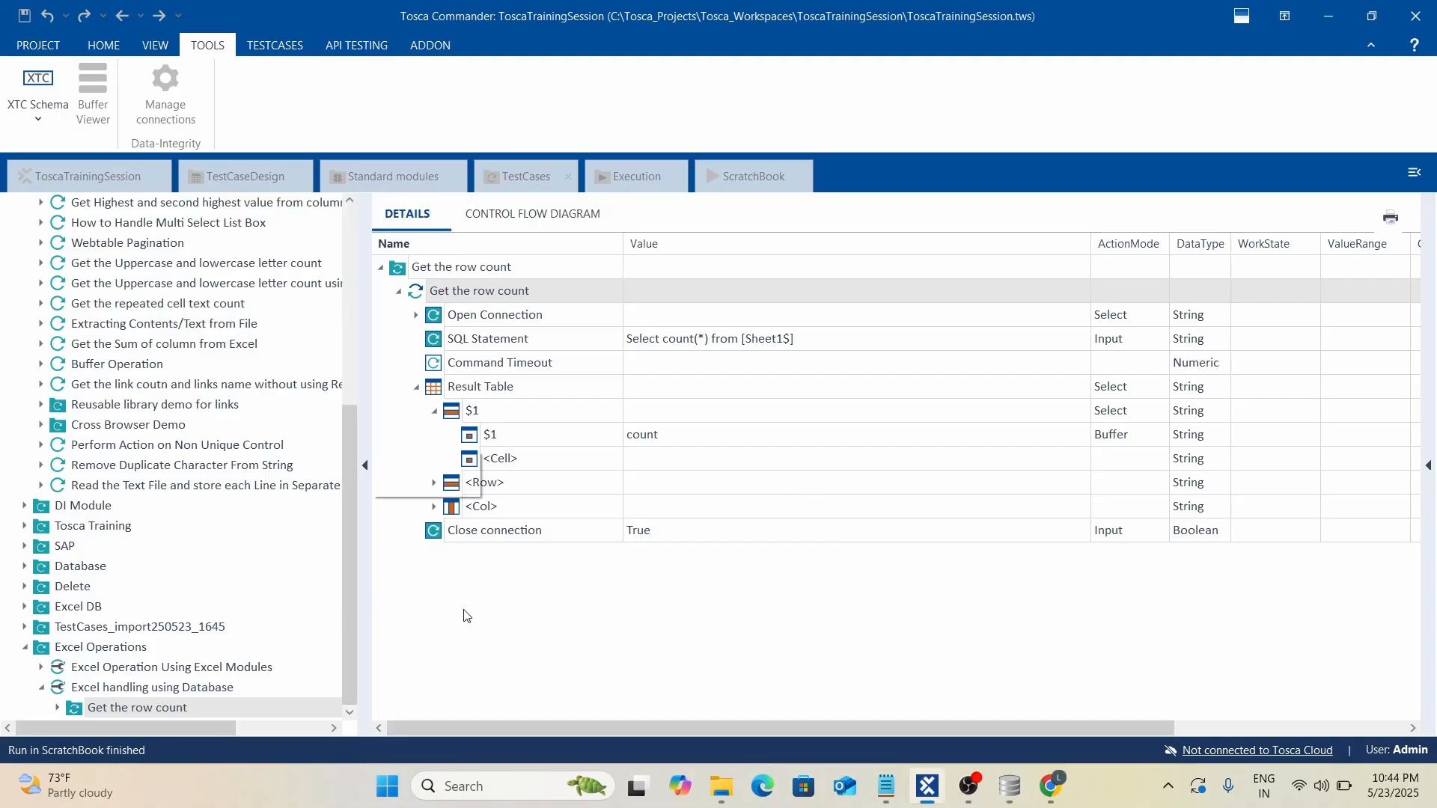
click(553, 291)
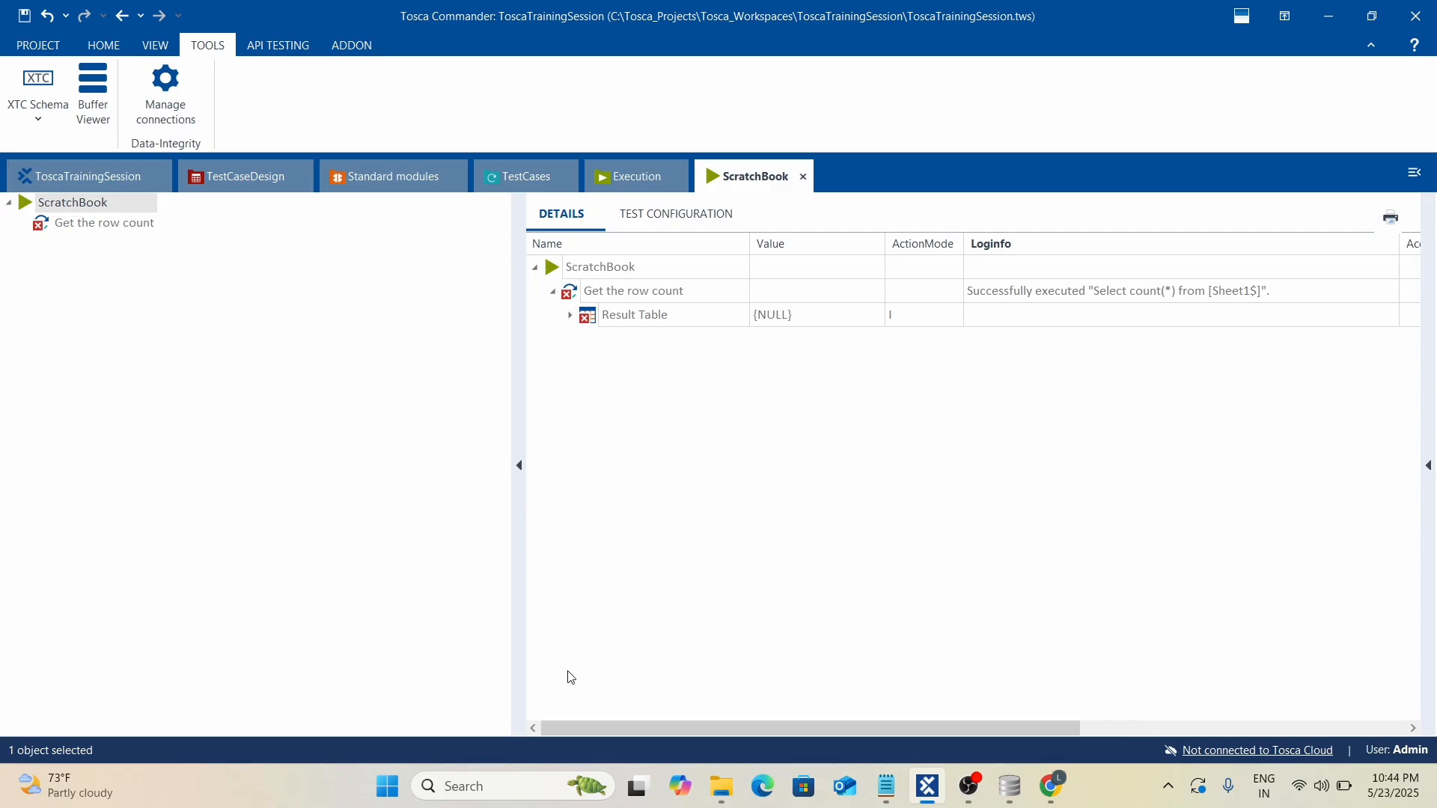
click(570, 315)
click(589, 341)
click(1088, 366)
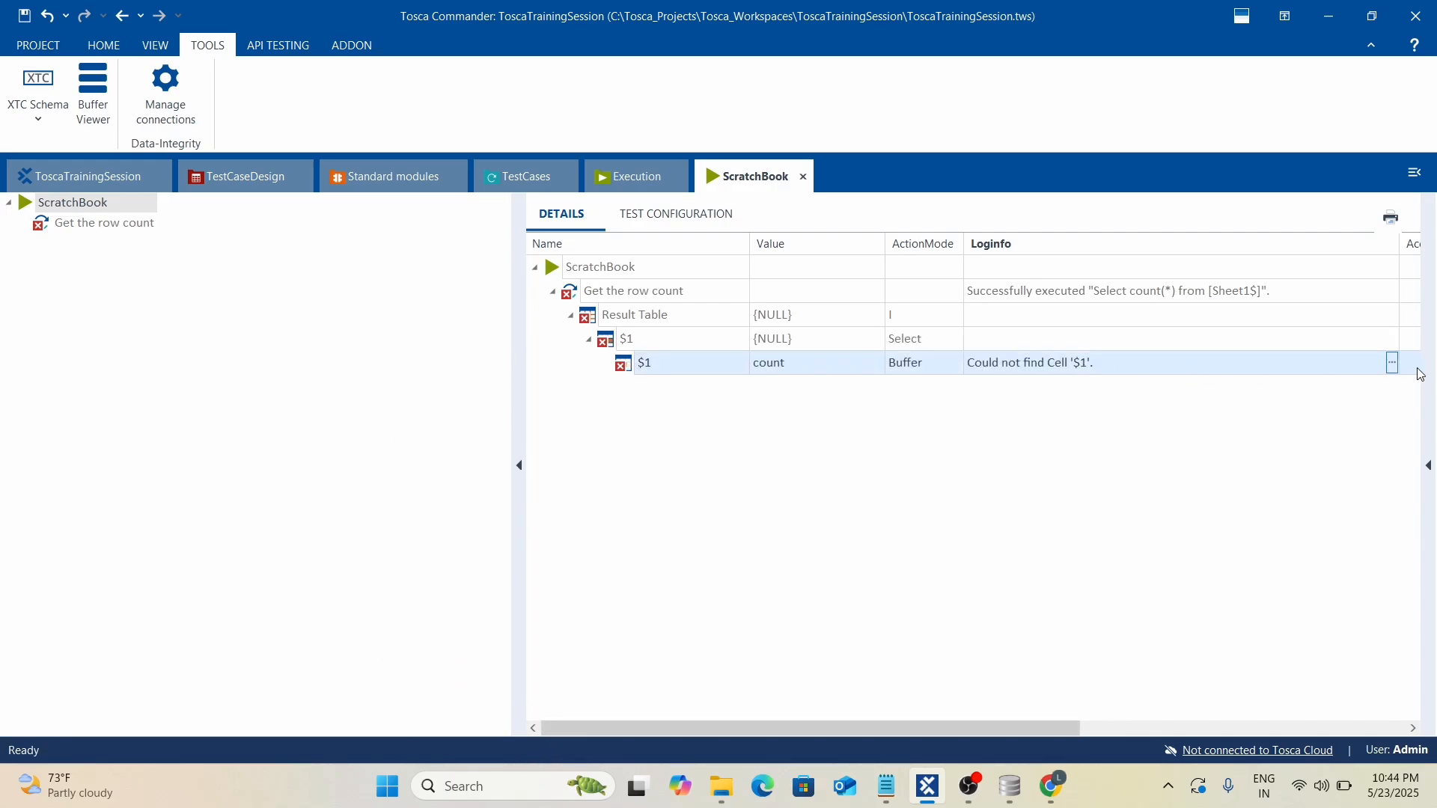
click(1393, 364)
key(alt+Tab)
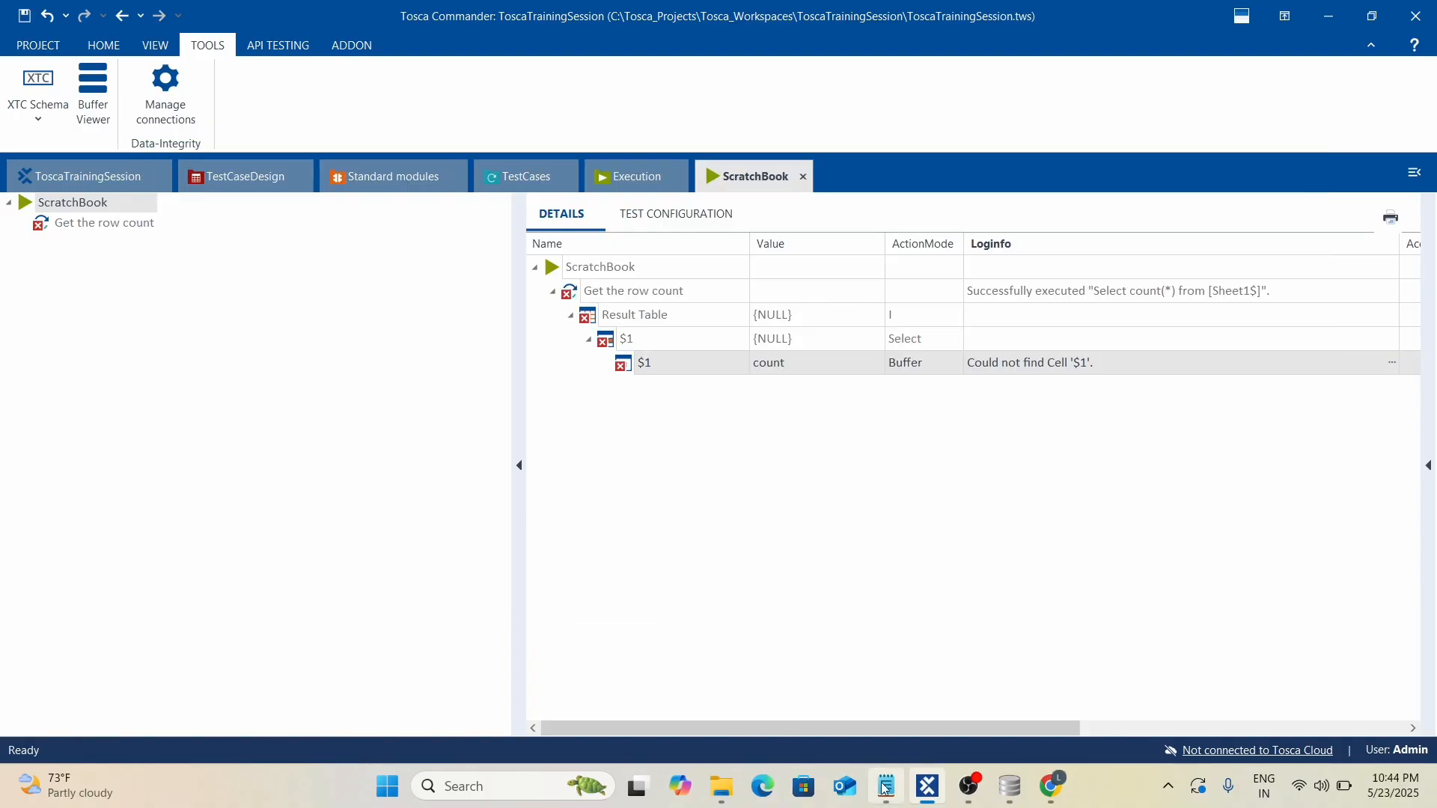
Check the count(*) result in DB Browser for SQLite, then rename the buffered cell under row $1 to $0 in the Tosca test case.
click(1018, 799)
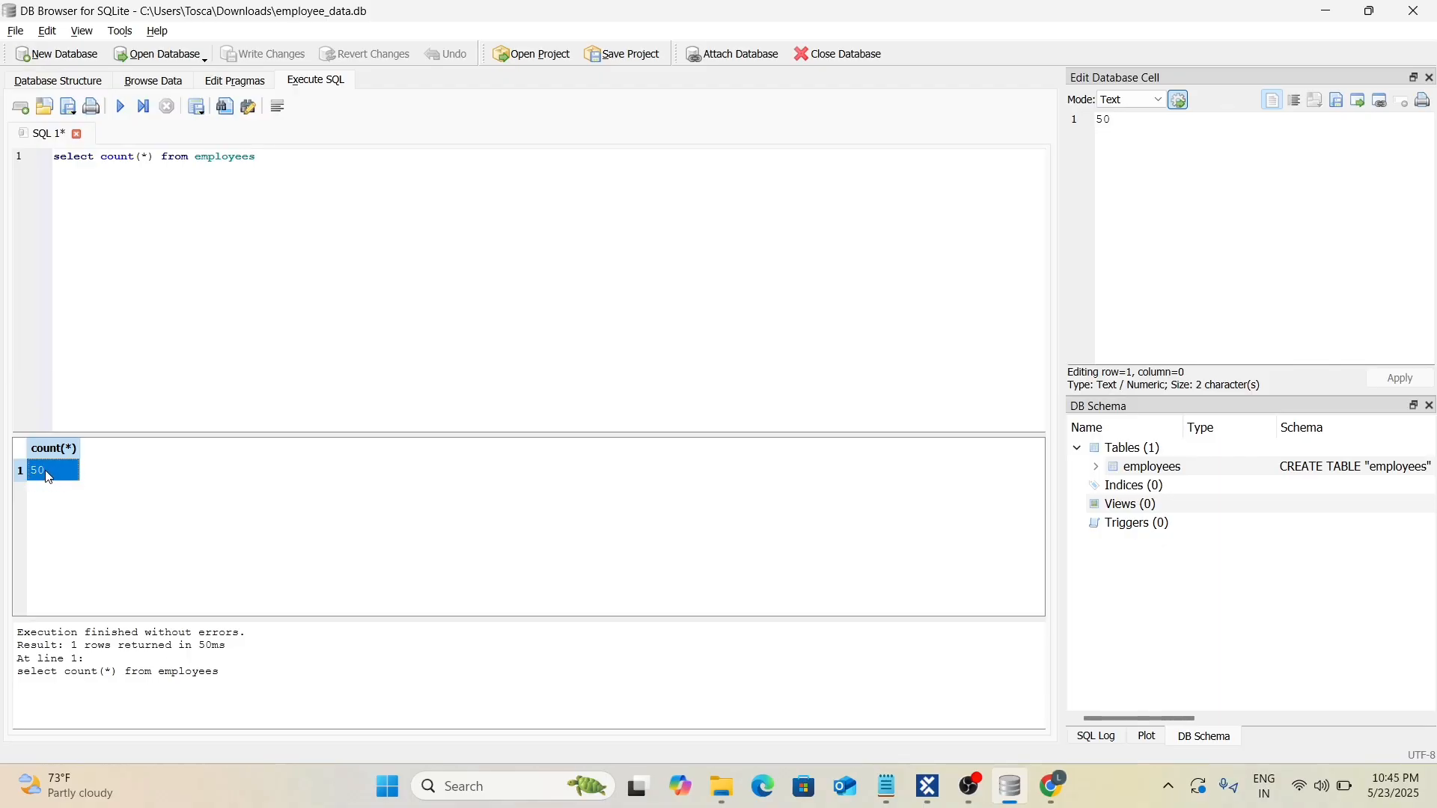
key(alt+Tab)
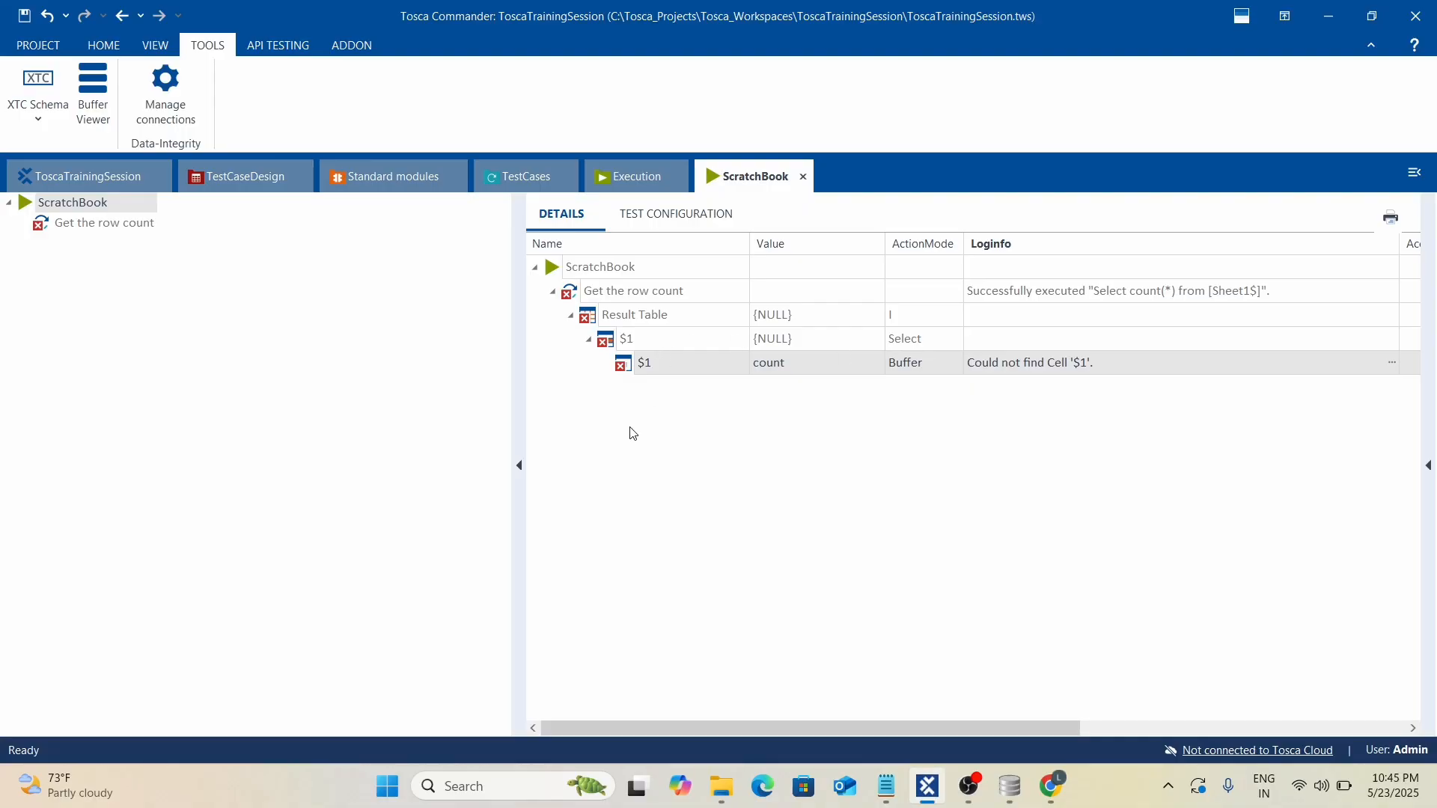
click(534, 173)
click(584, 441)
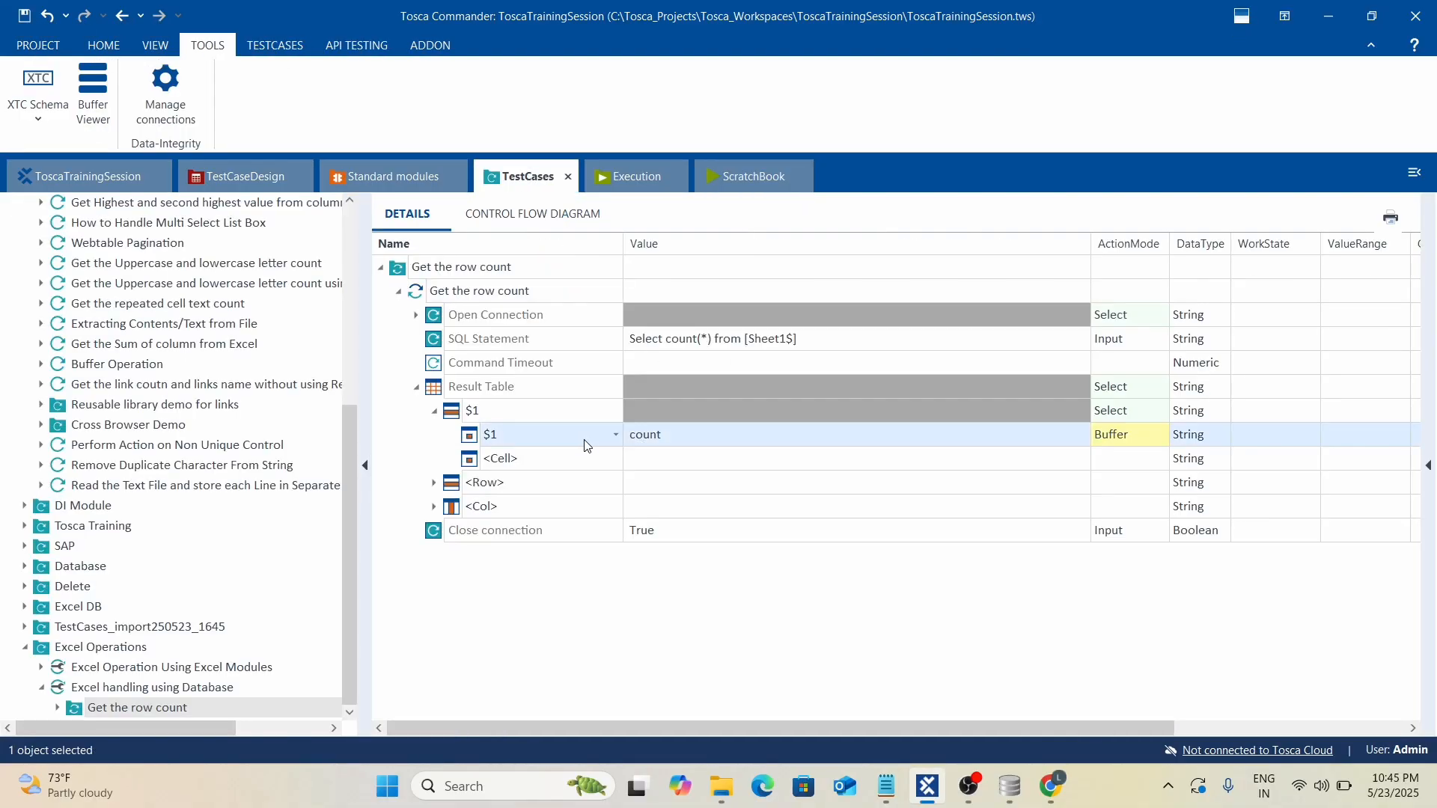
click(585, 440)
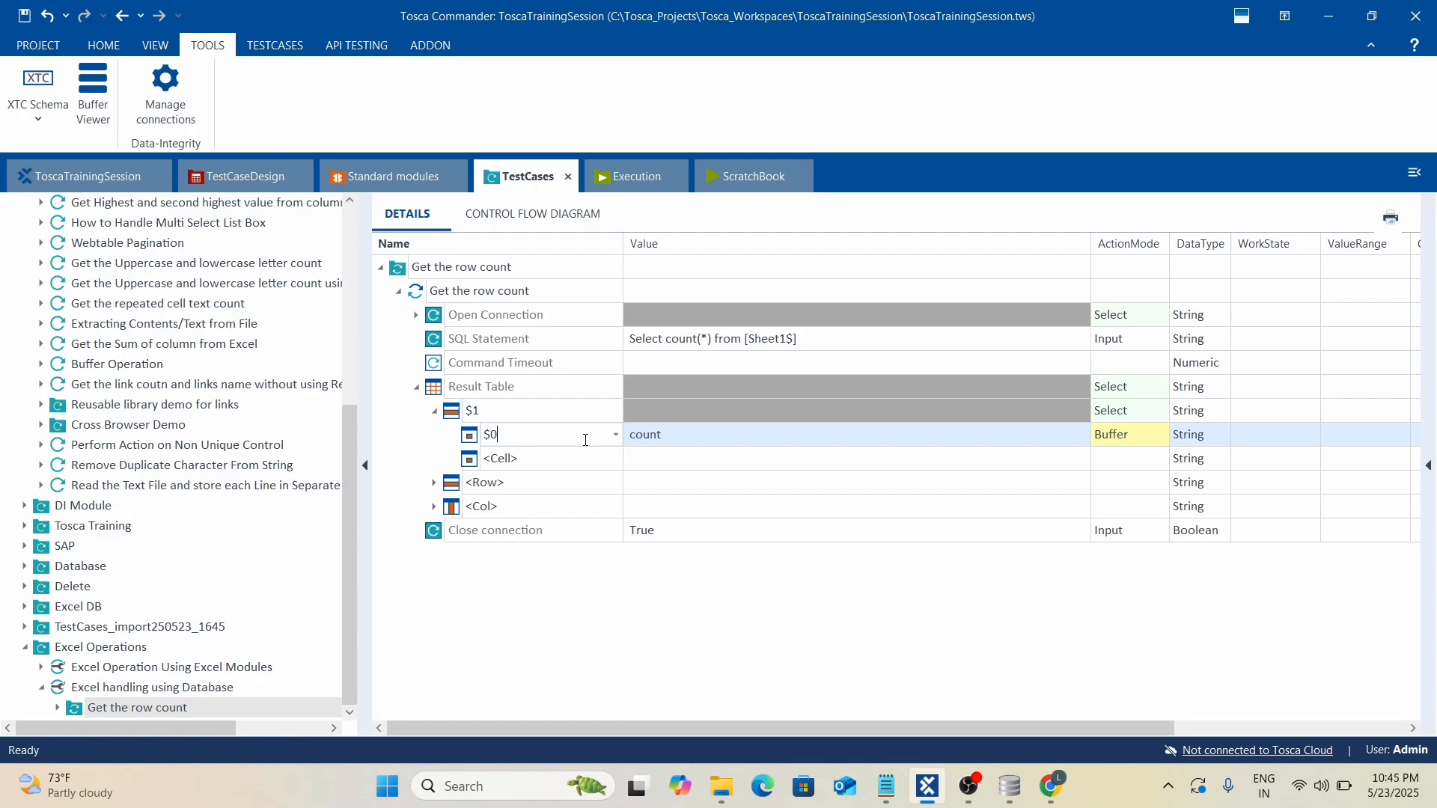
click(567, 633)
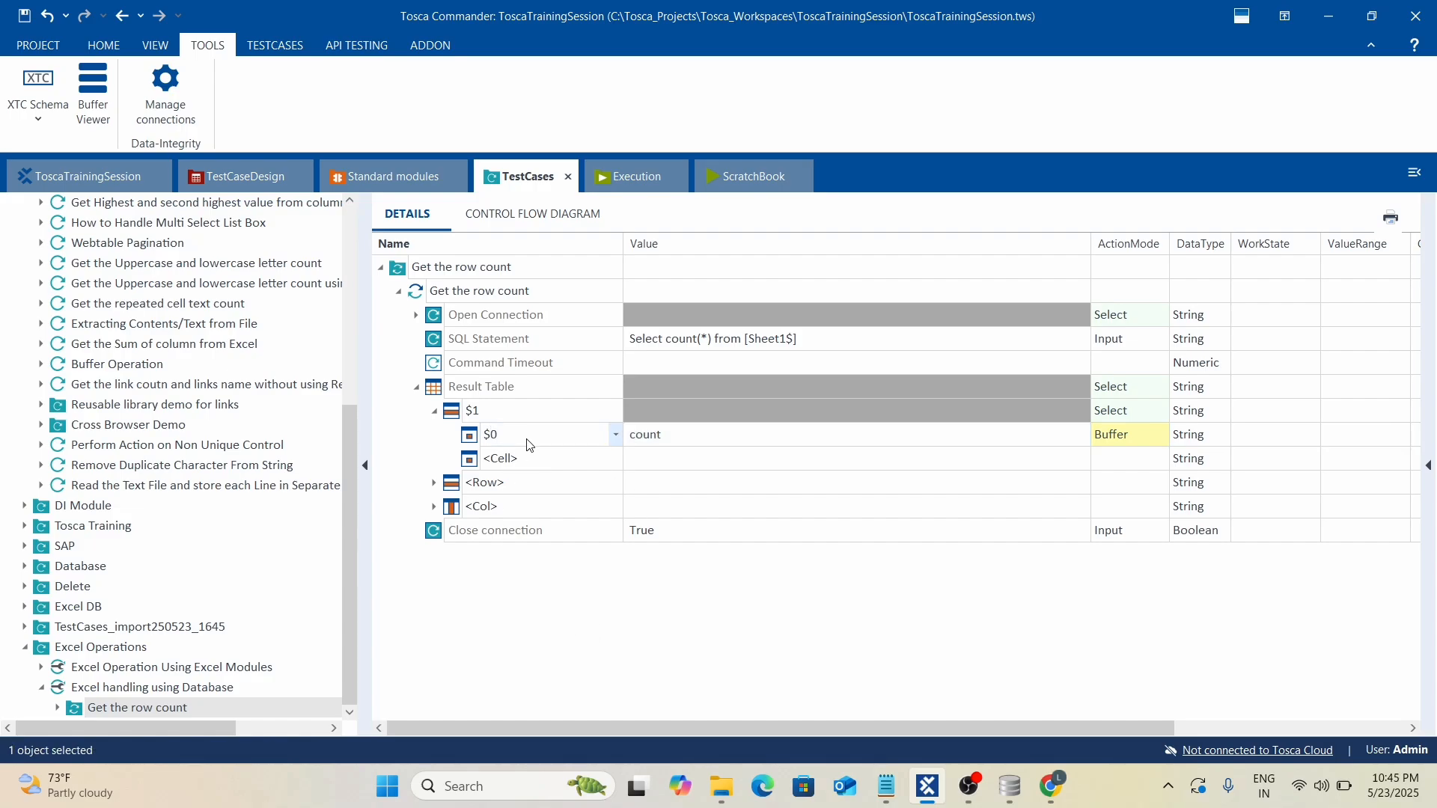
Run the Get the row count step in ScratchBook and expand its Result Table to examine the log info of cell $0.
right_click(462, 288)
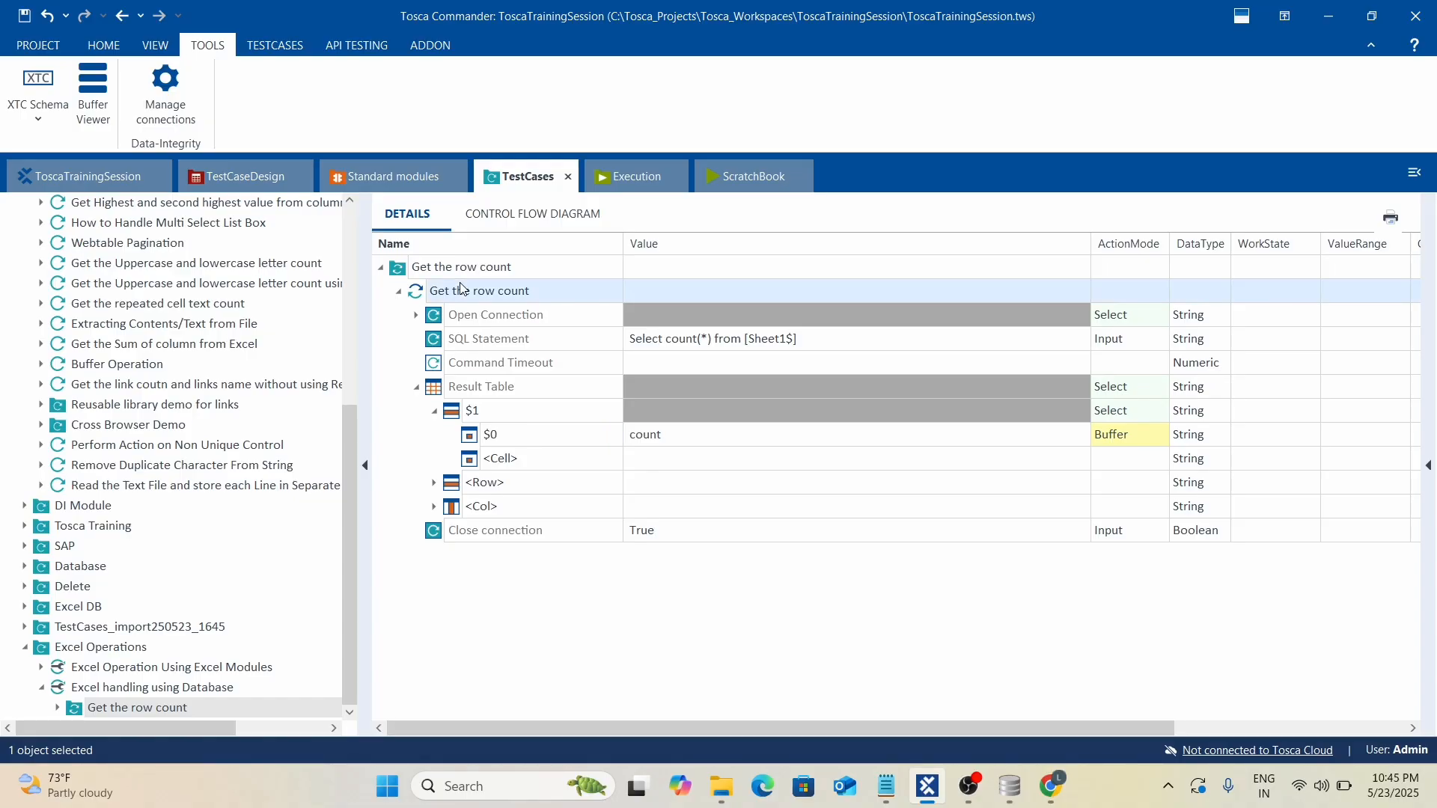
click(498, 444)
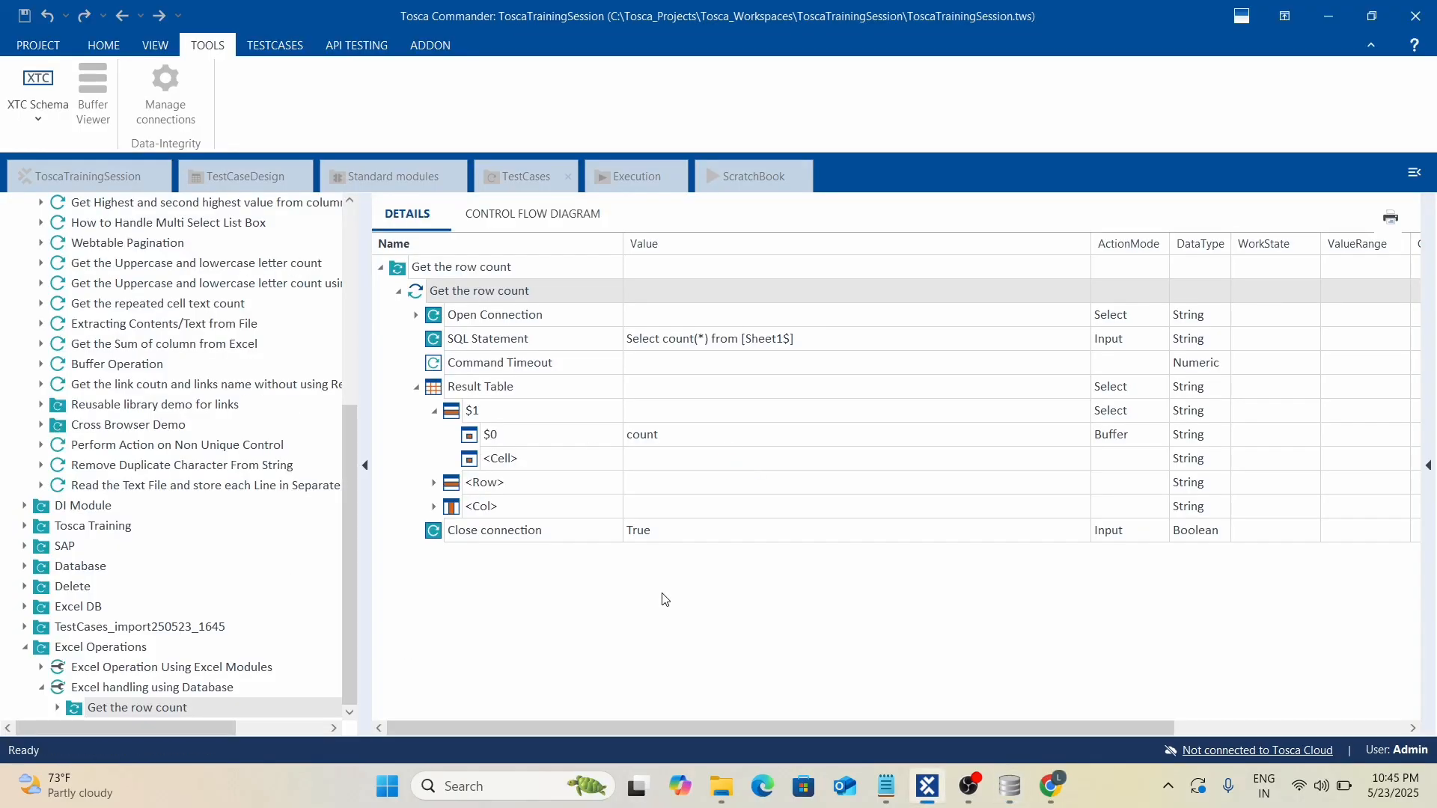
click(553, 291)
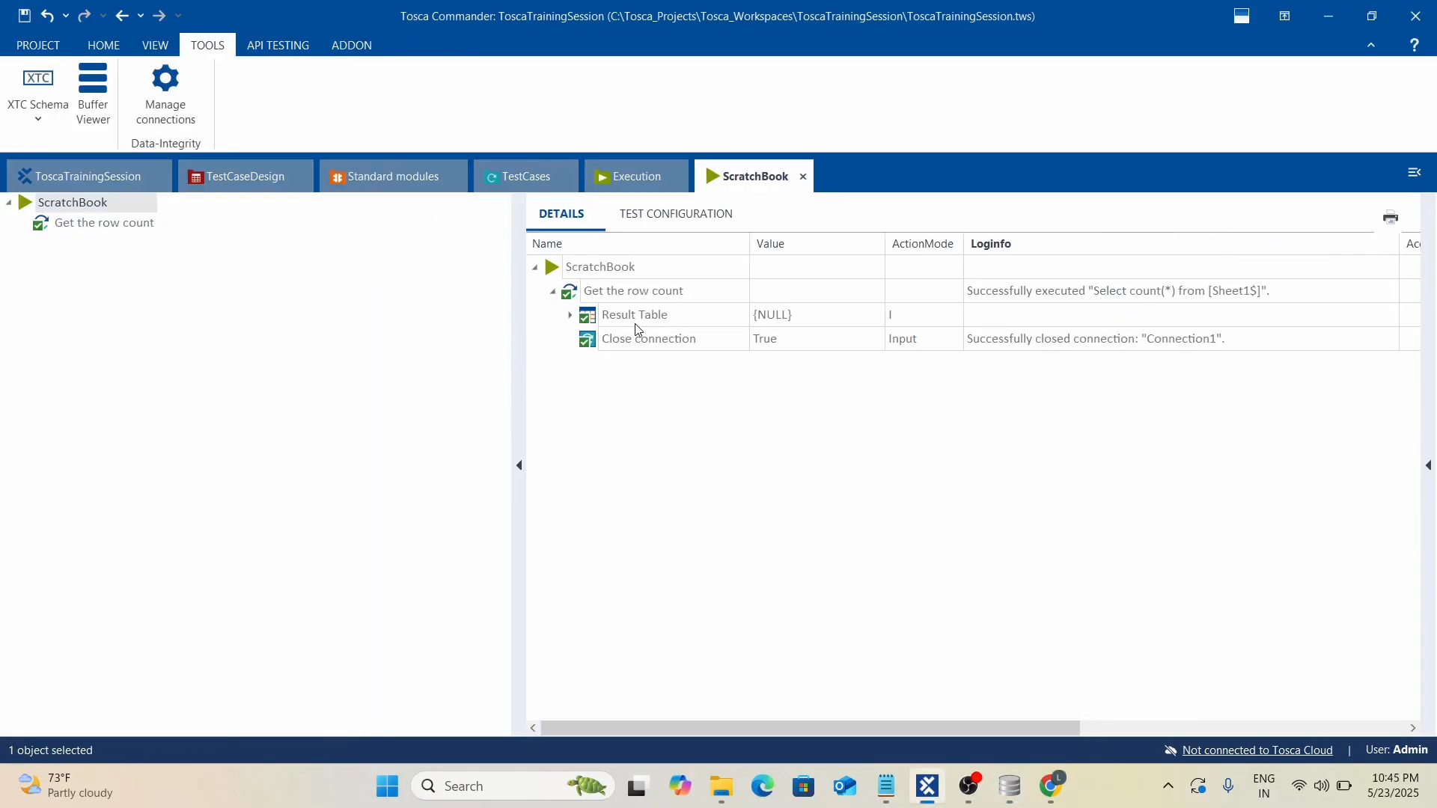
right_click(635, 325)
click(844, 335)
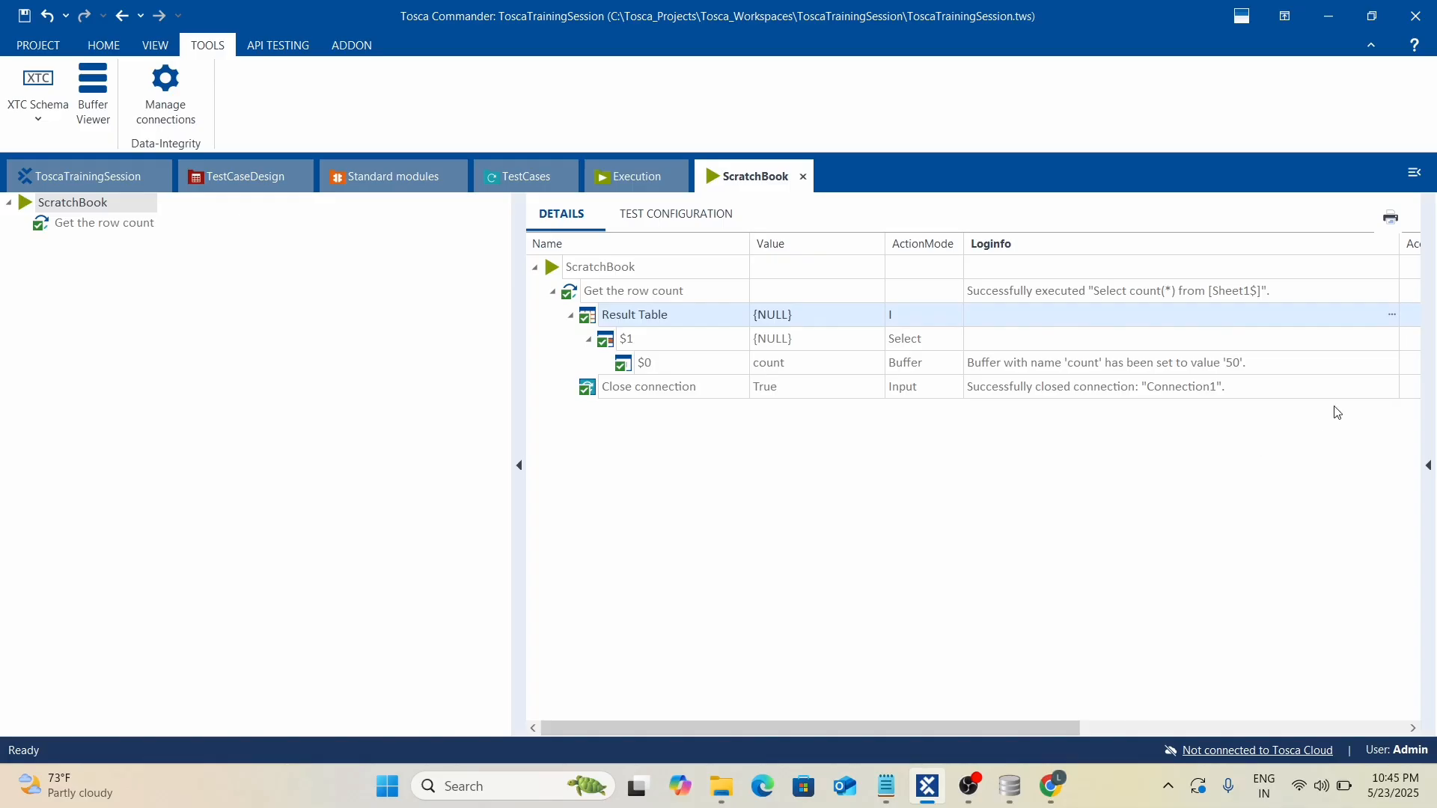
click(1301, 368)
click(1237, 372)
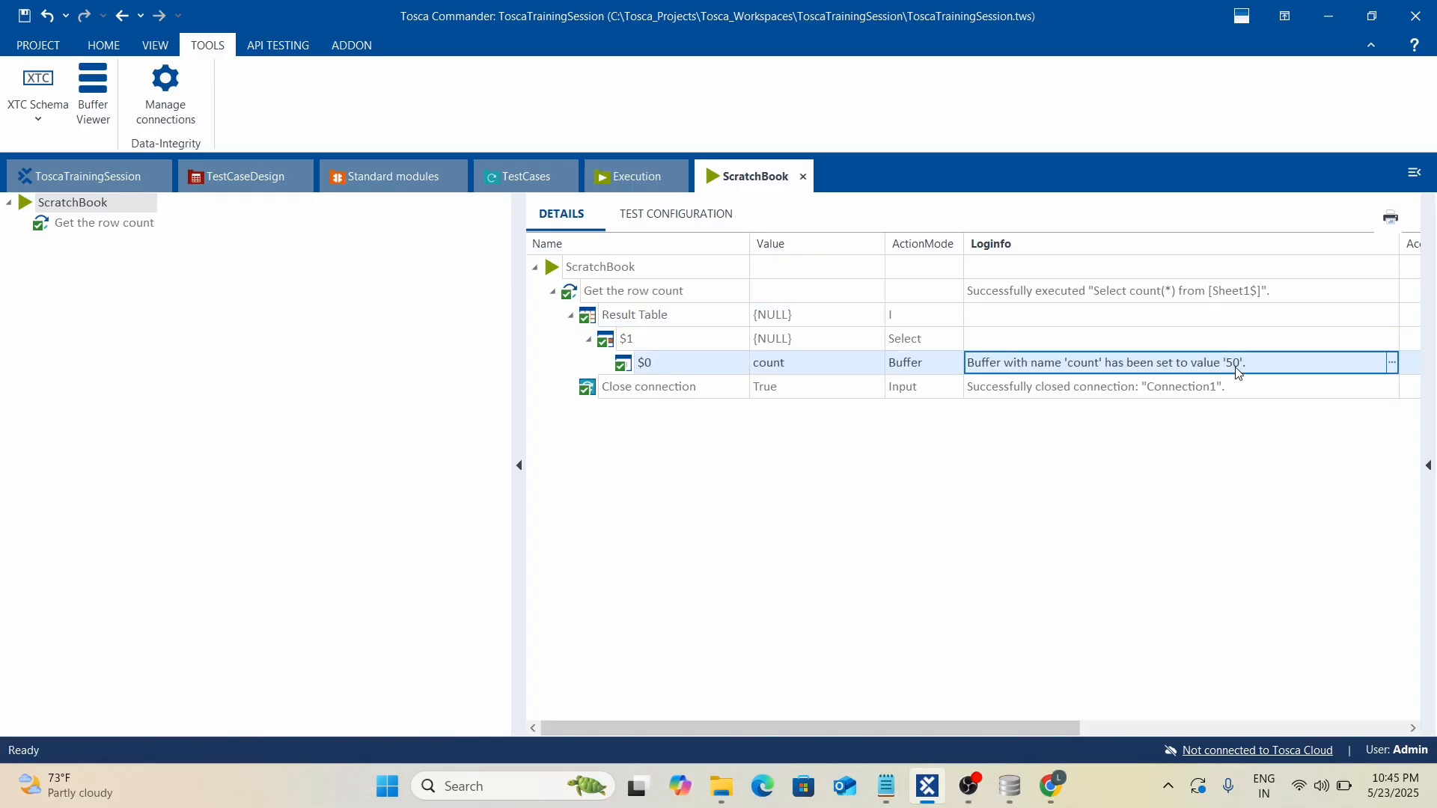
Switch to DB Browser for SQLite to compare its count(*) result with the buffered value, and return to Tosca Commander.
key(alt+Tab)
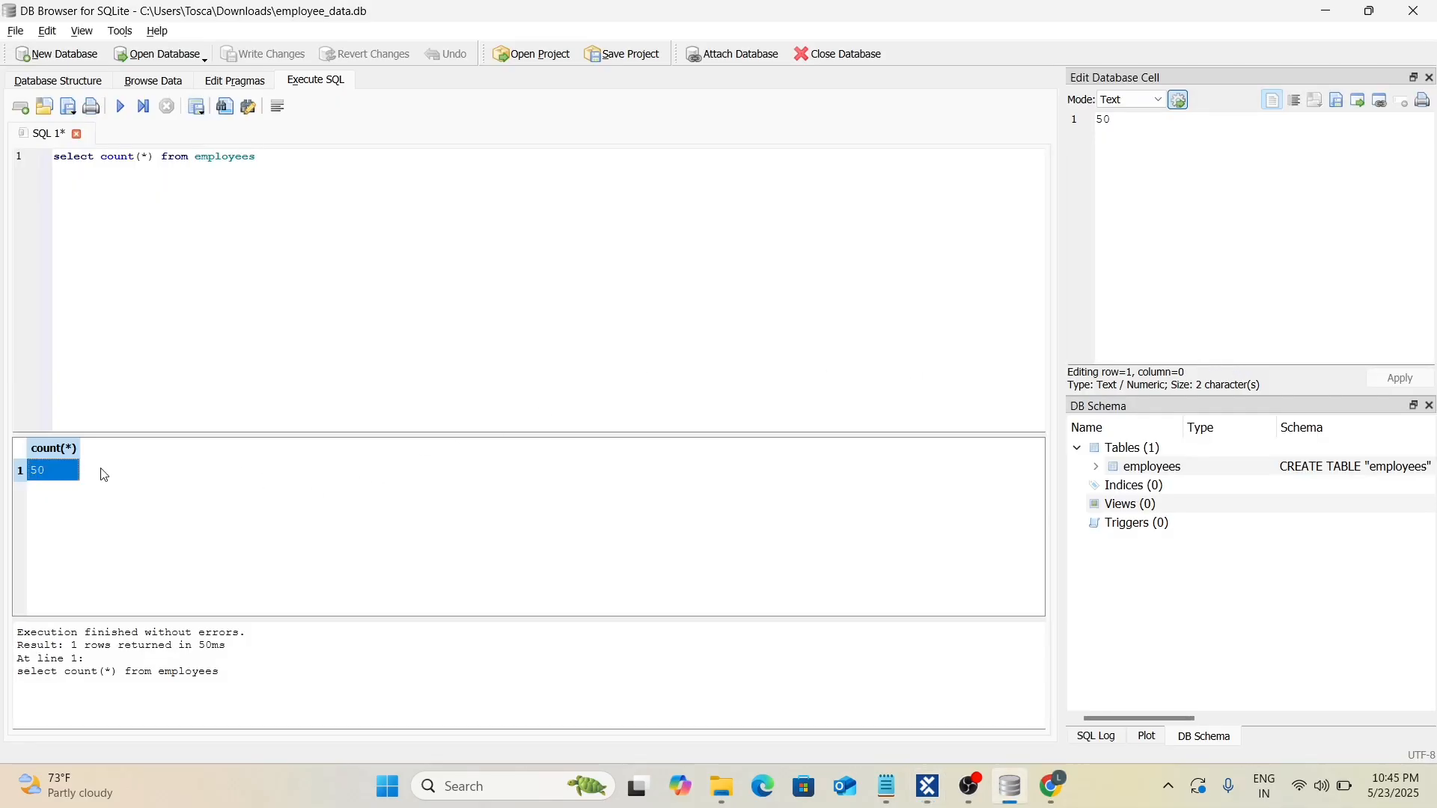
click(95, 479)
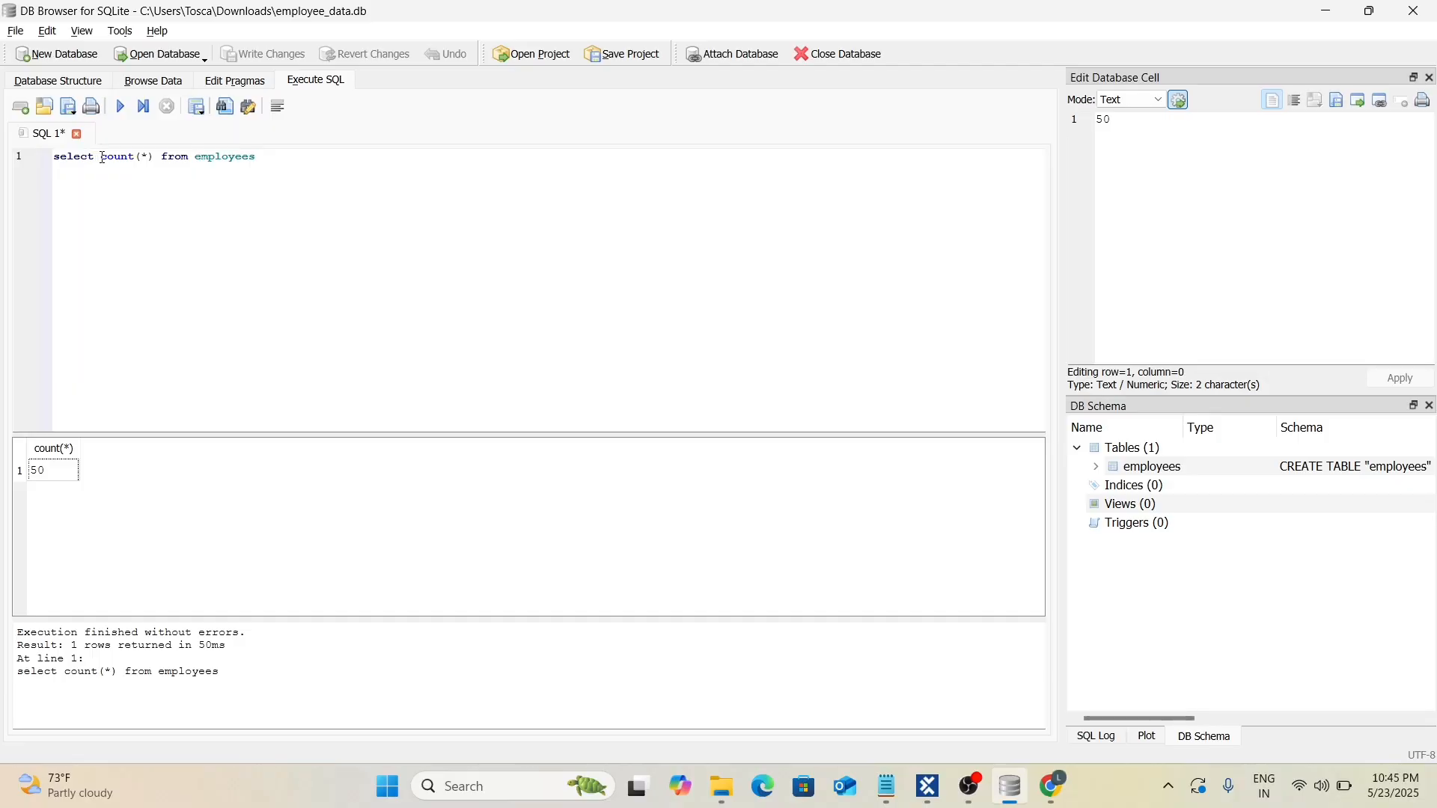
key(alt+Tab)
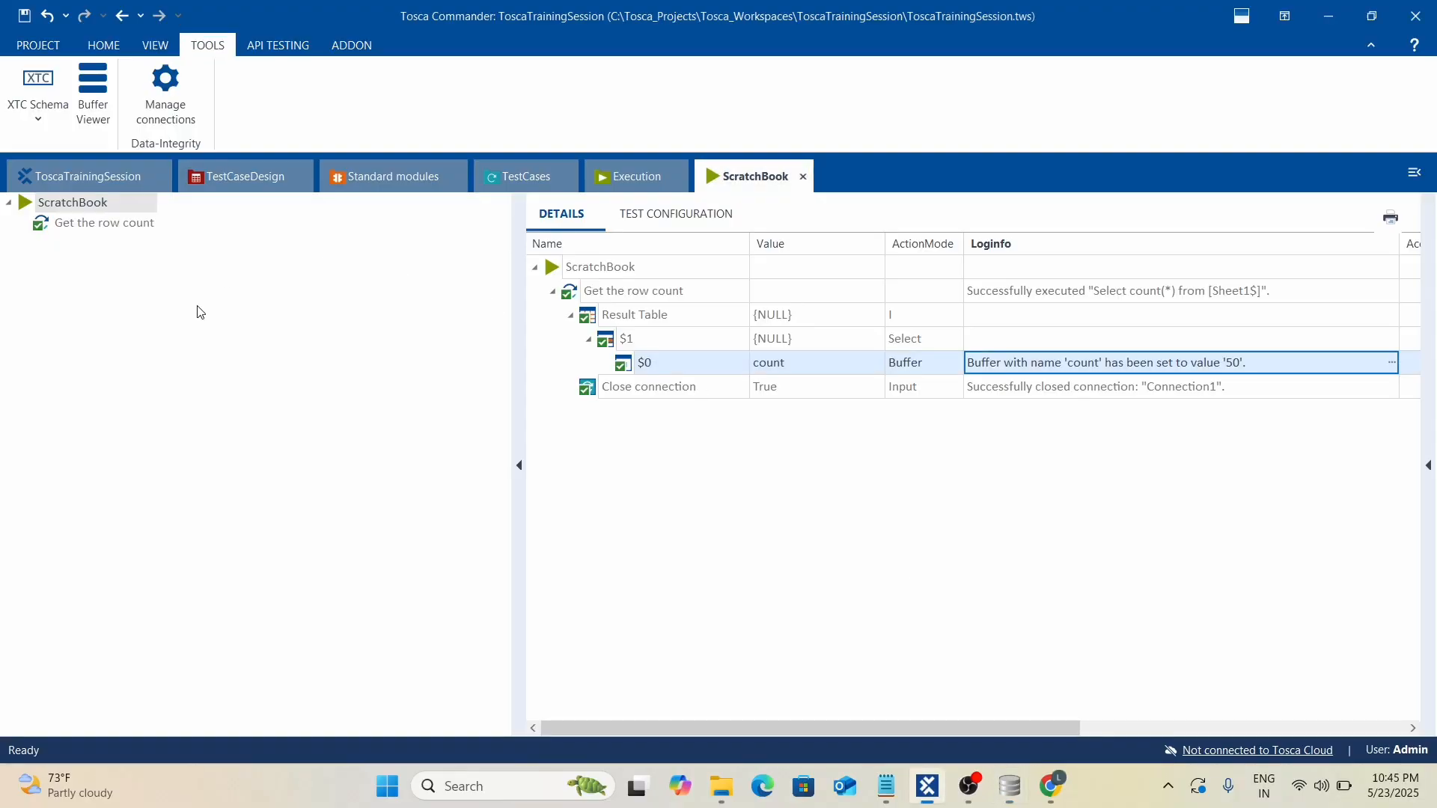
Change the test case's SQL Statement to Select * from [Sheet1$] and rename the buffered cell under row $1 to $1.
click(532, 183)
click(713, 339)
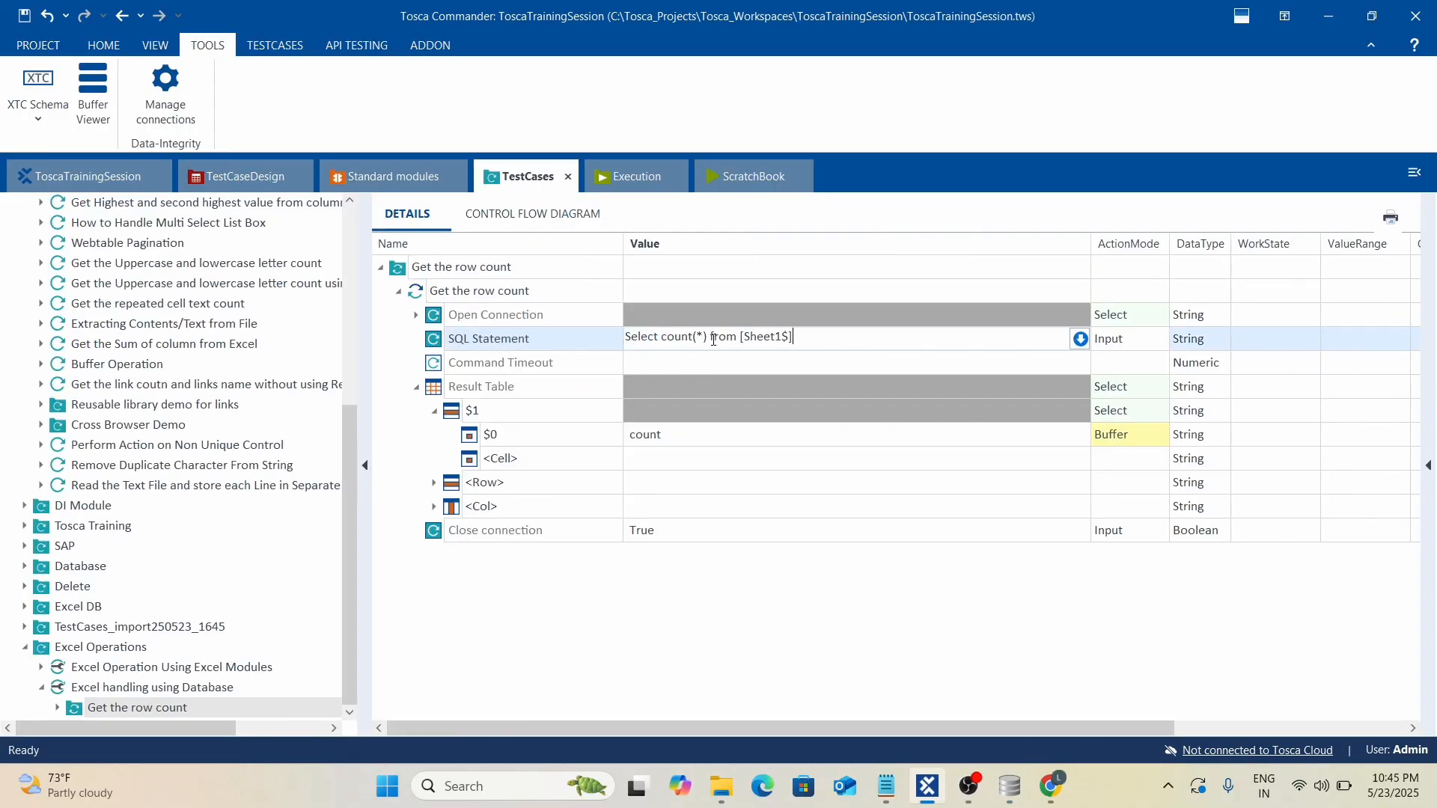
click(708, 336)
key(BackSpace)
click(697, 336)
key(BackSpace)
key(BackSpace)
key(BackSpace)
key(BackSpace)
key(BackSpace)
key(BackSpace)
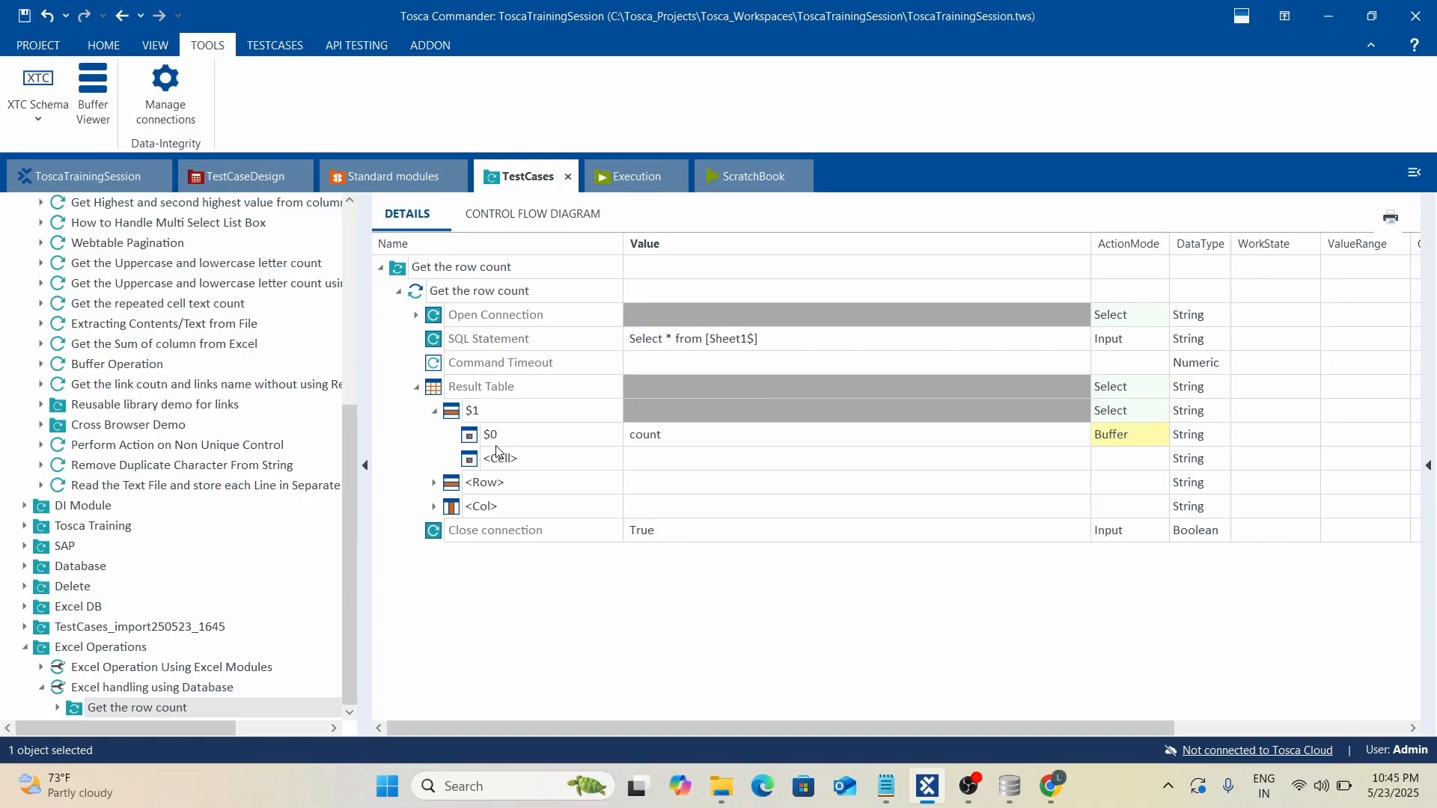
click(576, 436)
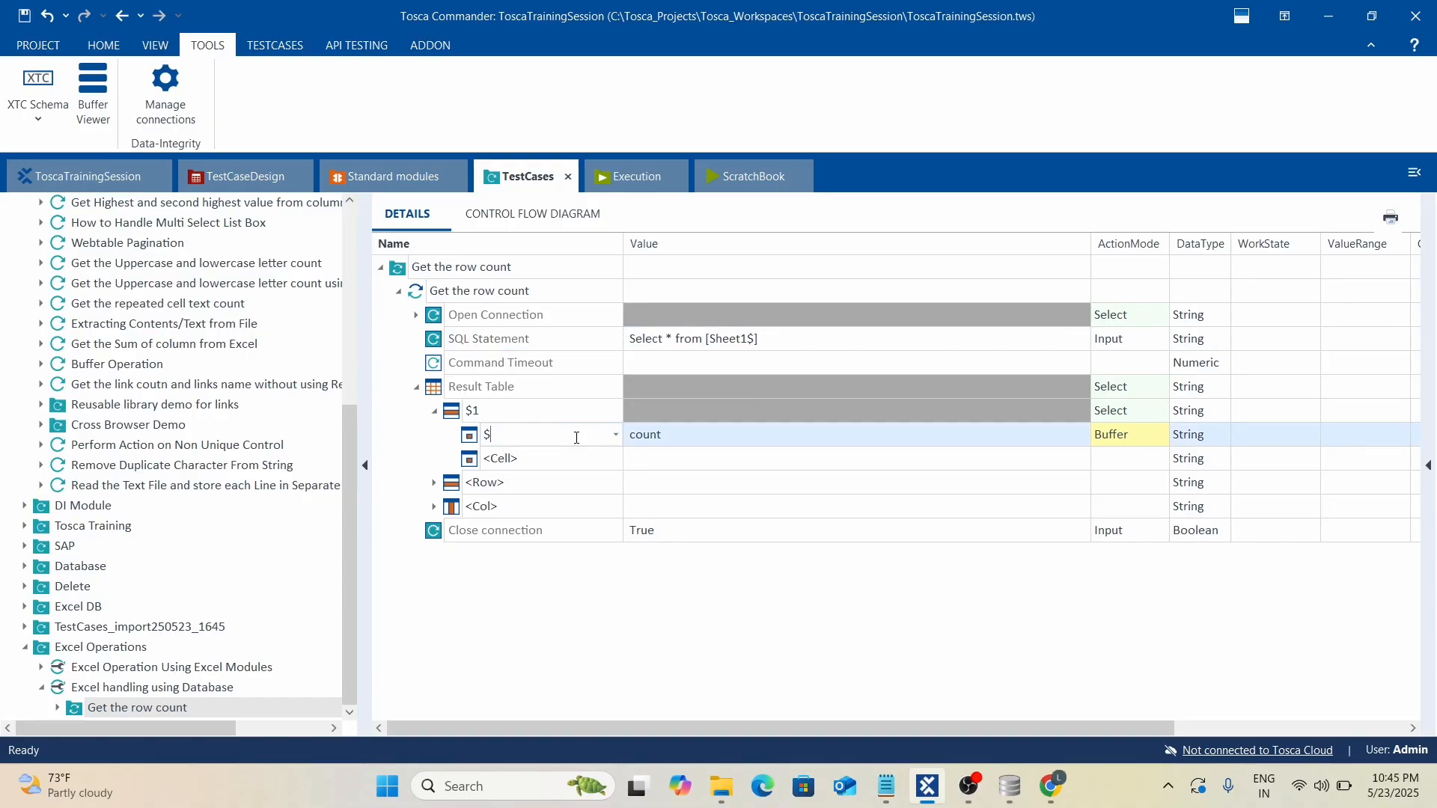
In DB Browser for SQLite, add the query select * from employees below the count query and execute only that statement.
click(1020, 779)
key(ctrl+a)
key(ctrl+c)
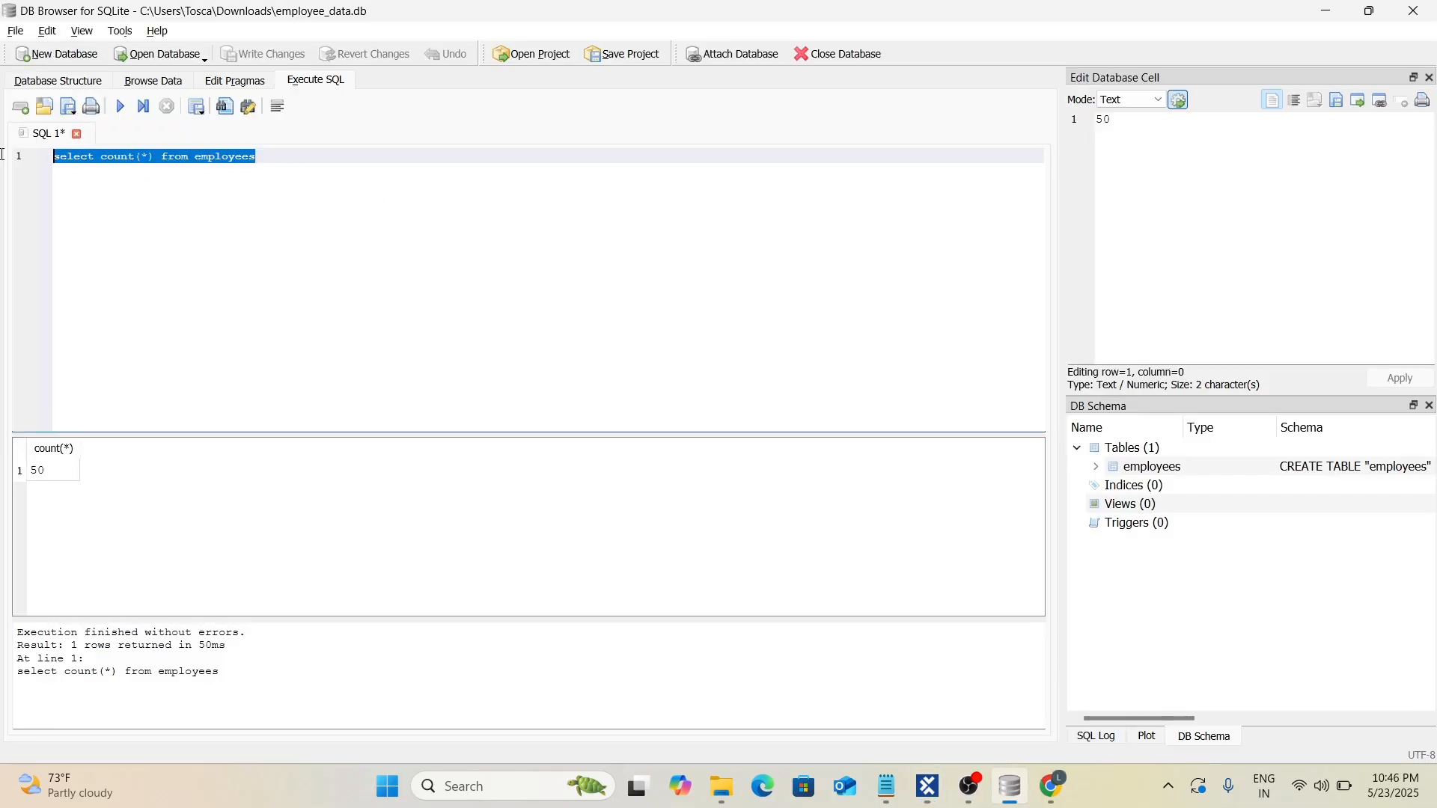
click(333, 174)
key(Return)
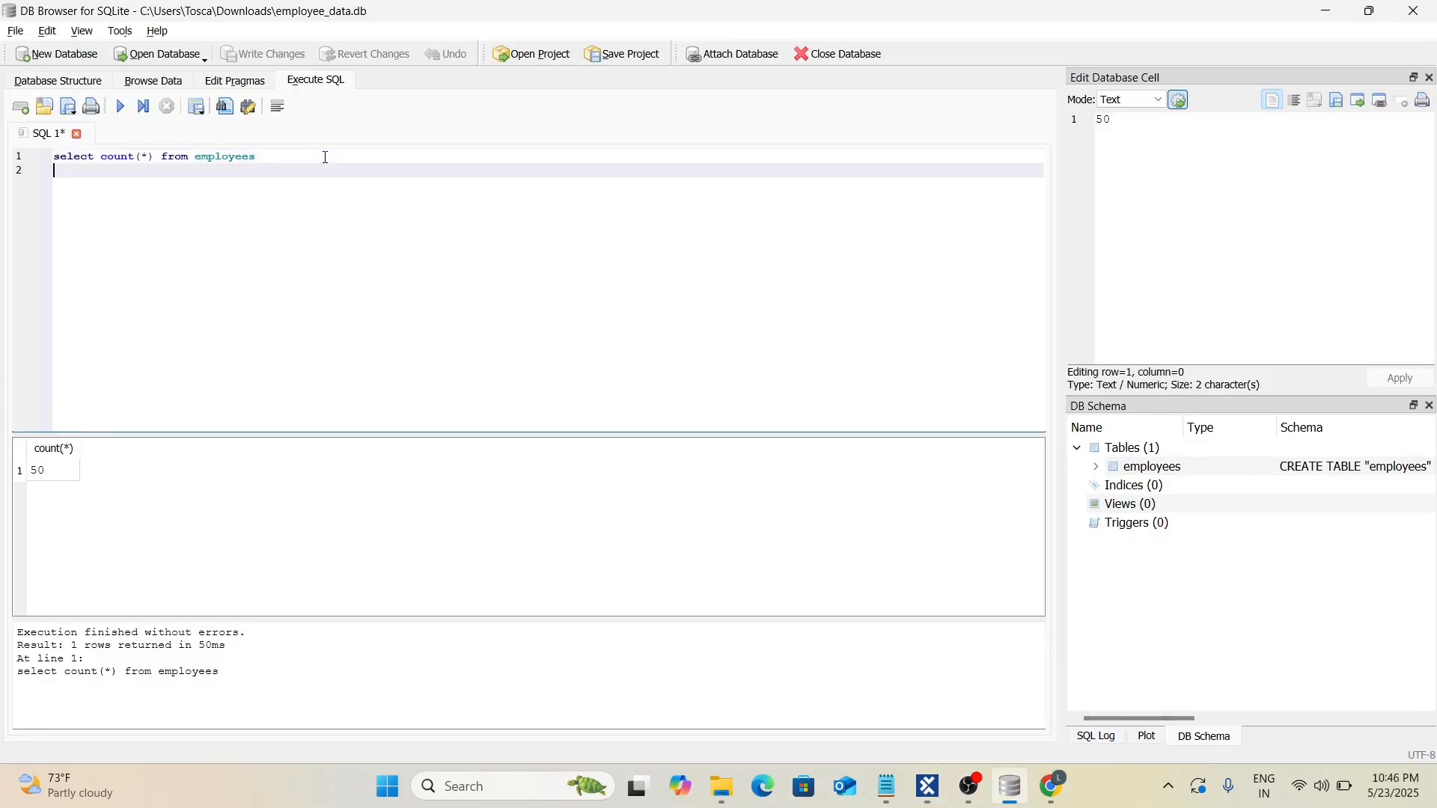
key(Return)
key(ctrl+v)
drag(100, 188, 156, 185)
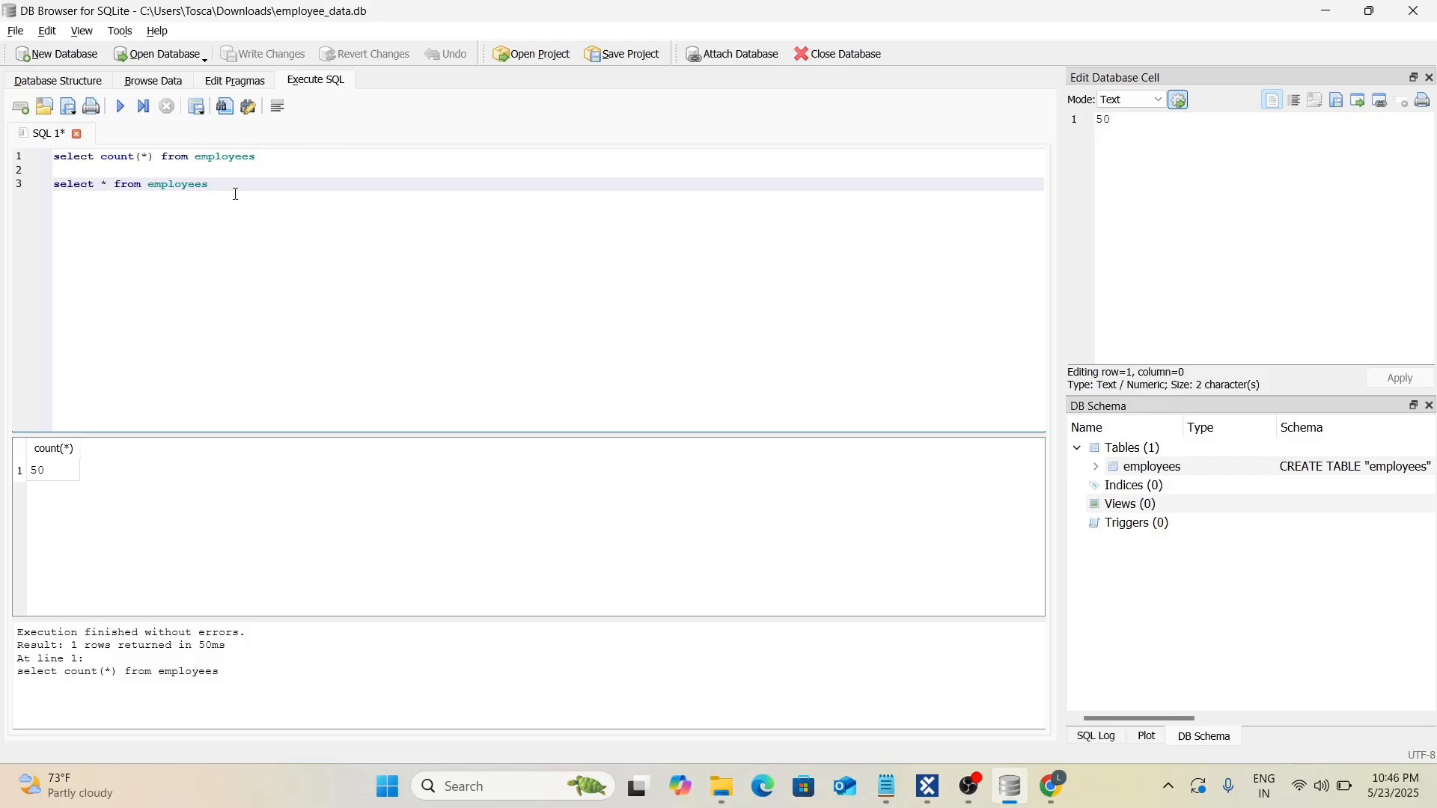
drag(251, 187, 58, 187)
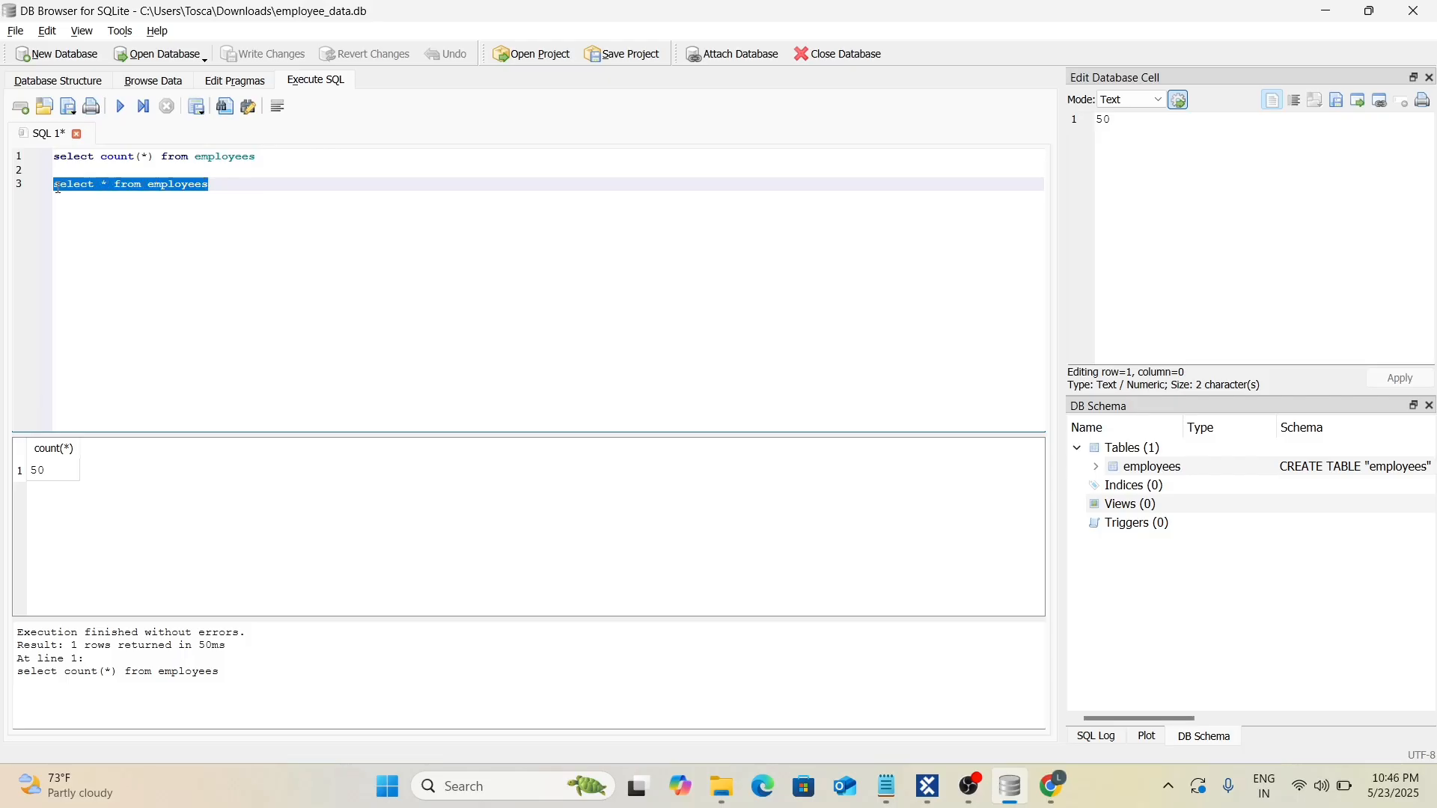
click(120, 106)
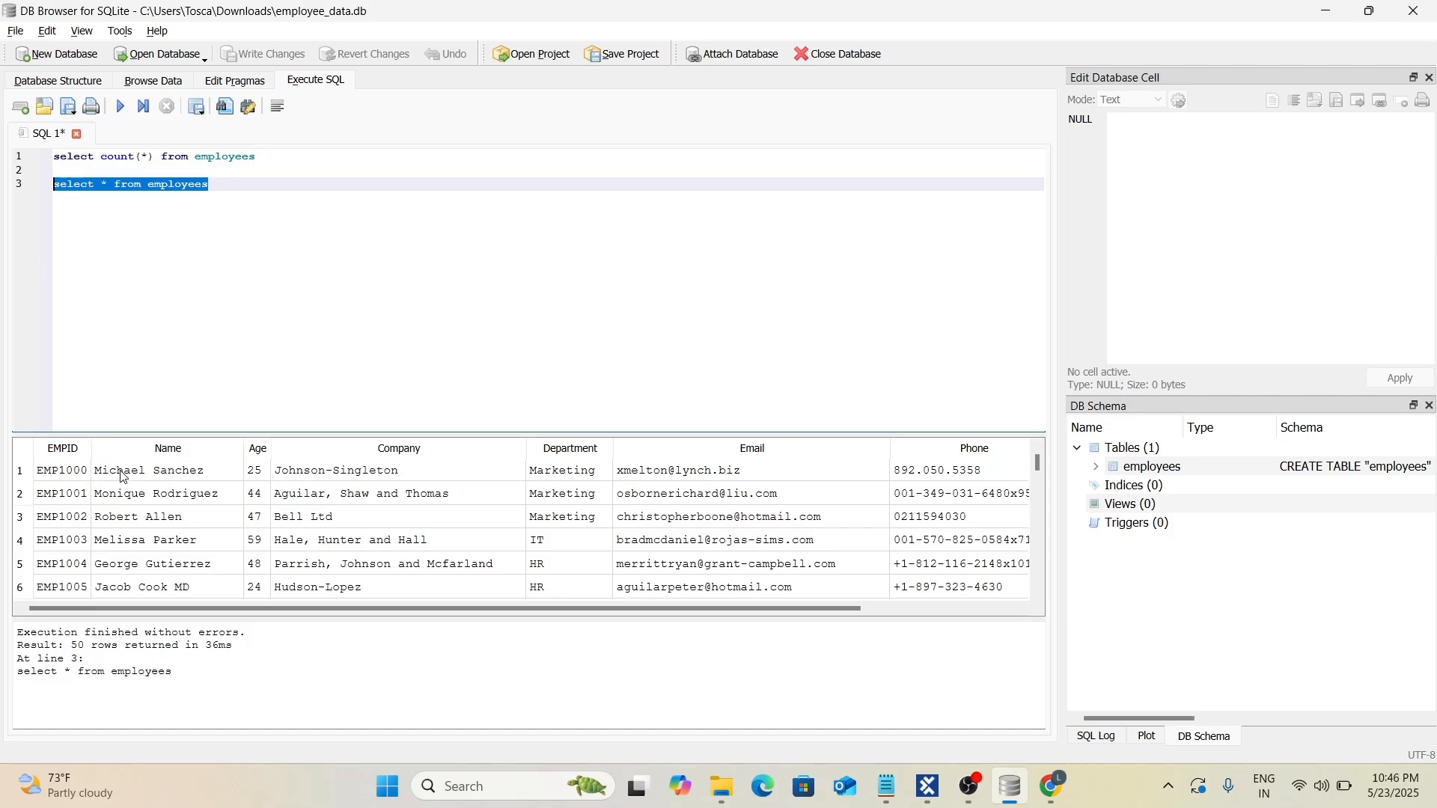
Return to Tosca Commander and set the buffer name of cell $1 to buffer1.
key(alt+Tab)
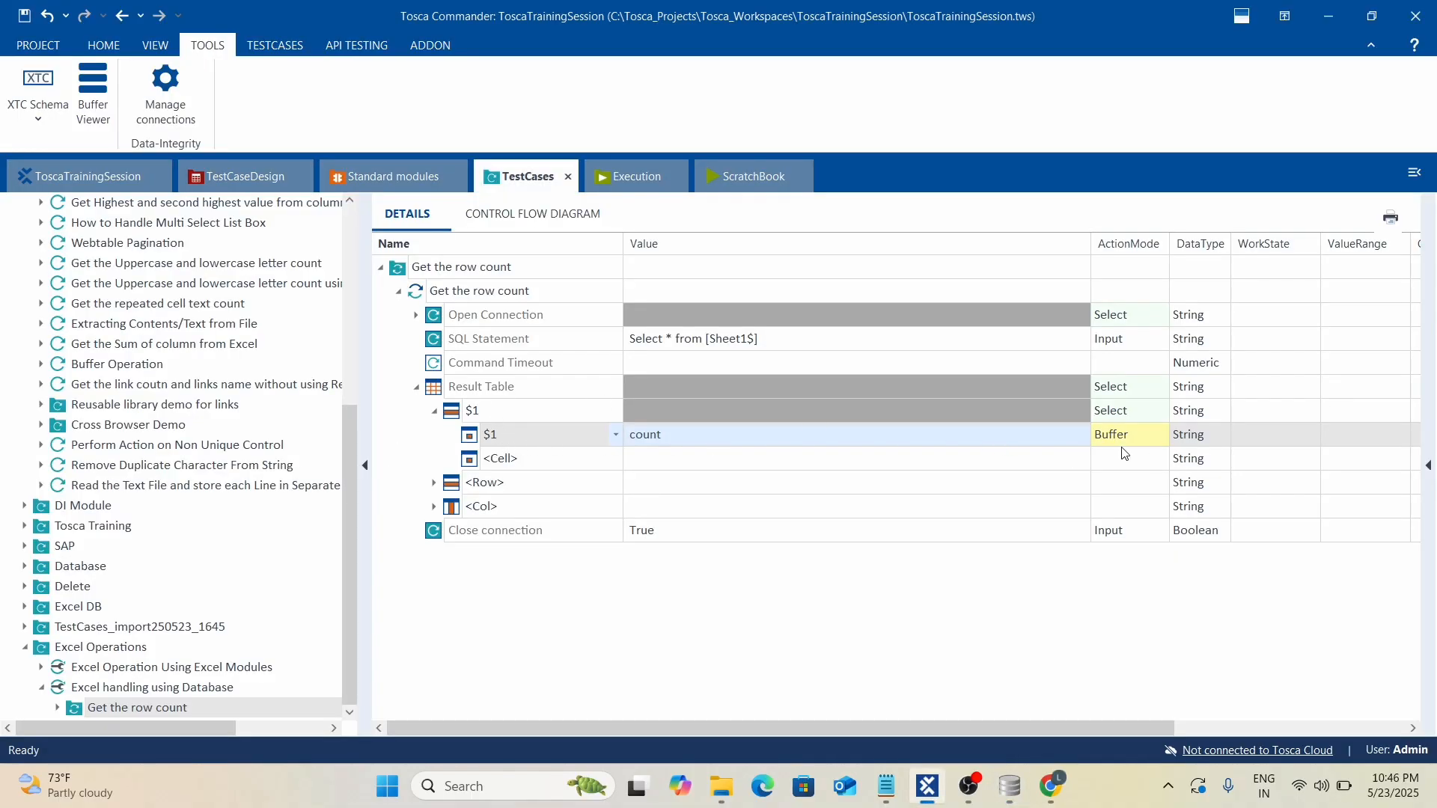
click(842, 435)
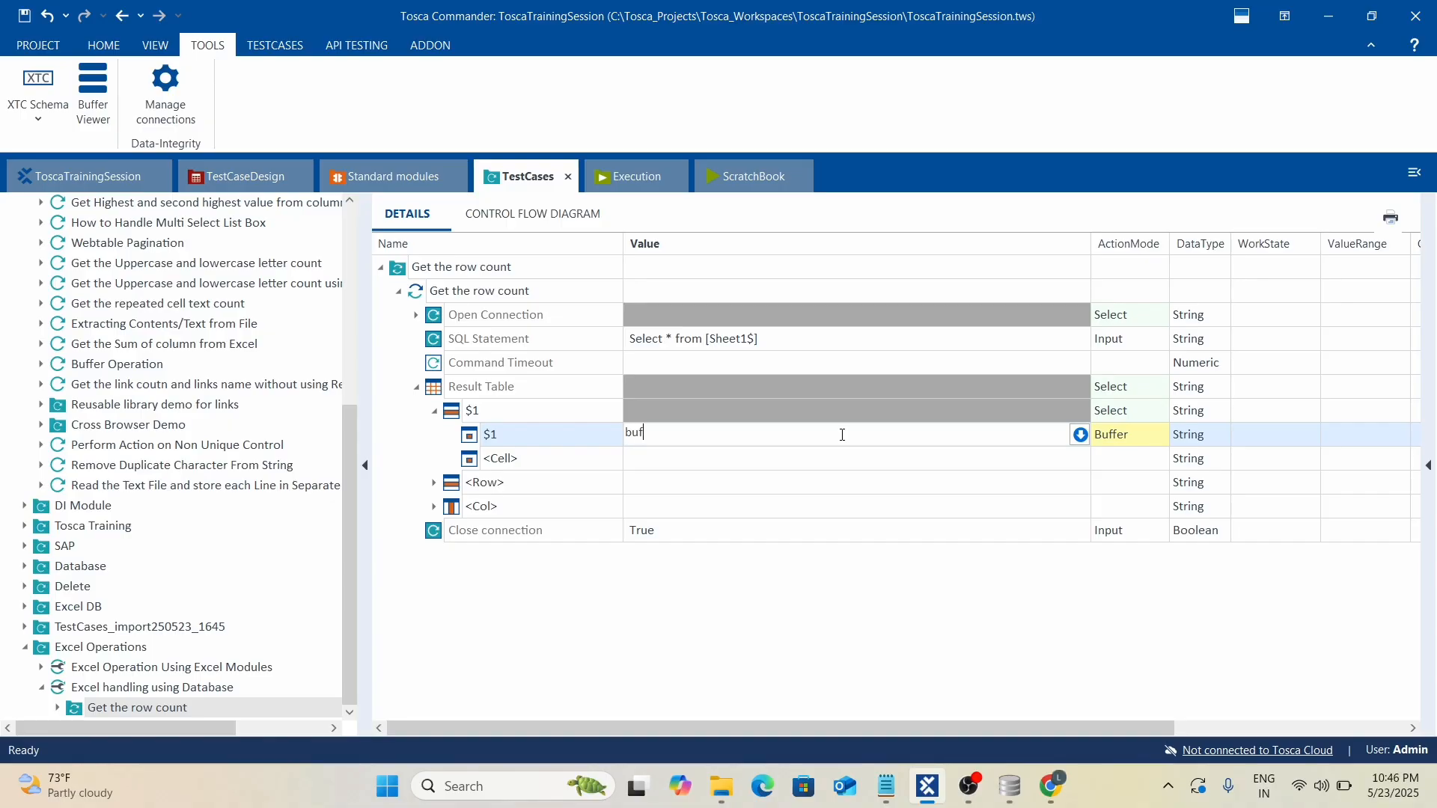
click(724, 677)
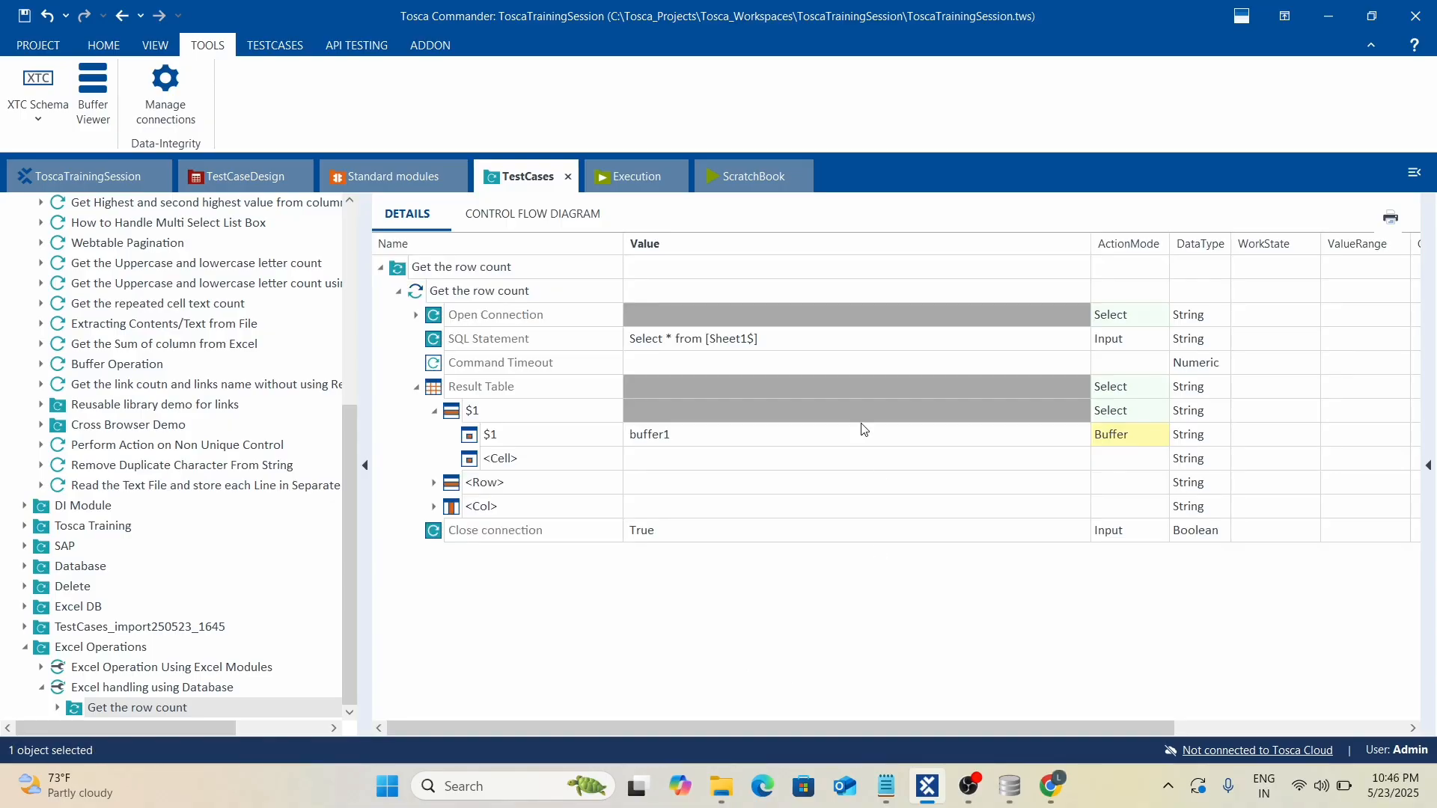
Run the Get the row count test case in ScratchBook, expand its results, and open the log info of cell $1.
right_click(464, 275)
click(510, 358)
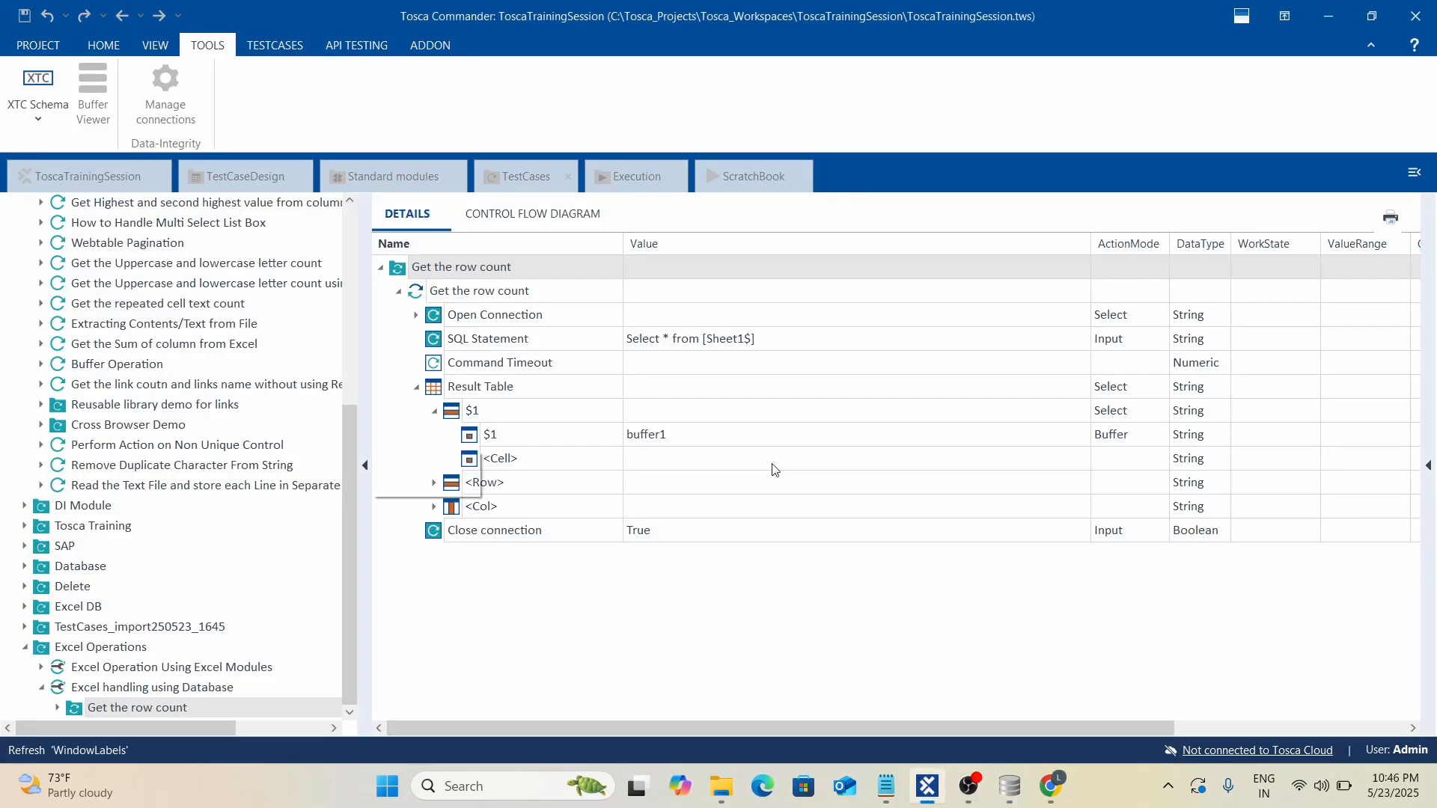
click(553, 292)
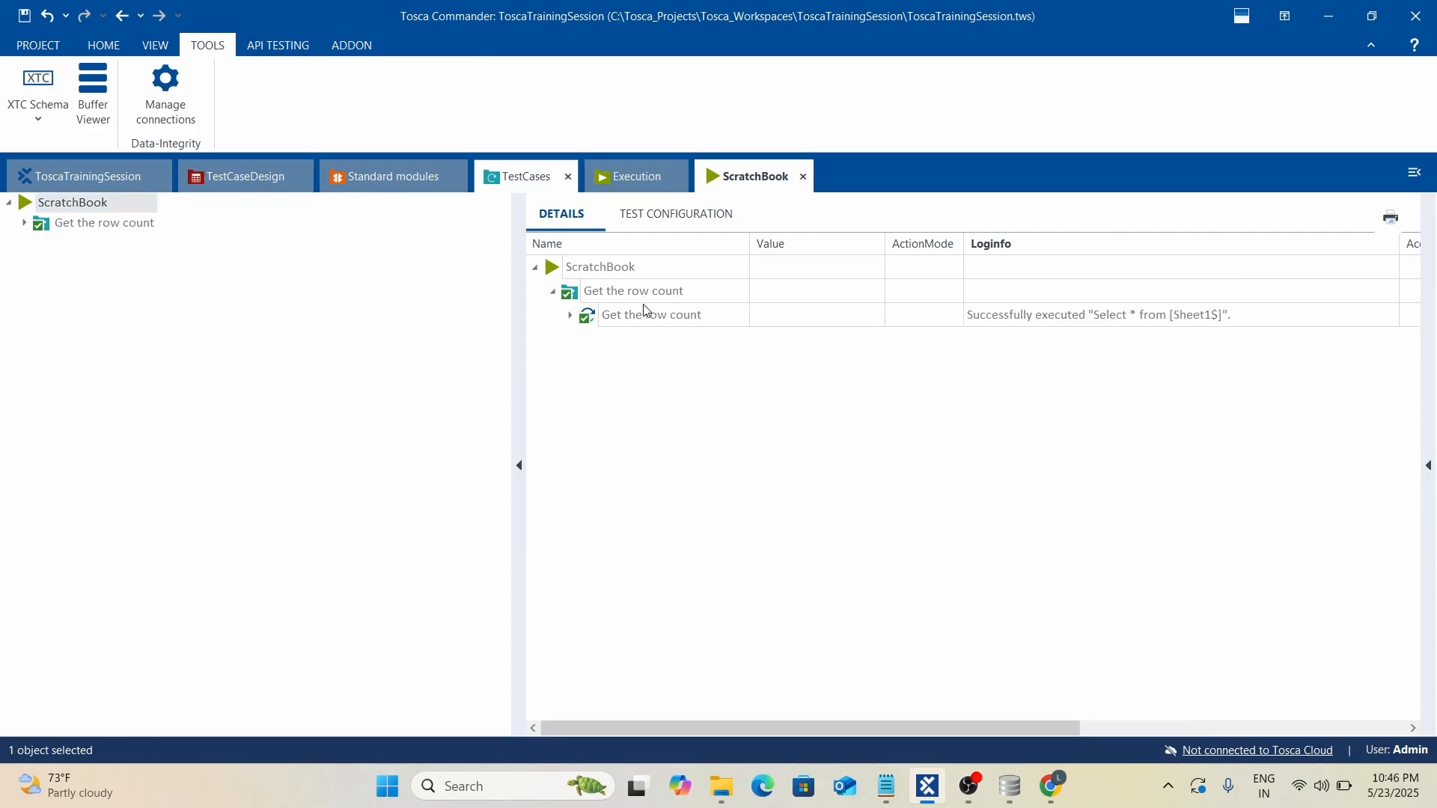
right_click(648, 317)
click(854, 320)
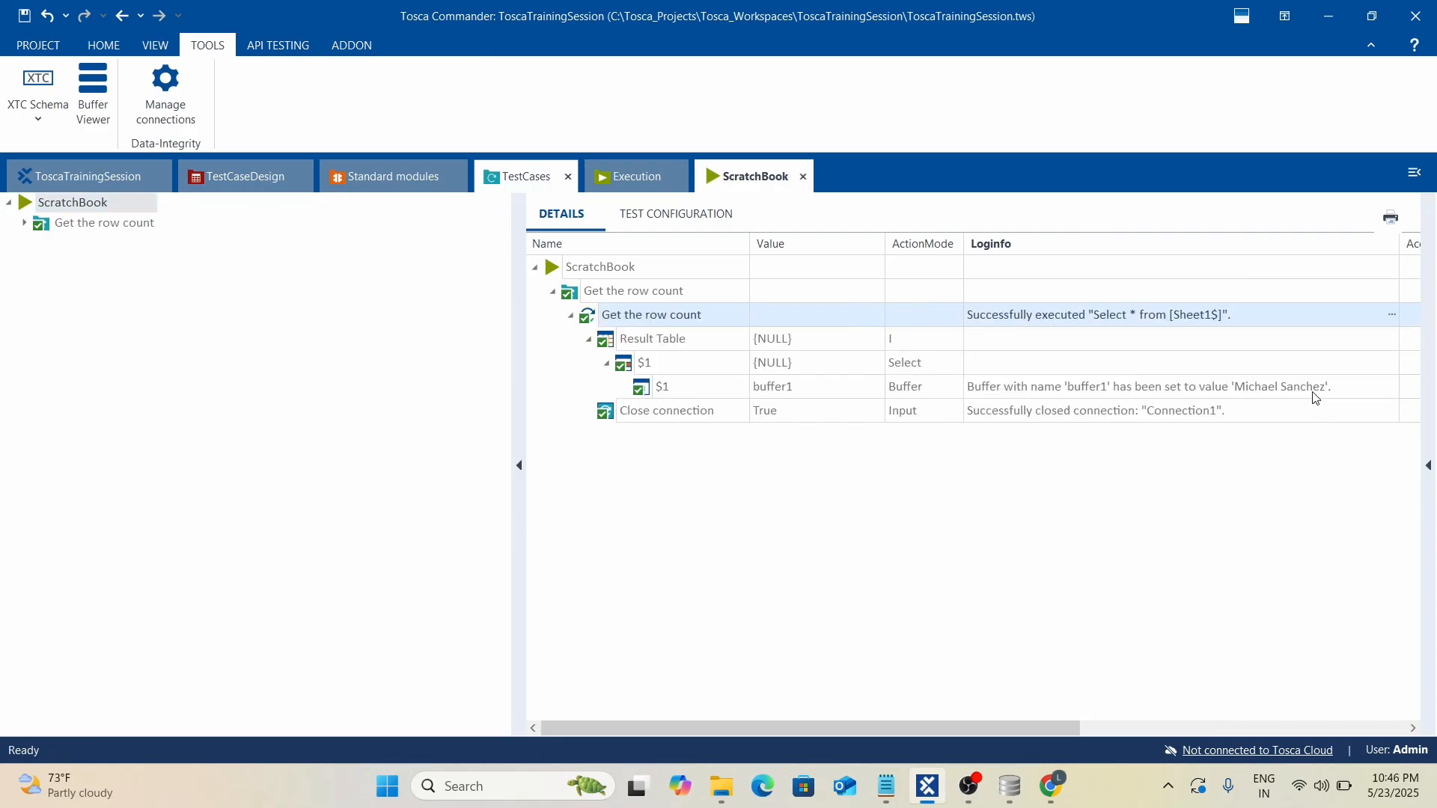
click(1285, 397)
click(1392, 387)
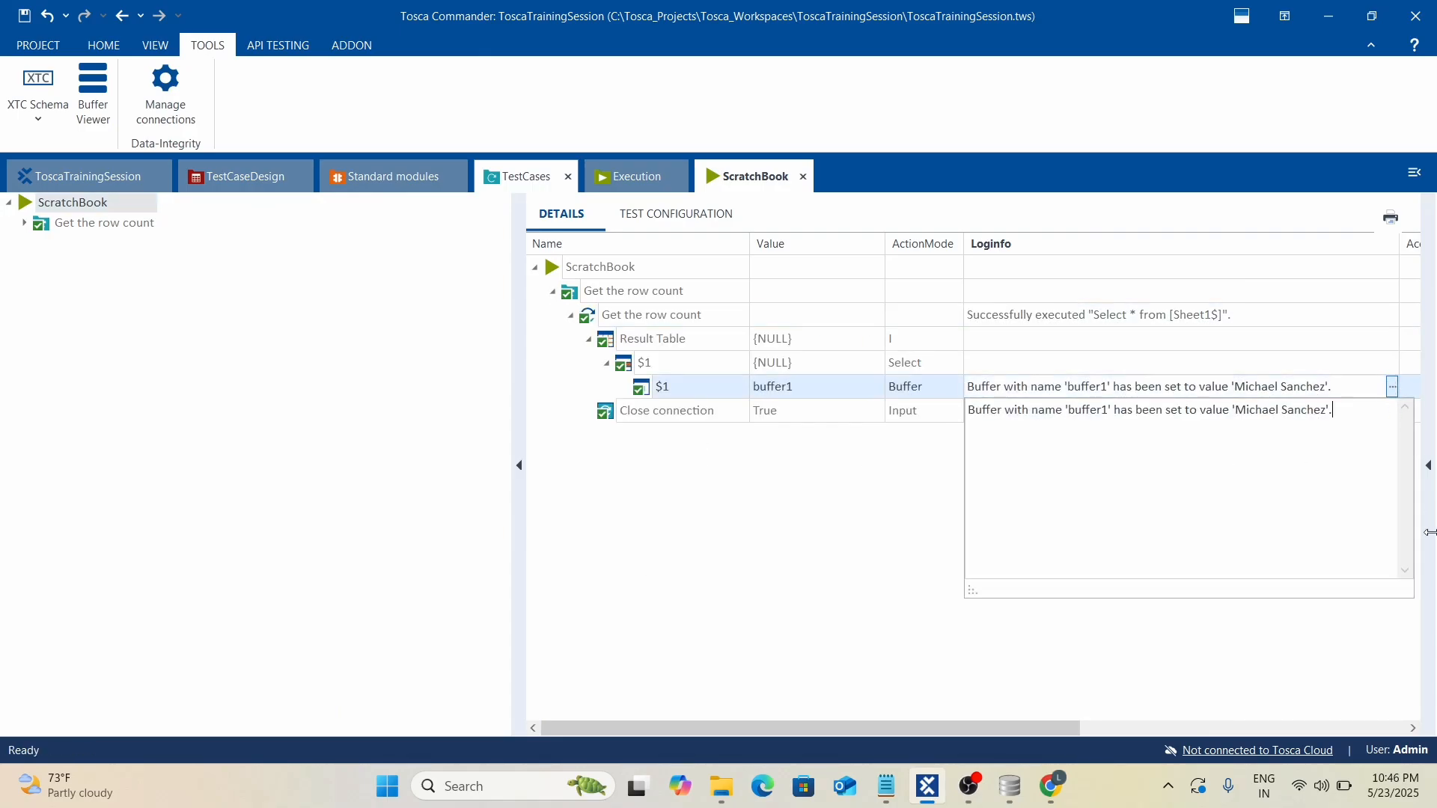
click(763, 492)
Compare the buffered value with the first employee row in DB Browser for SQLite, and return to Tosca Commander.
key(alt+Tab)
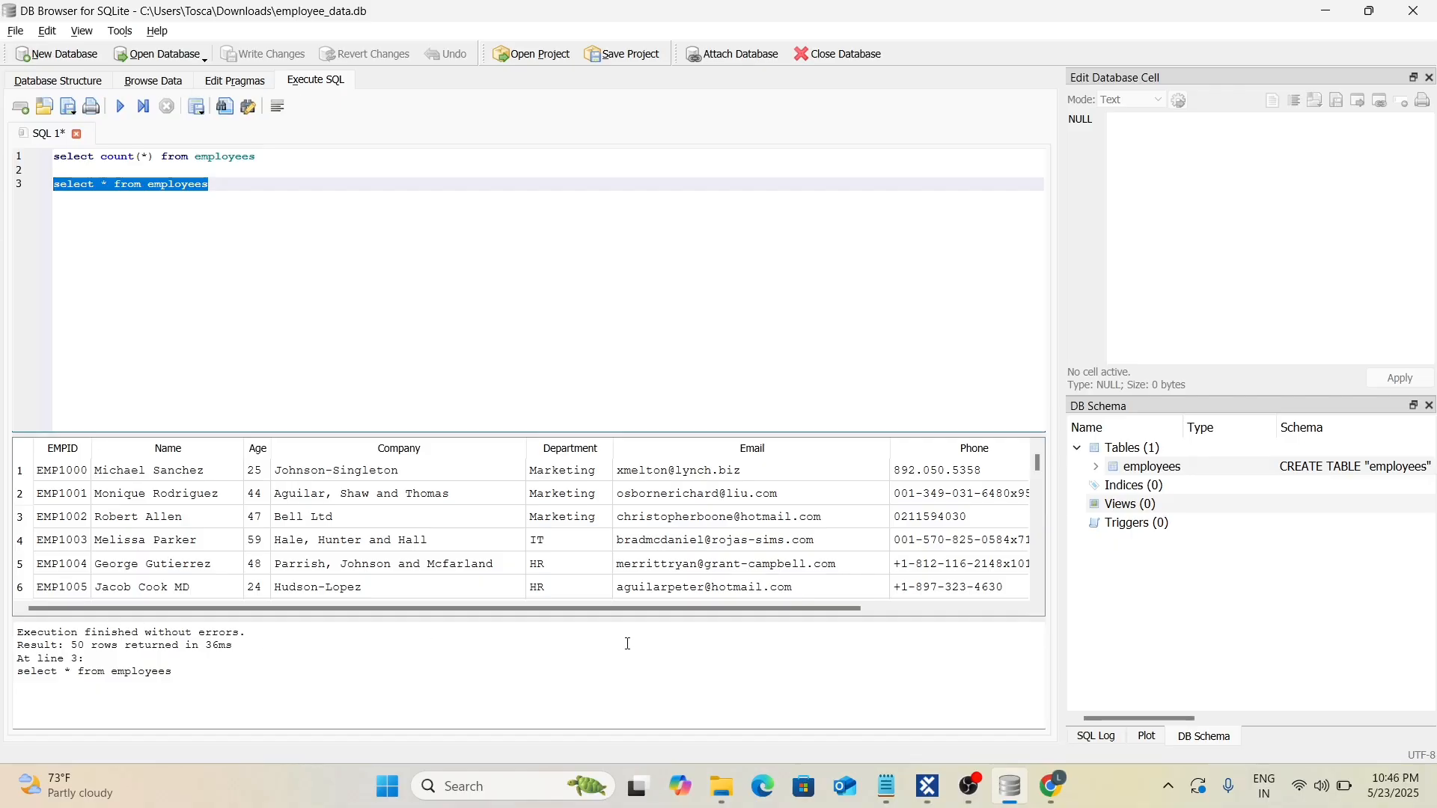
key(alt+Tab)
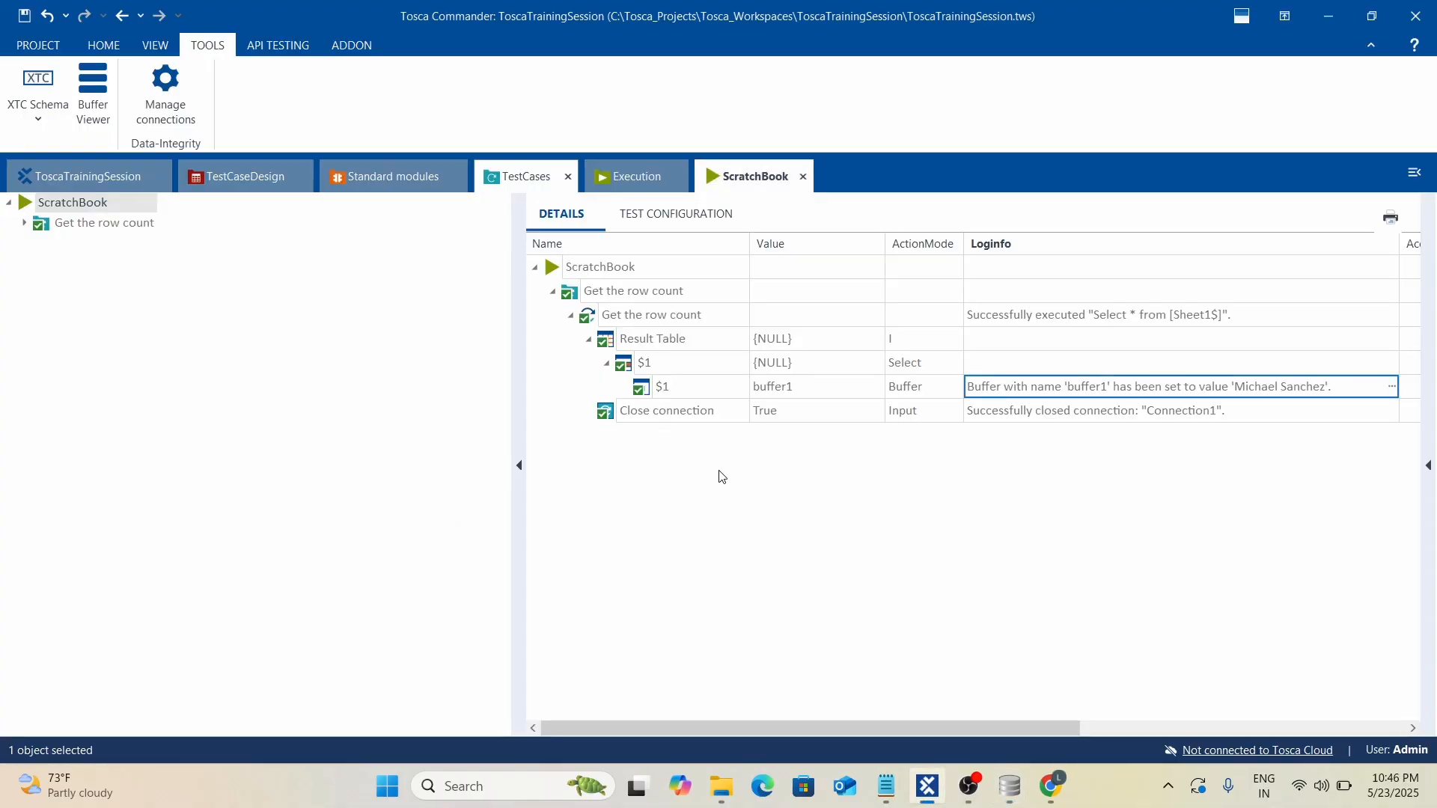
key(alt+Tab)
click(458, 252)
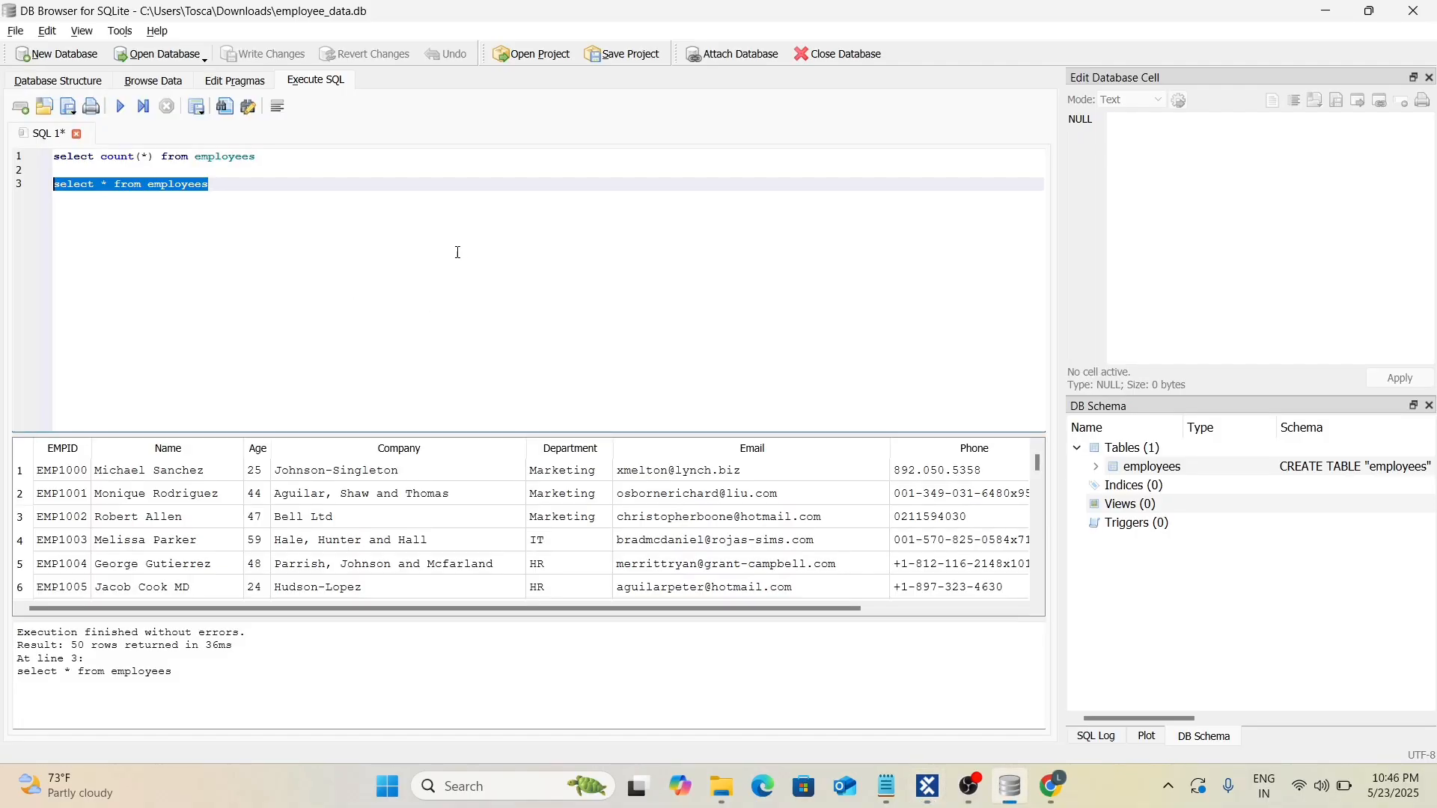
key(alt+Tab)
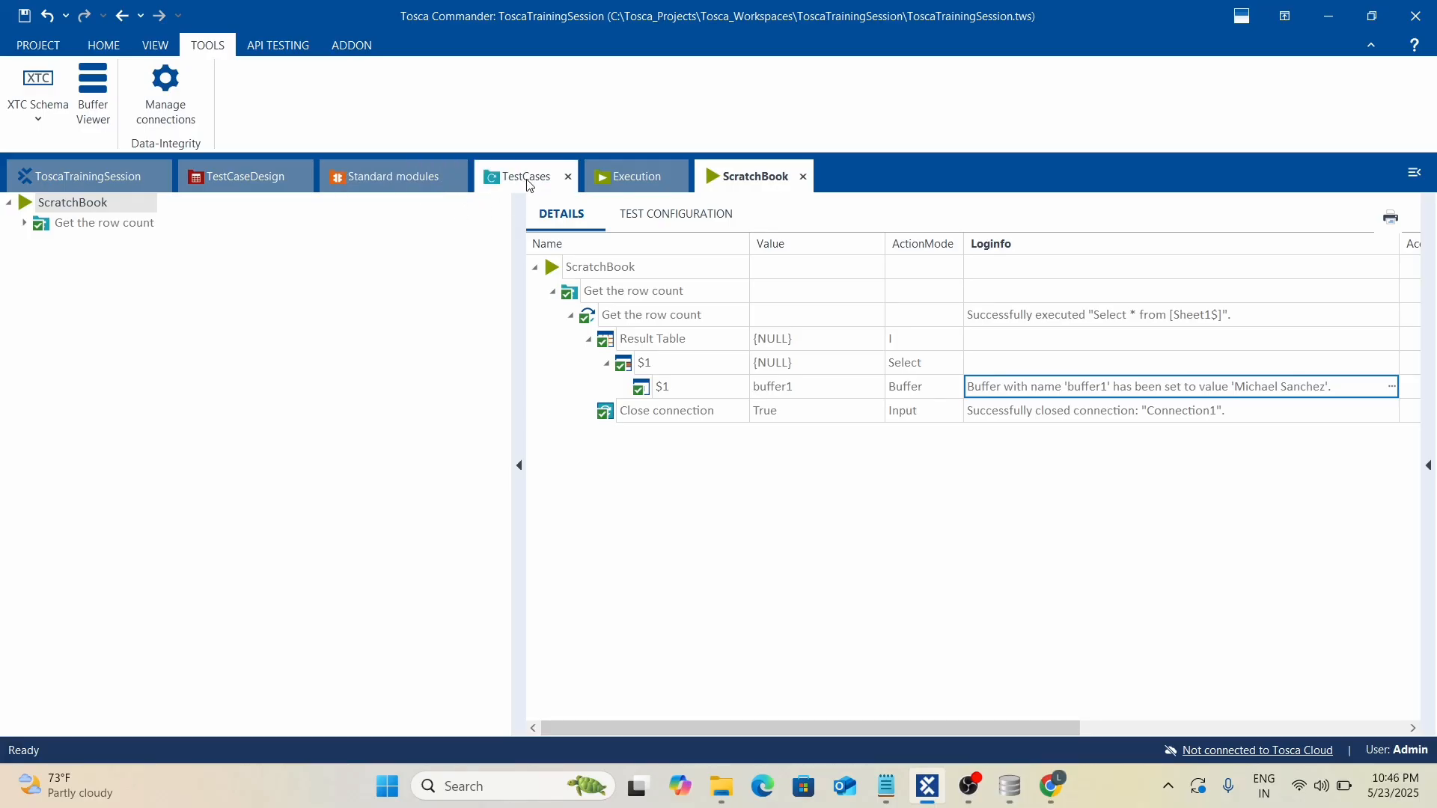
Rename the buffered cell under row $1 to #1 in the test case.
click(527, 178)
click(536, 440)
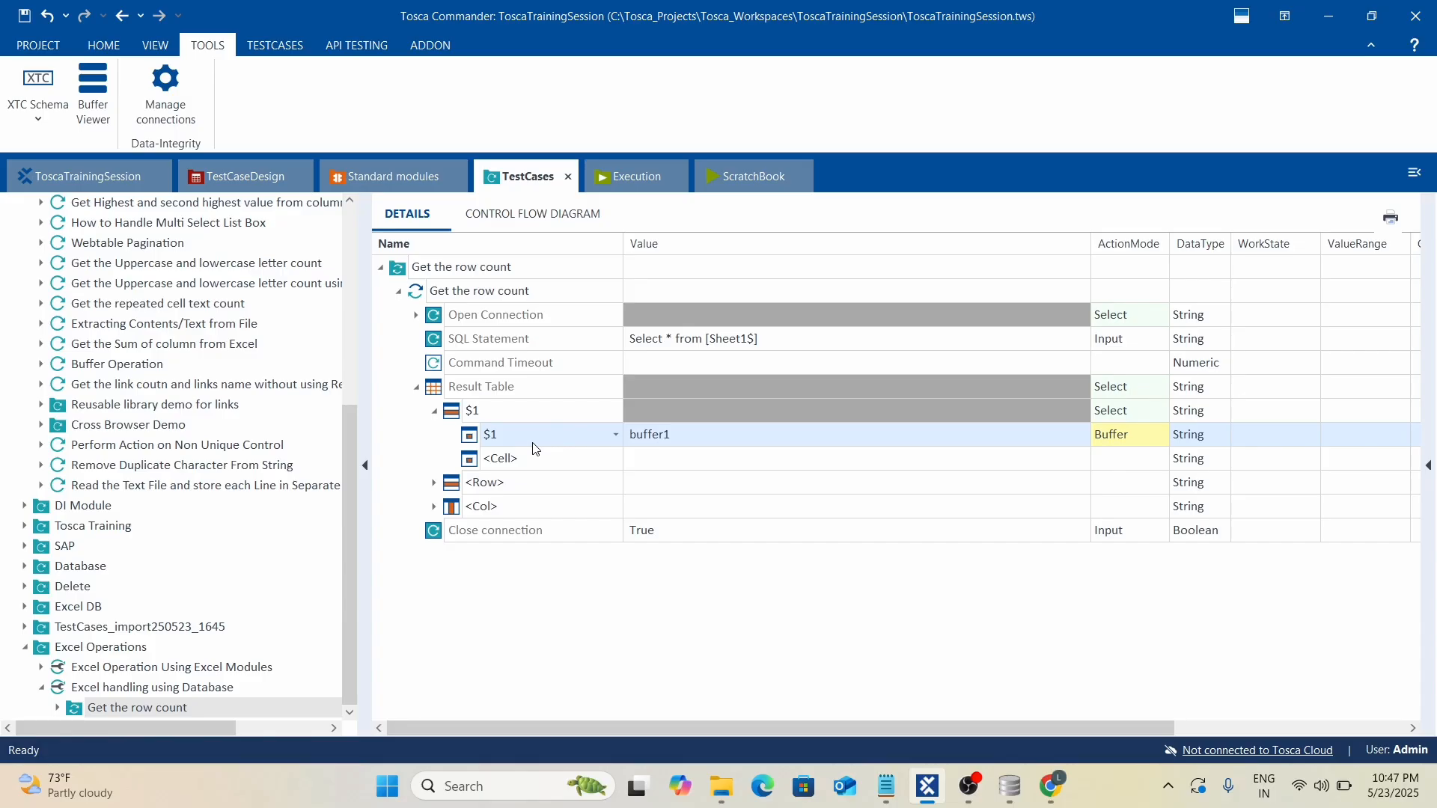
click(532, 435)
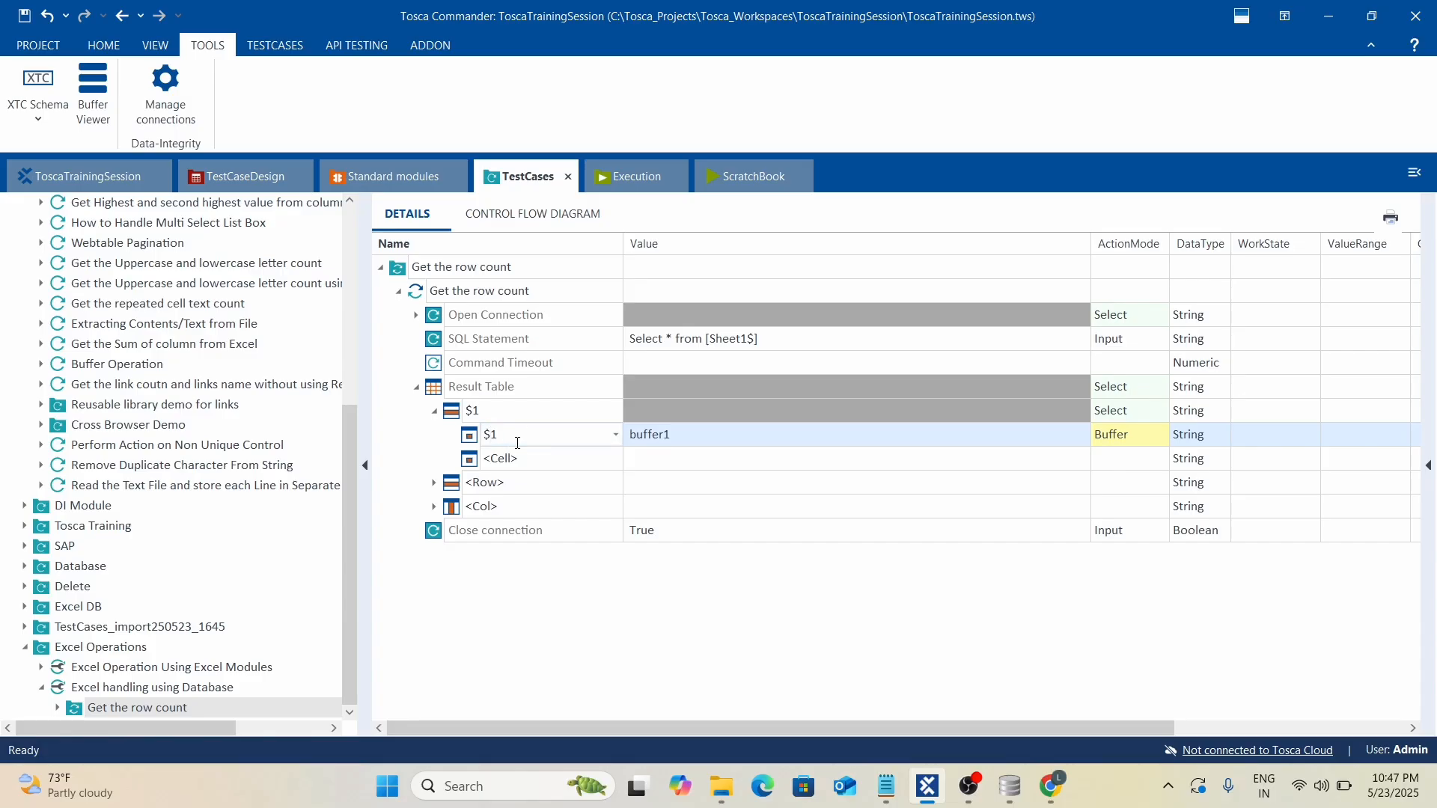
key(Left)
key(BackSpace)
text(@)
click(482, 413)
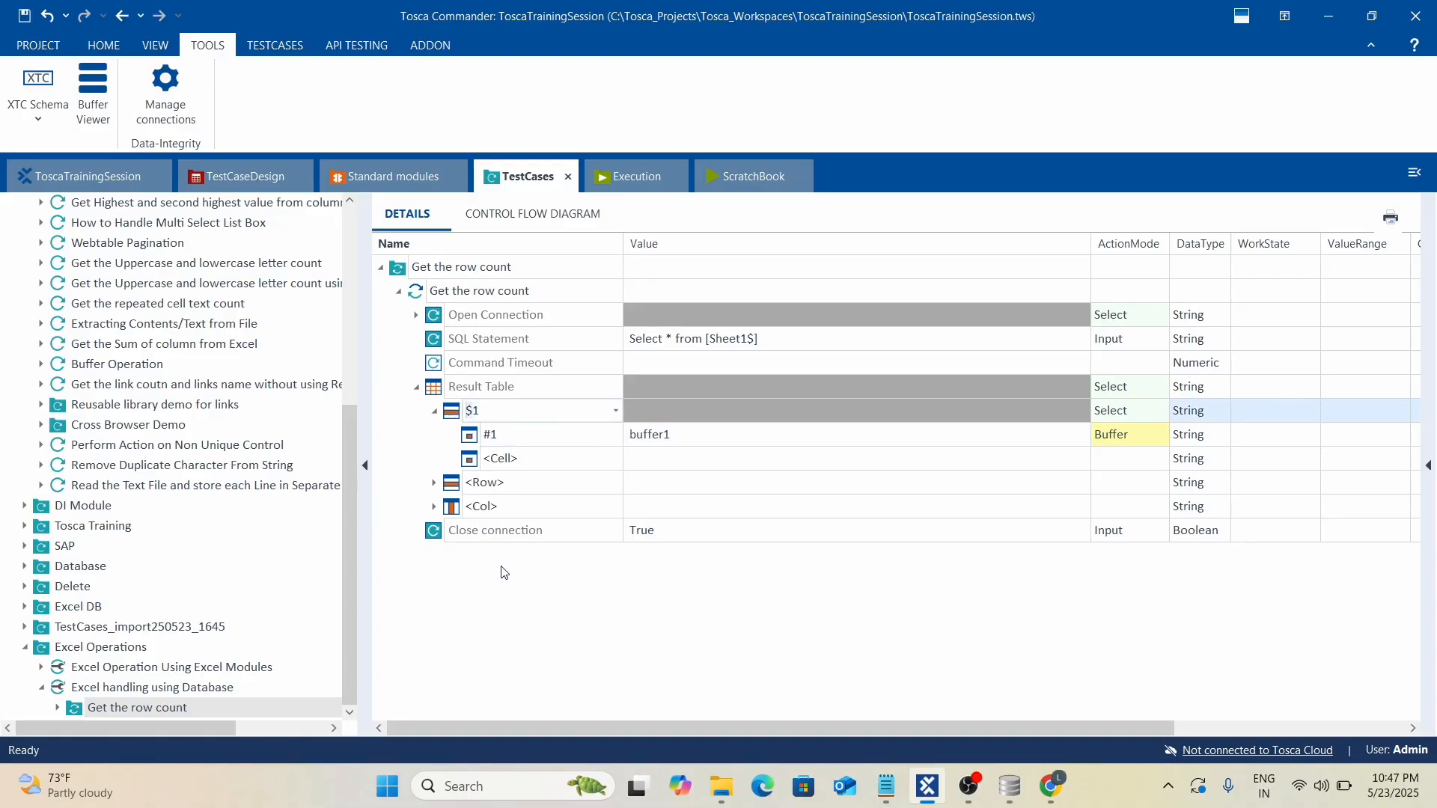
Review the first record and the full employee result set in DB Browser for SQLite, and return to Tosca Commander.
click(1010, 786)
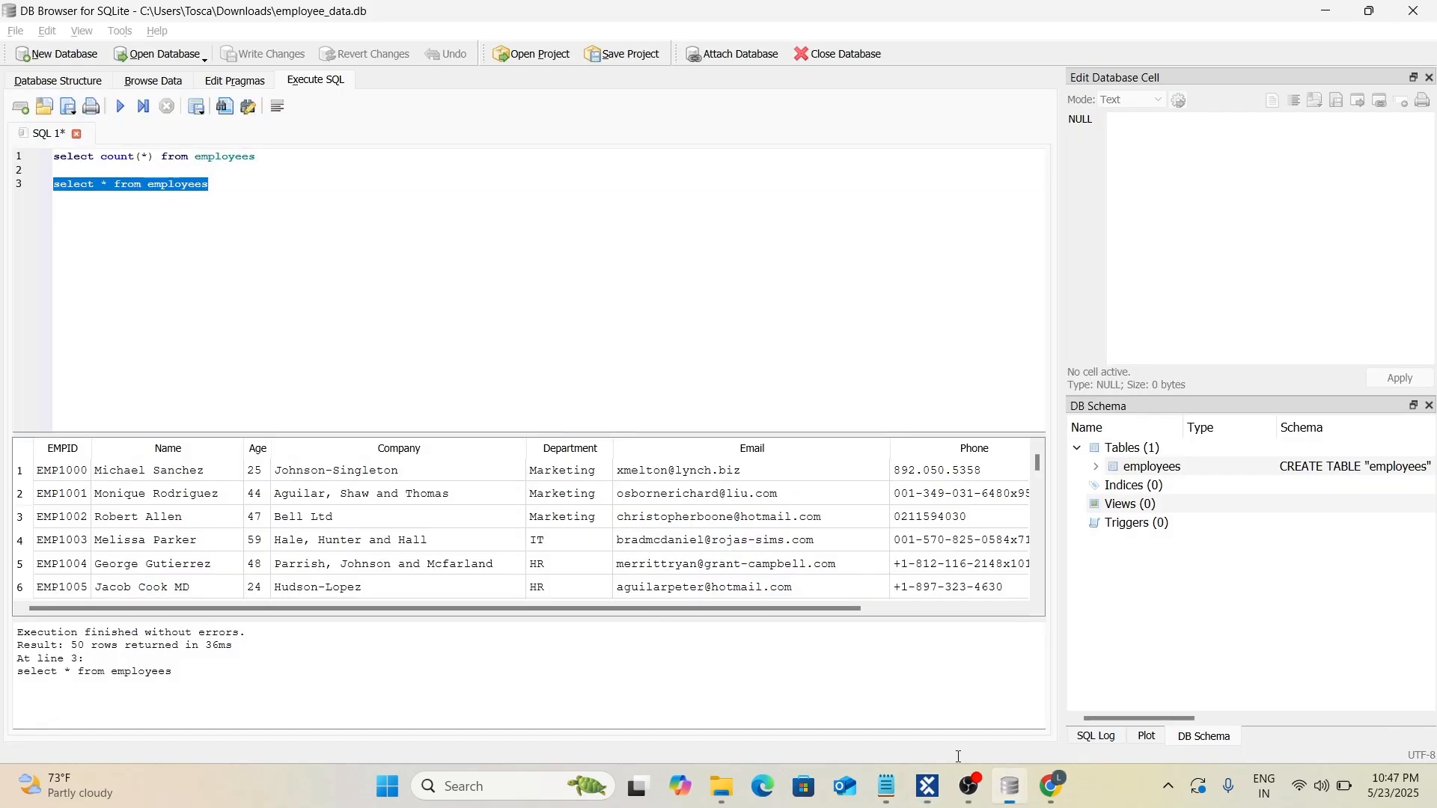
click(20, 473)
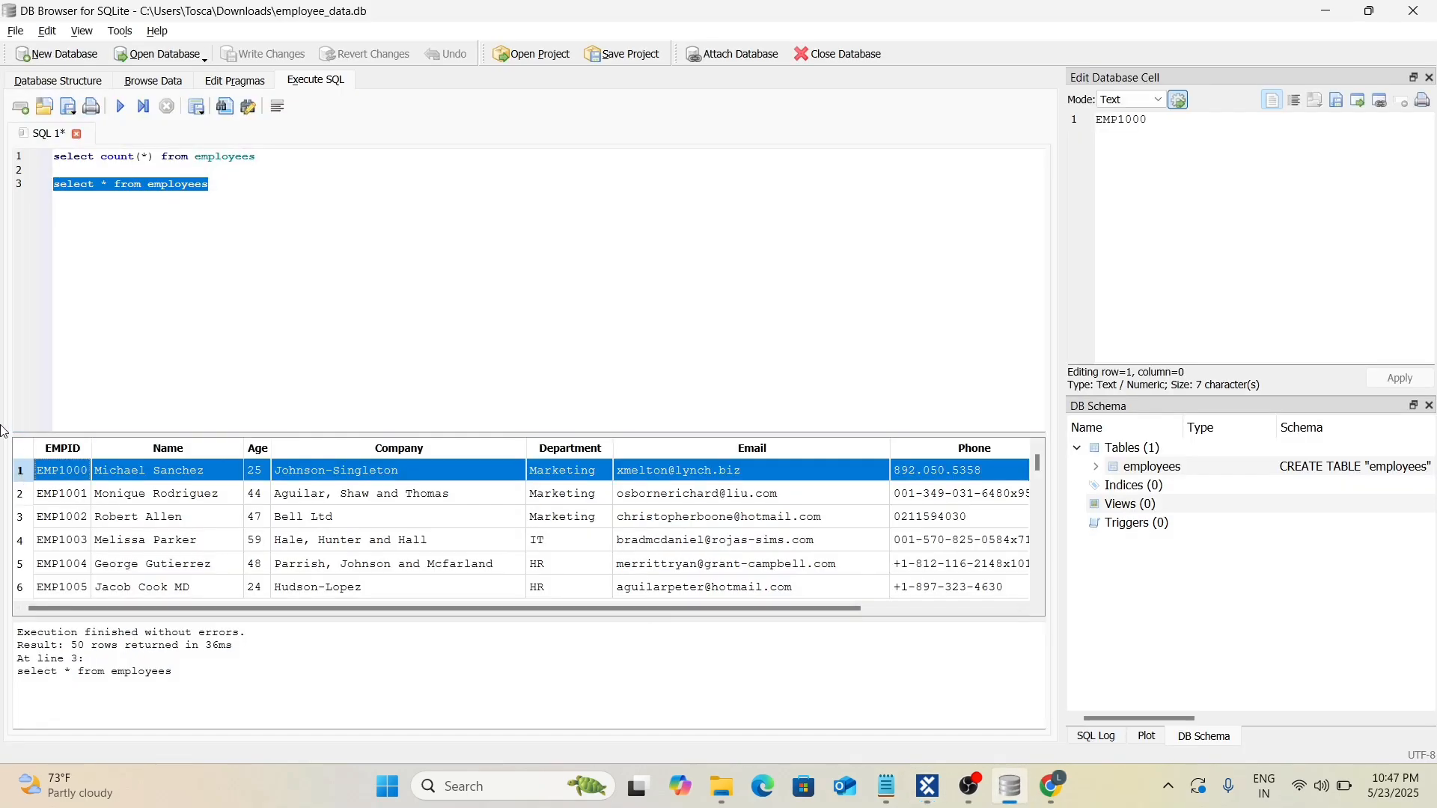
click(23, 453)
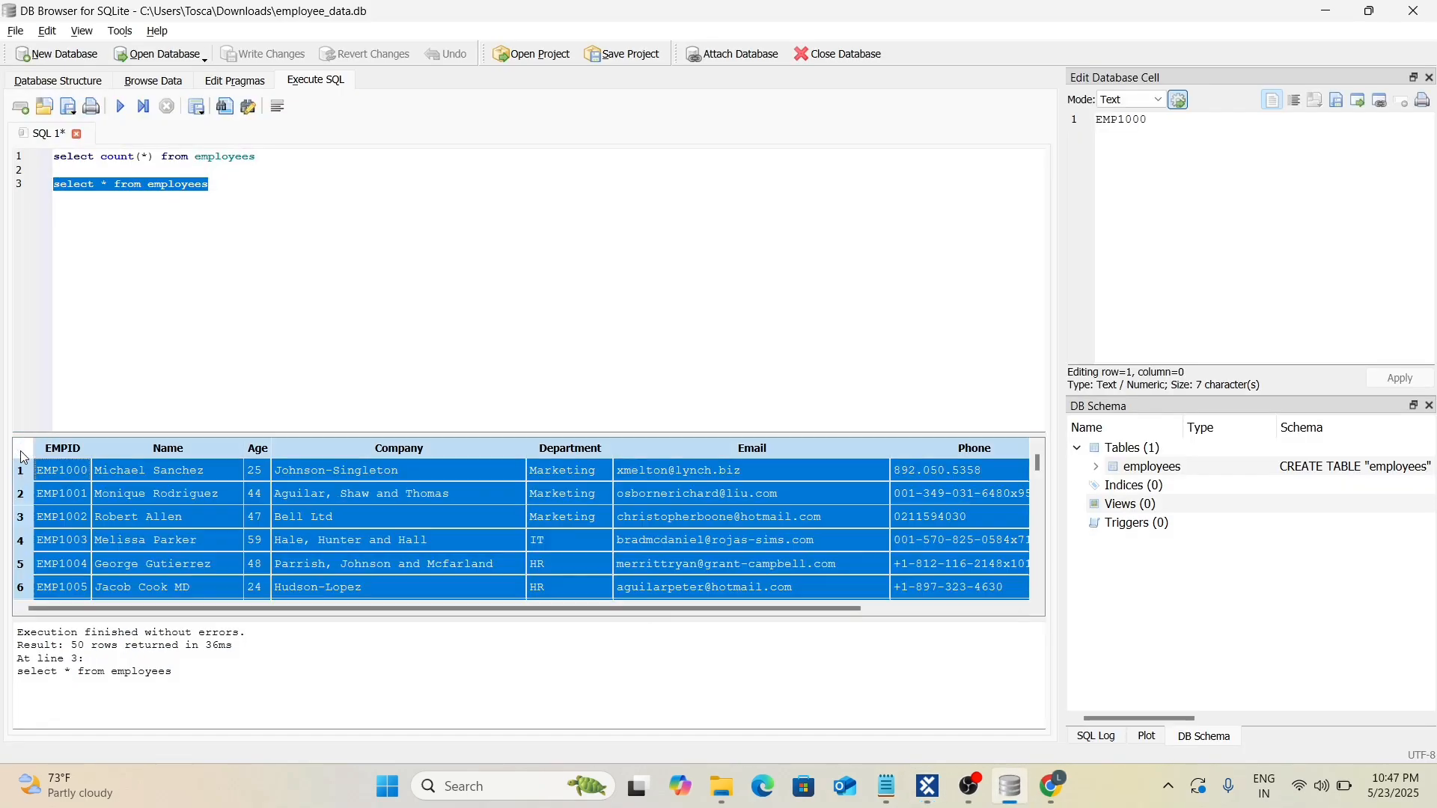
key(alt+Tab)
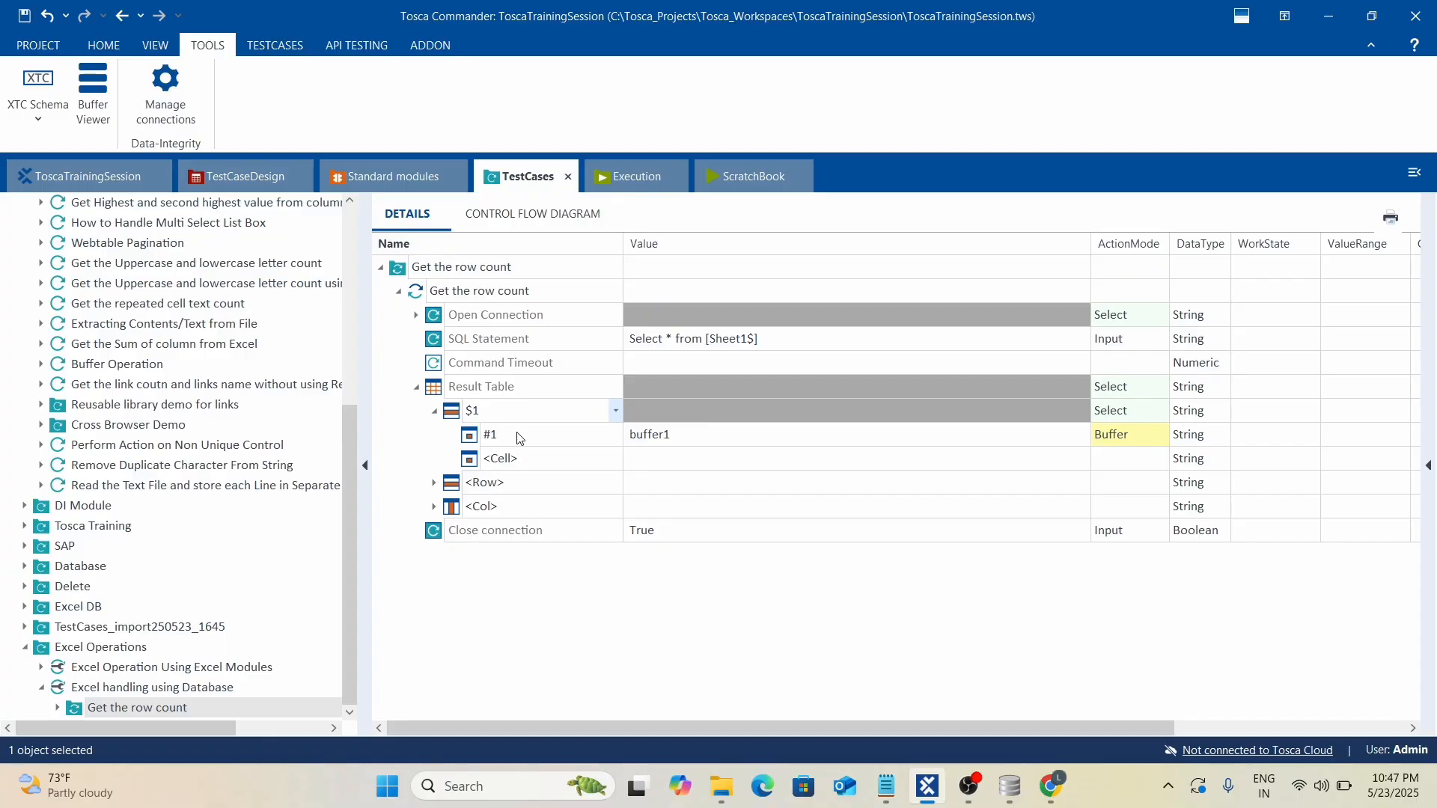
Delete the buffered cell #1 and its row $1 from the Result Table of the test step.
click(717, 442)
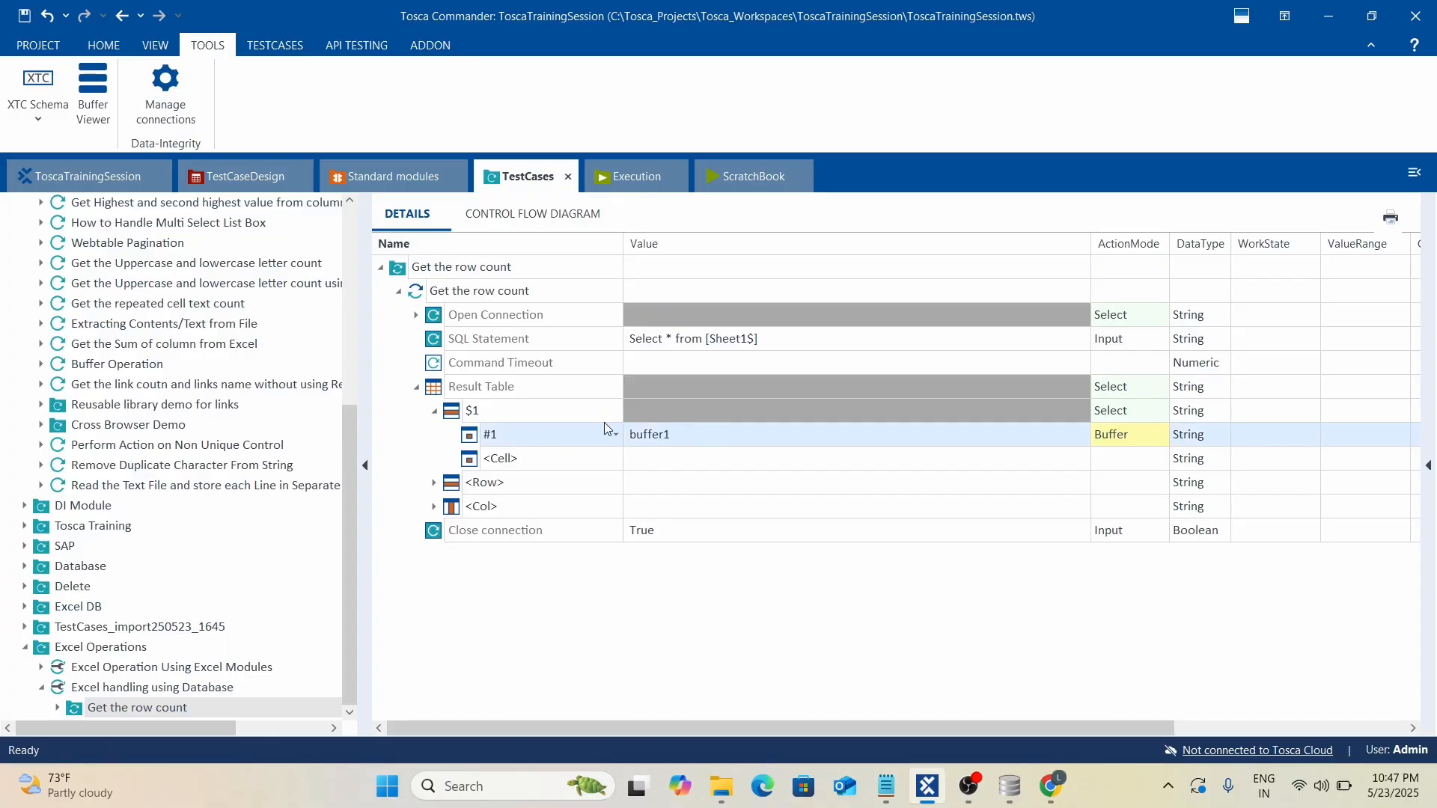
key(Delete)
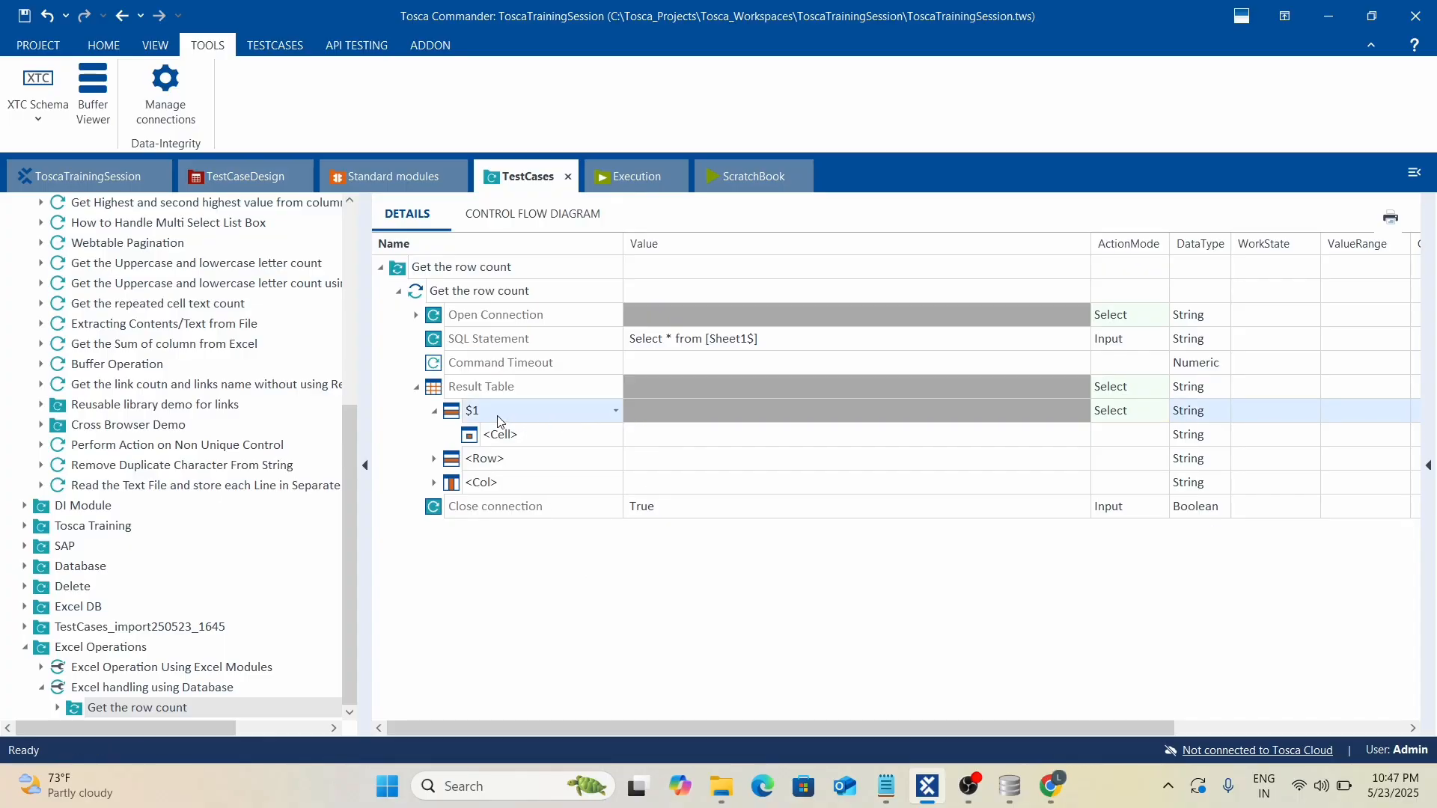
key(Delete)
Change the SQL statement to Select Count(*) from [Sheet1$].
click(670, 338)
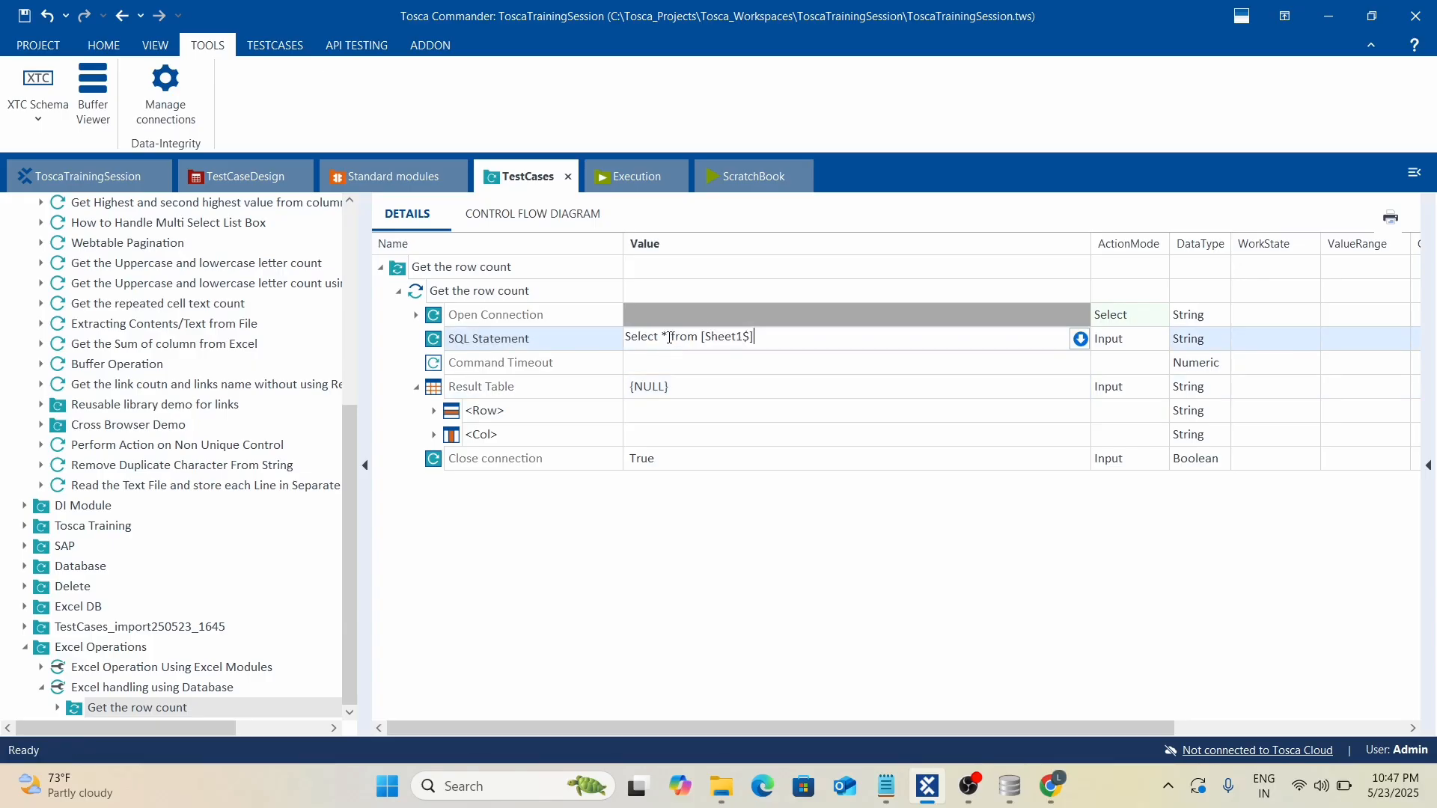
key(BackSpace)
text(Count(*))
click(670, 409)
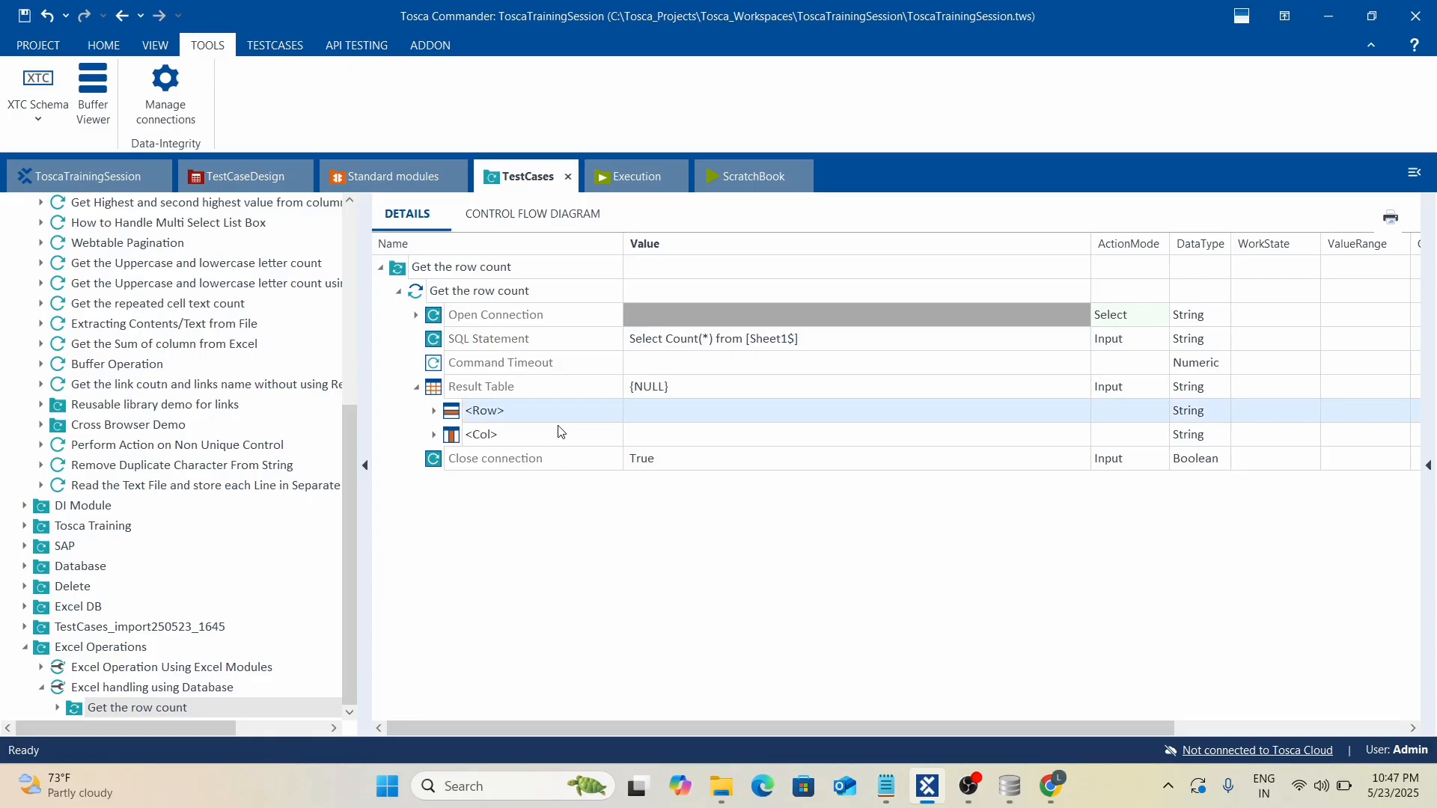
Name the placeholder row in the Result Table $1.
click(523, 409)
key(ctrl+a)
text($1)
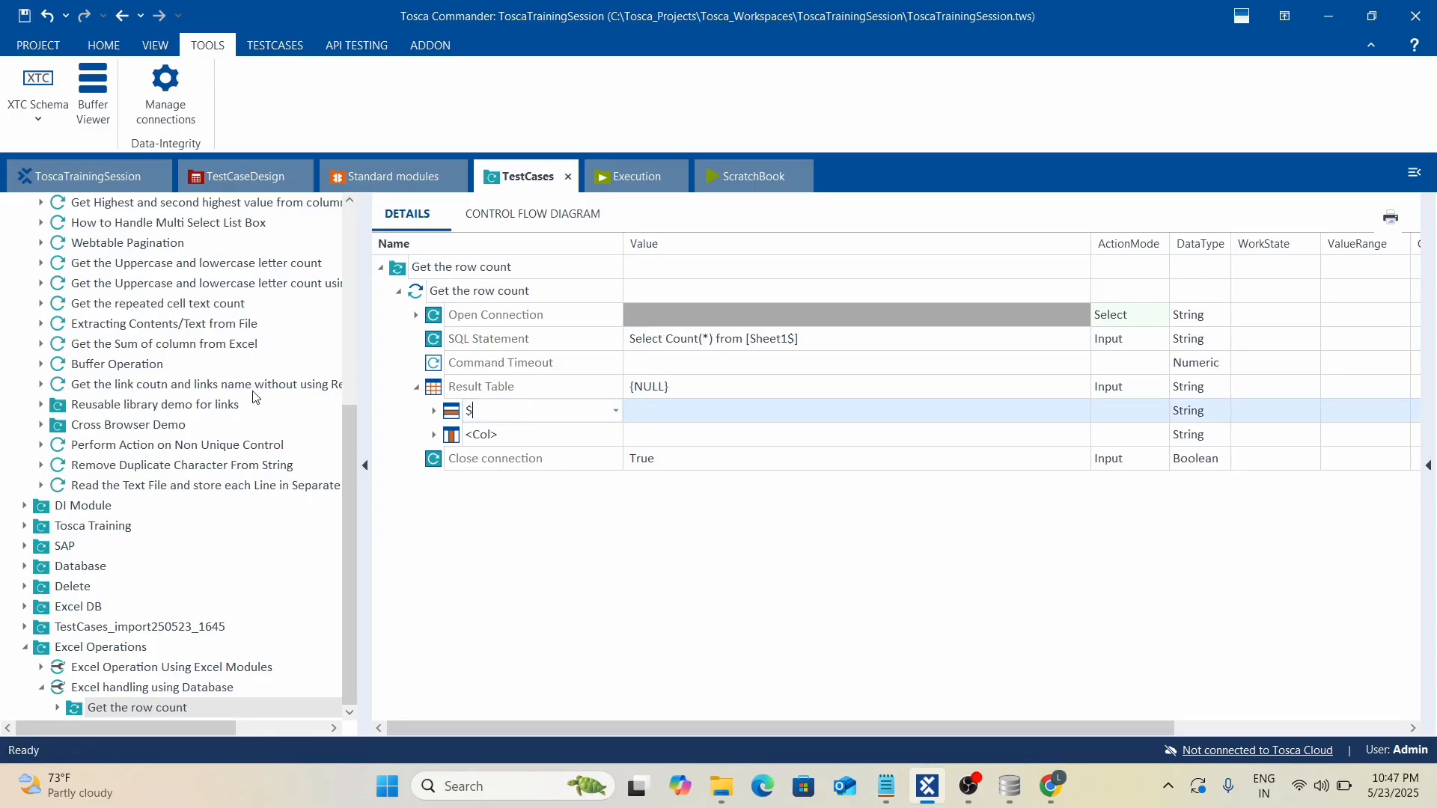
Define cell $0 under row $1 and store its value in a buffer named count.
click(436, 413)
click(532, 440)
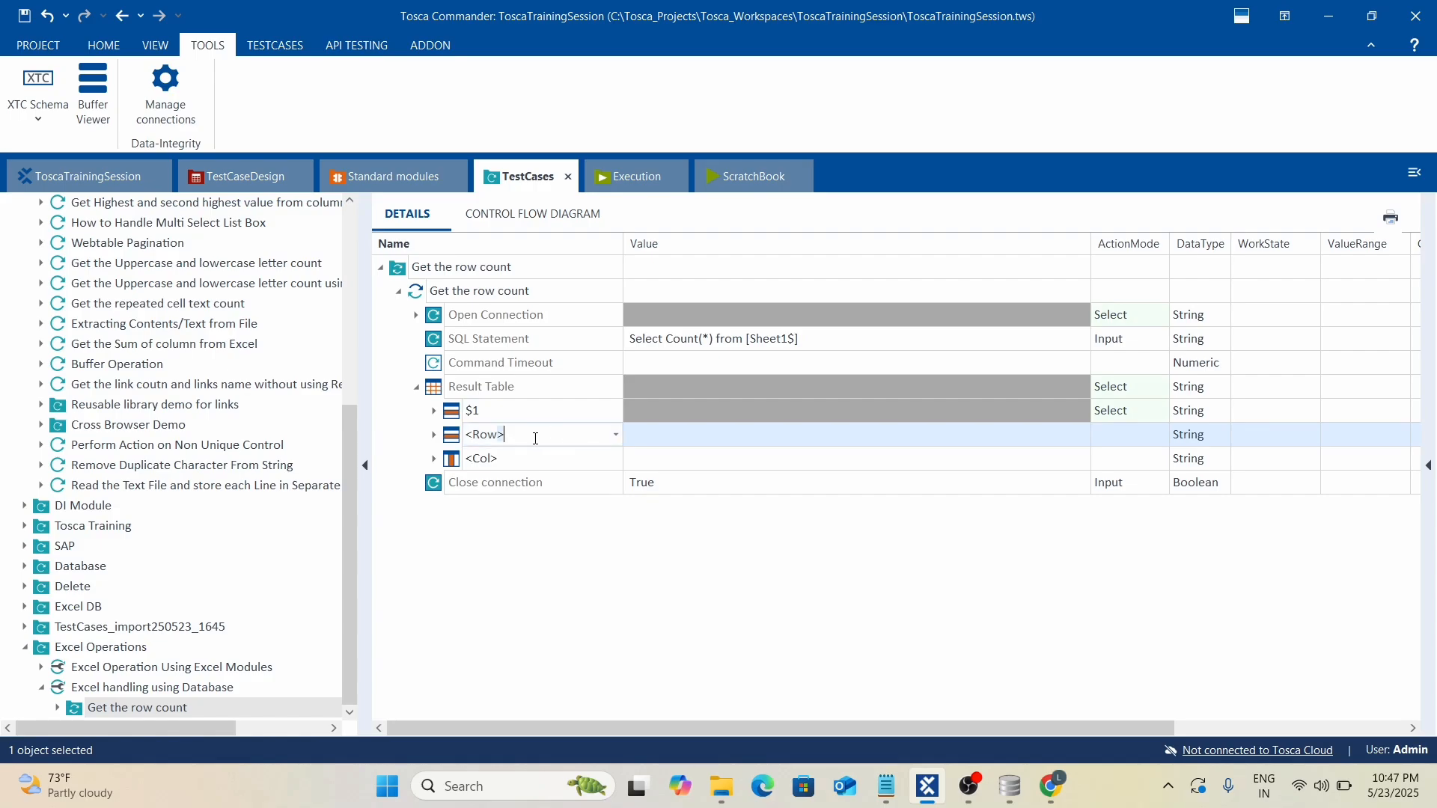
click(435, 412)
click(530, 440)
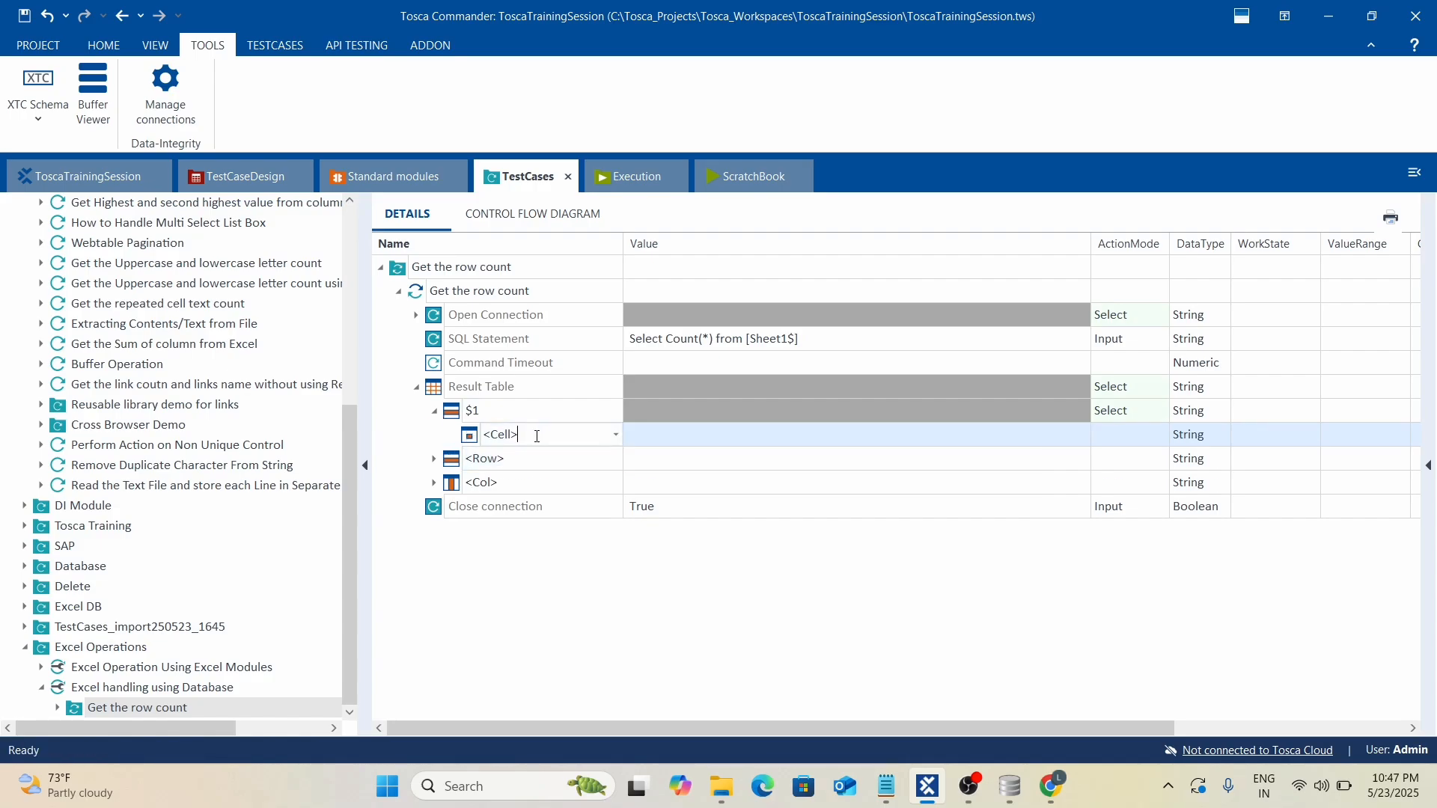
key(ctrl+a)
text($)
click(769, 440)
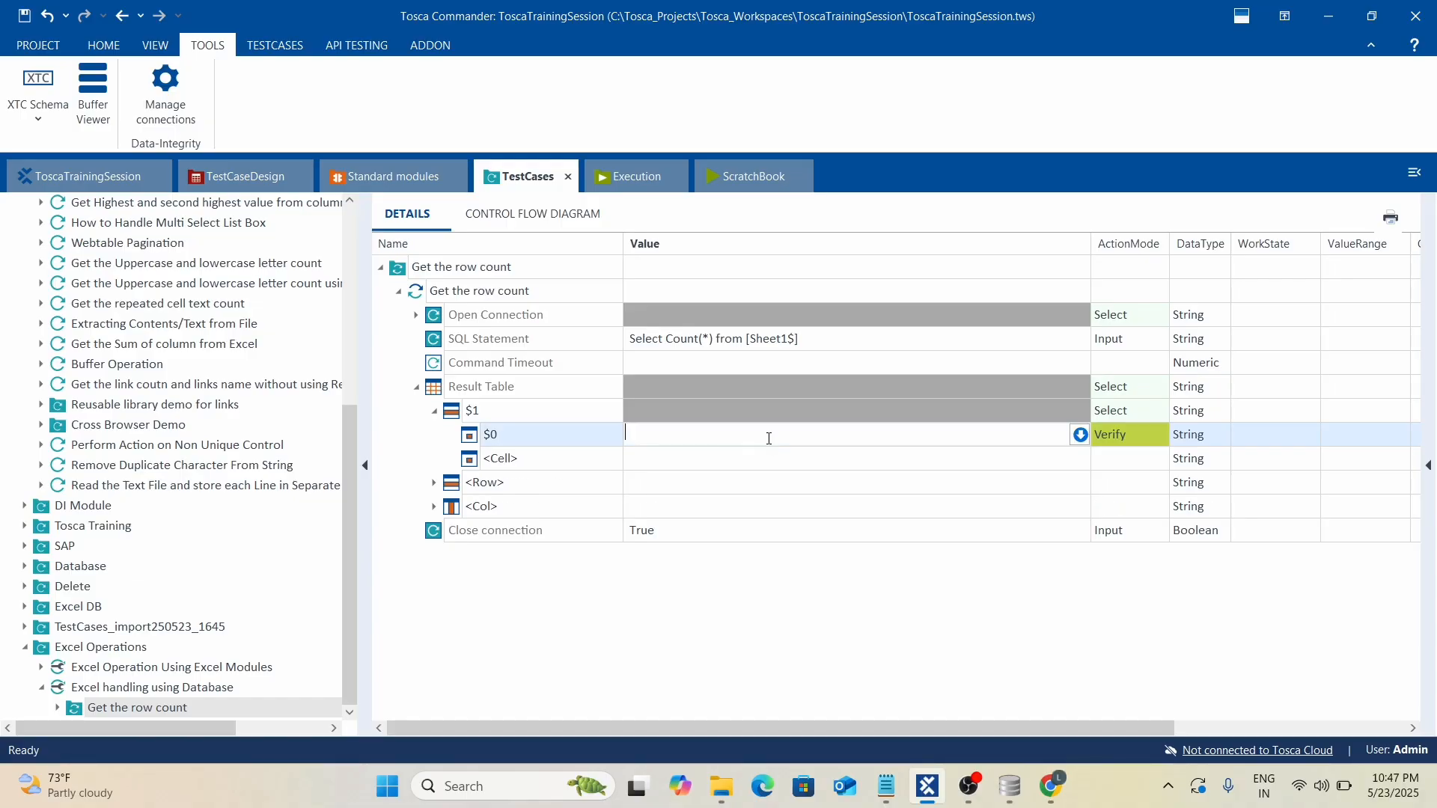
click(1147, 433)
text(Buffer)
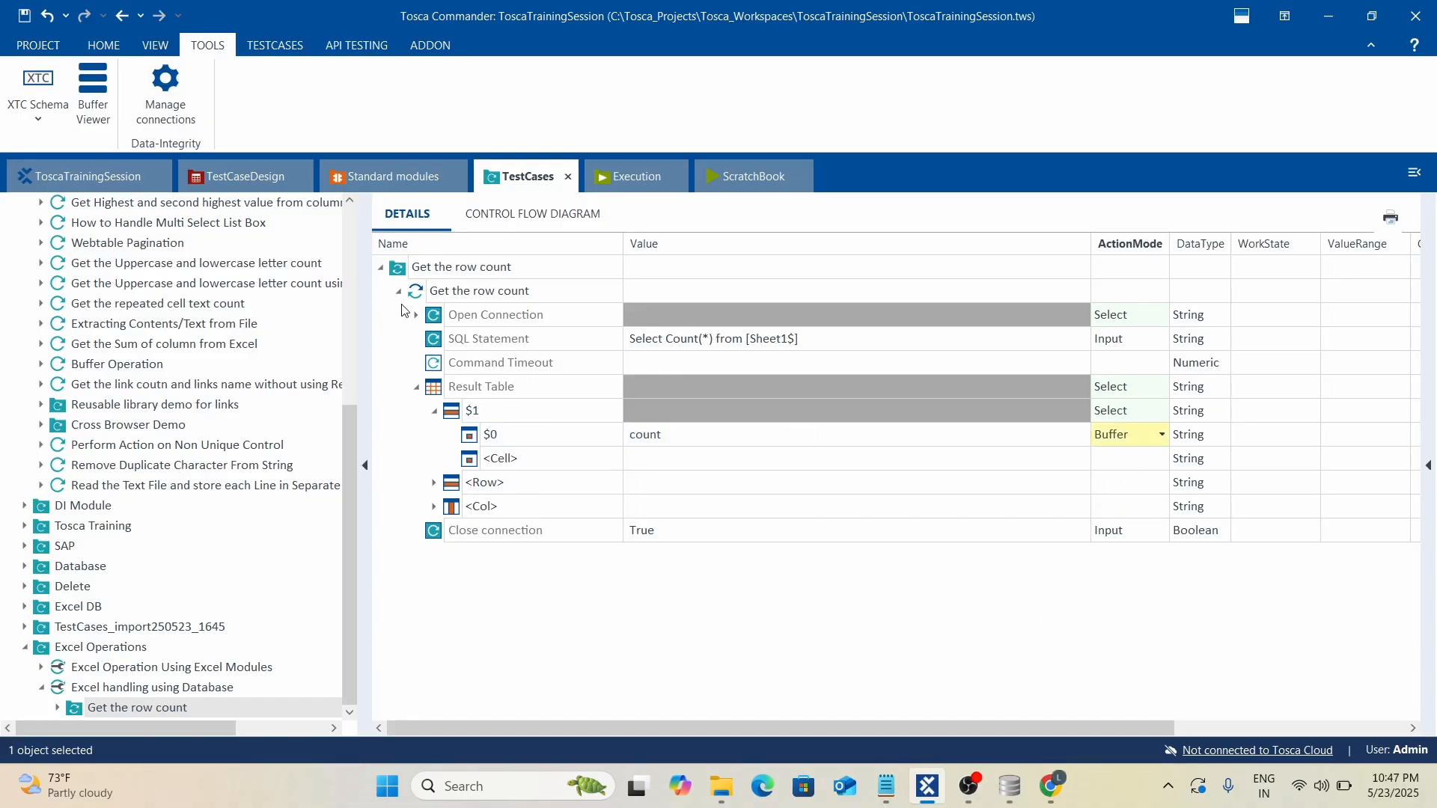
Rename the test step as Get the row count-Method 1 and paste a copy of it into the same folder.
click(568, 290)
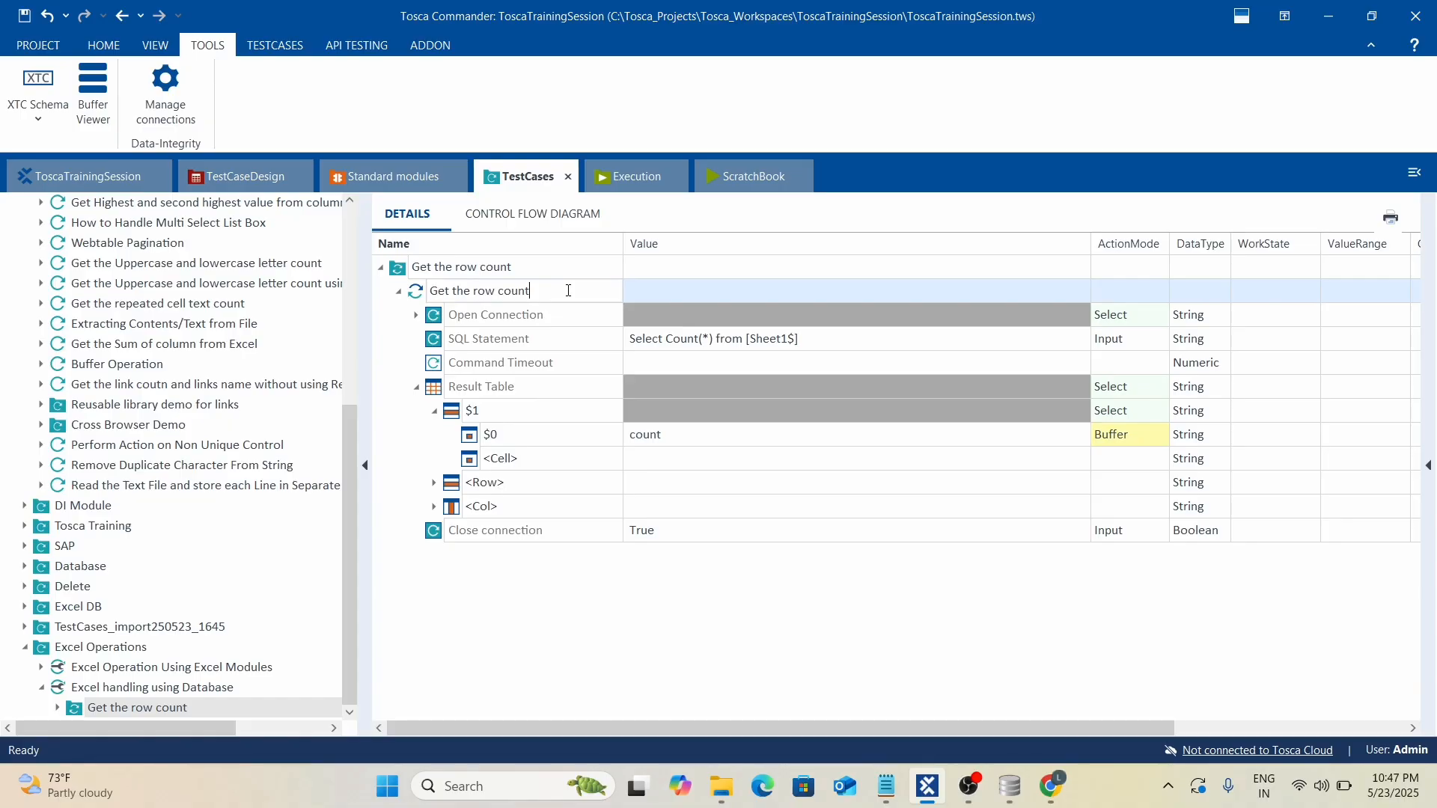
text(-Method 1)
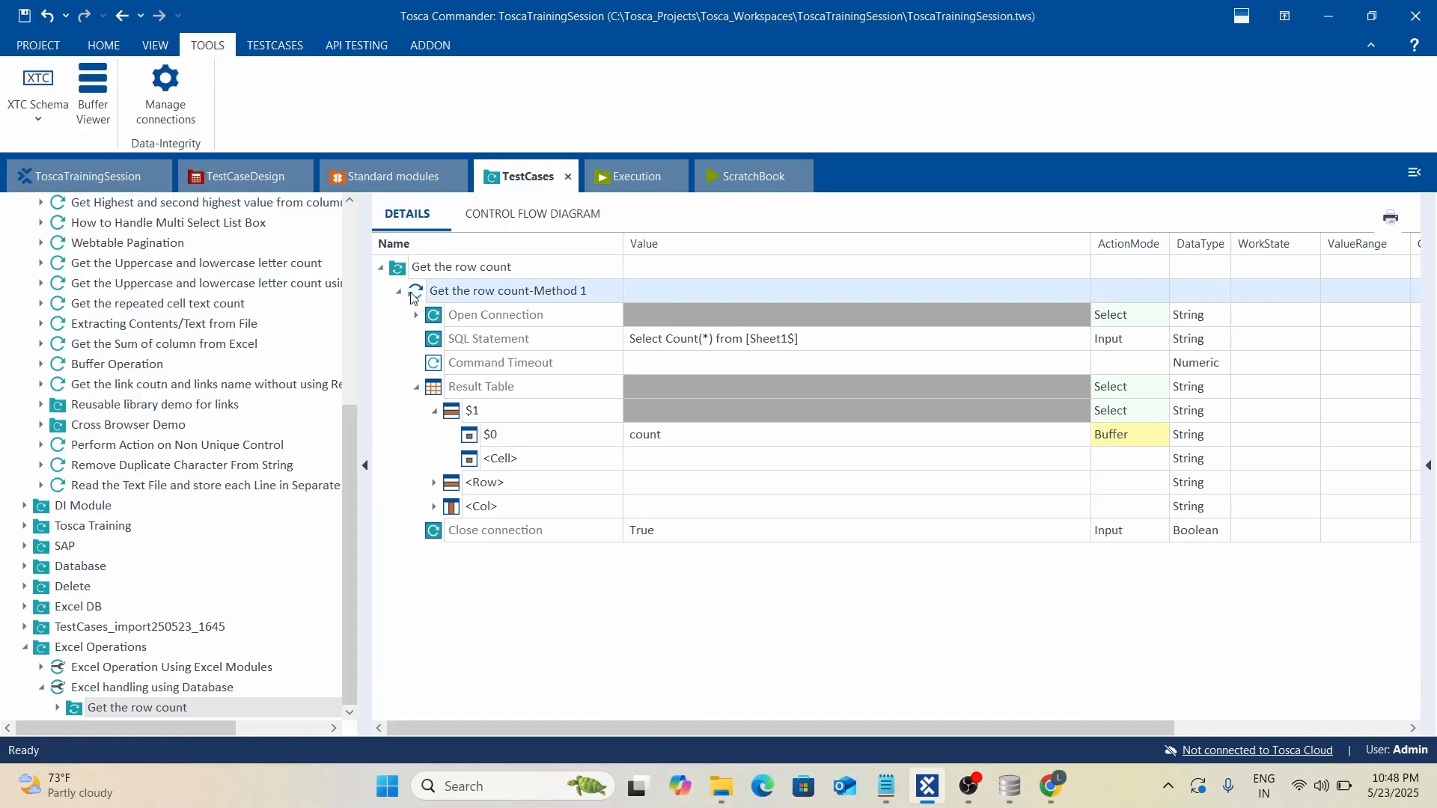
click(403, 269)
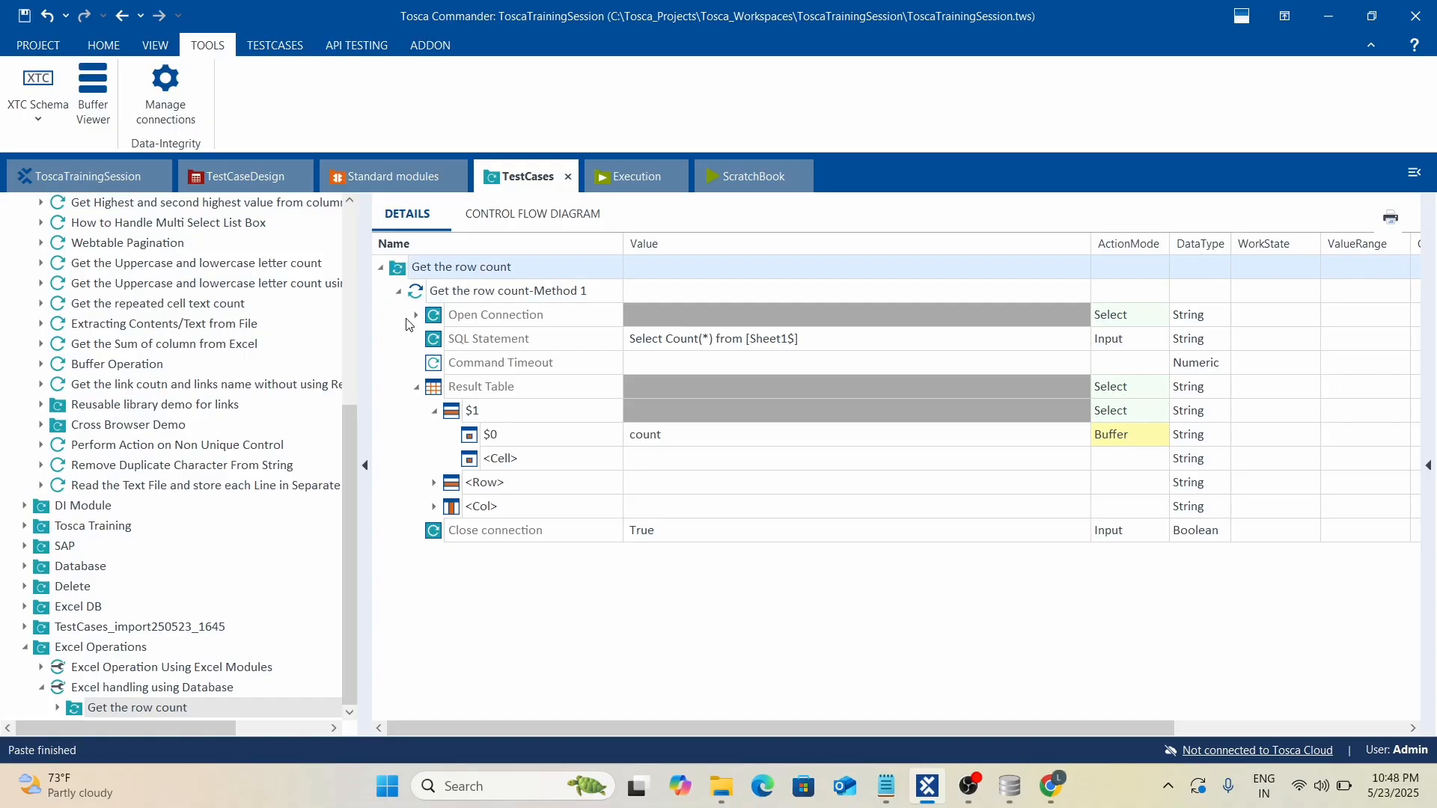
key(ctrl+v)
Change the SQL statement of the copied test step to Select * from [Sheet1$].
click(398, 291)
click(397, 315)
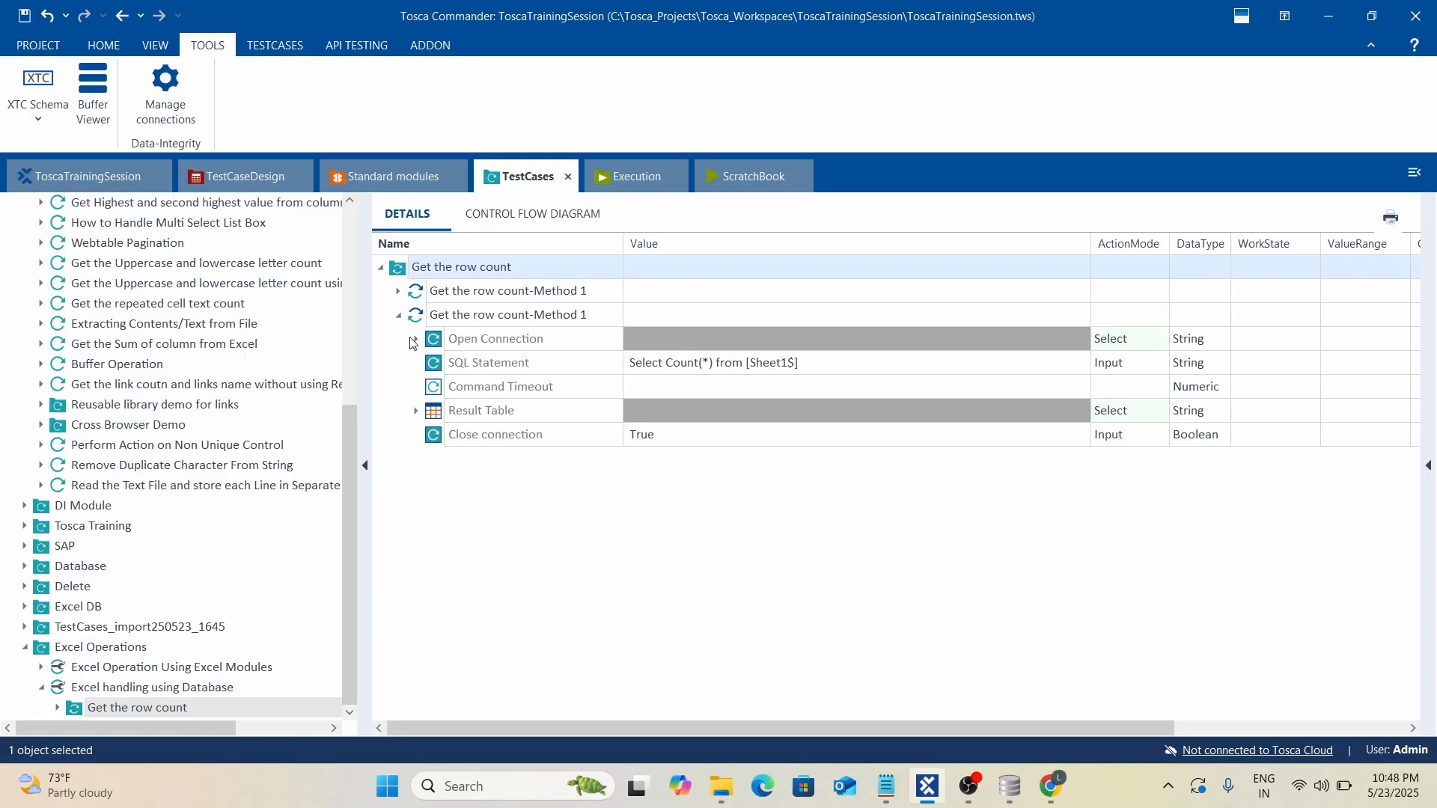
click(634, 503)
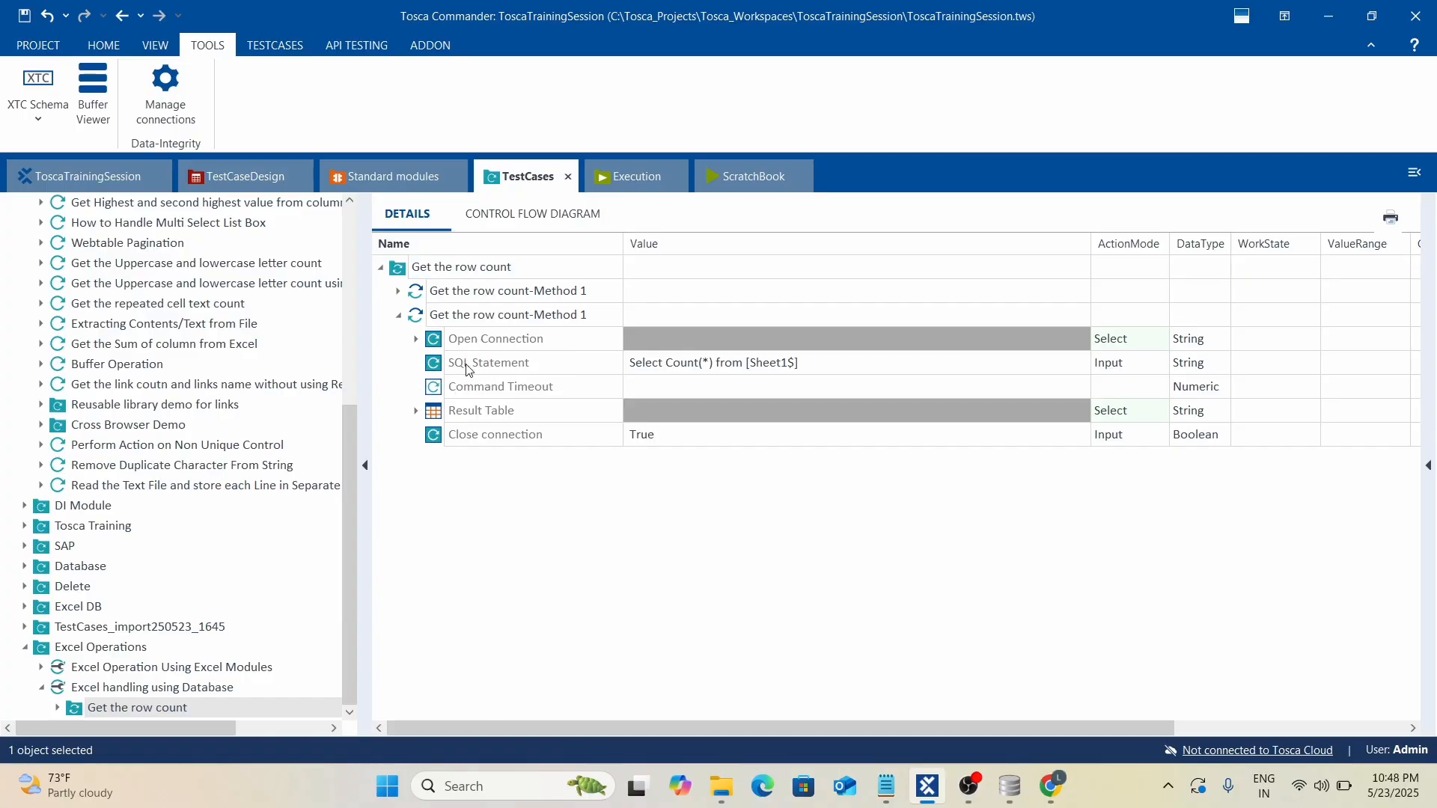
click(770, 365)
click(705, 362)
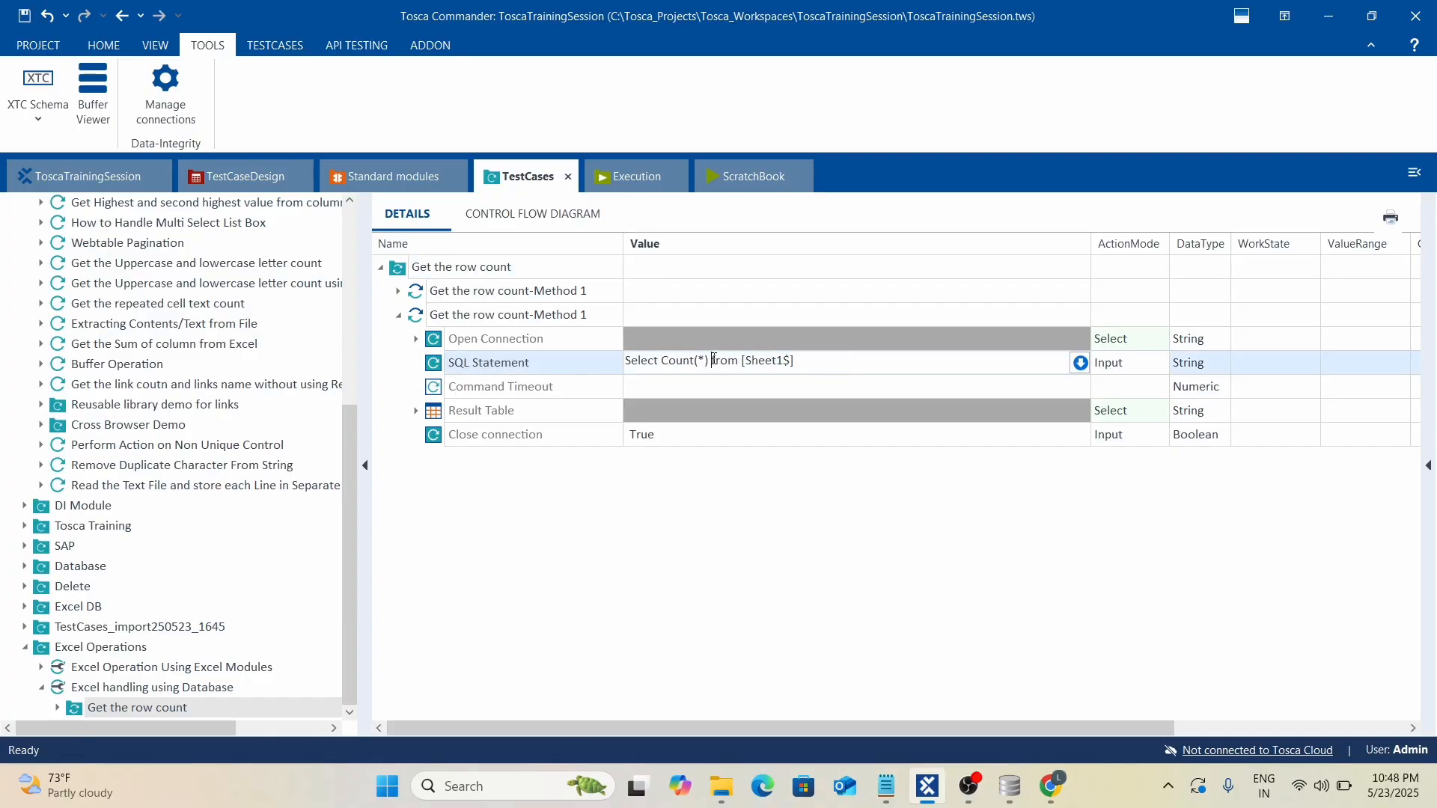
click(706, 360)
key(BackSpace)
key(BackSpace)
drag(697, 360, 660, 360)
key(BackSpace)
Delete row $1 from the Result Table of the copied test step.
click(417, 411)
click(500, 437)
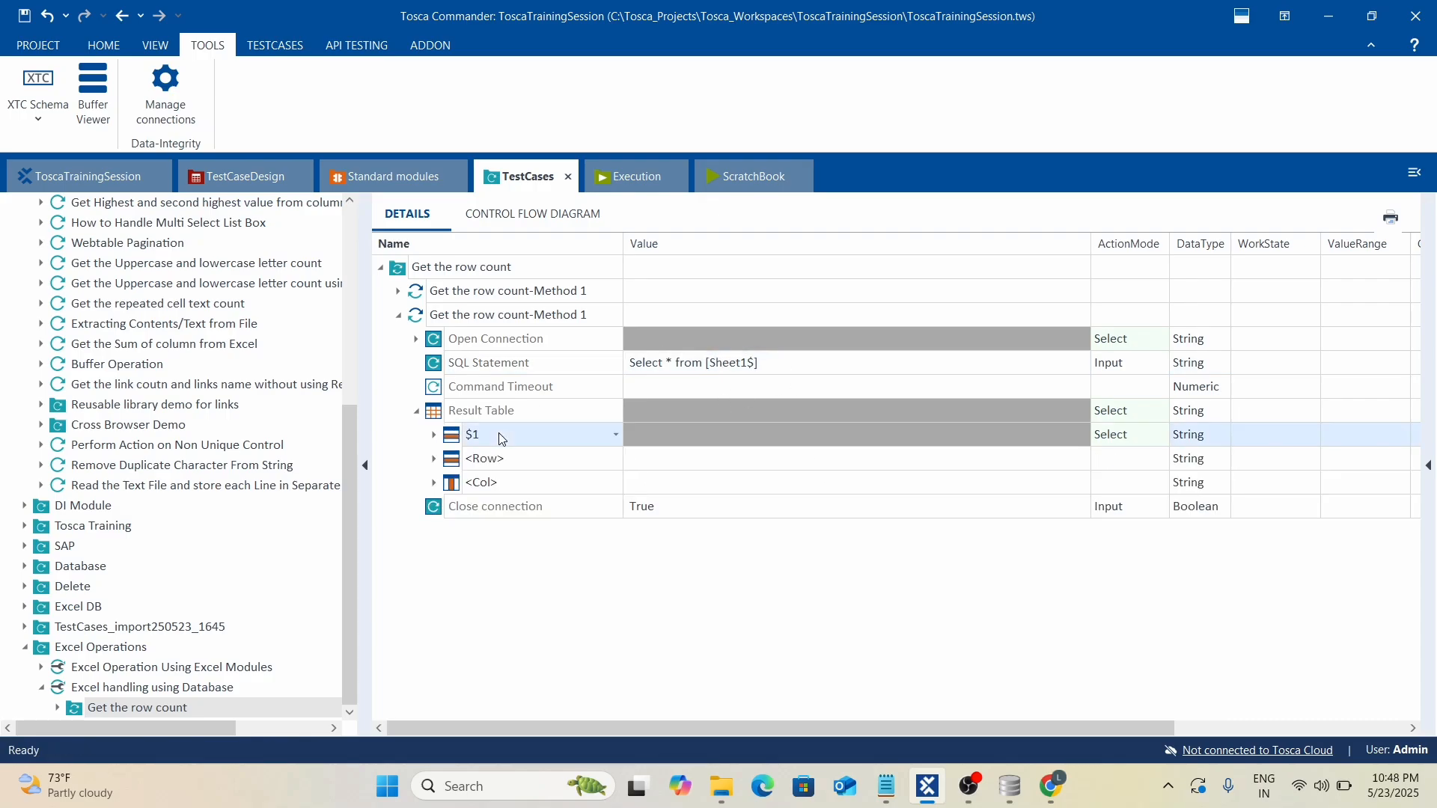
key(Delete)
Buffer the RowCount property of the copied step's Result Table under the name rc.
click(1027, 419)
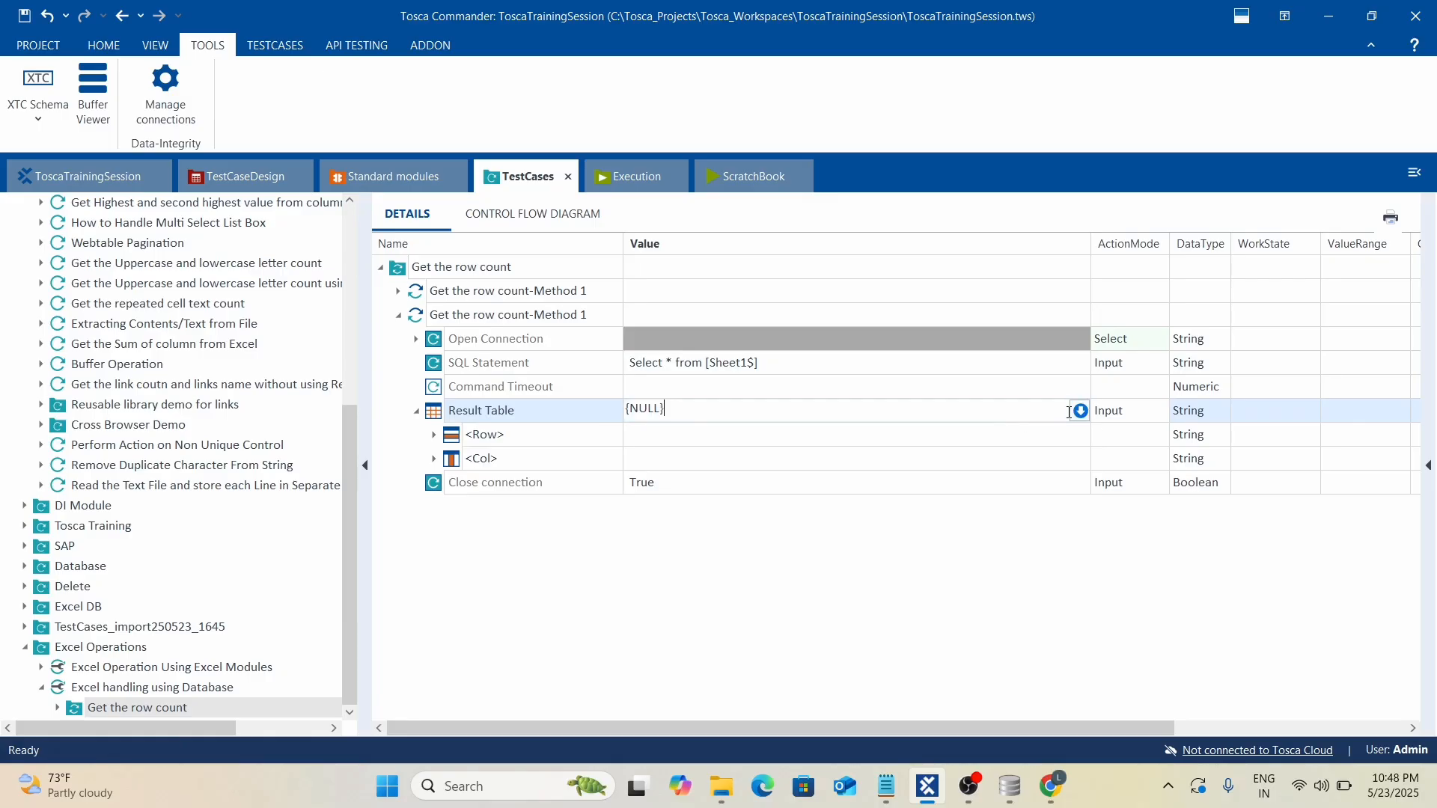
click(1081, 411)
text(R)
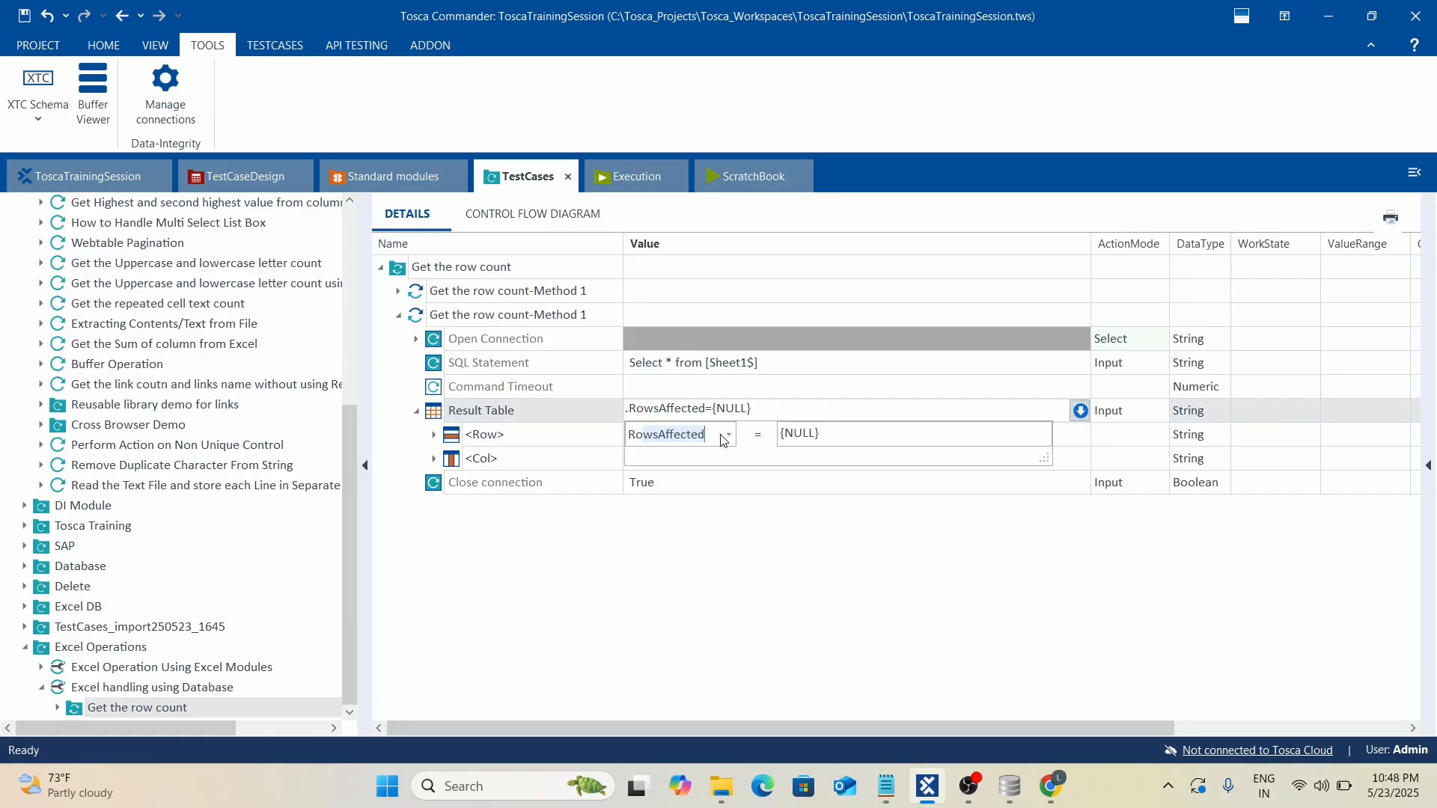
text(ows)
key(BackSpace)
key(BackSpace)
text(Count)
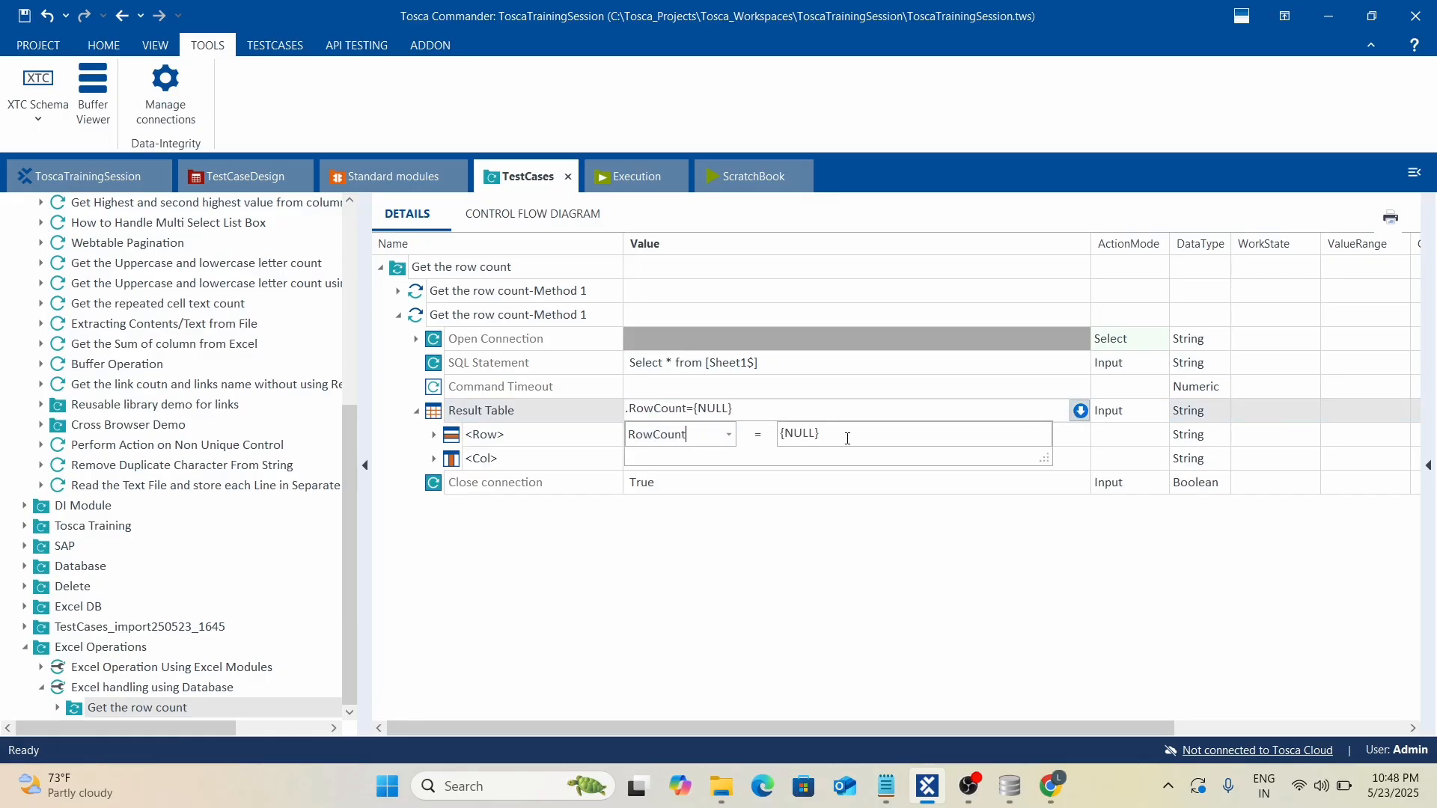
key(Tab)
text(r)
click(1039, 550)
click(1122, 414)
key(b)
click(890, 540)
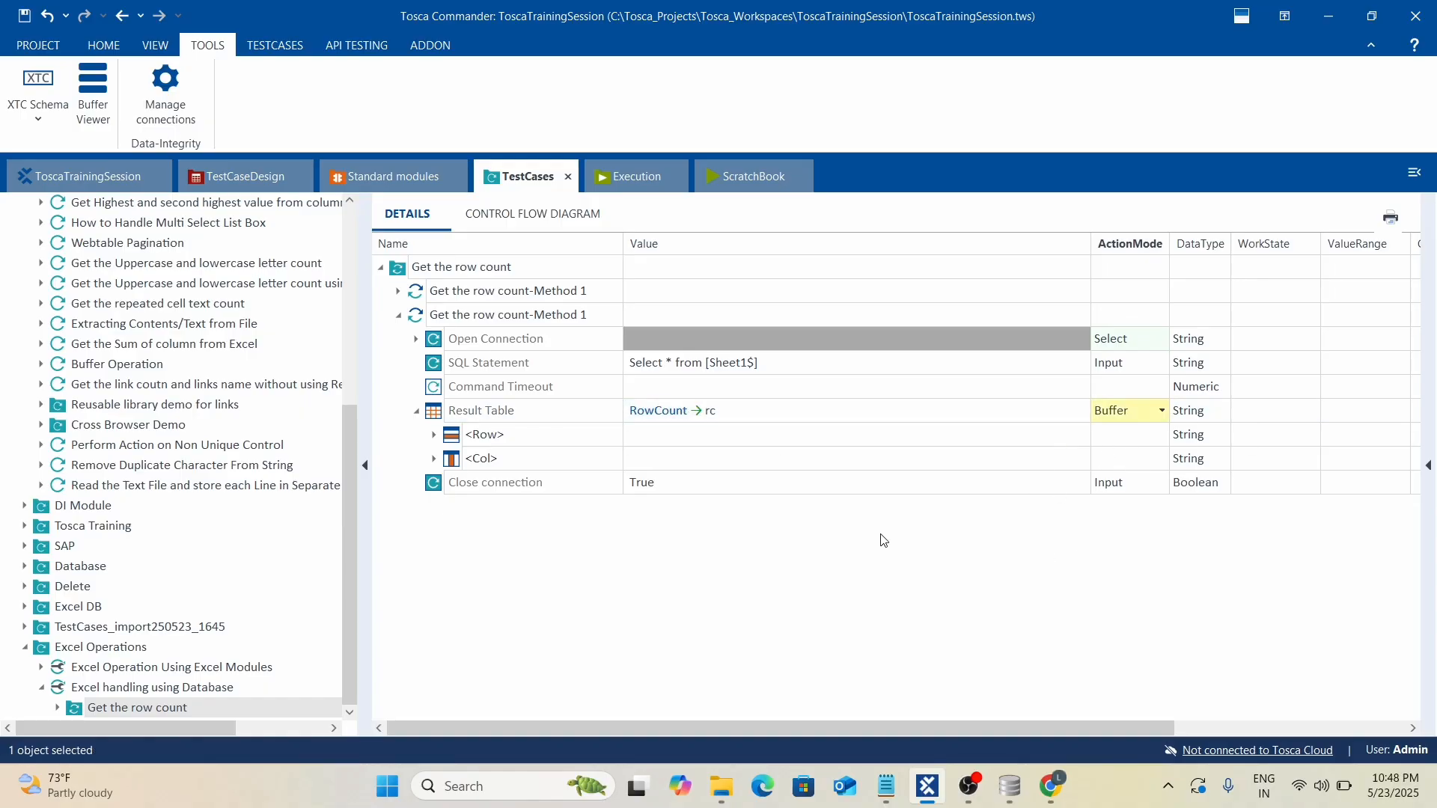
Run the copied row count test step in ScratchBook and expand its results.
right_click(480, 315)
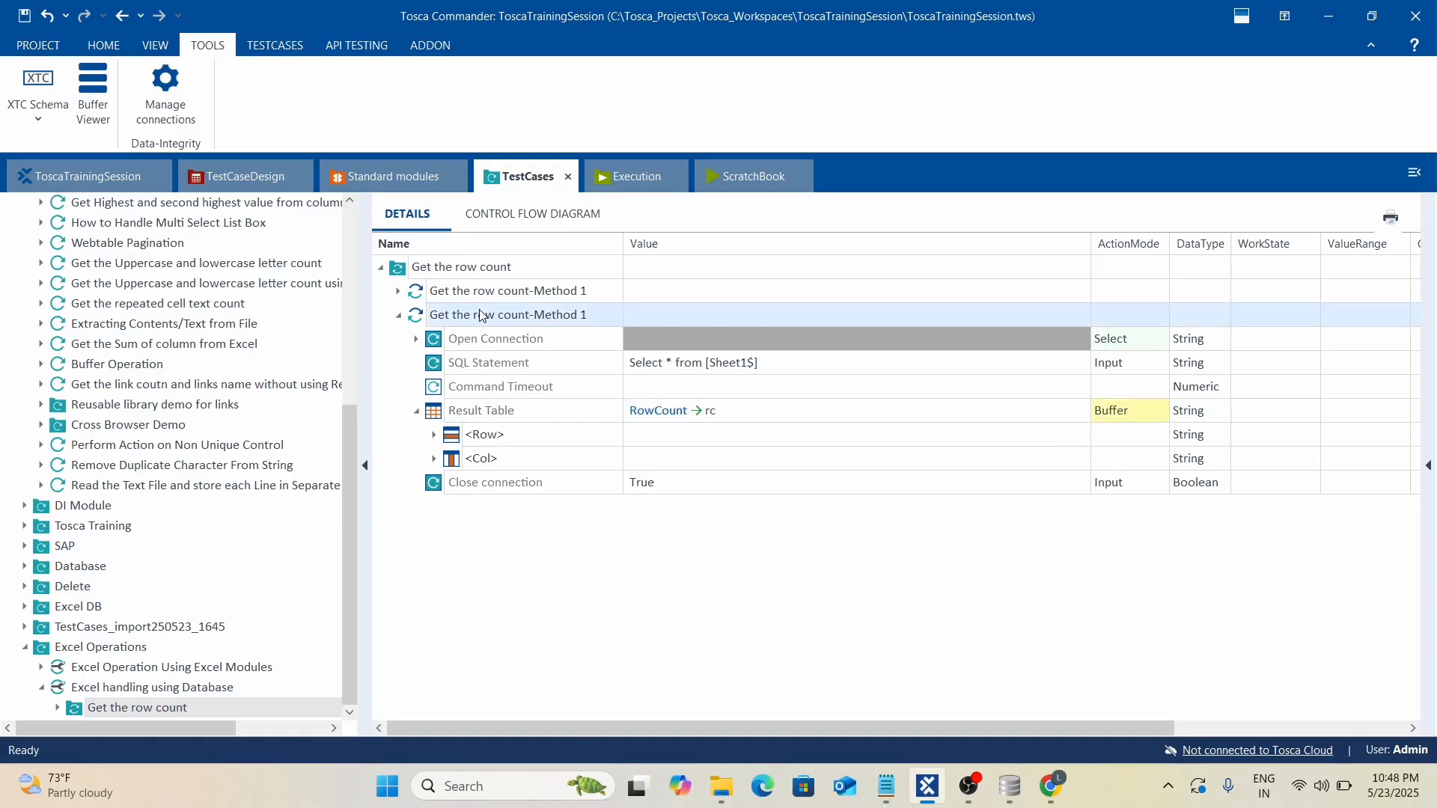
click(591, 466)
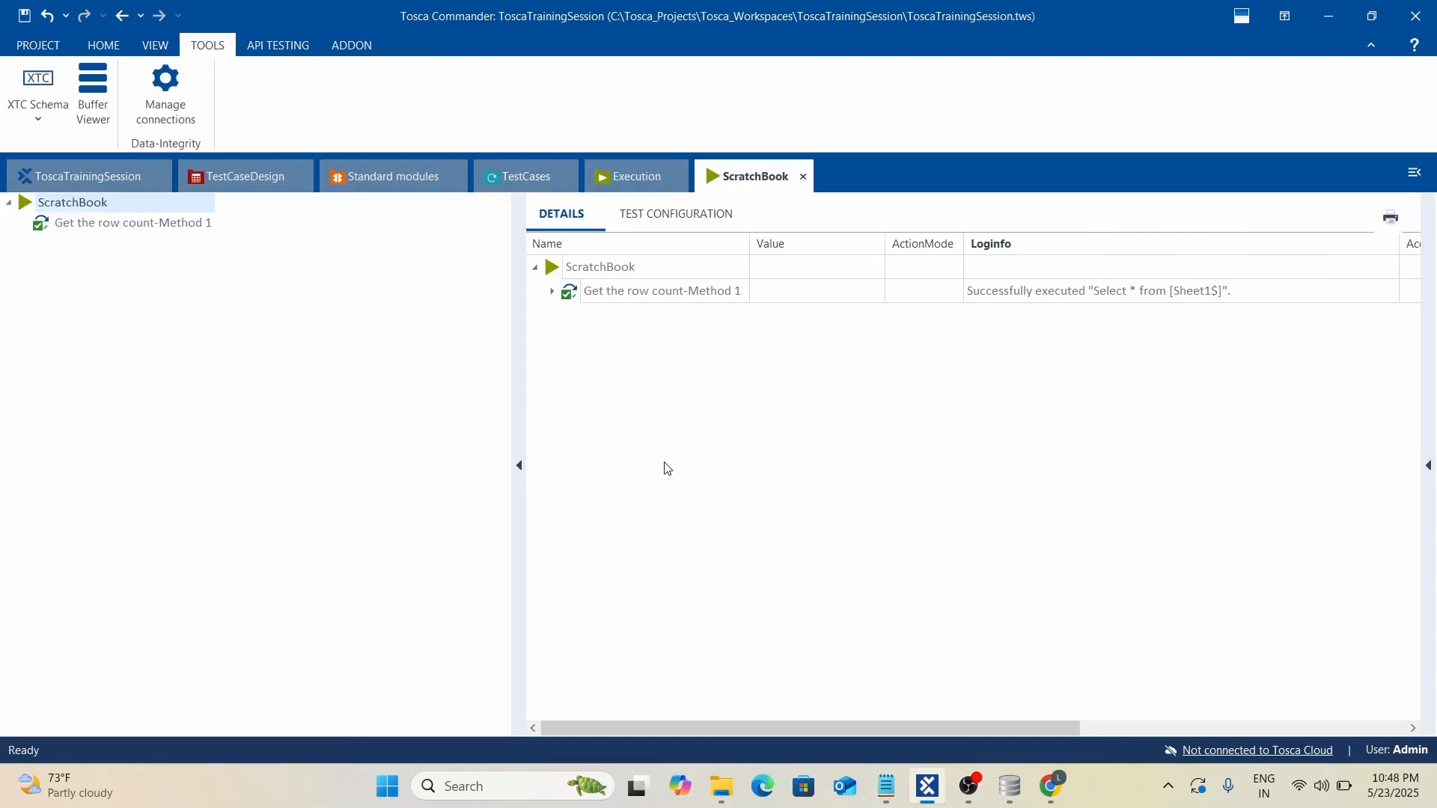
click(553, 292)
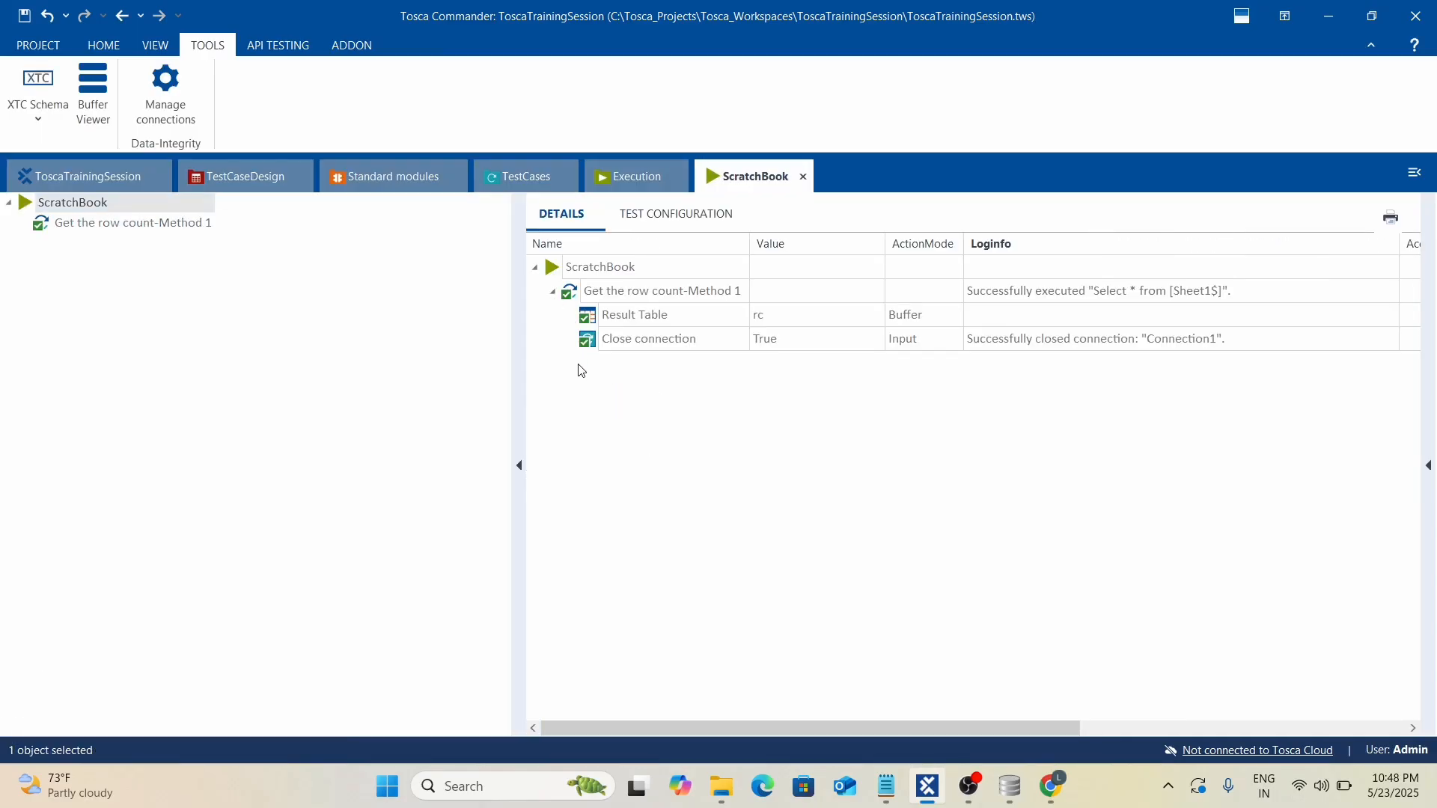
right_click(645, 315)
click(667, 536)
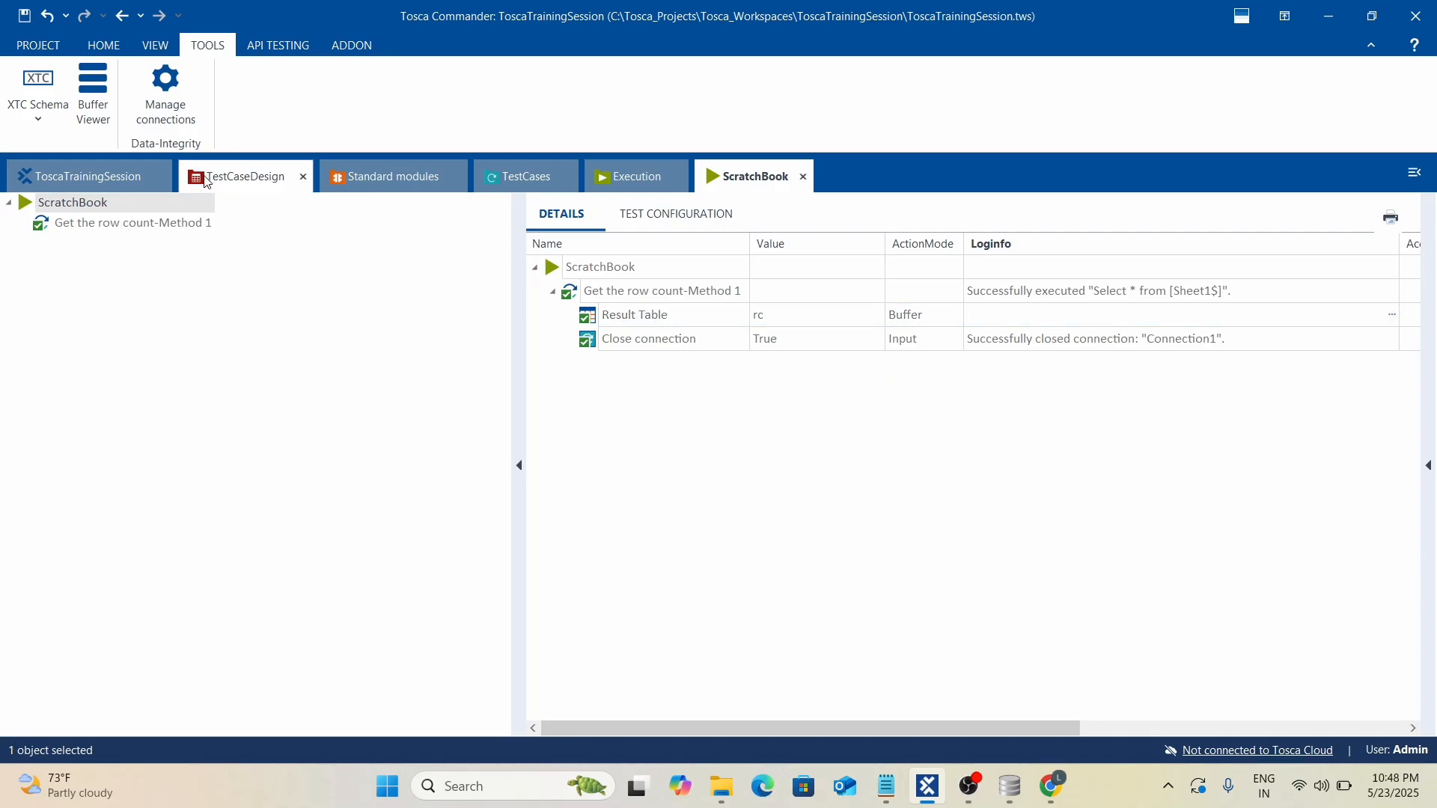
Look up the value of buffer rc in the Buffer Viewer and close the viewer.
click(93, 94)
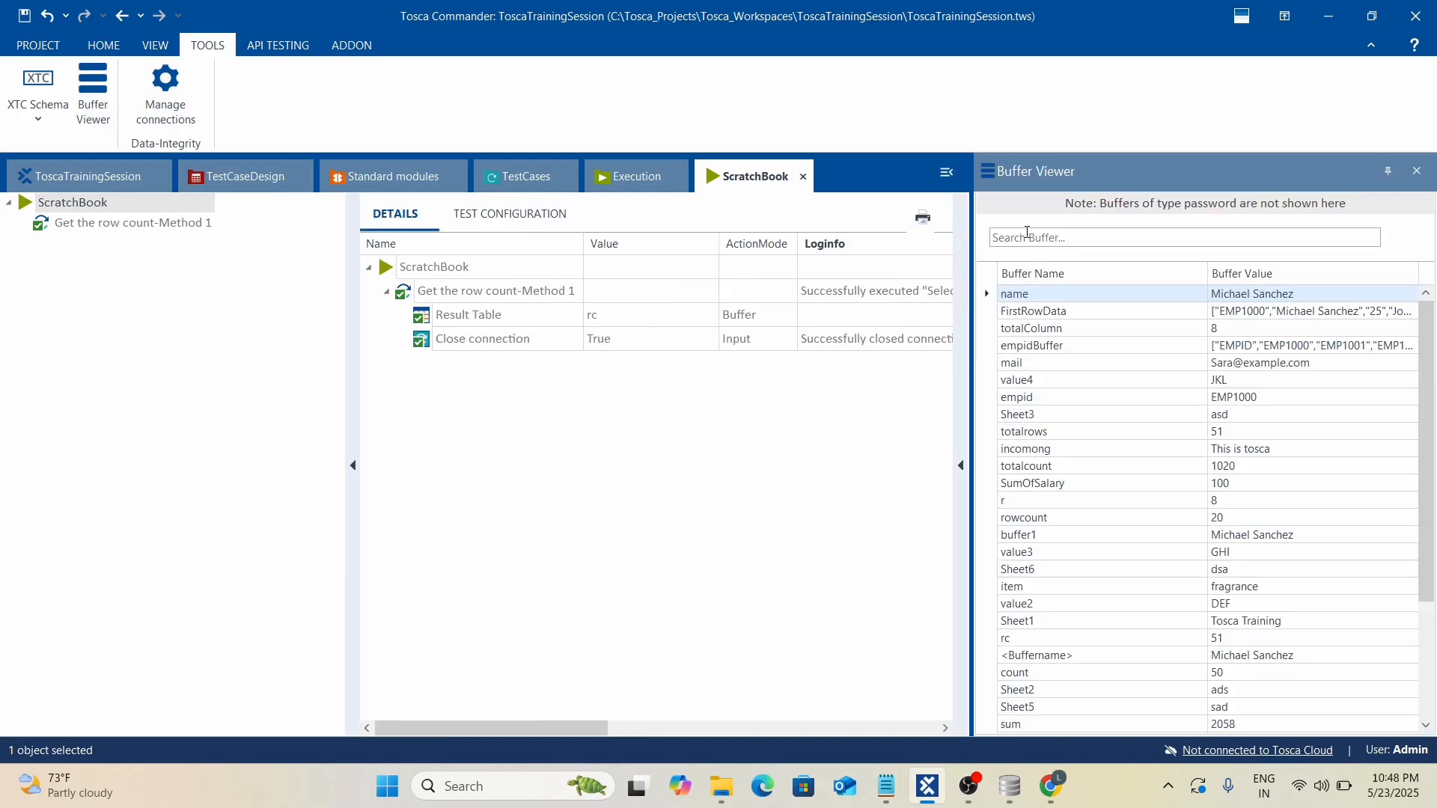
click(1028, 236)
text(rc)
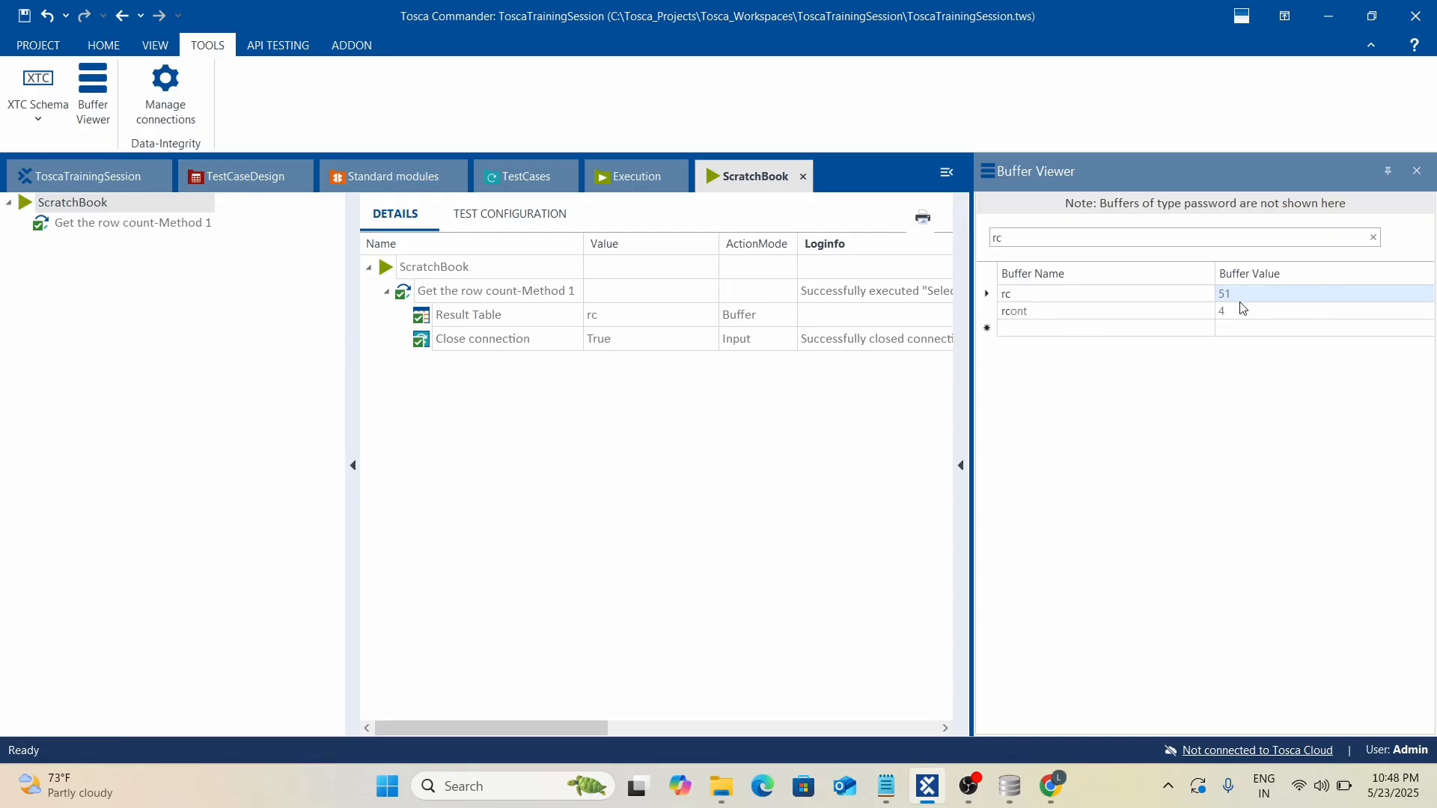
click(1260, 298)
click(571, 498)
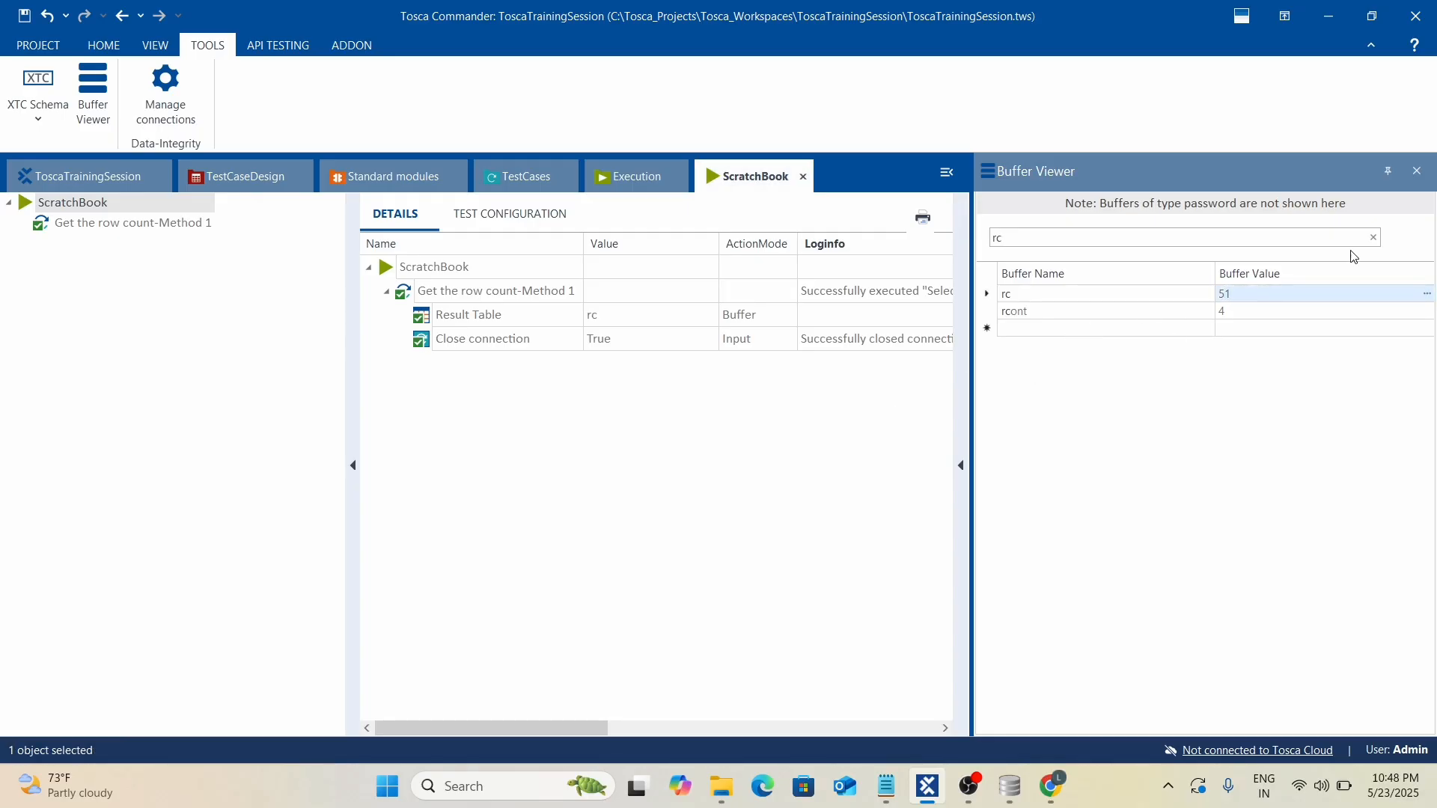
click(1416, 172)
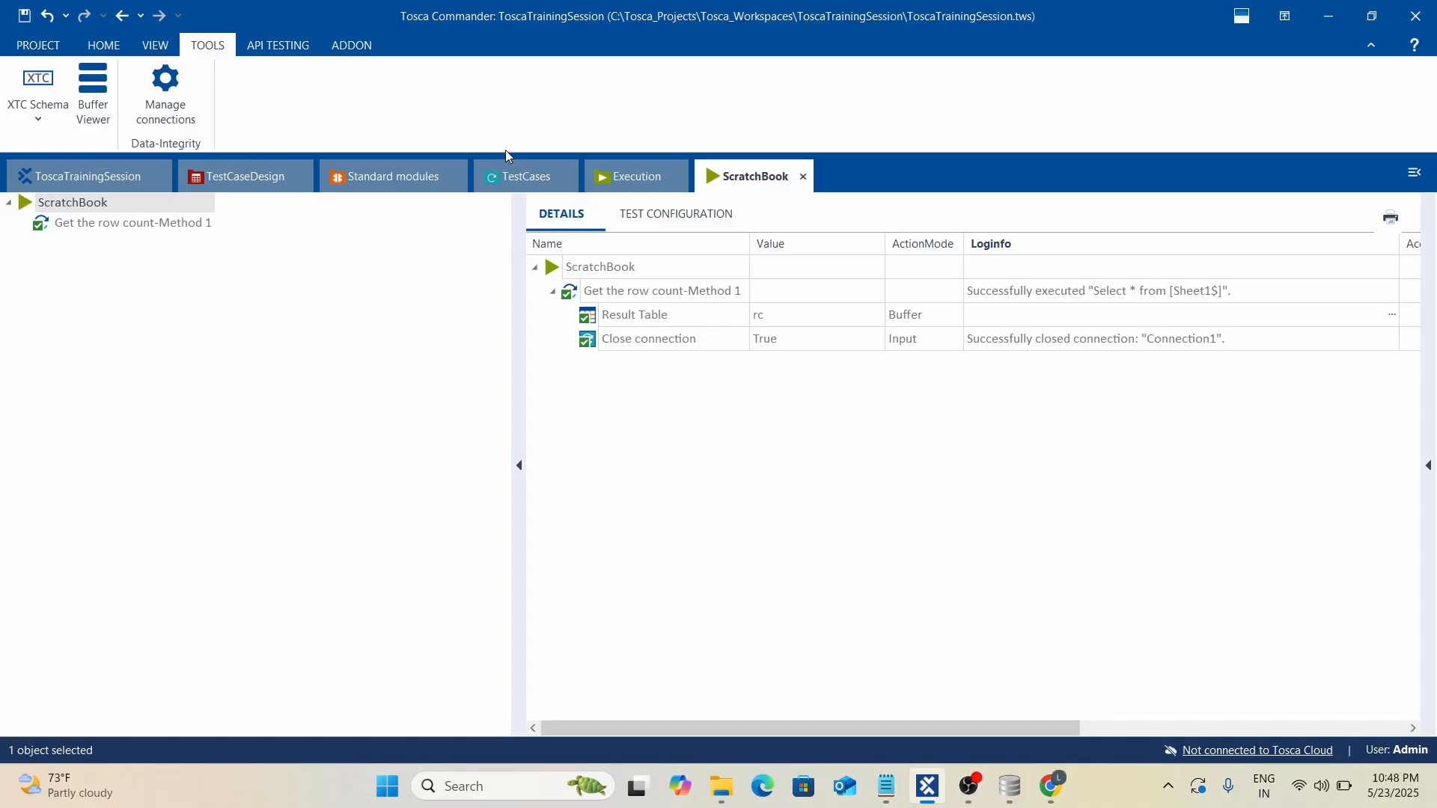
Return to the test cases, collapse the copied test step and rename it as Get the row count-Method 2.
click(524, 176)
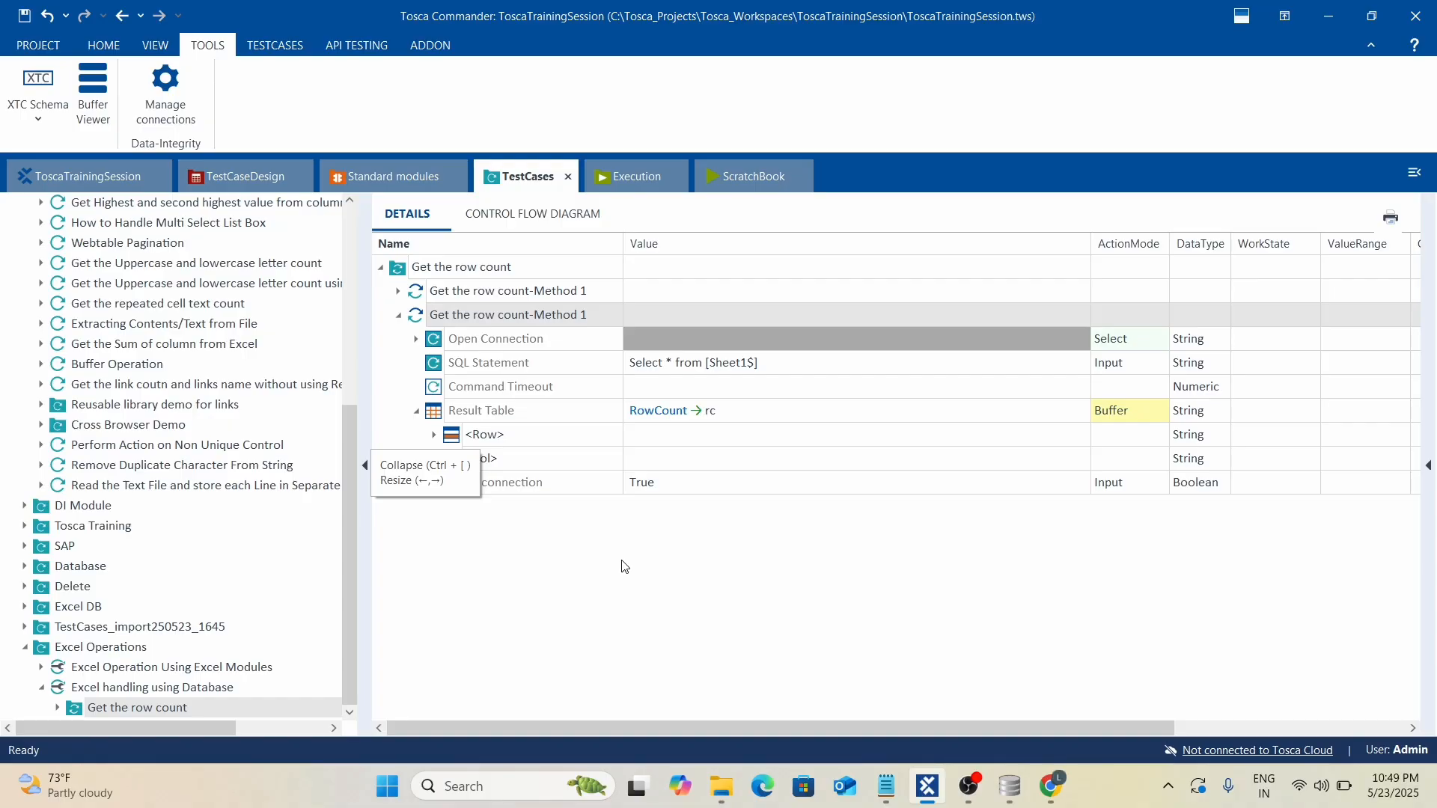
click(709, 633)
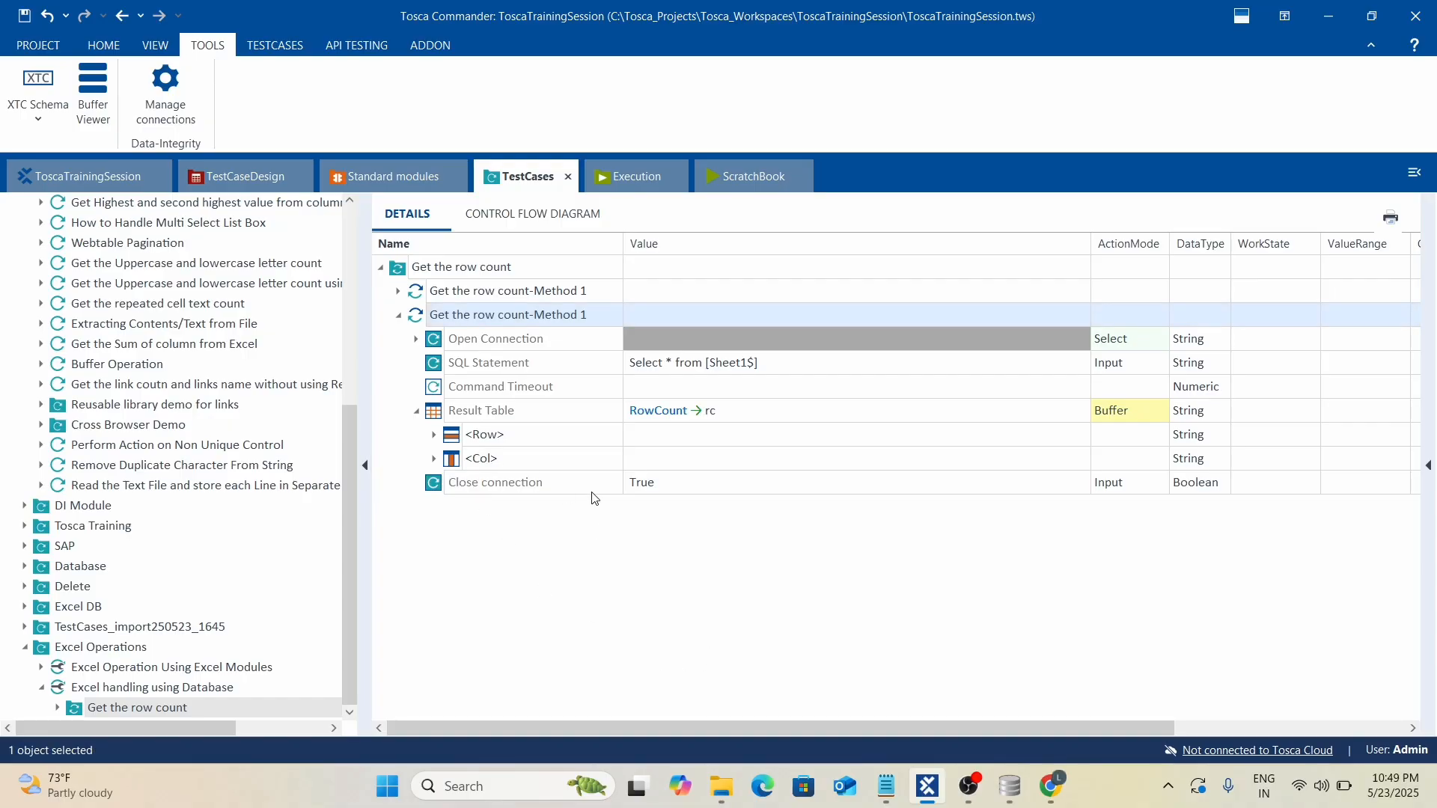
click(399, 318)
click(605, 317)
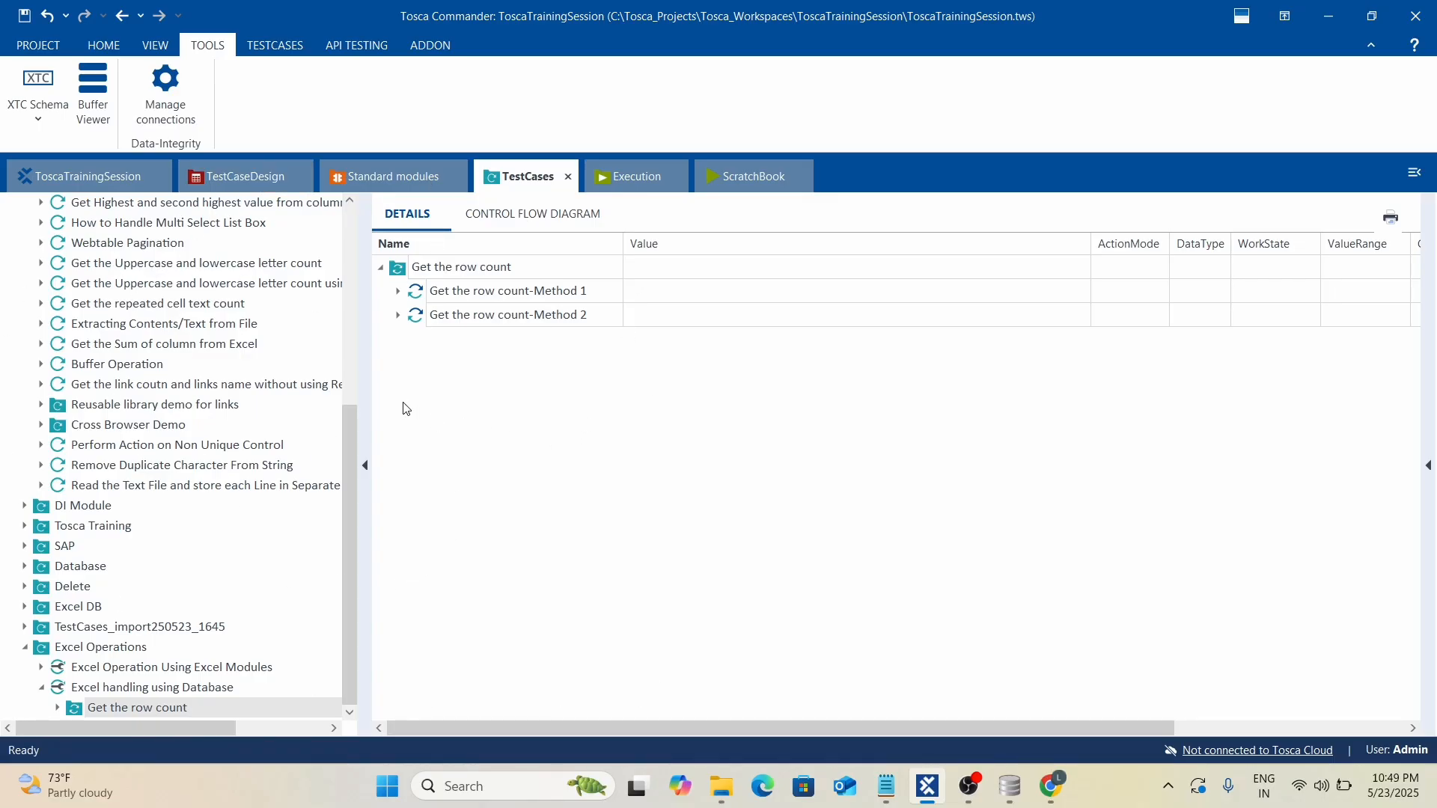
Switch to DB Browser for SQLite, extend the select * from employees query to filter on the second employee's EMPID, and run it.
click(480, 445)
click(1011, 786)
click(235, 185)
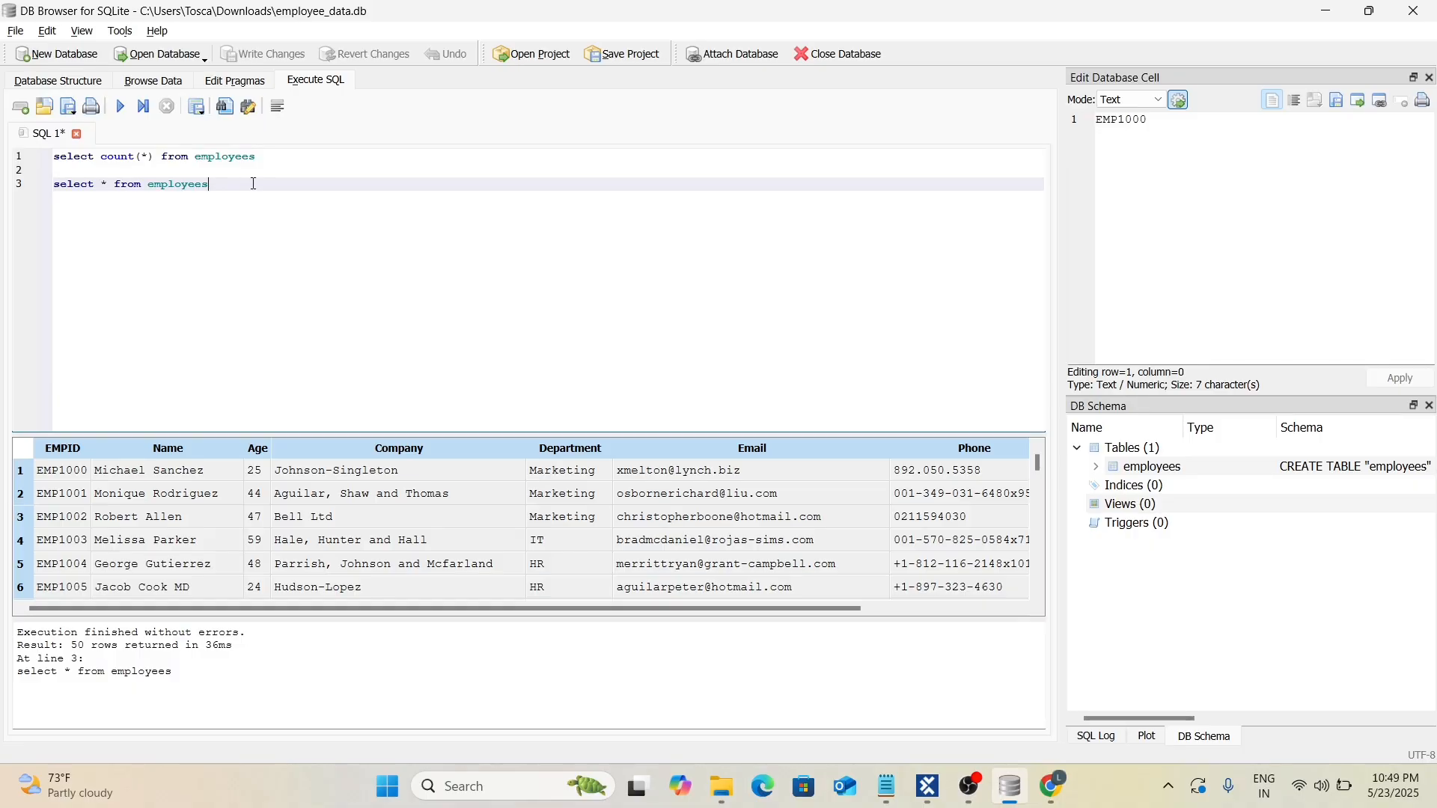
text(where EMPID)
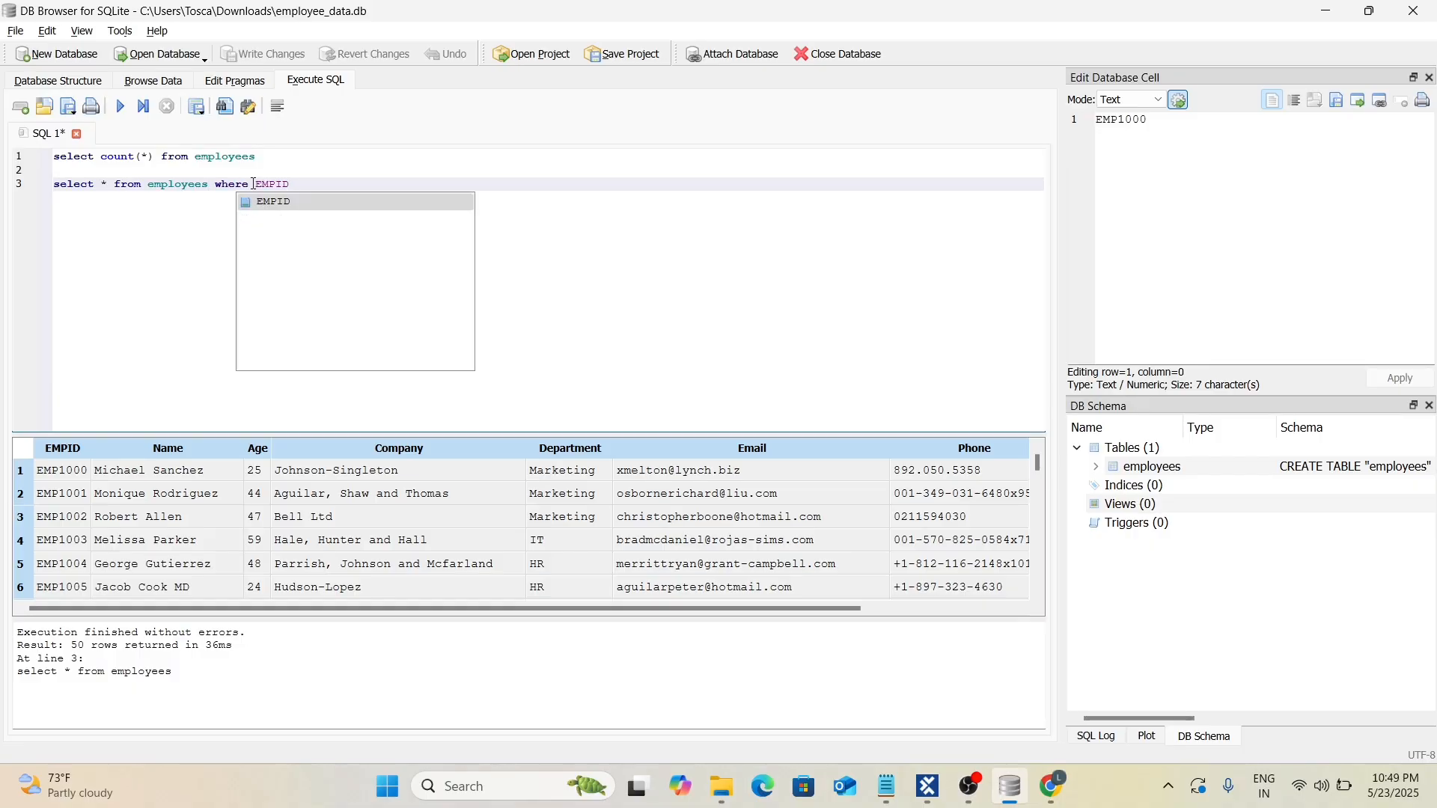
text( =)
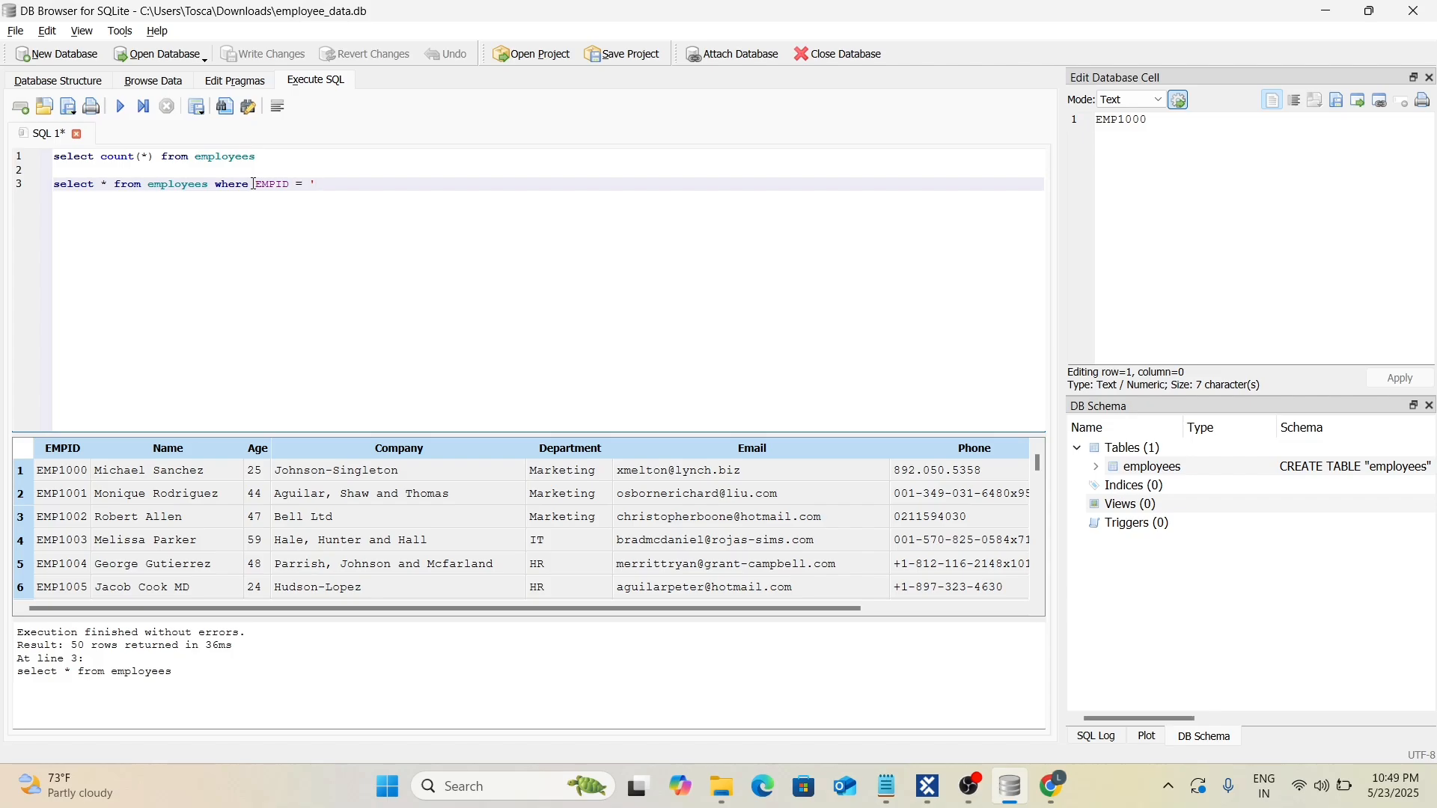
text(MP)
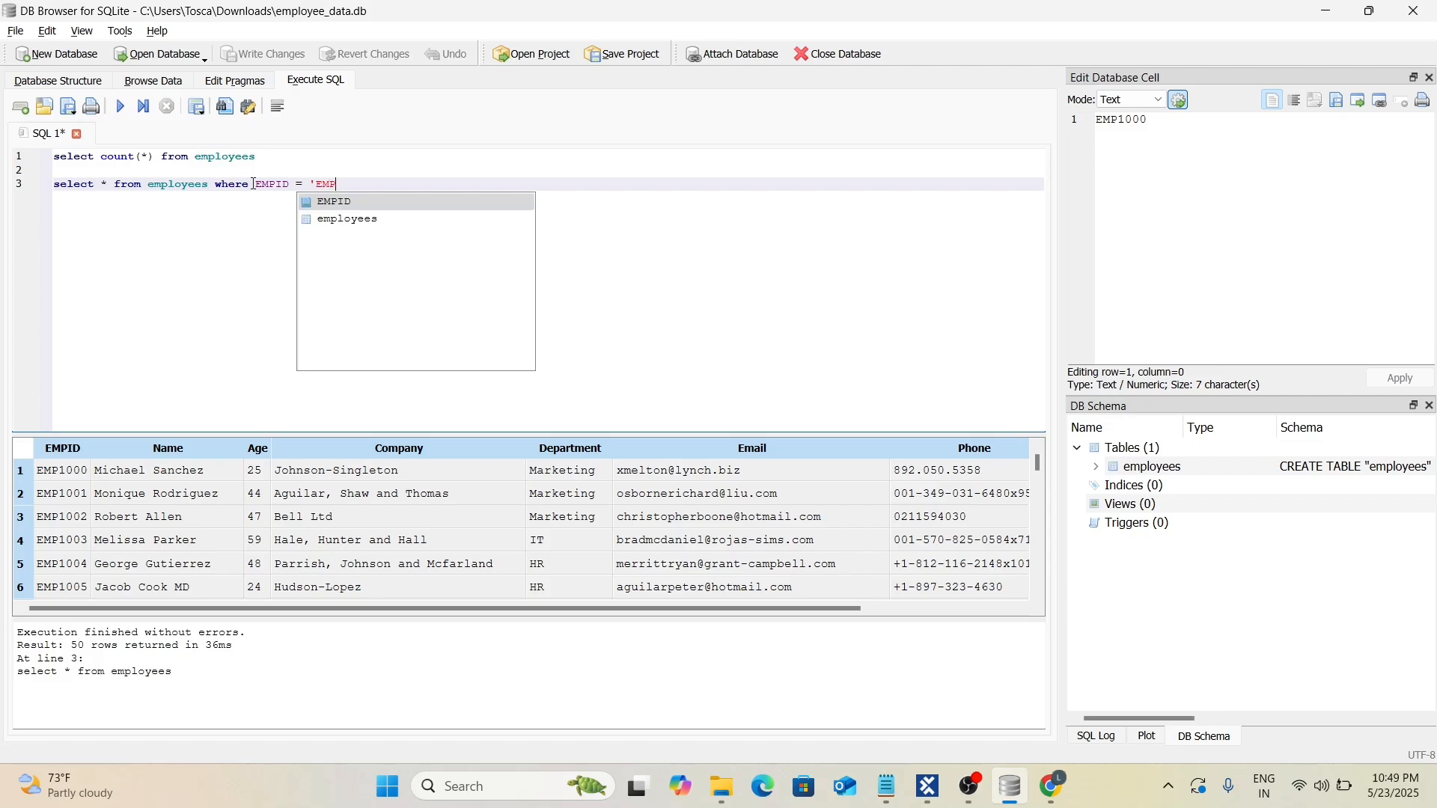
text(1001)
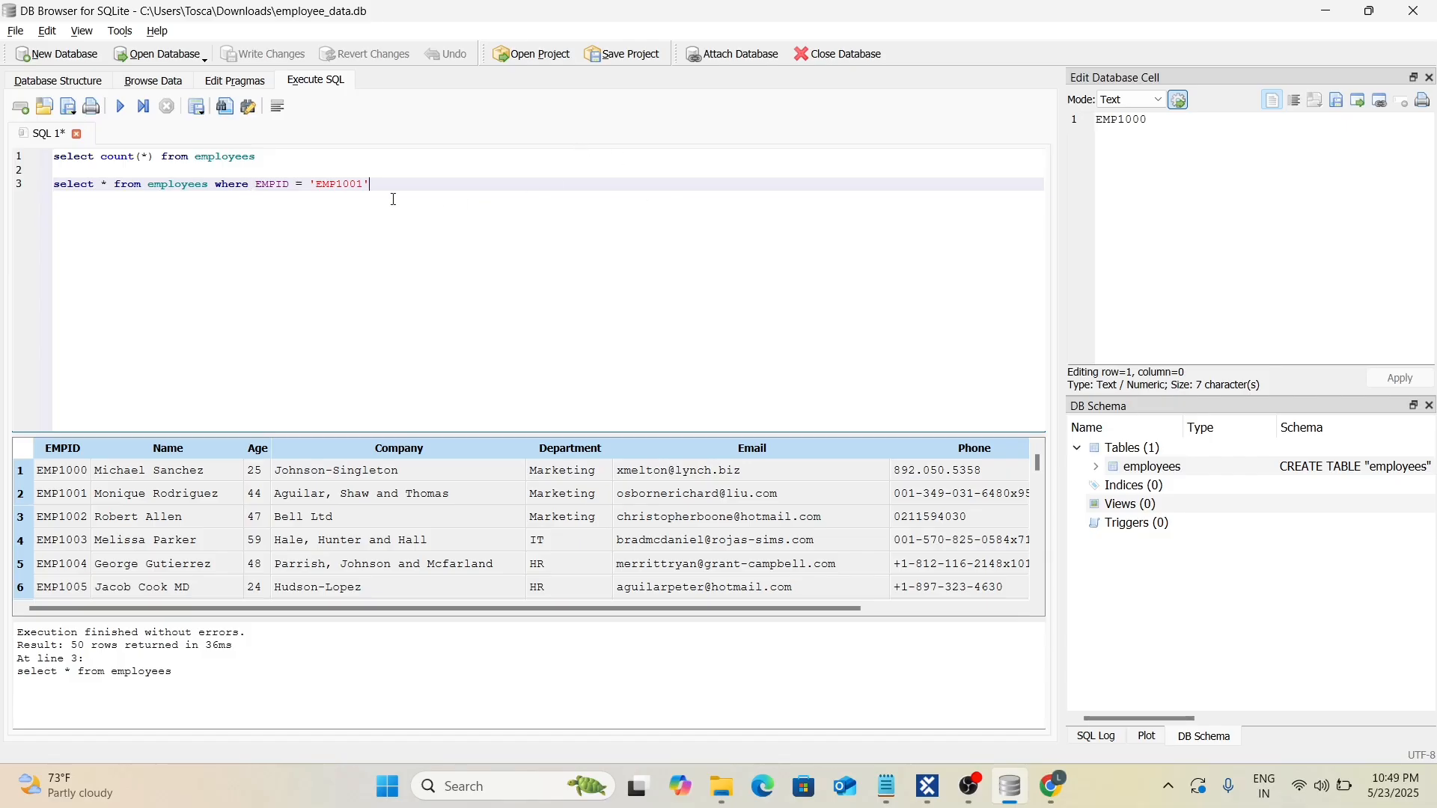
drag(381, 187, 11, 181)
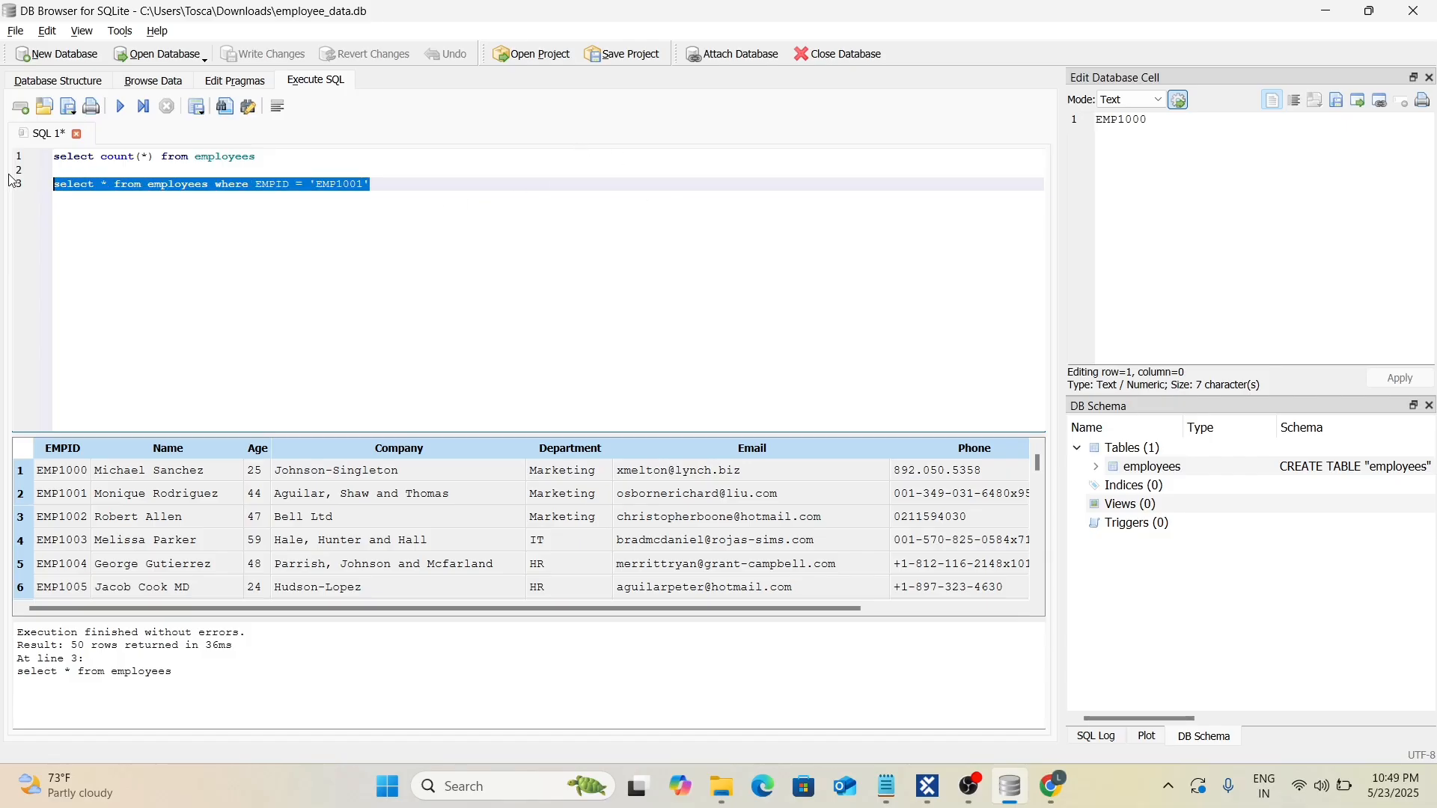
click(120, 109)
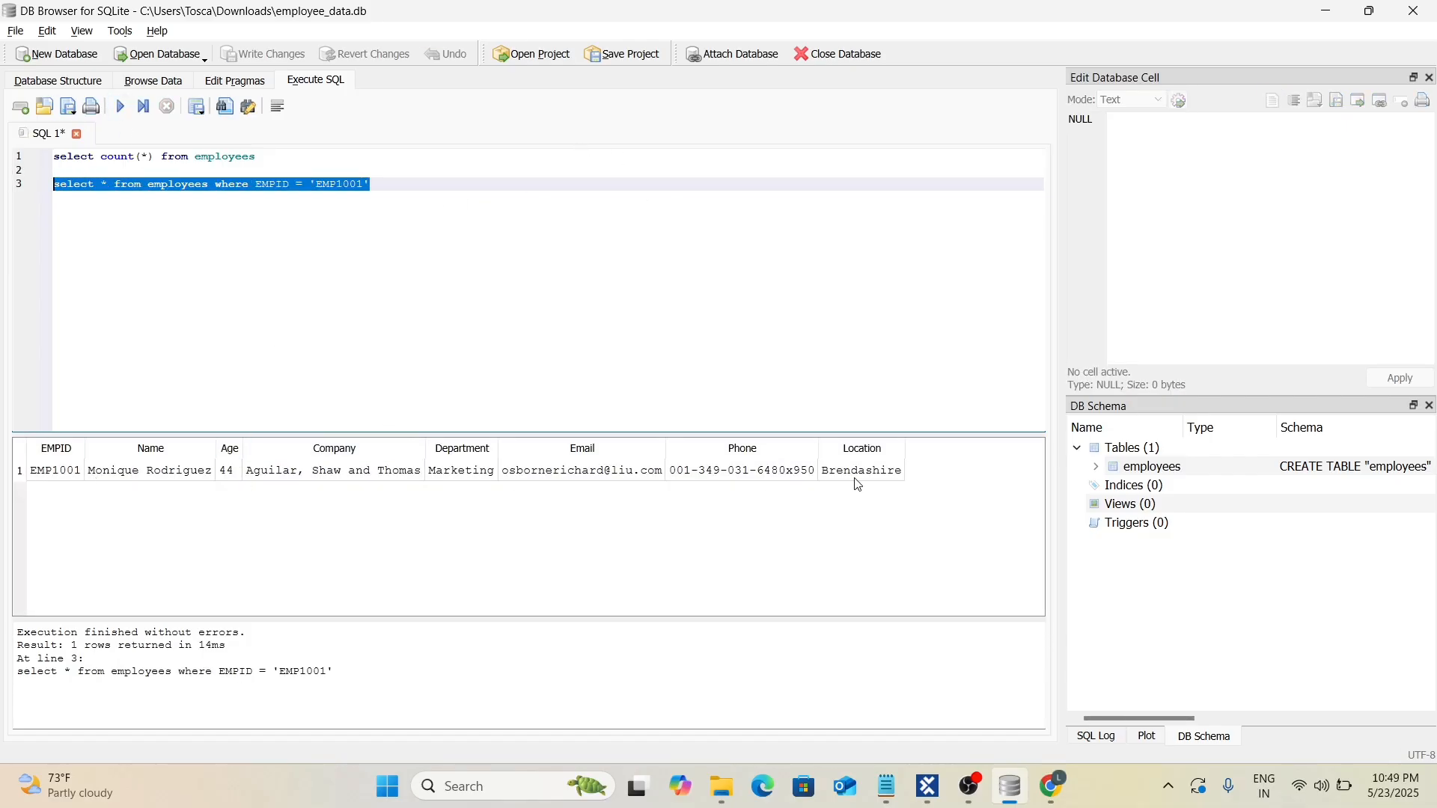
drag(59, 483, 851, 483)
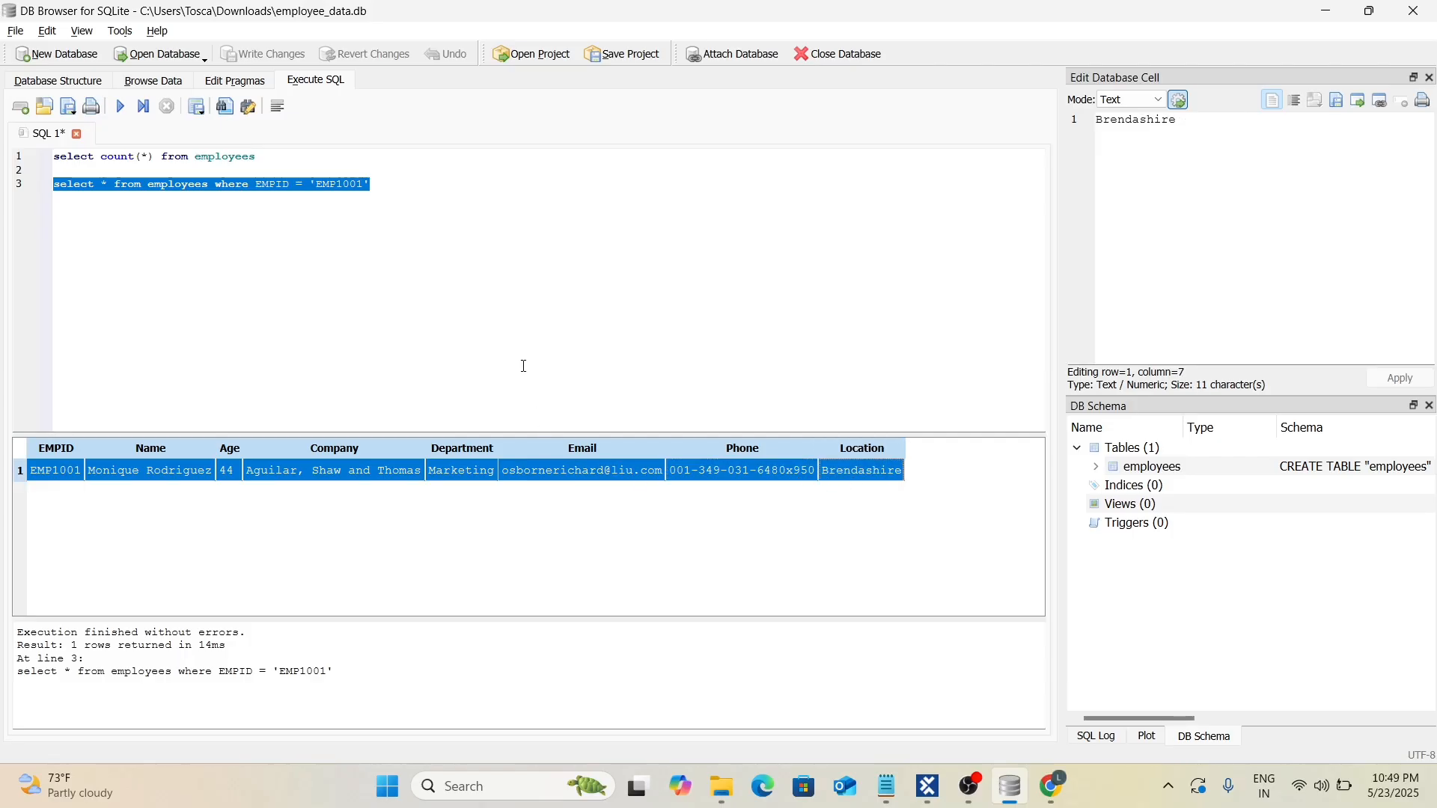
Back in Tosca Commander, copy the Get the row count-Method 2 test step and paste it into the Get the row count folder.
key(alt+Tab)
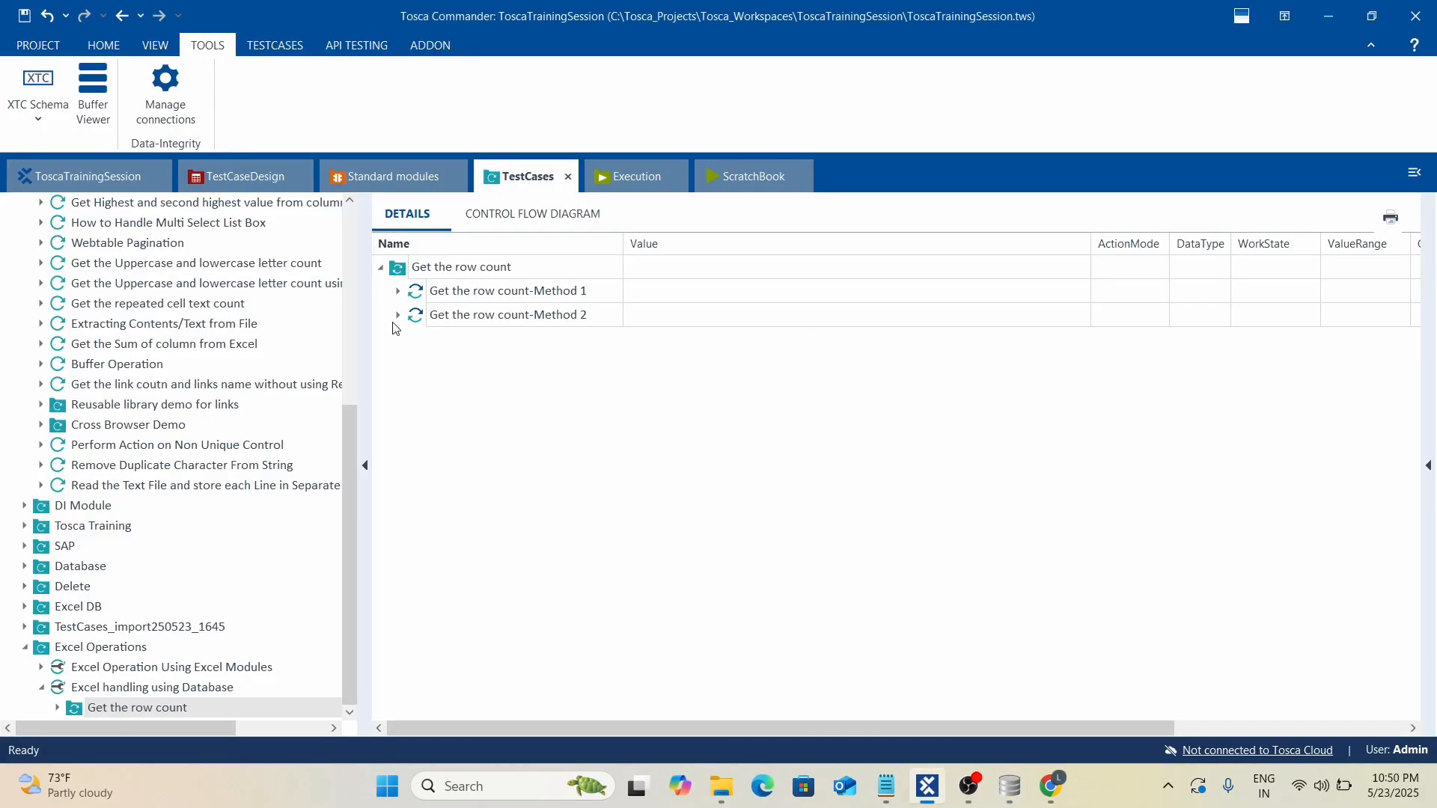
click(424, 321)
key(ctrl+c)
click(402, 274)
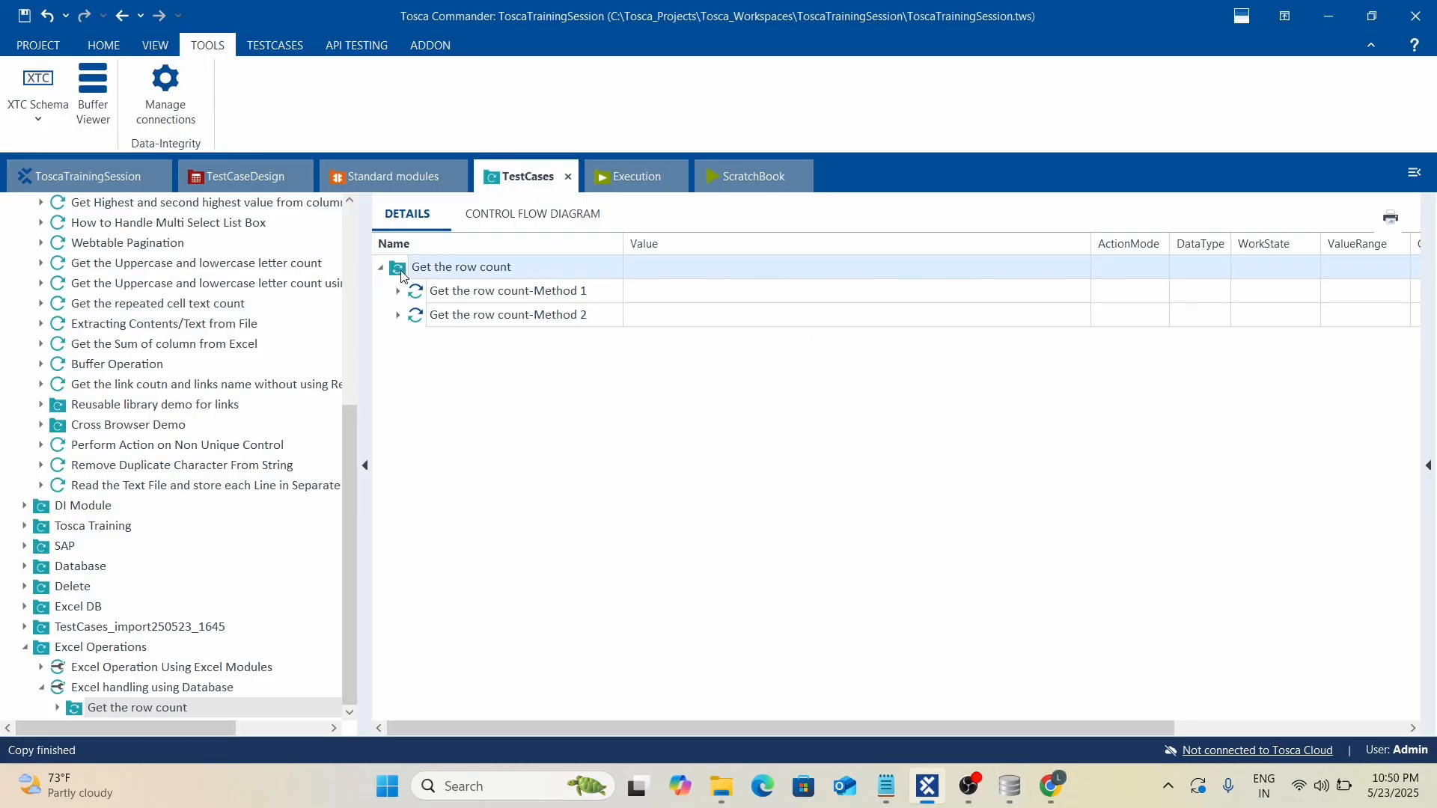
key(ctrl+v)
Rename the pasted test step as Get the employee Data.
click(580, 345)
click(581, 345)
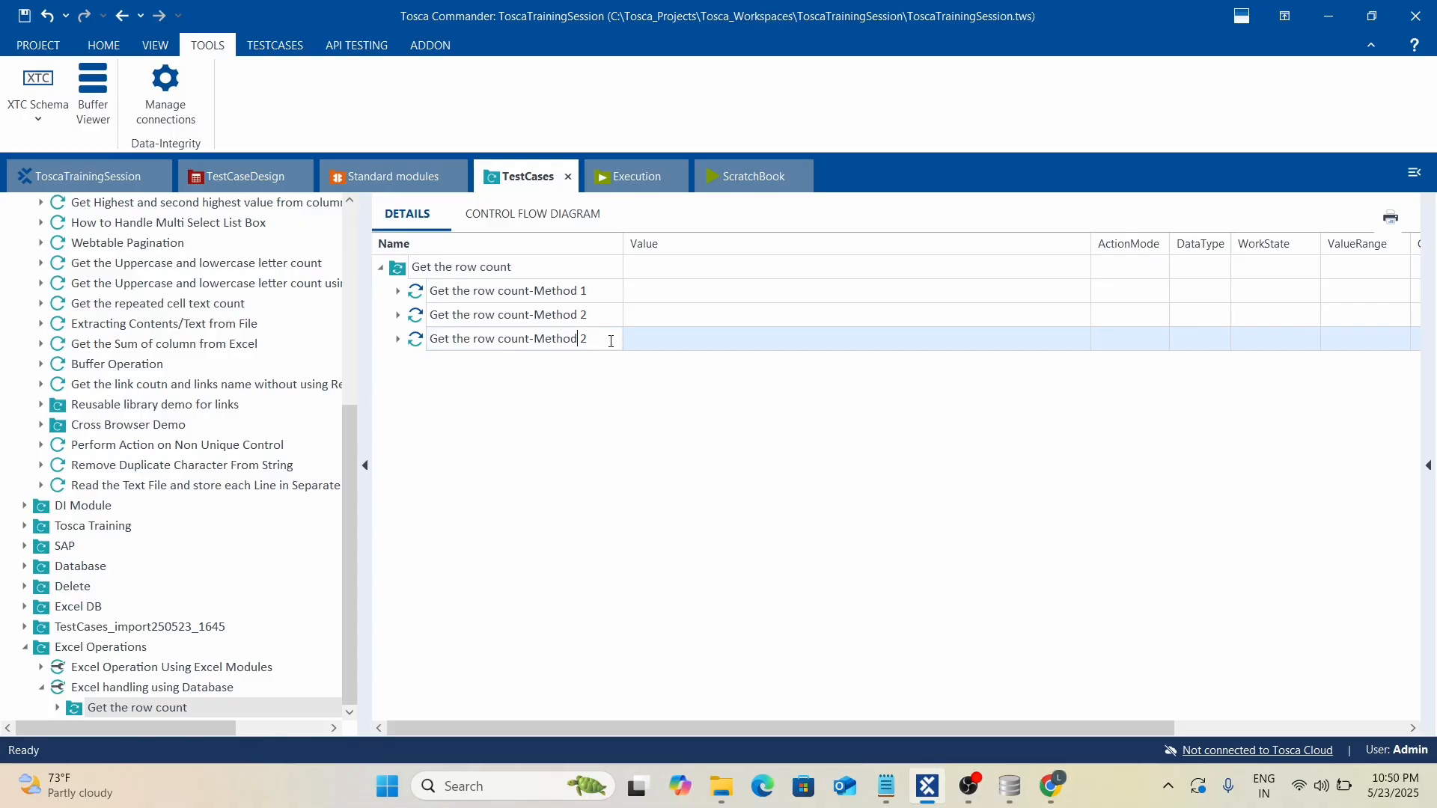
drag(605, 341, 490, 340)
drag(588, 341, 477, 338)
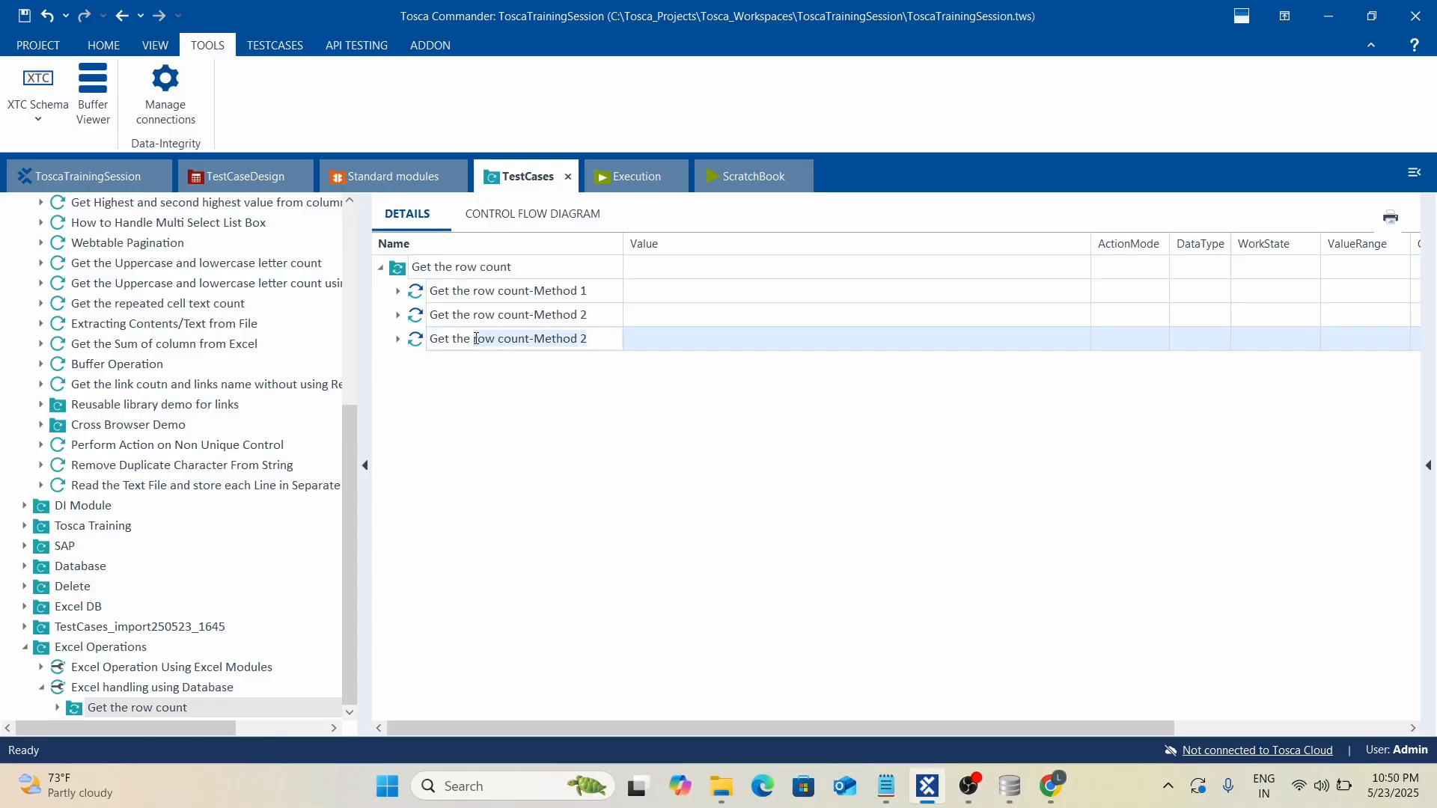
key(BackSpace)
text(employe)
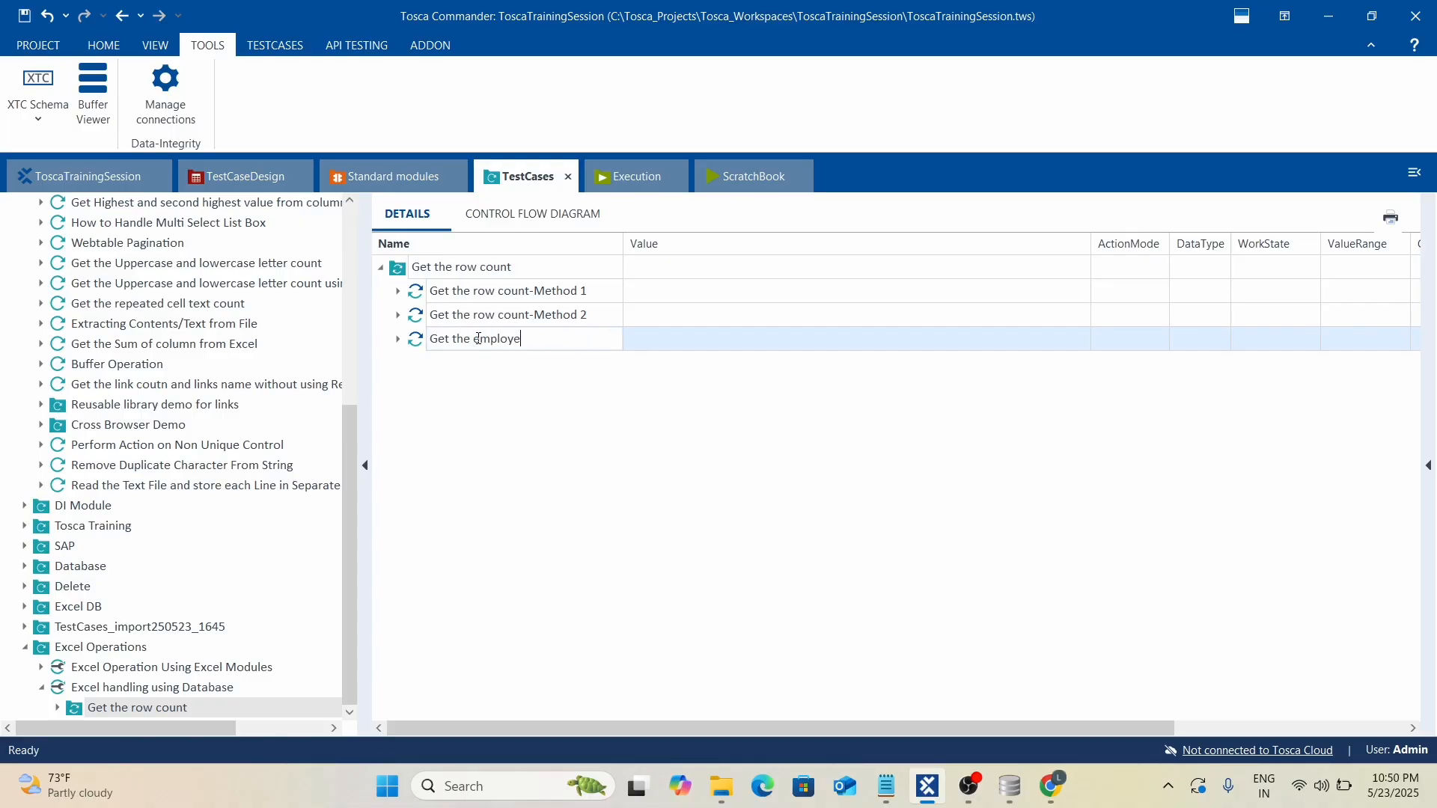
text(e Data)
click(556, 435)
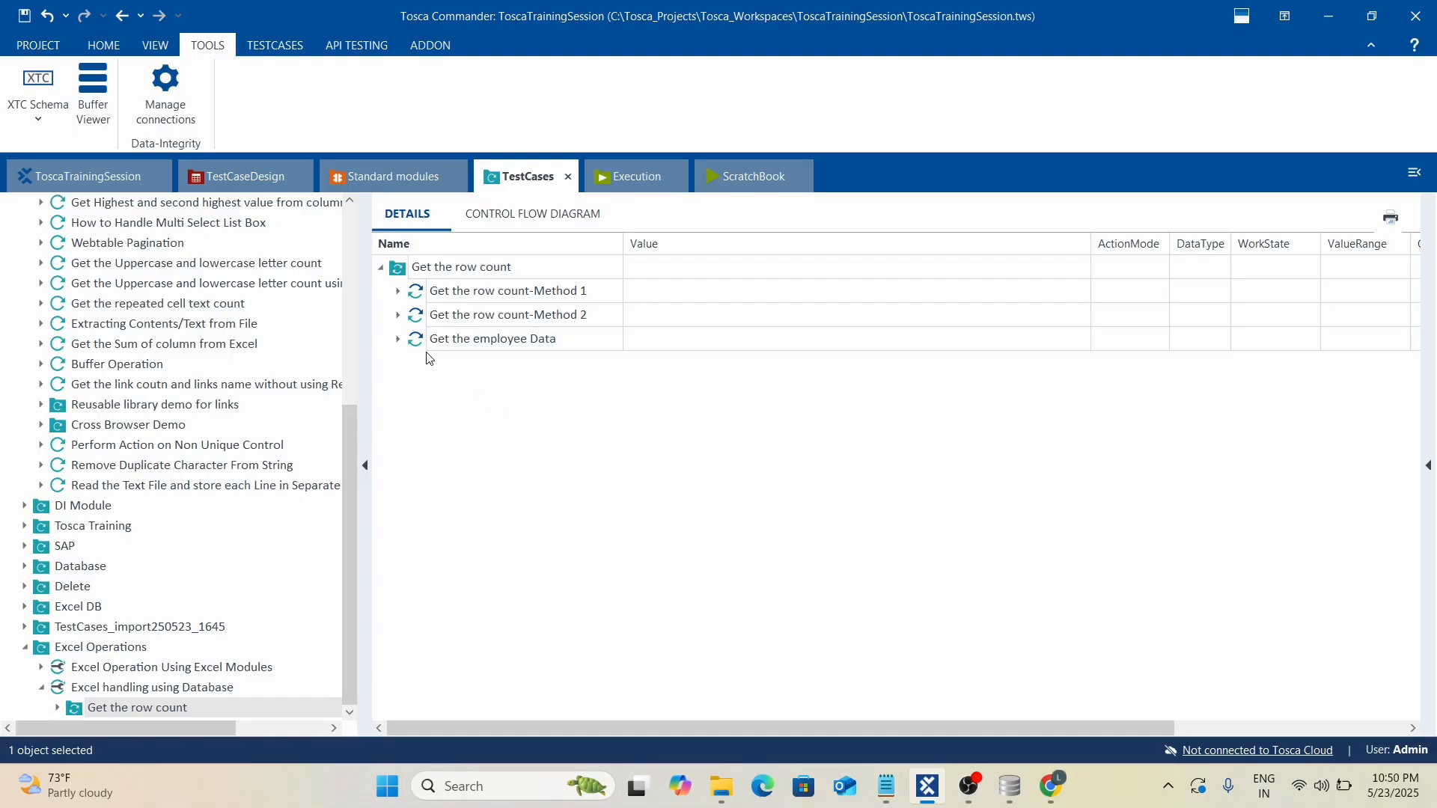
Extend the SQL Statement of Get the employee Data with a where clause matching the second employee's EMPID in [Sheet1$].
click(401, 339)
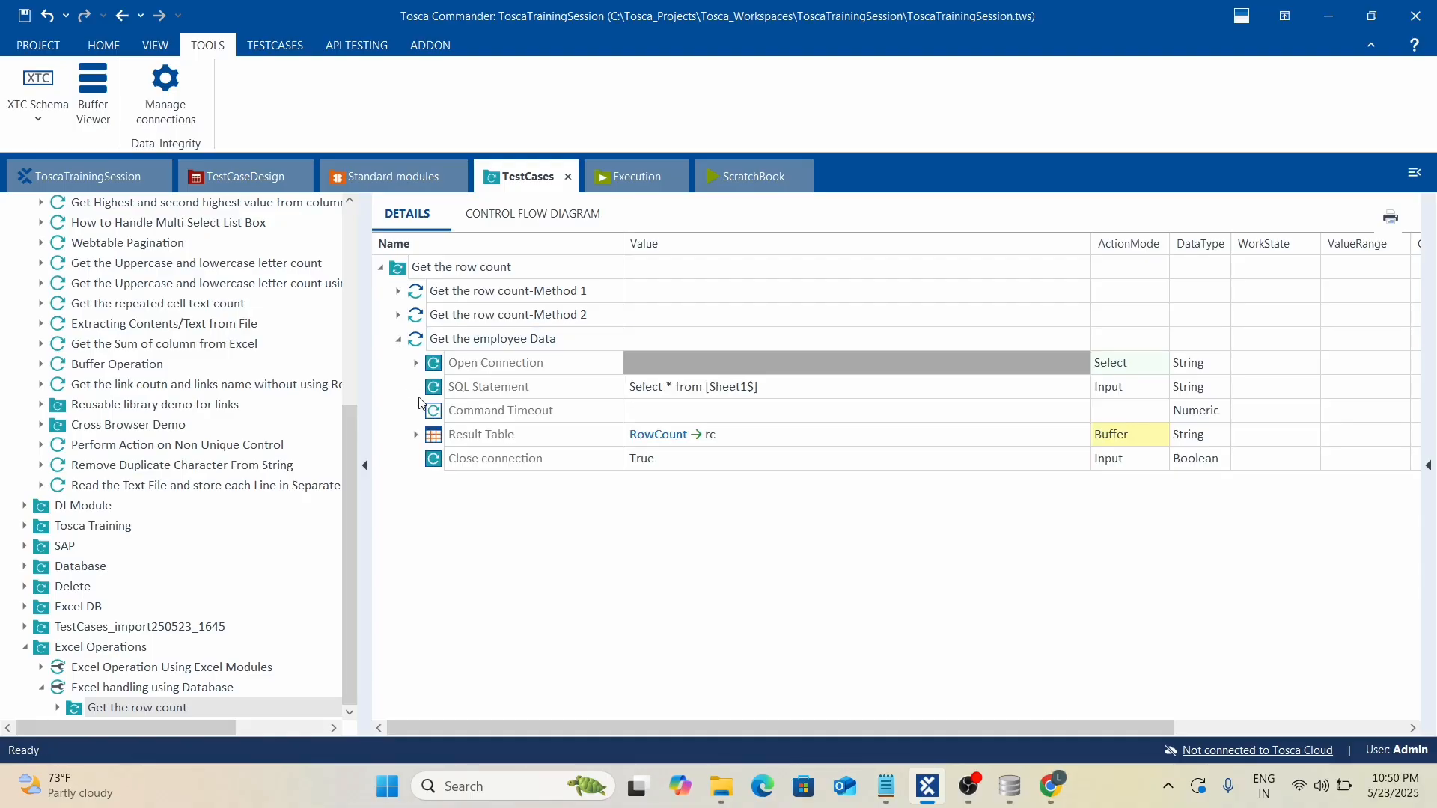
click(808, 386)
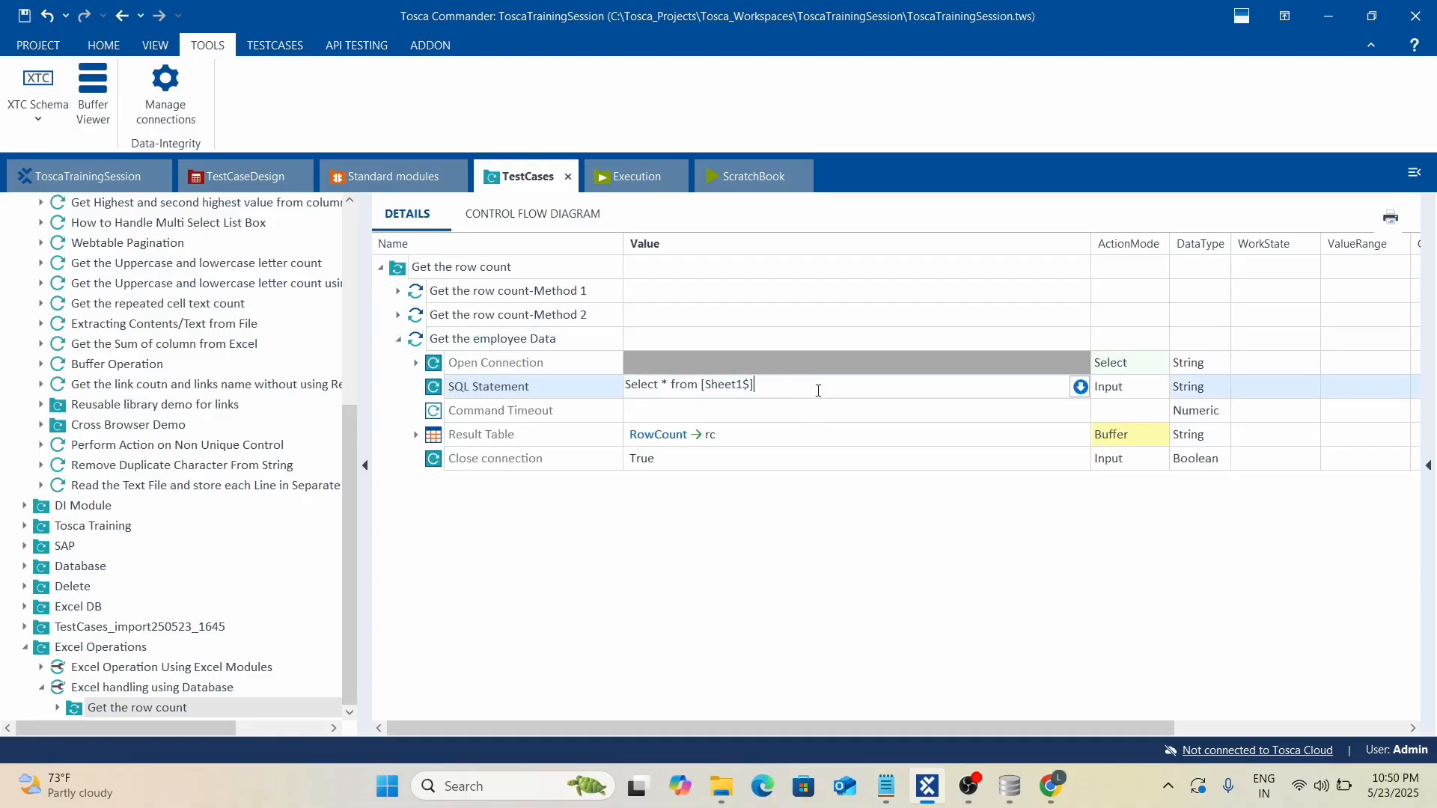
text(where EMPID = 'EMP1001)
click(809, 522)
Remove the RowCount buffer from the Result Table and set its row selector to $1.
click(583, 435)
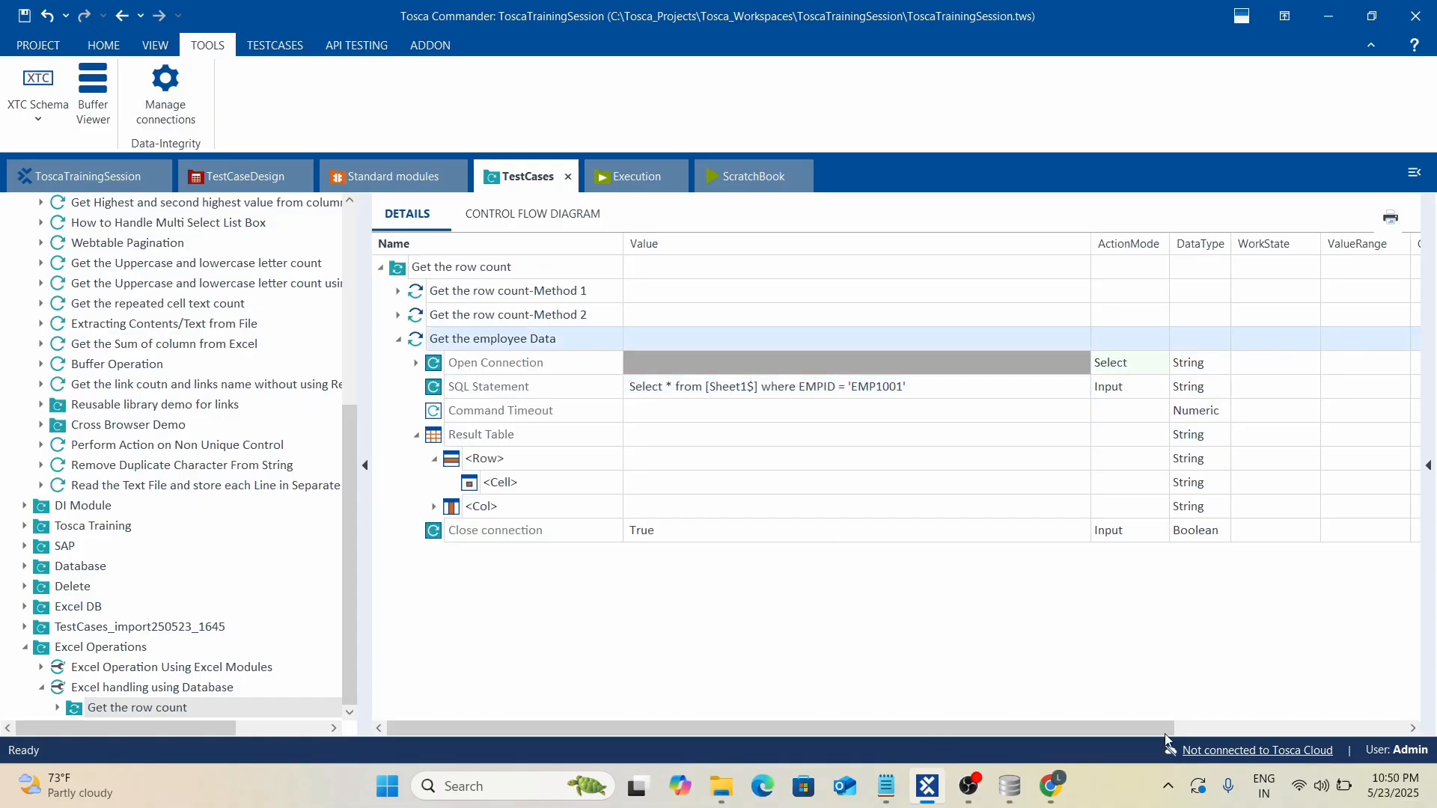
click(511, 461)
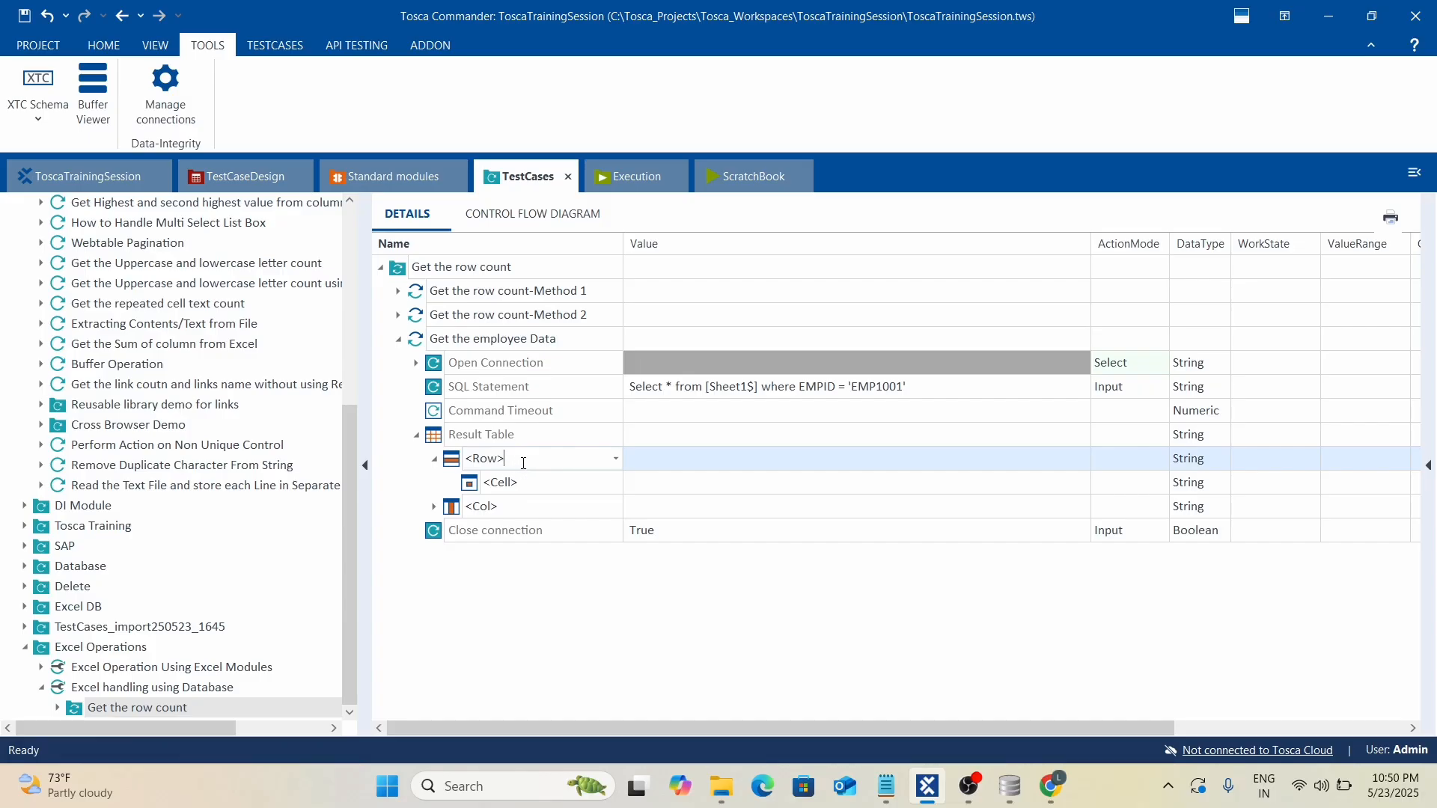
drag(523, 463, 353, 468)
text($1)
Address the first cell of row $1 by the column name EMPID.
click(582, 485)
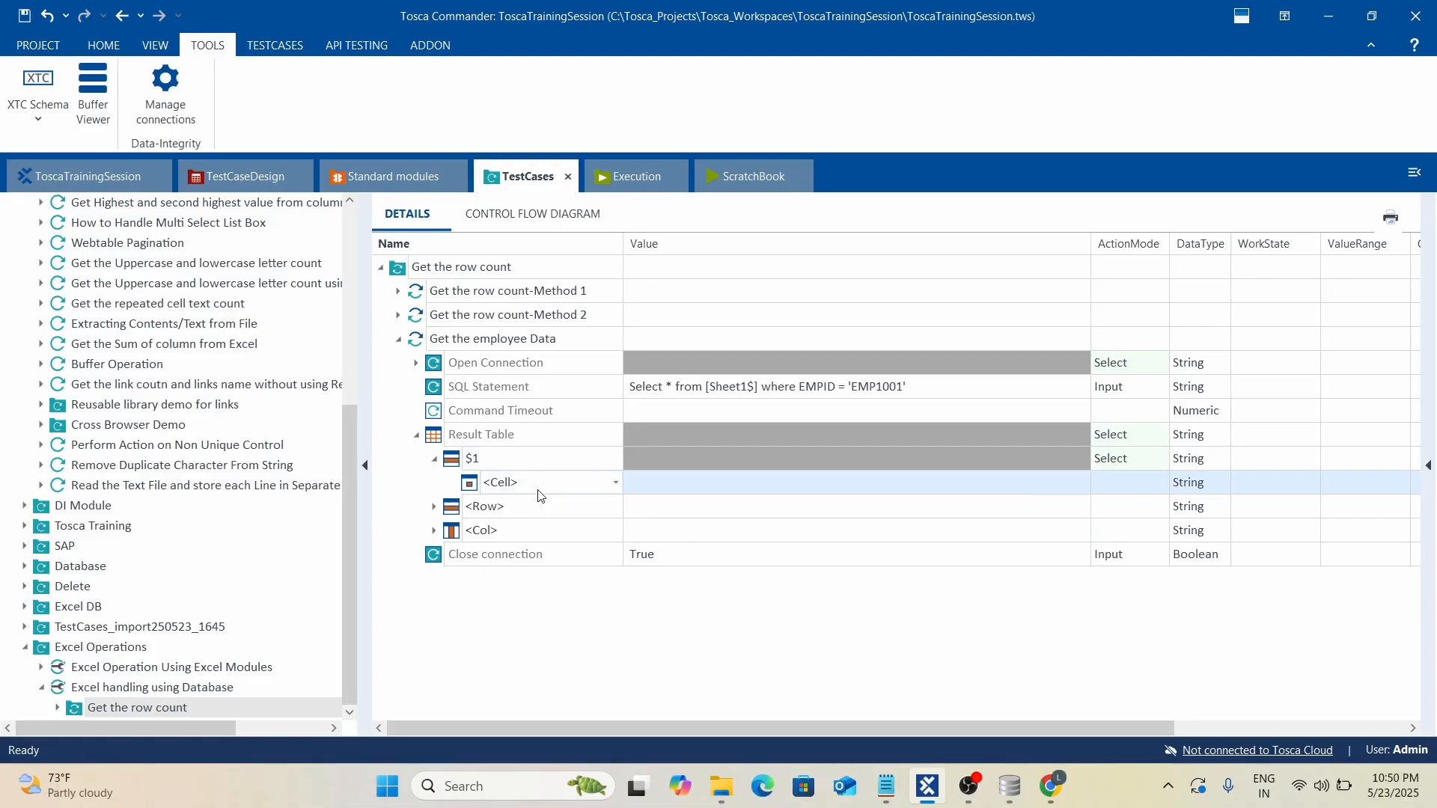
key(ctrl+a)
text(#1)
key(Return)
click(553, 492)
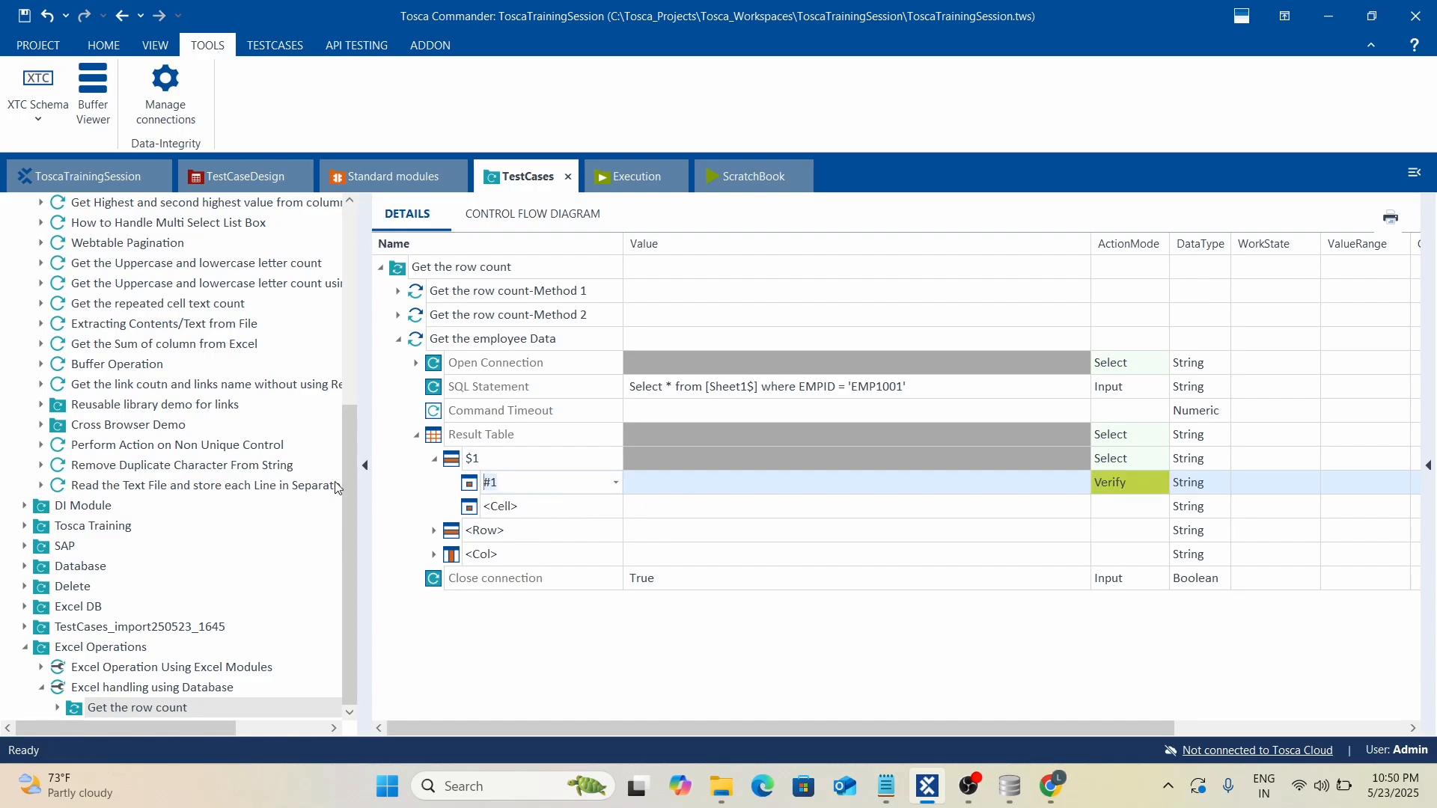
text(EMPID)
key(Return)
Check the column headers in DB Browser for SQLite and add a cell called Name under row $1 in Tosca.
key(alt+Tab)
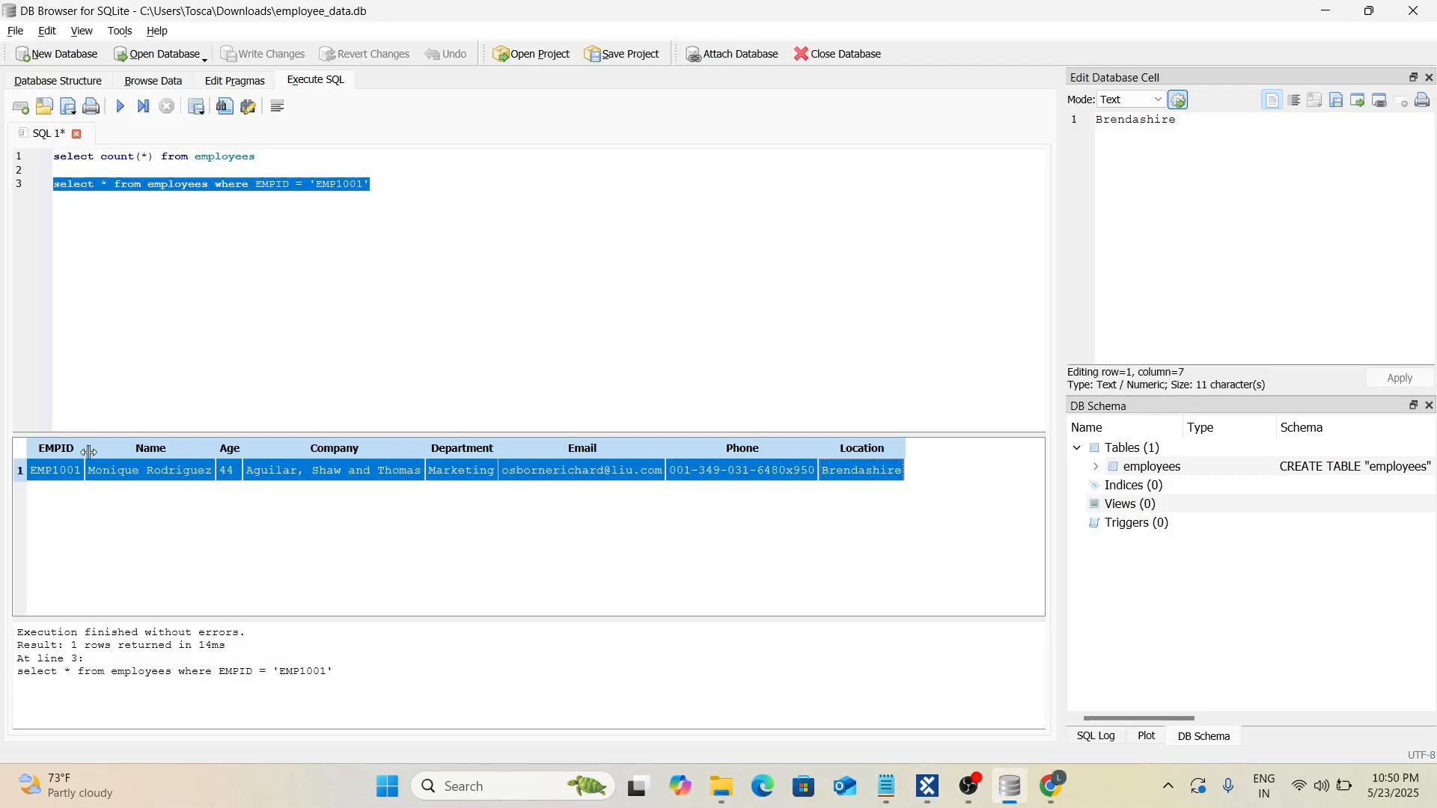
key(alt+Tab)
click(522, 500)
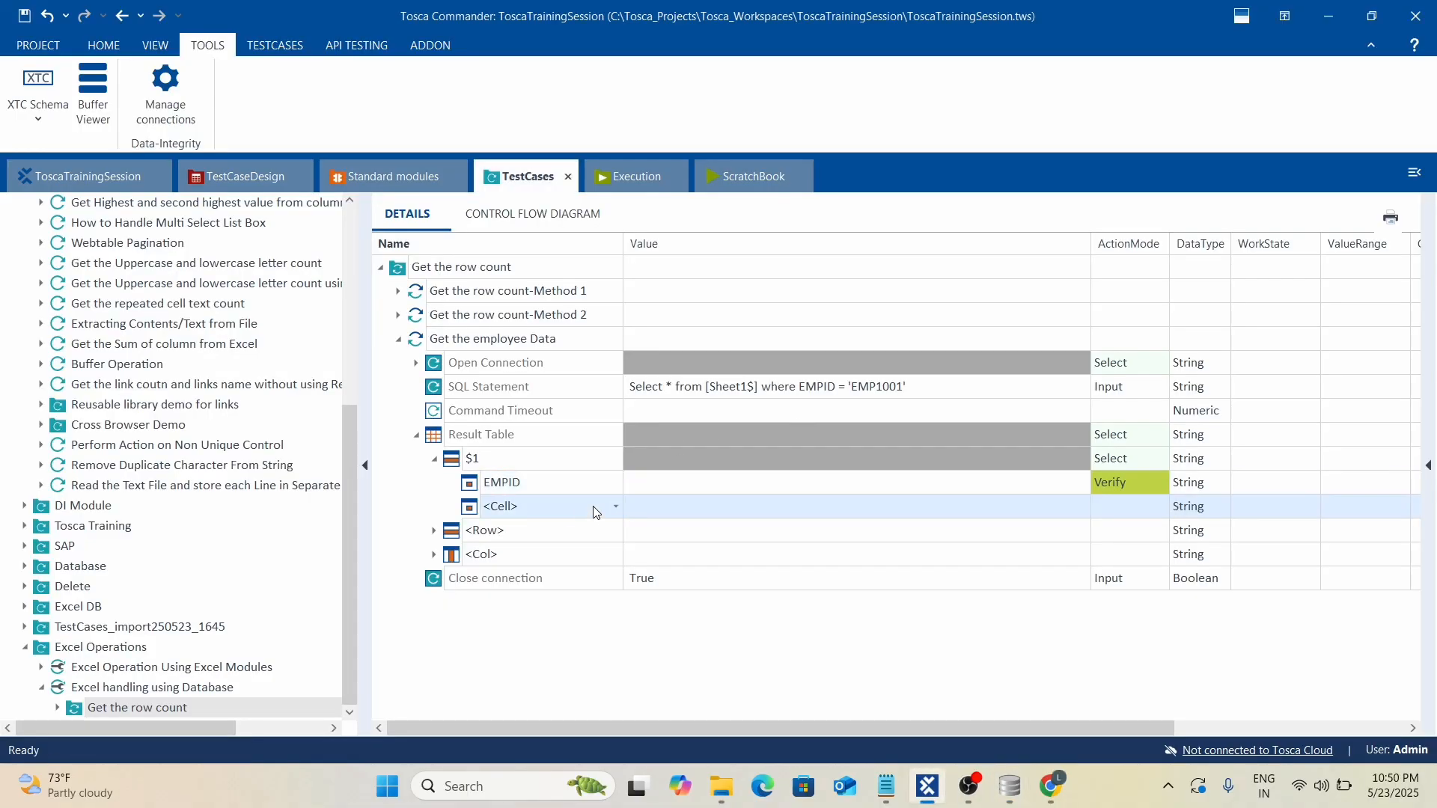
click(562, 506)
text(Name)
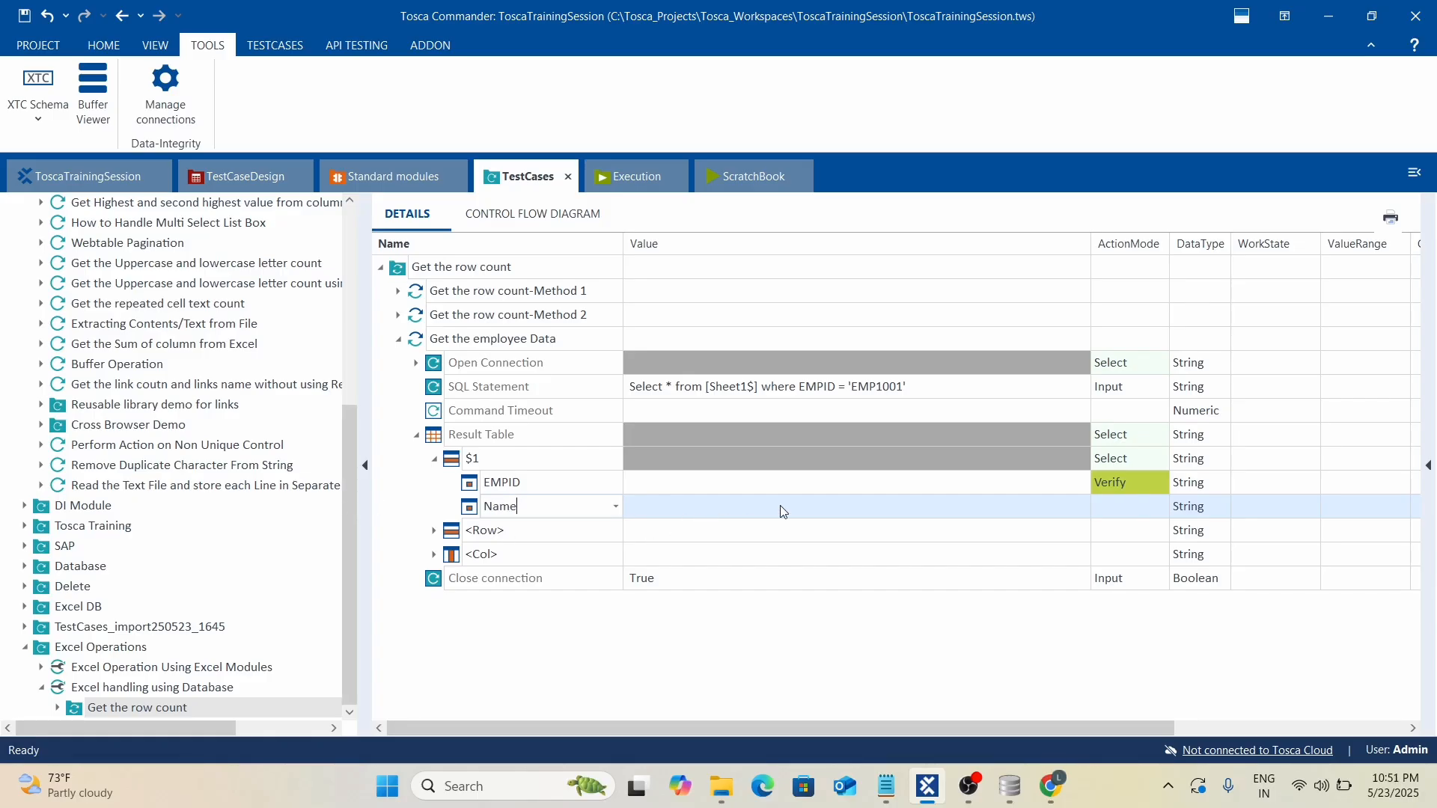
key(Return)
Add a cell called Age under row $1 of the Result Table.
click(557, 529)
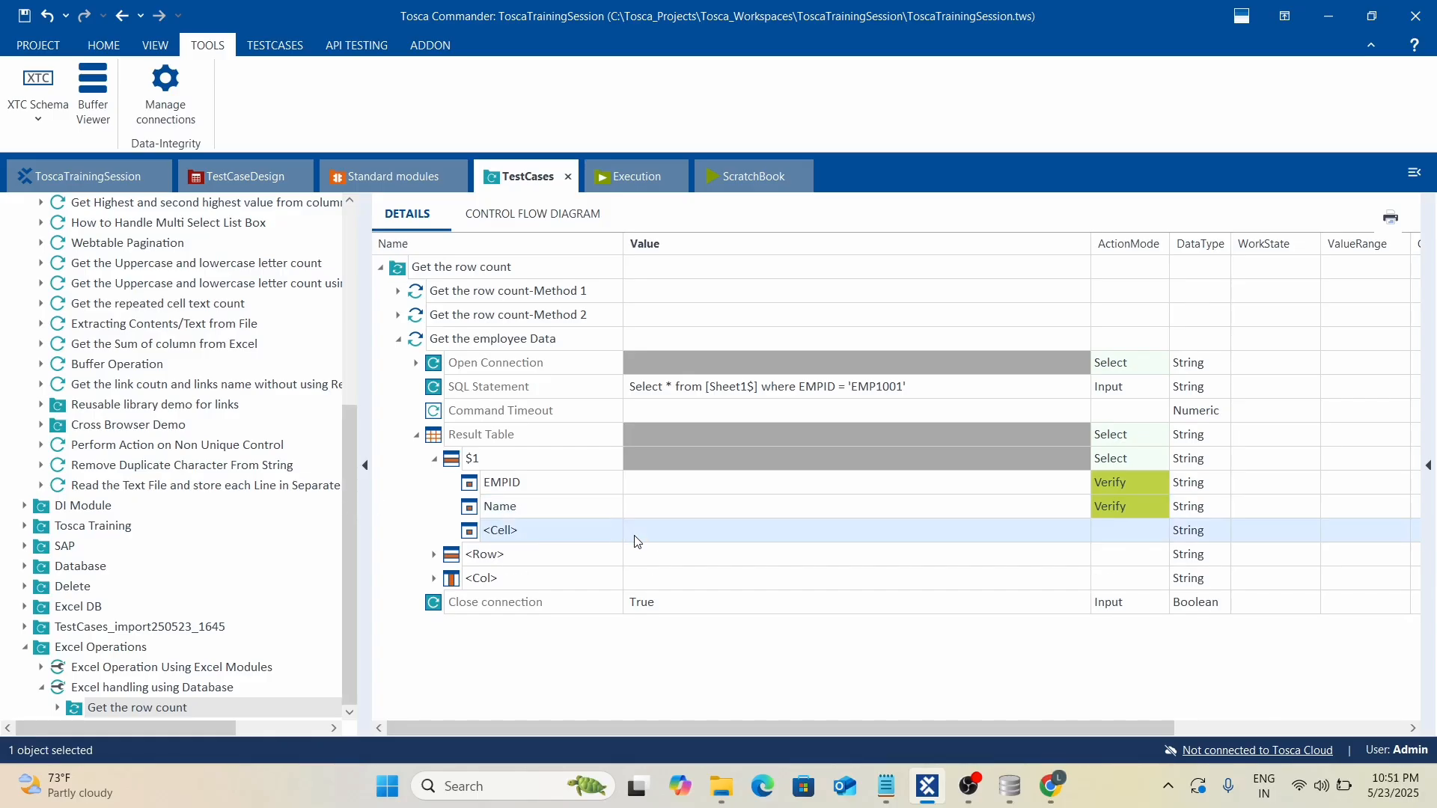
click(615, 531)
click(539, 530)
key(ctrl+a)
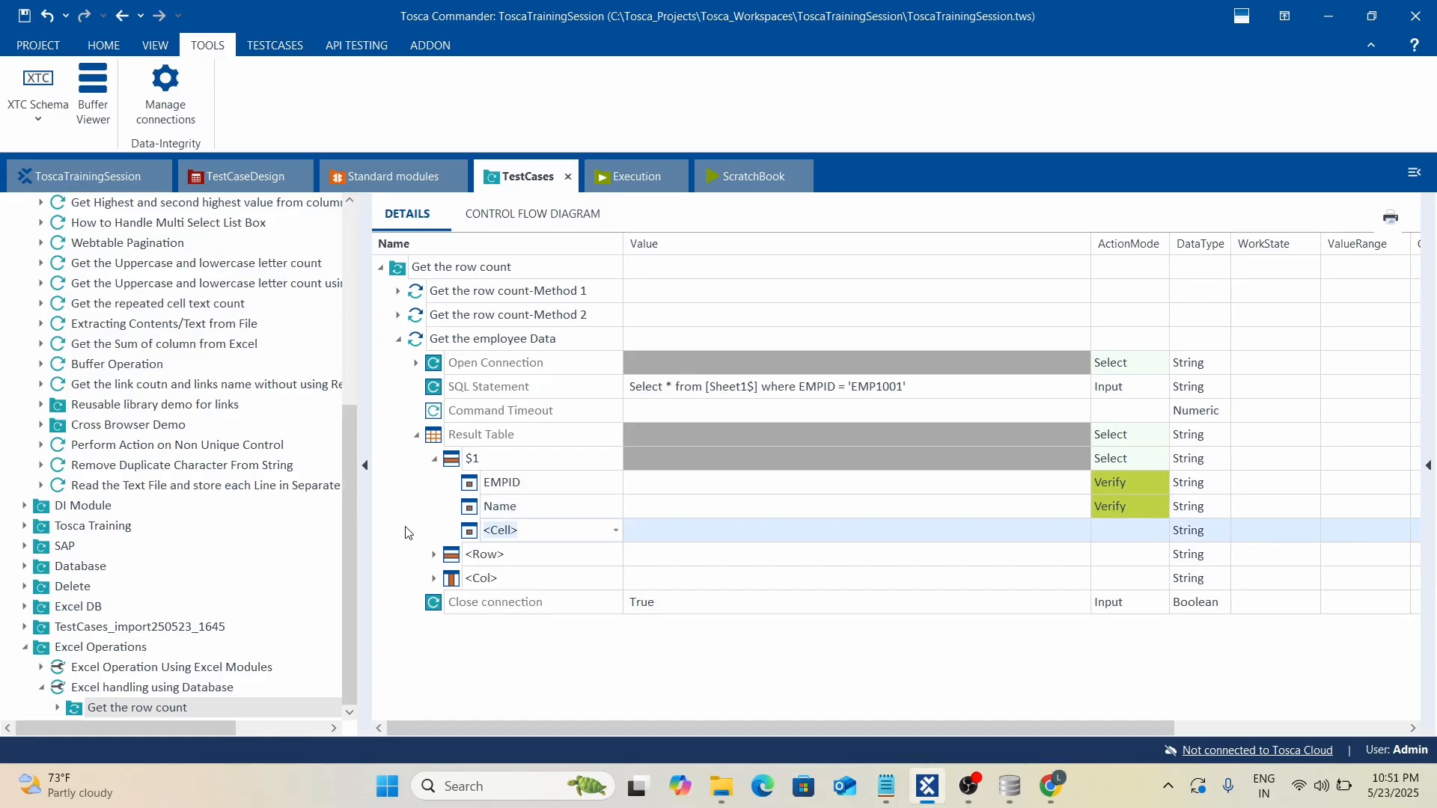
text(A)
text(ge)
key(Return)
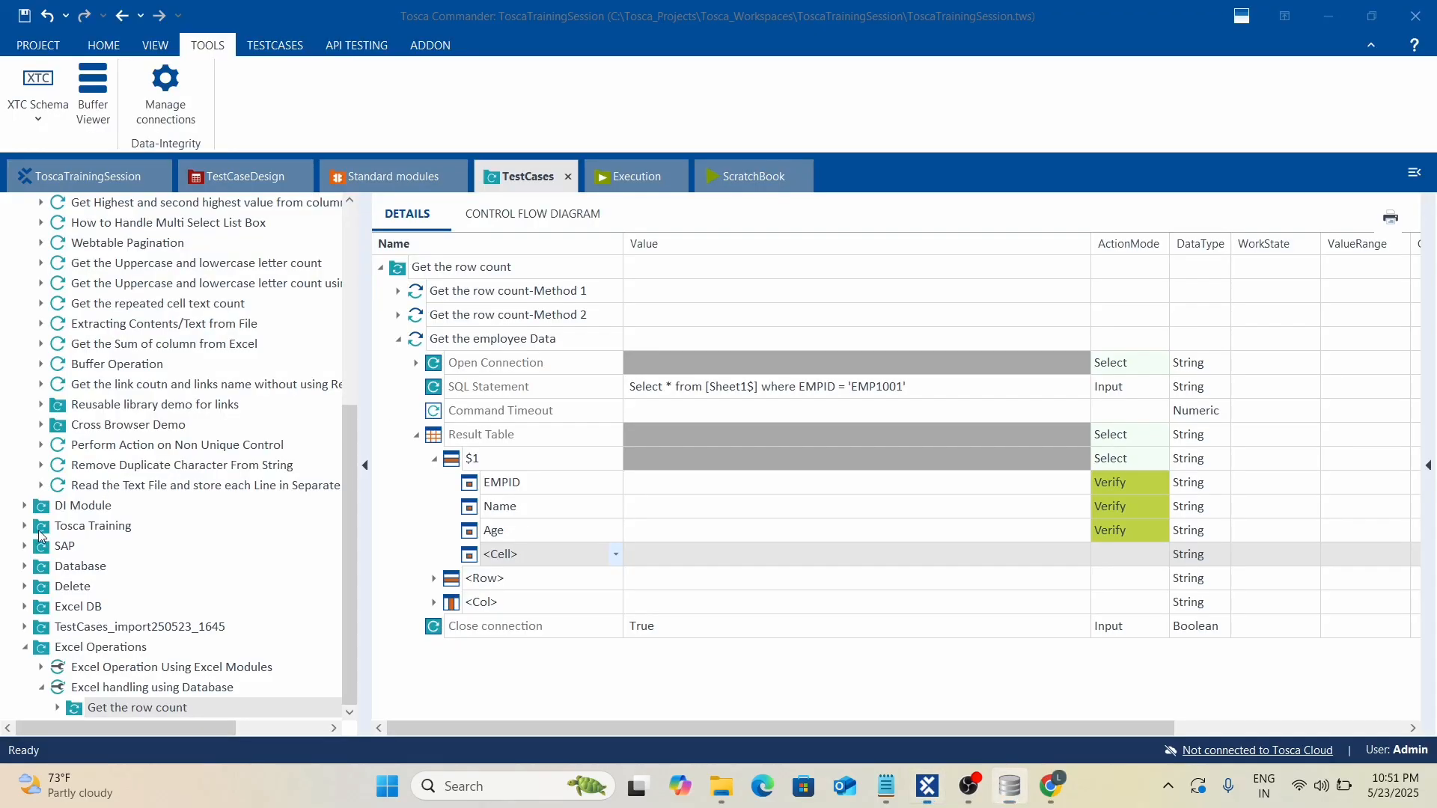
Add a cell called Company under row $1 of the Result Table.
click(563, 556)
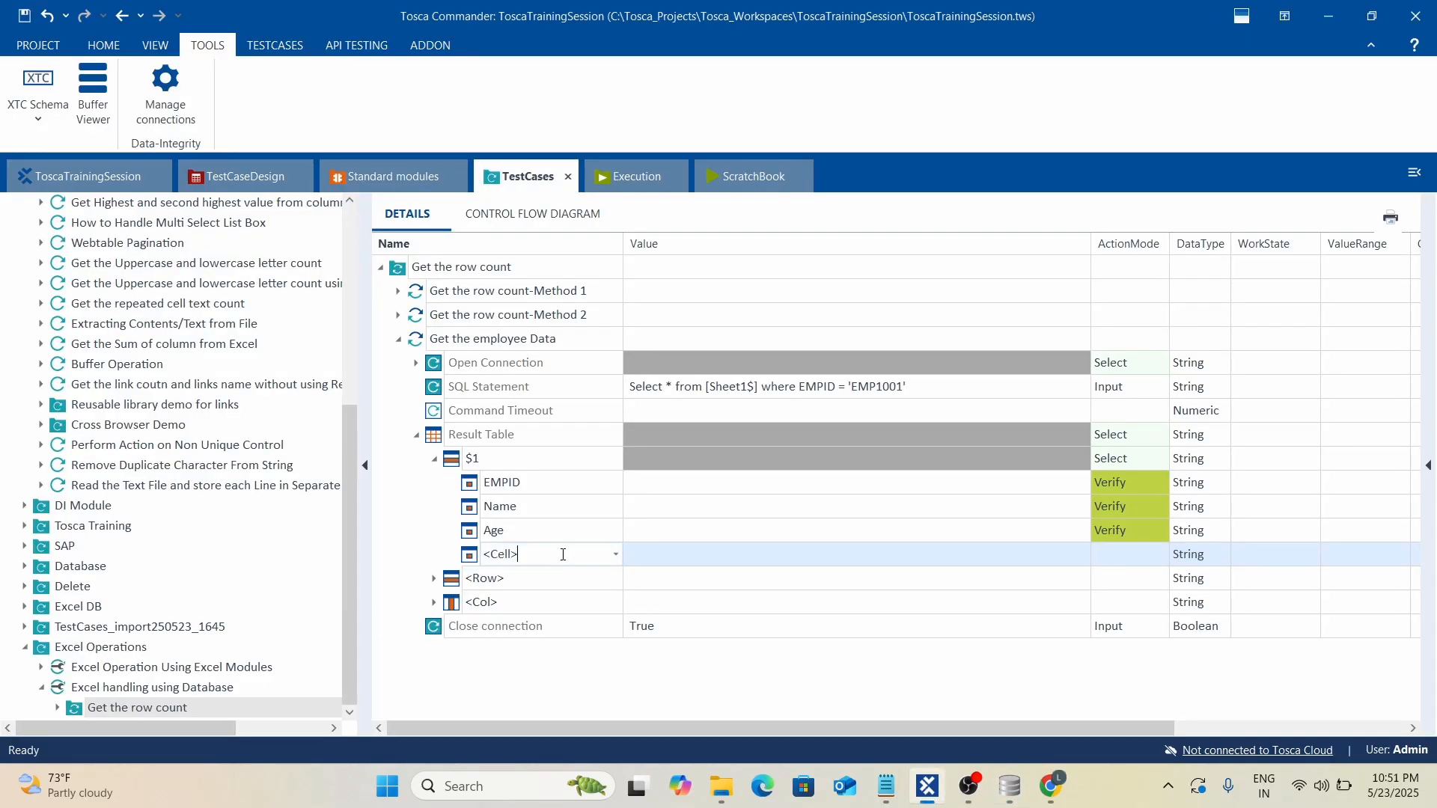
drag(513, 555, 315, 553)
text(Compone)
key(BackSpace)
key(BackSpace)
key(BackSpace)
text(any)
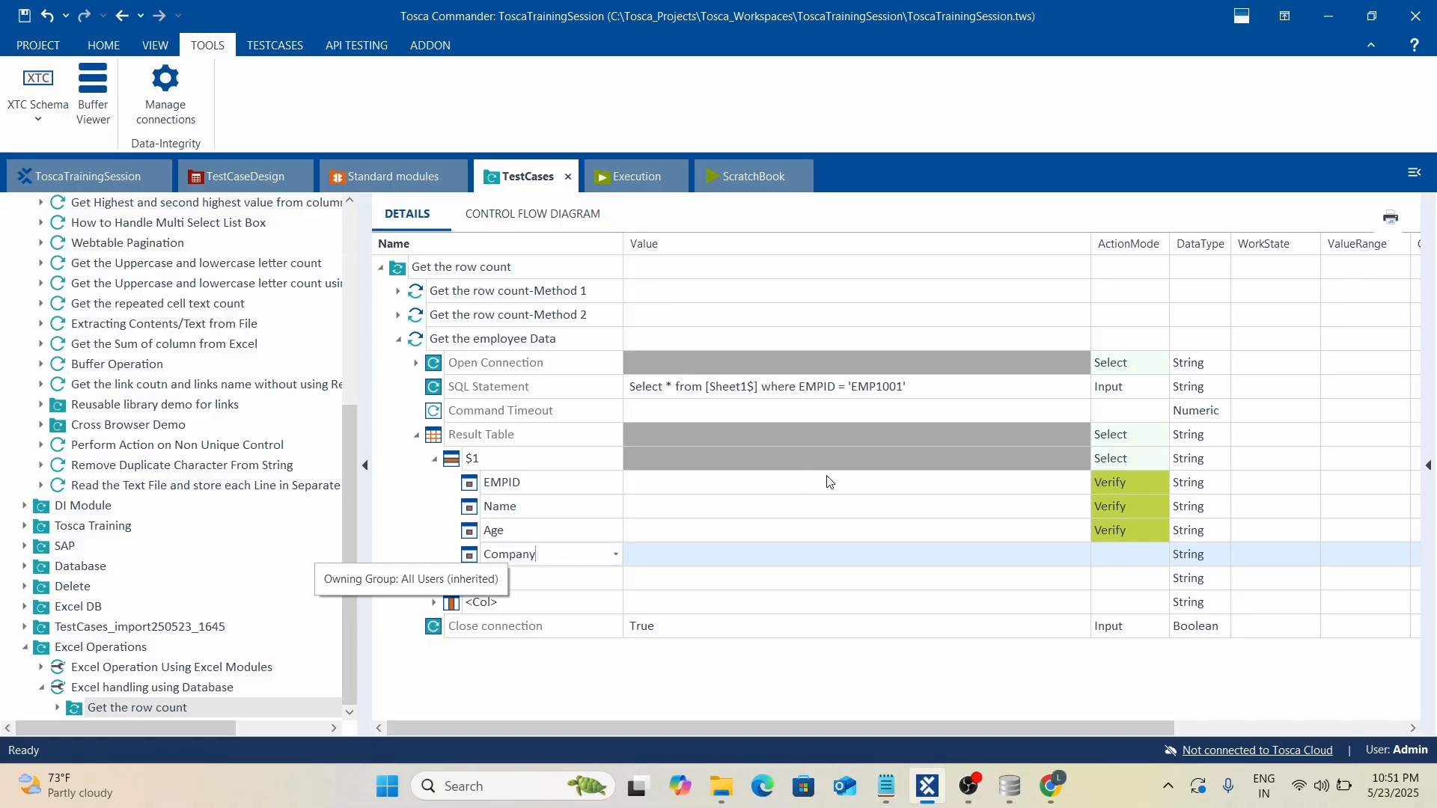
click(676, 522)
Set the action mode of the EMPID, Name, Age and Company cells to Buffer.
click(782, 488)
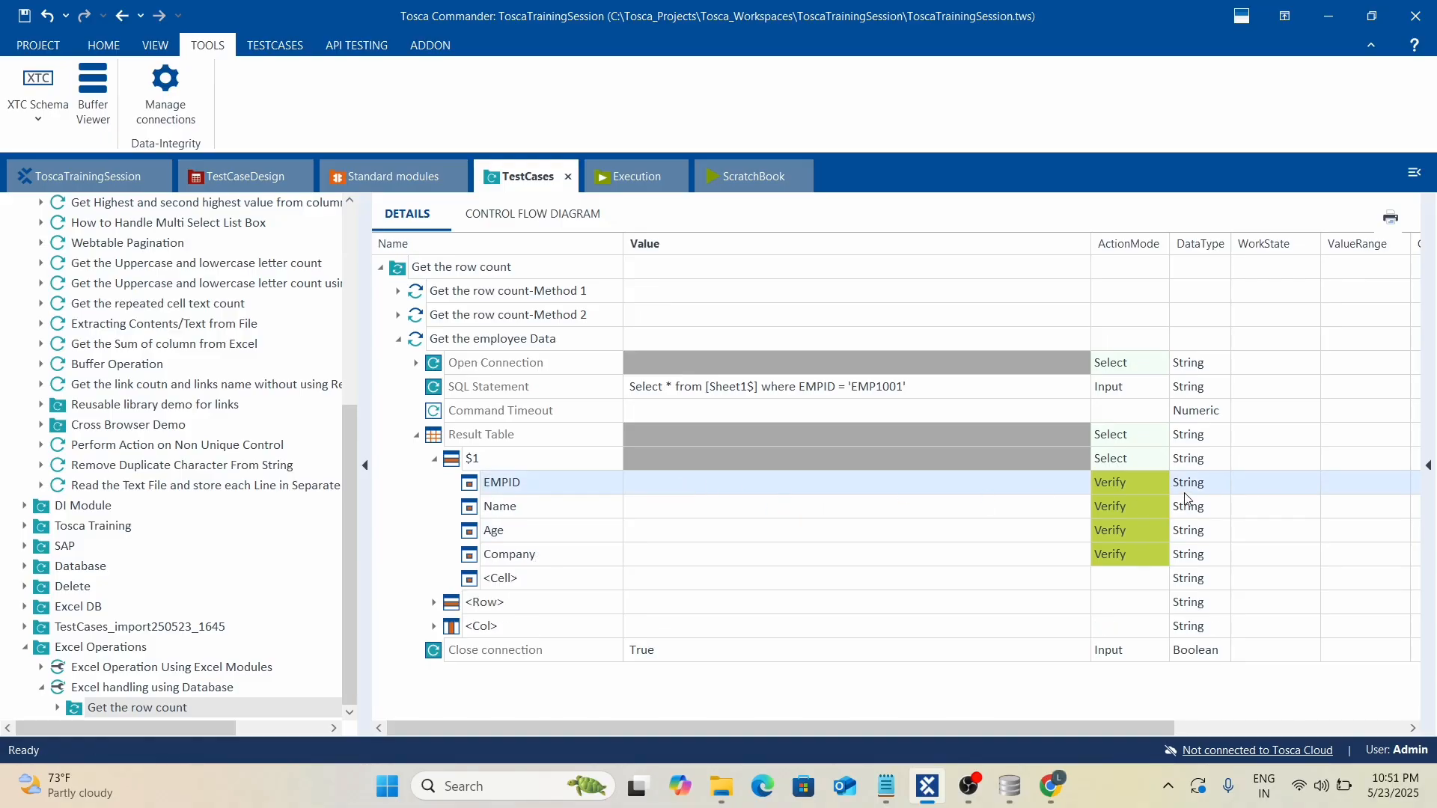
click(1148, 484)
click(1119, 504)
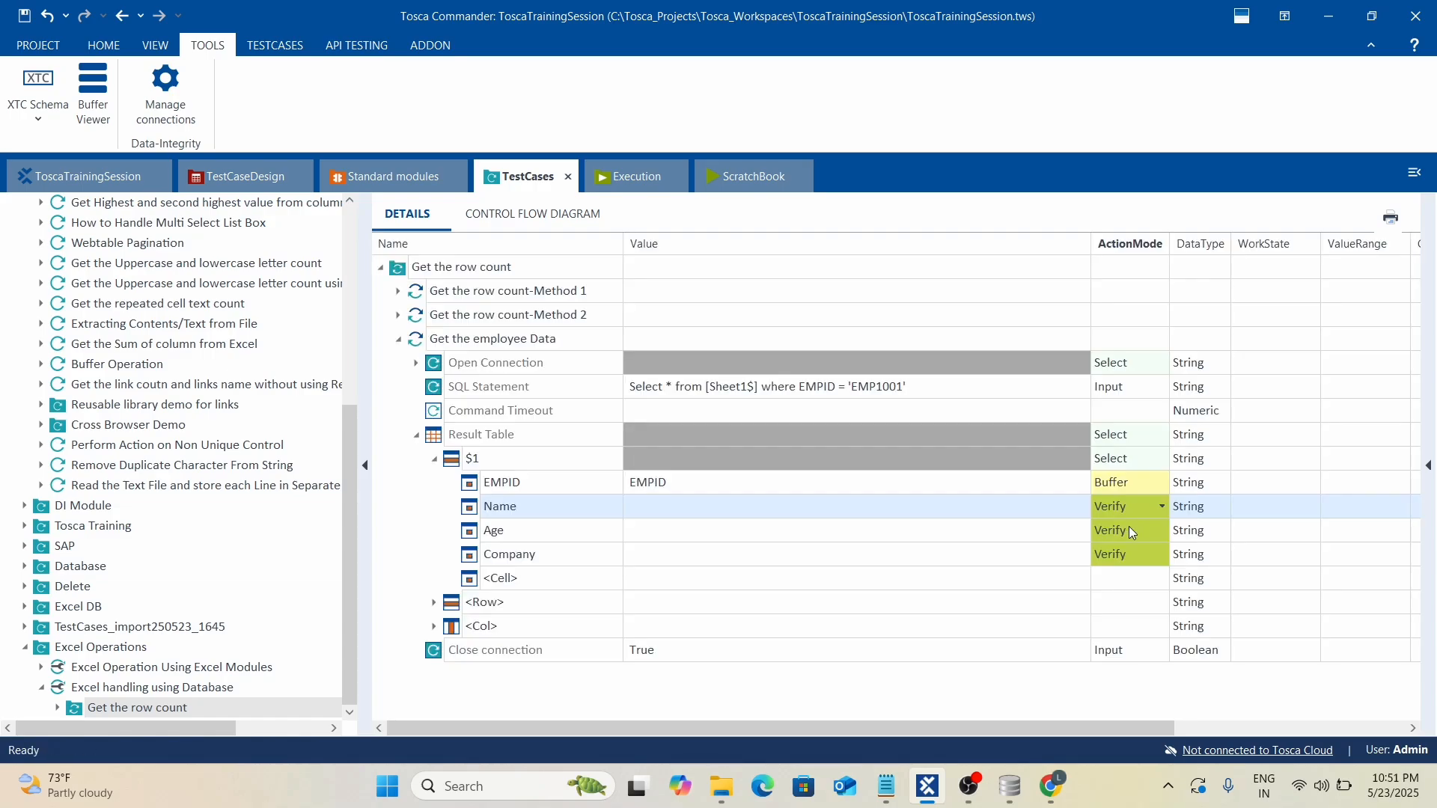
key(b)
click(1129, 528)
key(b)
click(1139, 556)
key(b)
click(883, 509)
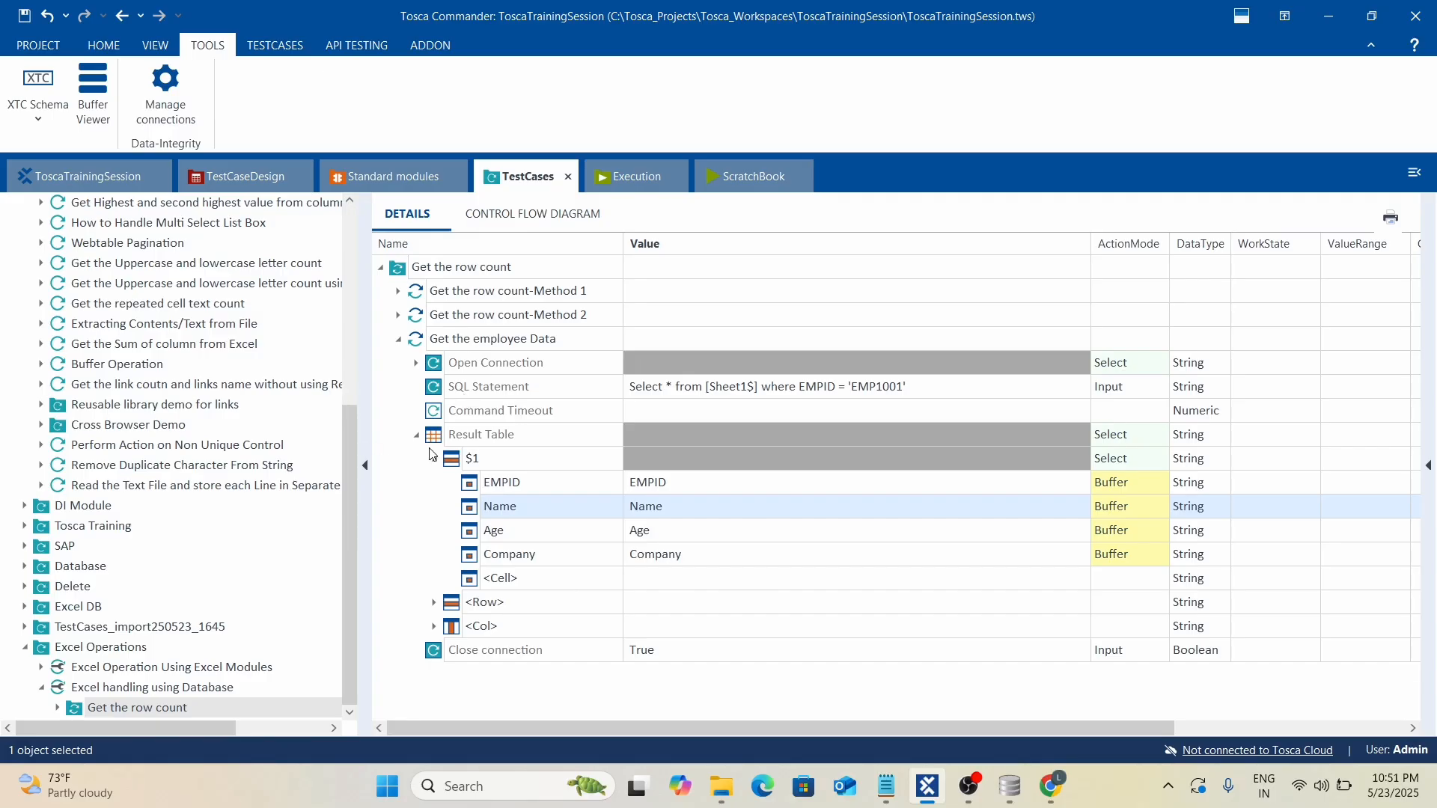
Run the Get the employee Data step in ScratchBook and expand its Result Table down to the cells of row $1.
click(458, 337)
right_click(458, 334)
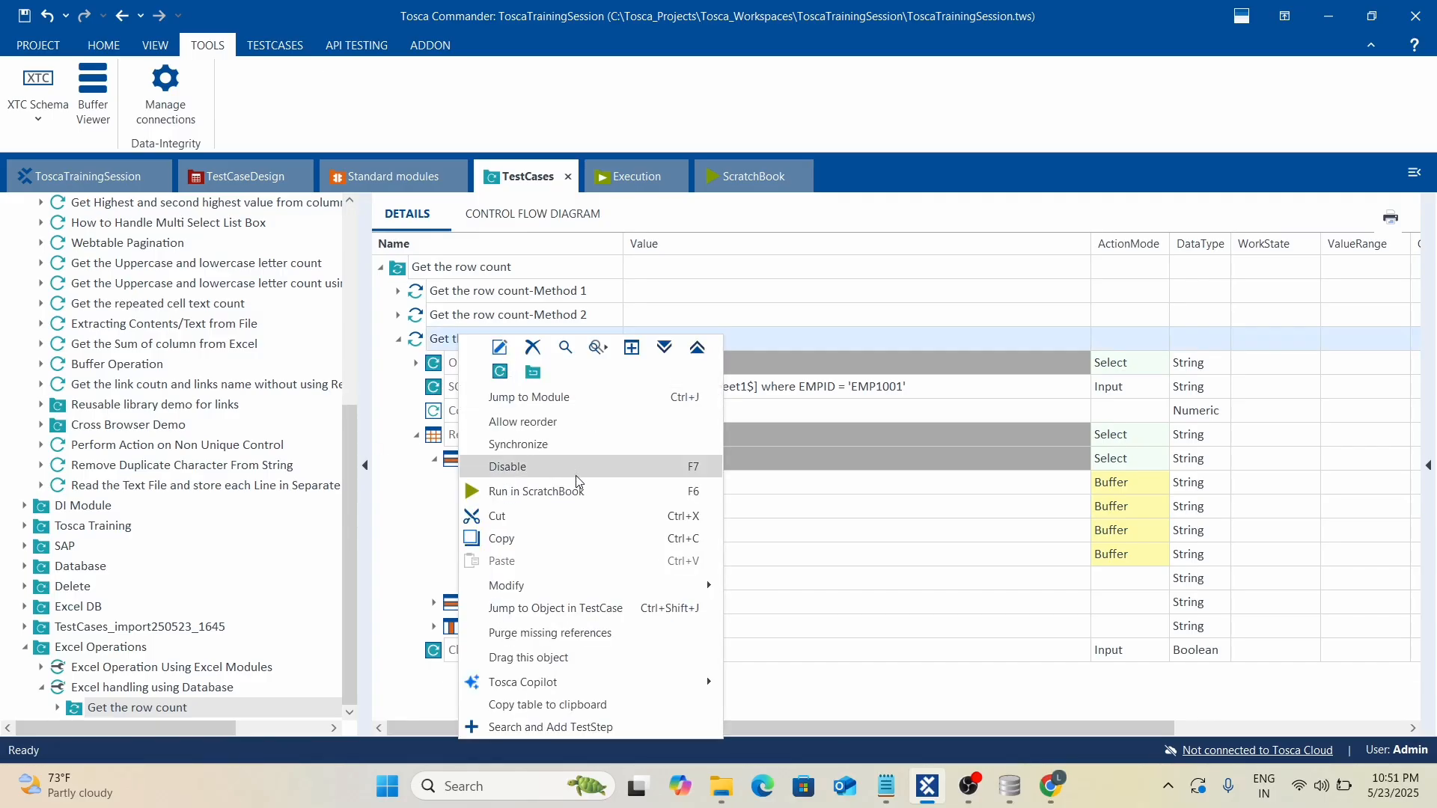
click(550, 492)
click(1010, 786)
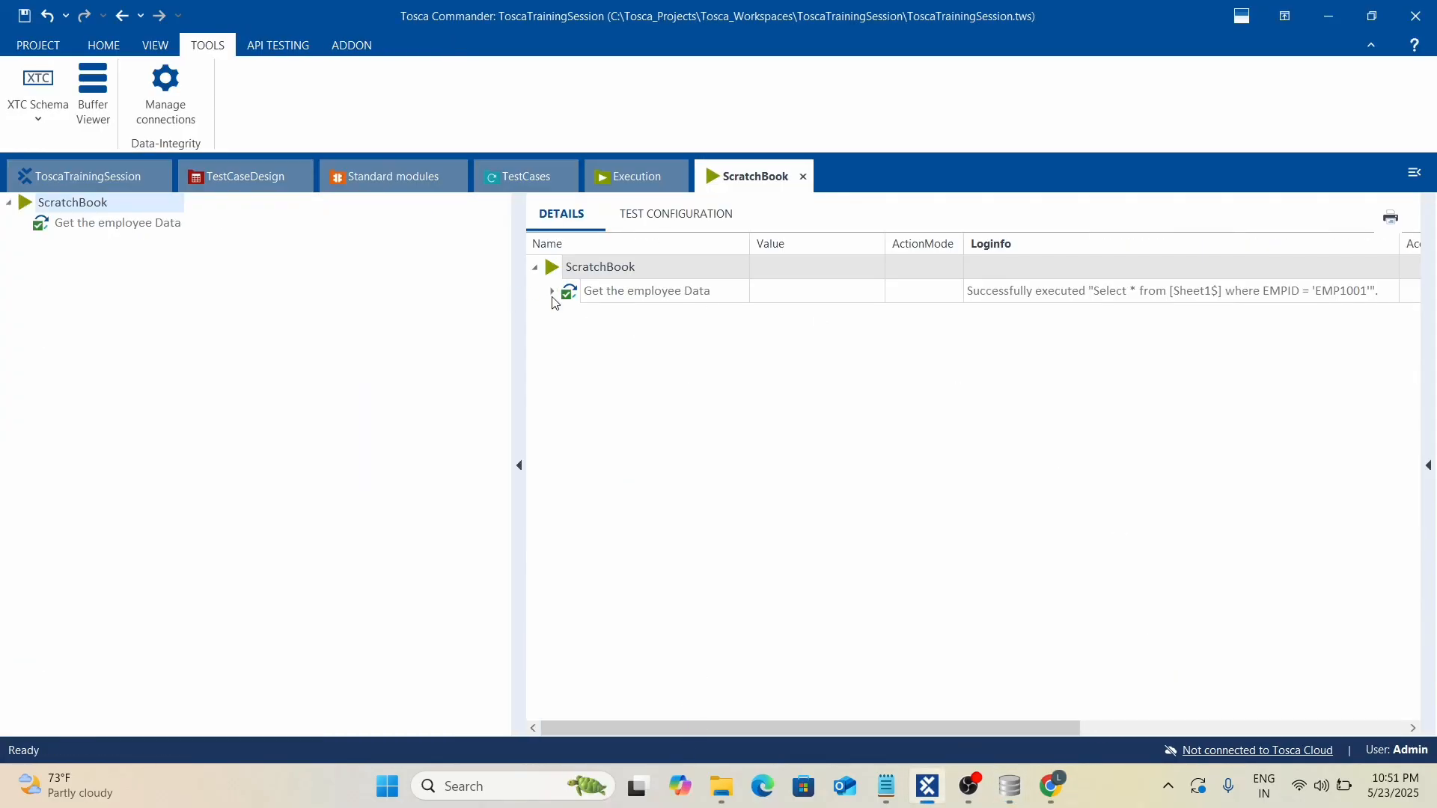
click(551, 291)
click(570, 315)
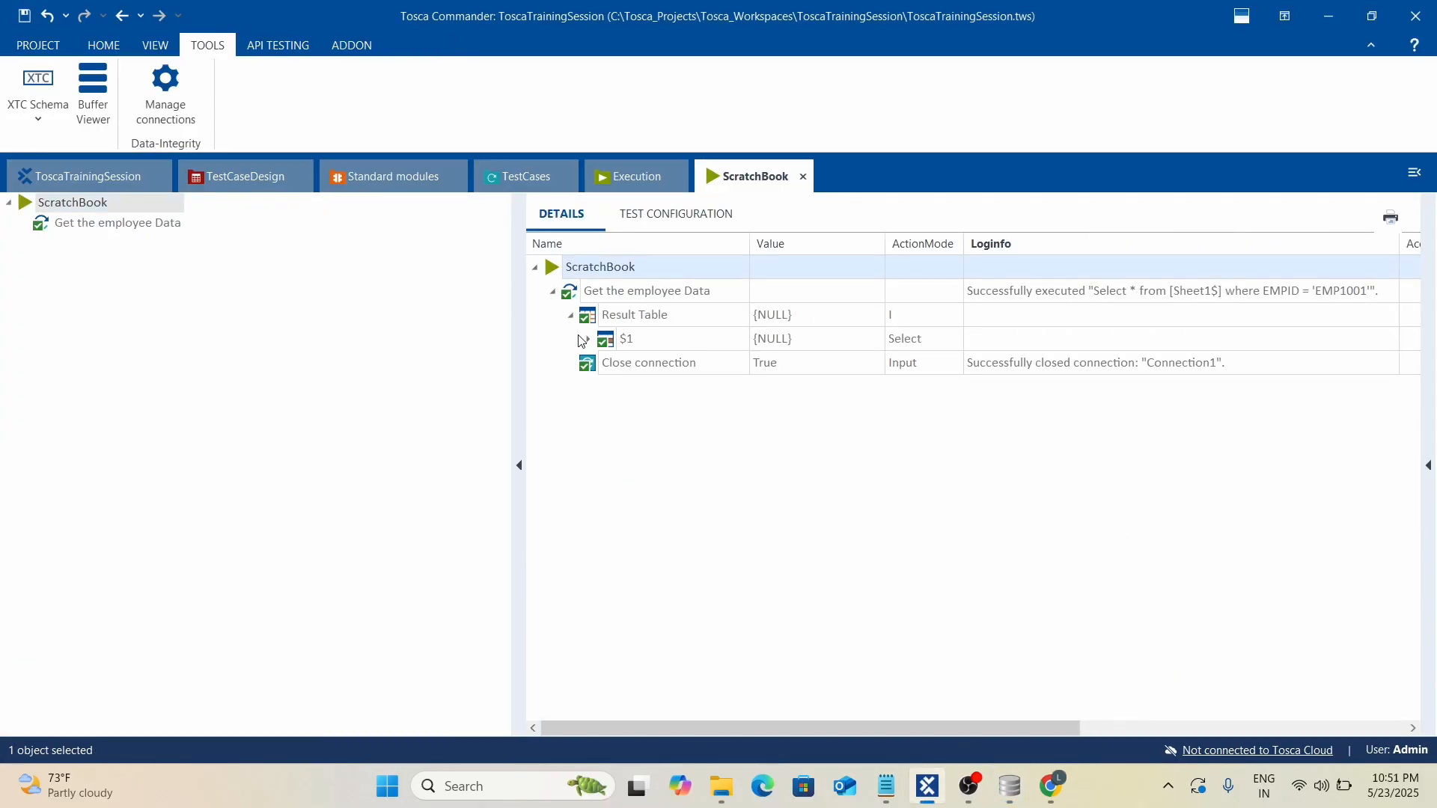
click(588, 340)
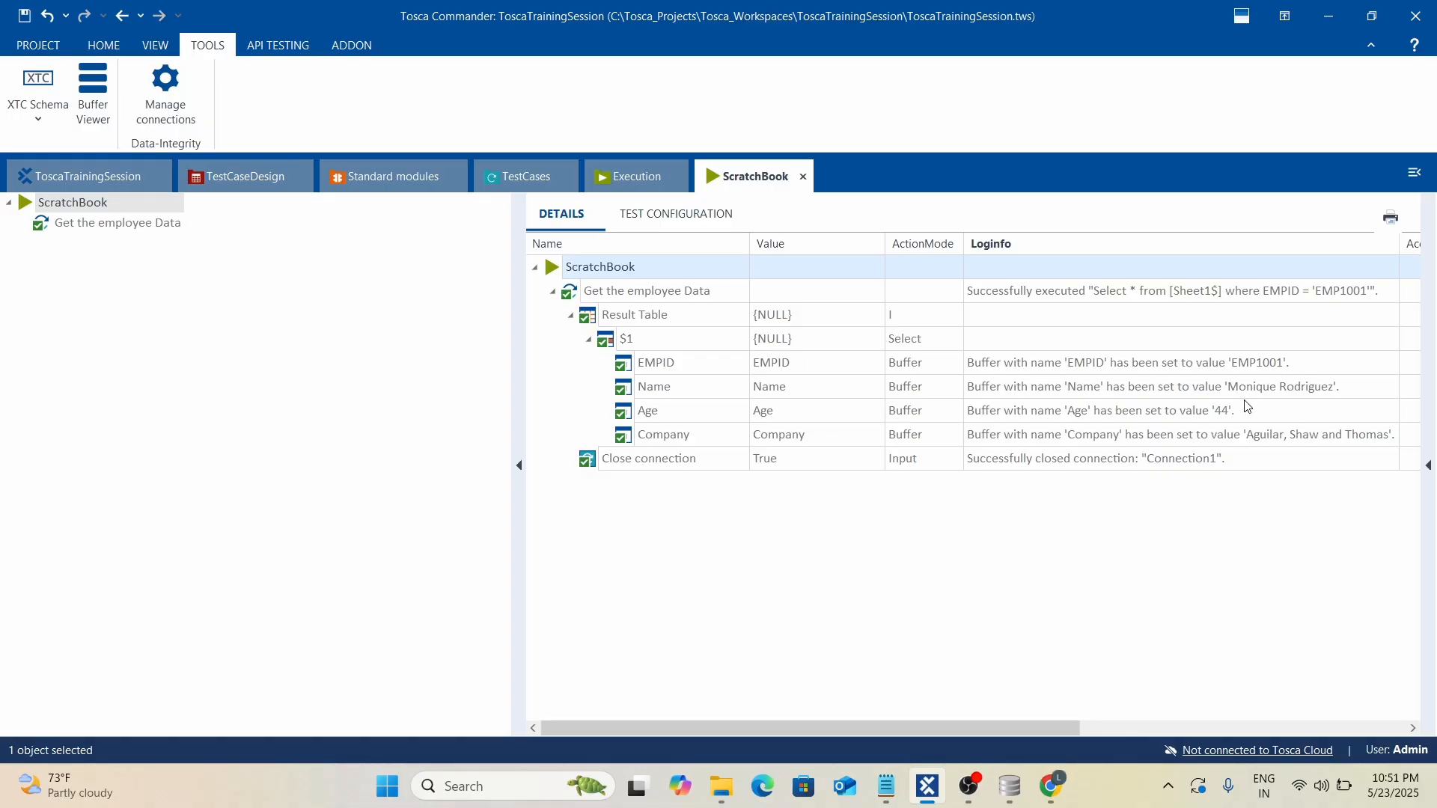
Compare the buffered EMPID, Name, Age and Company values in the ScratchBook log with the query result in DB Browser for SQLite.
key(alt+Tab)
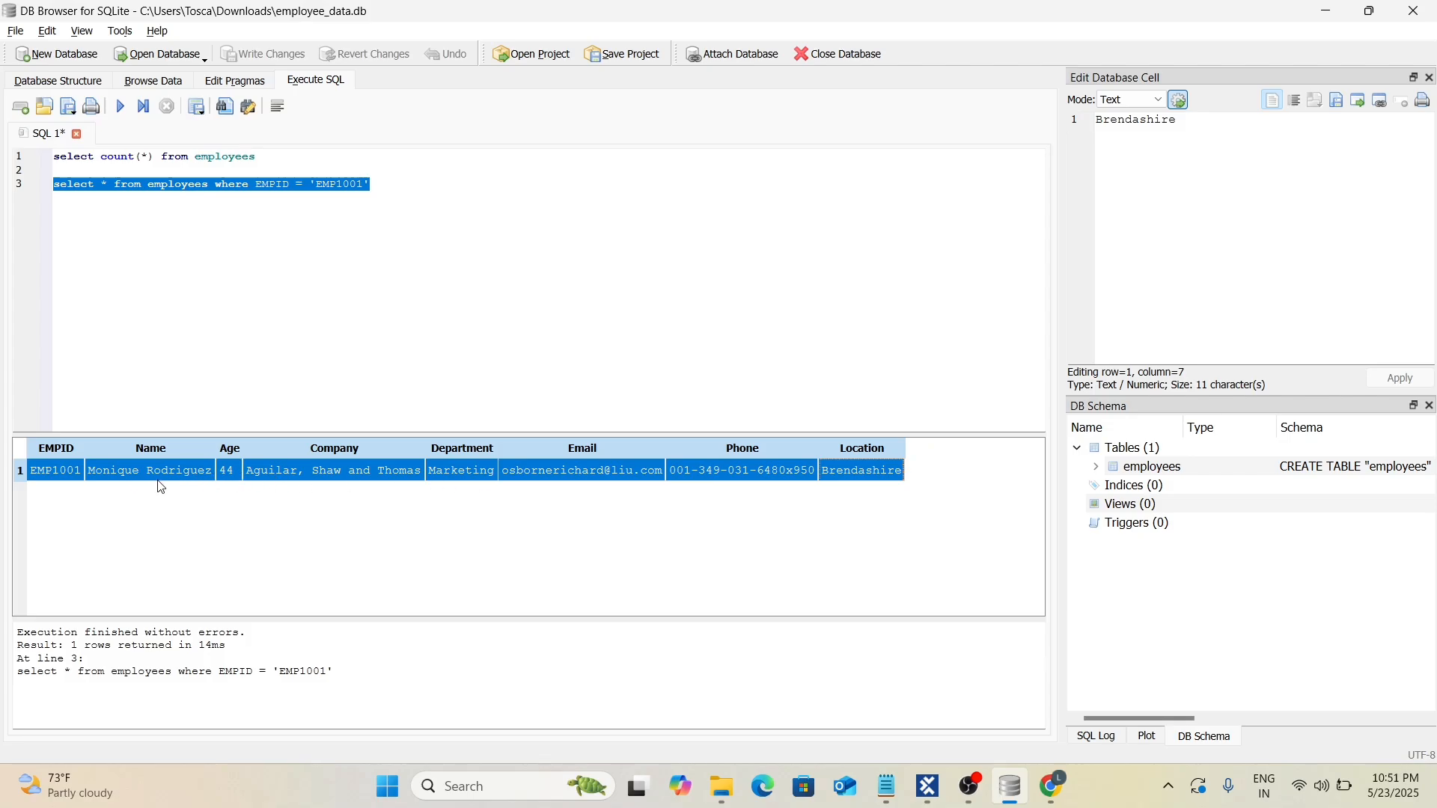
key(alt+Tab)
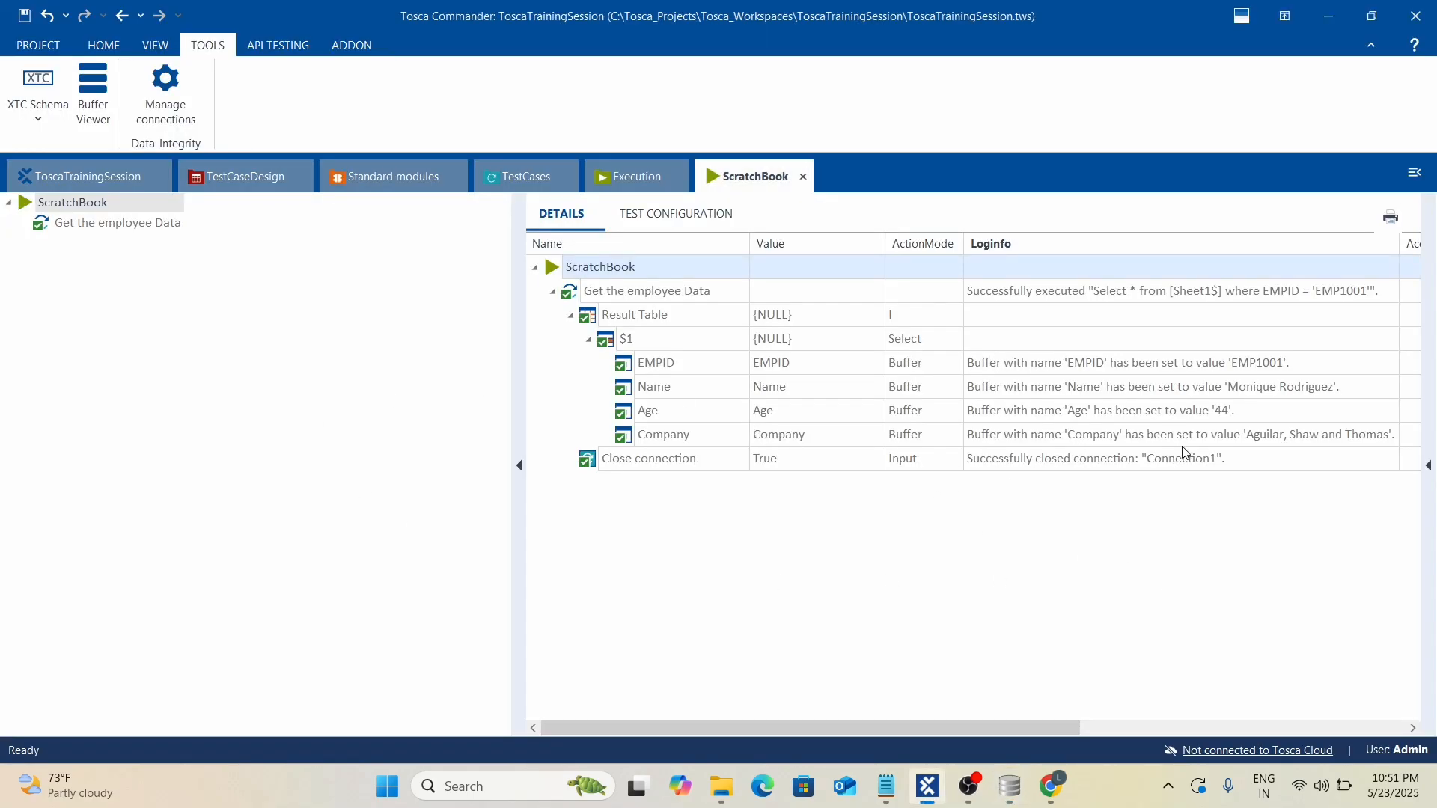
key(alt+Tab)
key(alt+Tab)
key(alt+Tab)
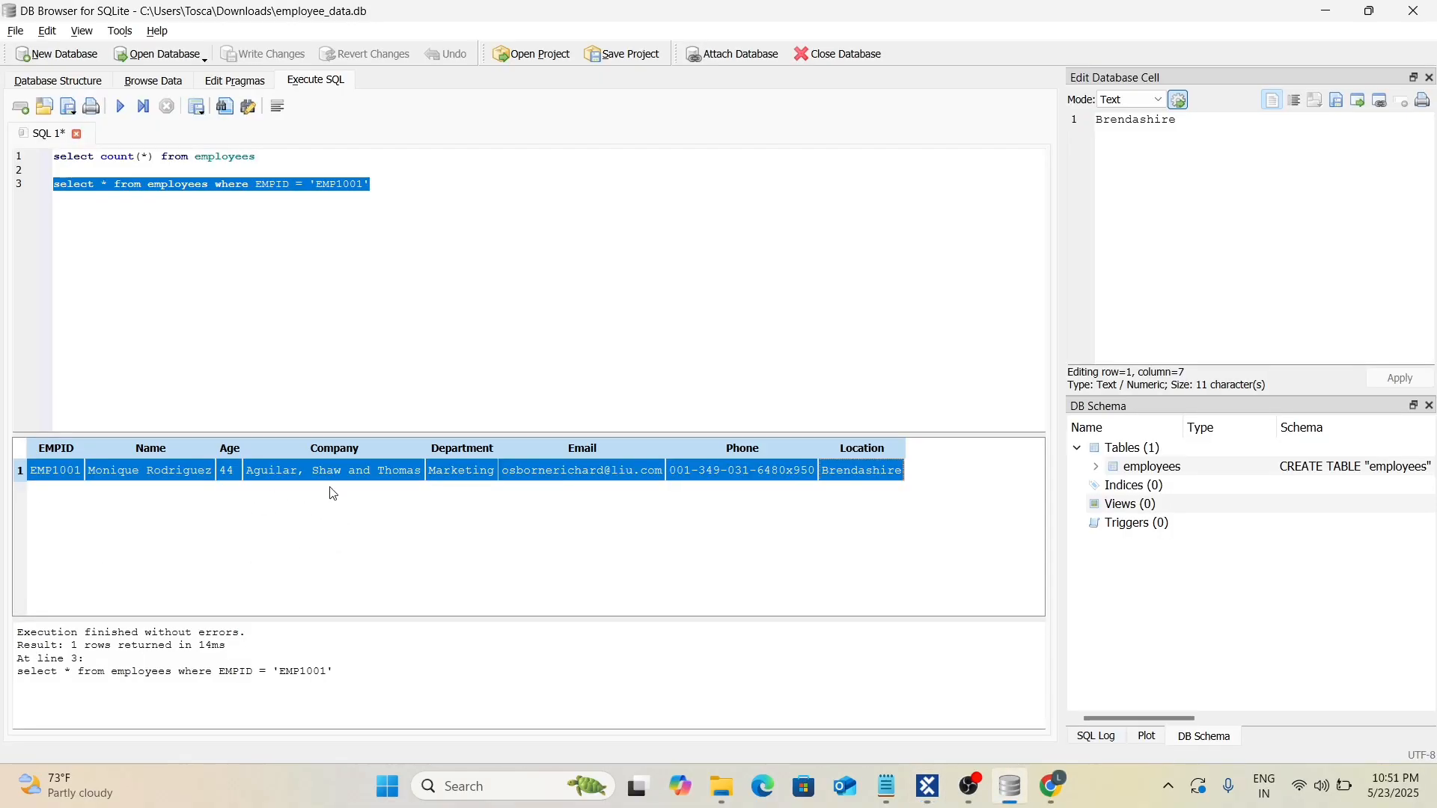
key(alt+Tab)
Review the Get the employee Data step in the test case, examining its SQL Statement's where clause and the buffered cells of row $1.
click(528, 176)
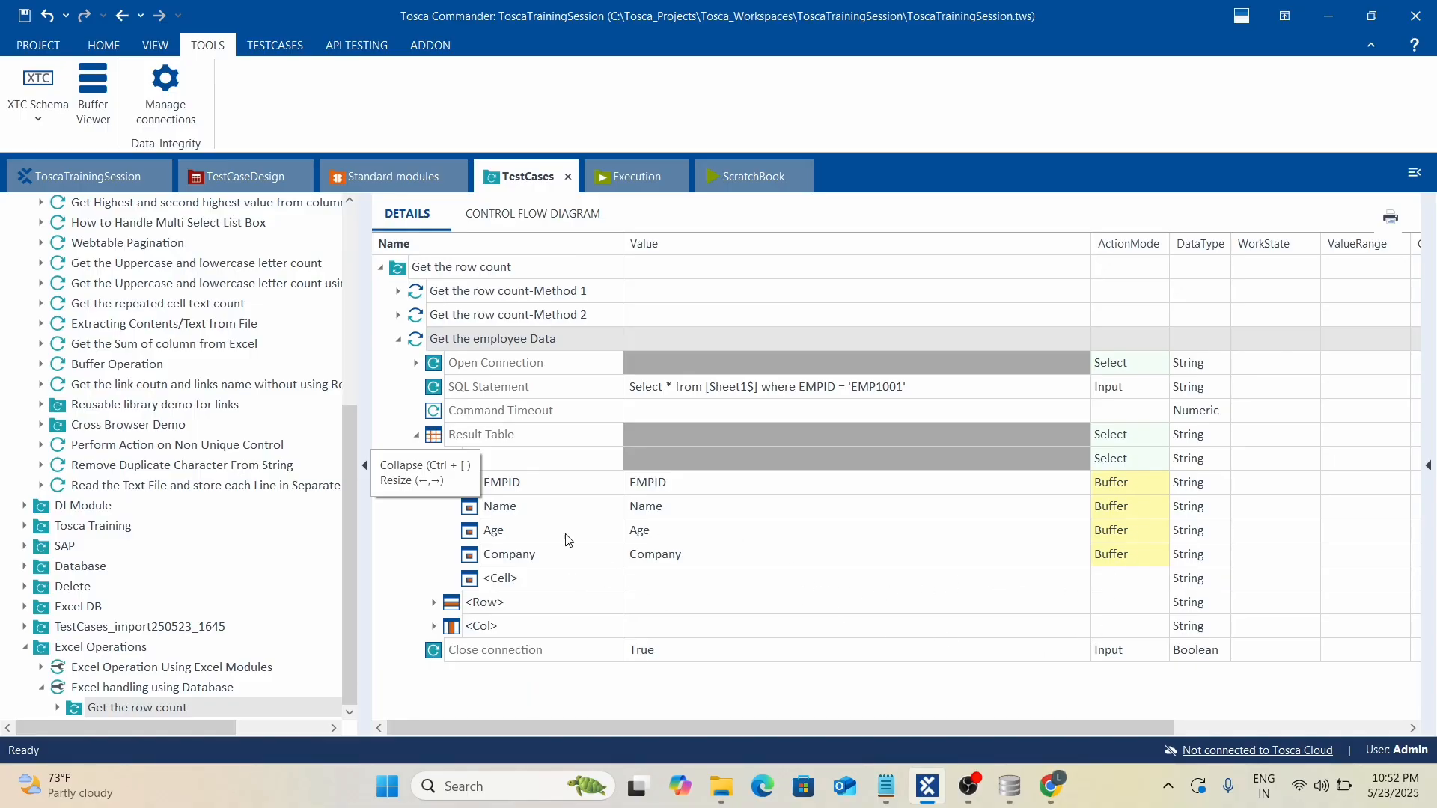
click(794, 608)
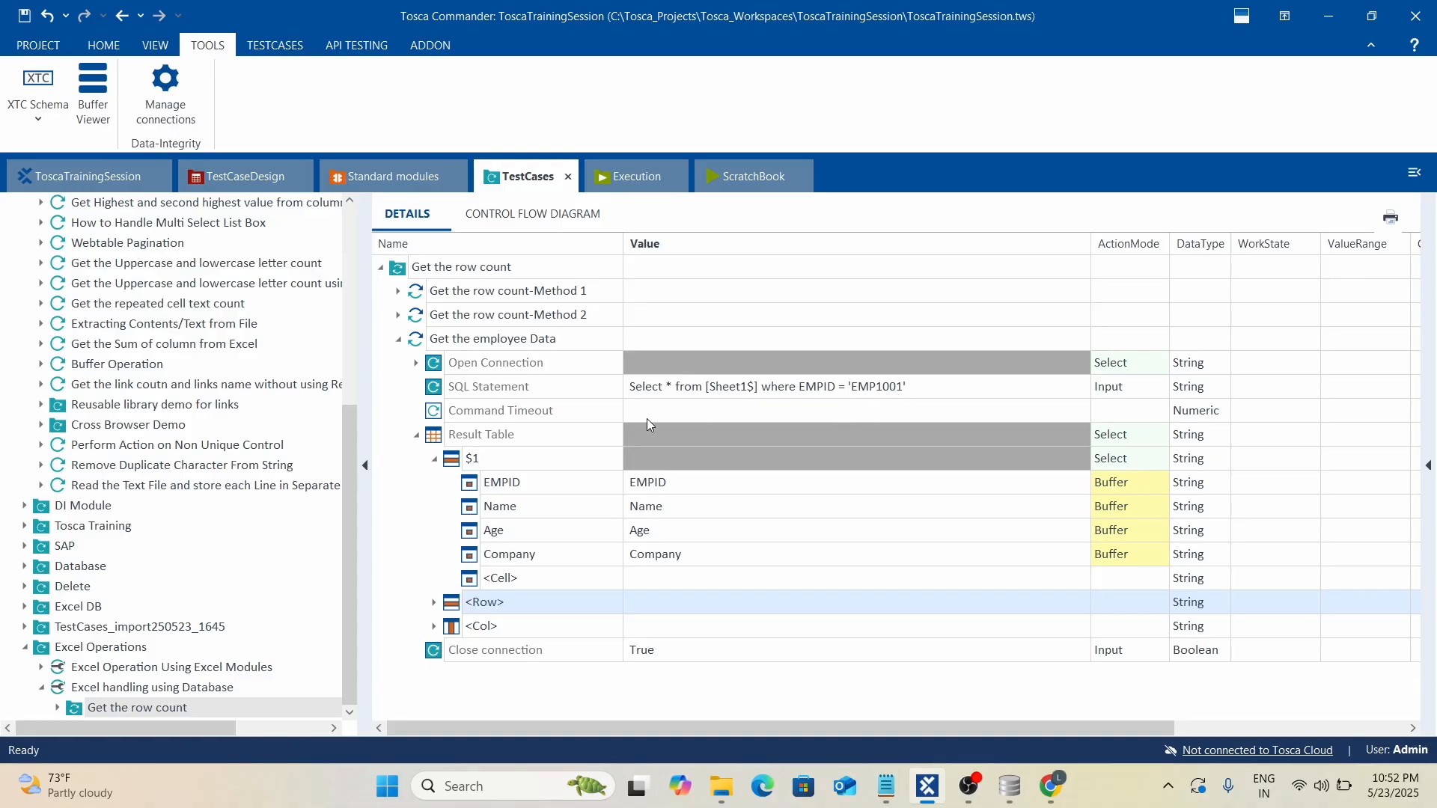
click(718, 562)
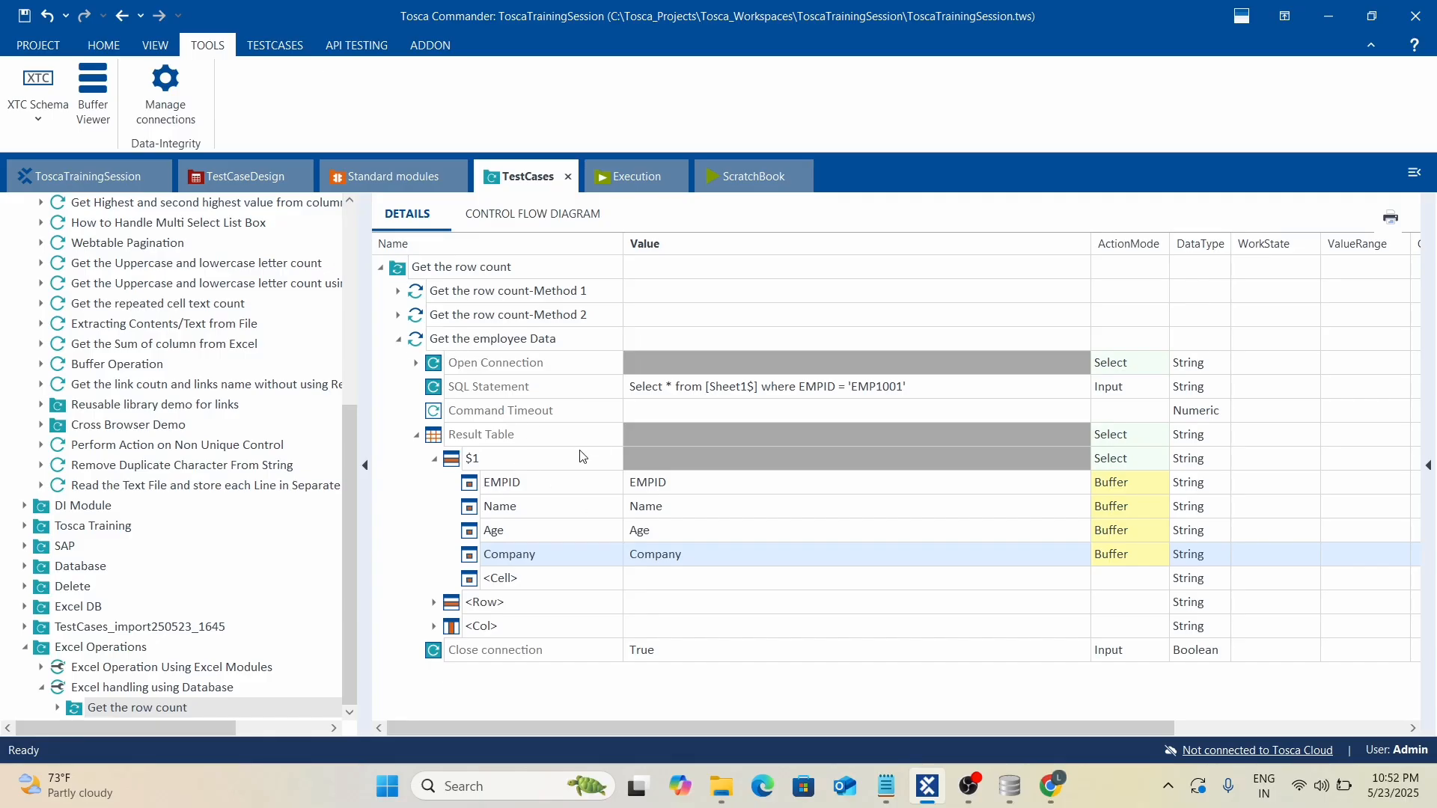
click(489, 346)
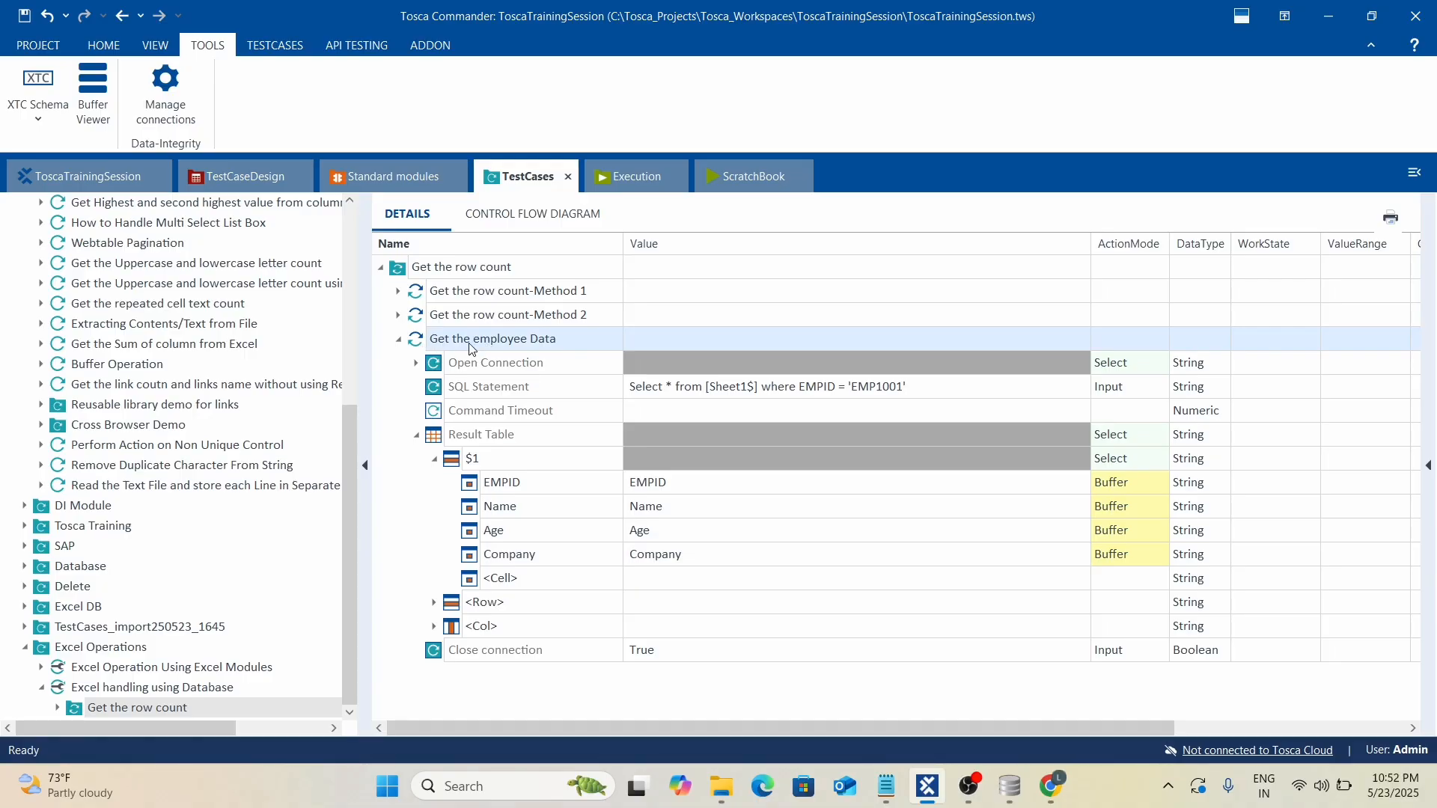
click(473, 462)
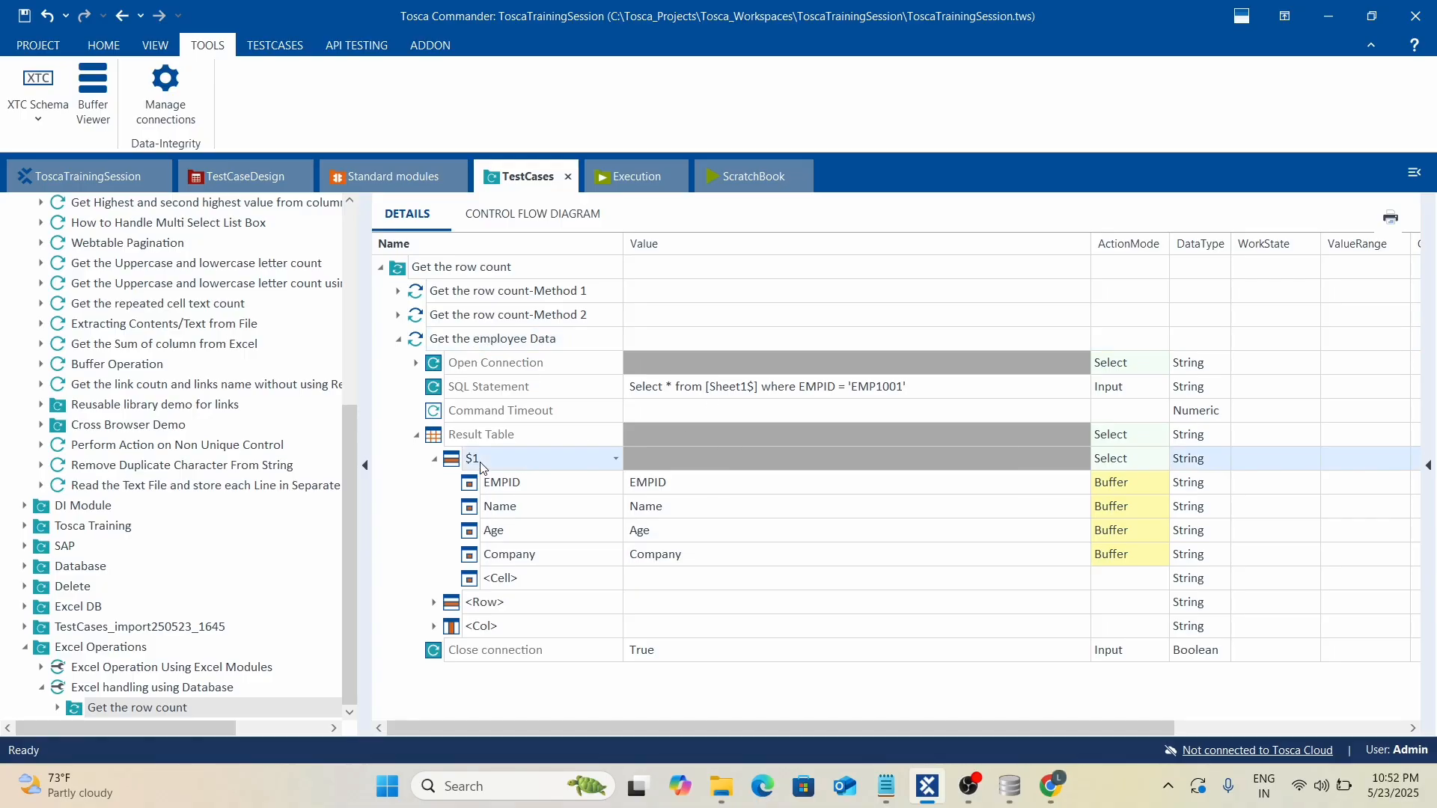
click(473, 462)
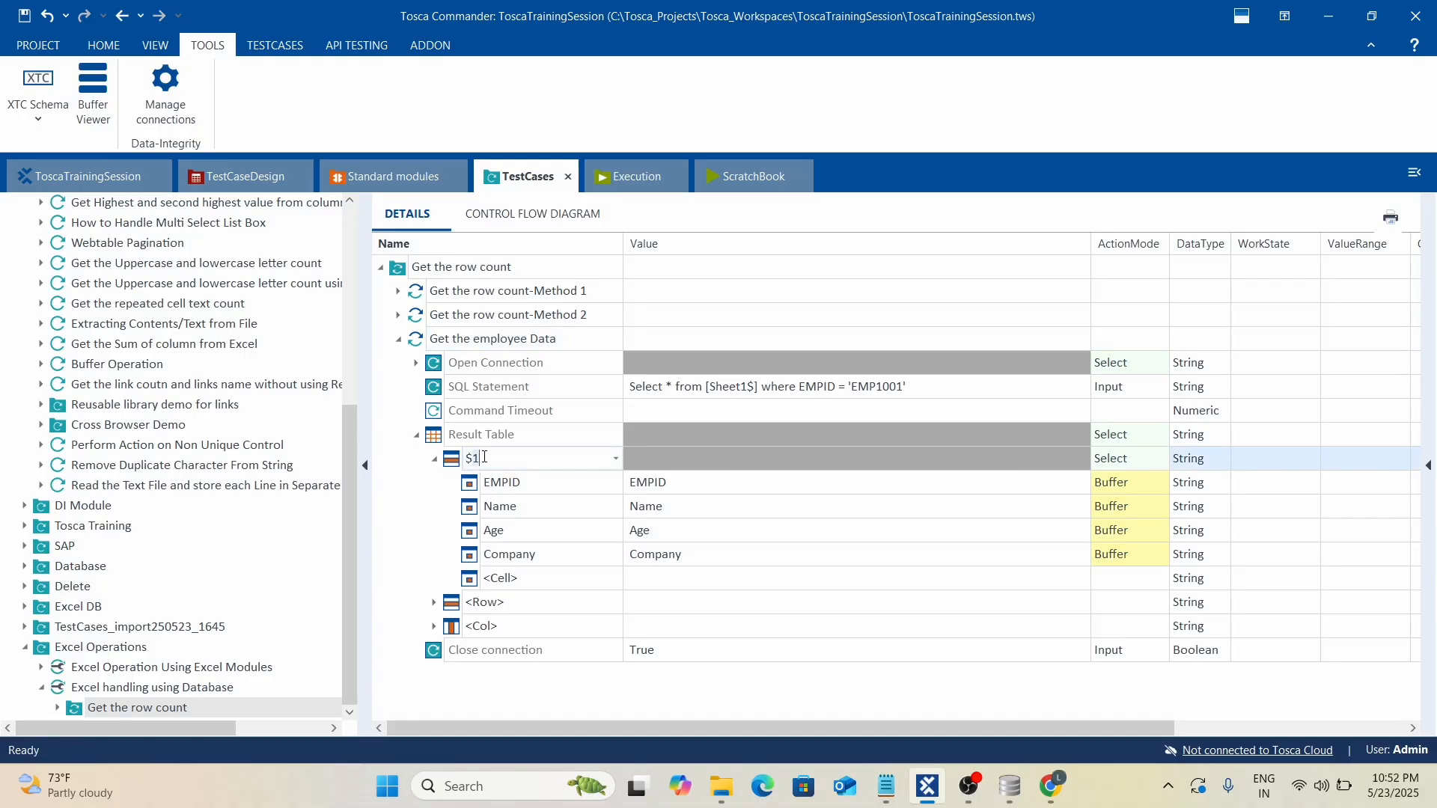
click(912, 387)
drag(906, 387, 753, 386)
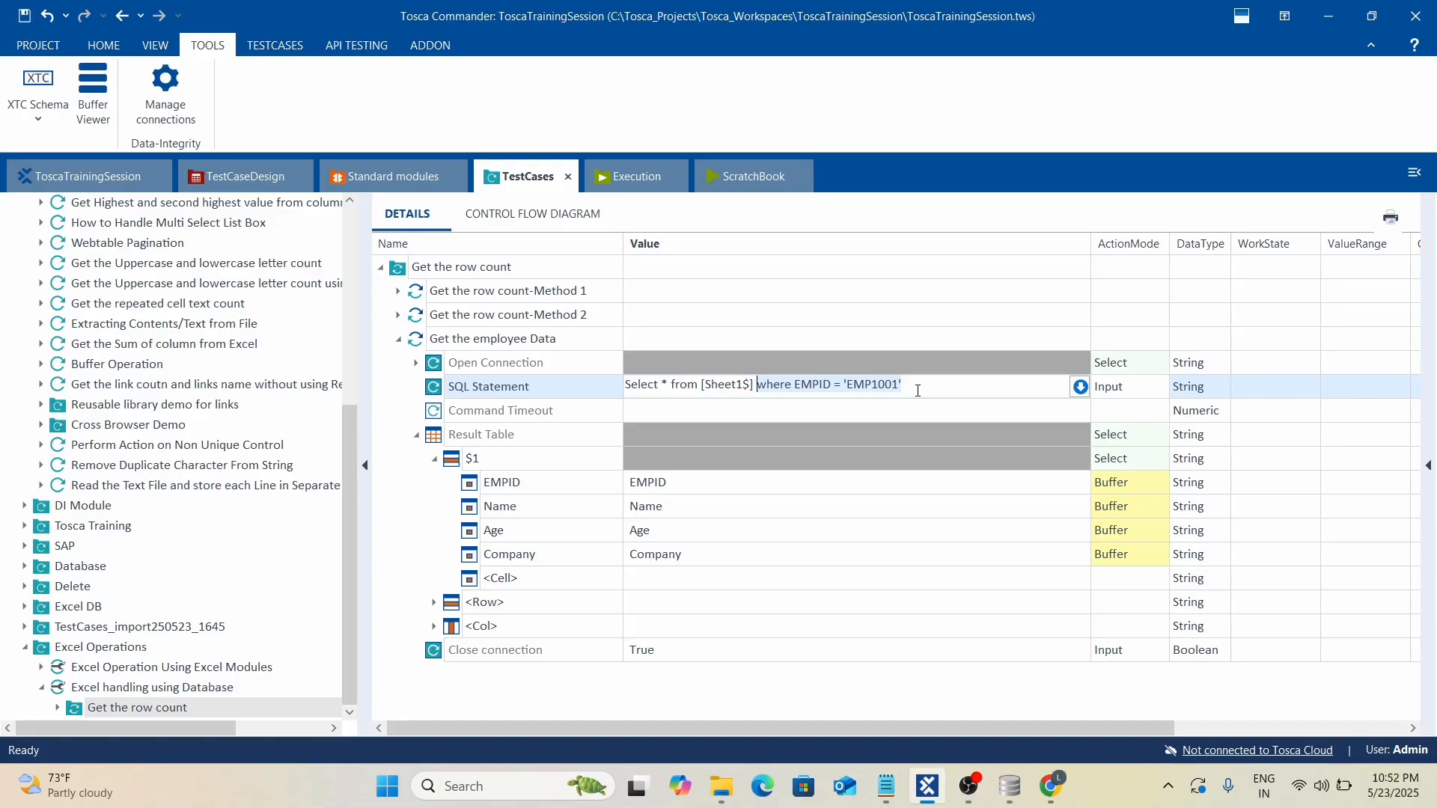
click(763, 386)
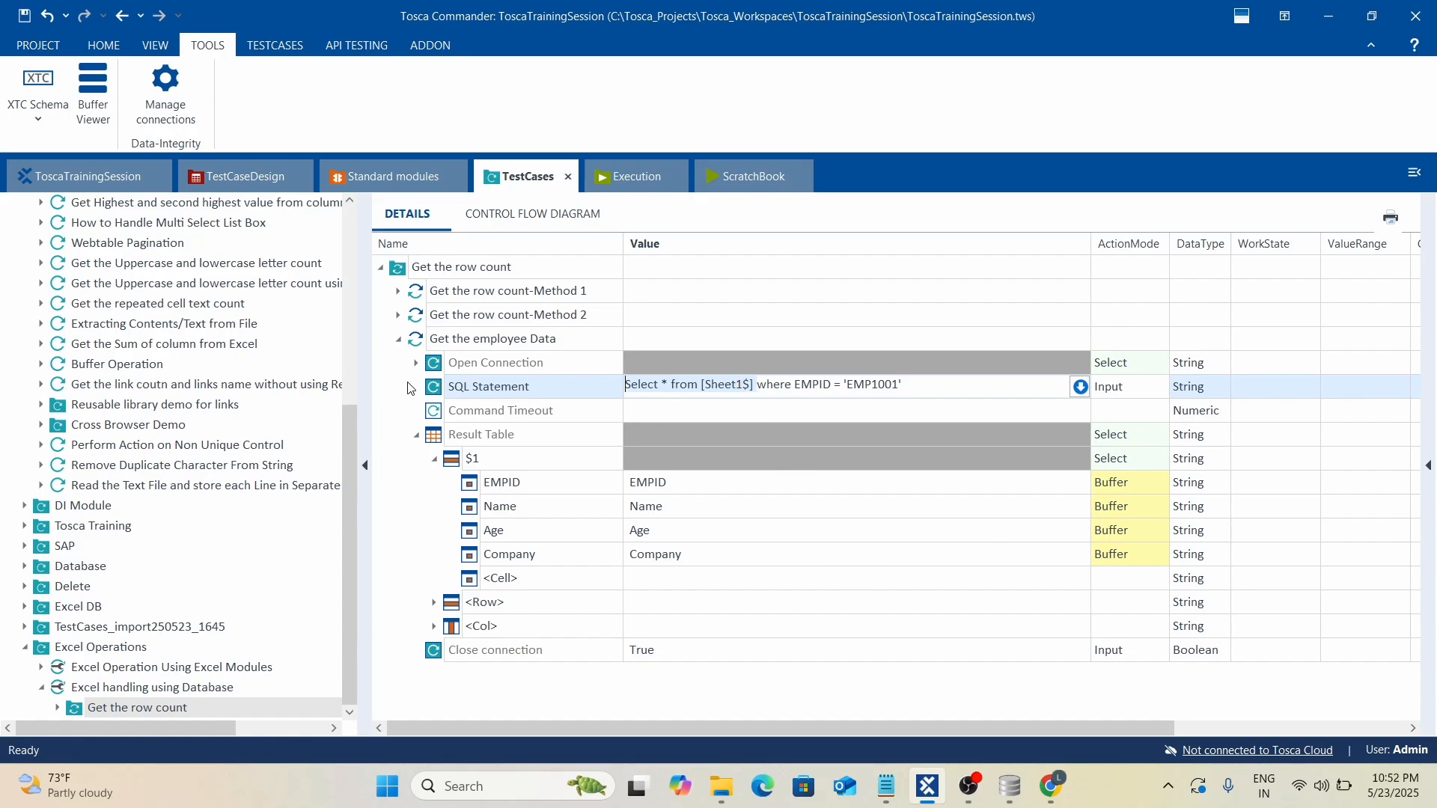
click(831, 509)
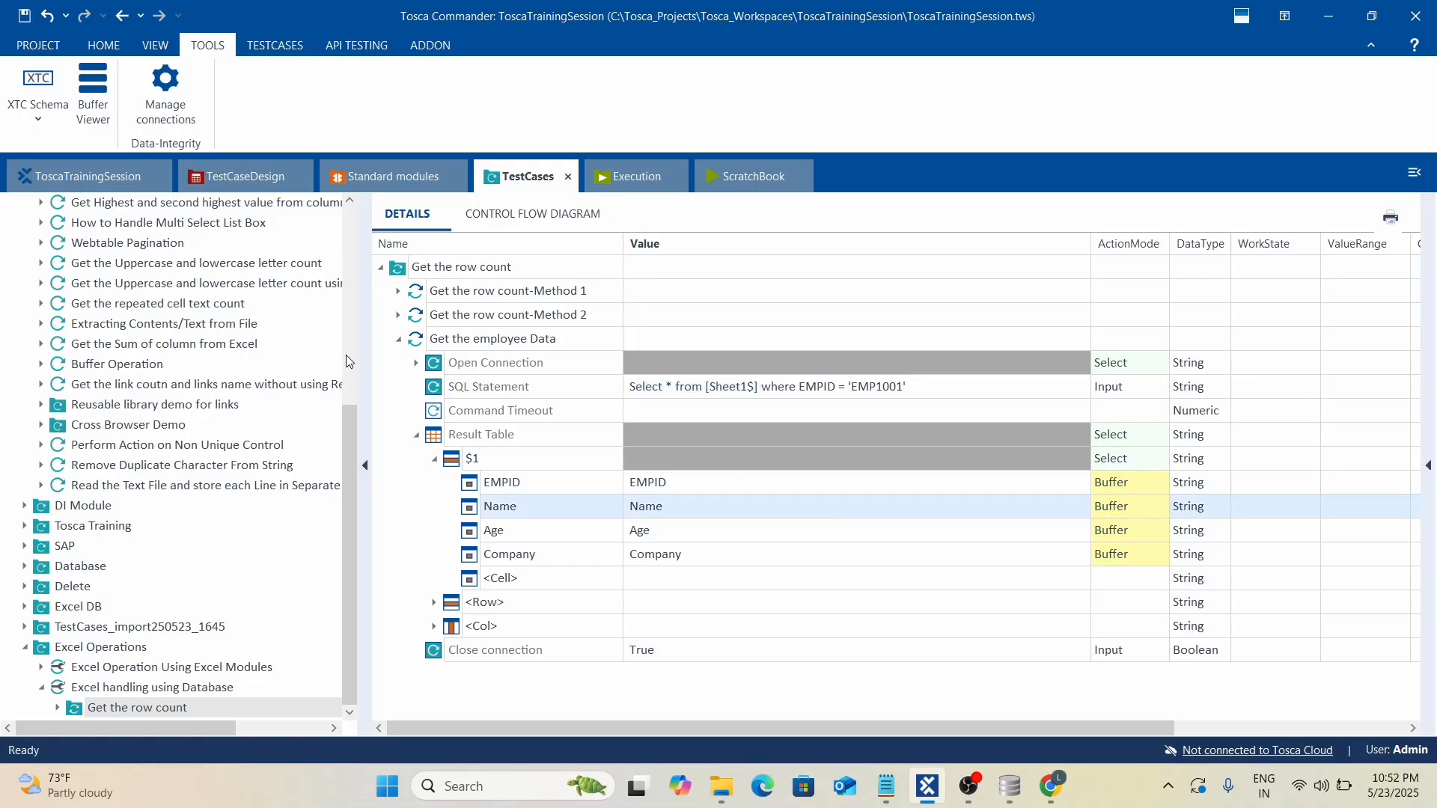
Duplicate the Get the employee Data step in the test case and rename the copy as Find the Repeated cell text.
click(398, 340)
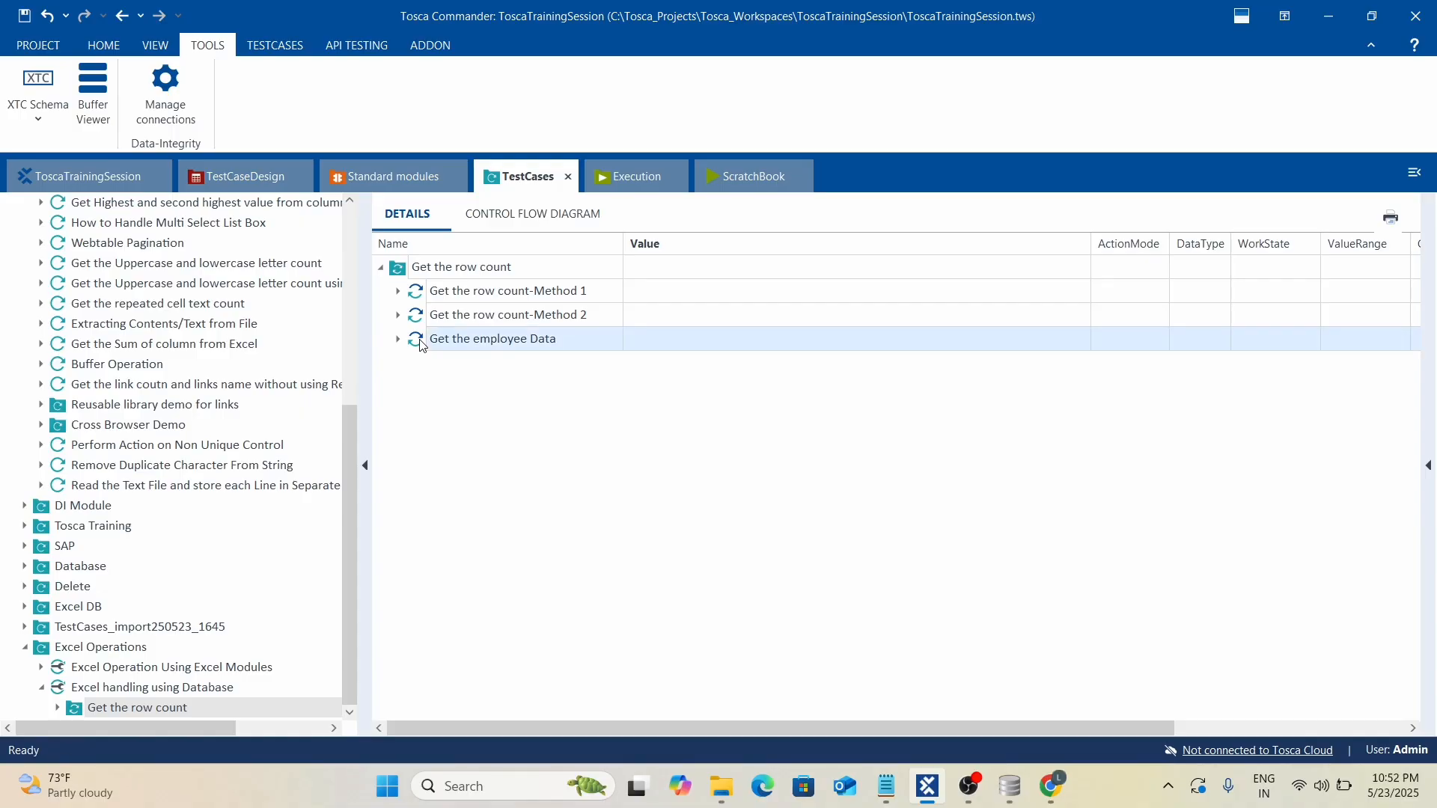
key(ctrl+v)
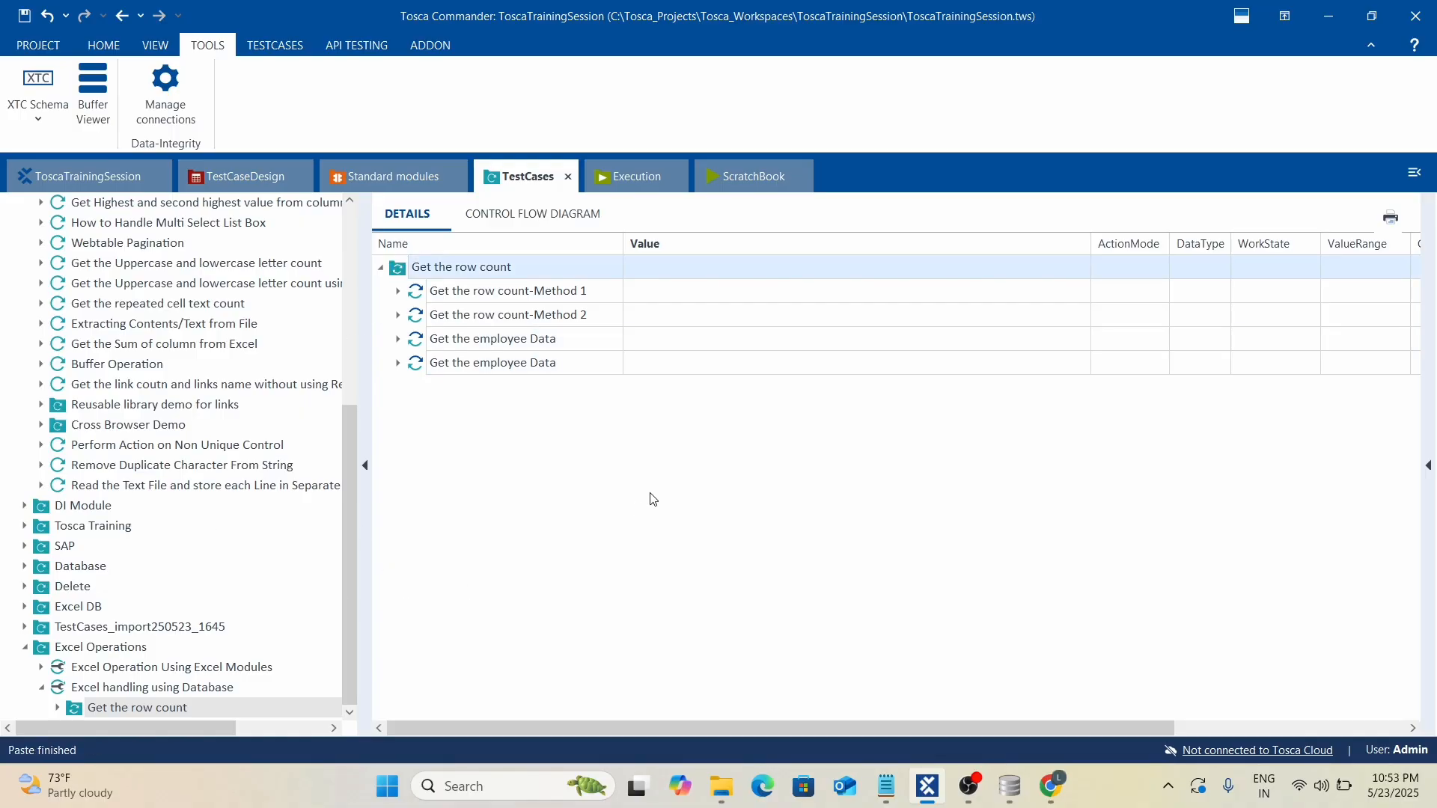
click(564, 368)
click(568, 366)
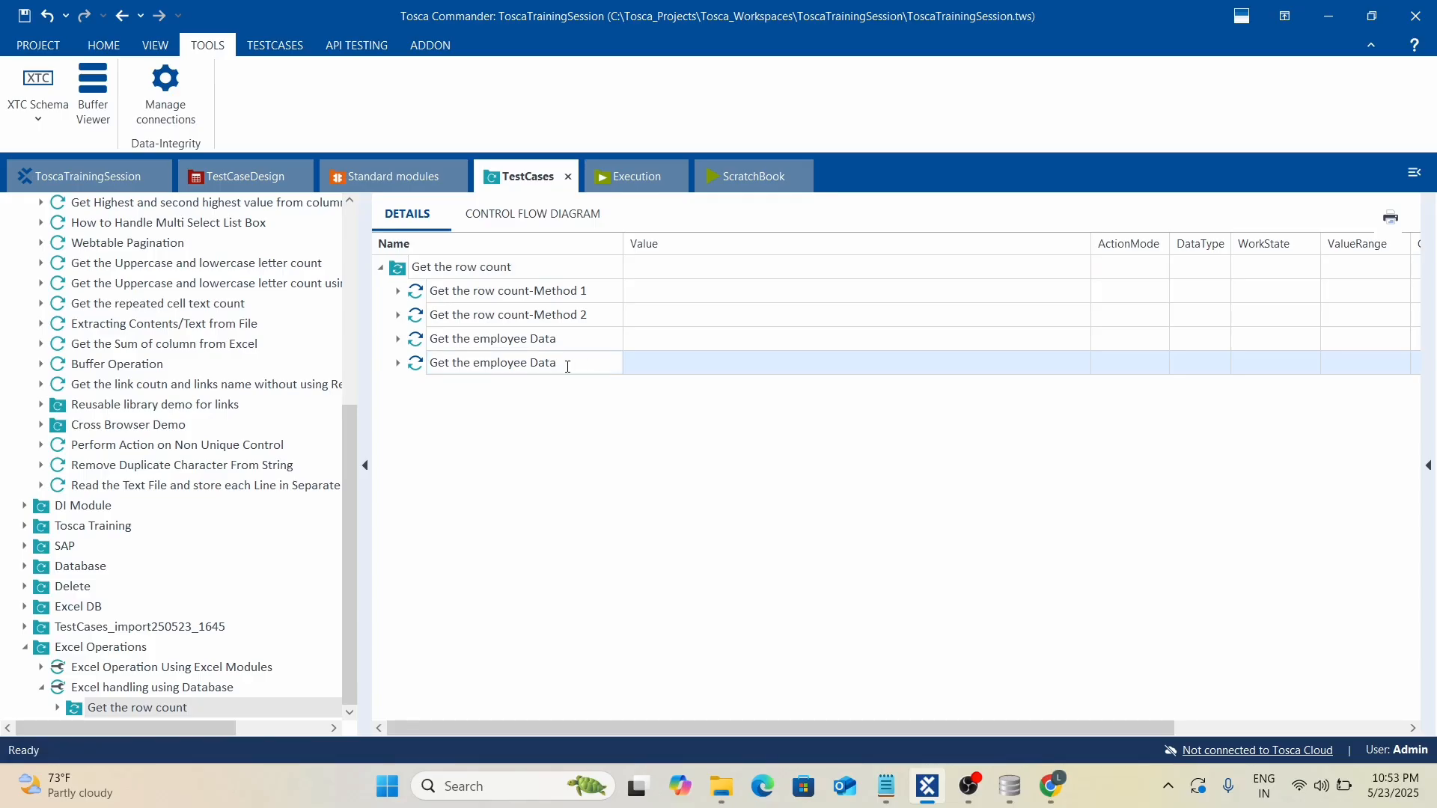
drag(582, 367, 294, 369)
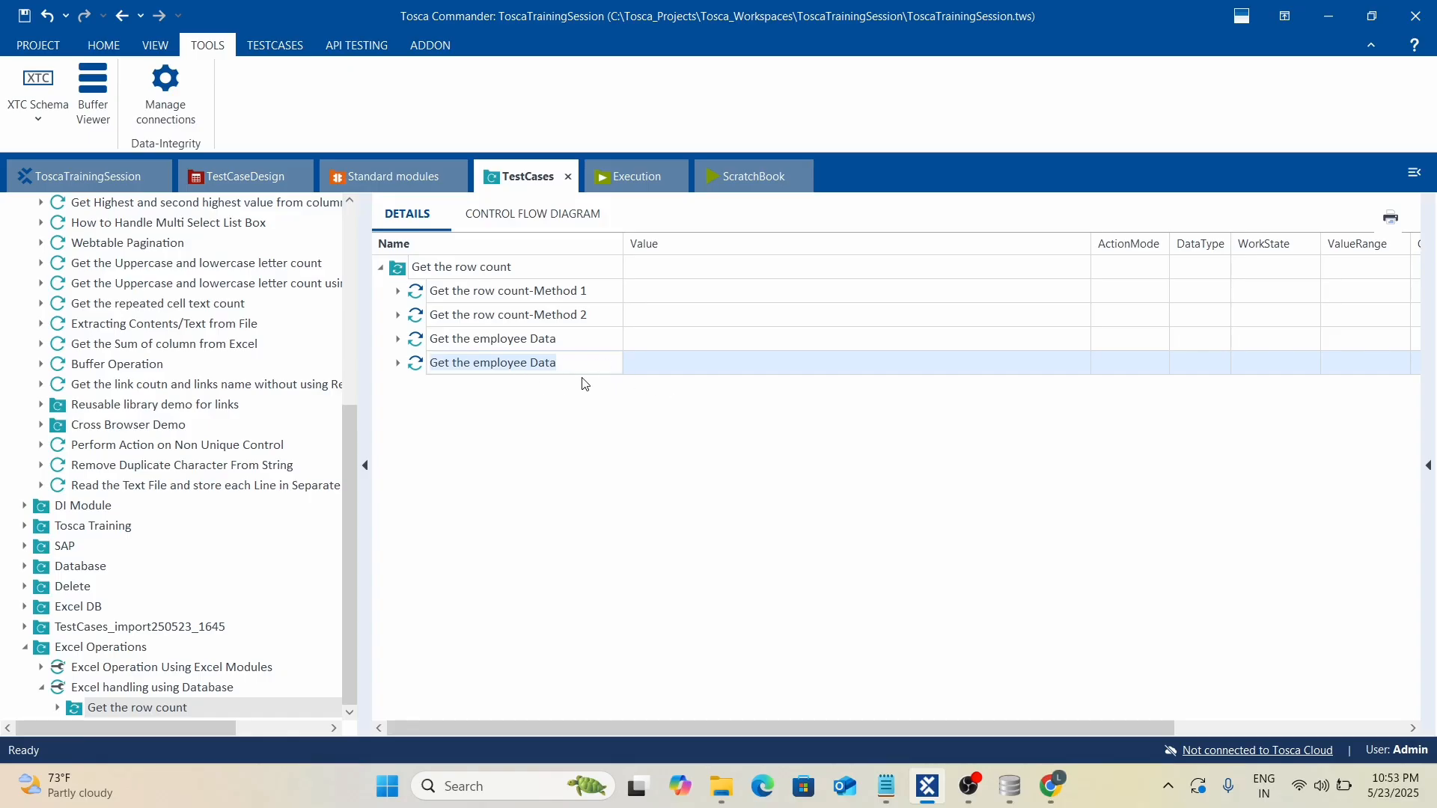
text(Find)
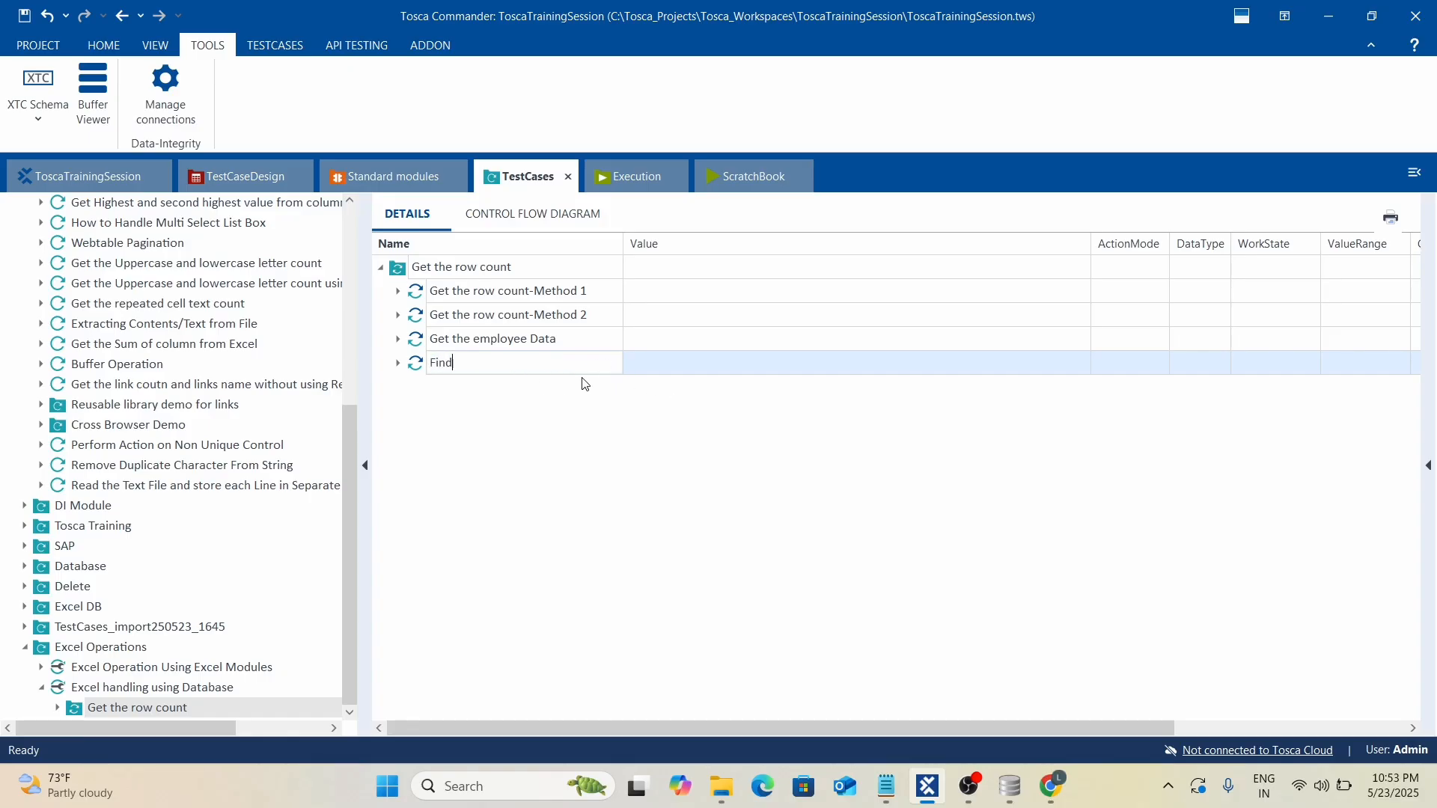
text( the Repeated cell text)
click(461, 495)
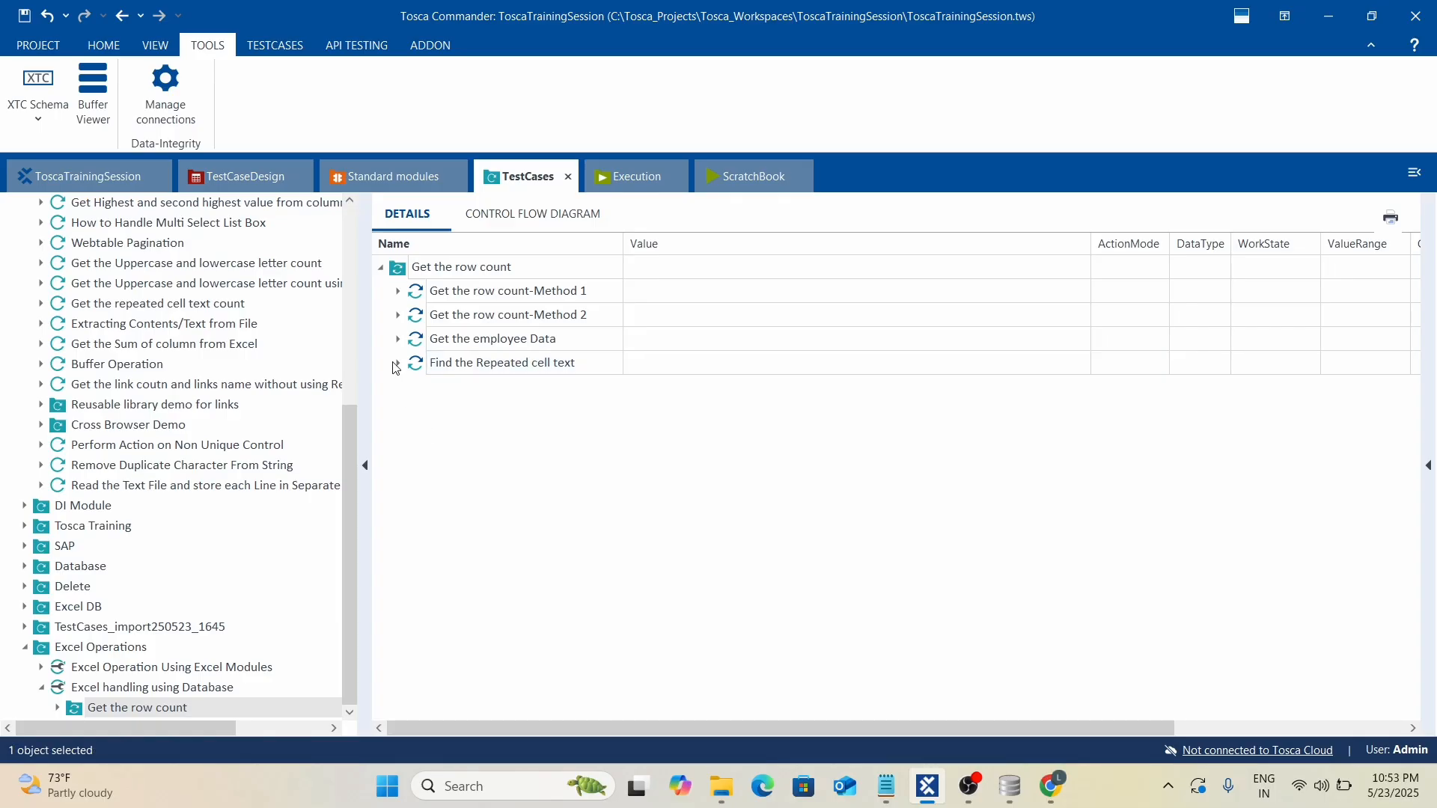
Expand the Find the Repeated cell text step and inspect its SQL Statement value.
click(398, 362)
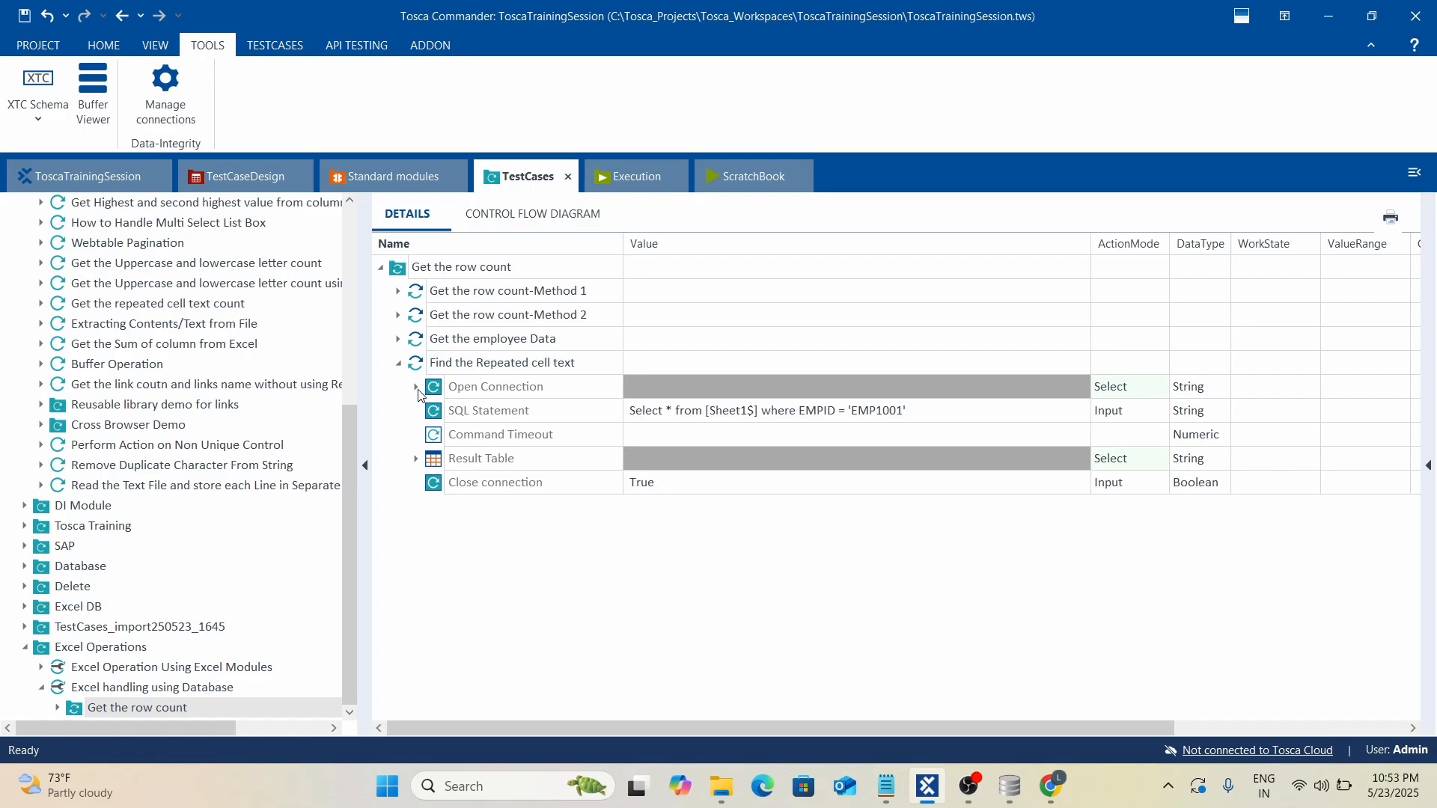
click(978, 414)
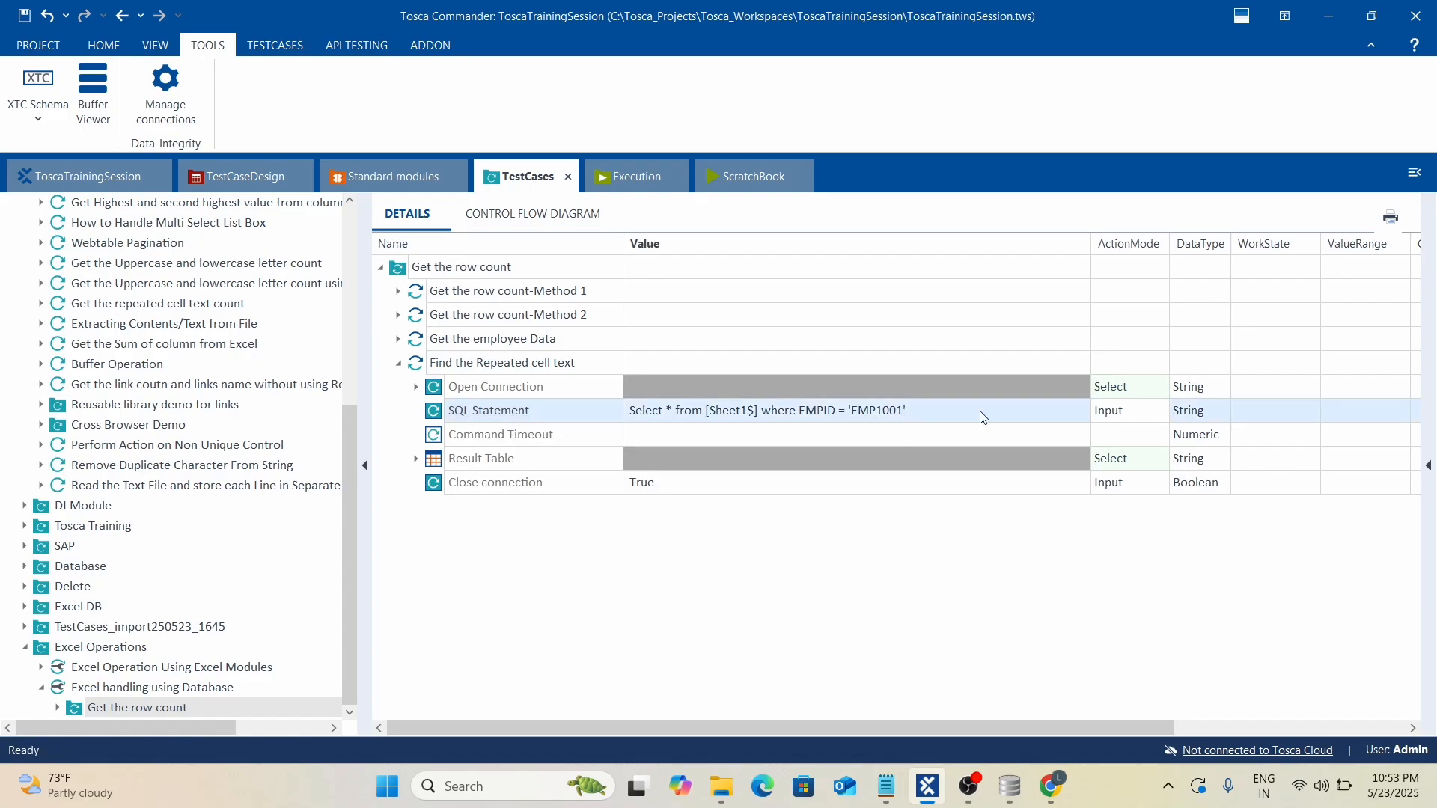
click(805, 408)
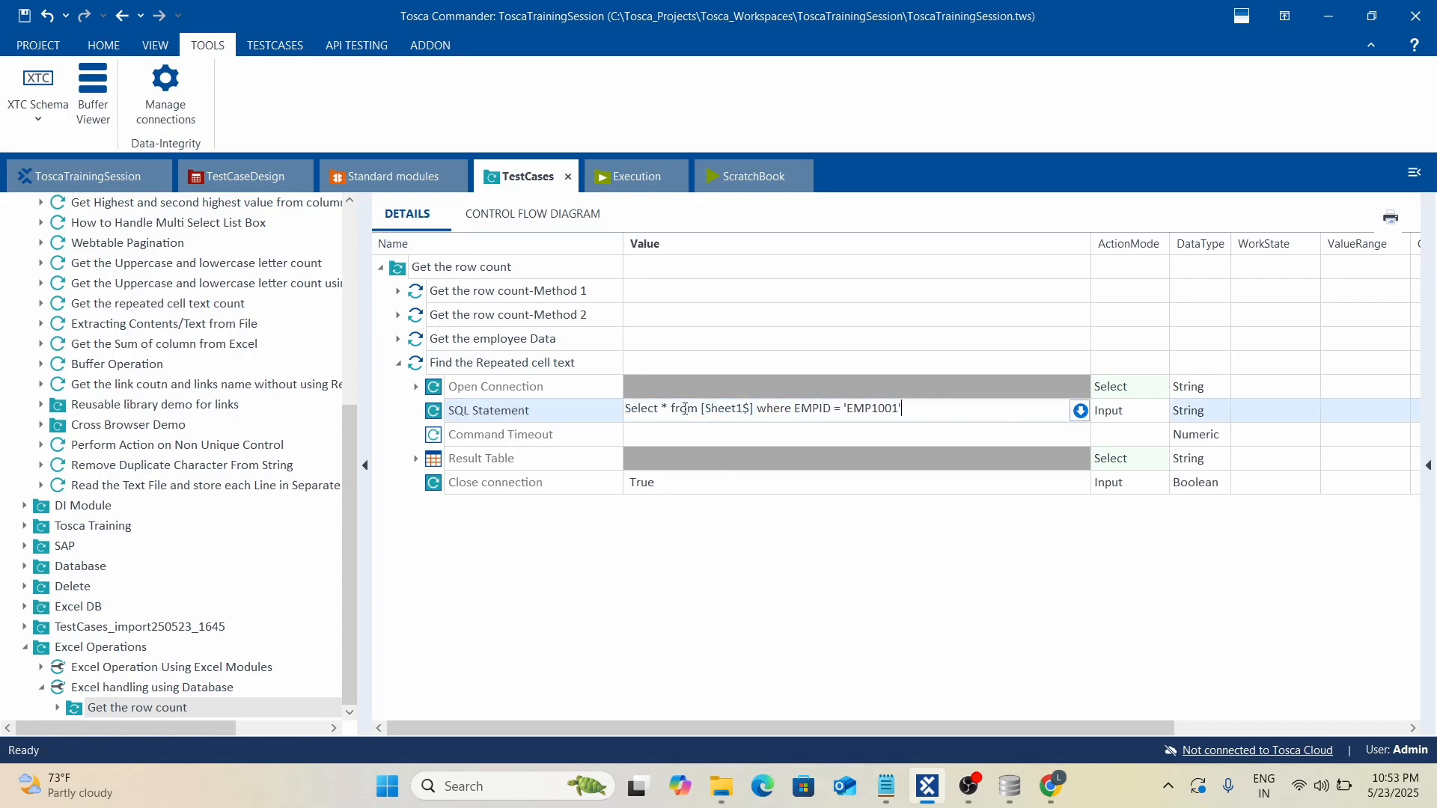
click(697, 563)
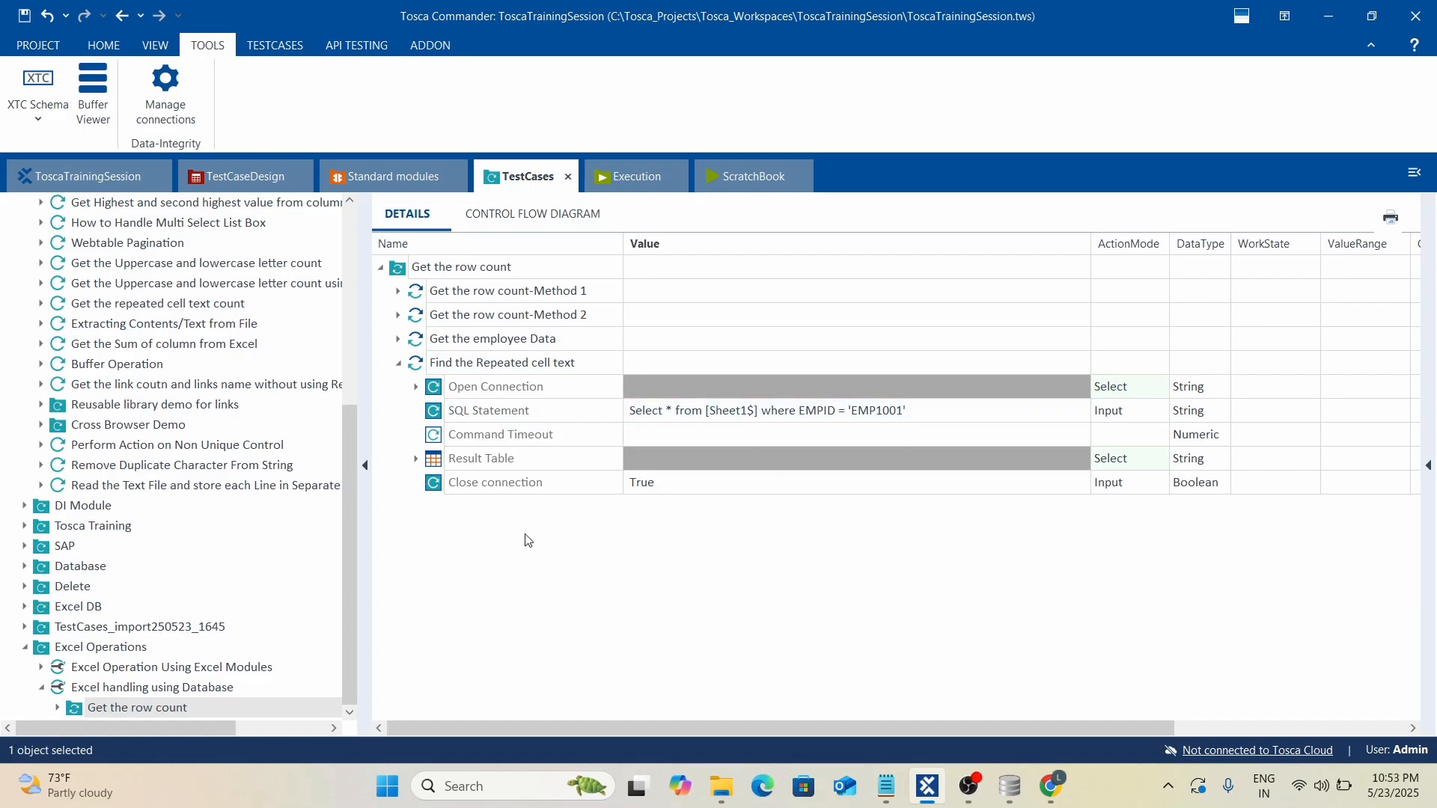
Switch to DB Browser for SQLite and examine the Department values in the employees table data.
click(1010, 786)
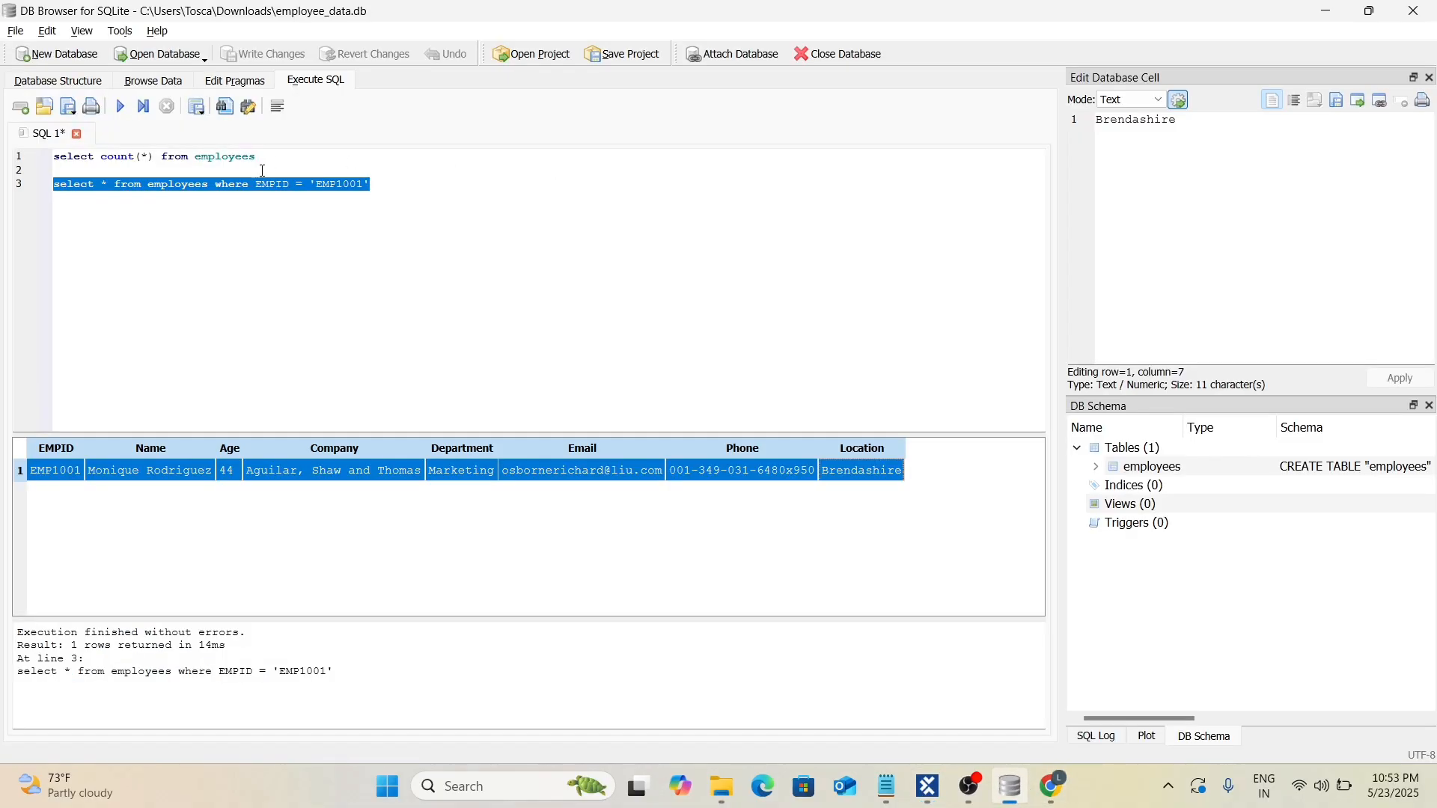
click(428, 179)
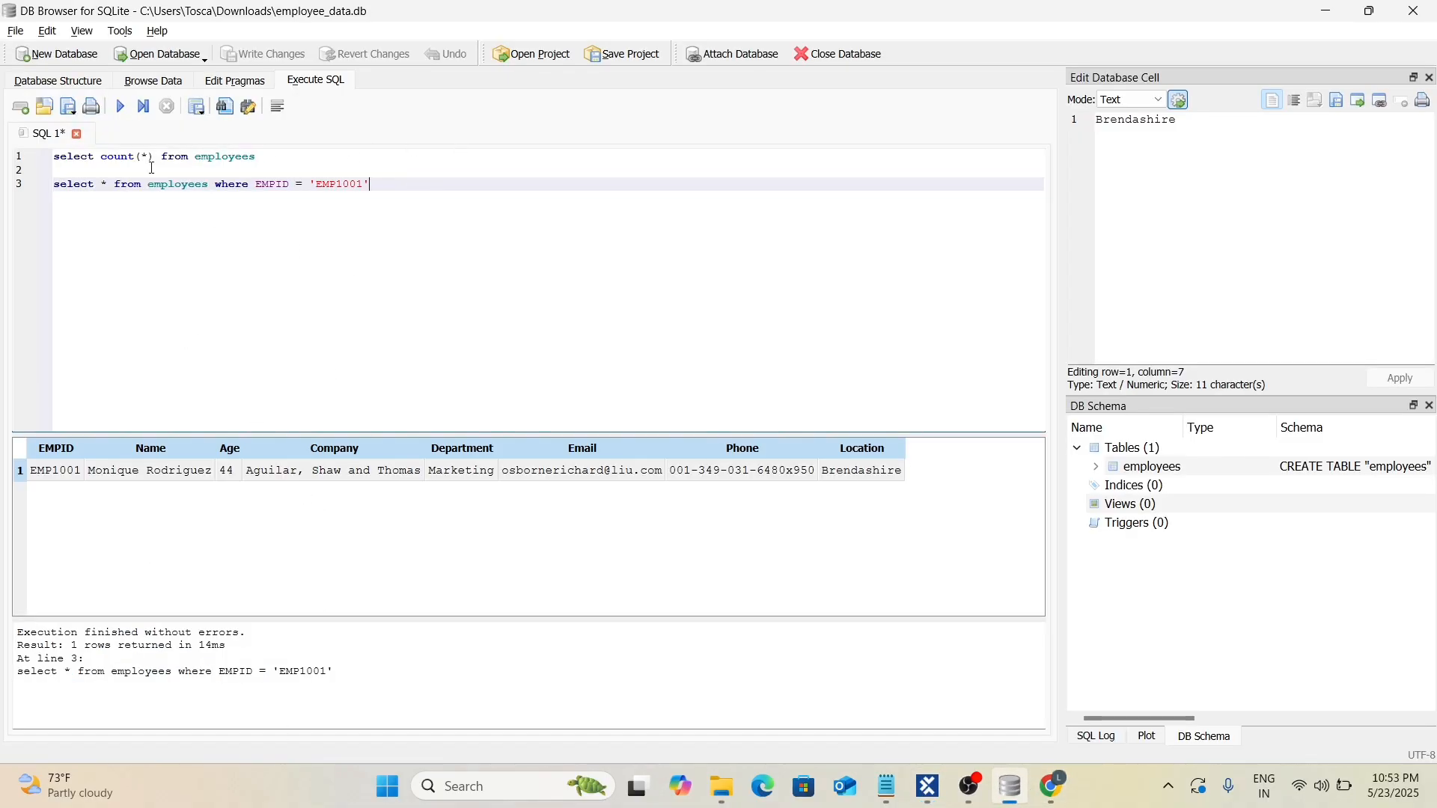
click(141, 81)
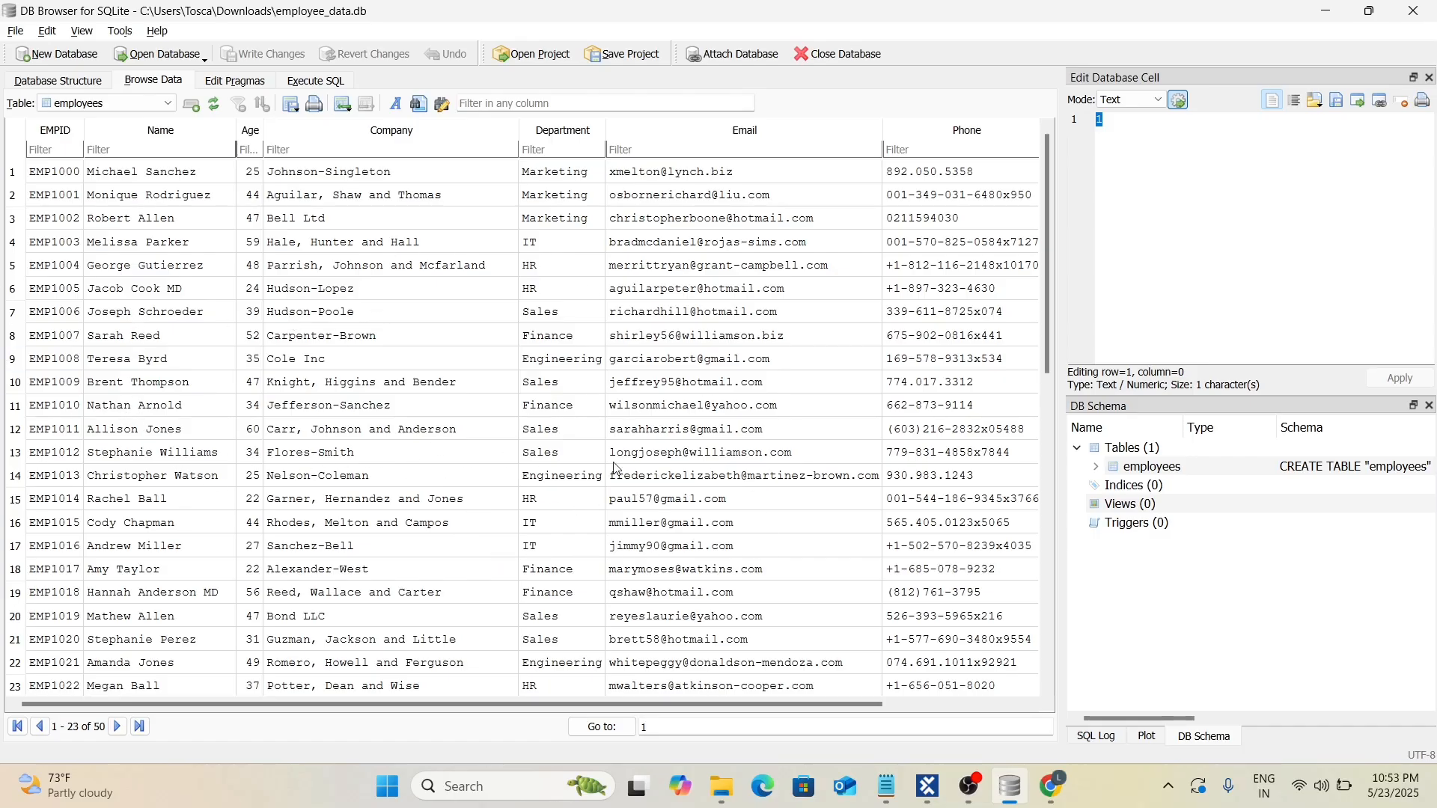
click(560, 429)
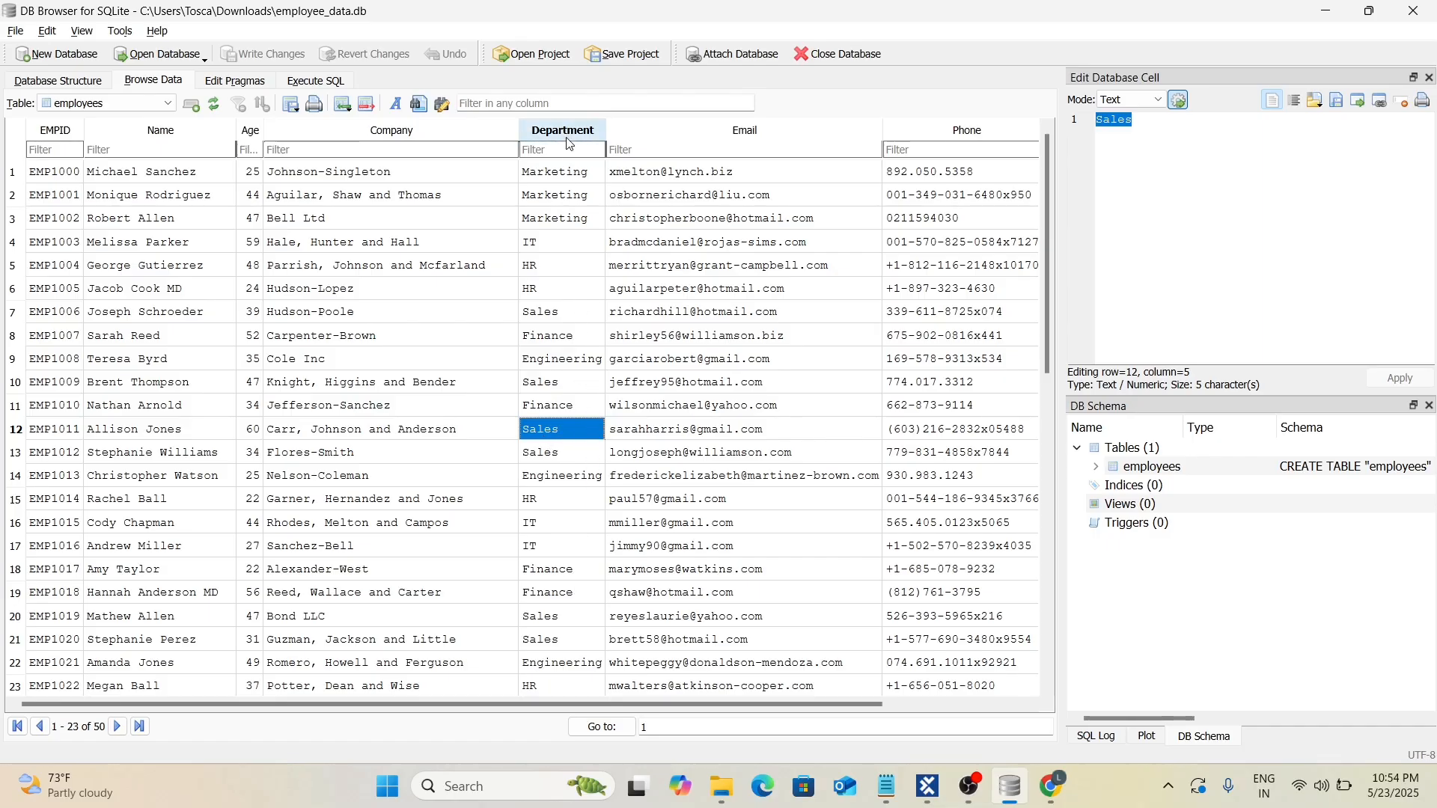
Add the query select Count(*) from employees where Department = 'Sales' below the existing SQL statements and select its whole line.
click(315, 79)
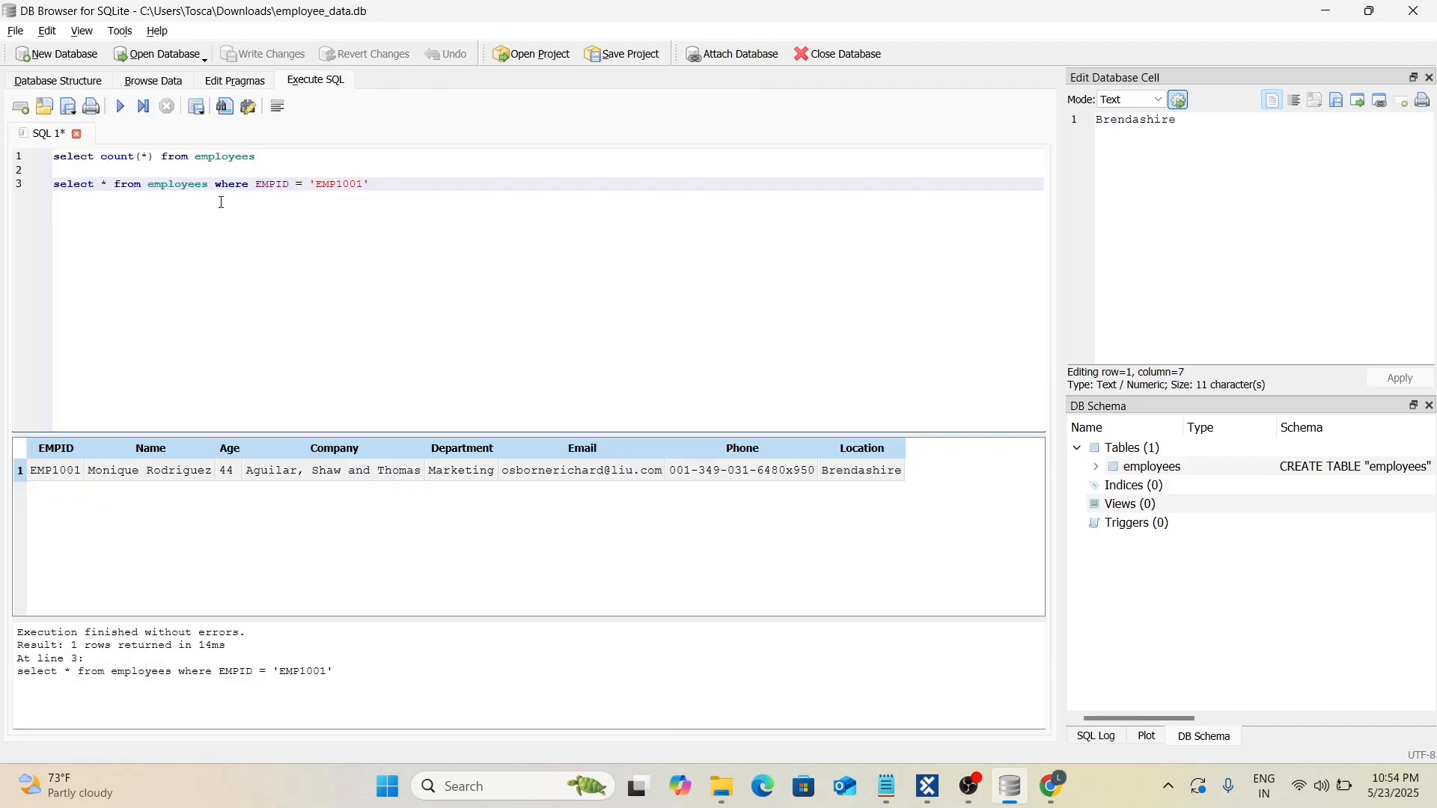
key(Return)
key(Return)
key(Return)
text(sel)
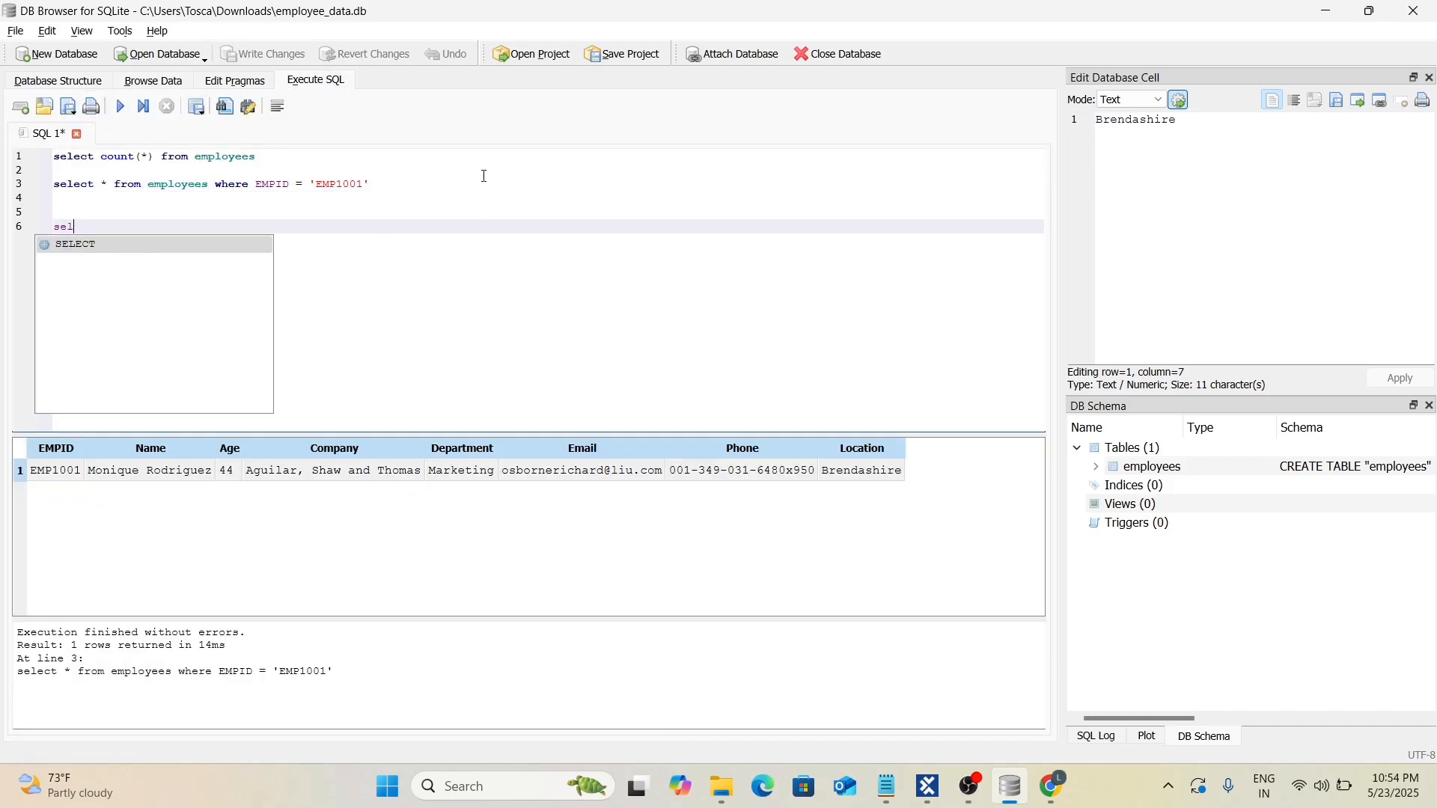
text(ect Count(8)
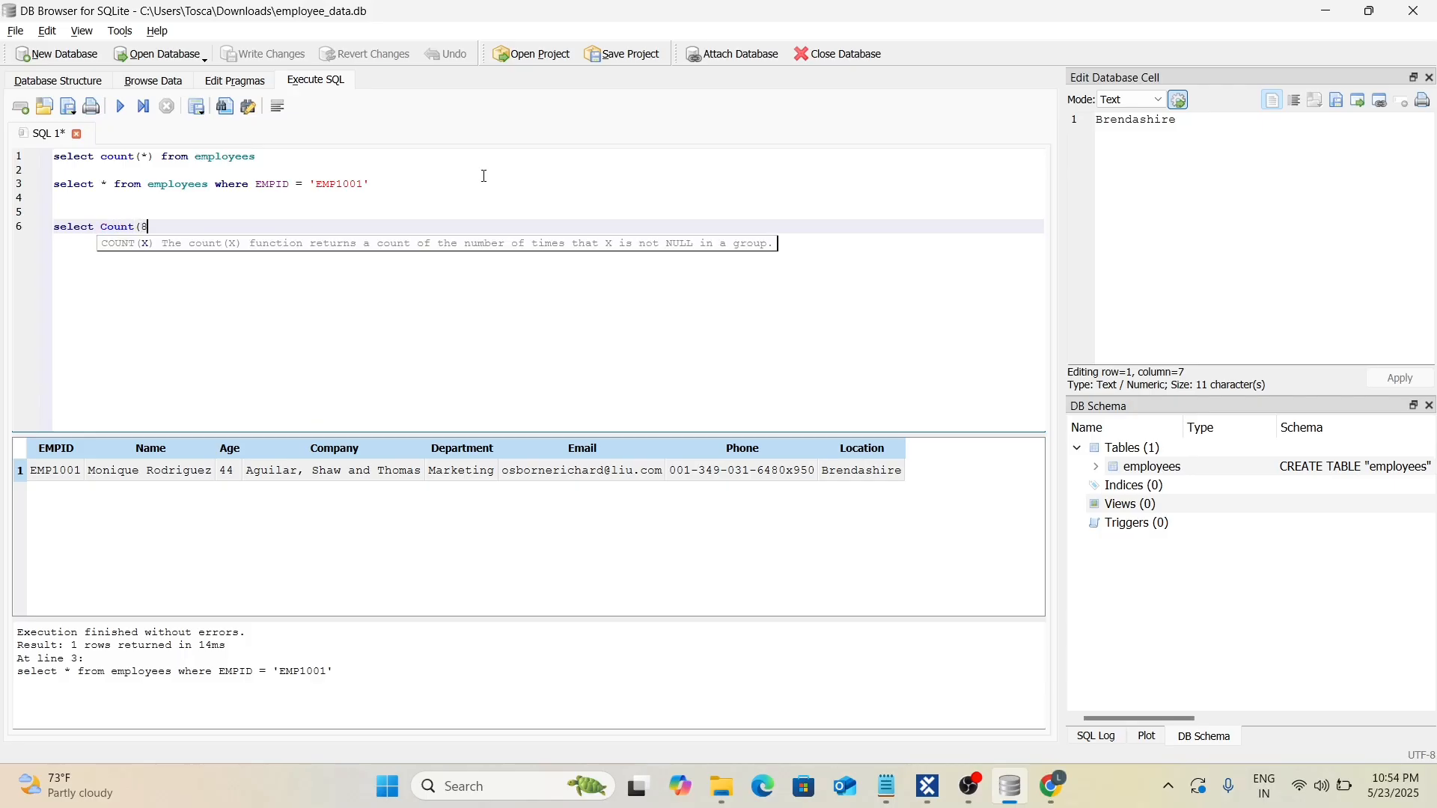
key(Escape)
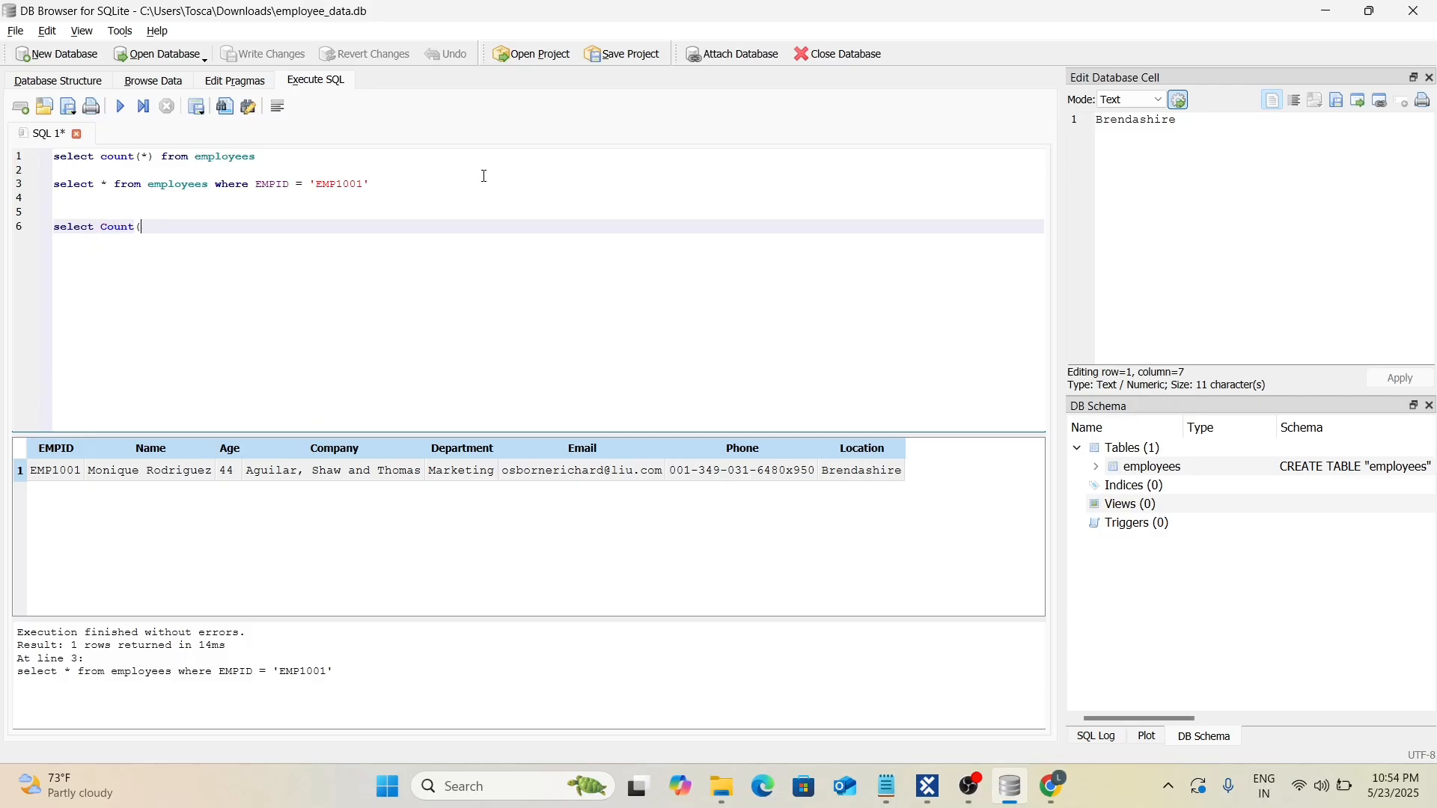
text(*) from employees)
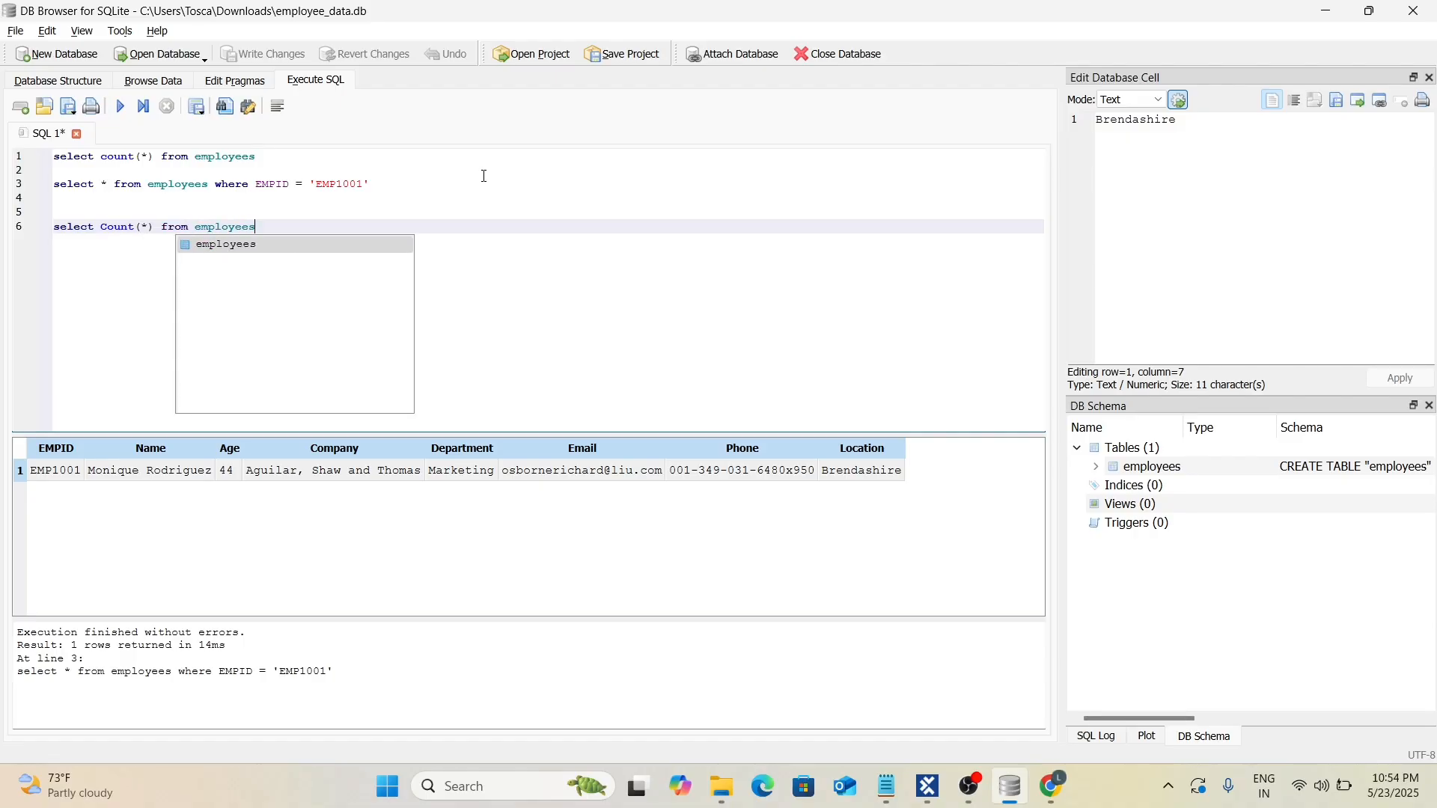
text( where )
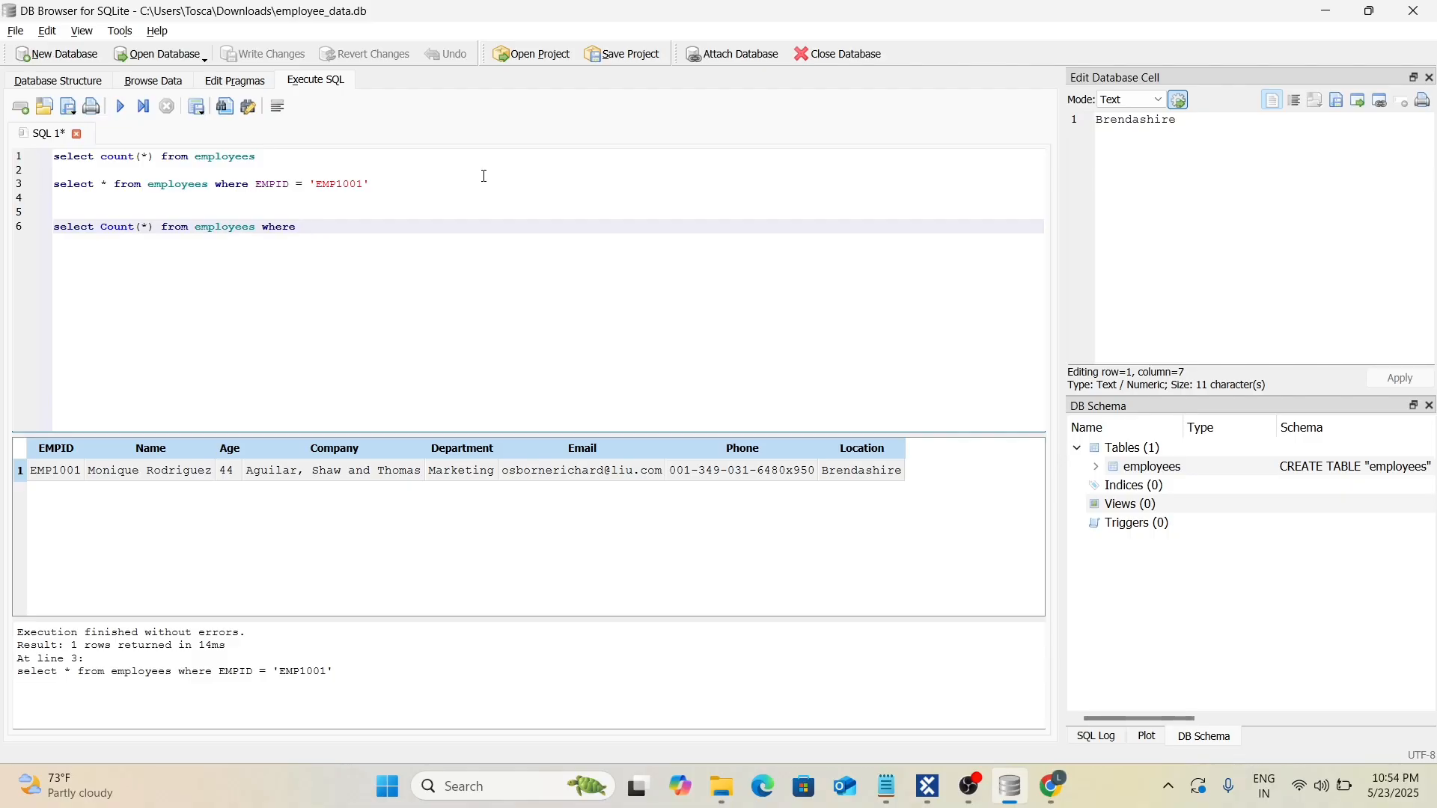
text(Depa)
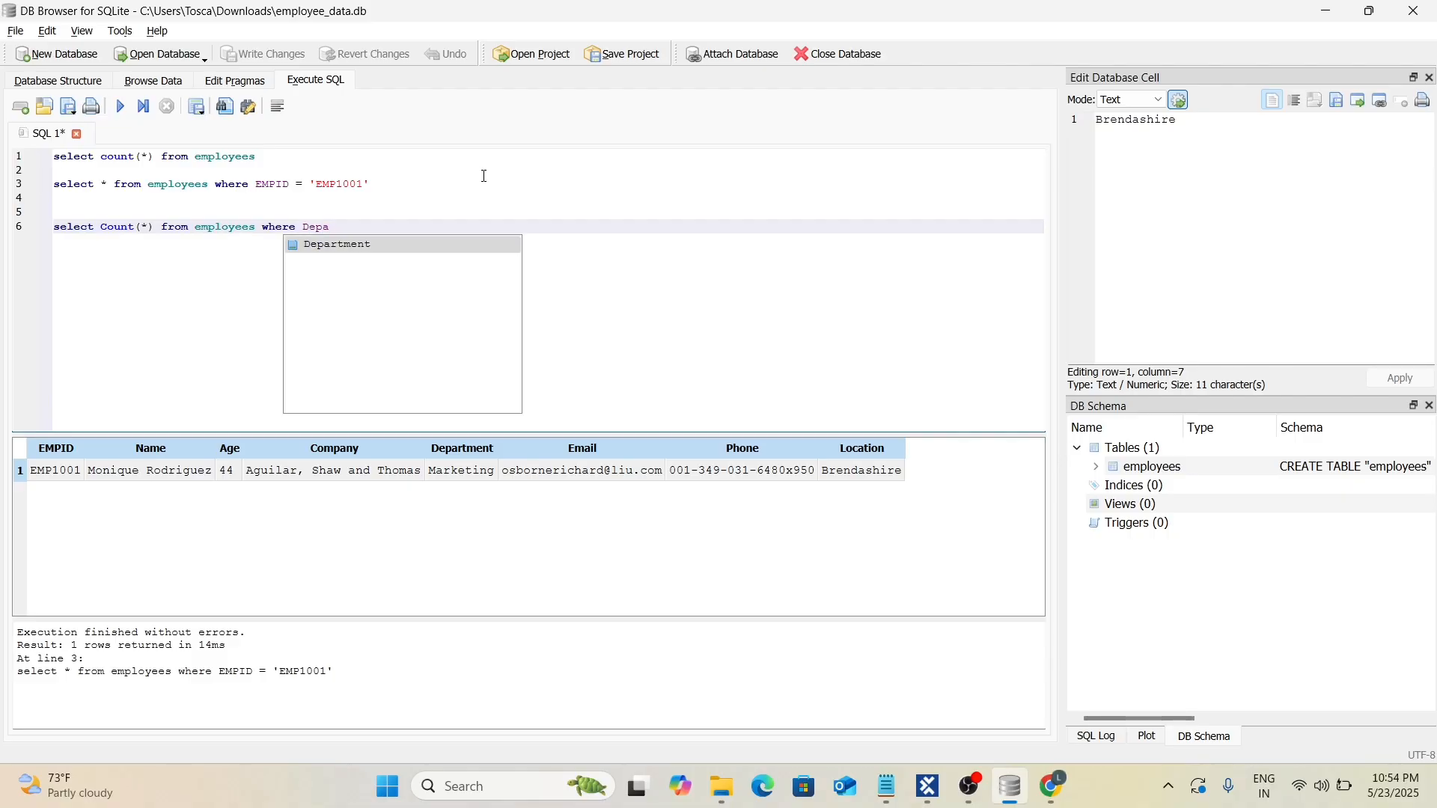
key(Return)
text(= 'Sales)
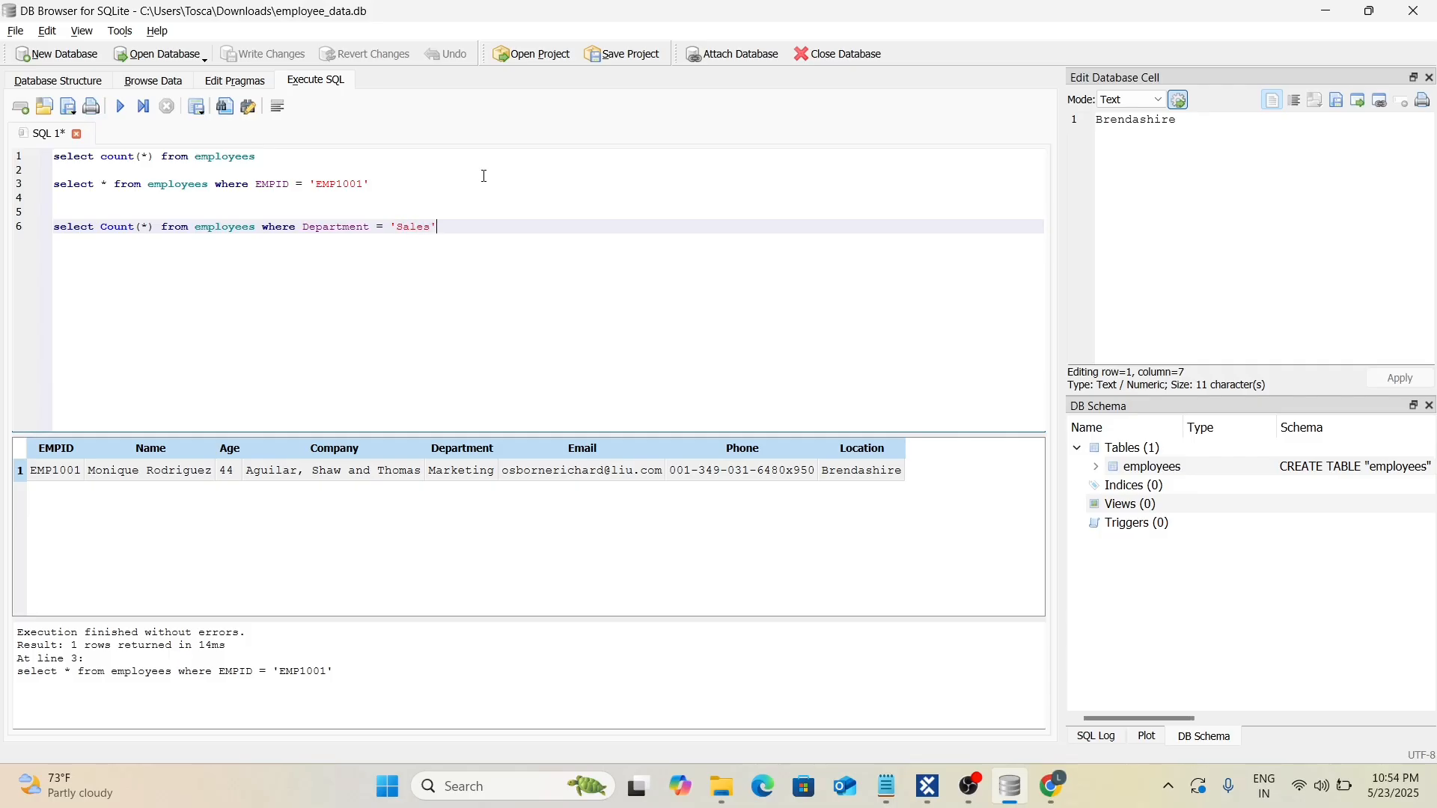
drag(452, 234, 57, 229)
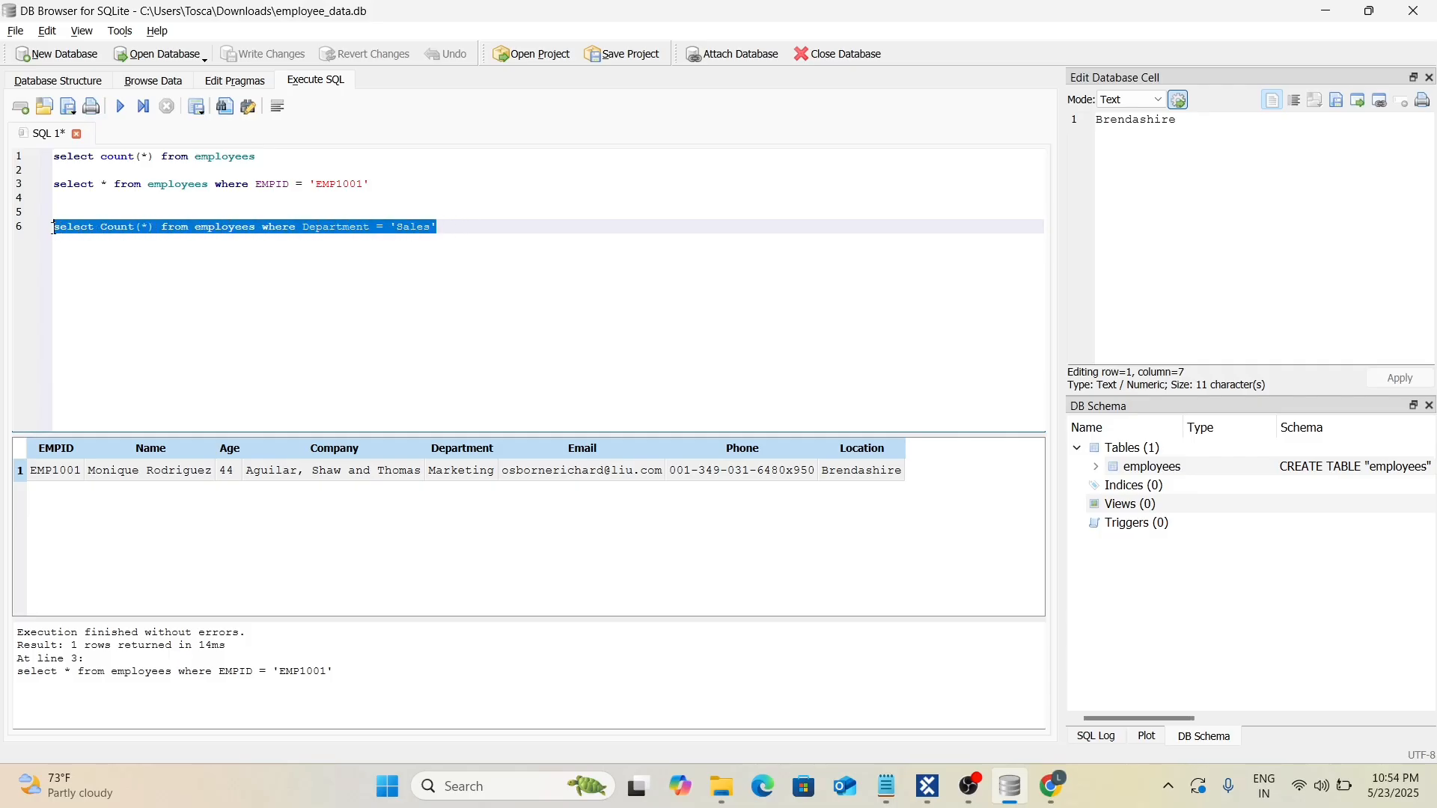
Execute the selected count query for the Sales department on the employees table.
key(ctrl+Return)
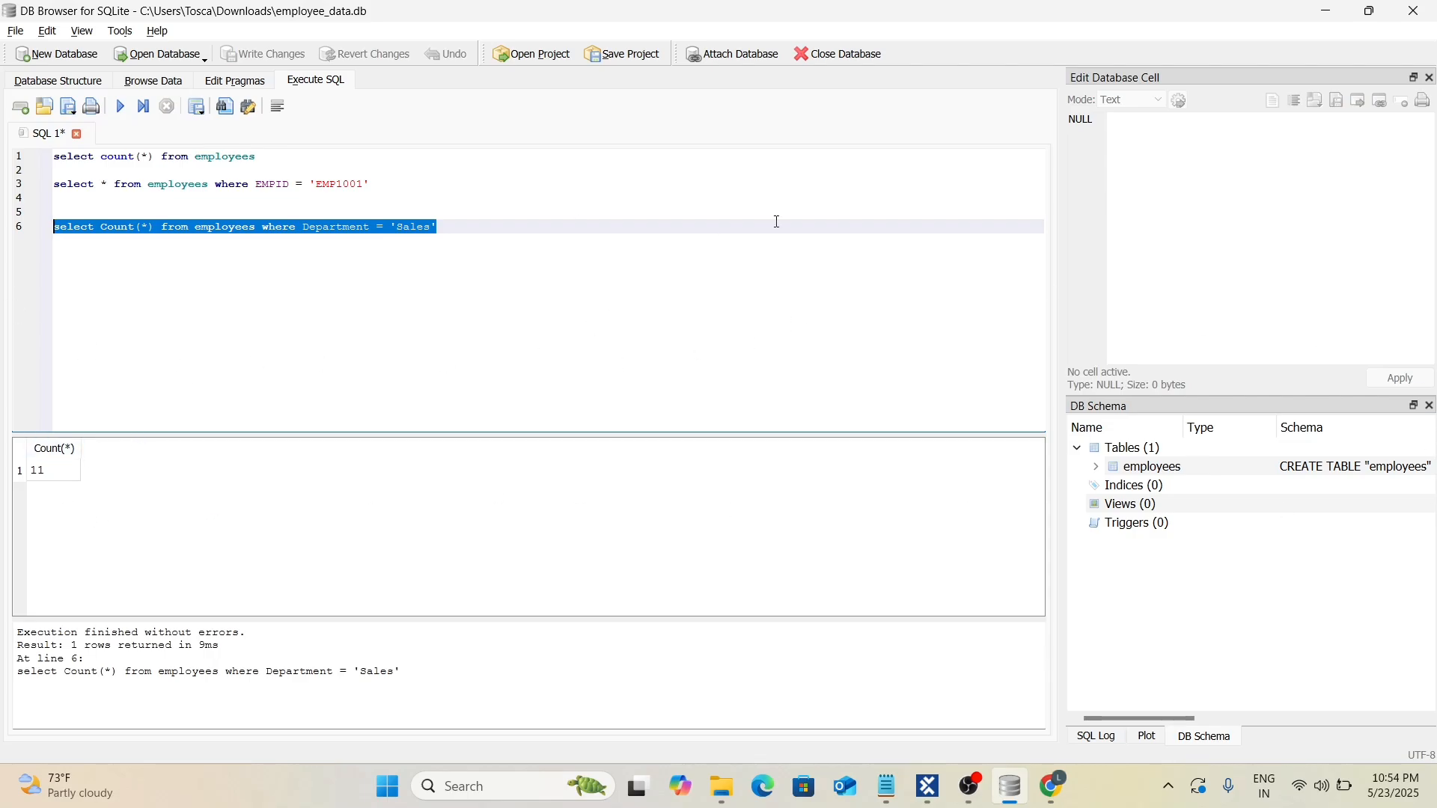
click(417, 292)
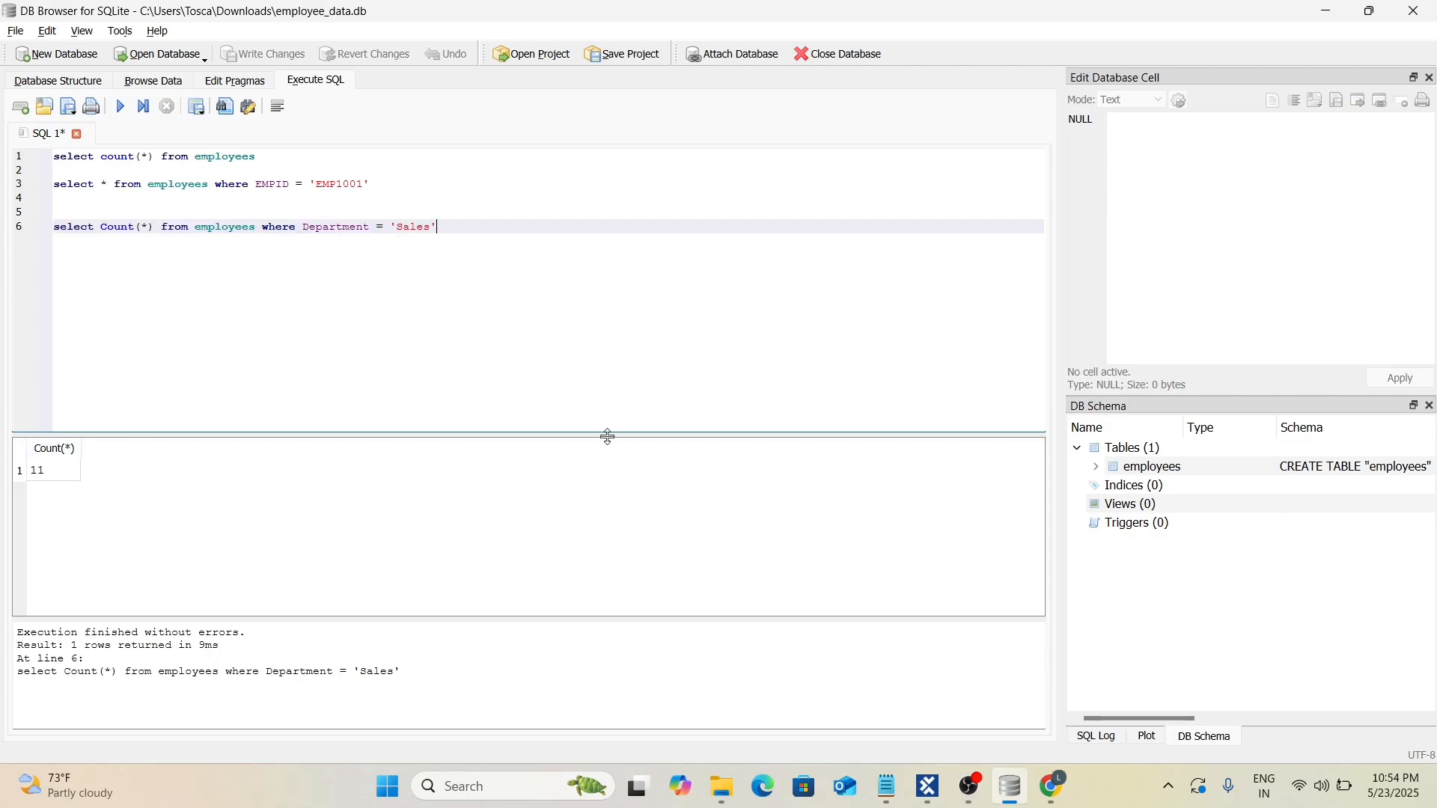
Switch to Tosca Commander and change the SQL Statement's filter in Find the Repeated cell text to Department = 'Sales'.
key(alt+Tab)
click(870, 419)
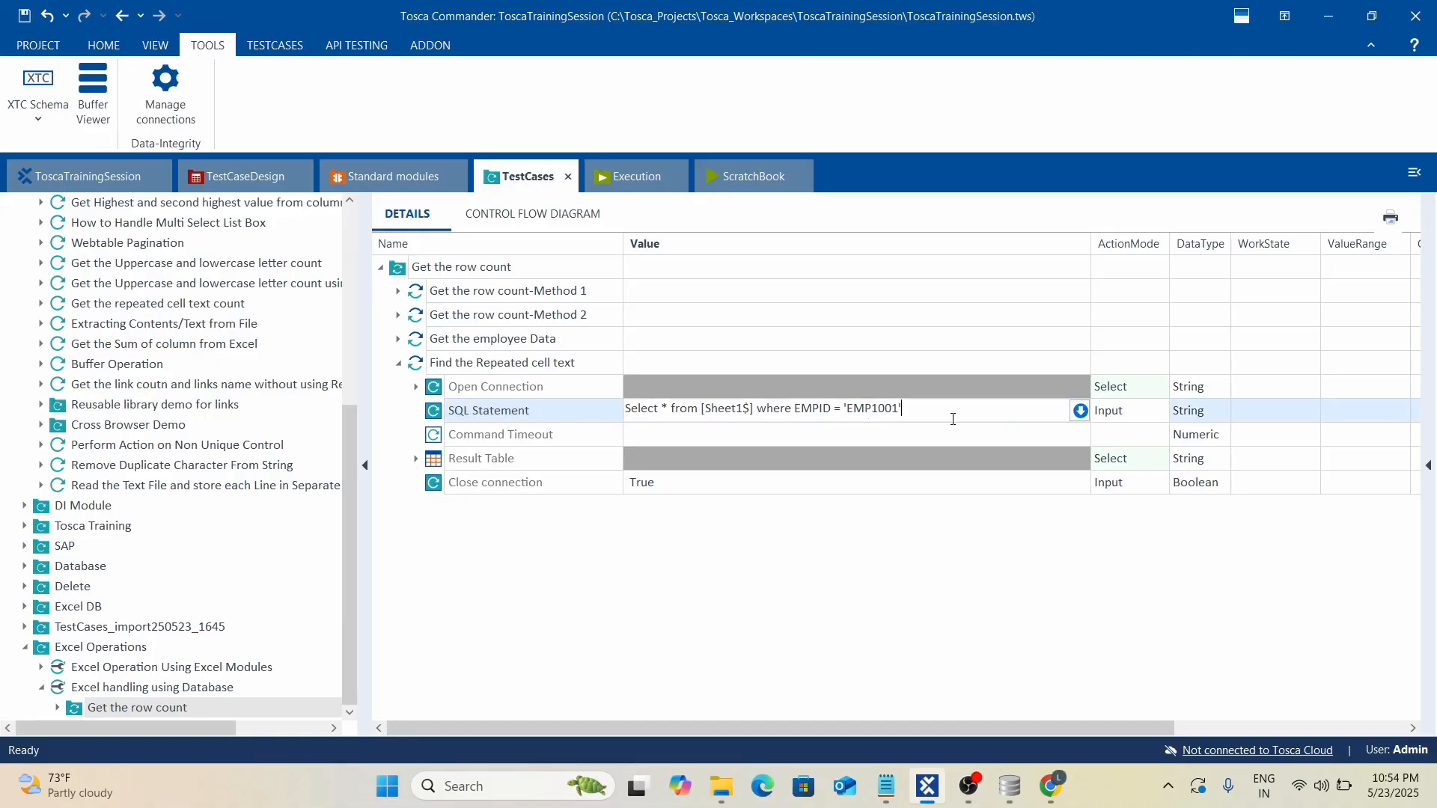
drag(796, 408, 986, 397)
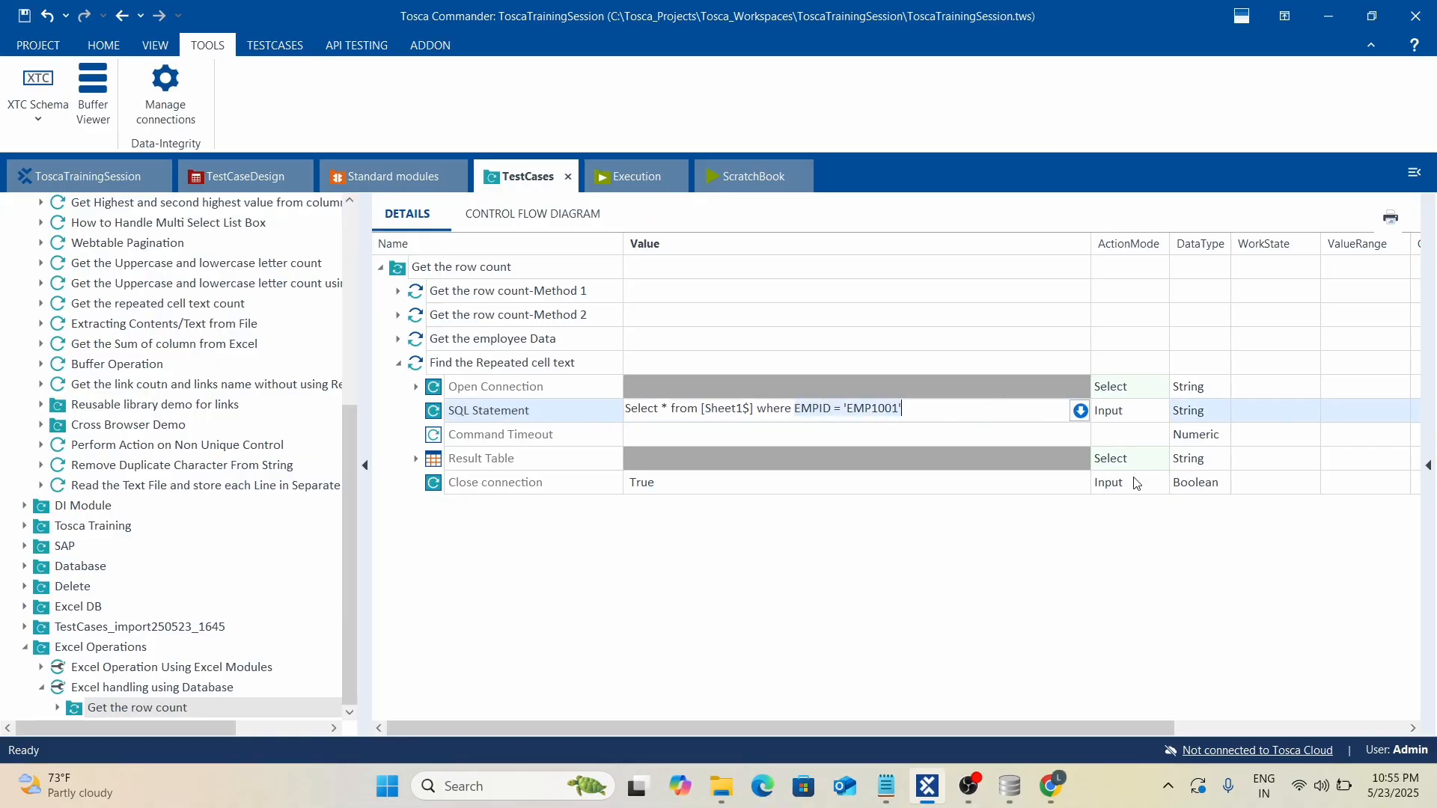
key(BackSpace)
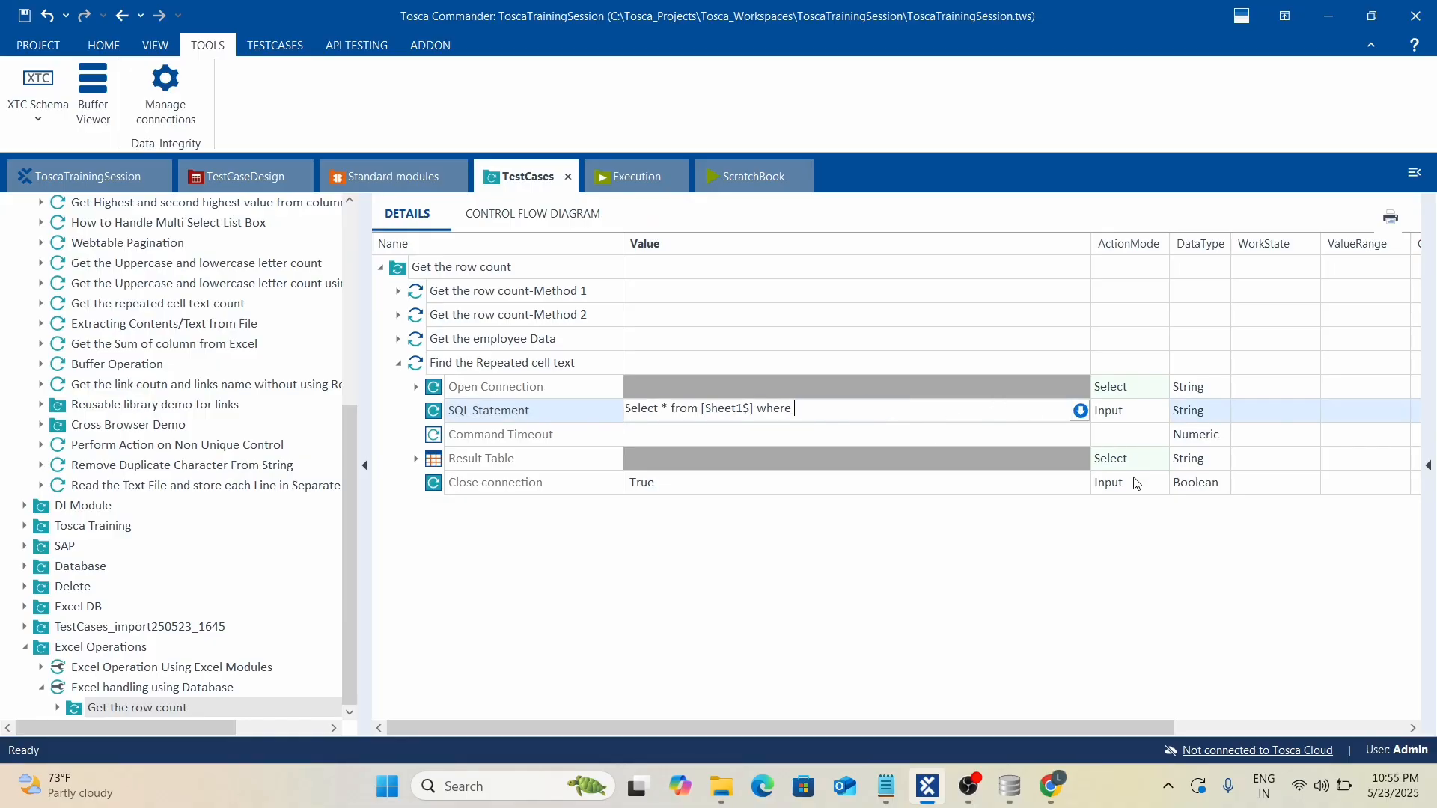
text(Deparatment)
key(BackSpace)
key(BackSpace)
key(BackSpace)
click(861, 624)
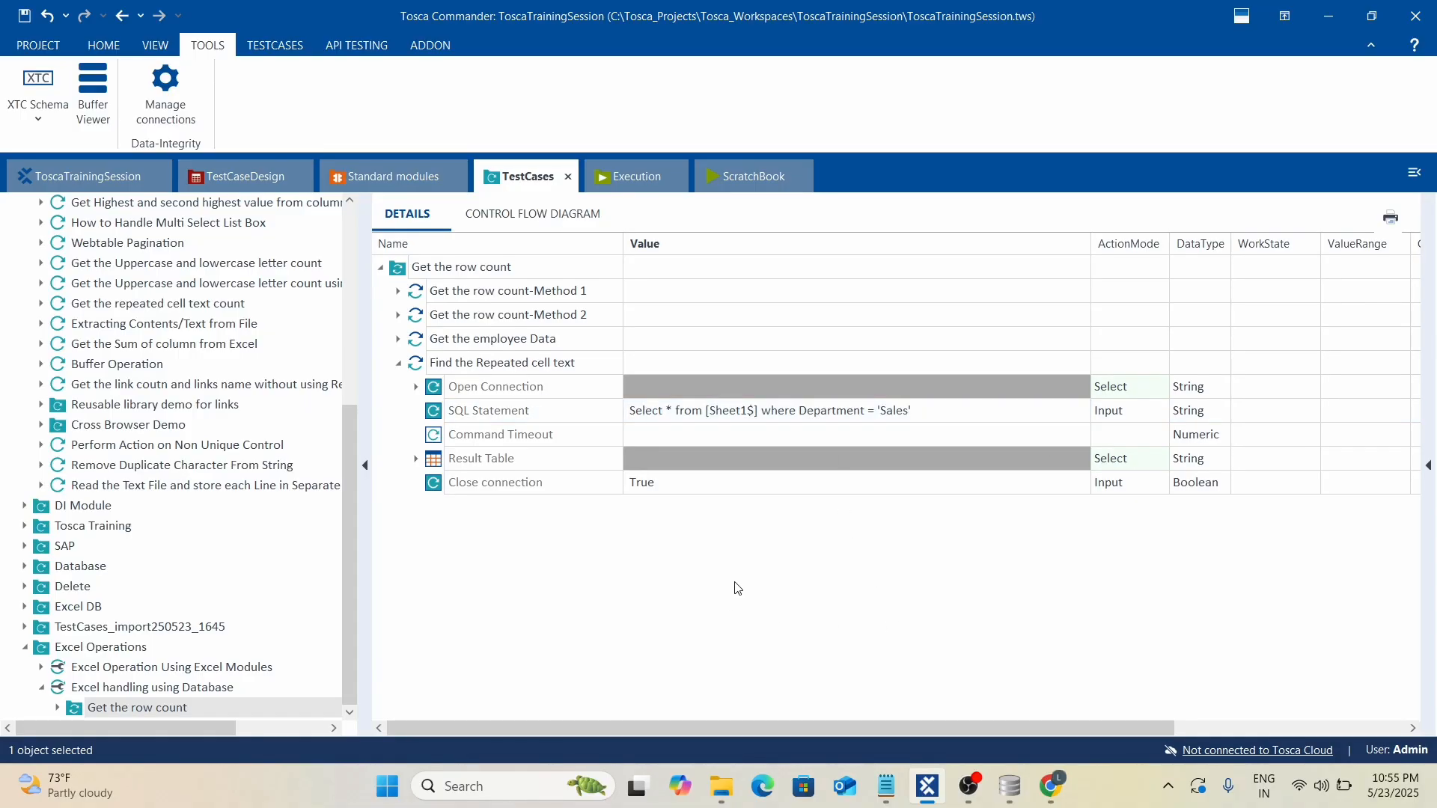
Delete the EMPID, Name and Company cells from row $1 of the step's Result Table.
click(416, 458)
click(435, 483)
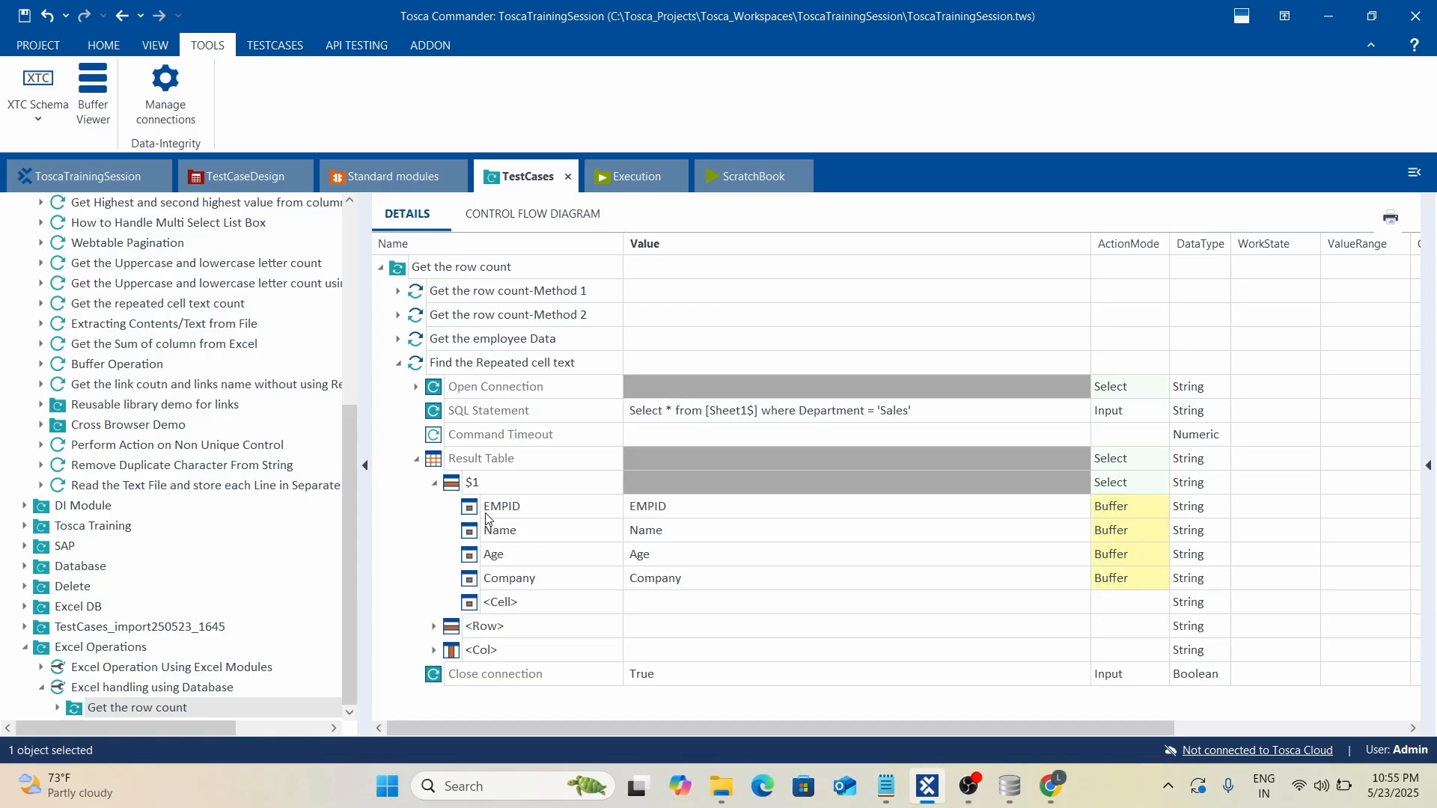
click(472, 515)
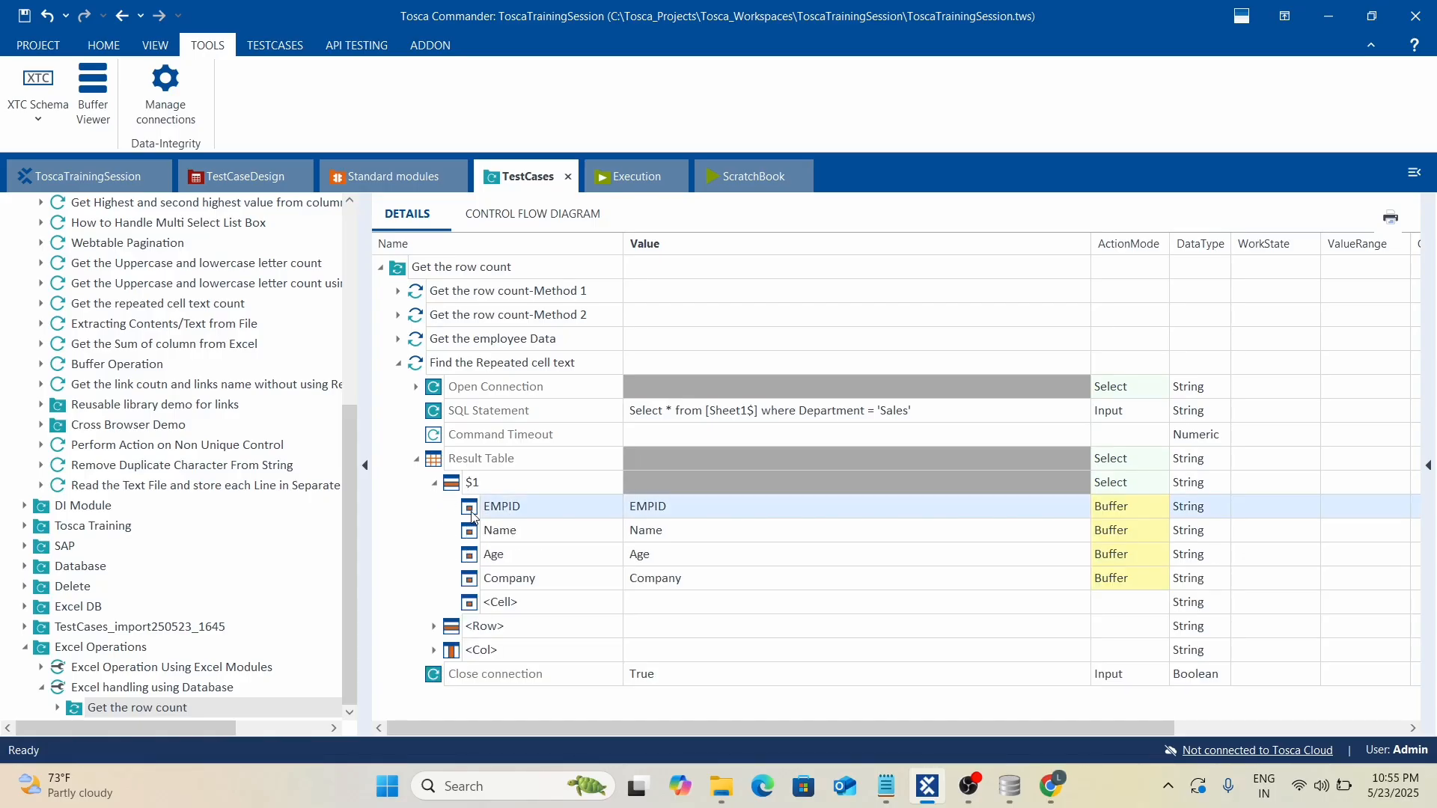
key(Delete)
click(492, 515)
key(Delete)
click(497, 536)
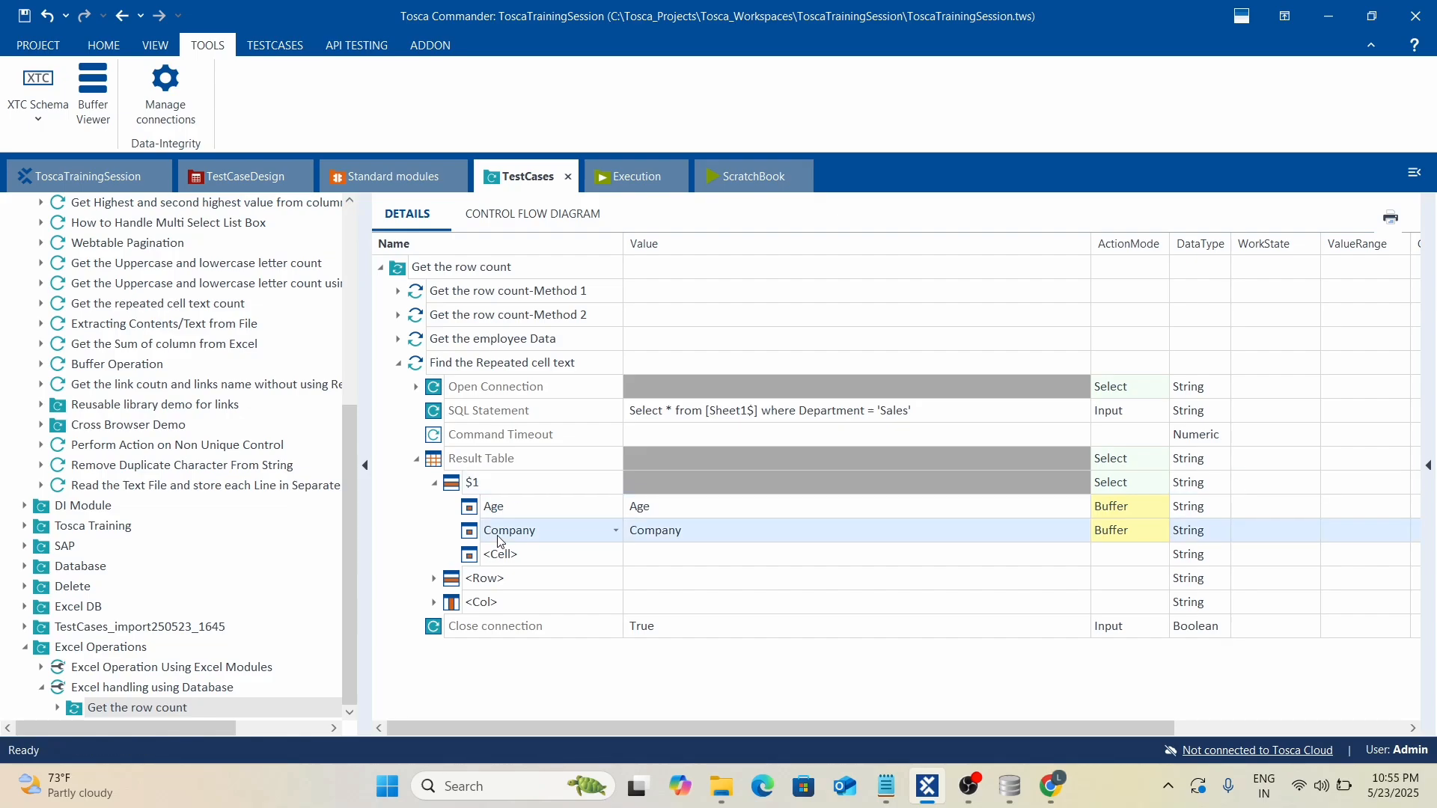
key(Delete)
Rename the remaining Age cell in row $1 as #1 and set its buffer name to count.
click(498, 506)
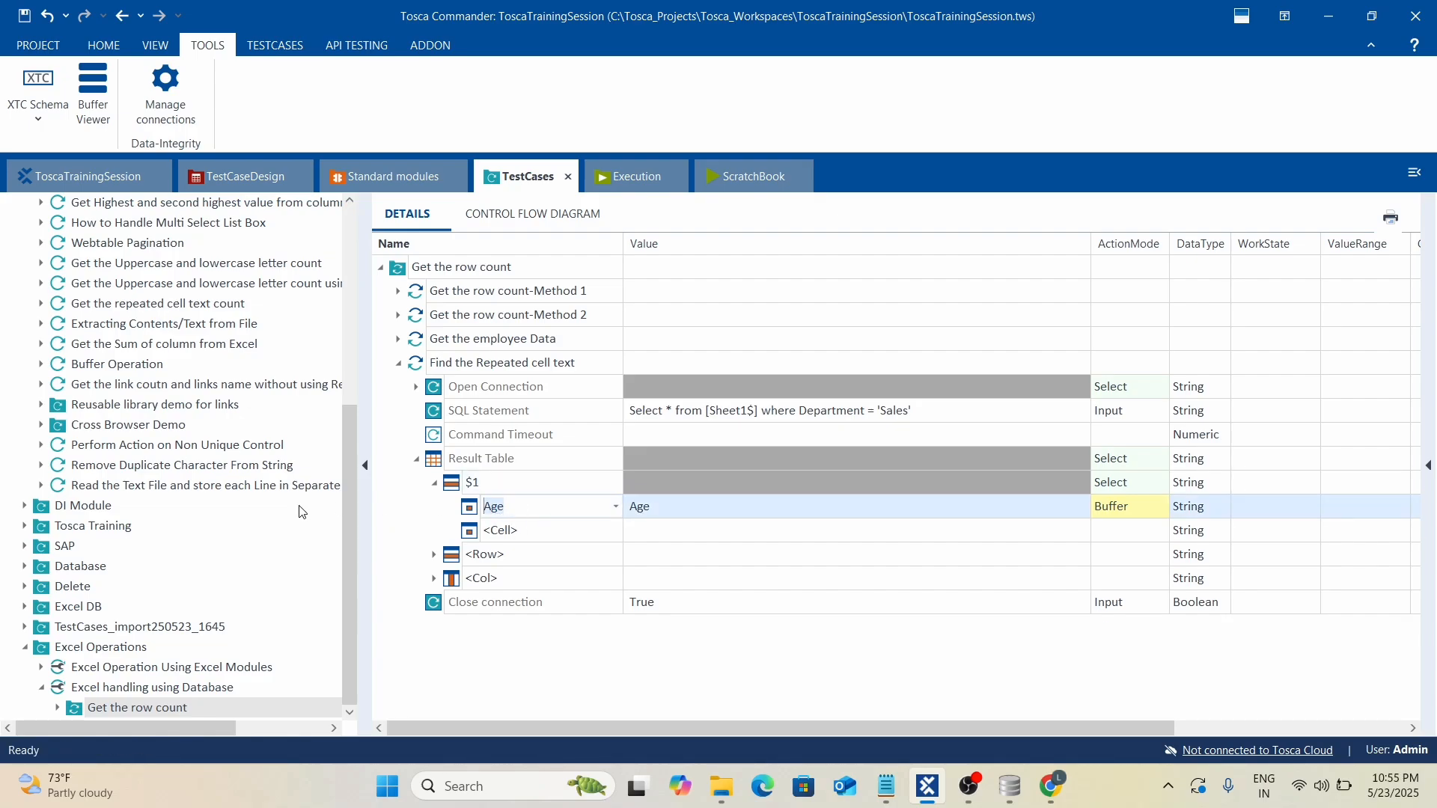
text(#1)
key(Tab)
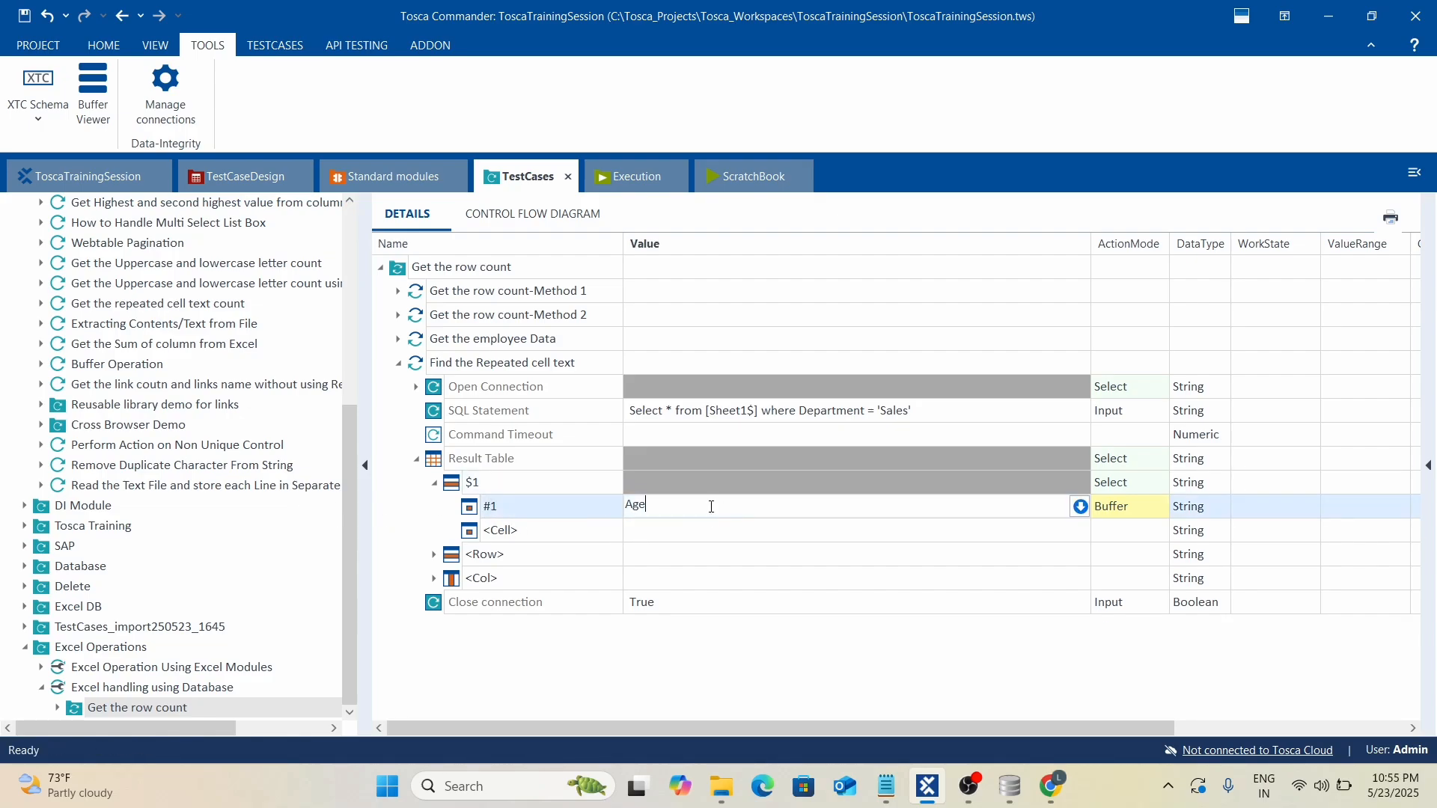
text(count)
Run the Find the Repeated cell text step in ScratchBook and check the #1 cell's buffered value in the log.
right_click(479, 368)
click(560, 518)
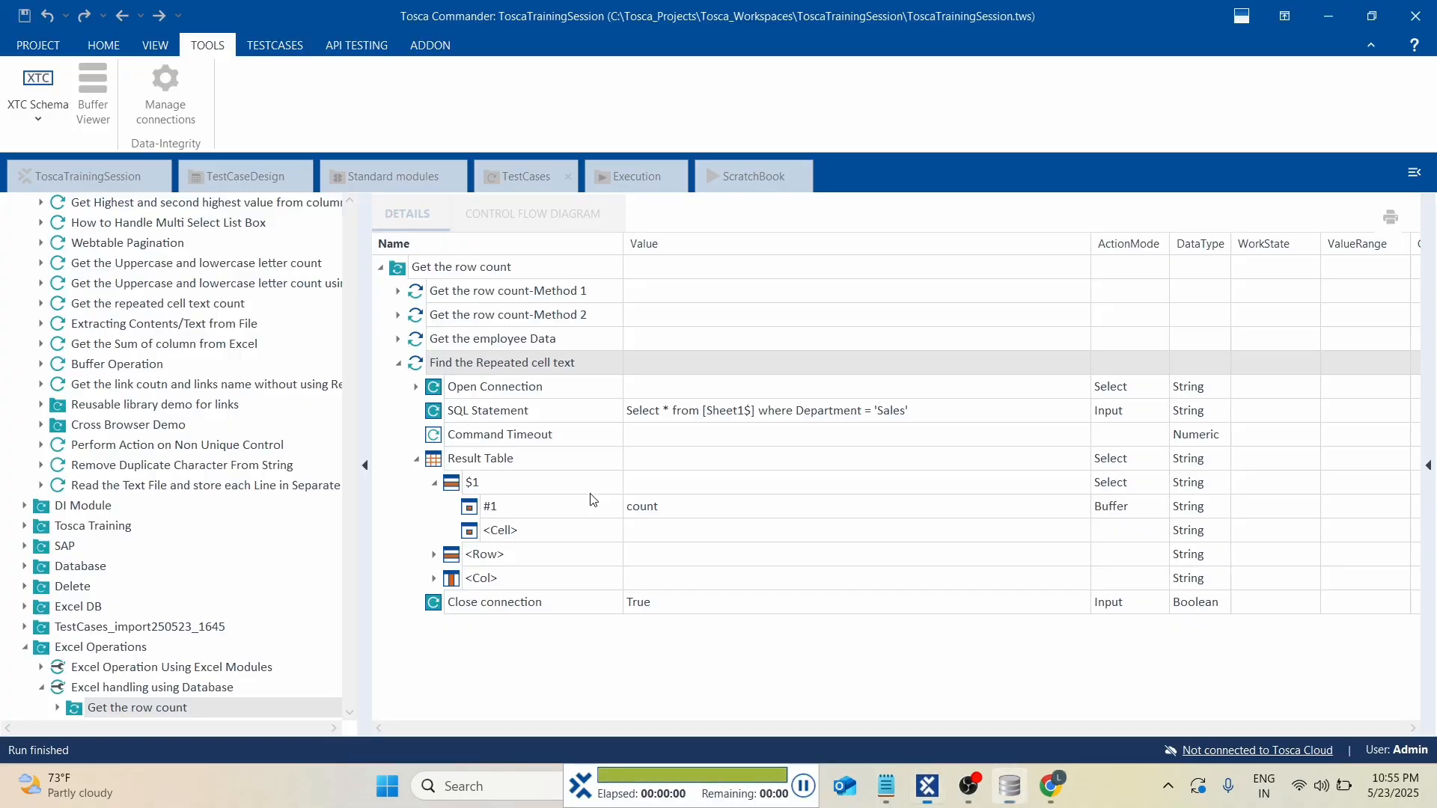
click(1011, 787)
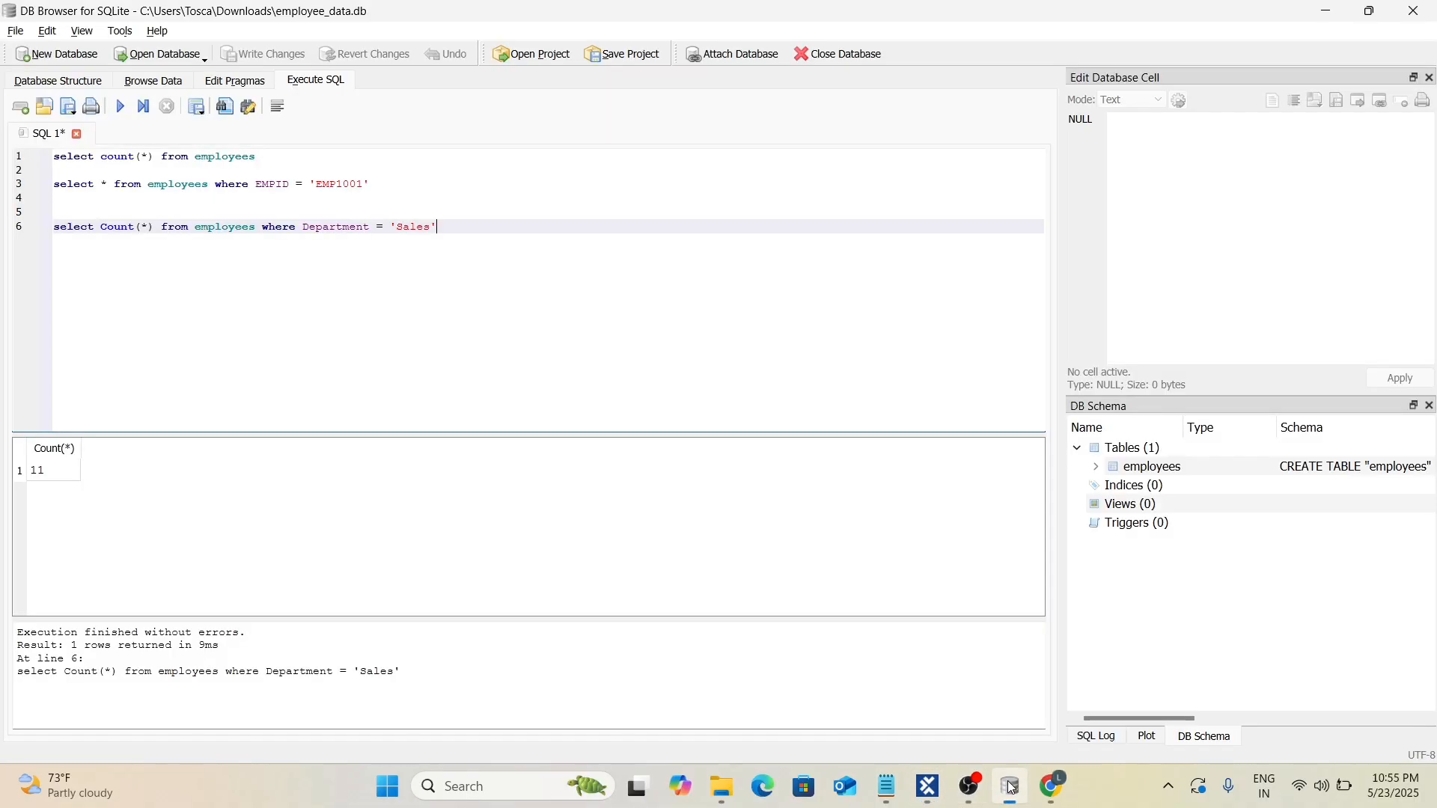
click(1011, 787)
click(553, 292)
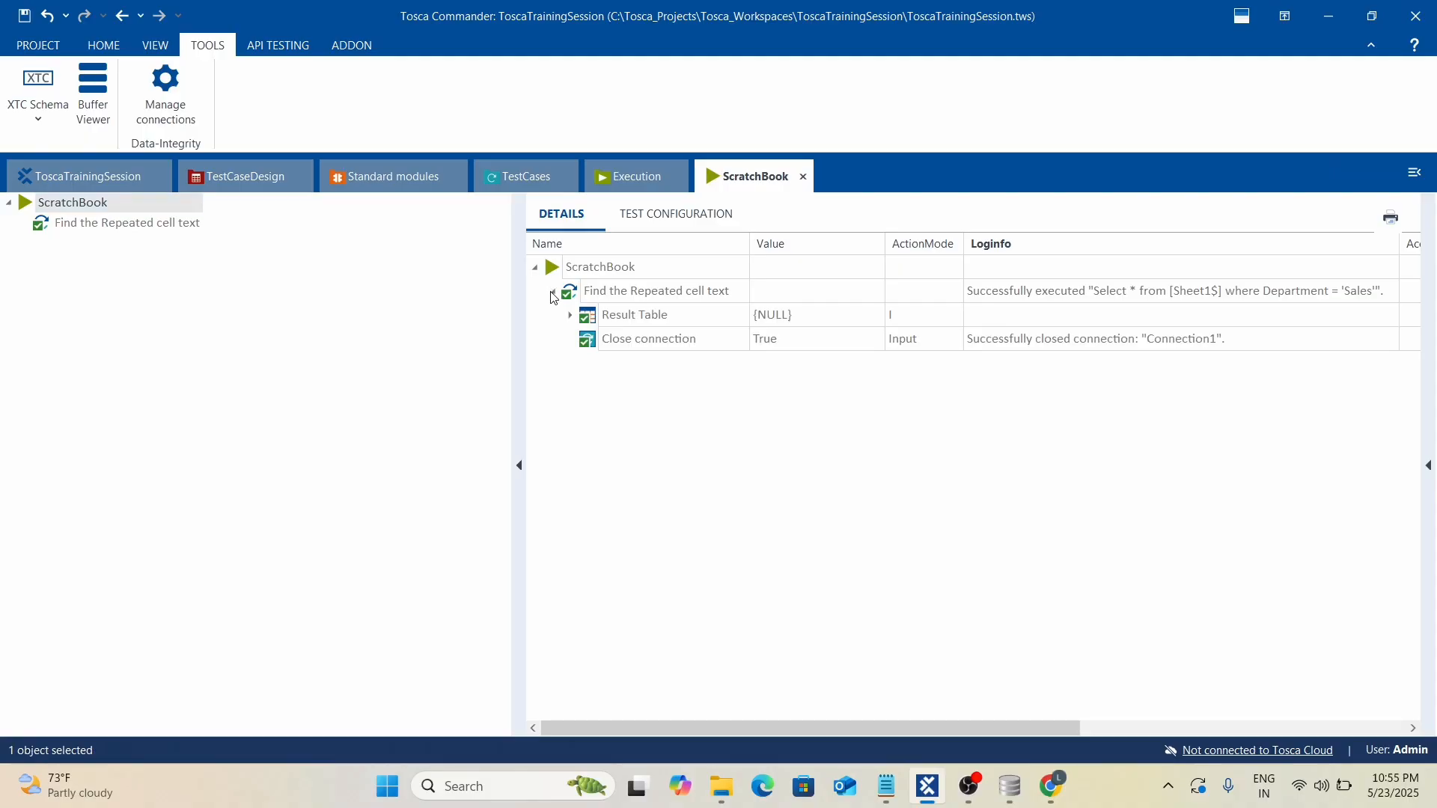
click(570, 315)
click(590, 342)
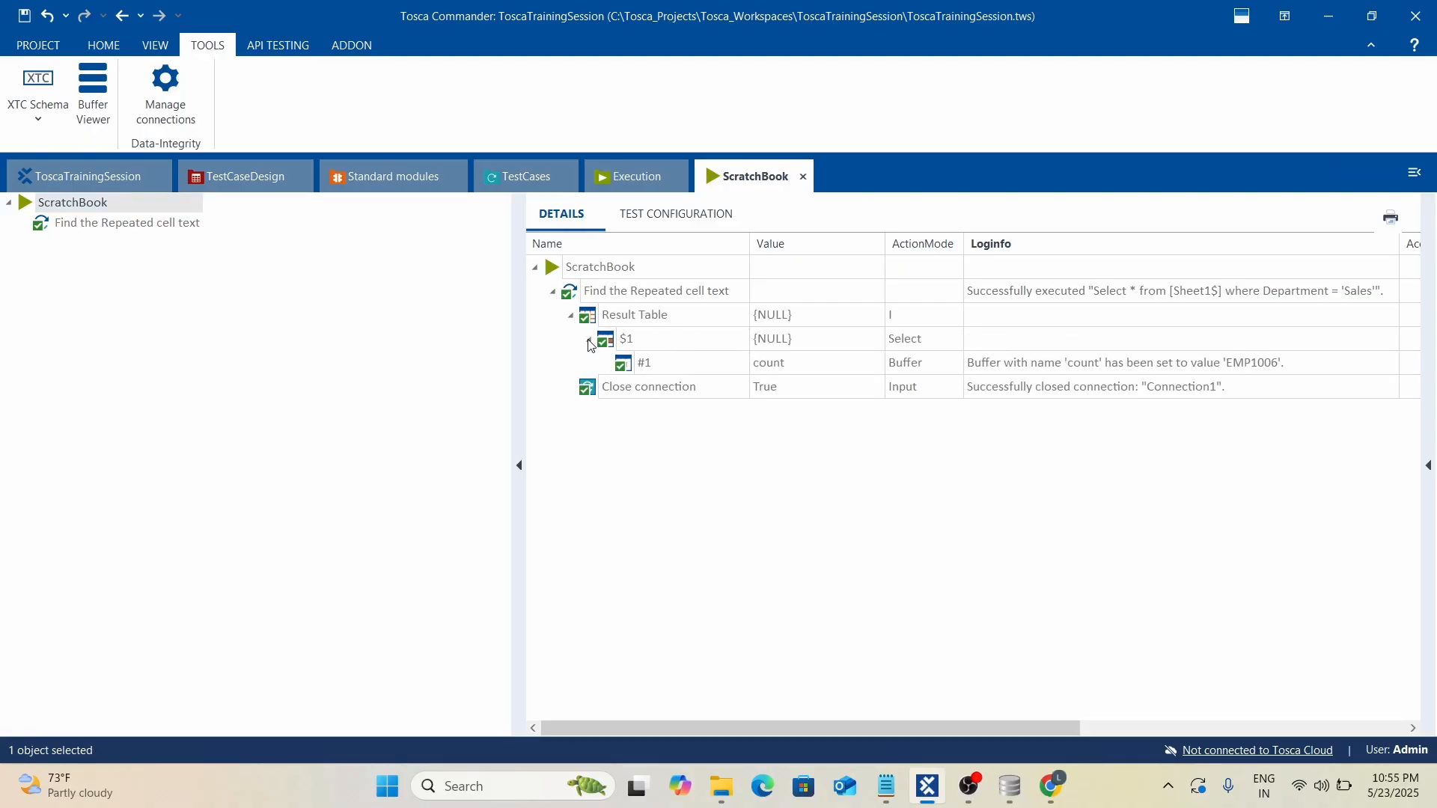
click(1131, 365)
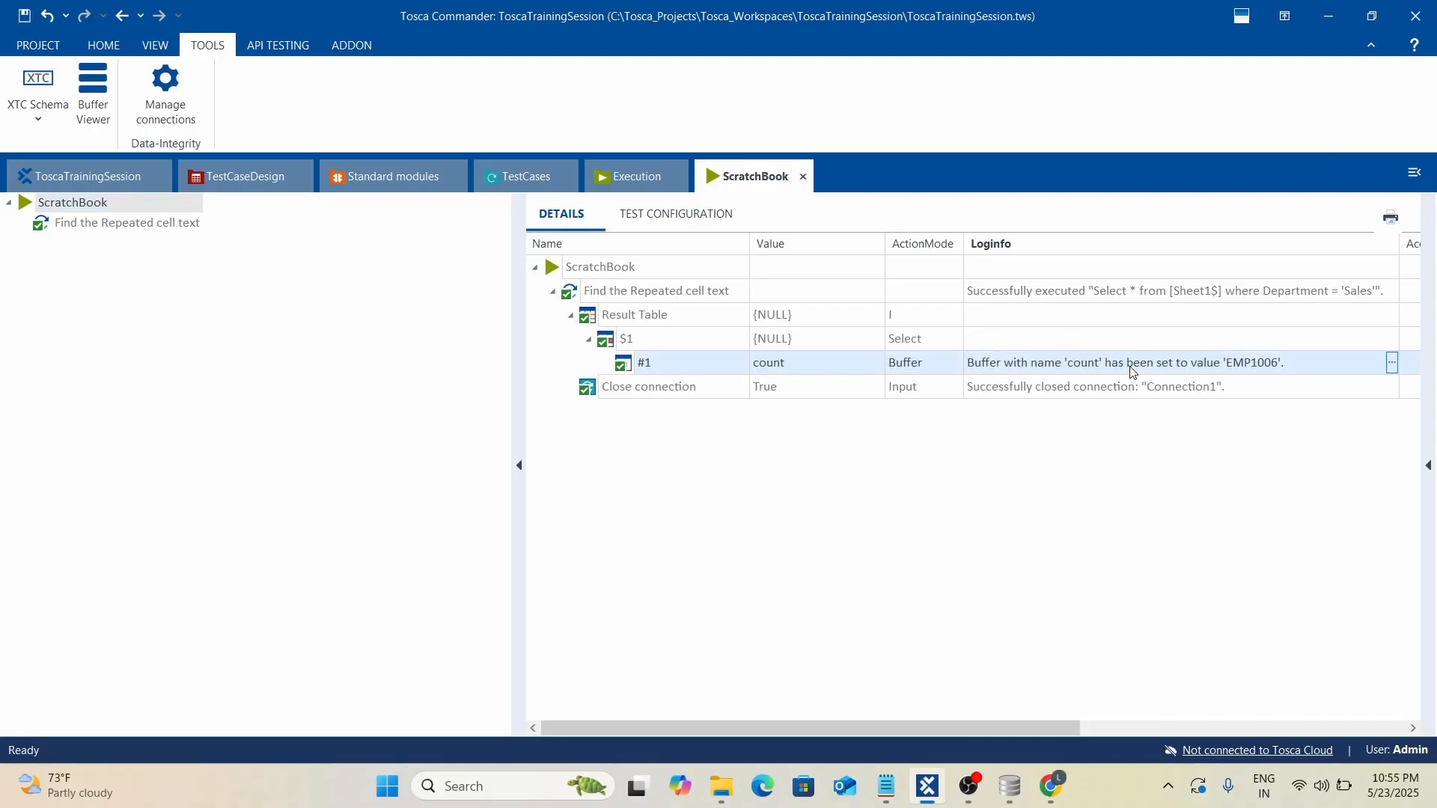
key(alt+Tab)
key(alt+Tab)
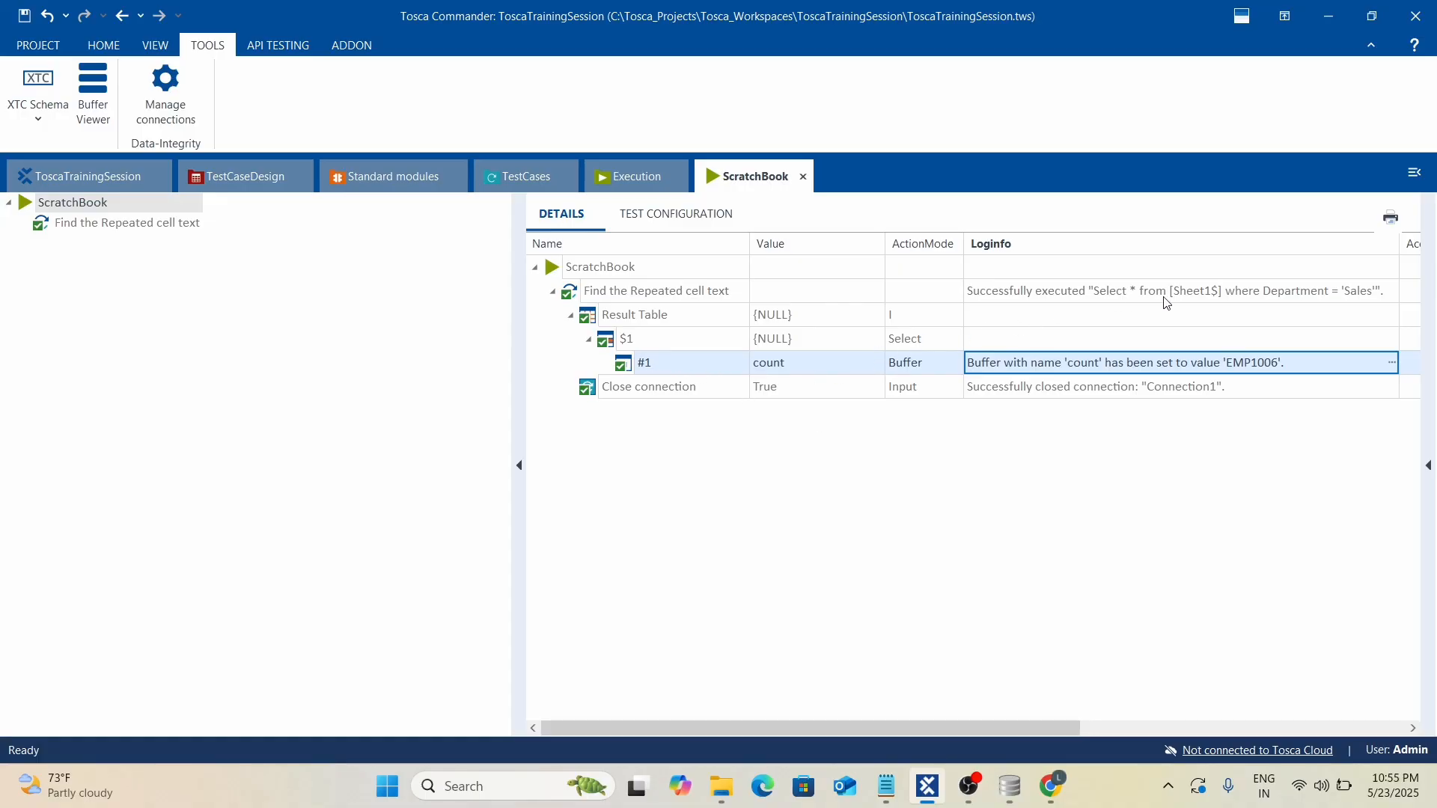
Change the step's SQL Statement in the test case to Select count(*) from [Sheet1$] where Department = 'Sales'.
click(524, 176)
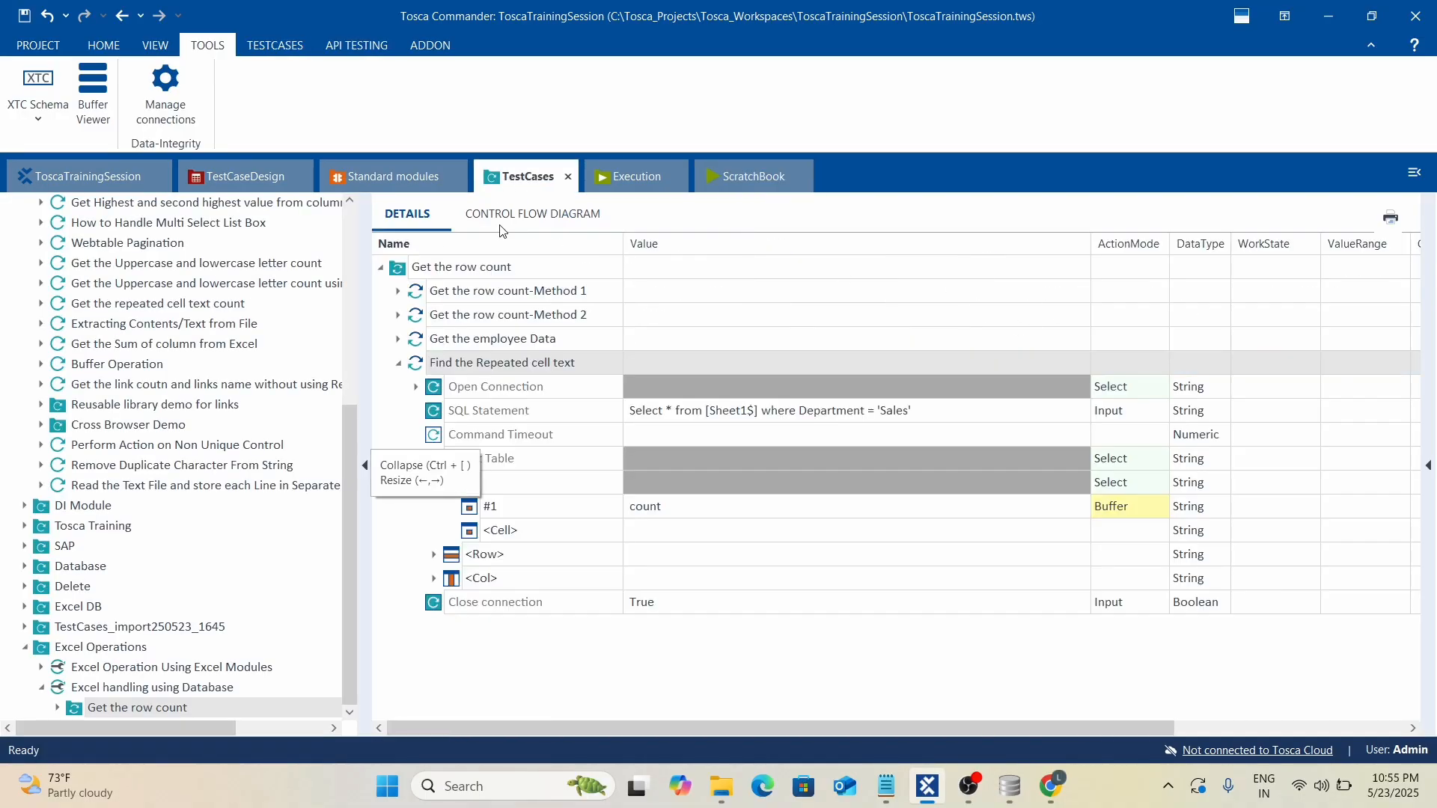
click(664, 408)
click(665, 407)
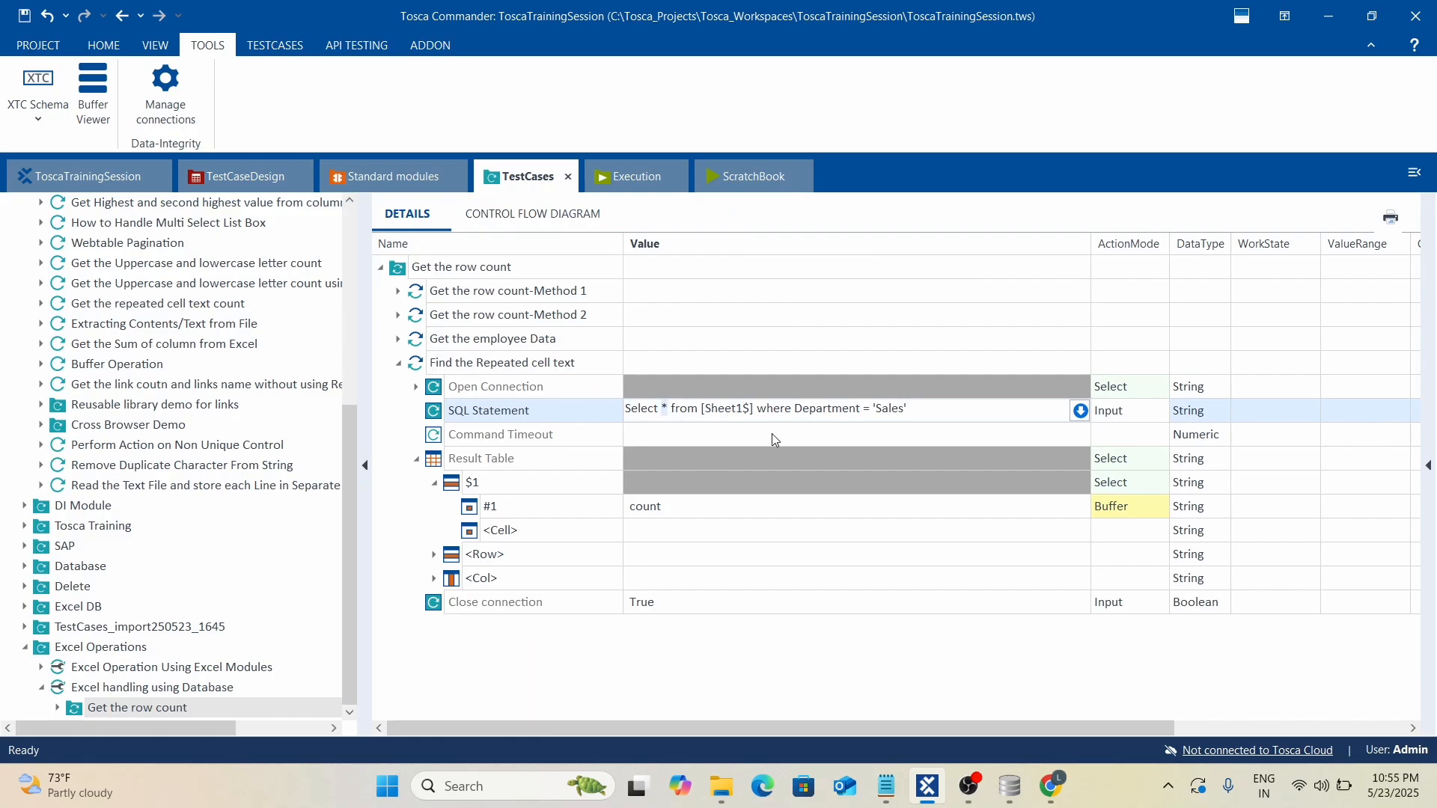
text(count)
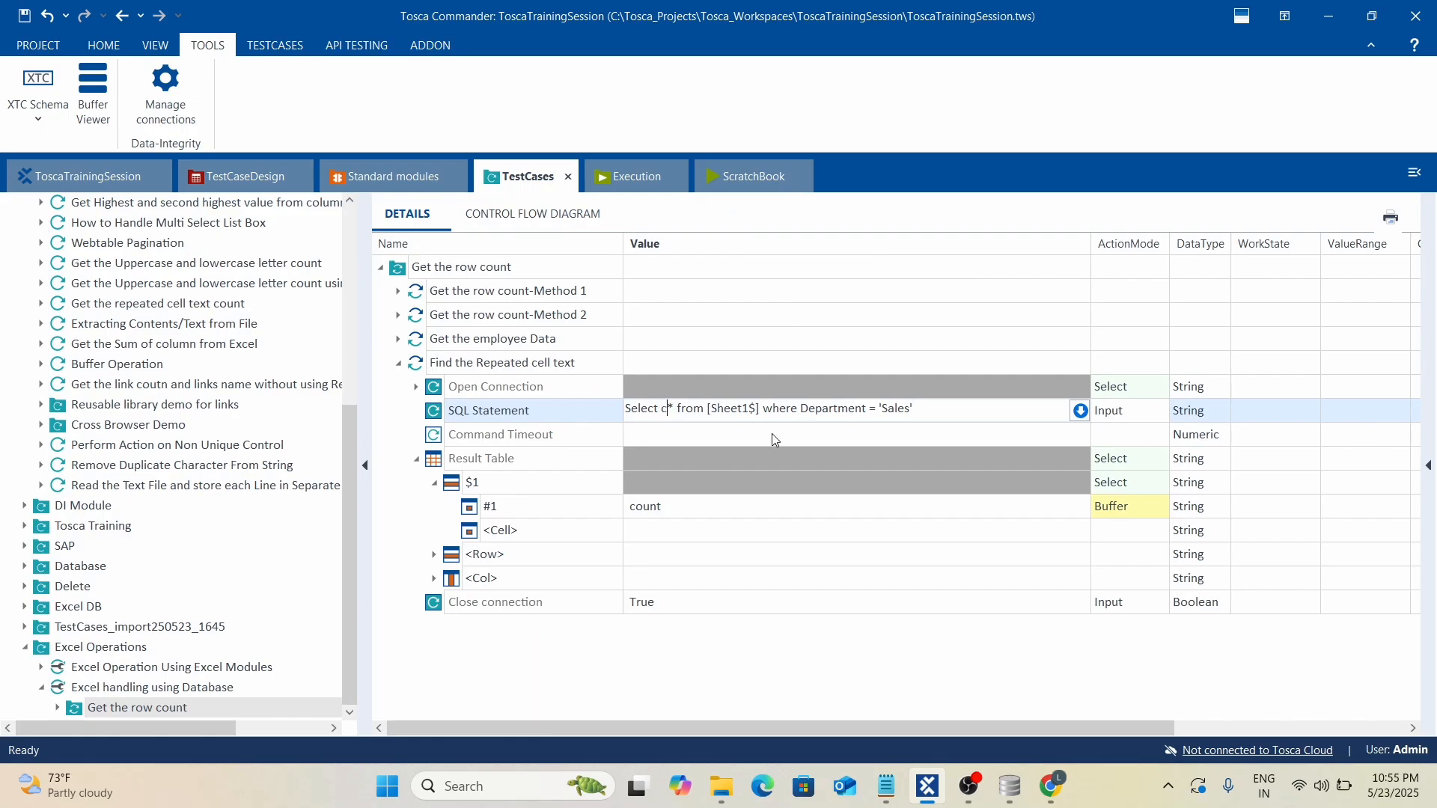
text((*)
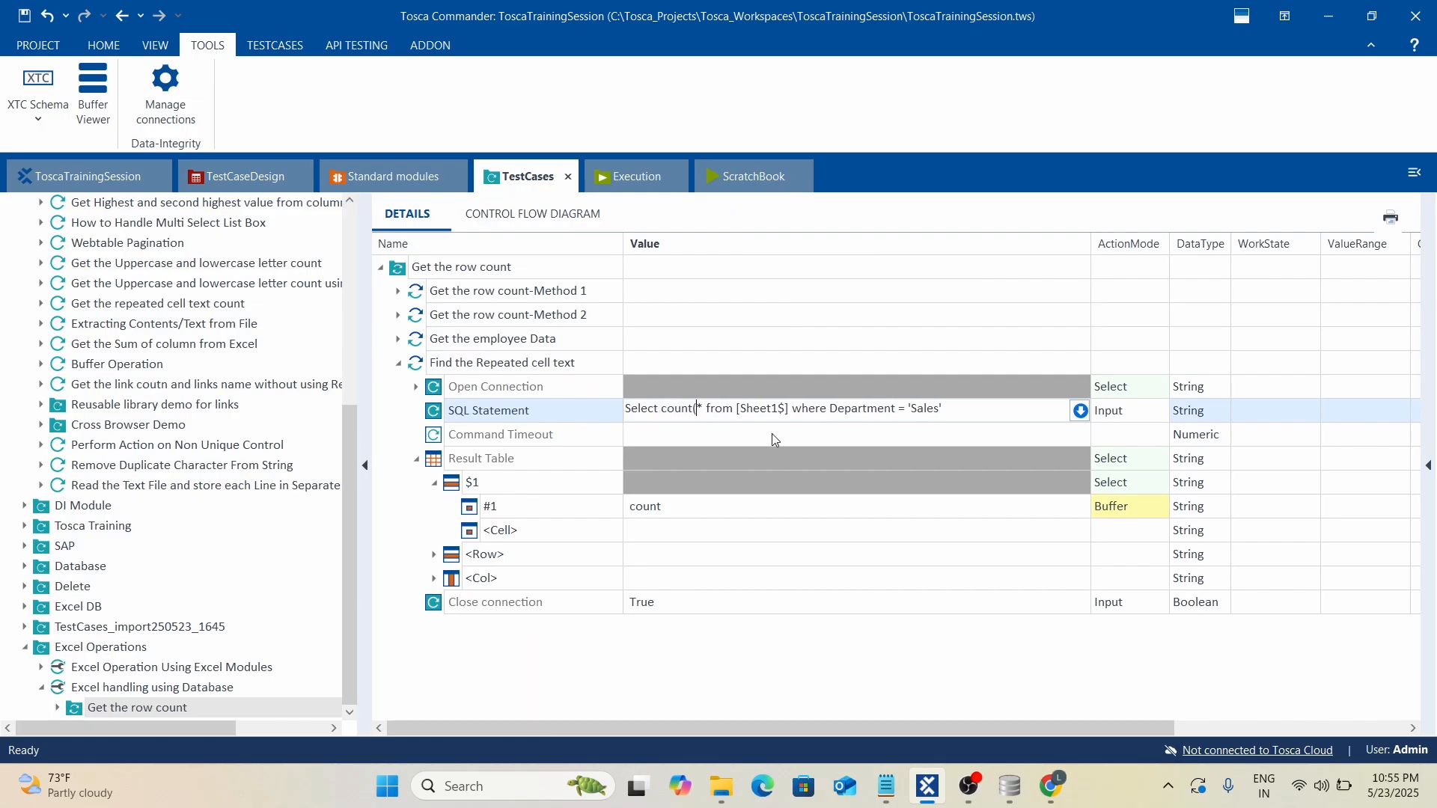
text())
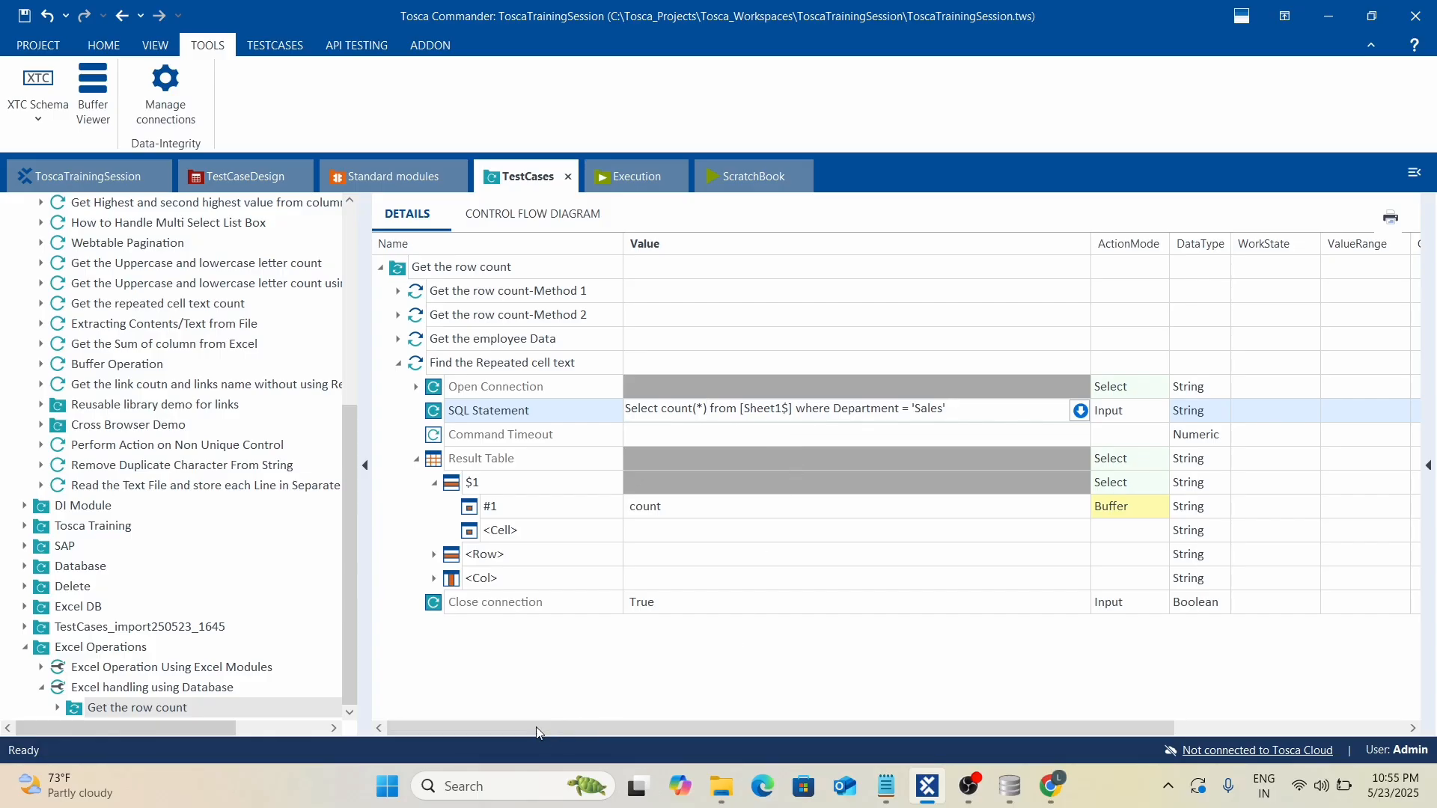
click(553, 660)
Rerun Find the Repeated cell text in ScratchBook and expand its results to inspect the count buffer's log entry.
right_click(472, 368)
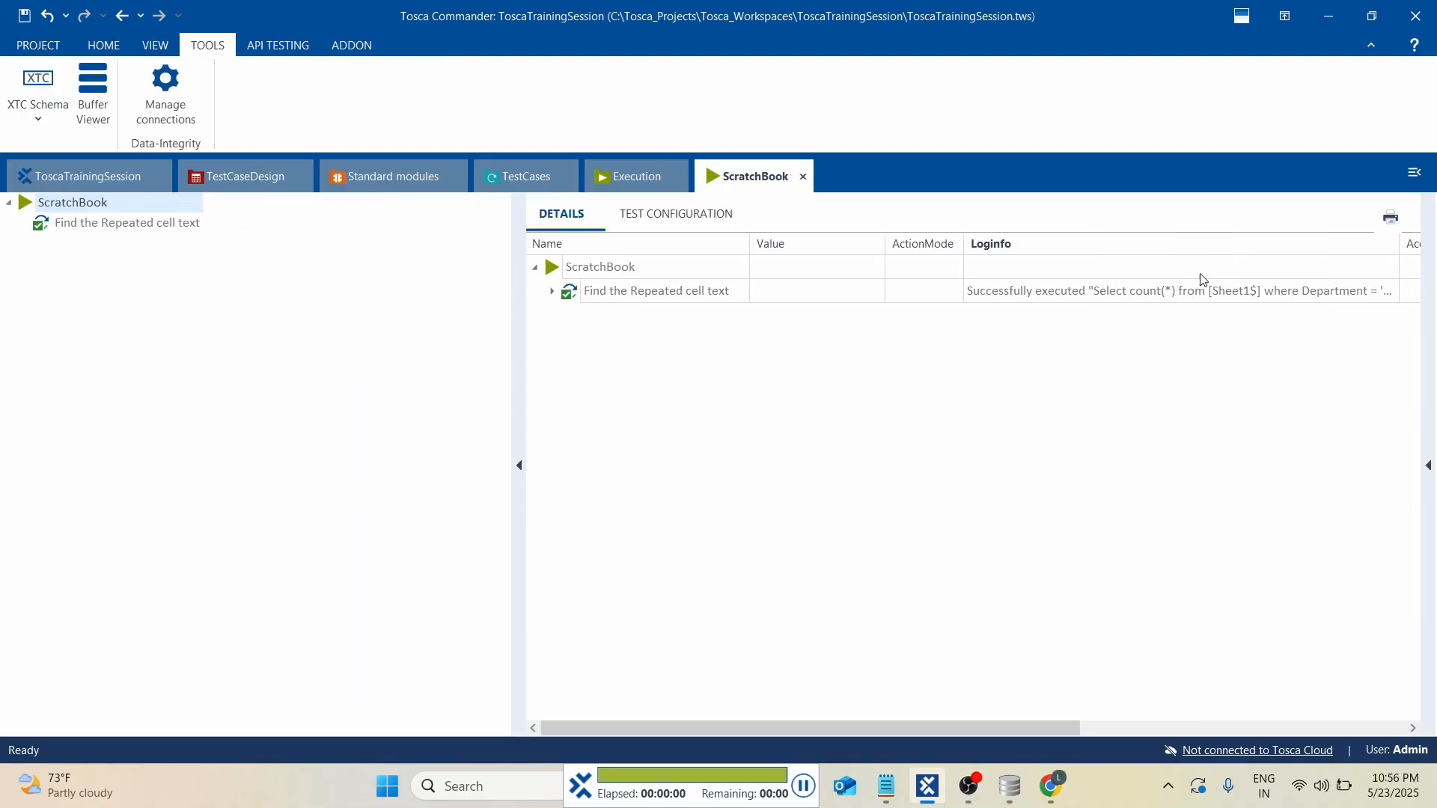
click(570, 315)
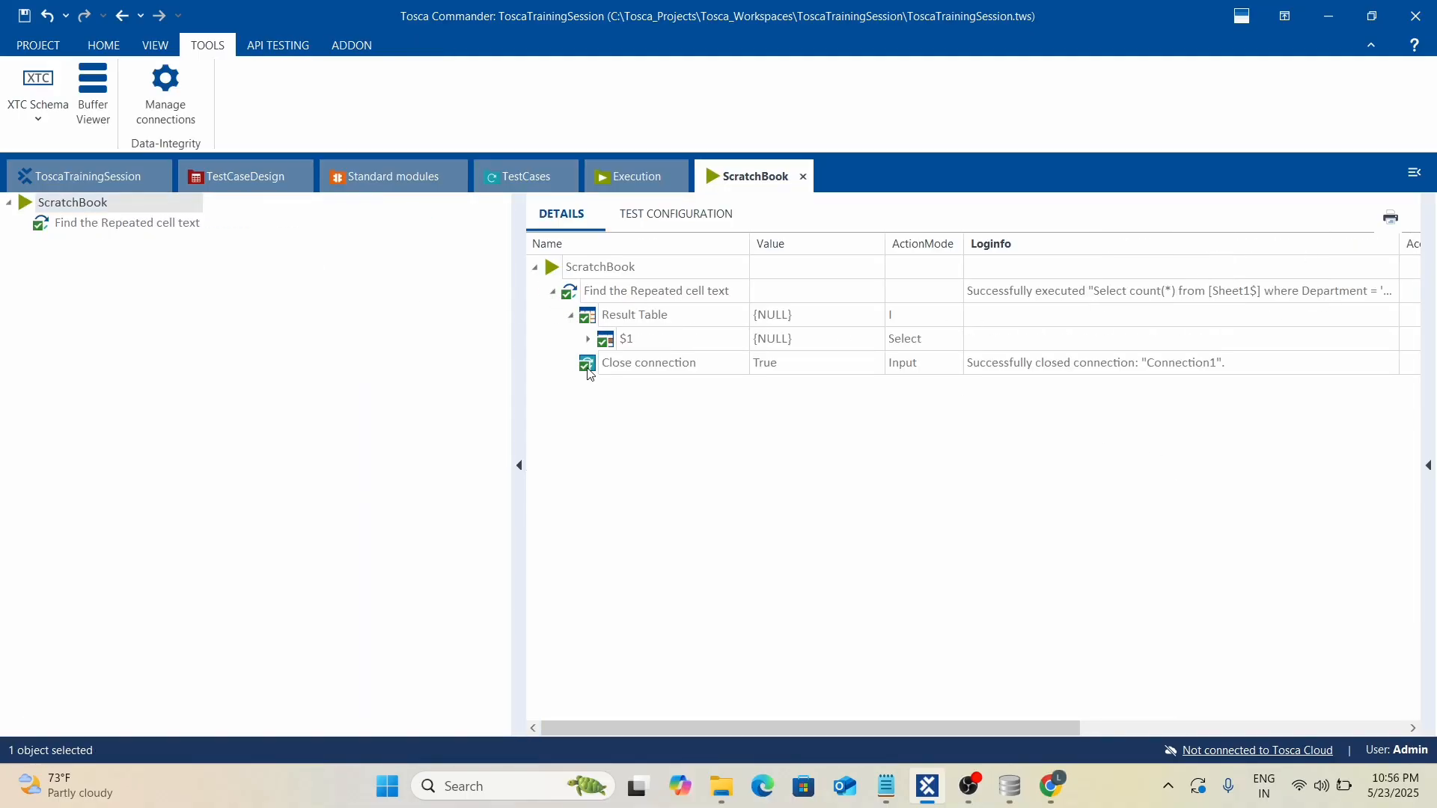
click(589, 339)
click(1248, 368)
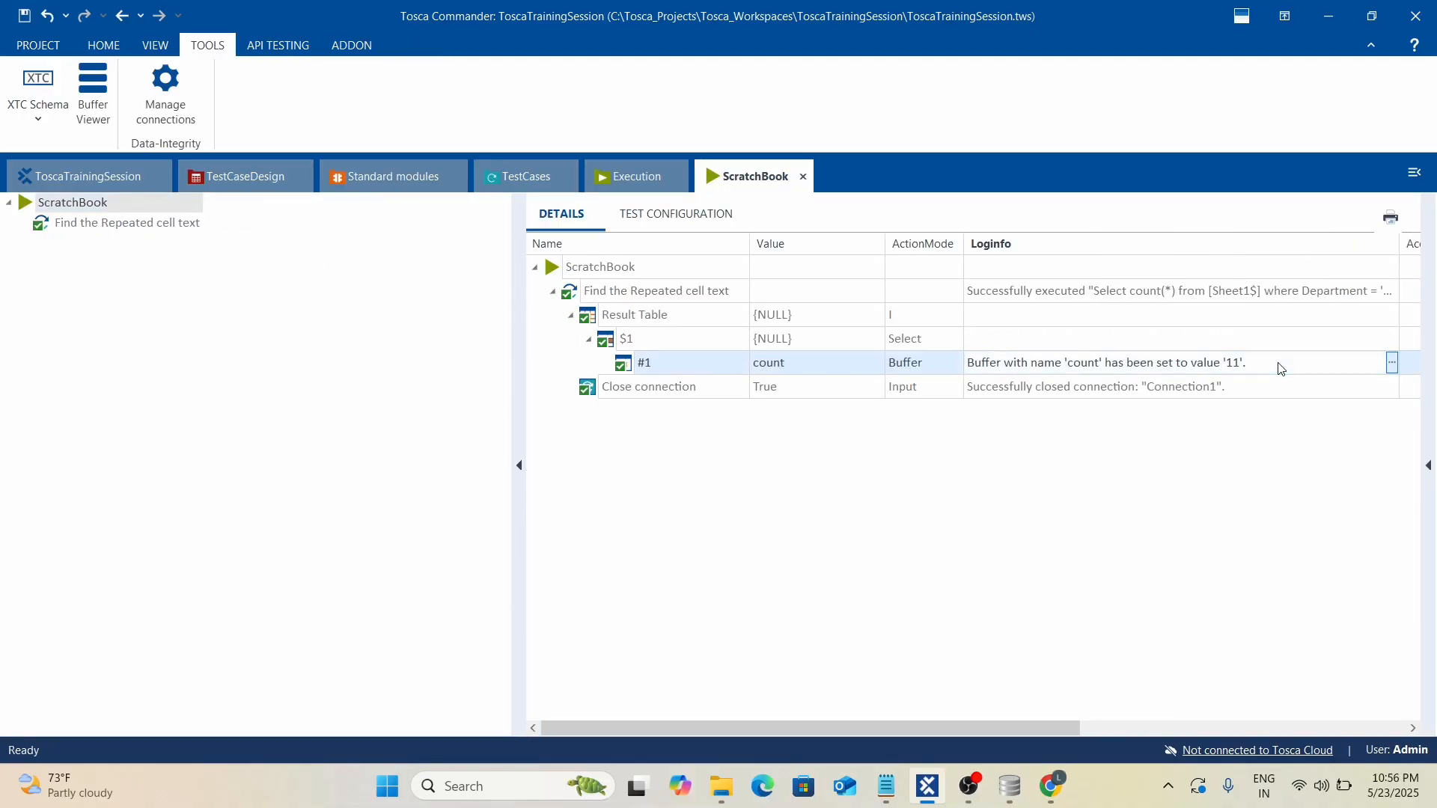
Compare the Sales count query result in DB Browser for SQLite with the buffered count in Tosca Commander.
key(alt+Tab)
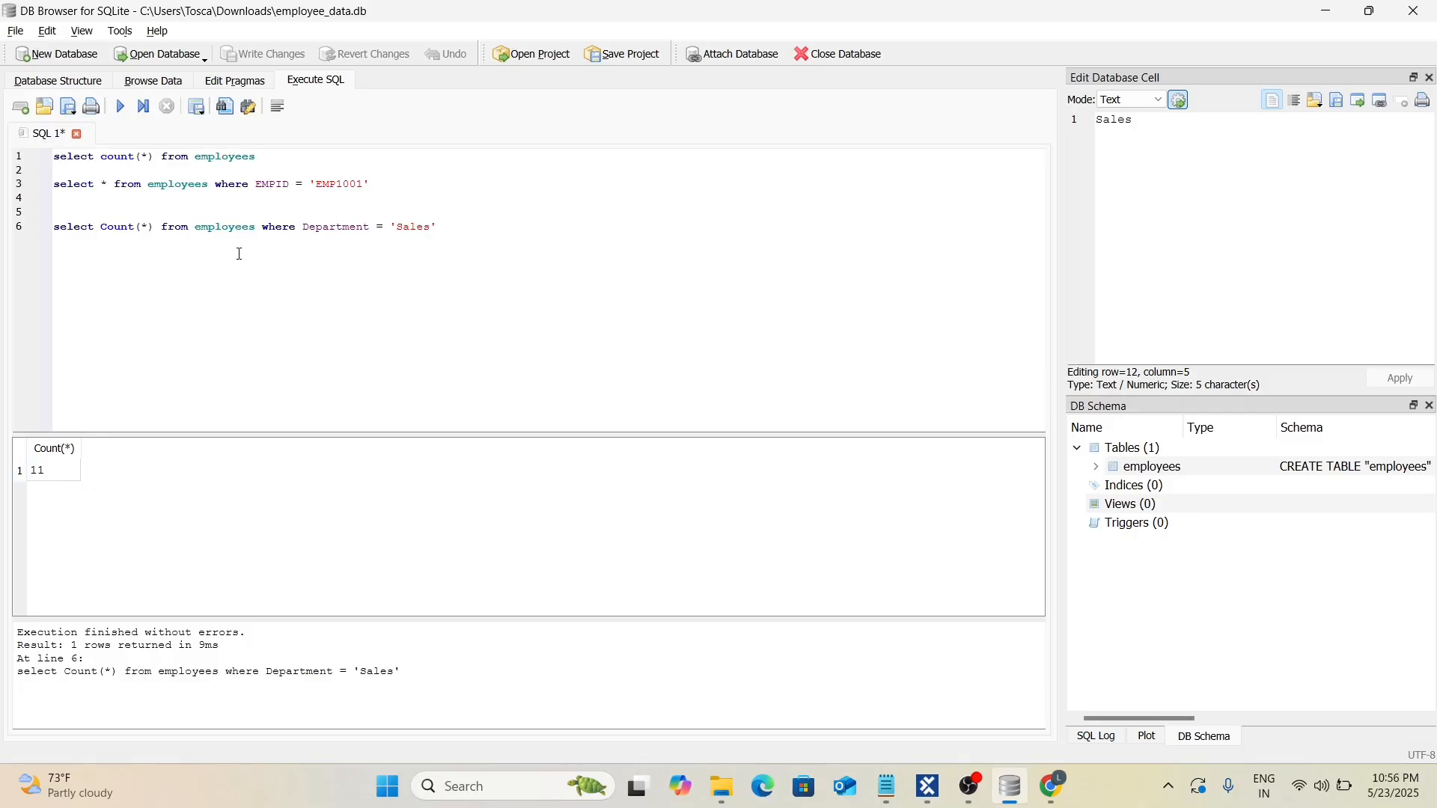
click(365, 274)
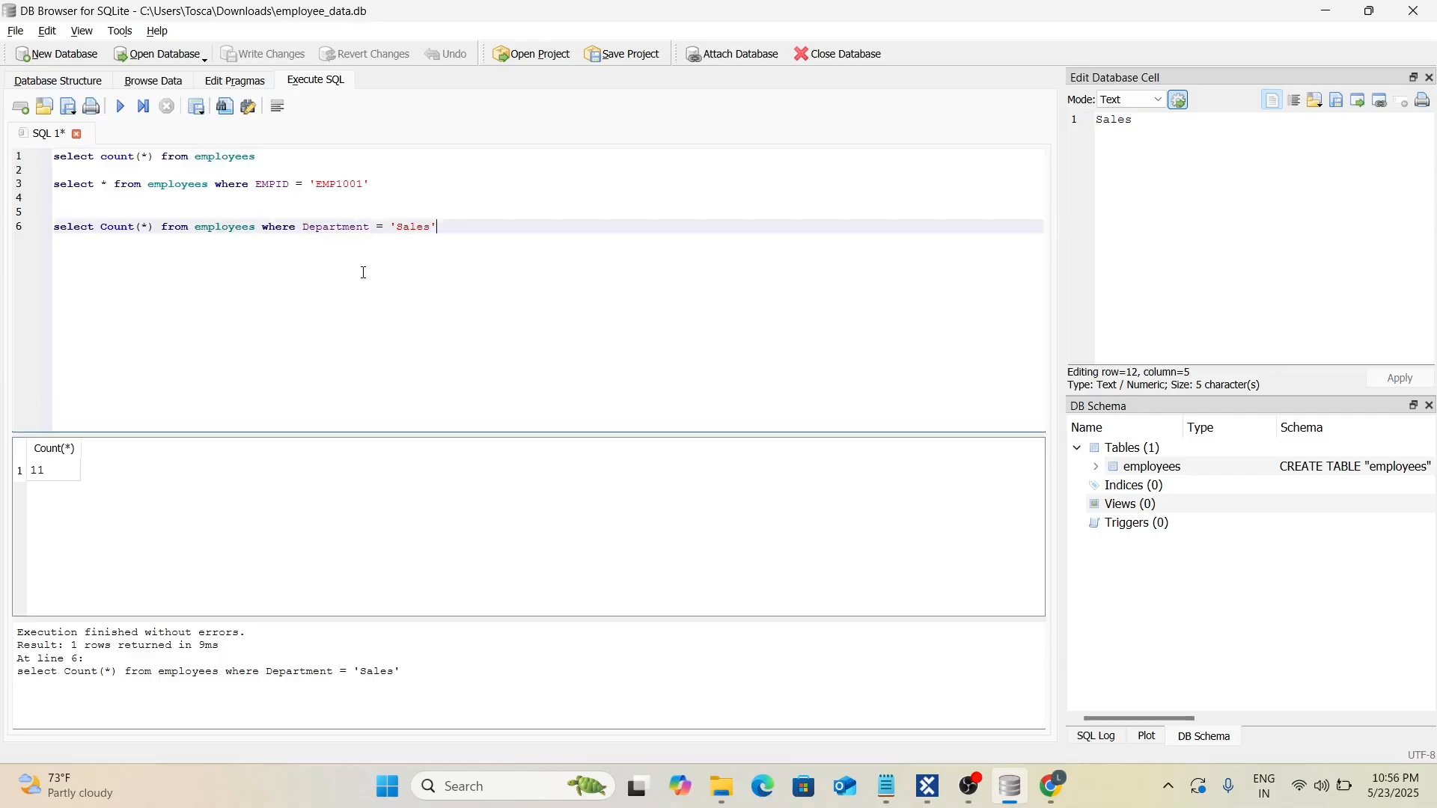
triple_click(463, 225)
key(alt+Tab)
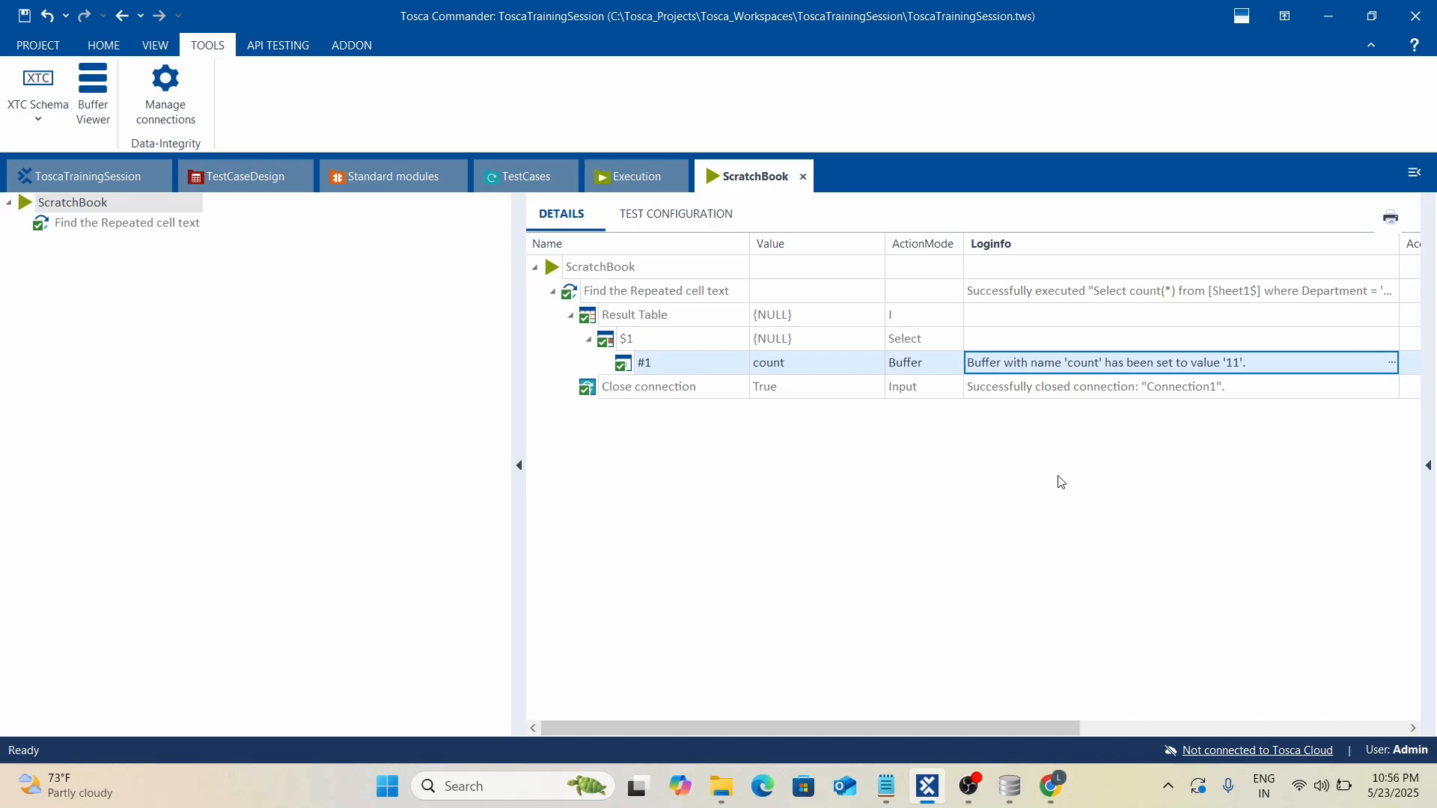
click(673, 465)
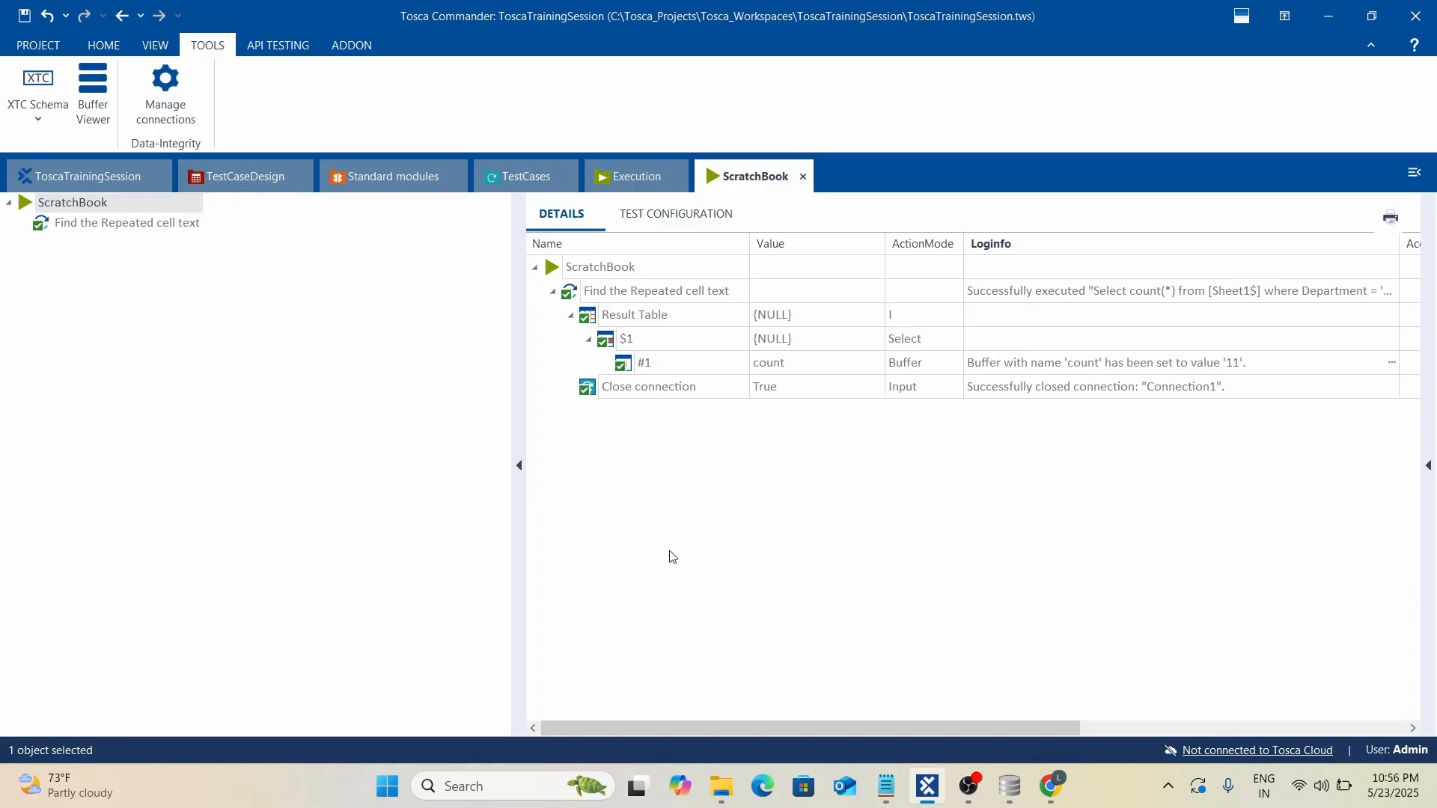
Return to the Get the row count test case and collapse the Find the Repeated cell text step.
click(502, 172)
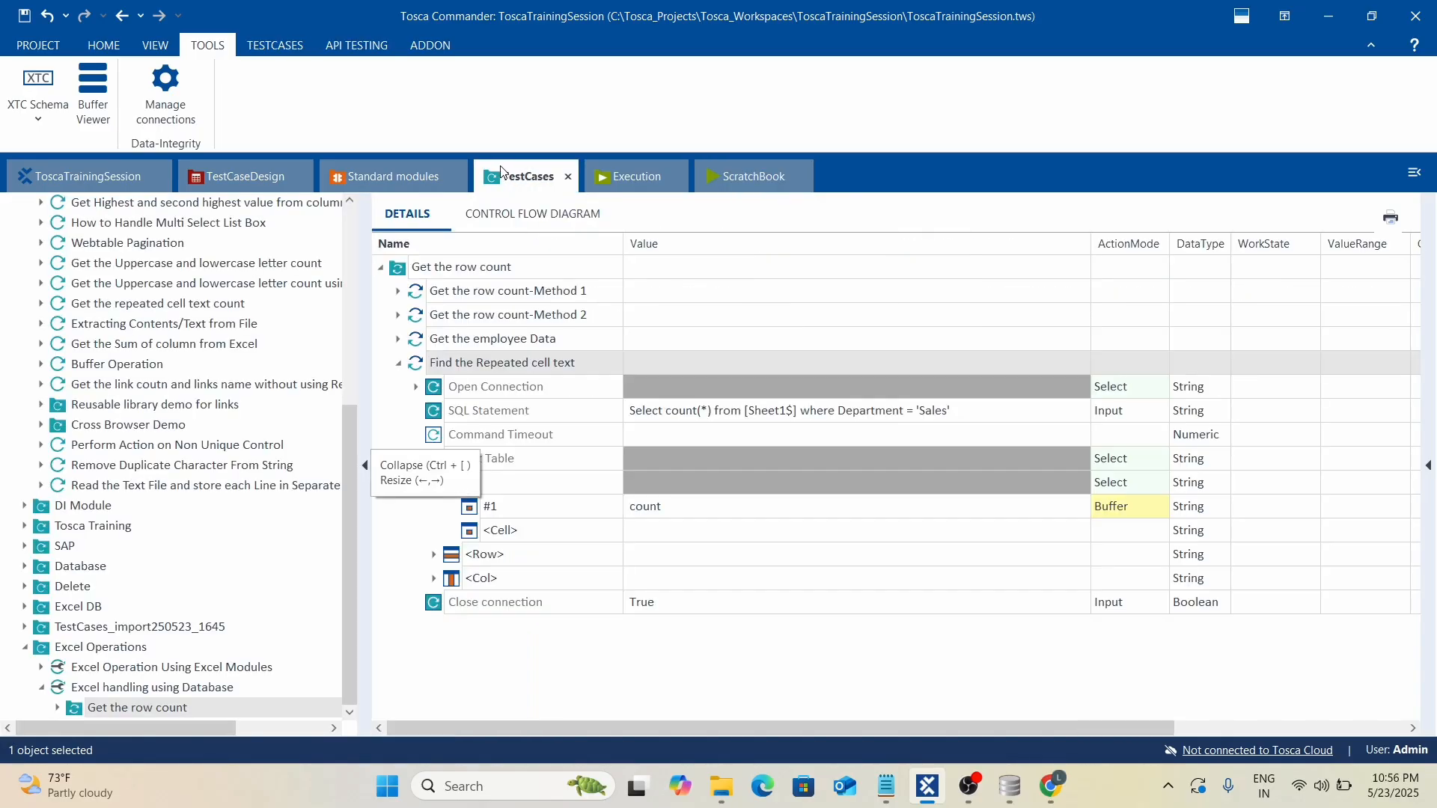
click(845, 554)
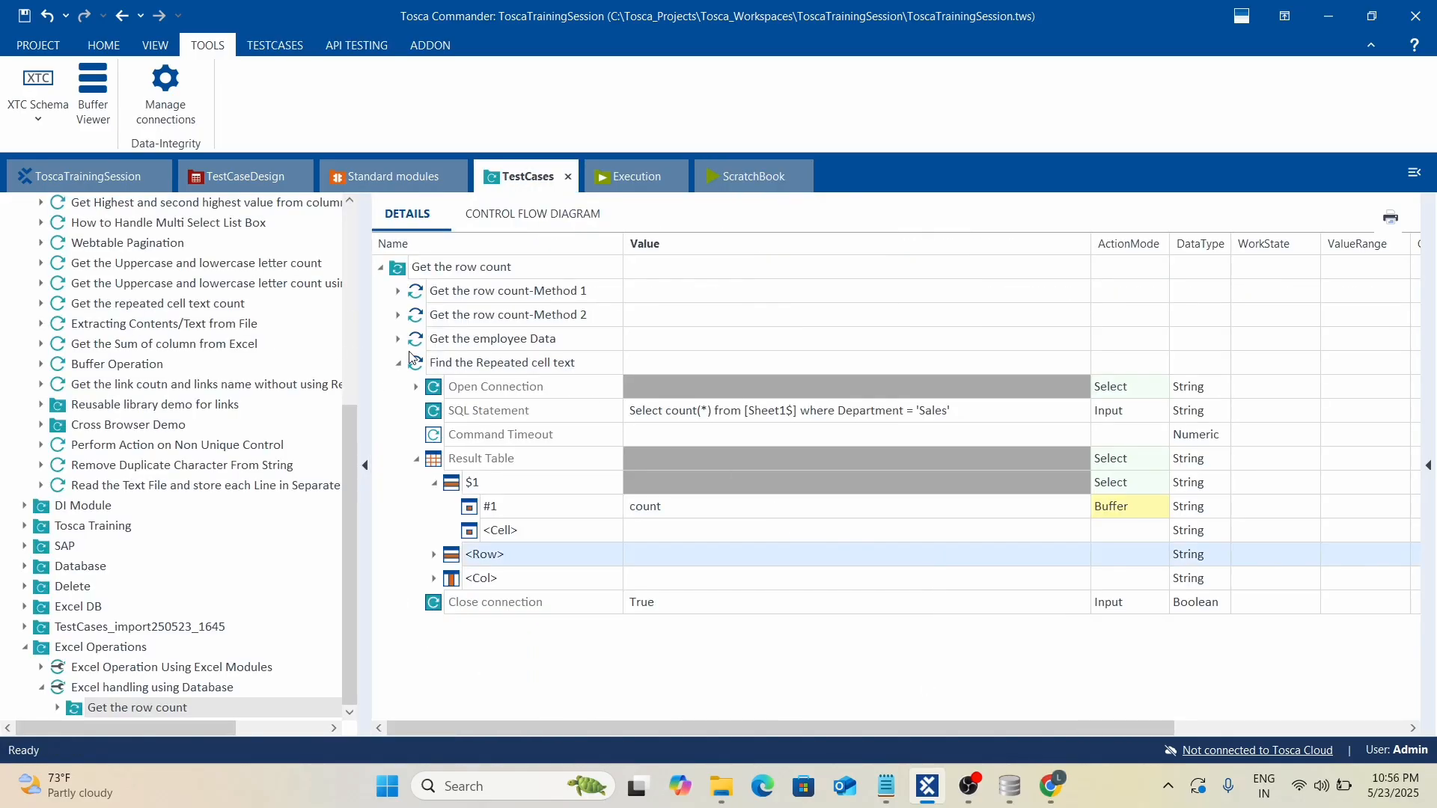
click(397, 365)
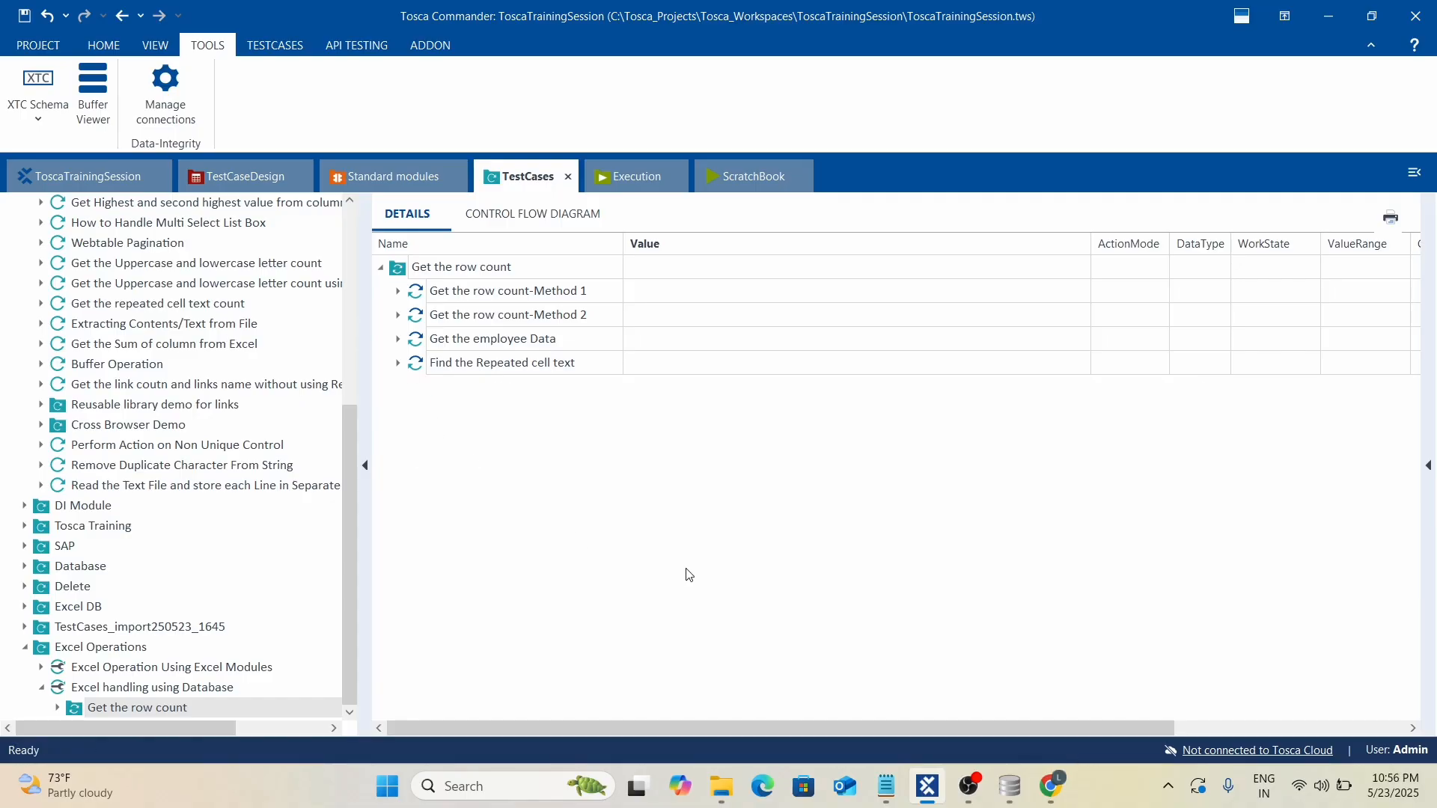
key(alt+Tab)
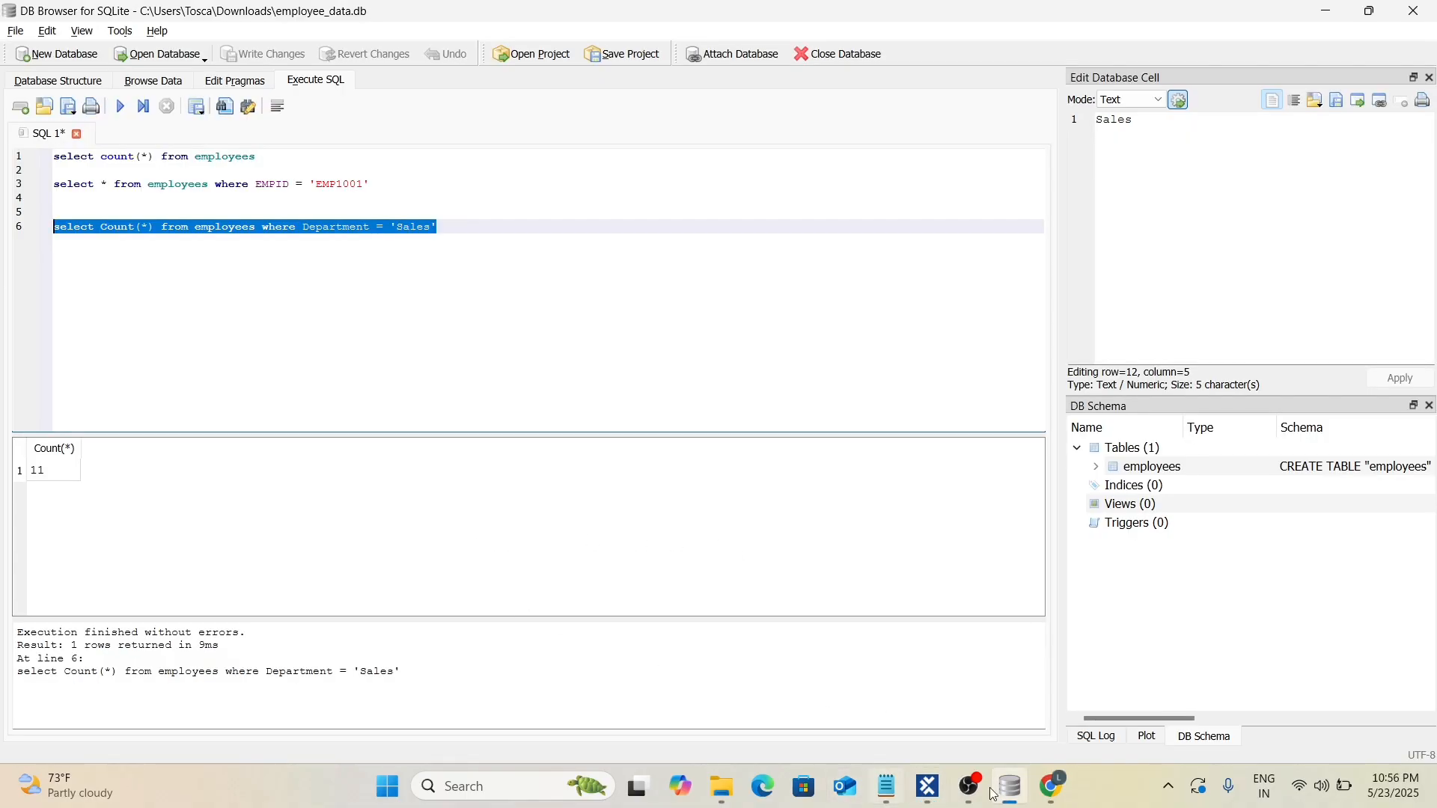
click(928, 788)
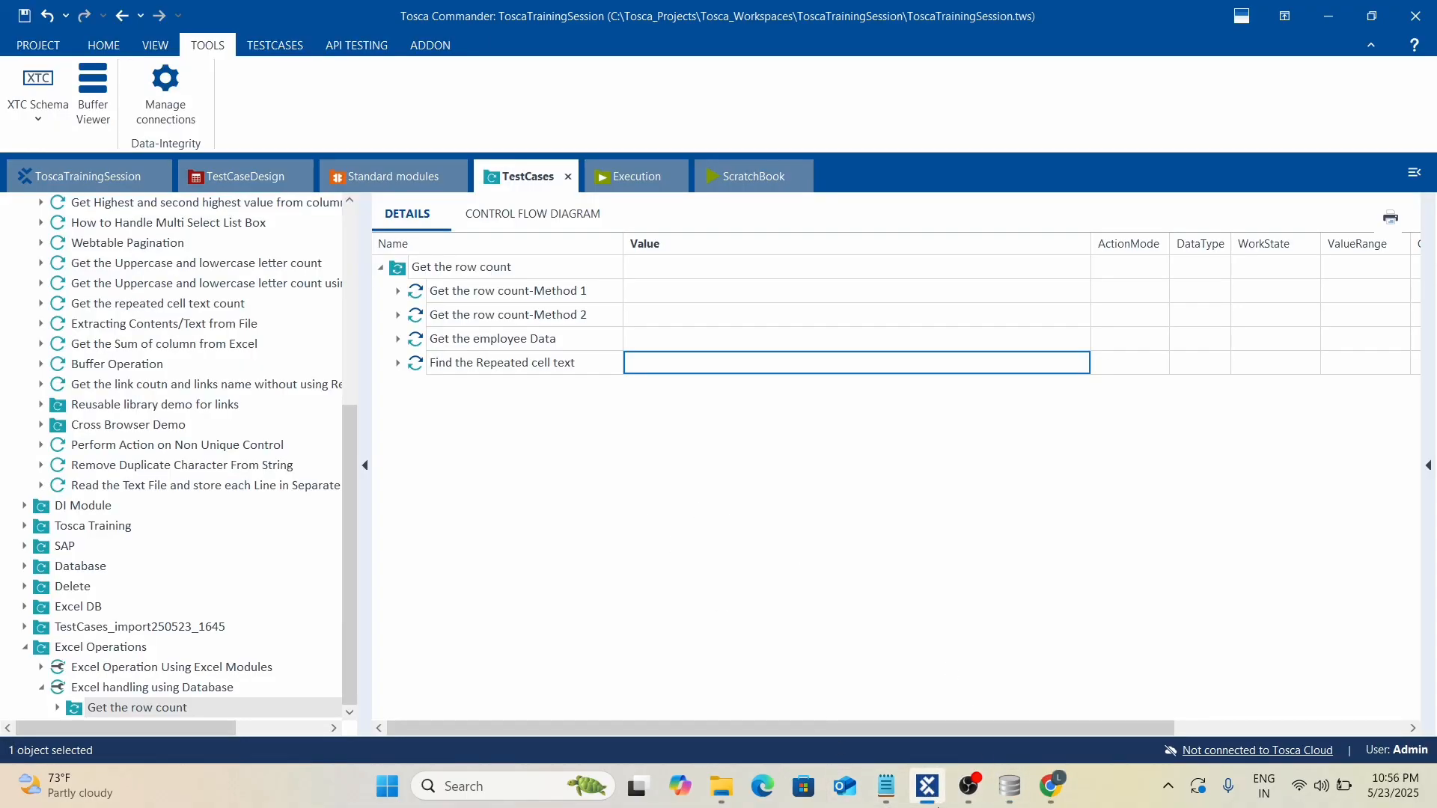
mouse_move(926, 792)
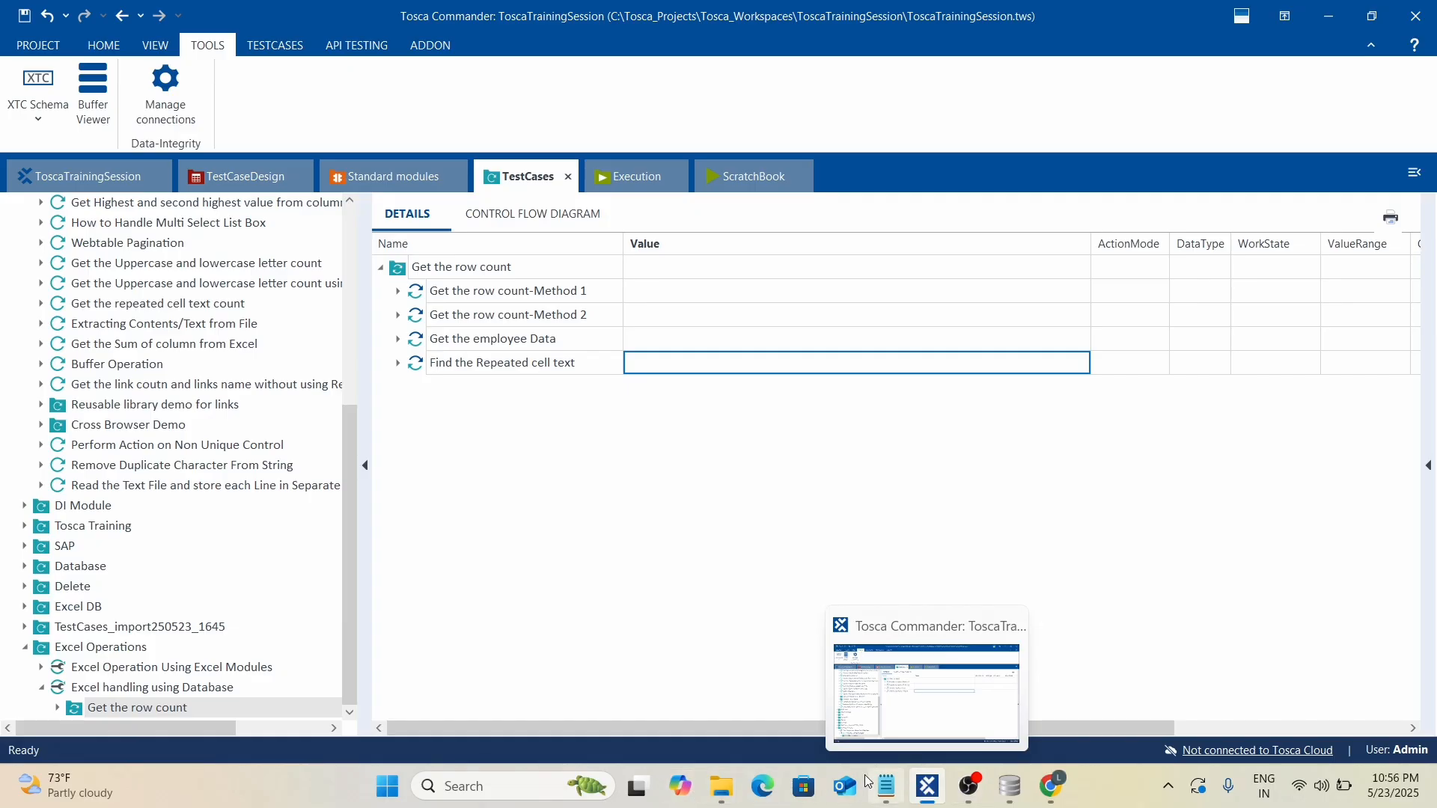
Switch to DB Browser for SQLite, widen the Age column of the employees table and look through its values.
click(1023, 792)
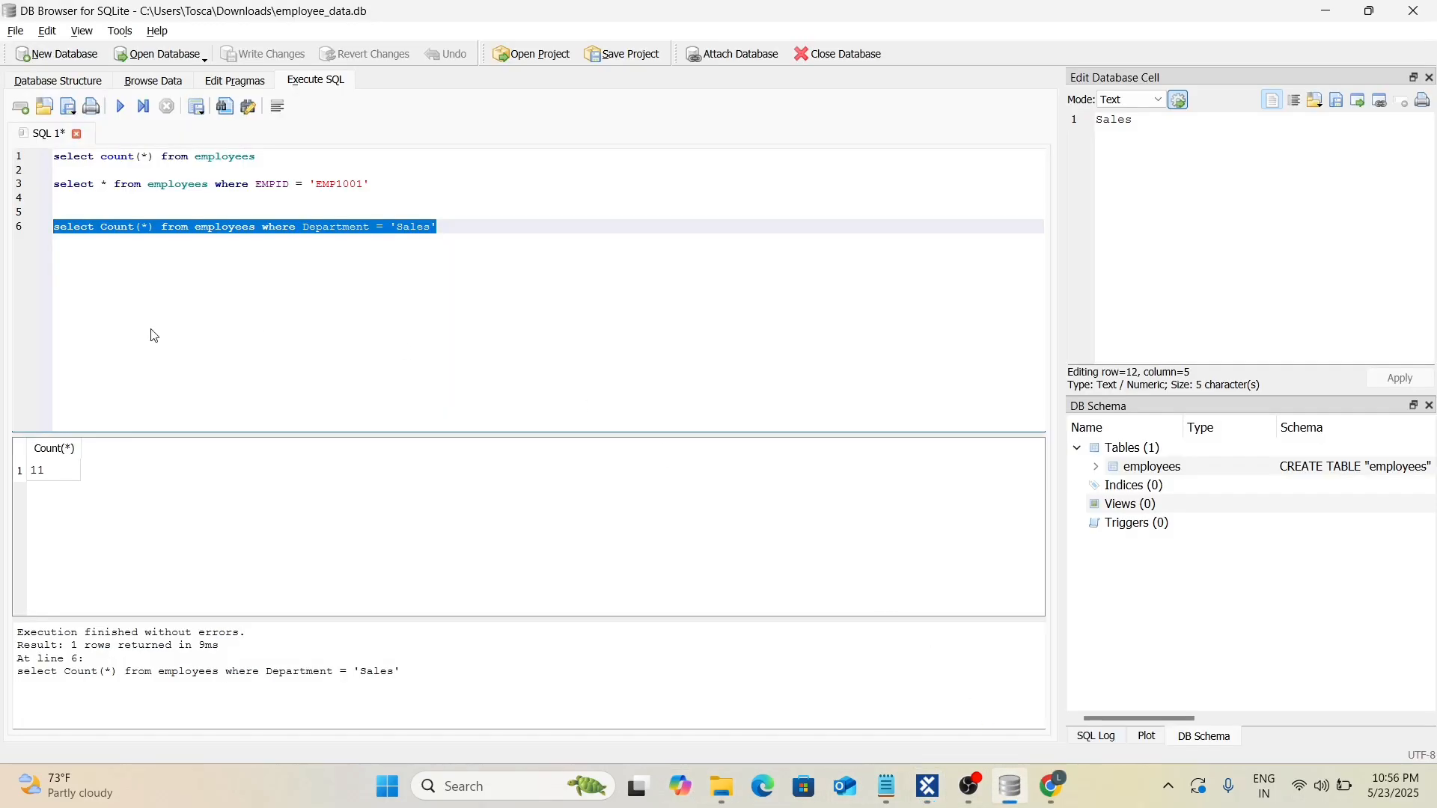
click(130, 80)
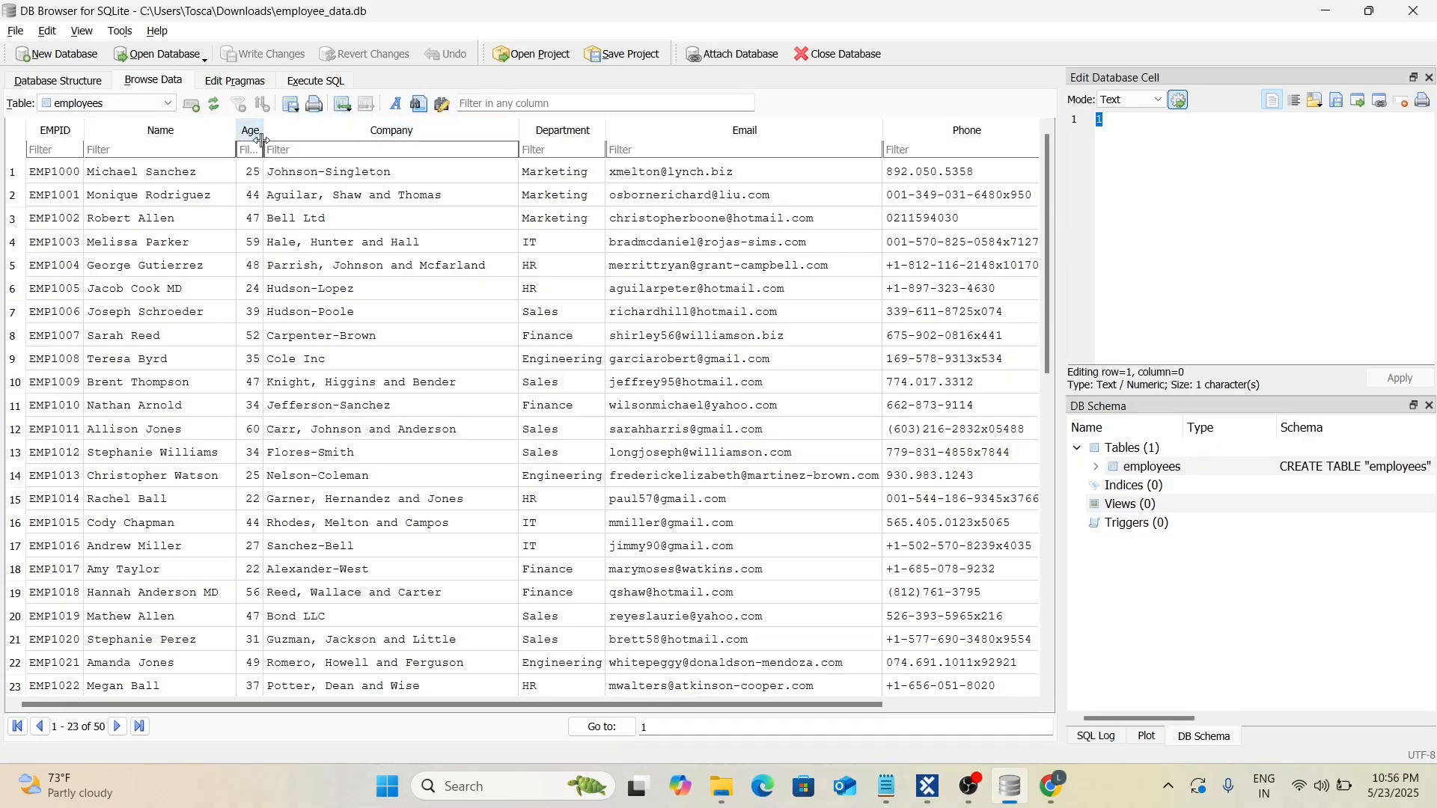
drag(263, 147, 294, 150)
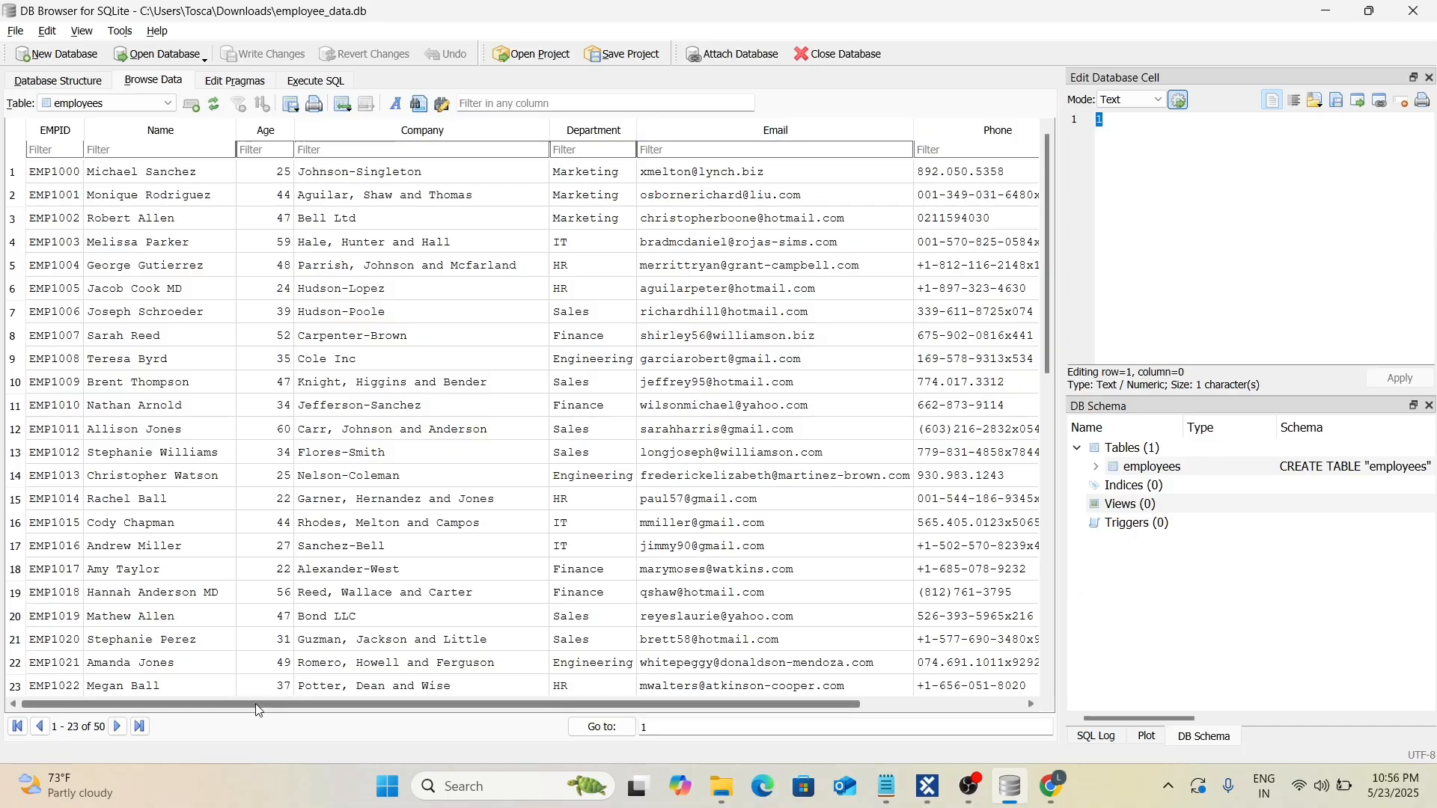
scroll(300, 707, right, 1)
scroll(244, 703, left, 1)
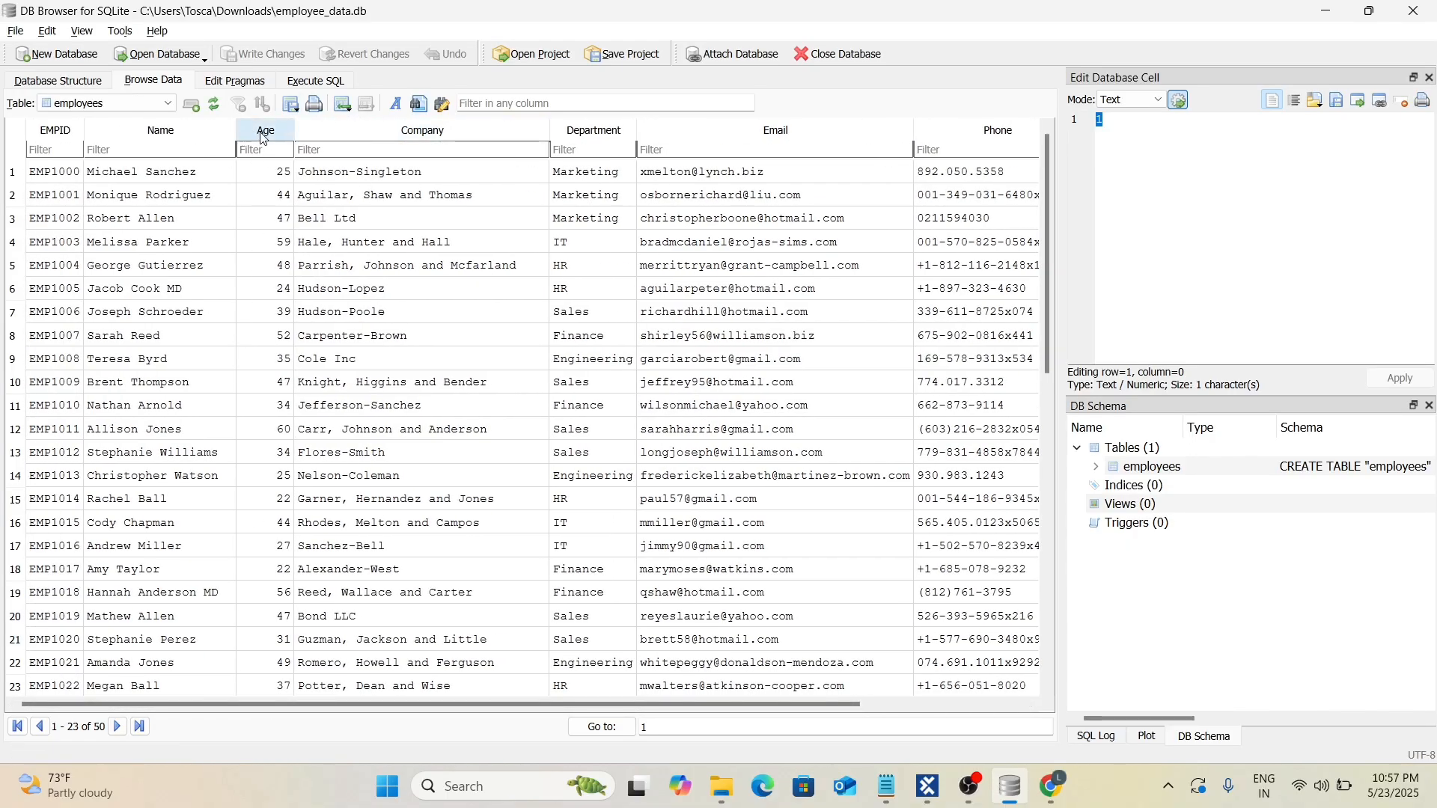
click(259, 172)
scroll(303, 554, down, 2)
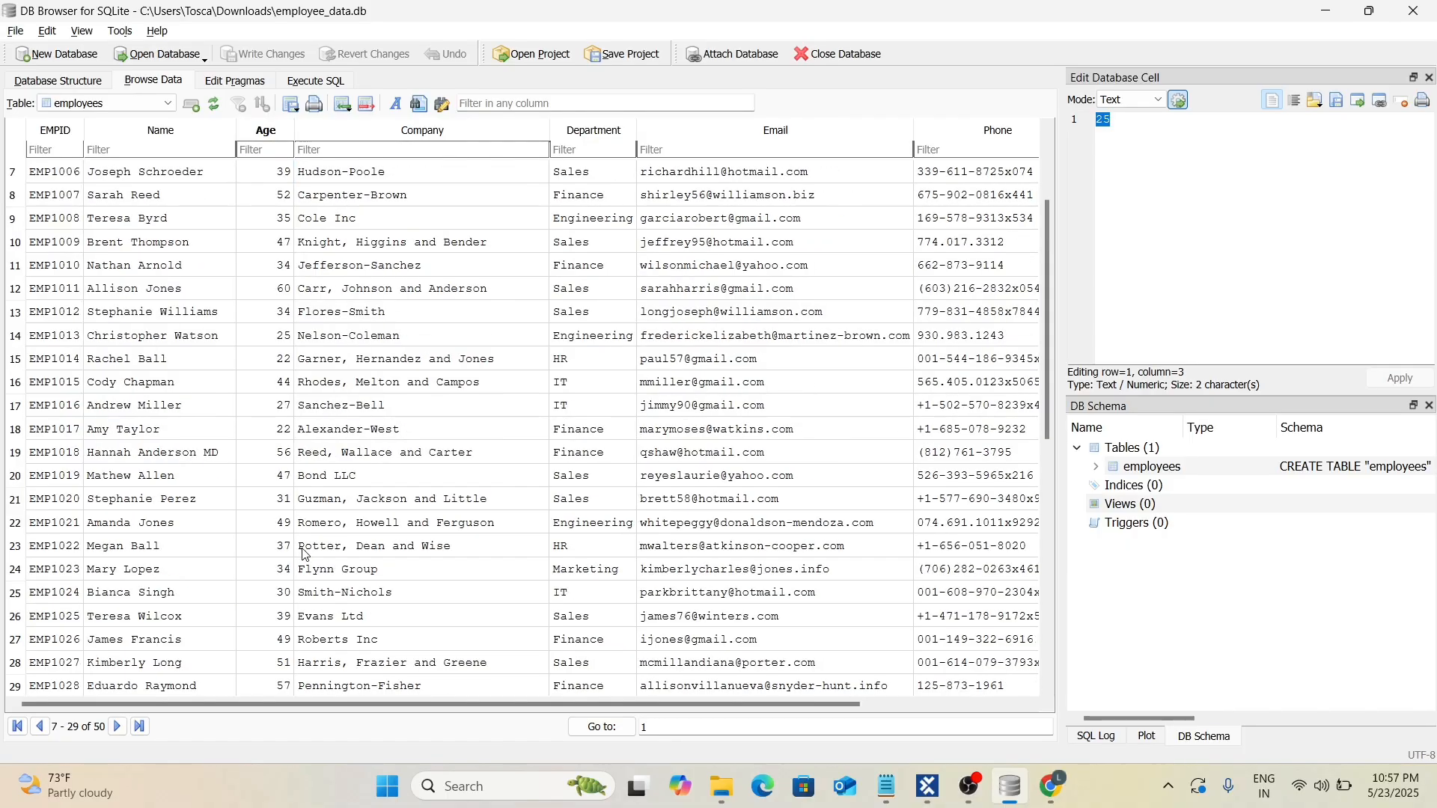
scroll(303, 554, up, 2)
In Tosca Commander, duplicate the Find the Repeated cell text step within Get the row count and rename the copy Sum of columns.
key(alt+Tab)
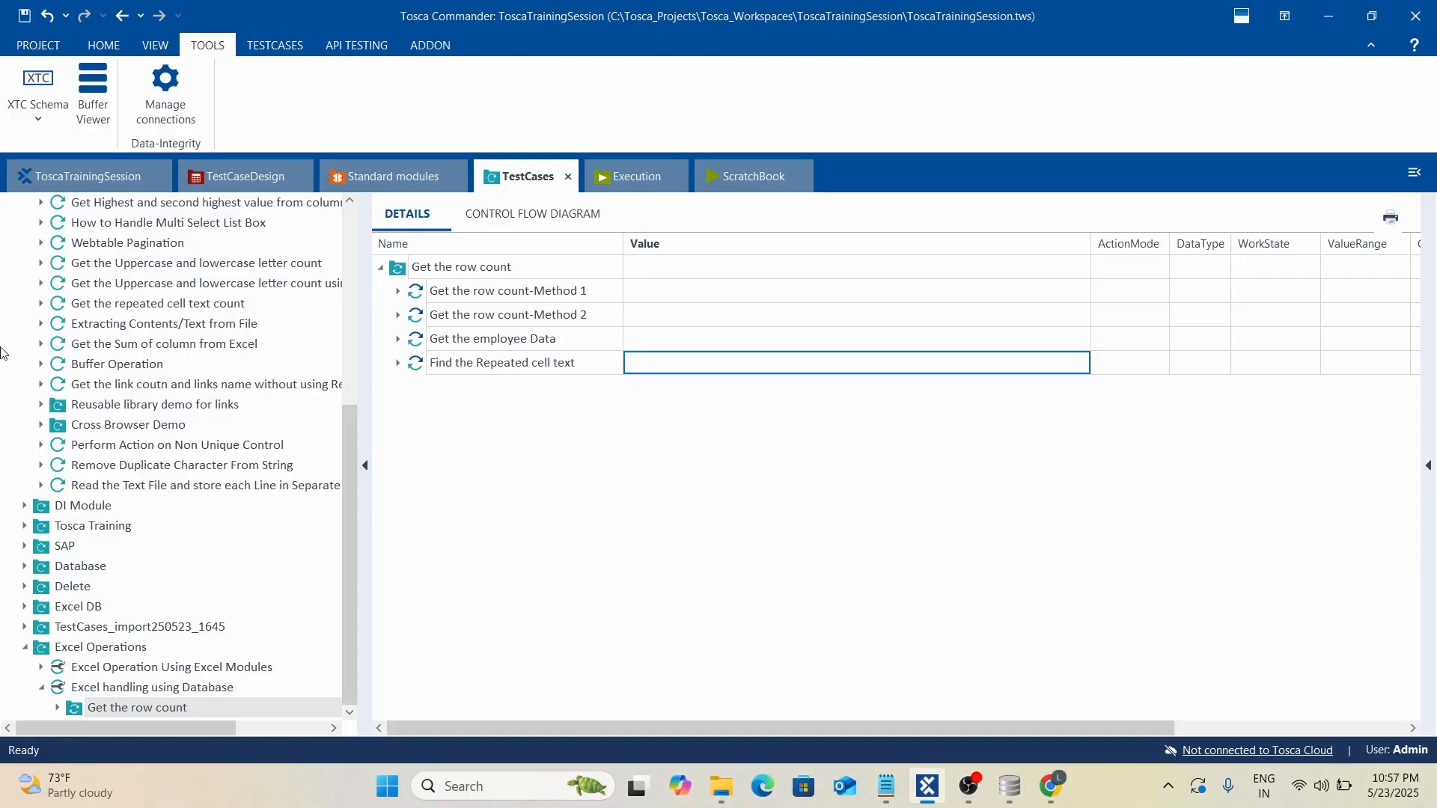
click(416, 364)
key(ctrl+c)
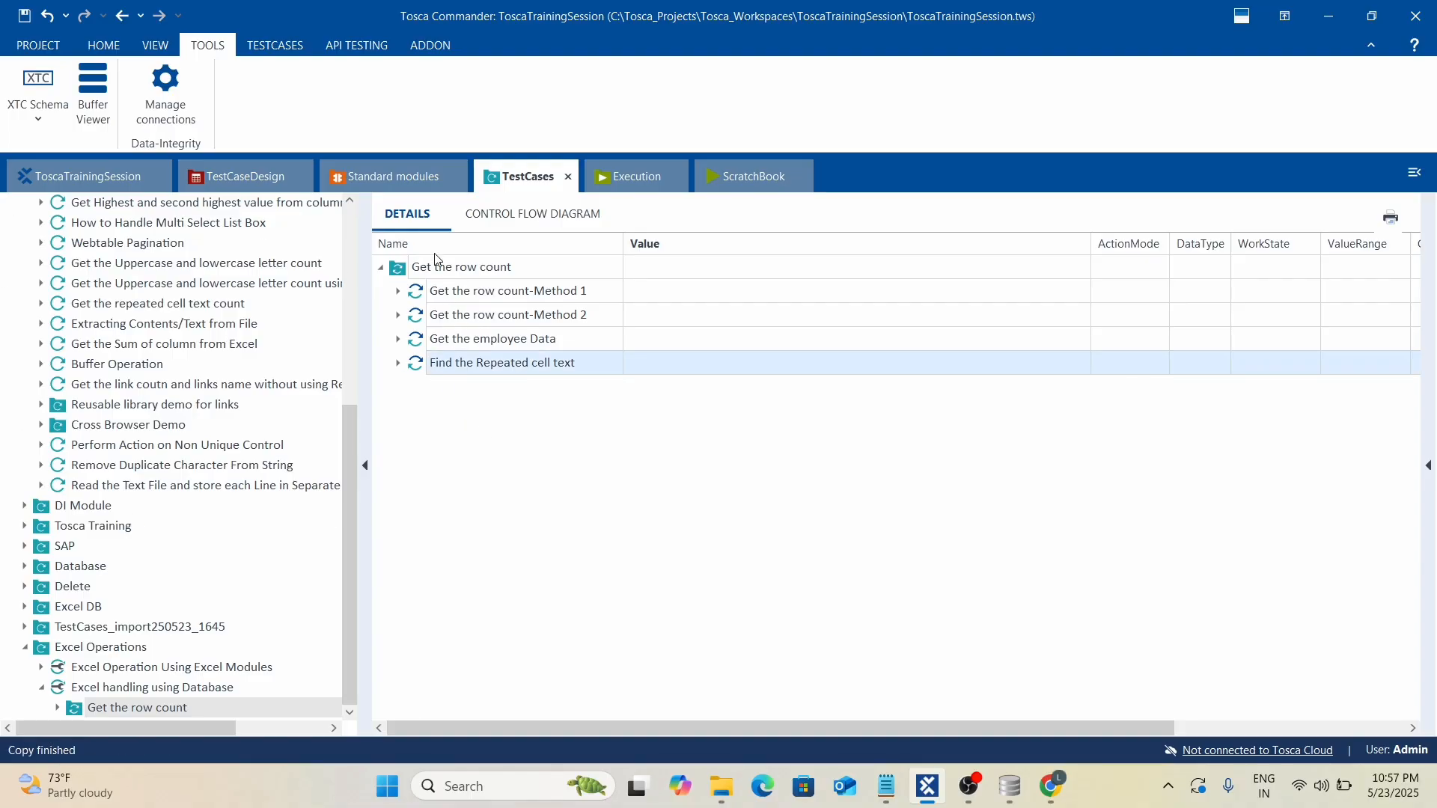
click(401, 271)
key(ctrl+v)
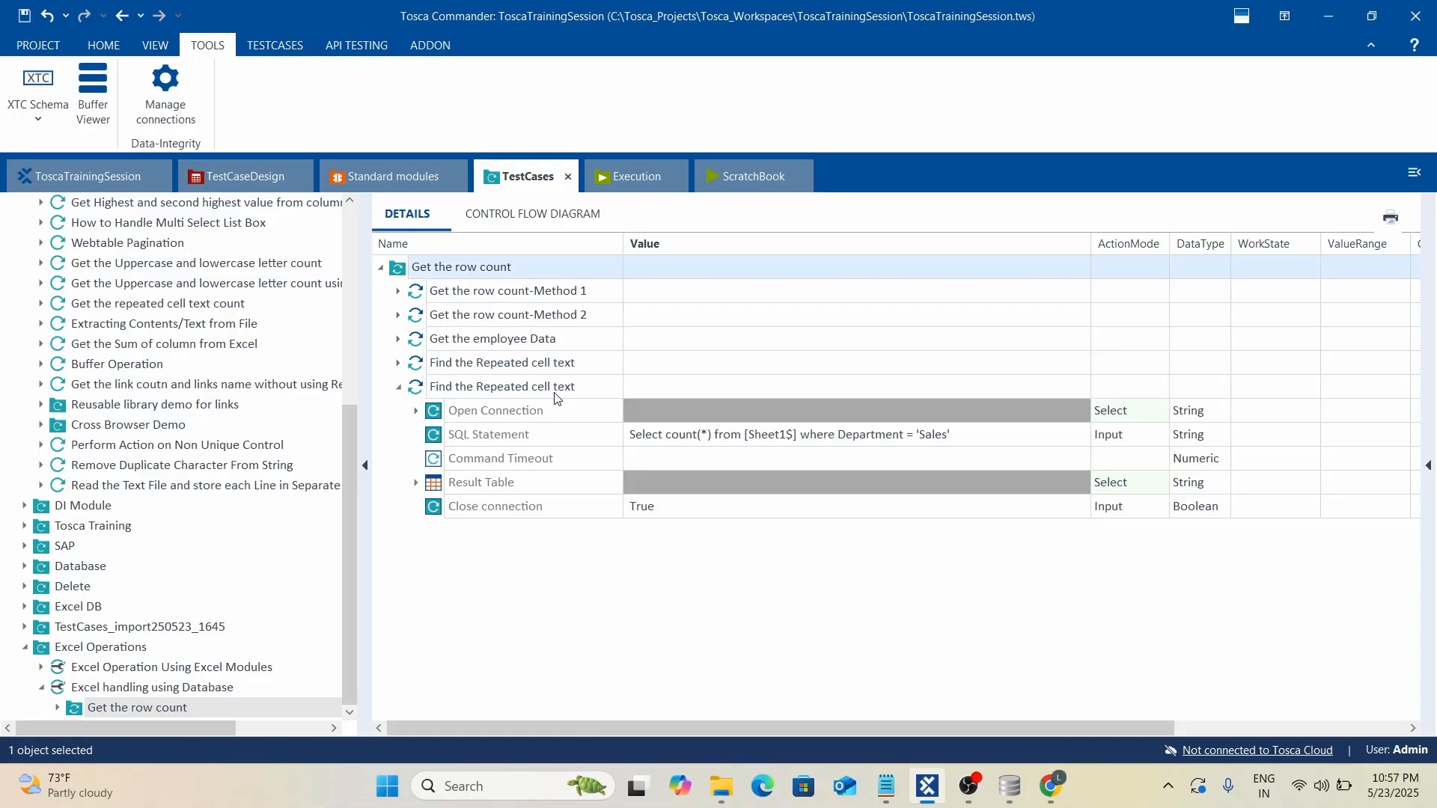
click(571, 388)
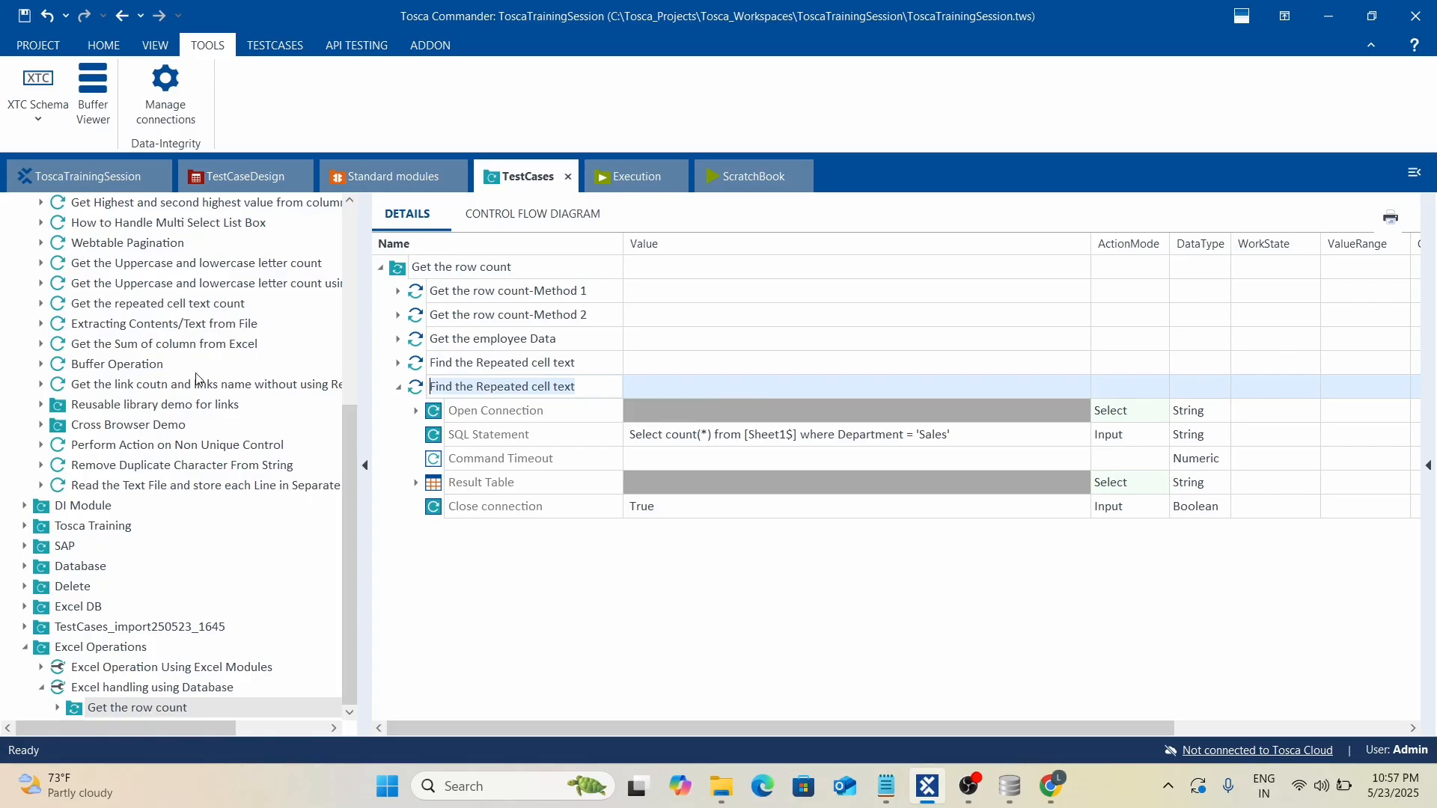
text(Sum oif)
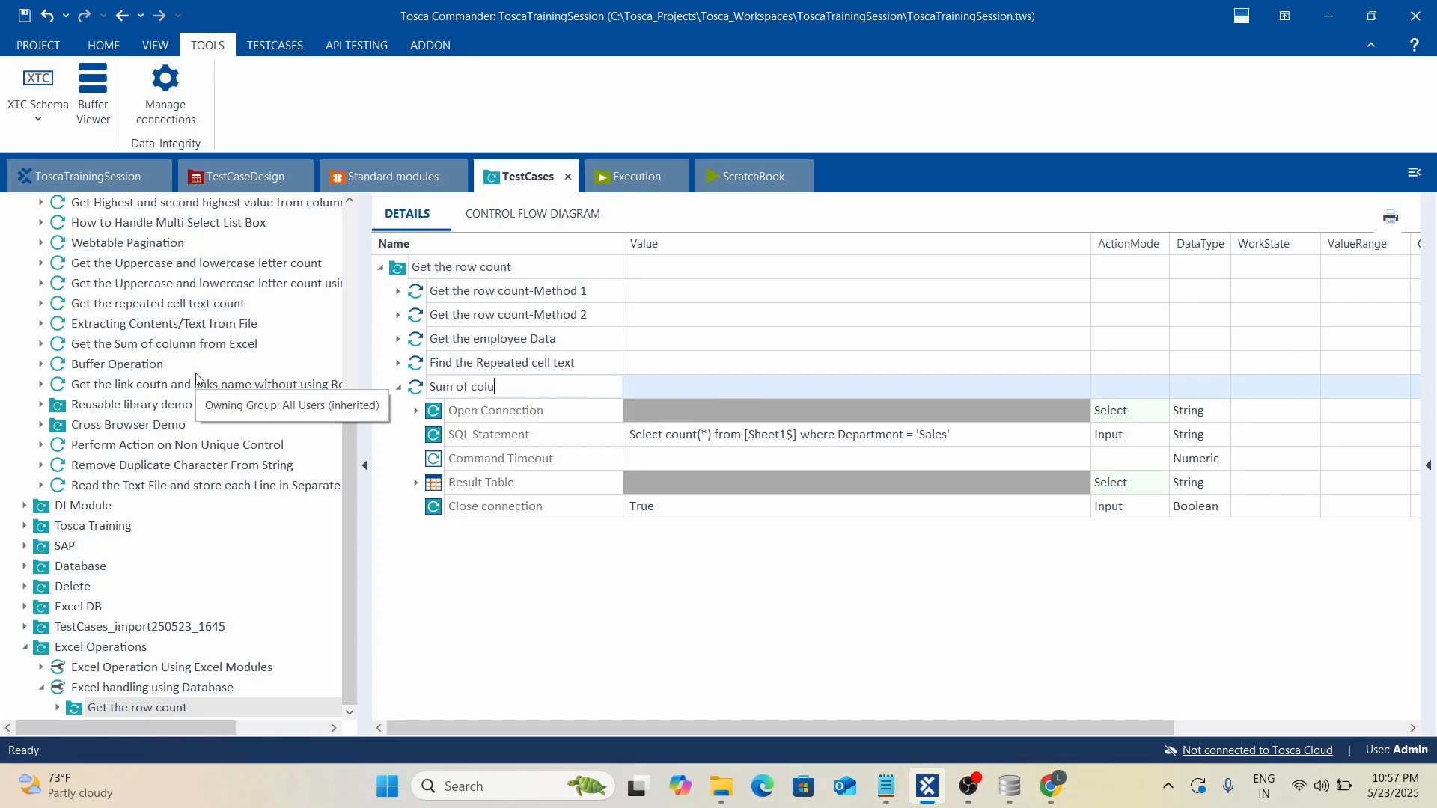
click(479, 485)
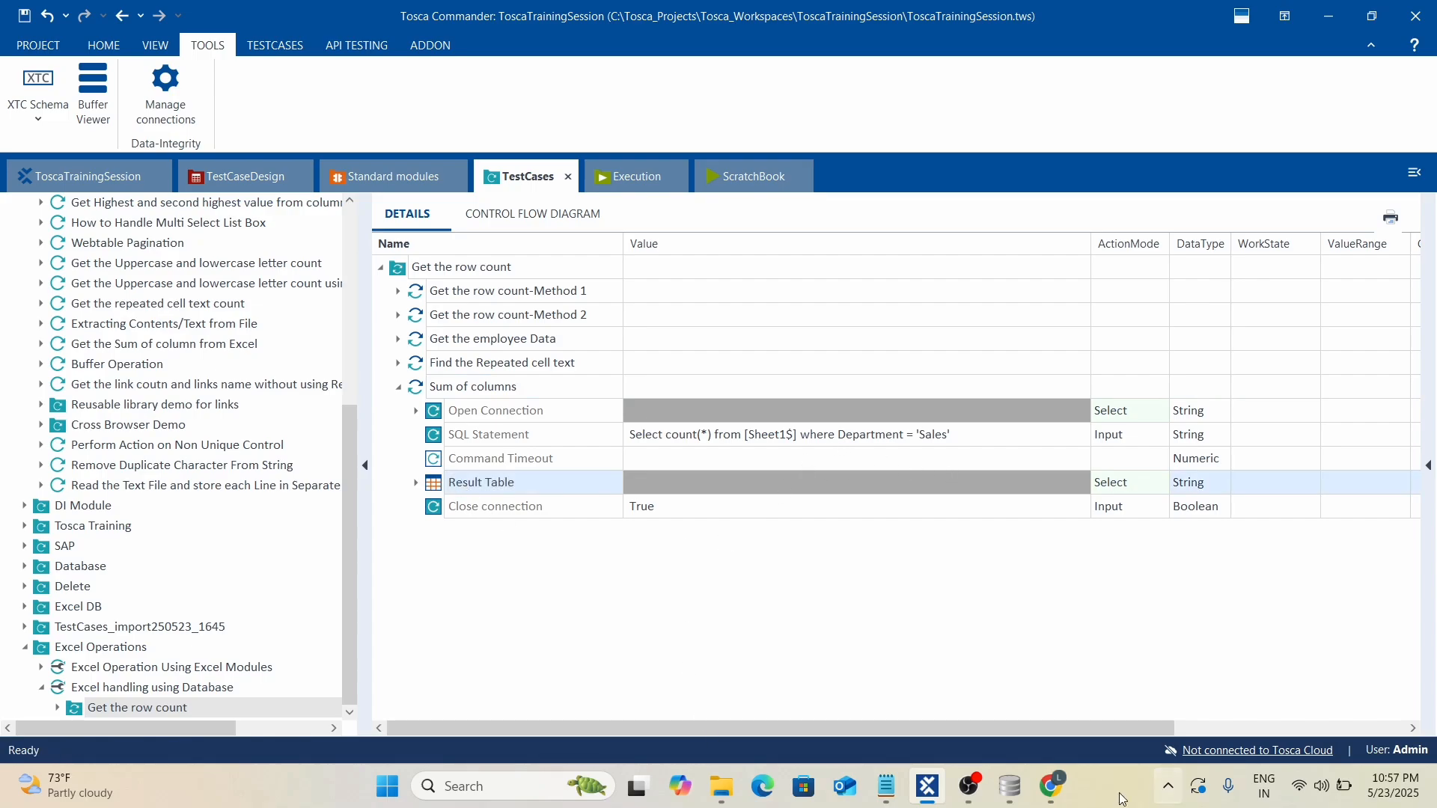
In DB Browser for SQLite, add the query Select SUM(Age) from employees below the existing ones and execute only that query.
click(1014, 797)
click(298, 91)
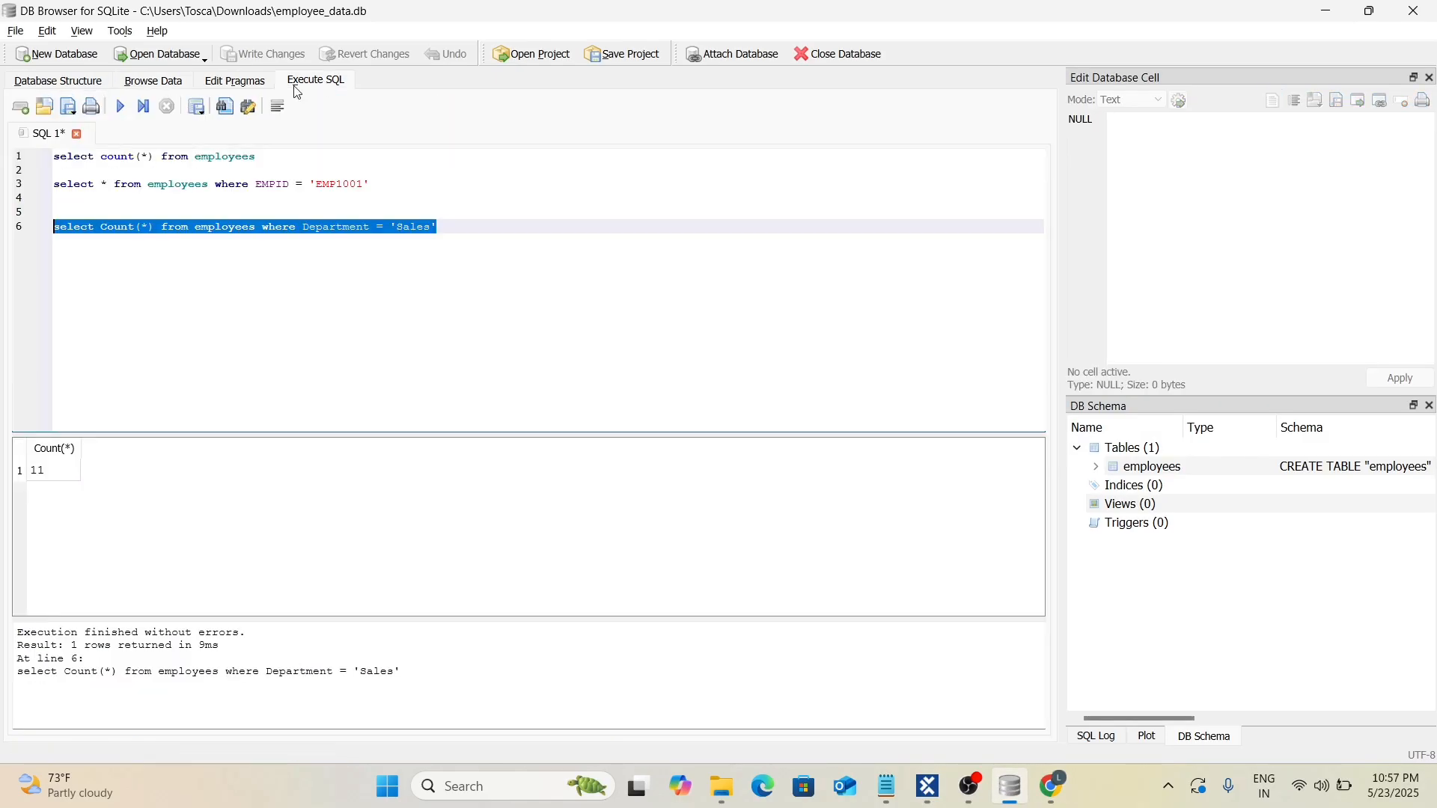
click(516, 224)
key(Return)
text(\)
key(Return)
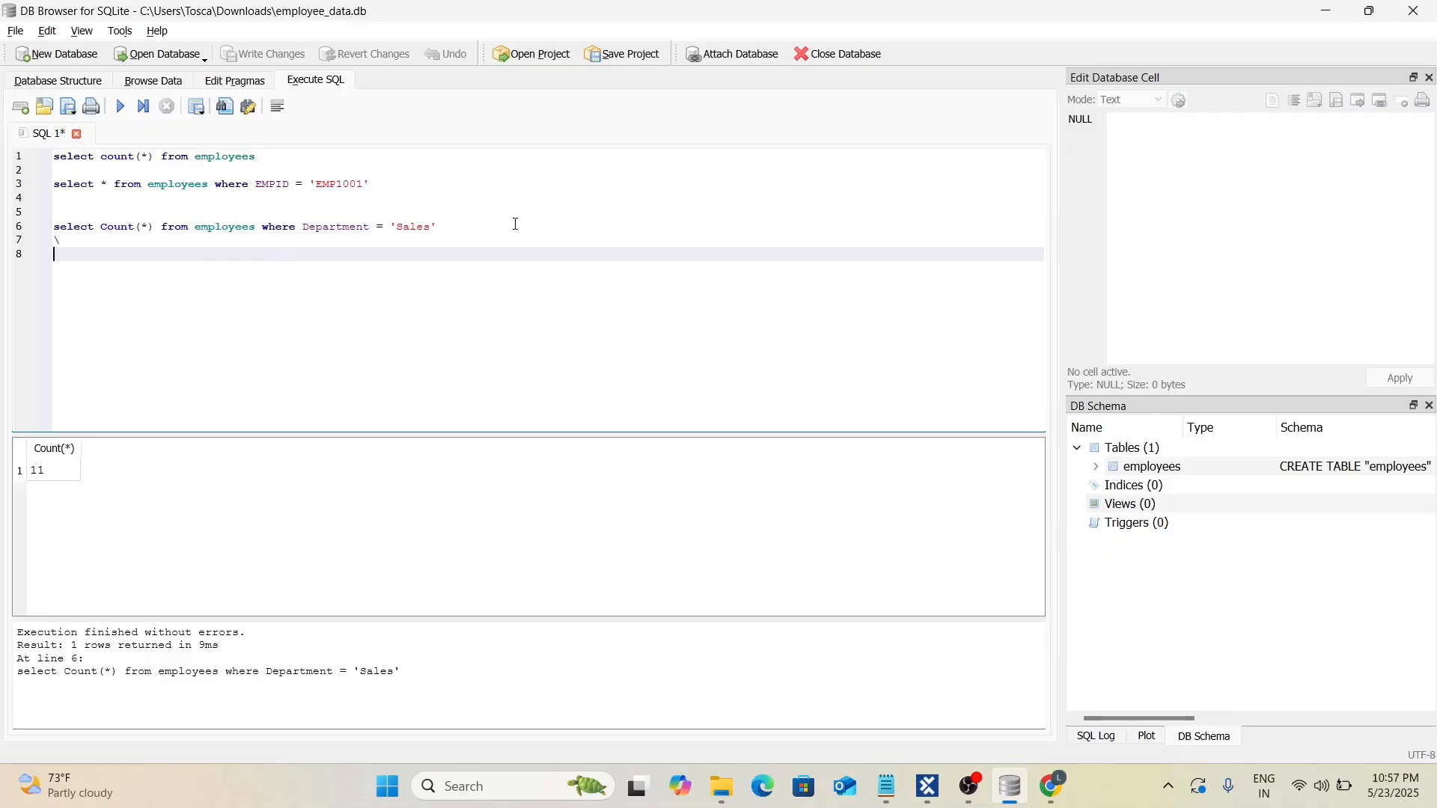
text(Select )
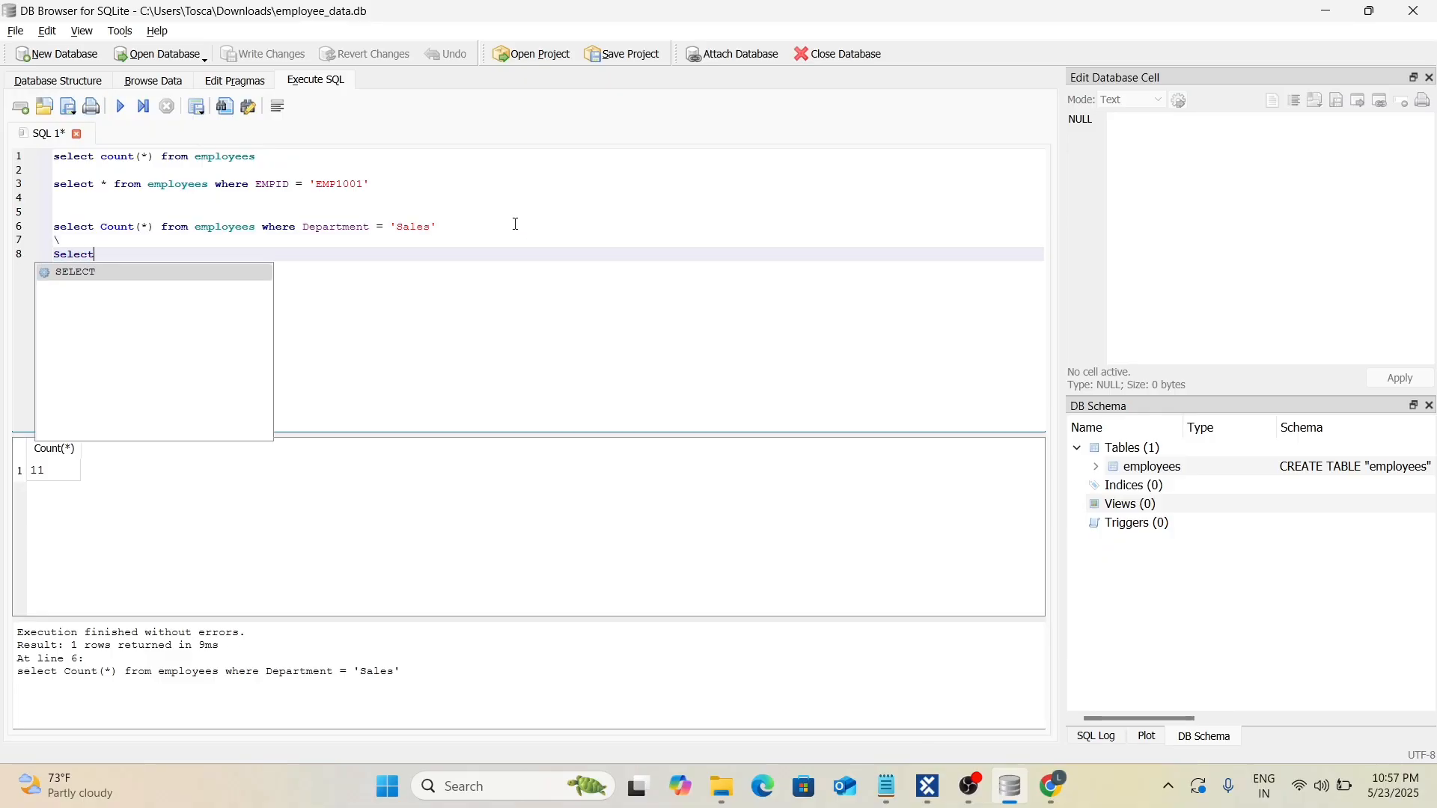
text(Sum)
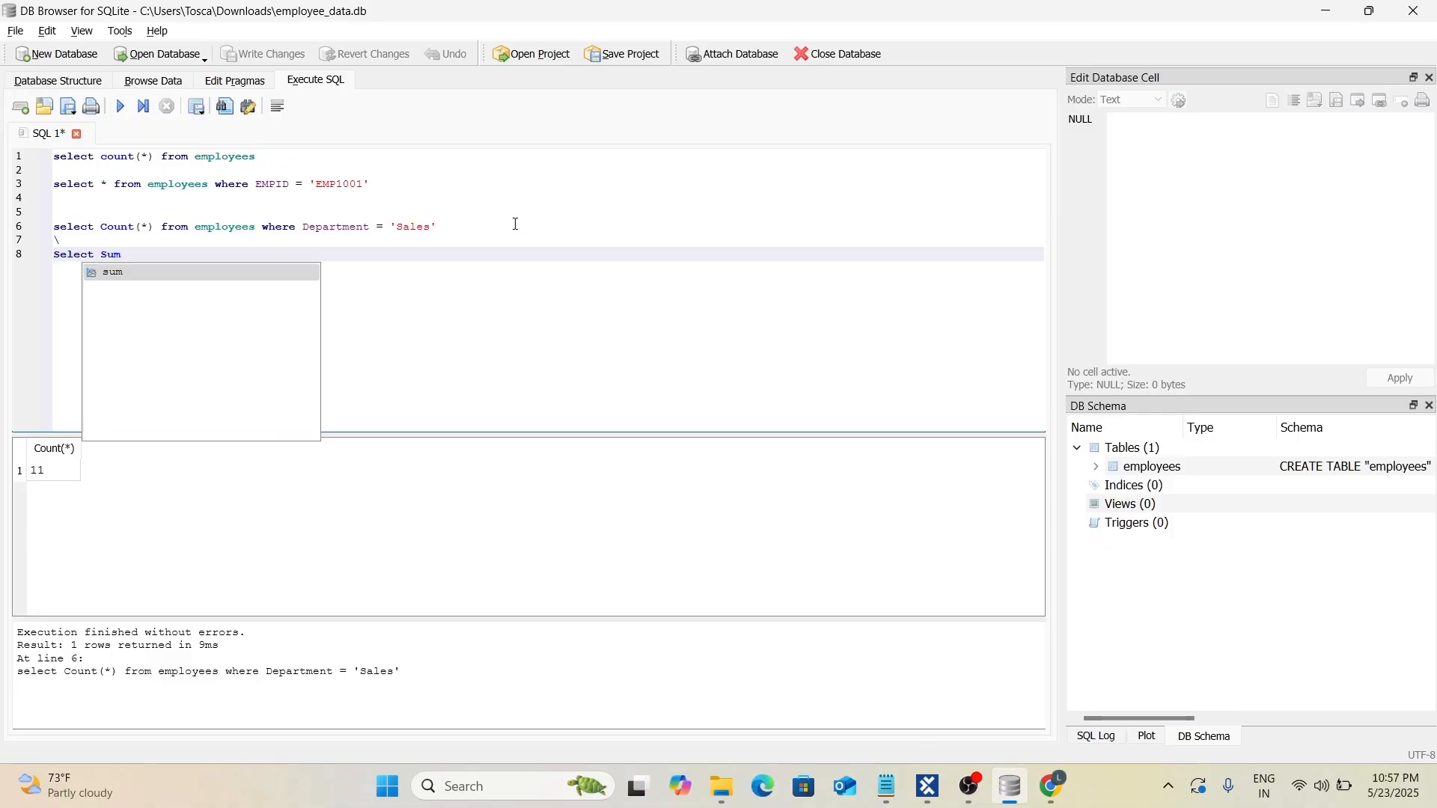
text(()
key(BackSpace)
key(BackSpace)
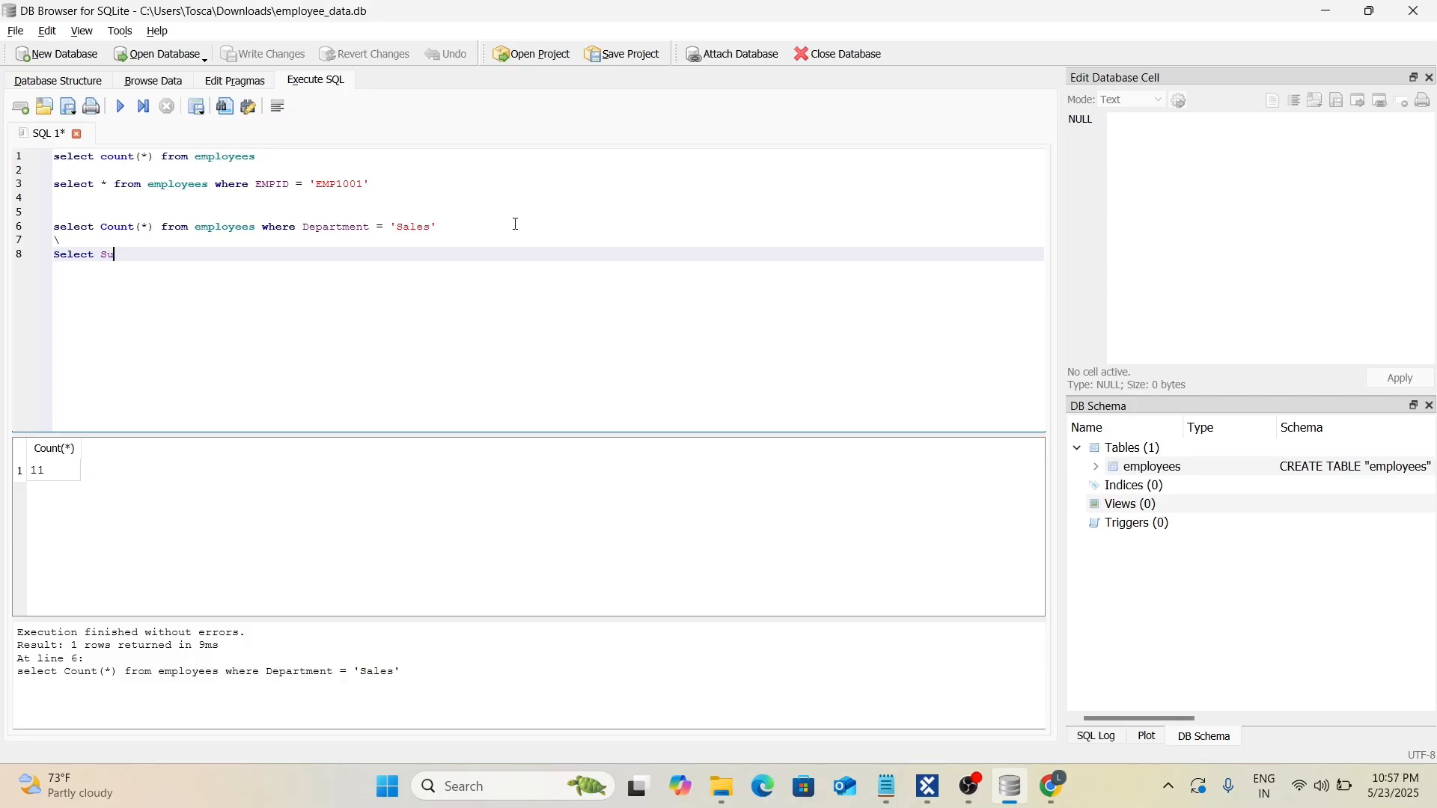
text(M(Age)
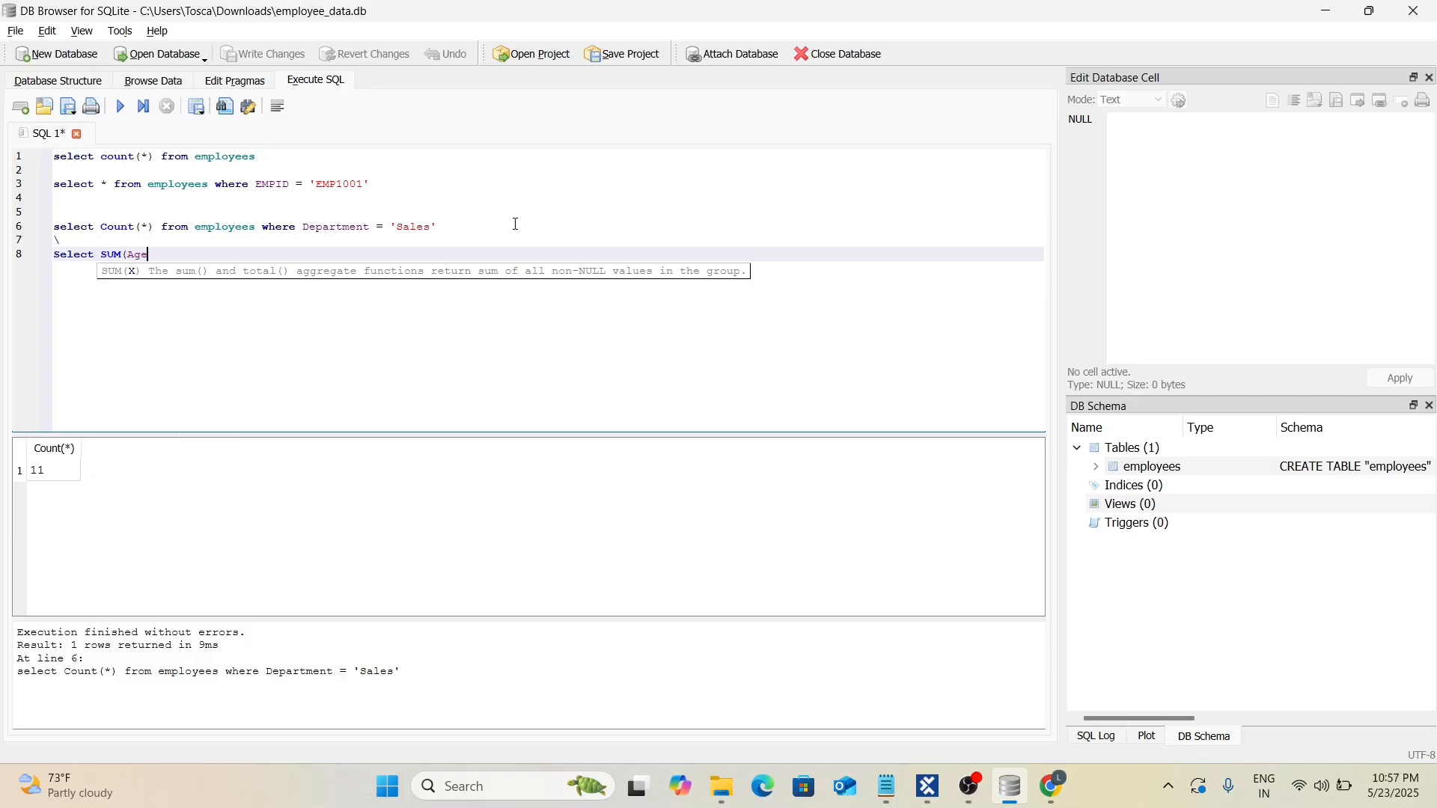
text() from )
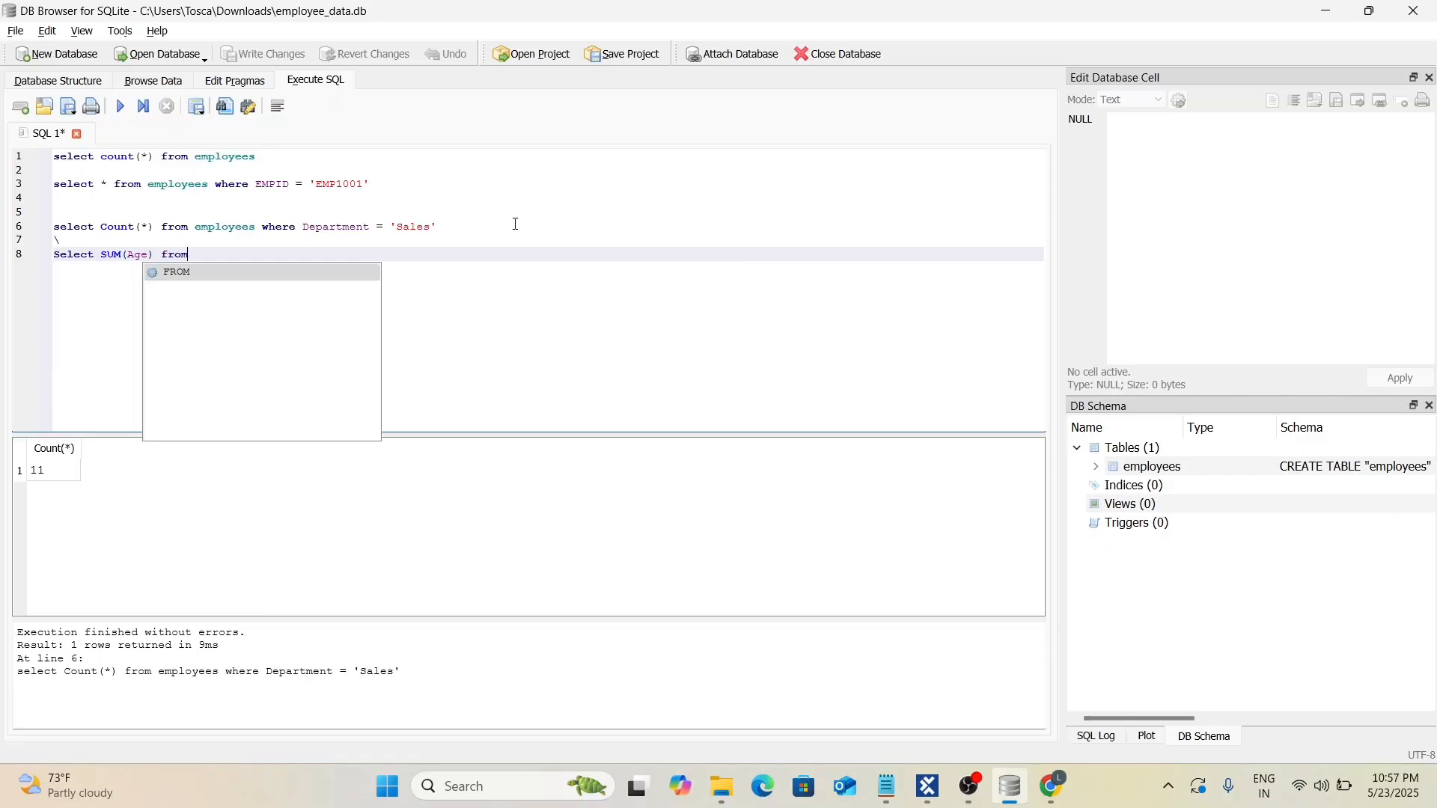
text(employe)
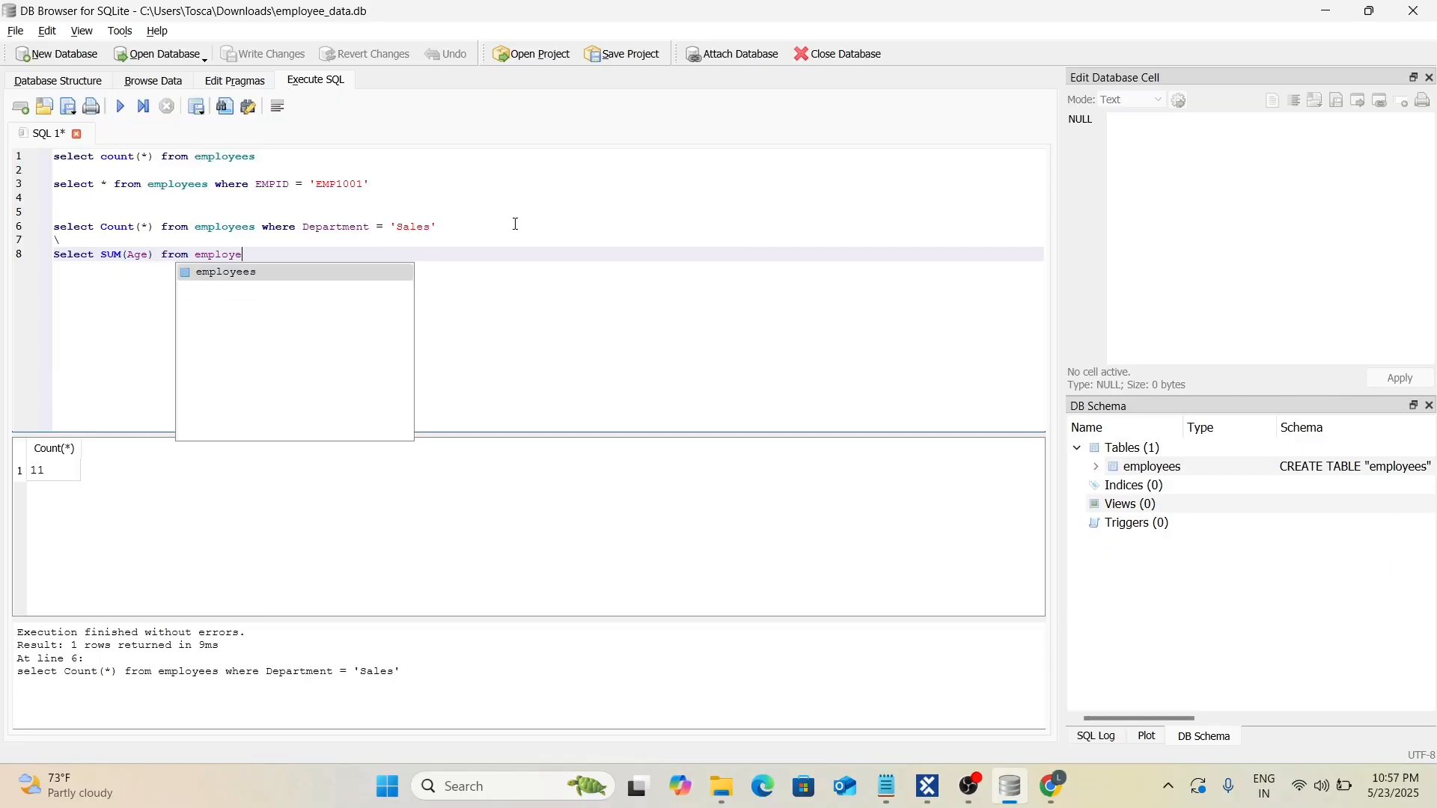
text(es)
drag(265, 254, 52, 255)
click(120, 107)
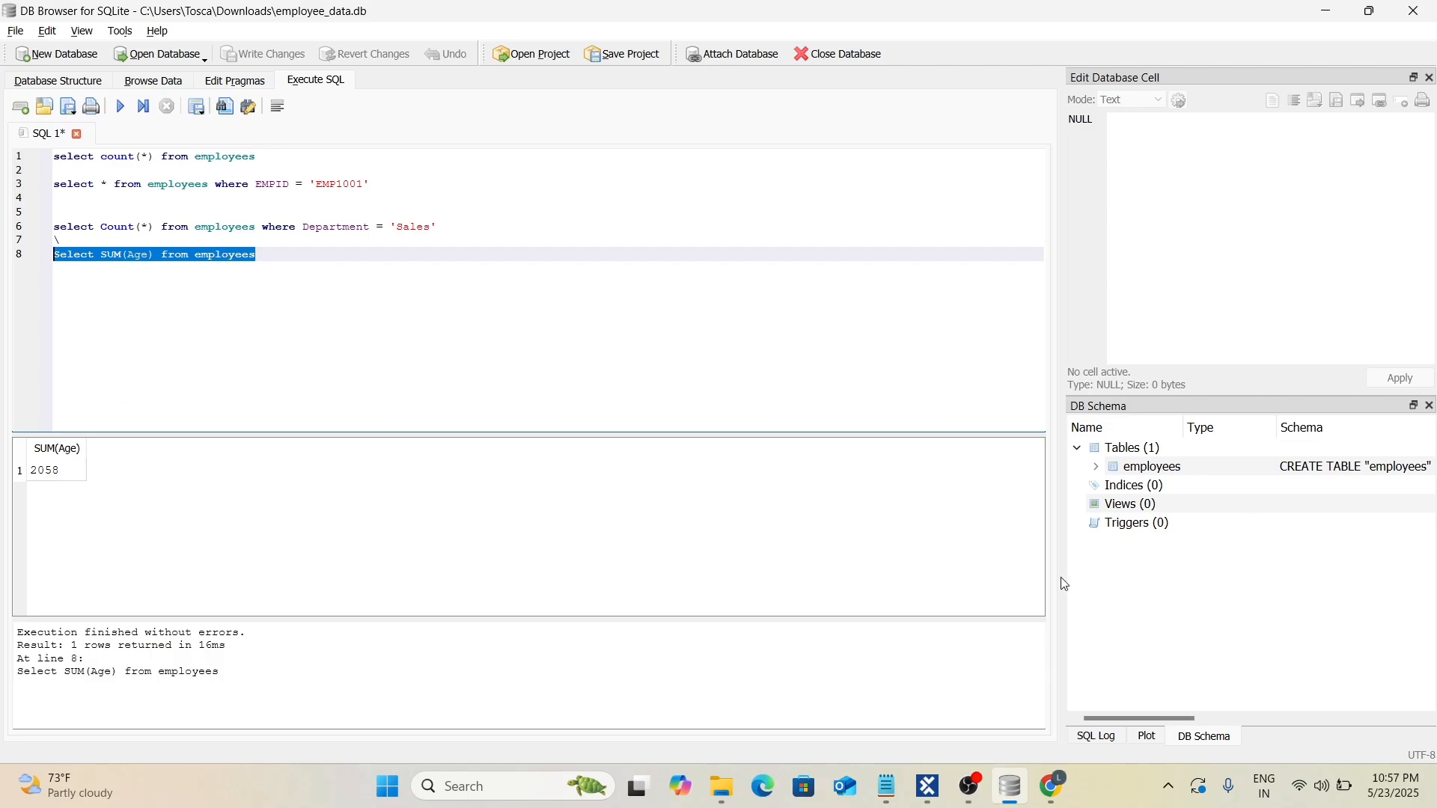
Back in Tosca Commander, change the SQL Statement of Sum of columns to Select SUM(Age) from [Sheet1$].
key(alt+Tab)
click(984, 438)
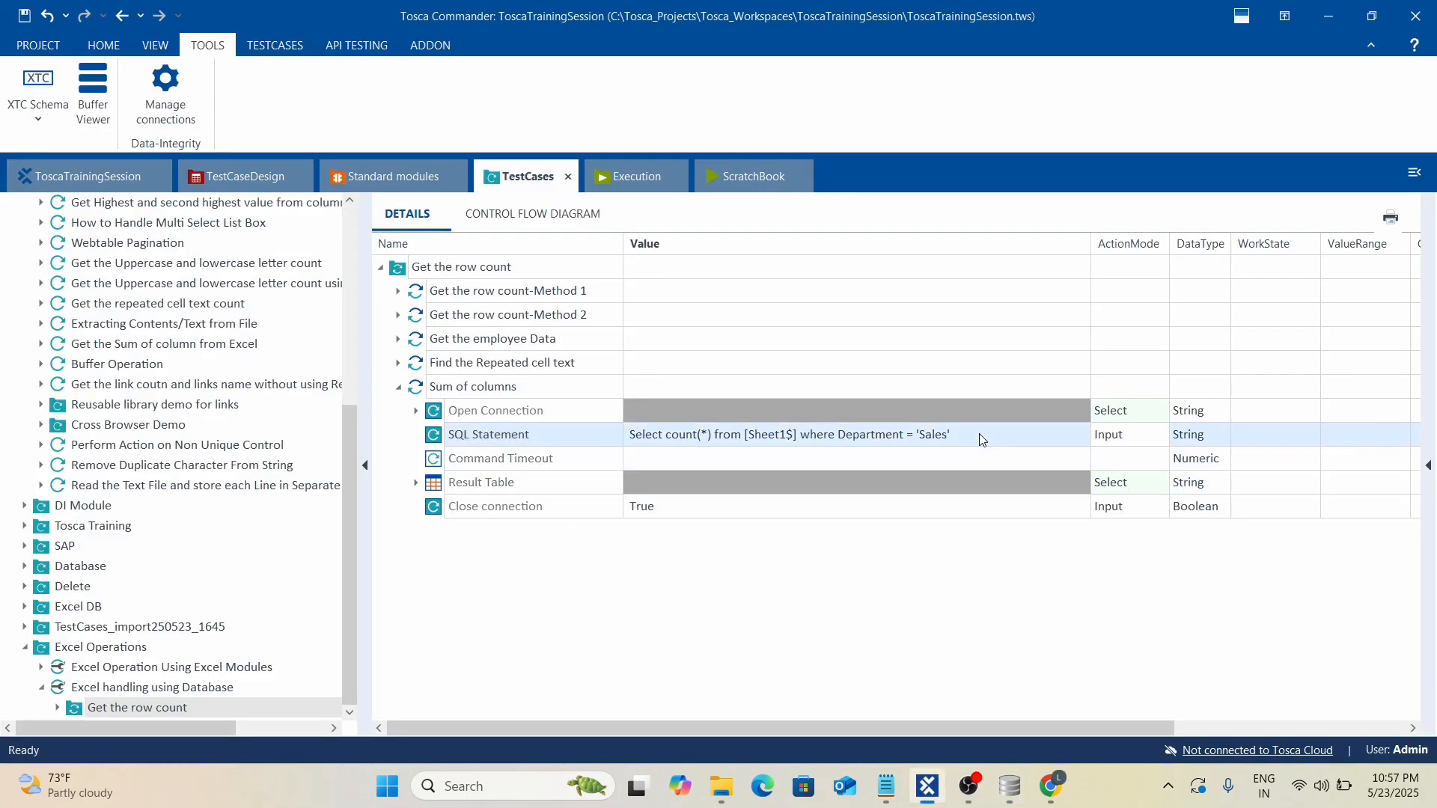
drag(993, 434, 792, 432)
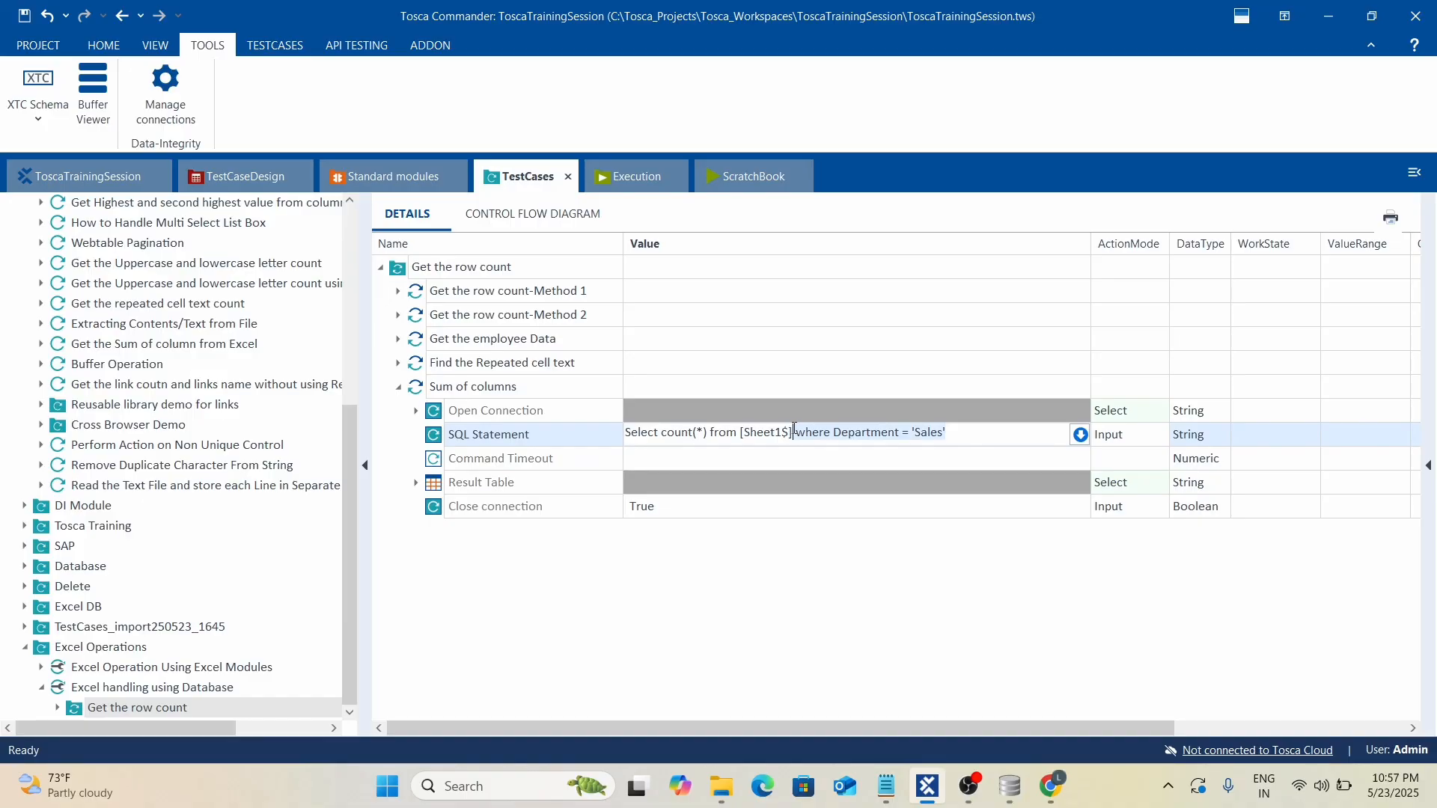
key(BackSpace)
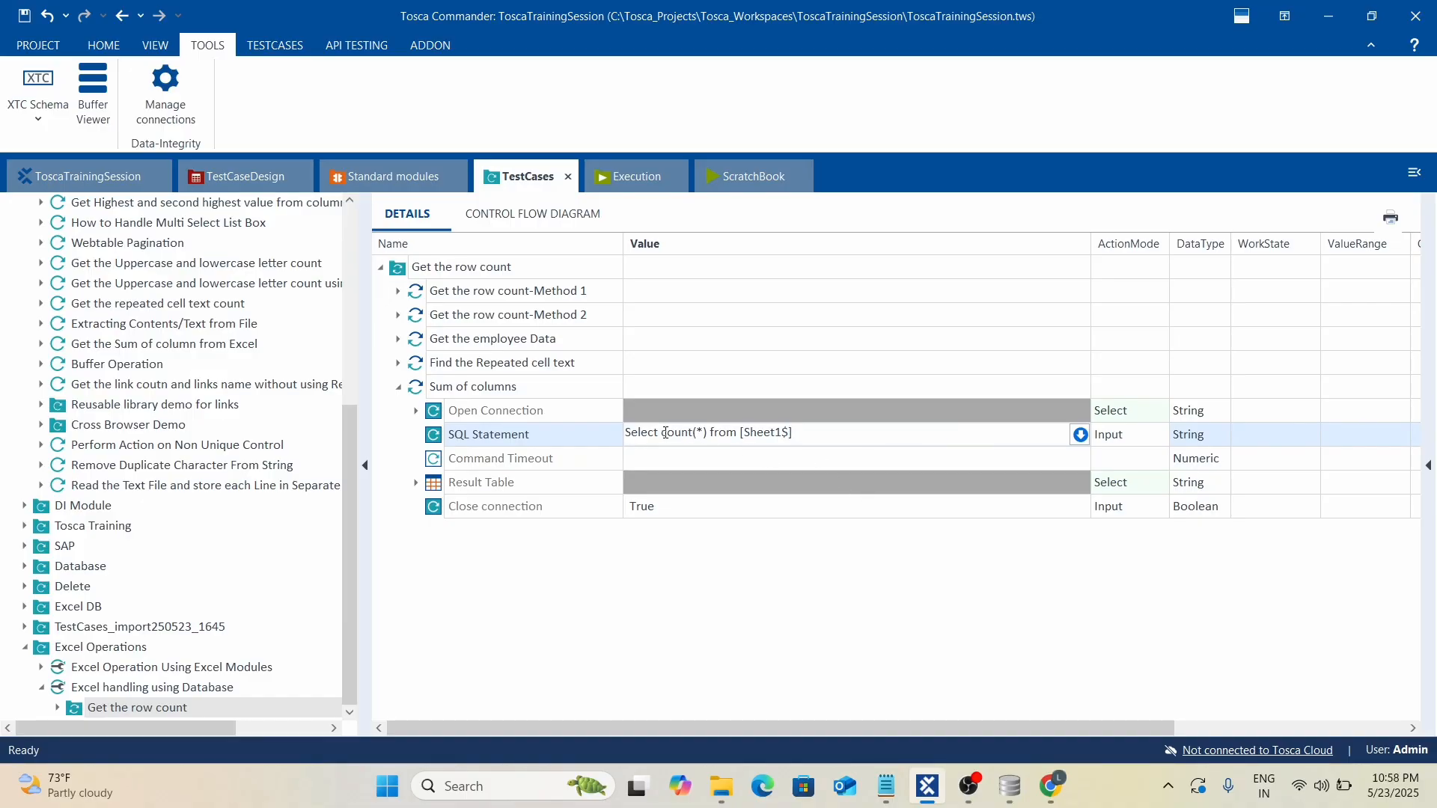
drag(665, 432, 726, 433)
key(BackSpace)
text(SUM)
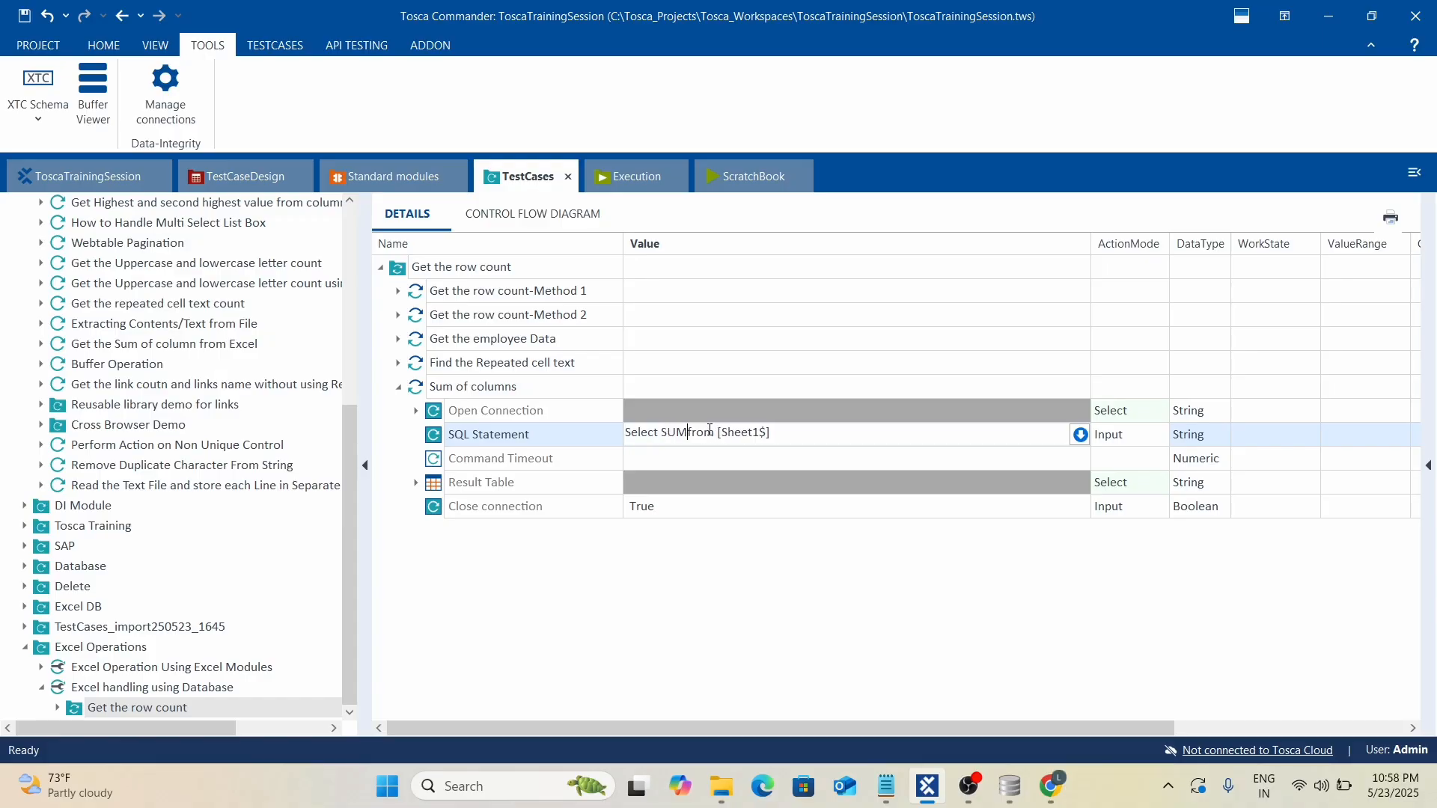
text((Age))
Rename the buffer for cell #1 in row $1 of the Sum of columns Result Table to sum.
click(416, 483)
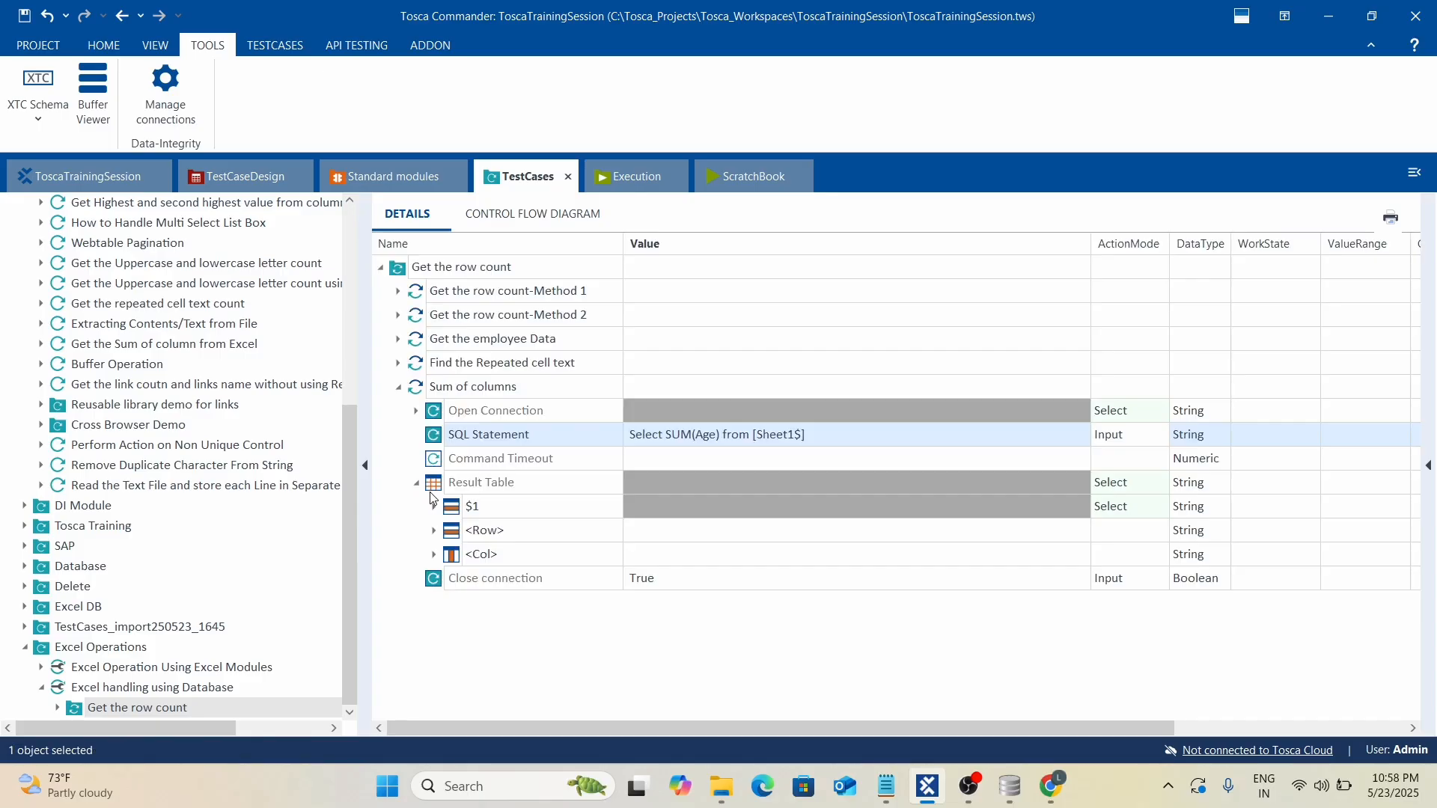
click(434, 507)
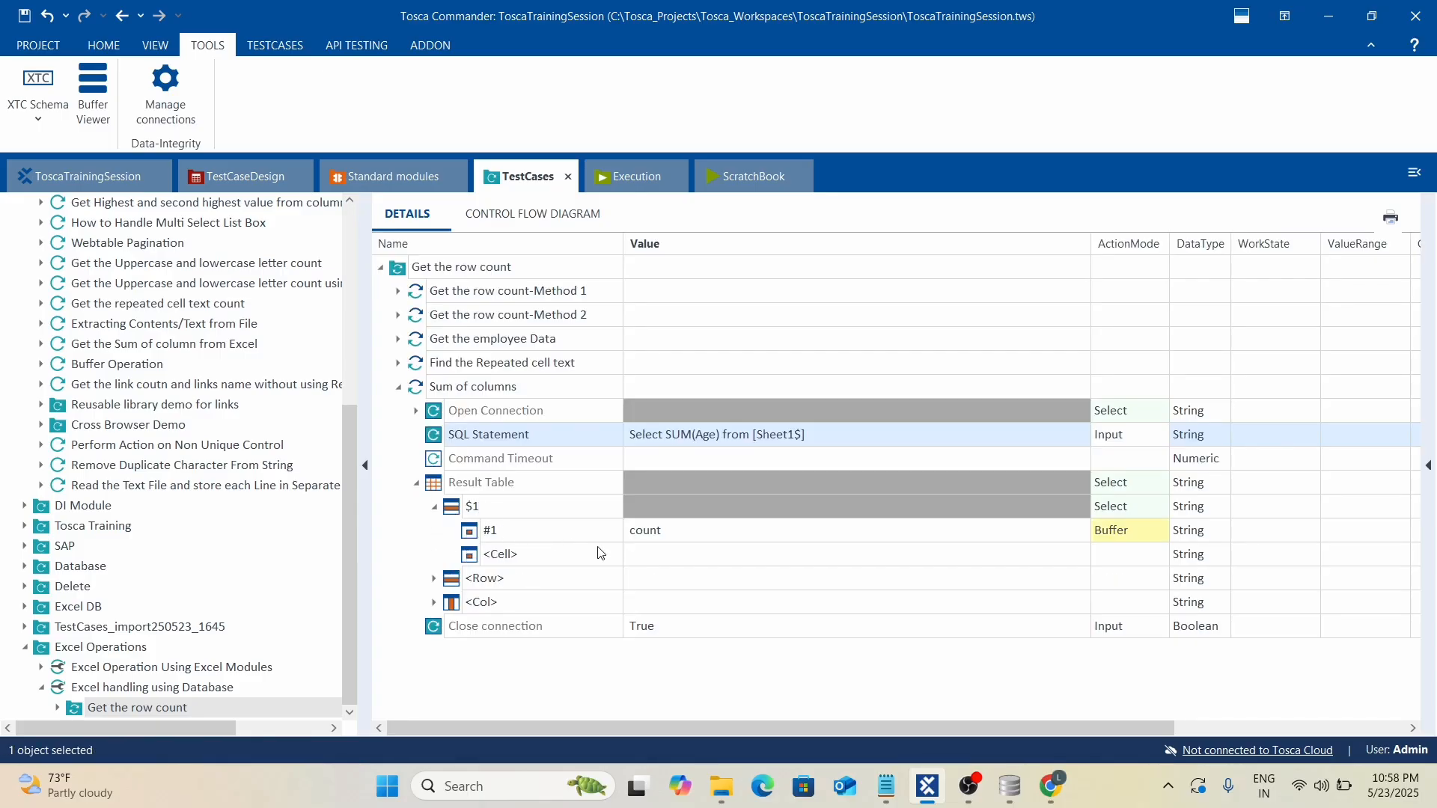
click(673, 539)
drag(685, 530, 493, 533)
text(sum)
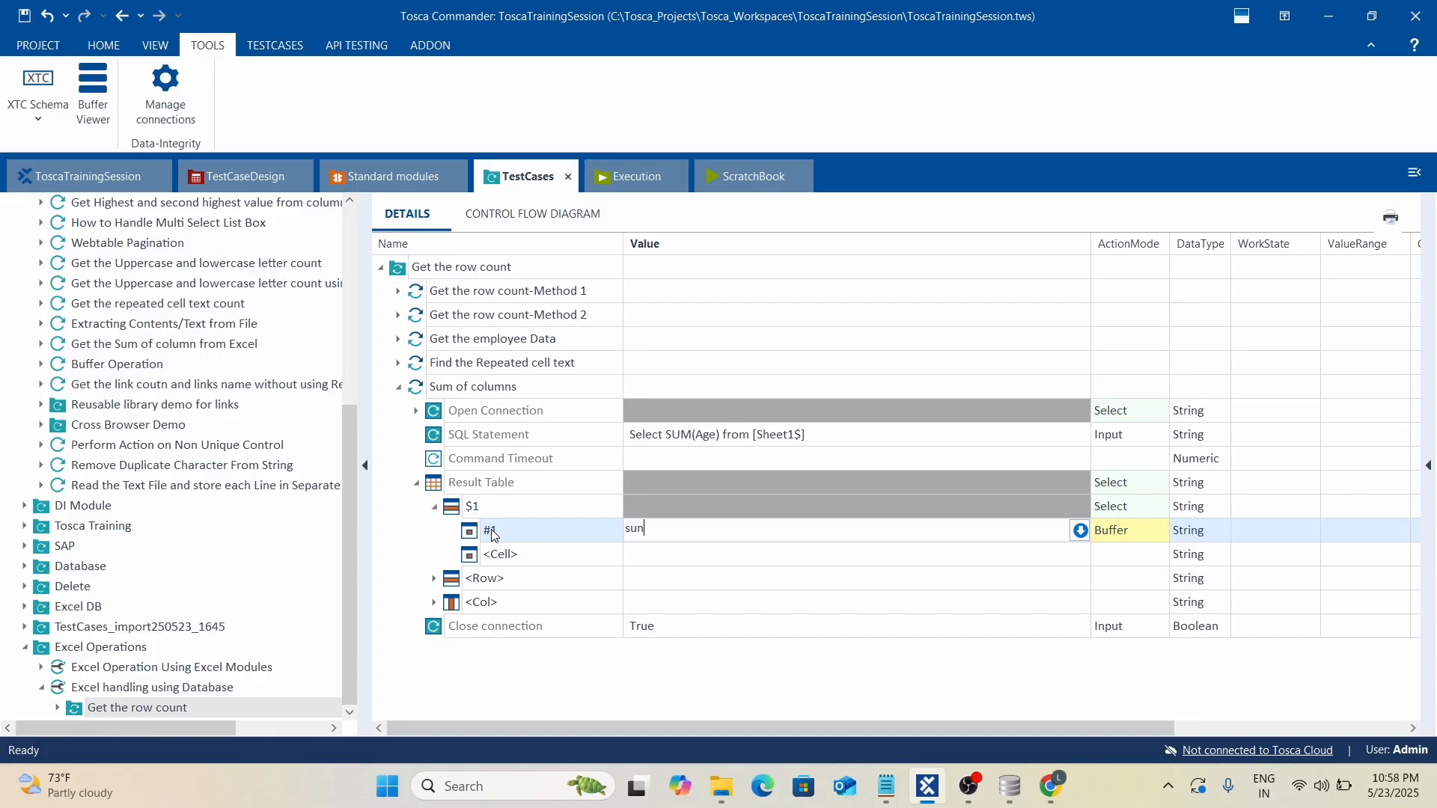
click(734, 558)
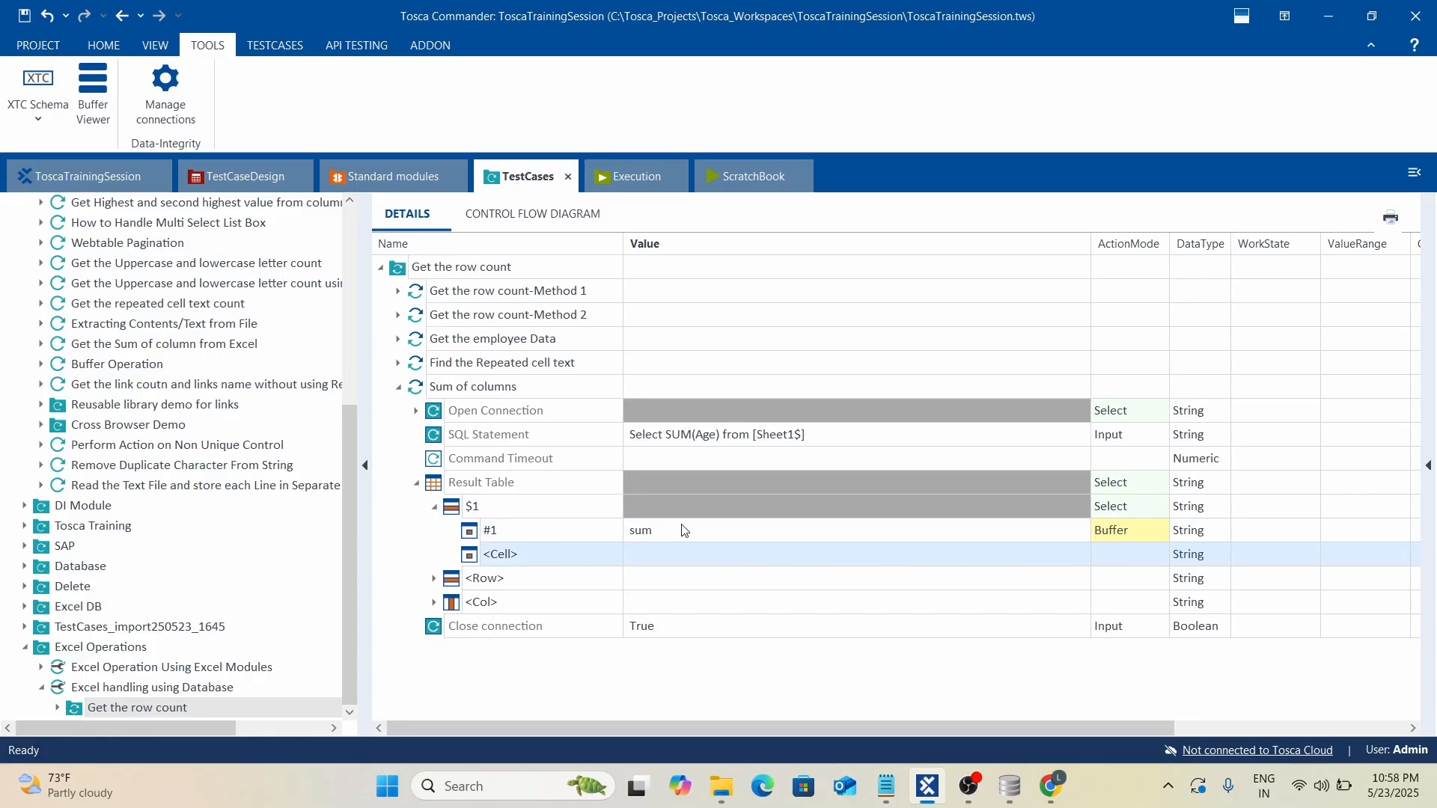
Run Sum of columns in ScratchBook and expand its Result Table down to cell #1 to inspect the sum buffer's log entry.
right_click(447, 393)
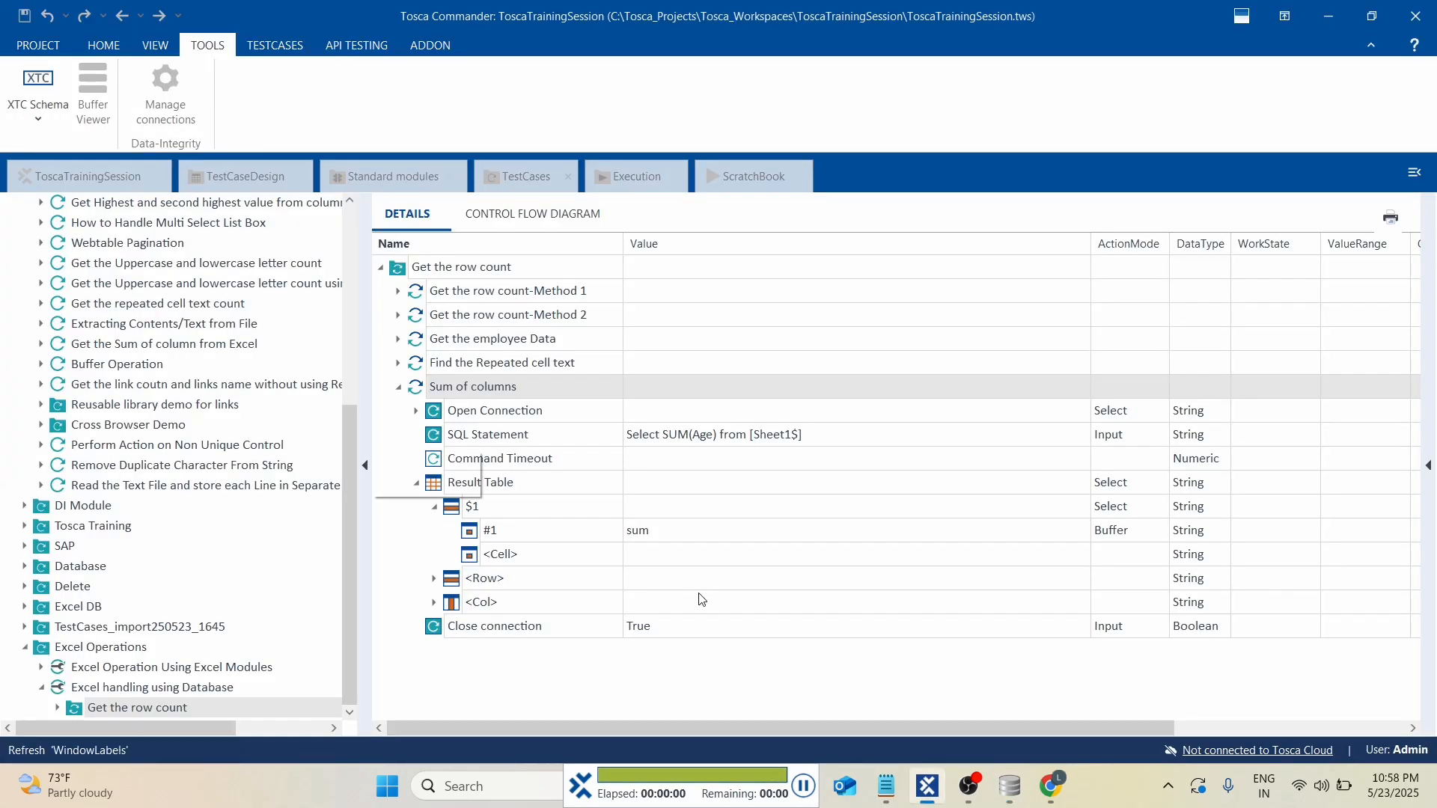
click(553, 292)
click(572, 315)
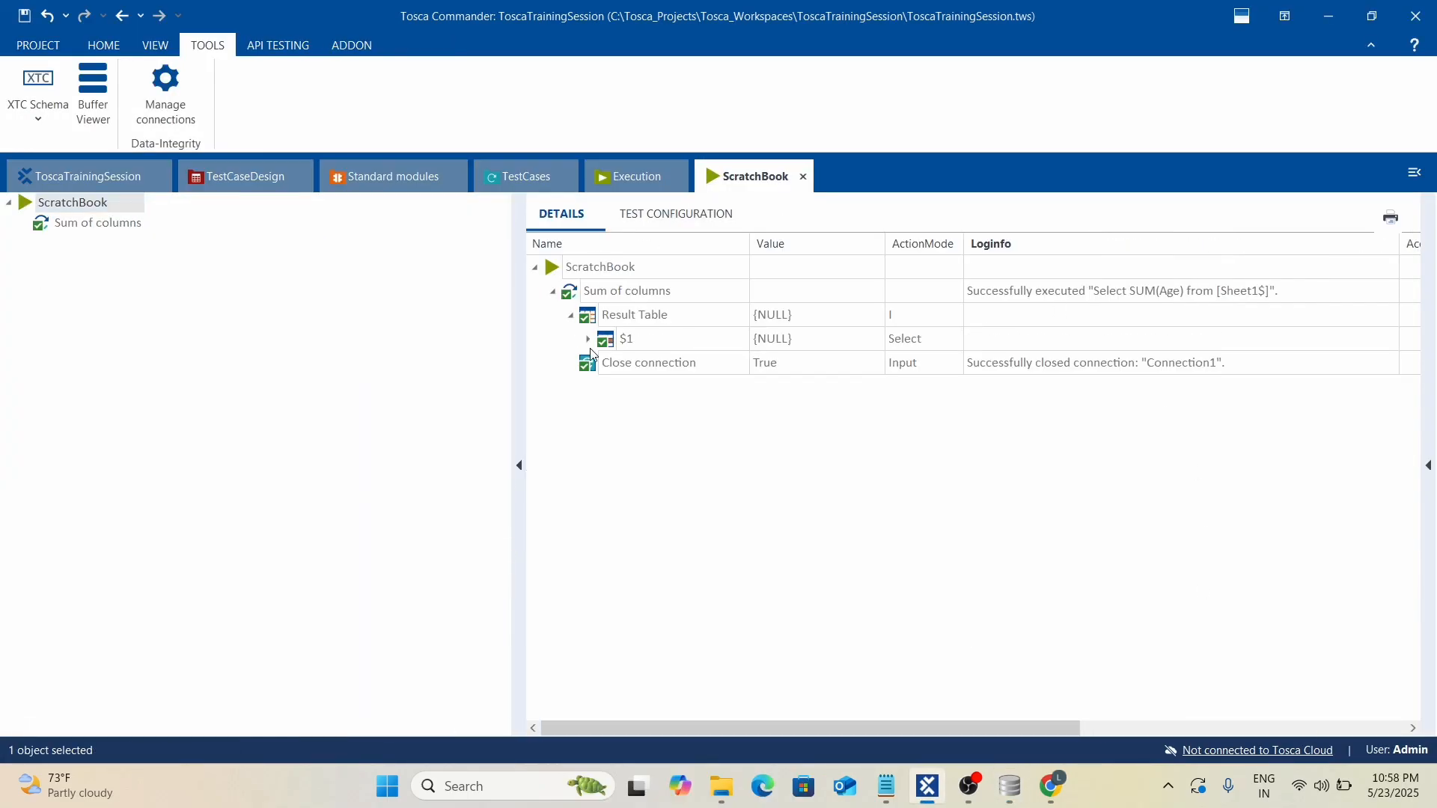
click(589, 339)
click(1214, 364)
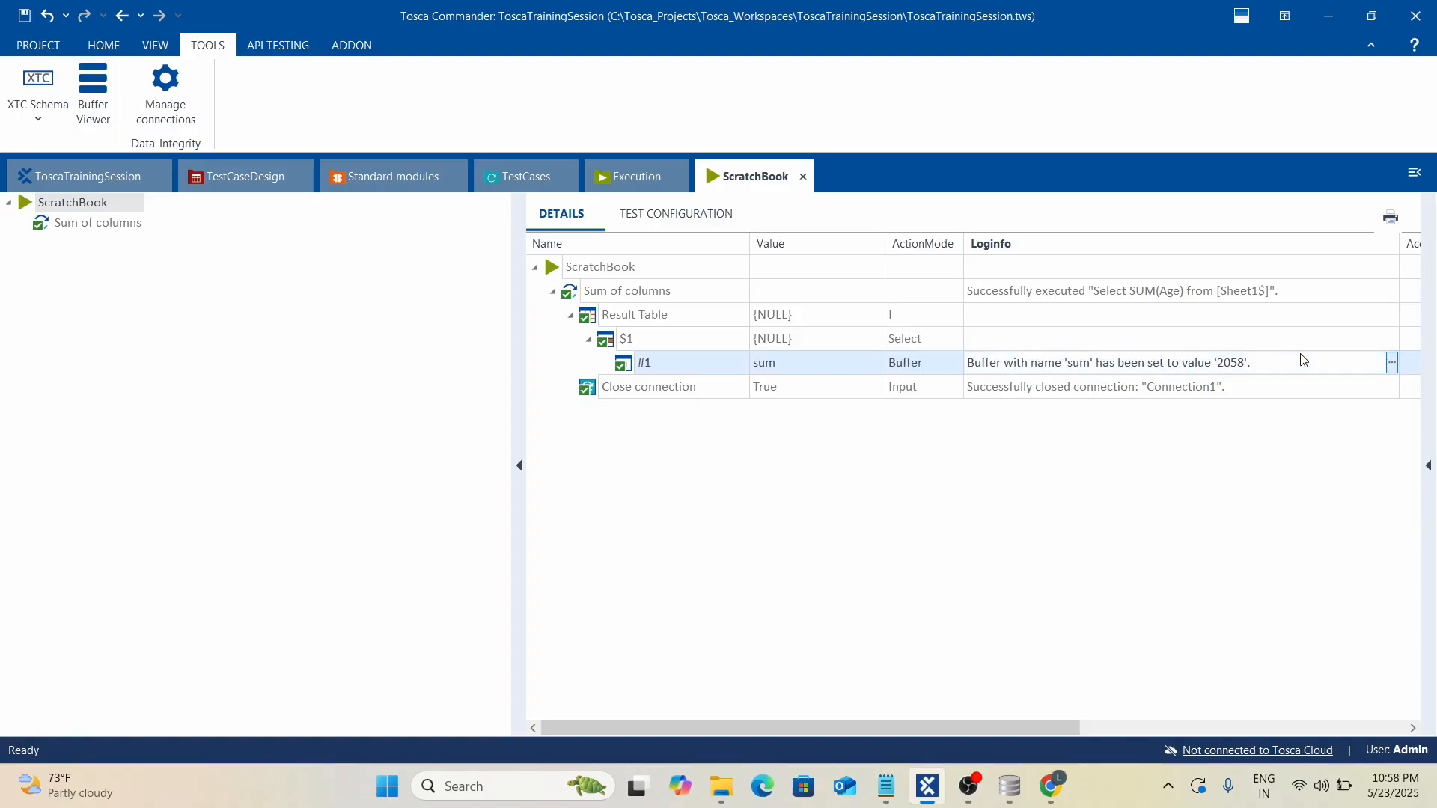
Compare the SUM(Age) result in DB Browser for SQLite with Tosca's buffered sum, and collapse Sum of columns in the test case.
key(alt+Tab)
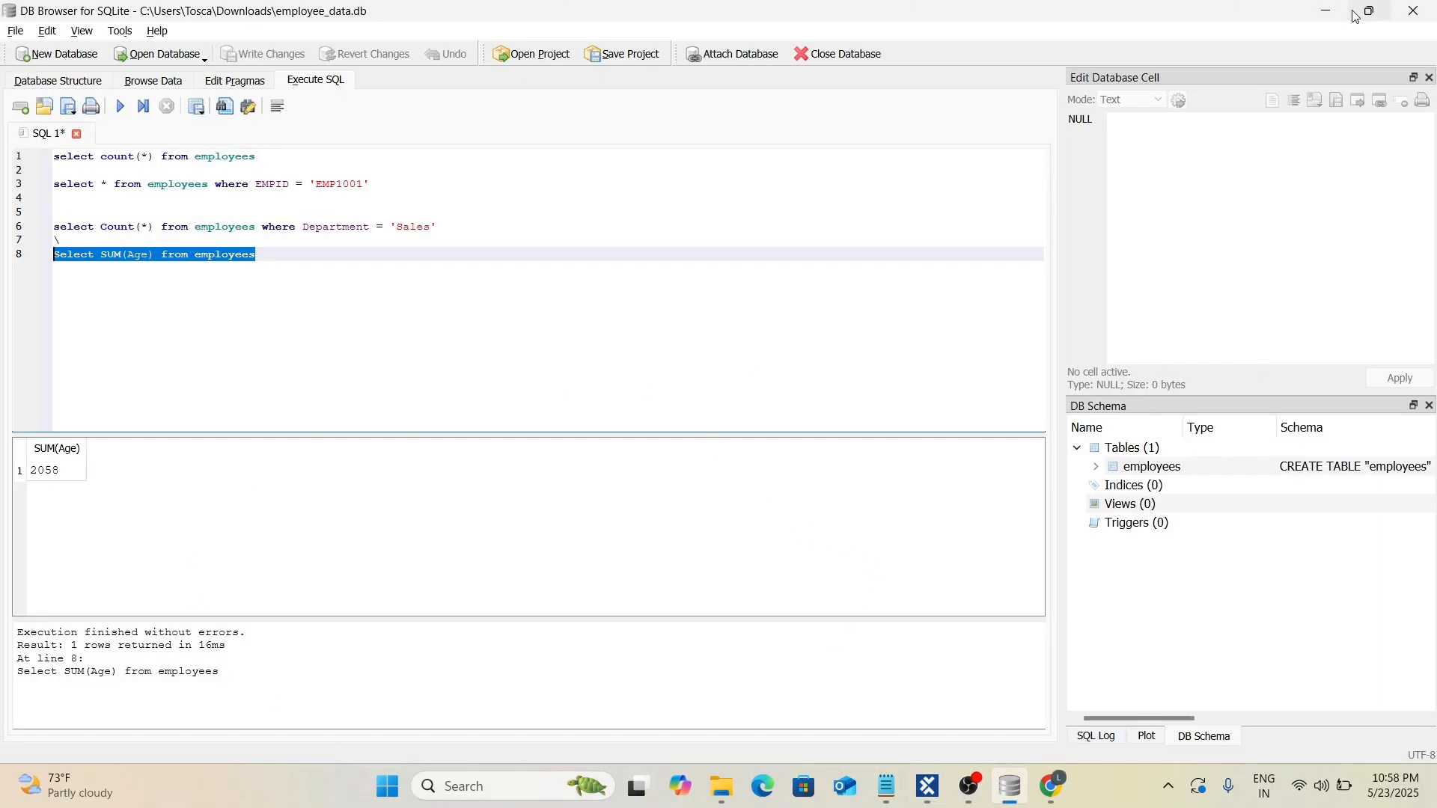
click(1329, 12)
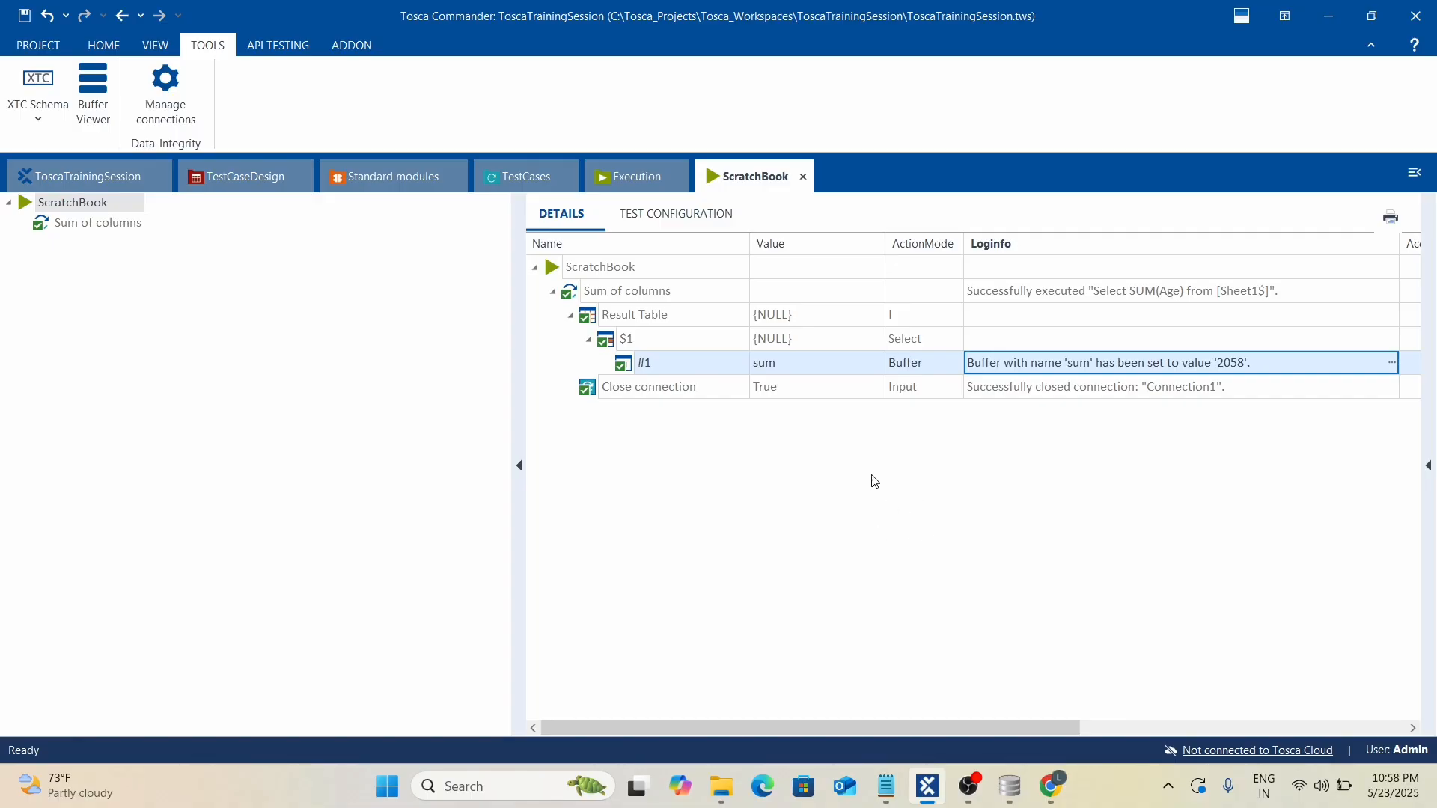
click(509, 182)
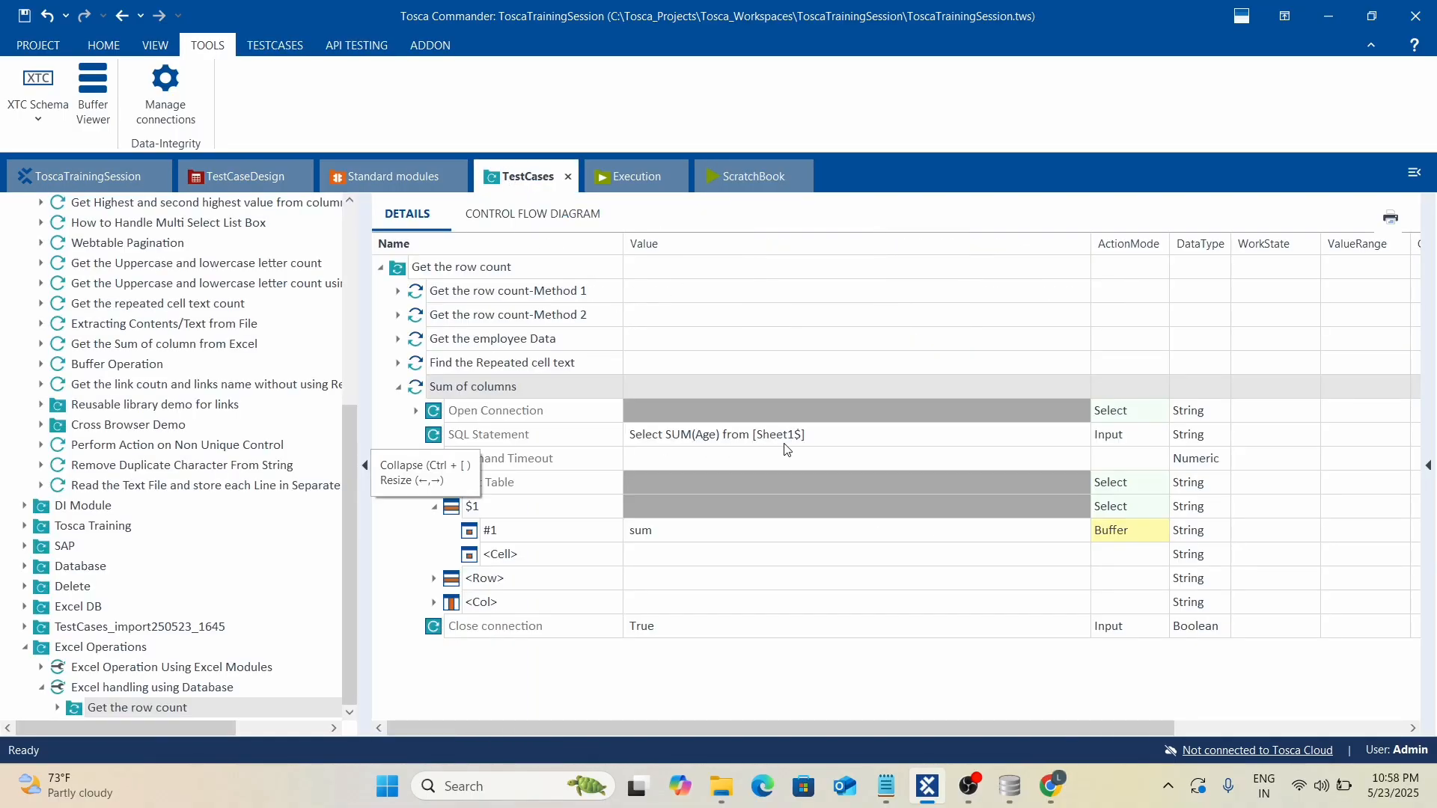
click(399, 389)
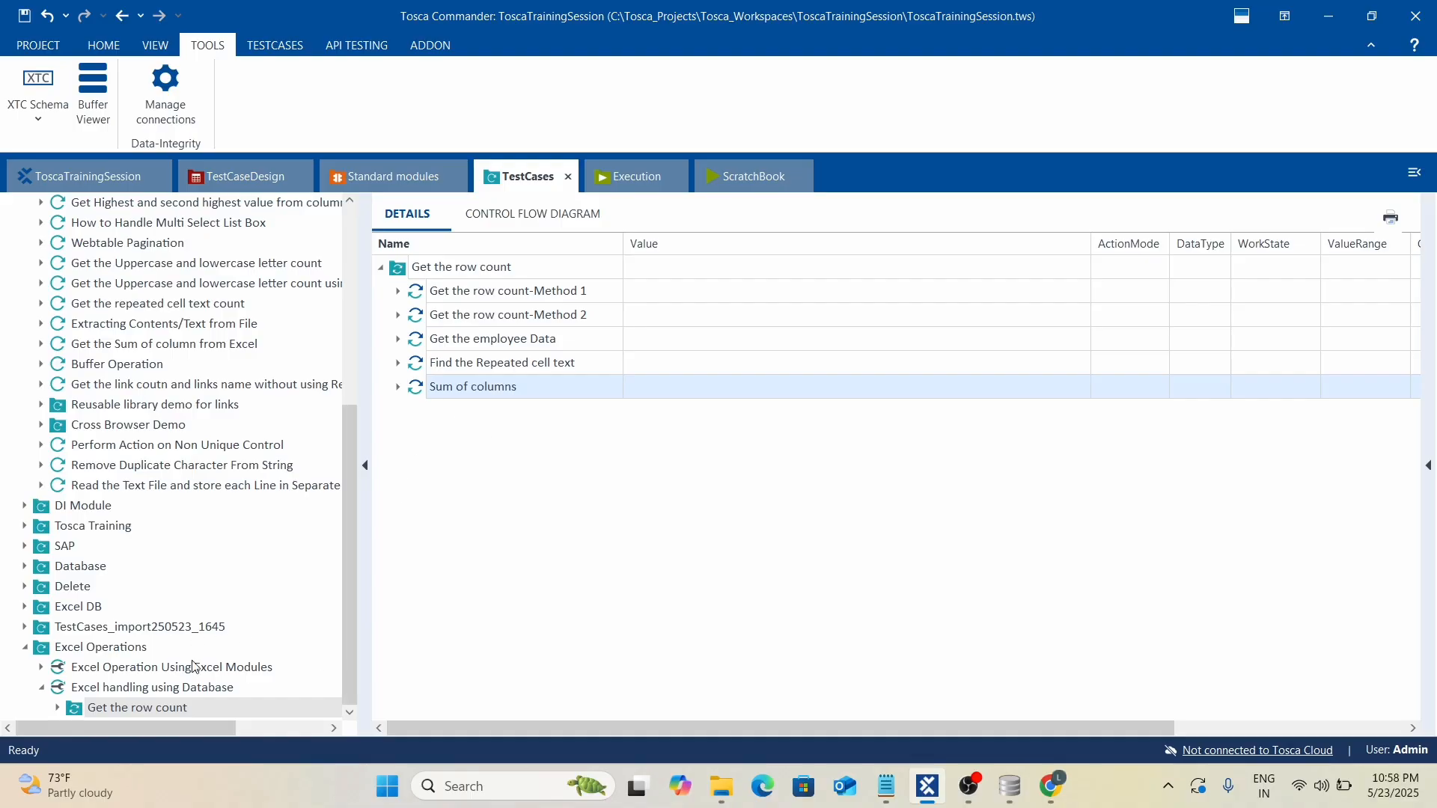
Review the contents of the Excel Operation Using Excel Modules and Excel handling using Database test cases for comparison.
click(659, 663)
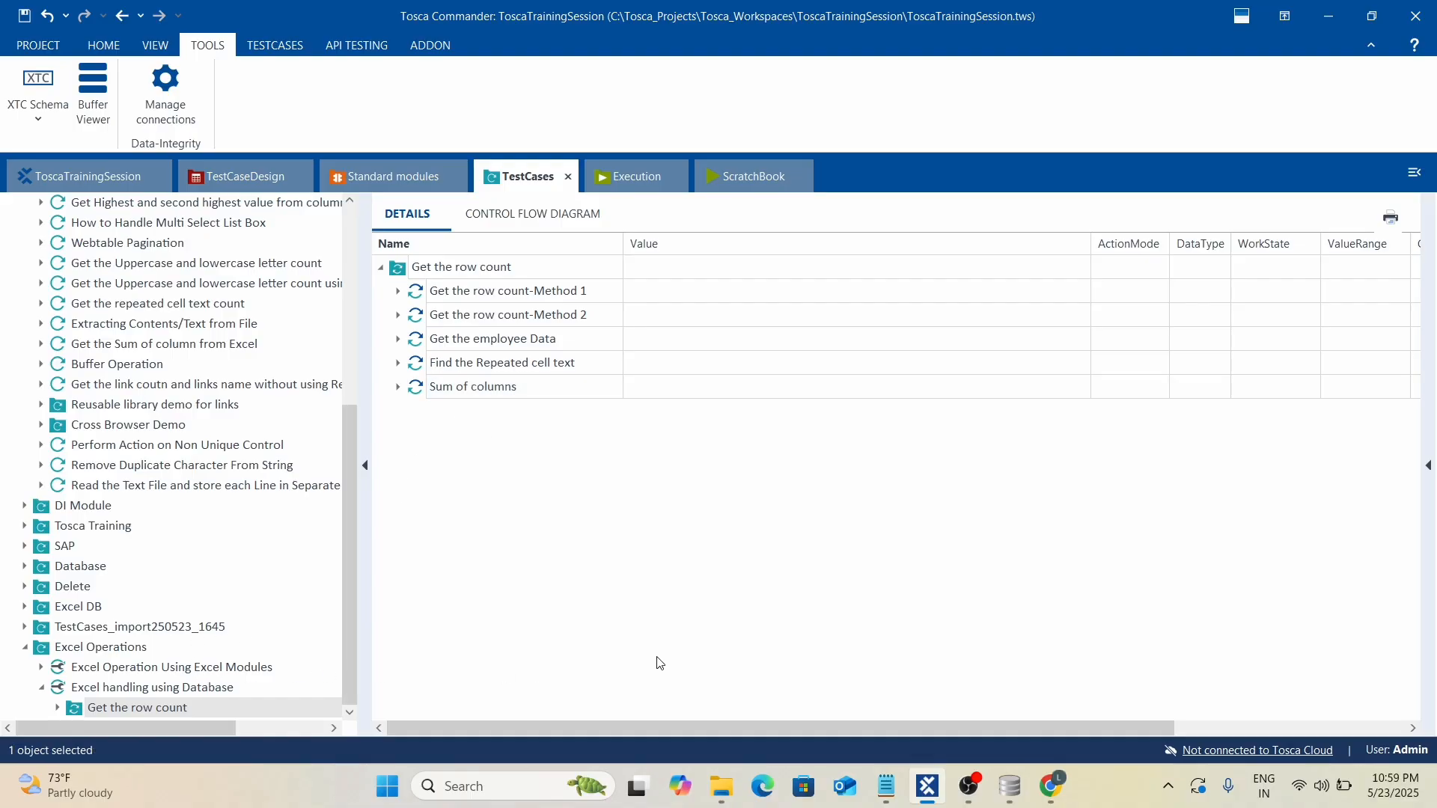
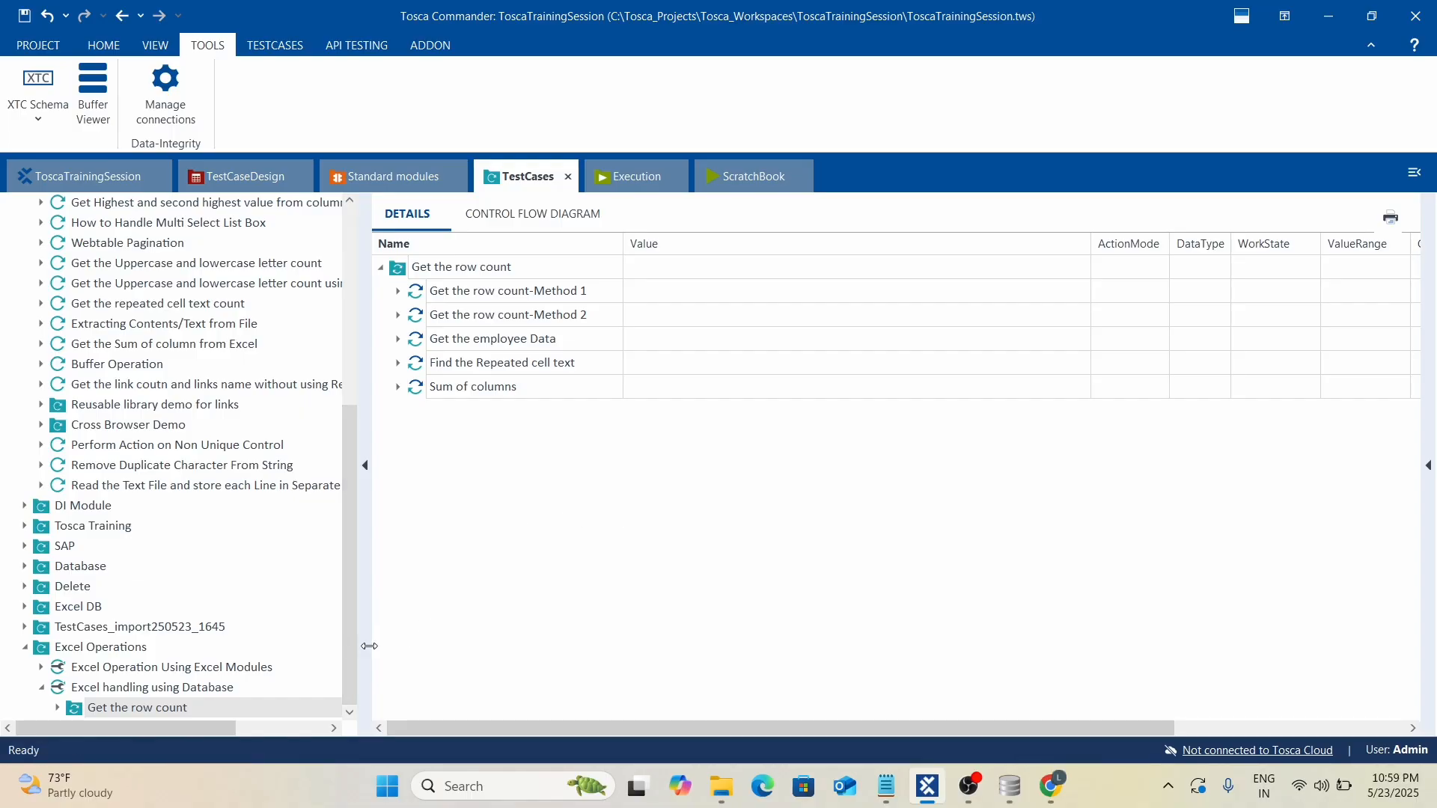
drag(622, 239, 609, 240)
click(156, 669)
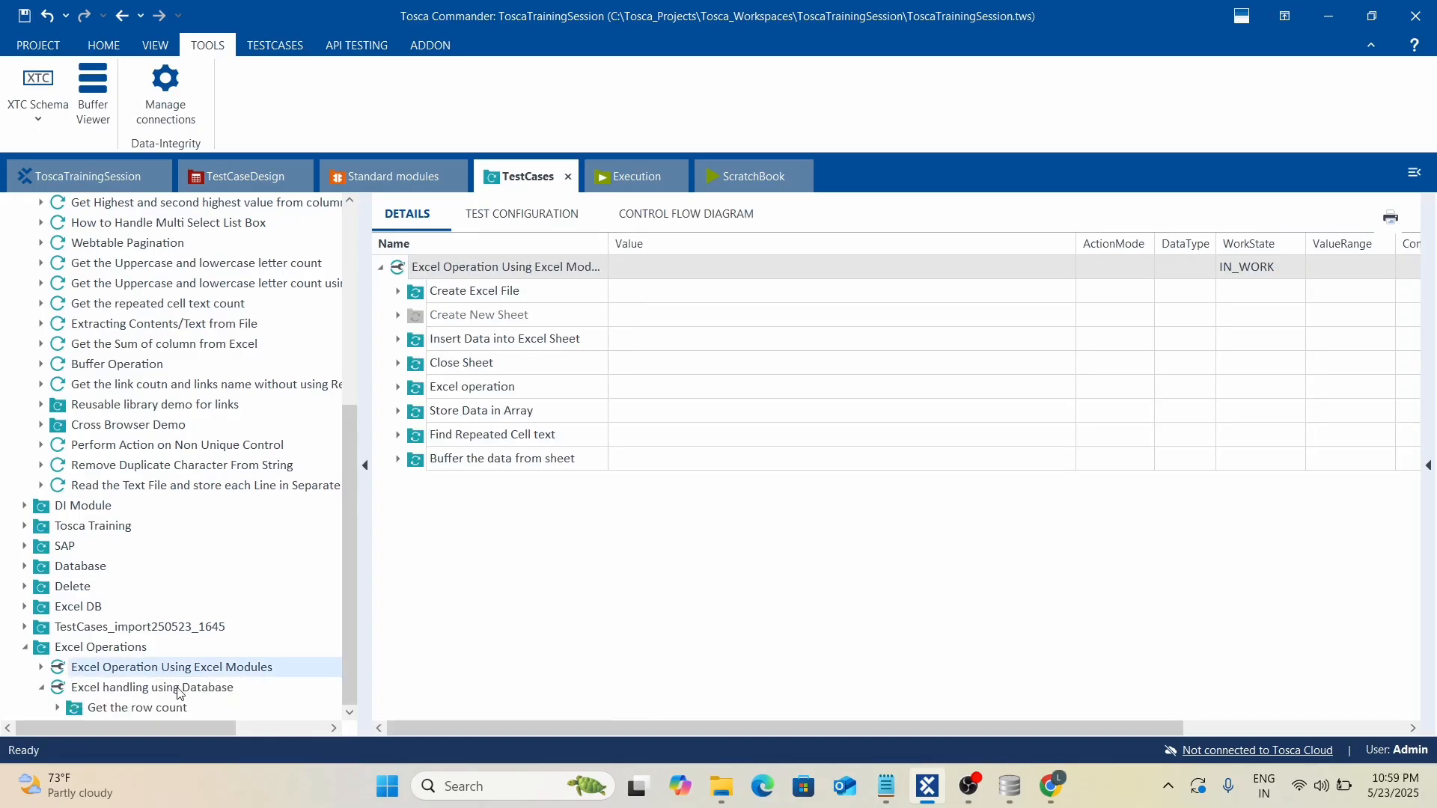
click(178, 690)
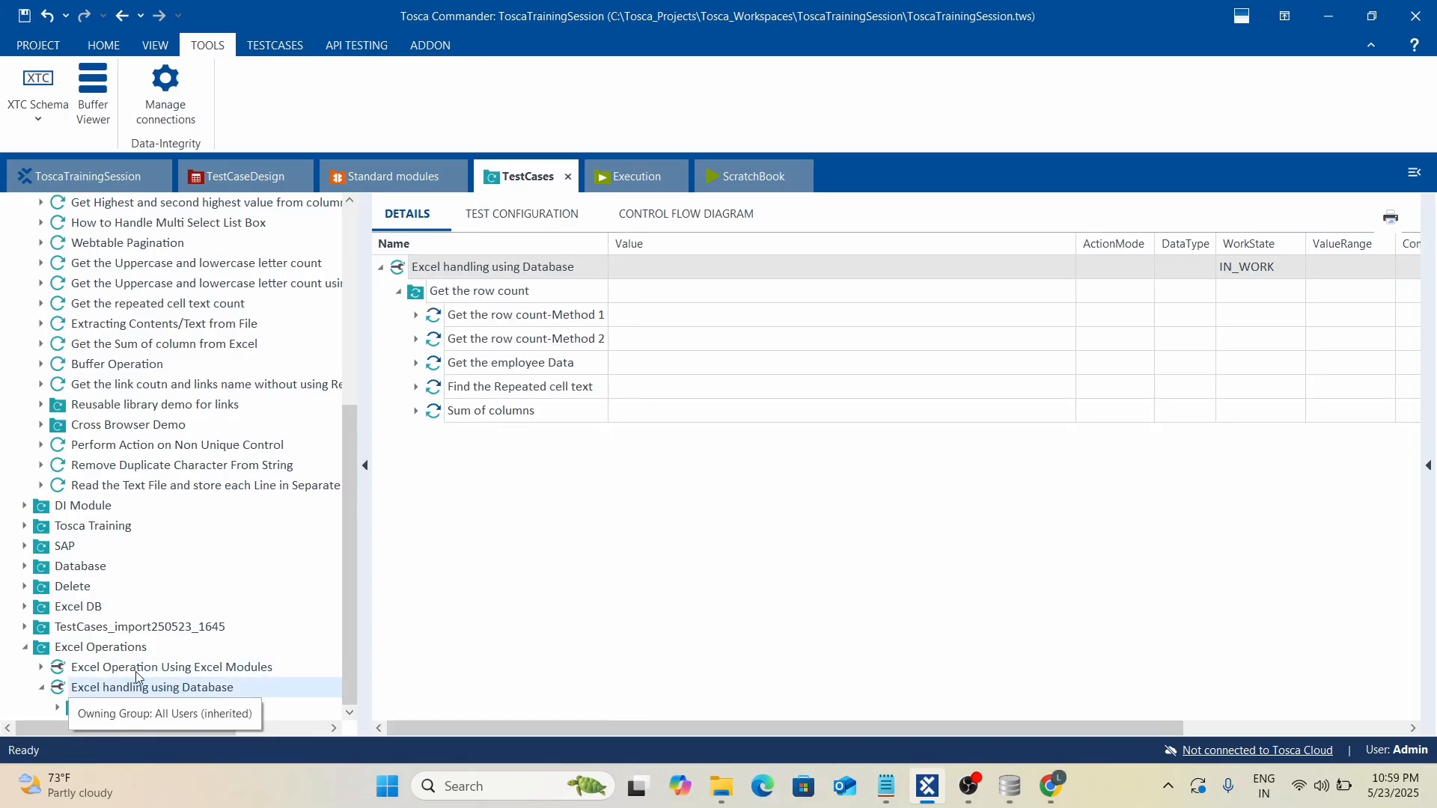
click(131, 670)
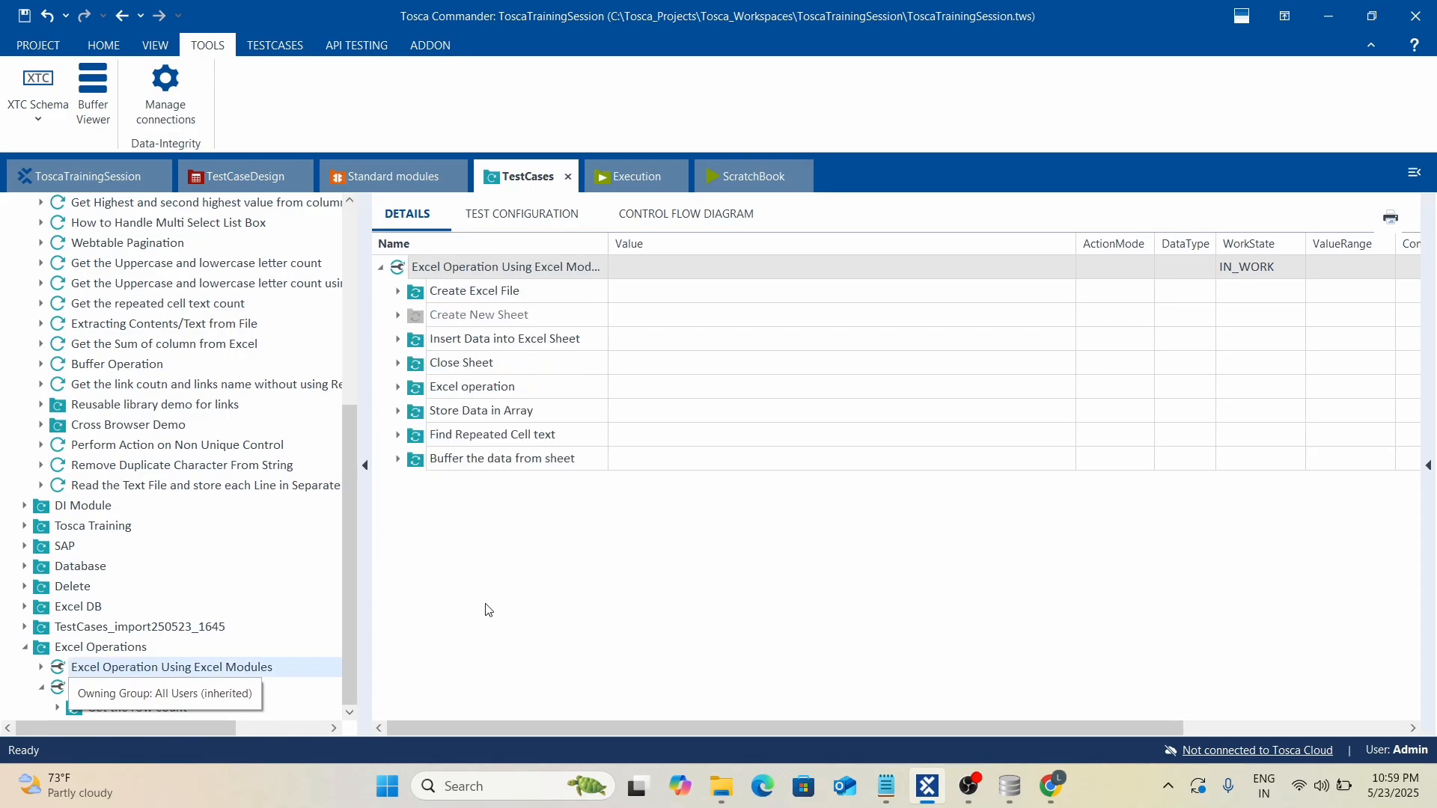
Show the Excel Operations folder's overview and collapse Get the row count and Excel Operation Using Excel Modules in it.
click(178, 688)
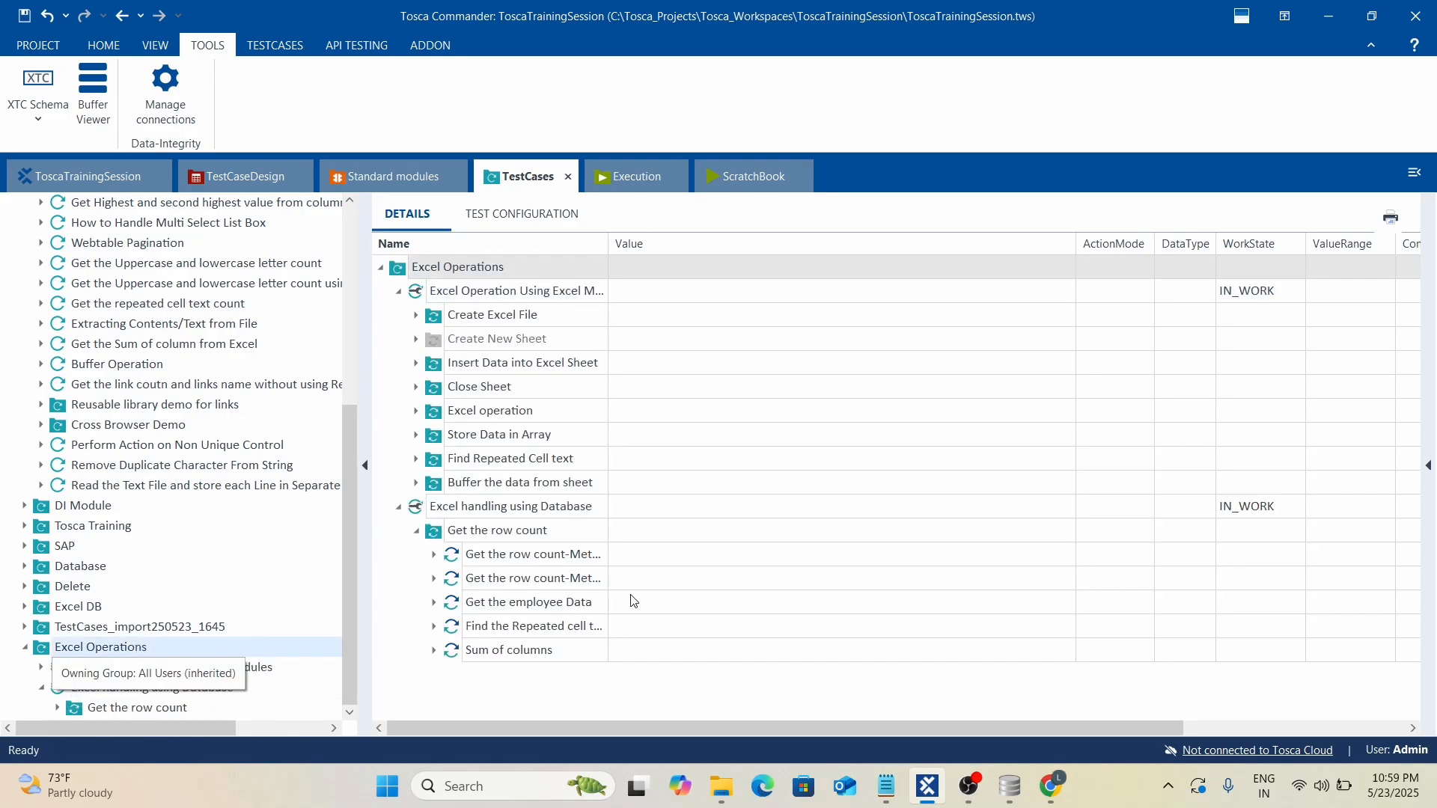
click(415, 530)
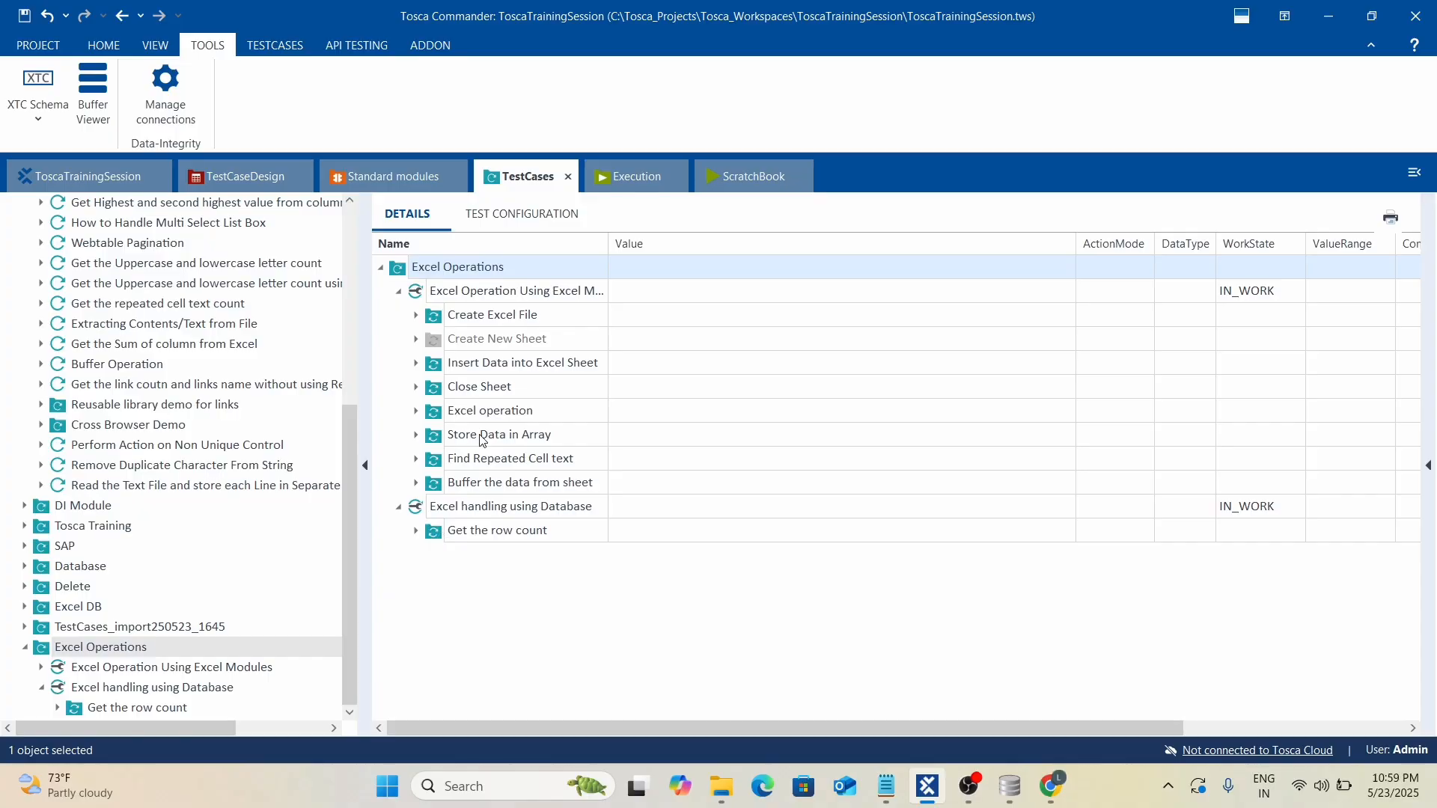
click(399, 291)
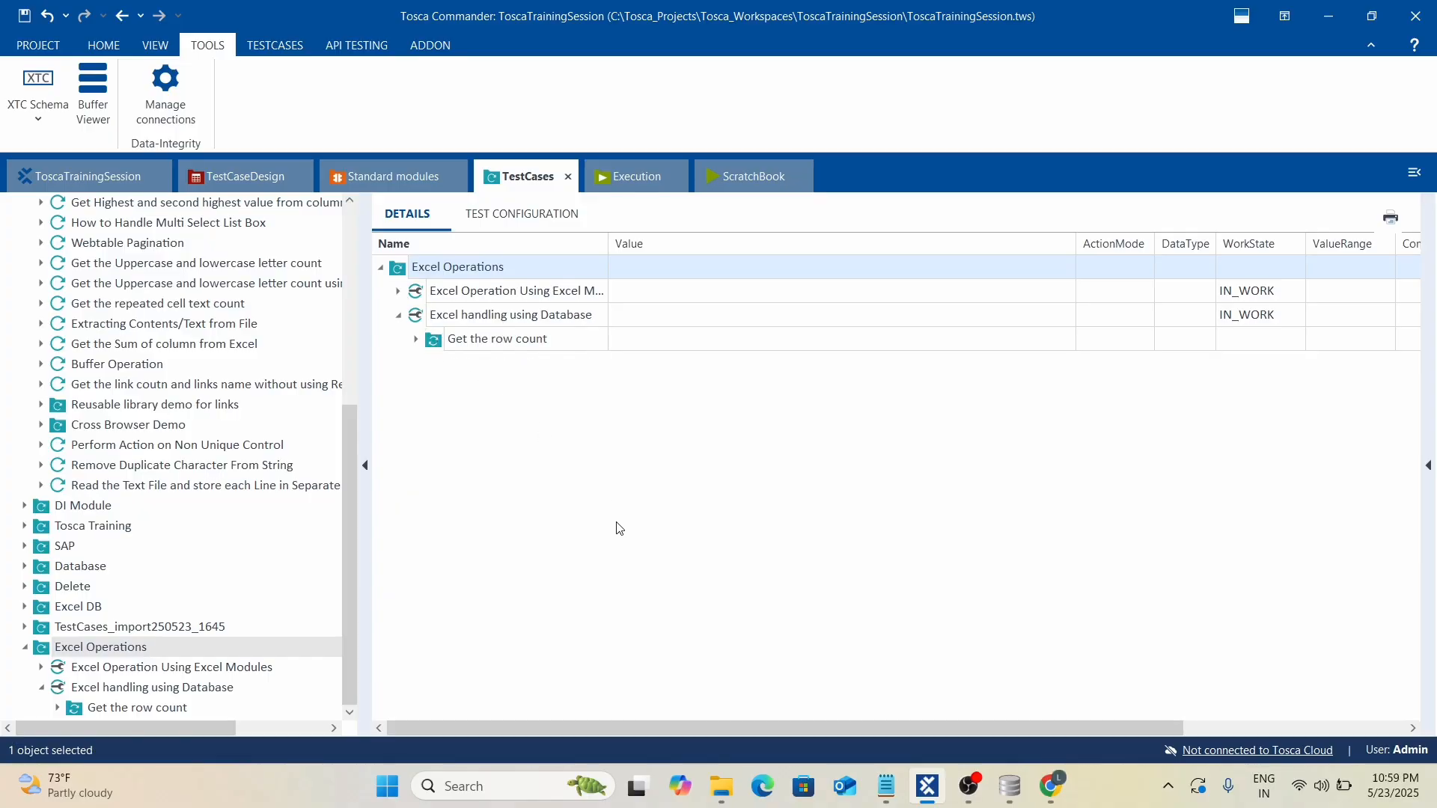